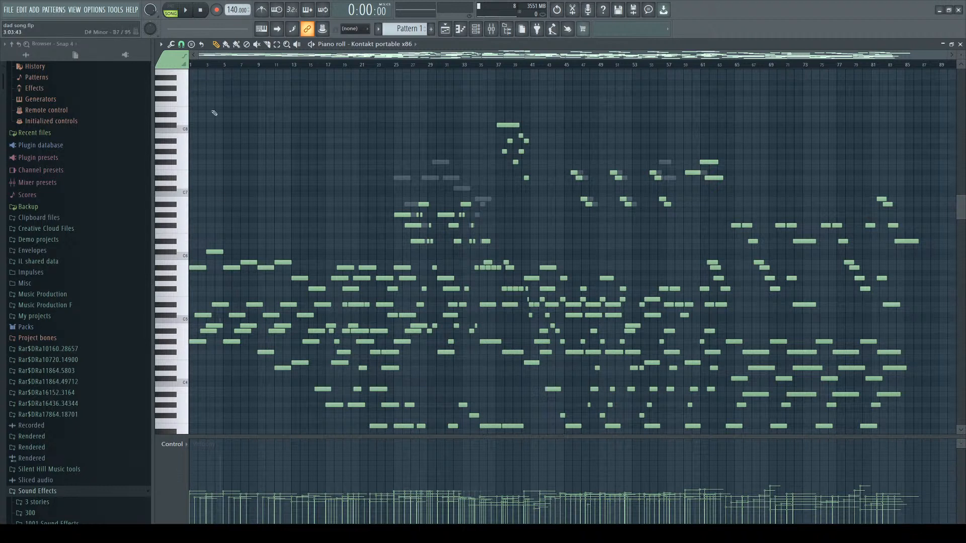
# Start playback of the song.
pyautogui.click(177, 7)
pyautogui.click(186, 10)
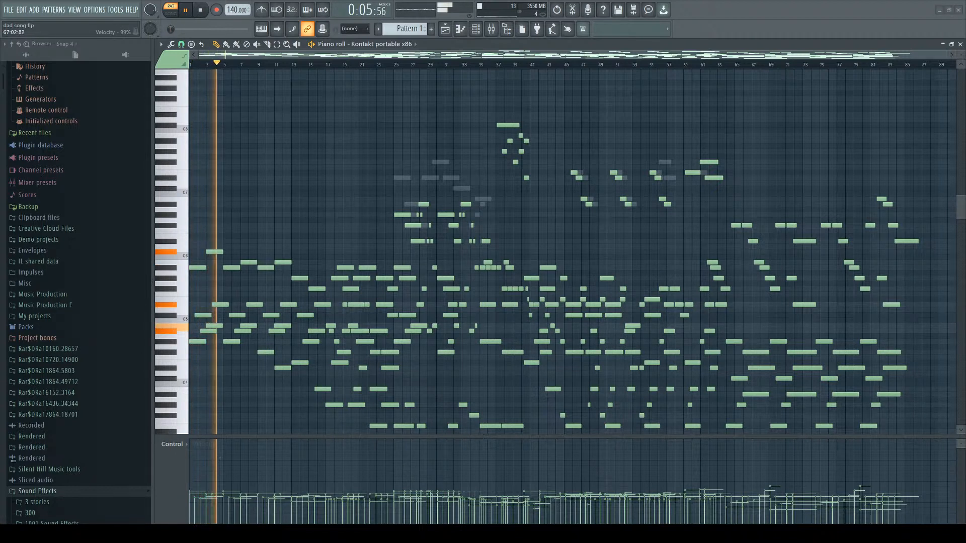
# Open the piano roll of the Kontakt portable x86 channel from the channel rack and hide the browser.
pyautogui.click(960, 44)
pyautogui.click(523, 243)
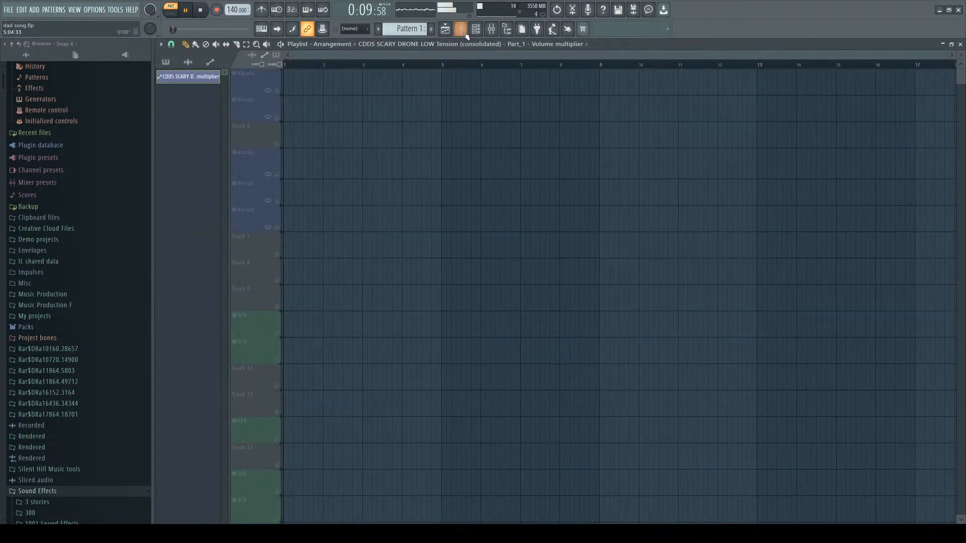
pyautogui.click(449, 26)
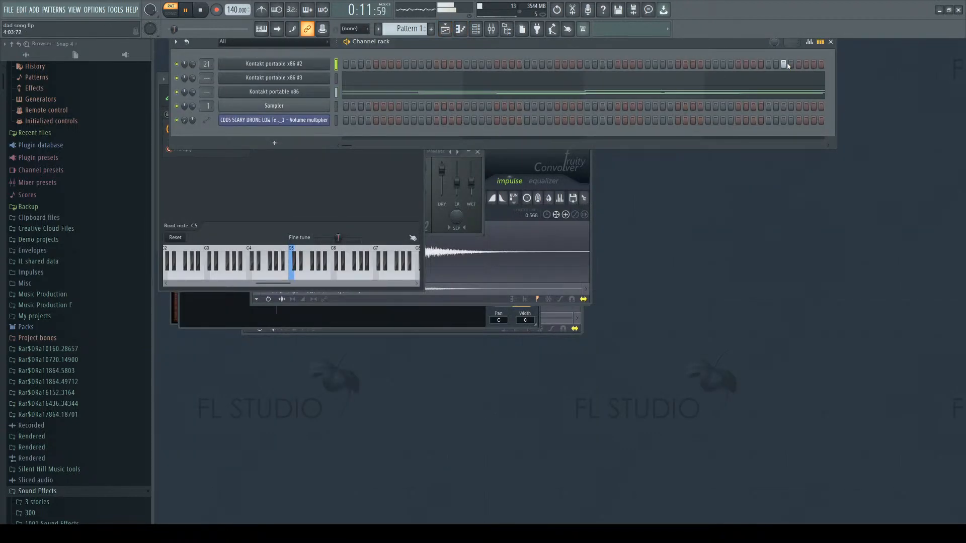
pyautogui.click(363, 95)
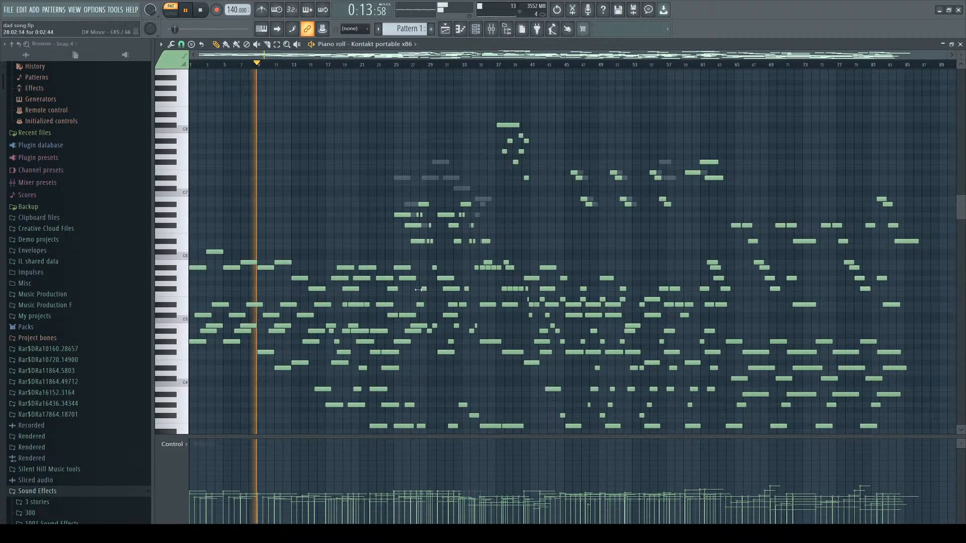
pyautogui.moveTo(152, 344); pyautogui.dragTo(3, 344)
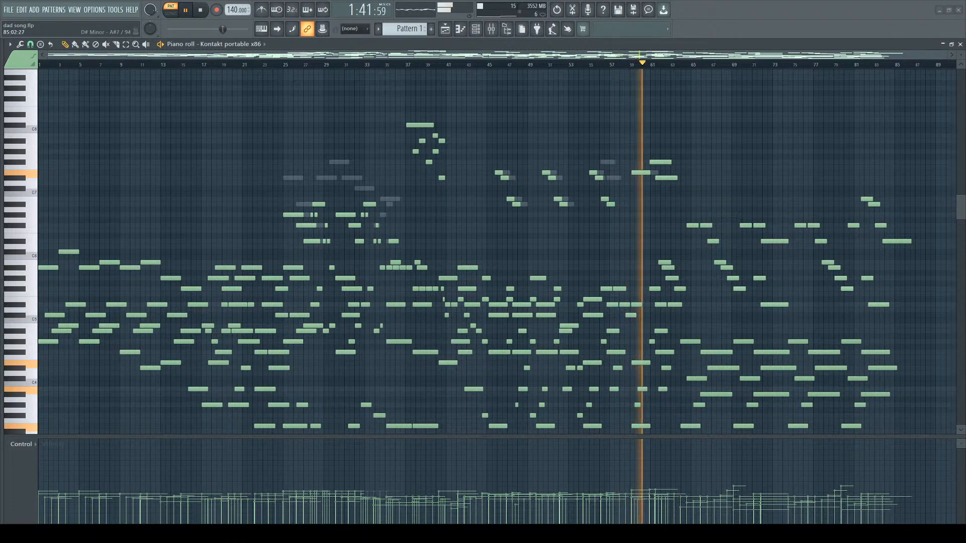
# Scroll and zoom through the piano roll to examine the notes while the song plays.
pyautogui.scroll(-3, 497, 252)
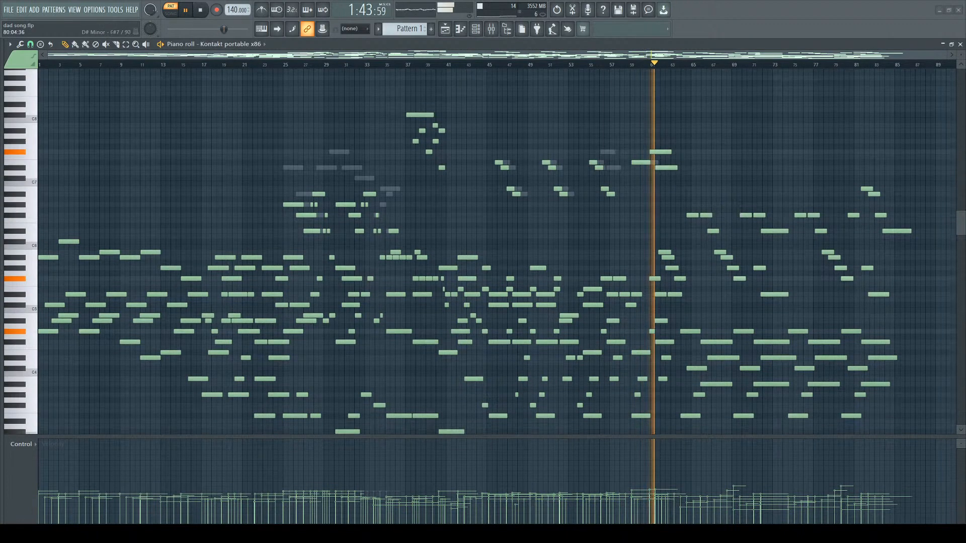
pyautogui.scroll(-2, 497, 252)
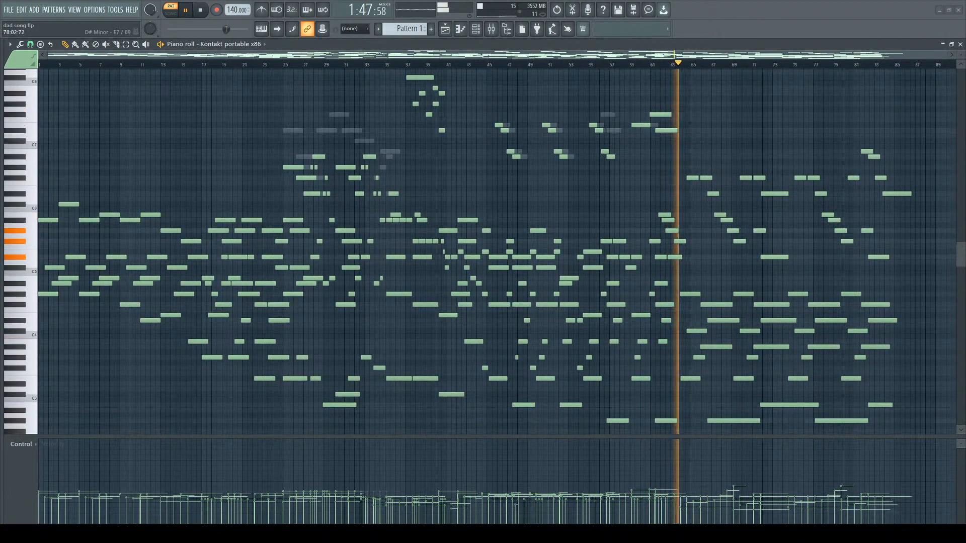
pyautogui.scroll(2, 497, 252)
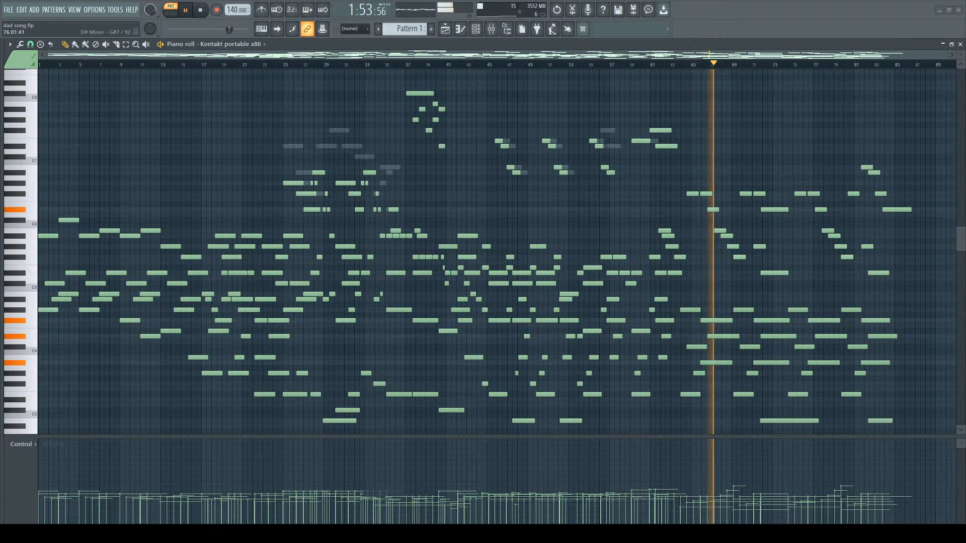
pyautogui.scroll(-2, 497, 252)
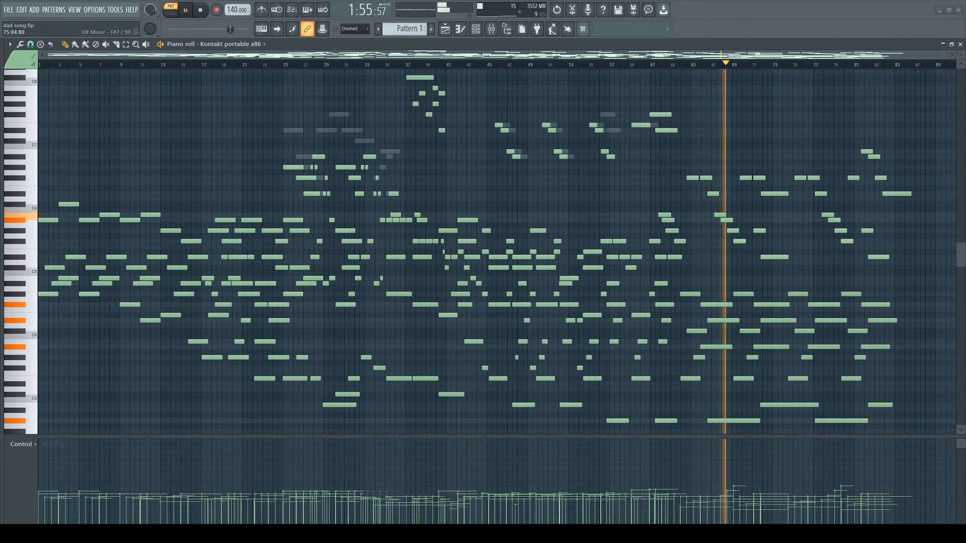
pyautogui.scroll(-1, 478, 251)
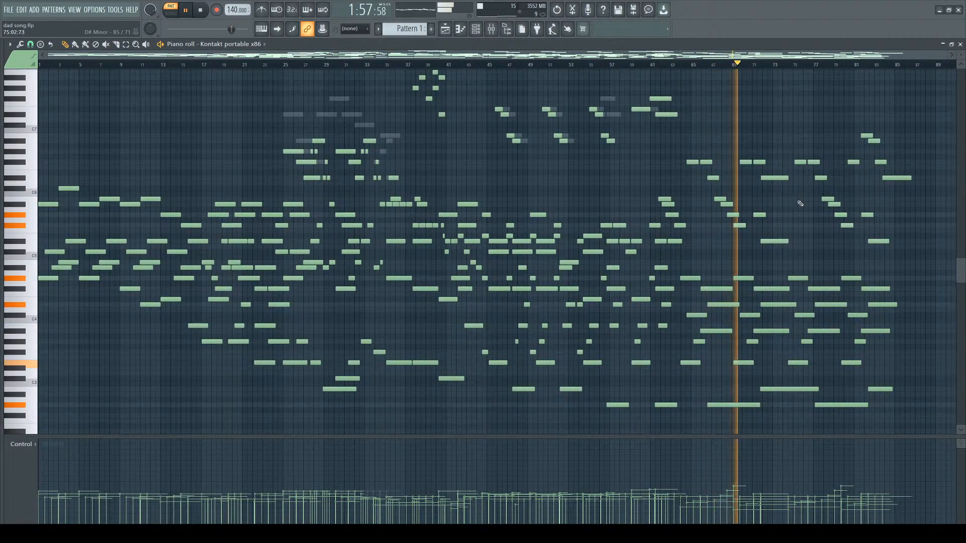
pyautogui.scroll(5, 800, 204)
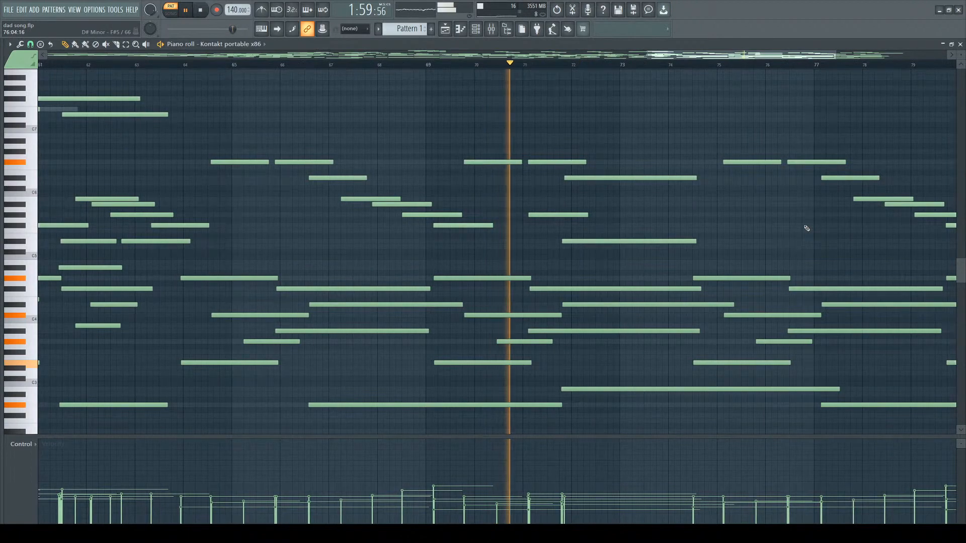
pyautogui.moveTo(963, 54)
pyautogui.mouseDown()
pyautogui.moveTo(963, 65)
pyautogui.moveTo(961, 46)
pyautogui.mouseUp()
pyautogui.scroll(-3, 769, 240)
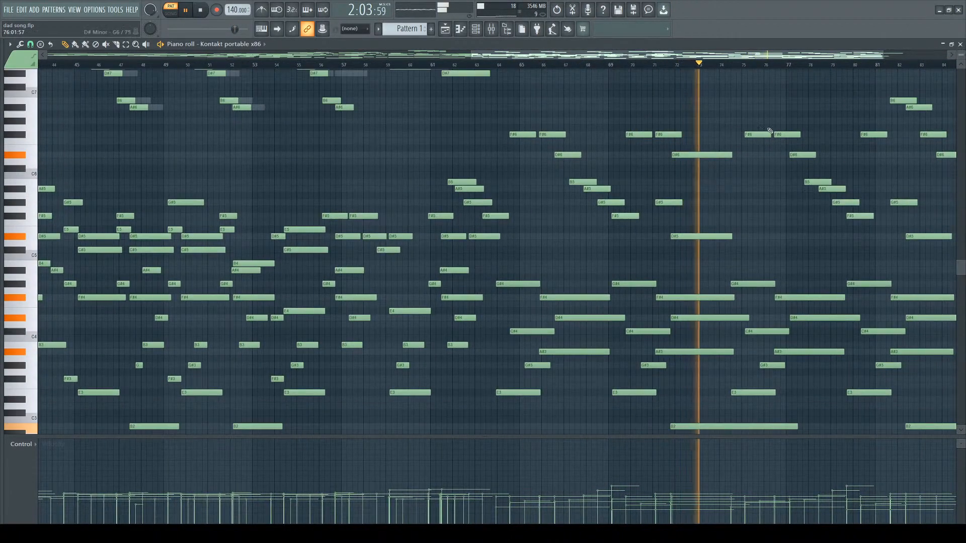
pyautogui.scroll(-3, 775, 138)
pyautogui.scroll(3, 895, 250)
pyautogui.scroll(-2, 615, 283)
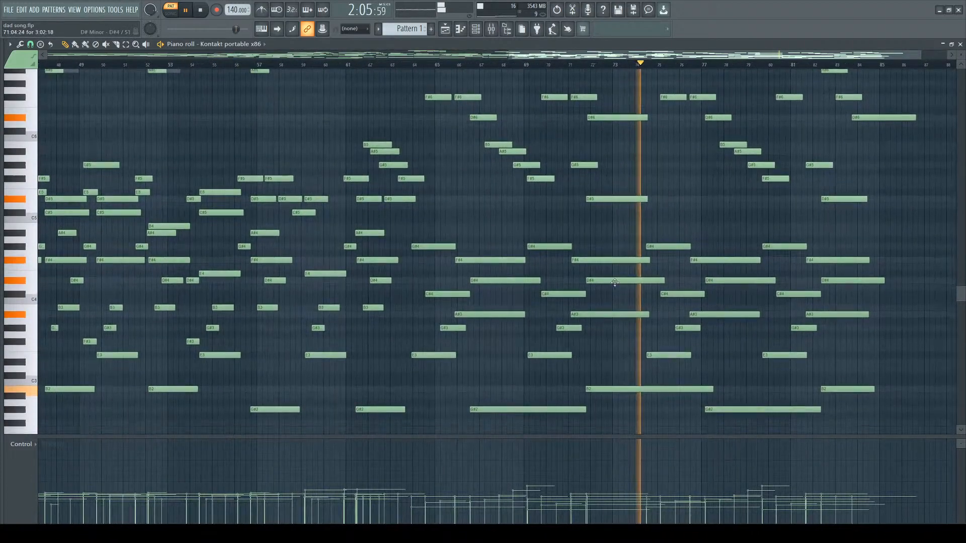
pyautogui.scroll(4, 615, 283)
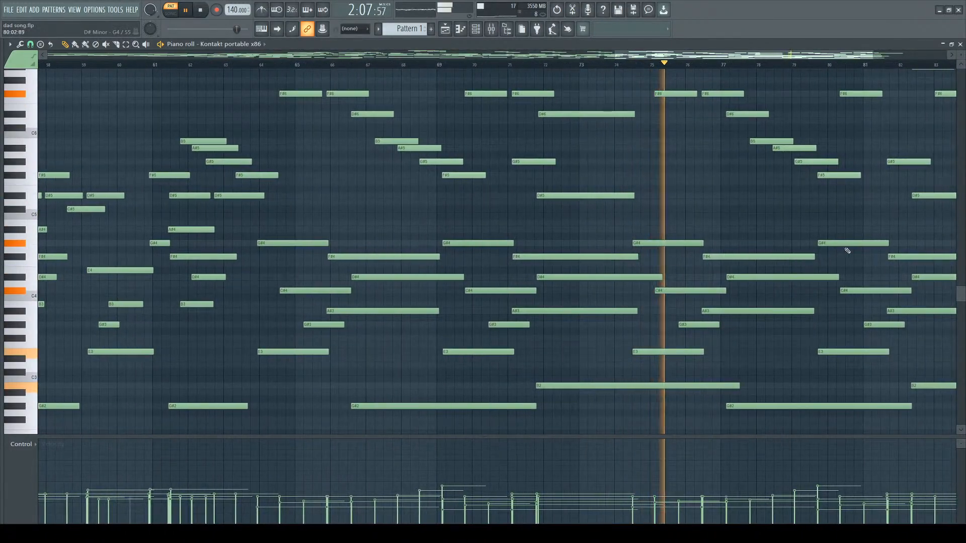
pyautogui.scroll(-4, 847, 250)
pyautogui.scroll(5, 957, 297)
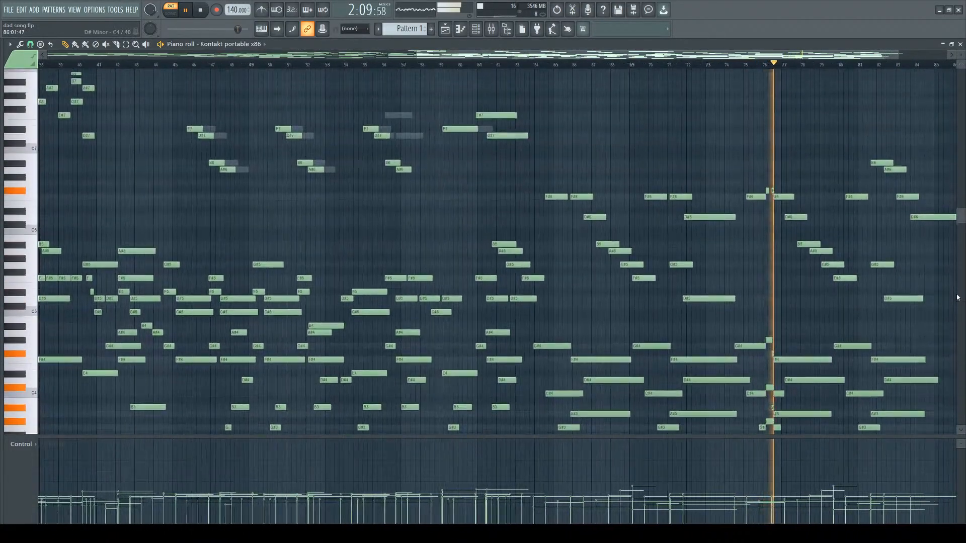
pyautogui.scroll(-5, 936, 302)
pyautogui.scroll(4, 942, 297)
pyautogui.scroll(-5, 820, 286)
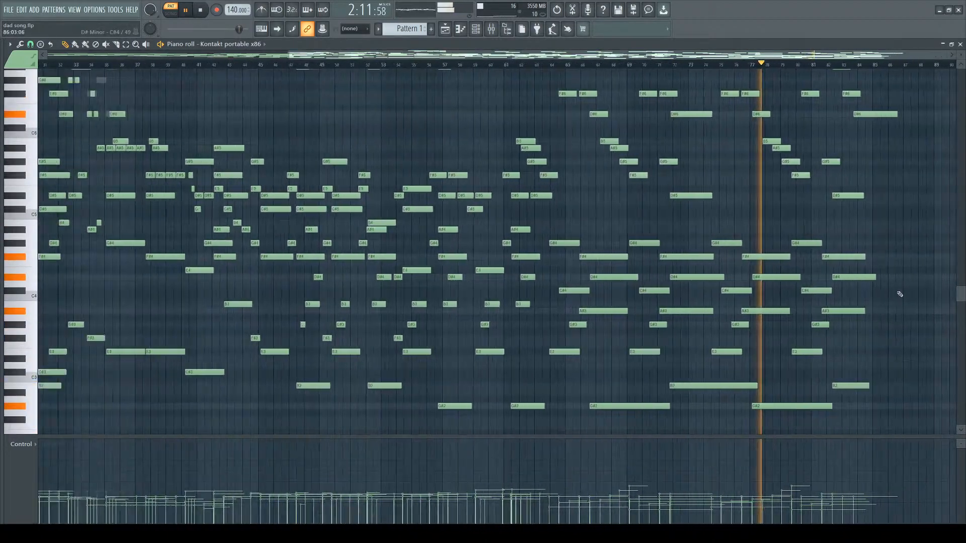
pyautogui.scroll(4, 900, 293)
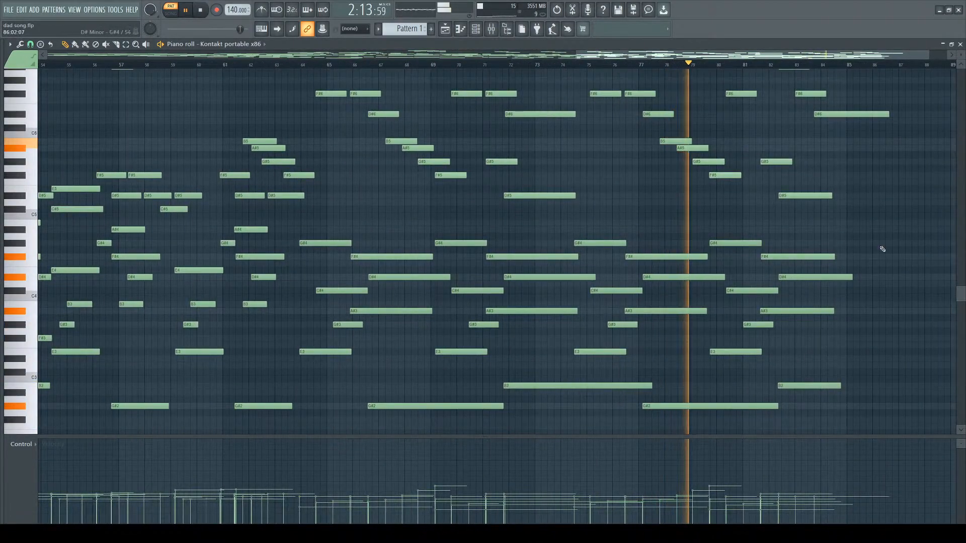
pyautogui.scroll(1, 867, 252)
pyautogui.scroll(-3, 864, 255)
pyautogui.scroll(1, 897, 258)
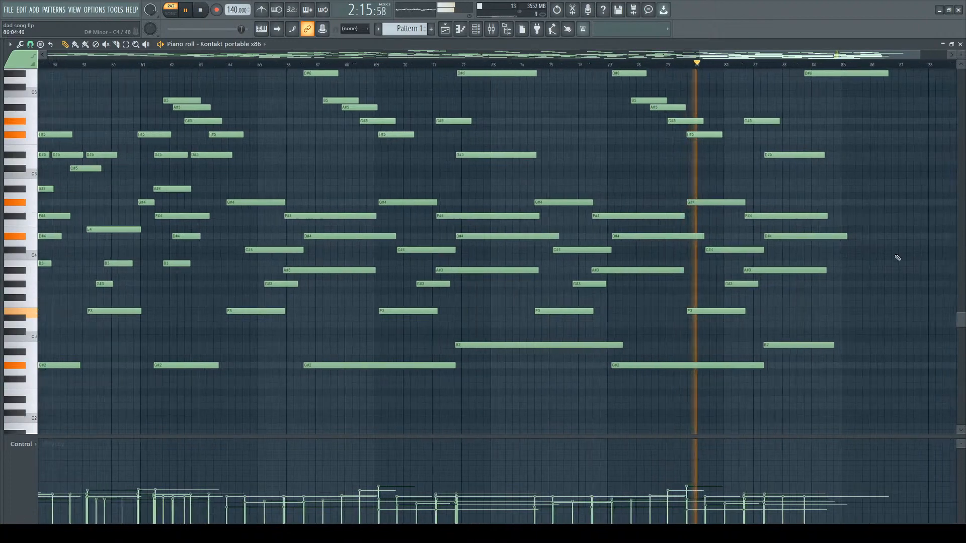
pyautogui.scroll(3, 897, 257)
# Select two high notes around bar 80, keep examining the passage, and stop playback.
pyautogui.moveTo(603, 115); pyautogui.dragTo(625, 146)
pyautogui.scroll(-1, 638, 154)
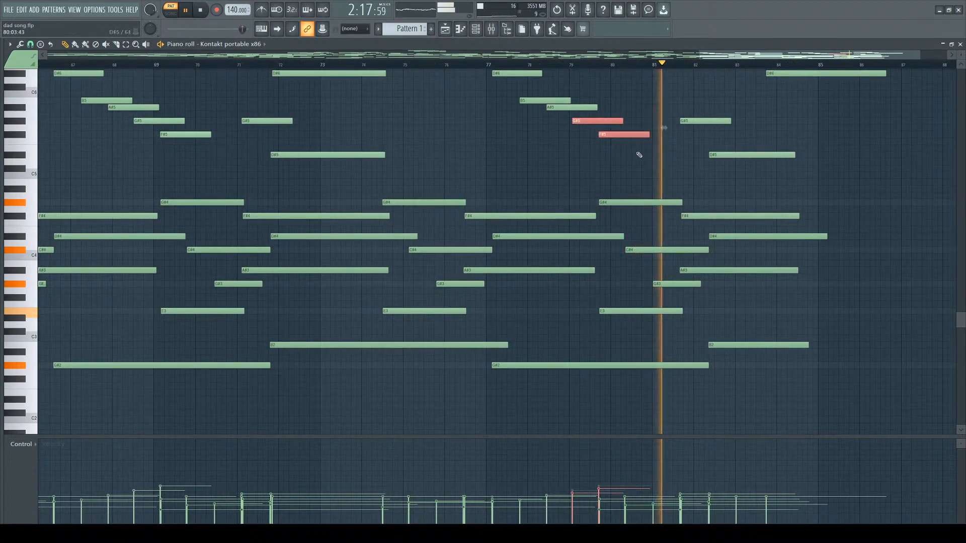
pyautogui.scroll(2, 845, 181)
pyautogui.scroll(2, 800, 194)
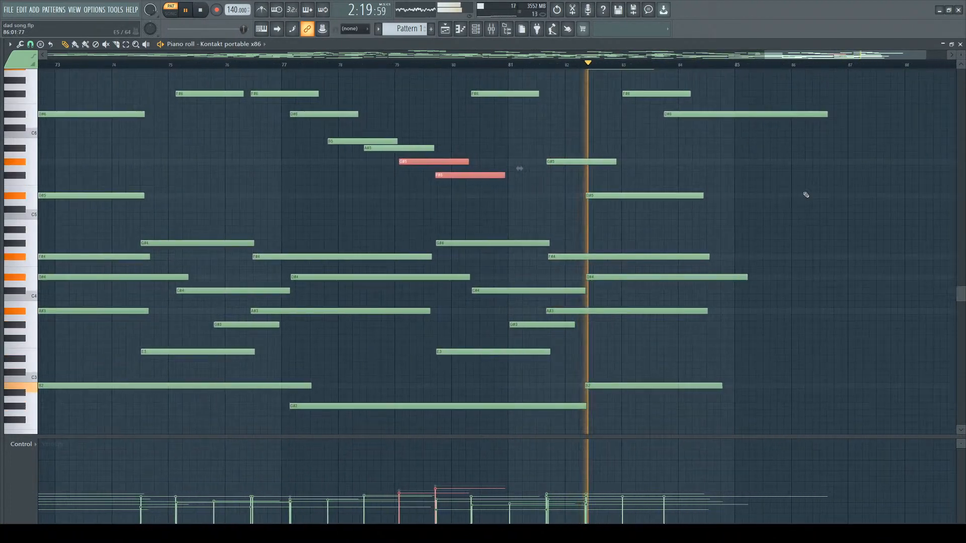
pyautogui.scroll(-3, 805, 195)
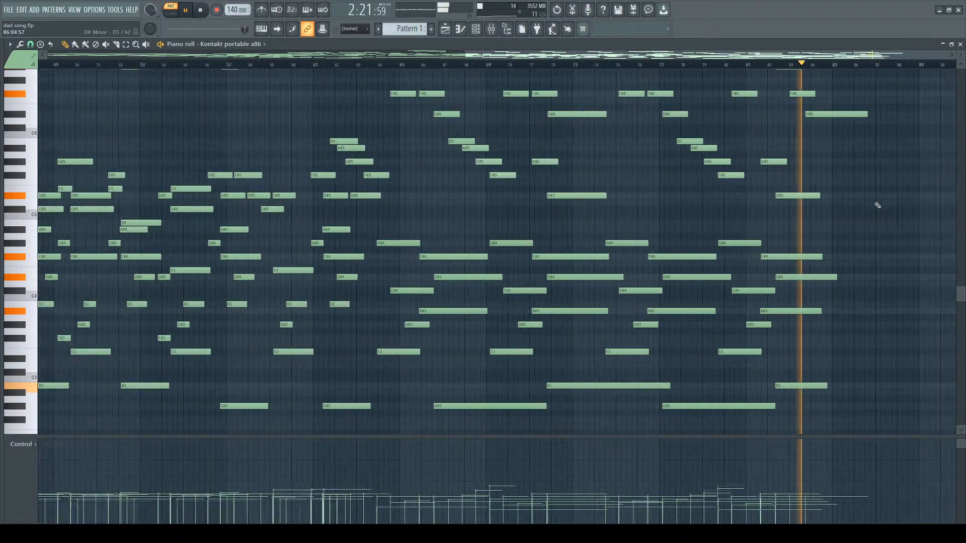
pyautogui.scroll(-5, 877, 205)
pyautogui.scroll(1, 785, 213)
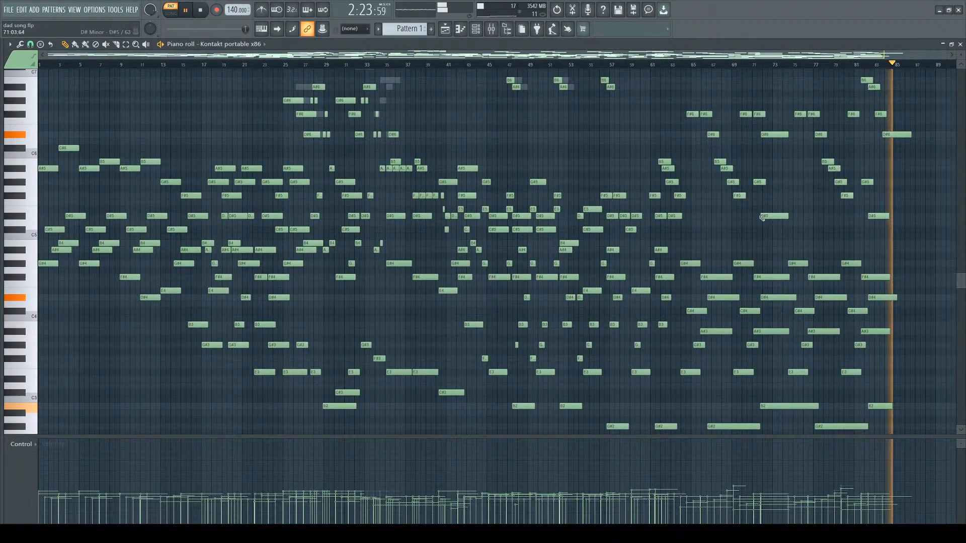
pyautogui.scroll(2, 675, 216)
pyautogui.press('space')
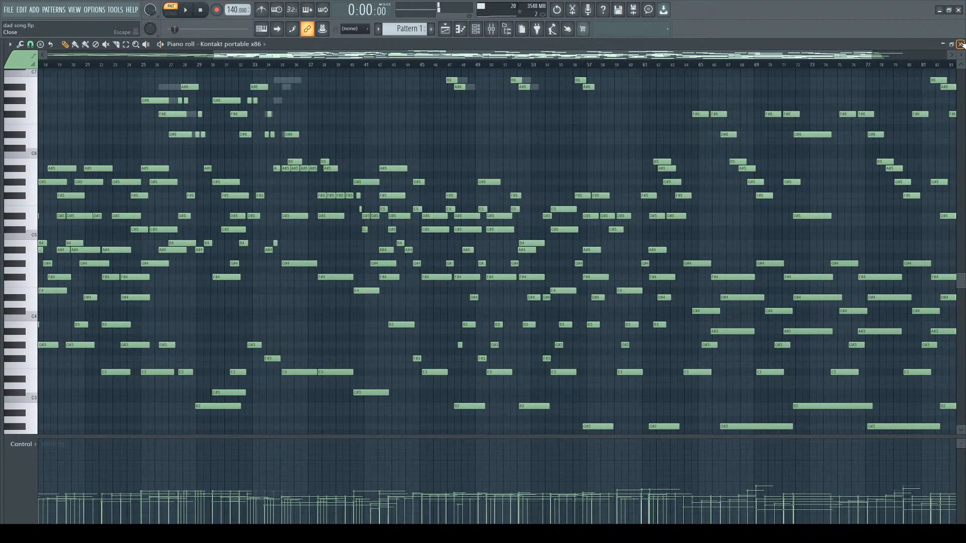
# Reopen the Kontakt portable x86 piano roll from the channel rack and save the project.
pyautogui.click(960, 44)
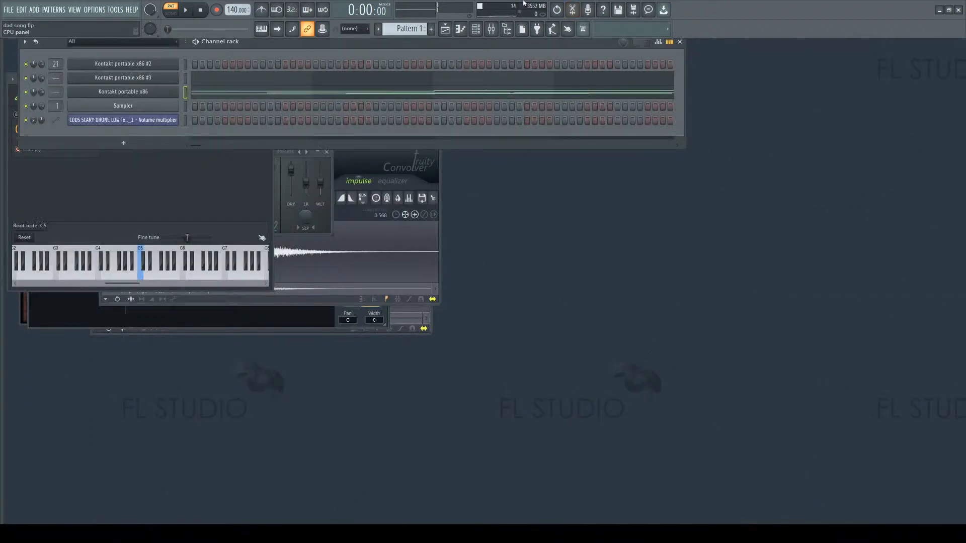
pyautogui.click(444, 28)
pyautogui.click(475, 28)
pyautogui.click(430, 90)
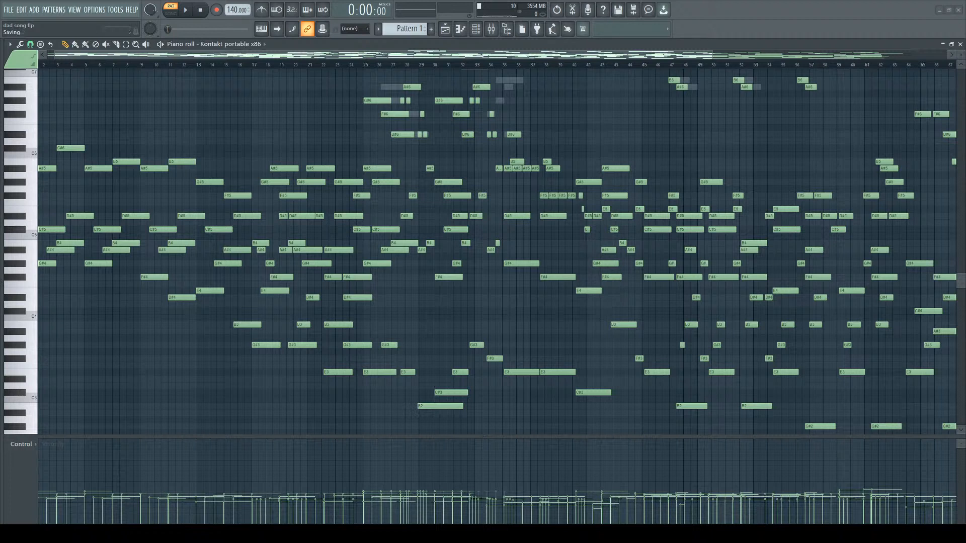
pyautogui.hotkey('ctrl', 's')
# Select the group of high-register notes between bars 25 and 35 in the piano roll.
pyautogui.scroll(5, 577, 240)
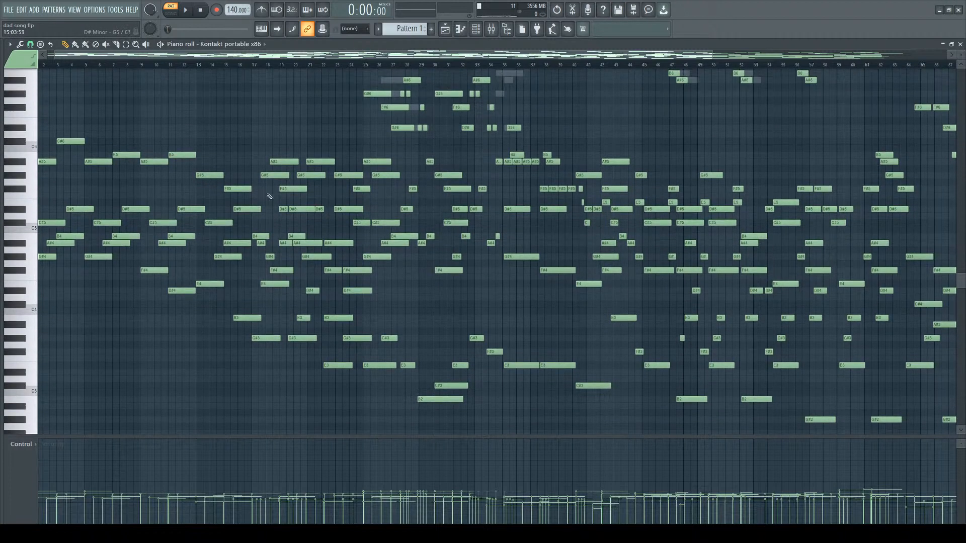
pyautogui.scroll(-4, 577, 240)
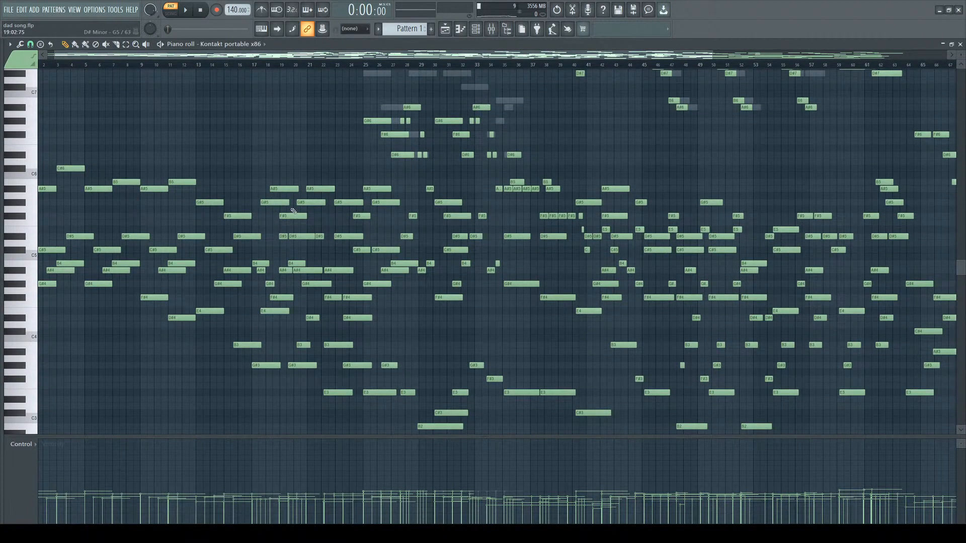
pyautogui.scroll(2, 323, 215)
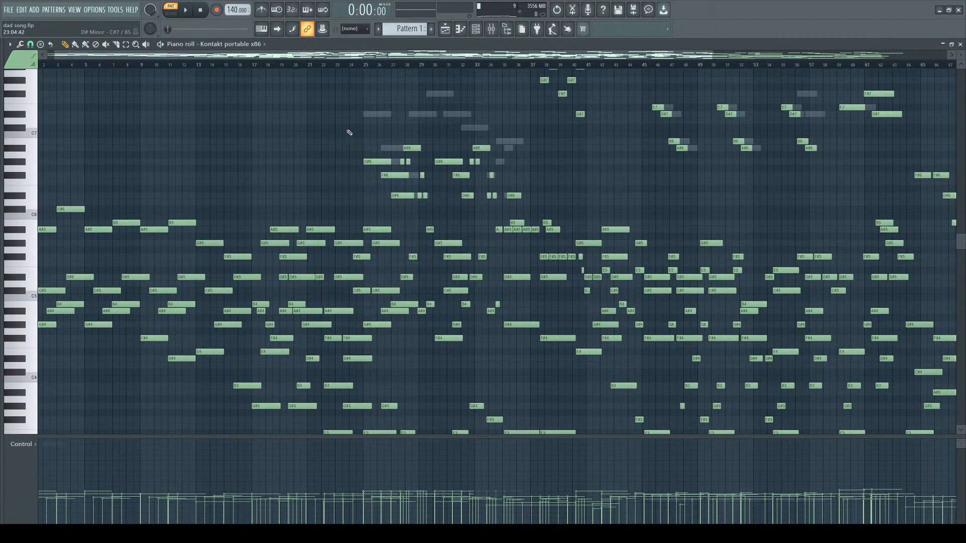
pyautogui.moveTo(349, 133); pyautogui.dragTo(562, 202)
pyautogui.scroll(-3, 502, 191)
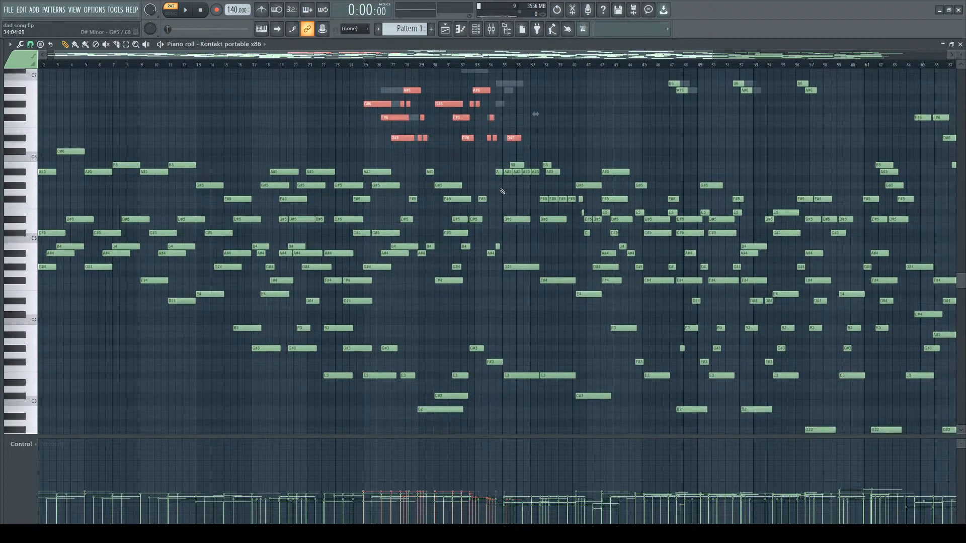
pyautogui.scroll(1, 640, 227)
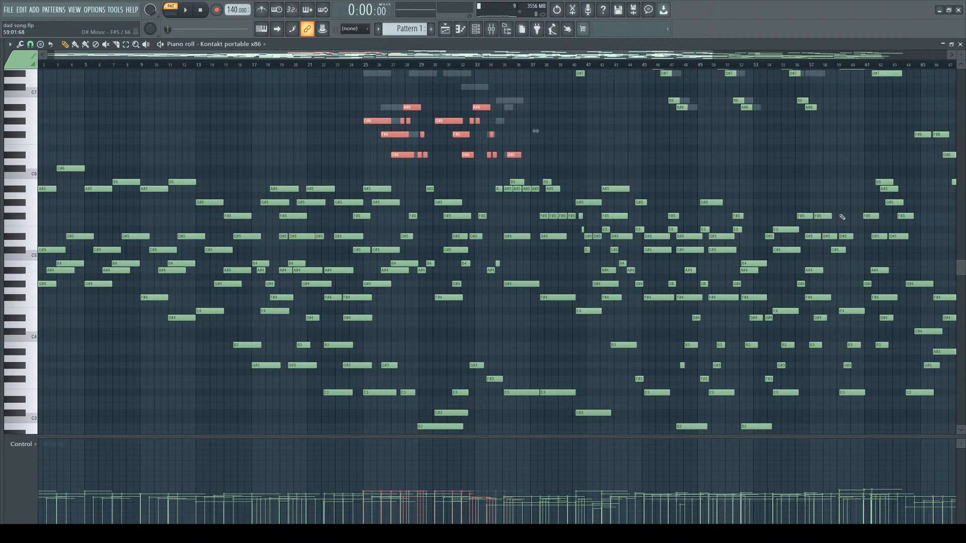
pyautogui.scroll(-2, 855, 216)
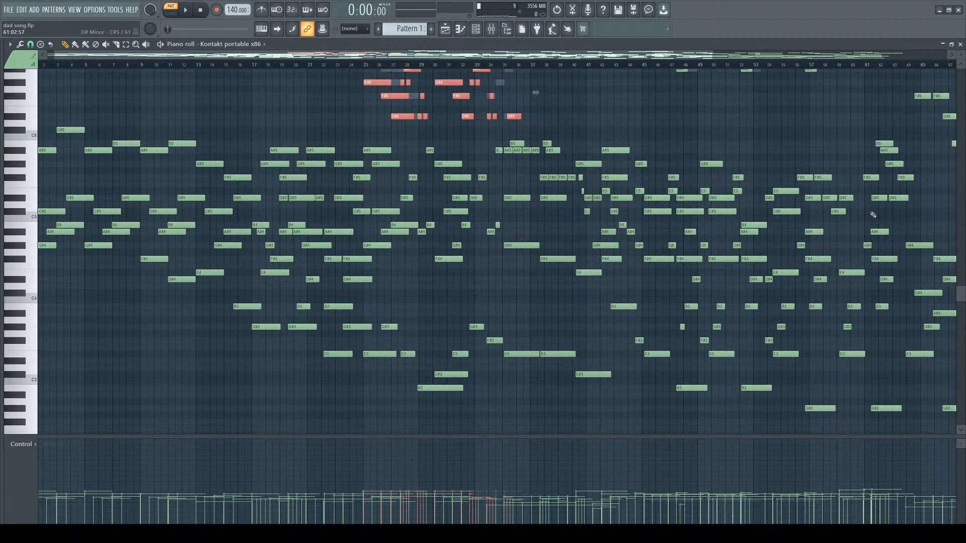
pyautogui.scroll(1, 704, 191)
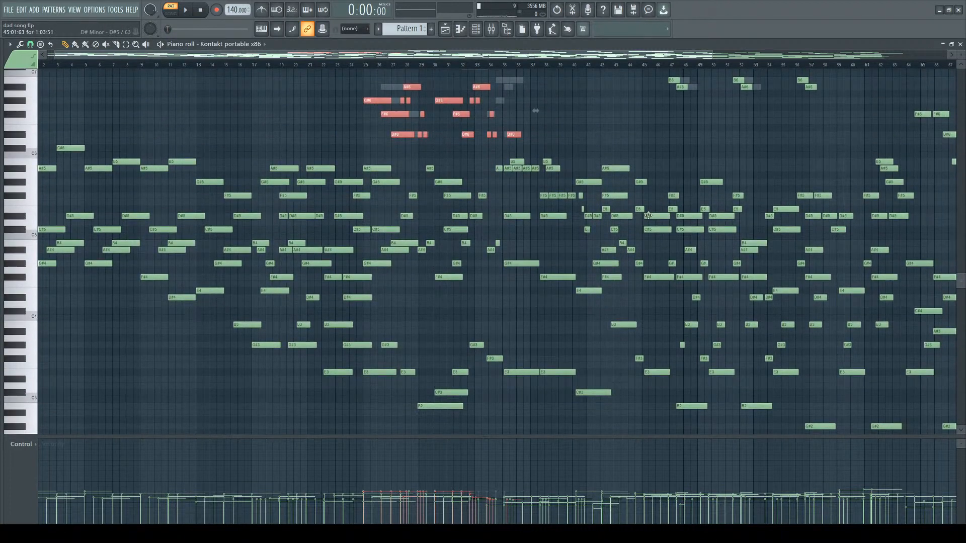
pyautogui.scroll(4, 704, 261)
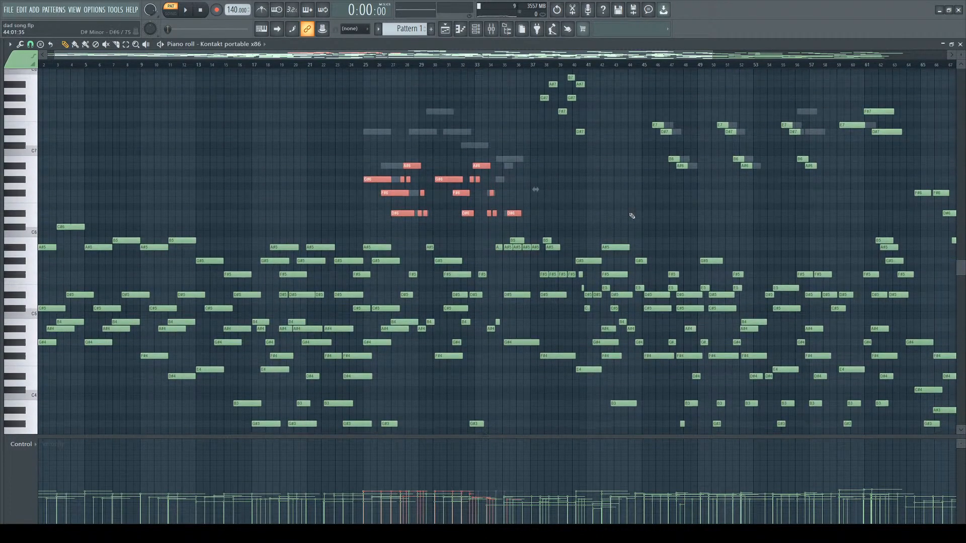
pyautogui.scroll(-3, 729, 259)
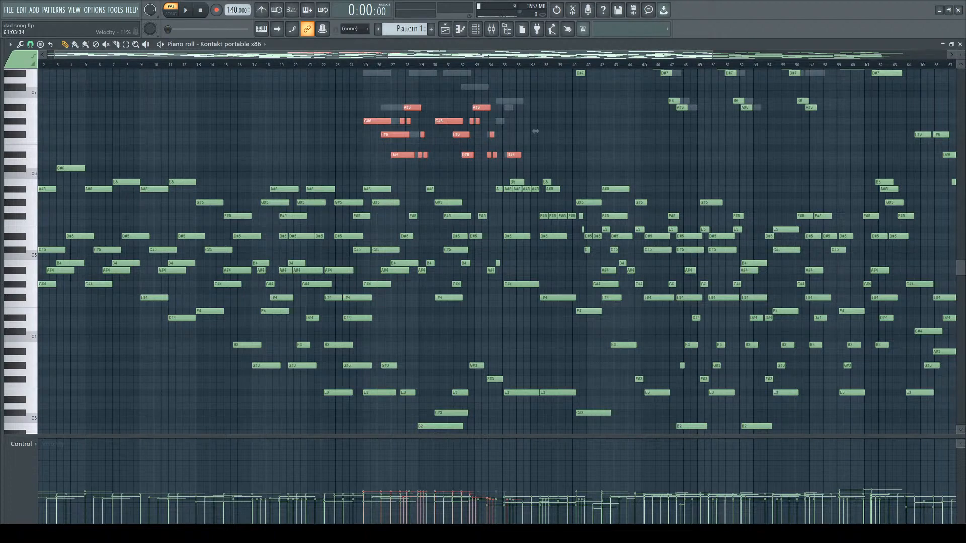
pyautogui.hscroll(2, 534, 398)
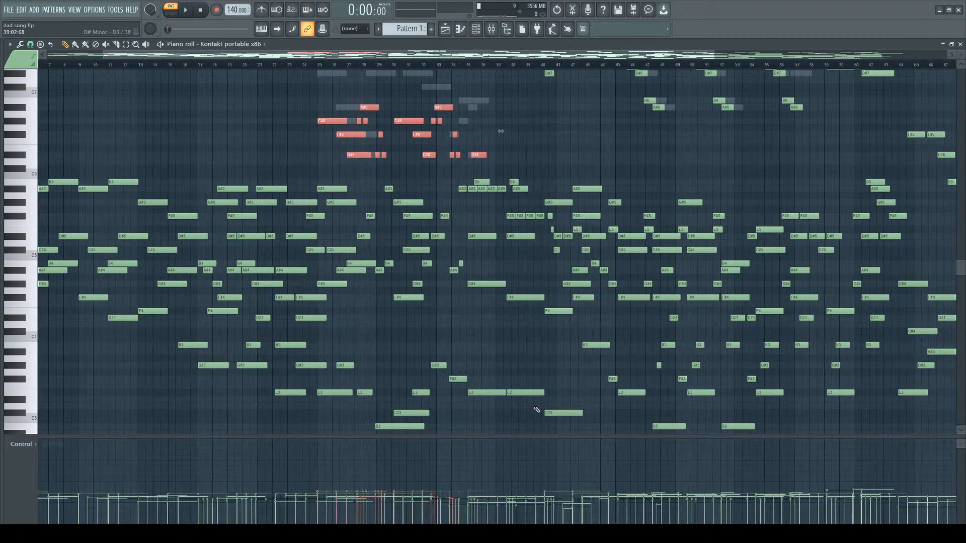
# Rename the Kontakt portable x86 channels in the channel rack to Piano.
pyautogui.scroll(-4, 728, 372)
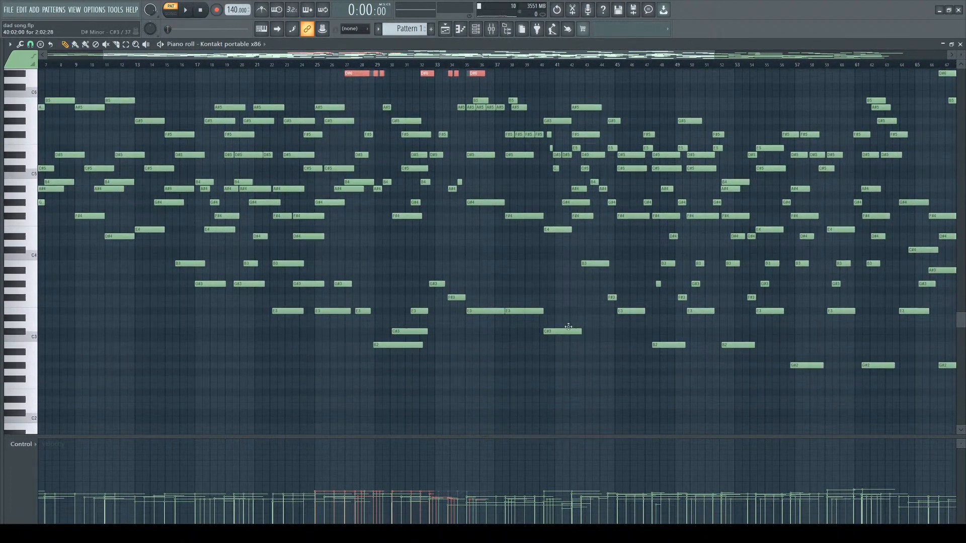
pyautogui.click(475, 29)
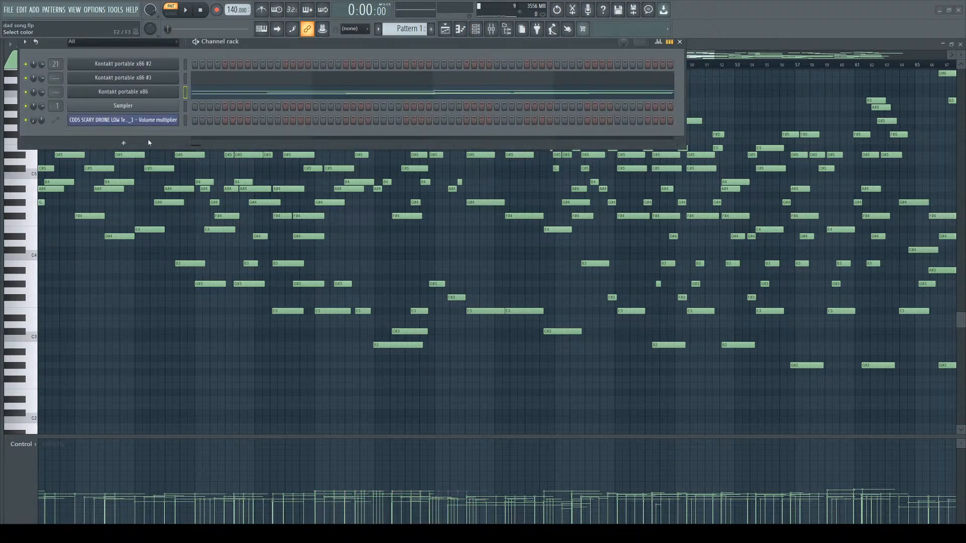
pyautogui.click(123, 92)
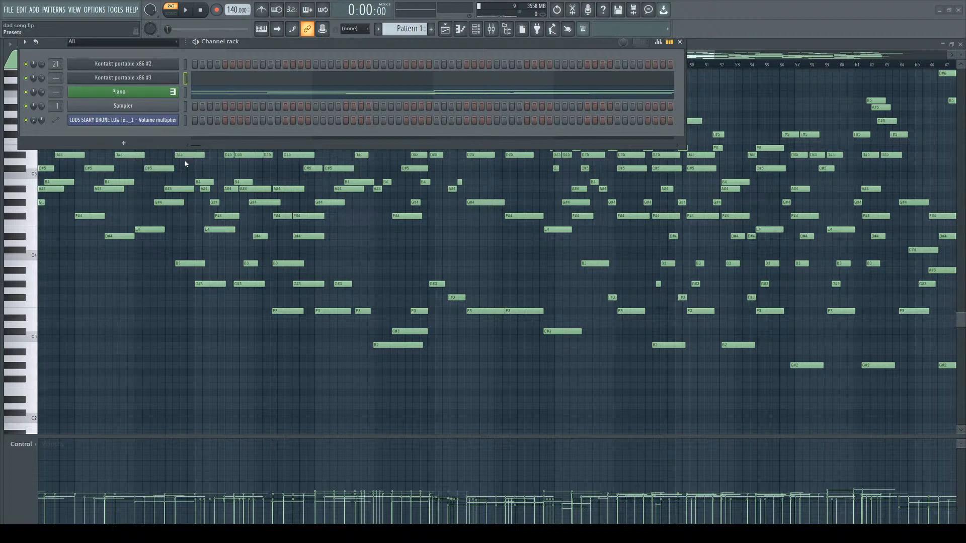
pyautogui.click(131, 85)
pyautogui.rightClick(135, 65)
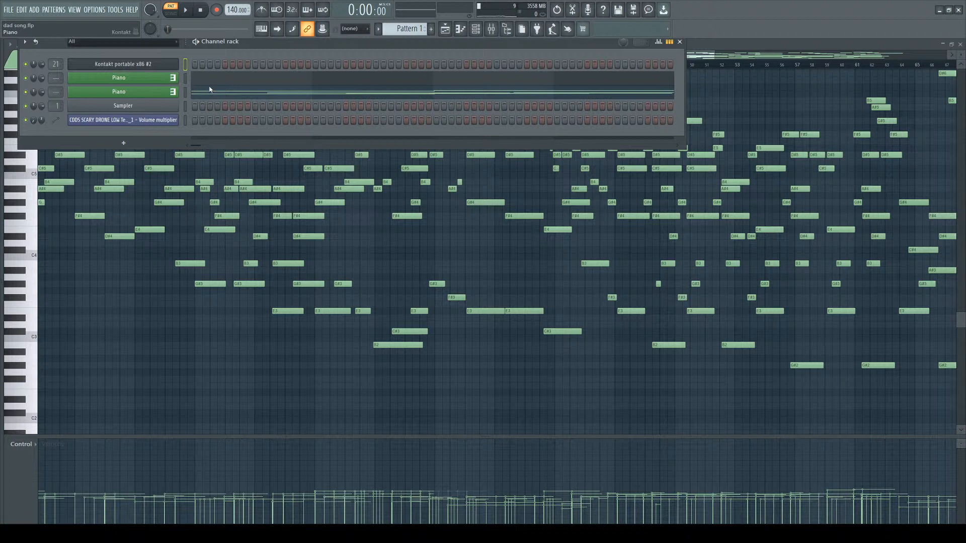
pyautogui.click(152, 95)
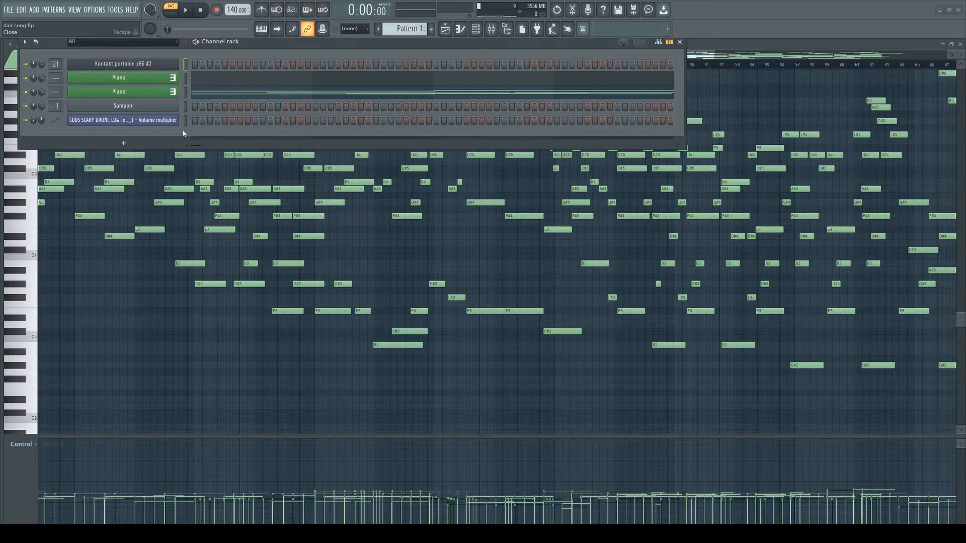
pyautogui.click(181, 150)
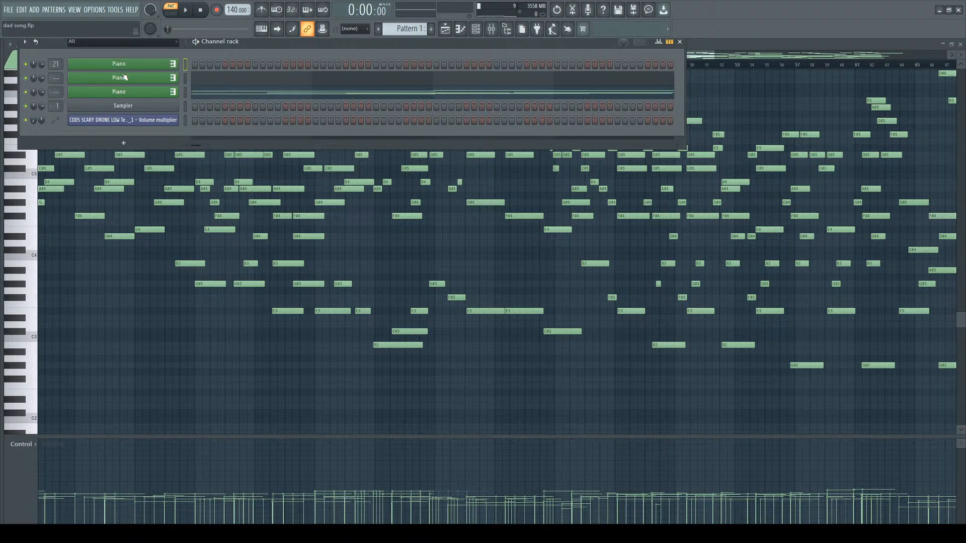
pyautogui.click(236, 95)
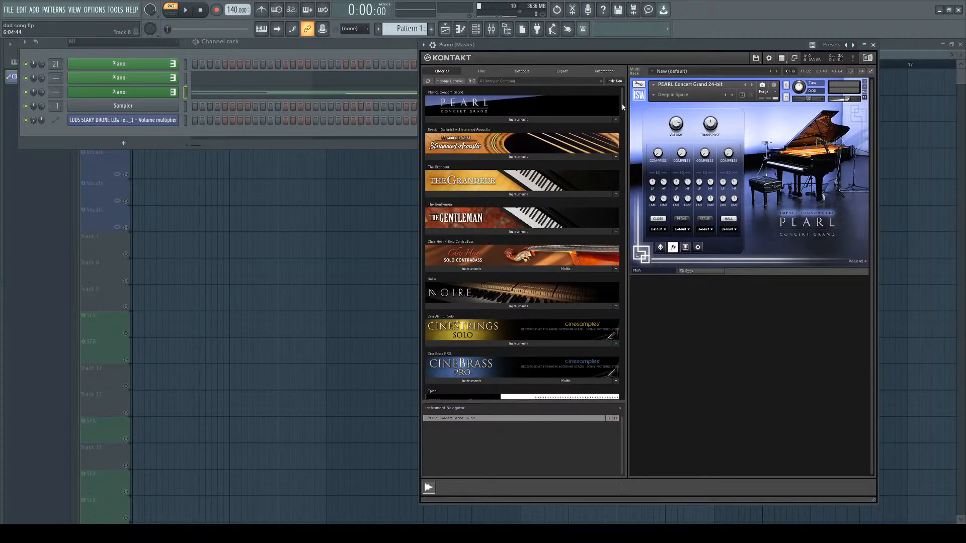
# Open a Kontakt Piano instance, browse its instrument library and load the Joshua Bell Violin instrument.
pyautogui.moveTo(622, 105); pyautogui.dragTo(638, 141)
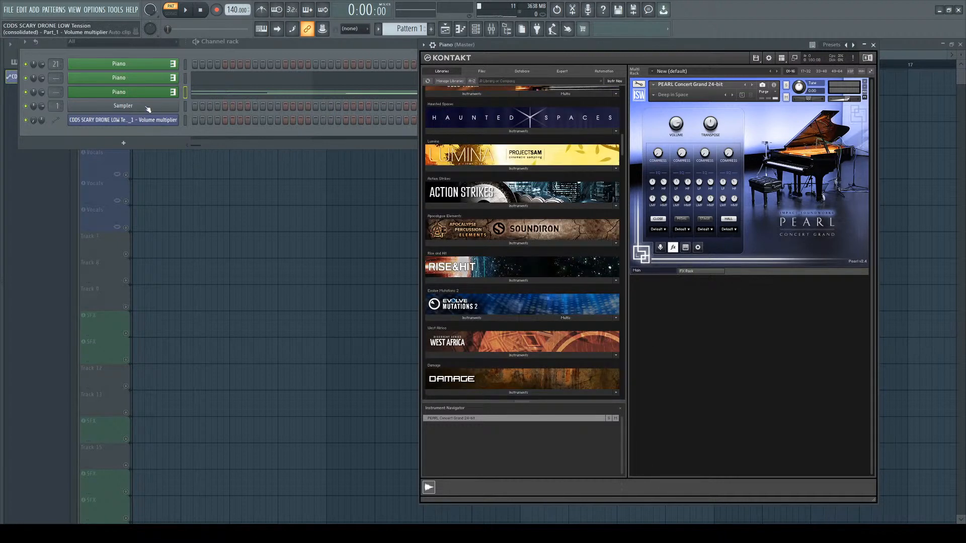
pyautogui.click(153, 65)
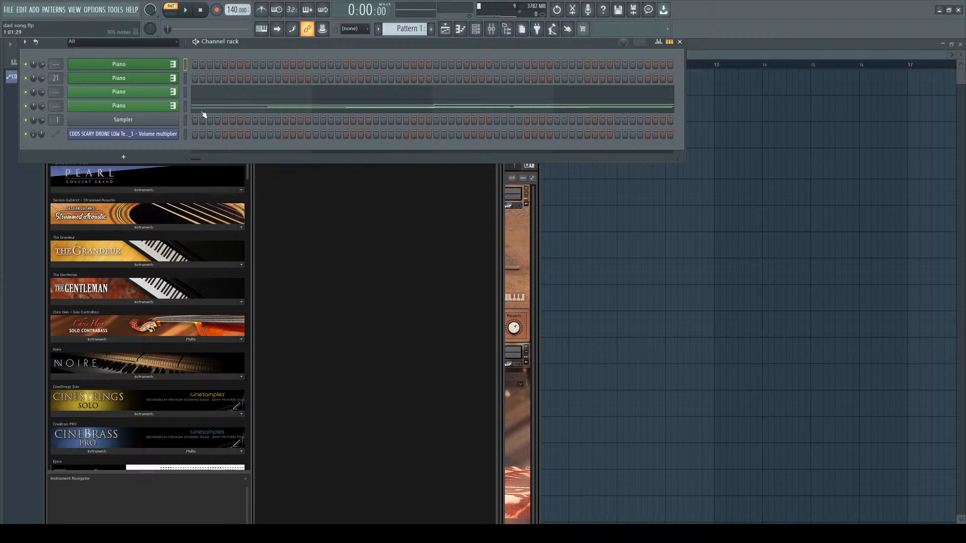
pyautogui.click(245, 173)
pyautogui.scroll(-20, 242, 302)
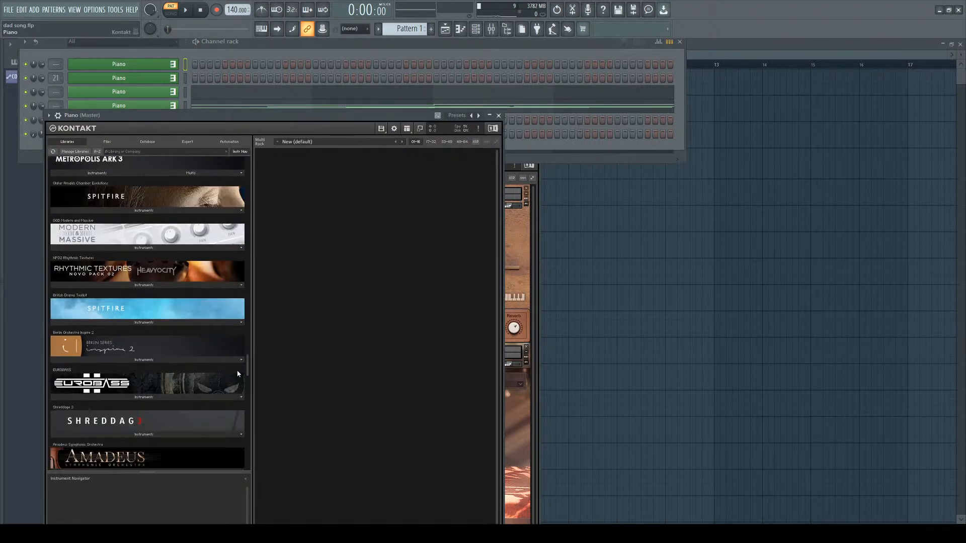
pyautogui.scroll(-15, 239, 374)
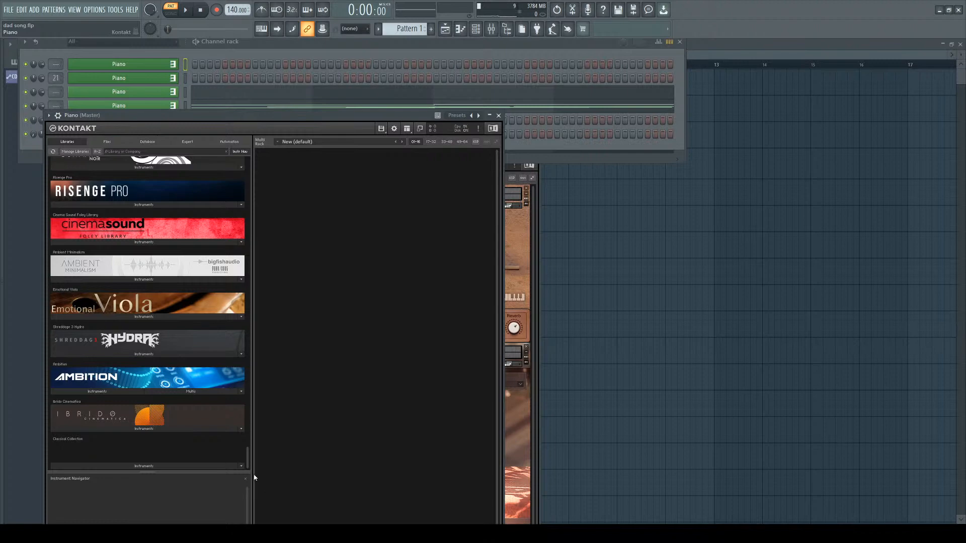
pyautogui.scroll(3, 248, 457)
pyautogui.moveTo(248, 454); pyautogui.dragTo(262, 333)
pyautogui.click(161, 362)
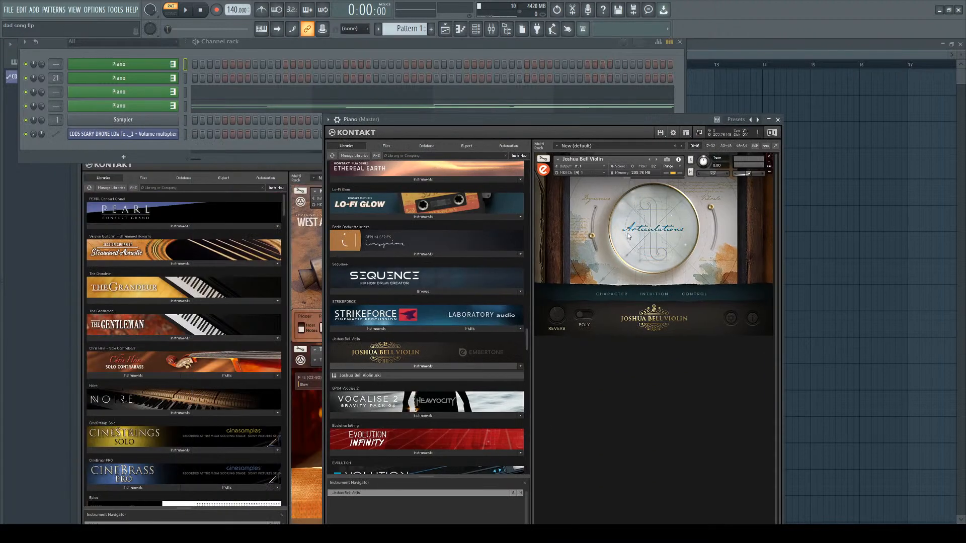
# Open the Joshua Bell Violin articulations panel and move the Kontakt window aside.
pyautogui.click(654, 226)
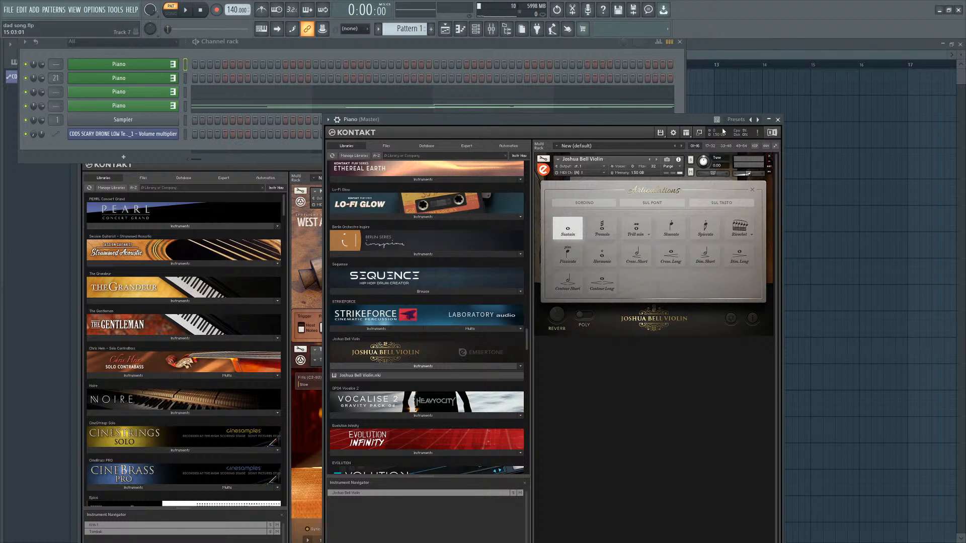
pyautogui.moveTo(722, 131); pyautogui.dragTo(815, 75)
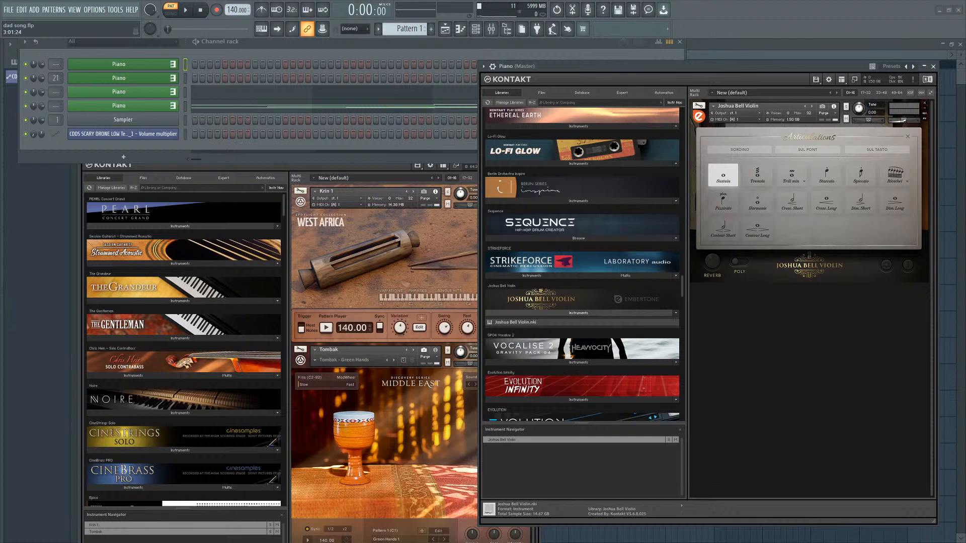
pyautogui.doubleClick(809, 282)
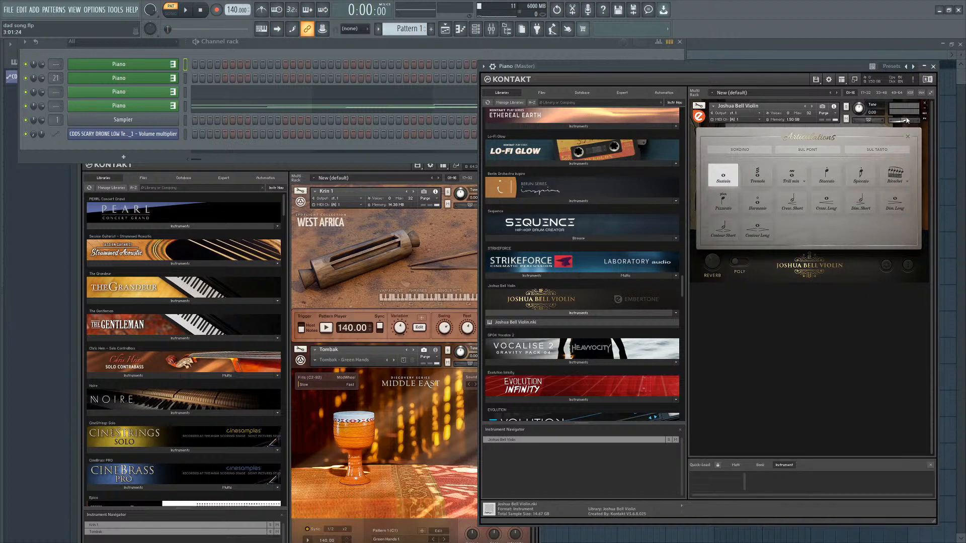
# Preview the melody in the piano roll and inspect the Kontakt instruments on the Piano channels.
pyautogui.click(279, 110)
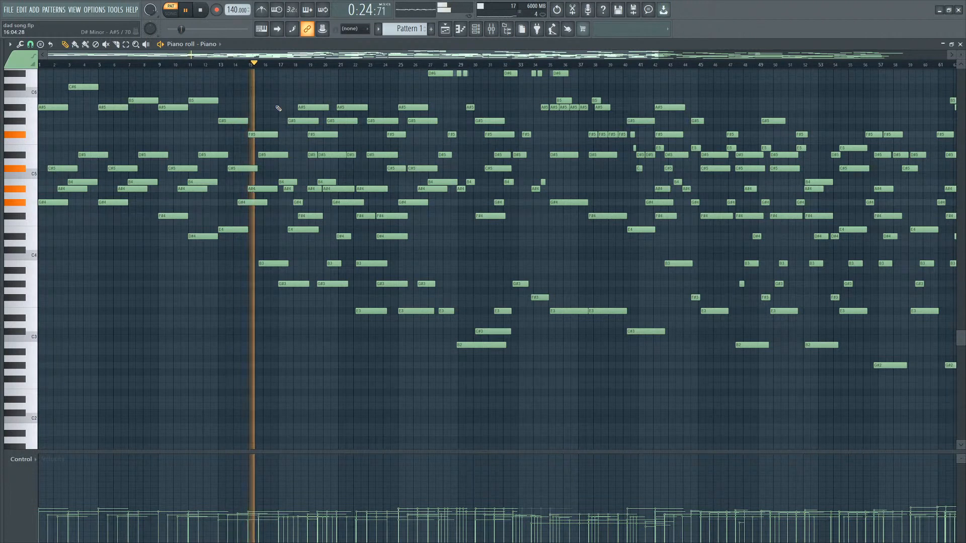
pyautogui.press('space')
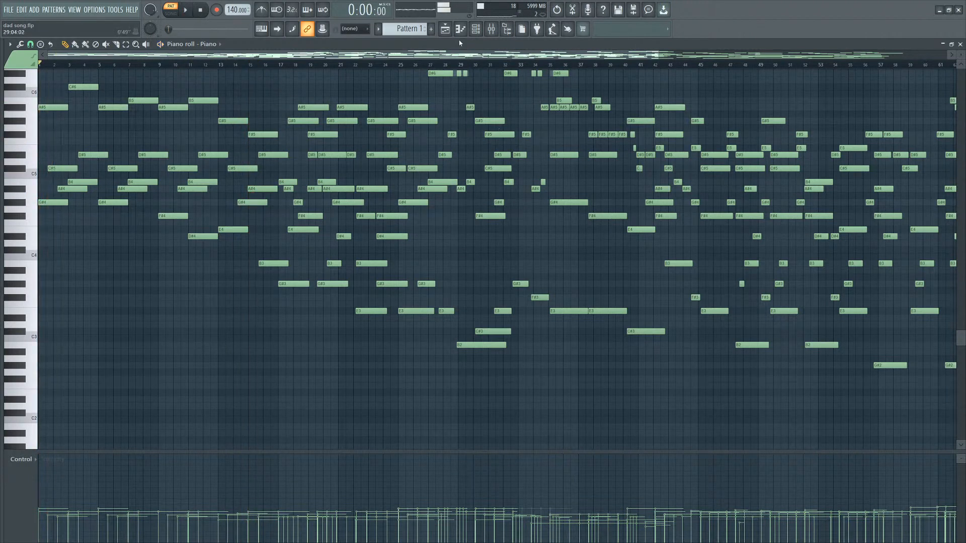
pyautogui.click(474, 30)
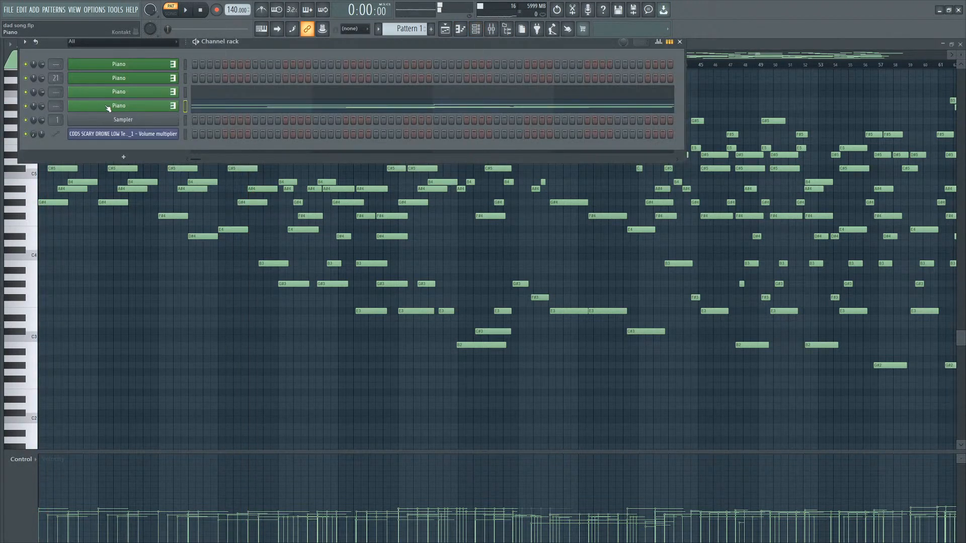
pyautogui.click(109, 94)
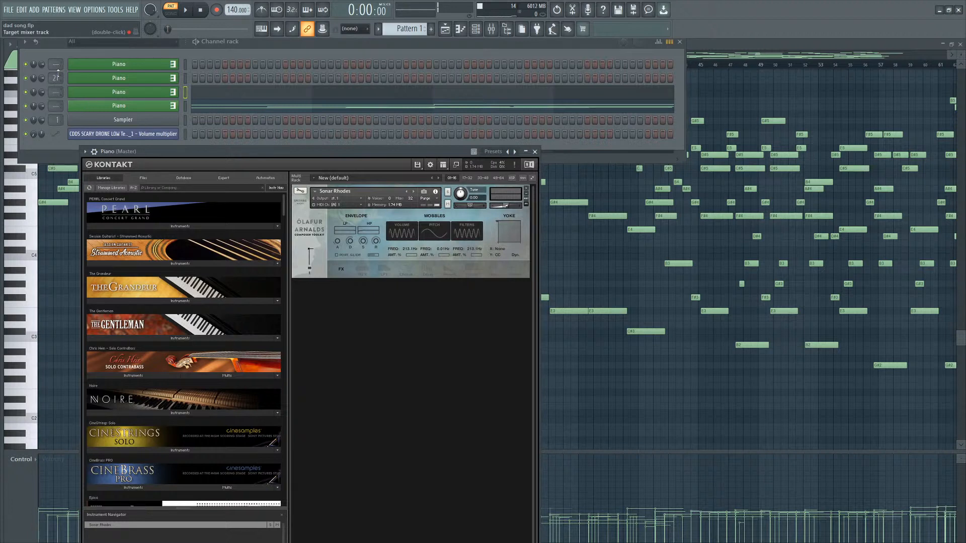
pyautogui.click(93, 64)
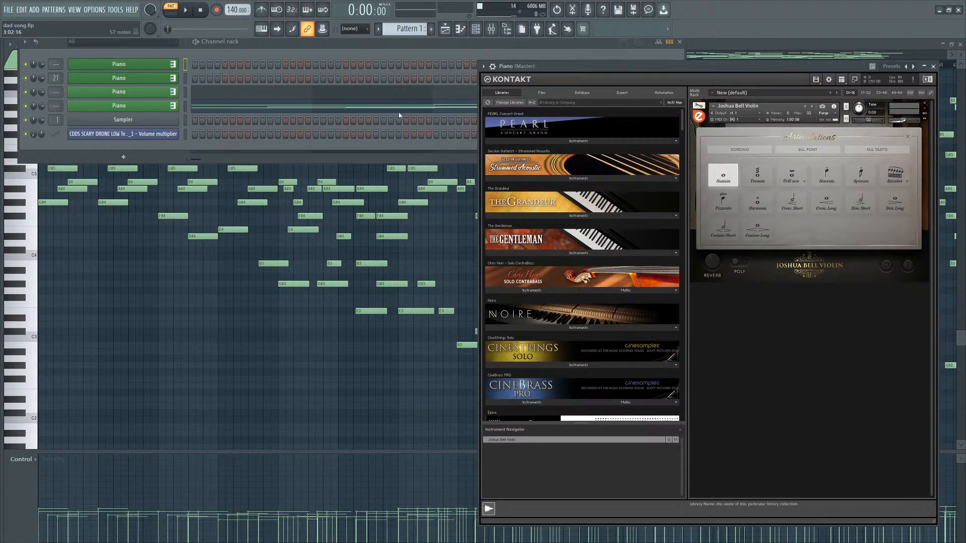
# Load a Piano Large Venue reverb impulse in QL Spaces on the Vocals mixer track.
pyautogui.moveTo(56, 65); pyautogui.dragTo(55, 54)
pyautogui.press('Left')
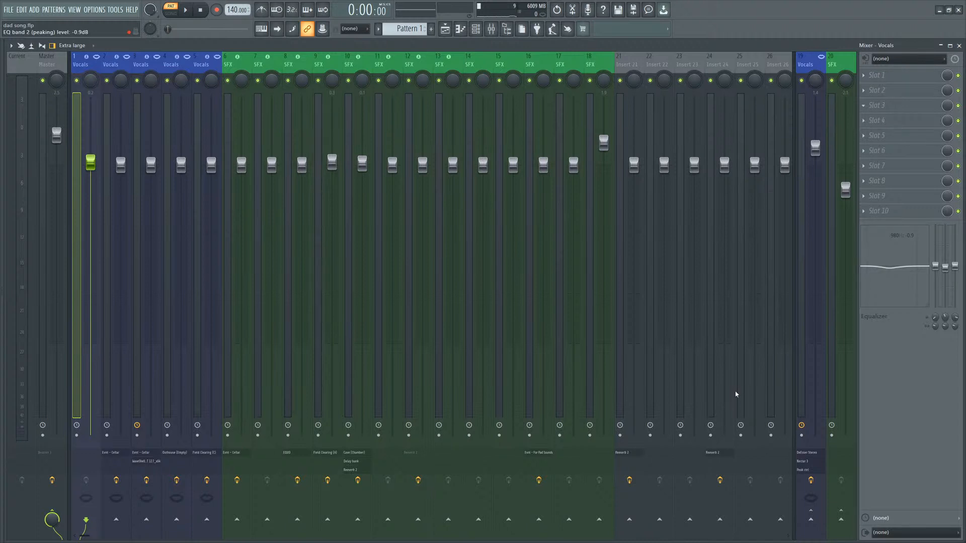
pyautogui.click(732, 149)
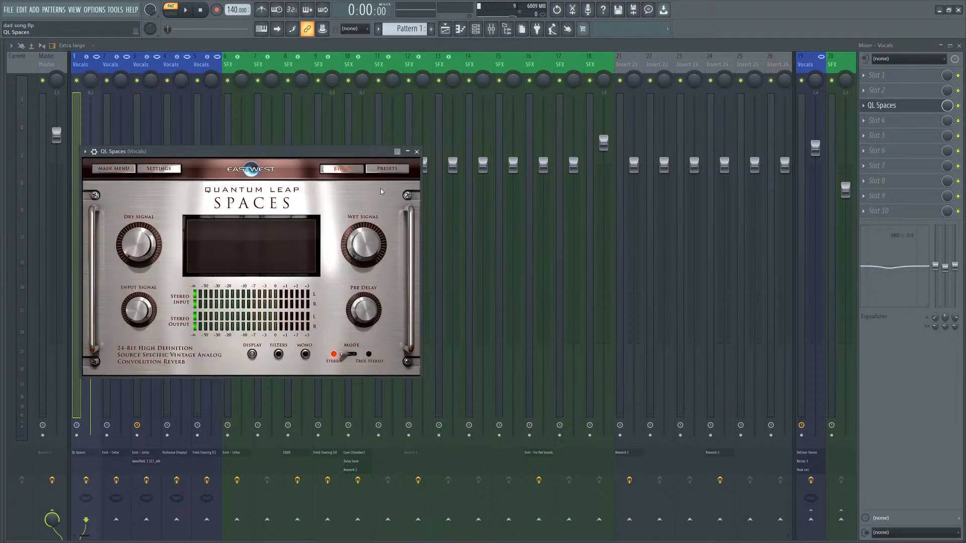
pyautogui.click(160, 200)
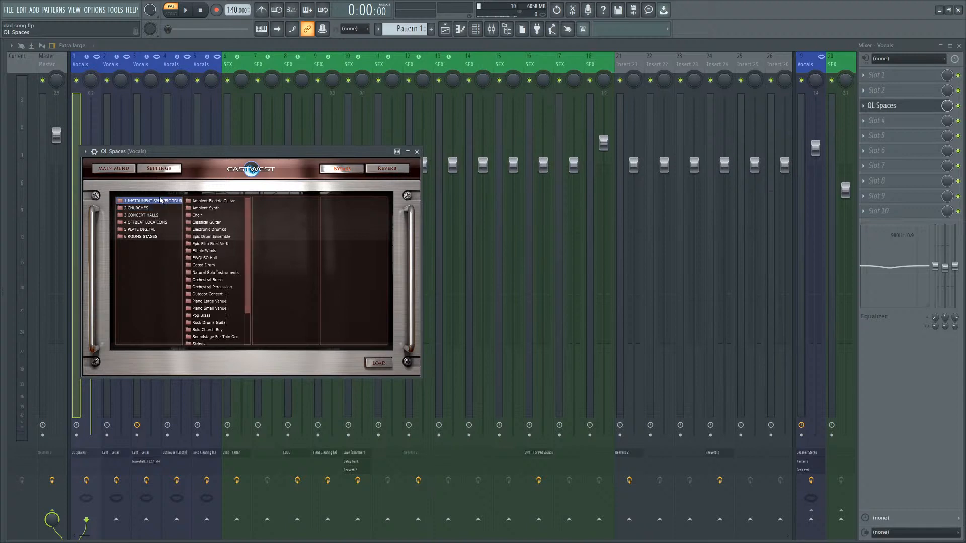
pyautogui.scroll(-3, 195, 318)
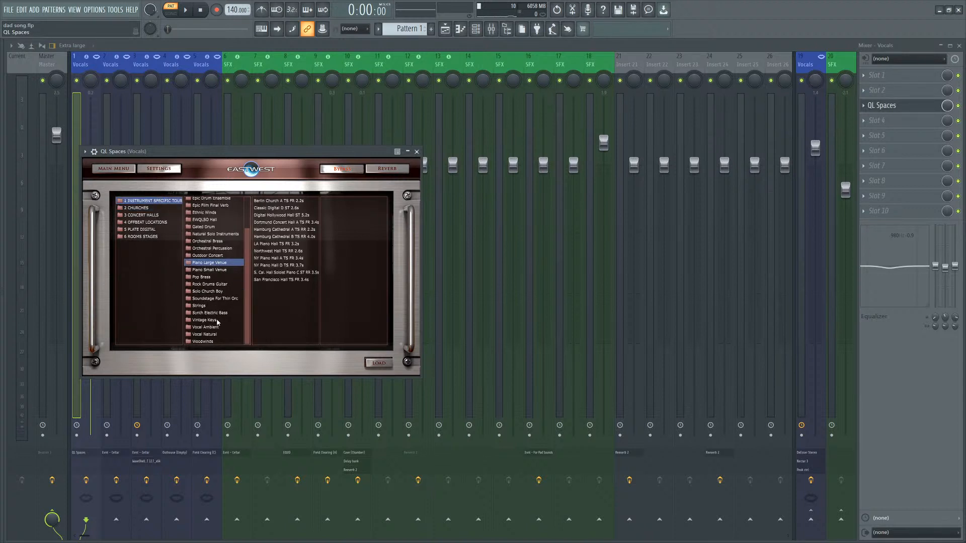
pyautogui.click(206, 306)
pyautogui.doubleClick(294, 217)
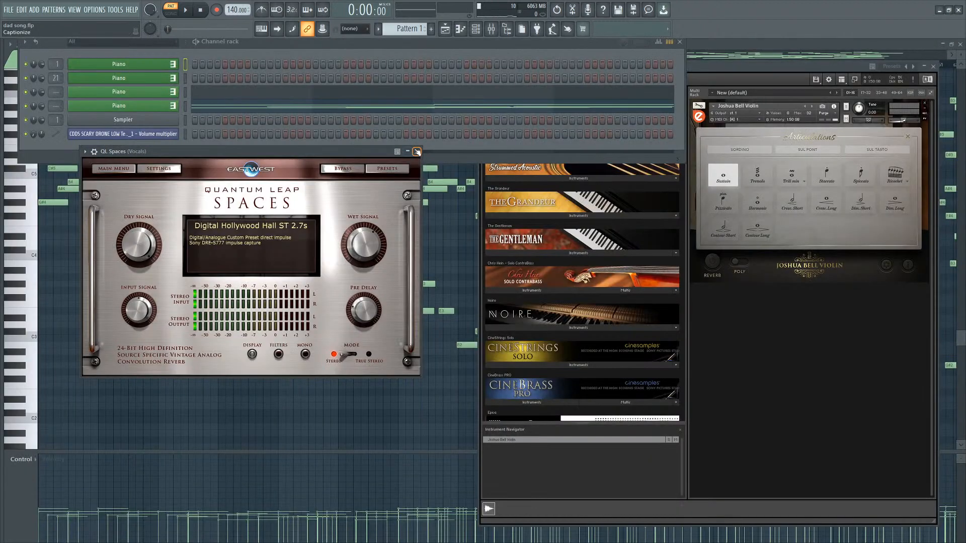
pyautogui.click(417, 151)
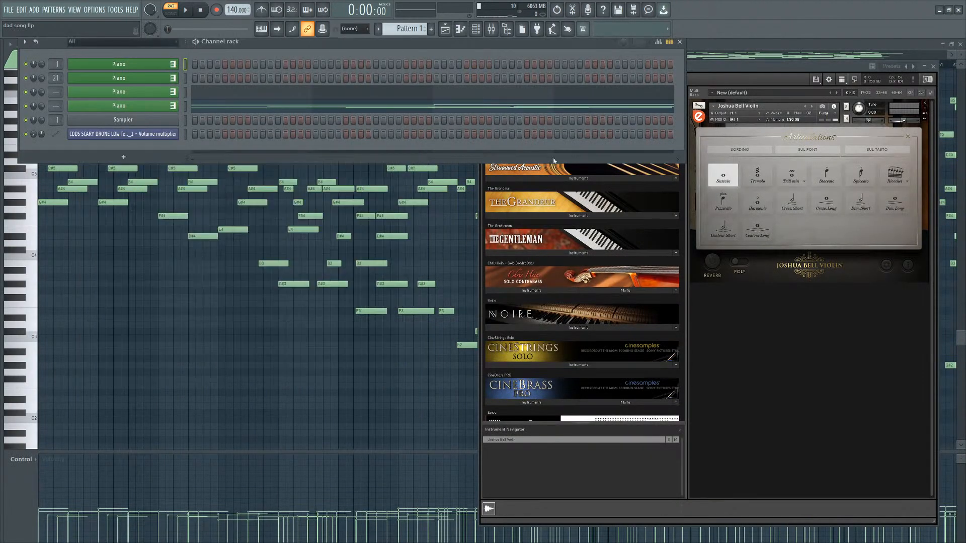
# Adjust the violin instance's master volume in Kontakt while the song plays.
pyautogui.click(903, 121)
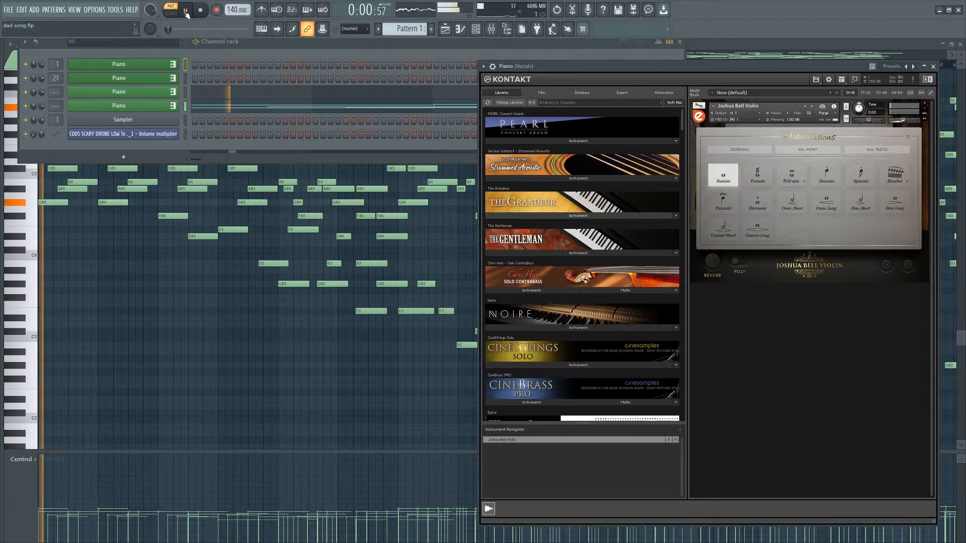
pyautogui.moveTo(903, 122); pyautogui.dragTo(906, 122)
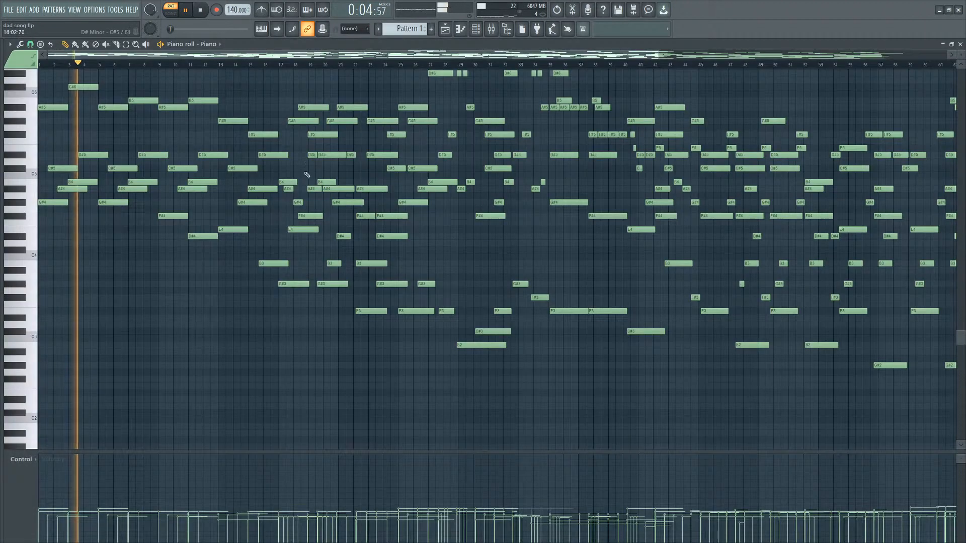
pyautogui.scroll(3, 306, 175)
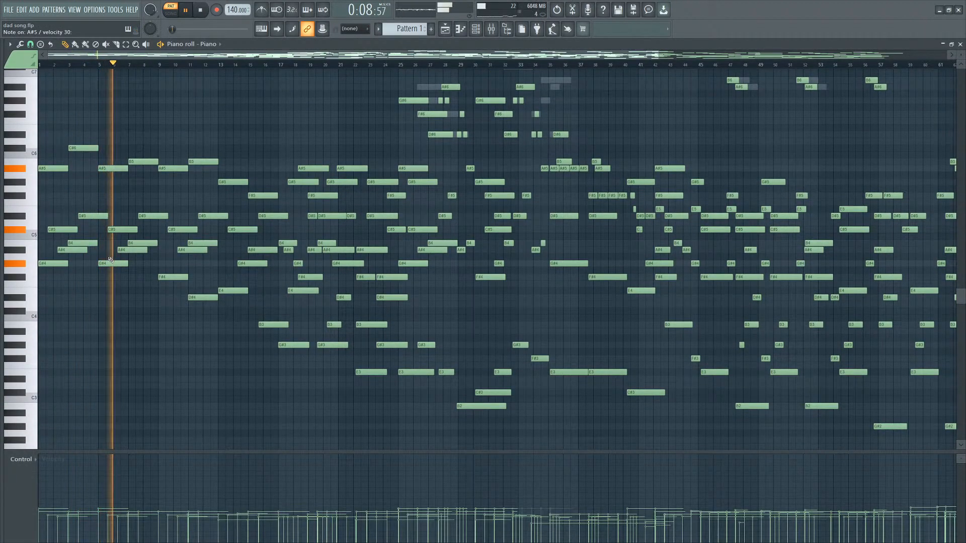
# Switch the piano roll to another Piano channel and replay the song from the start.
pyautogui.click(470, 31)
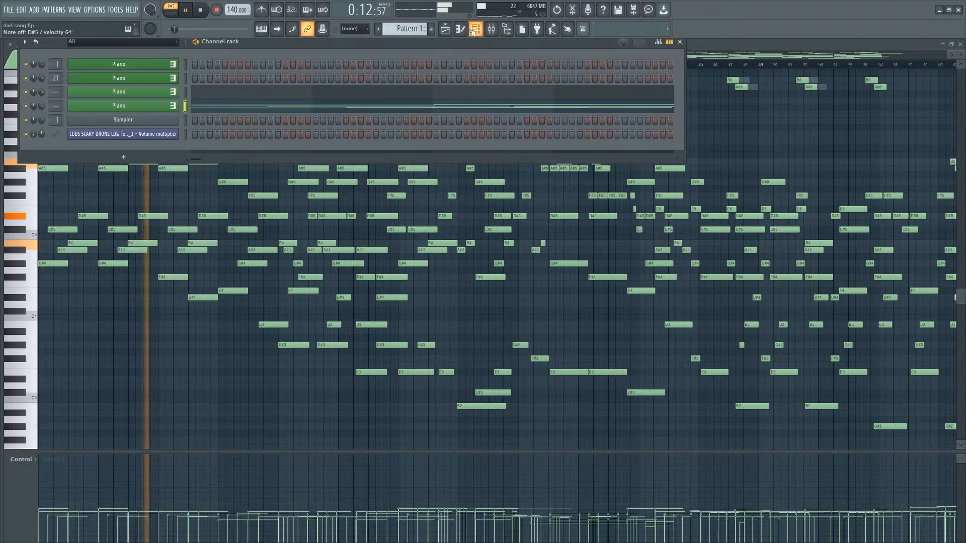
pyautogui.rightClick(153, 65)
pyautogui.click(195, 69)
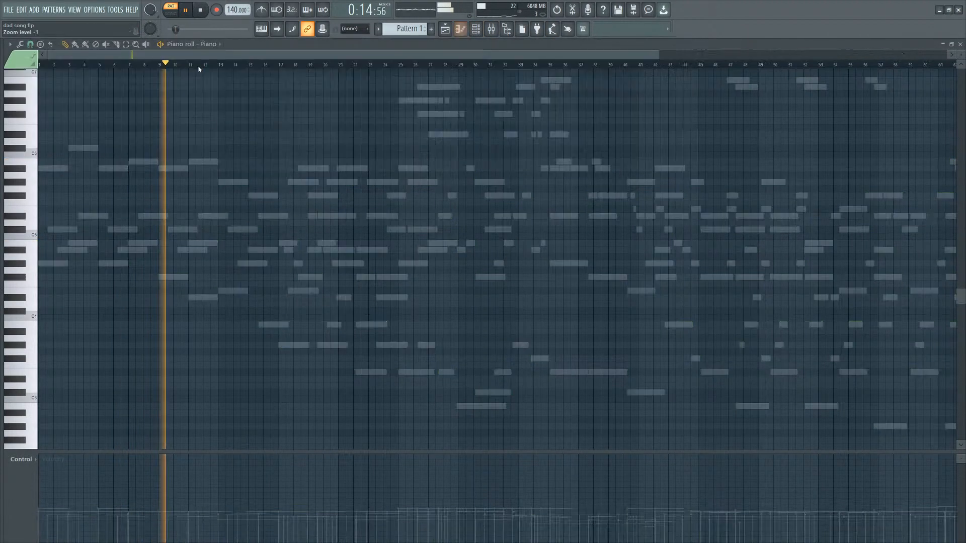
pyautogui.scroll(-2, 126, 211)
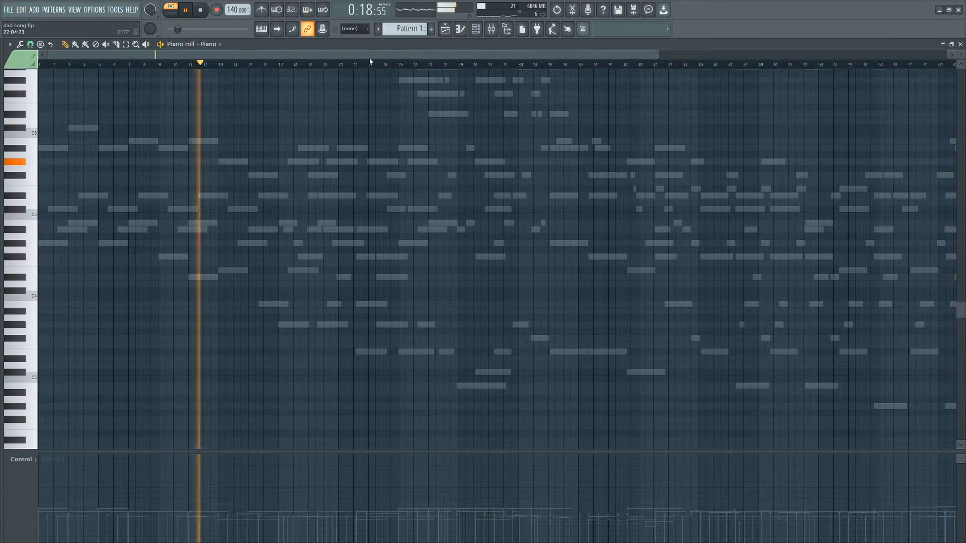
pyautogui.click(476, 29)
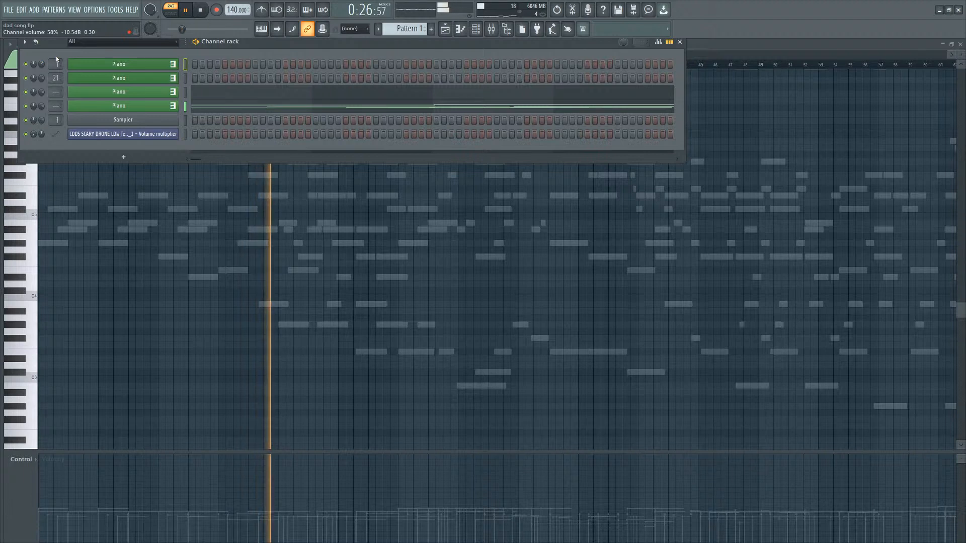
pyautogui.click(214, 230)
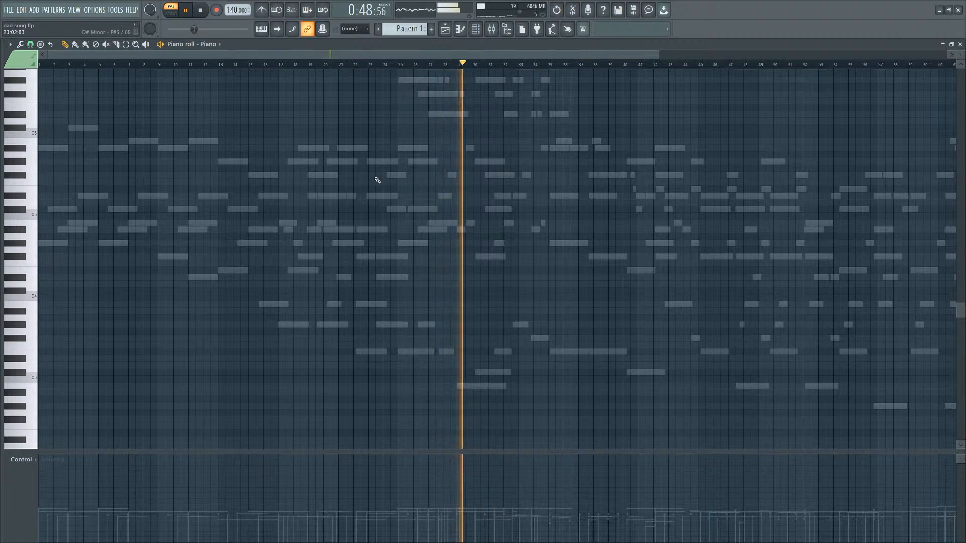
pyautogui.click(203, 11)
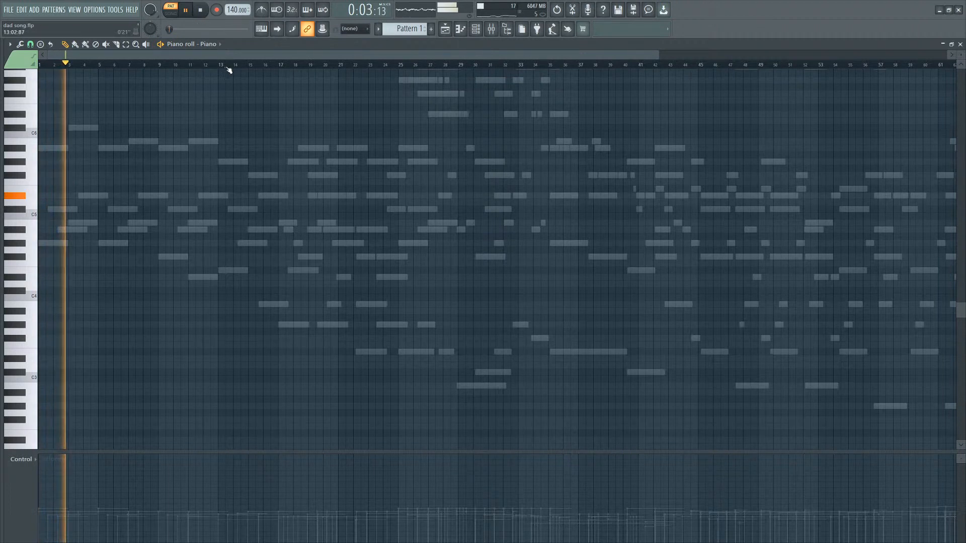
# Open the violin's Kontakt instrument window and switch on the Sordino articulation option.
pyautogui.click(475, 29)
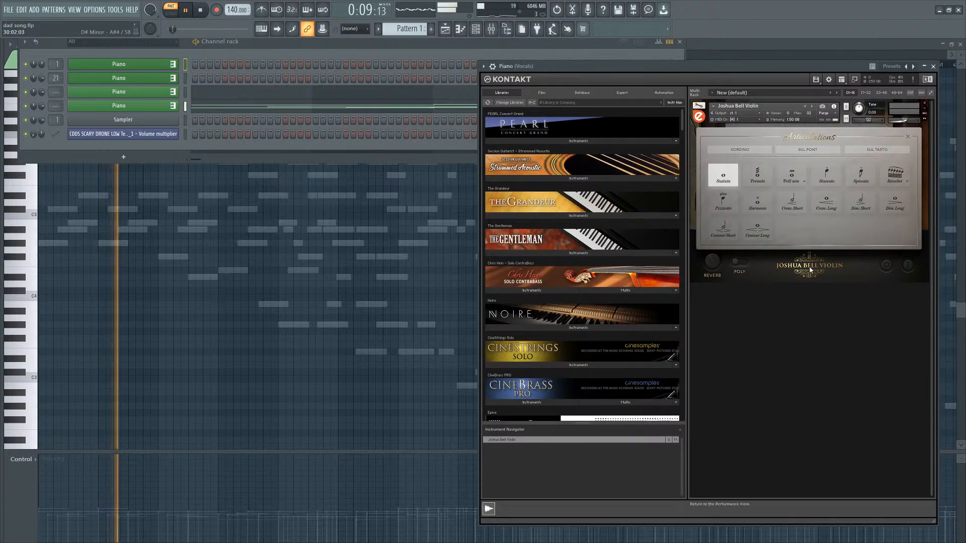
pyautogui.click(811, 270)
pyautogui.click(805, 171)
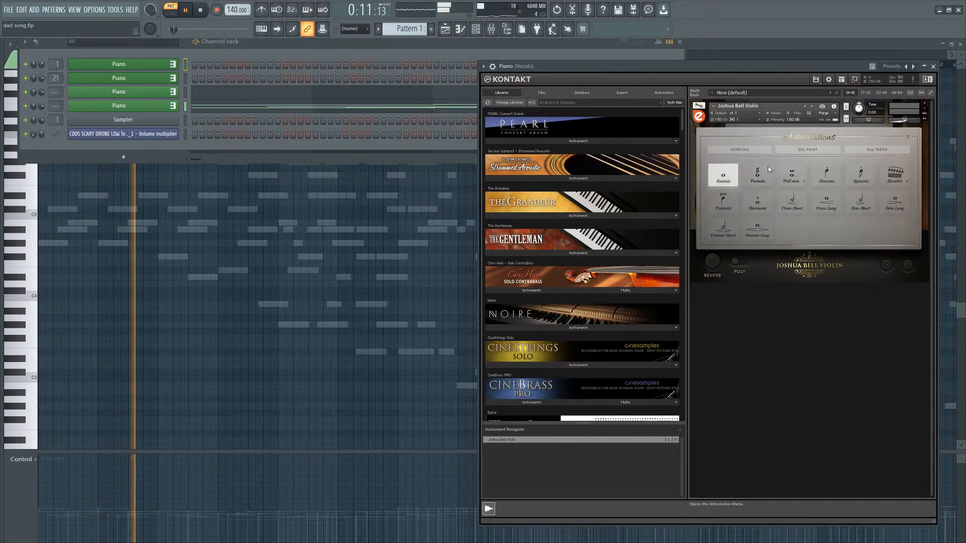
pyautogui.click(754, 152)
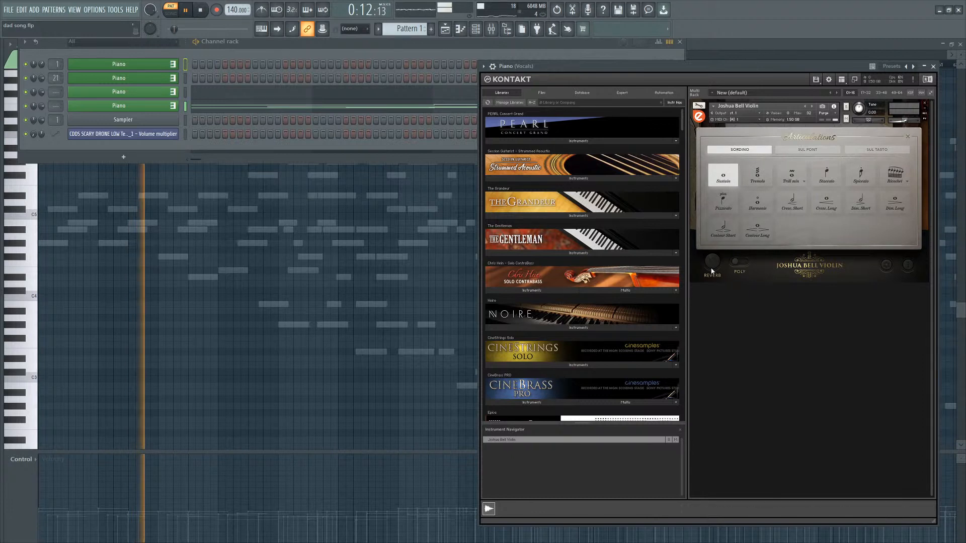
# Pick a different tone and room space on the violin's Character page.
pyautogui.click(791, 277)
pyautogui.click(766, 241)
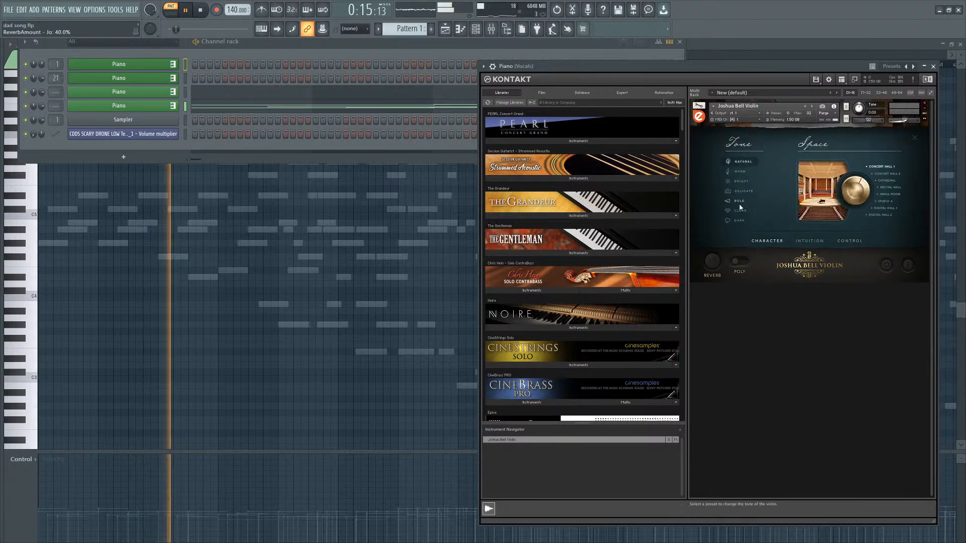
pyautogui.click(742, 191)
pyautogui.click(886, 202)
# Adjust the slur/bow and vibrato variance settings on the violin's Intuition page.
pyautogui.click(808, 240)
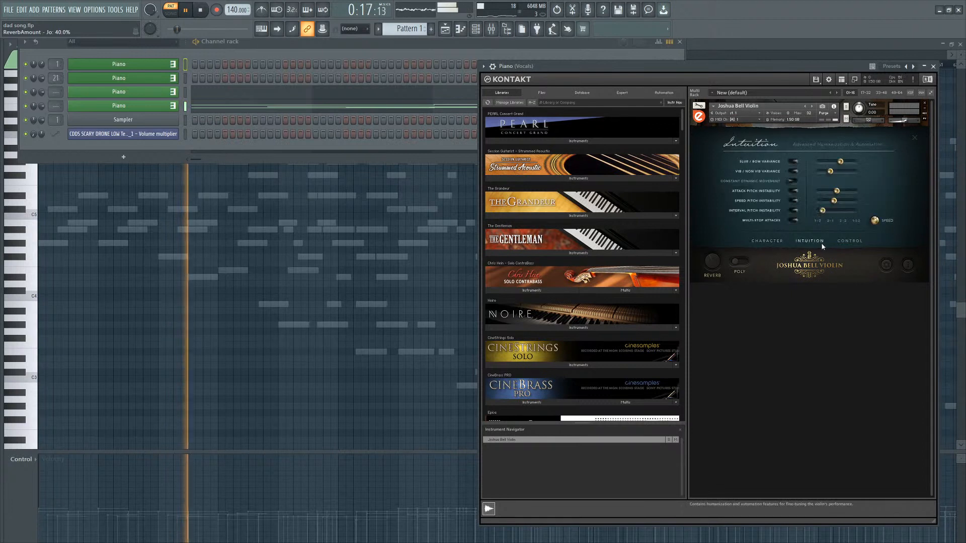
pyautogui.click(840, 162)
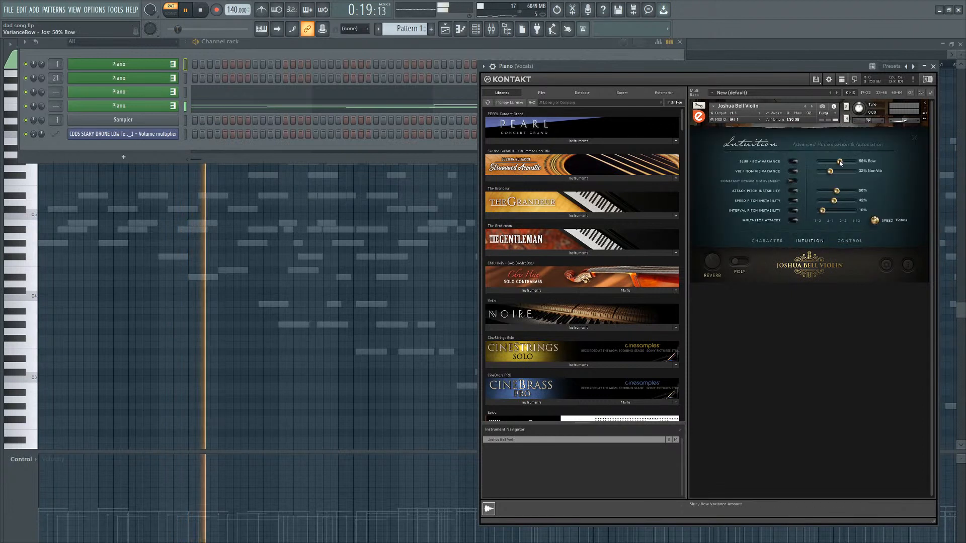
pyautogui.moveTo(840, 162); pyautogui.dragTo(833, 173)
# Inspect the Simple Keyboard Control configuration on the violin's Control page, then close it.
pyautogui.click(848, 241)
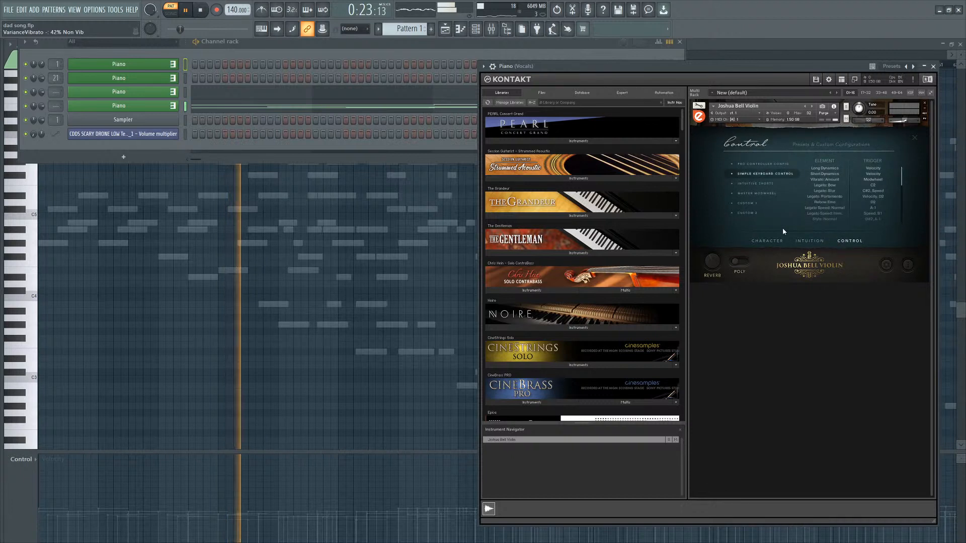
pyautogui.click(834, 191)
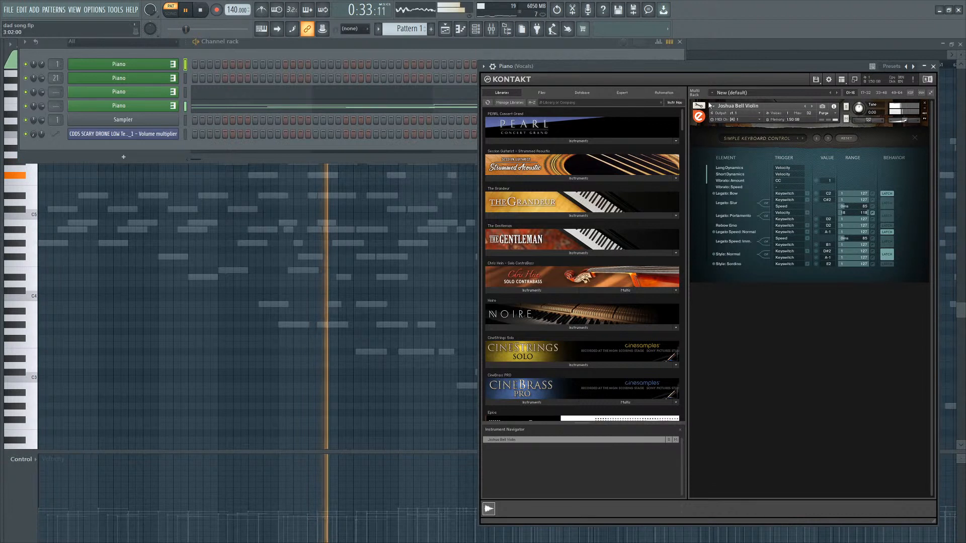
pyautogui.click(914, 139)
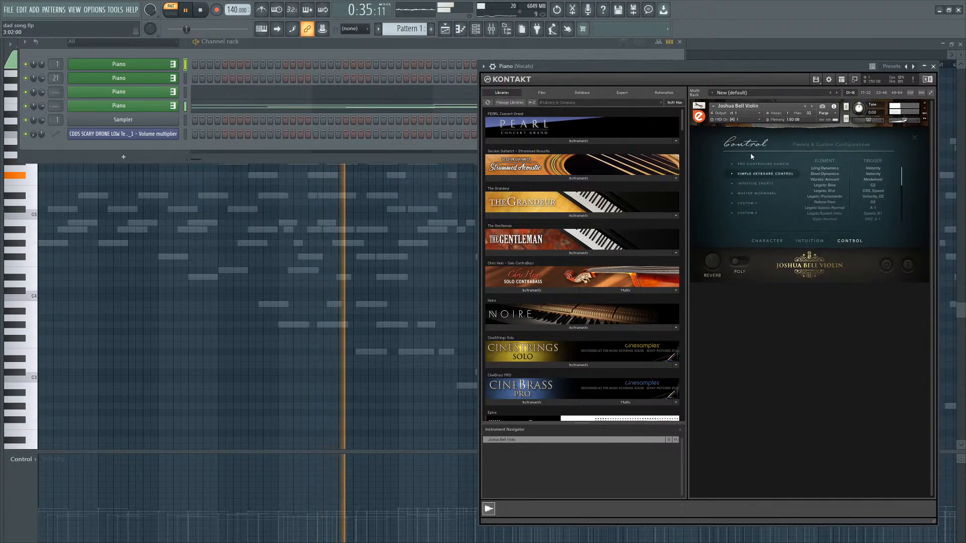
pyautogui.click(915, 139)
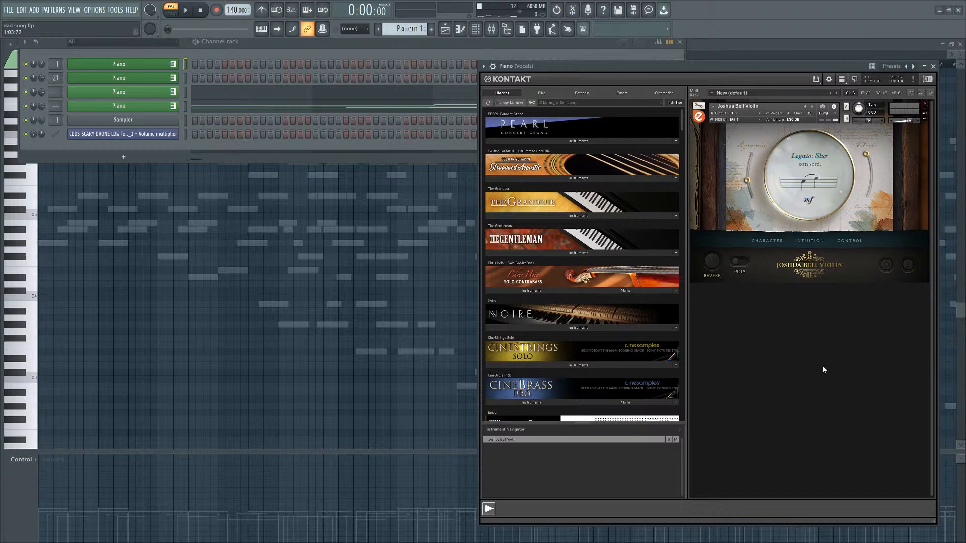
pyautogui.click(172, 66)
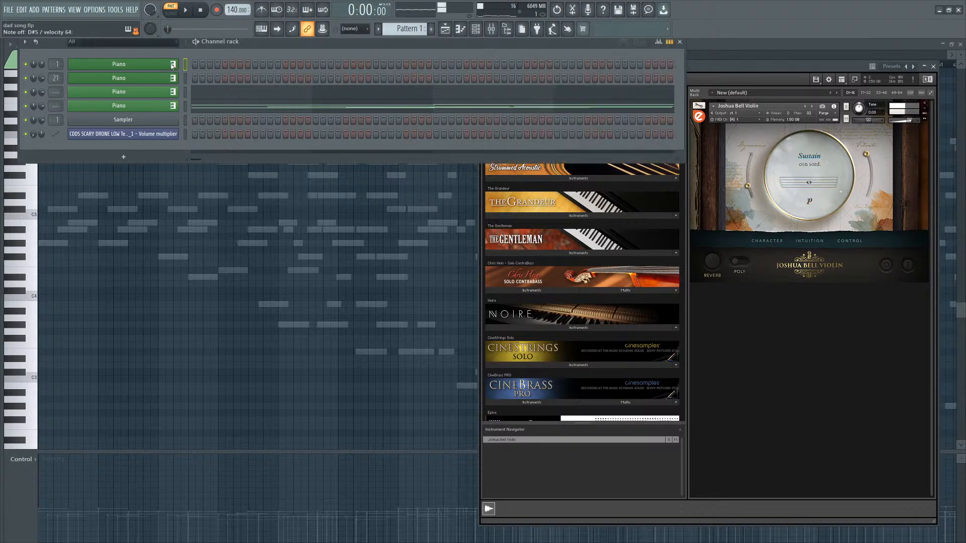
pyautogui.press('F7')
pyautogui.click(173, 66)
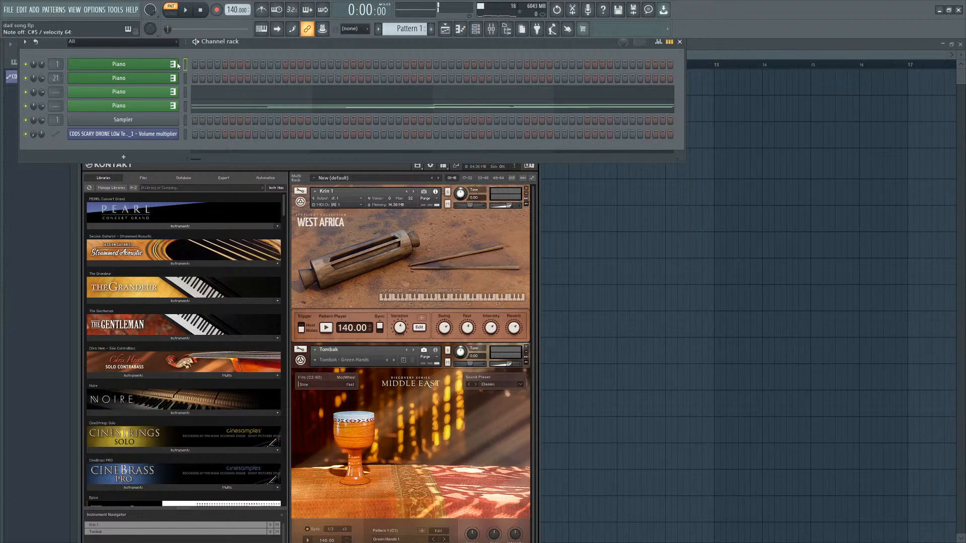
pyautogui.press('F7')
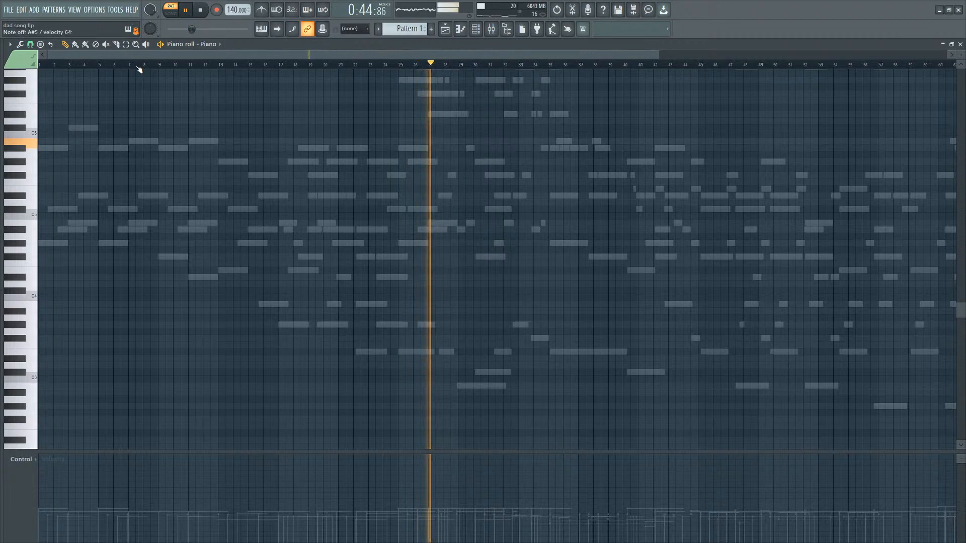
# Draw a long G#4 note starting at bar 9 in the piano roll.
pyautogui.click(108, 64)
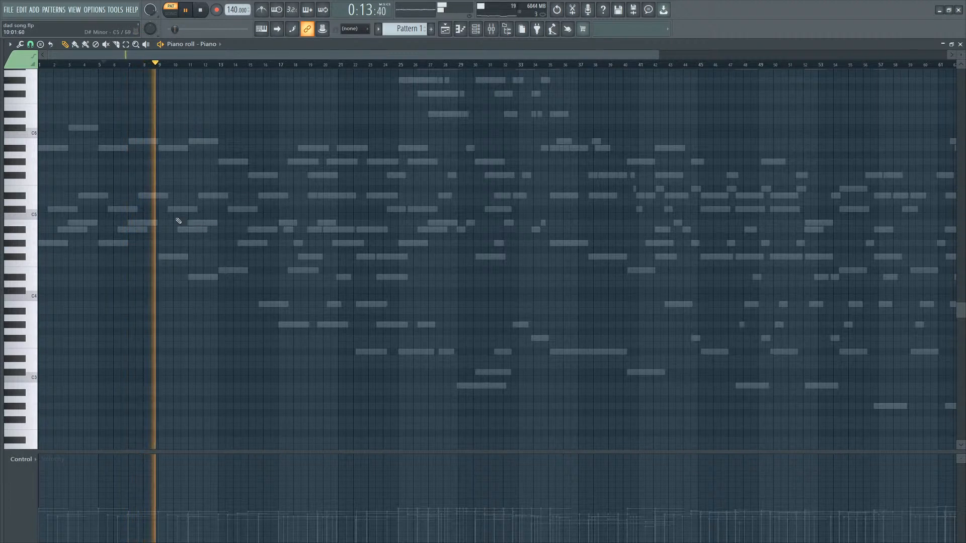
pyautogui.click(166, 244)
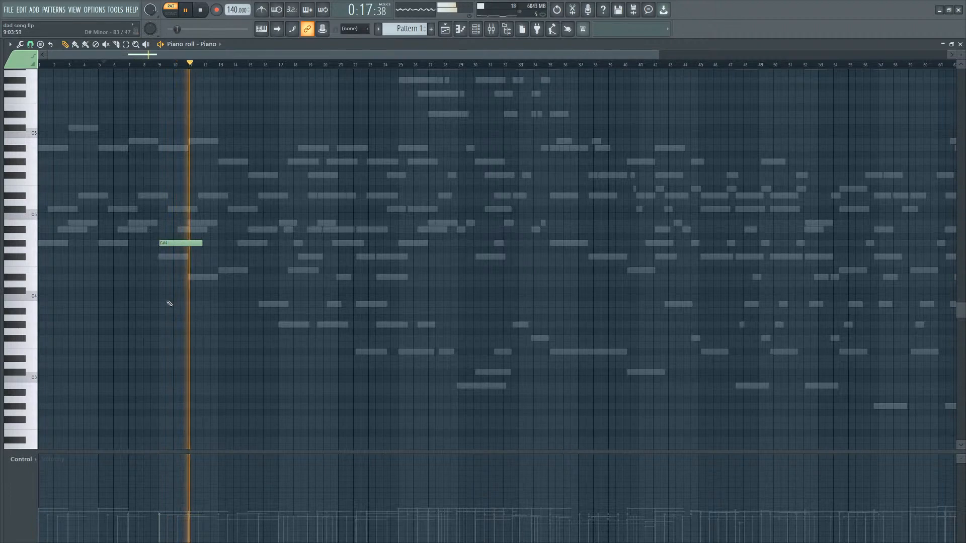
pyautogui.keyDown('ctrl'); pyautogui.scroll(8, 166, 274); pyautogui.keyUp('ctrl')
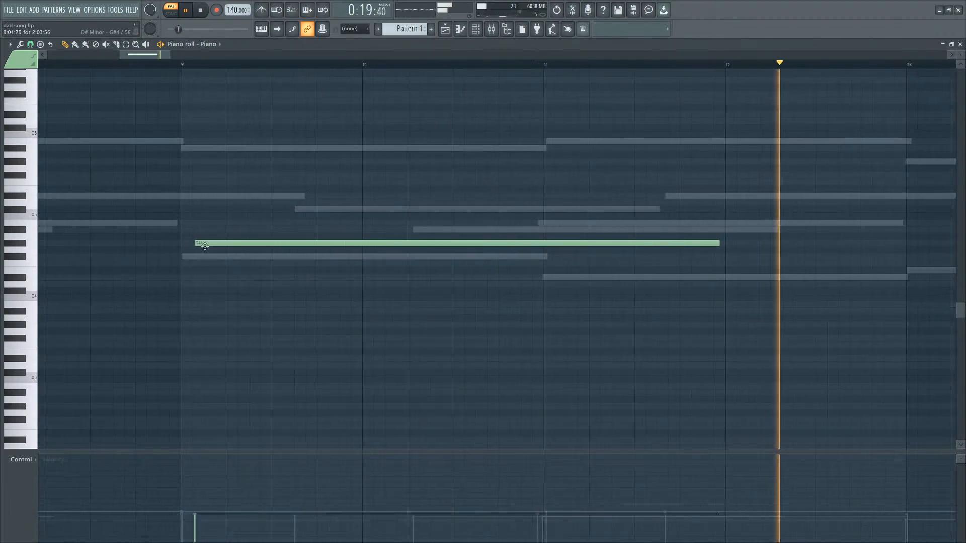
pyautogui.keyDown('ctrl'); pyautogui.scroll(-4, 235, 249); pyautogui.keyUp('ctrl')
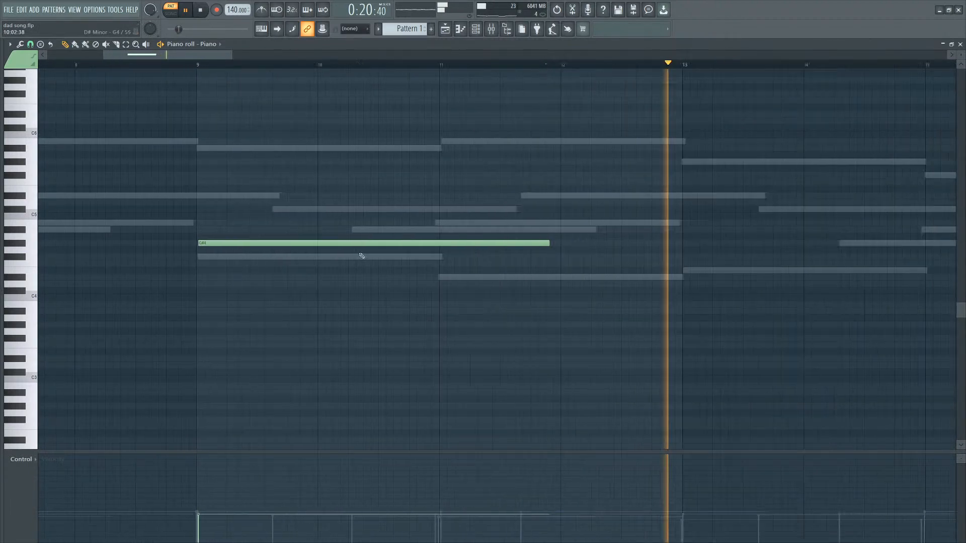
# Draw G#4 and F#4 notes around bars 14 and 15 and move them up an octave.
pyautogui.click(553, 243)
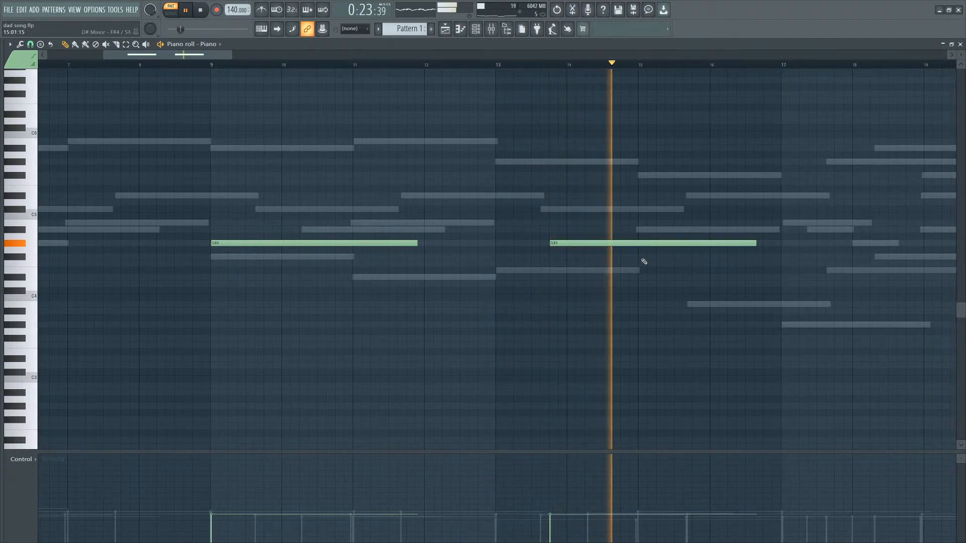
pyautogui.click(642, 257)
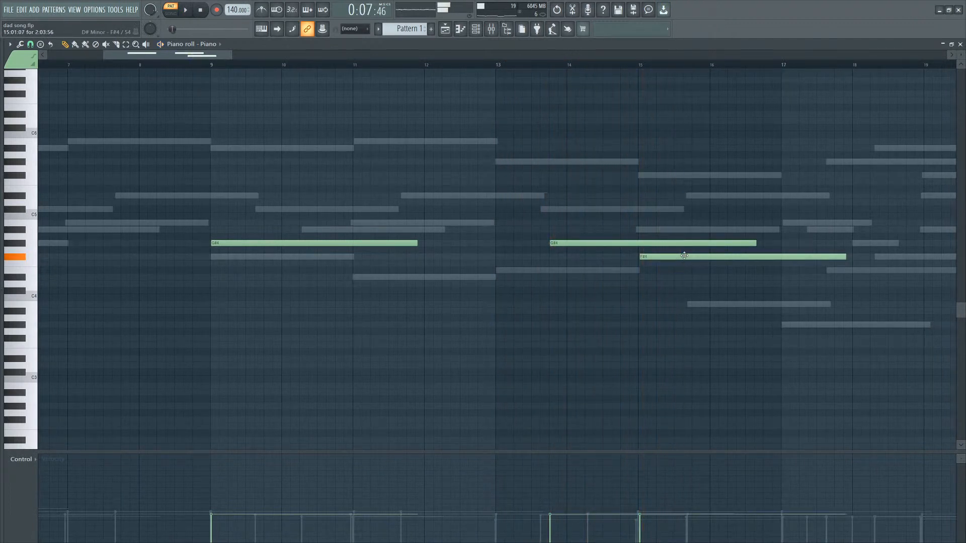
pyautogui.hotkey('ctrl', 'a')
pyautogui.moveTo(585, 238); pyautogui.dragTo(581, 161)
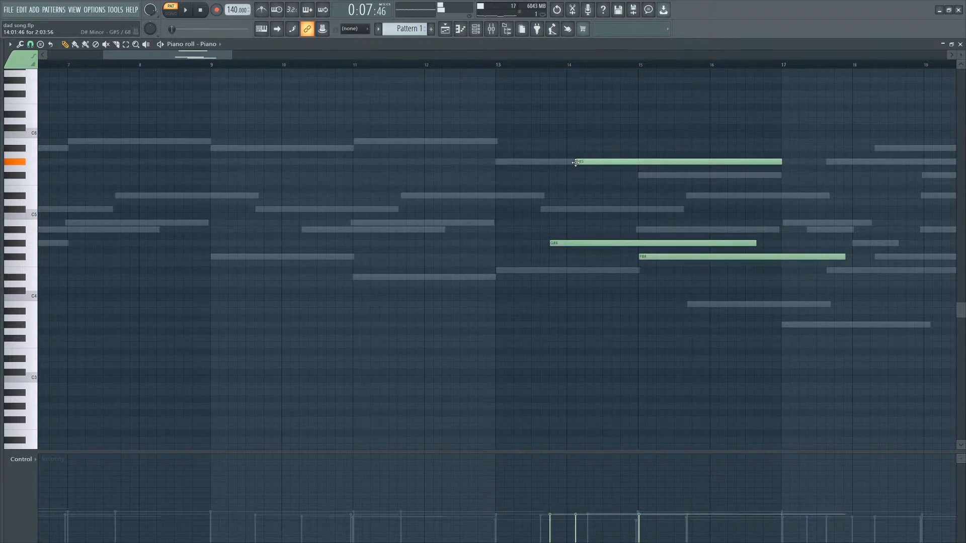
pyautogui.hotkey('ctrl', 'z')
pyautogui.moveTo(568, 243)
pyautogui.mouseDown()
pyautogui.moveTo(569, 152)
pyautogui.moveTo(571, 170)
pyautogui.mouseUp()
pyautogui.press('space')
pyautogui.click(491, 62)
pyautogui.scroll(-4, 432, 116)
pyautogui.scroll(4, 513, 241)
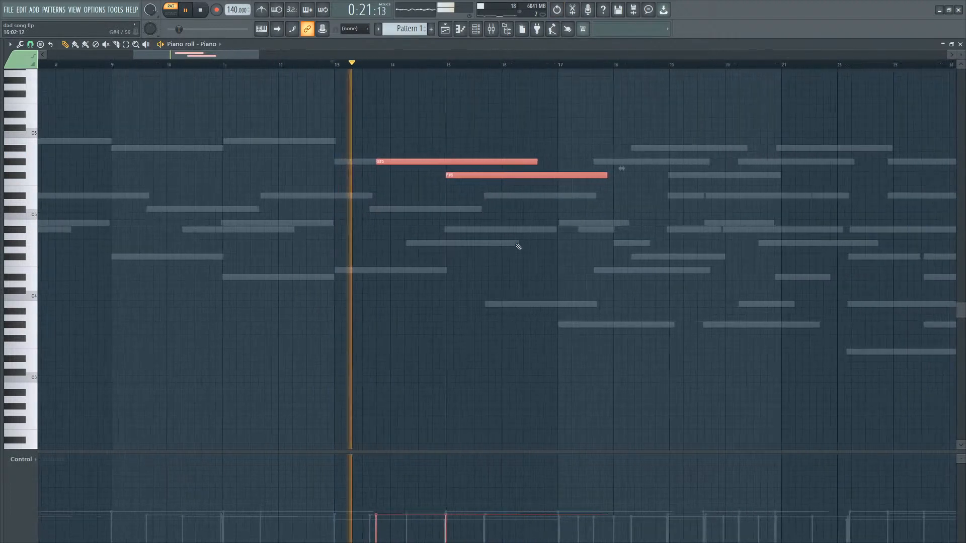
# Replace the two raised notes with a single D#5 note starting around bar 15.5.
pyautogui.keyDown('ctrl'); pyautogui.click(478, 221); pyautogui.keyUp('ctrl')
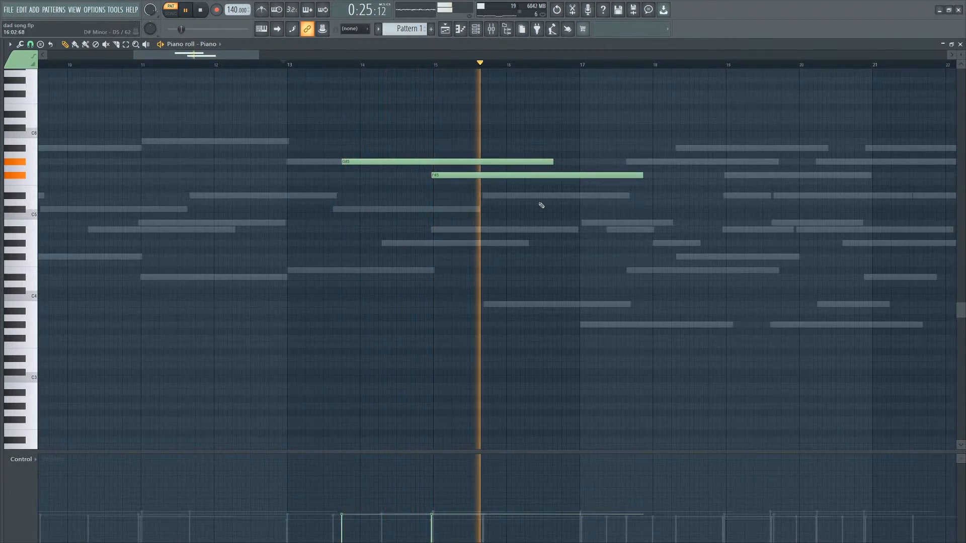
pyautogui.moveTo(461, 175)
pyautogui.mouseDown()
pyautogui.moveTo(493, 168)
pyautogui.moveTo(443, 175)
pyautogui.moveTo(414, 162)
pyautogui.moveTo(460, 176)
pyautogui.mouseUp()
pyautogui.press('space')
pyautogui.press('space')
pyautogui.click(483, 195)
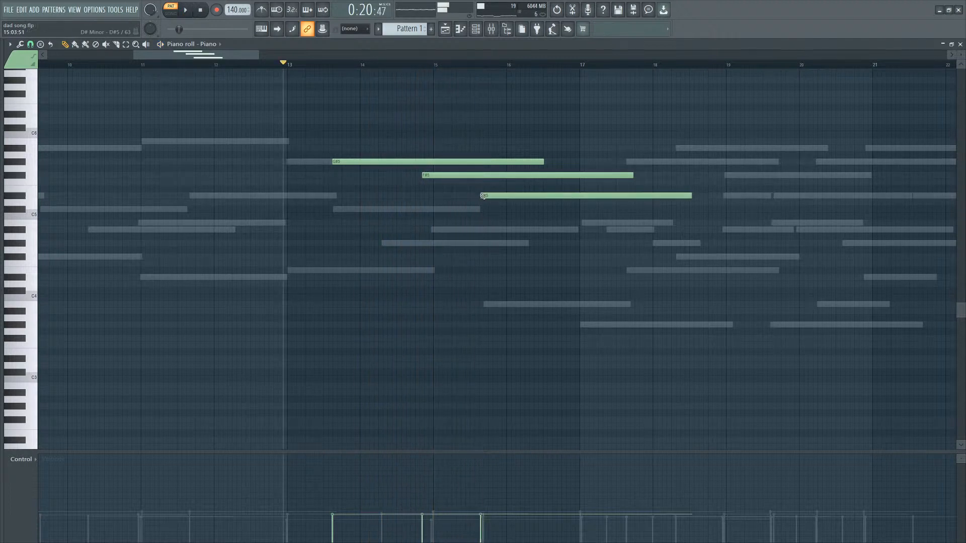
pyautogui.rightClick(460, 175)
pyautogui.rightClick(461, 161)
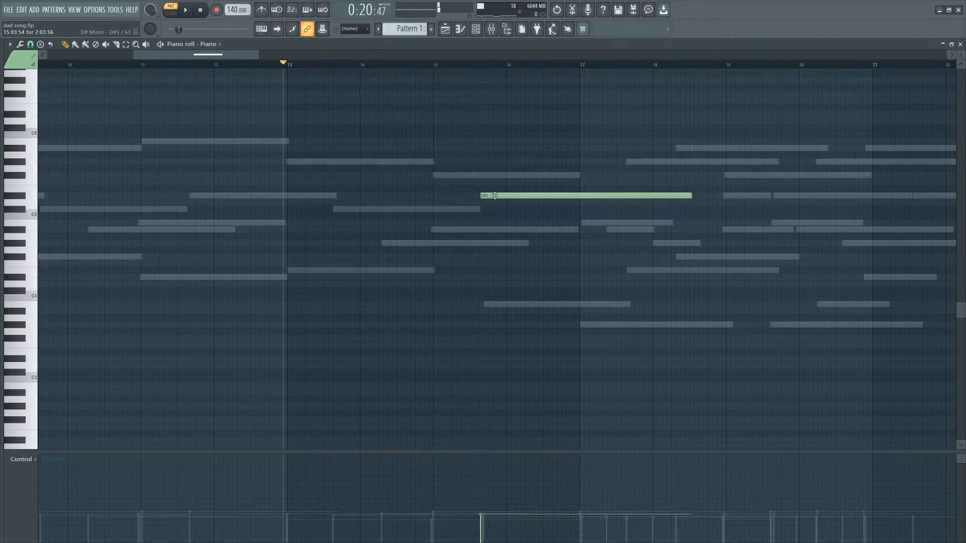
# Draw a C5 note starting around bar 13.5 and move the D#5 note to start at bar 15.
pyautogui.press('space')
pyautogui.rightClick(350, 209)
pyautogui.click(340, 209)
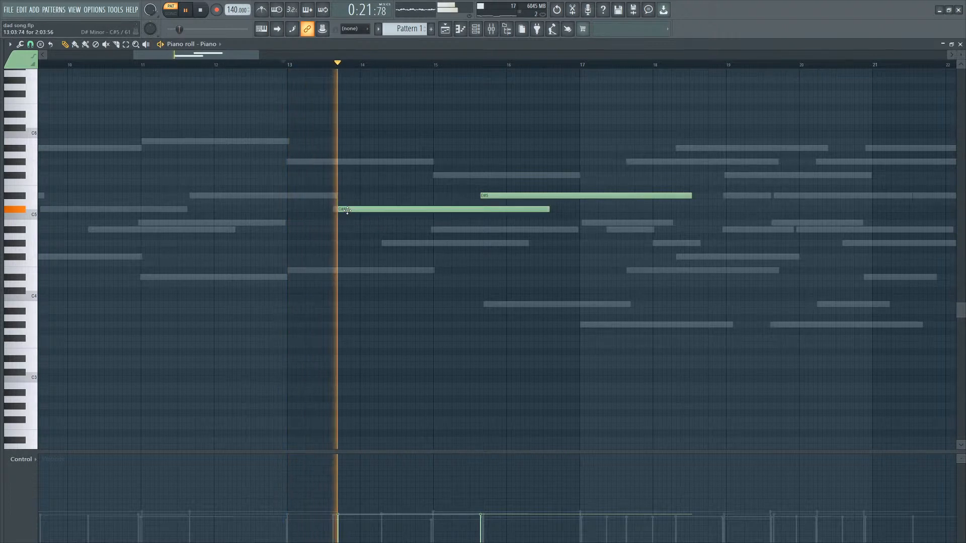
pyautogui.press('space')
pyautogui.click(442, 196)
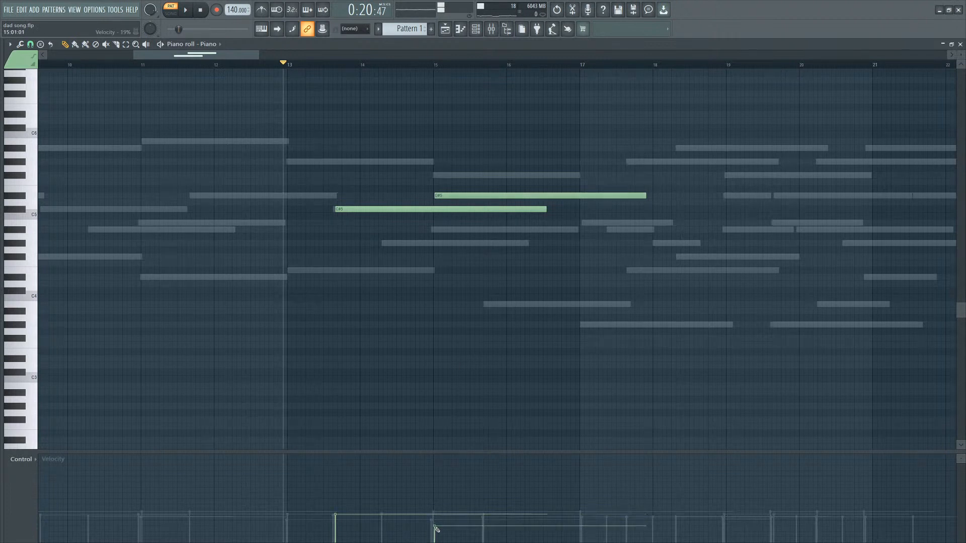
# Shorten the C5 and D#5 notes so they barely overlap.
pyautogui.moveTo(539, 210); pyautogui.dragTo(490, 196)
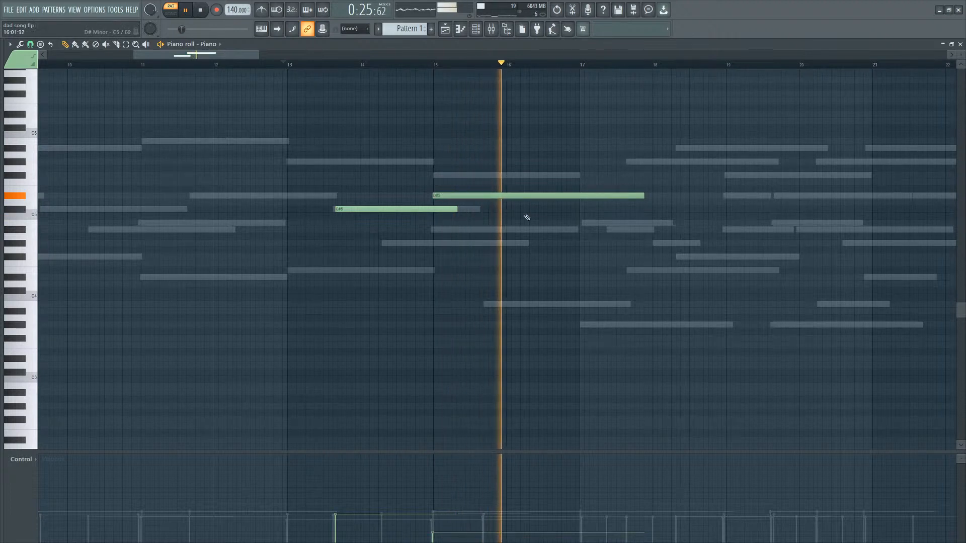
pyautogui.moveTo(644, 195); pyautogui.dragTo(523, 196)
# Try adding a C5 and then an A#4 note at bar 16, shortening and deleting the A#4 note again.
pyautogui.click(437, 64)
pyautogui.click(507, 209)
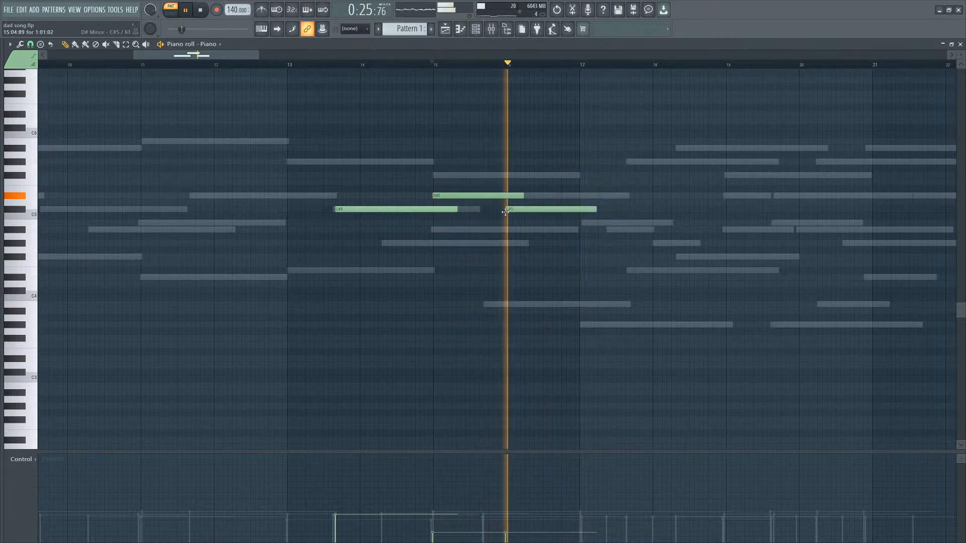
pyautogui.press('space')
pyautogui.rightClick(507, 210)
pyautogui.click(508, 231)
pyautogui.press('space')
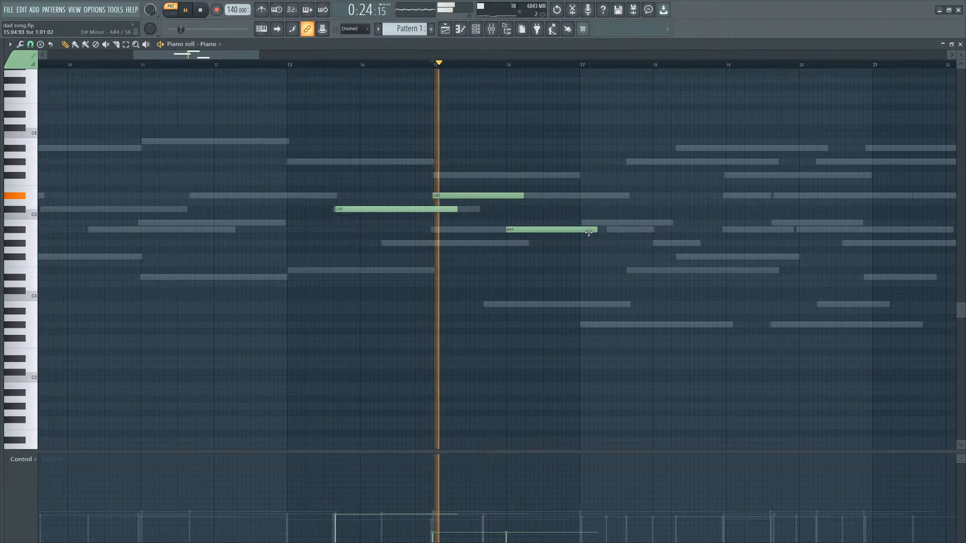
pyautogui.moveTo(597, 231); pyautogui.dragTo(561, 231)
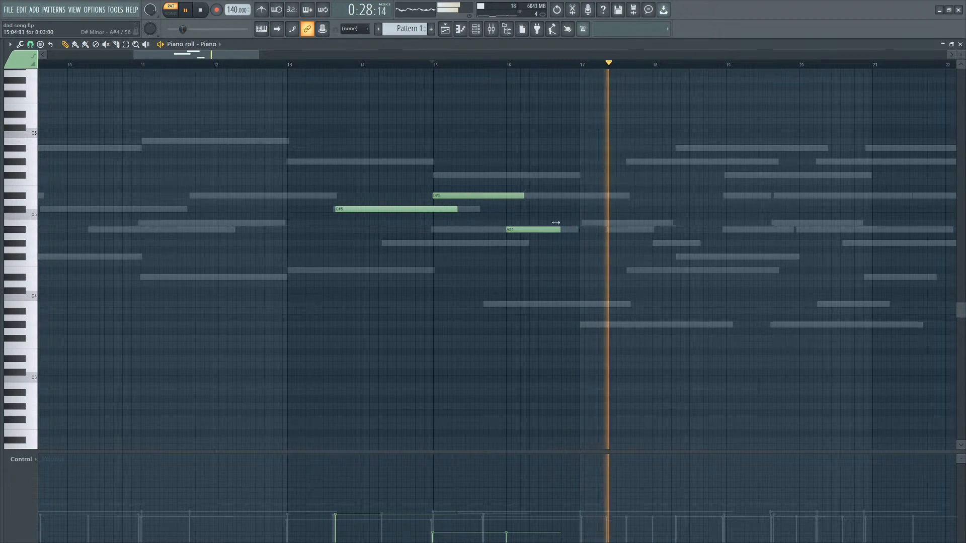
pyautogui.rightClick(532, 230)
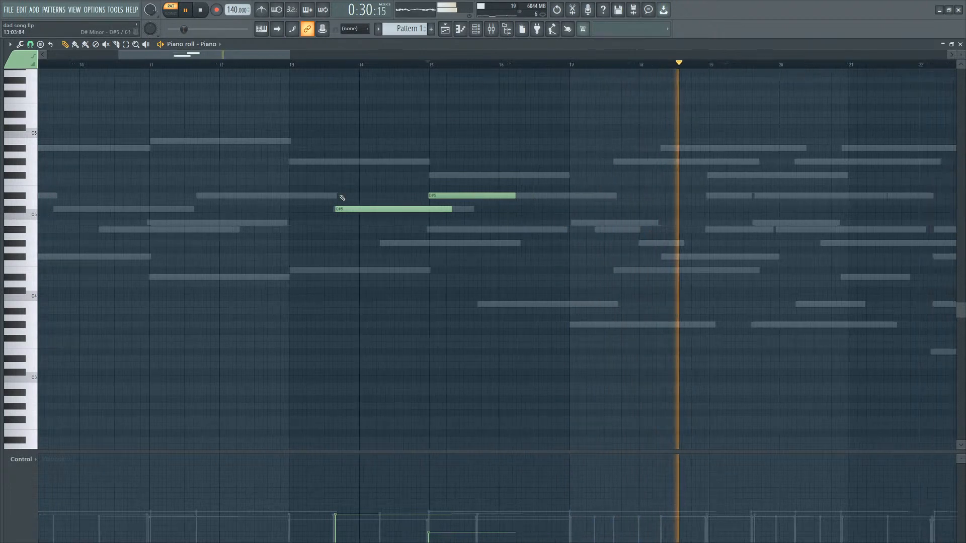
# Play back the new C5 and D#5 piano notes around bars 13–16.
pyautogui.scroll(-2, 338, 198)
pyautogui.press('space')
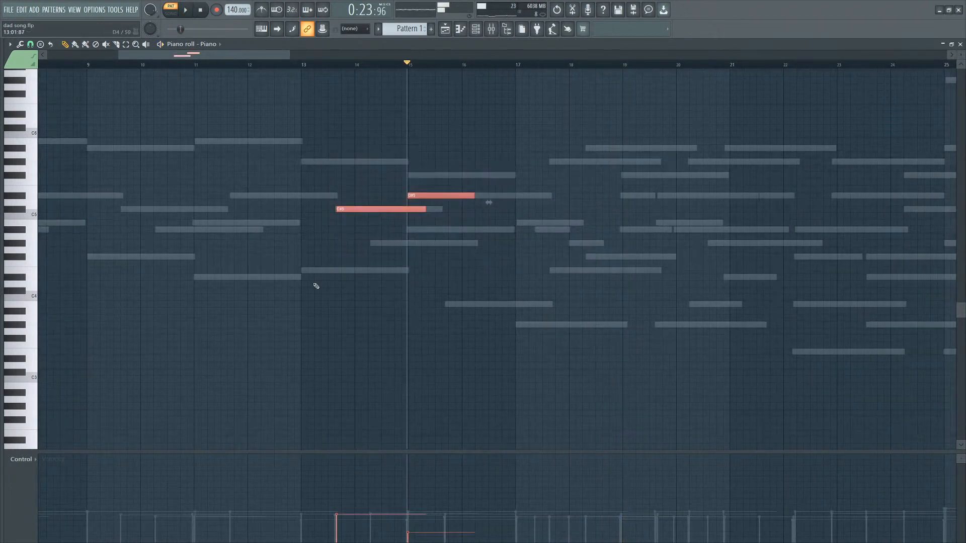
pyautogui.moveTo(534, 153); pyautogui.dragTo(336, 235)
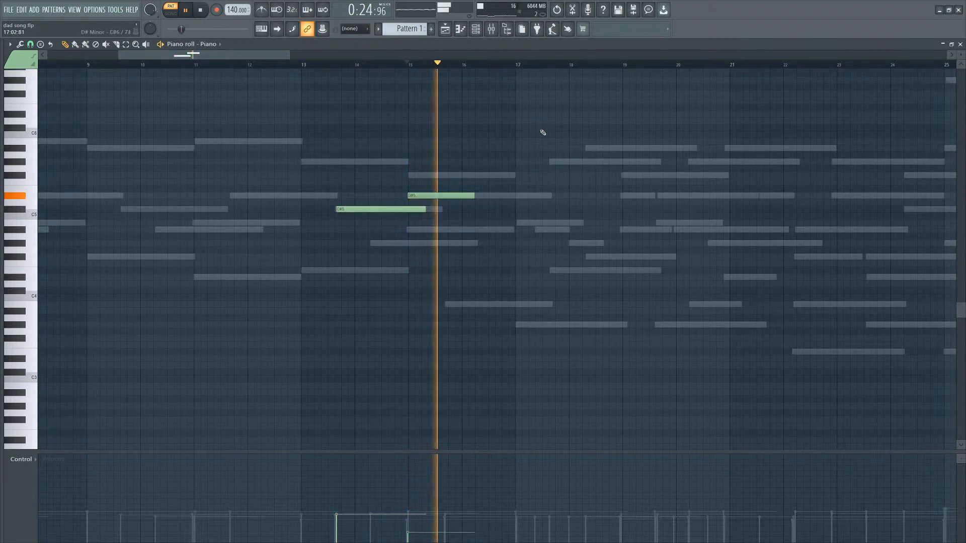
pyautogui.moveTo(497, 139); pyautogui.dragTo(399, 229)
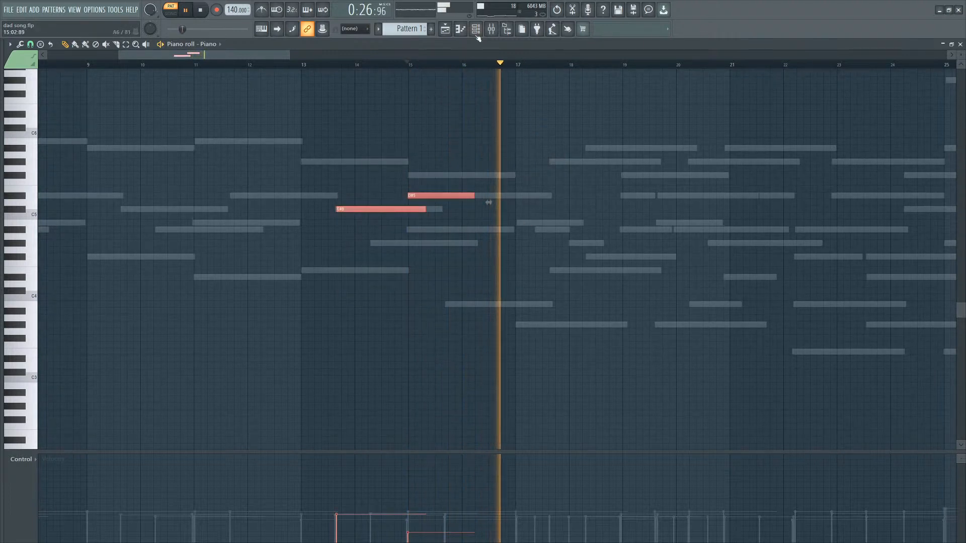
pyautogui.press('space')
# Add a Kontakt instrument channel named Cello and load CH - Romantic Cello from the Solo Cello library.
pyautogui.press('F6')
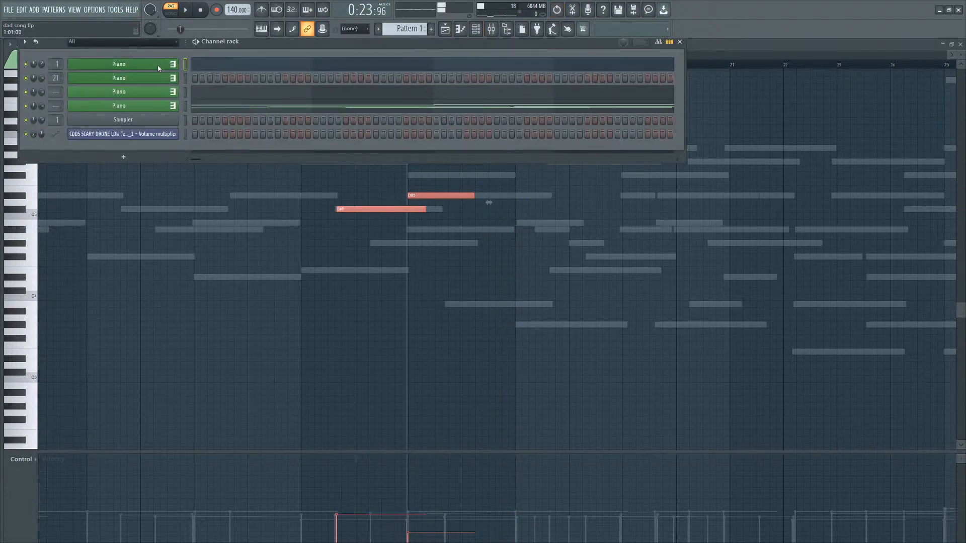
pyautogui.click(290, 61)
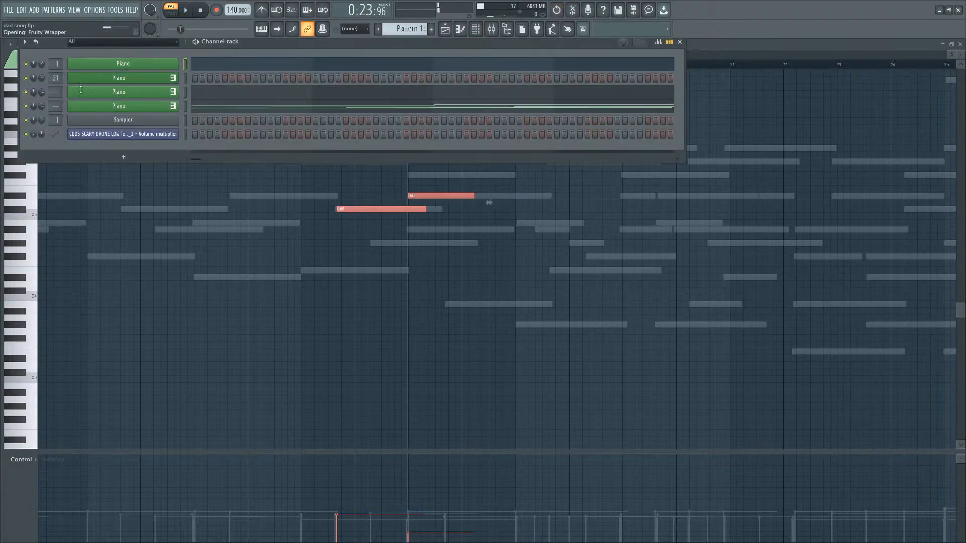
pyautogui.scroll(-5, 240, 204)
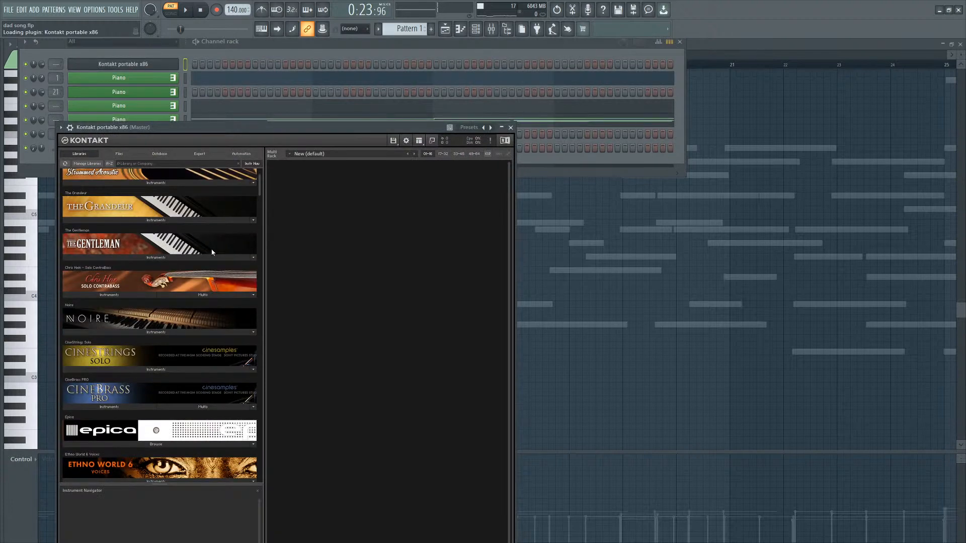
pyautogui.click(215, 95)
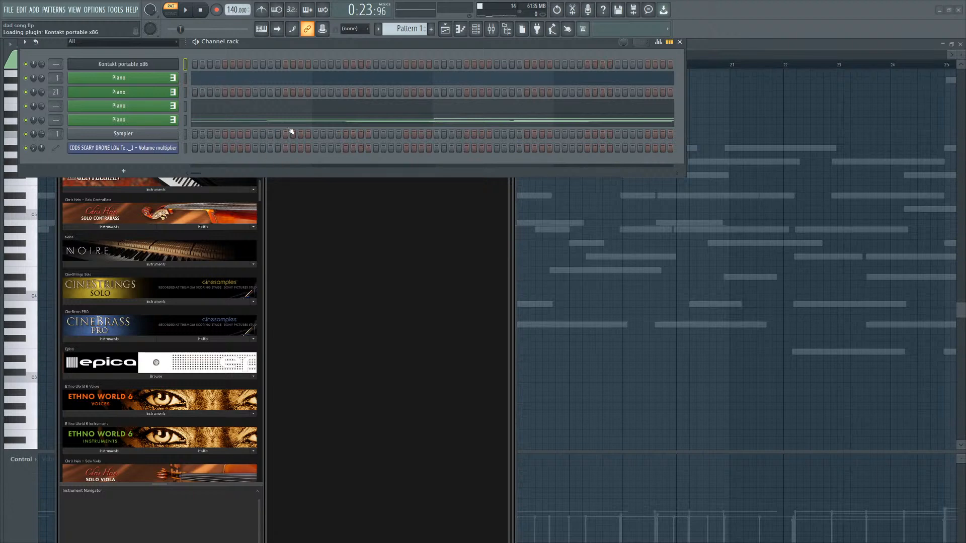
pyautogui.scroll(2, 166, 257)
pyautogui.scroll(-5, 133, 301)
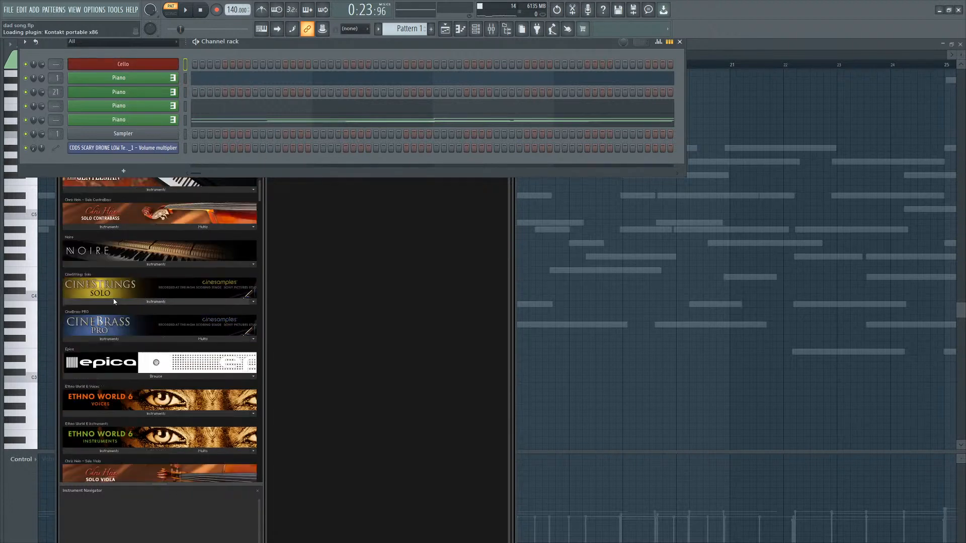
pyautogui.scroll(-4, 133, 322)
pyautogui.click(113, 255)
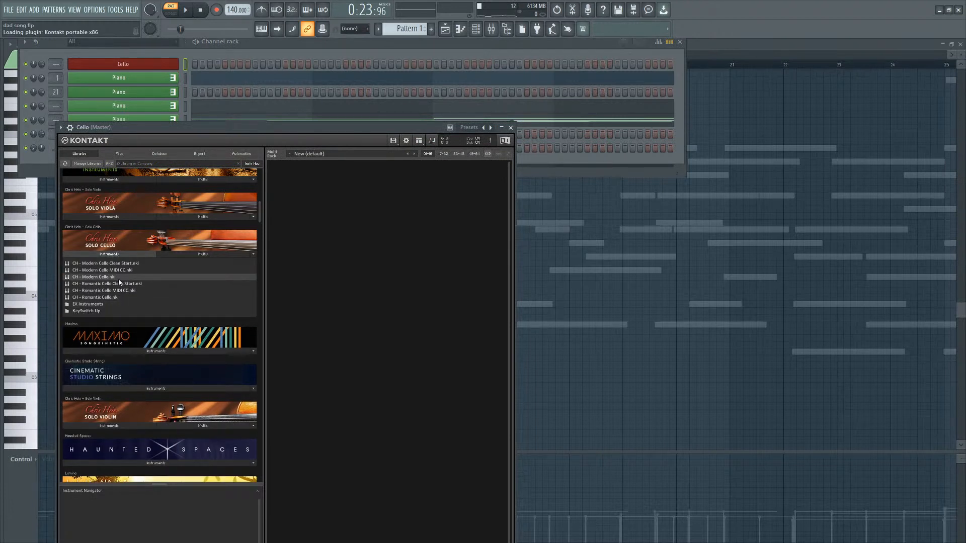
pyautogui.click(107, 297)
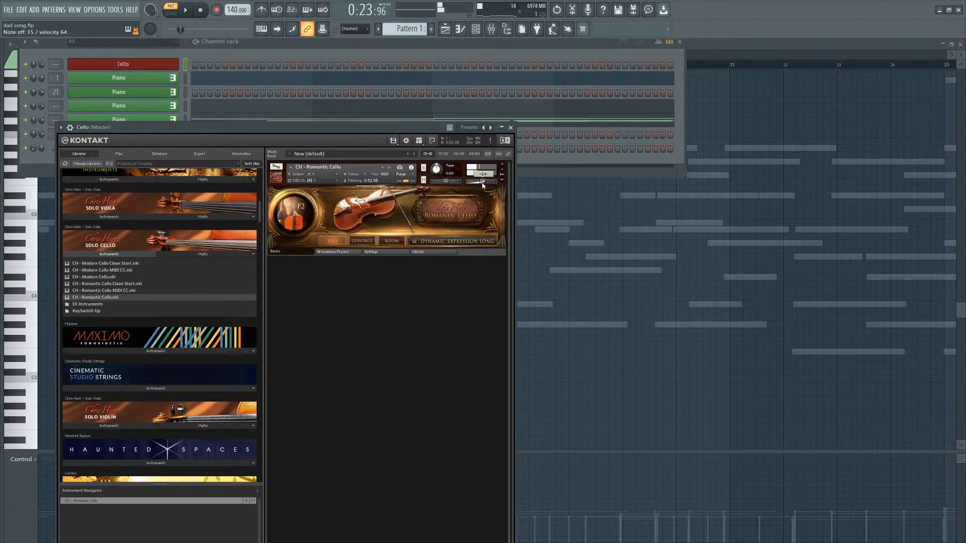
# Route the Cello channel to the Vocals mixer track and open the cello's articulation panel in Kontakt.
pyautogui.click(57, 64)
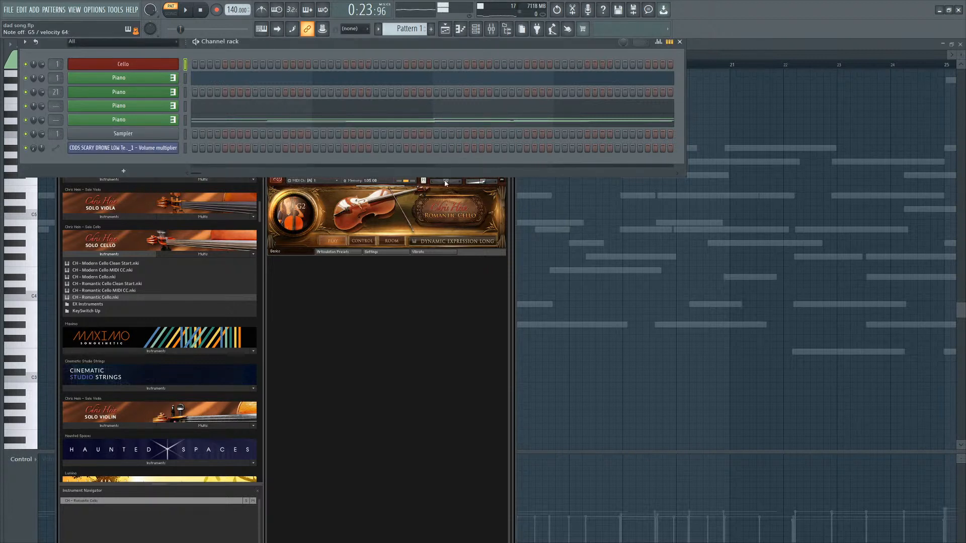
pyautogui.click(357, 255)
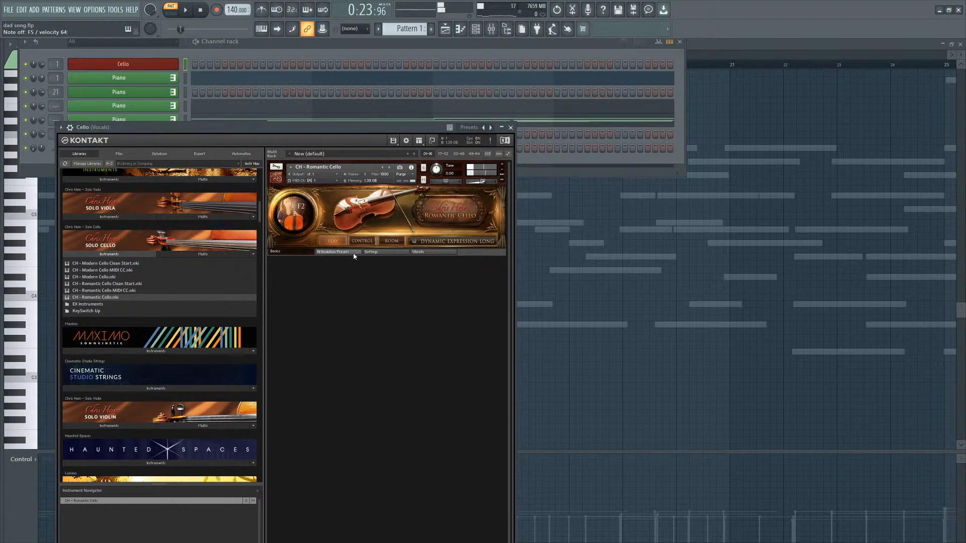
pyautogui.click(354, 256)
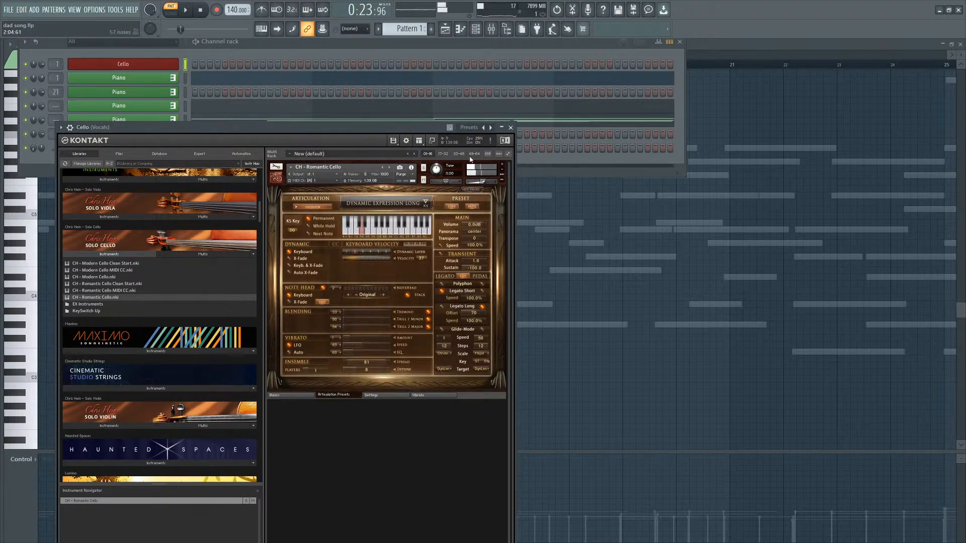
# Open the Cello channel's piano roll and play back from around bar 18.
pyautogui.click(188, 13)
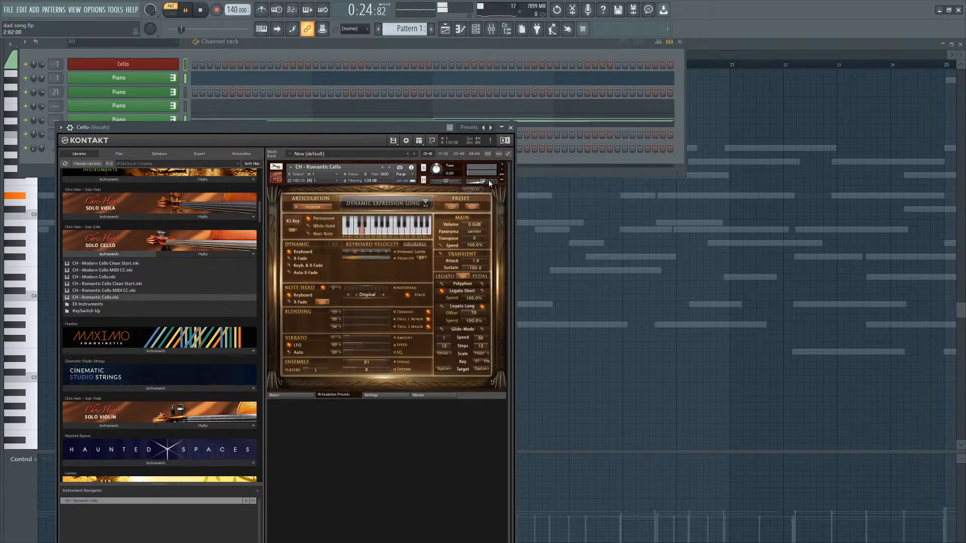
pyautogui.click(185, 64)
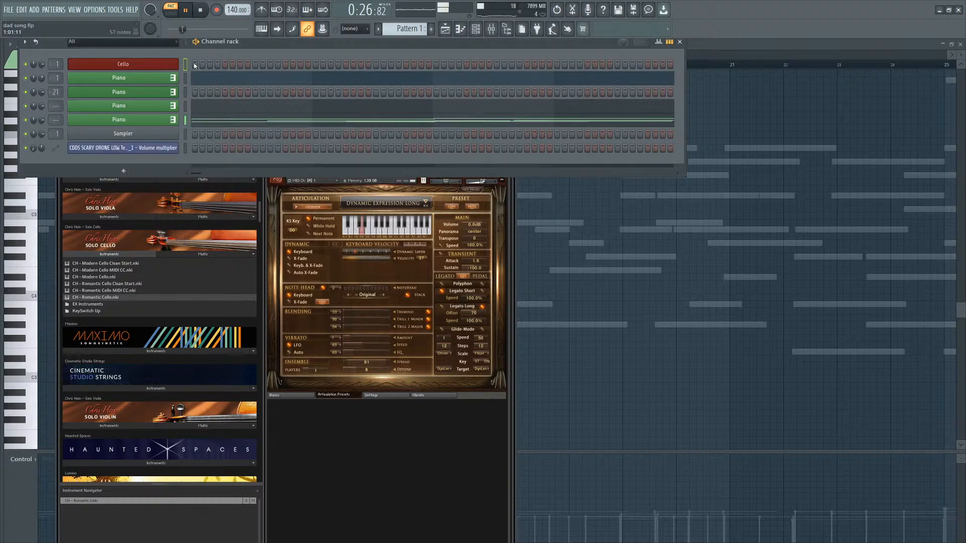
pyautogui.press('F7')
pyautogui.scroll(-1, 289, 162)
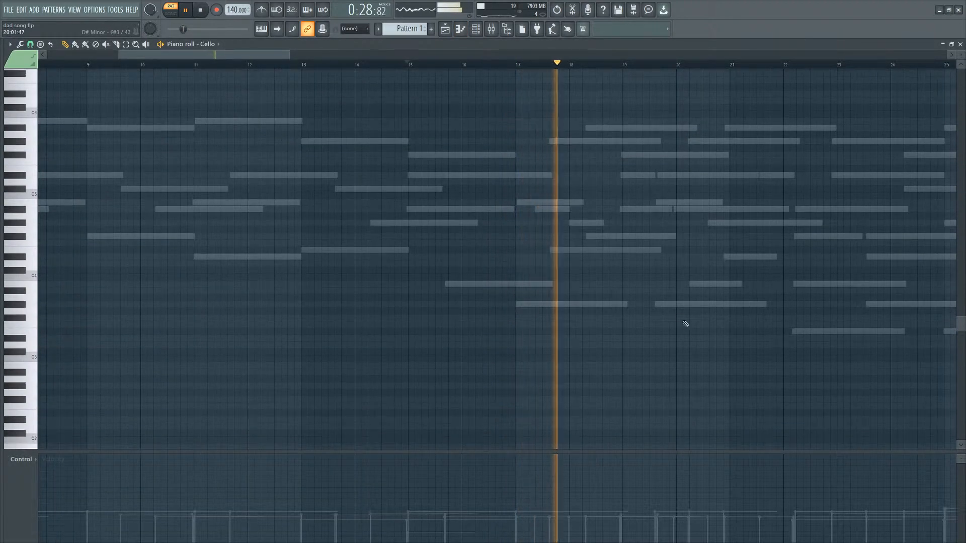
pyautogui.scroll(4, 723, 327)
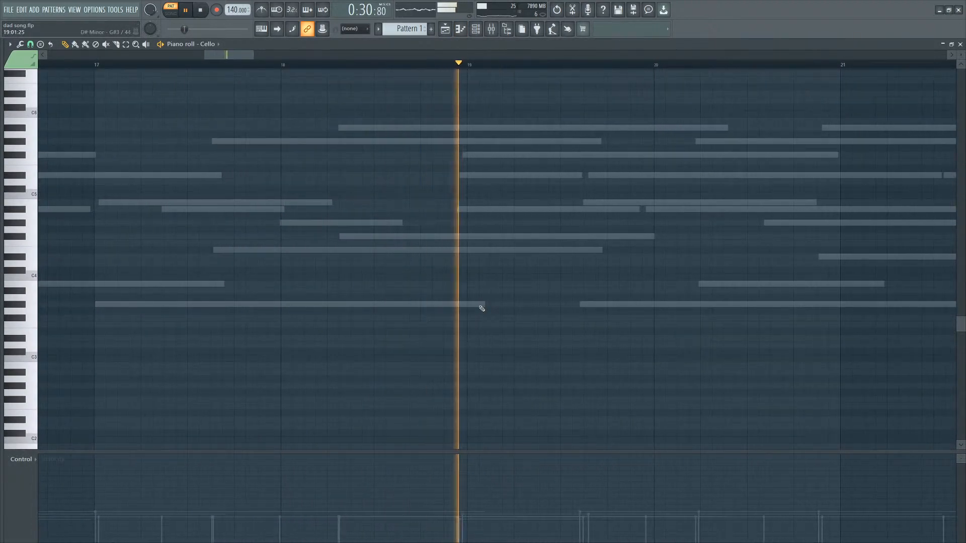
pyautogui.press('space')
# Try placing a D#5 cello note at bar 19 and delete it again.
pyautogui.click(467, 304)
pyautogui.rightClick(482, 306)
pyautogui.click(465, 288)
pyautogui.moveTo(466, 289); pyautogui.dragTo(466, 176)
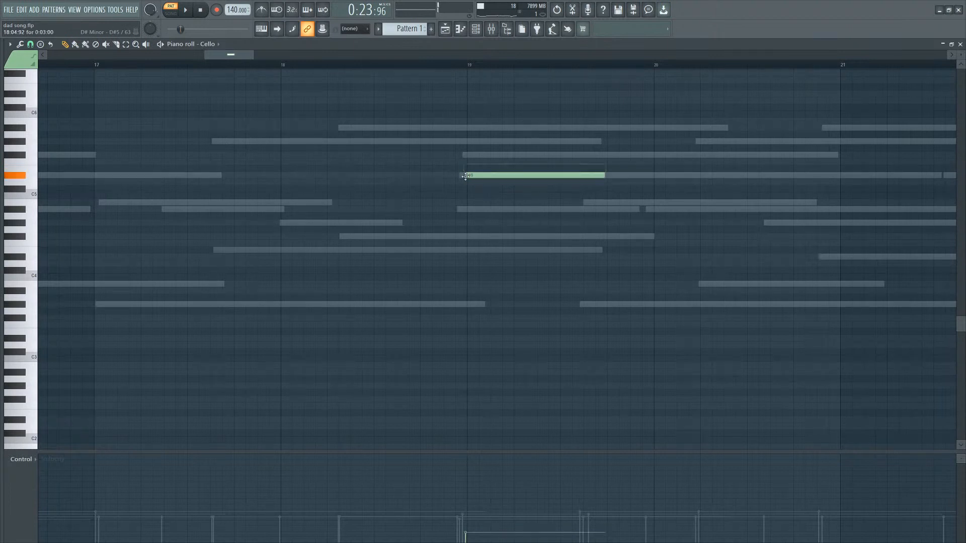
pyautogui.press('space')
pyautogui.rightClick(466, 176)
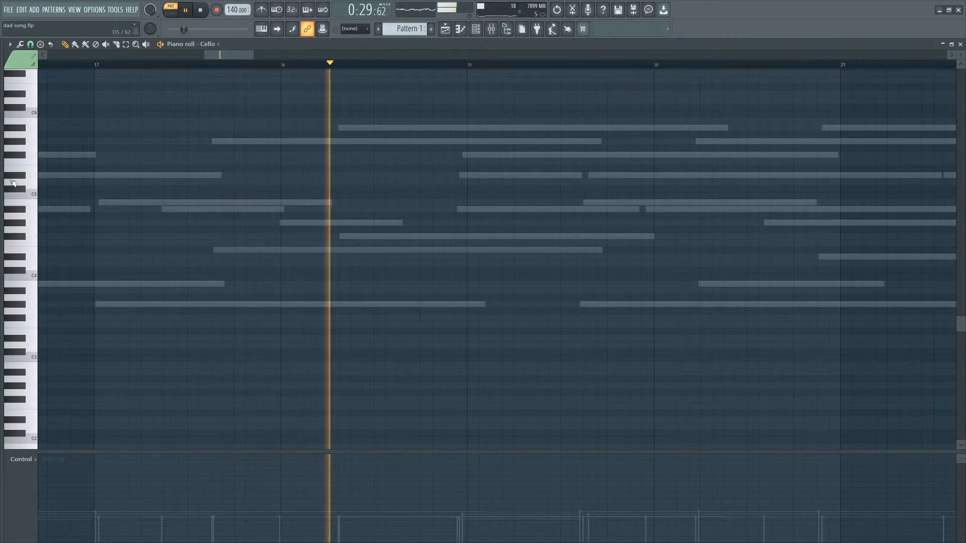
pyautogui.press('space')
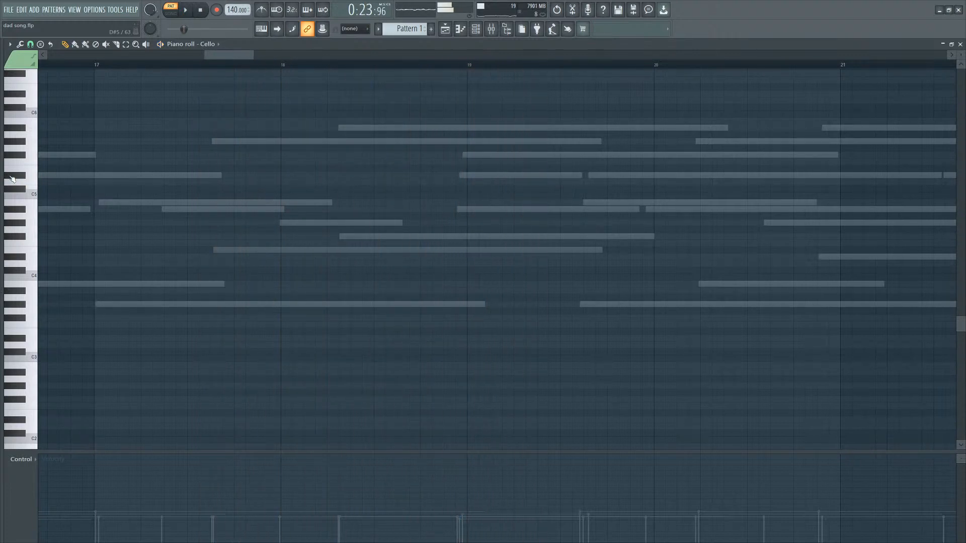
# Draw a D#5 cello note starting just before bar 19 and shorten it.
pyautogui.click(462, 210)
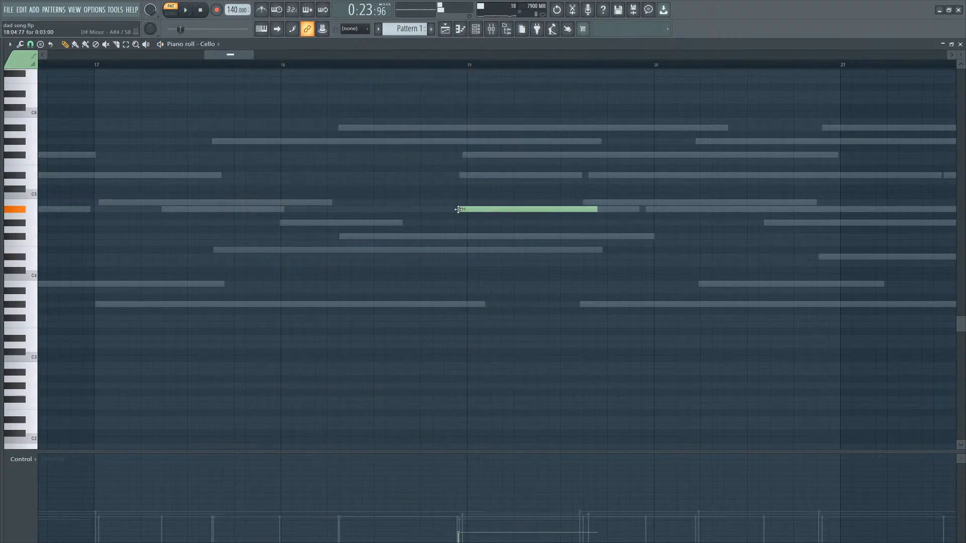
pyautogui.rightClick(460, 210)
pyautogui.click(451, 202)
pyautogui.rightClick(452, 202)
pyautogui.click(449, 181)
pyautogui.moveTo(449, 176); pyautogui.dragTo(449, 173)
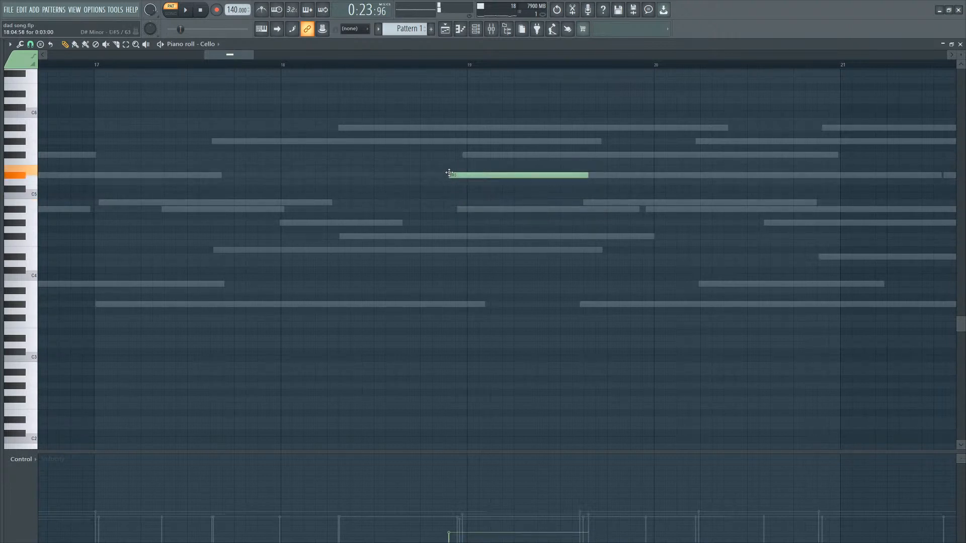
pyautogui.moveTo(593, 175); pyautogui.dragTo(526, 176)
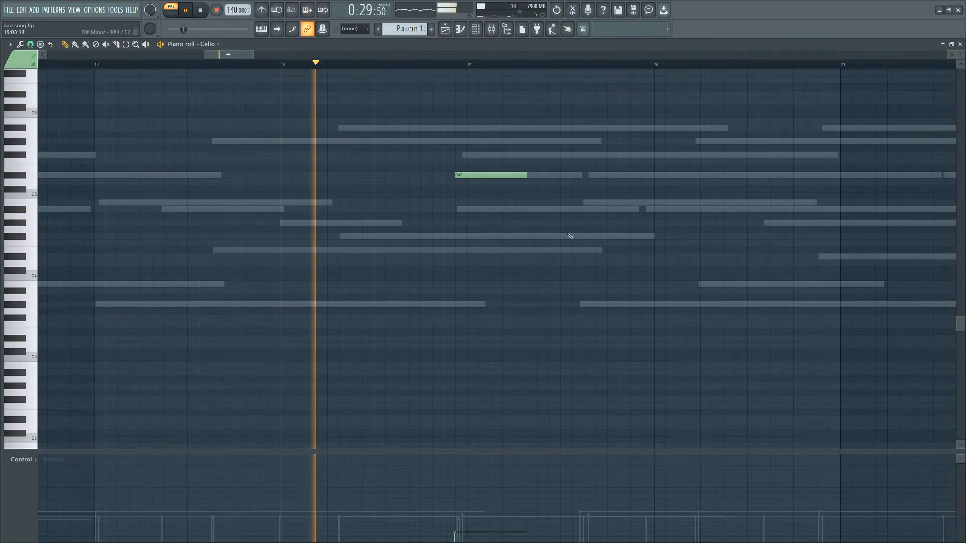
# Add an F#5 note starting around bar 19.6 and lengthen it to just past bar 21.
pyautogui.moveTo(525, 177); pyautogui.dragTo(544, 152)
pyautogui.press('space')
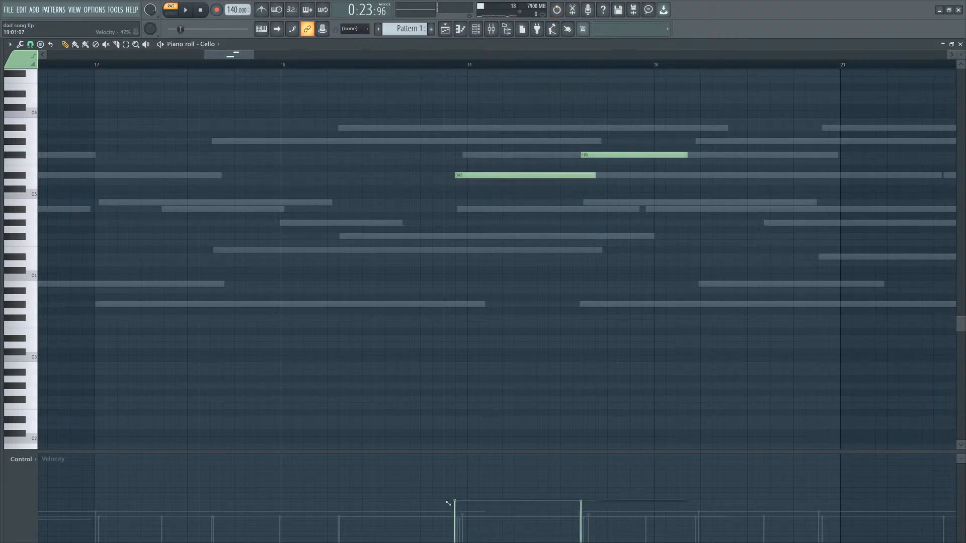
pyautogui.press('space')
pyautogui.click(421, 65)
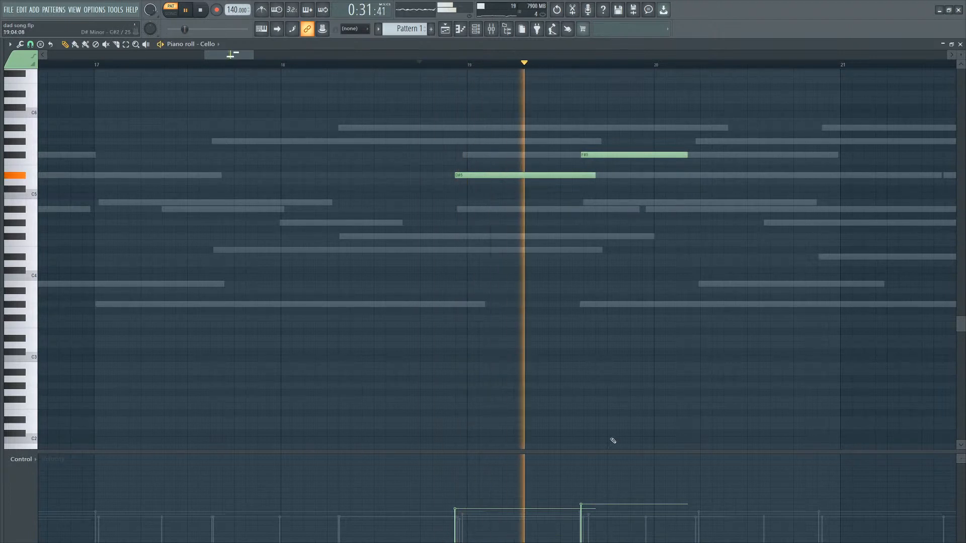
pyautogui.moveTo(686, 155); pyautogui.dragTo(775, 165)
# Add a C#5 note from bar 21 to about bar 22.
pyautogui.keyDown('ctrl'); pyautogui.scroll(-3, 825, 191); pyautogui.keyUp('ctrl')
pyautogui.press('space')
pyautogui.click(834, 190)
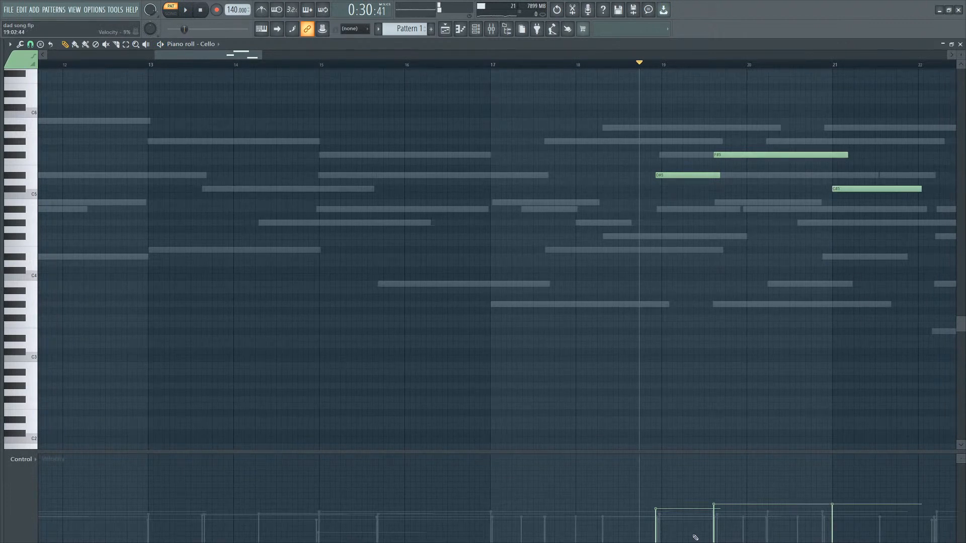
pyautogui.press('space')
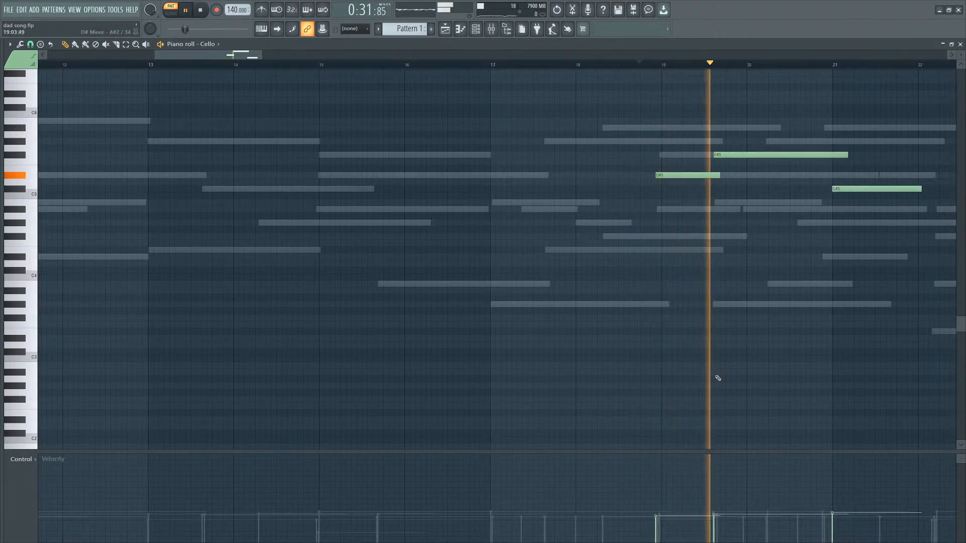
pyautogui.keyDown('ctrl'); pyautogui.scroll(-3, 717, 377); pyautogui.keyUp('ctrl')
pyautogui.keyDown('ctrl'); pyautogui.scroll(3, 868, 345); pyautogui.keyUp('ctrl')
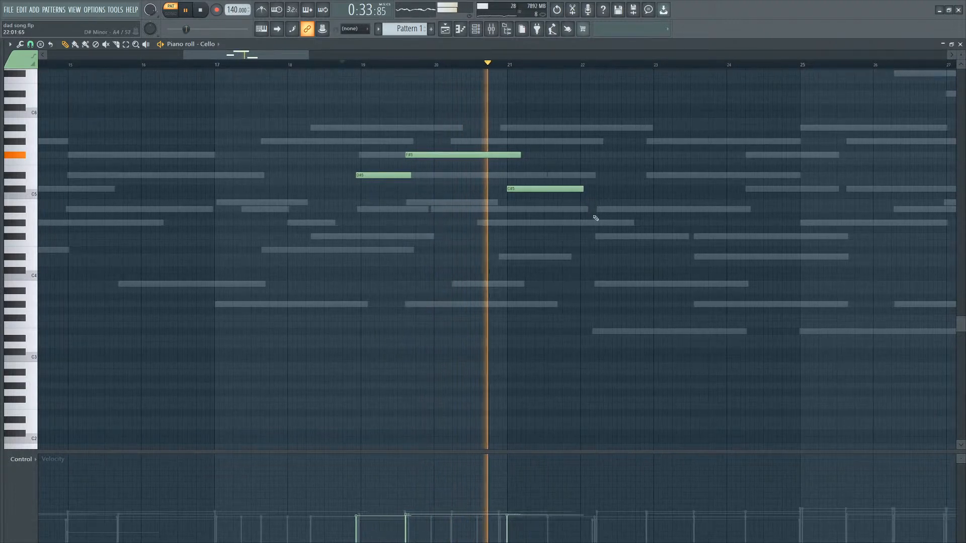
pyautogui.moveTo(582, 189); pyautogui.dragTo(586, 189)
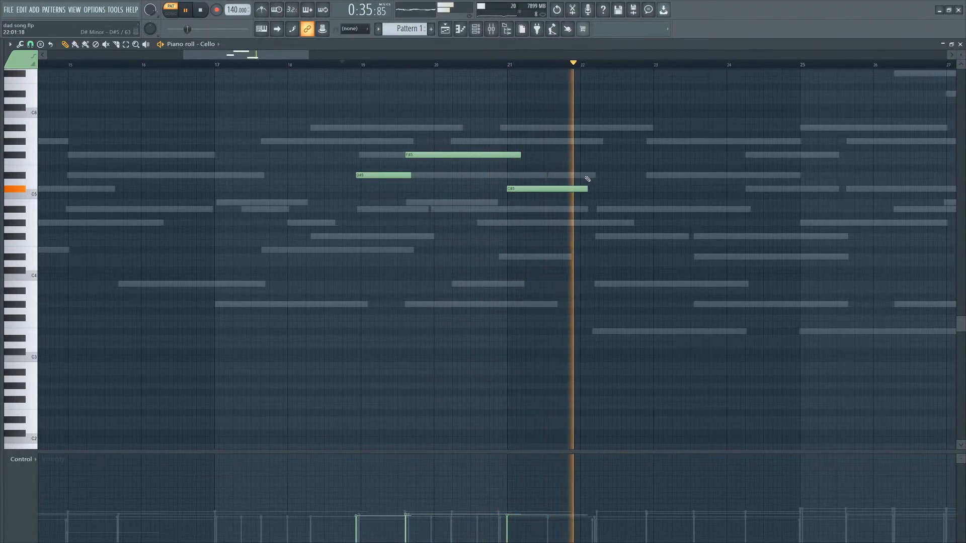
# Add a D#5 note from about bar 22.2 to 23.3.
pyautogui.click(598, 175)
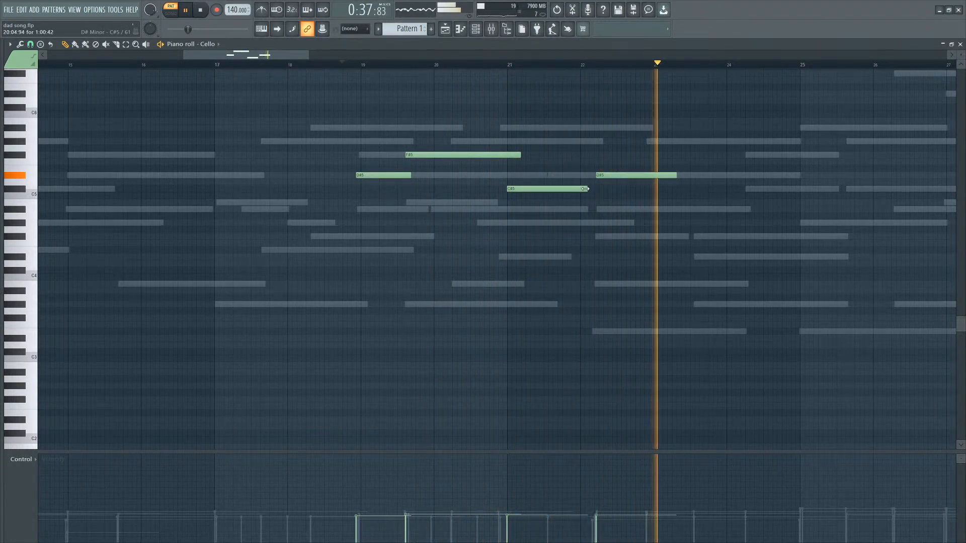
pyautogui.moveTo(584, 189); pyautogui.dragTo(751, 177)
pyautogui.moveTo(550, 139); pyautogui.dragTo(506, 196)
# Close the piano roll and reposition the cello's Kontakt window.
pyautogui.click(960, 45)
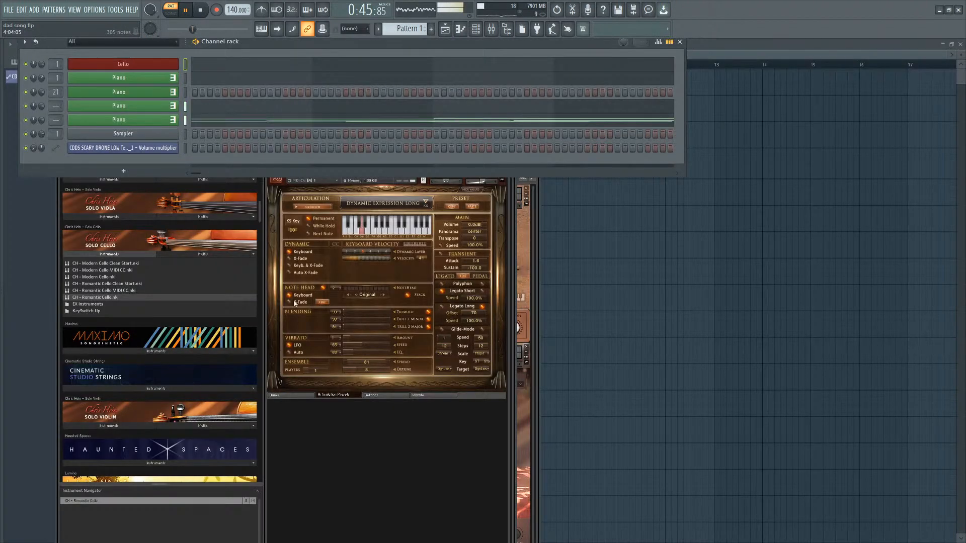
pyautogui.click(431, 405)
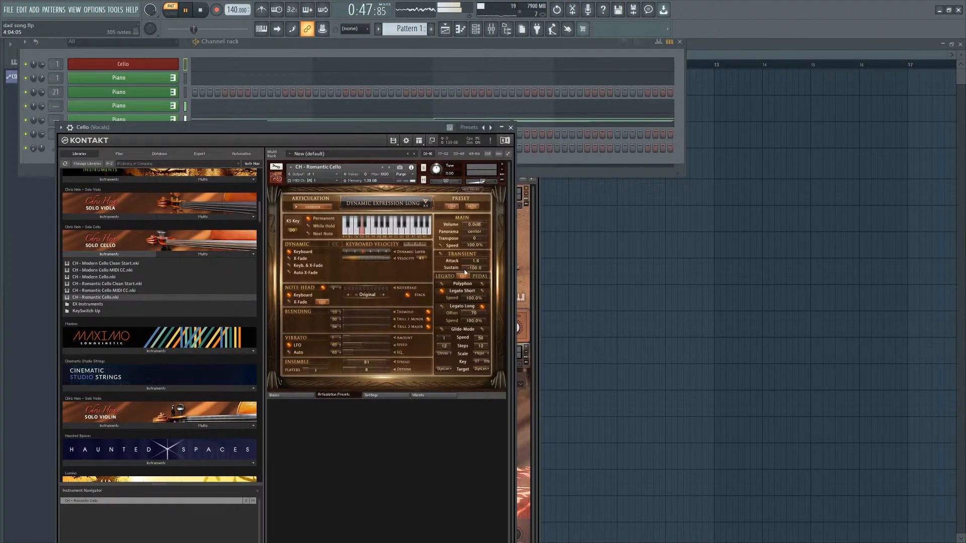
pyautogui.moveTo(414, 137); pyautogui.dragTo(566, 105)
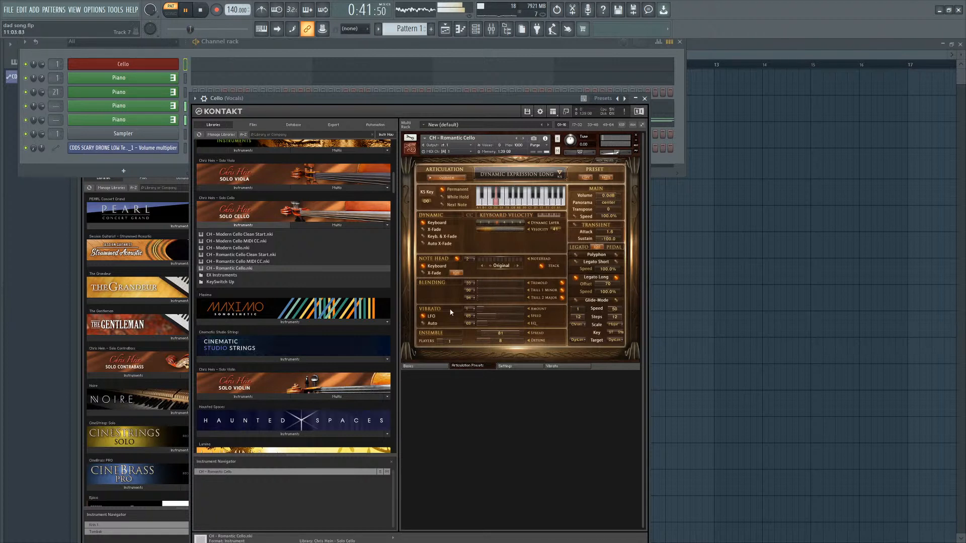
# Open the mixer and the QL Spaces reverb plugin on the Vocals track.
pyautogui.click(491, 28)
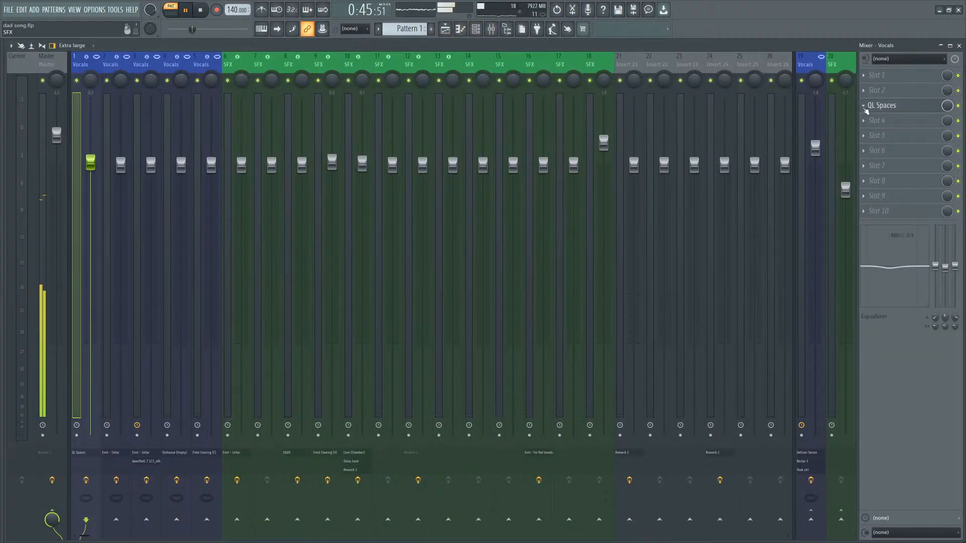
pyautogui.click(884, 108)
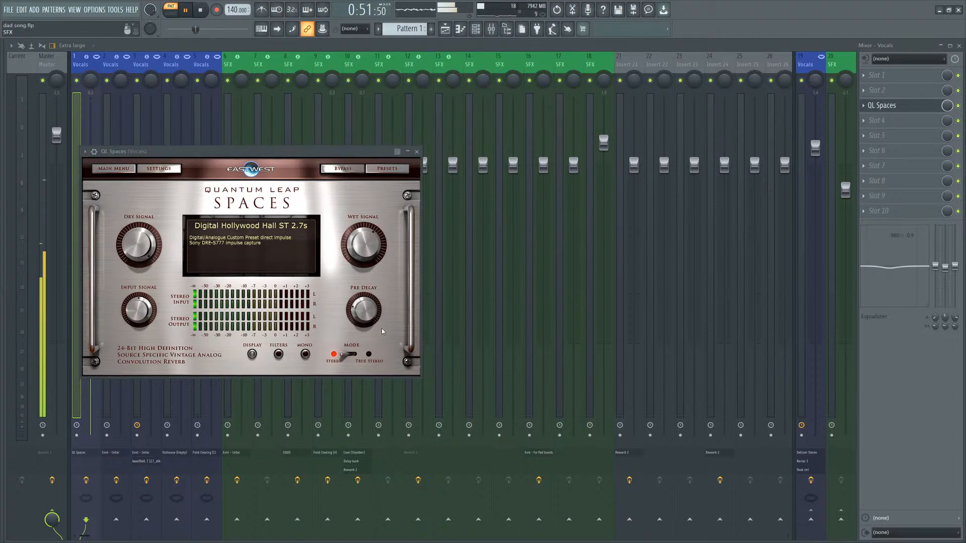
# Create an automation clip for the Wet parameter of QL Spaces on the Vocals track.
pyautogui.click(958, 46)
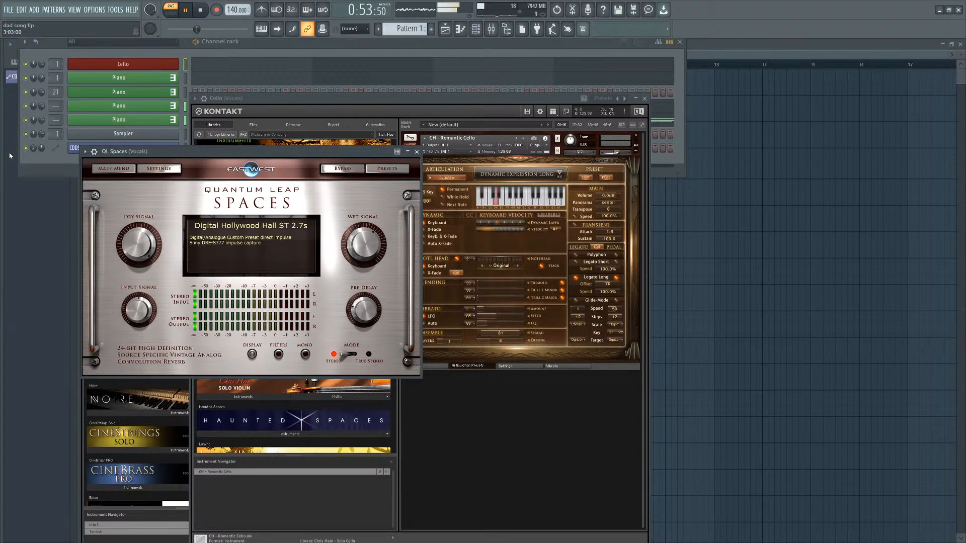
pyautogui.moveTo(2, 162); pyautogui.dragTo(158, 165)
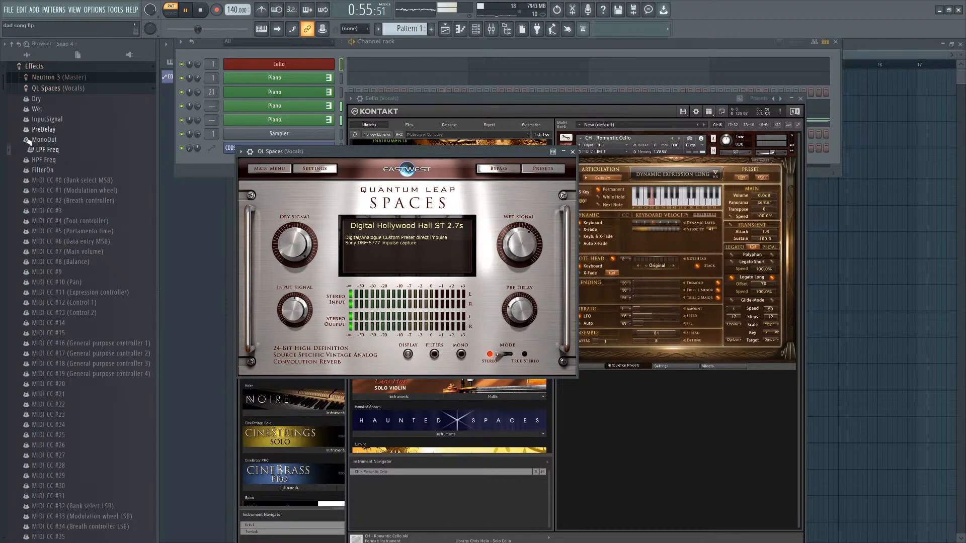
pyautogui.rightClick(51, 113)
pyautogui.click(80, 144)
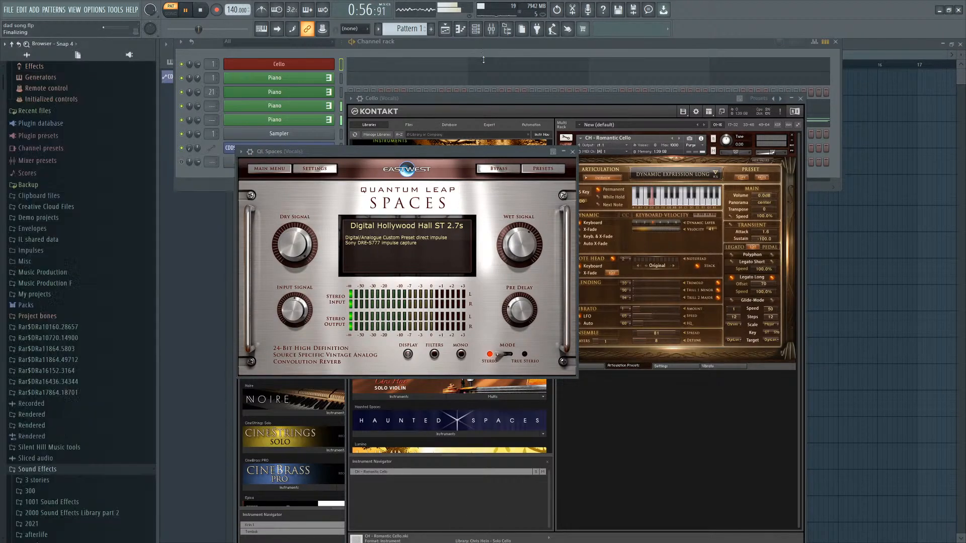
pyautogui.click(492, 30)
pyautogui.click(475, 29)
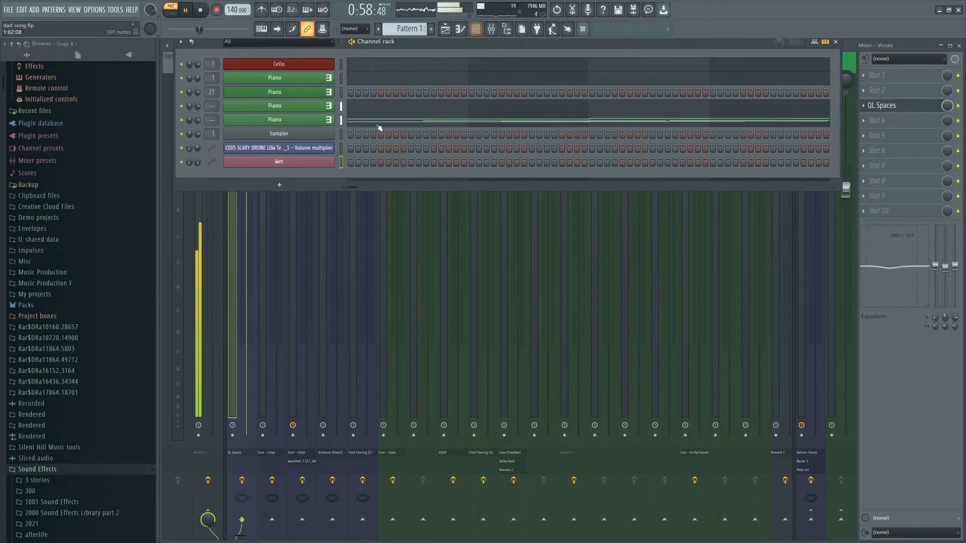
# Lengthen the Wet automation clip in the playlist to about bar 11.
pyautogui.click(445, 29)
pyautogui.click(281, 55)
pyautogui.scroll(4, 316, 95)
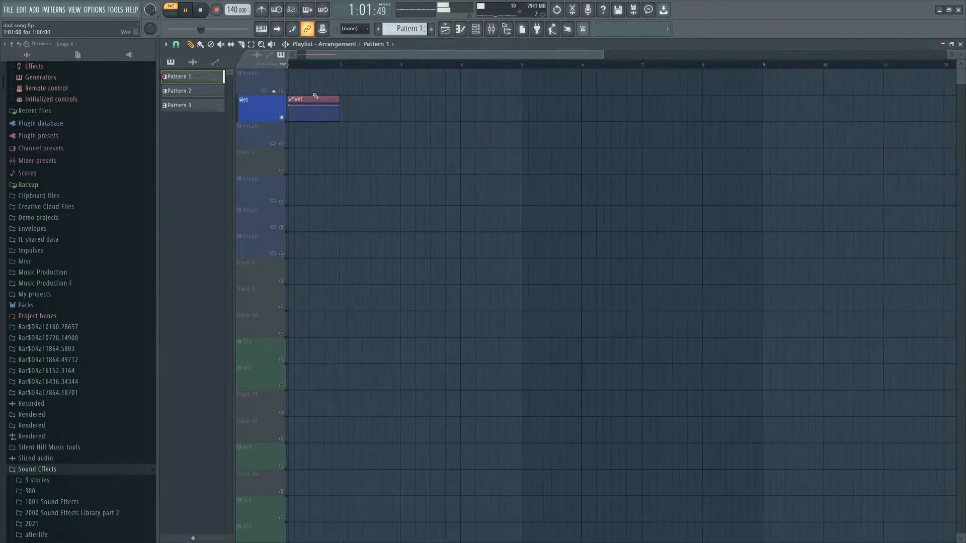
pyautogui.click(326, 82)
pyautogui.rightClick(282, 91)
pyautogui.rightClick(281, 91)
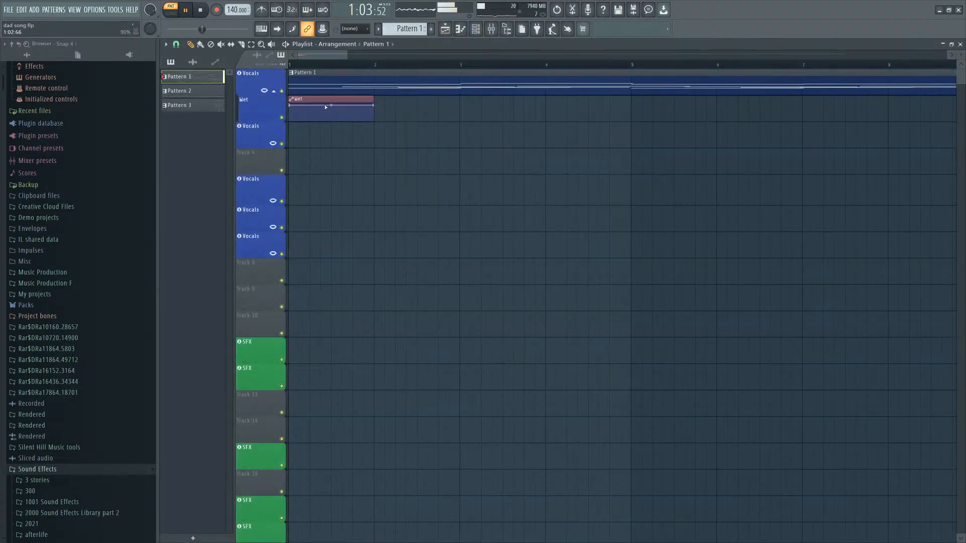
pyautogui.scroll(-4, 326, 106)
pyautogui.press('l')
pyautogui.press('space')
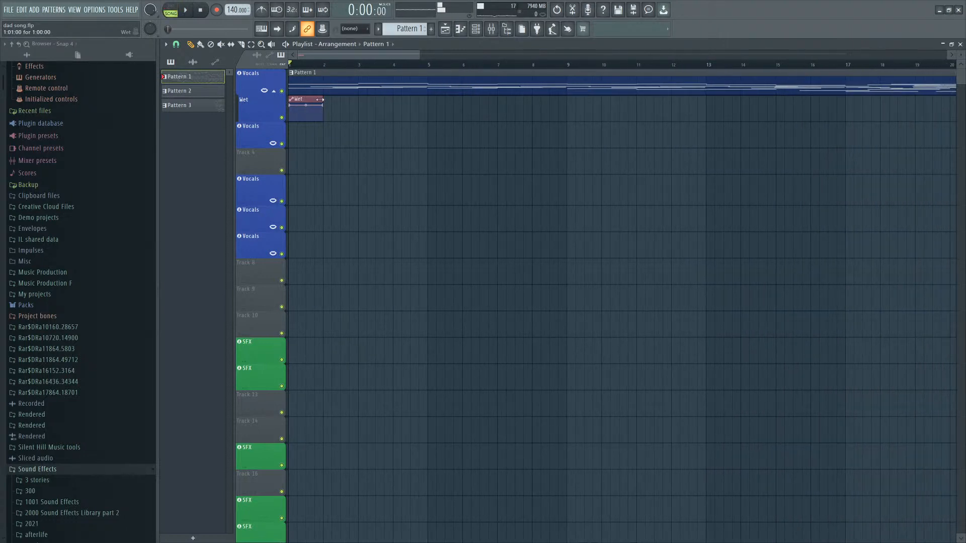
pyautogui.moveTo(319, 100); pyautogui.dragTo(645, 99)
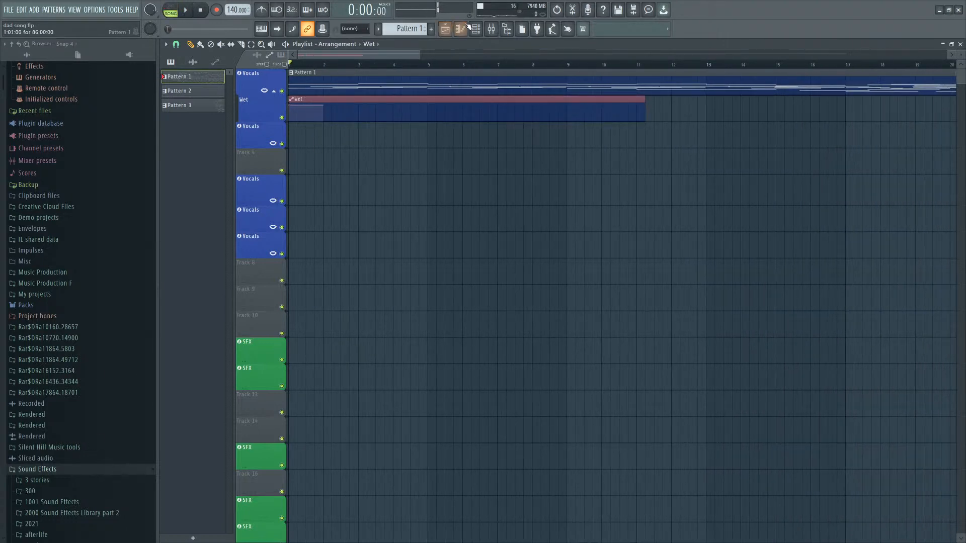
# Reopen the QL Spaces reverb and add a Dry automation clip to the playlist.
pyautogui.click(475, 29)
pyautogui.click(492, 30)
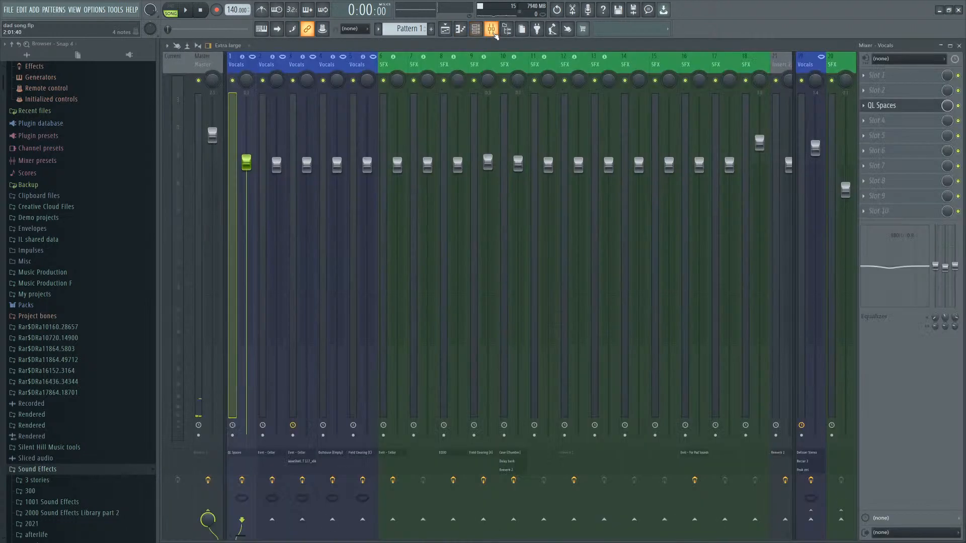
pyautogui.click(882, 105)
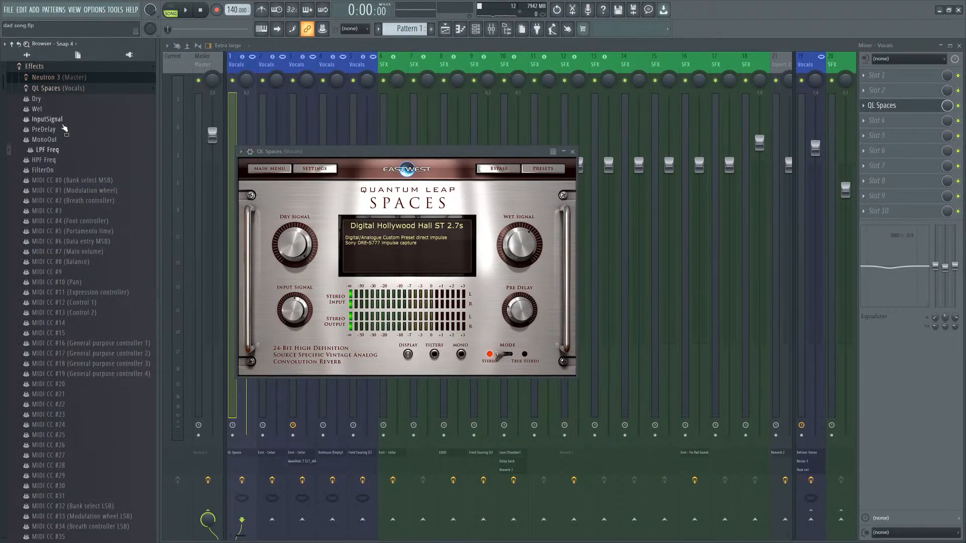
pyautogui.click(445, 30)
pyautogui.scroll(-8, 352, 108)
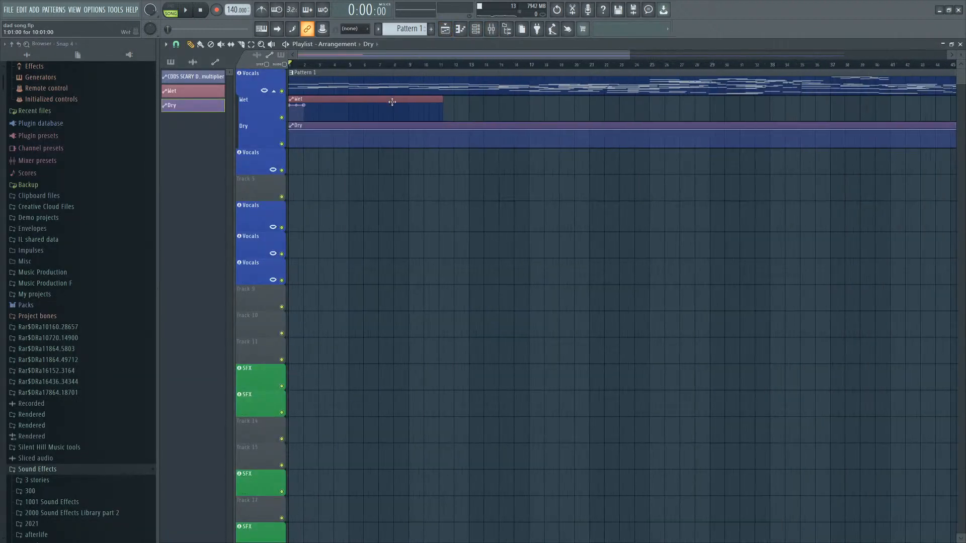
# Extend the Wet automation clip further along the arrangement.
pyautogui.press('space')
pyautogui.scroll(-1, 420, 112)
pyautogui.moveTo(360, 122); pyautogui.dragTo(581, 113)
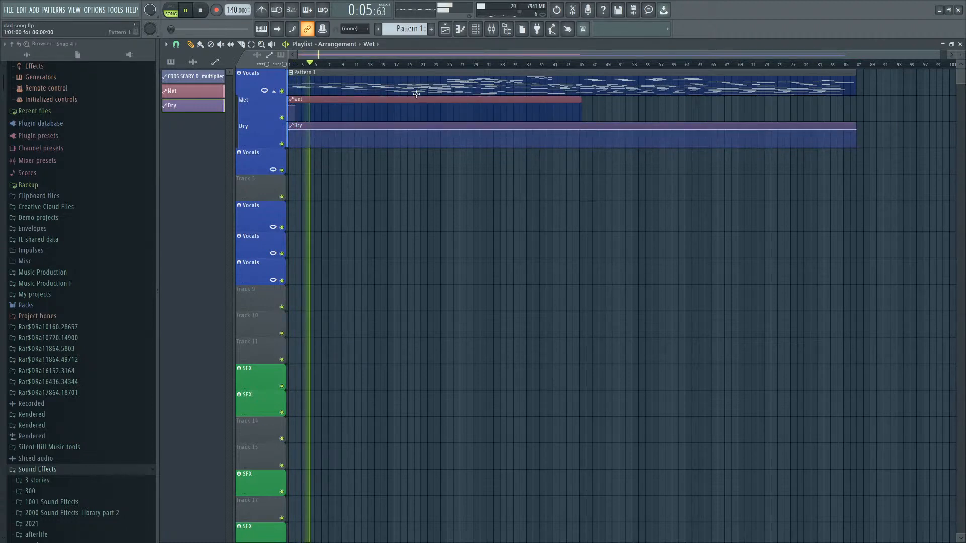
# Add and position points on the Dry automation clip near its start.
pyautogui.scroll(3, 323, 207)
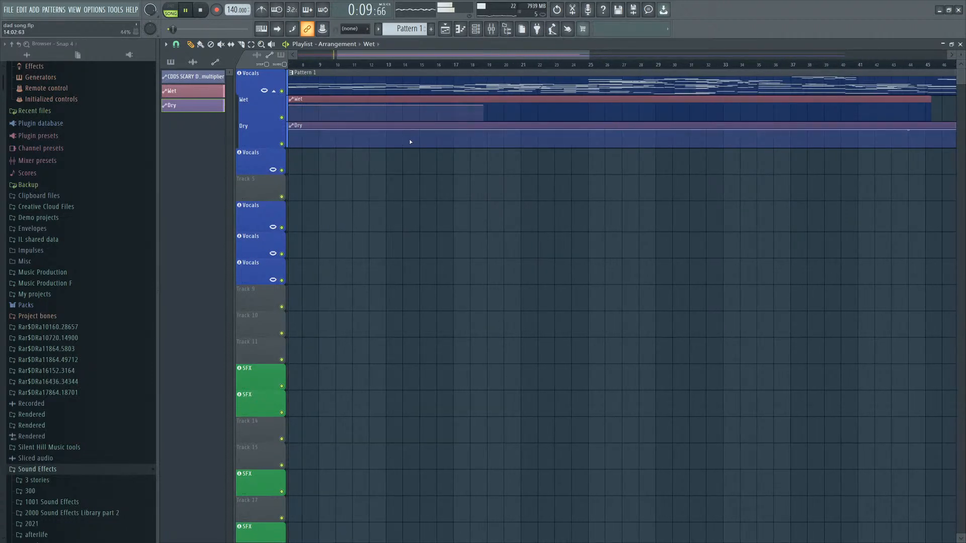
pyautogui.rightClick(364, 133)
pyautogui.scroll(-2, 347, 126)
pyautogui.moveTo(364, 133); pyautogui.dragTo(322, 123)
pyautogui.scroll(1, 331, 134)
pyautogui.scroll(1, 340, 137)
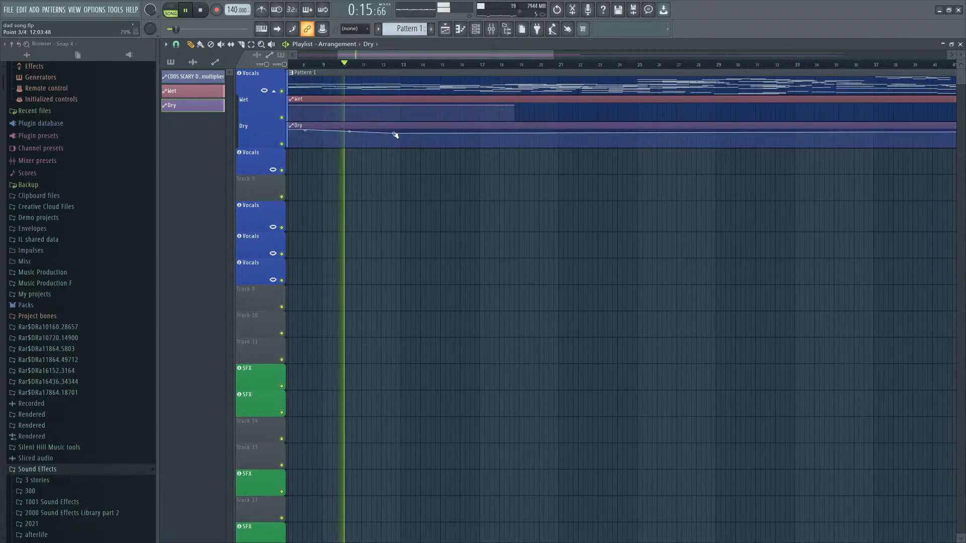
# Shape the Dry automation to drop at about bar 13 and ramp back up by about bar 15.
pyautogui.scroll(-1, 394, 135)
pyautogui.scroll(-1, 418, 86)
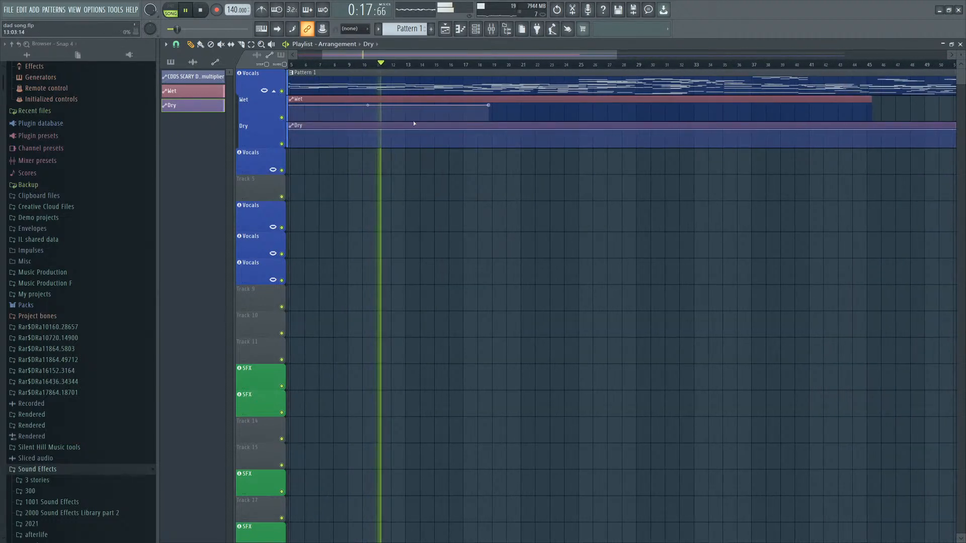
pyautogui.scroll(1, 414, 125)
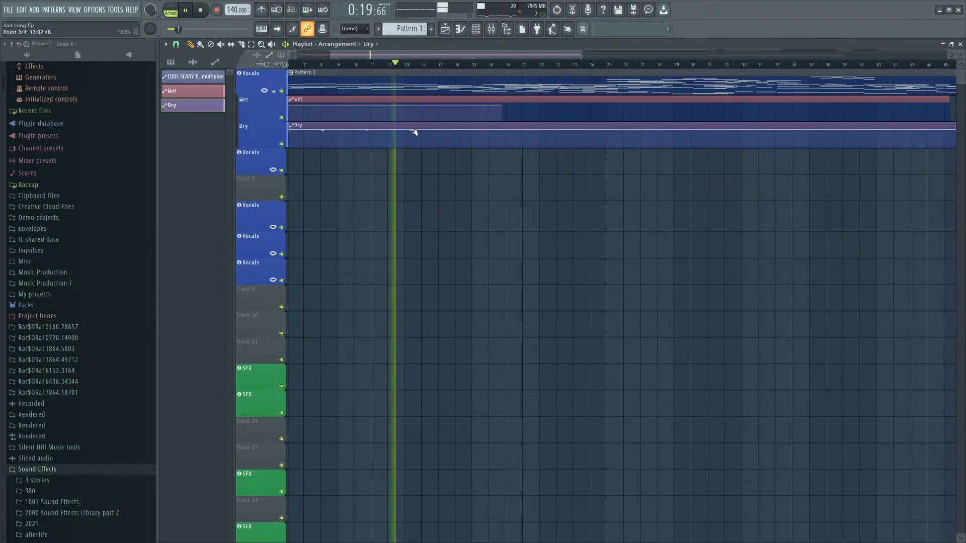
pyautogui.moveTo(445, 133)
pyautogui.mouseDown()
pyautogui.moveTo(443, 144)
pyautogui.moveTo(408, 149)
pyautogui.moveTo(445, 131)
pyautogui.mouseUp()
pyautogui.click(406, 64)
pyautogui.rightClick(438, 138)
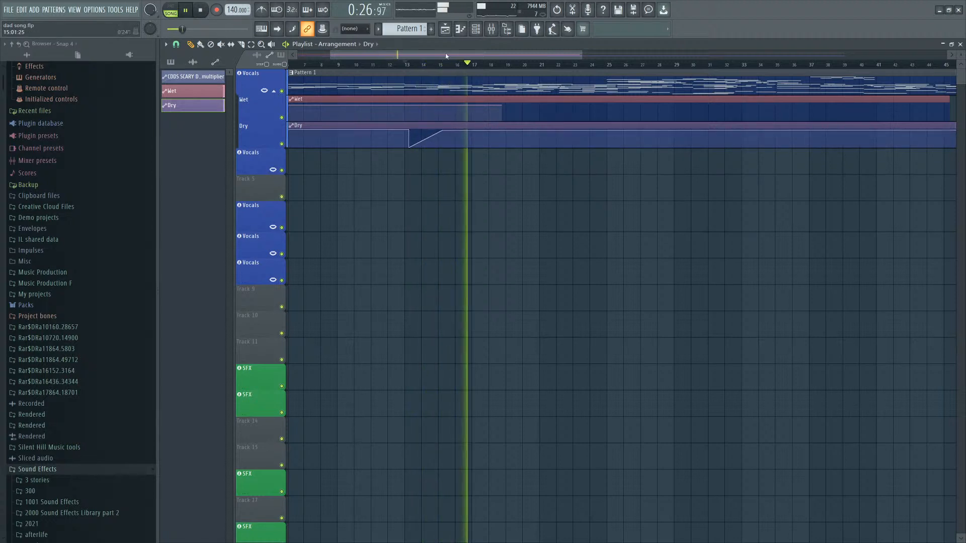
pyautogui.click(410, 64)
pyautogui.scroll(2, 411, 122)
pyautogui.scroll(3, 450, 132)
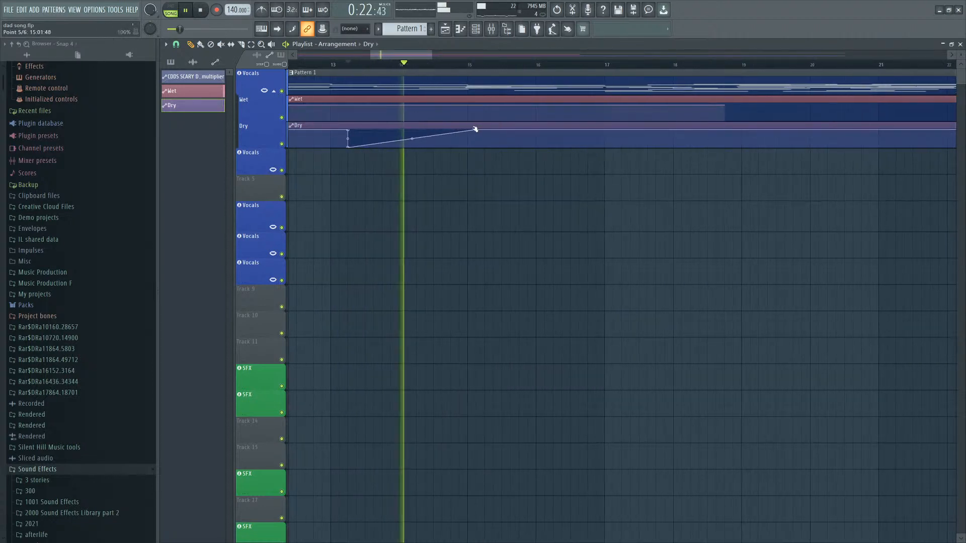
pyautogui.moveTo(470, 132); pyautogui.dragTo(469, 132)
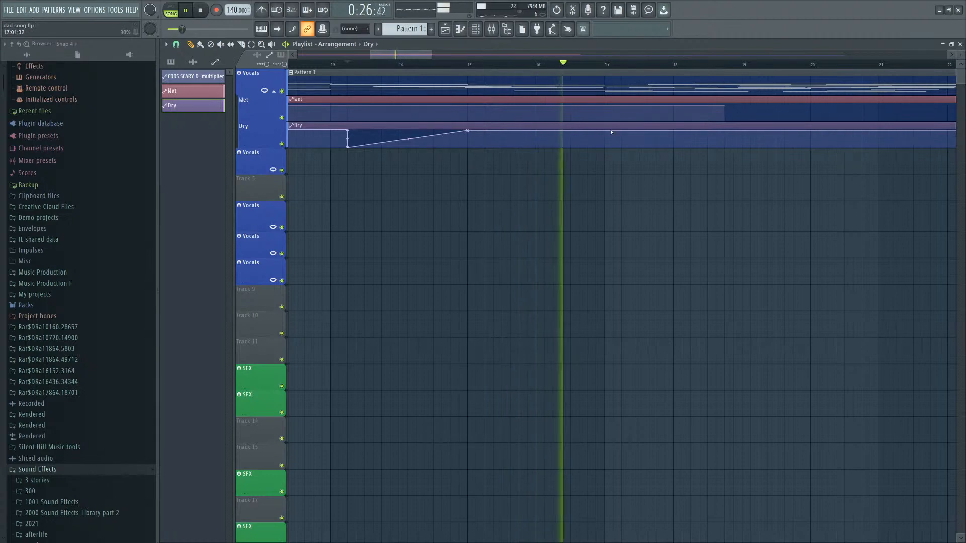
# Open the cello part's piano roll to check its notes, and close it again.
pyautogui.scroll(-3, 628, 138)
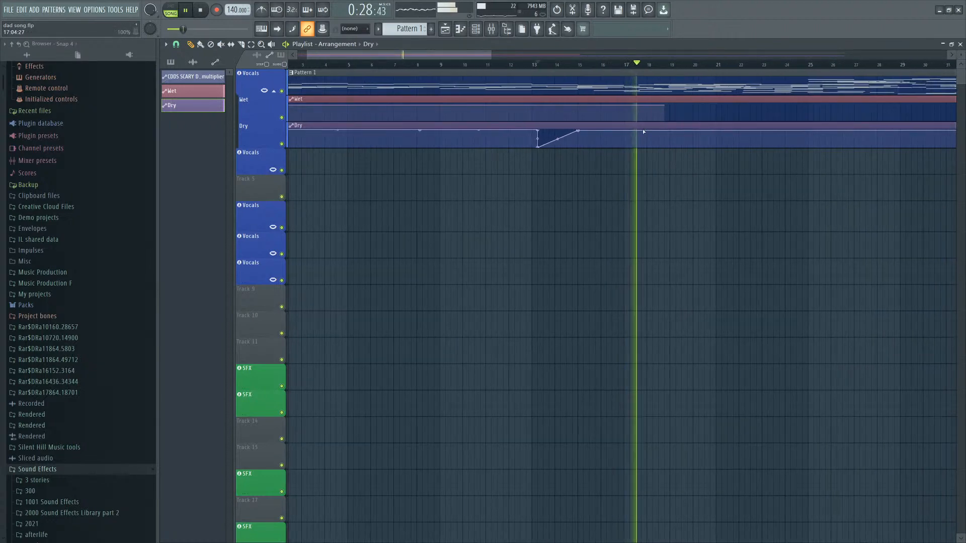
pyautogui.doubleClick(613, 86)
pyautogui.scroll(-2, 612, 86)
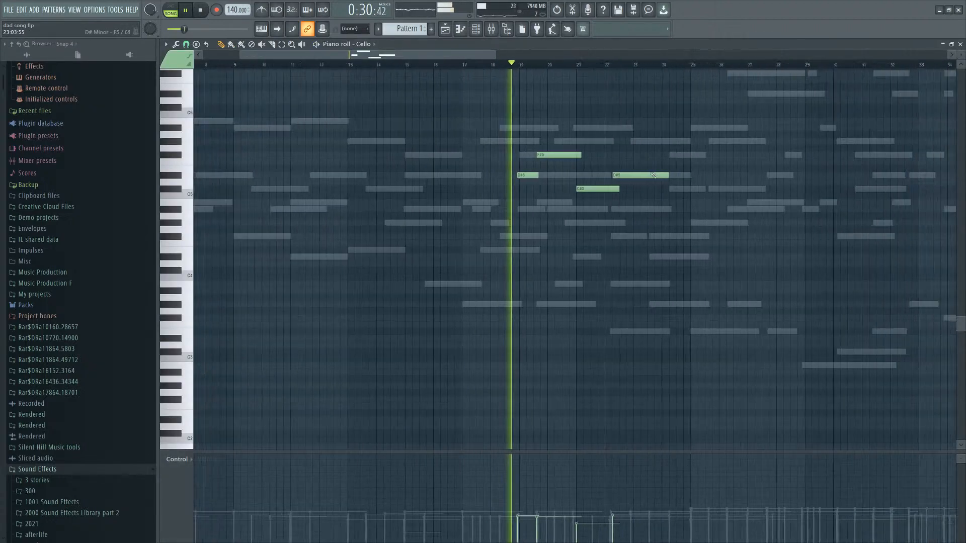
pyautogui.click(960, 44)
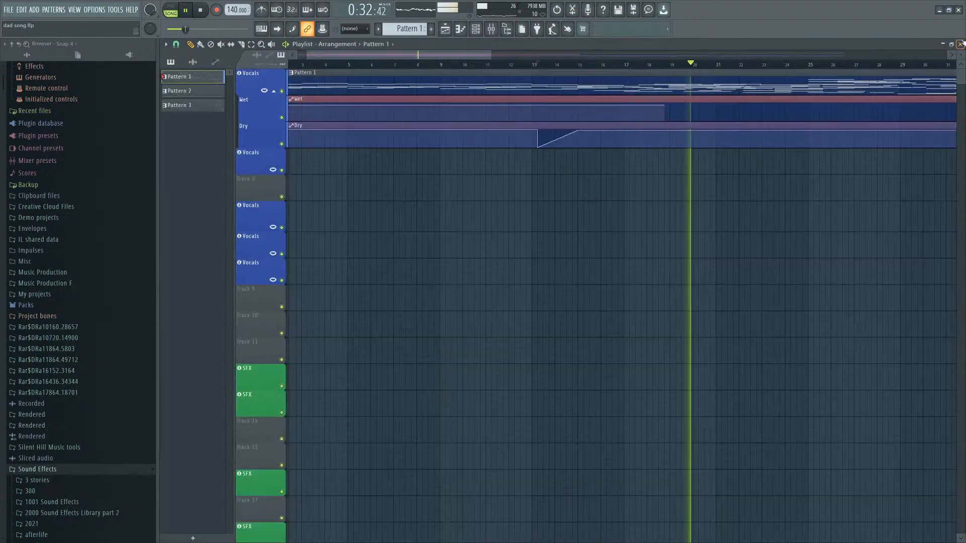
# Add a second dip to the Dry automation around bar 18, recovering by about bar 19.
pyautogui.scroll(1, 635, 93)
pyautogui.click(602, 64)
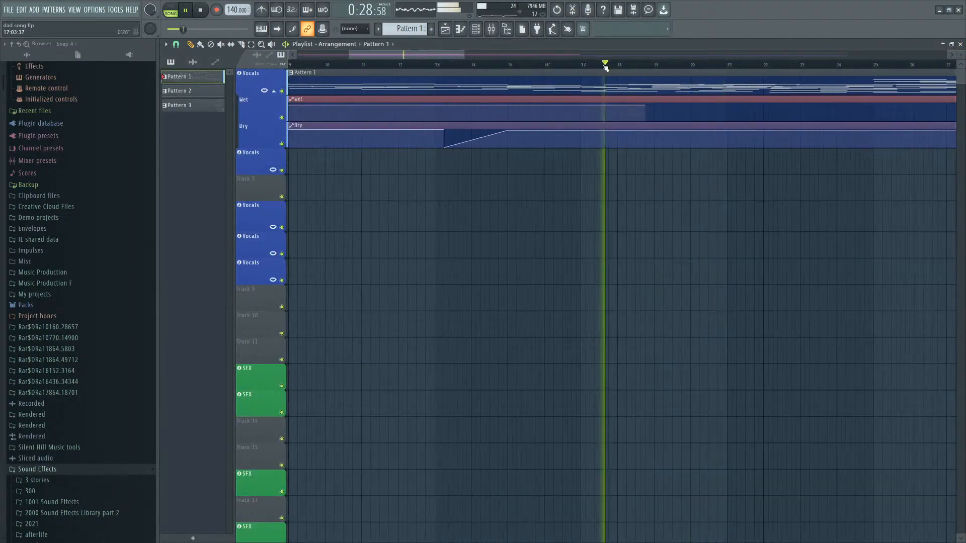
pyautogui.scroll(3, 565, 148)
pyautogui.rightClick(466, 131)
pyautogui.rightClick(524, 147)
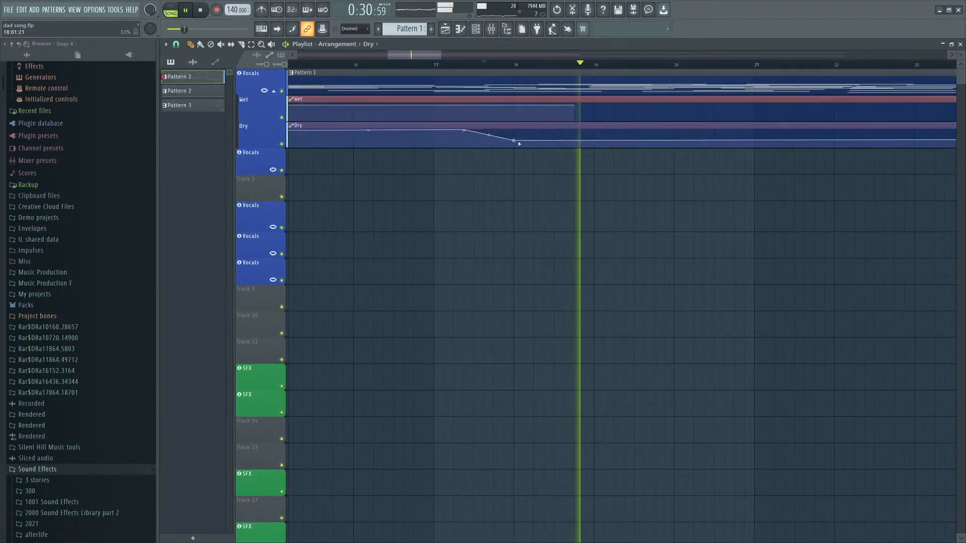
pyautogui.rightClick(615, 130)
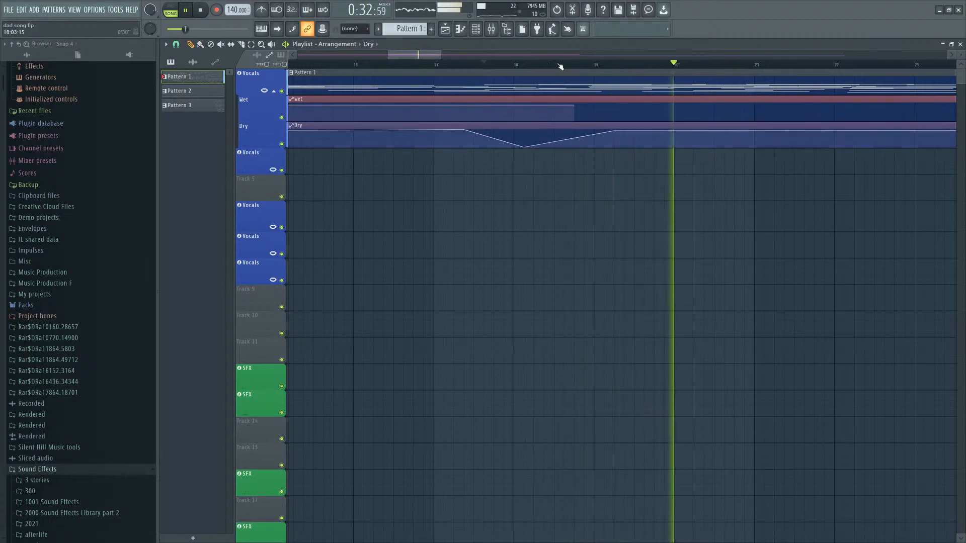
# Add further points along the Dry automation from about bar 21 to bar 25.
pyautogui.click(534, 64)
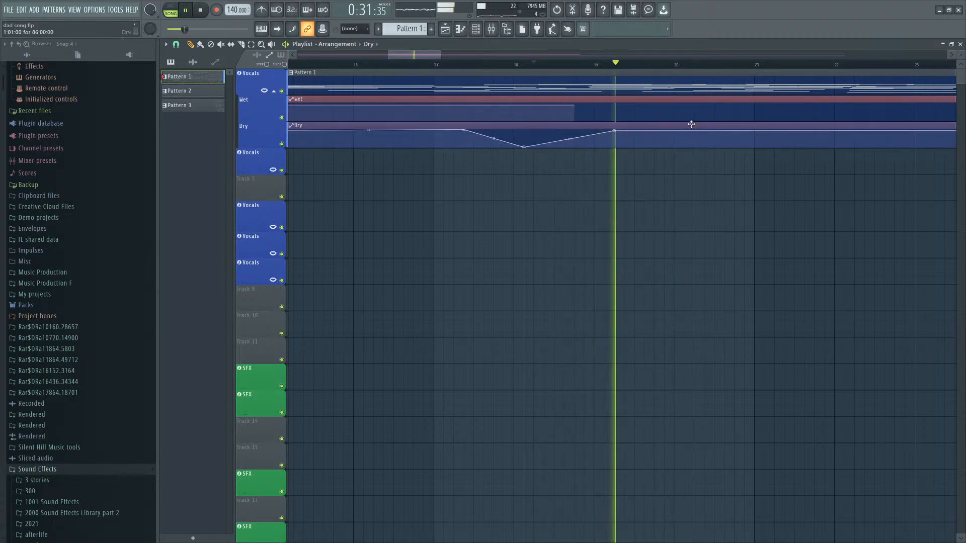
pyautogui.scroll(-3, 593, 141)
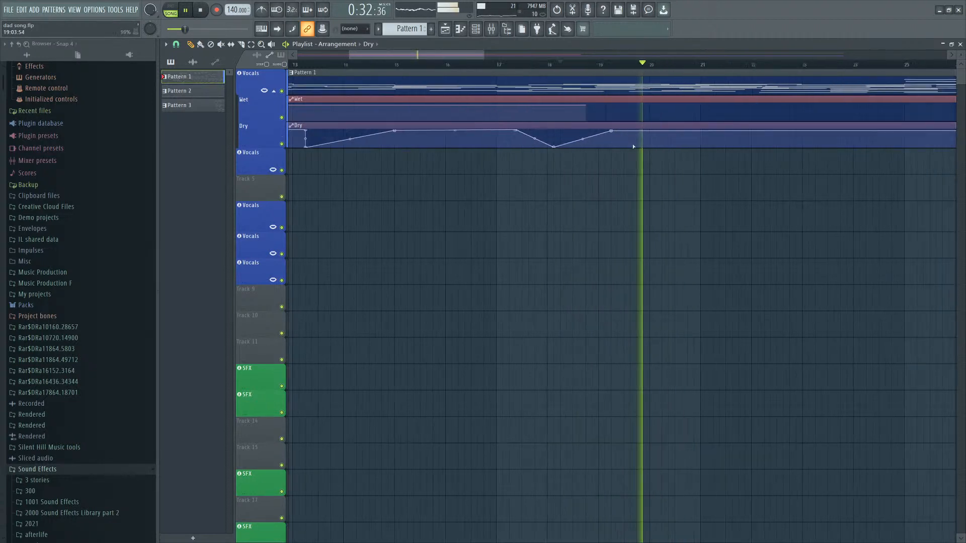
pyautogui.rightClick(675, 130)
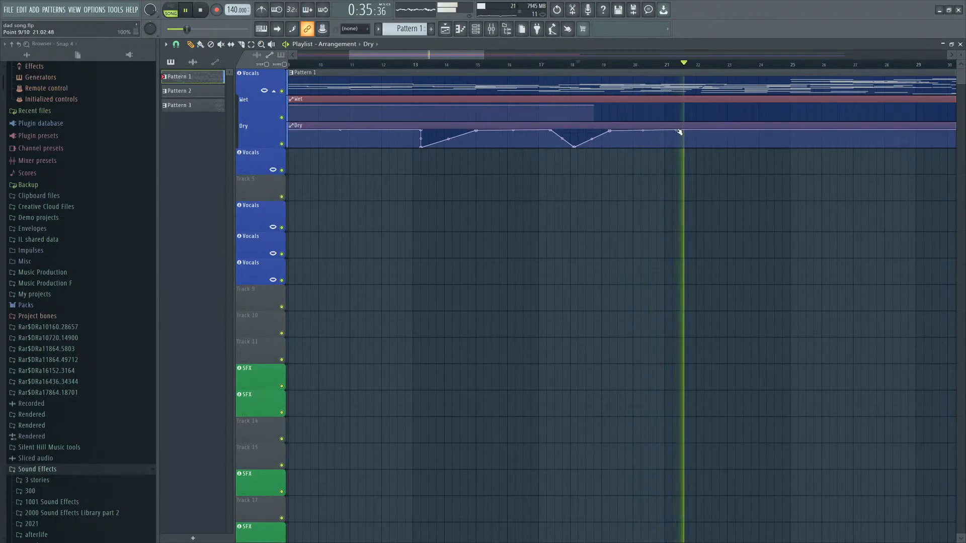
pyautogui.moveTo(676, 130); pyautogui.dragTo(769, 132)
pyautogui.rightClick(715, 133)
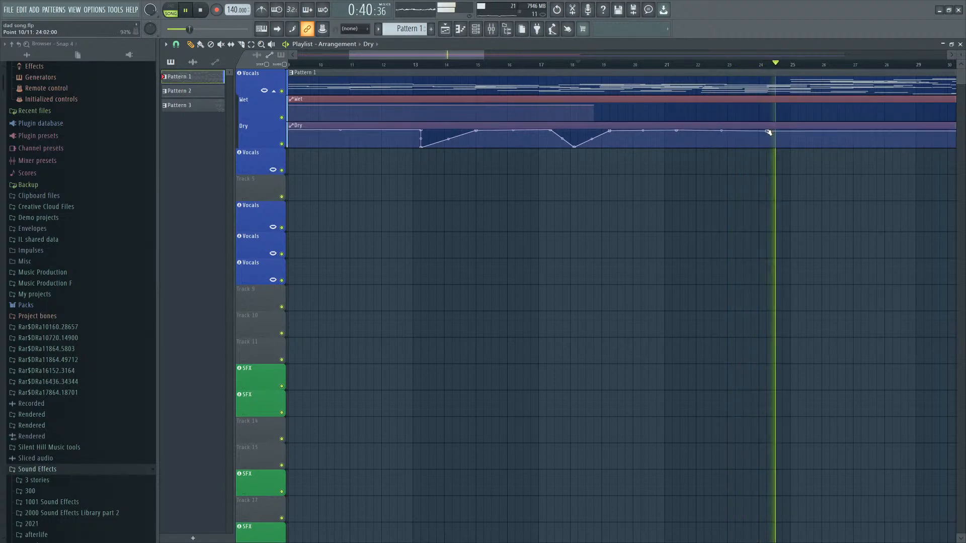
pyautogui.click(653, 66)
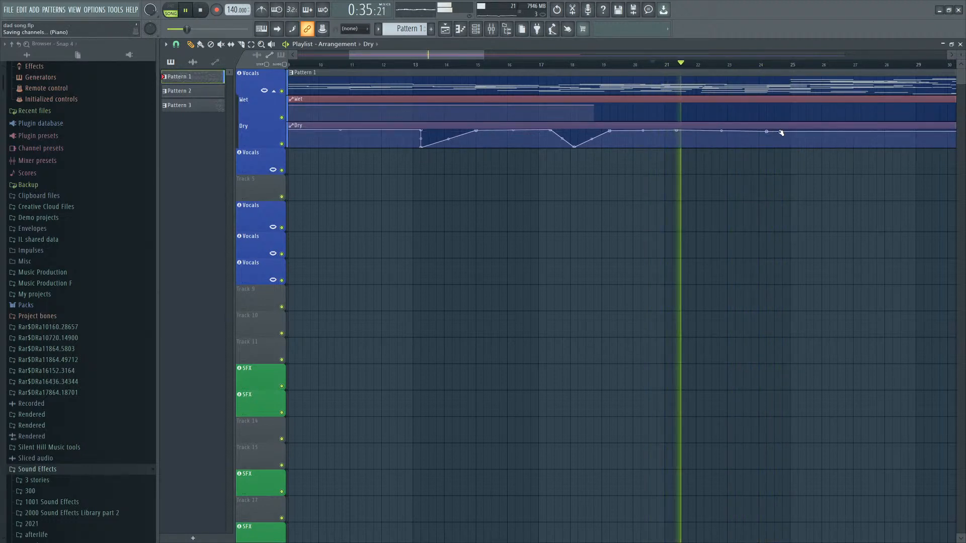
pyautogui.rightClick(718, 133)
pyautogui.moveTo(718, 134); pyautogui.dragTo(790, 132)
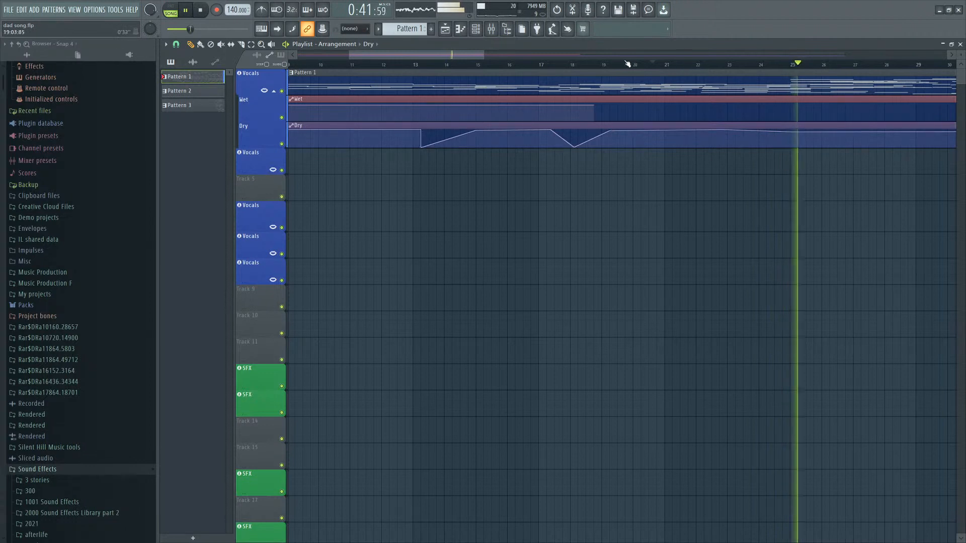
# Play back the arrangement from bar 18 to review the reverb automation.
pyautogui.click(579, 64)
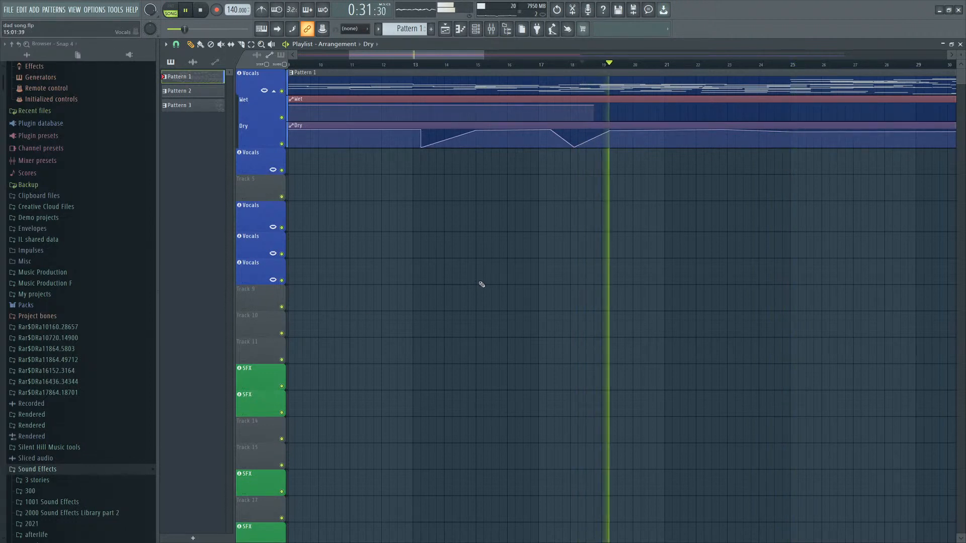
pyautogui.press('space')
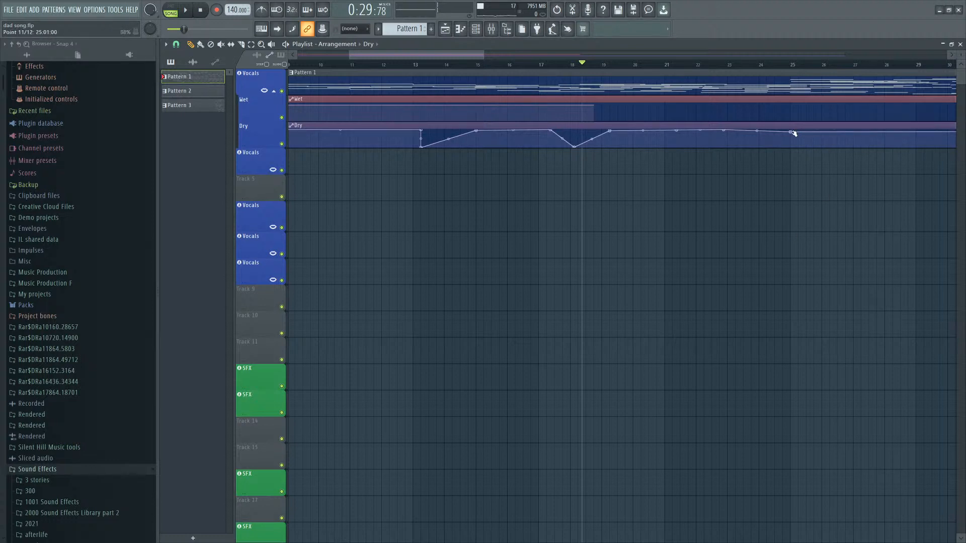
pyautogui.scroll(-4, 387, 186)
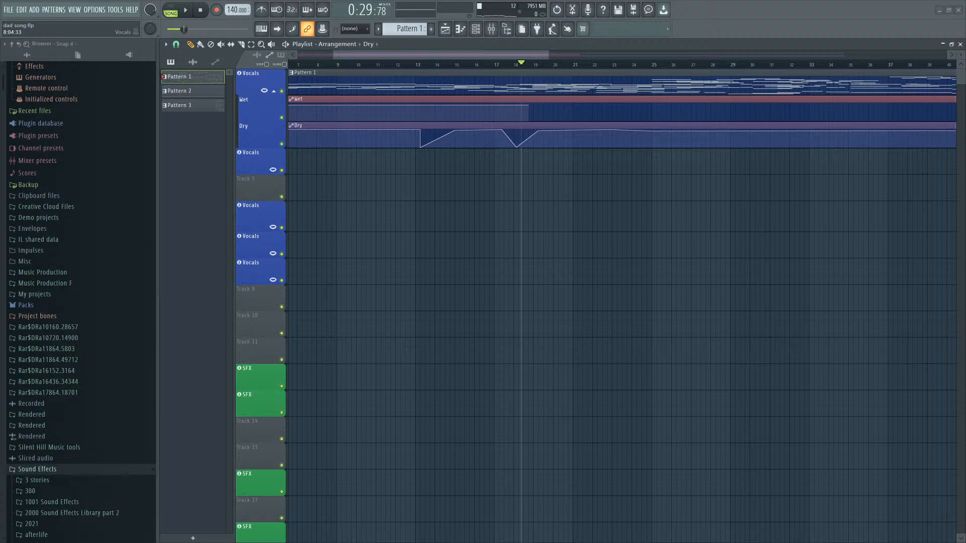
pyautogui.press('space')
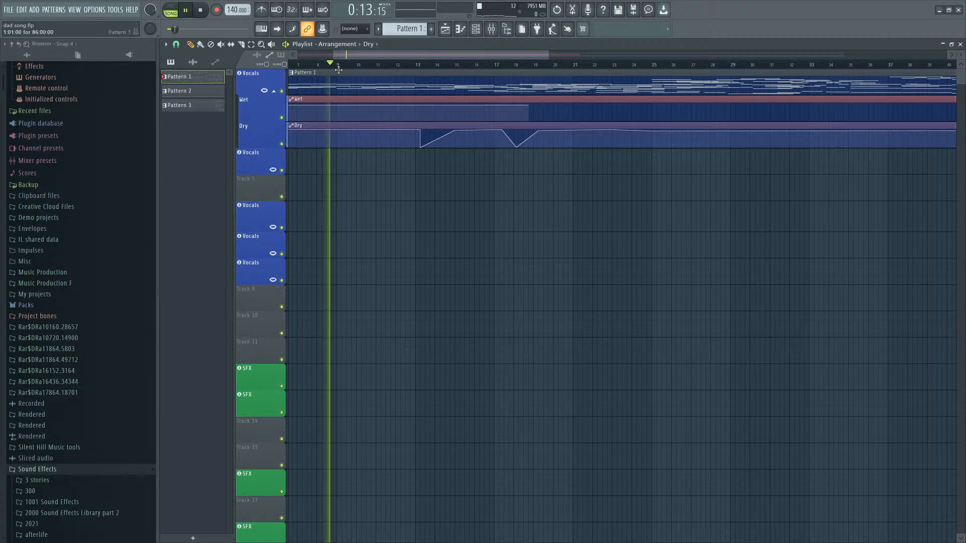
# Add several points along the Wet automation clip from about bar 13 to bar 19, pulling the end point back slightly.
pyautogui.scroll(-2, 417, 289)
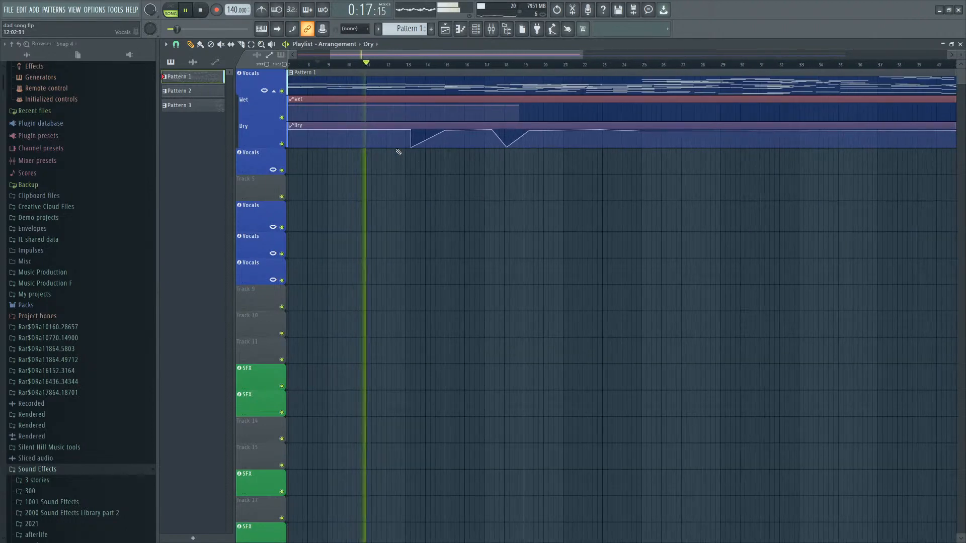
pyautogui.scroll(-3, 397, 130)
pyautogui.scroll(4, 397, 123)
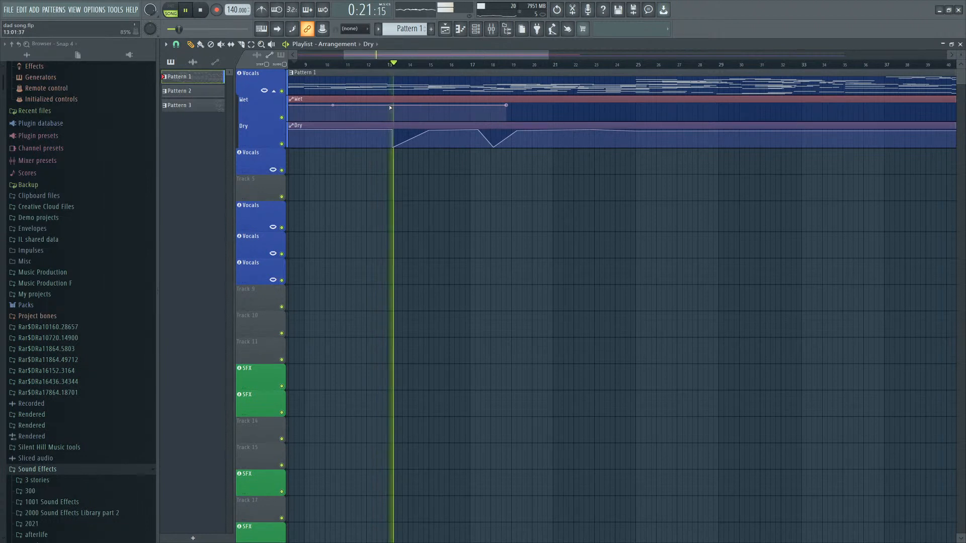
pyautogui.rightClick(391, 105)
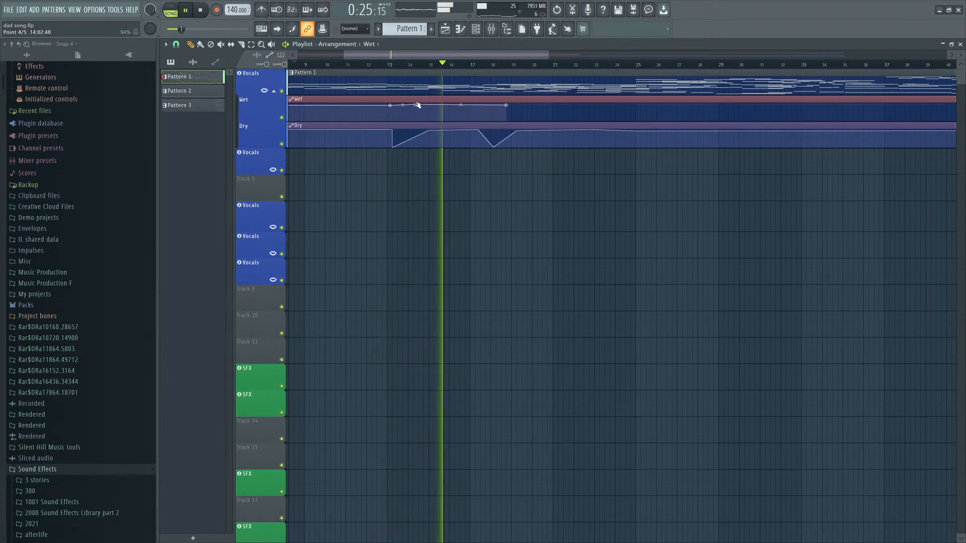
pyautogui.rightClick(415, 105)
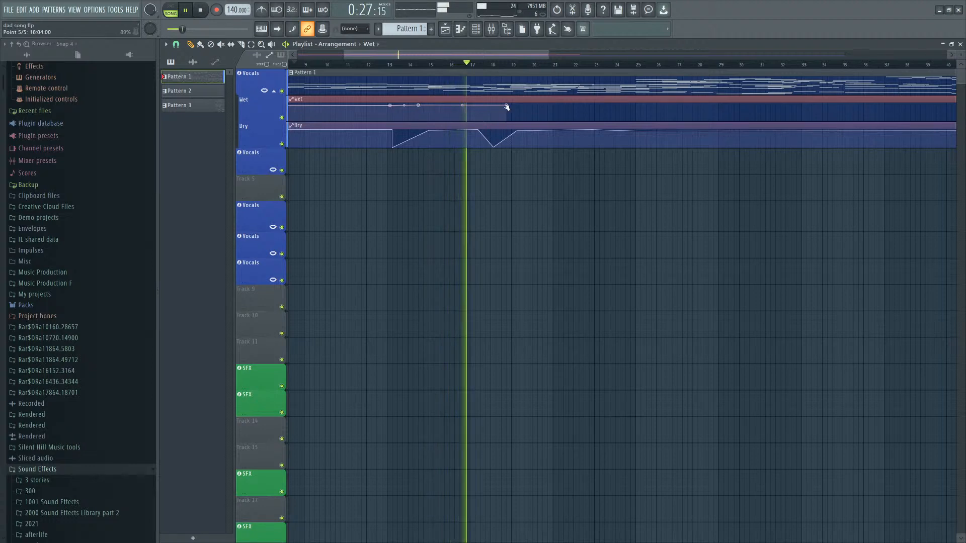
pyautogui.moveTo(506, 107); pyautogui.dragTo(488, 104)
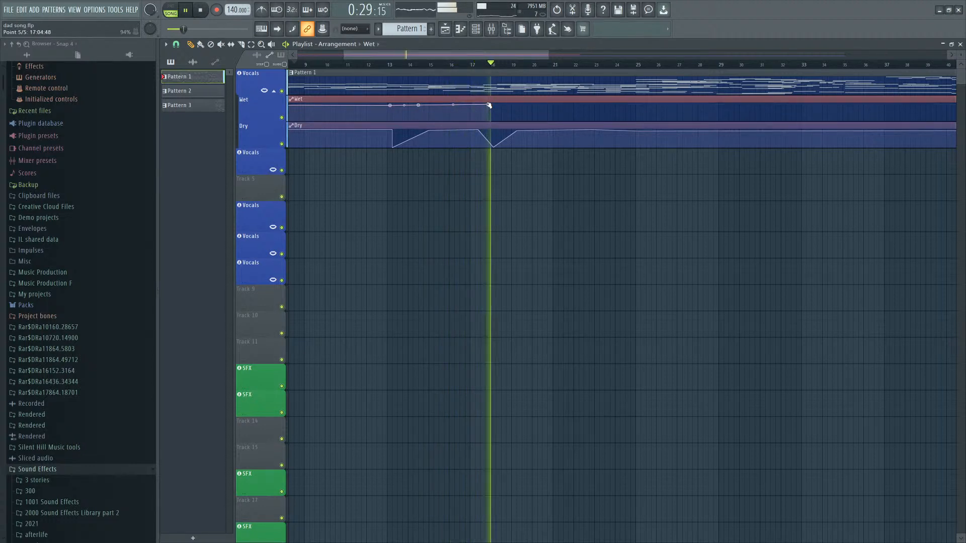
pyautogui.rightClick(509, 104)
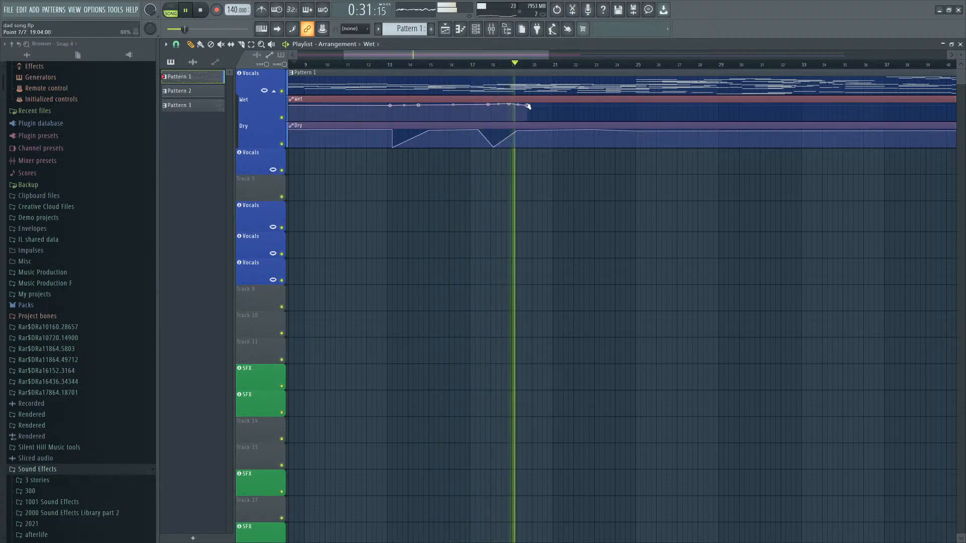
pyautogui.rightClick(528, 105)
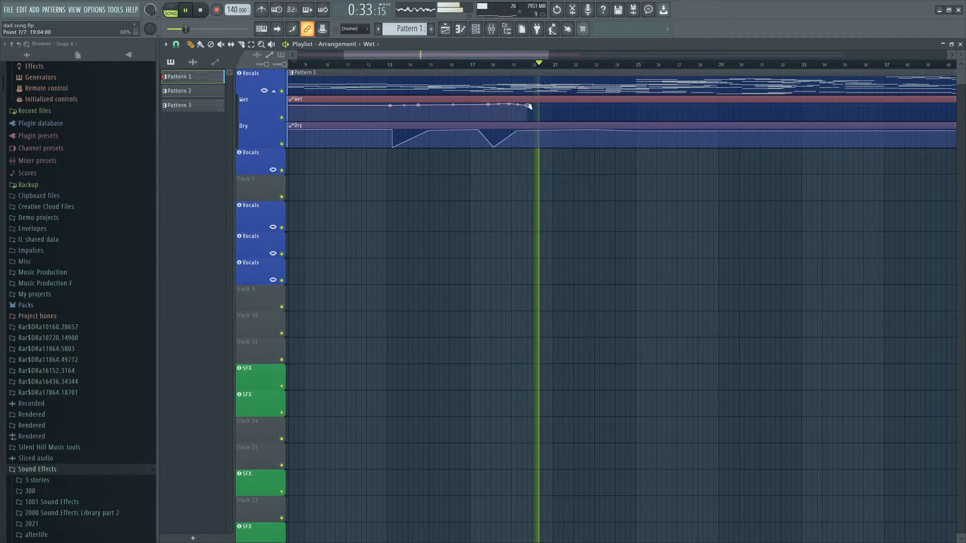
# Add a point to the Wet automation at about bar 22 and nudge it slightly lower.
pyautogui.click(490, 64)
pyautogui.scroll(4, 508, 96)
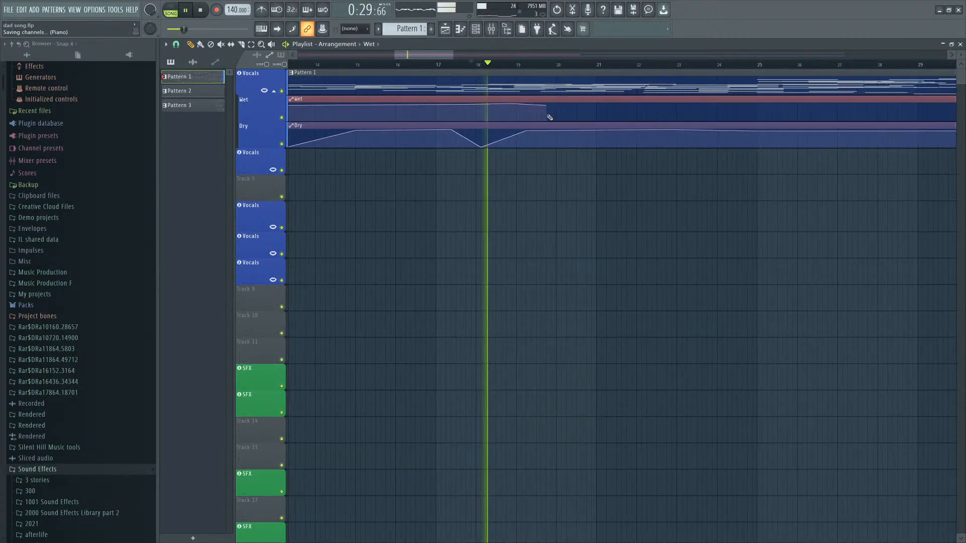
pyautogui.scroll(3, 553, 128)
pyautogui.click(475, 29)
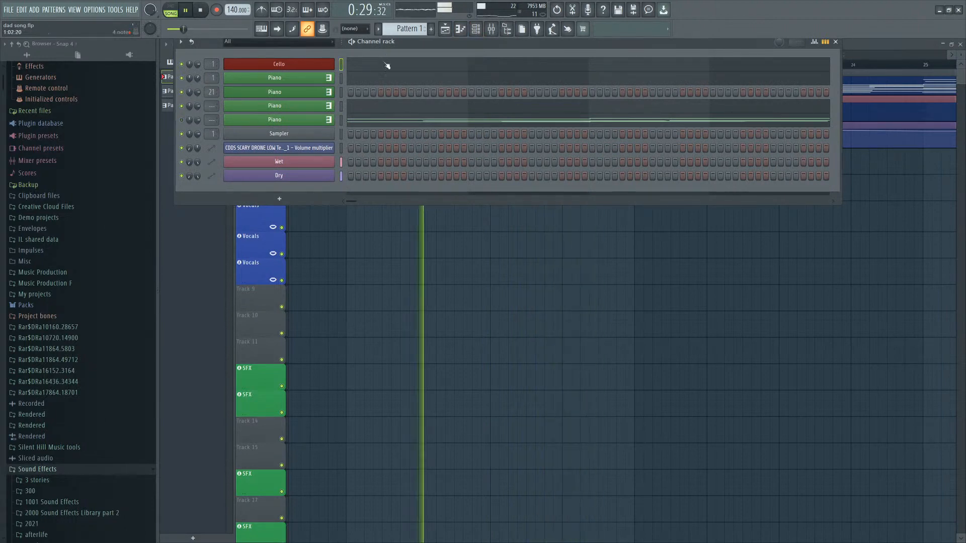
pyautogui.press('F6')
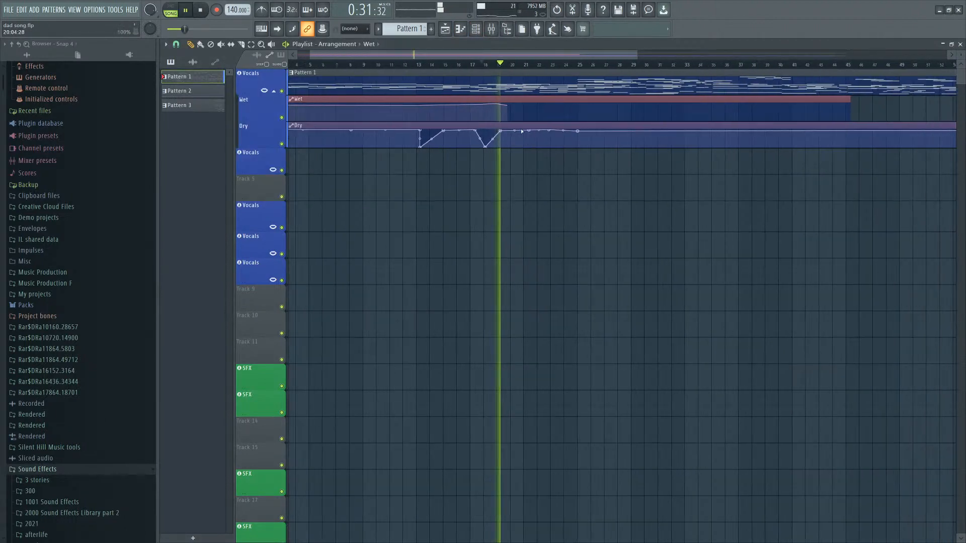
pyautogui.scroll(2, 496, 158)
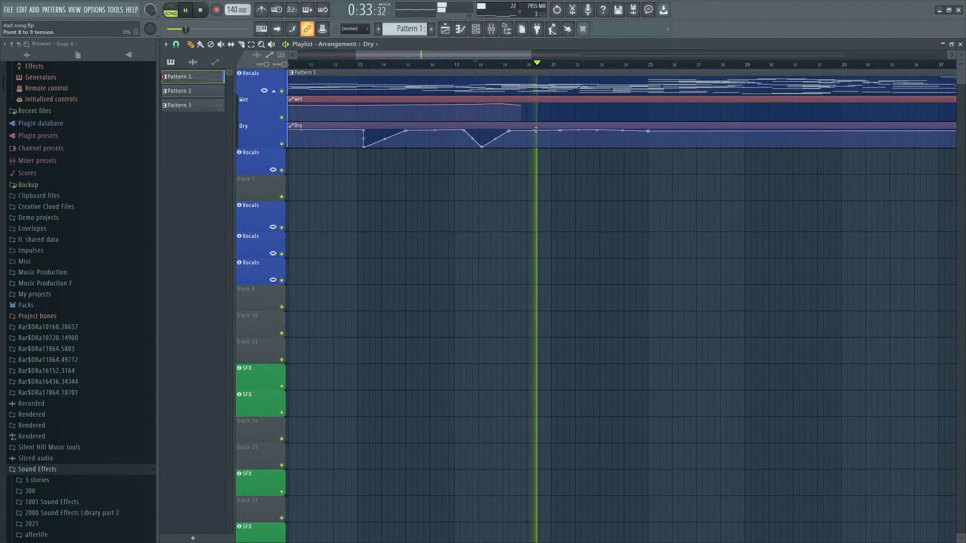
pyautogui.click(560, 107)
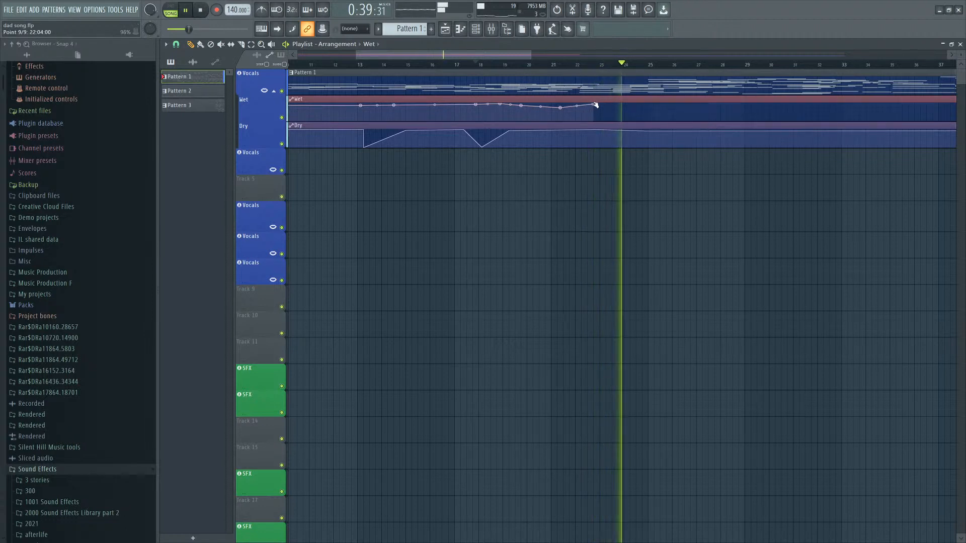
pyautogui.moveTo(563, 109); pyautogui.dragTo(556, 106)
# Play back the arrangement to review the Wet and Dry automation.
pyautogui.press('space')
pyautogui.press('space')
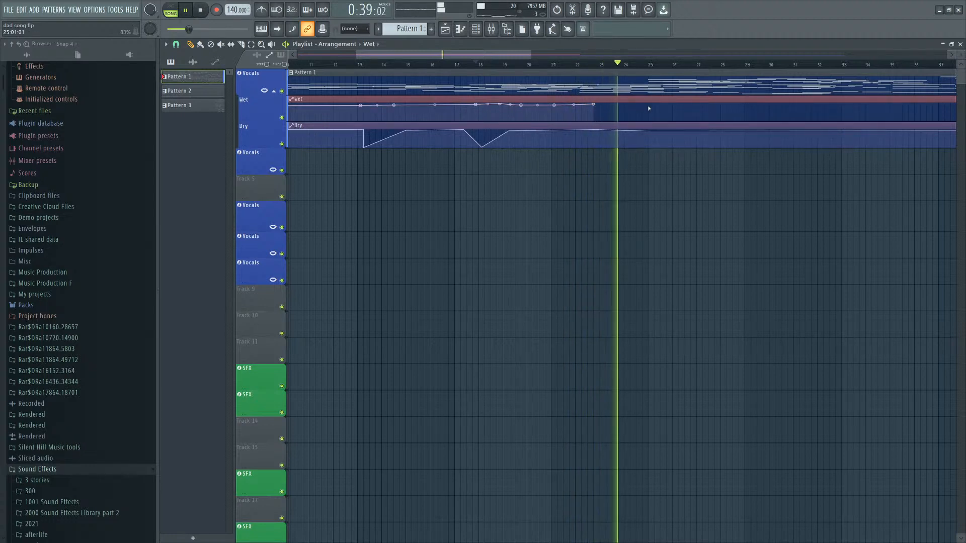
pyautogui.scroll(-5, 627, 122)
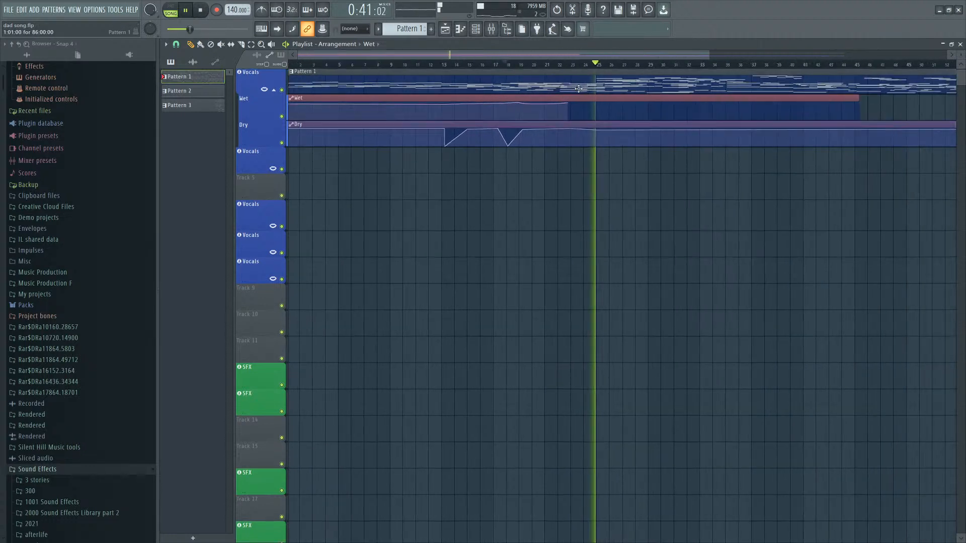
pyautogui.scroll(-1, 531, 99)
pyautogui.press('space')
pyautogui.press('space')
pyautogui.scroll(1, 551, 126)
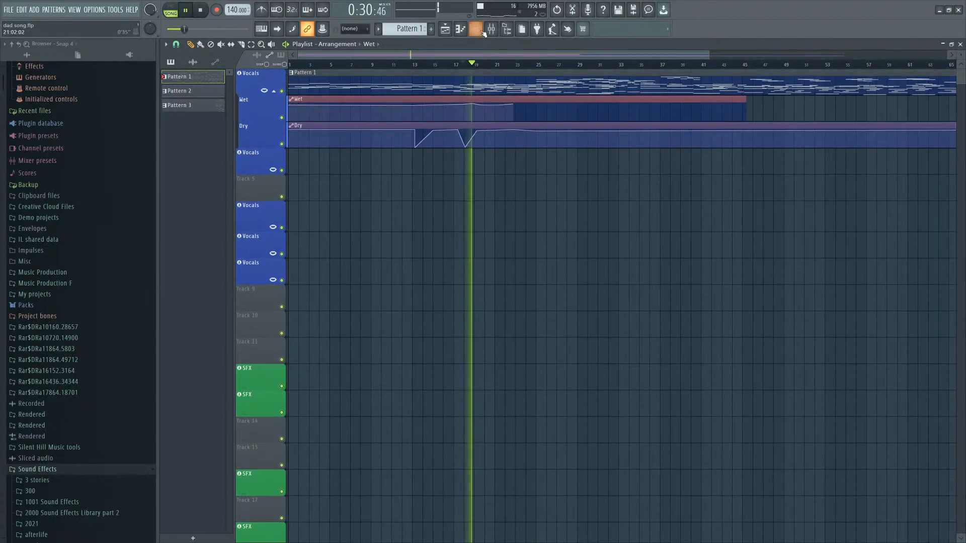
# Open the Piano pattern's piano roll and add a C#5 note spanning roughly bar 21½ to bar 22¾.
pyautogui.click(476, 28)
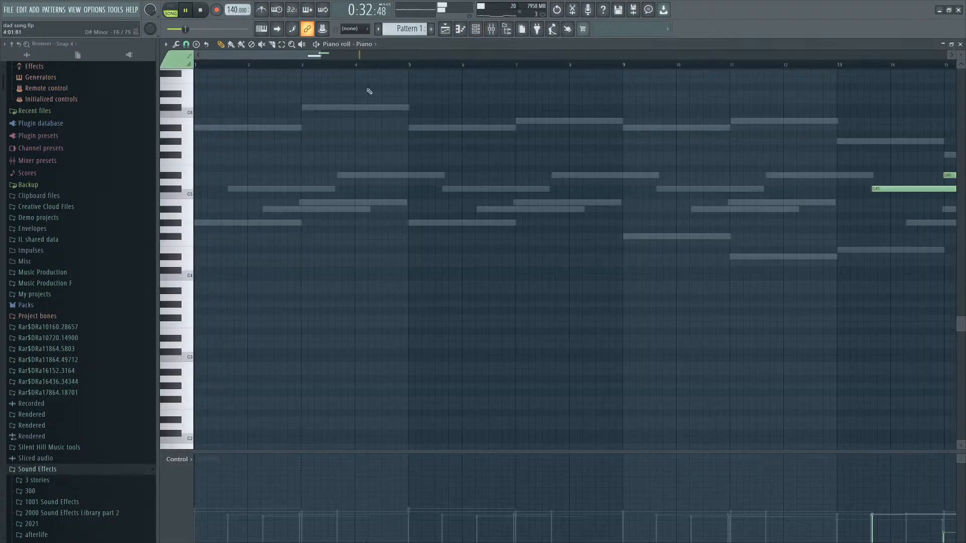
pyautogui.click(372, 77)
pyautogui.scroll(6, 487, 226)
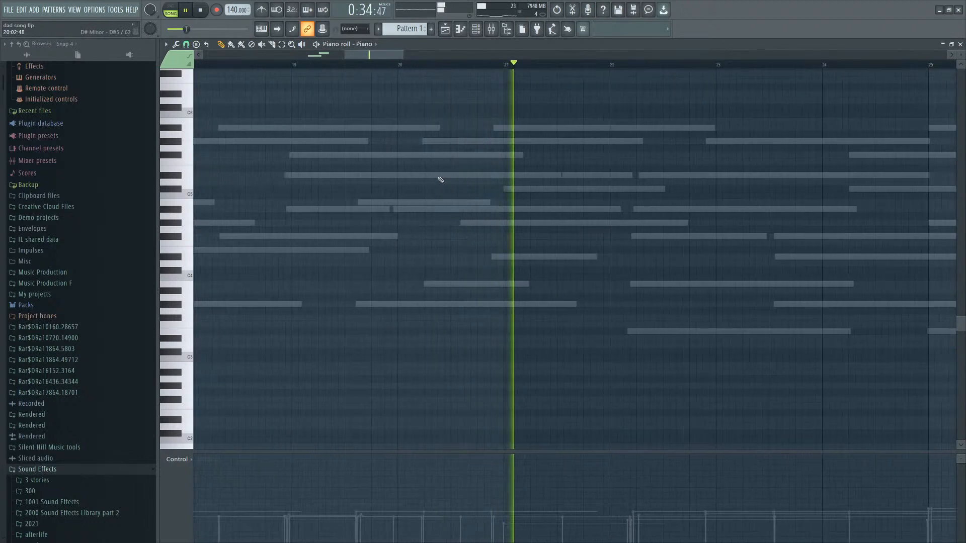
pyautogui.click(167, 179)
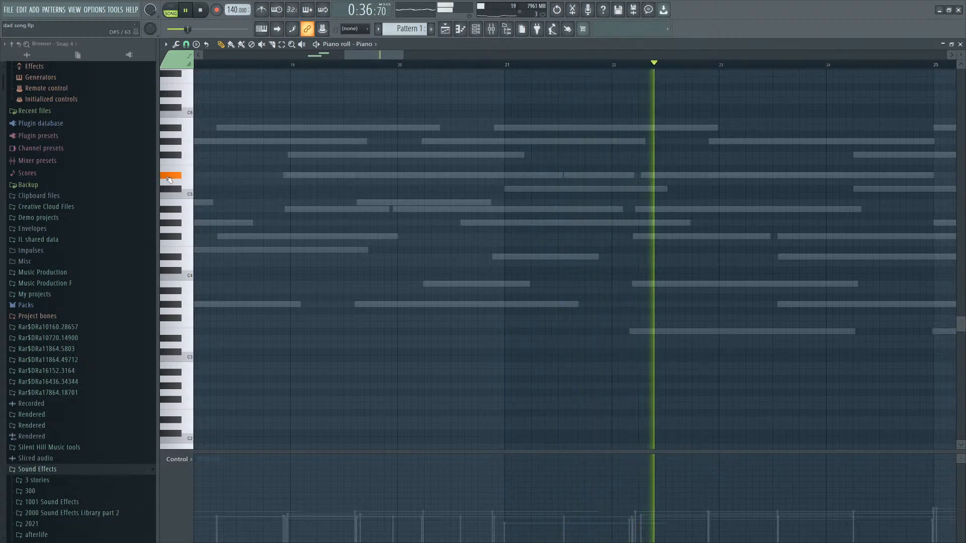
pyautogui.press('space')
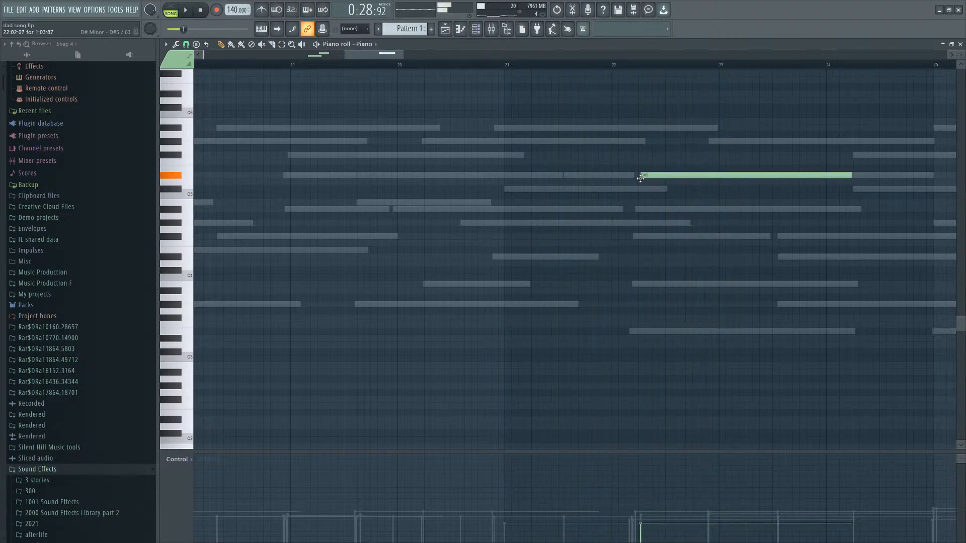
pyautogui.moveTo(622, 190); pyautogui.dragTo(610, 188)
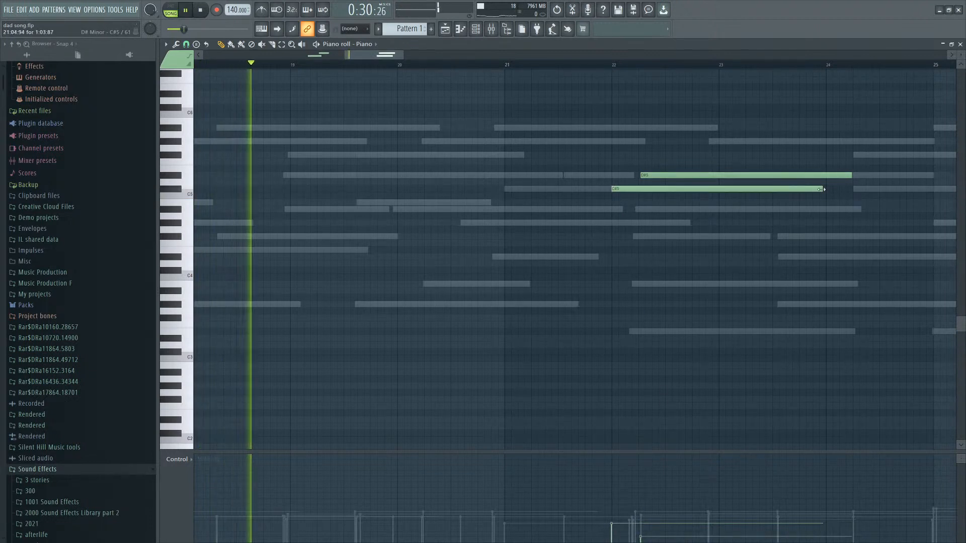
pyautogui.moveTo(821, 189); pyautogui.dragTo(715, 189)
pyautogui.moveTo(646, 192); pyautogui.dragTo(597, 191)
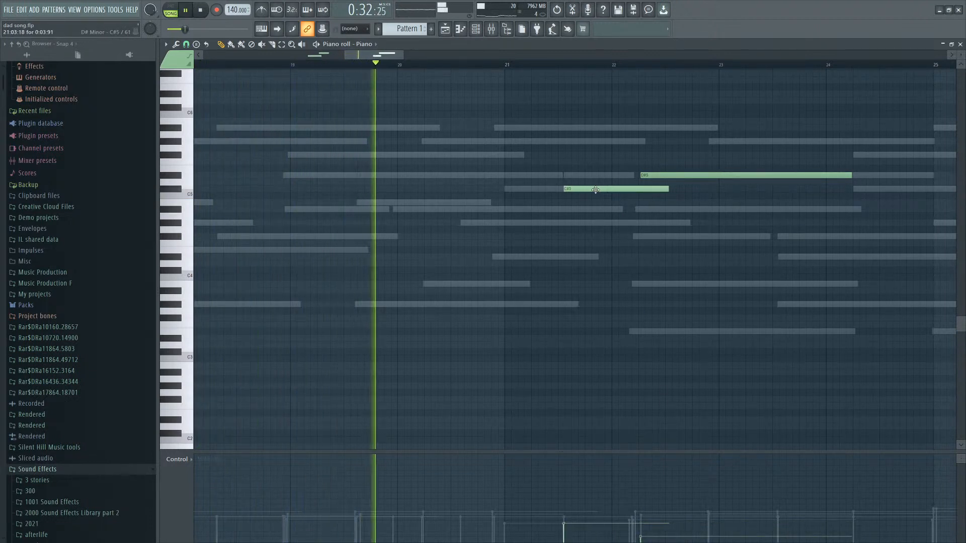
pyautogui.moveTo(667, 189); pyautogui.dragTo(699, 189)
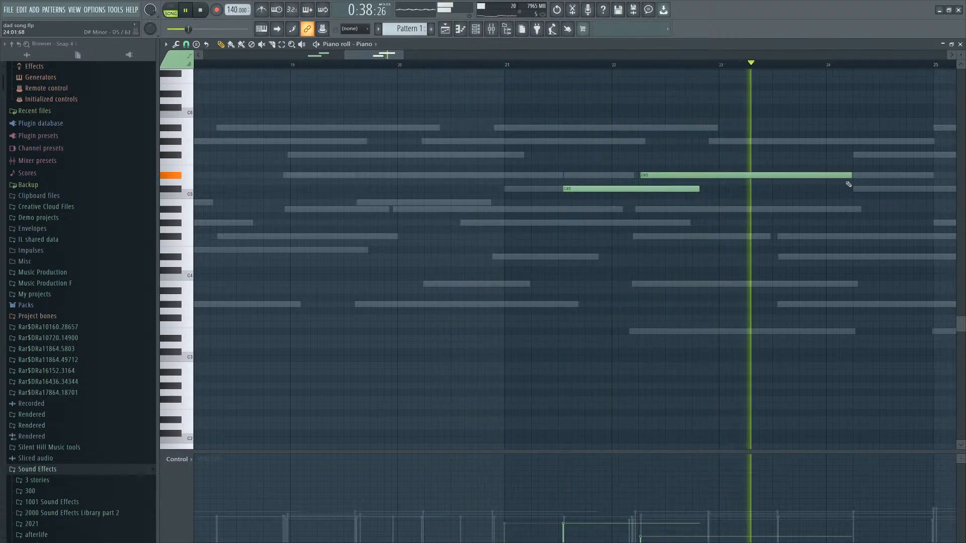
# Delete the G#4 note starting around bar 22 in the piano roll.
pyautogui.scroll(-2, 744, 183)
pyautogui.press('space')
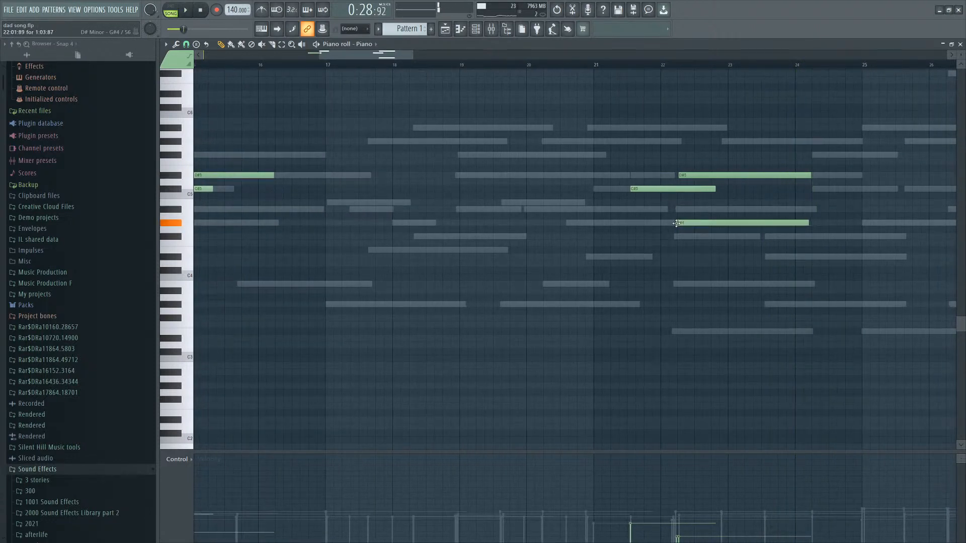
pyautogui.rightClick(676, 223)
pyautogui.scroll(-4, 654, 225)
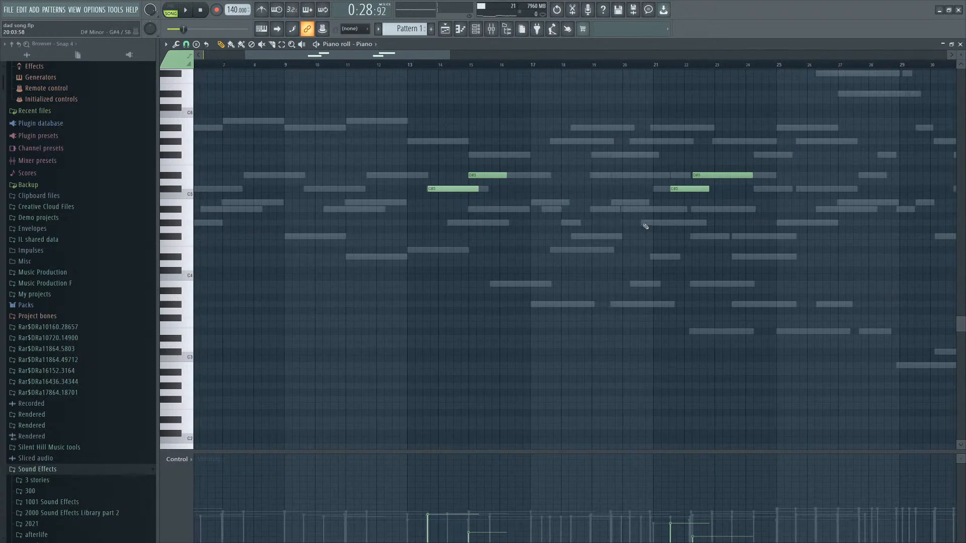
pyautogui.press('space')
# Adjust note velocities around bars 20 to 21 in the control lane.
pyautogui.scroll(7, 680, 219)
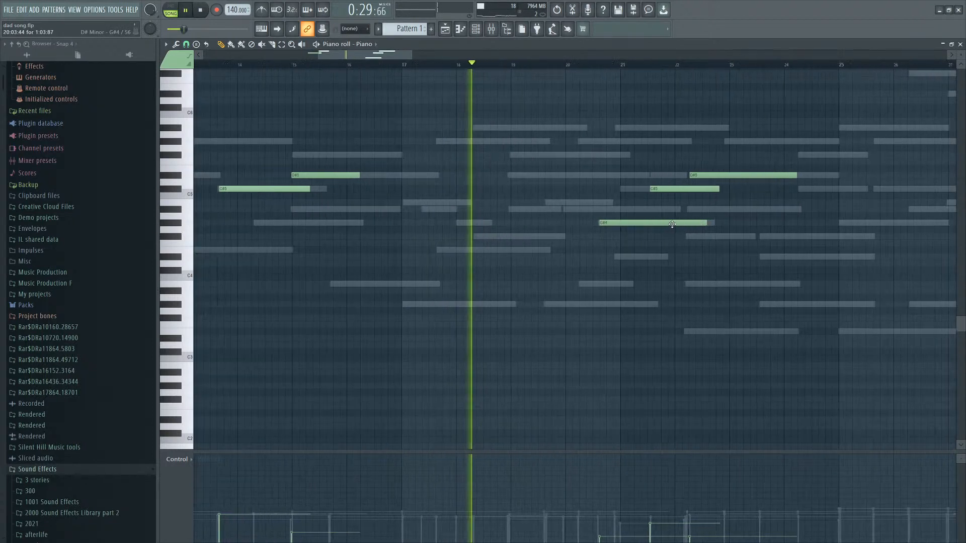
pyautogui.click(619, 536)
pyautogui.click(456, 524)
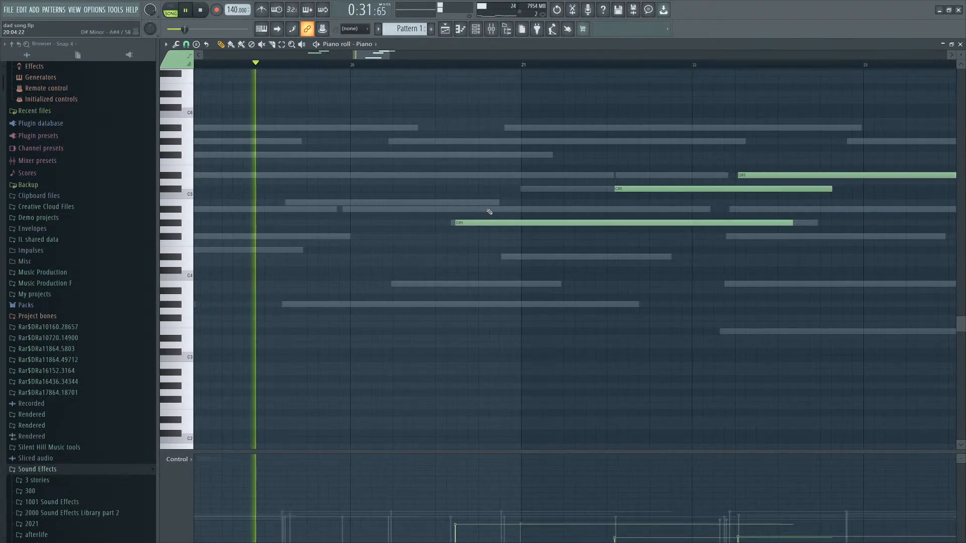
pyautogui.moveTo(475, 223); pyautogui.dragTo(474, 222)
pyautogui.scroll(-4, 503, 223)
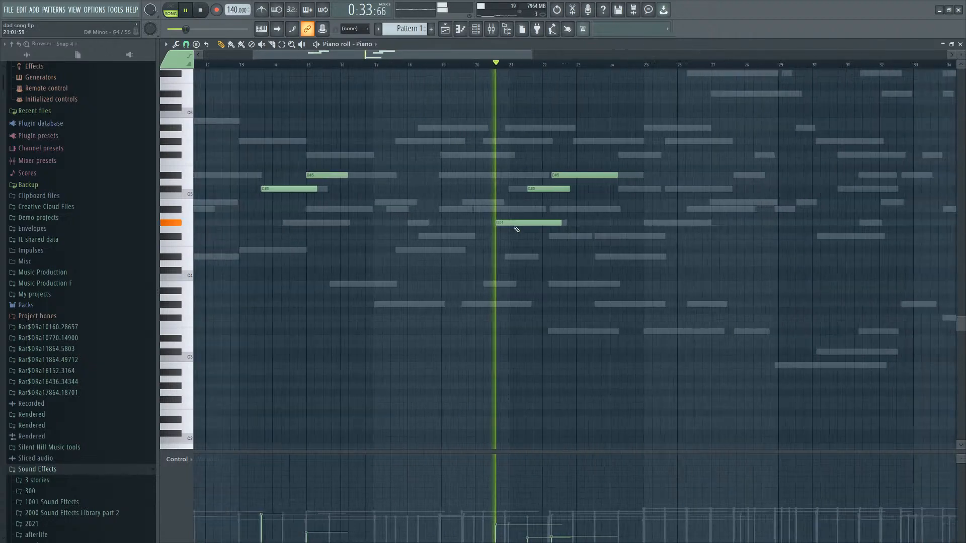
pyautogui.scroll(1, 541, 297)
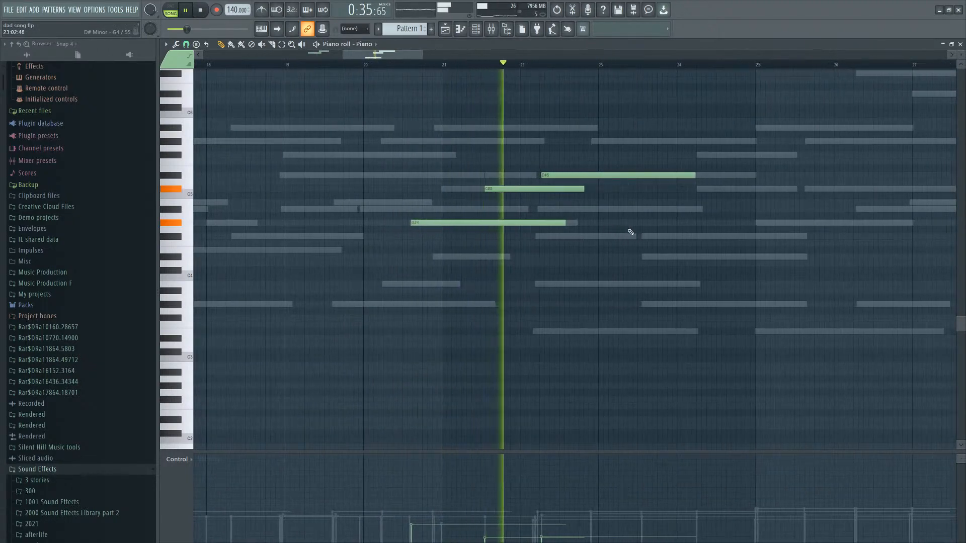
# Try adding a C5 note around bar 23 and remove it again.
pyautogui.click(644, 196)
pyautogui.press('space')
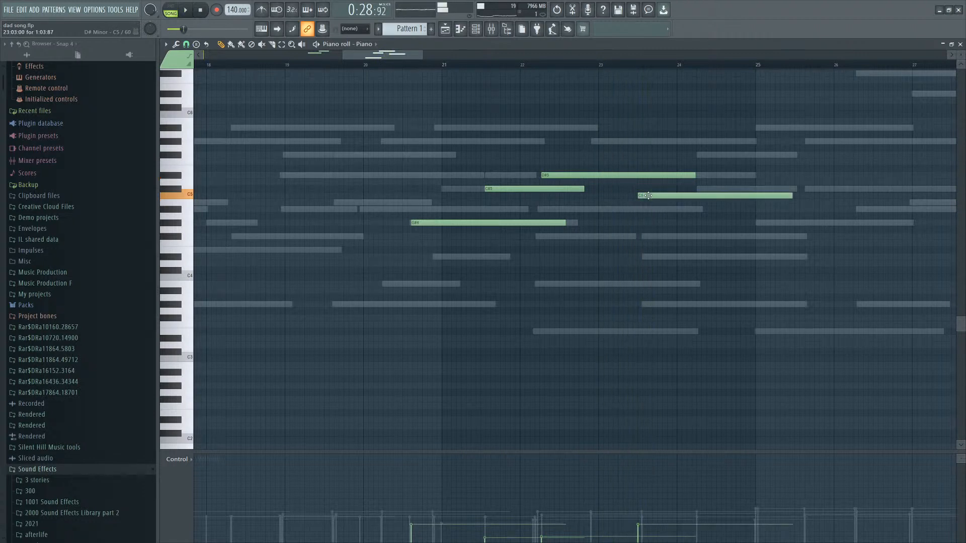
pyautogui.rightClick(648, 196)
pyautogui.click(627, 201)
pyautogui.press('space')
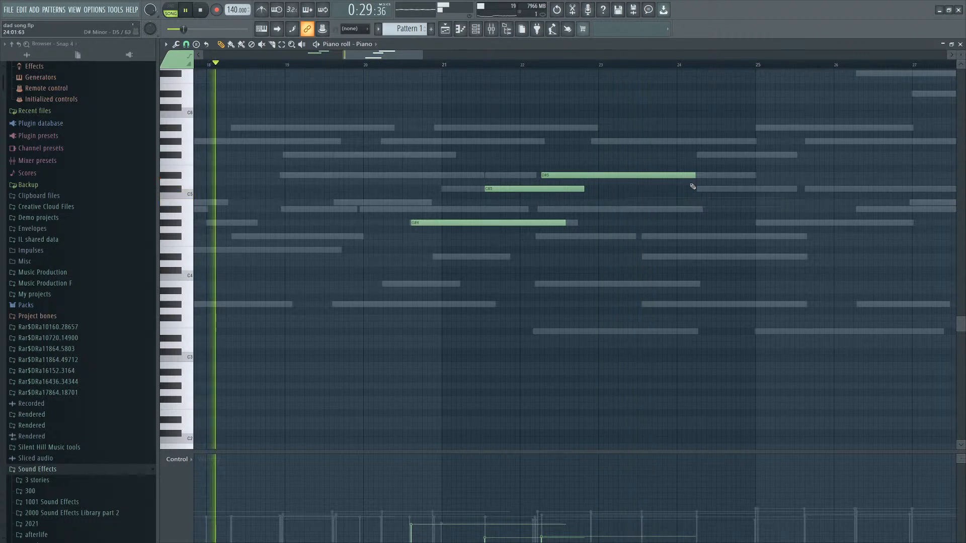
pyautogui.press('space')
# Close the piano roll and extend the Wet automation with a new point at about bar 25.
pyautogui.click(959, 43)
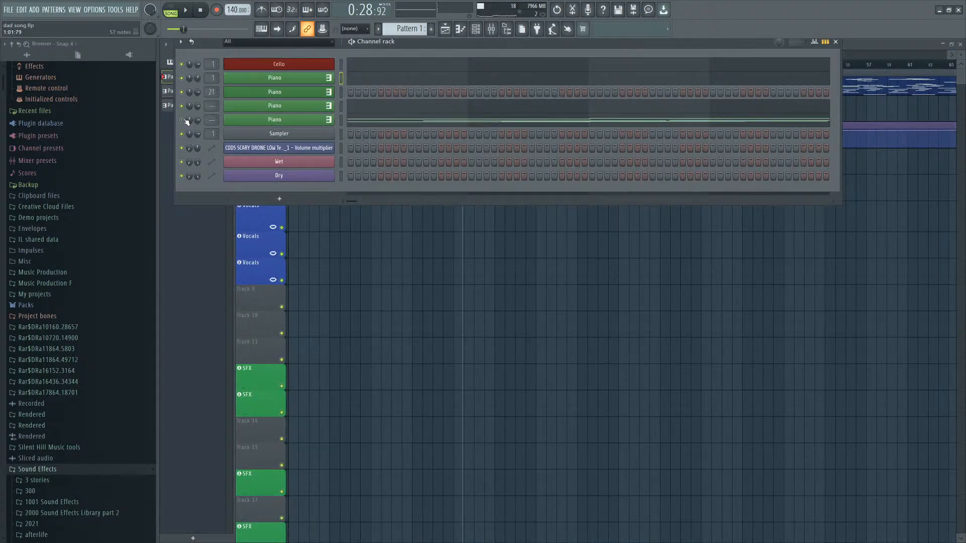
pyautogui.press('space')
pyautogui.rightClick(422, 256)
pyautogui.scroll(5, 505, 258)
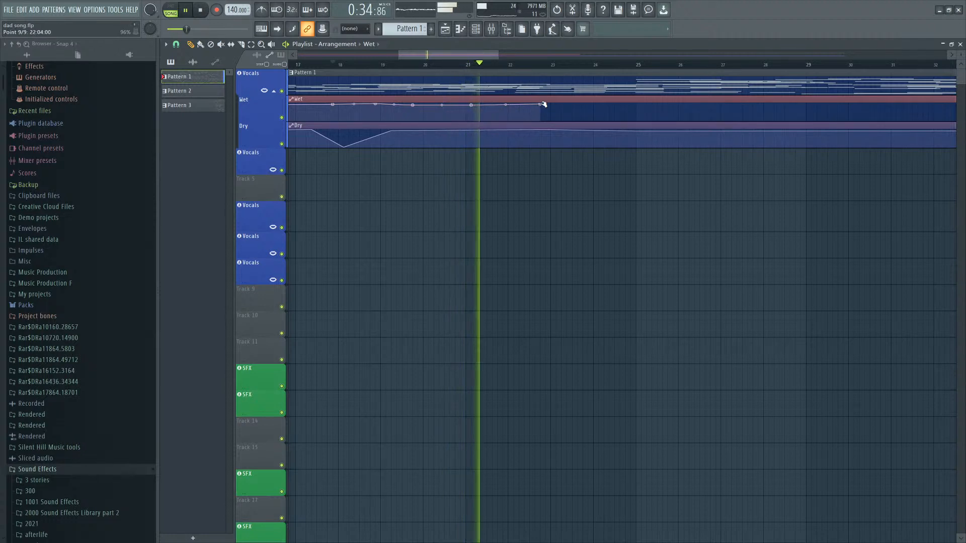
pyautogui.moveTo(536, 106); pyautogui.dragTo(522, 101)
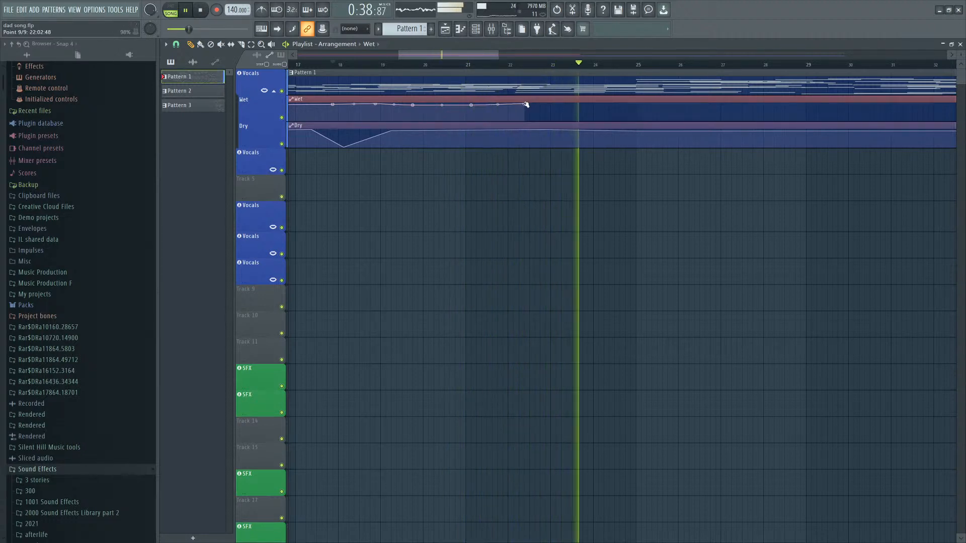
pyautogui.click(632, 105)
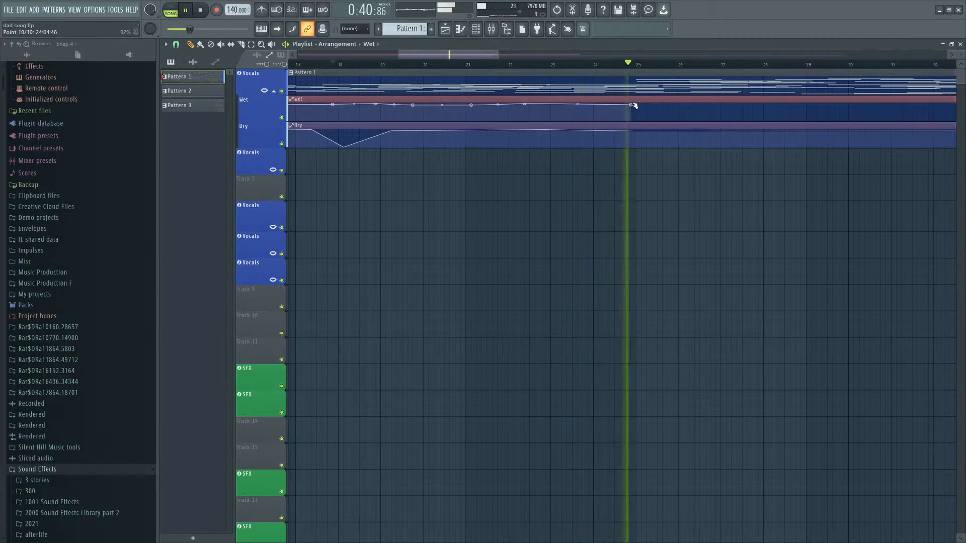
pyautogui.click(426, 65)
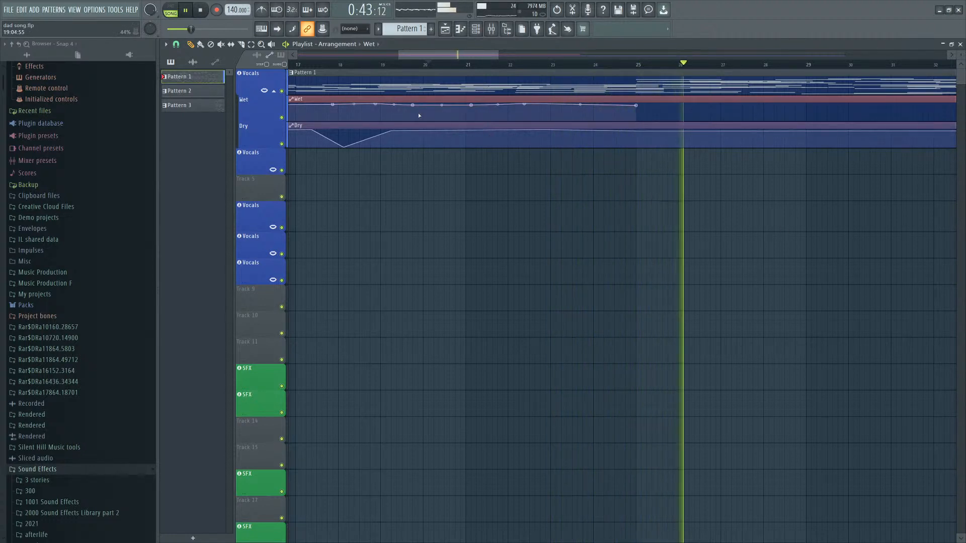
# Open the Cello piano roll and add a D#5 note spanning roughly bars 28 to 29.
pyautogui.press('F7')
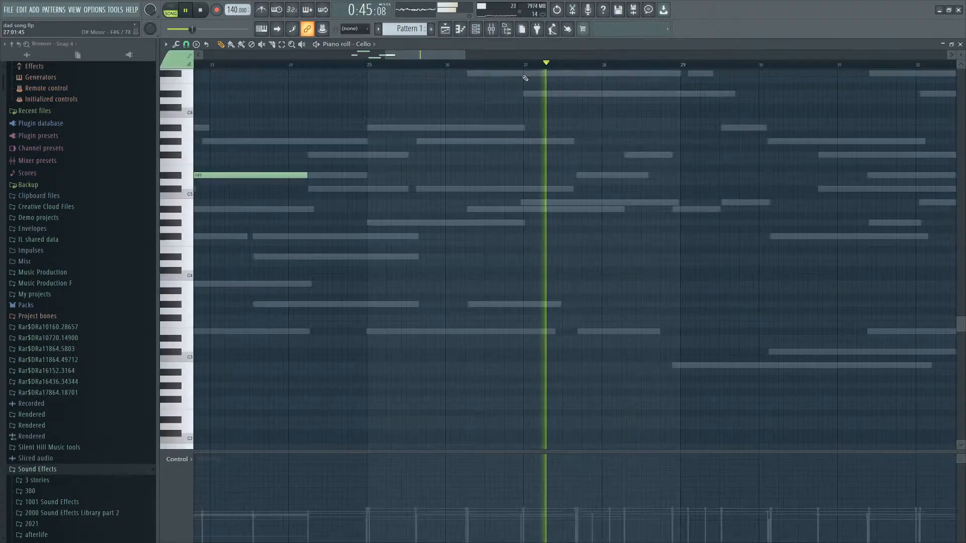
pyautogui.scroll(5, 692, 205)
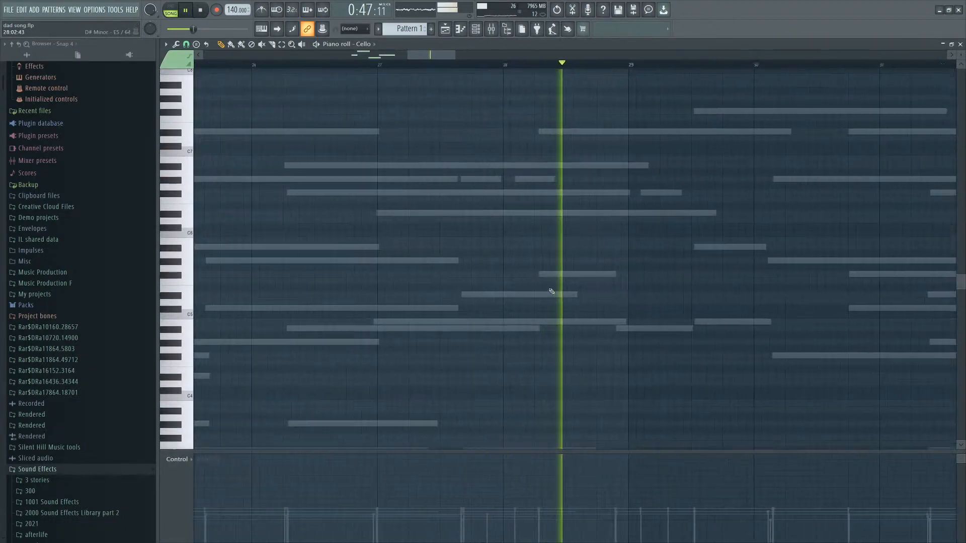
pyautogui.scroll(-4, 511, 241)
pyautogui.scroll(1, 635, 147)
pyautogui.scroll(-4, 674, 146)
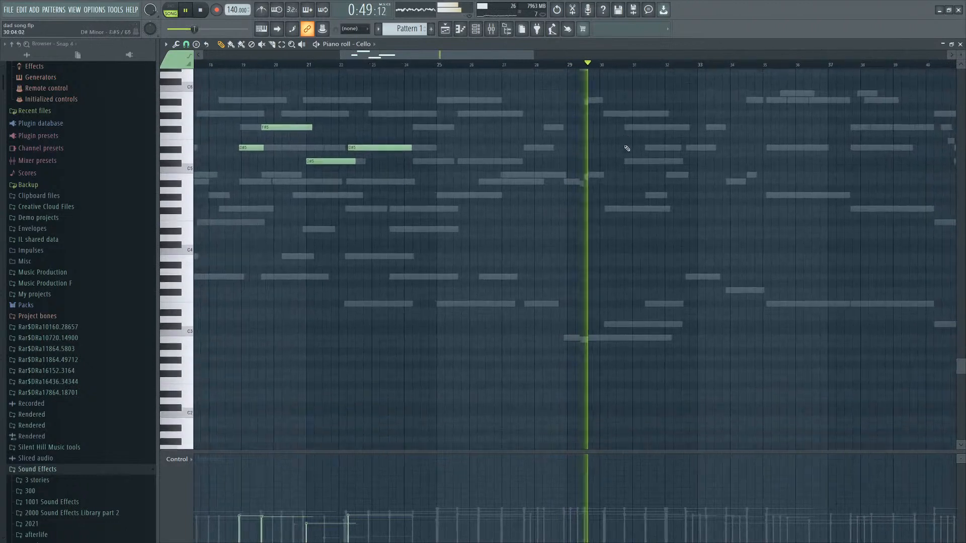
pyautogui.scroll(2, 624, 184)
pyautogui.scroll(4, 548, 151)
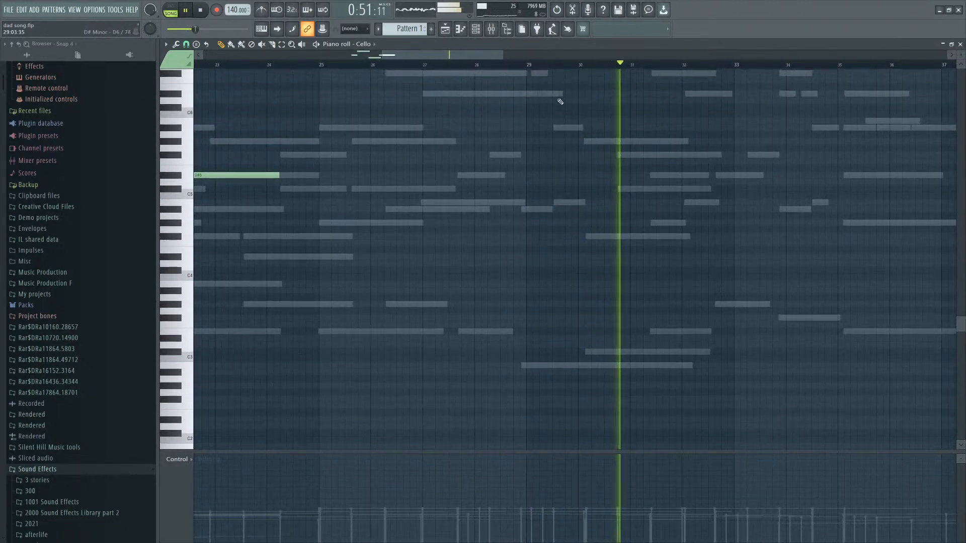
pyautogui.click(362, 65)
pyautogui.scroll(2, 402, 189)
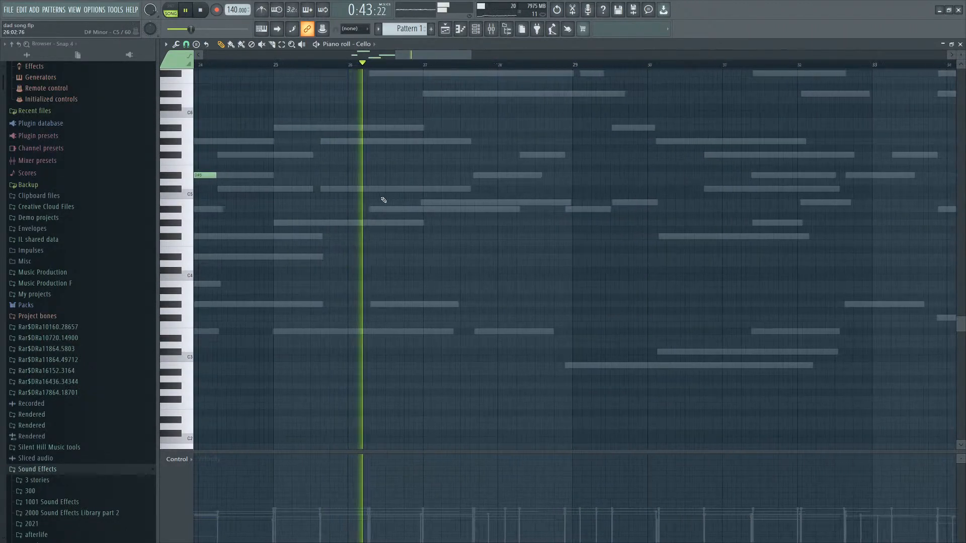
pyautogui.scroll(-1, 377, 190)
pyautogui.scroll(2, 432, 222)
pyautogui.scroll(-2, 377, 212)
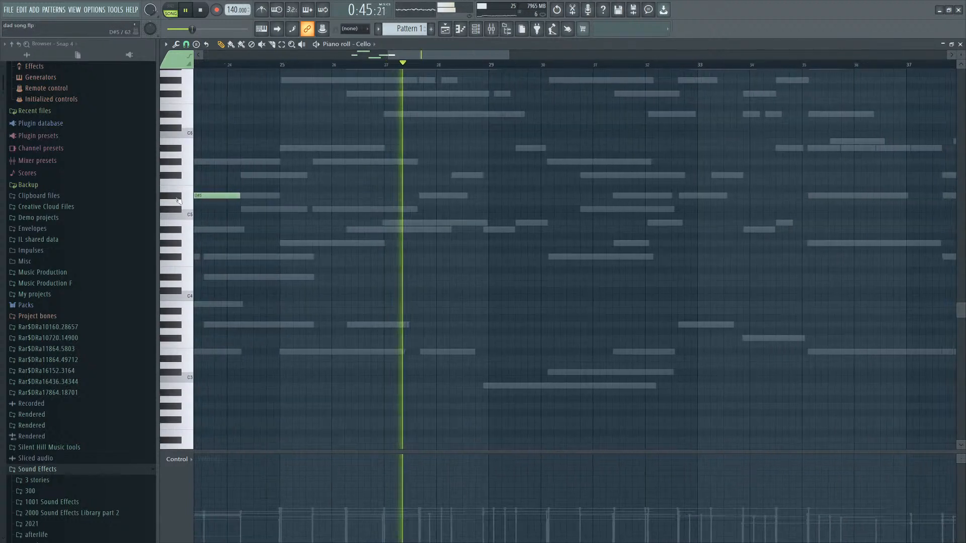
pyautogui.click(174, 199)
pyautogui.click(422, 196)
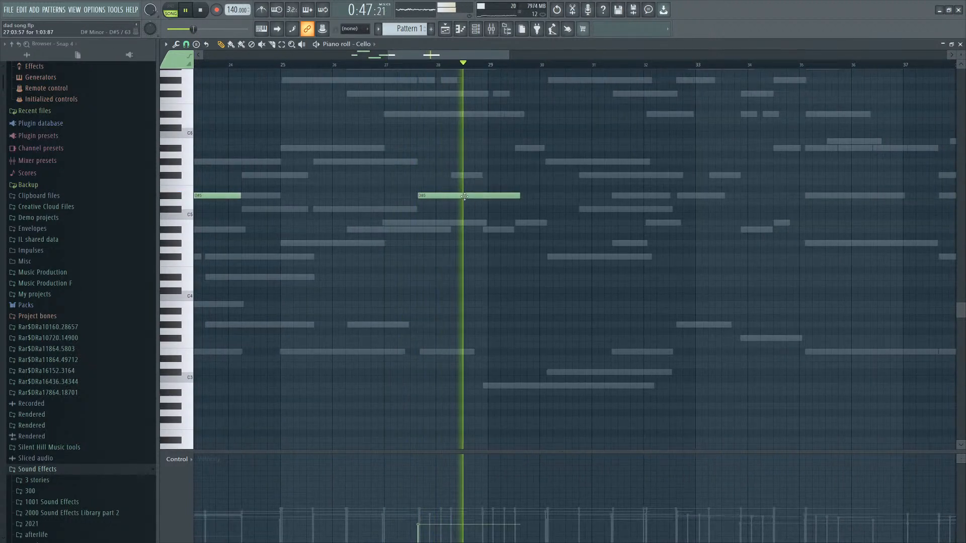
# Add an F#5 note around bar 29 and a C#5 note around bar 30 in the cello part, then nudge the F#5 note.
pyautogui.click(491, 176)
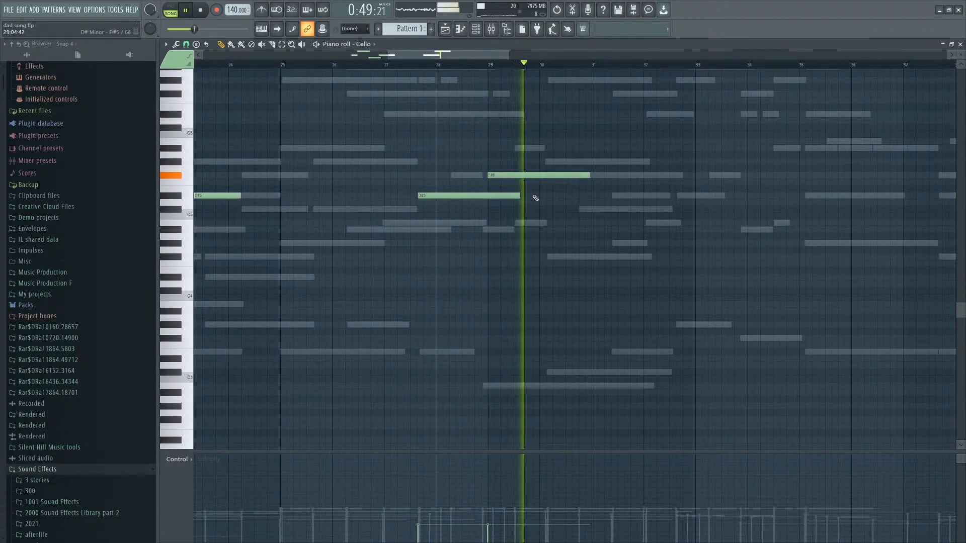
pyautogui.press('space')
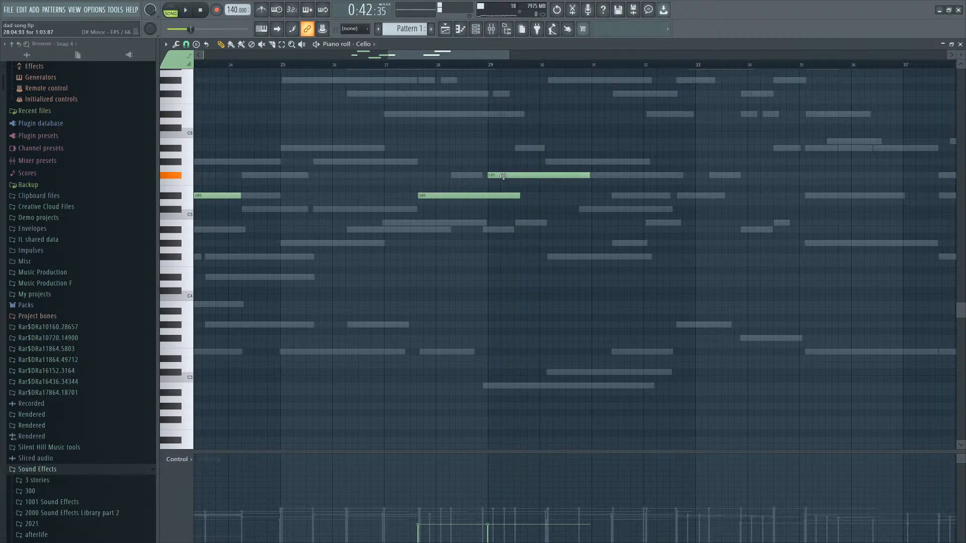
pyautogui.press('space')
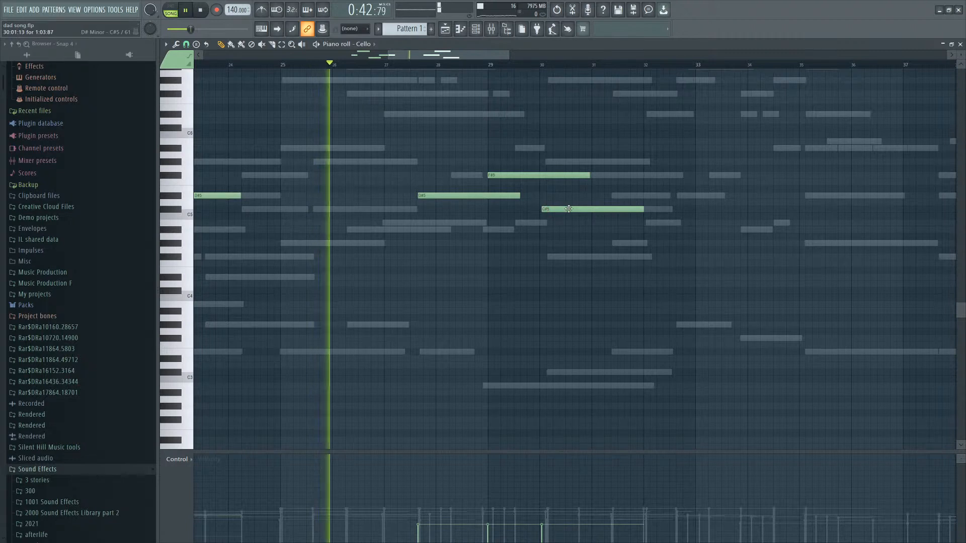
pyautogui.keyDown('ctrl'); pyautogui.scroll(2, 596, 215); pyautogui.keyUp('ctrl')
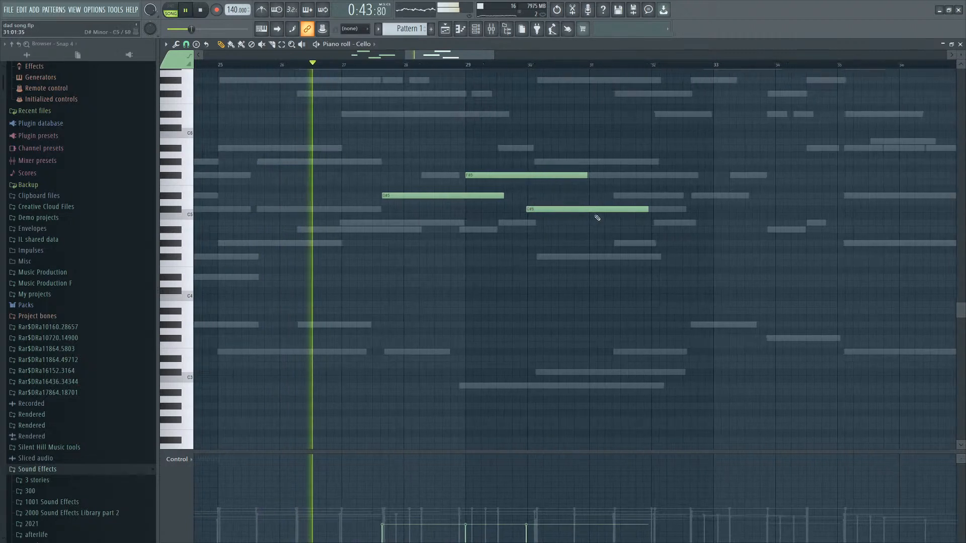
pyautogui.moveTo(480, 175); pyautogui.dragTo(476, 173)
pyautogui.click(475, 169)
pyautogui.rightClick(484, 168)
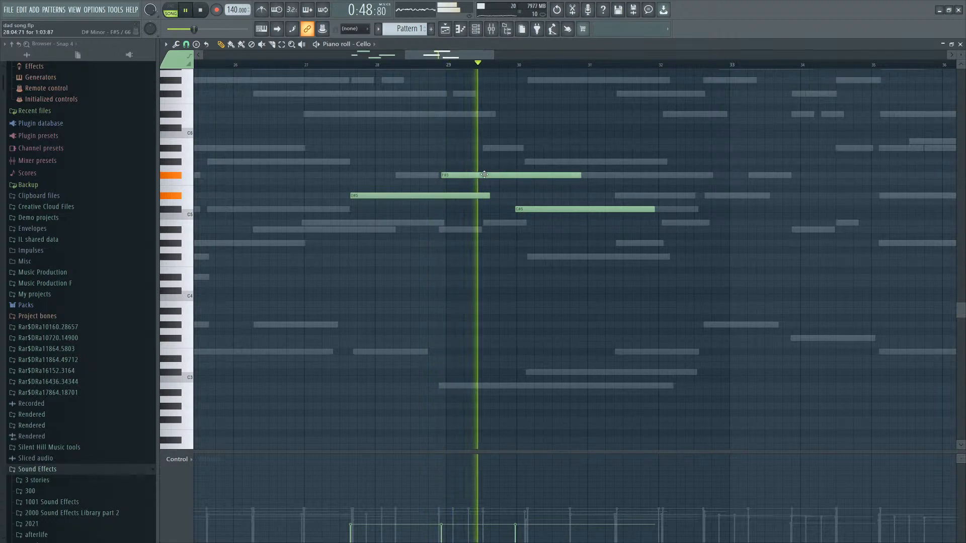
# Shift the C#5 note slightly later and add a D#5 note around bars 31 to 32, playing the passage back.
pyautogui.moveTo(546, 209); pyautogui.dragTo(559, 208)
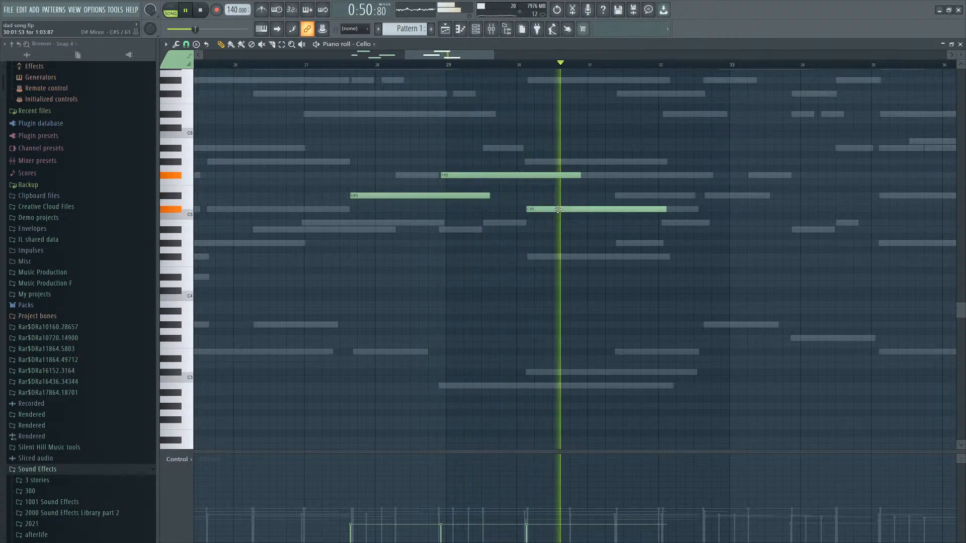
pyautogui.click(627, 200)
pyautogui.rightClick(627, 201)
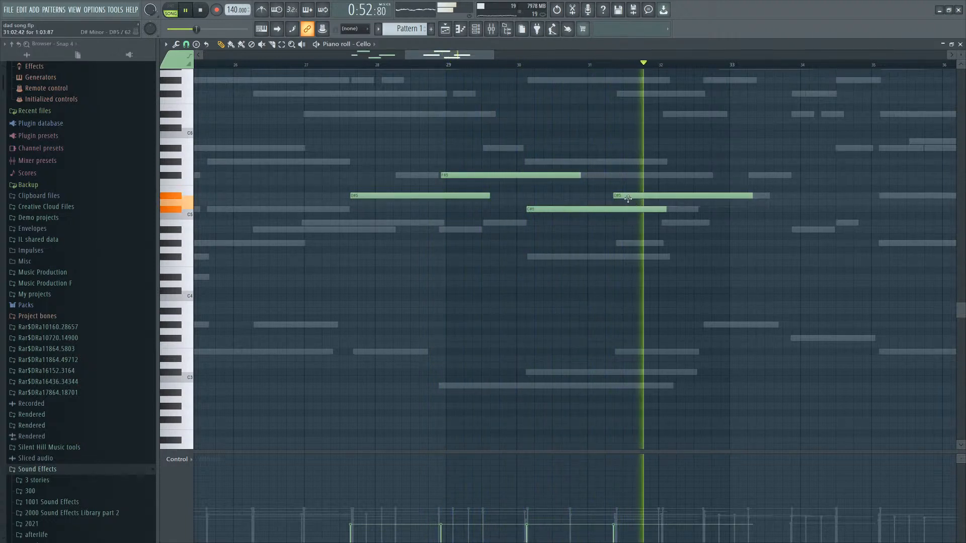
pyautogui.moveTo(627, 197); pyautogui.dragTo(629, 196)
pyautogui.press('space')
pyautogui.click(634, 195)
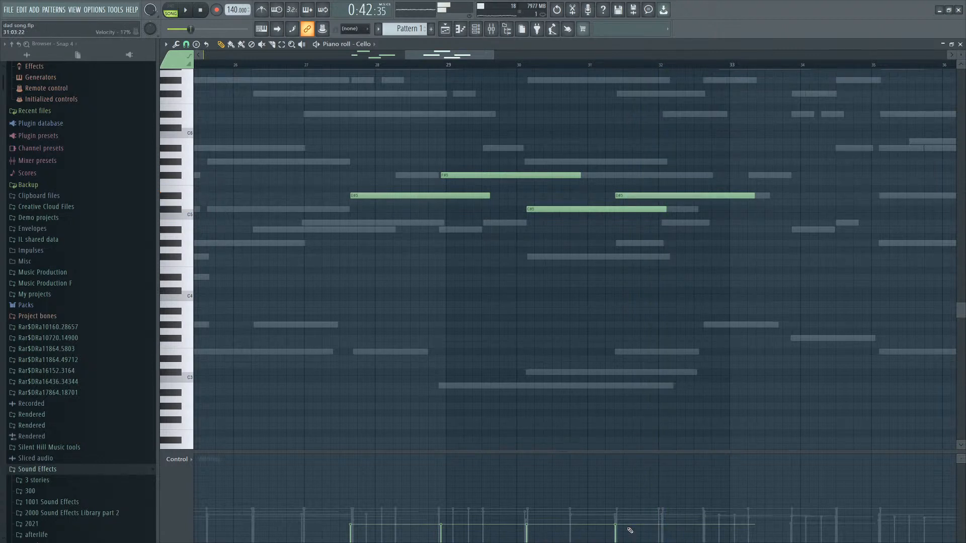
pyautogui.press('space')
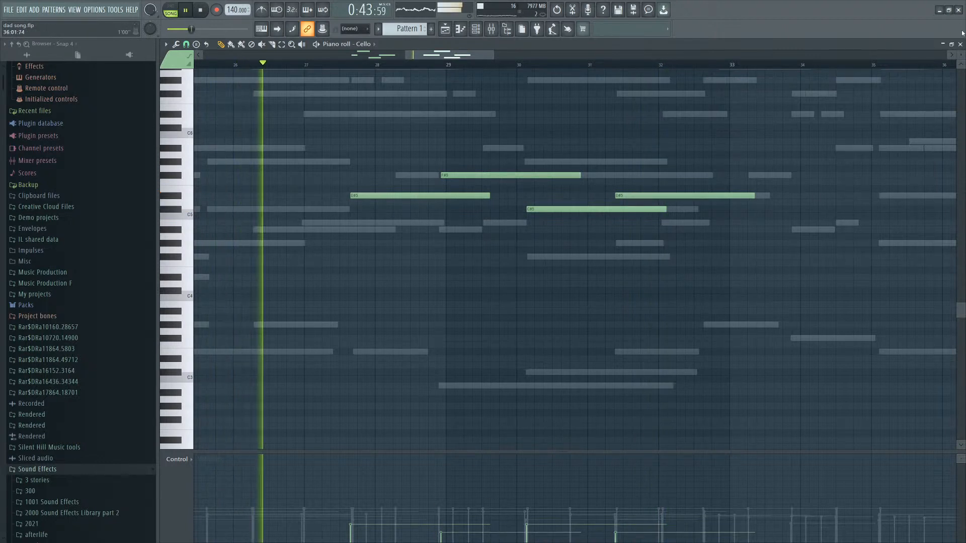
# Close the piano roll and extend the Wet automation with a new point at about bar 32.
pyautogui.click(959, 44)
pyautogui.click(938, 59)
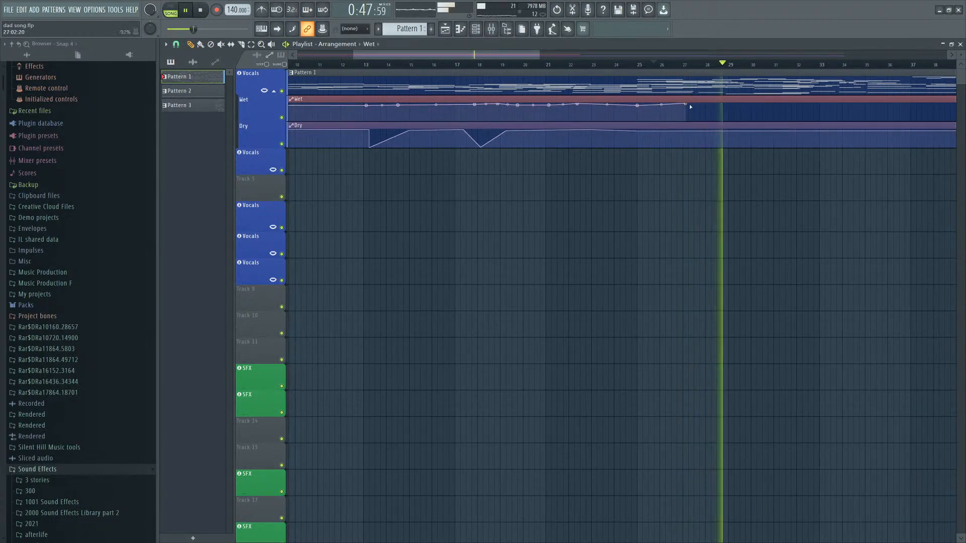
pyautogui.rightClick(744, 132)
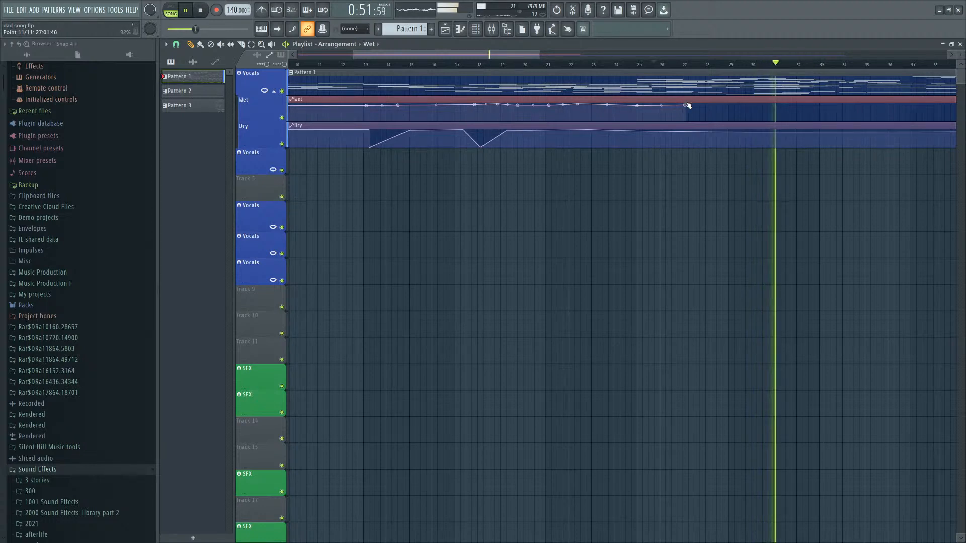
pyautogui.rightClick(807, 105)
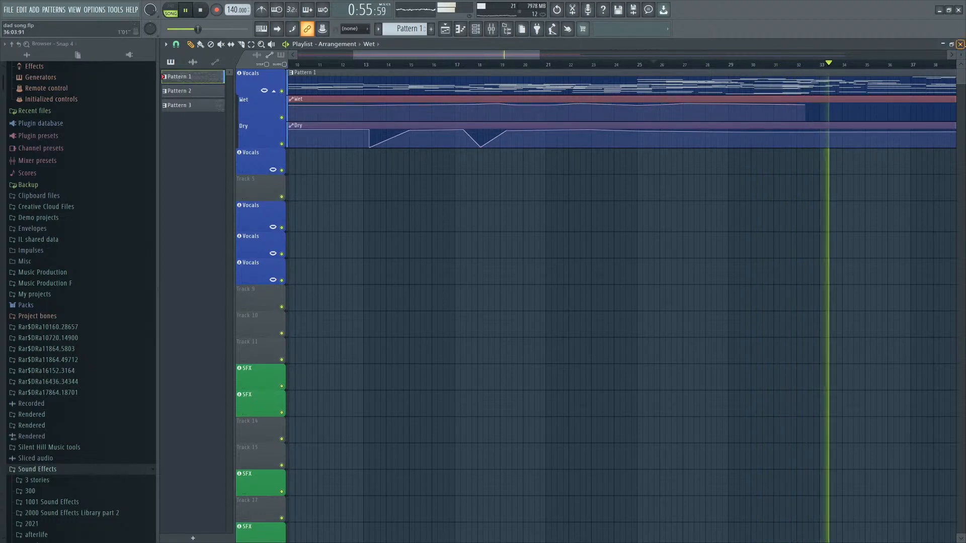
# Open the Piano pattern's piano roll and paste the copied melody notes into it around bar 30.
pyautogui.click(959, 44)
pyautogui.click(543, 79)
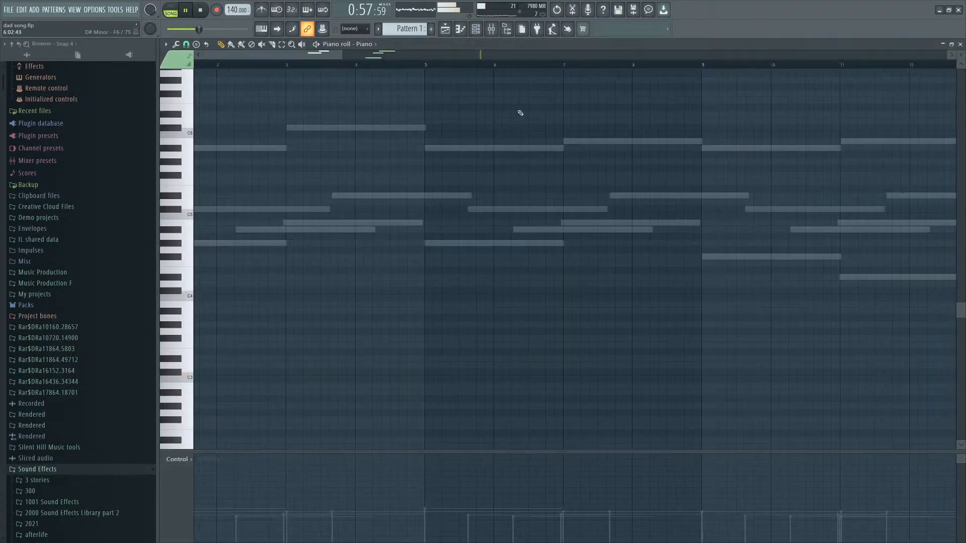
pyautogui.scroll(7, 511, 222)
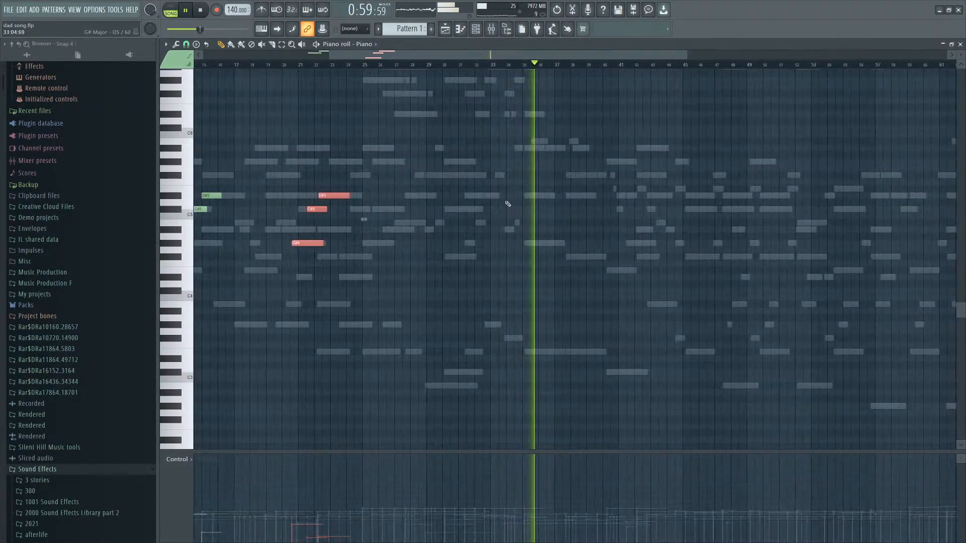
pyautogui.scroll(4, 504, 220)
pyautogui.scroll(-2, 513, 238)
pyautogui.hotkey('ctrl', 'v')
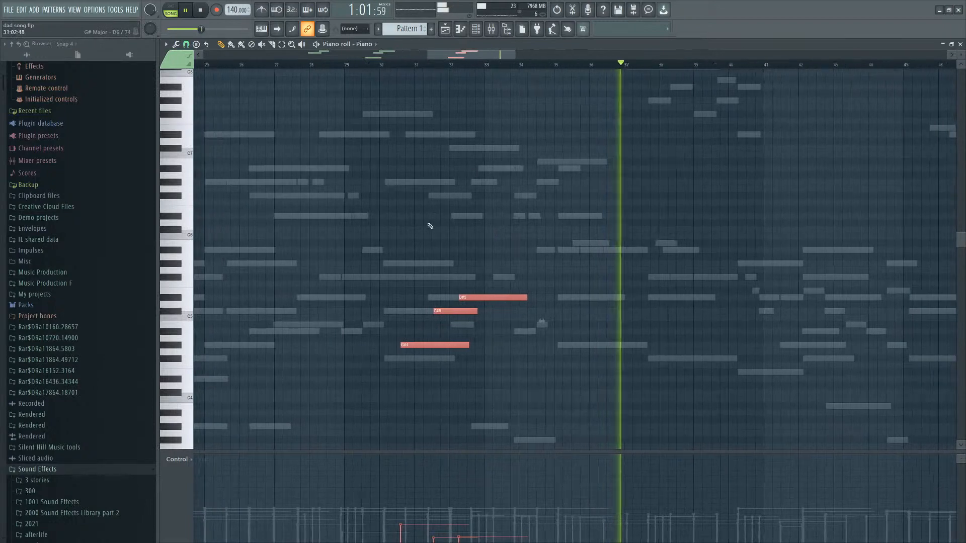
pyautogui.scroll(3, 443, 168)
pyautogui.scroll(-1, 510, 265)
pyautogui.scroll(-1, 510, 264)
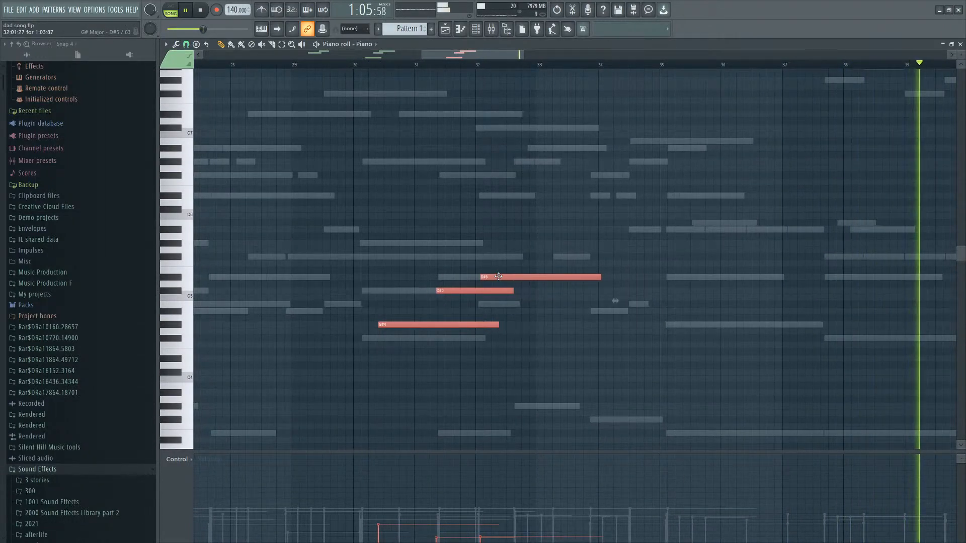
pyautogui.scroll(-5, 496, 276)
pyautogui.scroll(-1, 317, 302)
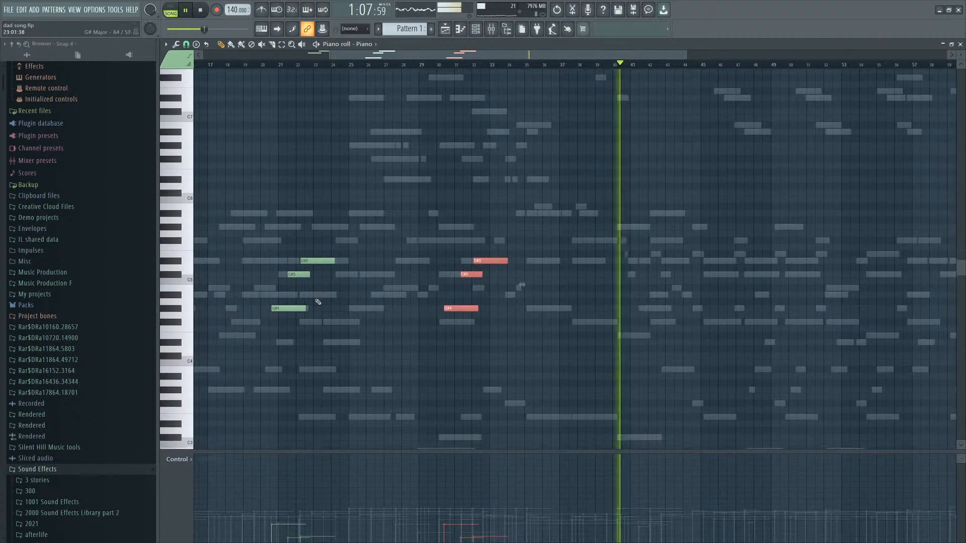
pyautogui.scroll(-4, 347, 322)
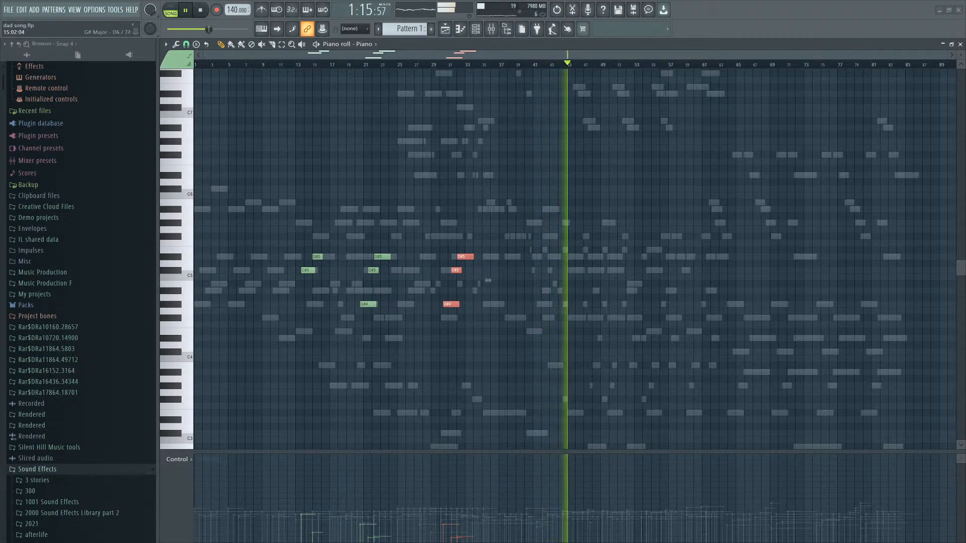
pyautogui.press('space')
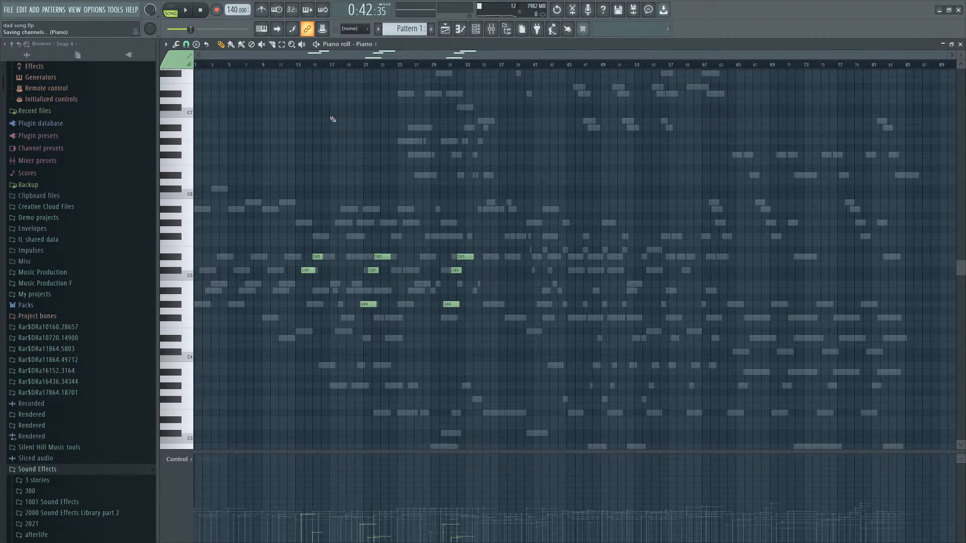
pyautogui.scroll(-1, 471, 263)
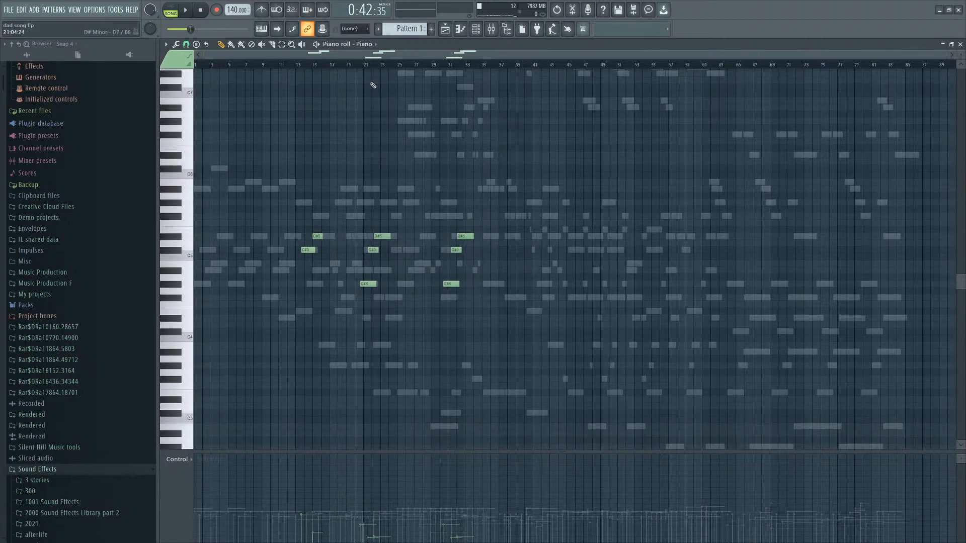
pyautogui.scroll(-2, 372, 45)
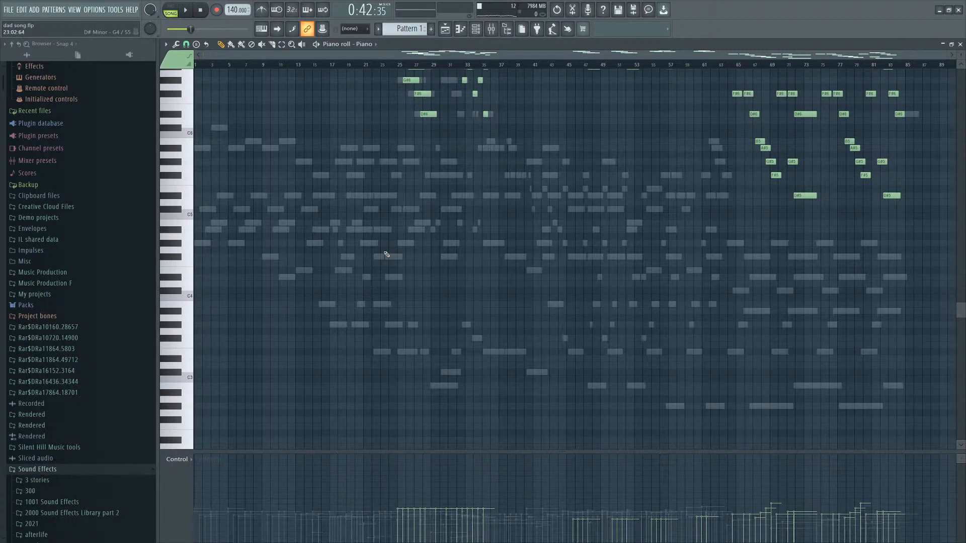
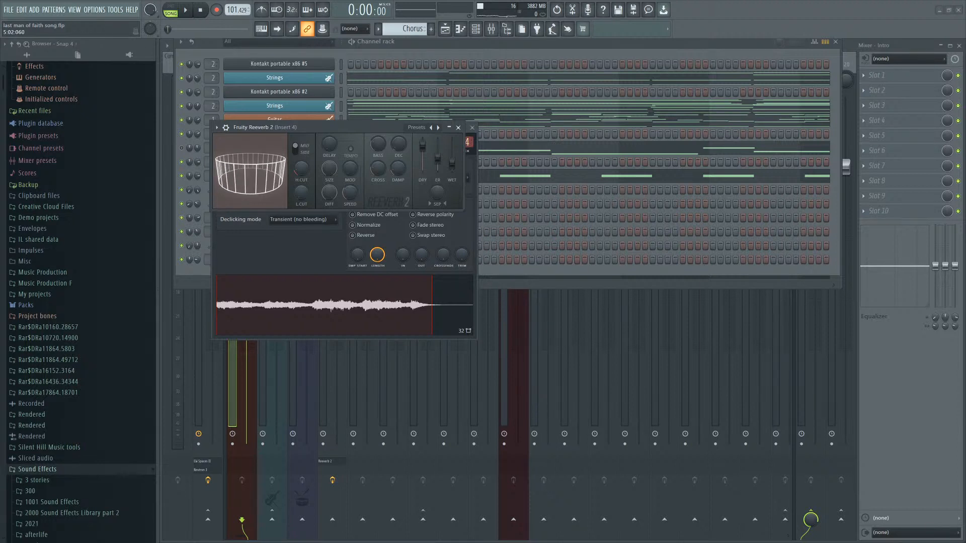
# Widen the Channel rack and open the Guitar channel's piano roll to look over its notes before closing it.
pyautogui.moveTo(840, 289); pyautogui.dragTo(948, 296)
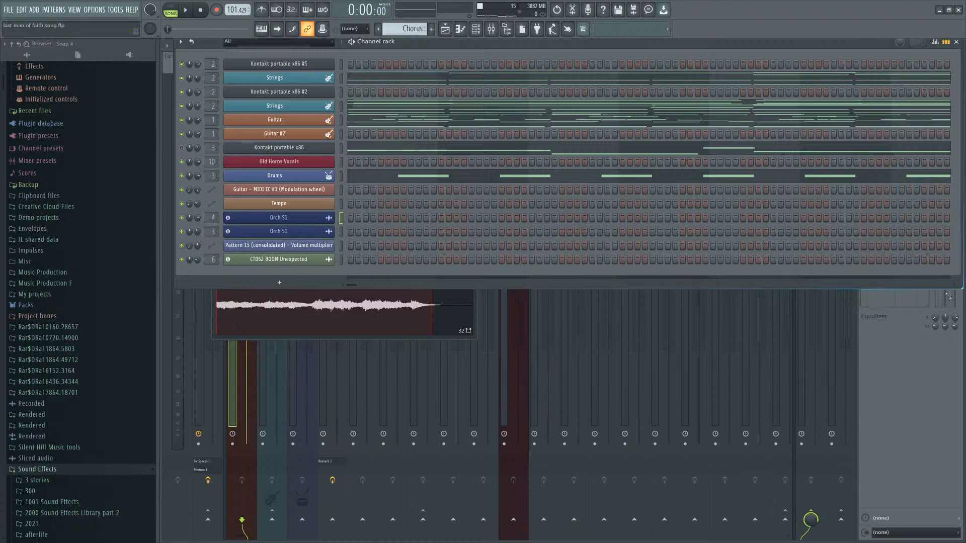
pyautogui.click(703, 123)
pyautogui.scroll(6, 429, 227)
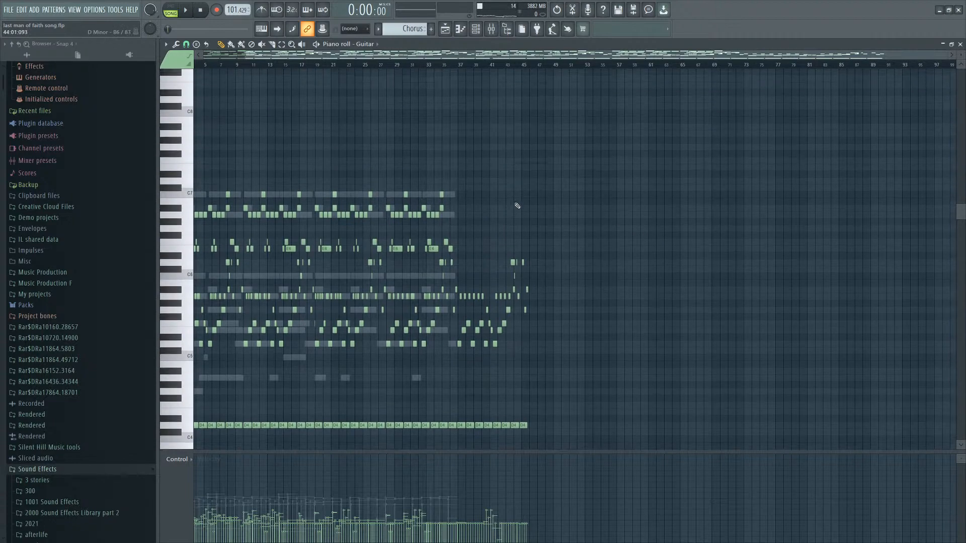
pyautogui.scroll(5, 491, 183)
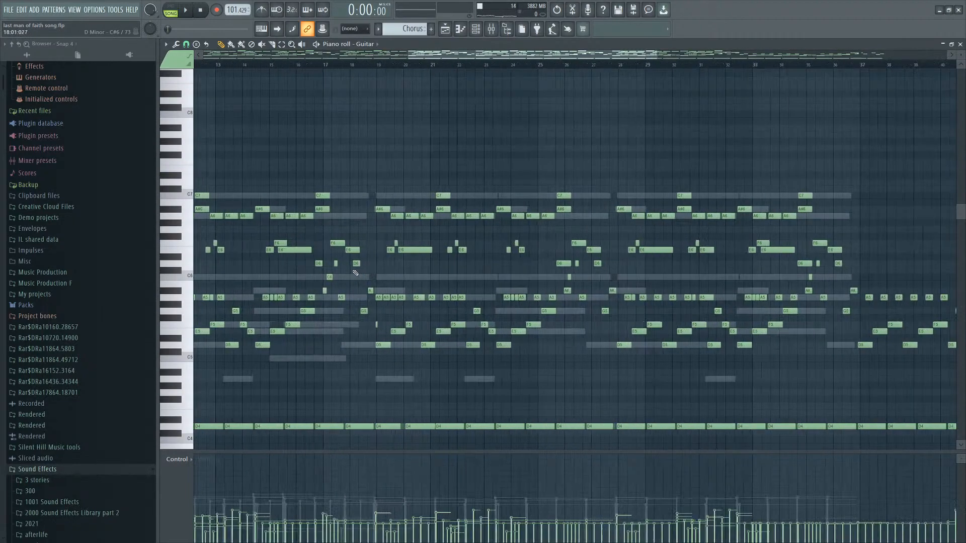
pyautogui.scroll(-2, 492, 183)
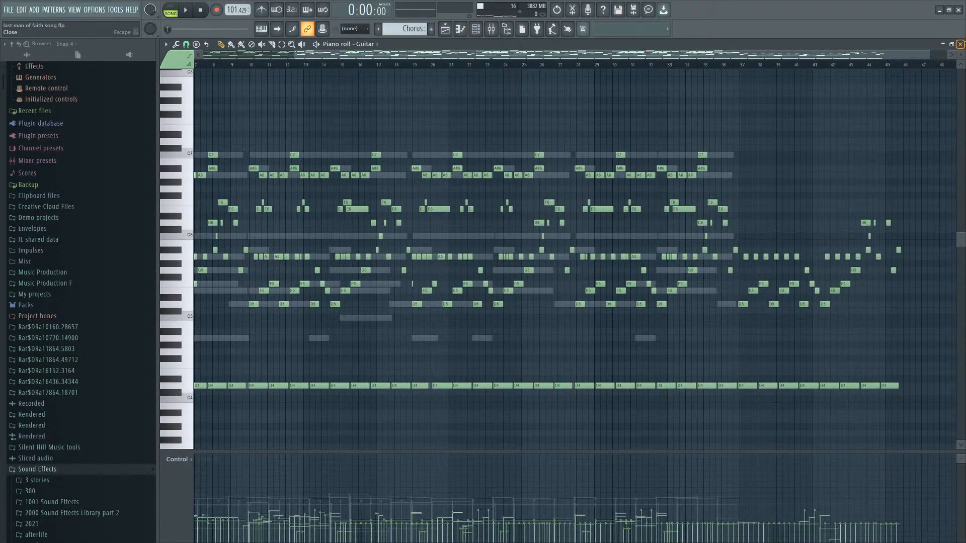
pyautogui.click(960, 43)
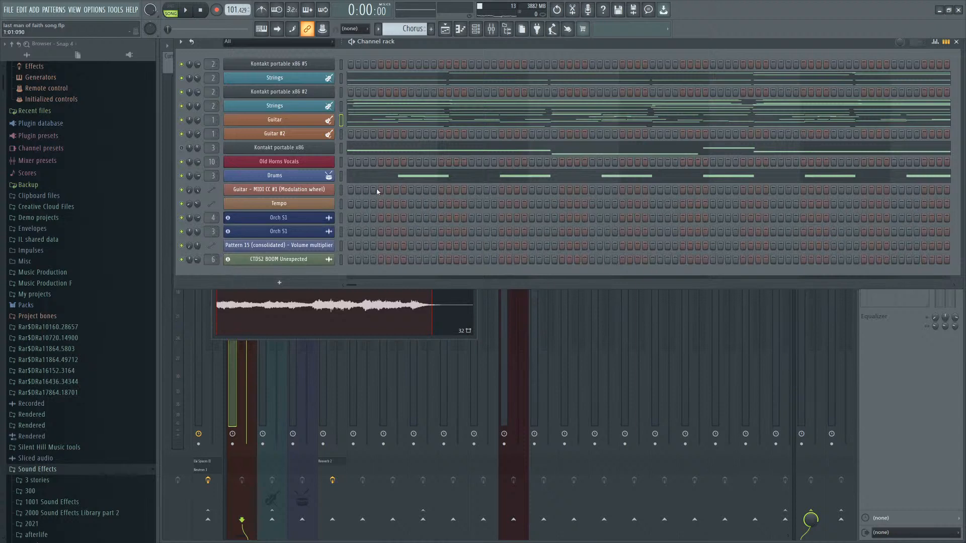
# Open the Drums channel's piano roll to inspect its notes, then return to the playlist.
pyautogui.click(500, 174)
pyautogui.scroll(3, 410, 200)
pyautogui.scroll(-4, 398, 193)
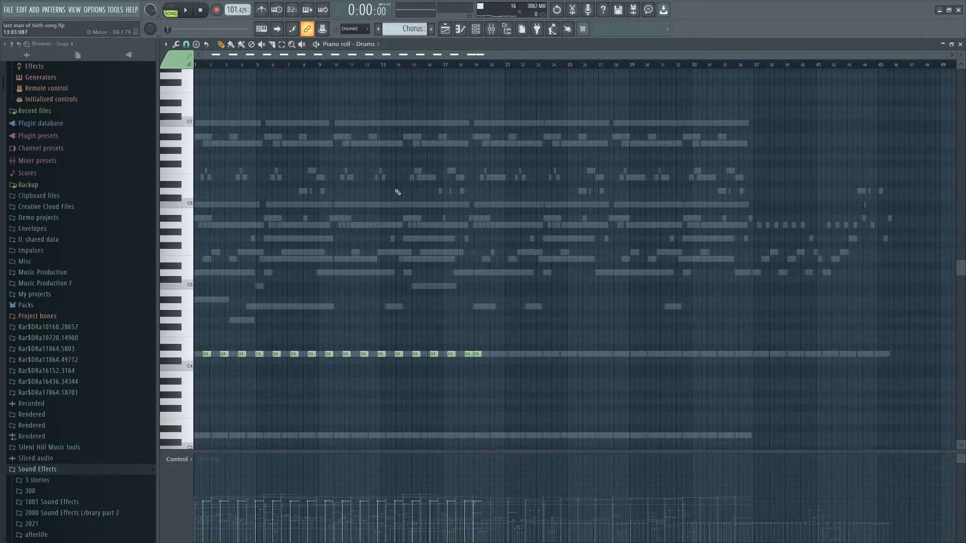
pyautogui.scroll(-4, 375, 183)
pyautogui.click(445, 29)
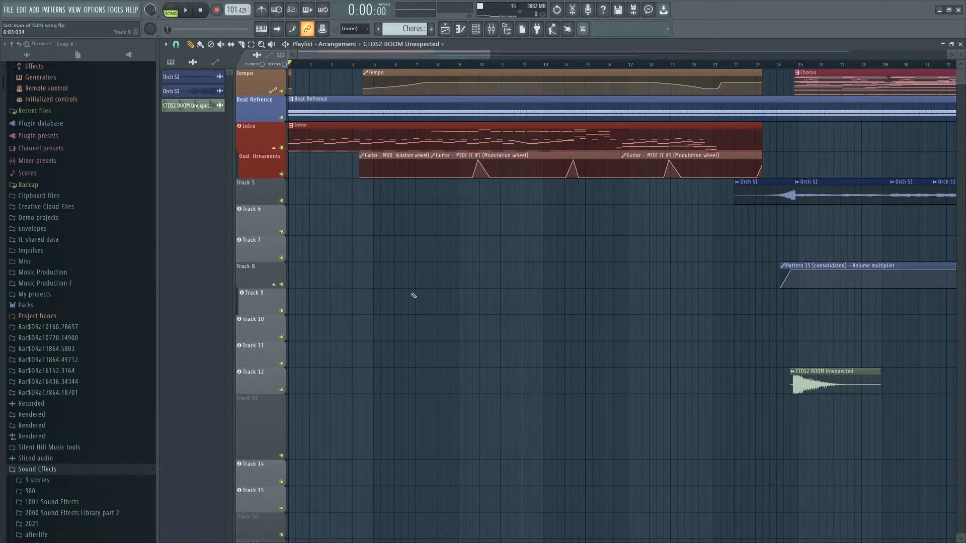
# Zoom across the playlist arrangement to review the clips and start playback from the beginning.
pyautogui.scroll(-4, 413, 295)
pyautogui.scroll(3, 360, 280)
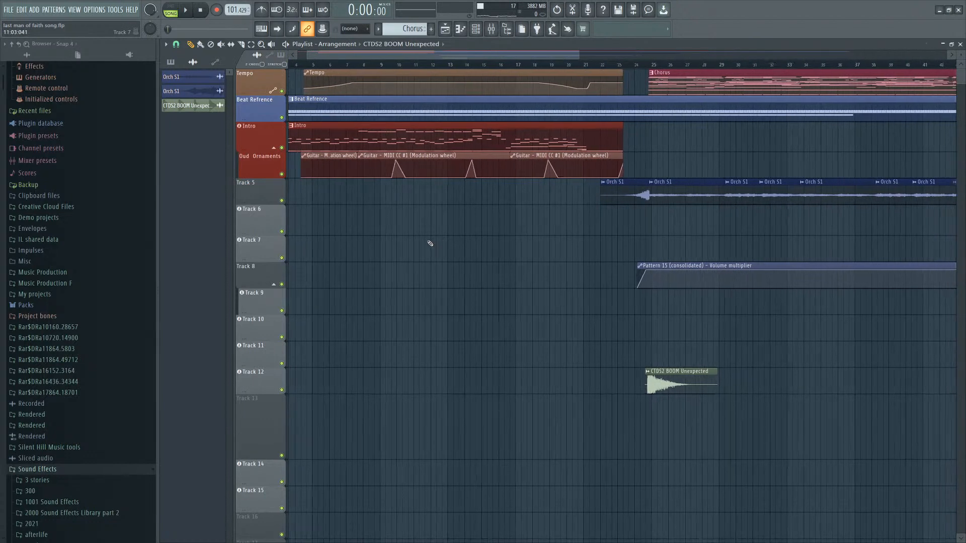
pyautogui.scroll(-4, 430, 243)
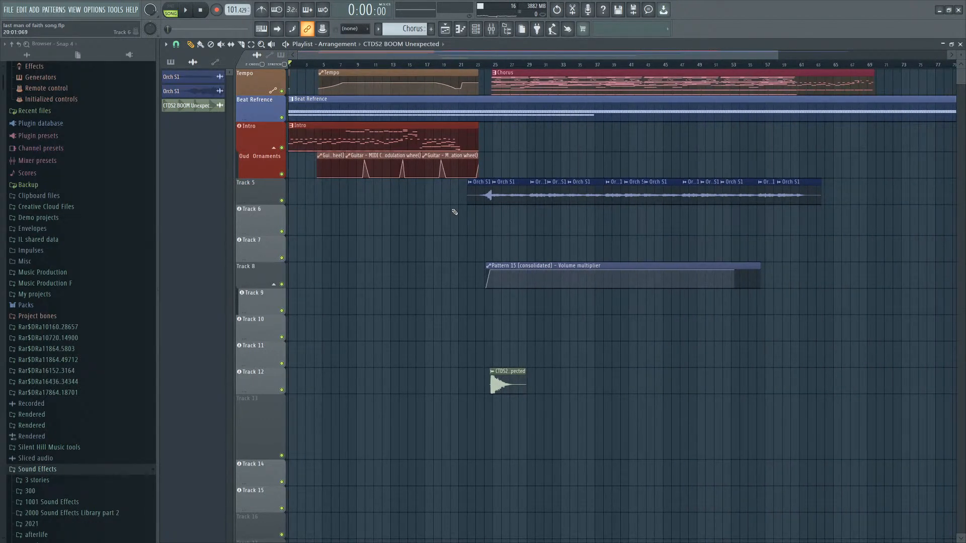
pyautogui.scroll(1, 257, 189)
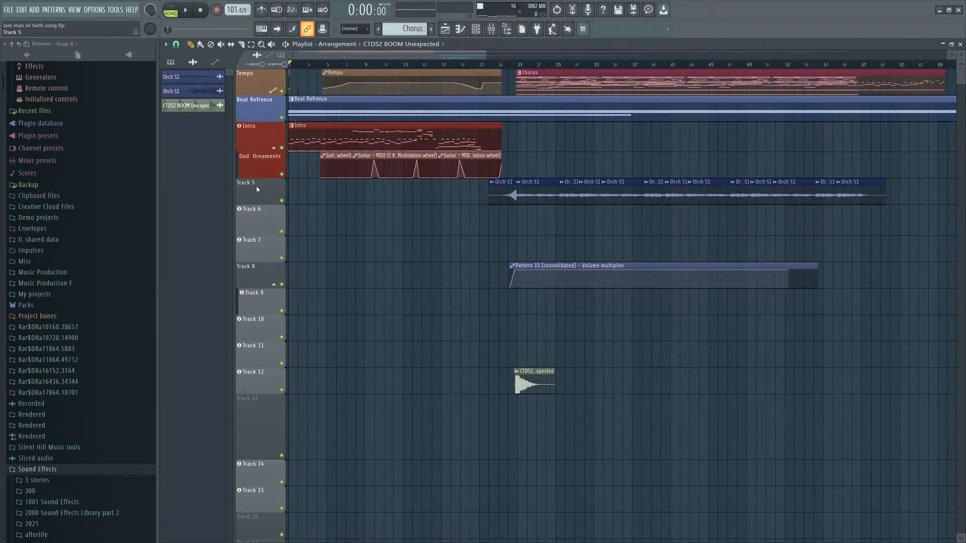
pyautogui.scroll(8, 266, 191)
pyautogui.scroll(-6, 380, 130)
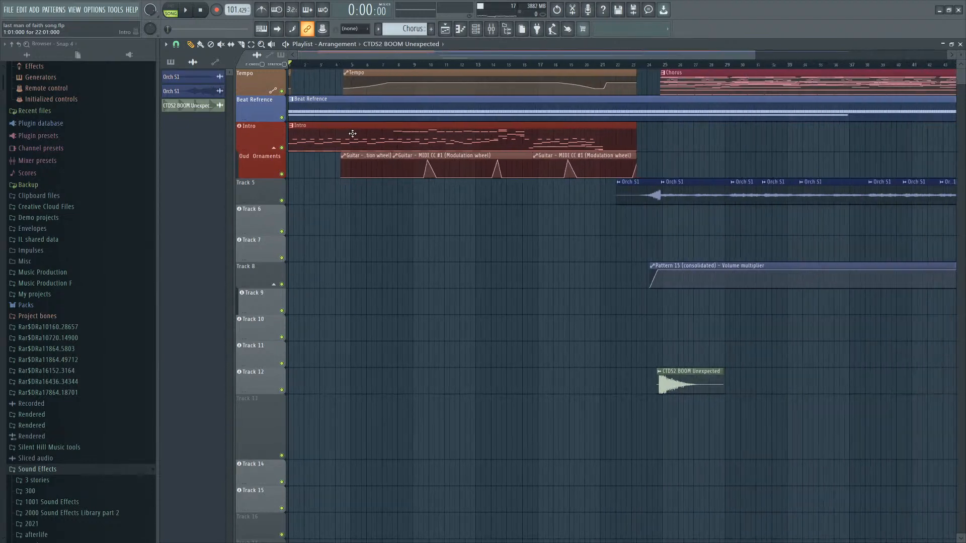
pyautogui.scroll(-3, 353, 133)
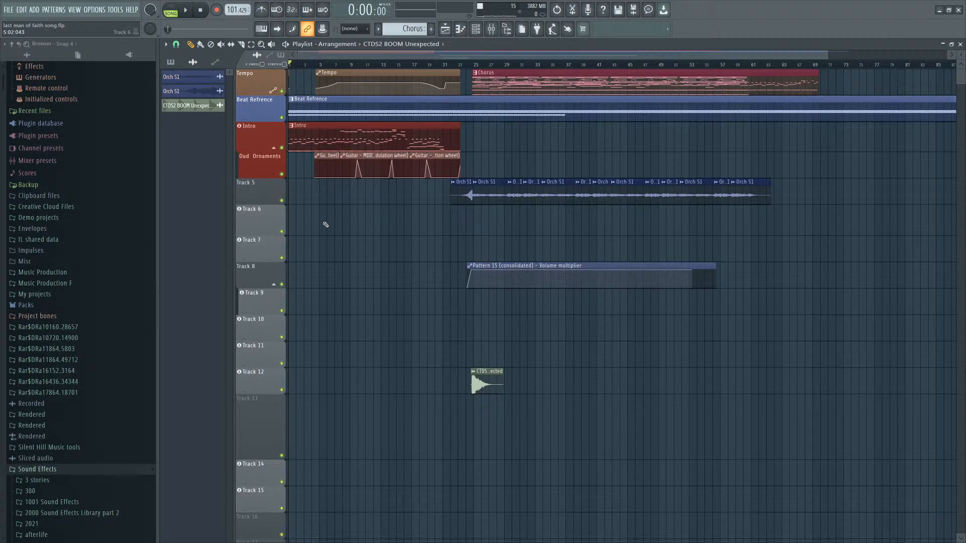
pyautogui.scroll(5, 325, 224)
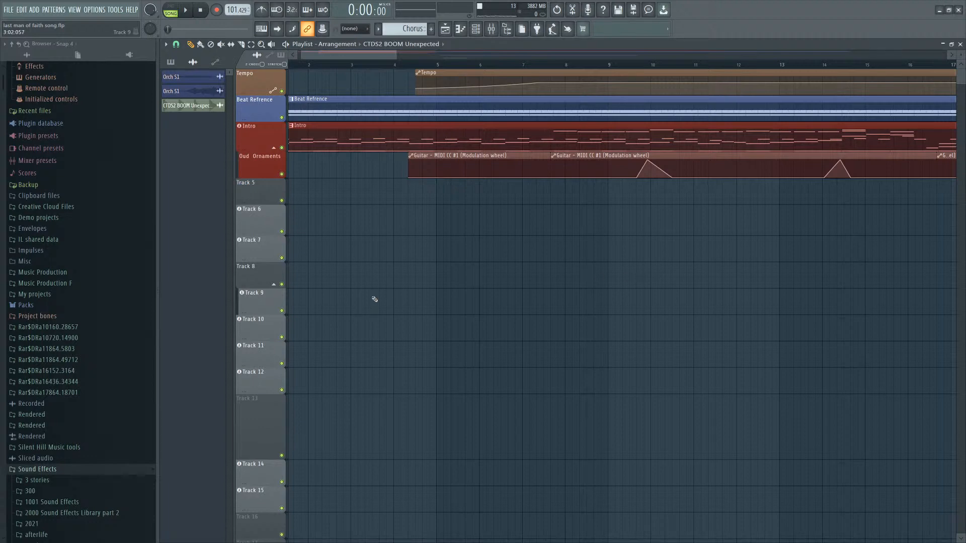
pyautogui.scroll(-5, 402, 300)
pyautogui.press('space')
# Open the Chorus pattern's piano roll and follow the Strings notes during playback.
pyautogui.scroll(-3, 322, 257)
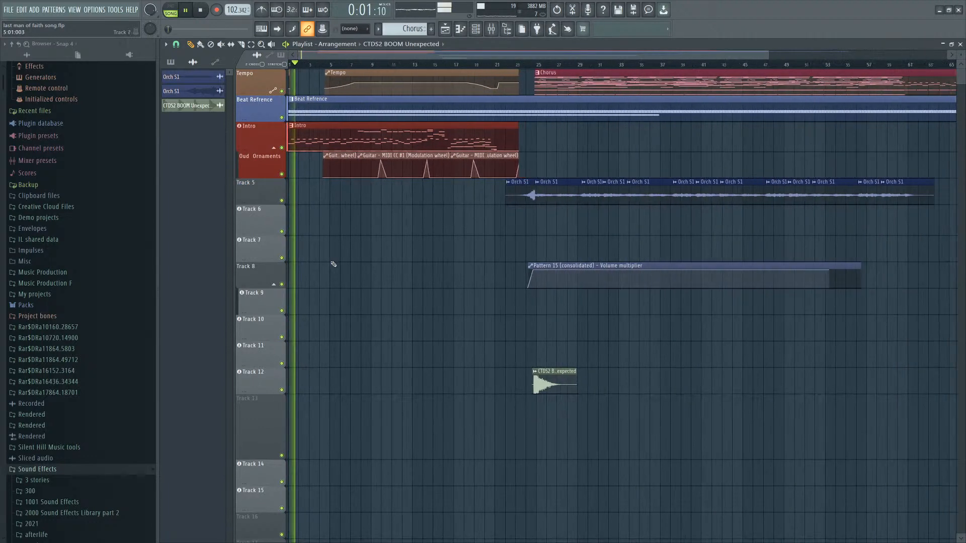
pyautogui.scroll(-1, 334, 264)
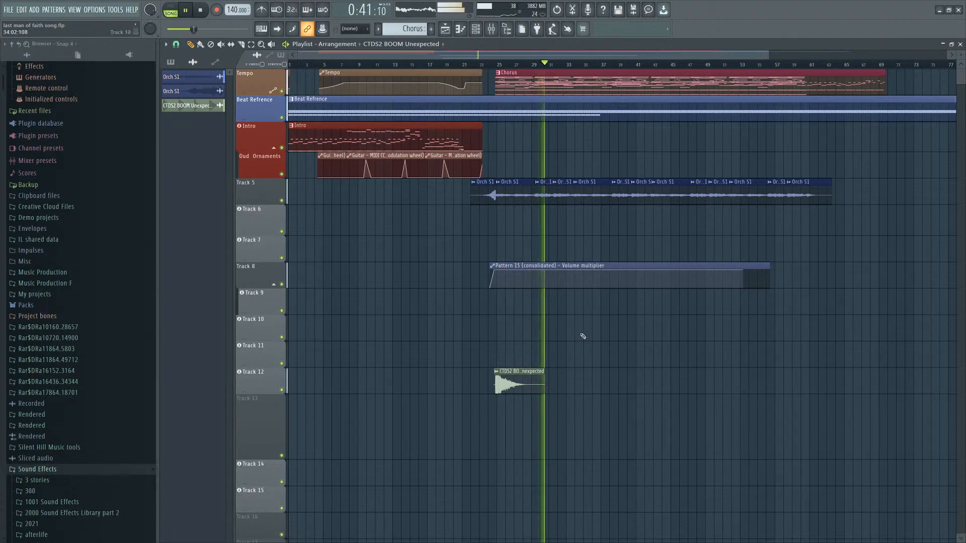
pyautogui.scroll(8, 445, 204)
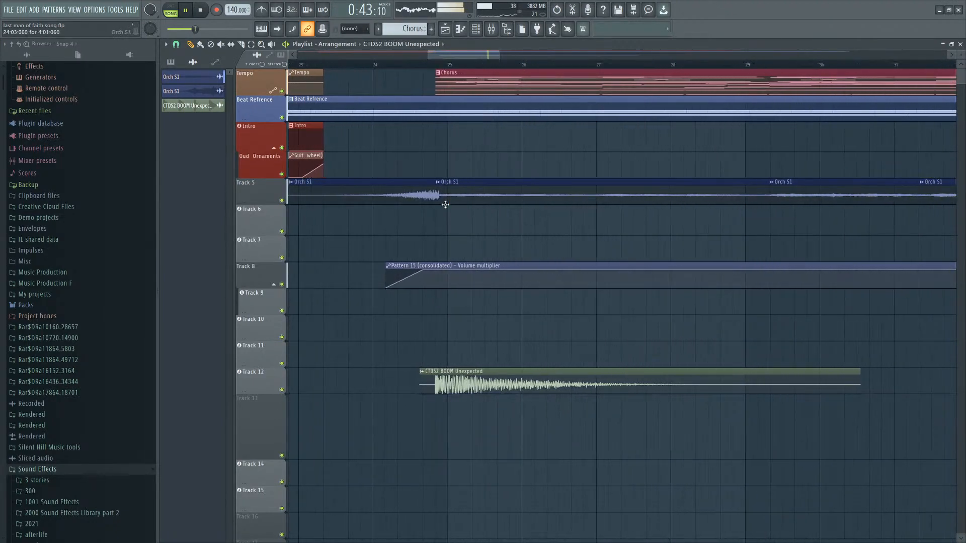
pyautogui.scroll(-4, 446, 204)
pyautogui.doubleClick(454, 75)
pyautogui.click(455, 109)
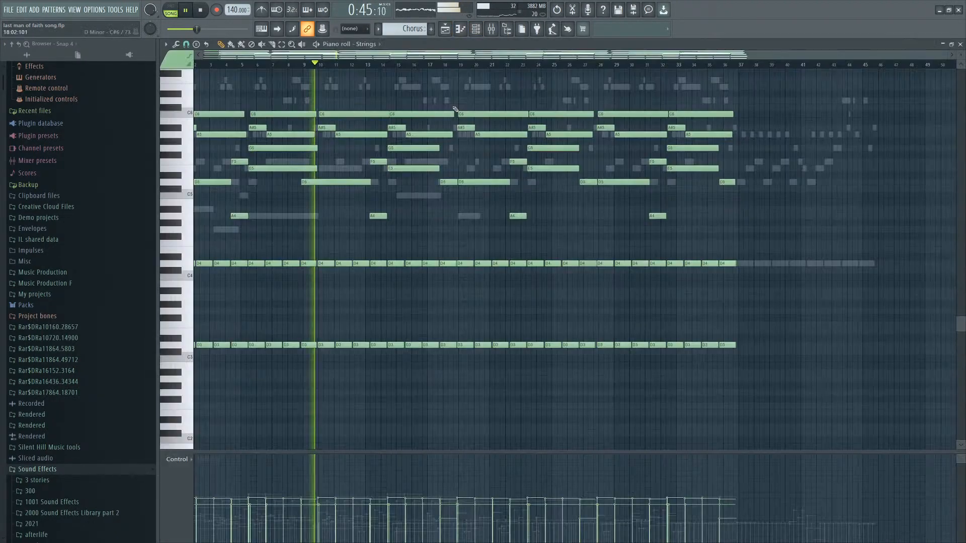
pyautogui.scroll(4, 455, 209)
pyautogui.scroll(4, 388, 254)
pyautogui.scroll(-2, 379, 244)
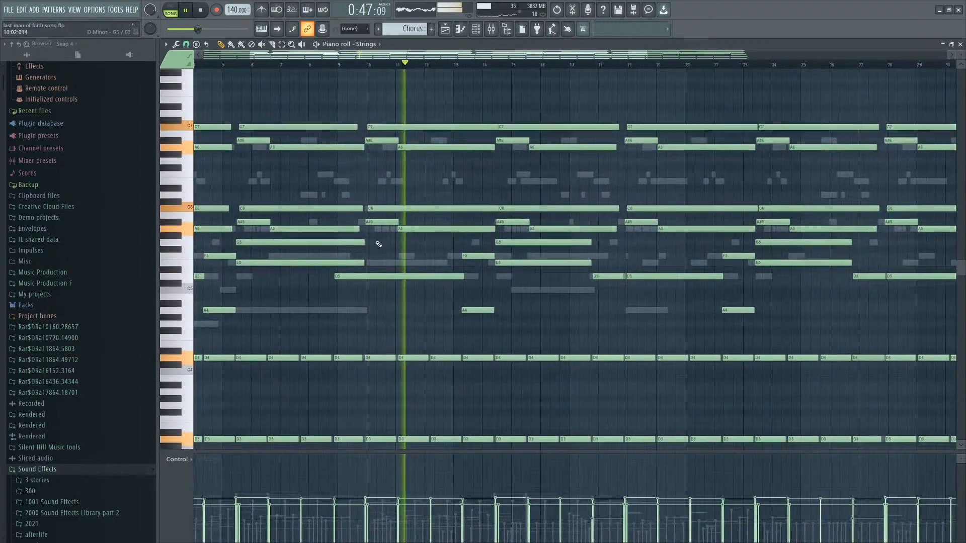
pyautogui.scroll(1, 390, 244)
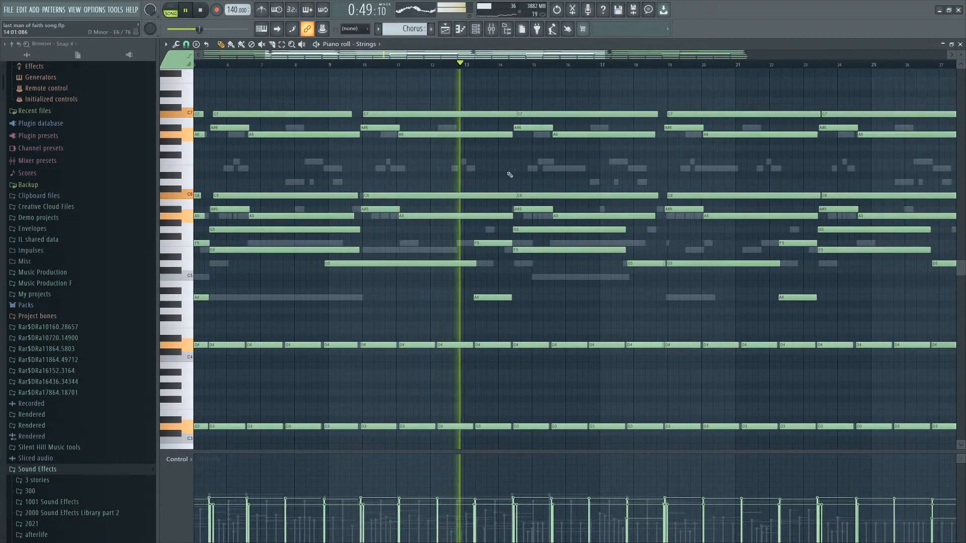
# Switch to the Guitar channel's piano roll and follow its notes during playback, then stop playback.
pyautogui.rightClick(552, 170)
pyautogui.rightClick(552, 170)
pyautogui.scroll(-3, 547, 213)
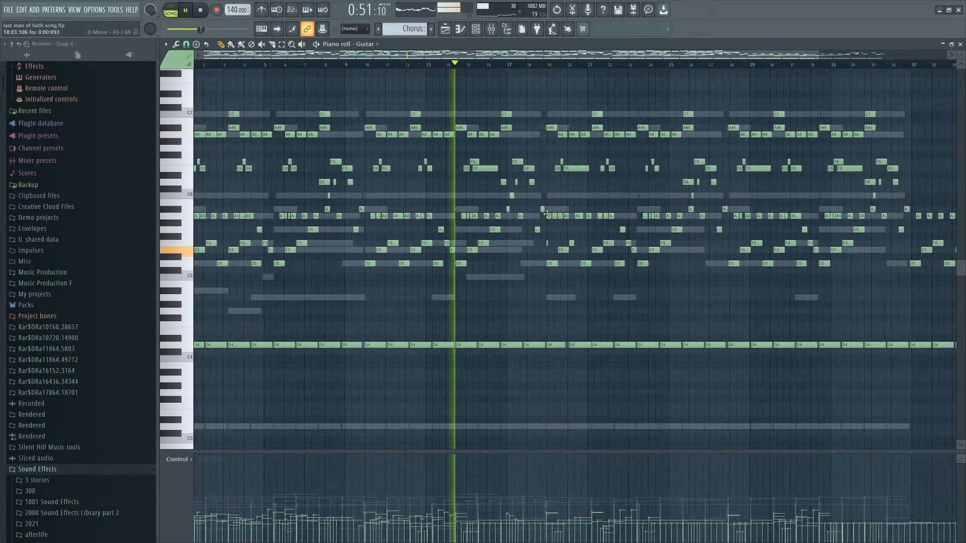
pyautogui.scroll(-2, 498, 273)
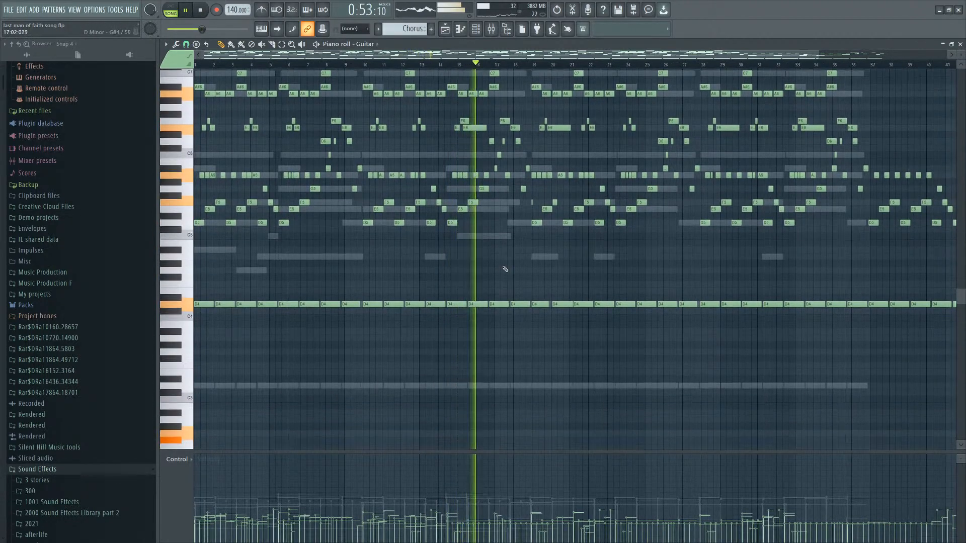
pyautogui.scroll(2, 530, 282)
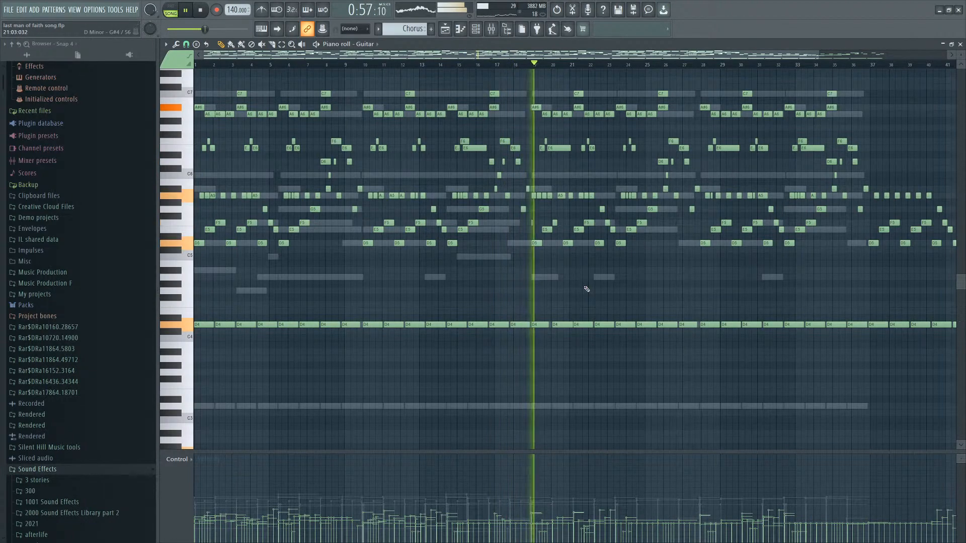
pyautogui.scroll(2, 586, 289)
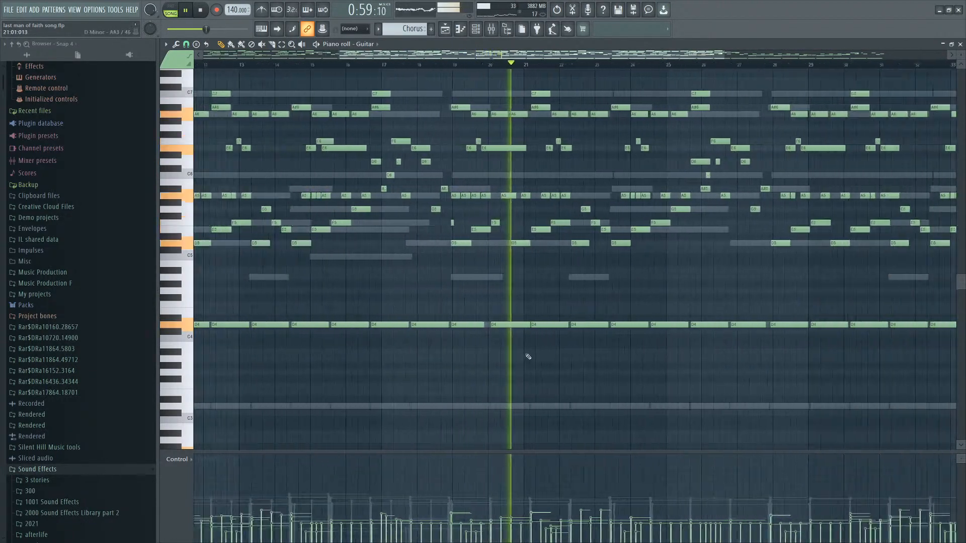
pyautogui.scroll(-3, 554, 354)
pyautogui.scroll(-1, 563, 351)
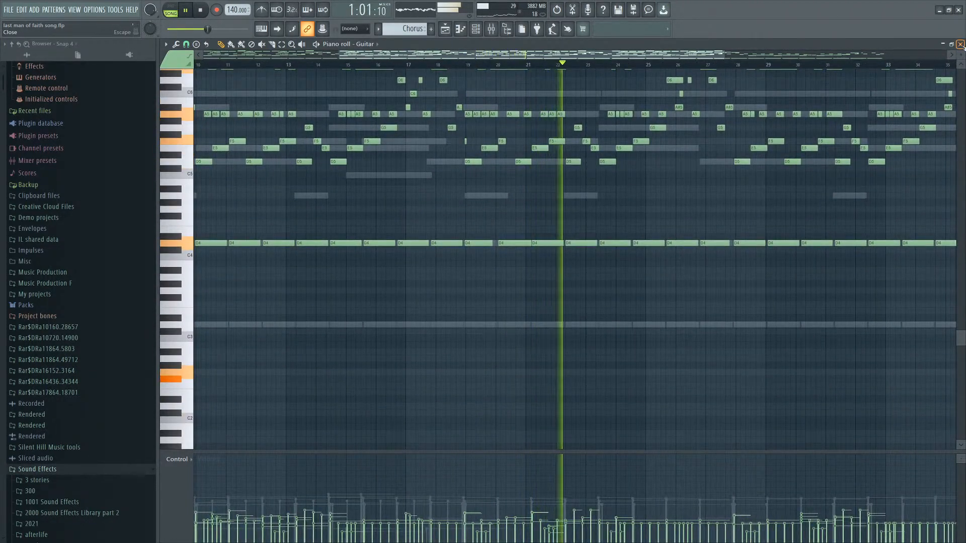
pyautogui.scroll(-3, 785, 131)
pyautogui.scroll(5, 729, 166)
pyautogui.scroll(2, 646, 211)
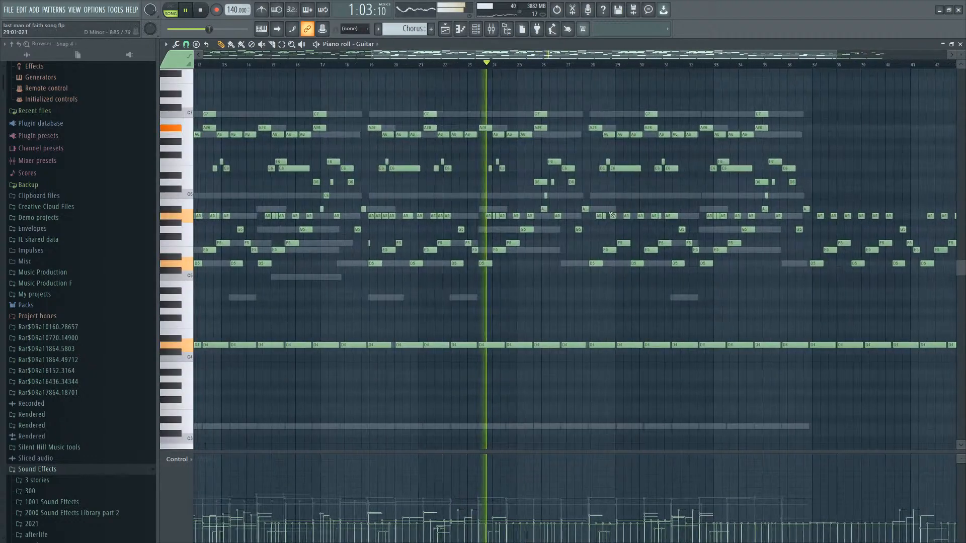
pyautogui.scroll(2, 580, 285)
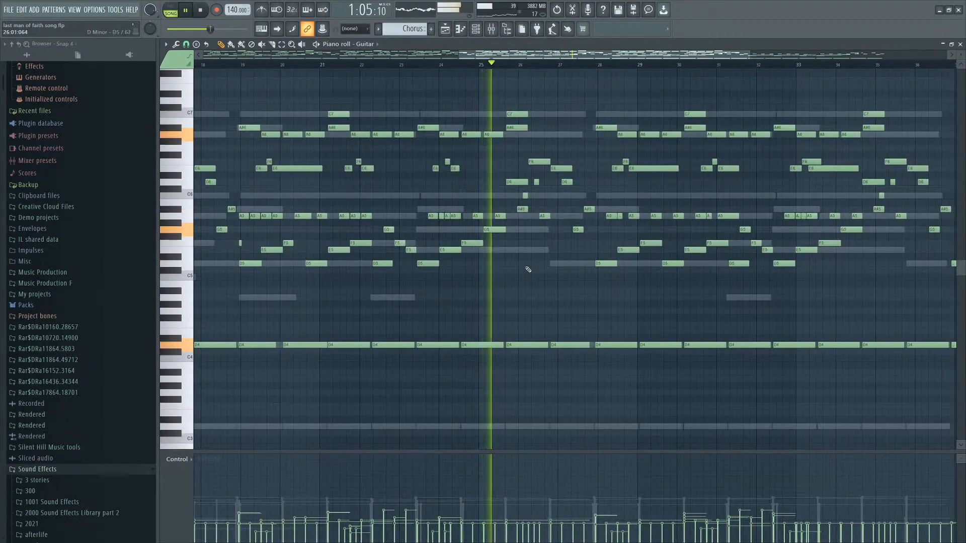
pyautogui.scroll(2, 634, 281)
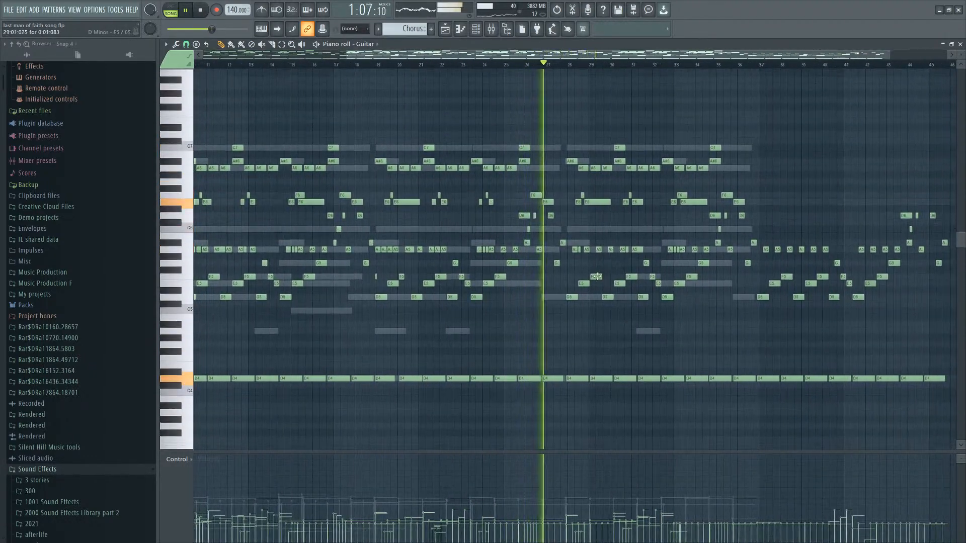
pyautogui.scroll(-3, 739, 274)
pyautogui.scroll(1, 727, 269)
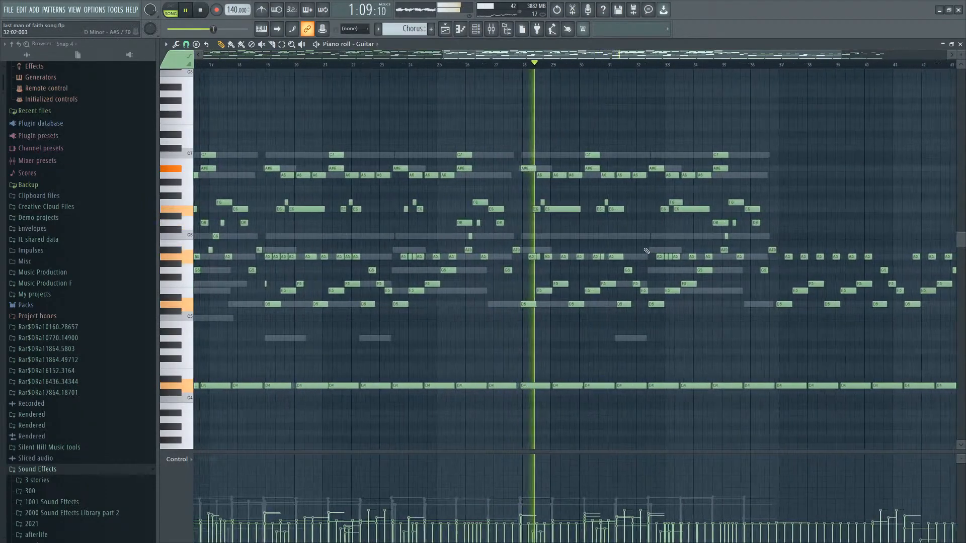
pyautogui.scroll(1, 582, 250)
pyautogui.scroll(-2, 568, 253)
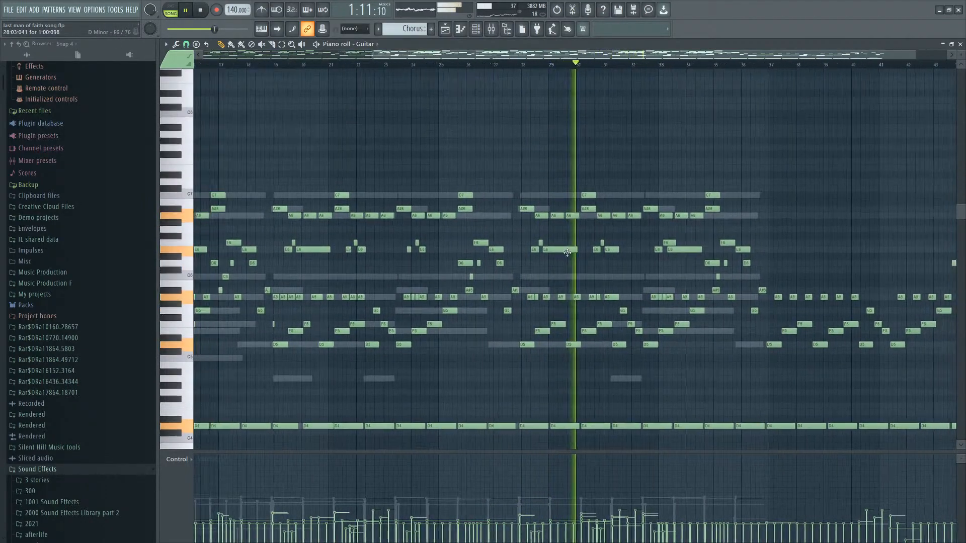
pyautogui.scroll(-2, 568, 253)
pyautogui.scroll(-2, 636, 254)
pyautogui.scroll(1, 785, 251)
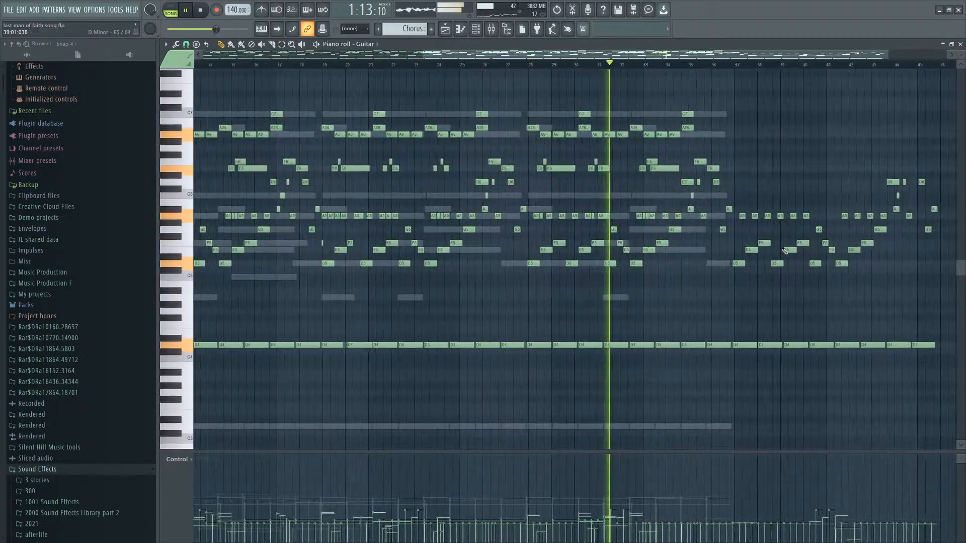
pyautogui.scroll(2, 790, 253)
pyautogui.scroll(3, 800, 257)
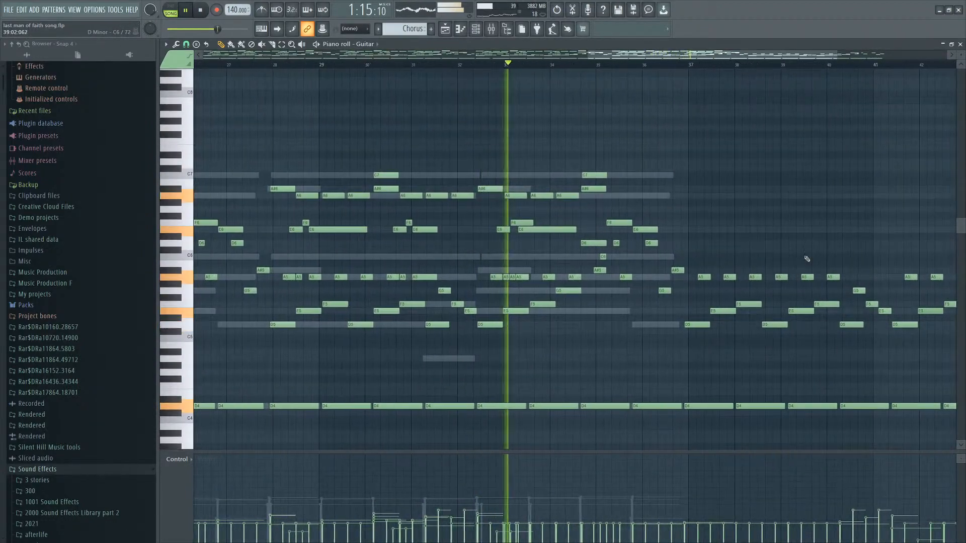
pyautogui.scroll(-1, 803, 256)
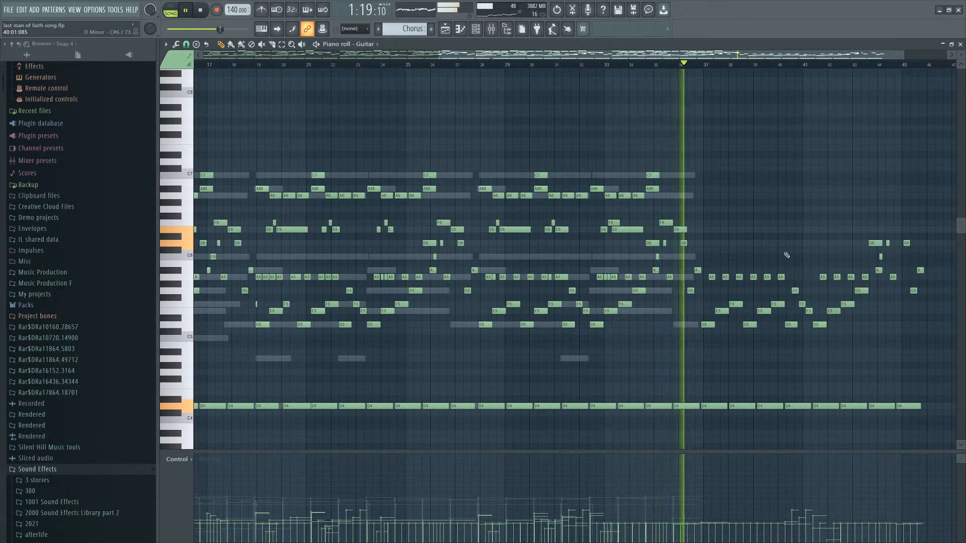
pyautogui.scroll(-2, 850, 255)
pyautogui.scroll(3, 825, 251)
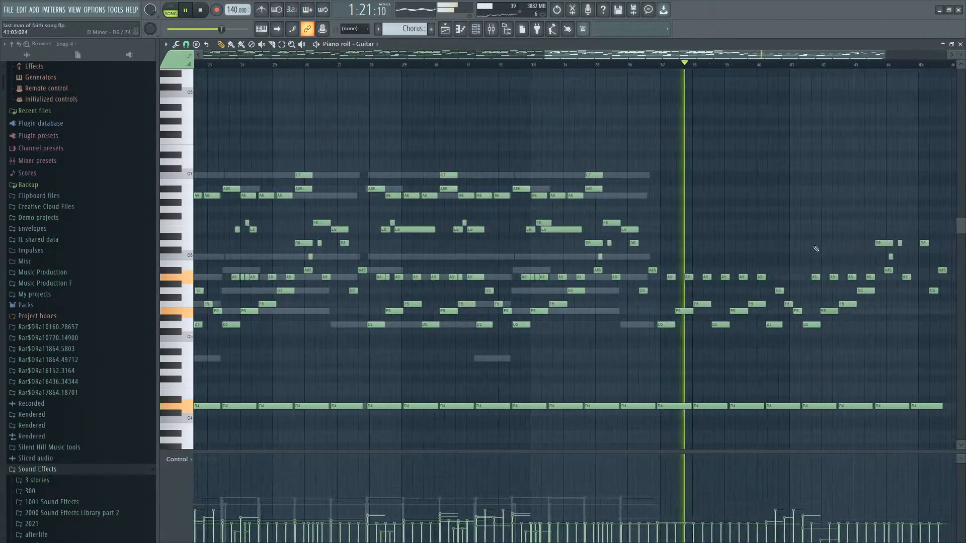
pyautogui.scroll(-1, 855, 254)
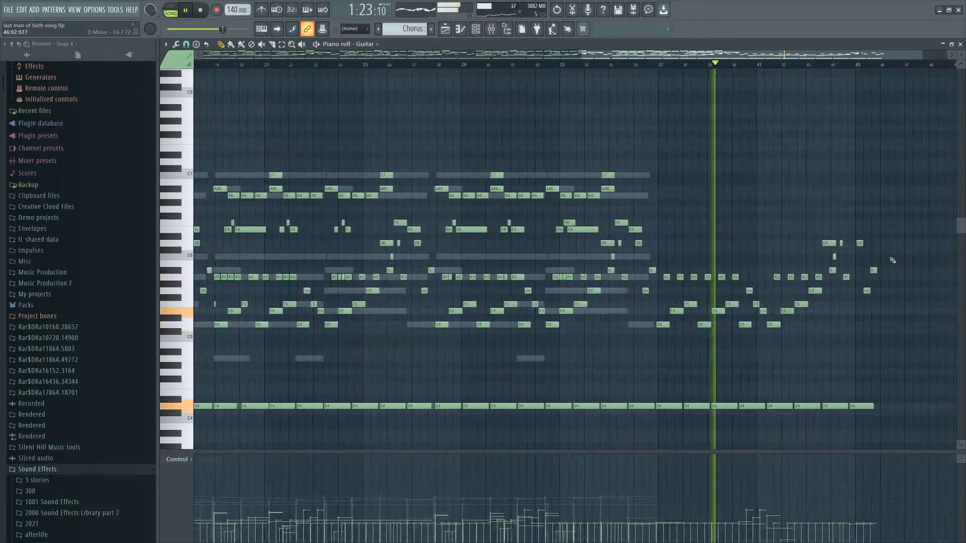
pyautogui.scroll(3, 871, 259)
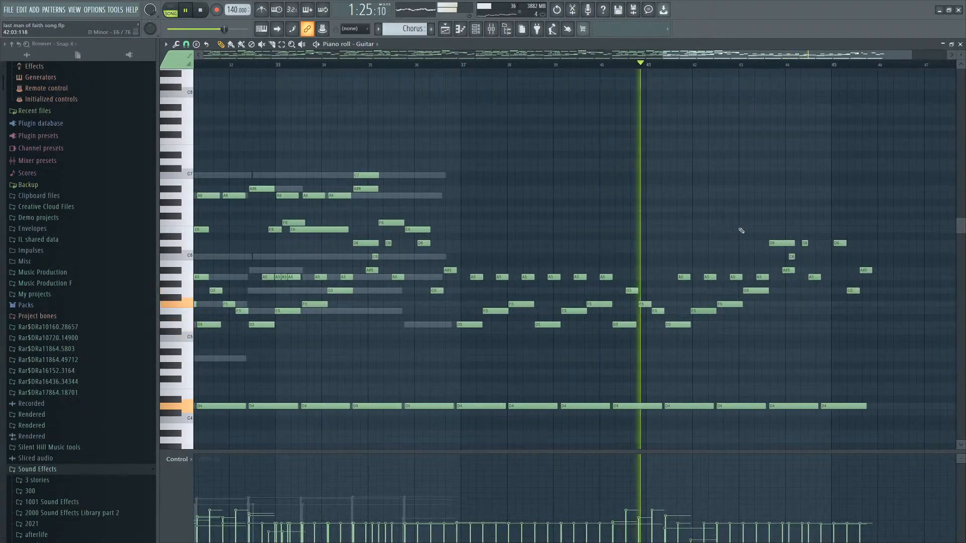
pyautogui.scroll(-2, 805, 237)
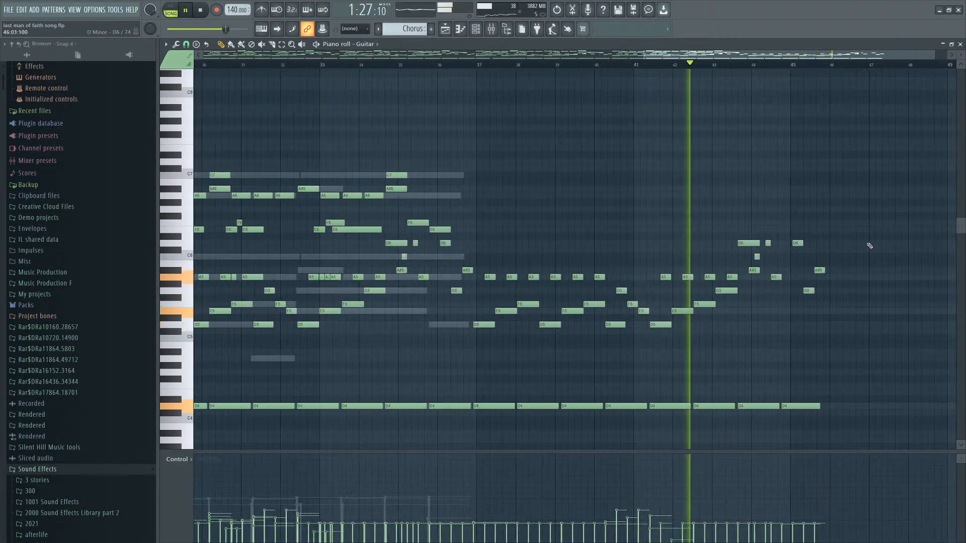
pyautogui.scroll(-1, 869, 246)
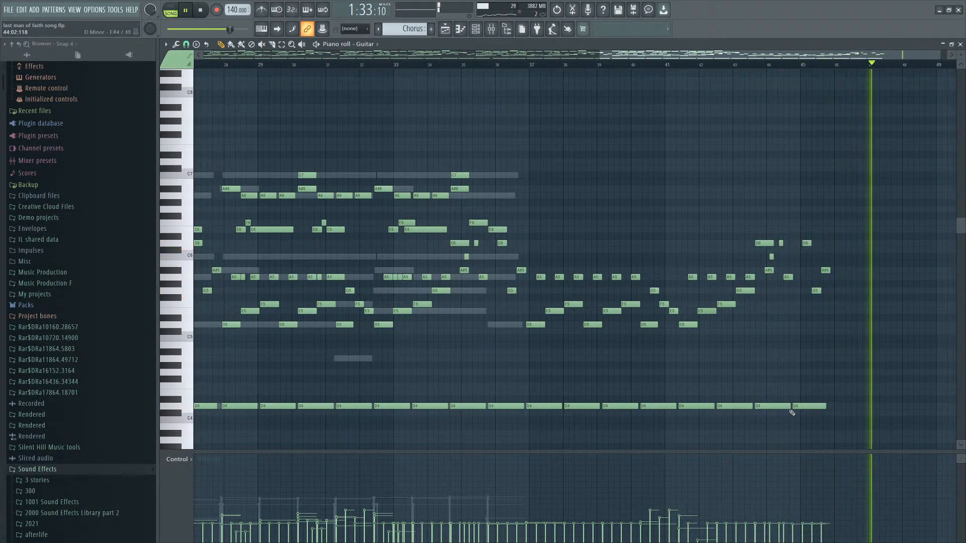
pyautogui.press('space')
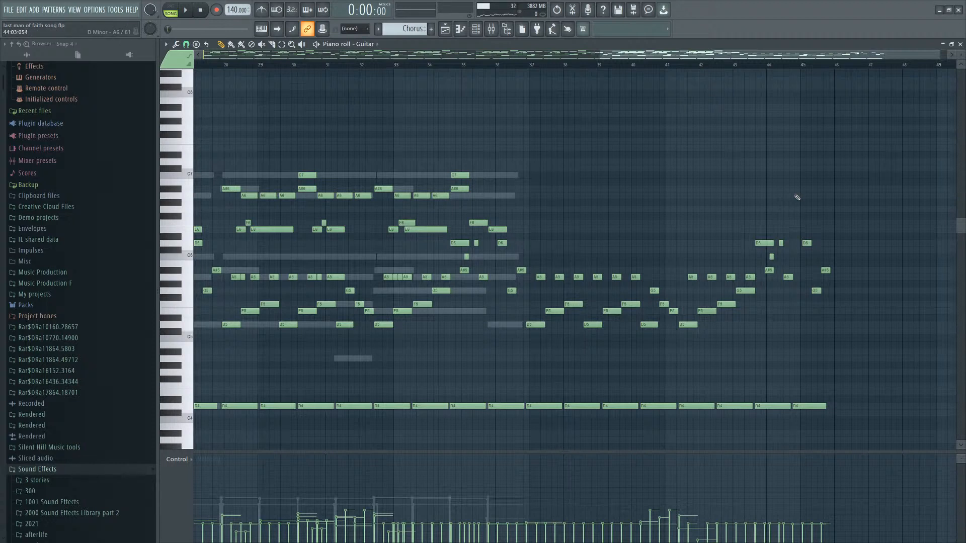
# Select the Guitar notes from bar 37 to the end of the pattern.
pyautogui.scroll(3, 614, 218)
pyautogui.keyDown('ctrl'); pyautogui.scroll(-4, 611, 213); pyautogui.keyUp('ctrl')
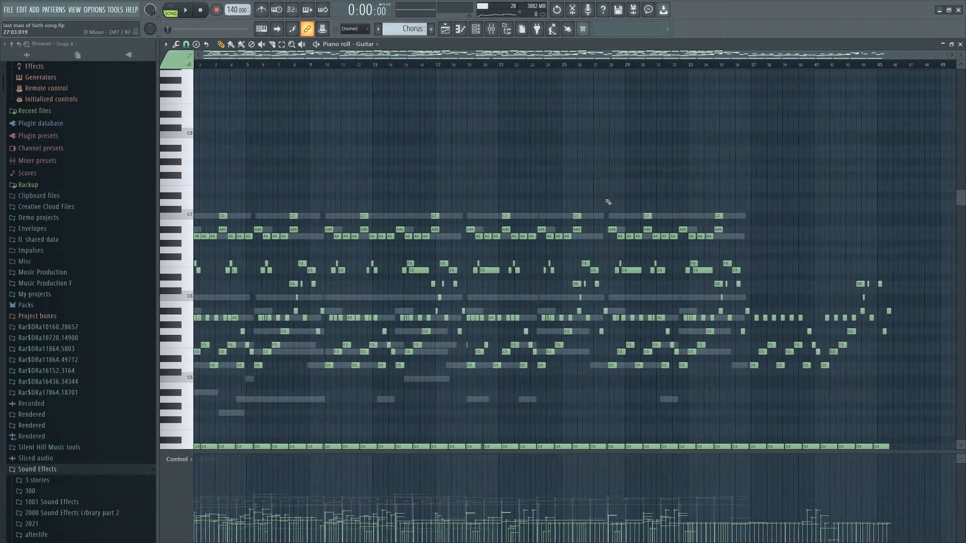
pyautogui.scroll(-6, 608, 201)
pyautogui.keyDown('ctrl'); pyautogui.scroll(2, 497, 247); pyautogui.keyUp('ctrl')
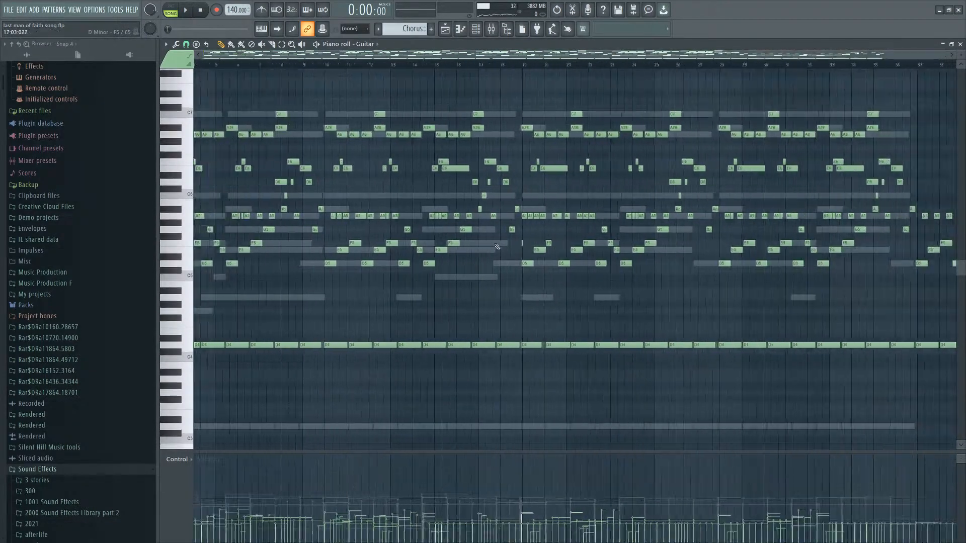
pyautogui.keyDown('ctrl'); pyautogui.scroll(-2, 497, 246); pyautogui.keyUp('ctrl')
pyautogui.scroll(3, 798, 205)
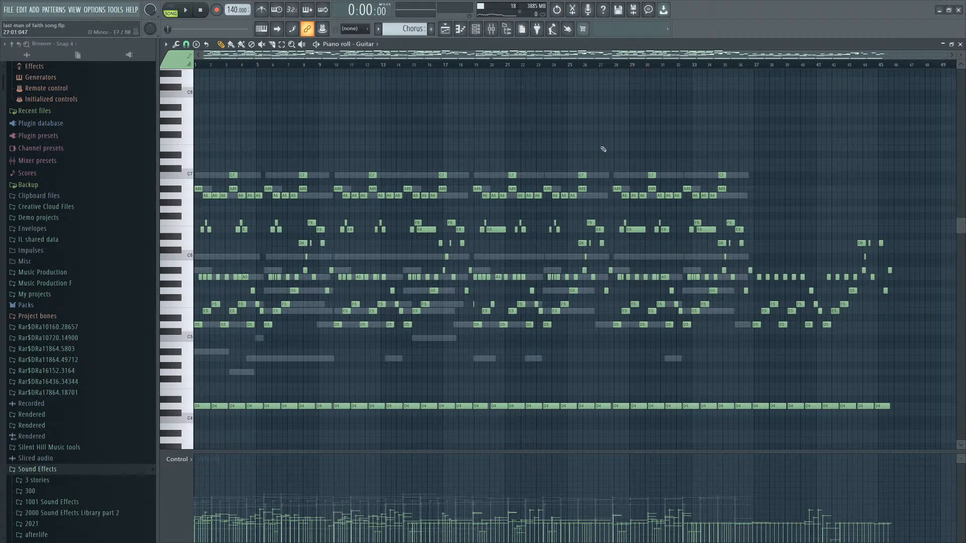
pyautogui.scroll(-3, 790, 181)
pyautogui.keyDown('ctrl'); pyautogui.scroll(3, 873, 161); pyautogui.keyUp('ctrl')
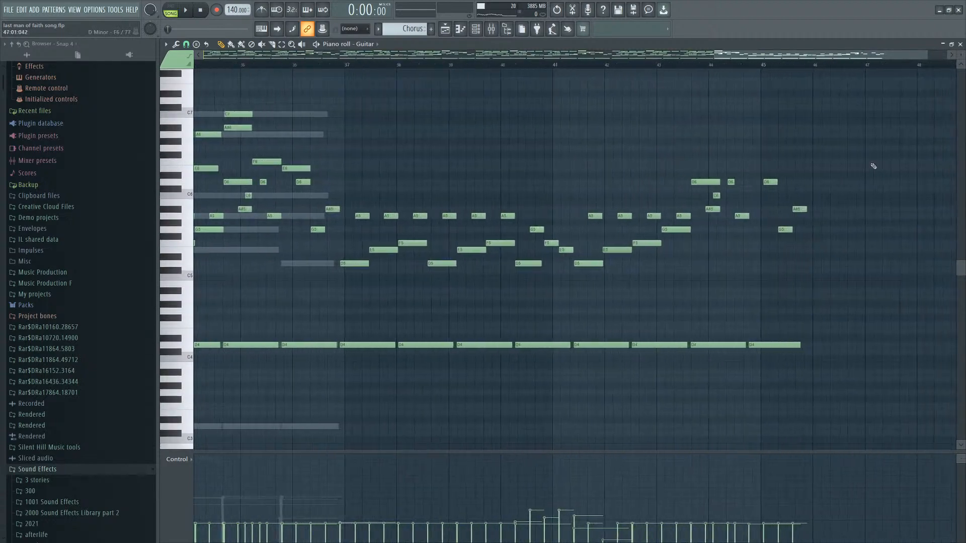
pyautogui.moveTo(888, 145); pyautogui.dragTo(588, 352)
pyautogui.keyDown('ctrl'); pyautogui.scroll(4, 839, 272); pyautogui.keyUp('ctrl')
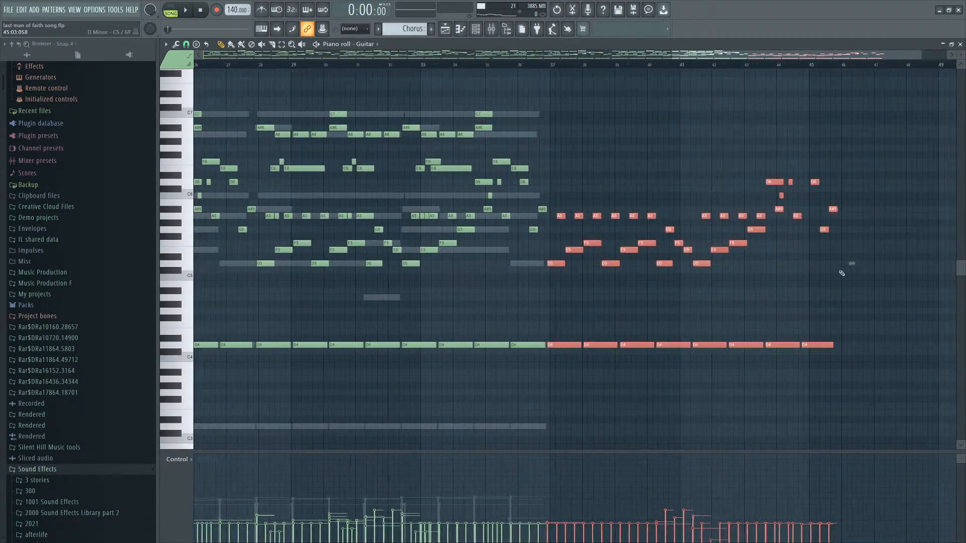
pyautogui.moveTo(903, 131); pyautogui.dragTo(449, 368)
pyautogui.keyDown('ctrl'); pyautogui.scroll(-4, 535, 366); pyautogui.keyUp('ctrl')
pyautogui.moveTo(930, 139); pyautogui.dragTo(686, 345)
pyautogui.scroll(3, 859, 301)
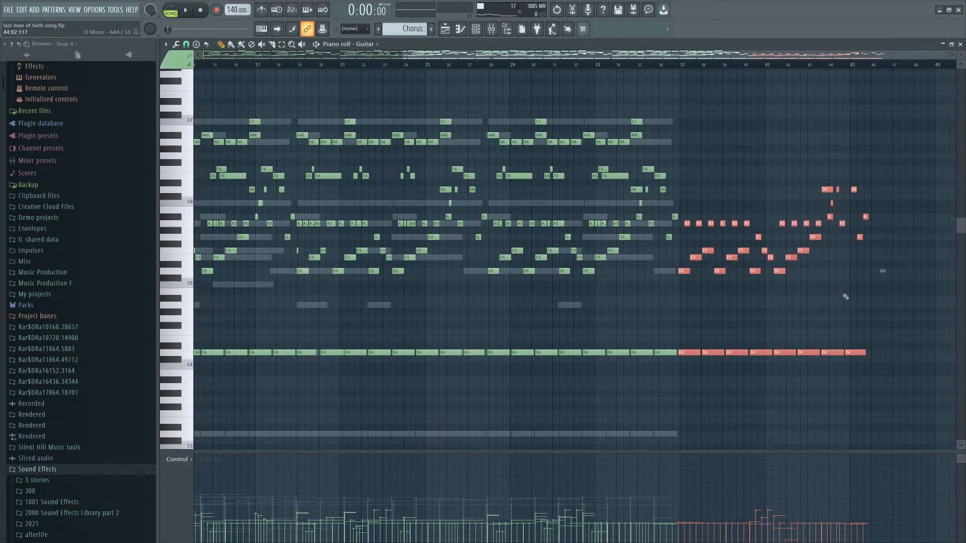
pyautogui.scroll(-3, 866, 322)
pyautogui.keyDown('ctrl'); pyautogui.scroll(4, 905, 270); pyautogui.keyUp('ctrl')
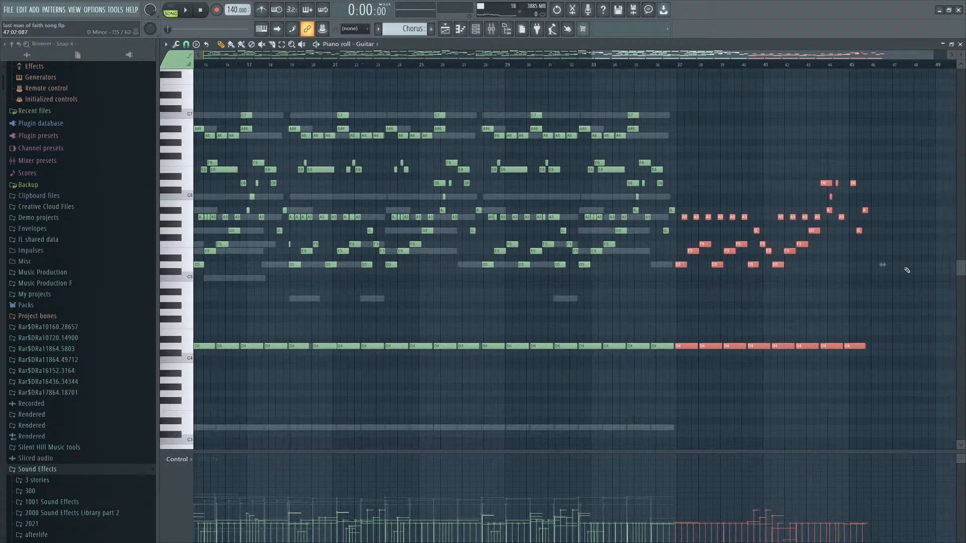
pyautogui.moveTo(881, 118); pyautogui.dragTo(349, 369)
pyautogui.scroll(3, 669, 258)
pyautogui.moveTo(905, 185); pyautogui.dragTo(347, 452)
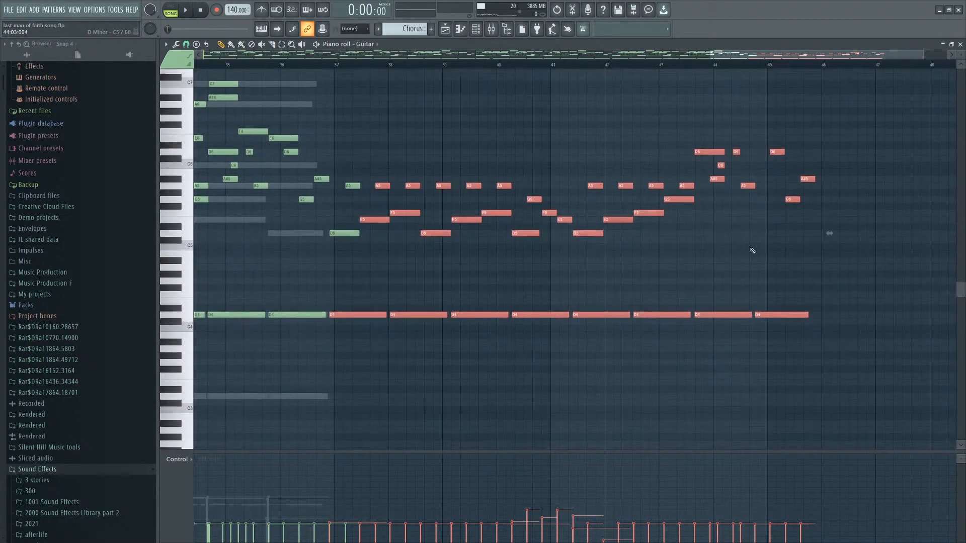
pyautogui.moveTo(859, 114); pyautogui.dragTo(349, 358)
pyautogui.scroll(3, 503, 327)
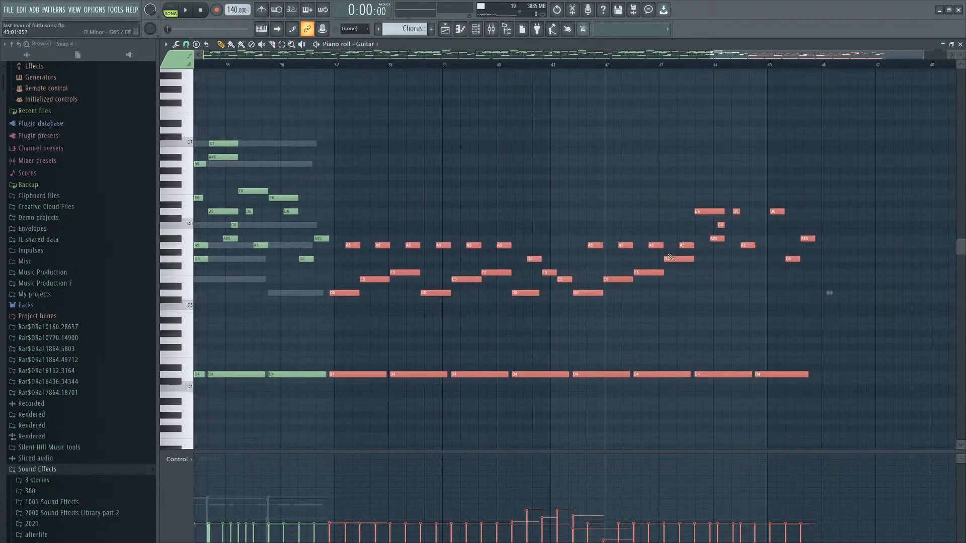
pyautogui.moveTo(817, 189); pyautogui.dragTo(352, 388)
# Open the Channel rack, then switch back to the playlist arrangement.
pyautogui.scroll(-5, 904, 319)
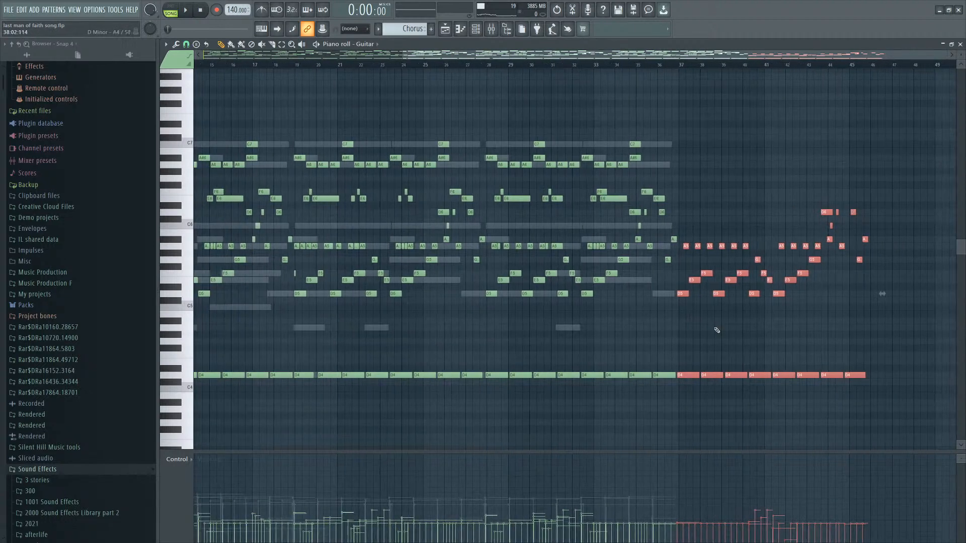
pyautogui.scroll(4, 904, 319)
pyautogui.scroll(-5, 820, 327)
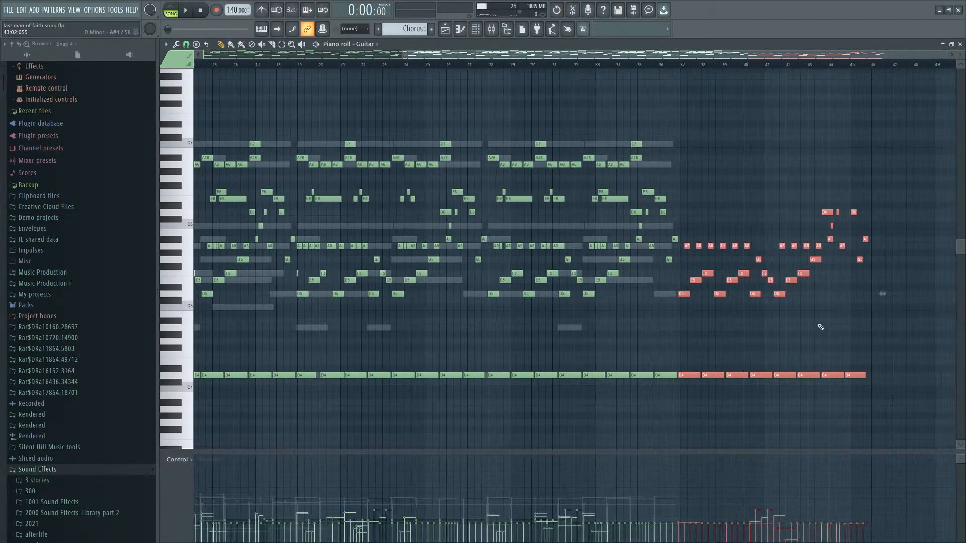
pyautogui.scroll(1, 740, 266)
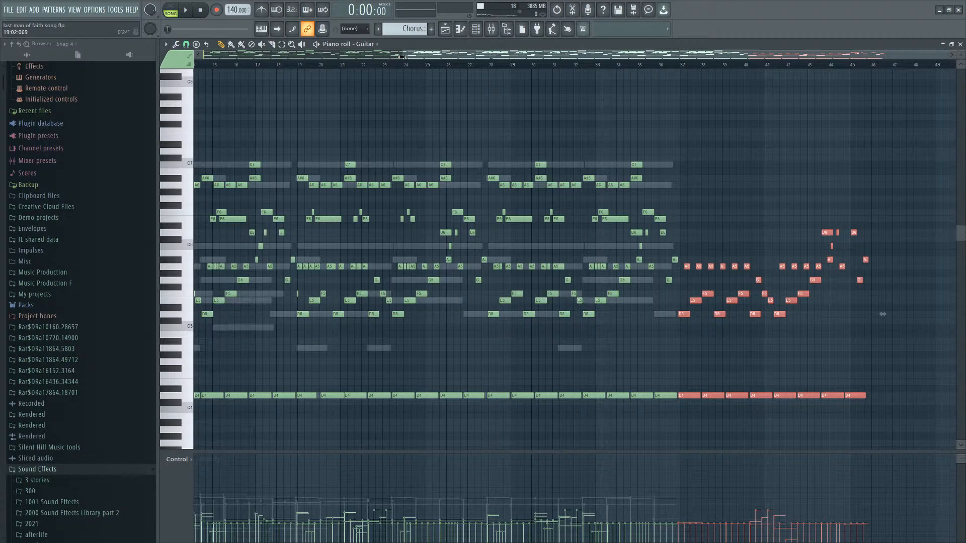
pyautogui.scroll(4, 659, 138)
pyautogui.click(477, 27)
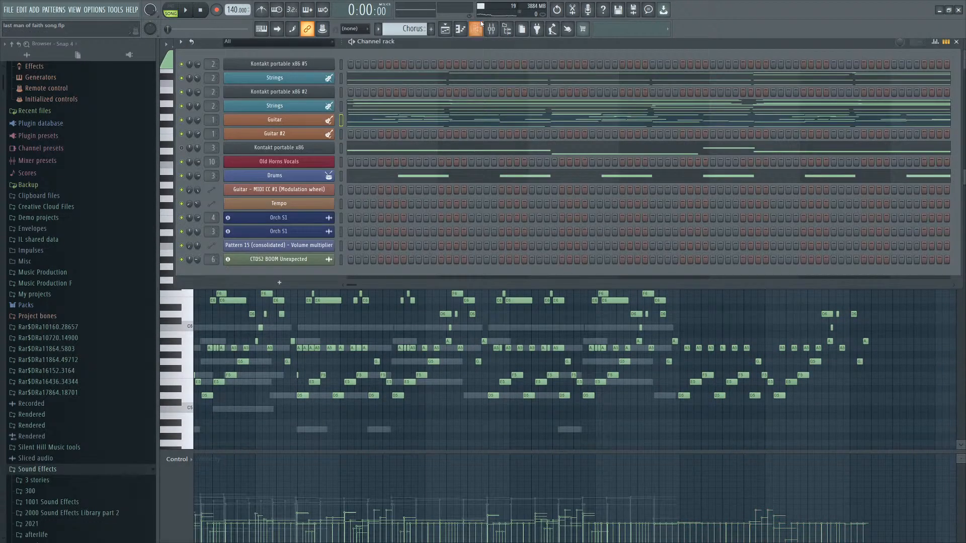
pyautogui.click(446, 31)
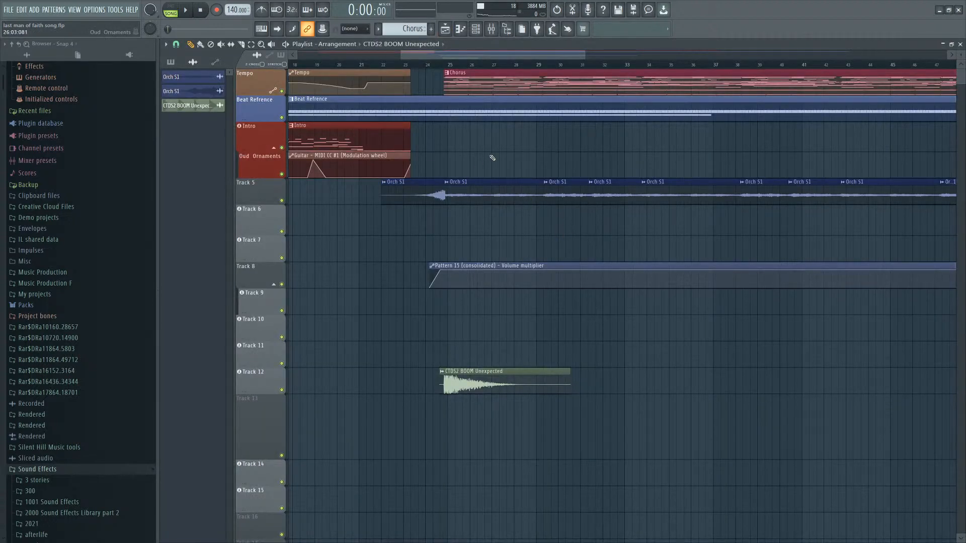
# Select the Orch S1 clips on Track 5 in the playlist.
pyautogui.keyDown('ctrl'); pyautogui.scroll(-4, 443, 161); pyautogui.keyUp('ctrl')
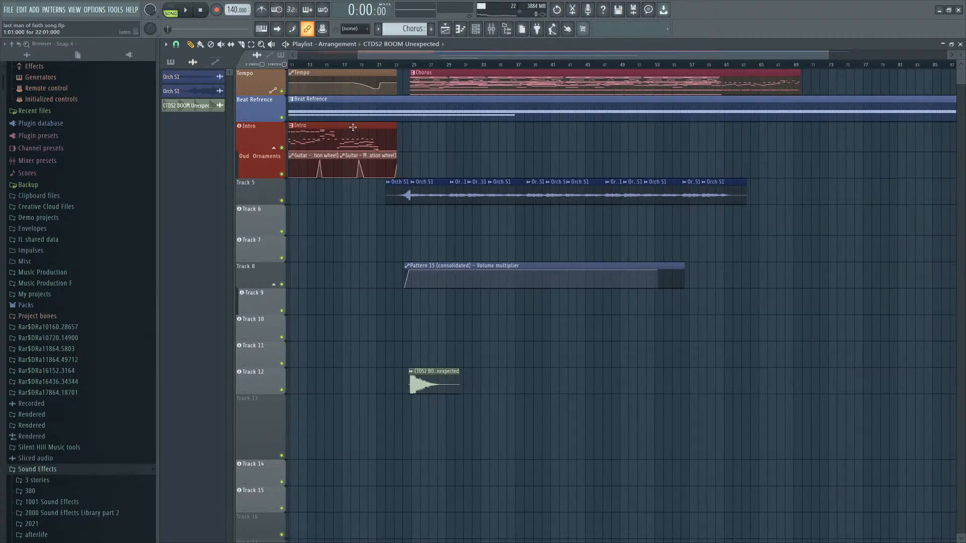
pyautogui.keyDown('ctrl'); pyautogui.scroll(-3, 376, 176); pyautogui.keyUp('ctrl')
pyautogui.keyDown('ctrl'); pyautogui.moveTo(852, 202); pyautogui.dragTo(378, 176); pyautogui.keyUp('ctrl')
pyautogui.keyDown('ctrl'); pyautogui.scroll(5, 382, 169); pyautogui.keyUp('ctrl')
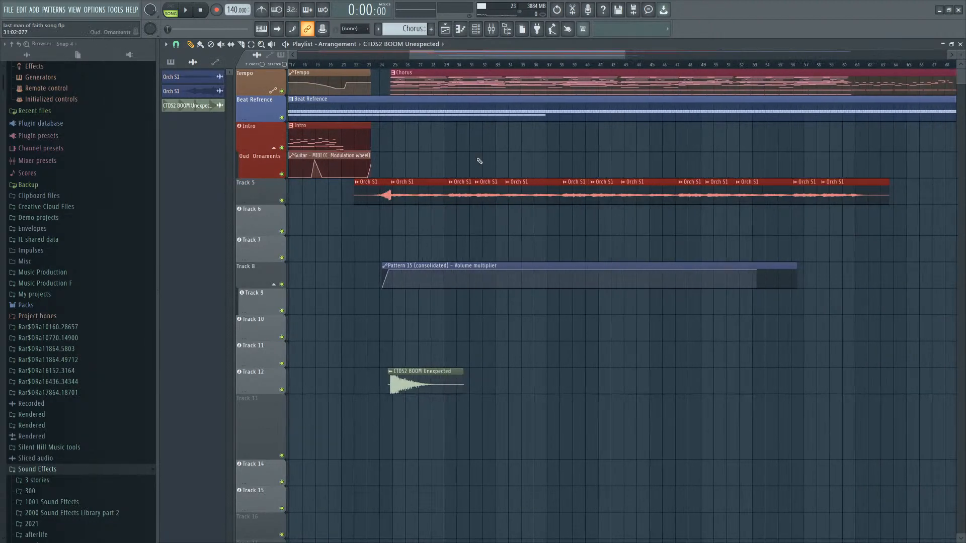
# Set the playback position near bar 22 in the playlist and start playback of the arrangement.
pyautogui.keyDown('ctrl'); pyautogui.scroll(3, 421, 162); pyautogui.keyUp('ctrl')
pyautogui.keyDown('ctrl'); pyautogui.click(404, 159); pyautogui.keyUp('ctrl')
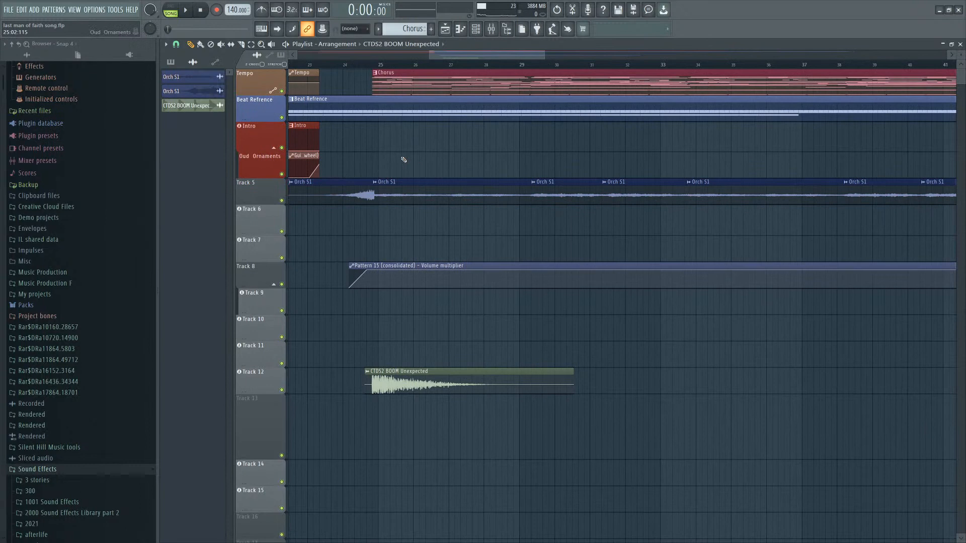
pyautogui.click(335, 68)
pyautogui.keyDown('ctrl'); pyautogui.scroll(-5, 389, 177); pyautogui.keyUp('ctrl')
pyautogui.click(347, 65)
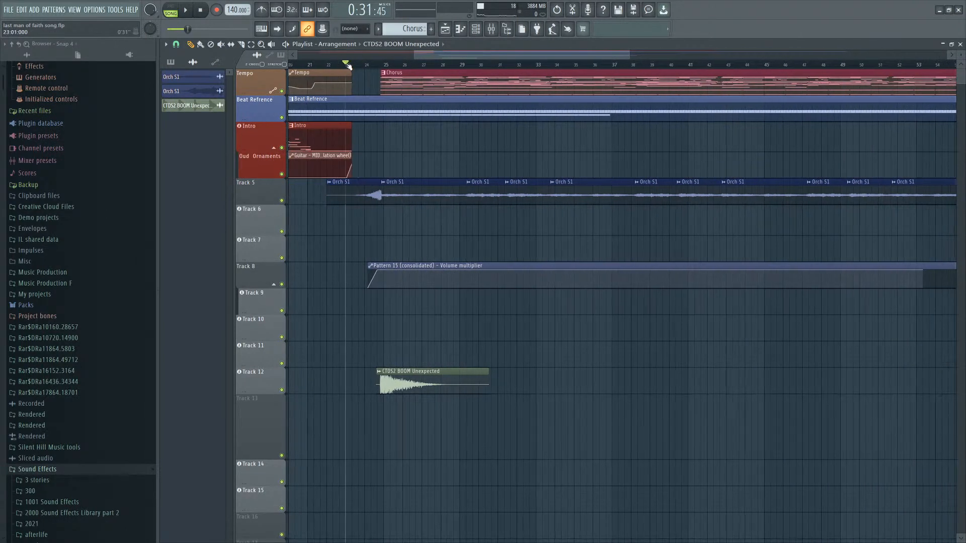
pyautogui.click(475, 29)
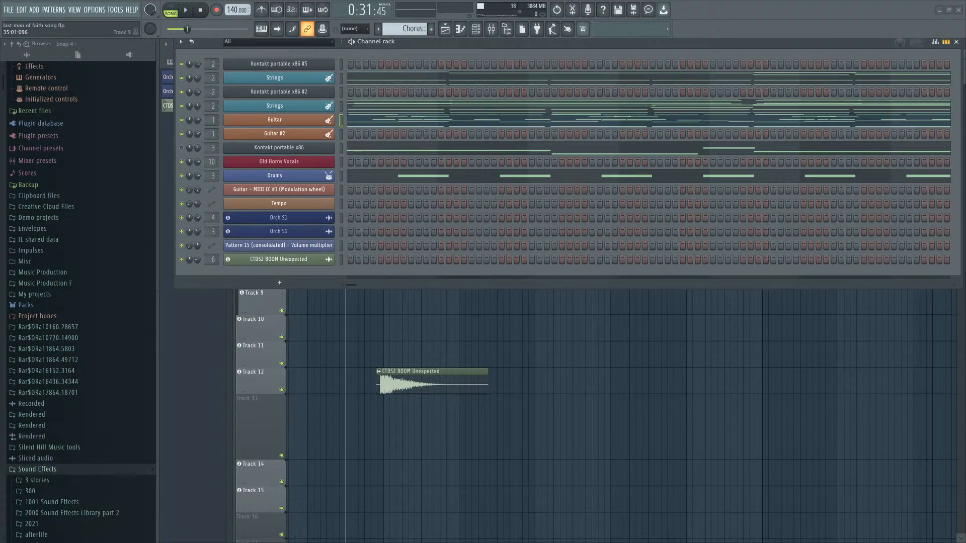
pyautogui.rightClick(566, 332)
pyautogui.press('space')
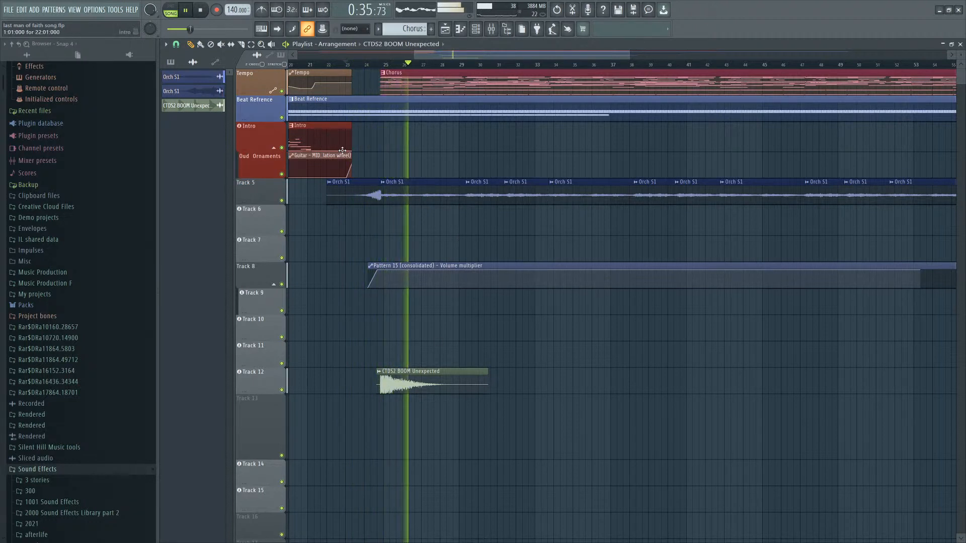
# Solo the Orch S1 track on Track 5 and enlarge its track height.
pyautogui.middleClick(284, 201)
pyautogui.rightClick(285, 202)
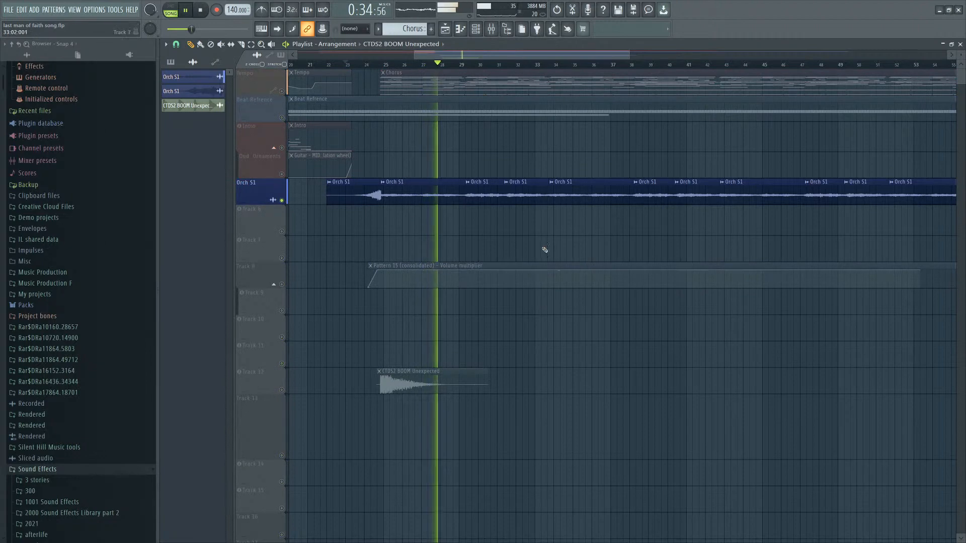
pyautogui.scroll(-3, 517, 239)
pyautogui.scroll(4, 462, 252)
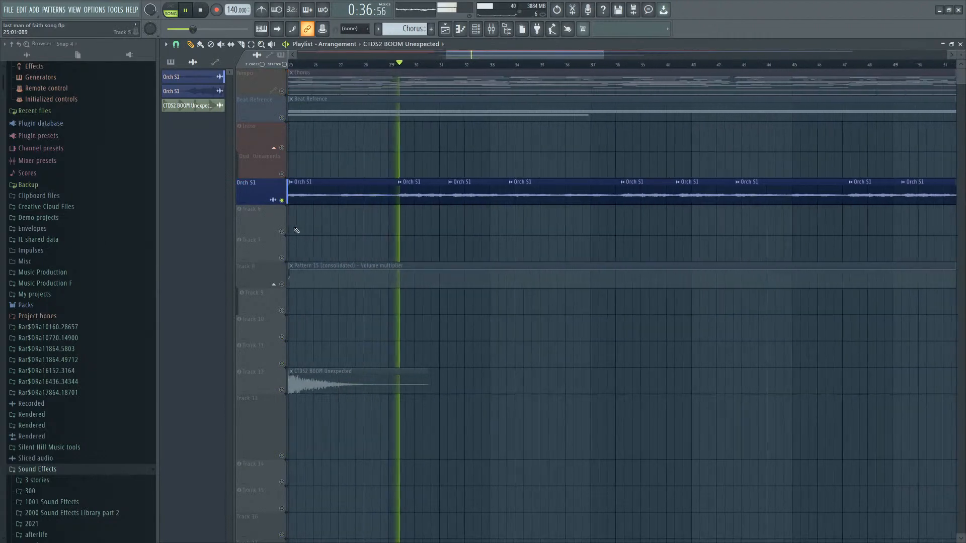
pyautogui.moveTo(261, 204); pyautogui.dragTo(247, 251)
pyautogui.scroll(-3, 453, 269)
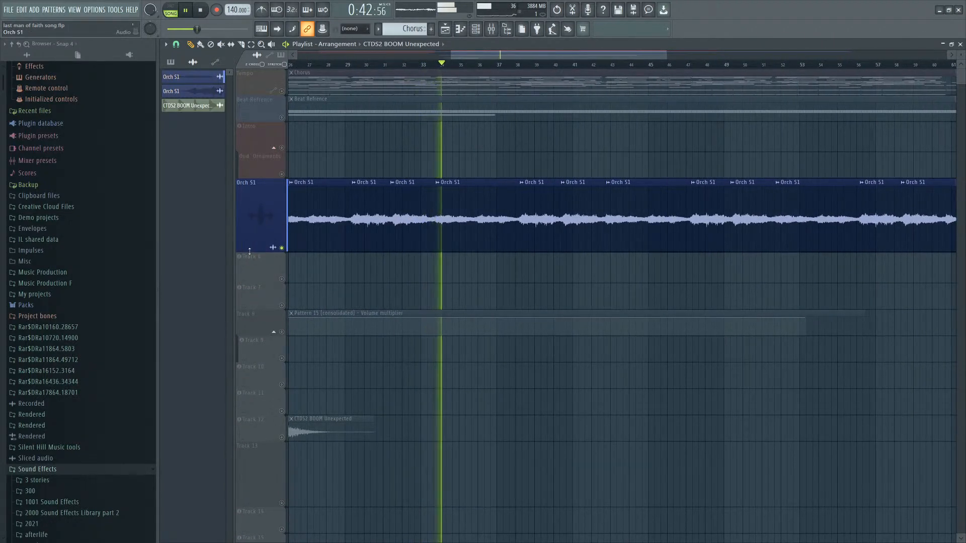
pyautogui.scroll(-3, 523, 299)
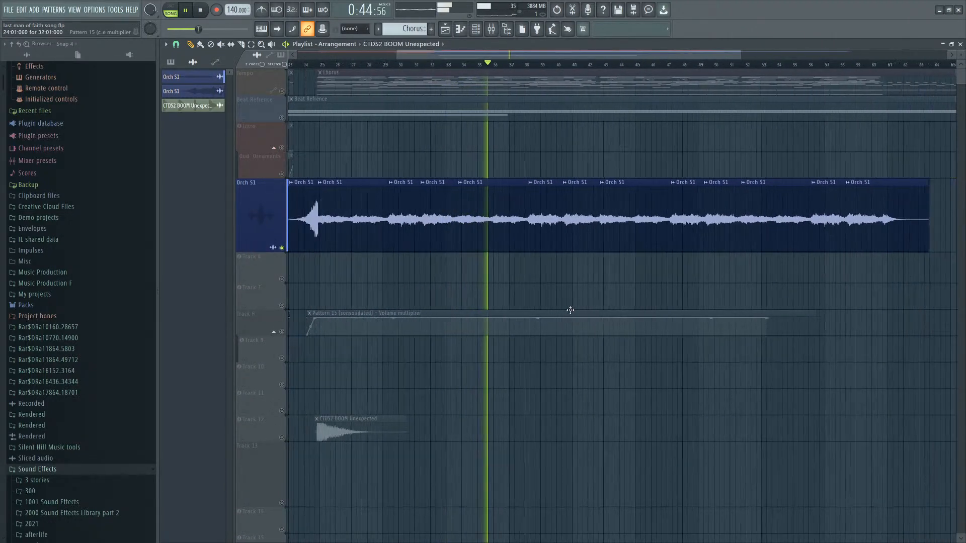
pyautogui.moveTo(275, 253); pyautogui.dragTo(275, 264)
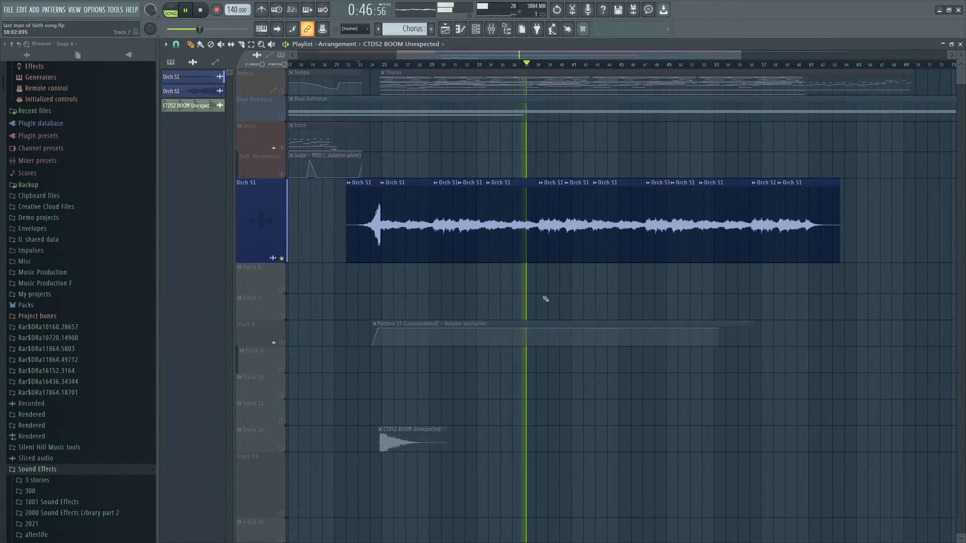
# Enlarge the Tempo track's height, then stop playback.
pyautogui.scroll(2, 687, 271)
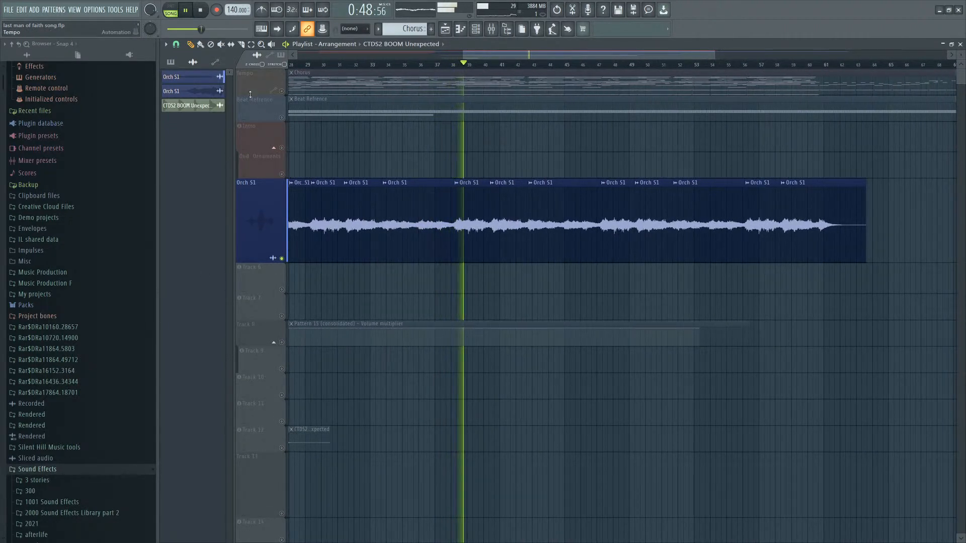
pyautogui.moveTo(251, 94); pyautogui.dragTo(252, 140)
pyautogui.scroll(-2, 486, 222)
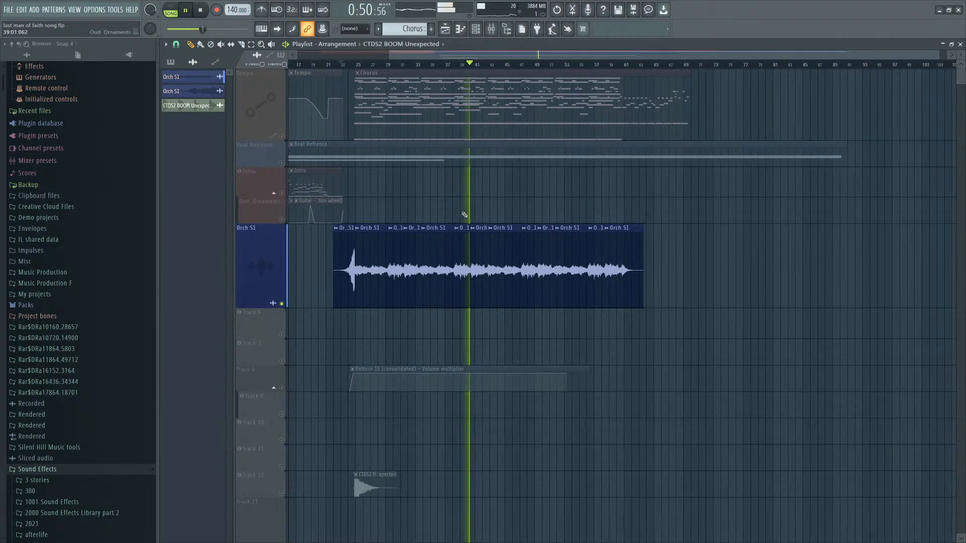
pyautogui.scroll(3, 467, 204)
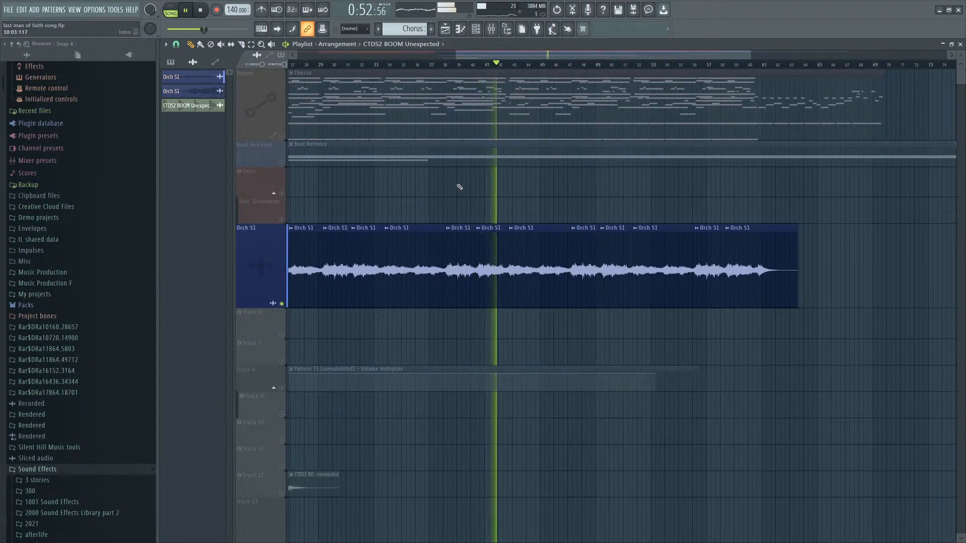
pyautogui.press('space')
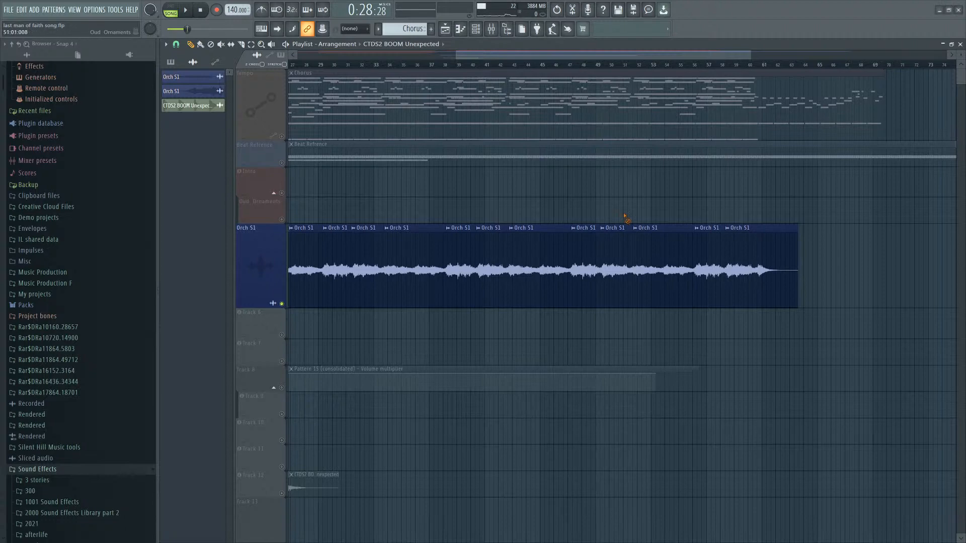
# Solo the Tempo track and listen to it during playback, then stop playback.
pyautogui.rightClick(282, 136)
pyautogui.press('space')
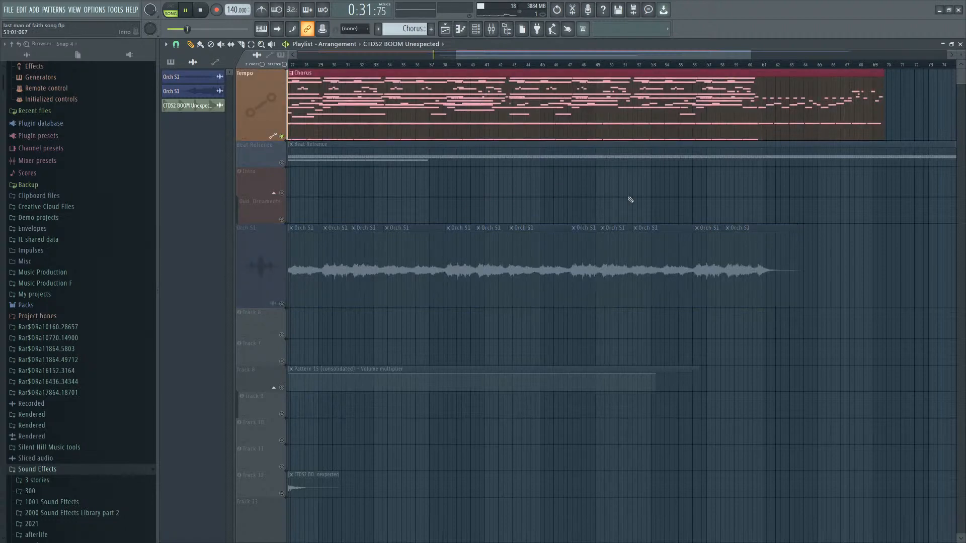
pyautogui.scroll(-4, 603, 193)
pyautogui.scroll(7, 453, 151)
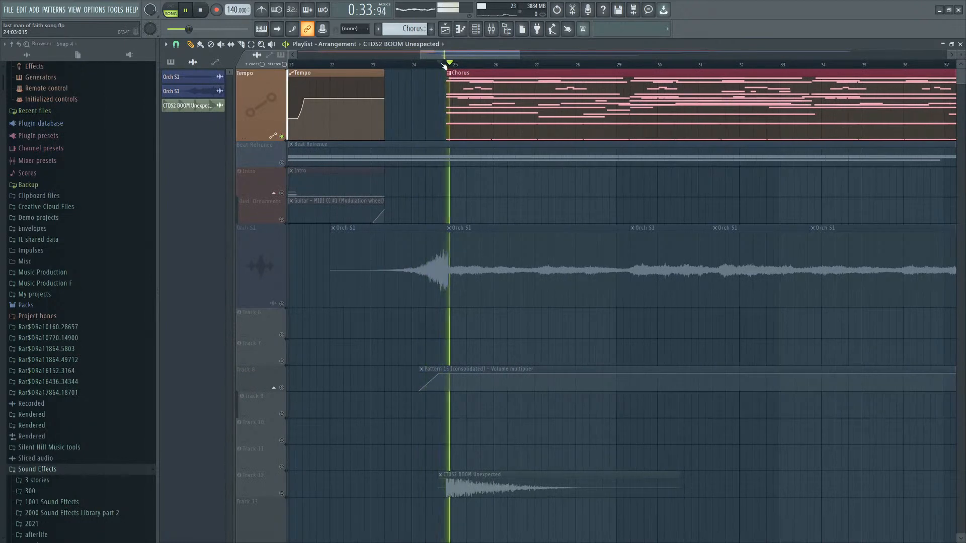
pyautogui.scroll(-4, 447, 63)
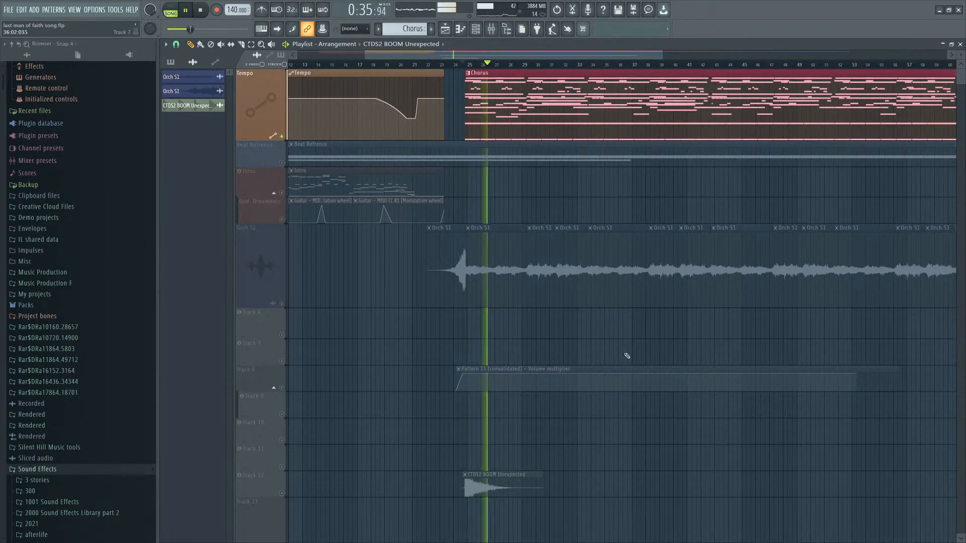
pyautogui.scroll(3, 649, 371)
pyautogui.scroll(-3, 634, 374)
pyautogui.scroll(-2, 594, 367)
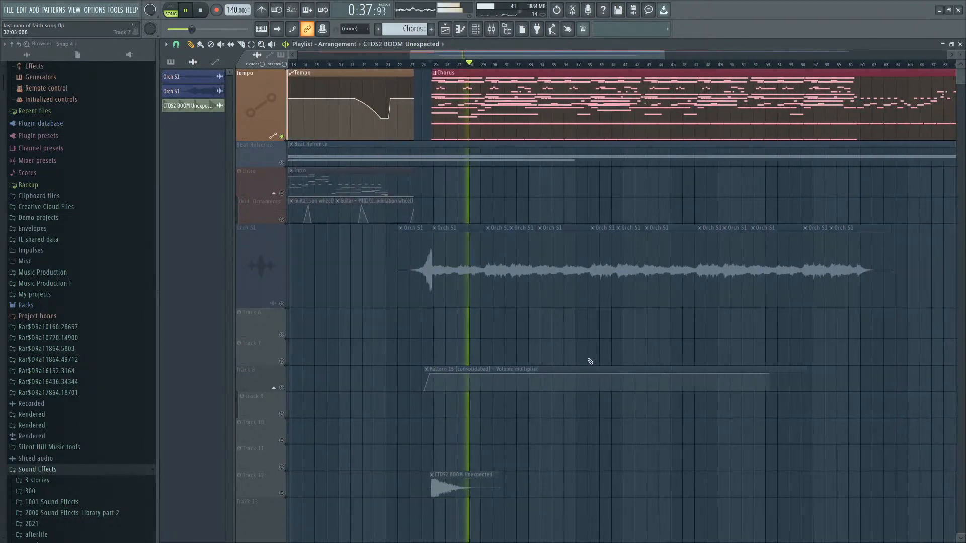
pyautogui.scroll(2, 550, 367)
pyautogui.scroll(-2, 653, 322)
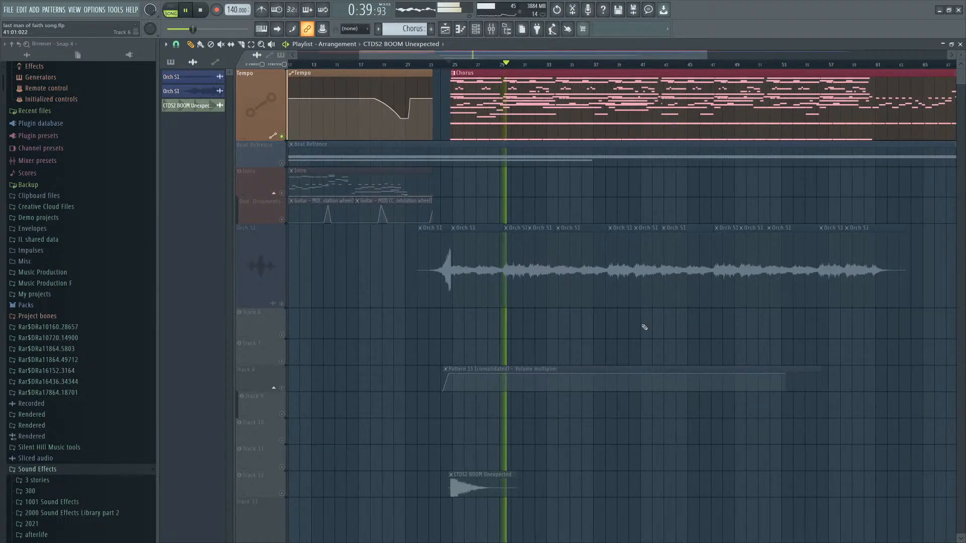
pyautogui.scroll(3, 621, 338)
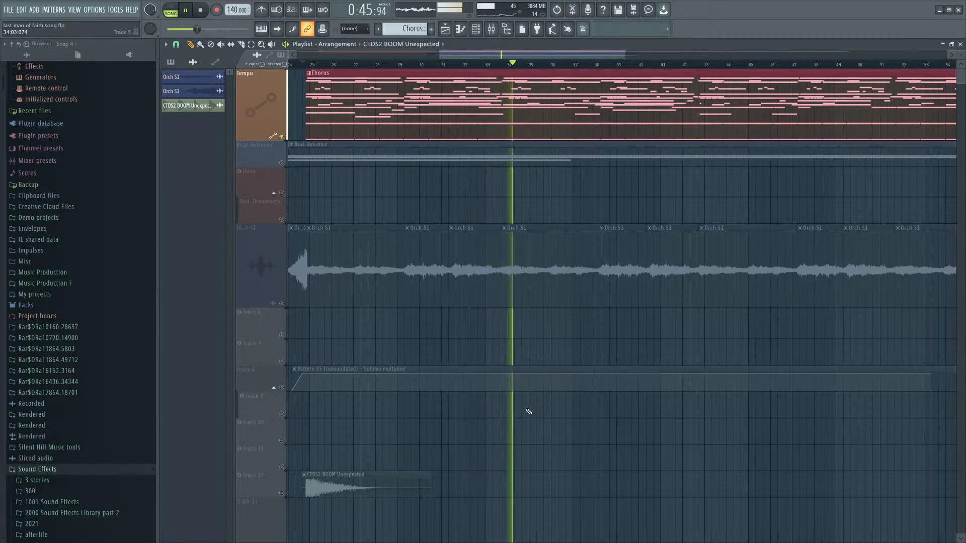
pyautogui.scroll(-2, 603, 367)
pyautogui.scroll(-1, 530, 318)
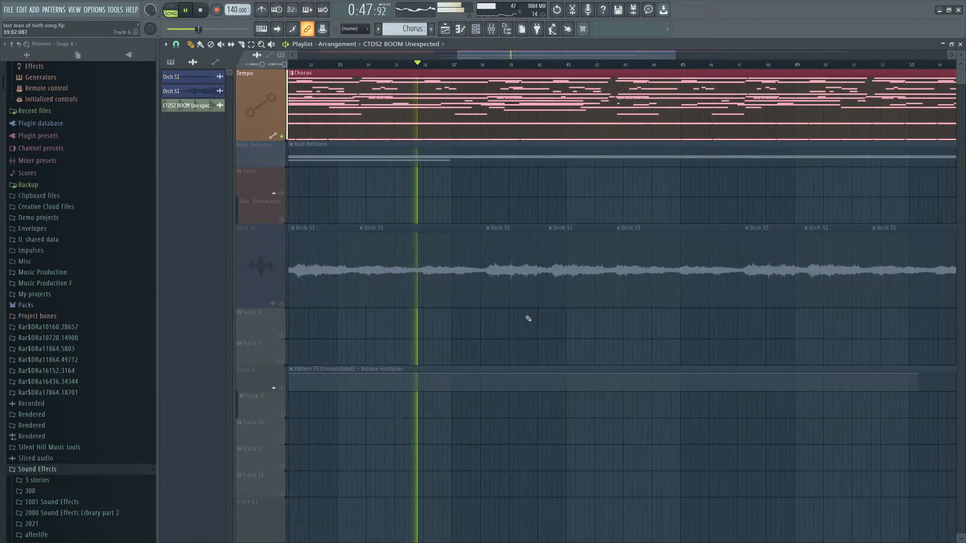
pyautogui.scroll(-2, 450, 244)
pyautogui.scroll(1, 511, 275)
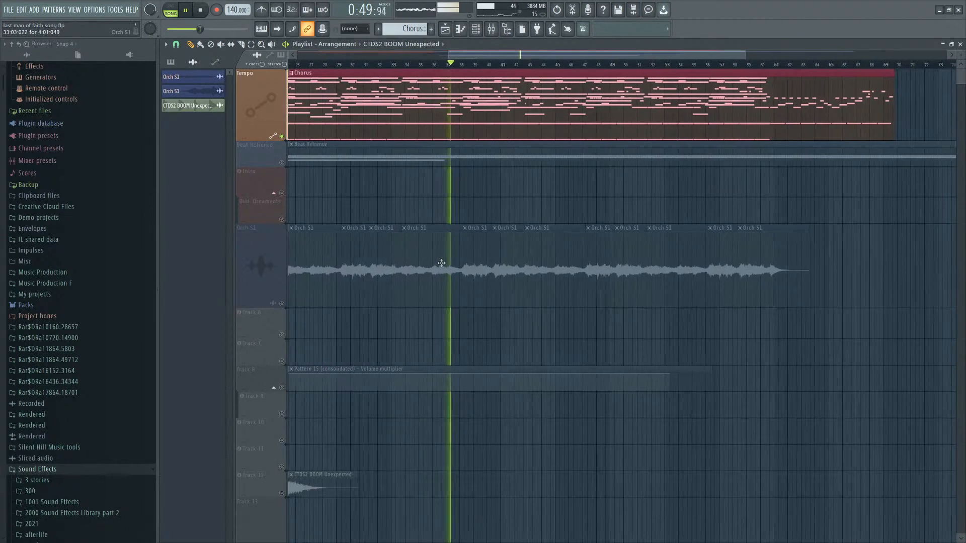
pyautogui.scroll(-2, 531, 150)
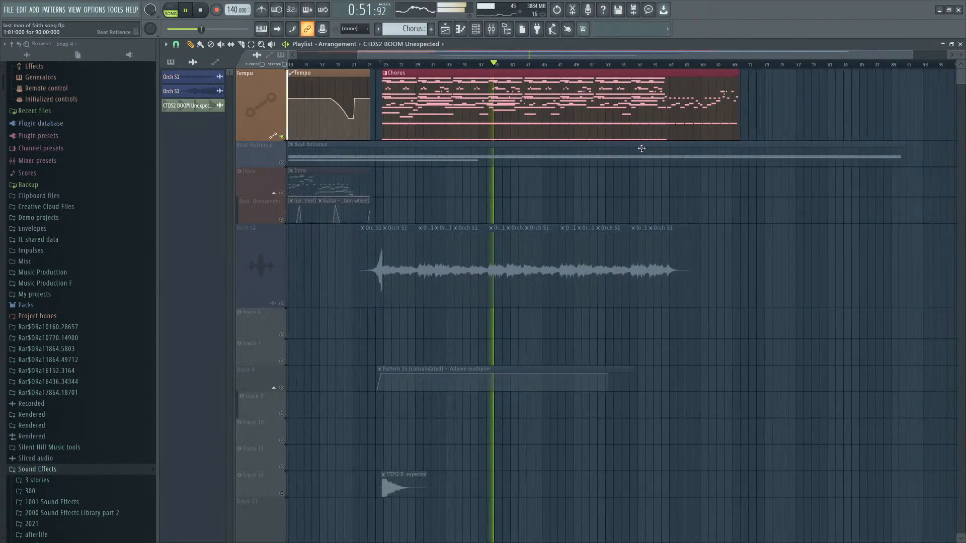
pyautogui.scroll(1, 494, 208)
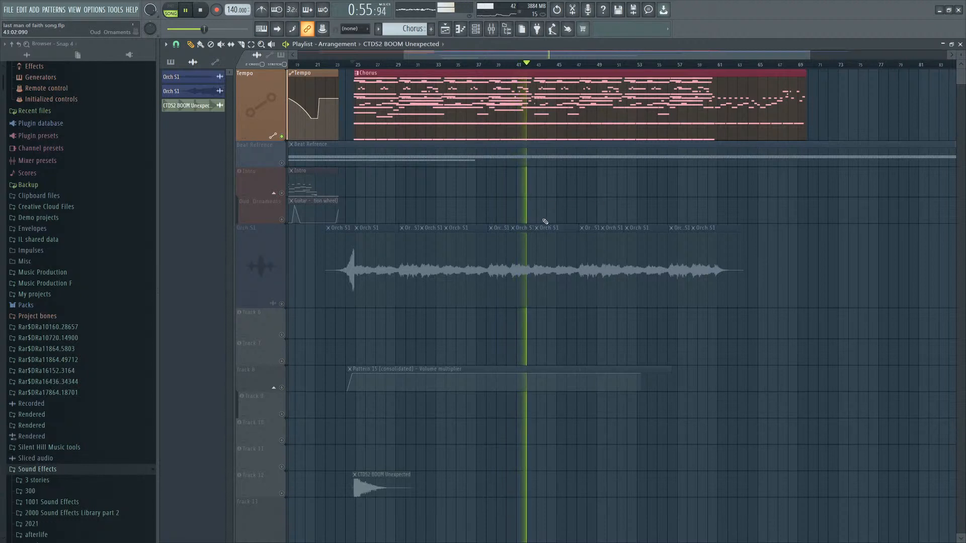
pyautogui.press('space')
# Open the Strings channel's piano roll from the Channel rack and zoom out across its notes.
pyautogui.click(478, 35)
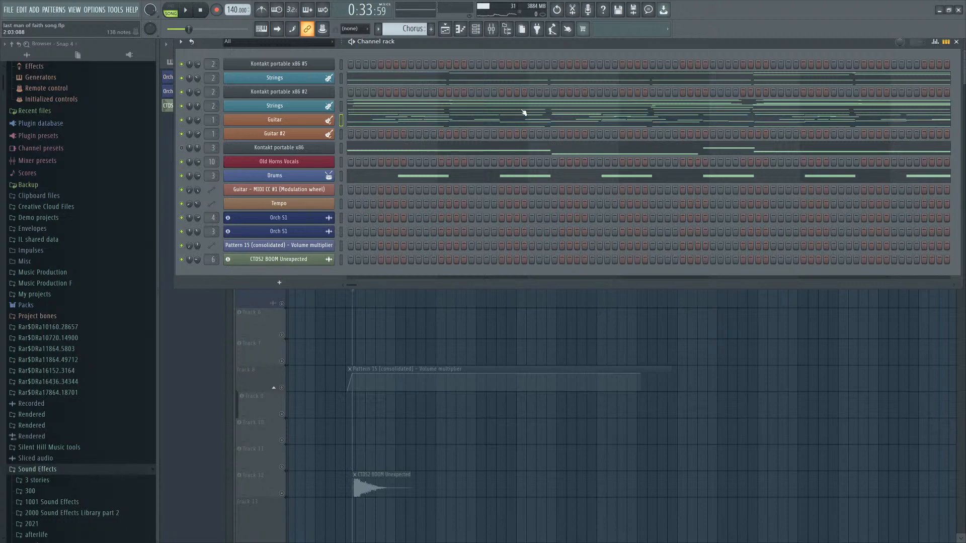
pyautogui.click(522, 111)
pyautogui.scroll(-3, 533, 175)
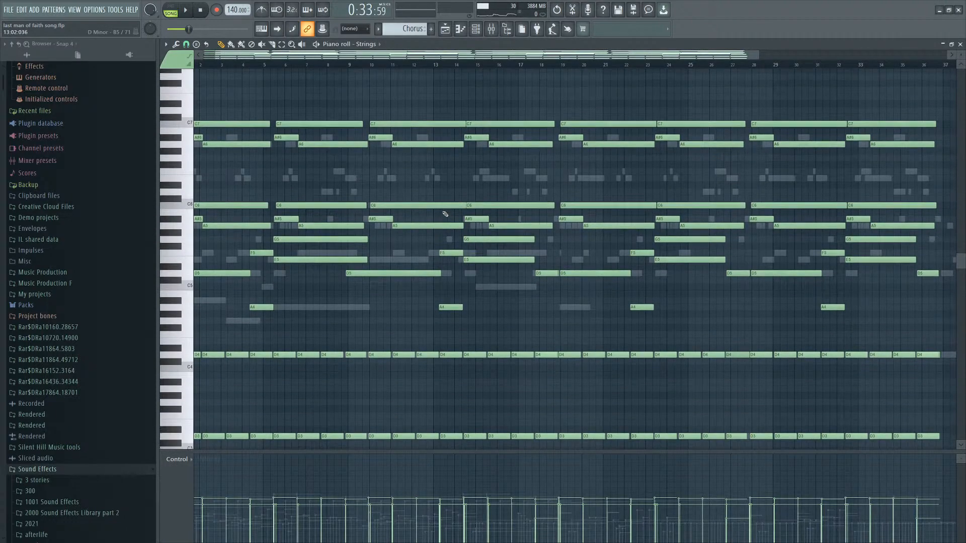
pyautogui.scroll(-1, 491, 245)
pyautogui.scroll(-1, 491, 245)
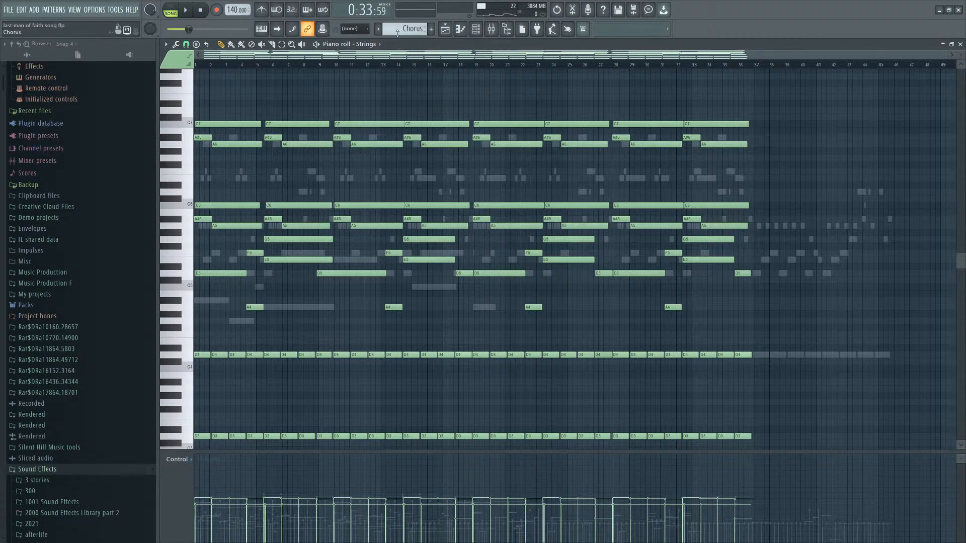
# Open the Guitar channel's Kontakt window, reposition it, and close it again.
pyautogui.click(476, 29)
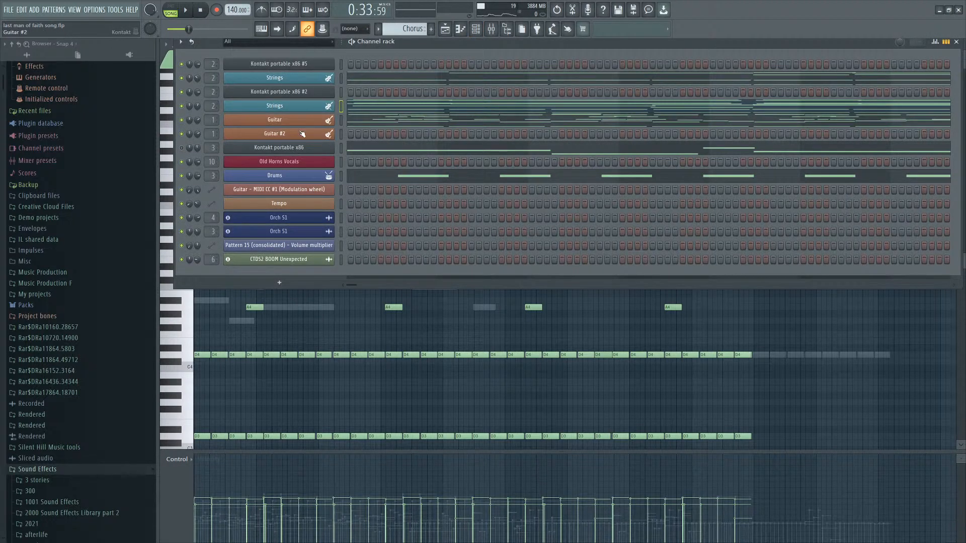
pyautogui.click(320, 123)
pyautogui.moveTo(532, 175); pyautogui.dragTo(502, 191)
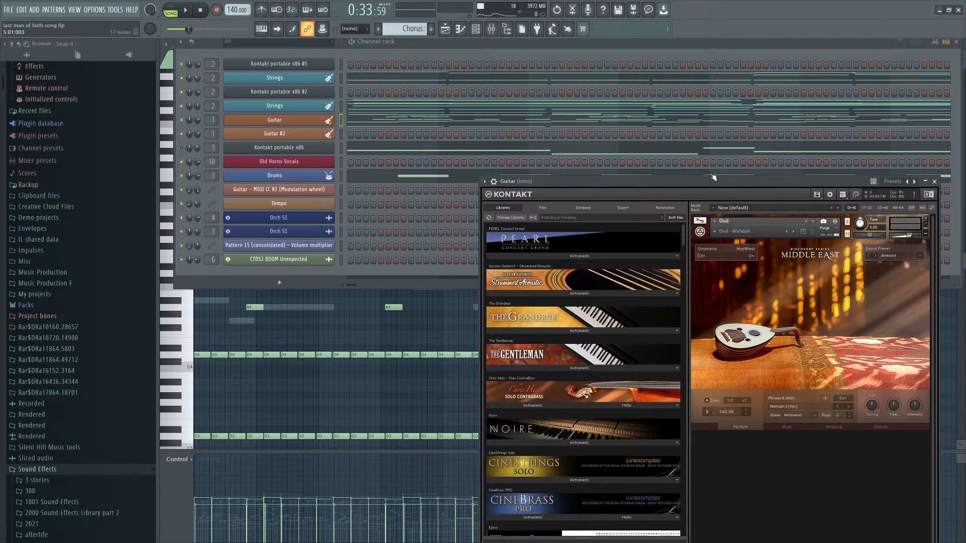
pyautogui.moveTo(708, 184); pyautogui.dragTo(396, 89)
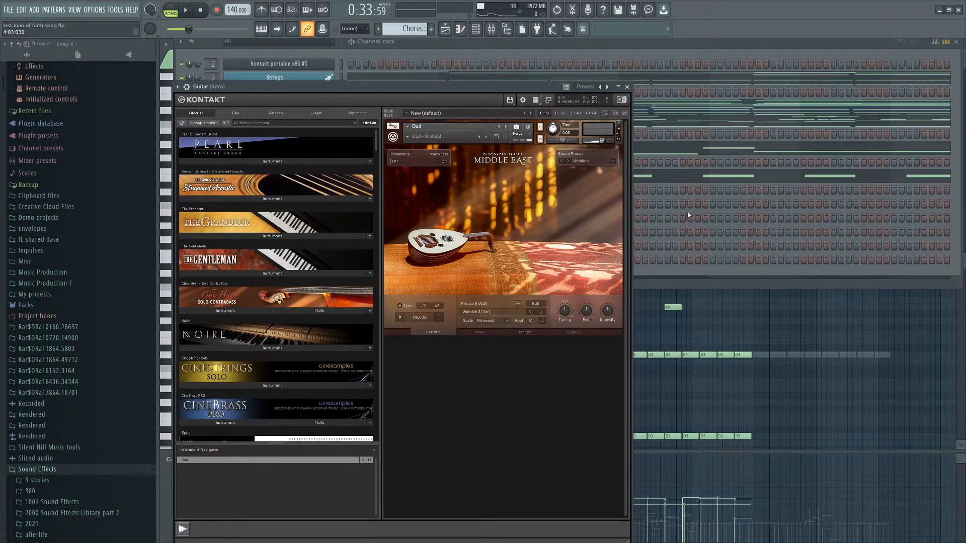
pyautogui.click(615, 46)
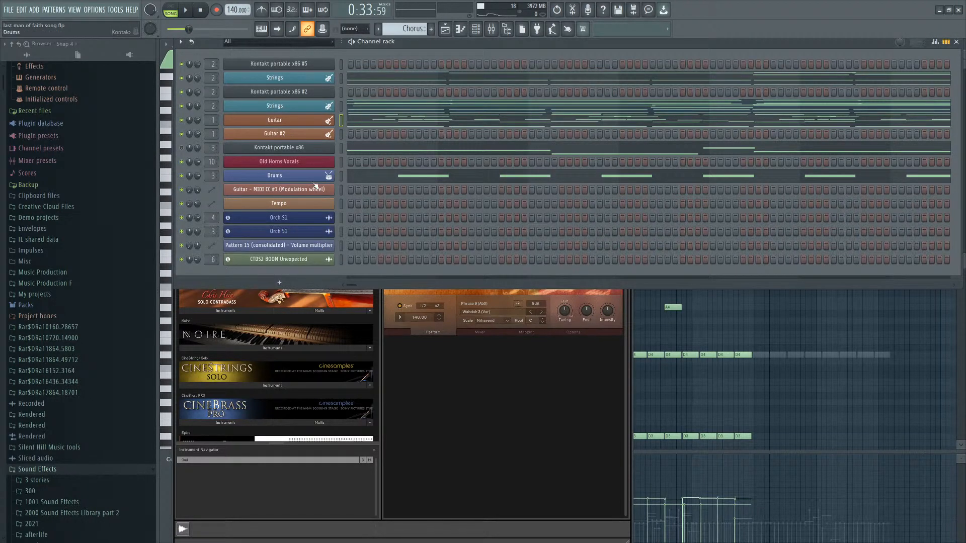
# Add a new Kontakt portable instrument channel to the Channel rack.
pyautogui.click(309, 165)
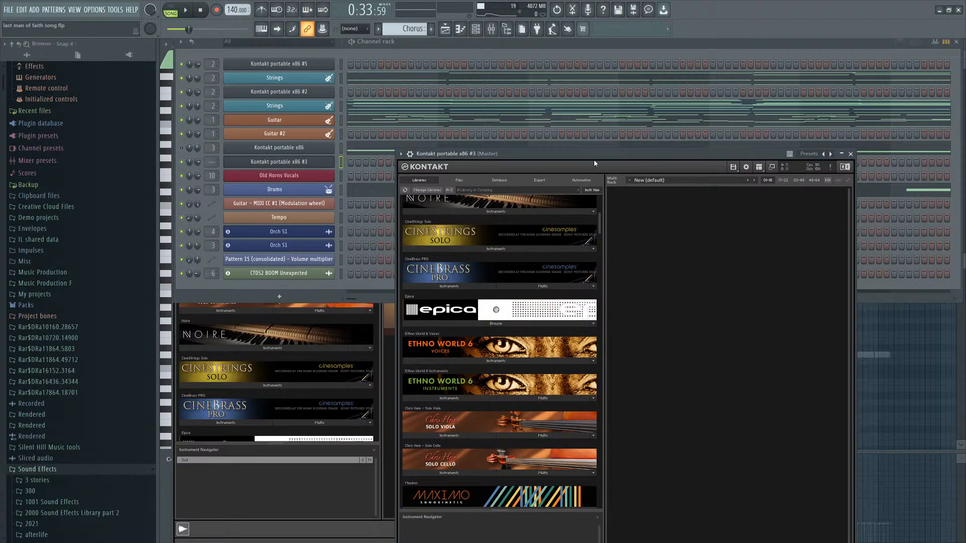
pyautogui.moveTo(594, 159); pyautogui.dragTo(502, 117)
# Rename the new Kontakt channel to Percussion and route it to mixer insert 4.
pyautogui.click(282, 163)
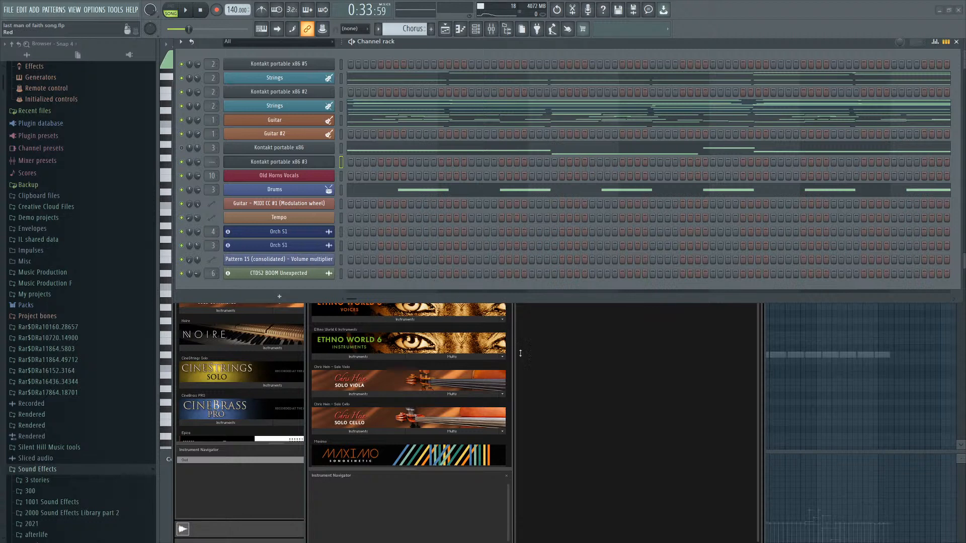
pyautogui.press('Return')
pyautogui.moveTo(212, 162)
pyautogui.mouseDown()
pyautogui.moveTo(212, 154)
pyautogui.moveTo(212, 164)
pyautogui.mouseUp()
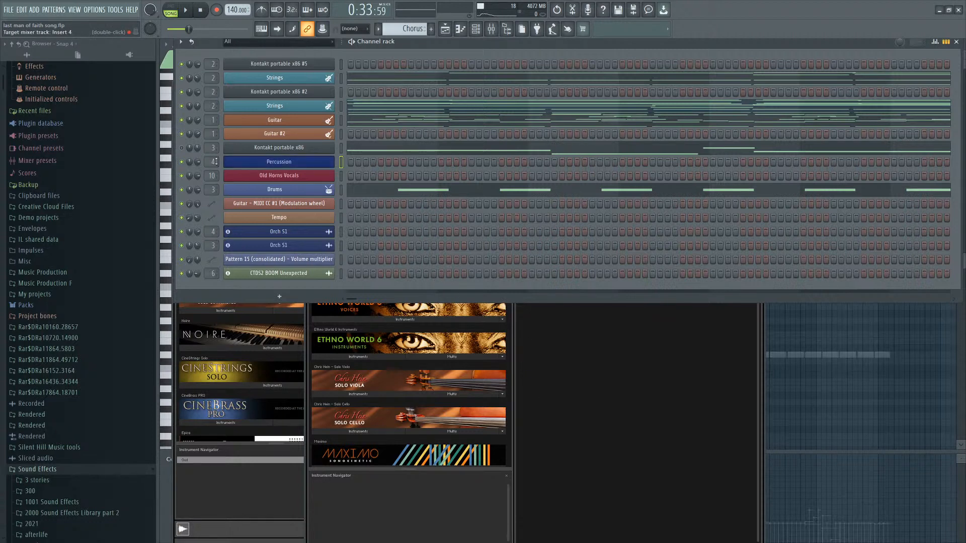
# Open the Percussion channel's Kontakt window, search the library for dama, and load the Damage 2 D2 Kit Designer instrument.
pyautogui.click(288, 163)
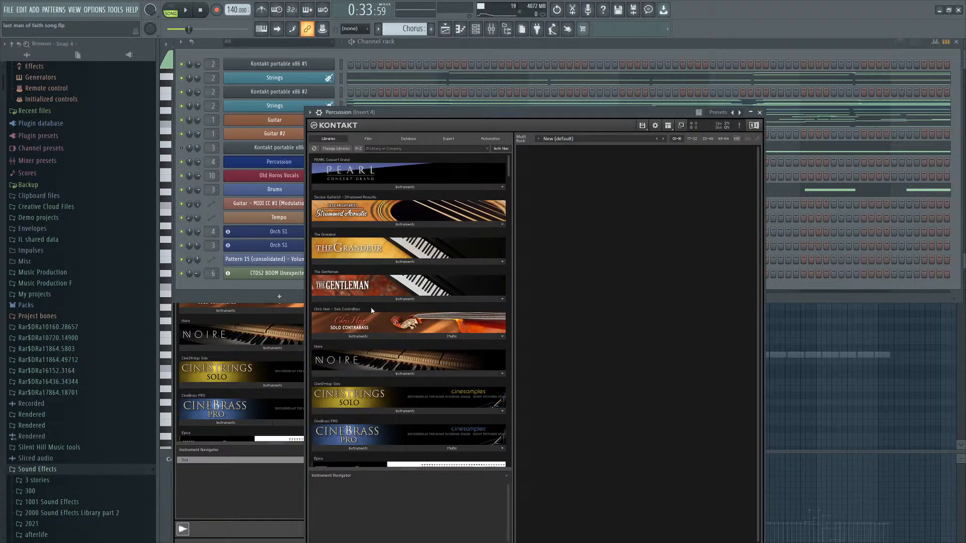
pyautogui.scroll(-5, 395, 340)
pyautogui.scroll(-15, 396, 340)
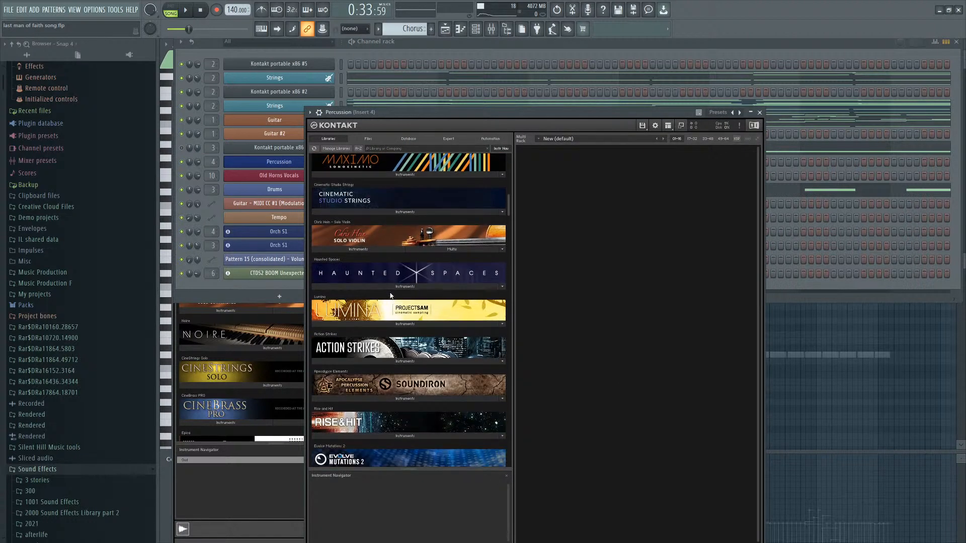
pyautogui.scroll(-3, 391, 286)
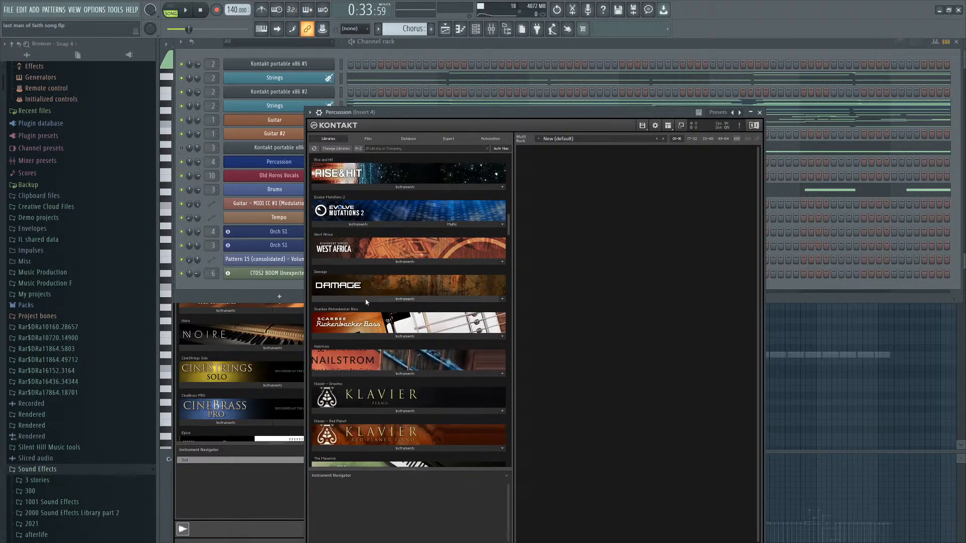
pyautogui.scroll(-3, 406, 302)
pyautogui.moveTo(509, 231); pyautogui.dragTo(512, 468)
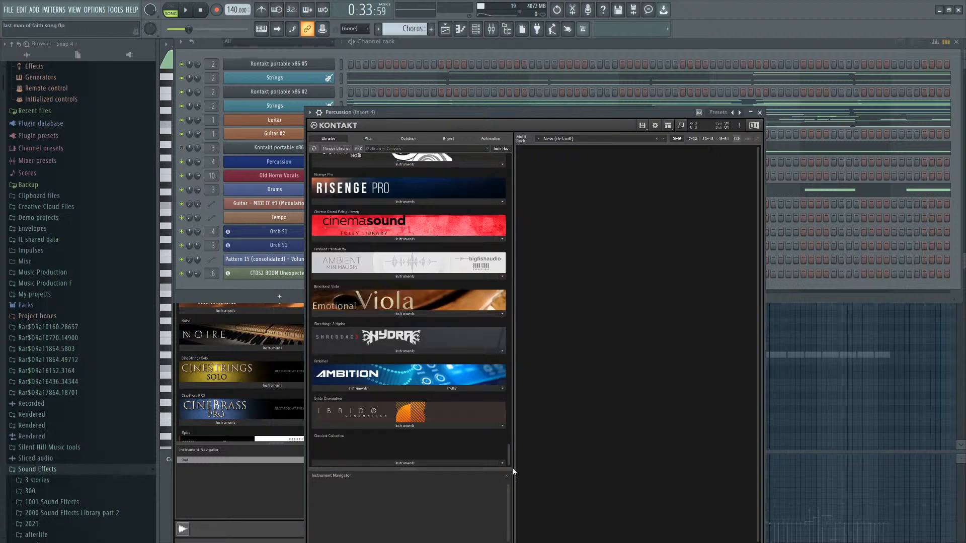
pyautogui.scroll(5, 464, 376)
pyautogui.click(392, 148)
pyautogui.write('dama')
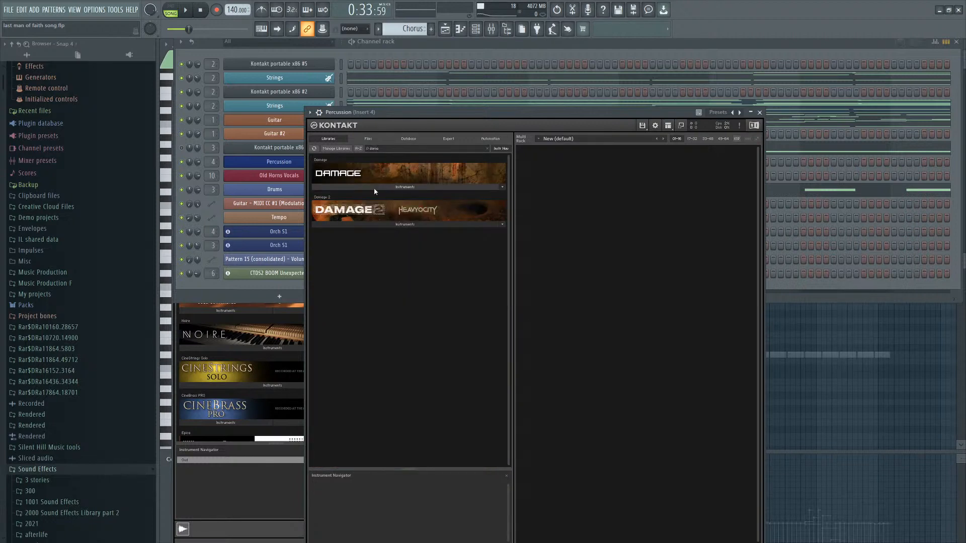
pyautogui.click(376, 224)
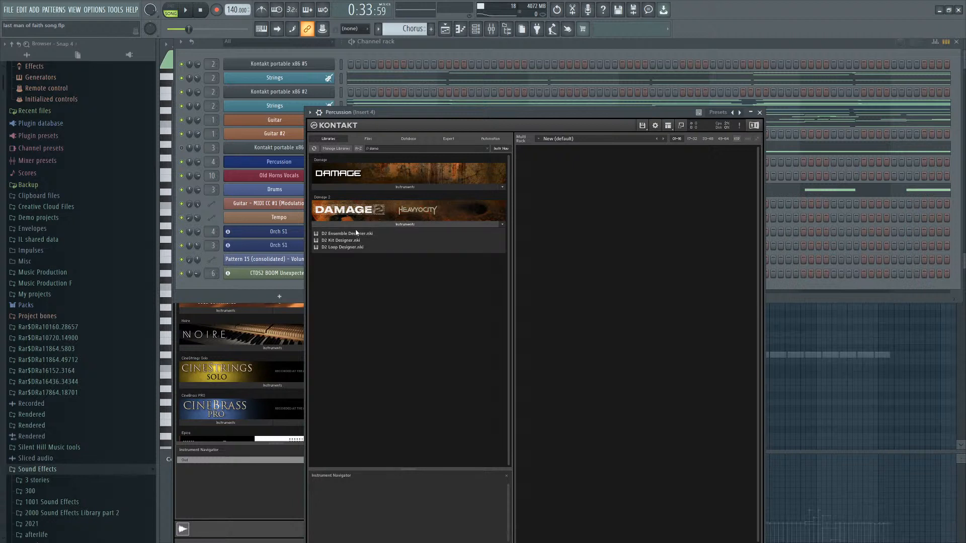
pyautogui.click(348, 241)
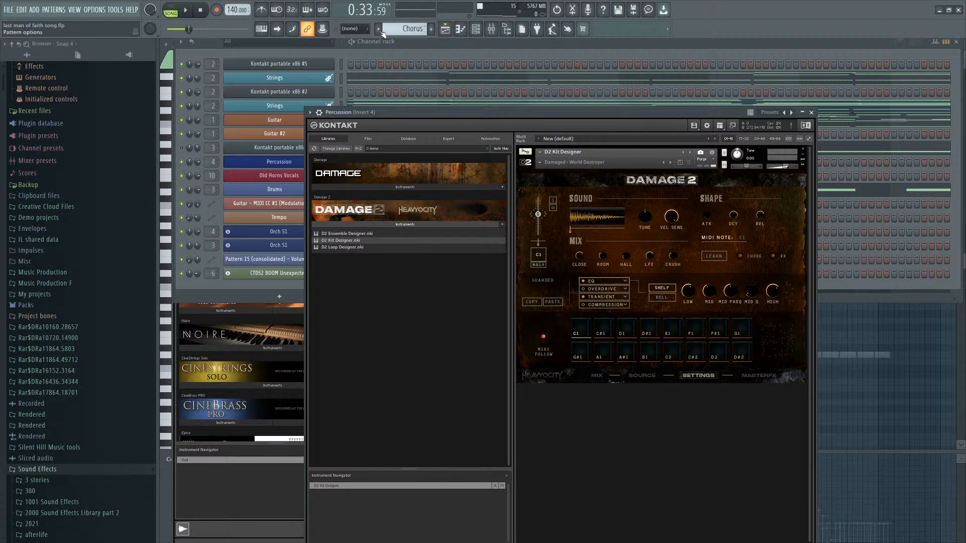
# Enable the computer-keyboard note input and audition the drum kit's sounds.
pyautogui.click(263, 31)
pyautogui.press('x')
pyautogui.press('z')
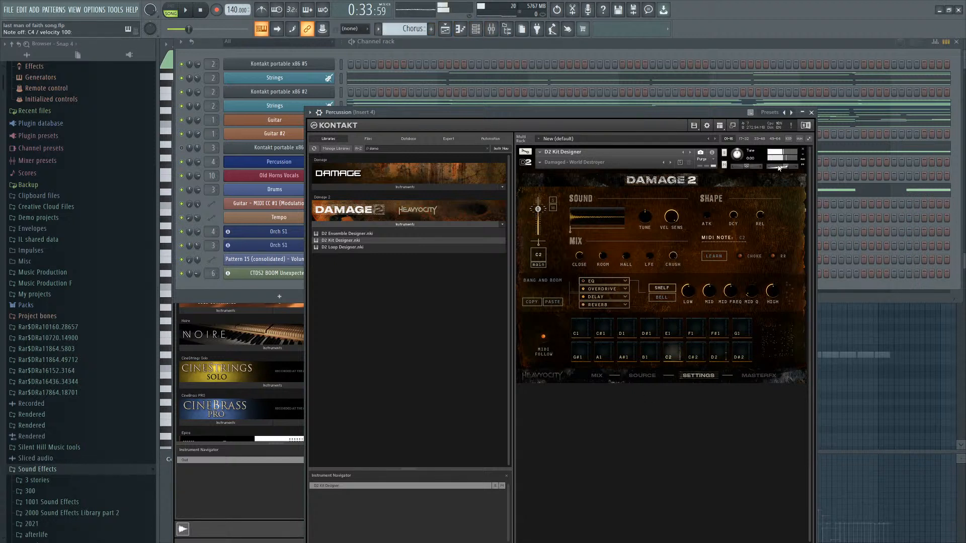
# Load the Damaged - World Destroyer kit preset in the D2 Kit Designer.
pyautogui.click(540, 163)
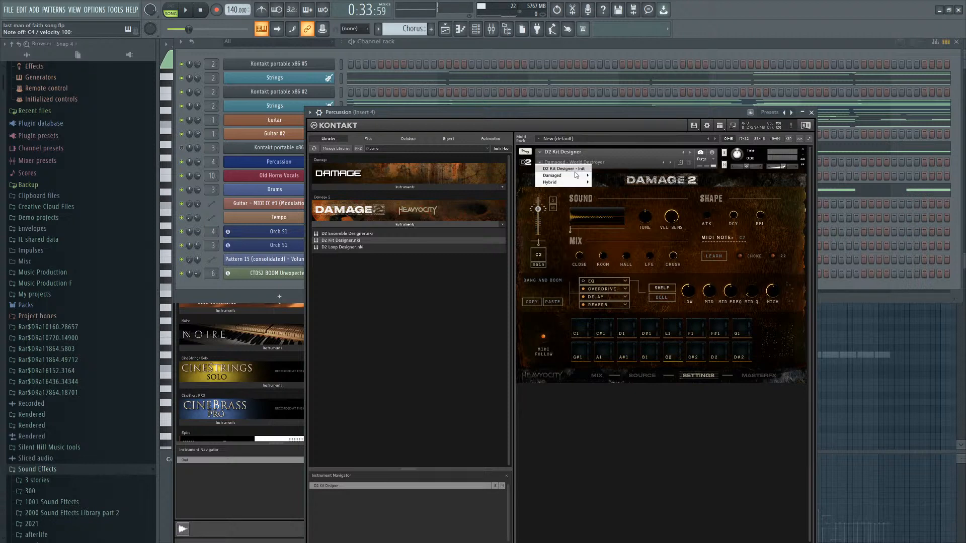
pyautogui.moveTo(576, 175)
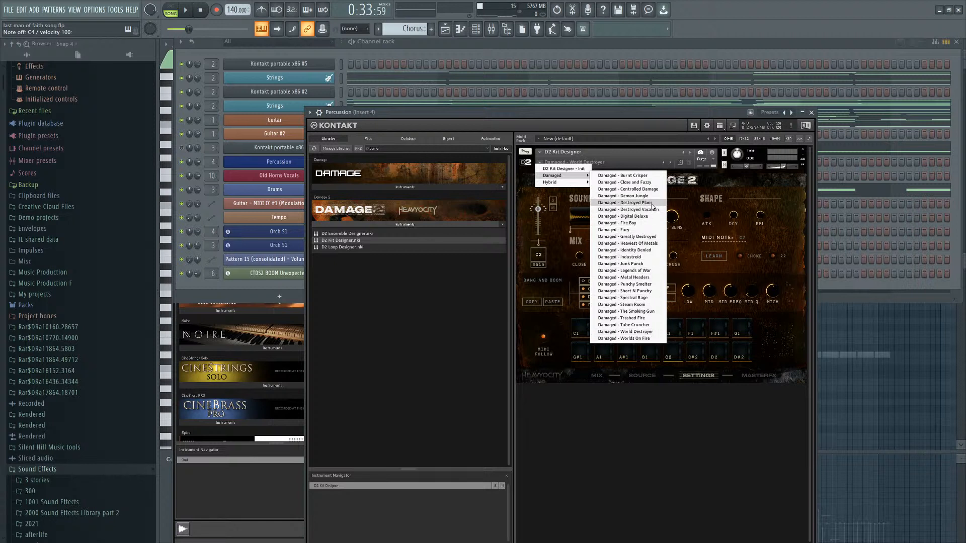
pyautogui.click(646, 331)
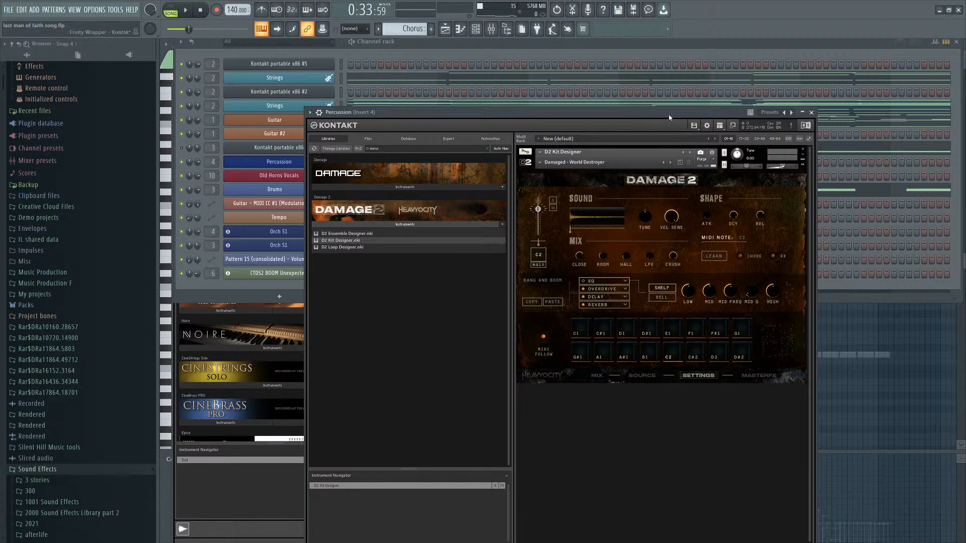
# Play the project and review the Percussion channel's notes in the piano roll.
pyautogui.click(376, 59)
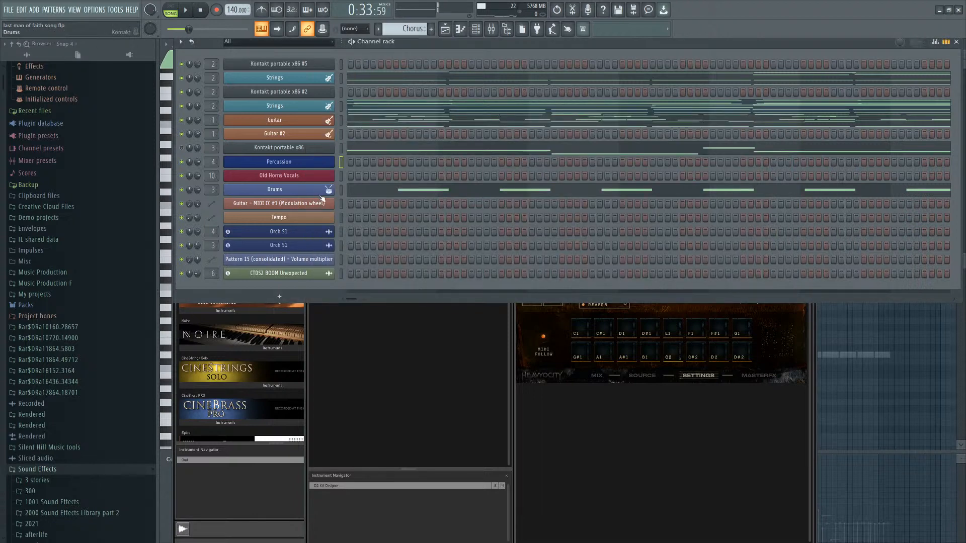
pyautogui.press('space')
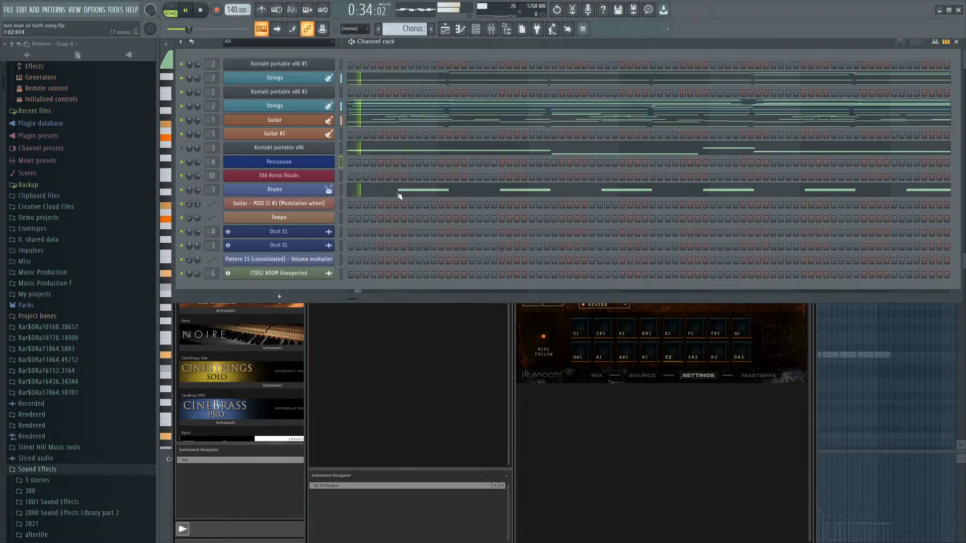
pyautogui.press('F7')
pyautogui.scroll(-4, 242, 370)
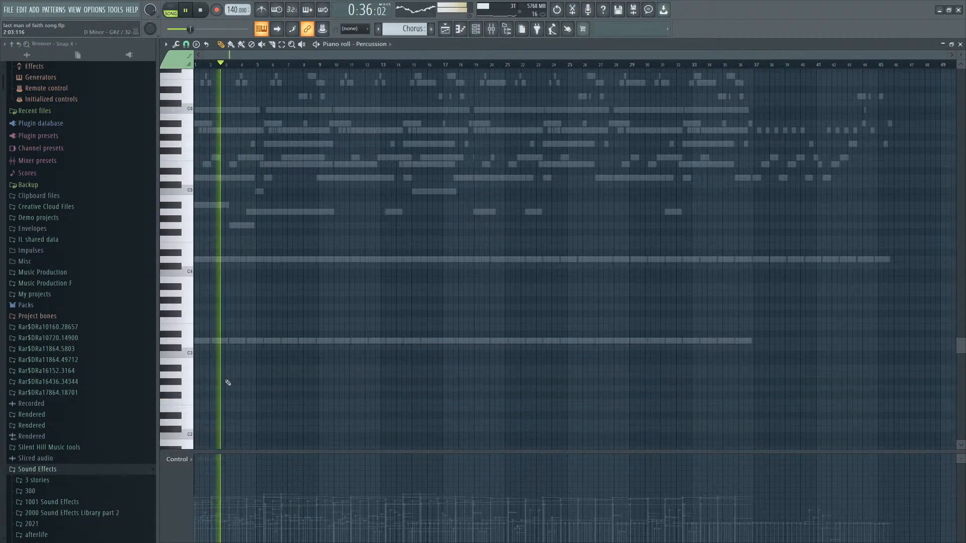
pyautogui.scroll(4, 220, 377)
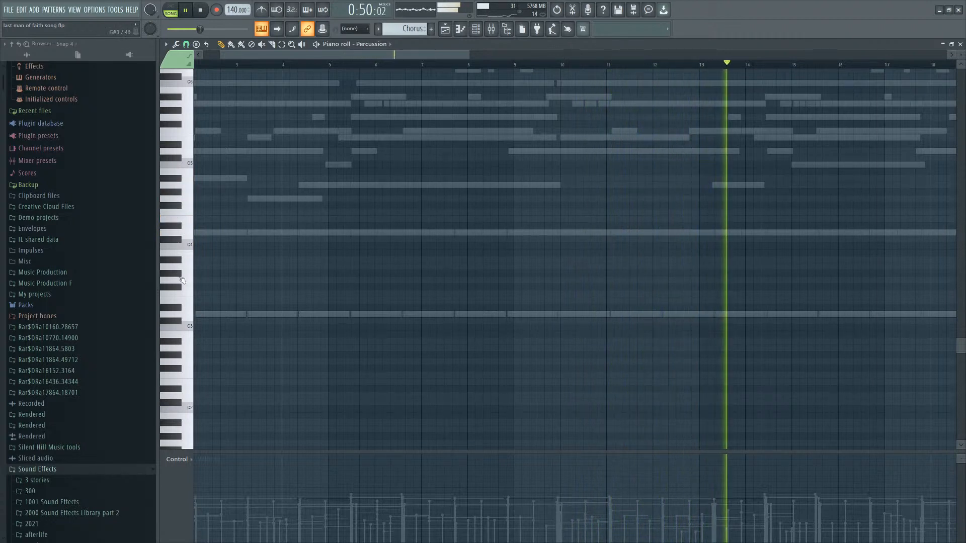
pyautogui.click(181, 296)
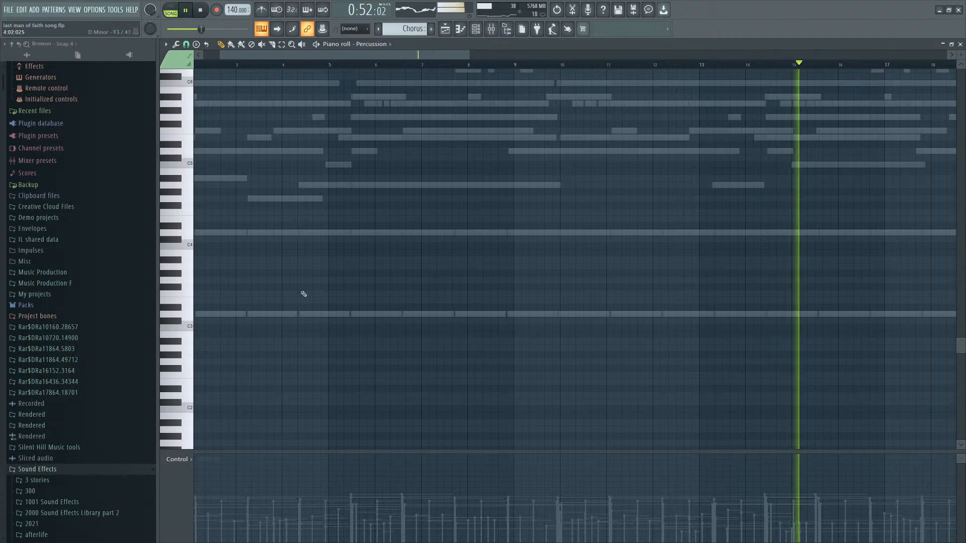
pyautogui.scroll(-3, 471, 158)
pyautogui.scroll(2, 470, 184)
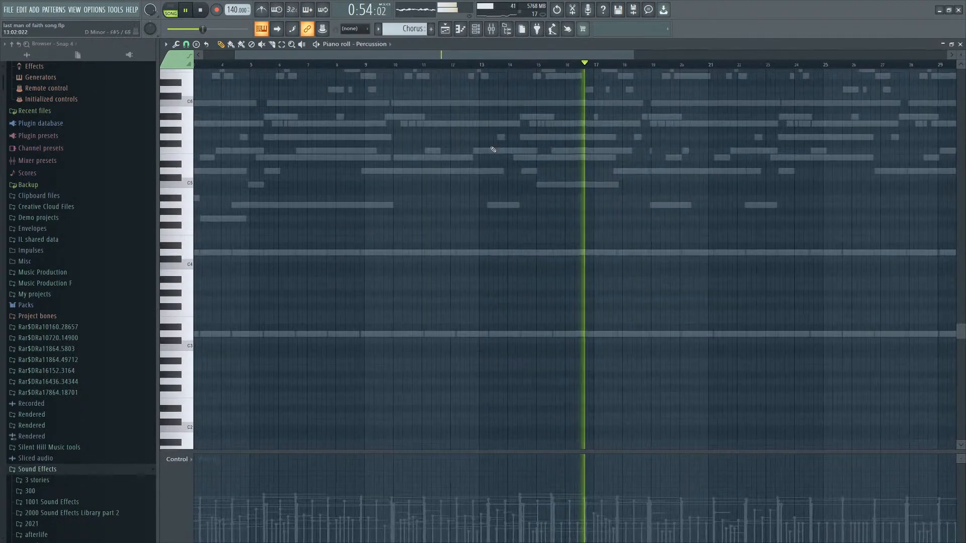
pyautogui.scroll(-1, 470, 184)
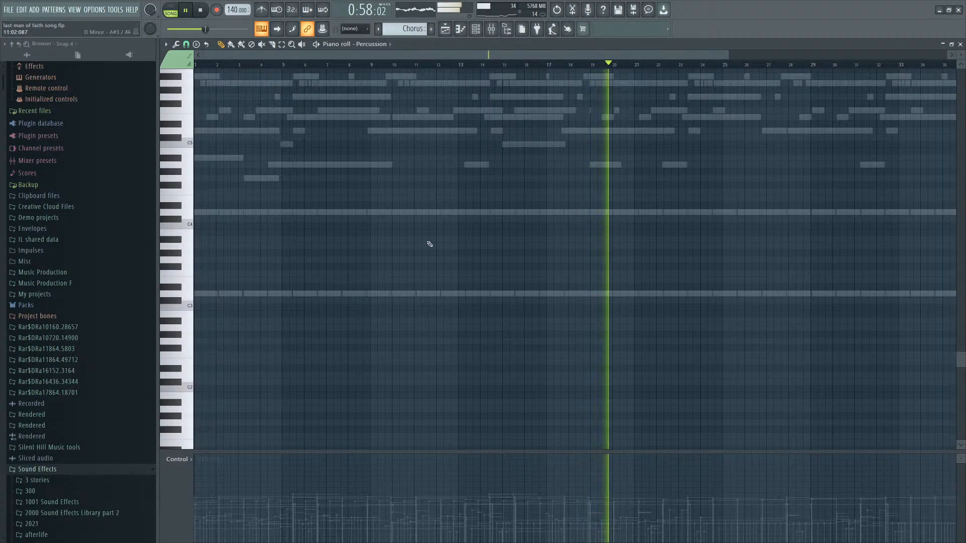
pyautogui.press('space')
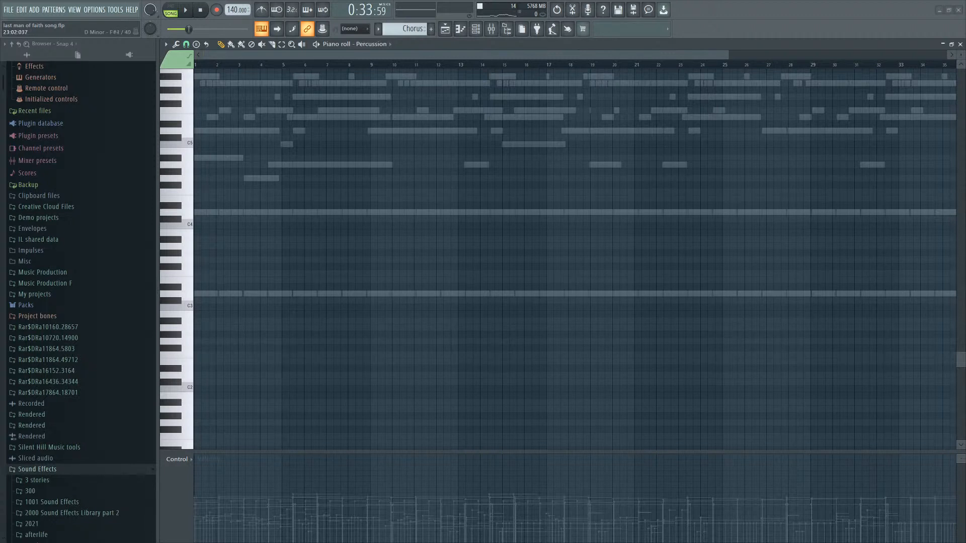
# Rename the Kontakt portable x86 #5 channel to Ney and give it a green colour.
pyautogui.press('F6')
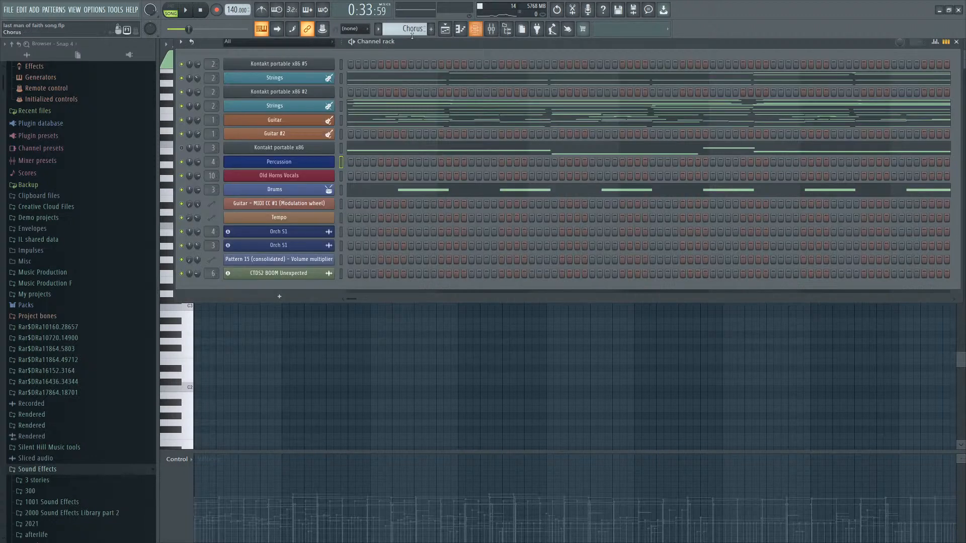
pyautogui.click(296, 64)
pyautogui.click(732, 320)
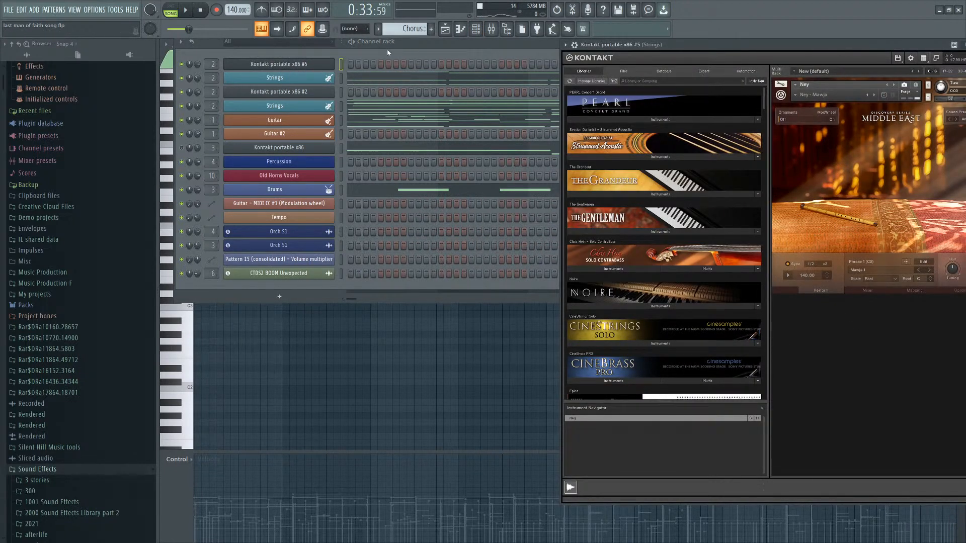
pyautogui.rightClick(319, 64)
pyautogui.click(375, 84)
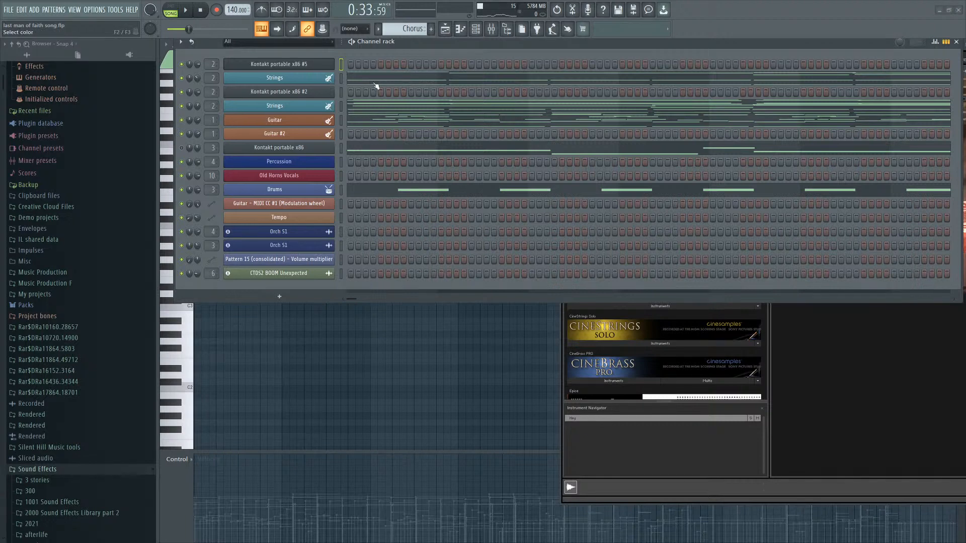
pyautogui.click(366, 86)
pyautogui.click(463, 167)
pyautogui.press('Return')
# Rename the Kontakt portable x86 channel to Horns and give it a red colour.
pyautogui.click(288, 149)
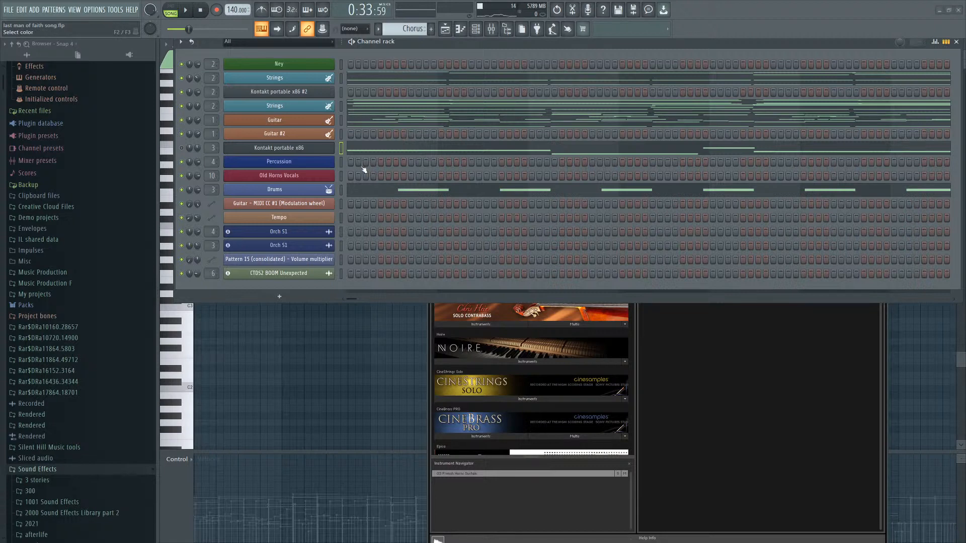
pyautogui.click(363, 170)
pyautogui.click(440, 212)
pyautogui.press('Return')
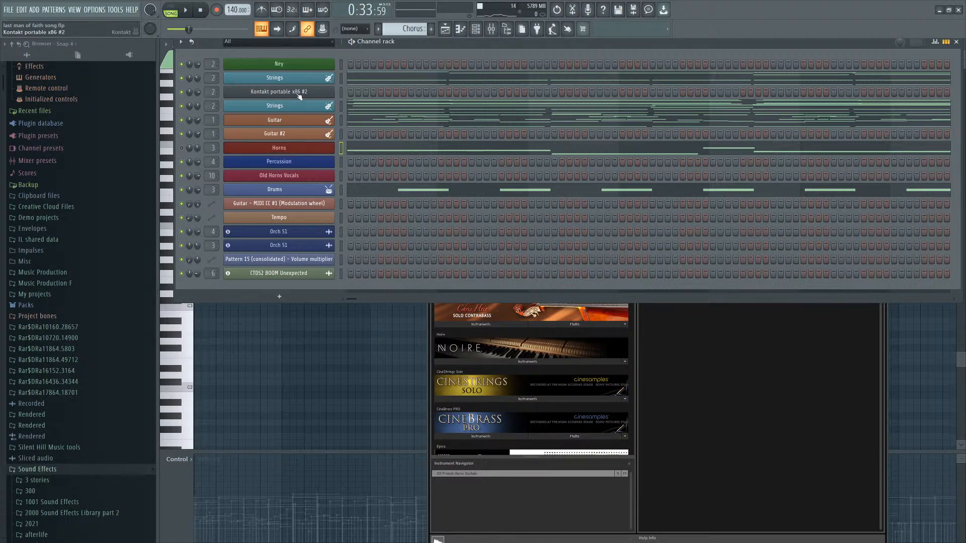
# Rename the Kontakt portable x86 #2 channel to Orch Mid and give it a green colour.
pyautogui.click(299, 93)
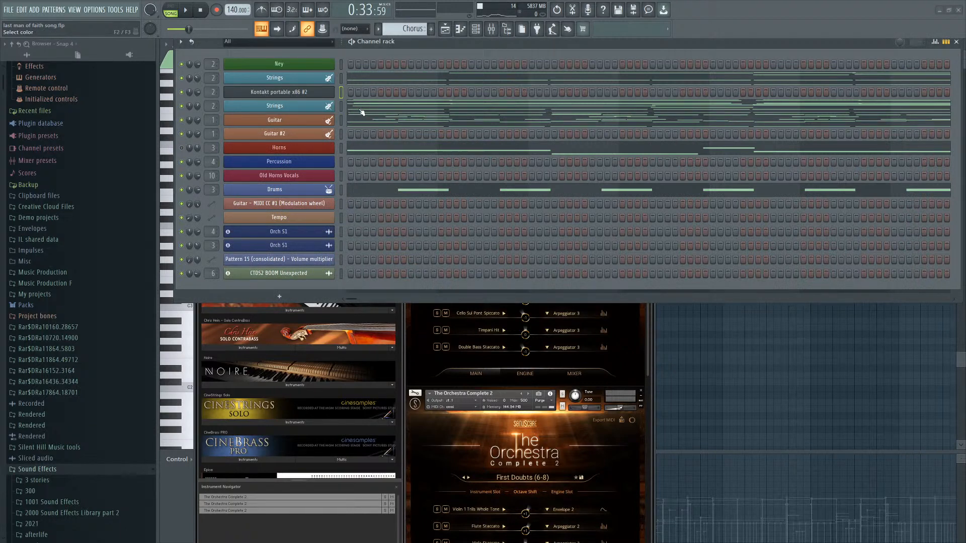
pyautogui.click(361, 111)
pyautogui.click(461, 195)
pyautogui.press('Return')
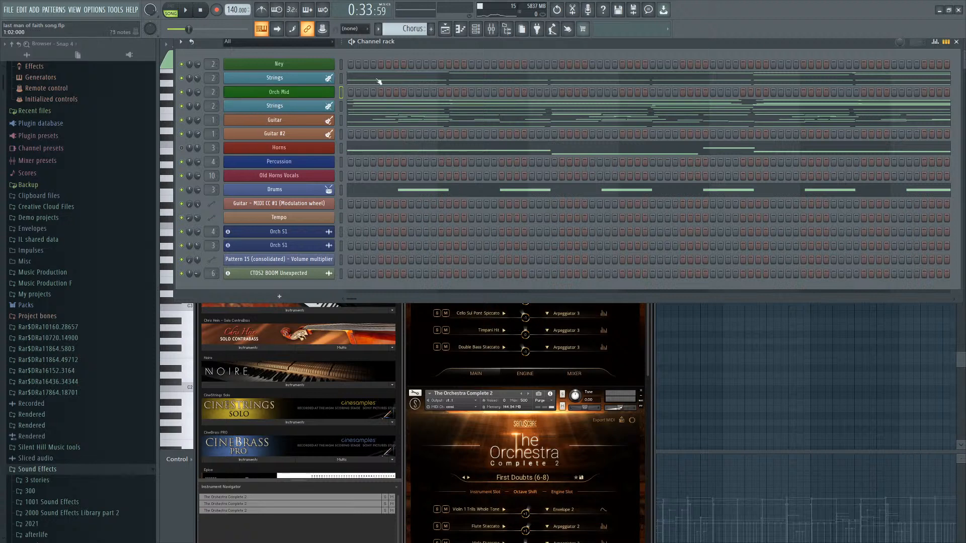
# Add a new Kontakt channel named Choir at the top of the Channel rack and open its Kontakt window.
pyautogui.click(280, 64)
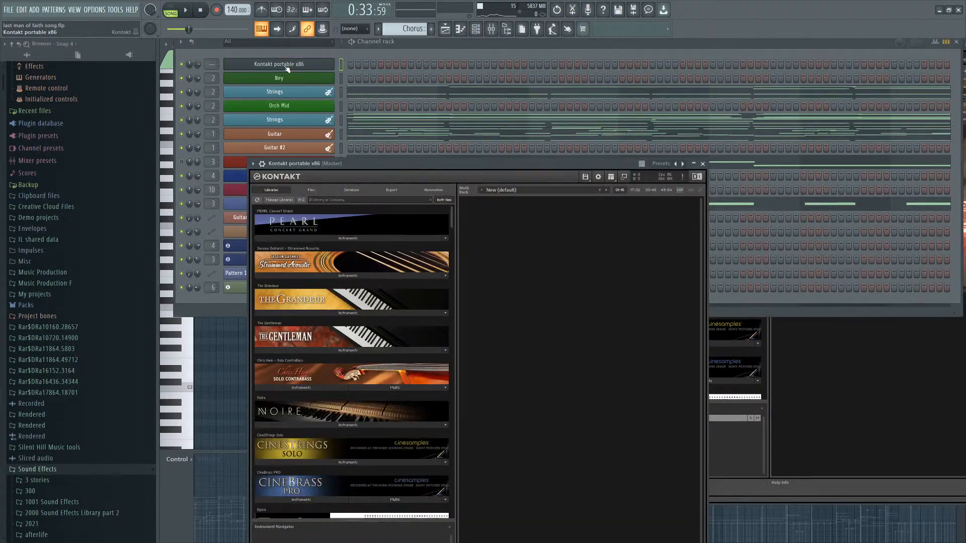
pyautogui.click(282, 57)
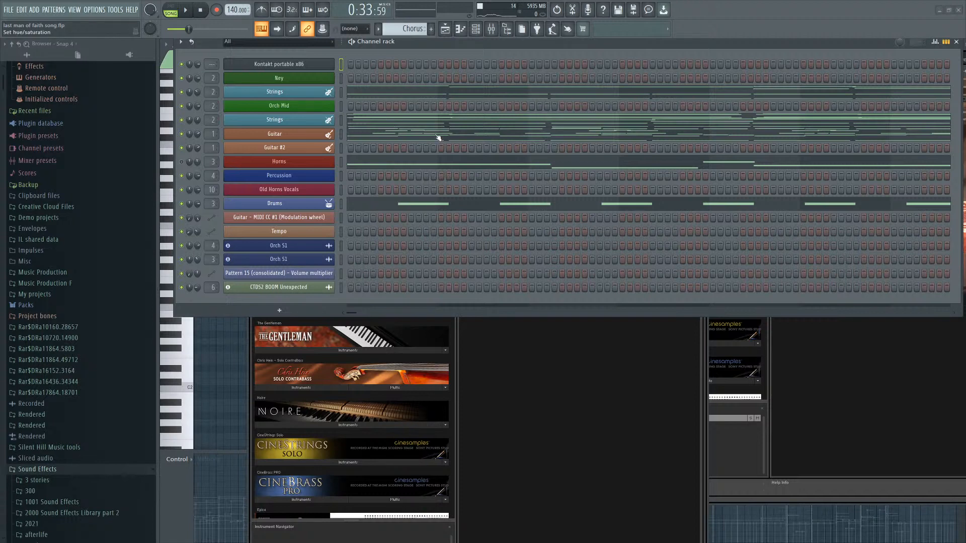
pyautogui.click(321, 68)
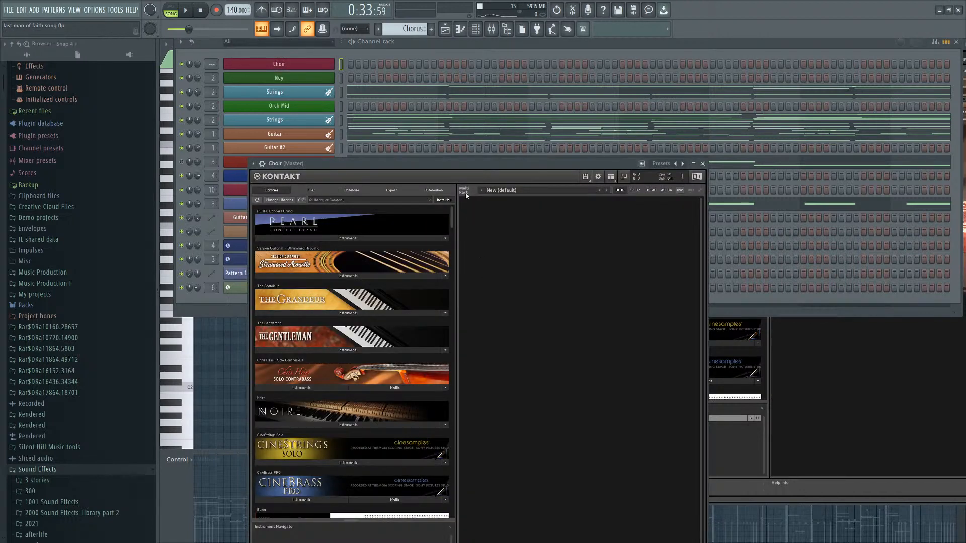
# Browse the Kontakt libraries and expand the Genesis Children's Choir and Evolution instrument lists.
pyautogui.scroll(-15, 482, 126)
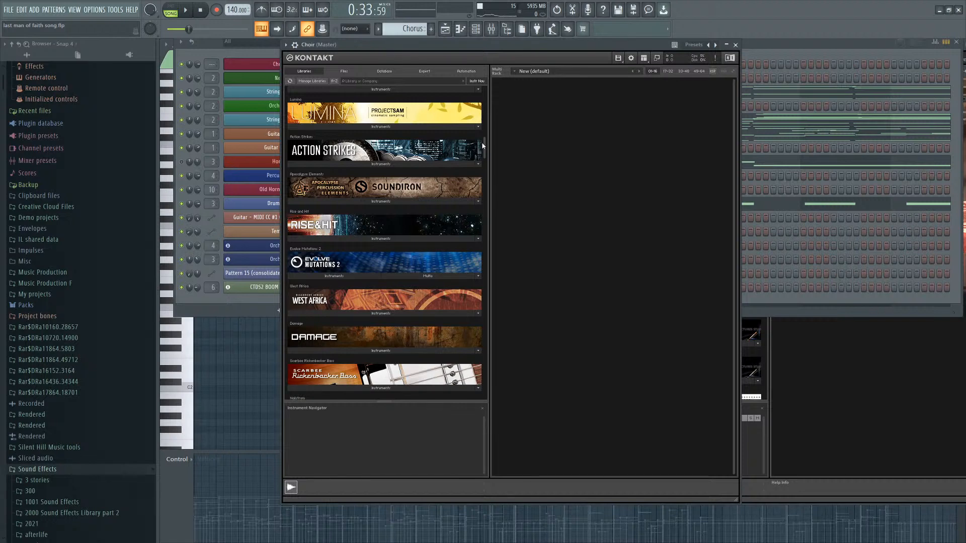
pyautogui.moveTo(482, 143); pyautogui.dragTo(491, 265)
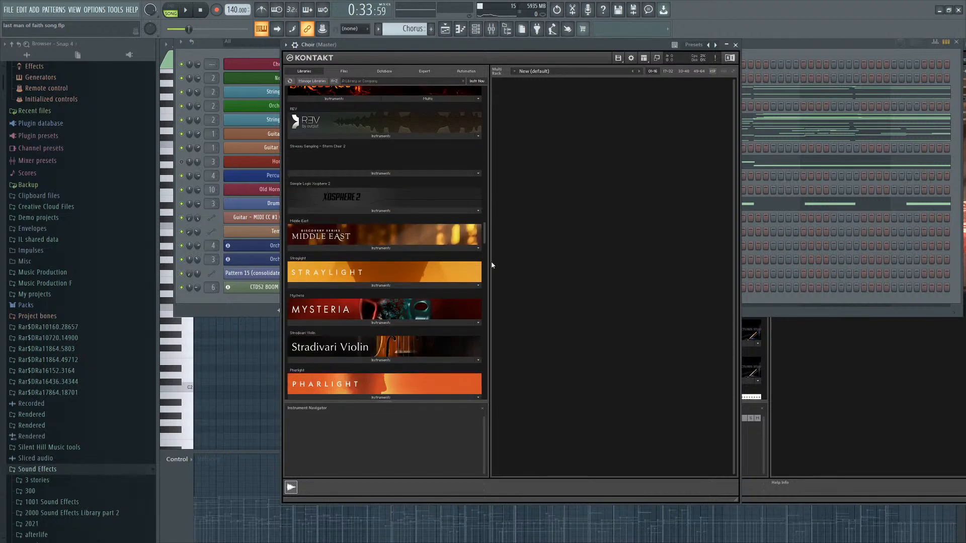
pyautogui.scroll(1, 394, 227)
pyautogui.scroll(-8, 383, 277)
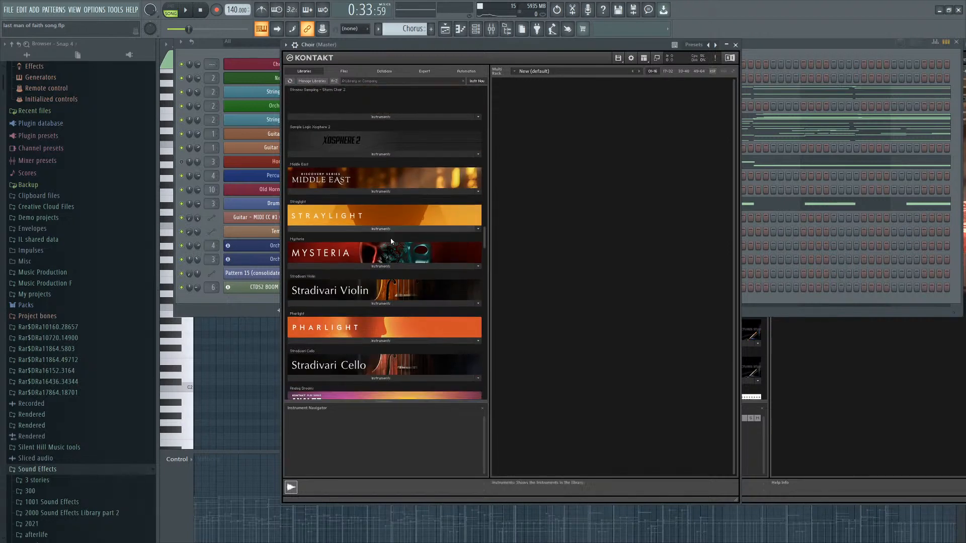
pyautogui.scroll(-10, 328, 355)
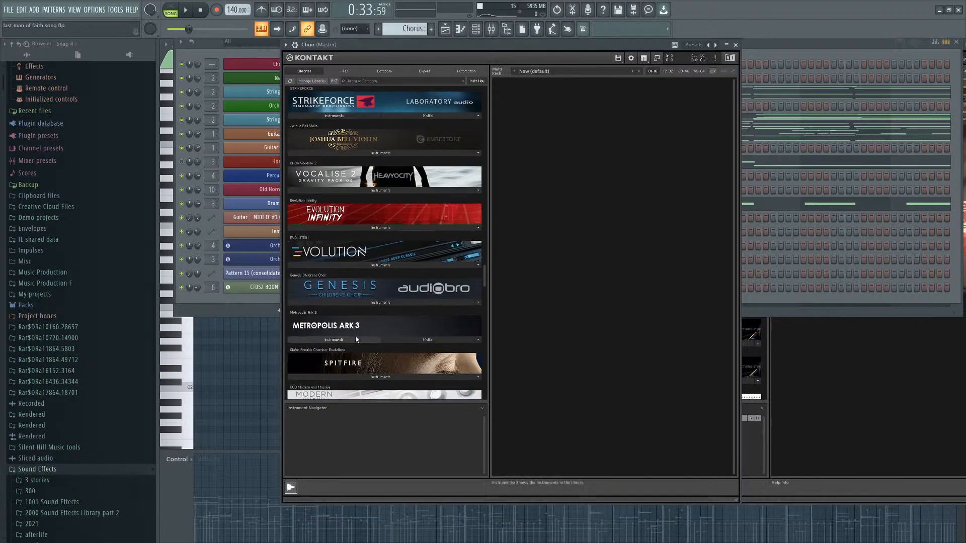
pyautogui.click(362, 166)
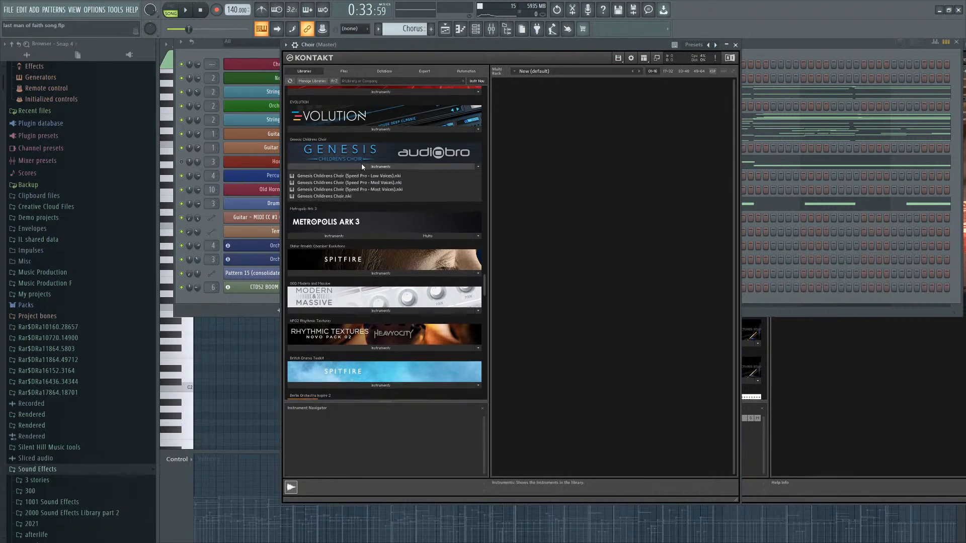
pyautogui.click(362, 129)
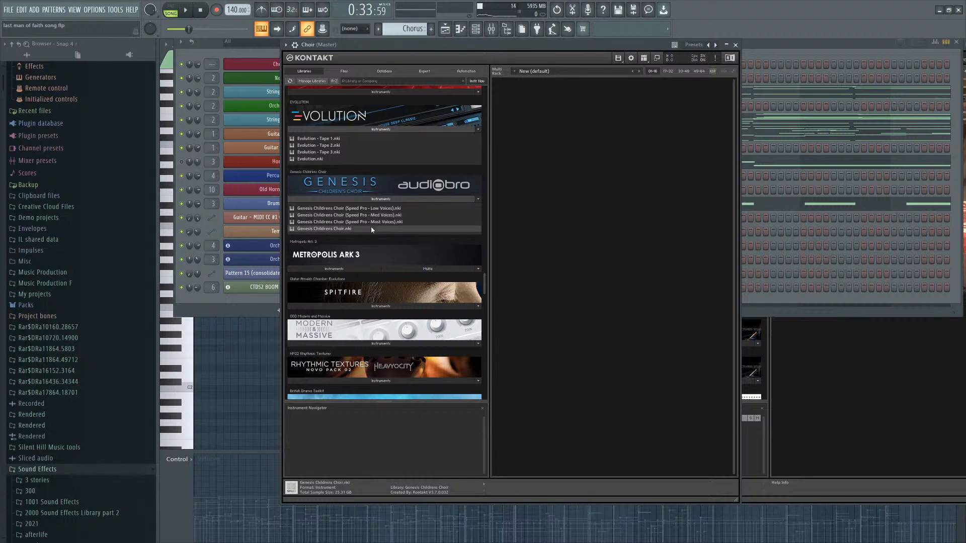
# Search through the rest of the Kontakt libraries for a choir and expand the Storm Choir 2 instrument list.
pyautogui.scroll(-2, 372, 226)
pyautogui.scroll(-15, 363, 271)
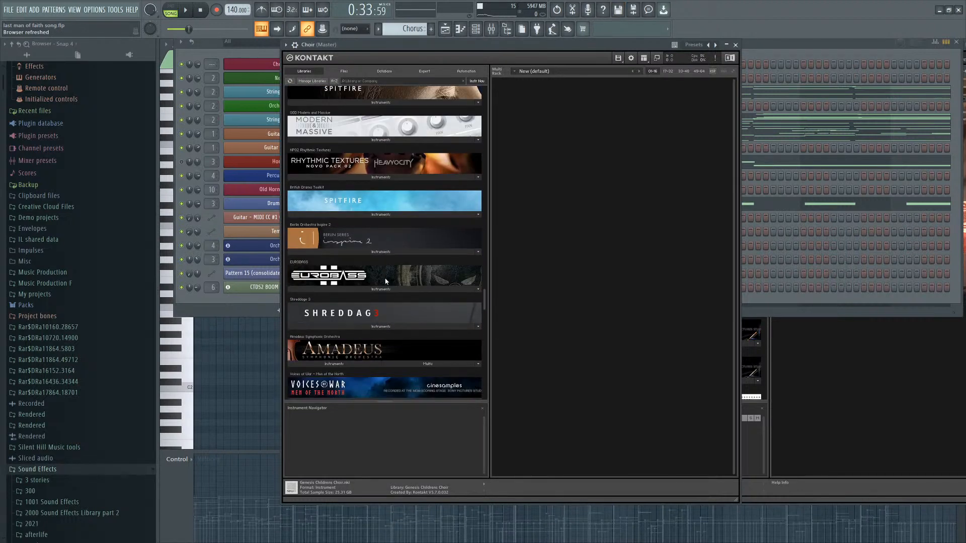
pyautogui.scroll(-20, 377, 312)
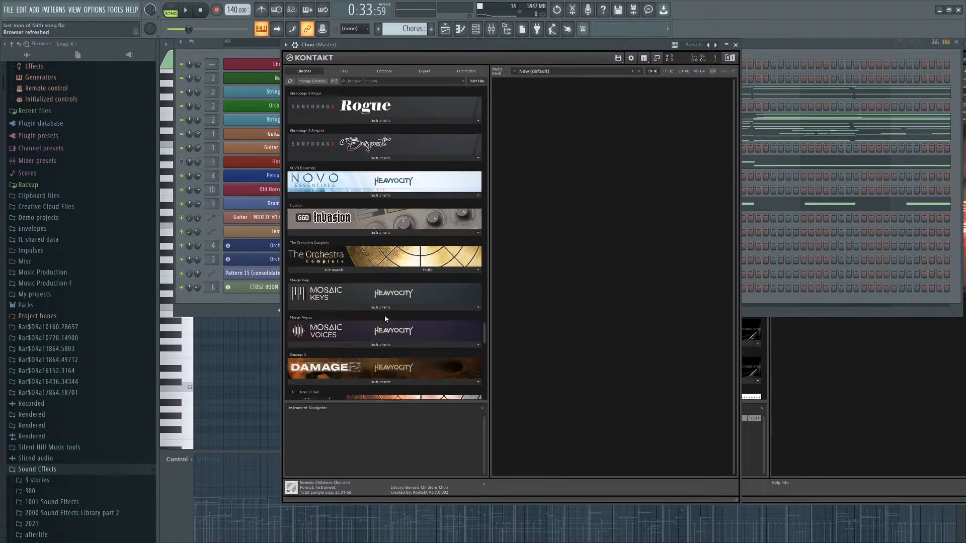
pyautogui.scroll(-5, 381, 280)
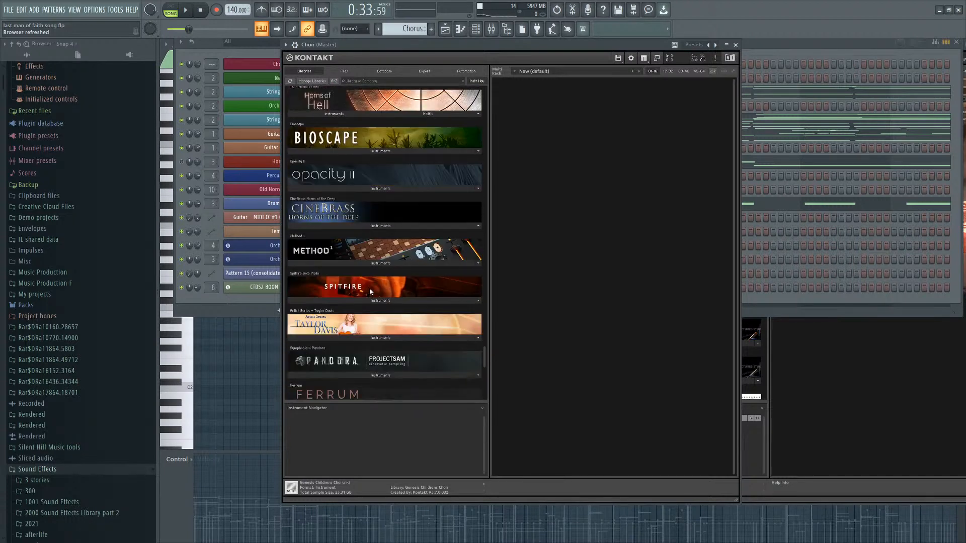
pyautogui.scroll(-3, 359, 266)
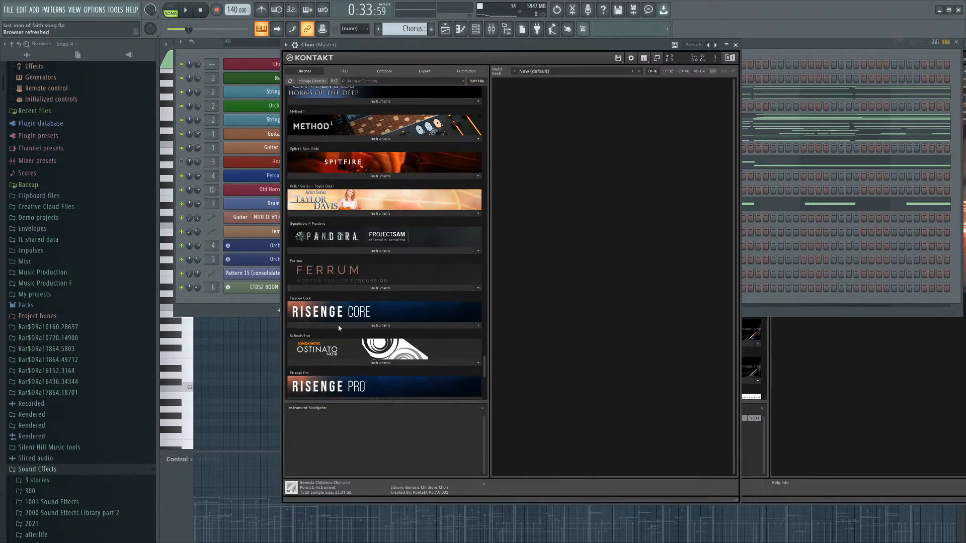
pyautogui.scroll(-10, 338, 328)
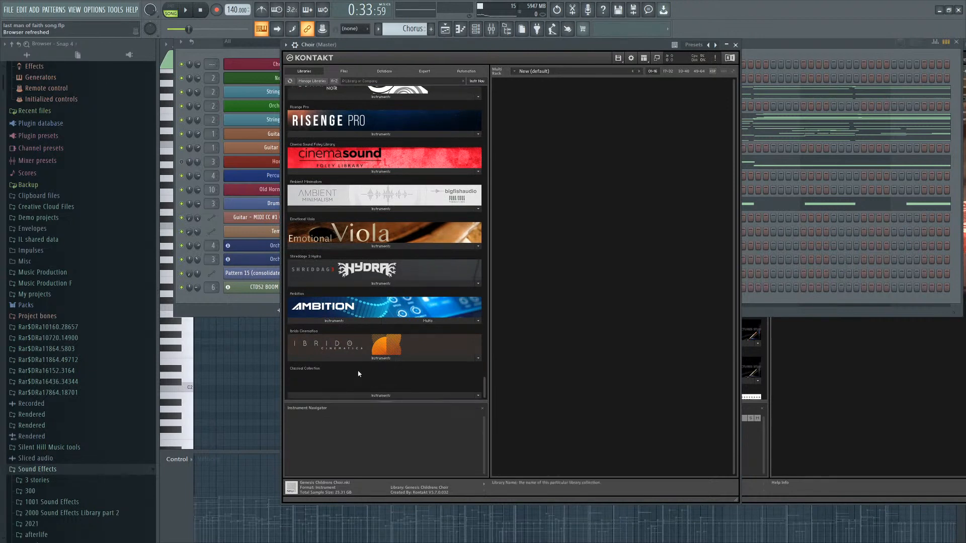
pyautogui.scroll(12, 358, 373)
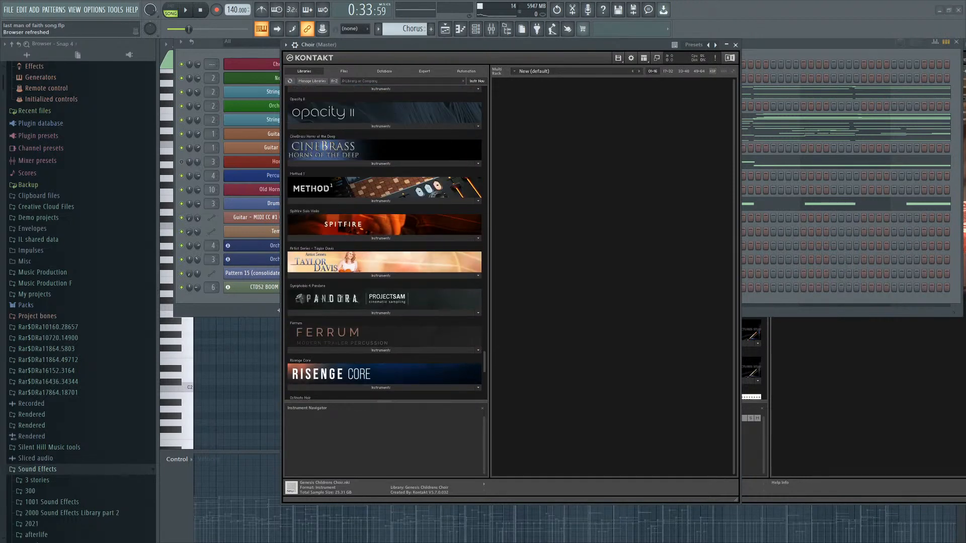
pyautogui.scroll(10, 383, 241)
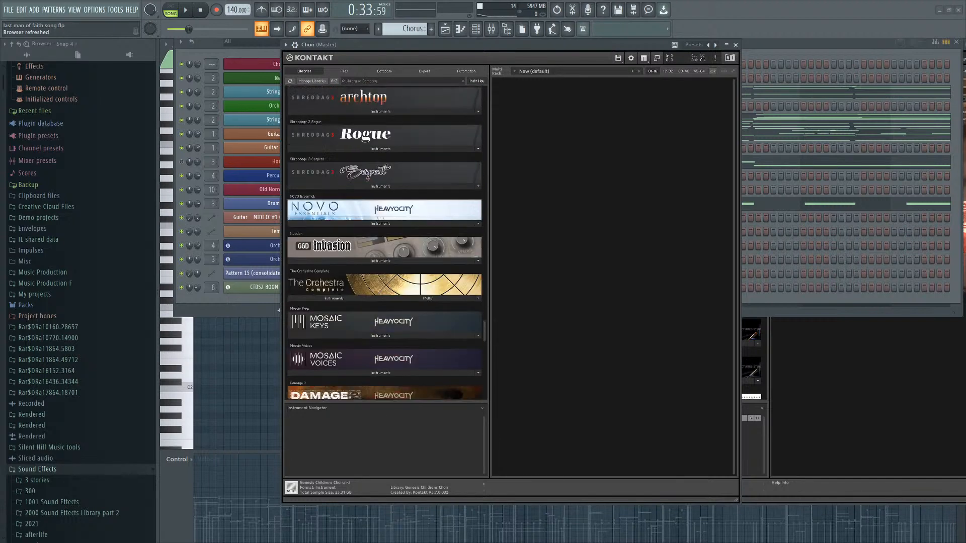
pyautogui.scroll(9, 455, 285)
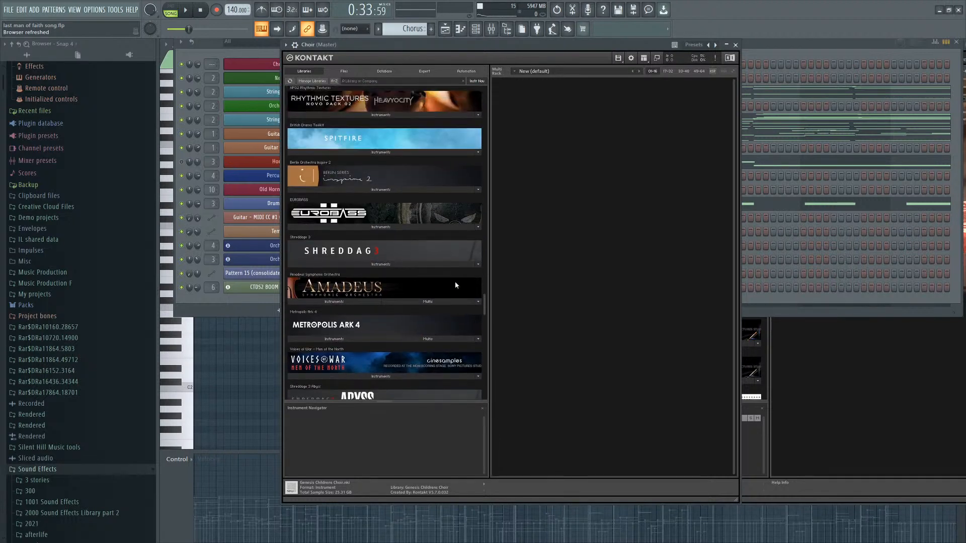
pyautogui.scroll(10, 455, 285)
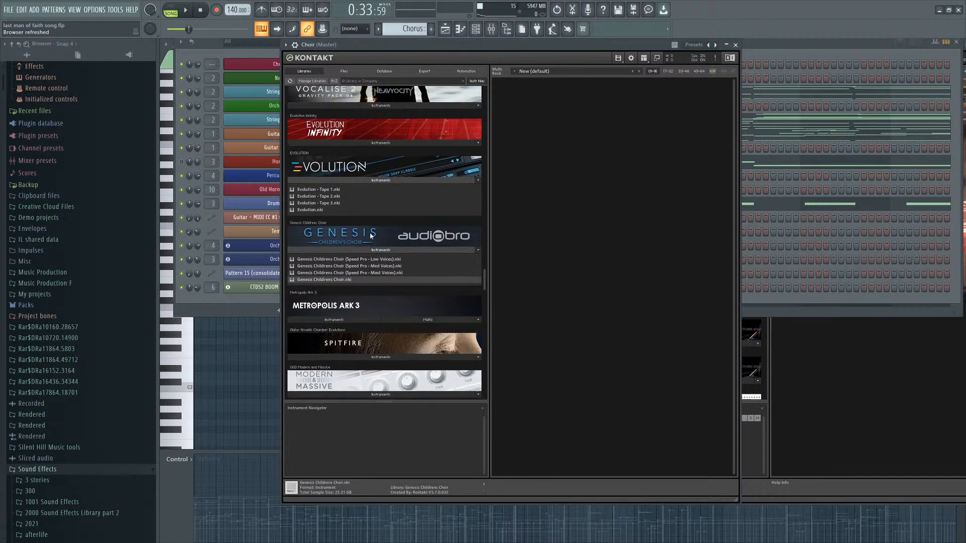
pyautogui.scroll(10, 371, 236)
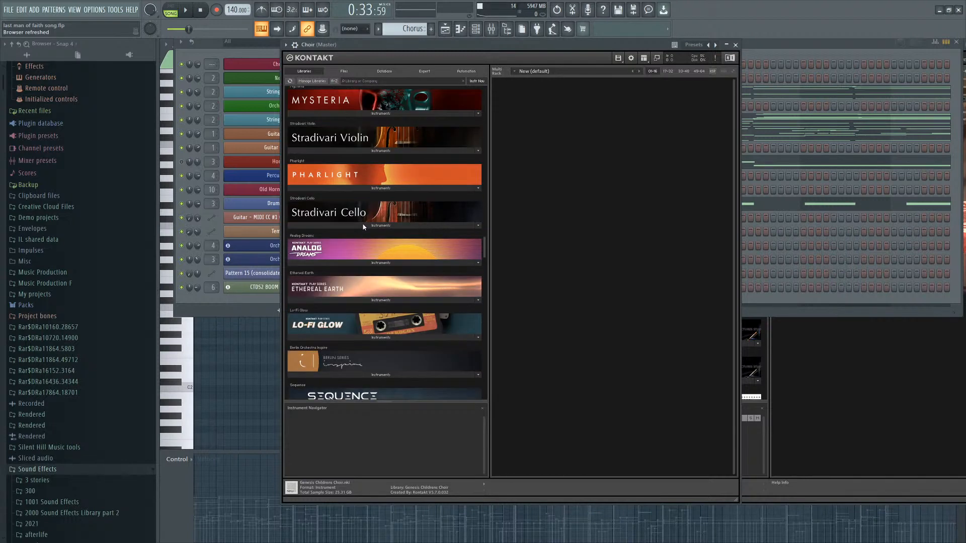
pyautogui.scroll(10, 364, 227)
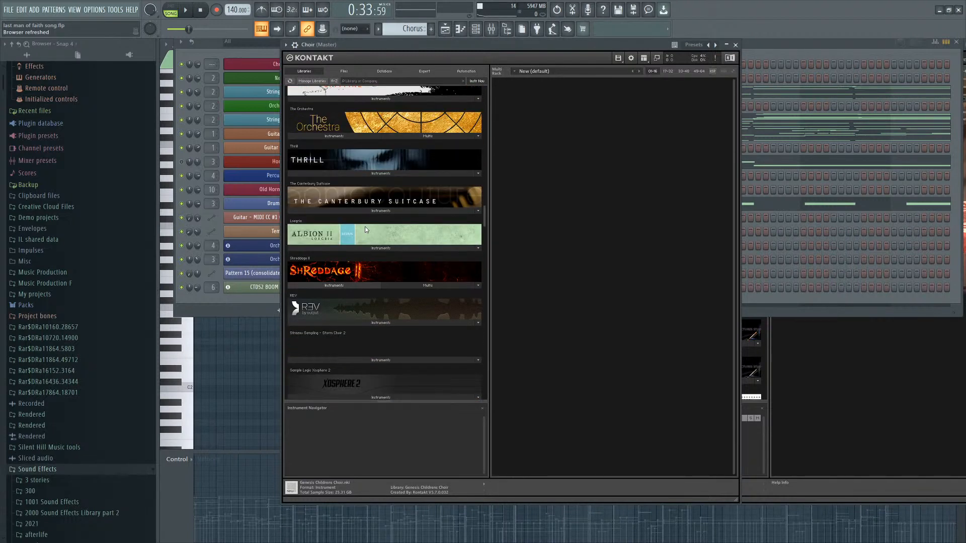
pyautogui.scroll(12, 366, 229)
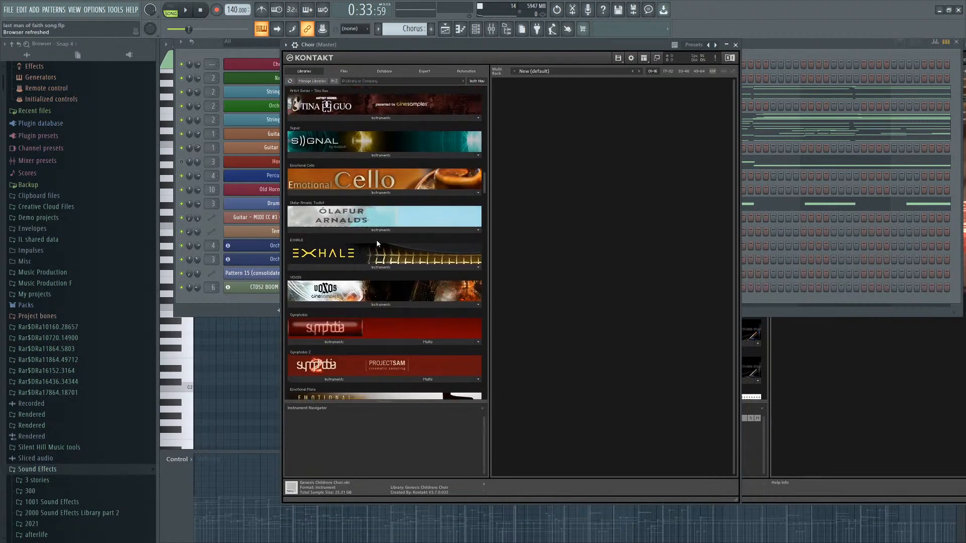
pyautogui.scroll(2, 376, 240)
pyautogui.scroll(-5, 379, 243)
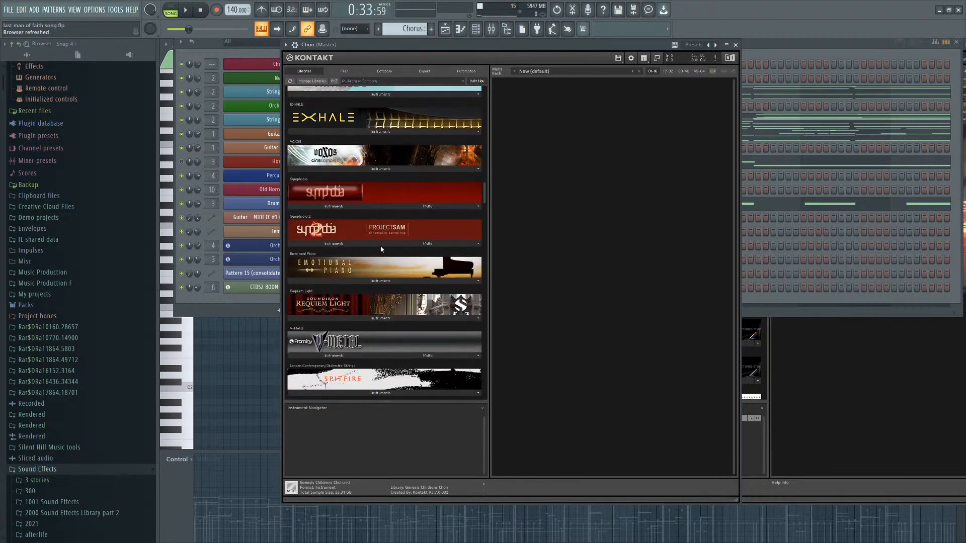
pyautogui.scroll(-1, 375, 257)
pyautogui.scroll(-3, 397, 237)
pyautogui.scroll(5, 400, 251)
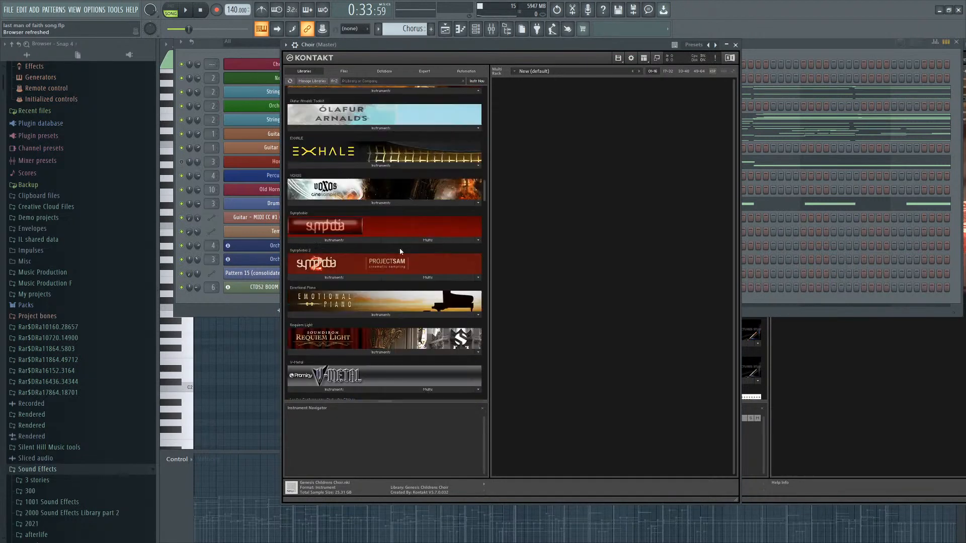
pyautogui.scroll(3, 399, 248)
pyautogui.scroll(2, 395, 261)
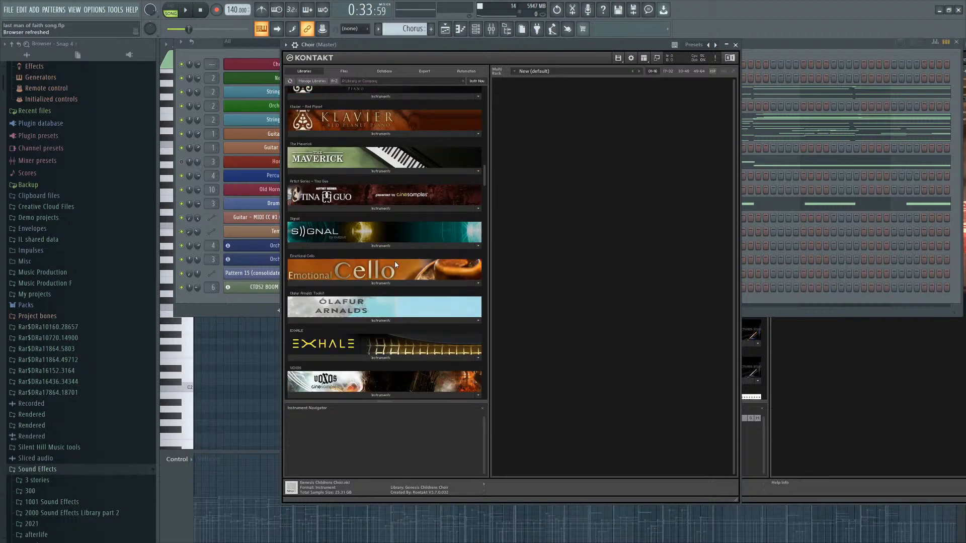
pyautogui.scroll(5, 396, 263)
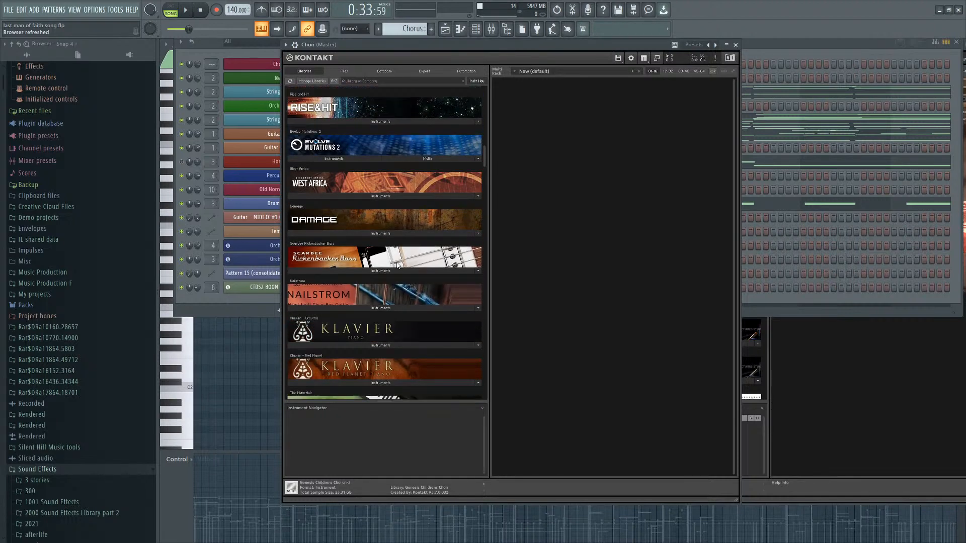
pyautogui.scroll(15, 400, 264)
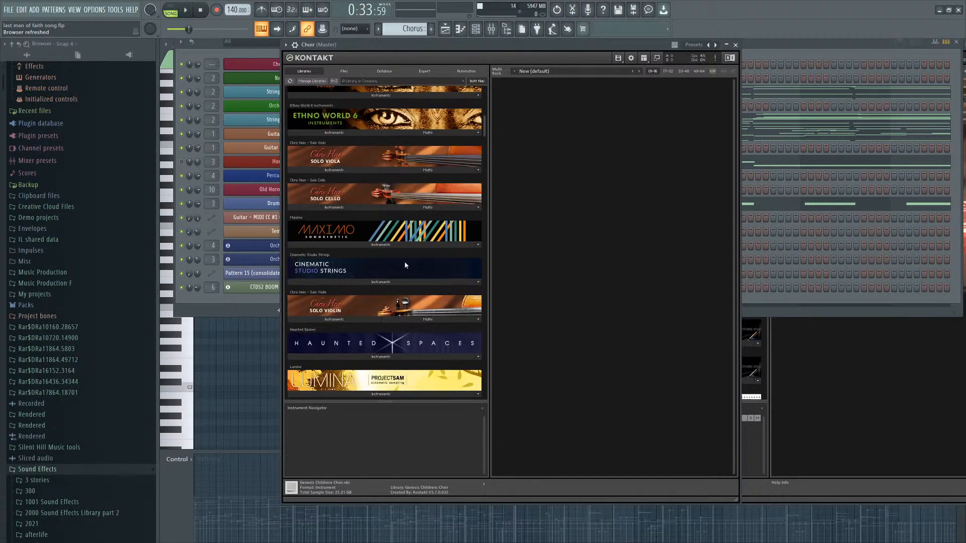
pyautogui.scroll(-3, 400, 271)
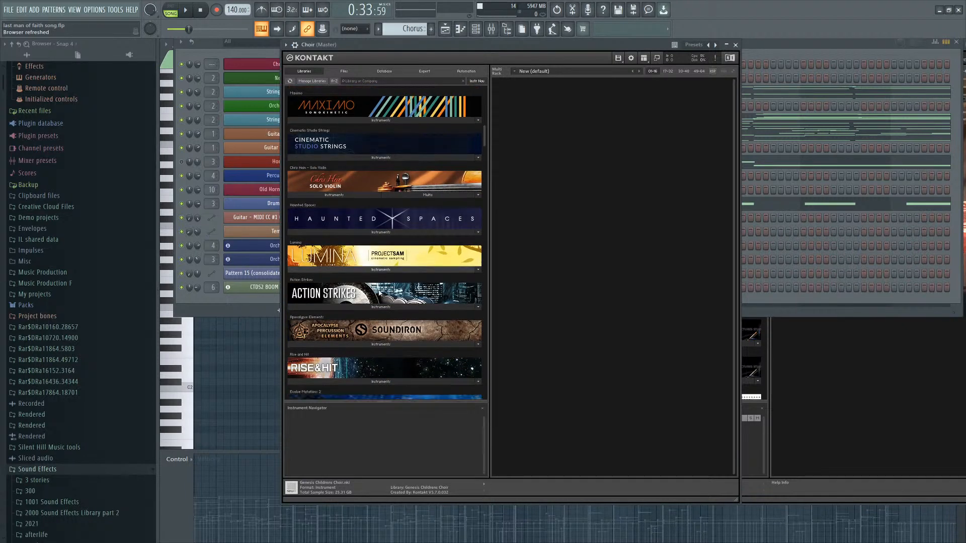
pyautogui.scroll(-6, 389, 290)
pyautogui.scroll(1, 403, 280)
pyautogui.scroll(11, 404, 284)
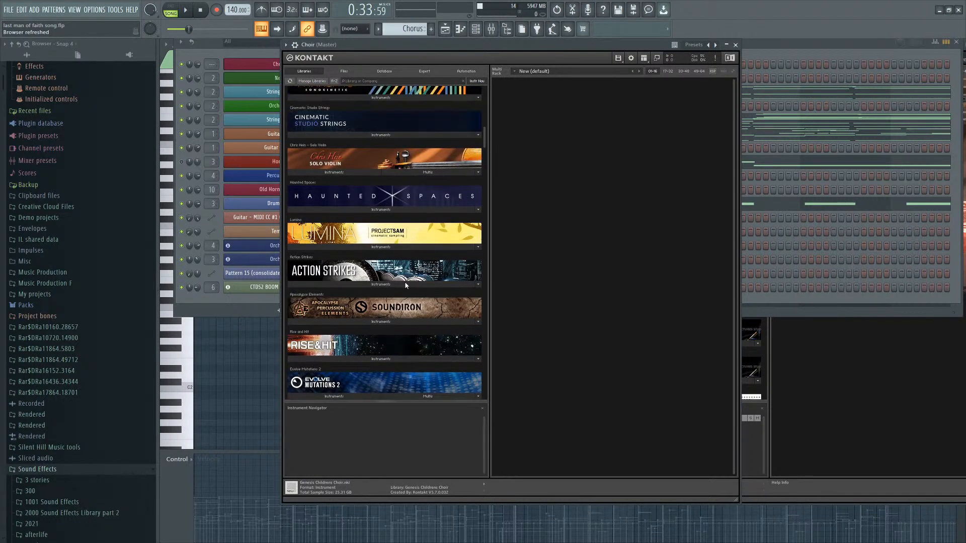
pyautogui.scroll(3, 410, 274)
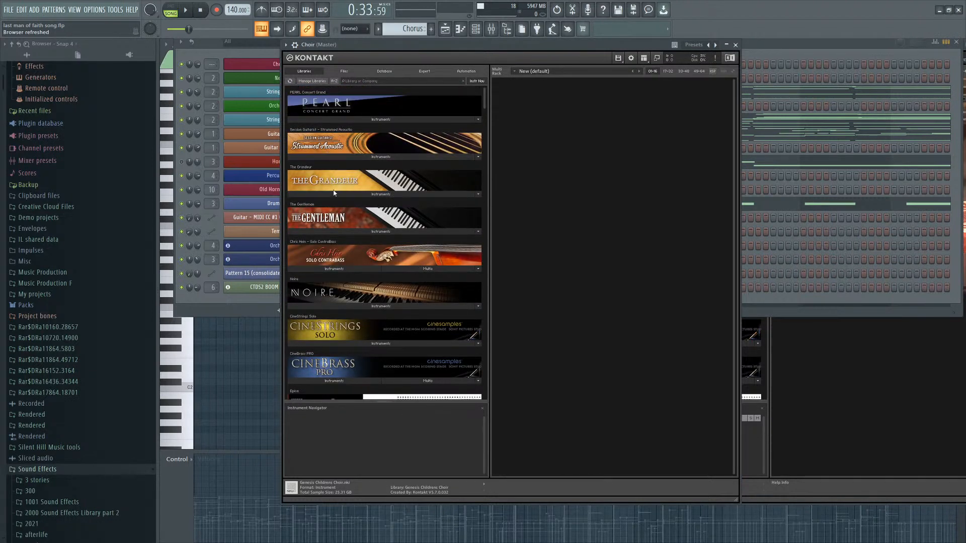
pyautogui.scroll(-6, 351, 224)
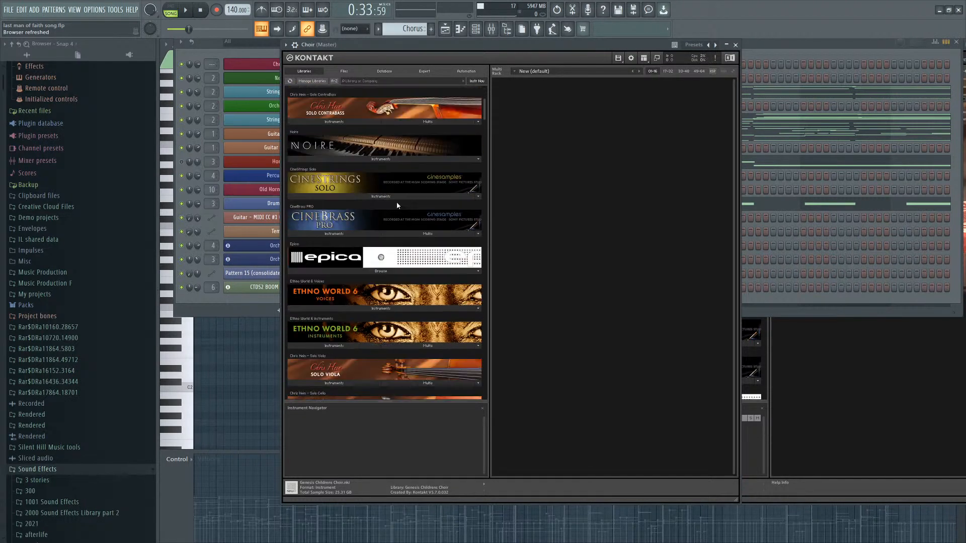
pyautogui.scroll(-2, 403, 212)
pyautogui.scroll(-4, 332, 218)
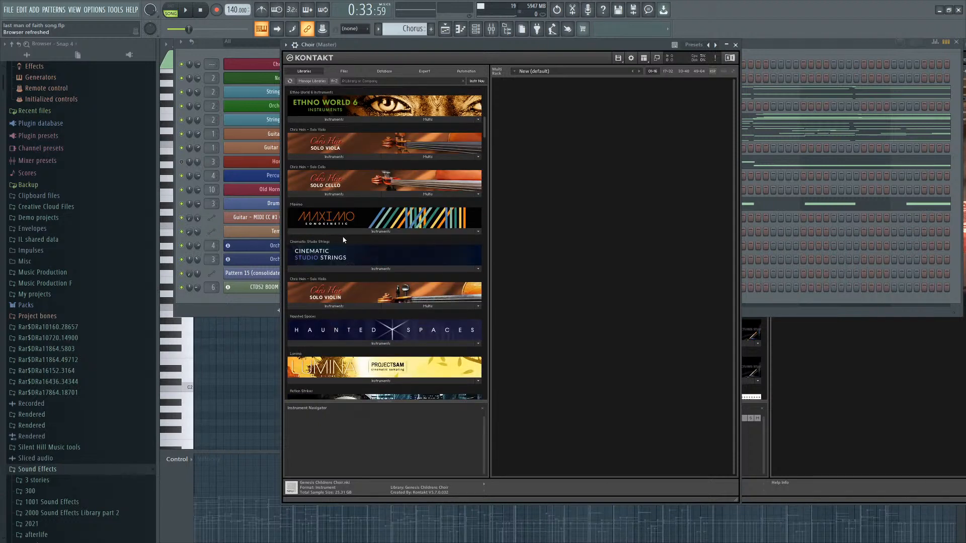
pyautogui.scroll(-7, 442, 210)
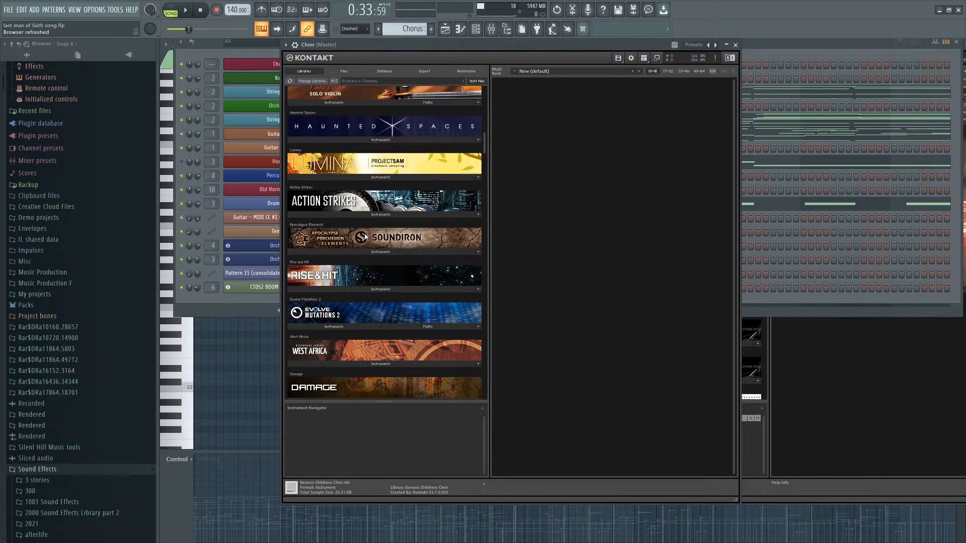
pyautogui.scroll(-6, 330, 221)
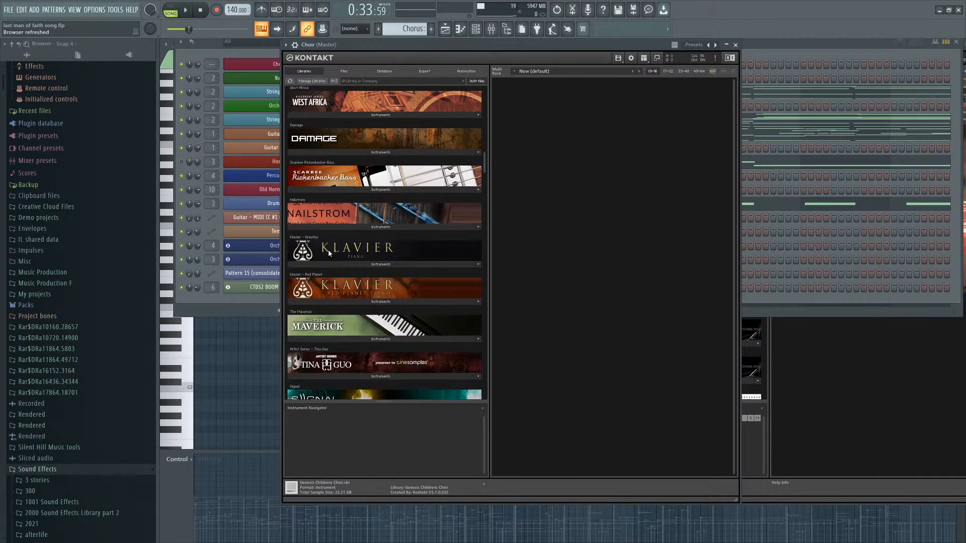
pyautogui.scroll(-11, 352, 252)
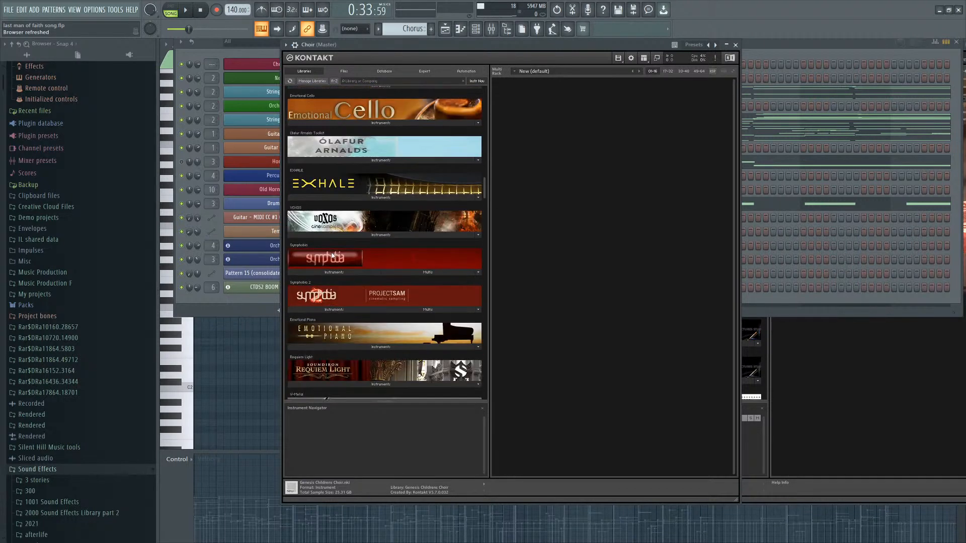
pyautogui.scroll(-3, 352, 239)
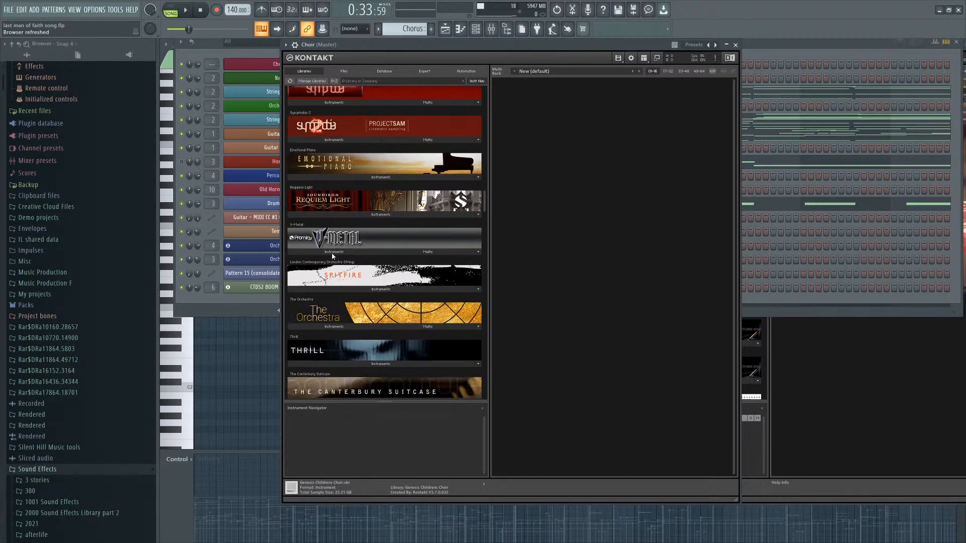
pyautogui.scroll(-3, 356, 245)
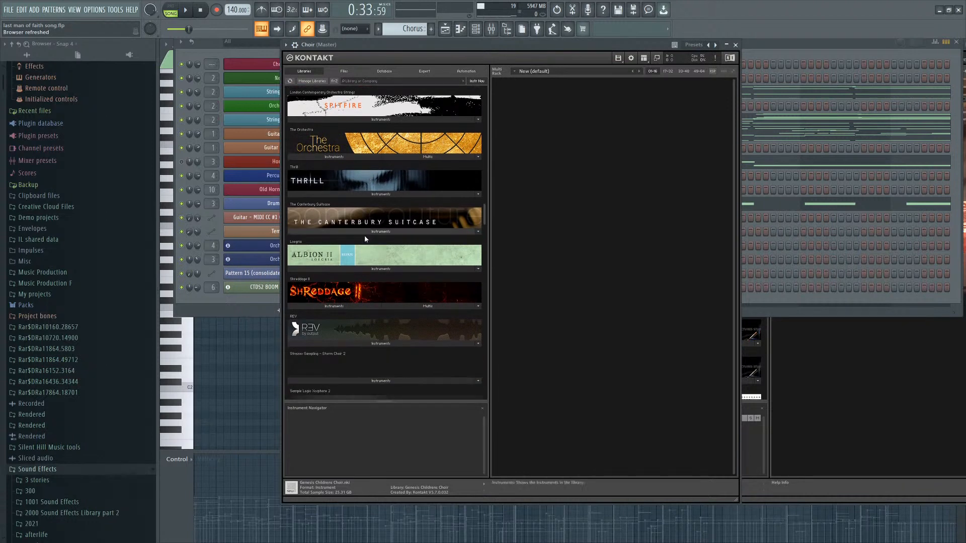
pyautogui.scroll(-5, 349, 252)
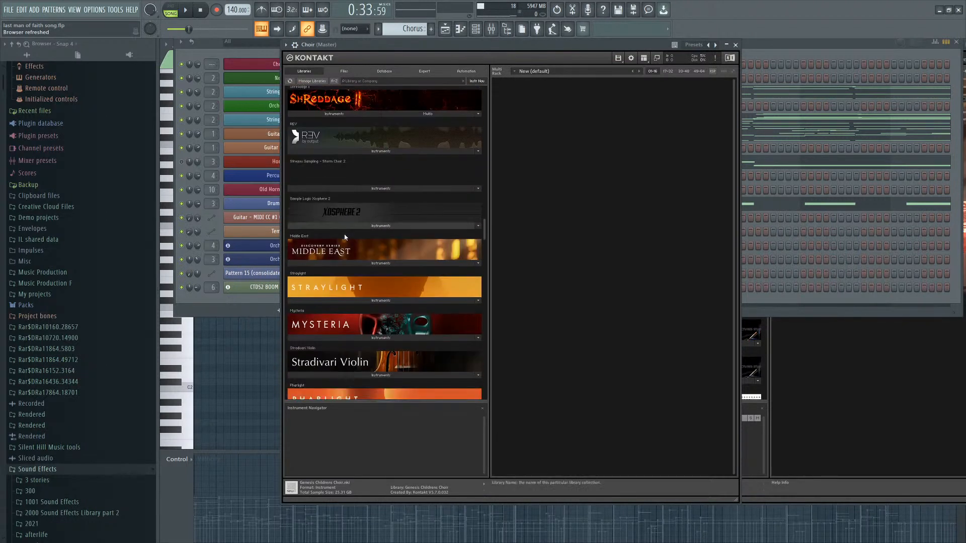
pyautogui.click(362, 189)
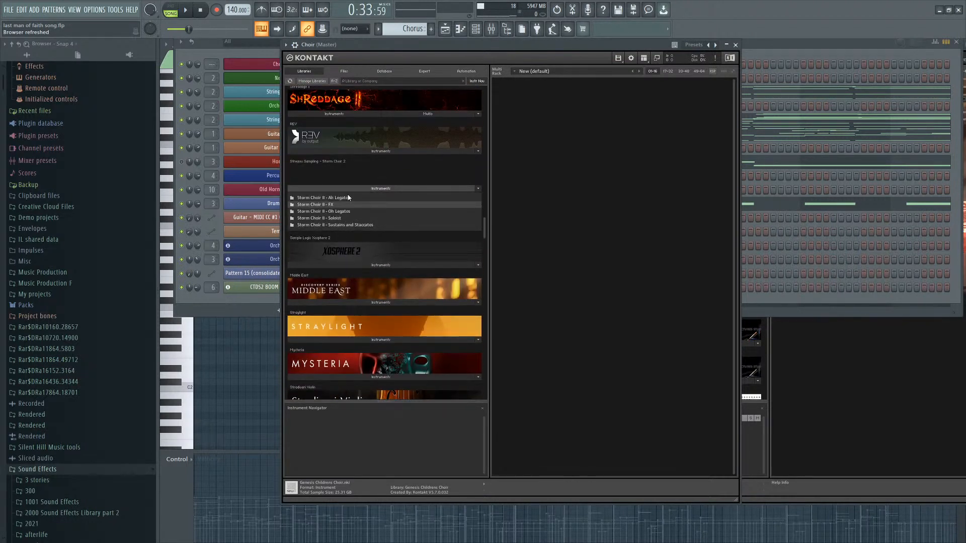
# Open the Storm Choir II FX folder and load the Storm Choir II - Risers - Men instrument.
pyautogui.doubleClick(346, 225)
pyautogui.doubleClick(370, 198)
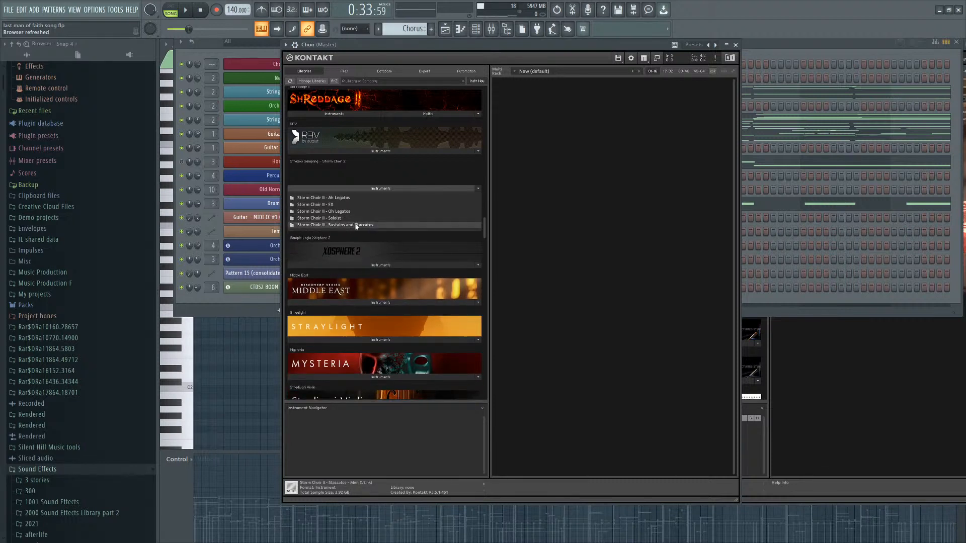
pyautogui.doubleClick(352, 225)
pyautogui.click(383, 218)
pyautogui.doubleClick(352, 198)
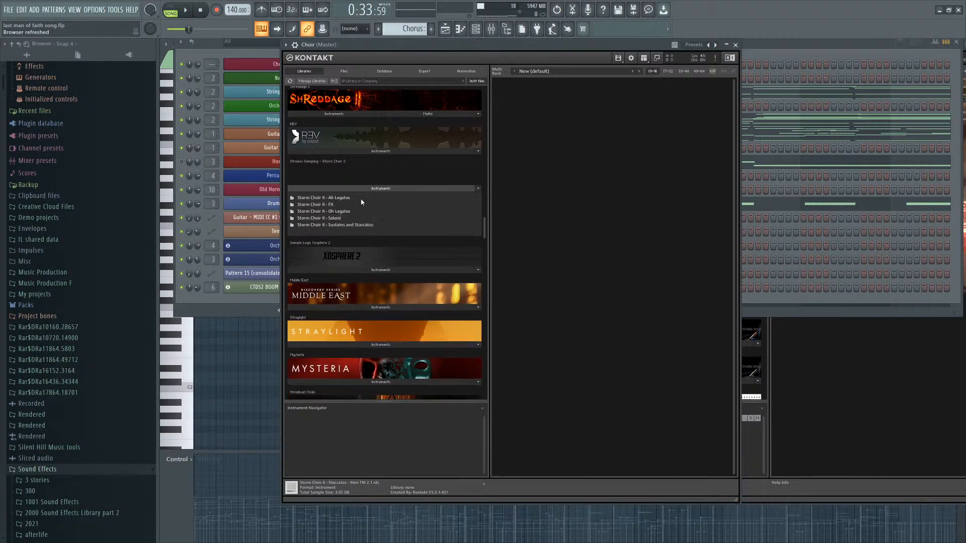
pyautogui.doubleClick(345, 212)
pyautogui.doubleClick(351, 198)
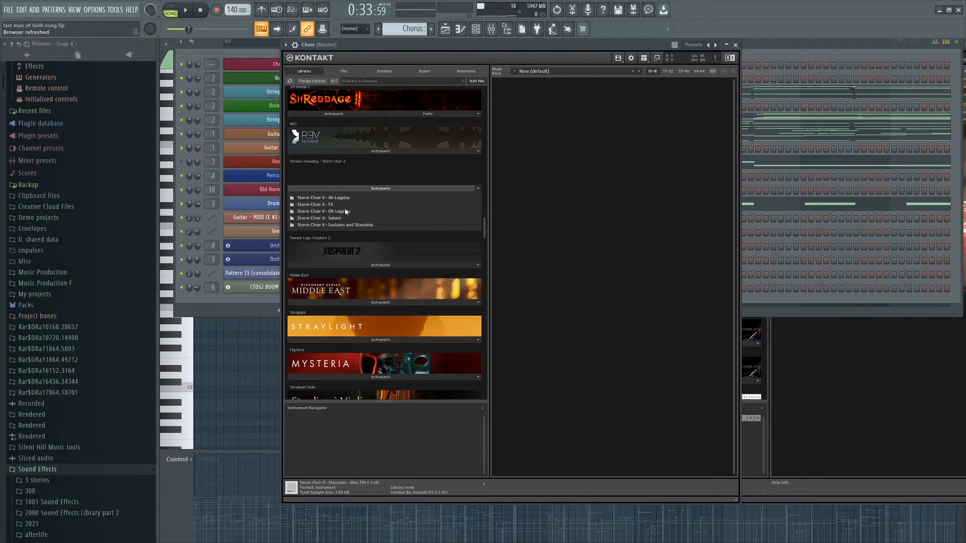
pyautogui.doubleClick(345, 205)
pyautogui.click(353, 267)
pyautogui.click(368, 261)
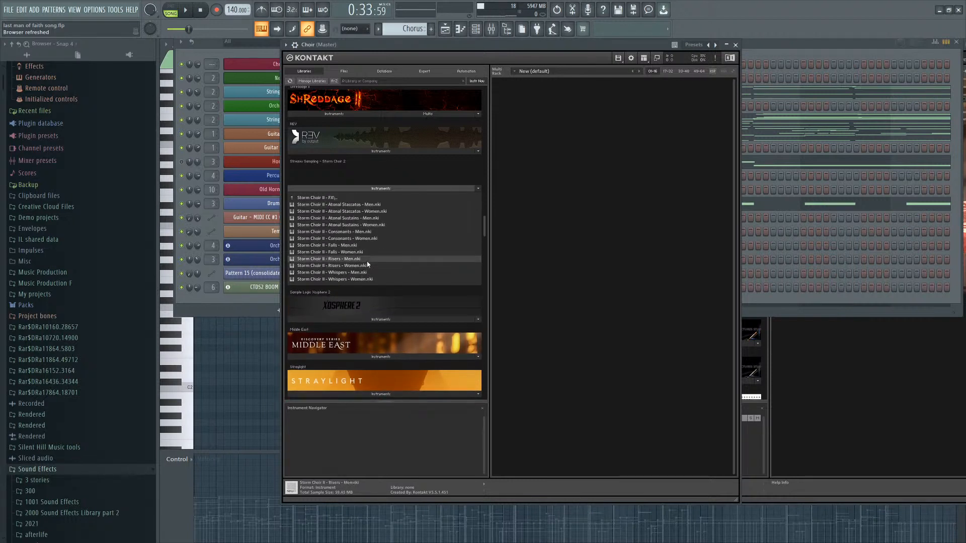
pyautogui.doubleClick(361, 260)
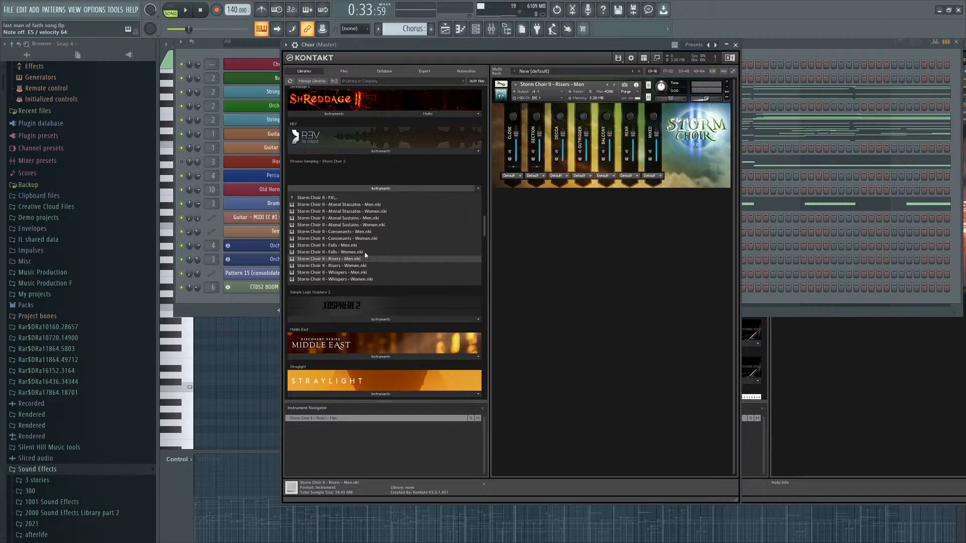
# Move the Choir Kontakt window beside the Channel rack and reopen it from the Choir channel.
pyautogui.moveTo(567, 51); pyautogui.dragTo(583, 48)
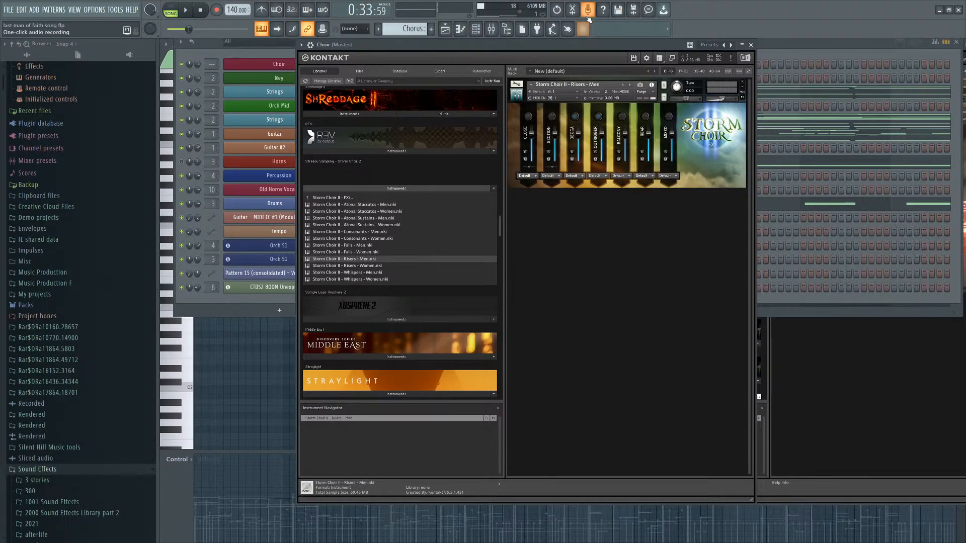
pyautogui.moveTo(555, 44); pyautogui.dragTo(767, 45)
pyautogui.scroll(-3, 680, 92)
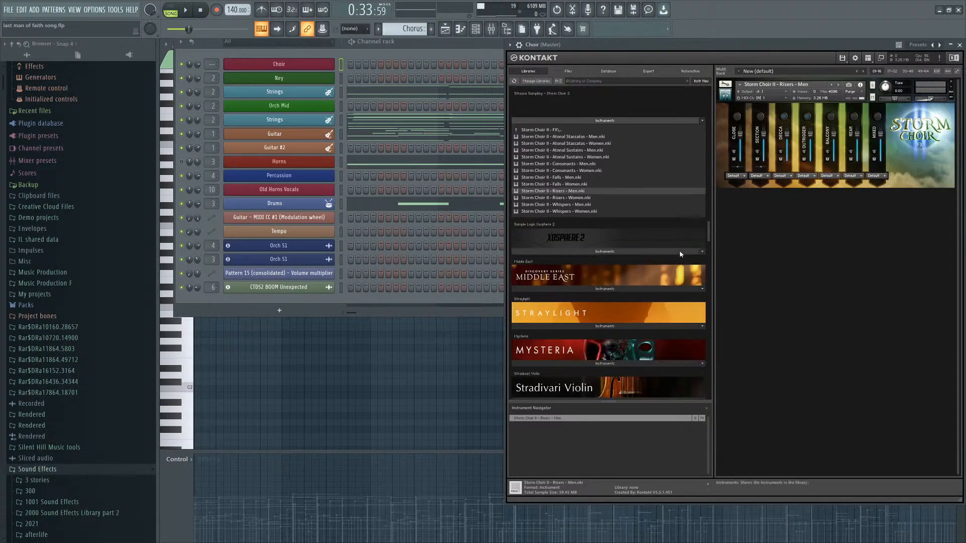
pyautogui.scroll(1, 642, 225)
pyautogui.click(627, 231)
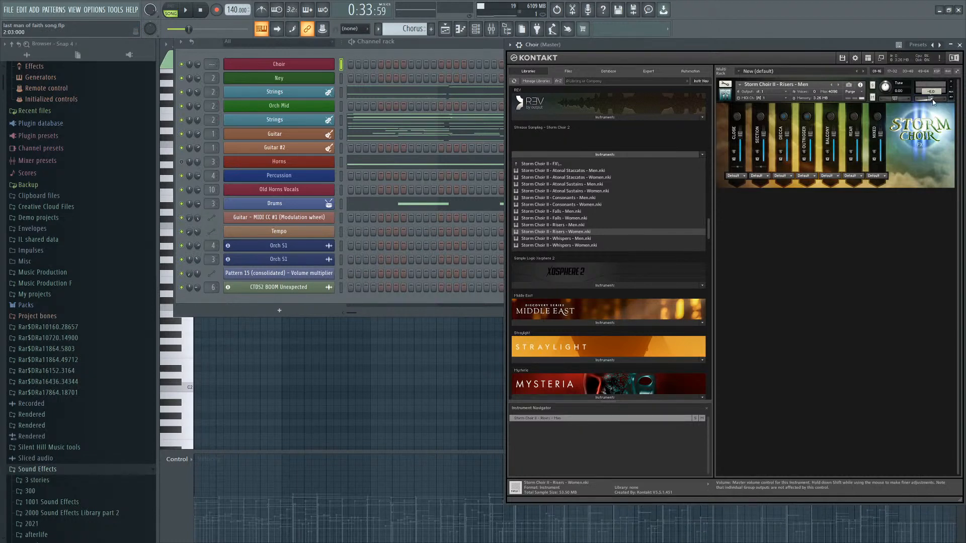
pyautogui.click(248, 68)
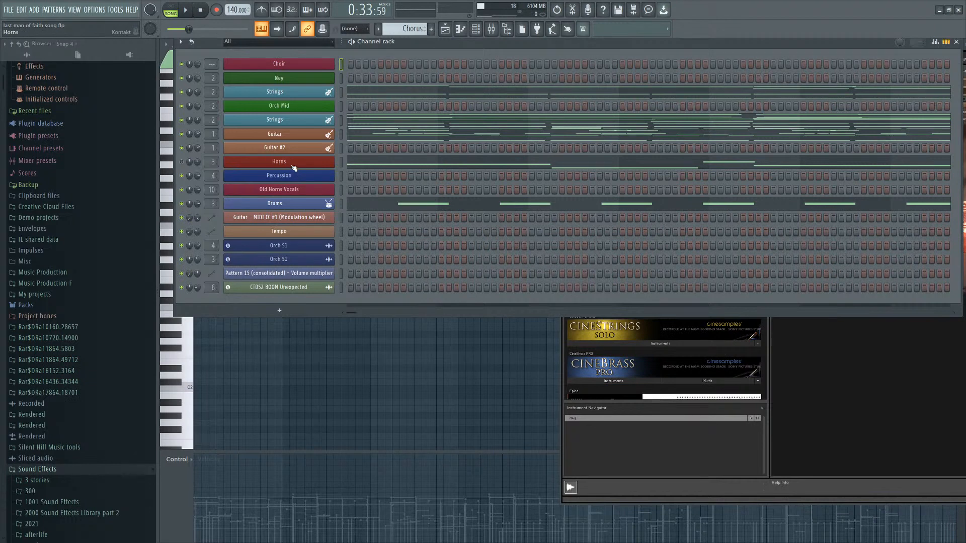
pyautogui.click(714, 352)
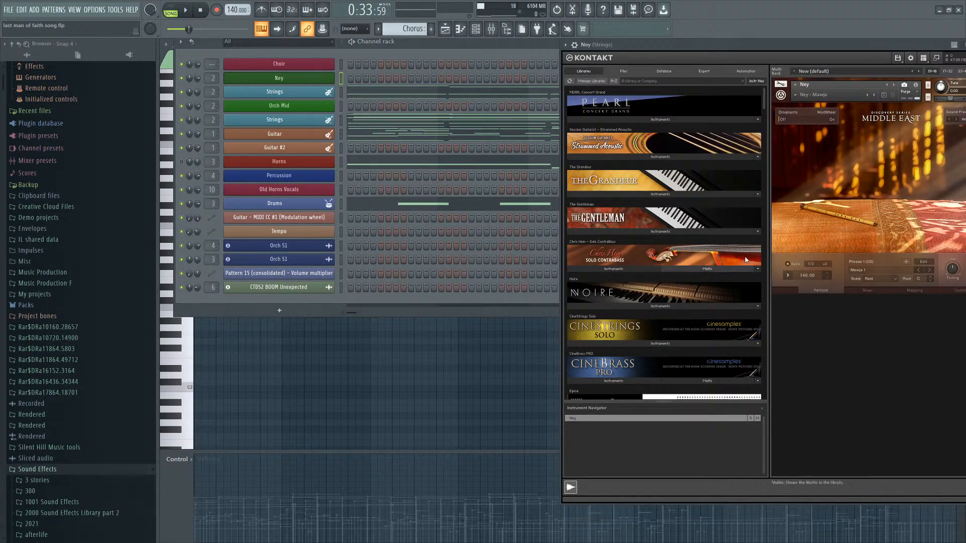
pyautogui.moveTo(649, 45); pyautogui.dragTo(644, 46)
pyautogui.click(320, 60)
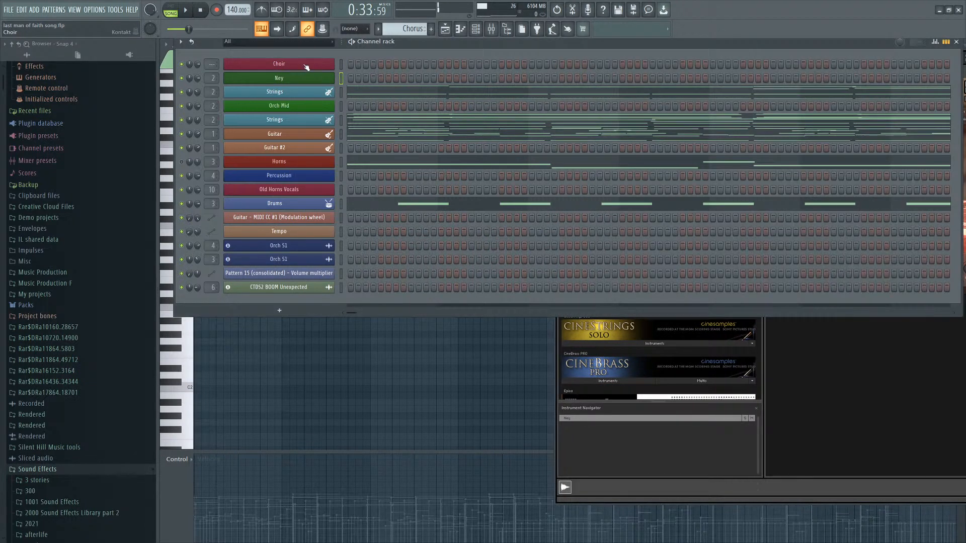
pyautogui.click(306, 66)
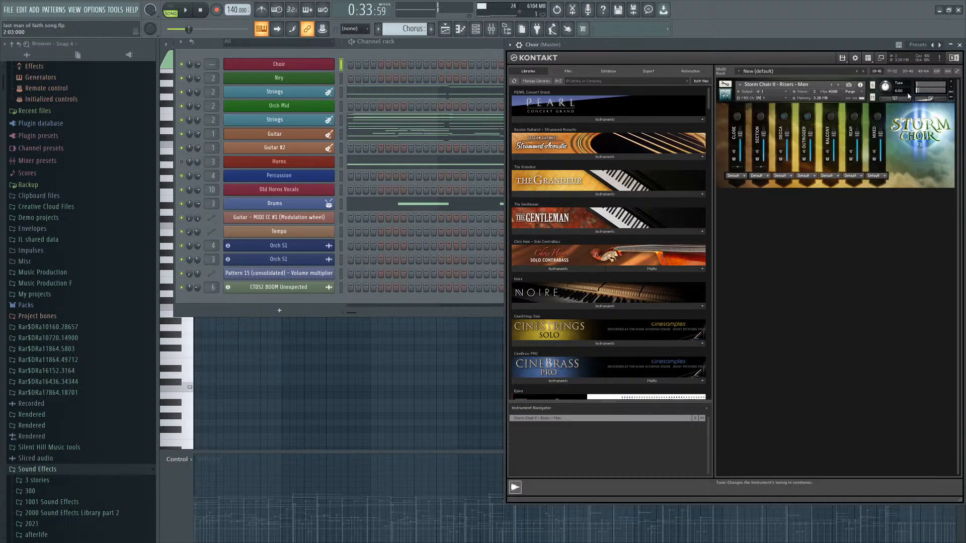
# Play the song while scrolling through the Kontakt library list to search for other choir libraries.
pyautogui.moveTo(934, 100)
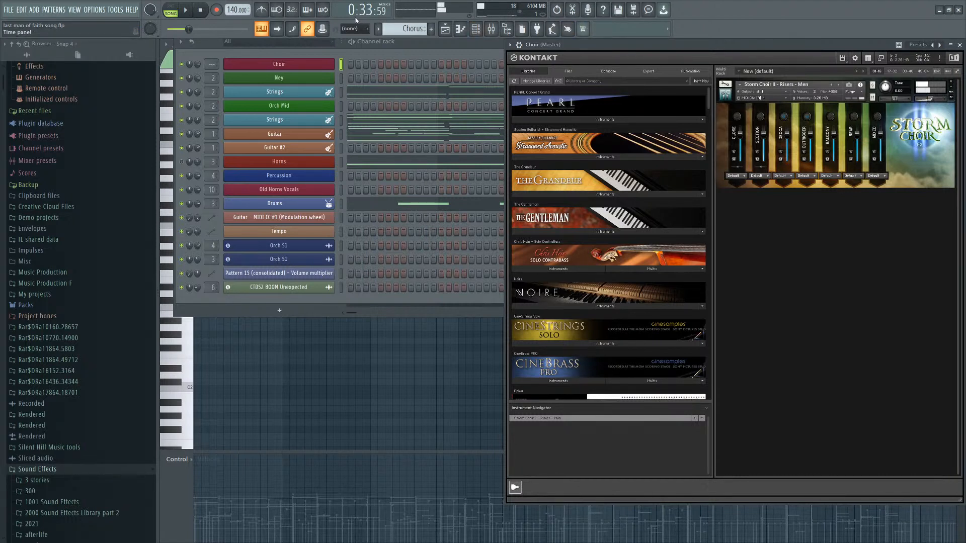
pyautogui.click(187, 11)
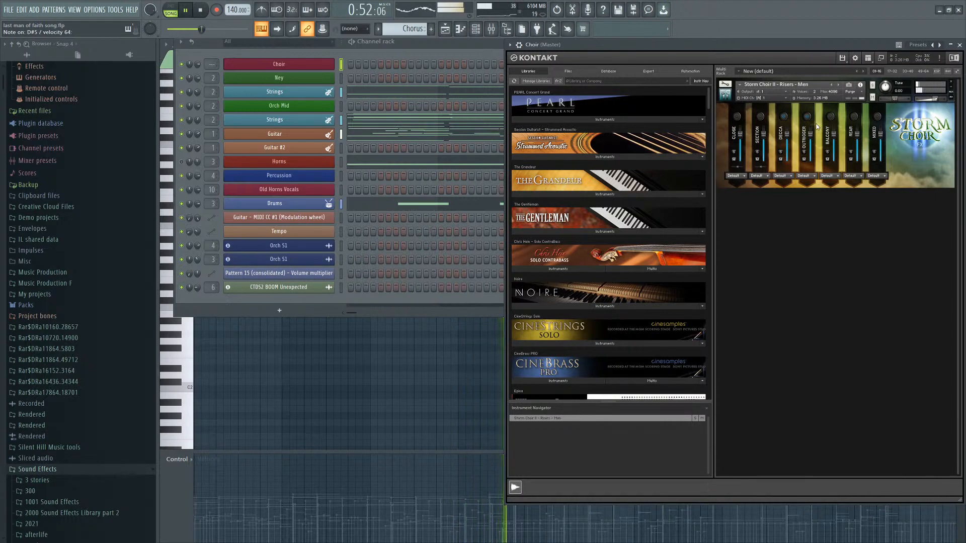
pyautogui.scroll(-3, 710, 109)
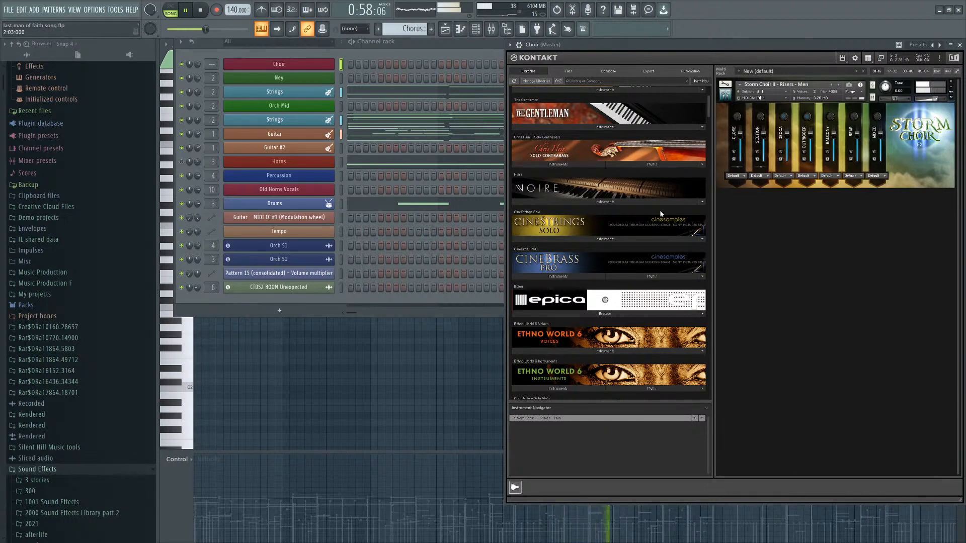
pyautogui.scroll(-6, 692, 248)
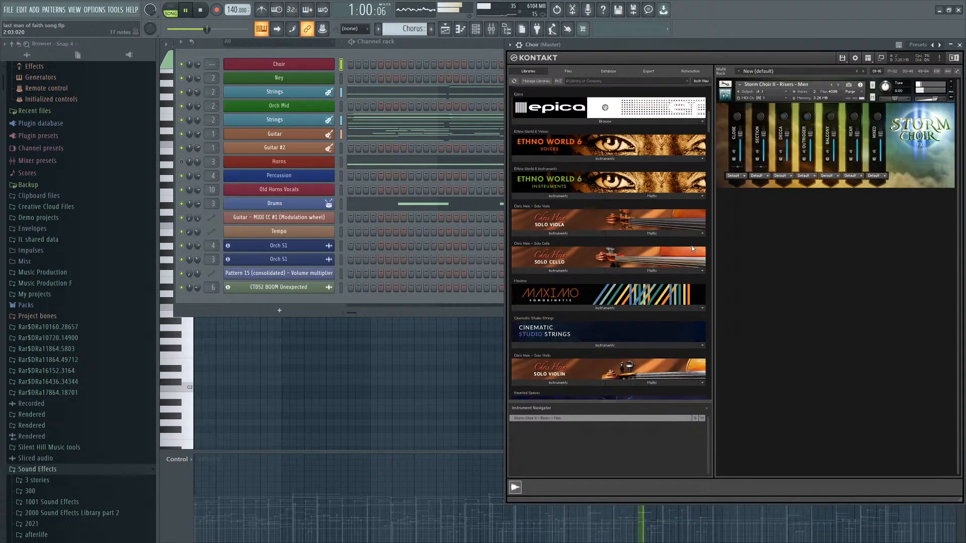
pyautogui.scroll(-20, 692, 248)
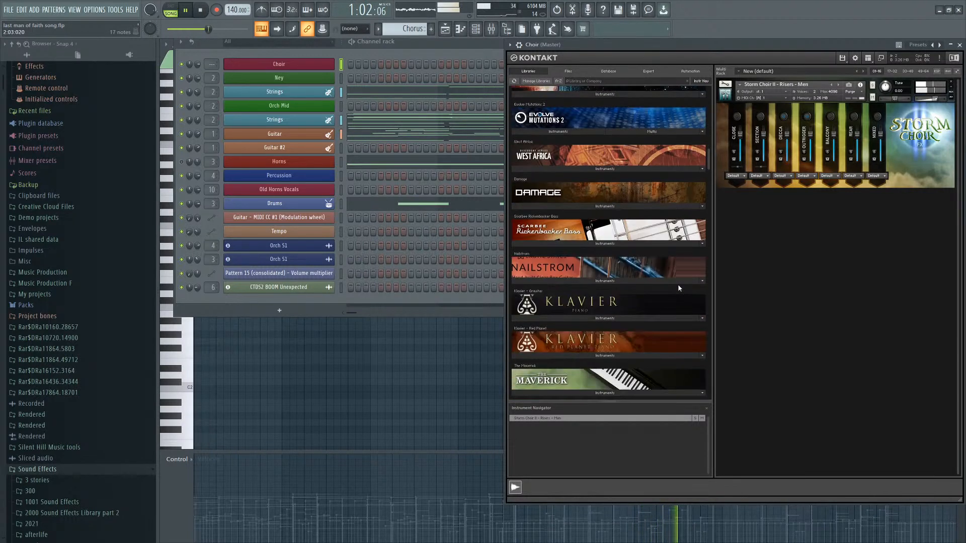
pyautogui.scroll(-6, 678, 288)
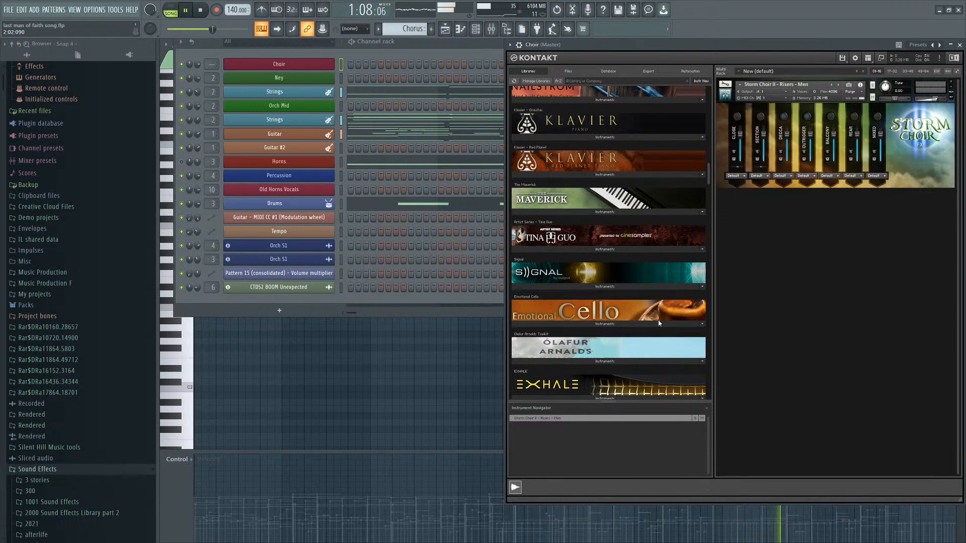
pyautogui.scroll(-10, 632, 304)
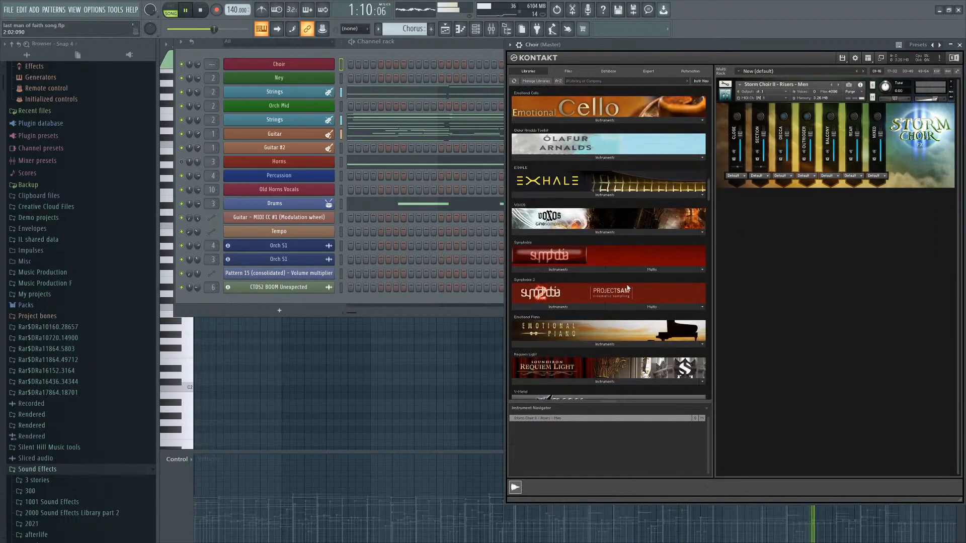
pyautogui.scroll(-13, 632, 305)
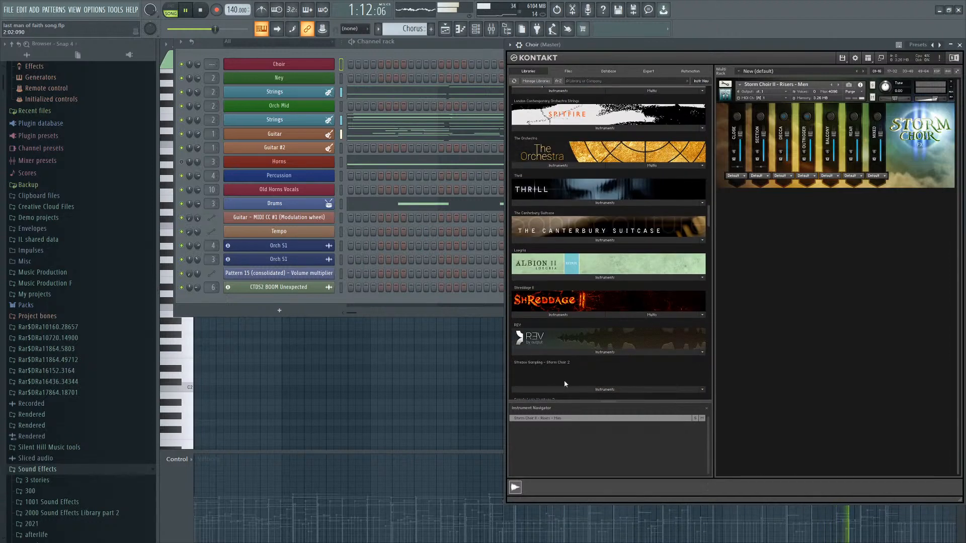
pyautogui.scroll(-3, 550, 370)
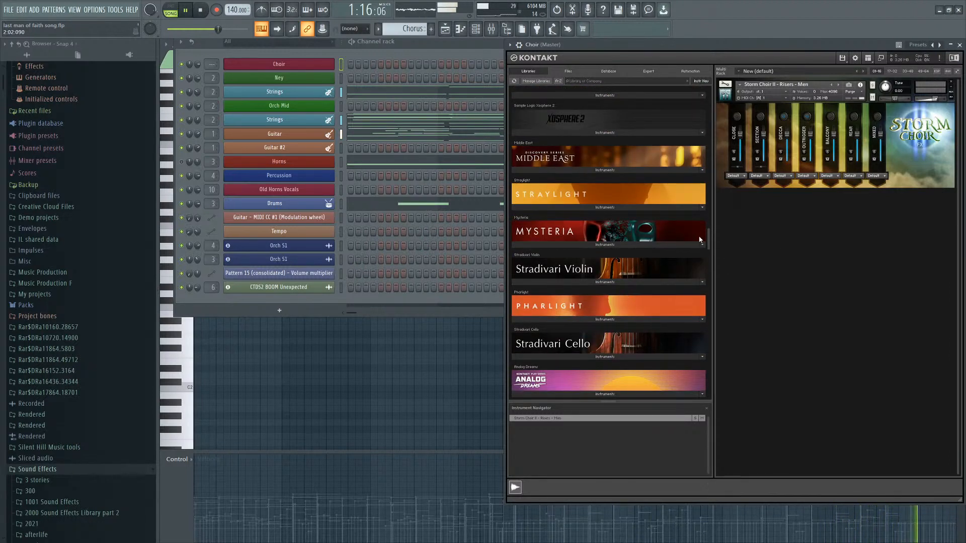
pyautogui.scroll(-12, 637, 282)
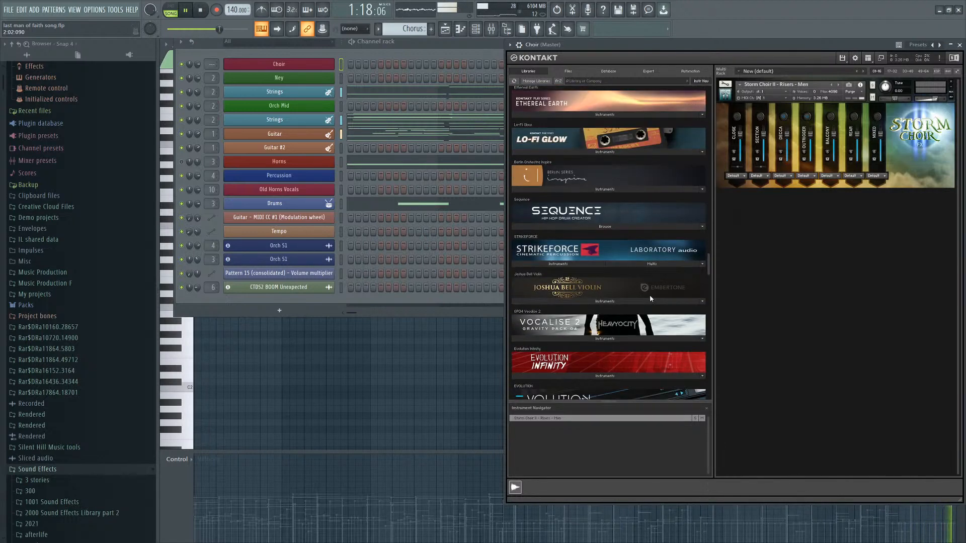
pyautogui.scroll(-3, 650, 297)
pyautogui.scroll(-6, 594, 230)
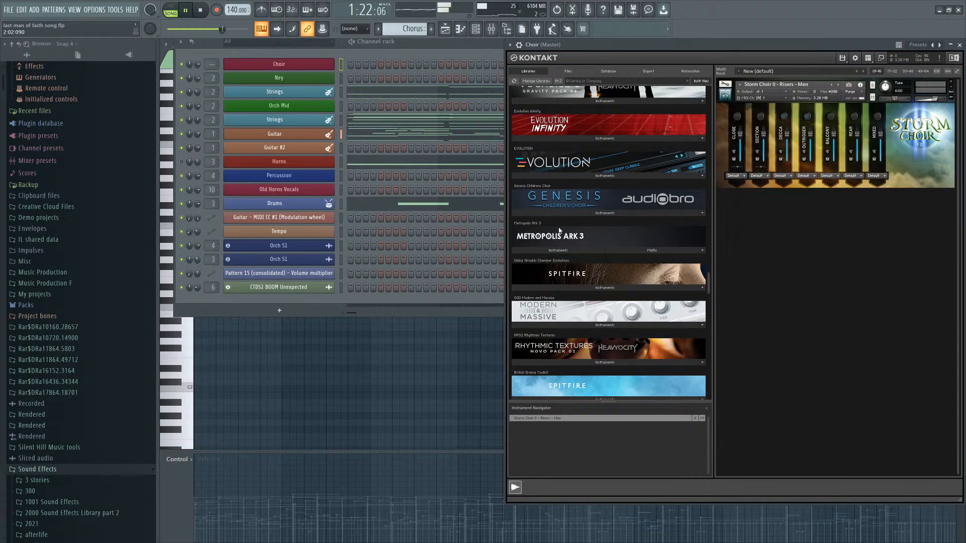
pyautogui.scroll(10, 559, 231)
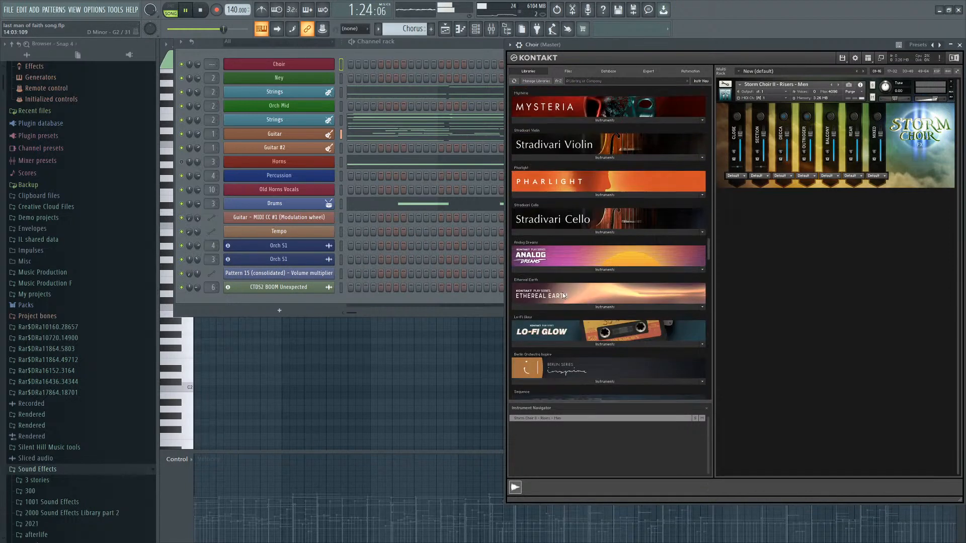
pyautogui.scroll(10, 563, 296)
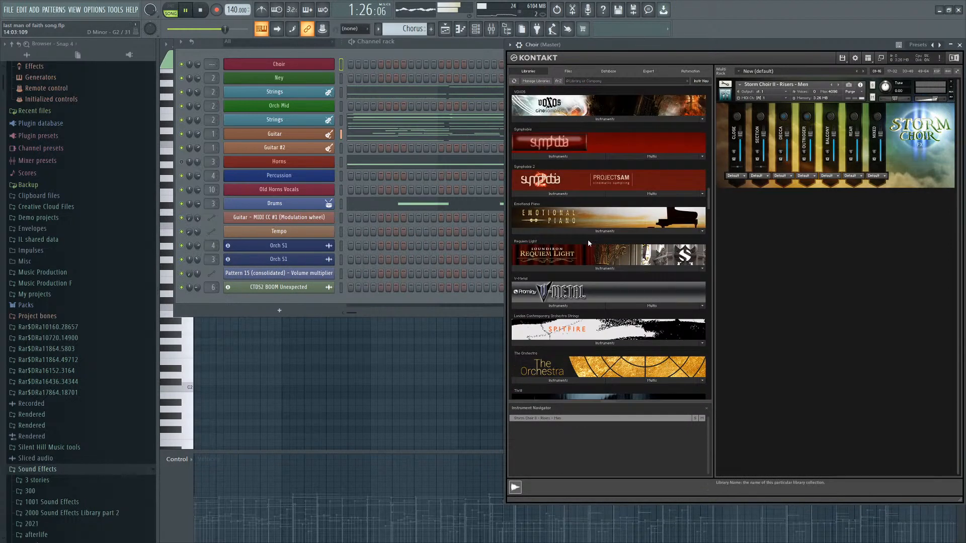
pyautogui.scroll(-5, 589, 243)
pyautogui.scroll(6, 599, 317)
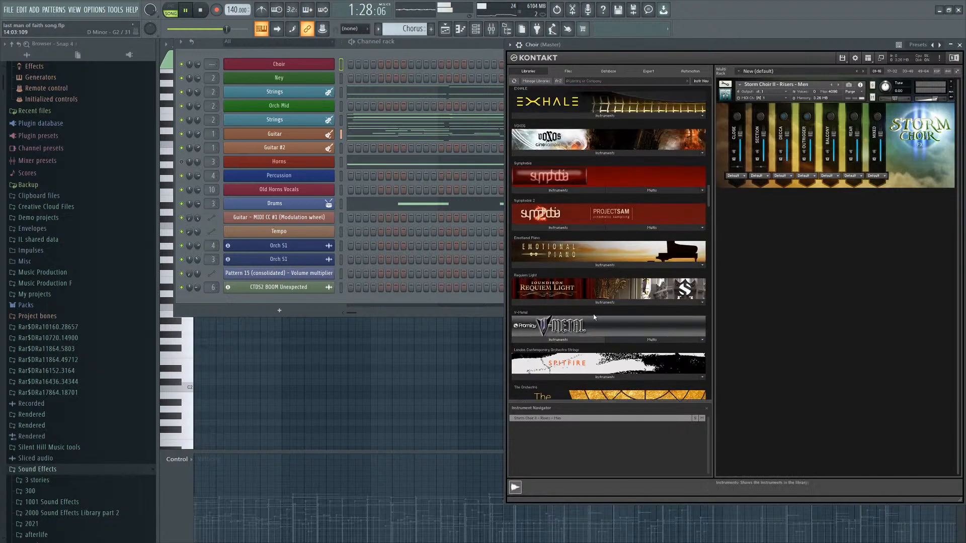
pyautogui.scroll(8, 593, 317)
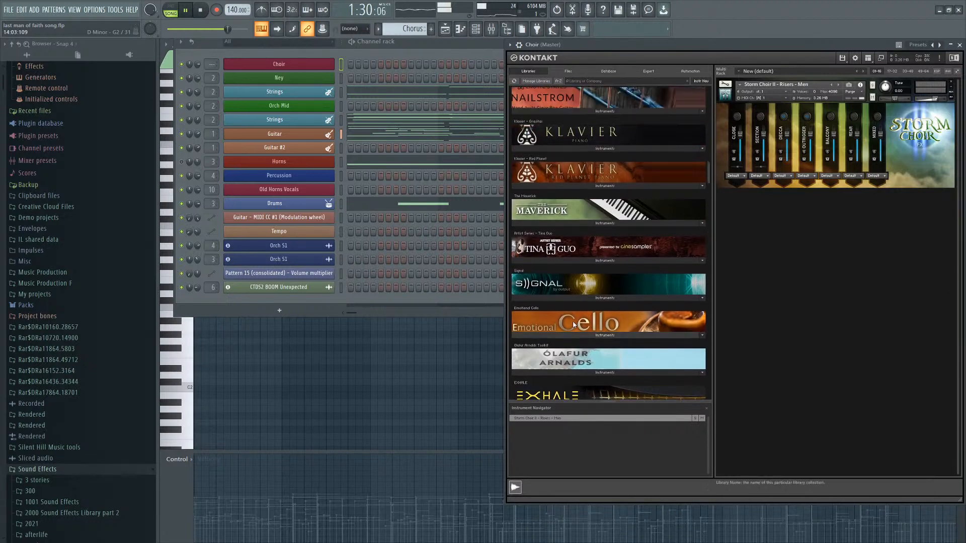
pyautogui.scroll(8, 573, 325)
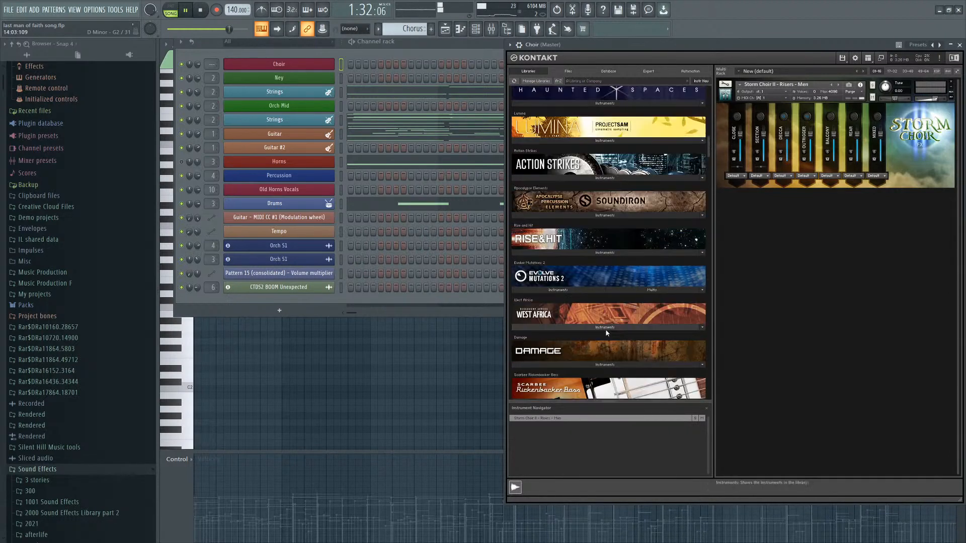
pyautogui.scroll(3, 578, 312)
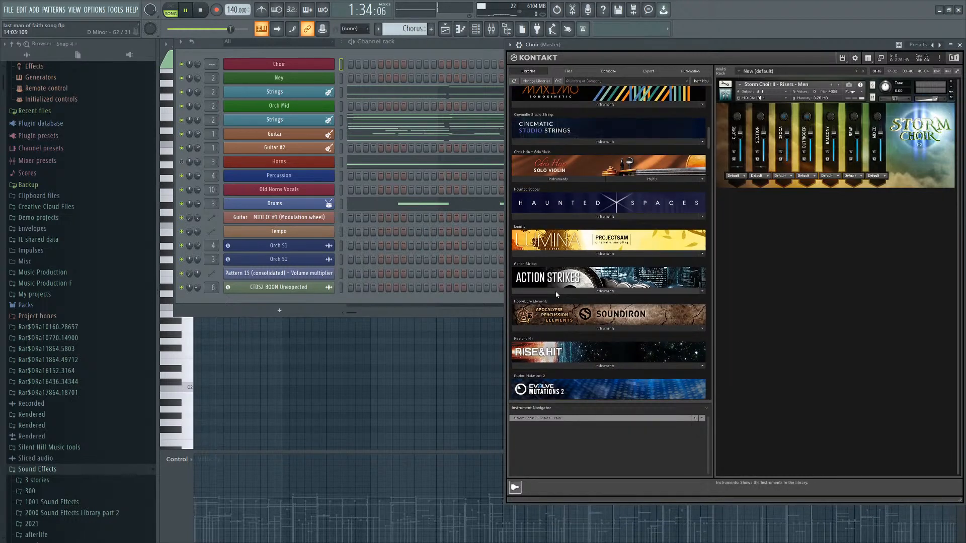
pyautogui.scroll(5, 555, 292)
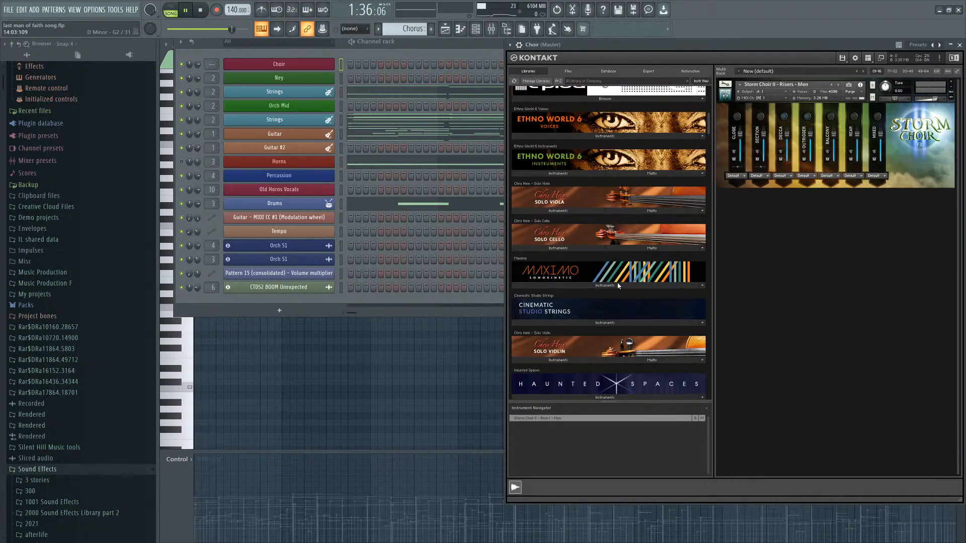
pyautogui.scroll(8, 618, 285)
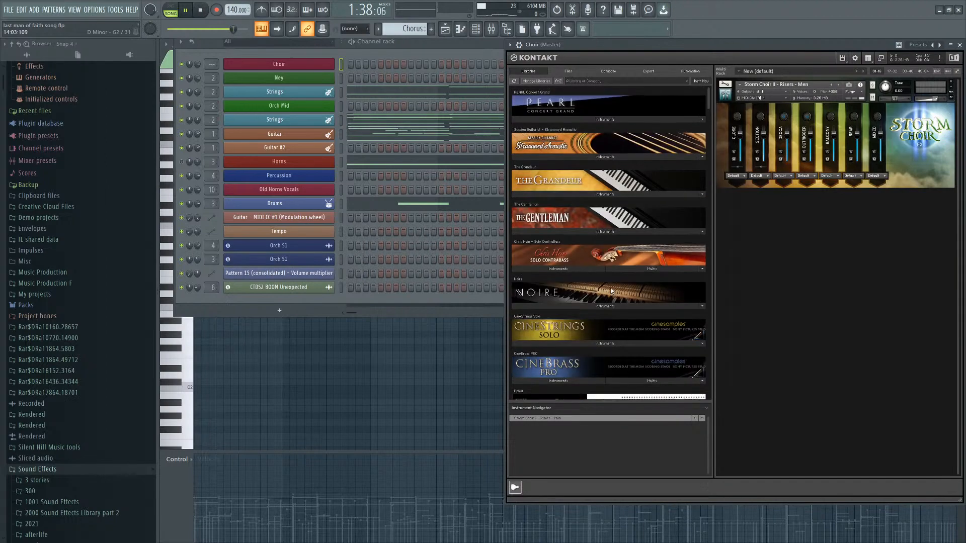
pyautogui.scroll(-10, 611, 290)
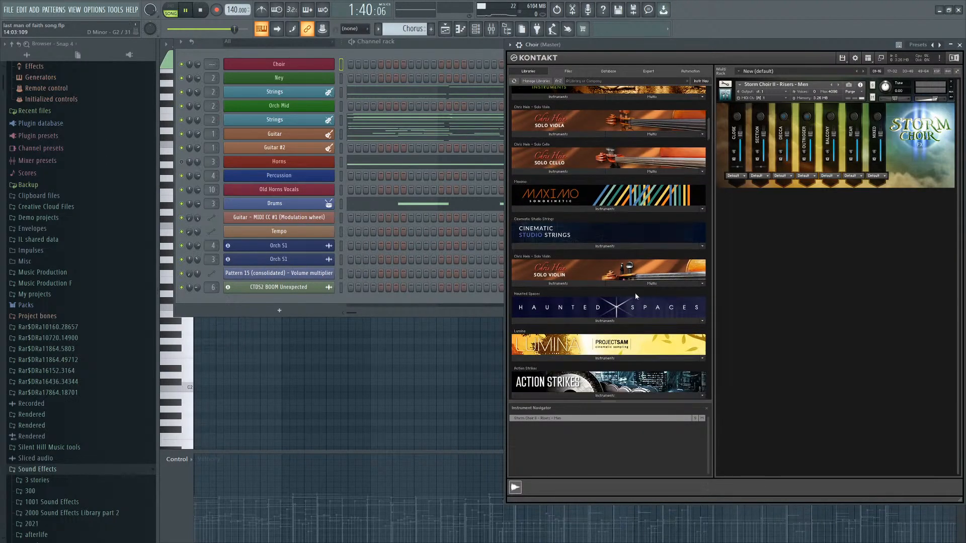
pyautogui.scroll(-15, 635, 296)
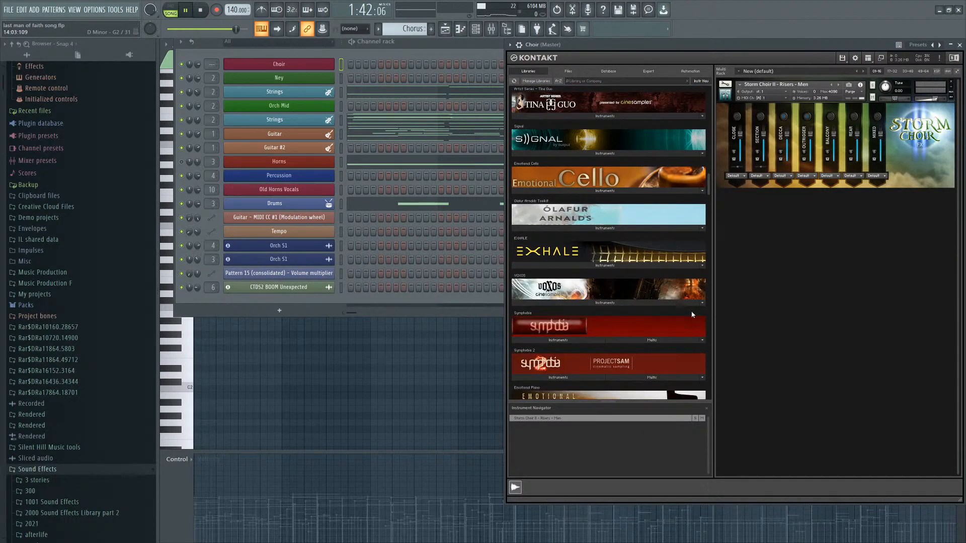
pyautogui.scroll(-4, 692, 315)
pyautogui.scroll(2, 653, 355)
# Browse the Kontakt libraries and load the Storm Choir II - Sustains - Men 2.1.1 instrument from the Sustains and Staccatos folder.
pyautogui.click(573, 247)
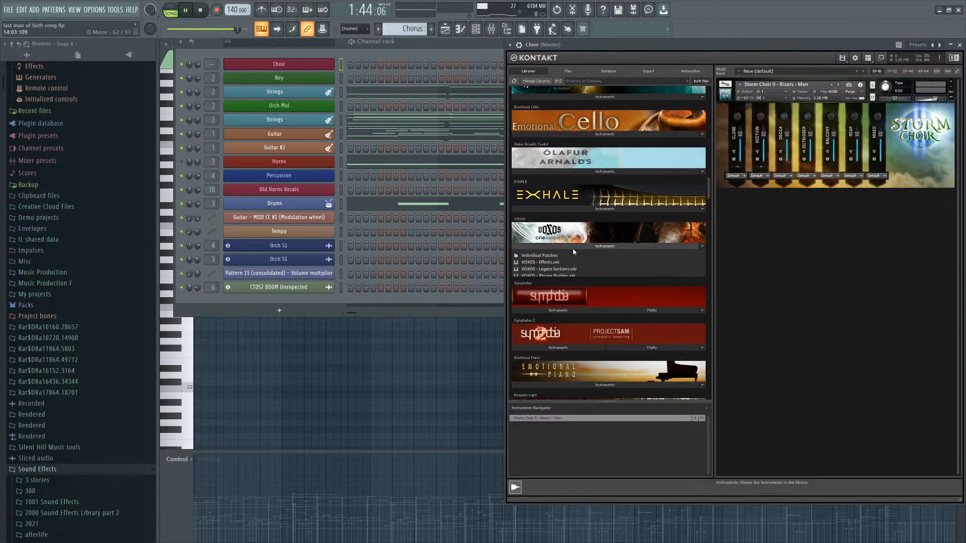
pyautogui.scroll(-5, 571, 256)
pyautogui.scroll(-7, 612, 257)
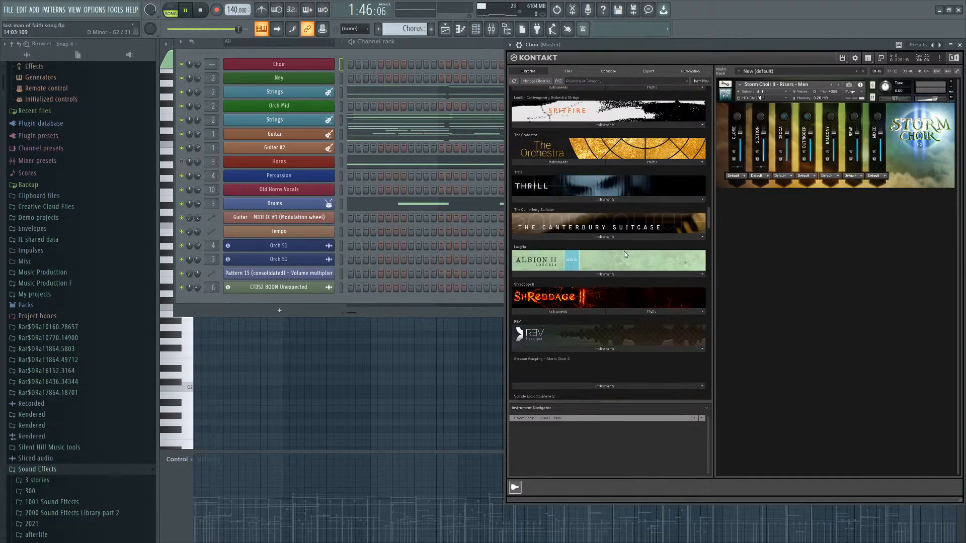
pyautogui.scroll(-10, 606, 197)
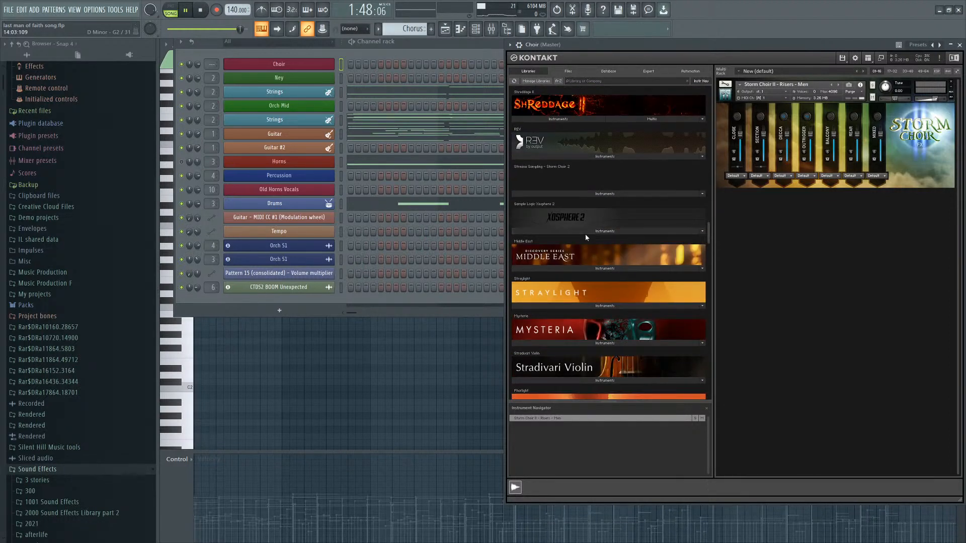
pyautogui.scroll(10, 619, 265)
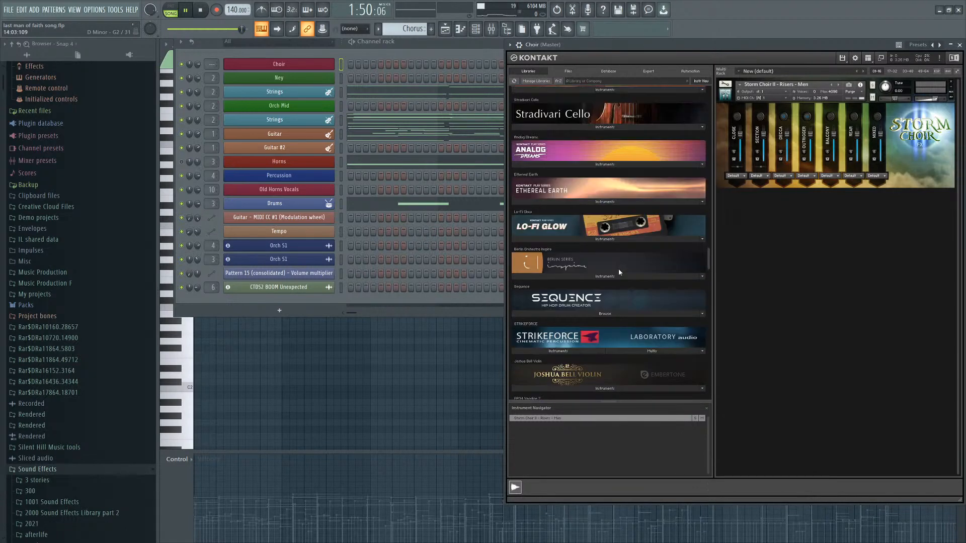
pyautogui.click(627, 280)
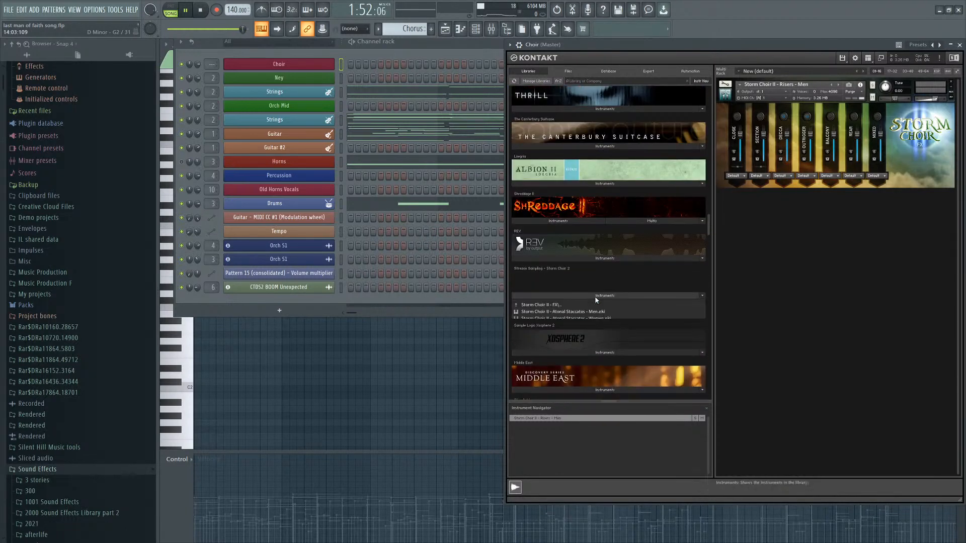
pyautogui.click(561, 305)
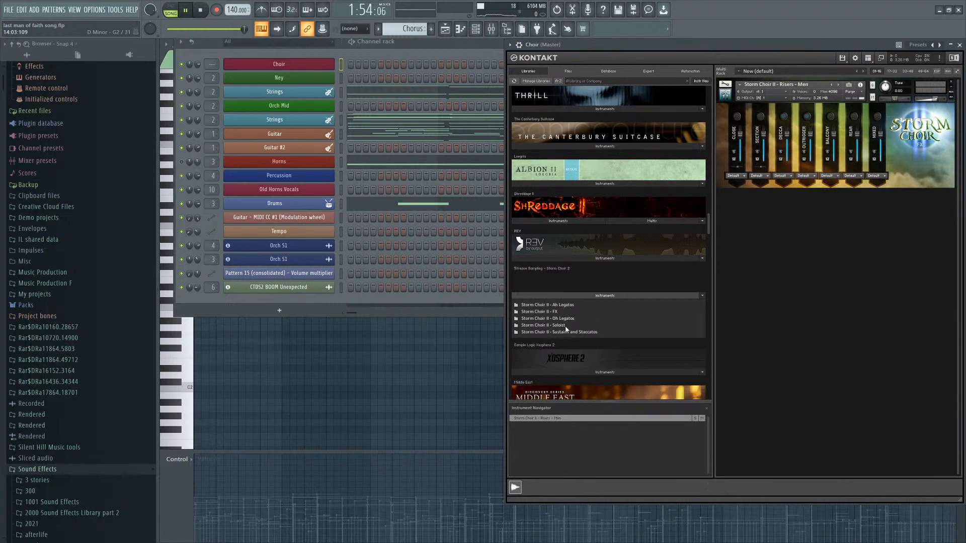
pyautogui.click(567, 329)
pyautogui.click(600, 320)
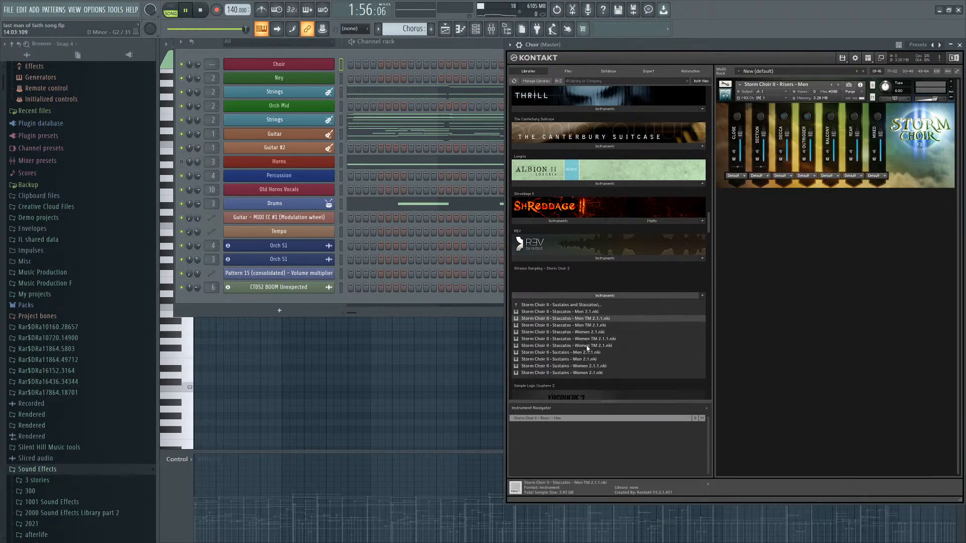
pyautogui.click(588, 352)
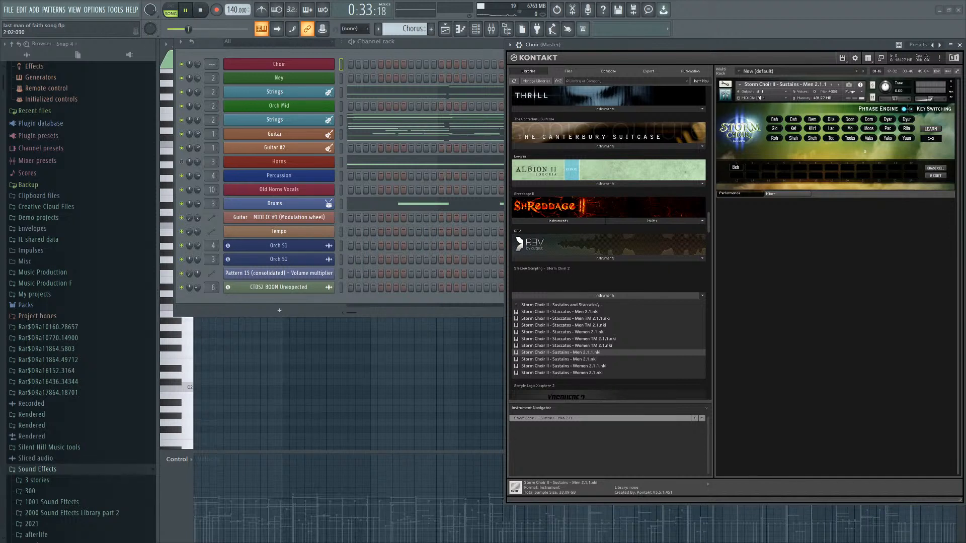
# Stop playback, view the Choir piano roll, then return to the Channel rack with the Mixer.
pyautogui.press('space')
pyautogui.click(446, 30)
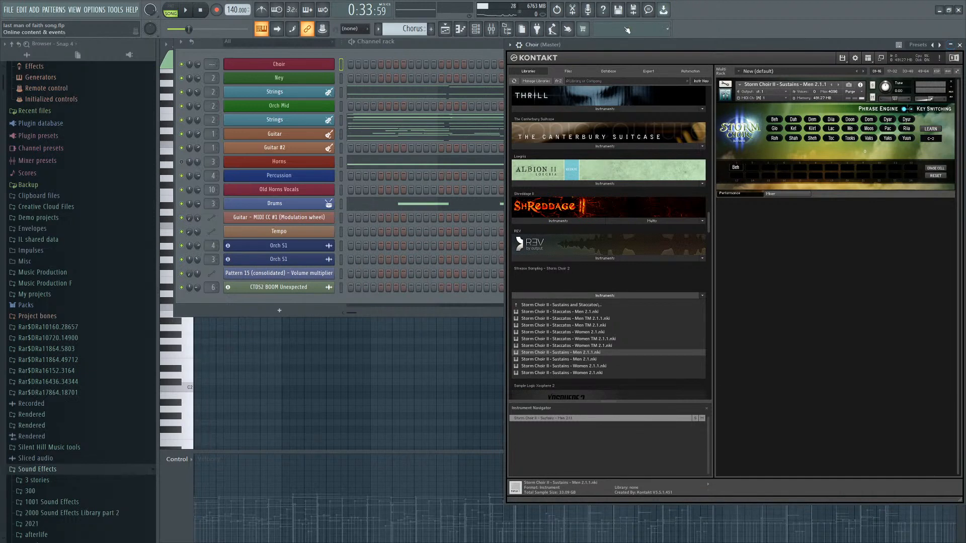
pyautogui.click(473, 29)
pyautogui.click(462, 29)
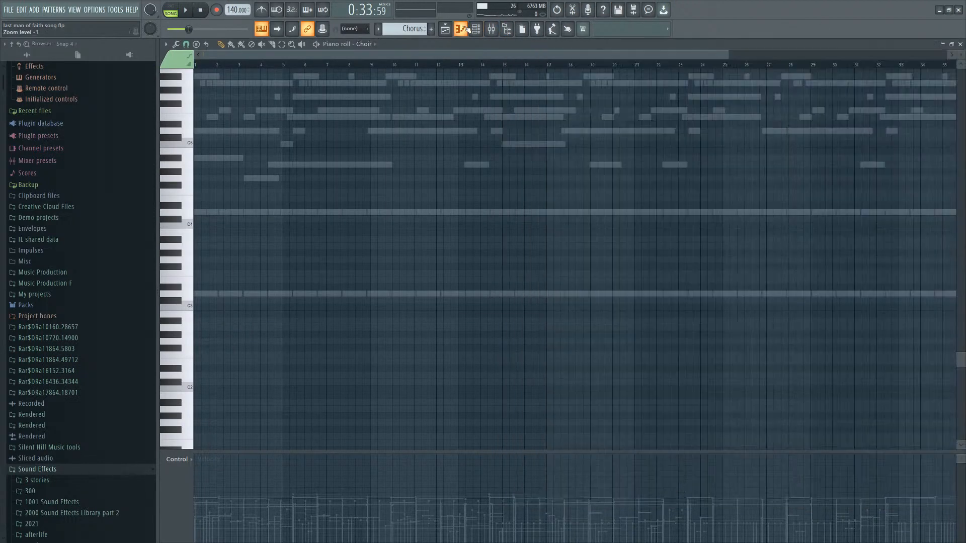
pyautogui.click(492, 30)
pyautogui.click(478, 30)
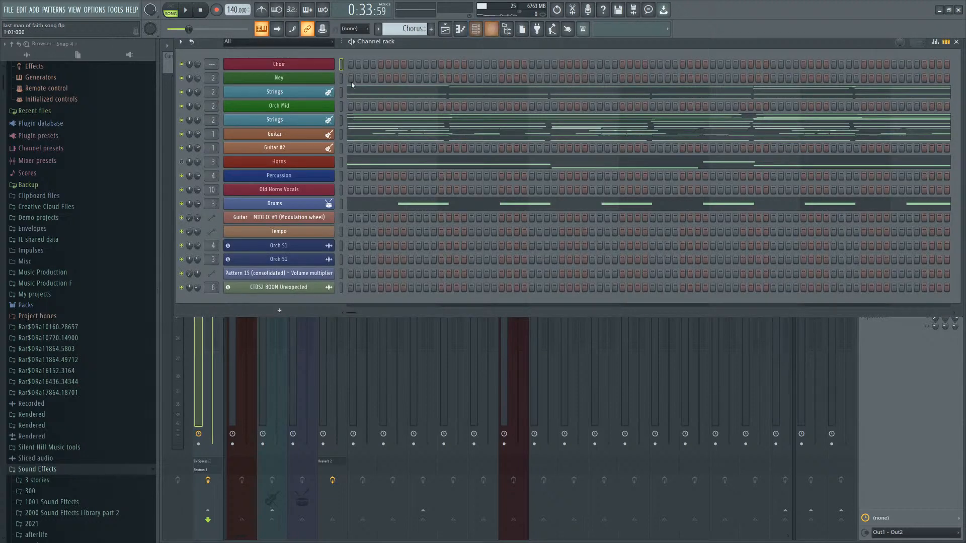
# Reopen the Choir Kontakt window and expand the VOXOS instrument list in the library browser.
pyautogui.click(327, 68)
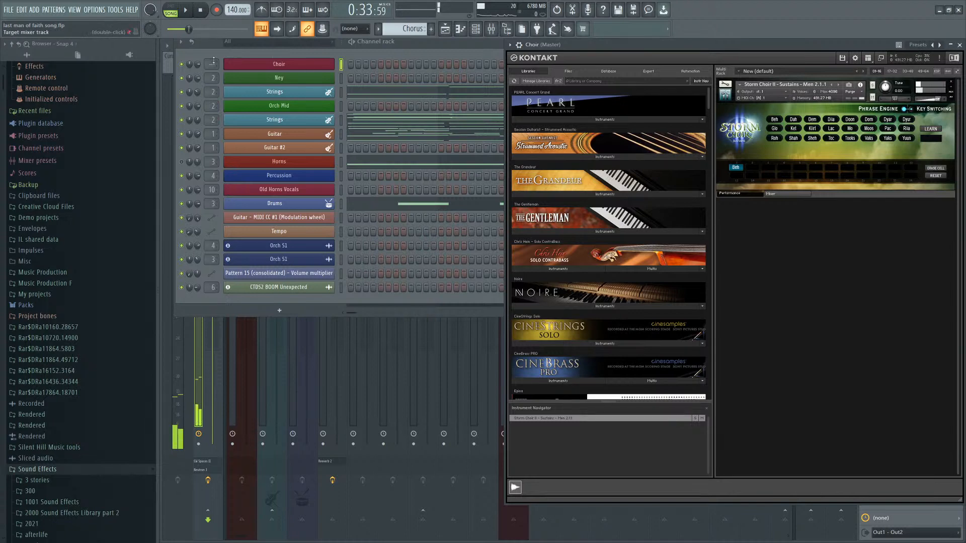
pyautogui.click(281, 66)
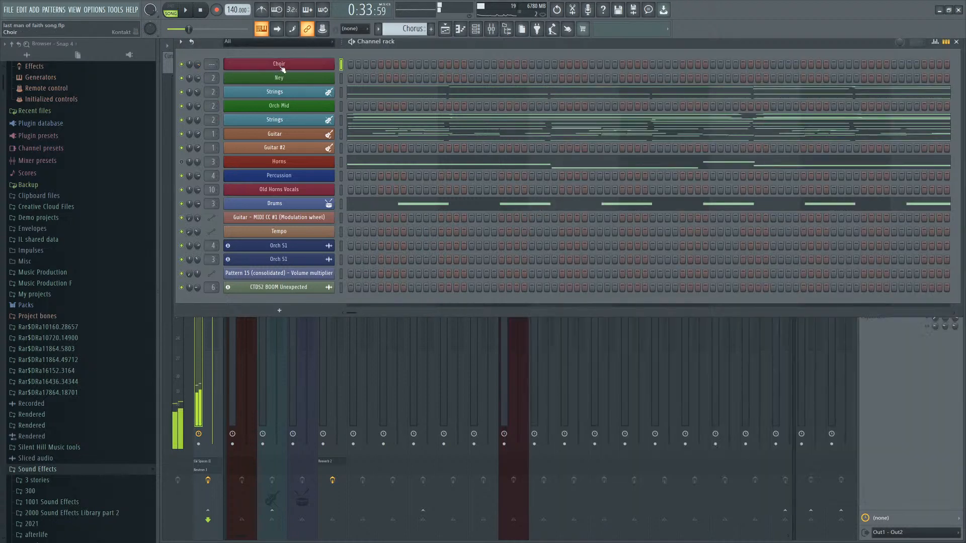
pyautogui.click(281, 65)
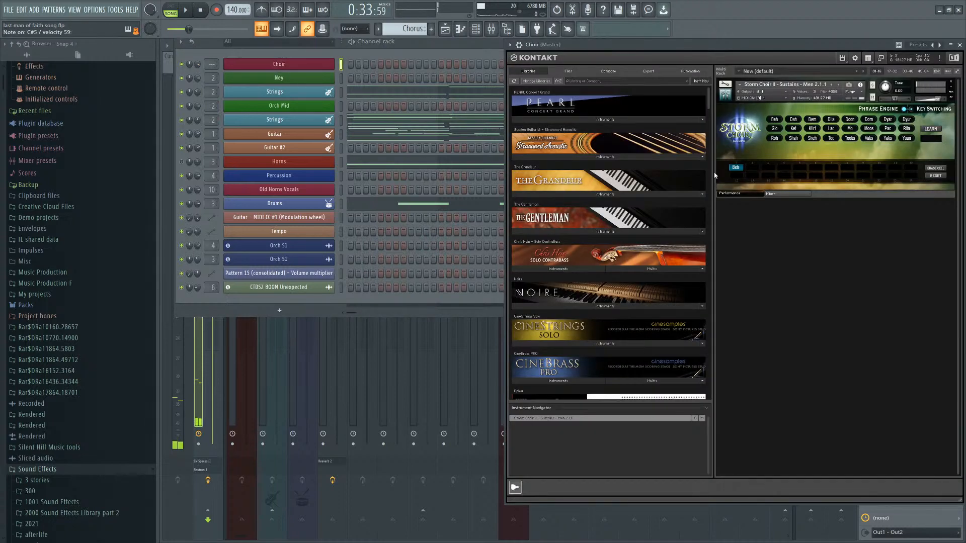
pyautogui.moveTo(708, 105); pyautogui.dragTo(657, 223)
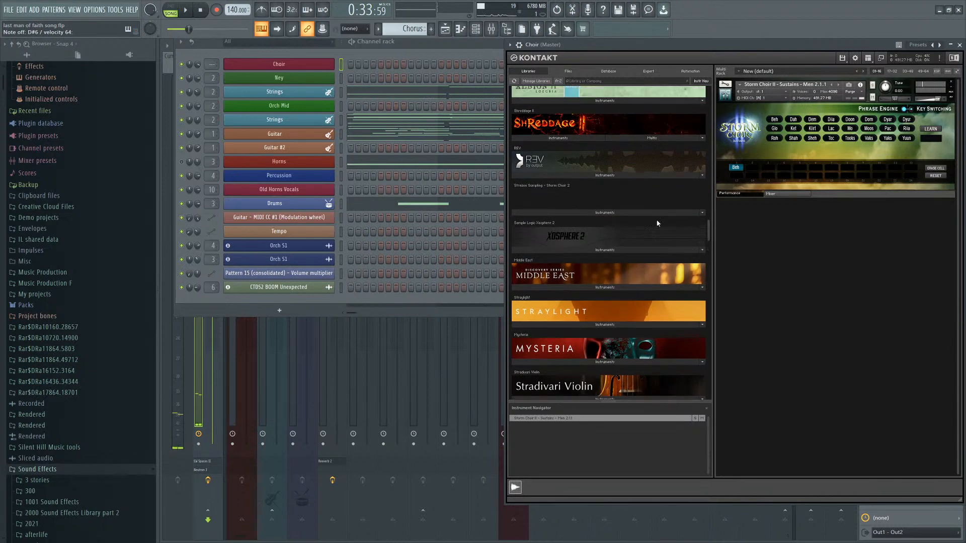
pyautogui.scroll(10, 657, 224)
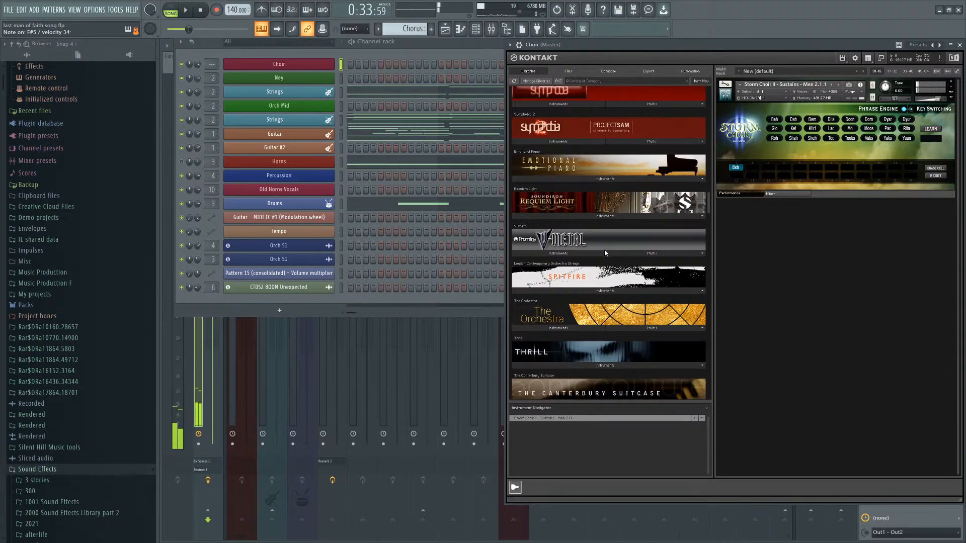
pyautogui.scroll(3, 605, 250)
pyautogui.click(579, 202)
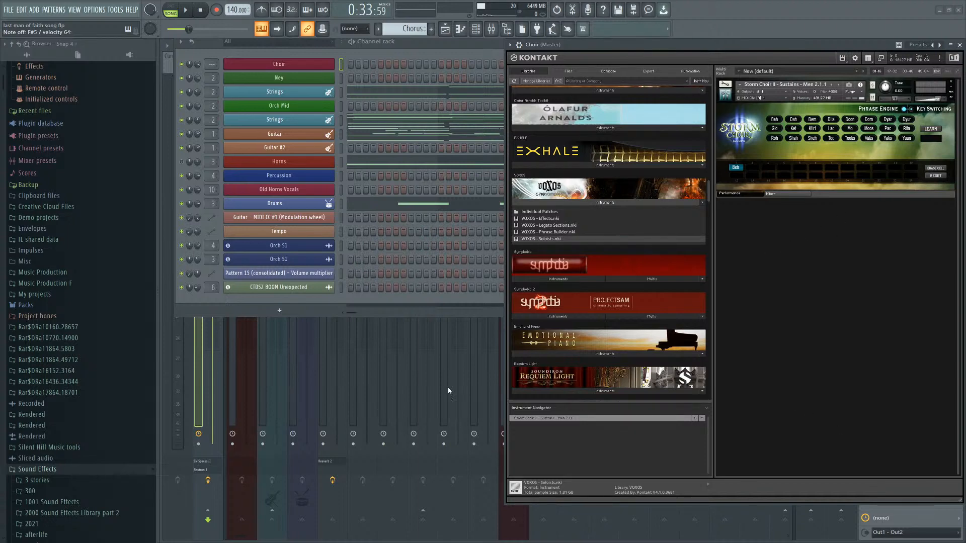
# Scroll through the Kontakt library list back up to the top.
pyautogui.scroll(10, 690, 192)
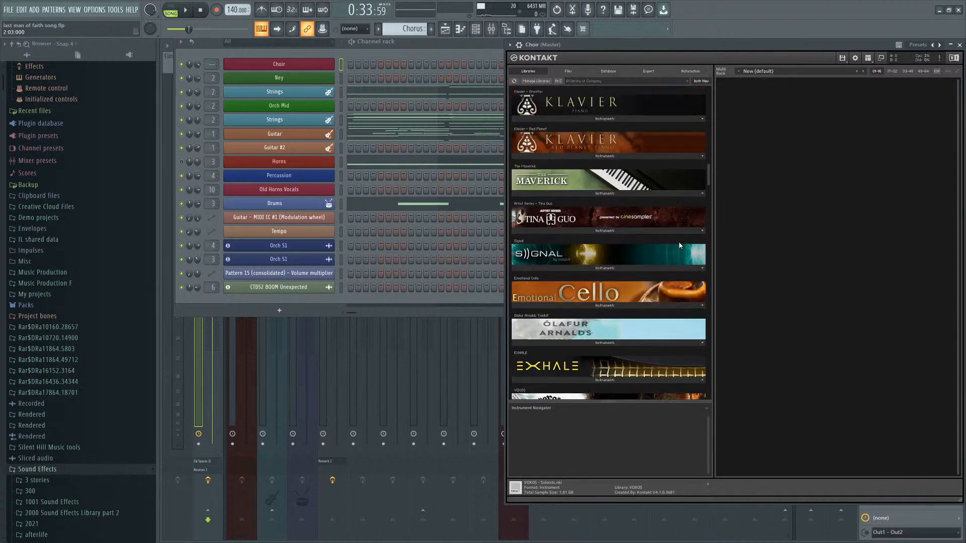
pyautogui.scroll(10, 657, 245)
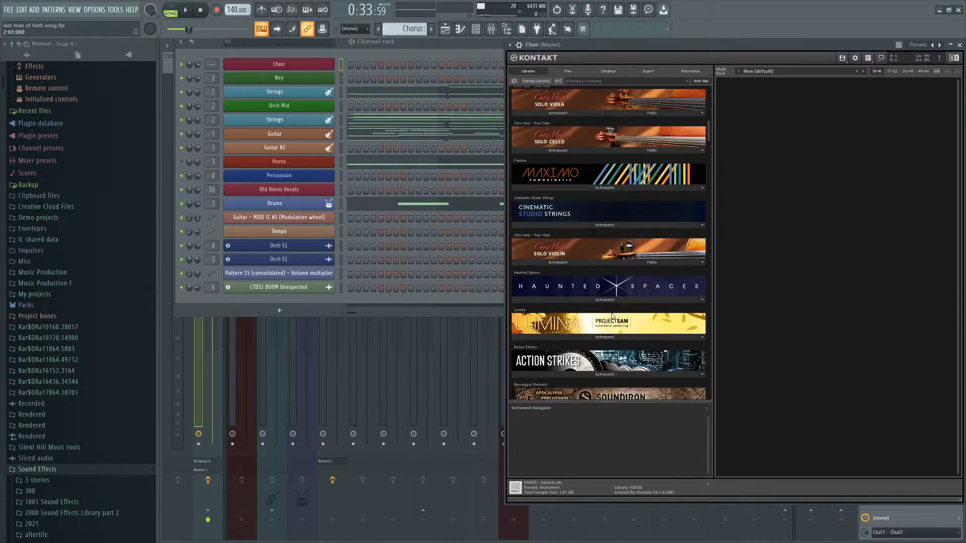
pyautogui.scroll(-5, 594, 297)
pyautogui.scroll(-8, 594, 297)
pyautogui.scroll(6, 553, 337)
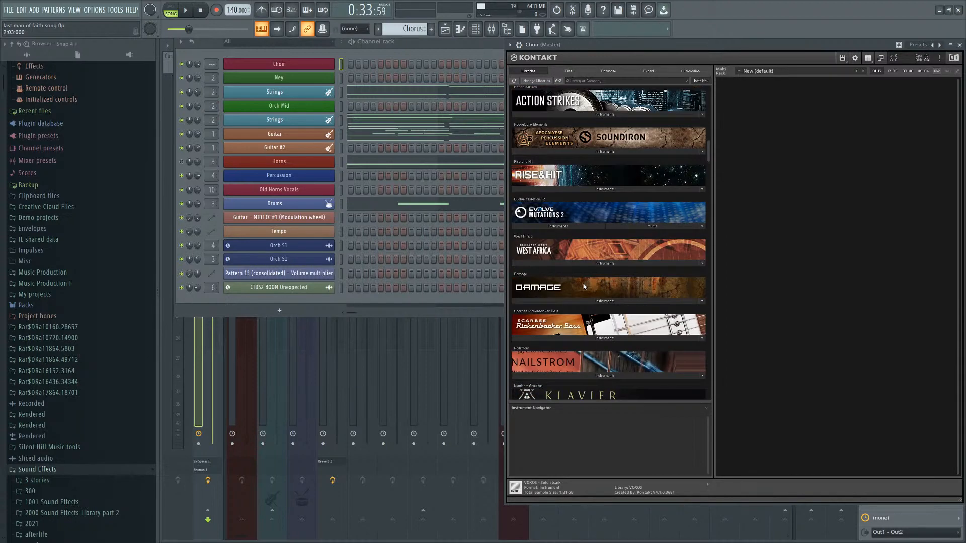
pyautogui.scroll(12, 553, 337)
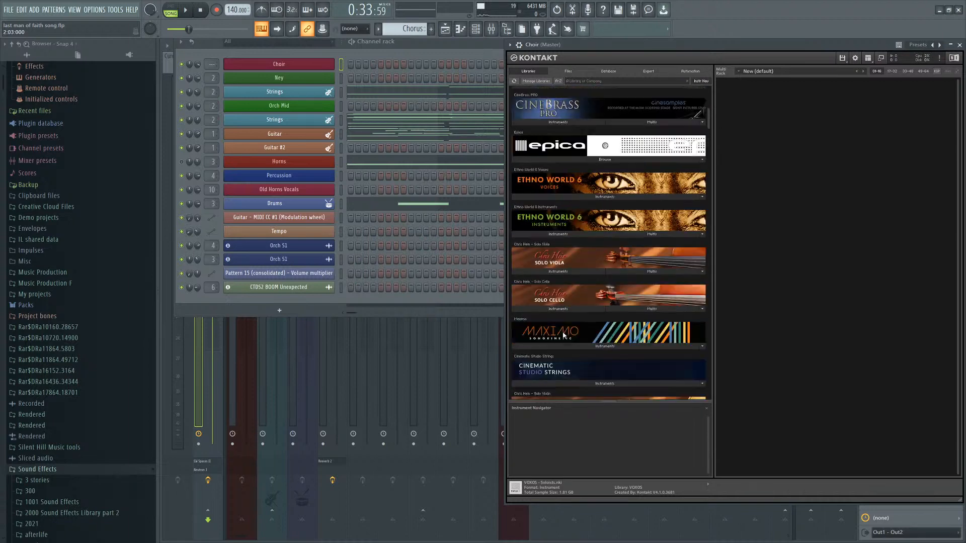
pyautogui.scroll(3, 563, 335)
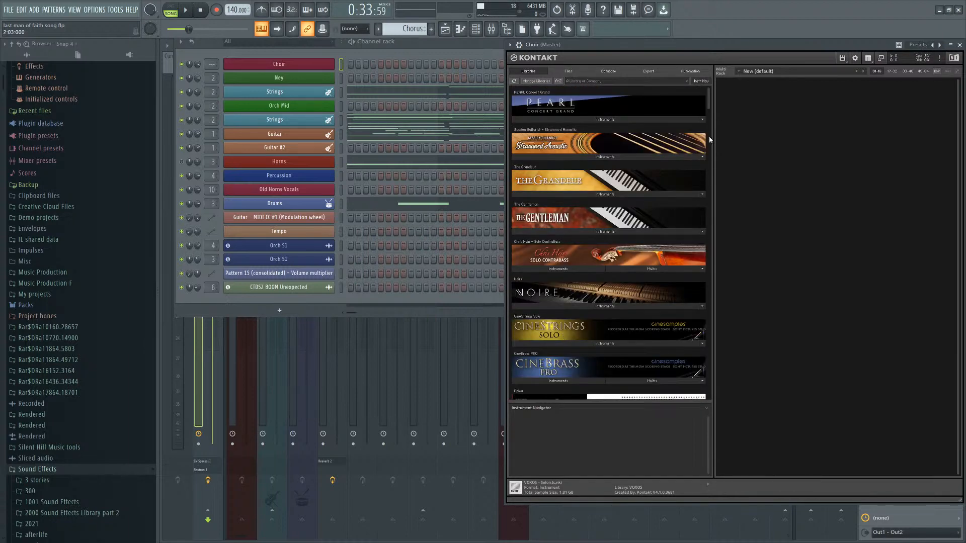
# Open the Guitar channel's piano roll and examine its notes across the song.
pyautogui.click(409, 138)
pyautogui.scroll(3, 478, 177)
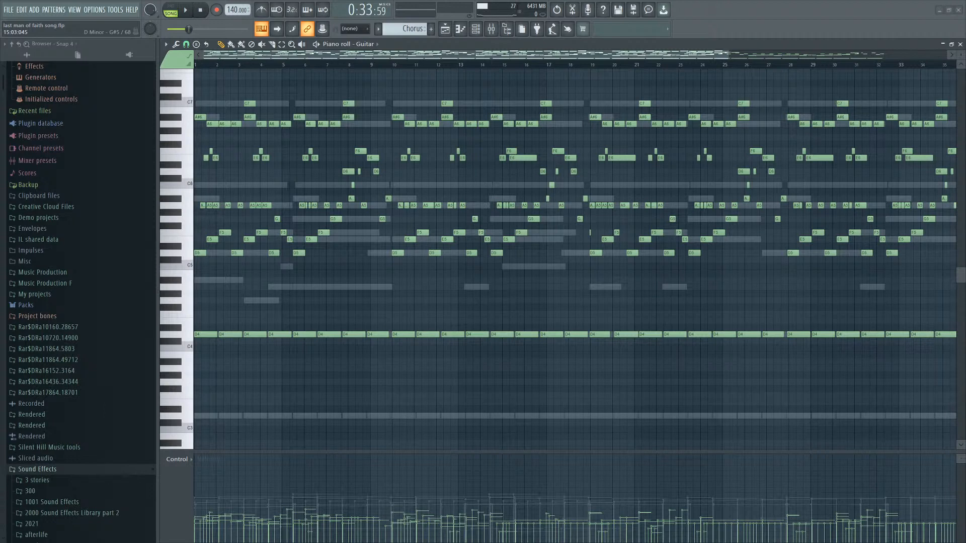
pyautogui.scroll(7, 659, 185)
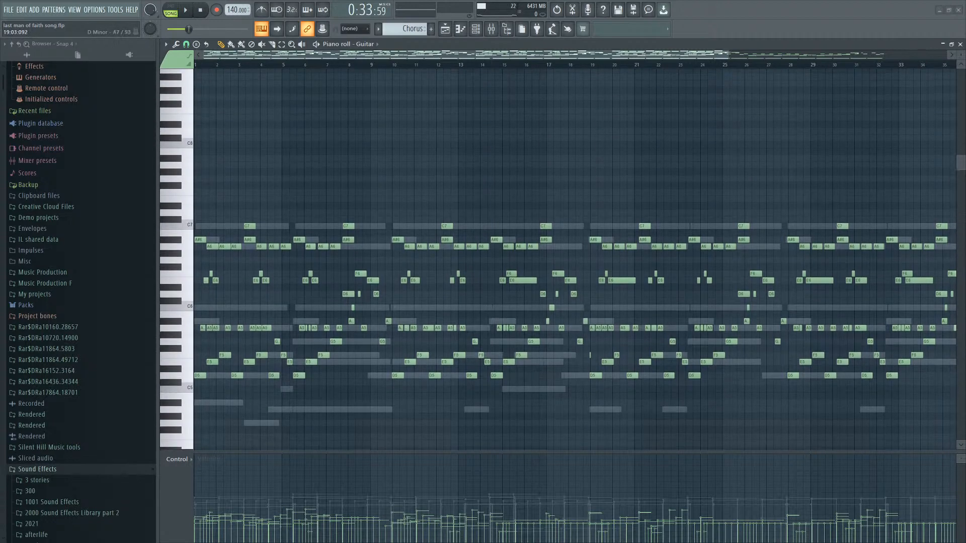
pyautogui.scroll(-6, 553, 176)
pyautogui.scroll(-1, 488, 167)
pyautogui.scroll(-1, 489, 167)
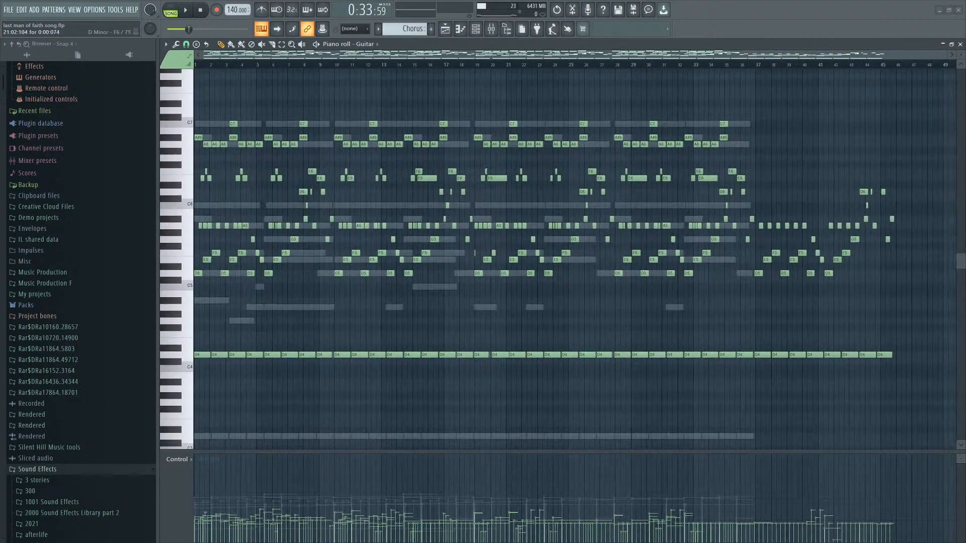
pyautogui.scroll(5, 603, 151)
pyautogui.scroll(-4, 742, 127)
# Select groups of Guitar notes in the later bars, then deselect them.
pyautogui.moveTo(749, 120); pyautogui.dragTo(474, 431)
pyautogui.scroll(2, 519, 367)
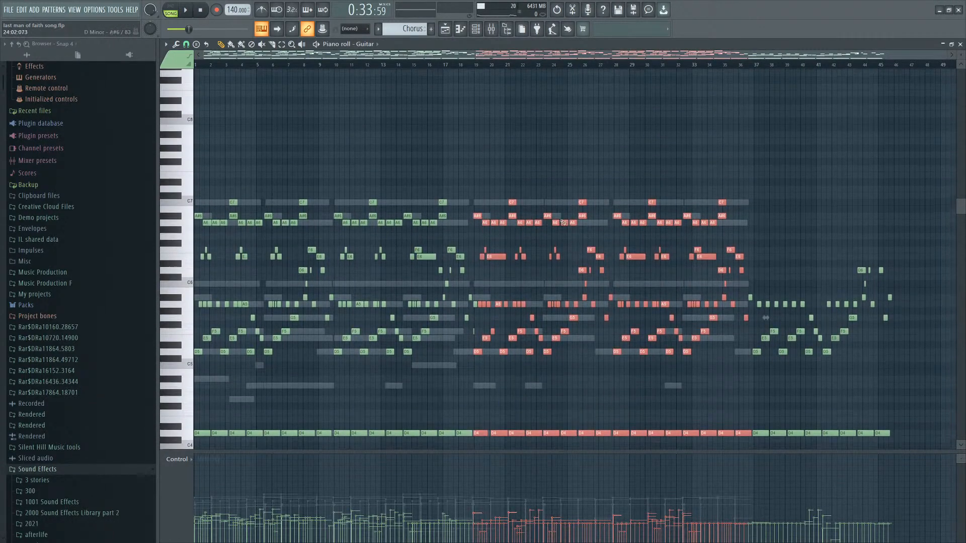
pyautogui.moveTo(744, 181); pyautogui.dragTo(611, 445)
pyautogui.scroll(3, 595, 256)
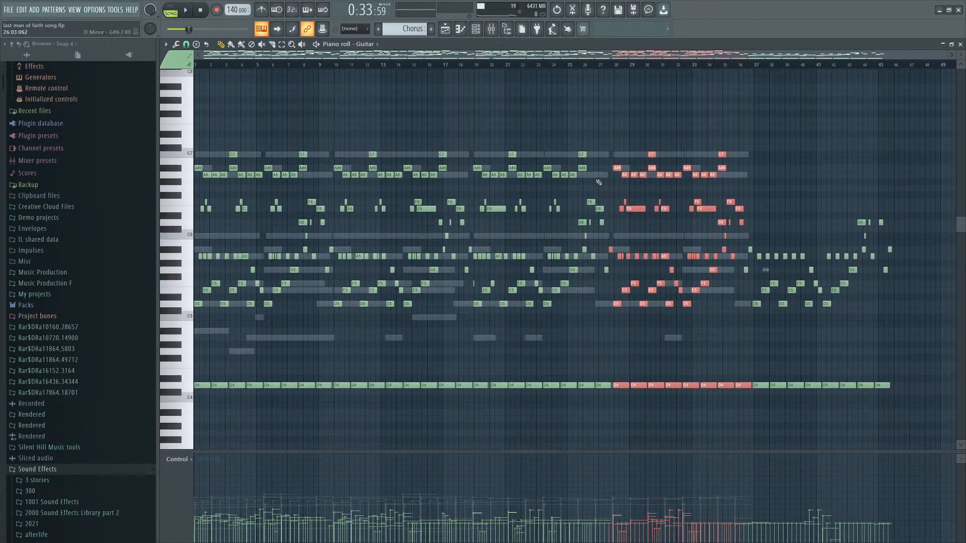
pyautogui.moveTo(757, 162); pyautogui.dragTo(556, 410)
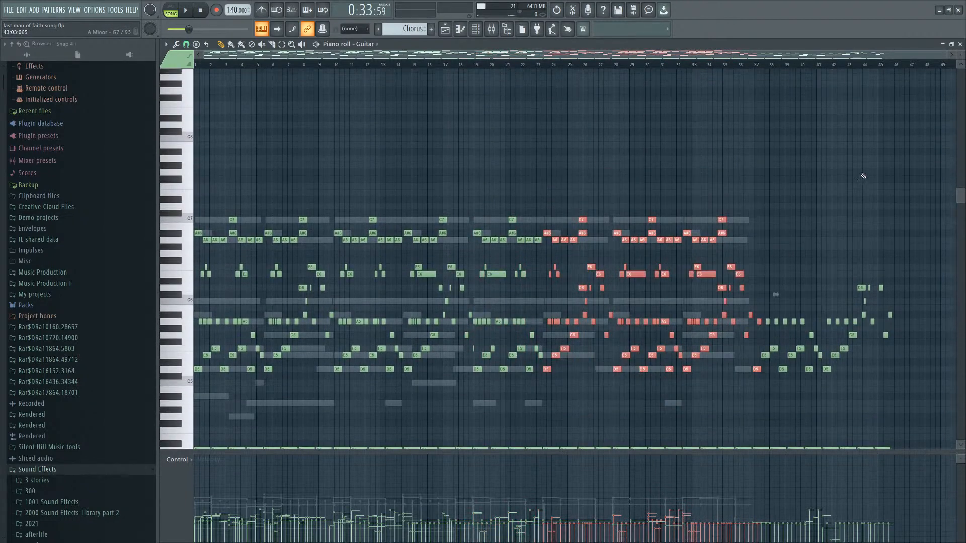
pyautogui.keyDown('ctrl'); pyautogui.click(862, 175); pyautogui.keyUp('ctrl')
# Play the song while viewing the Guitar piano roll.
pyautogui.scroll(-3, 566, 300)
pyautogui.scroll(2, 588, 304)
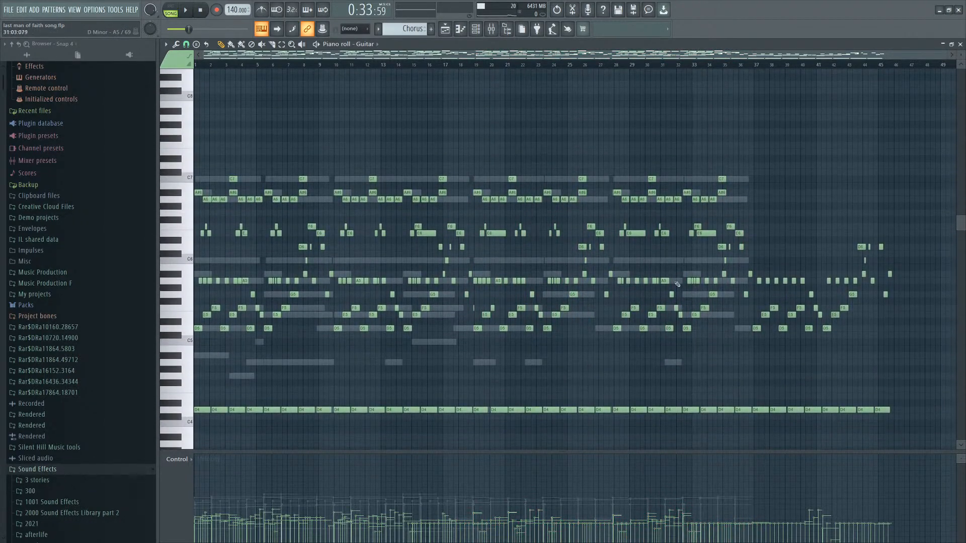
pyautogui.scroll(-2, 661, 249)
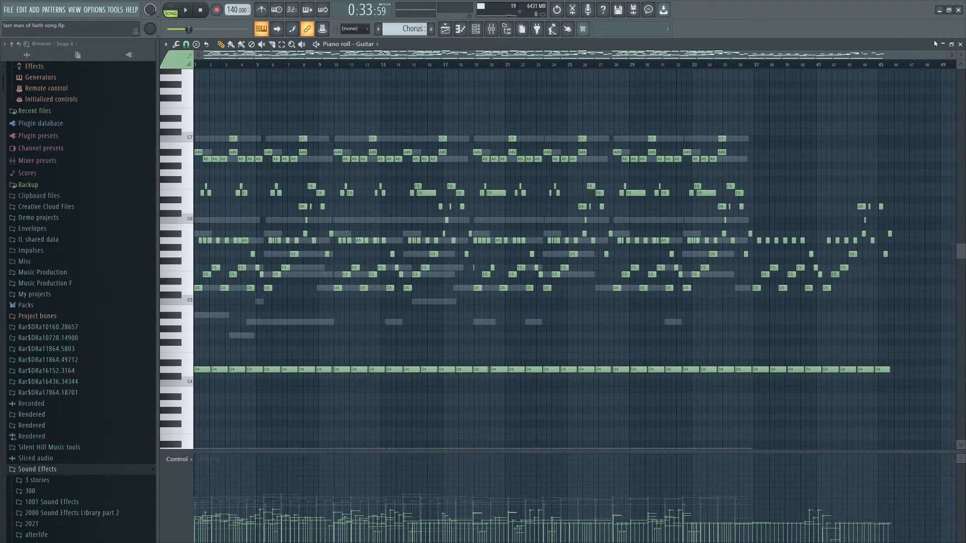
pyautogui.press('space')
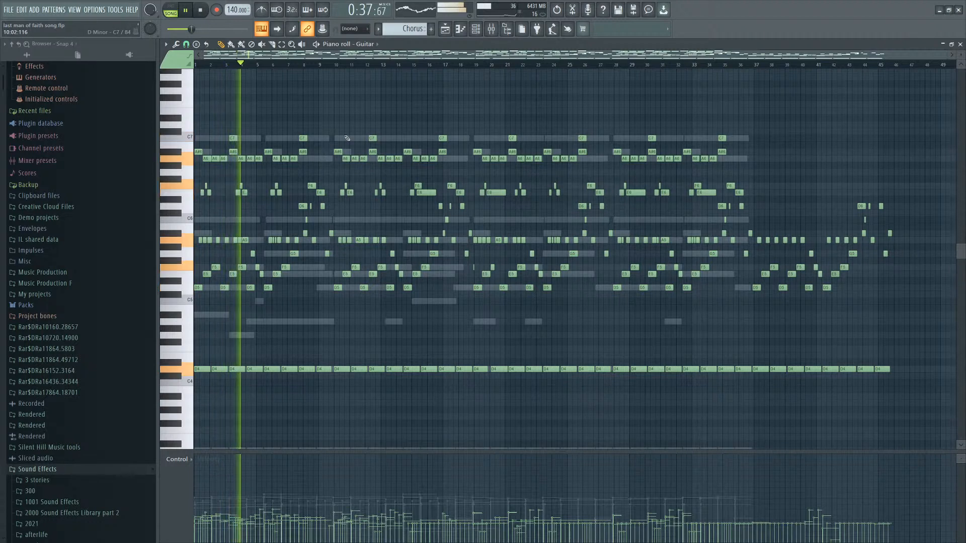
pyautogui.scroll(1, 387, 124)
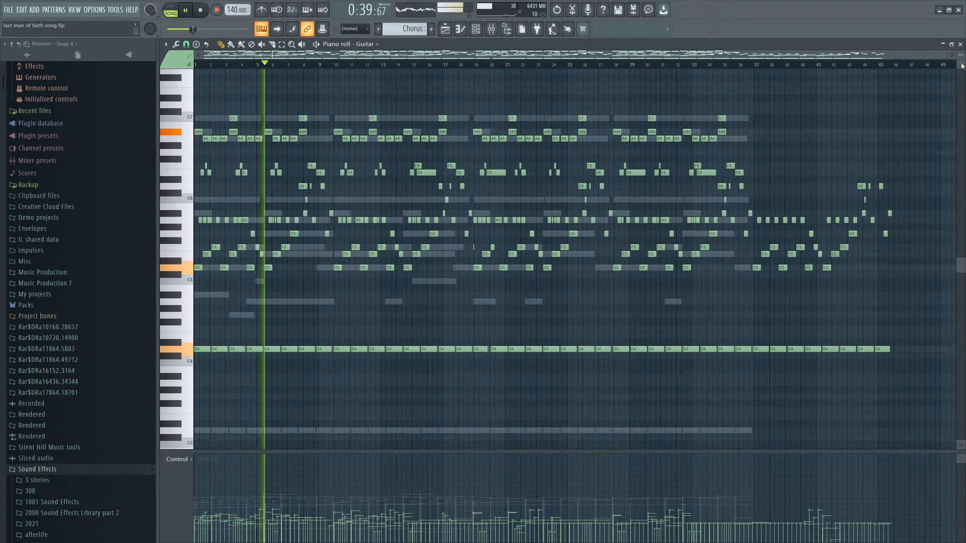
# Close the piano roll, open the Playlist and unsolo the tracks so every track plays.
pyautogui.click(960, 45)
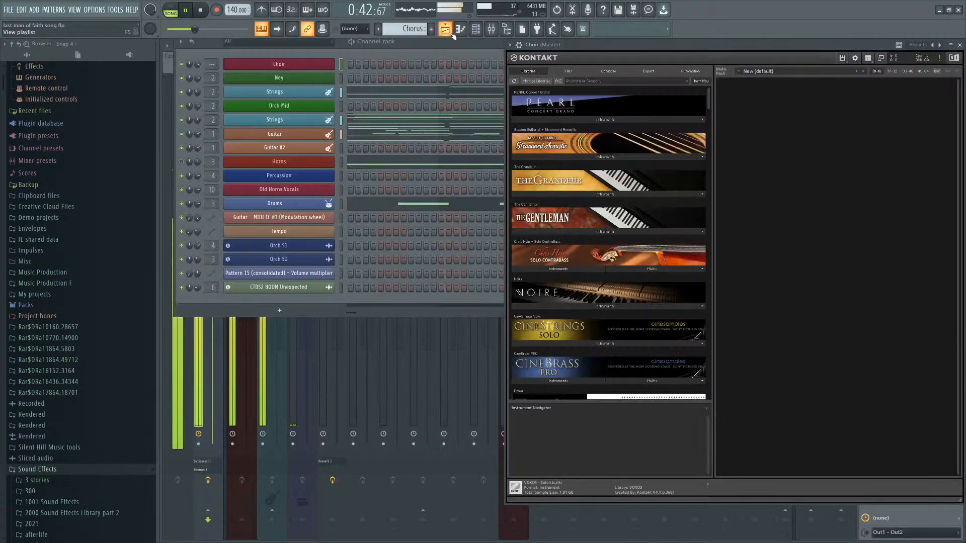
pyautogui.click(445, 29)
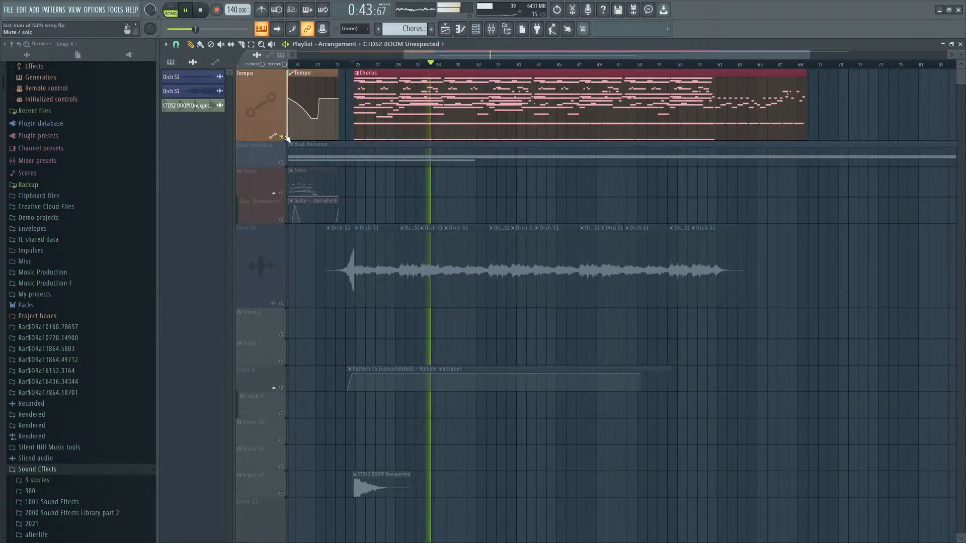
pyautogui.rightClick(283, 137)
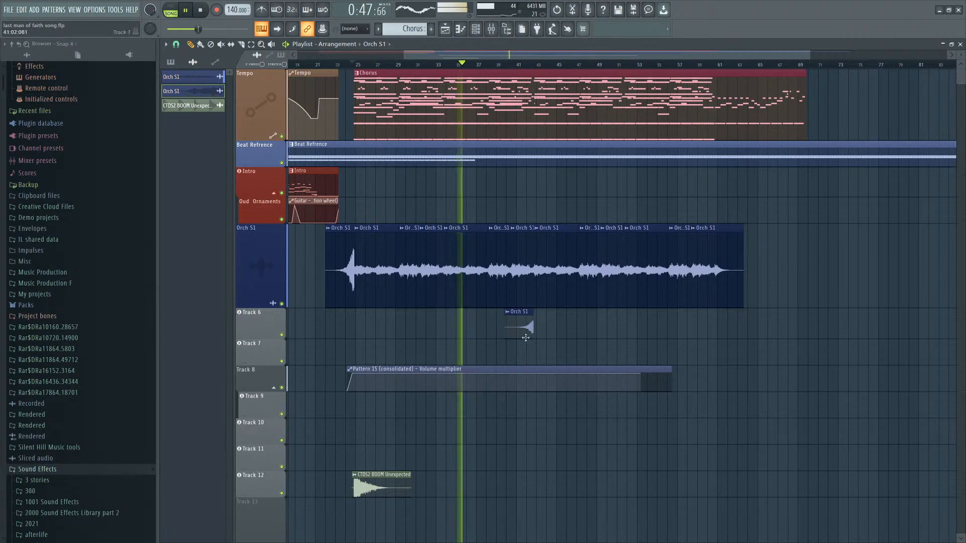
# Nudge the short Orch S1 clip on Track 6 slightly.
pyautogui.scroll(5, 526, 337)
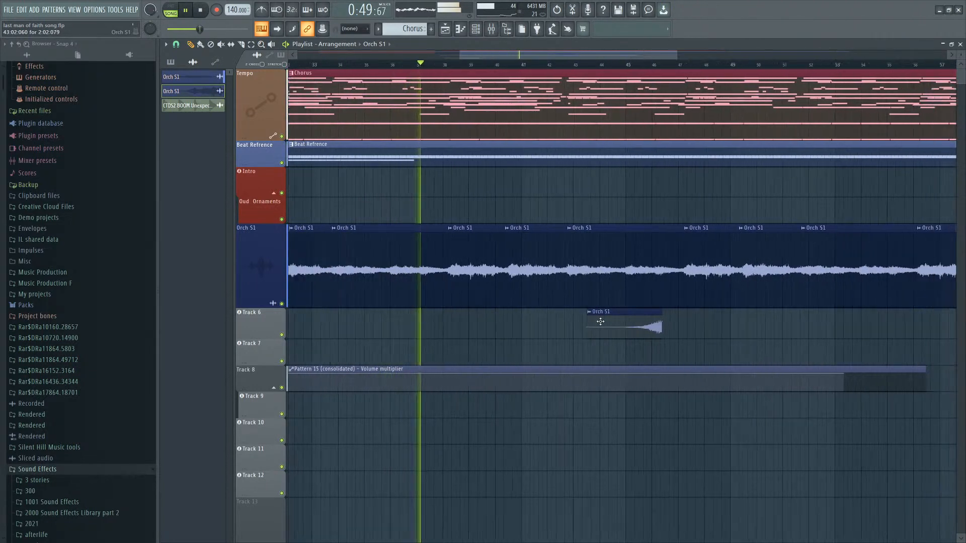
pyautogui.scroll(-3, 600, 321)
pyautogui.scroll(2, 633, 328)
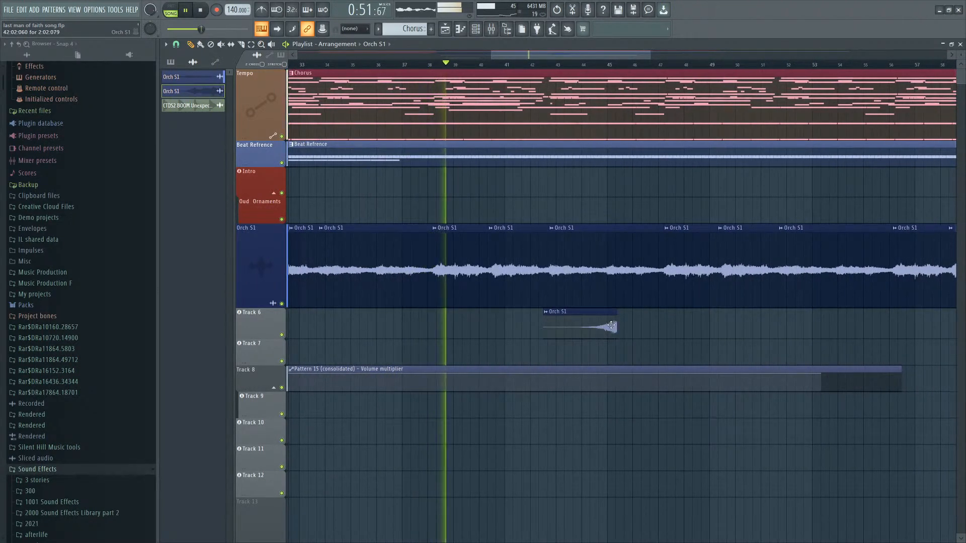
pyautogui.scroll(-3, 670, 320)
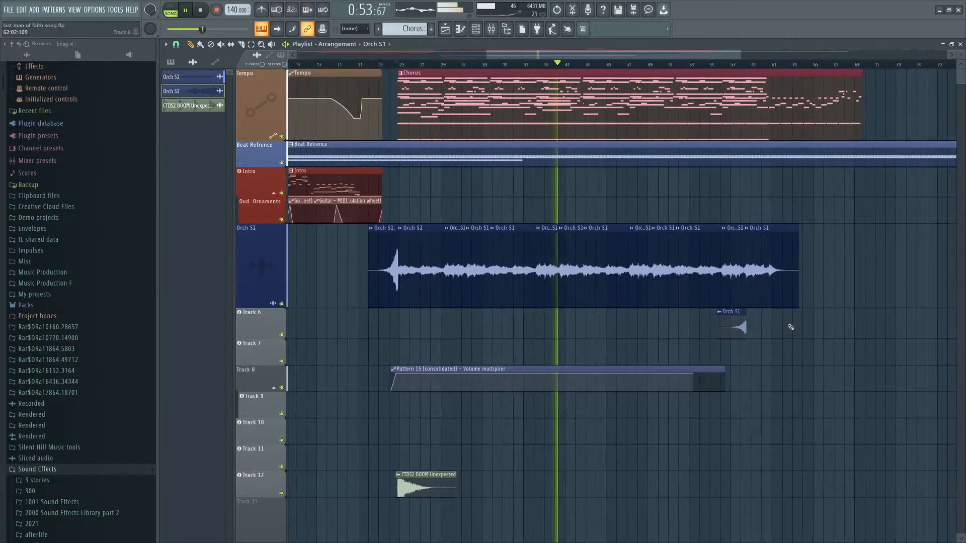
pyautogui.moveTo(710, 326)
pyautogui.mouseDown()
pyautogui.moveTo(756, 324)
pyautogui.moveTo(716, 324)
pyautogui.mouseUp()
pyautogui.scroll(5, 756, 323)
pyautogui.scroll(-5, 709, 321)
# Open the Chorus pattern's Guitar piano roll and delete a group of high A6–C7 notes in the middle bars.
pyautogui.doubleClick(629, 122)
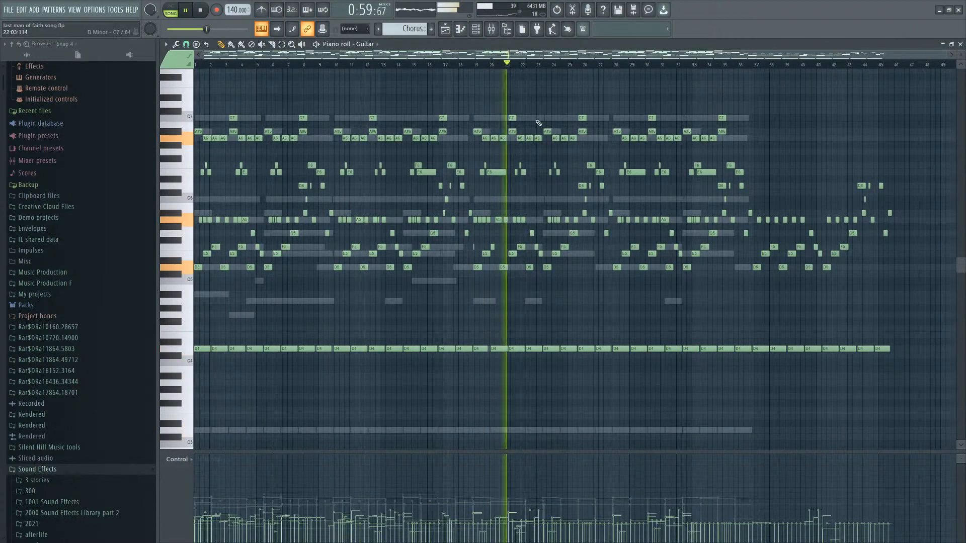
pyautogui.moveTo(774, 107); pyautogui.dragTo(504, 148)
pyautogui.rightClick(498, 174)
pyautogui.rightClick(498, 173)
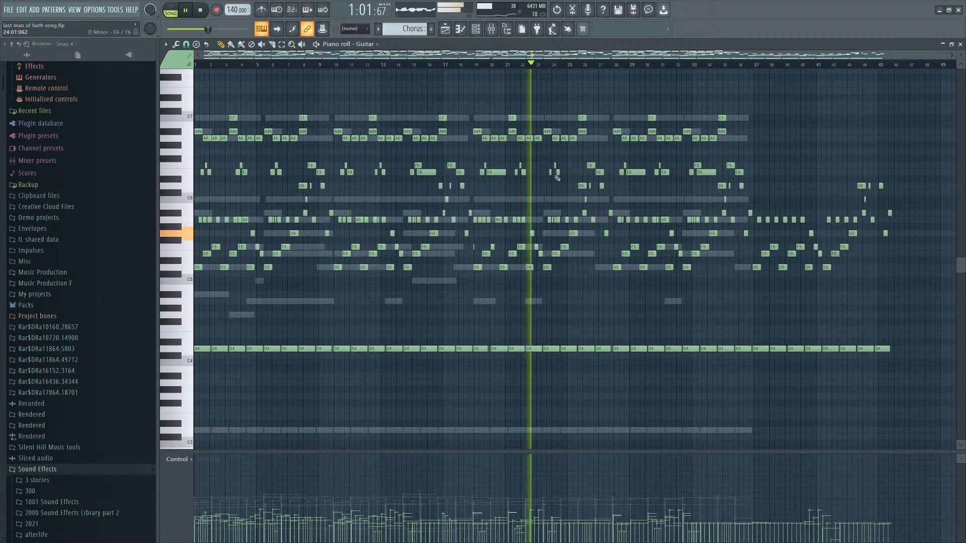
pyautogui.scroll(2, 560, 172)
pyautogui.moveTo(864, 104); pyautogui.dragTo(440, 154)
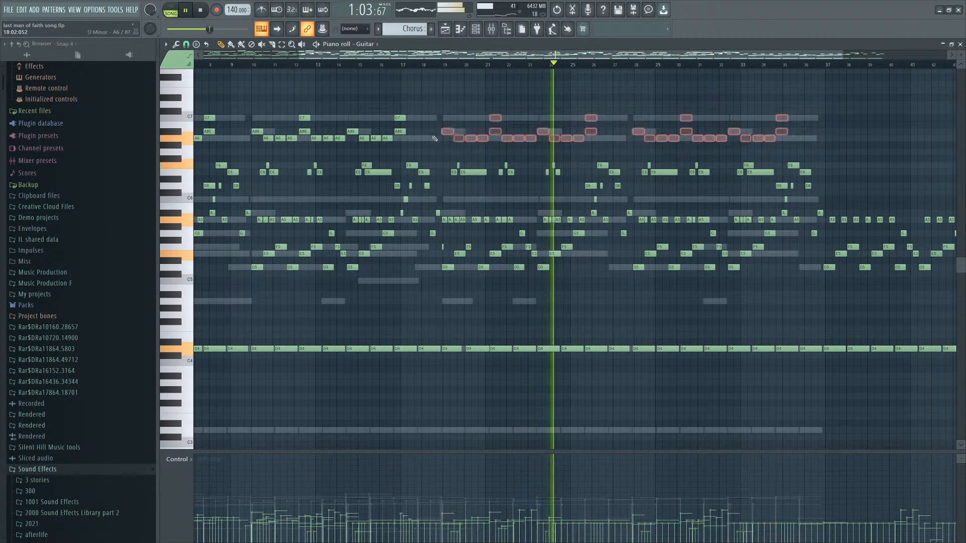
pyautogui.press('Delete')
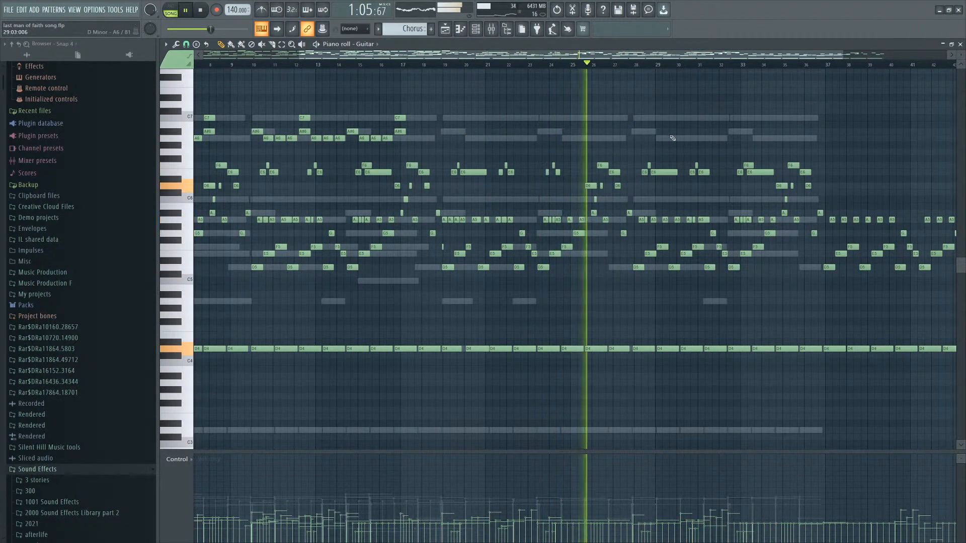
# Switch to the Strings notes in the piano roll, then return to the Playlist.
pyautogui.scroll(-1, 668, 145)
pyautogui.scroll(4, 725, 201)
pyautogui.scroll(-2, 719, 215)
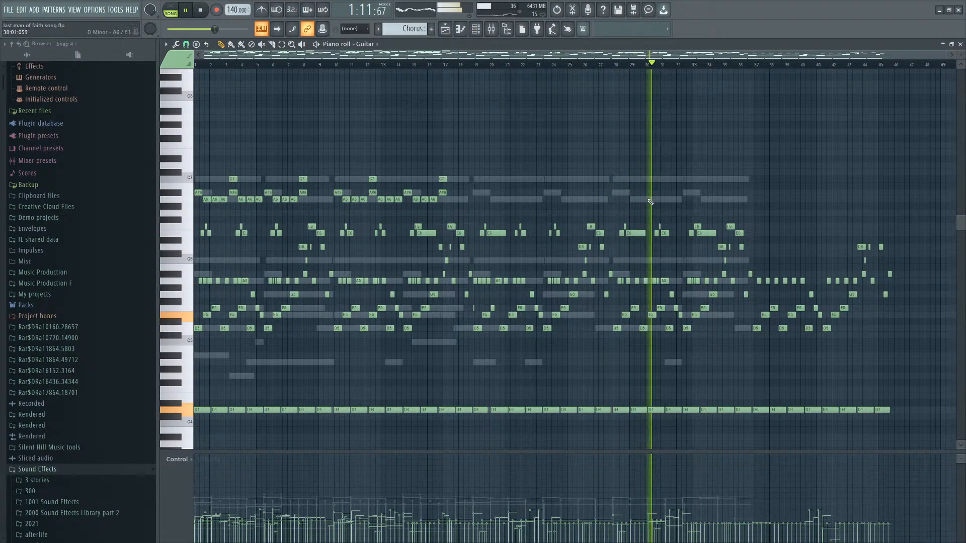
pyautogui.doubleClick(647, 199)
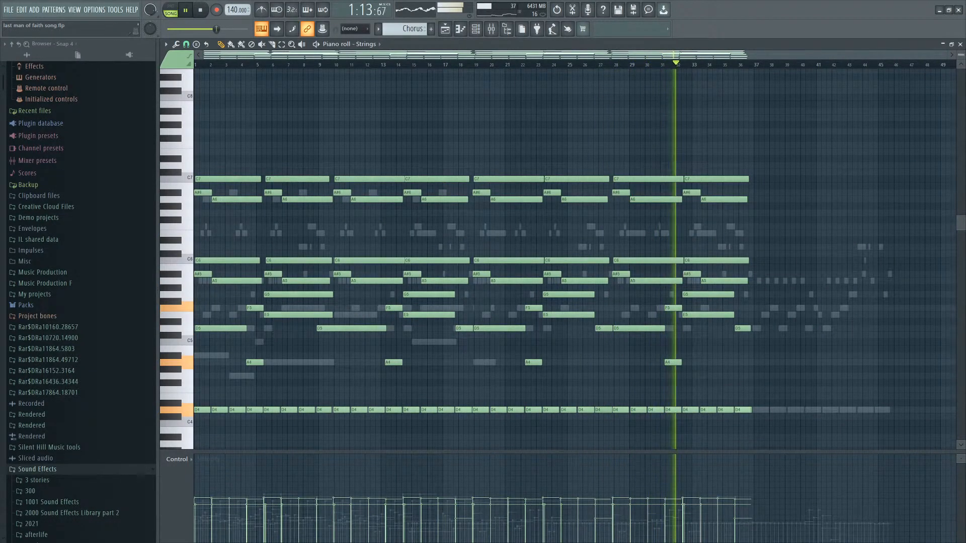
pyautogui.press('F5')
pyautogui.scroll(3, 691, 371)
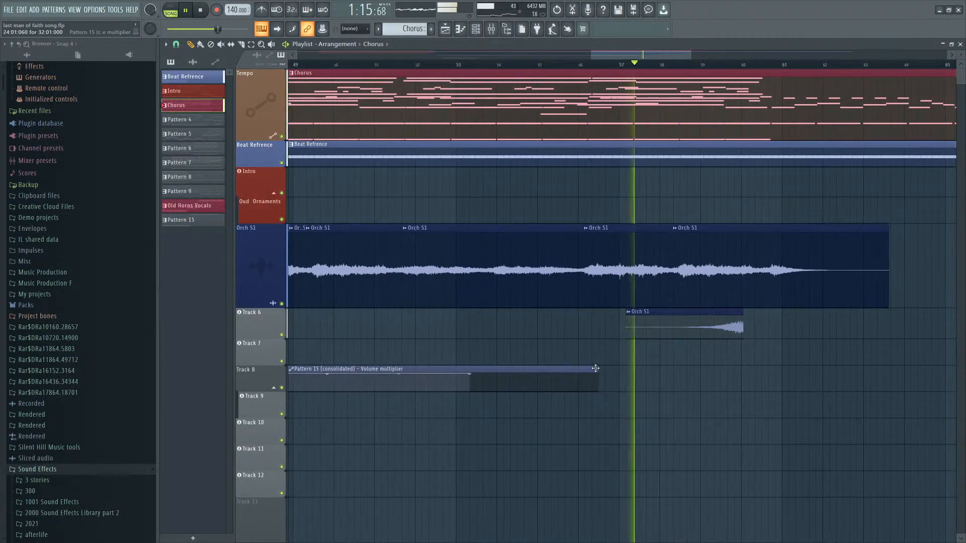
# Lengthen the Pattern 15 volume-multiplier automation clip and delete the short Orch S1 clip on Track 6.
pyautogui.moveTo(593, 368); pyautogui.dragTo(729, 368)
pyautogui.rightClick(721, 327)
# Extend the volume-multiplier automation clip further and shape its curve into a fade-out toward the end.
pyautogui.moveTo(567, 372); pyautogui.dragTo(647, 368)
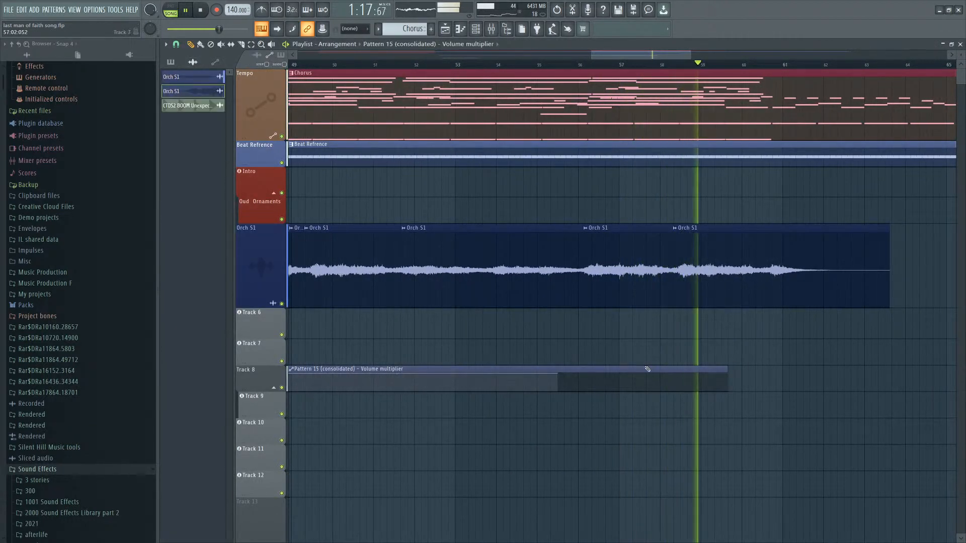
pyautogui.click(886, 369)
pyautogui.rightClick(896, 370)
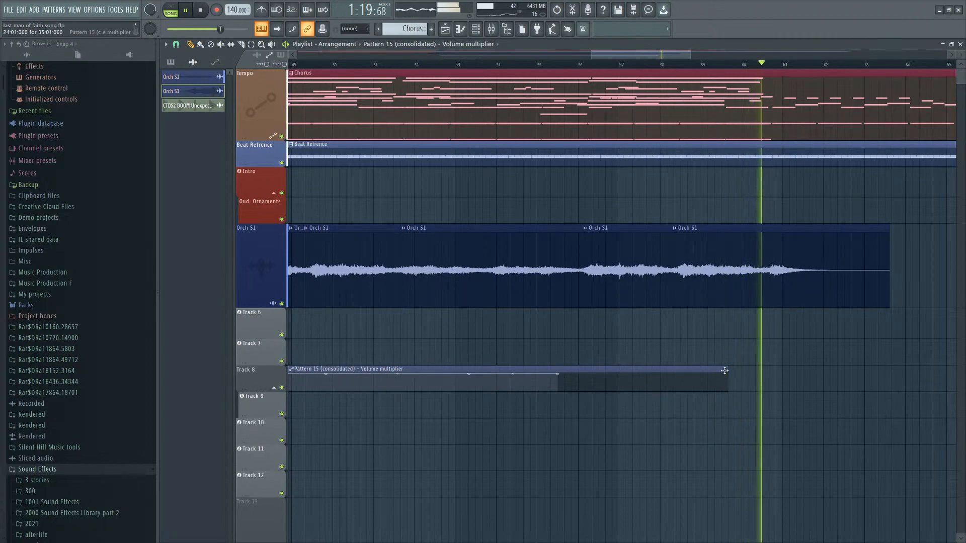
pyautogui.moveTo(727, 370); pyautogui.dragTo(877, 371)
pyautogui.rightClick(808, 387)
pyautogui.click(574, 64)
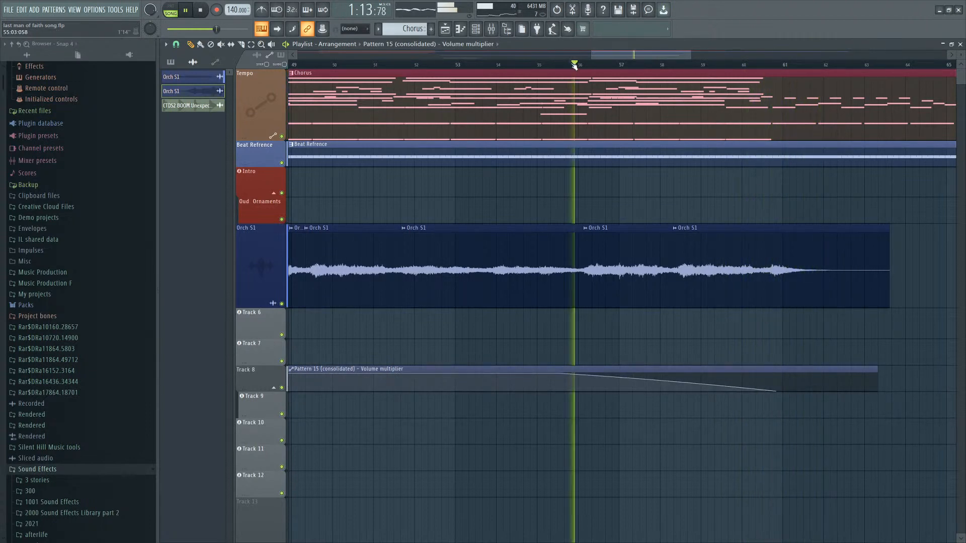
# Move the fade-out's start point earlier on the volume-multiplier automation.
pyautogui.scroll(-3, 596, 64)
pyautogui.scroll(4, 656, 85)
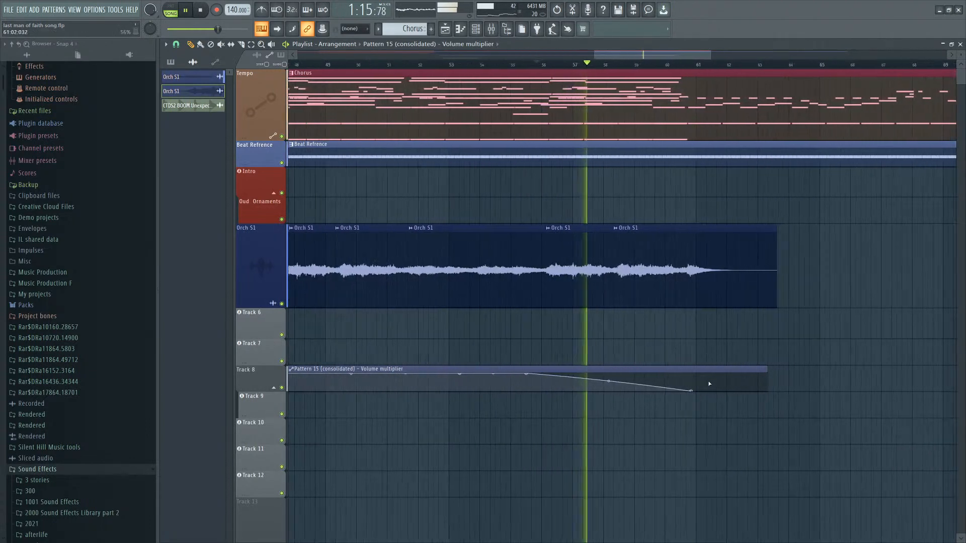
pyautogui.scroll(-3, 554, 390)
pyautogui.moveTo(523, 374)
pyautogui.mouseDown()
pyautogui.moveTo(470, 372)
pyautogui.moveTo(491, 382)
pyautogui.moveTo(474, 376)
pyautogui.moveTo(477, 367)
pyautogui.mouseUp()
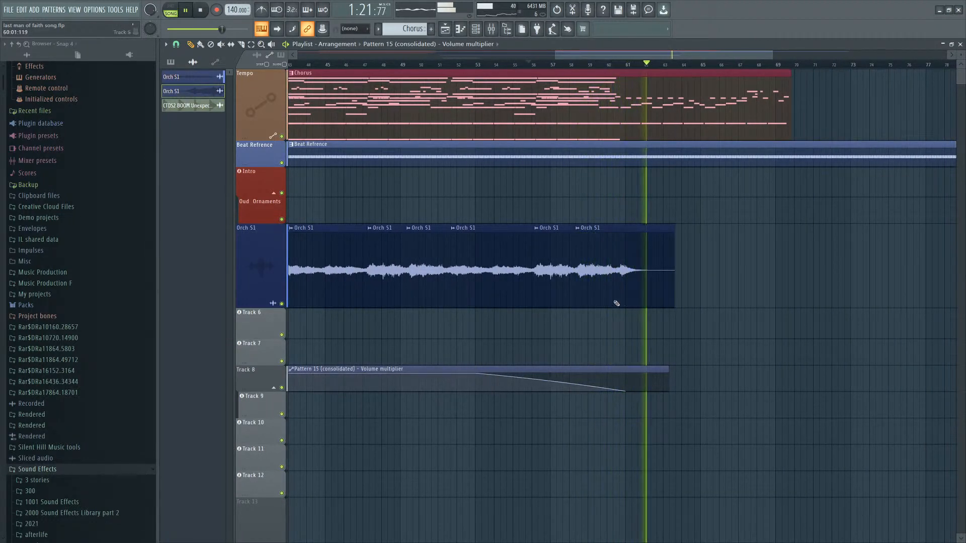
# Restart playback and briefly view the Strings piano roll before closing it.
pyautogui.press('space')
pyautogui.press('space')
pyautogui.scroll(-1, 616, 119)
pyautogui.doubleClick(615, 119)
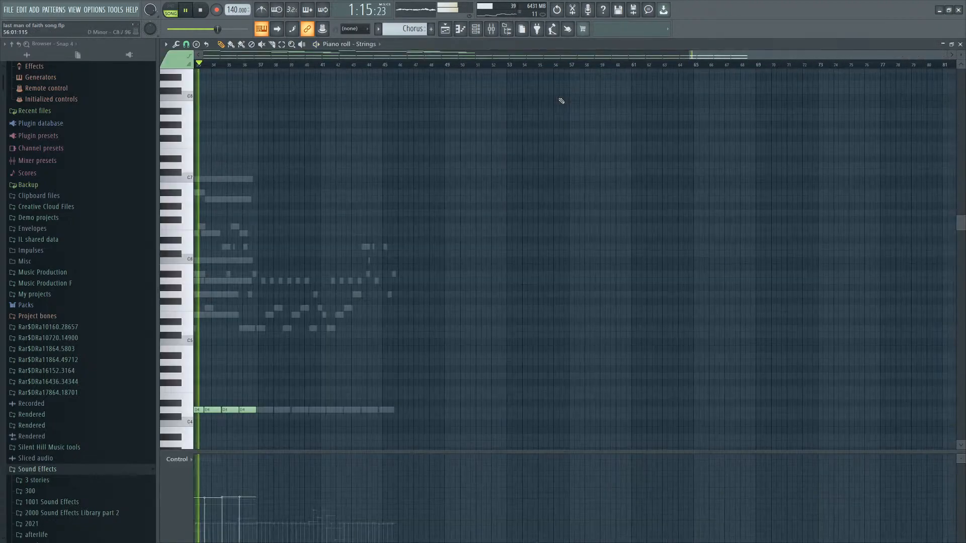
pyautogui.click(959, 44)
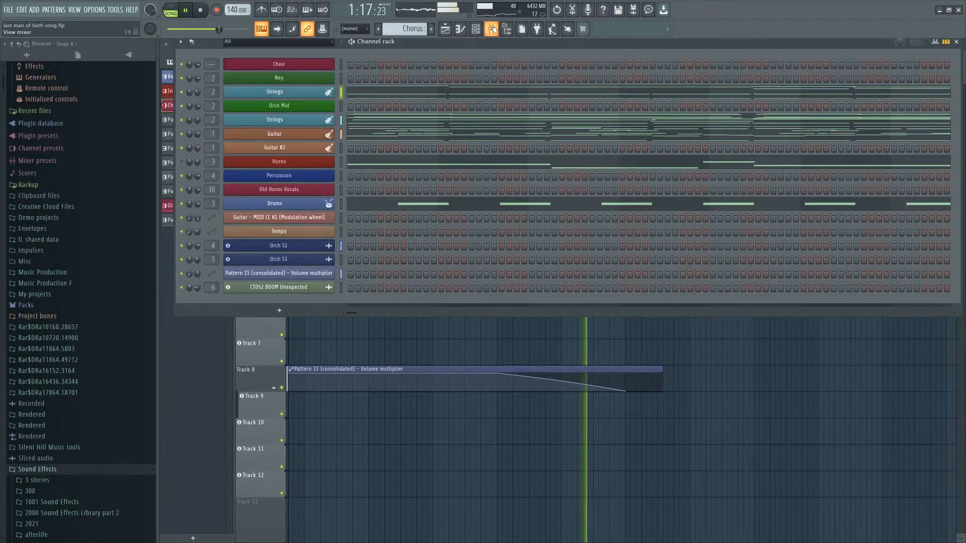
# Create a channel volume automation clip for the Strings channel from the Channel rack.
pyautogui.click(476, 29)
pyautogui.click(476, 30)
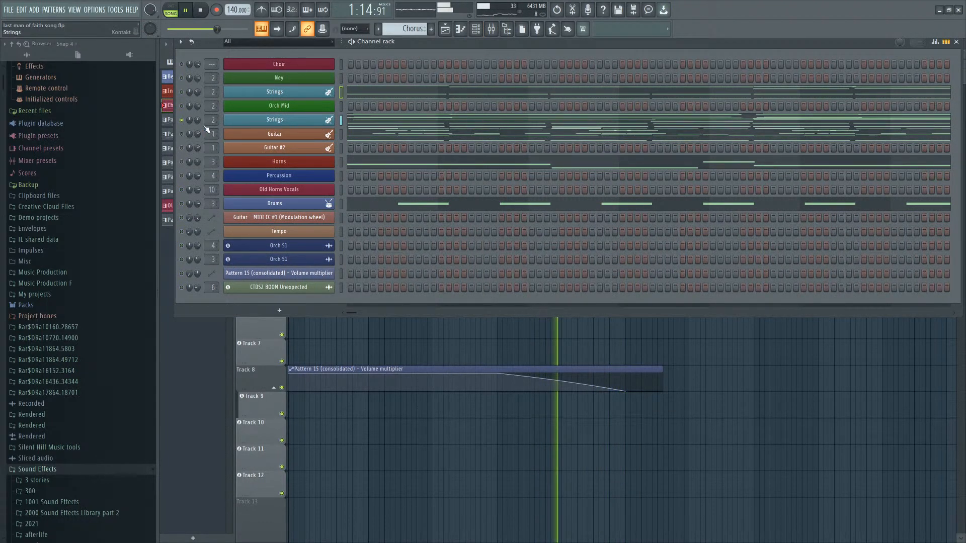
pyautogui.moveTo(197, 120); pyautogui.dragTo(197, 118)
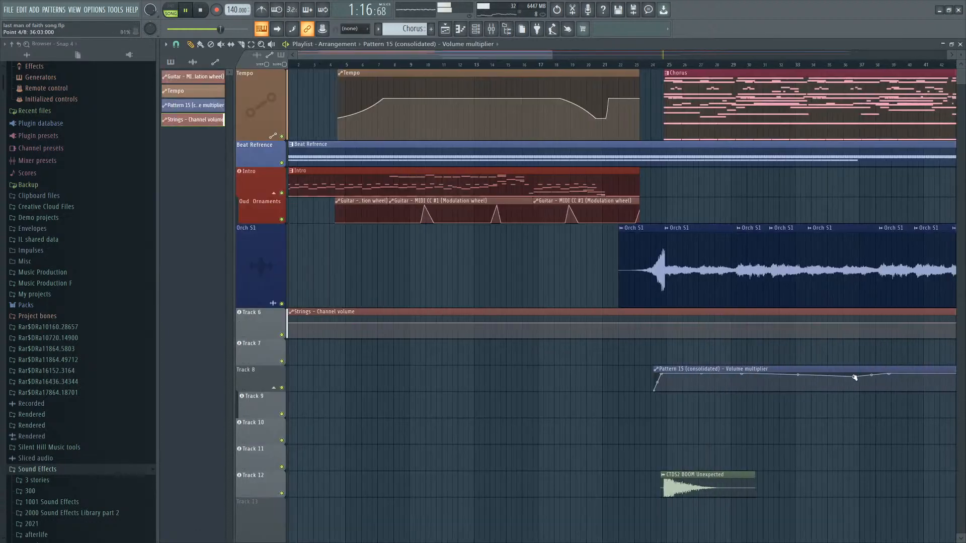
pyautogui.scroll(-4, 855, 379)
pyautogui.click(637, 63)
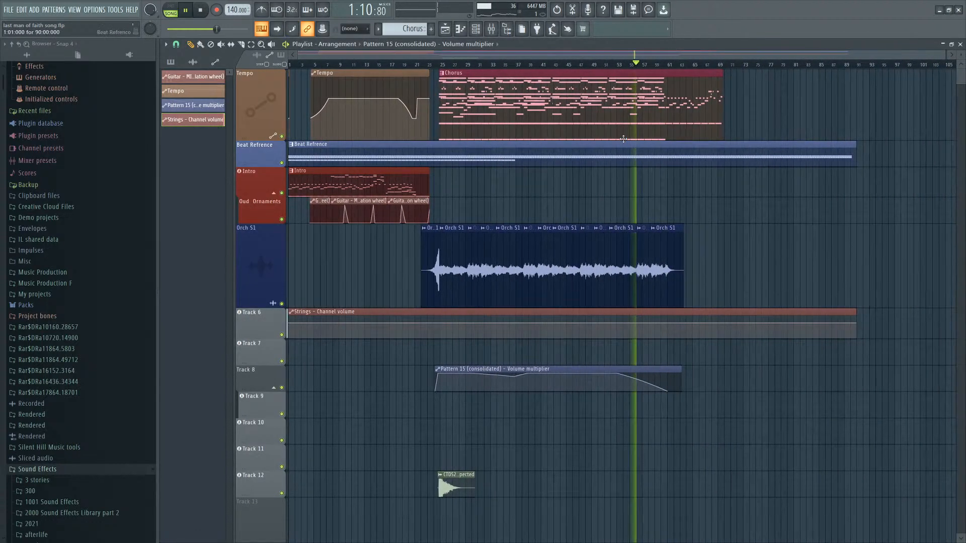
# Move the Strings channel volume automation clip from Track 6 down to Track 7.
pyautogui.click(442, 65)
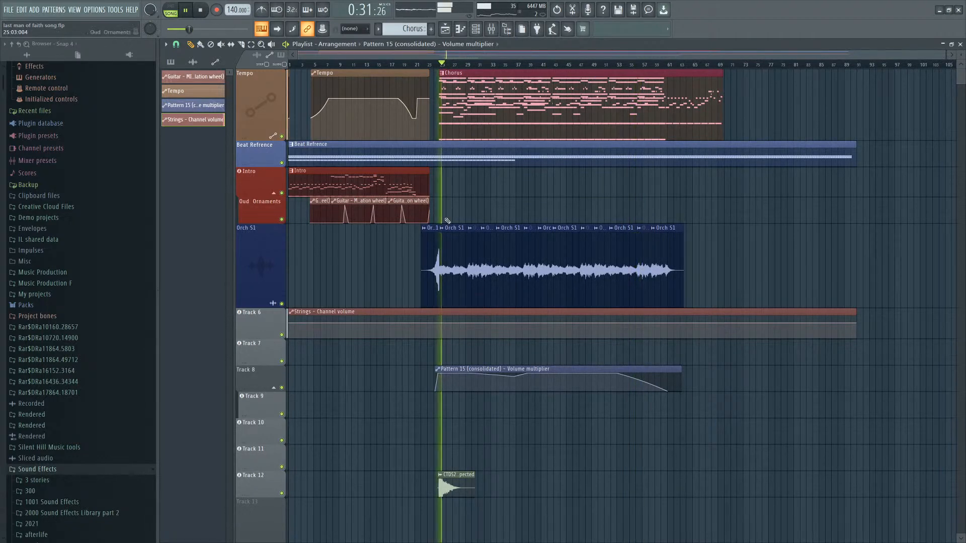
pyautogui.scroll(4, 447, 221)
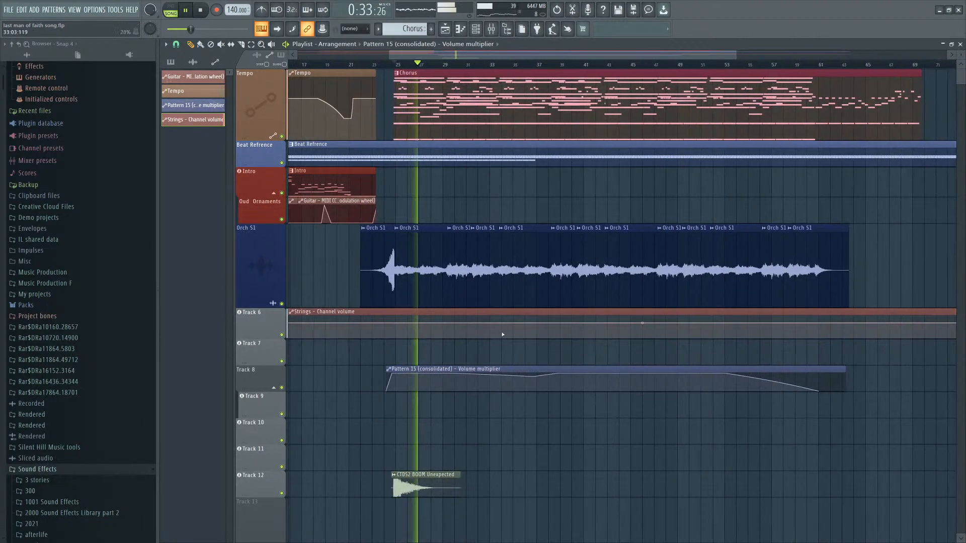
pyautogui.scroll(-4, 502, 335)
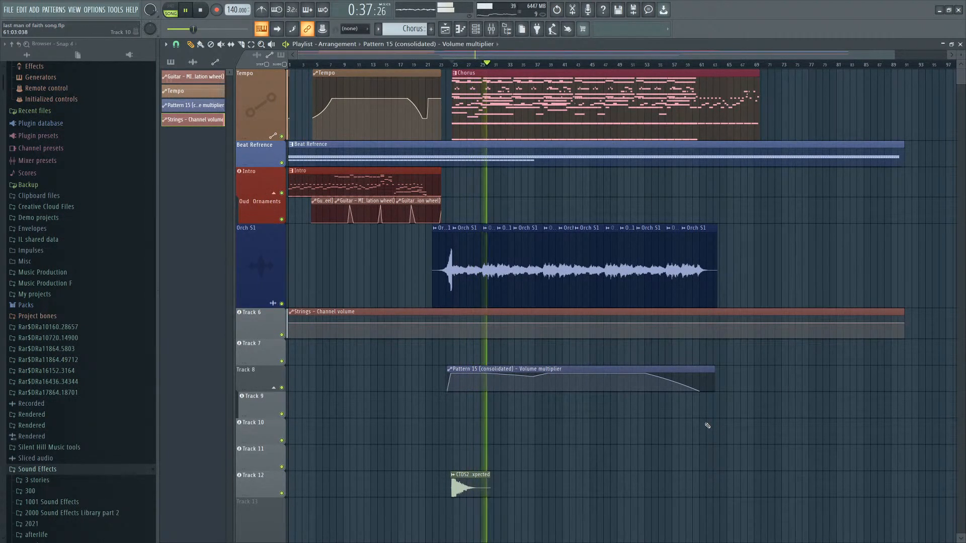
pyautogui.scroll(3, 532, 186)
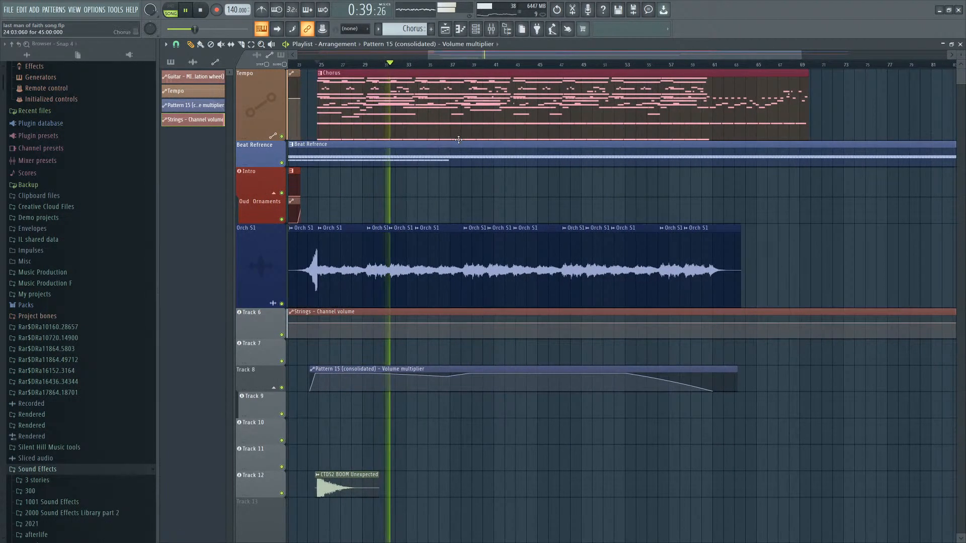
pyautogui.moveTo(492, 314); pyautogui.dragTo(492, 345)
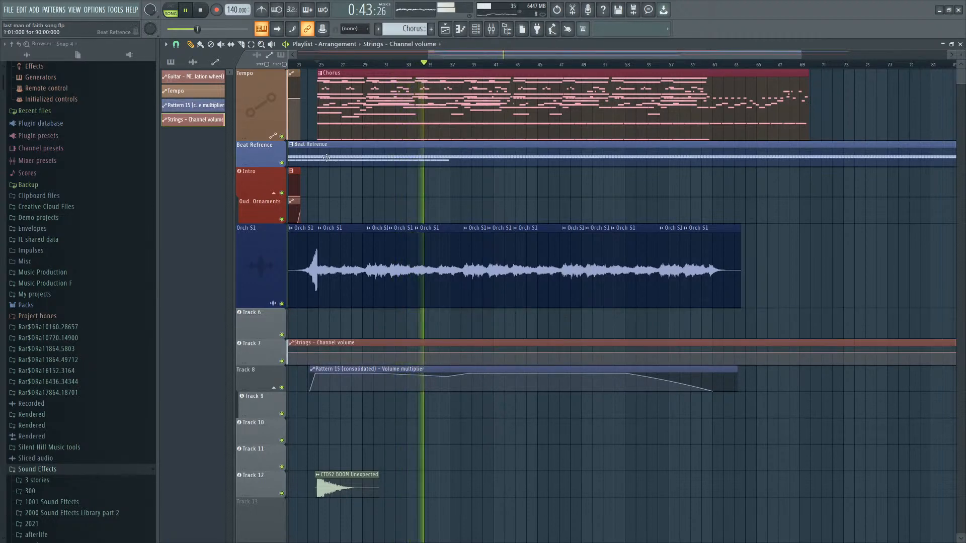
pyautogui.scroll(2, 326, 158)
pyautogui.scroll(2, 346, 424)
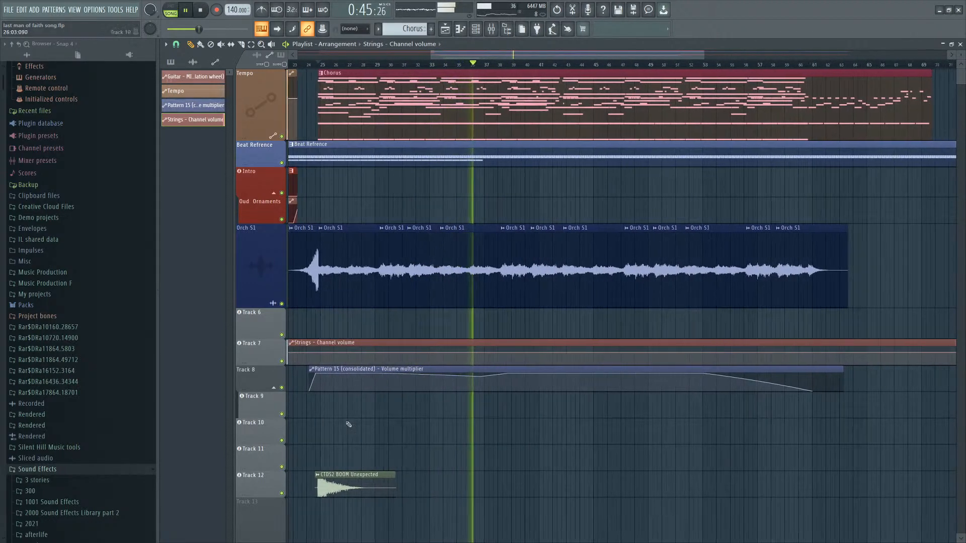
pyautogui.scroll(-2, 615, 242)
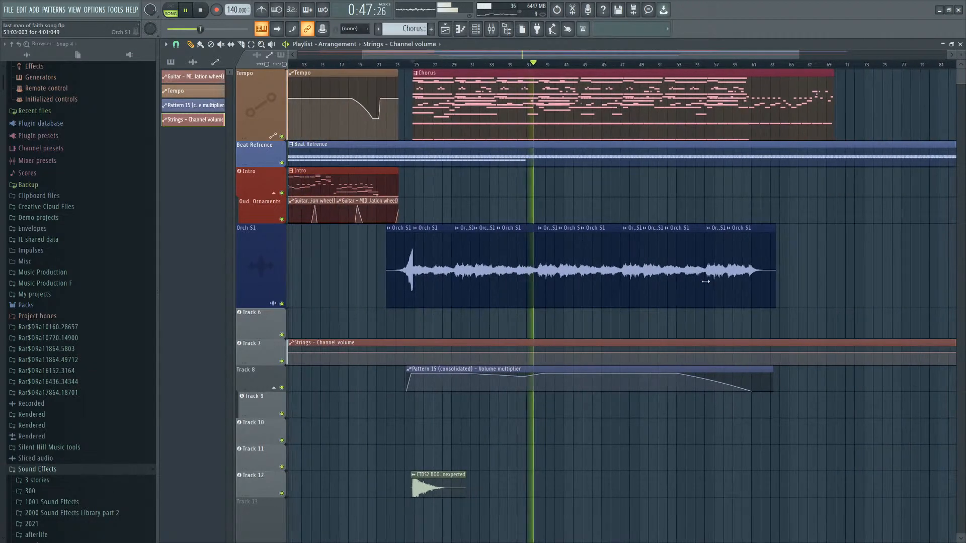
pyautogui.scroll(2, 744, 392)
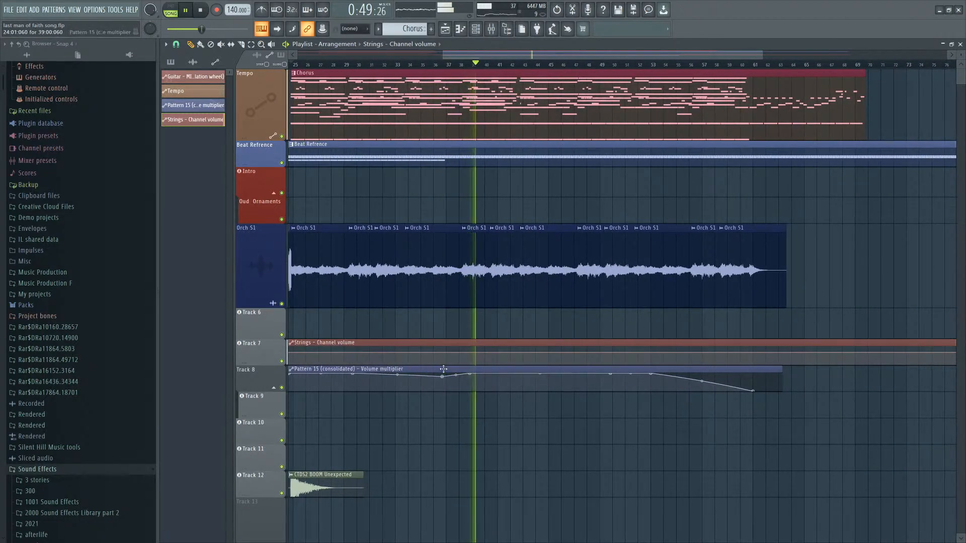
pyautogui.scroll(-2, 572, 355)
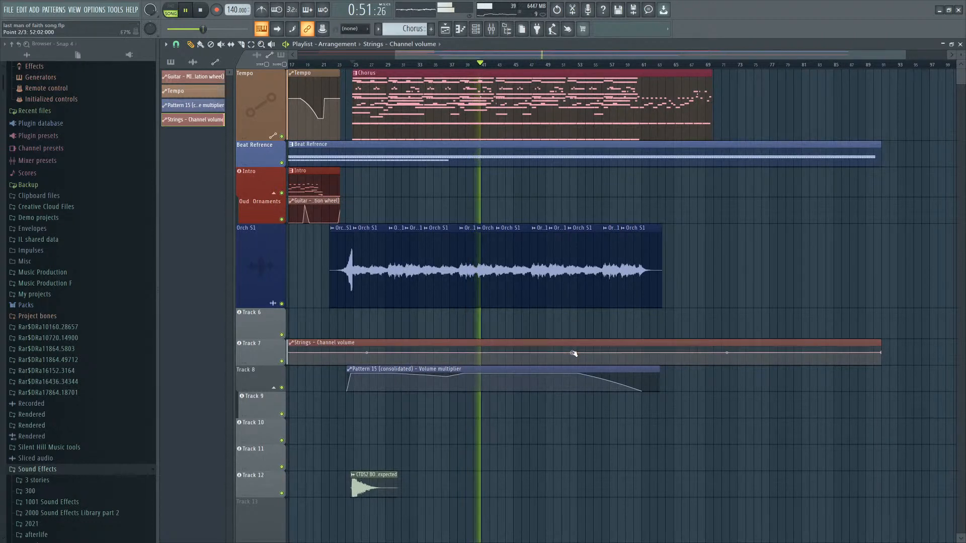
# Add points to the Strings channel volume automation so it fades out near the end.
pyautogui.rightClick(572, 353)
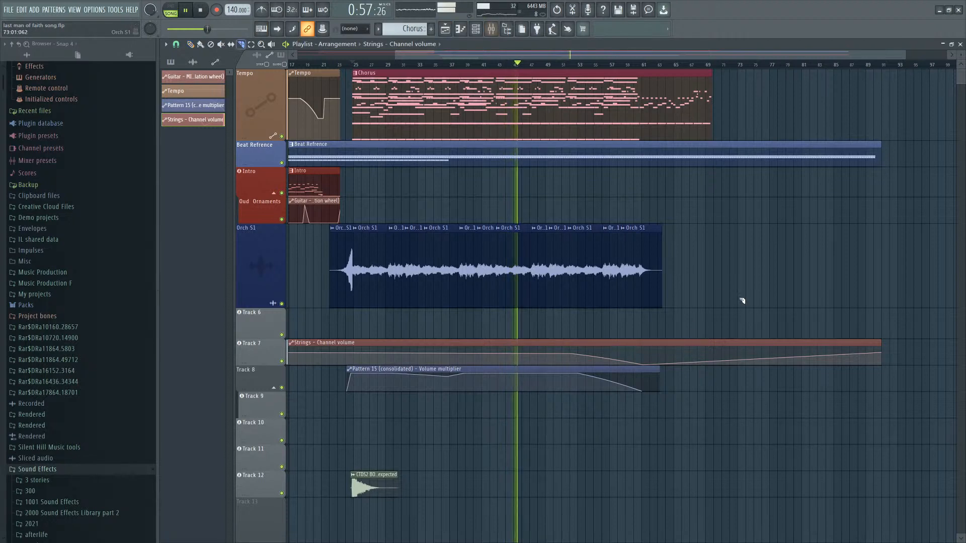
pyautogui.press('p')
pyautogui.rightClick(680, 355)
pyautogui.scroll(2, 701, 345)
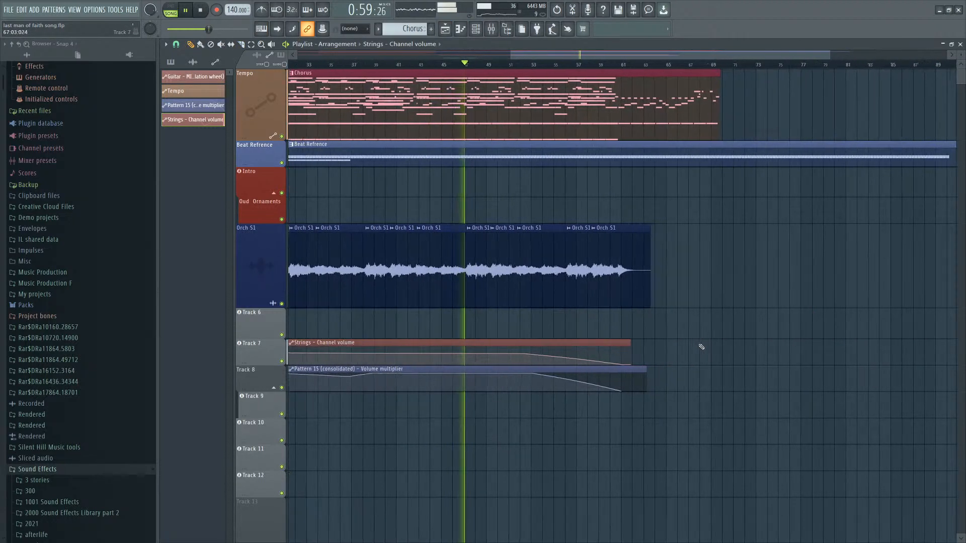
pyautogui.scroll(-3, 724, 317)
pyautogui.scroll(2, 763, 237)
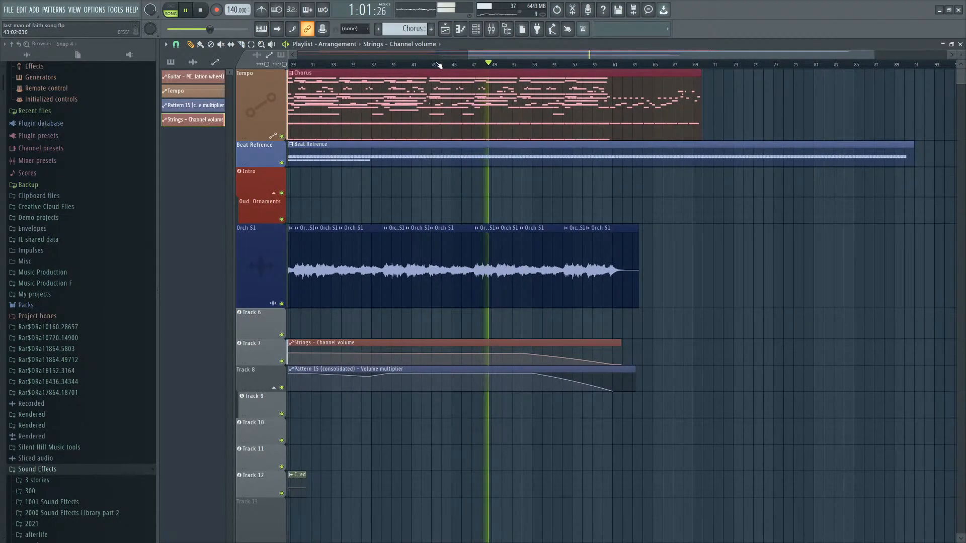
# Add another point near the start of the Strings channel volume automation.
pyautogui.click(397, 65)
pyautogui.scroll(-3, 486, 49)
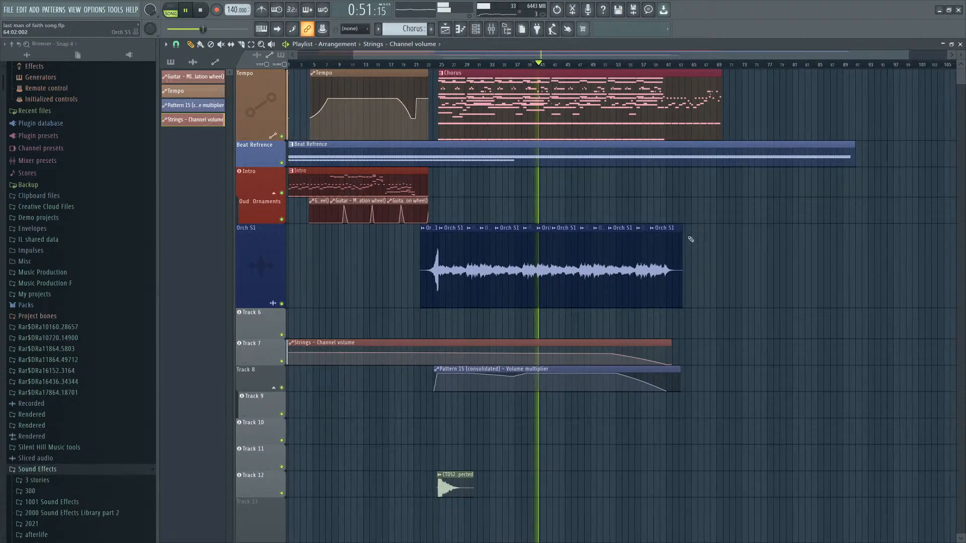
pyautogui.scroll(2, 689, 239)
pyautogui.click(582, 66)
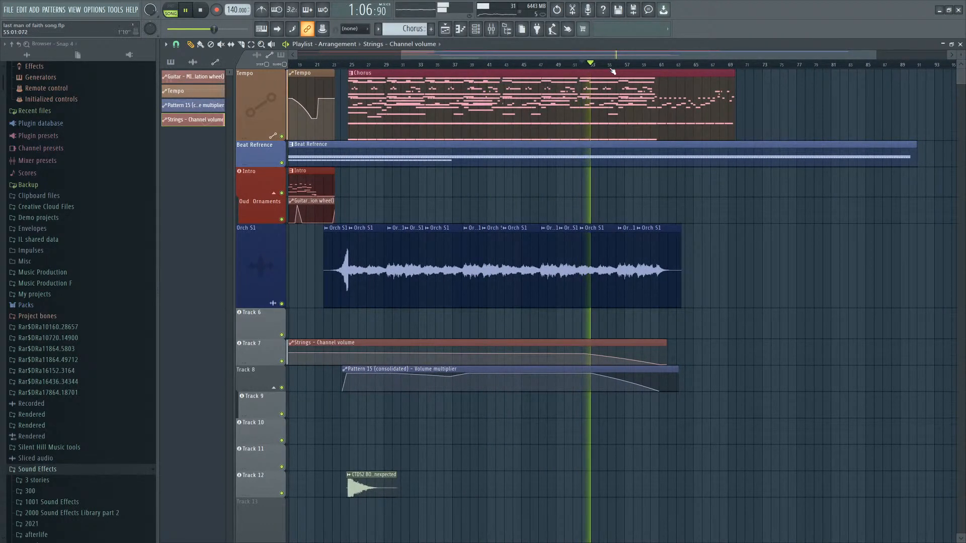
pyautogui.scroll(4, 397, 352)
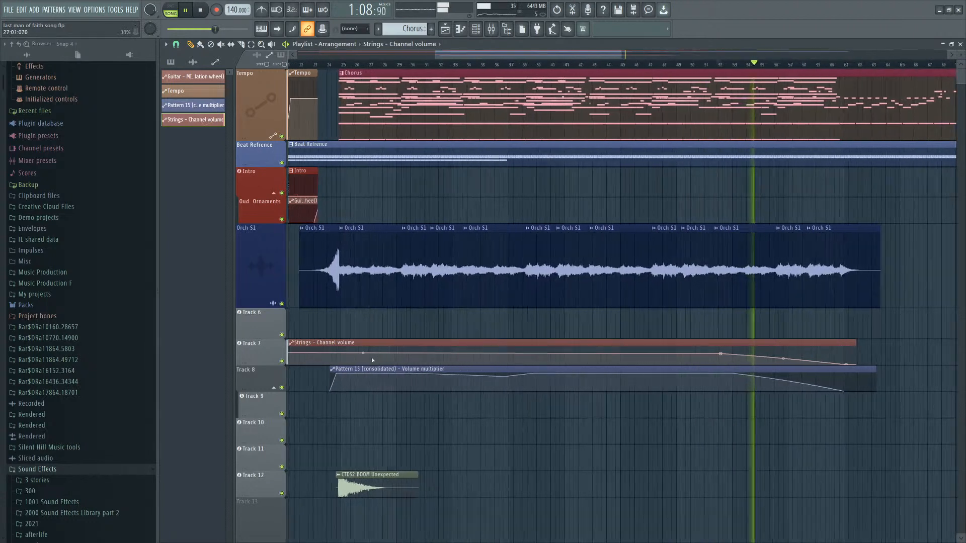
pyautogui.rightClick(391, 353)
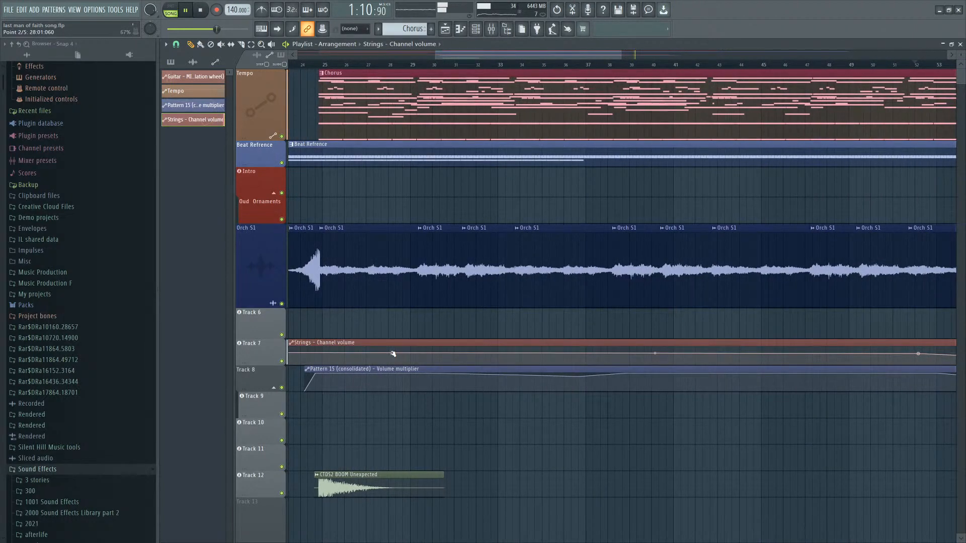
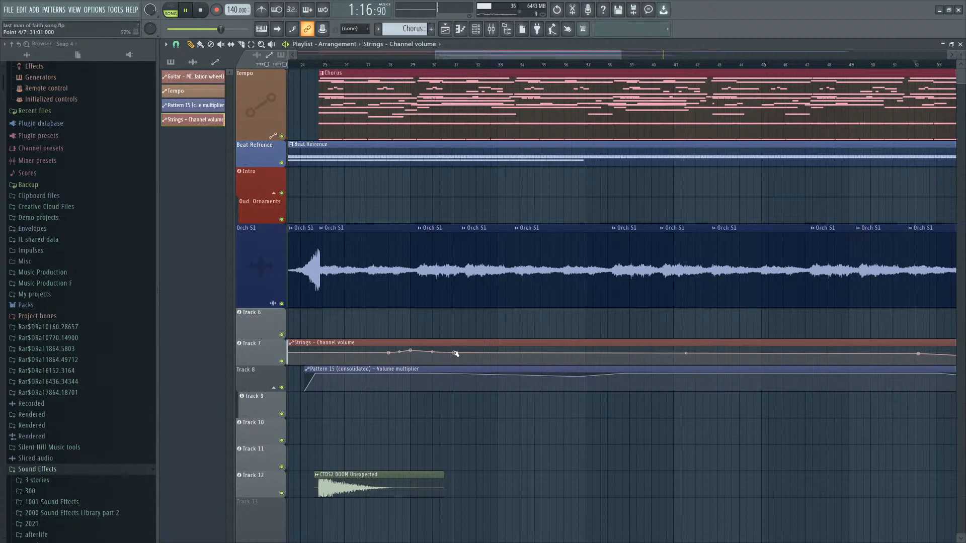
# Play back and scroll through the arrangement to review the Strings channel volume fade.
pyautogui.scroll(-4, 523, 287)
pyautogui.click(449, 64)
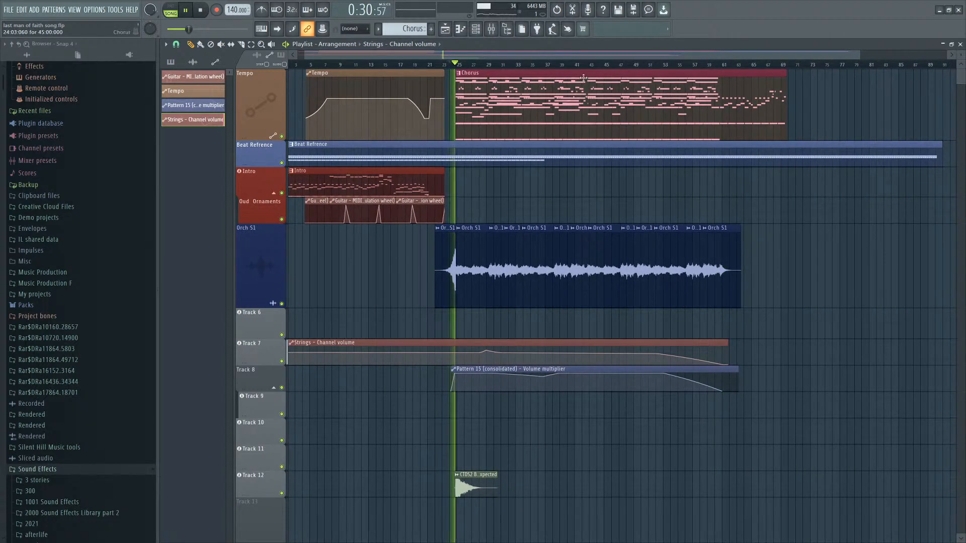
pyautogui.click(484, 31)
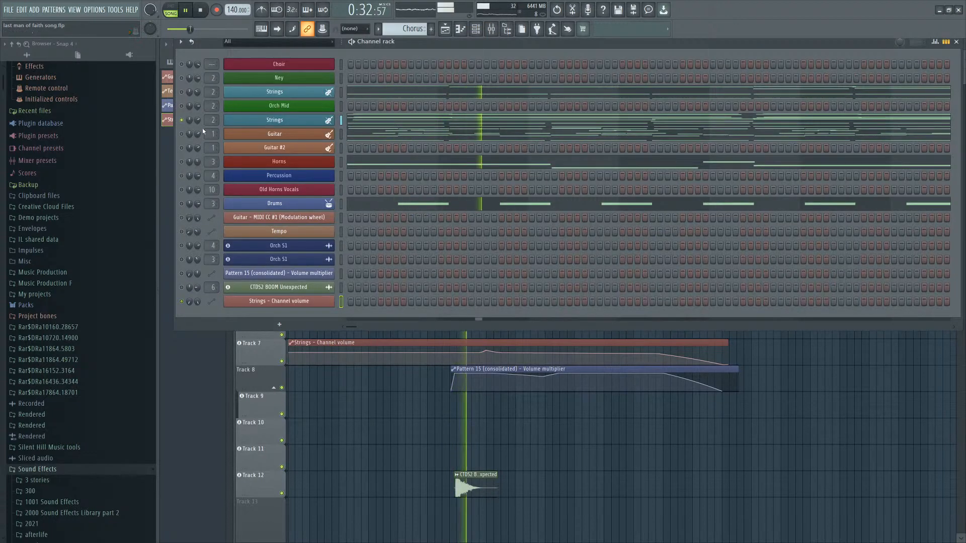
pyautogui.click(475, 334)
pyautogui.scroll(4, 523, 433)
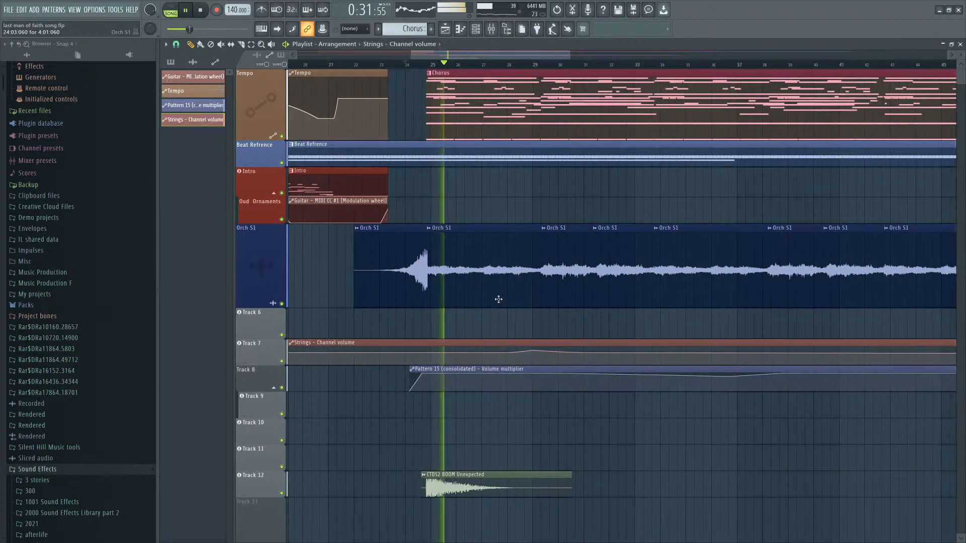
pyautogui.scroll(-2, 560, 327)
pyautogui.scroll(2, 671, 369)
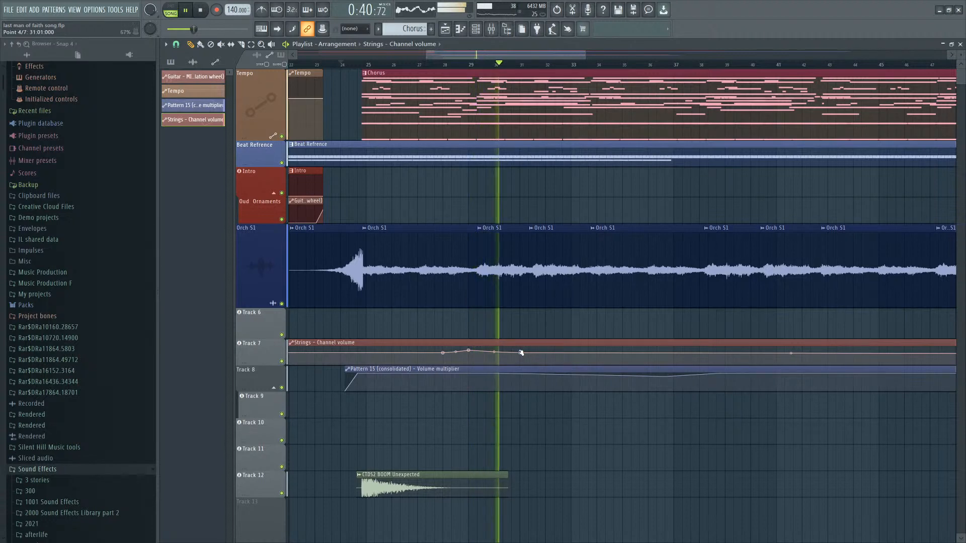
pyautogui.scroll(-2, 497, 358)
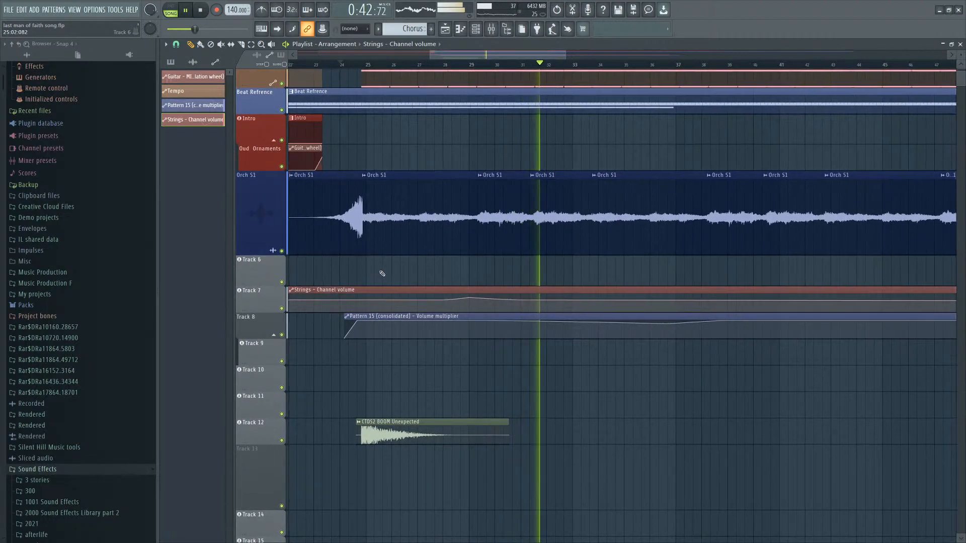
pyautogui.scroll(-3, 397, 236)
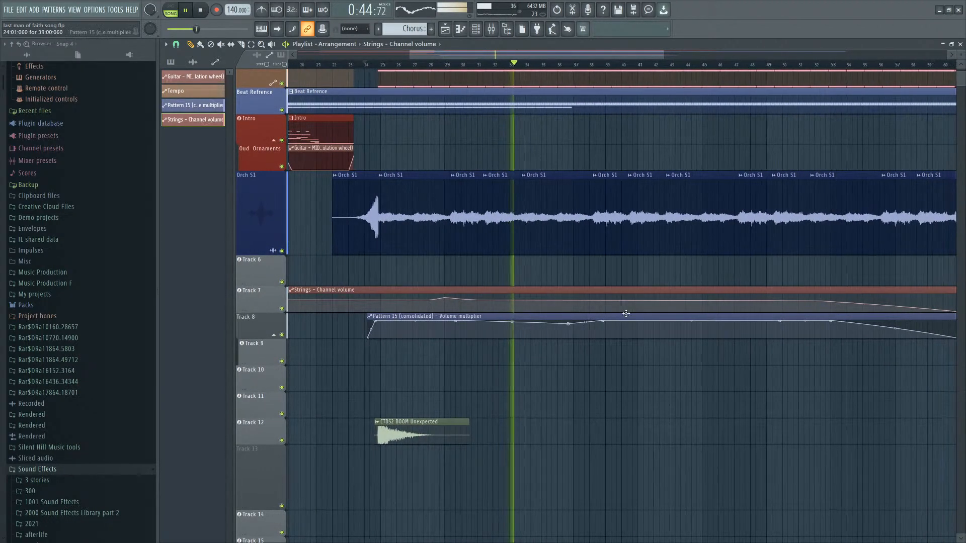
pyautogui.scroll(-3, 624, 312)
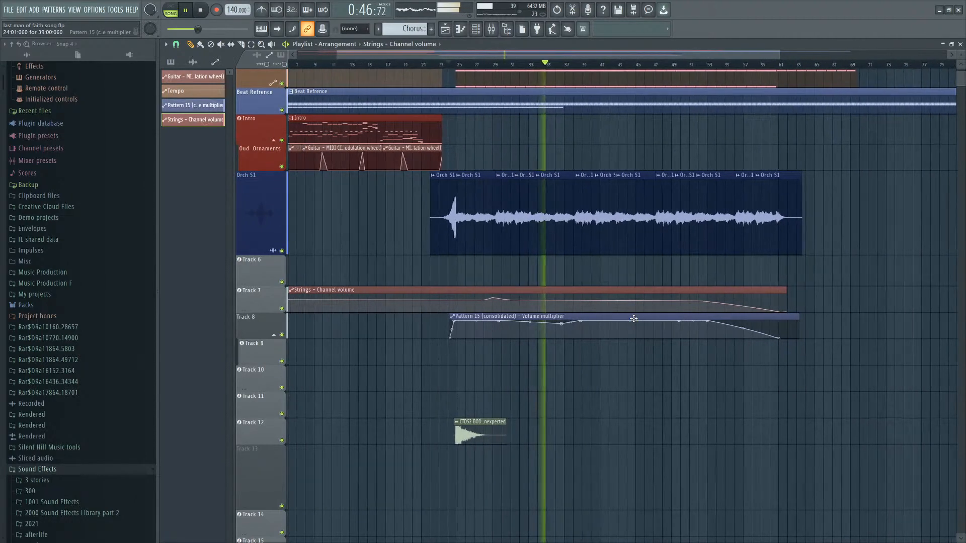
pyautogui.scroll(3, 574, 320)
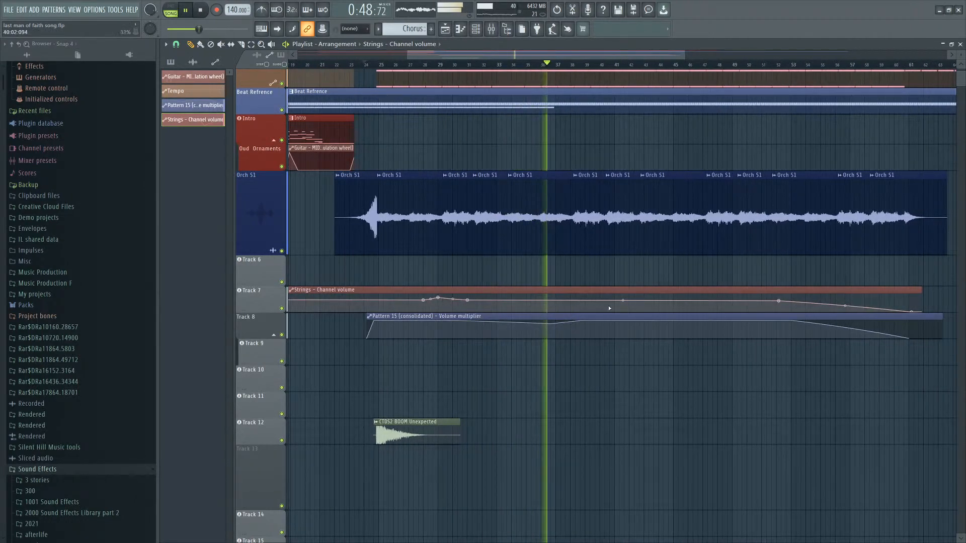
pyautogui.scroll(-3, 536, 295)
# Open the Horns piano roll and inspect its notes.
pyautogui.click(475, 28)
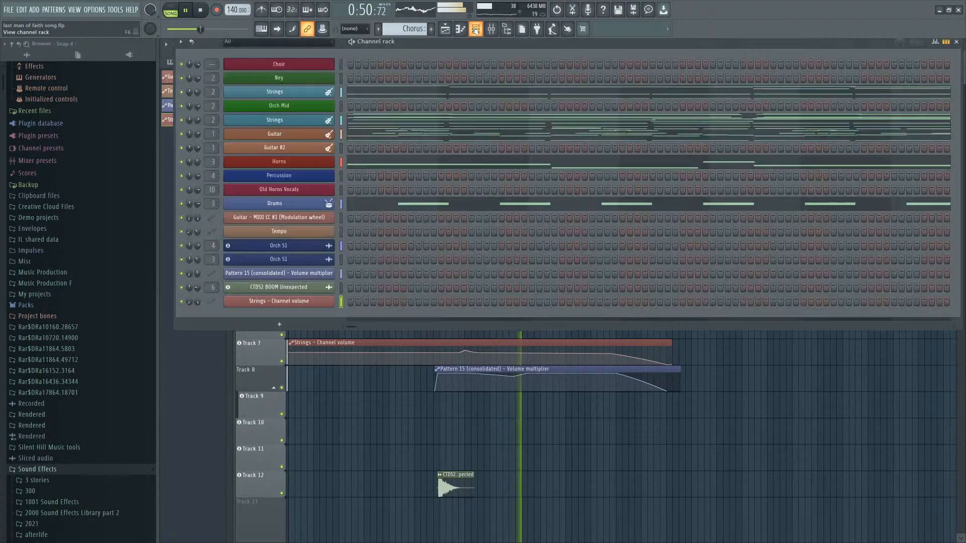
pyautogui.click(353, 169)
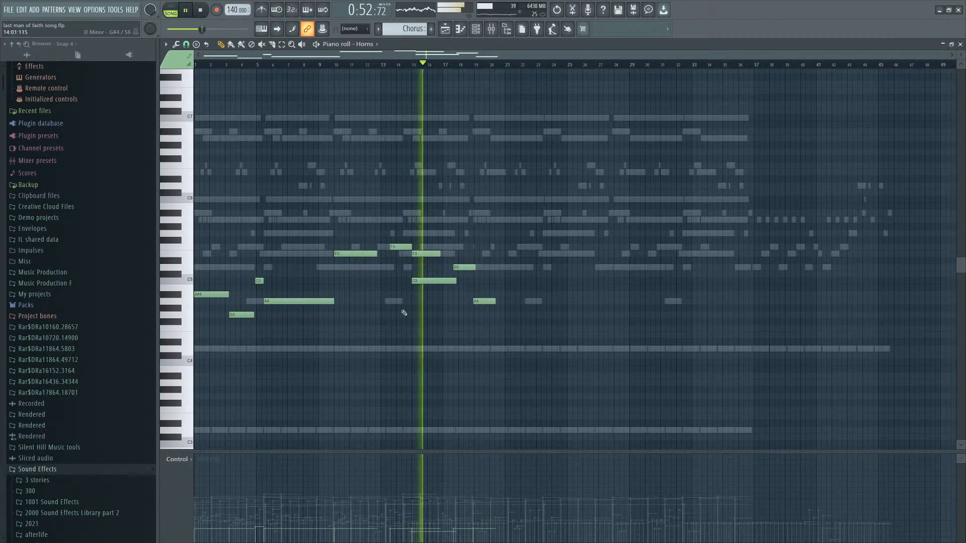
pyautogui.hotkey('ctrl', 'a')
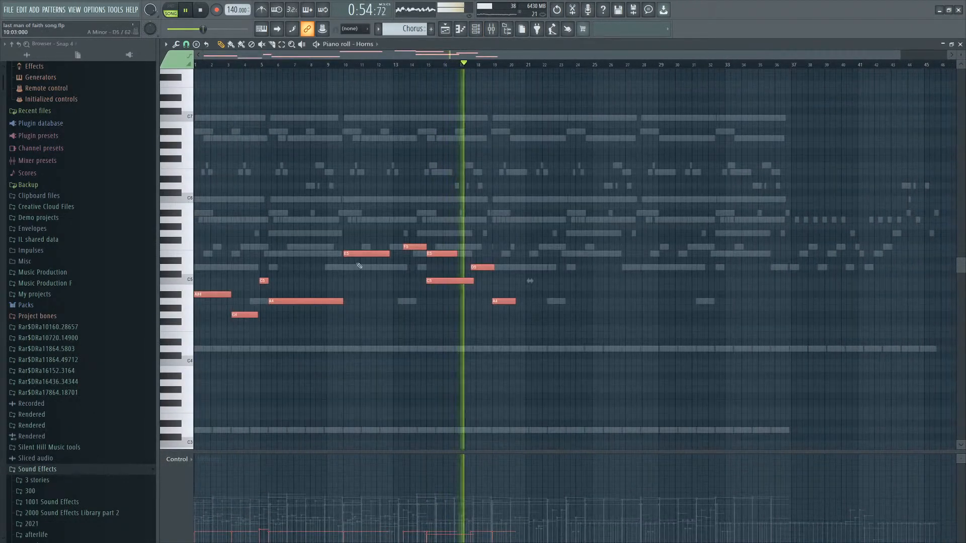
pyautogui.scroll(2, 491, 258)
pyautogui.hotkey('ctrl', 'd')
pyautogui.scroll(-3, 607, 153)
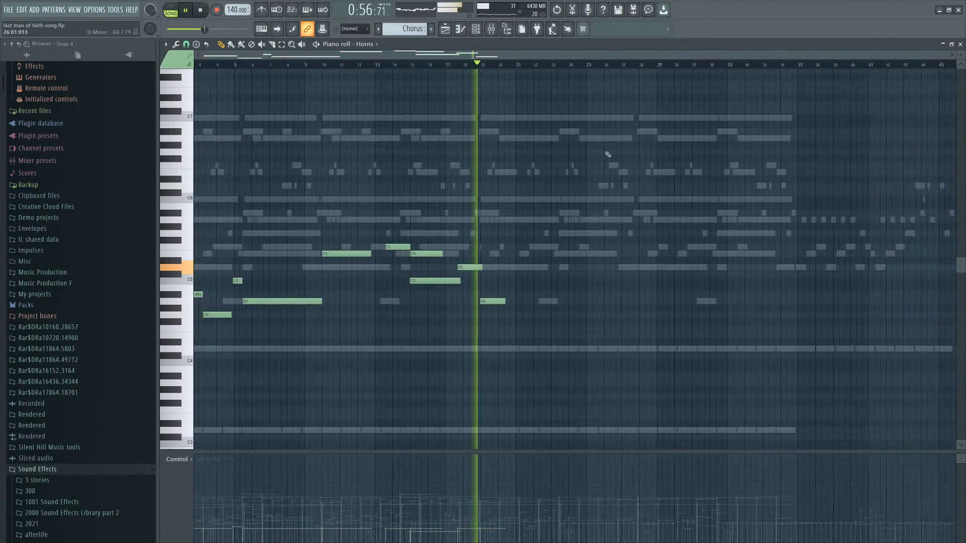
# Create a channel volume automation clip for the Horns channel on Track 6.
pyautogui.click(460, 28)
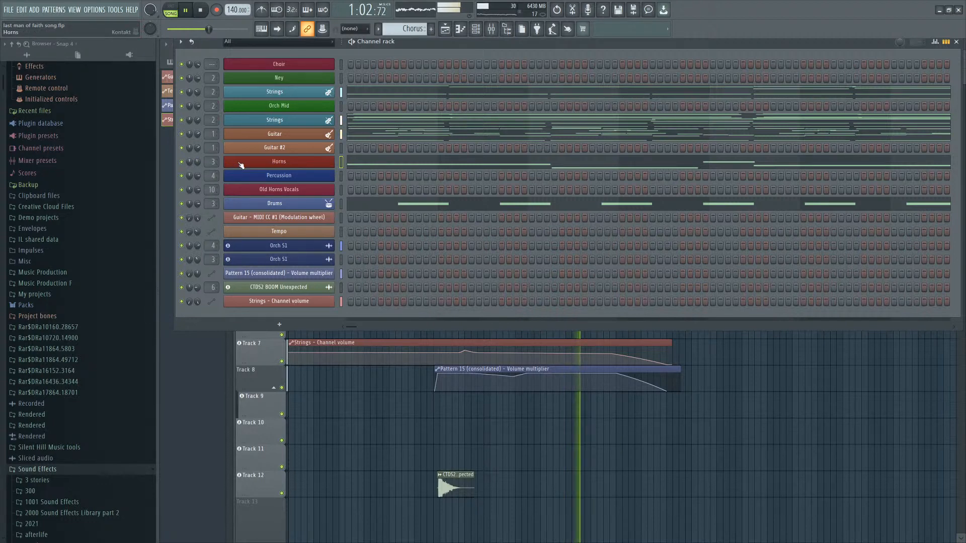
pyautogui.click(451, 403)
# Add and adjust points in the Horns channel volume automation so it swells mid-song and fades out near its end.
pyautogui.scroll(4, 452, 327)
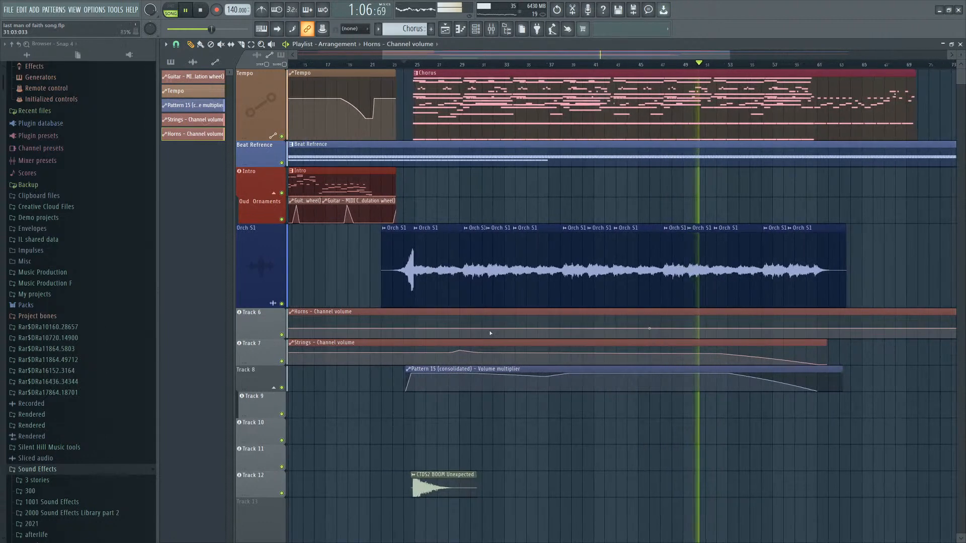
pyautogui.moveTo(423, 331); pyautogui.dragTo(387, 335)
pyautogui.rightClick(525, 330)
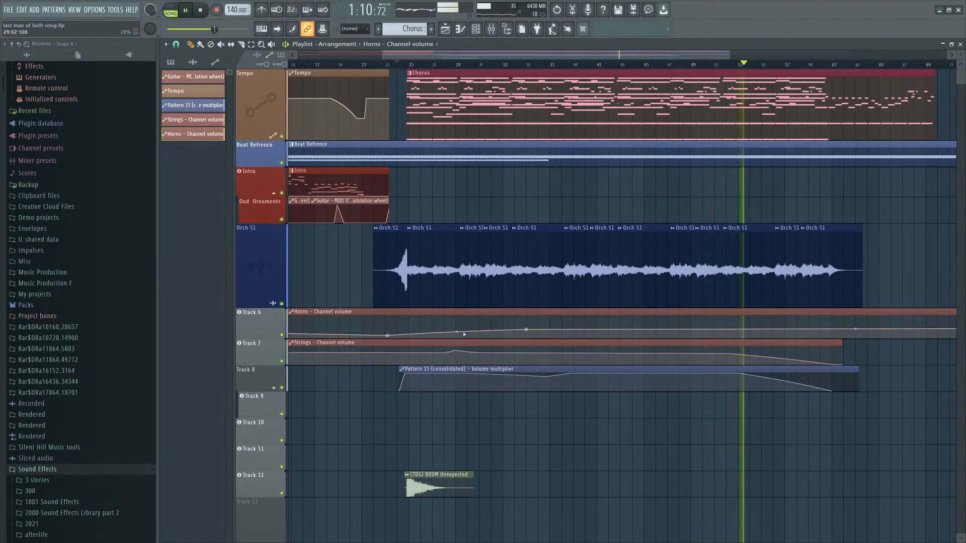
pyautogui.rightClick(597, 334)
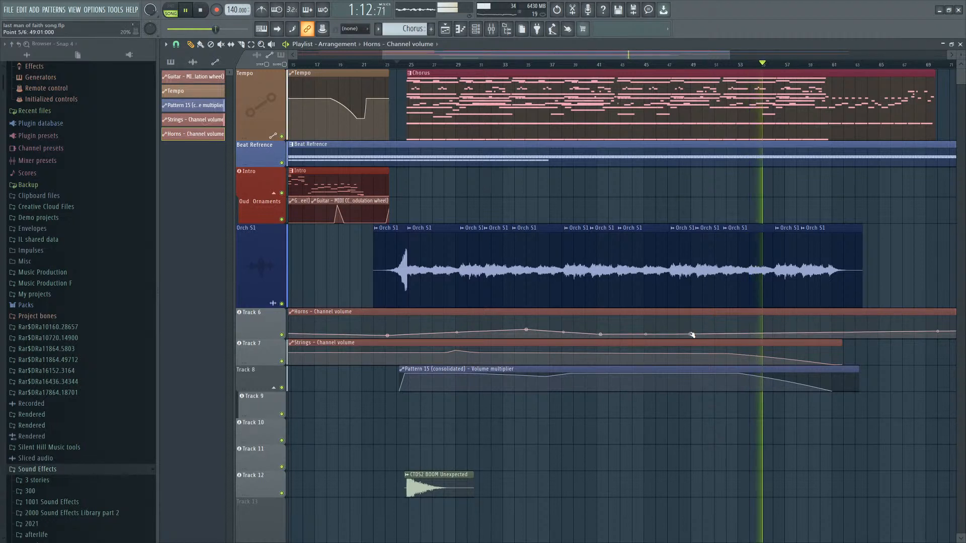
pyautogui.rightClick(729, 332)
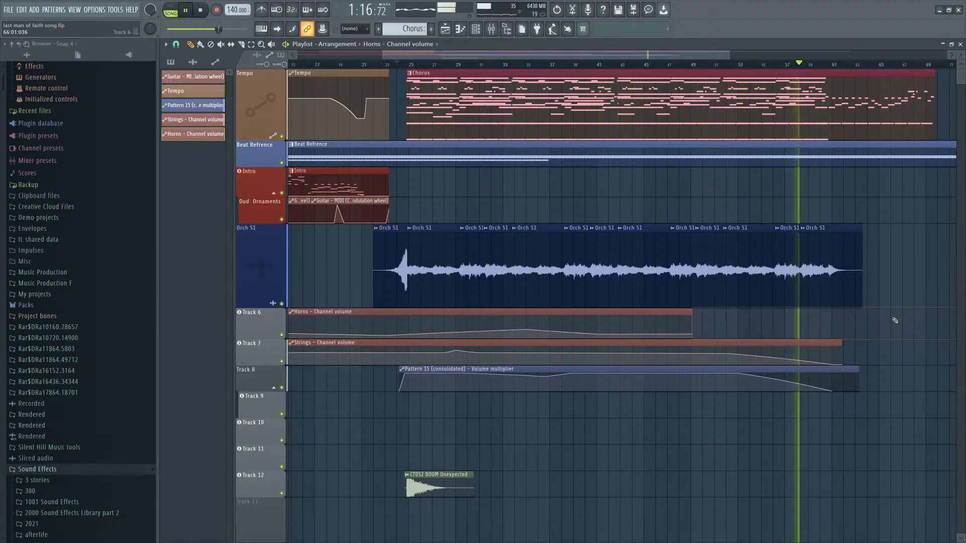
# Play back and scroll through the arrangement to review the automation clips and Tempo lane near the ending.
pyautogui.scroll(3, 862, 282)
pyautogui.scroll(-6, 733, 134)
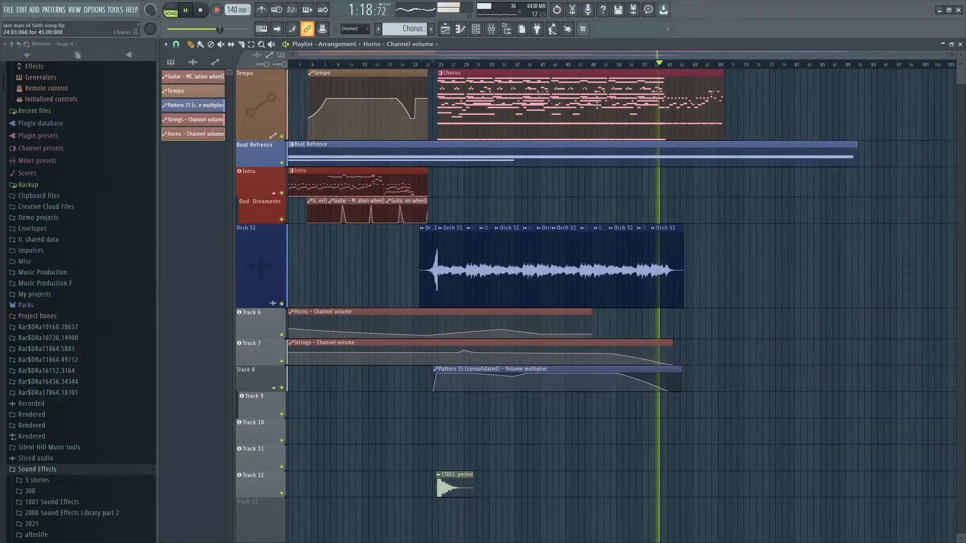
pyautogui.scroll(6, 597, 105)
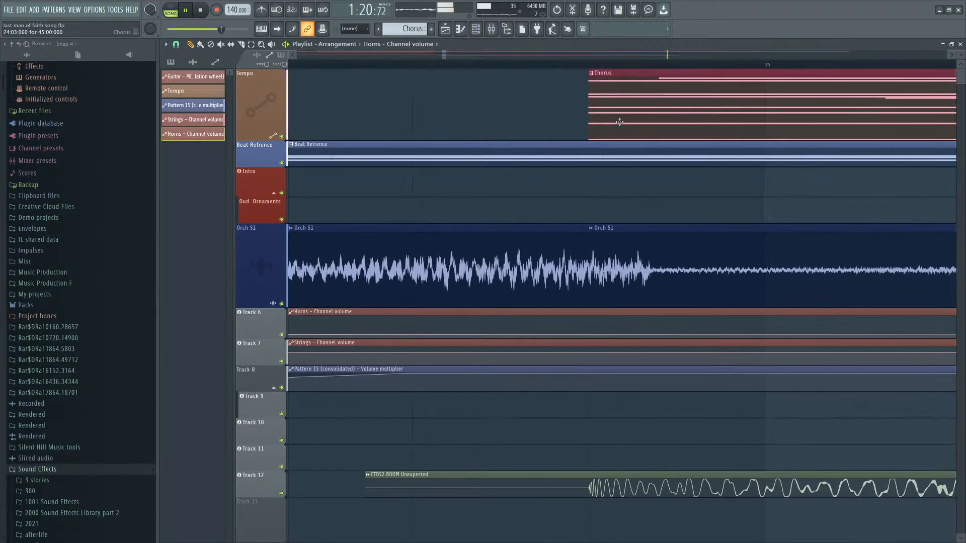
pyautogui.scroll(-4, 574, 215)
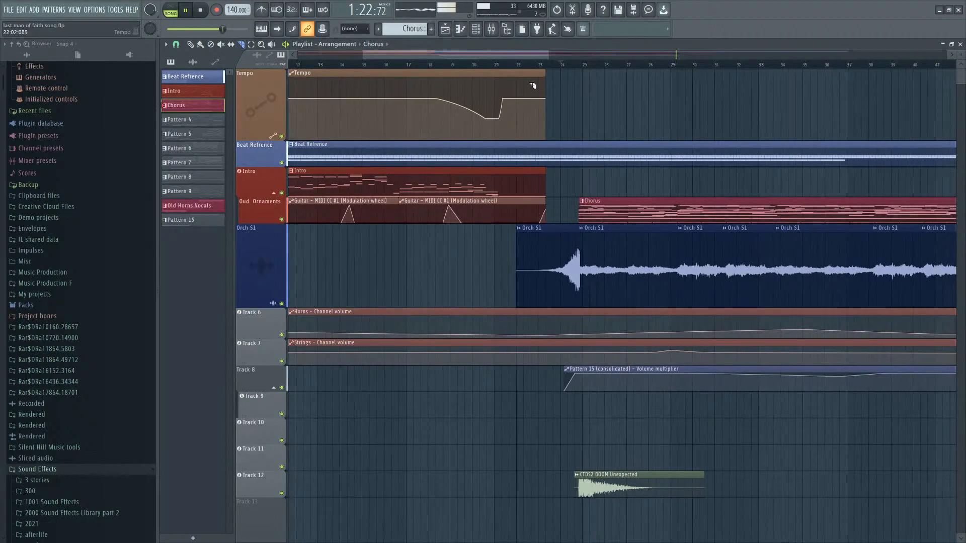
pyautogui.scroll(-4, 549, 115)
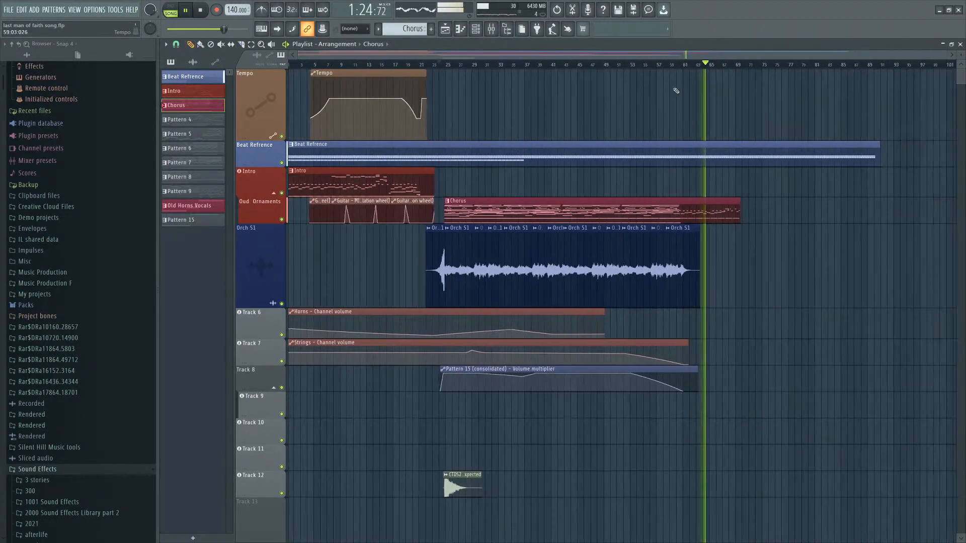
pyautogui.click(645, 65)
pyautogui.scroll(4, 637, 68)
pyautogui.click(595, 66)
pyautogui.scroll(5, 650, 144)
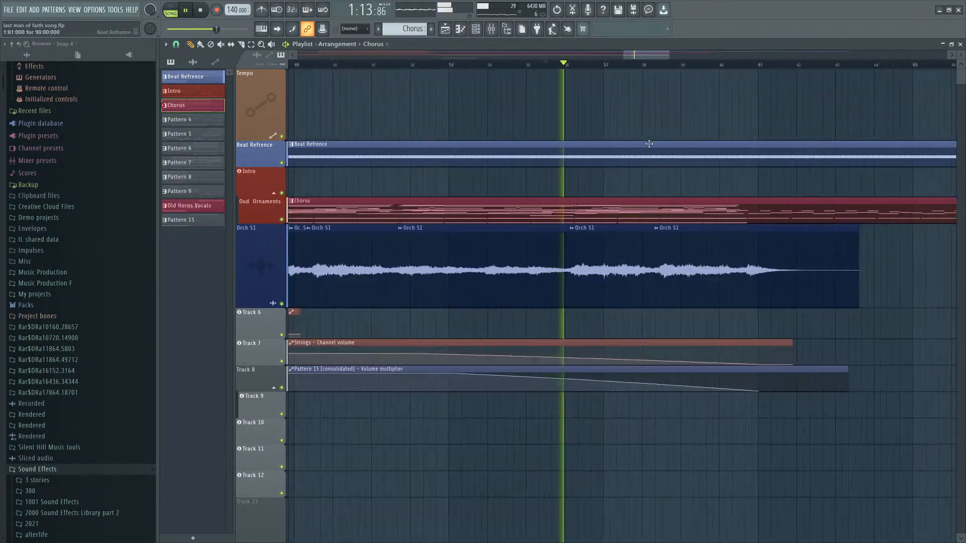
pyautogui.hotkey('ctrl', 'v')
pyautogui.scroll(-4, 627, 169)
pyautogui.scroll(-5, 586, 94)
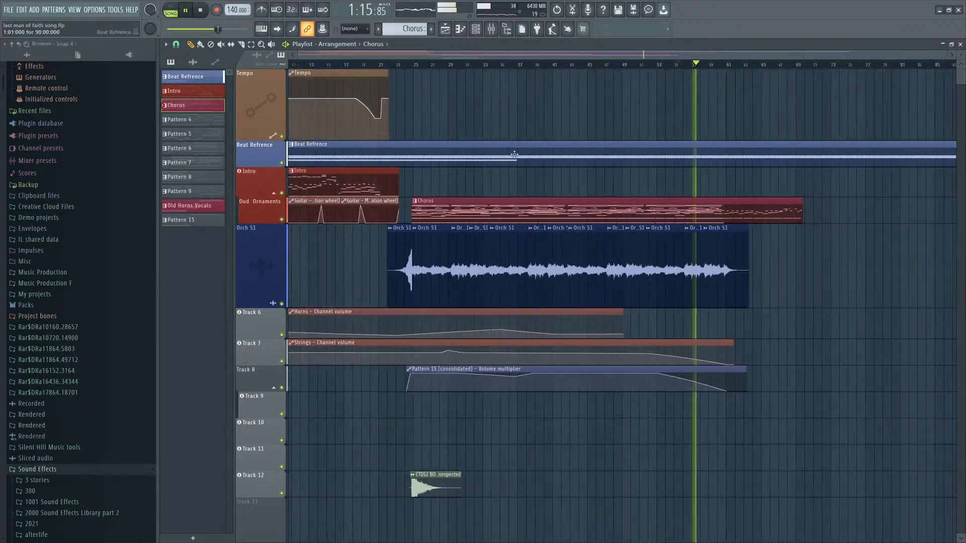
pyautogui.scroll(6, 298, 115)
pyautogui.press('space')
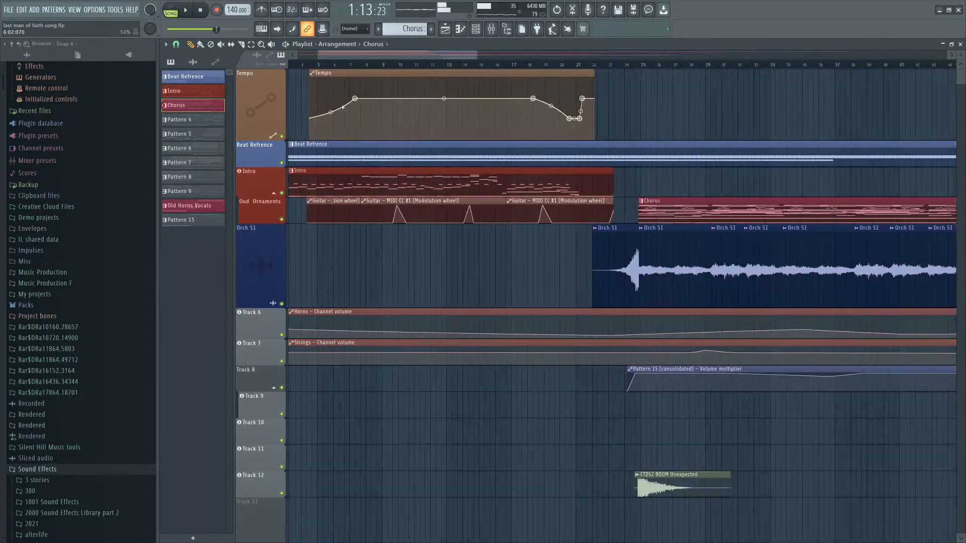
pyautogui.scroll(-8, 493, 181)
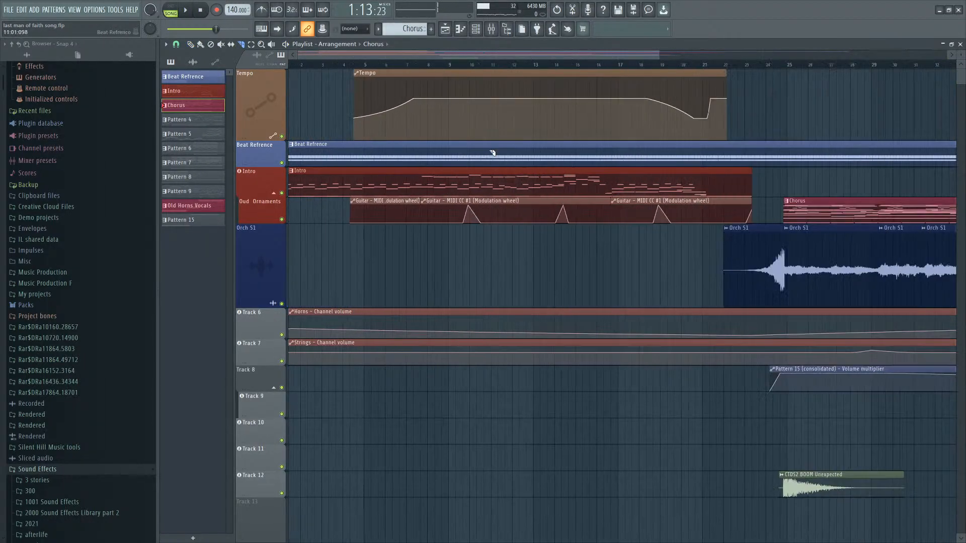
pyautogui.scroll(2, 331, 137)
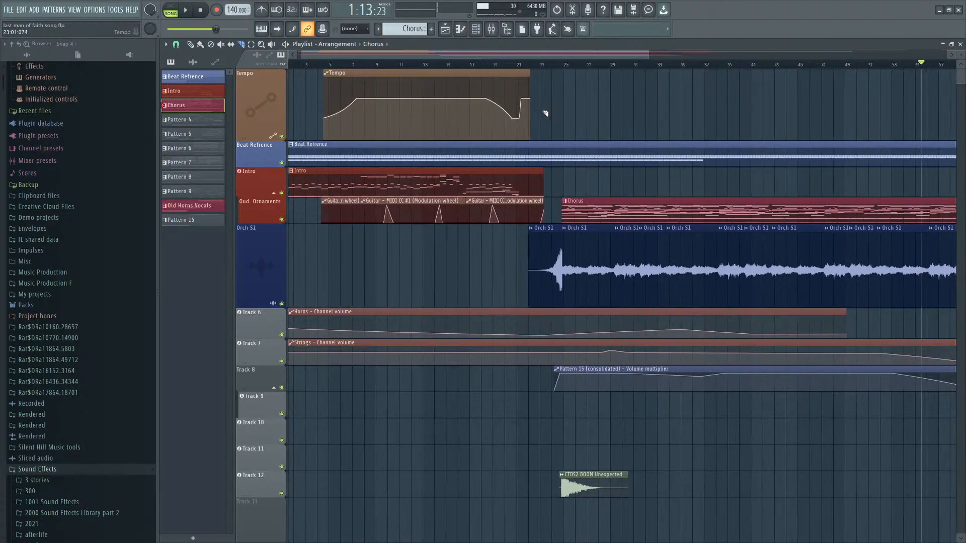
pyautogui.scroll(3, 493, 99)
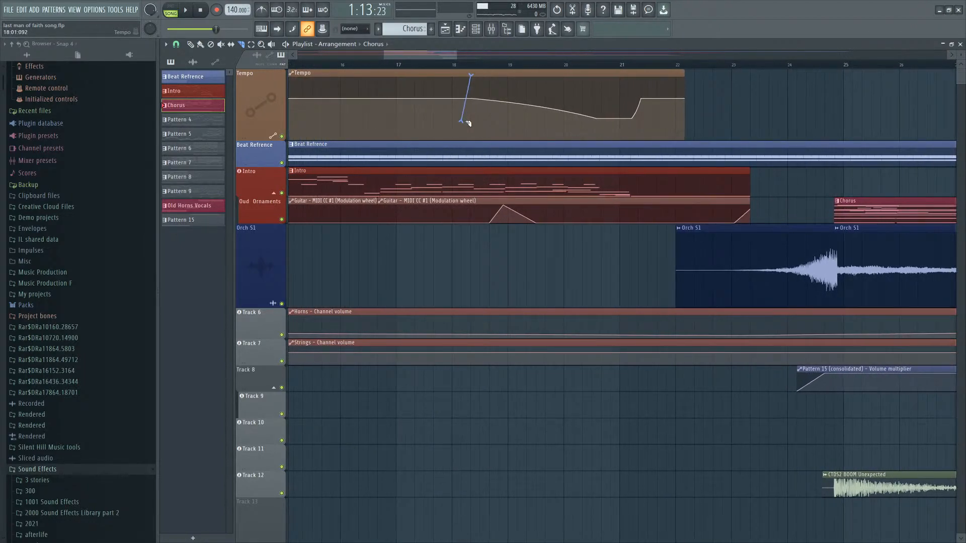
pyautogui.click(498, 71)
pyautogui.scroll(-7, 497, 76)
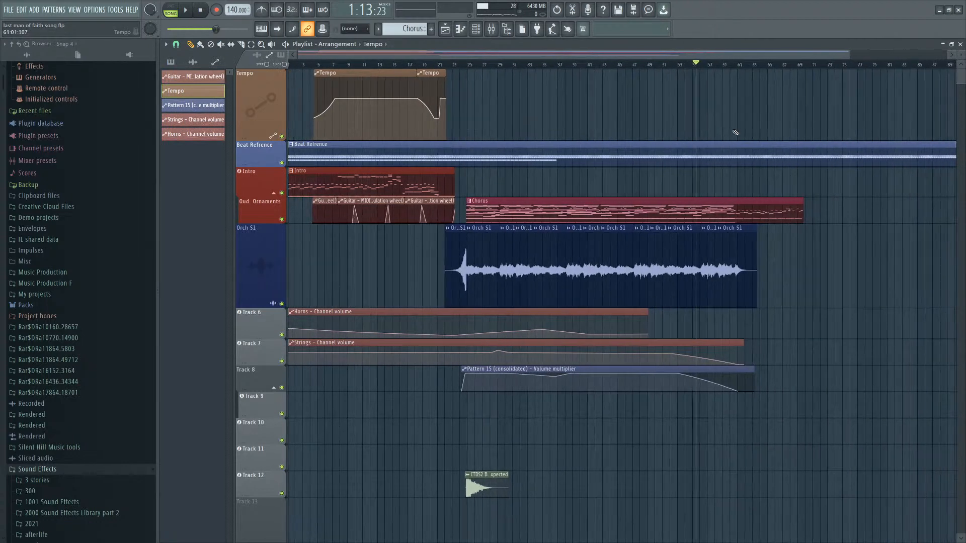
pyautogui.press('space')
pyautogui.scroll(5, 642, 134)
pyautogui.scroll(2, 642, 117)
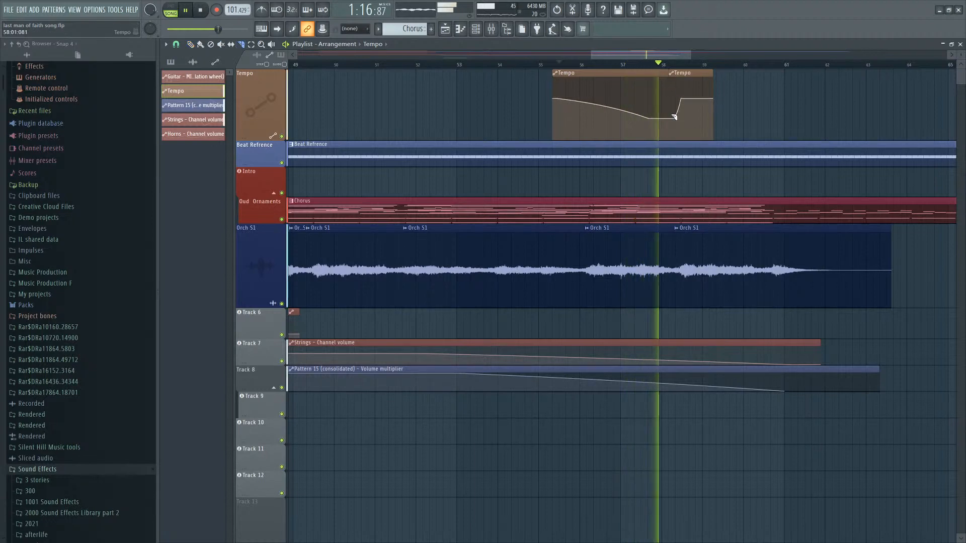
# Move the second ending Tempo automation clip later, to about bar 62.
pyautogui.moveTo(689, 74); pyautogui.dragTo(873, 82)
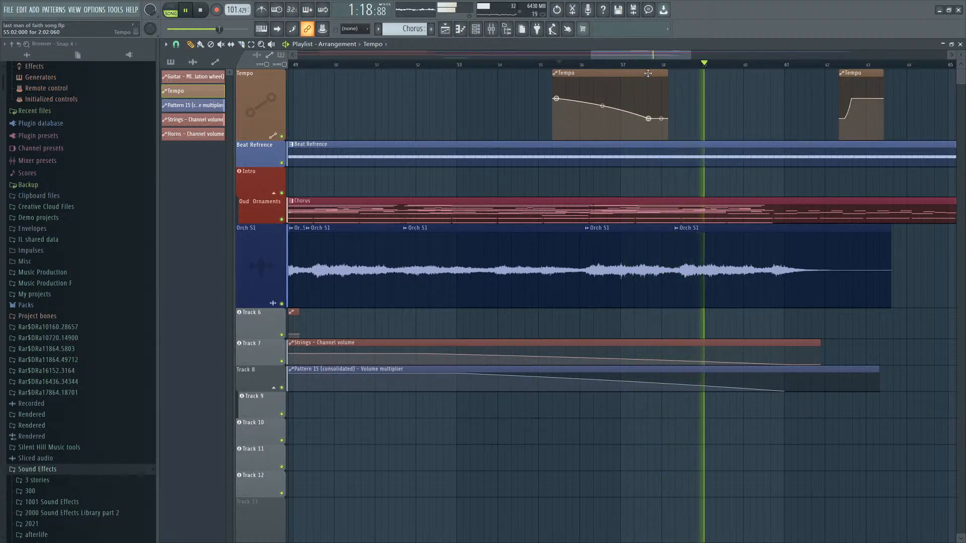
pyautogui.scroll(-3, 782, 76)
pyautogui.scroll(2, 843, 74)
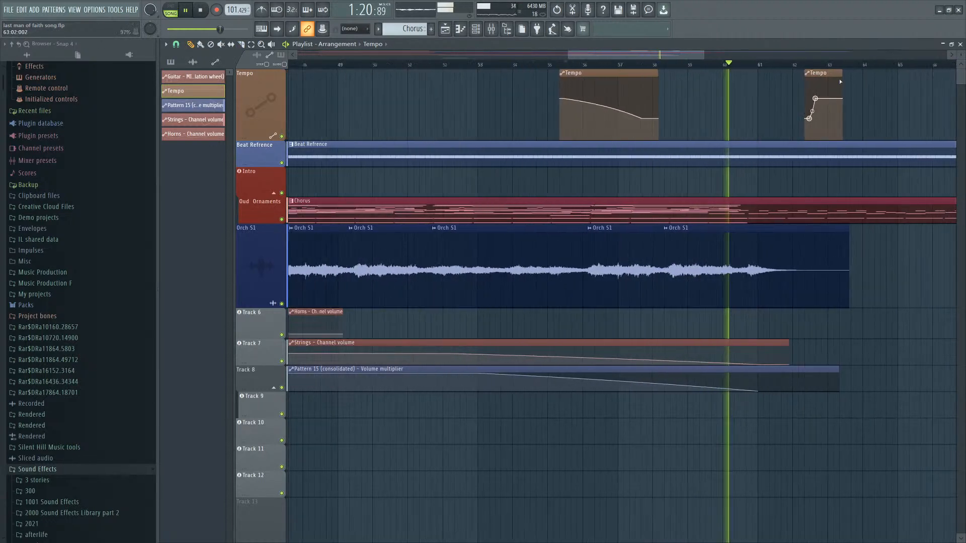
pyautogui.scroll(-1, 839, 72)
pyautogui.moveTo(838, 73); pyautogui.dragTo(955, 75)
pyautogui.scroll(-2, 712, 96)
pyautogui.scroll(3, 769, 89)
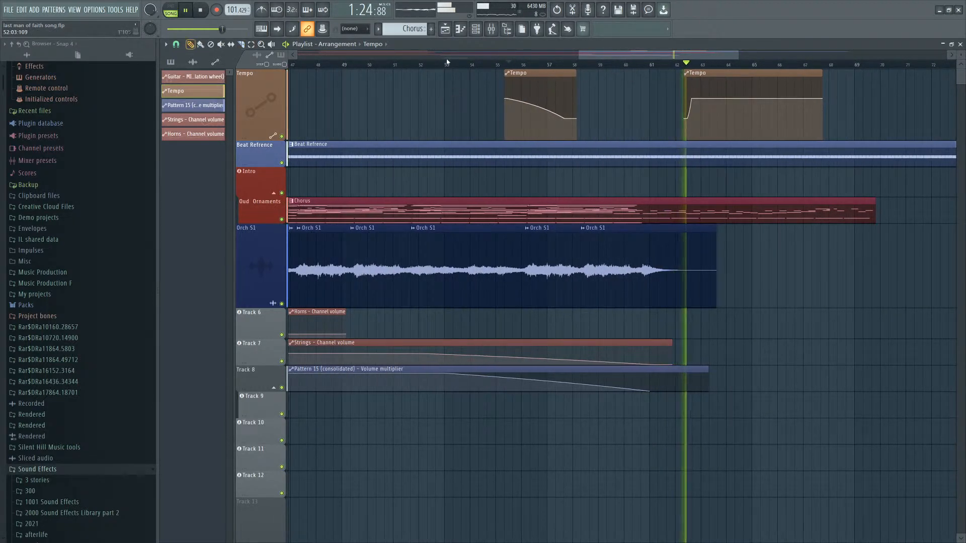
# Rework the ending Tempo automation by deleting and slicing clips, moving the remaining piece to about bar 57.
pyautogui.rightClick(533, 74)
pyautogui.press('c')
pyautogui.moveTo(780, 80); pyautogui.dragTo(760, 125)
pyautogui.press('p')
pyautogui.rightClick(752, 81)
pyautogui.moveTo(779, 78); pyautogui.dragTo(565, 76)
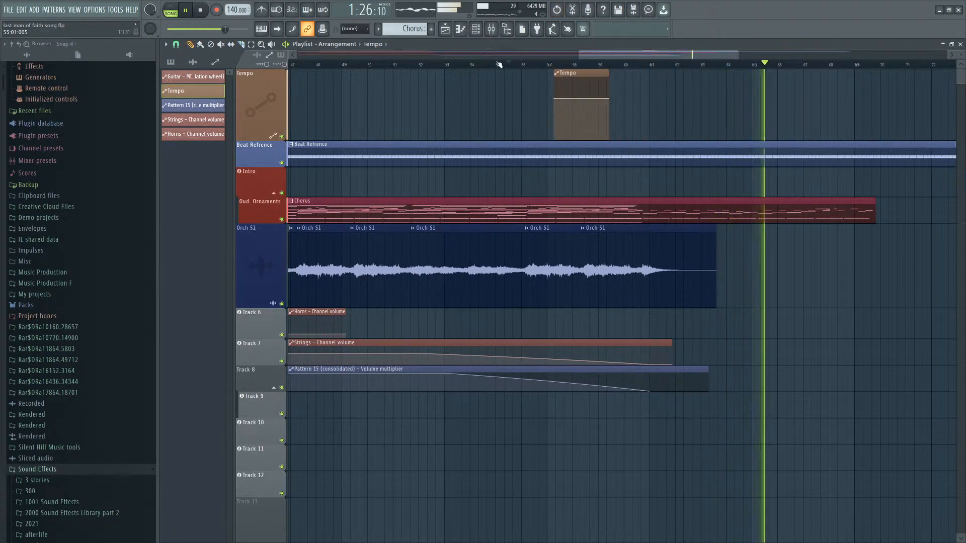
# Extend the ending Tempo clip to about bar 62 and play back the song.
pyautogui.click(499, 64)
pyautogui.scroll(1, 577, 65)
pyautogui.moveTo(623, 74); pyautogui.dragTo(680, 78)
pyautogui.scroll(-5, 674, 80)
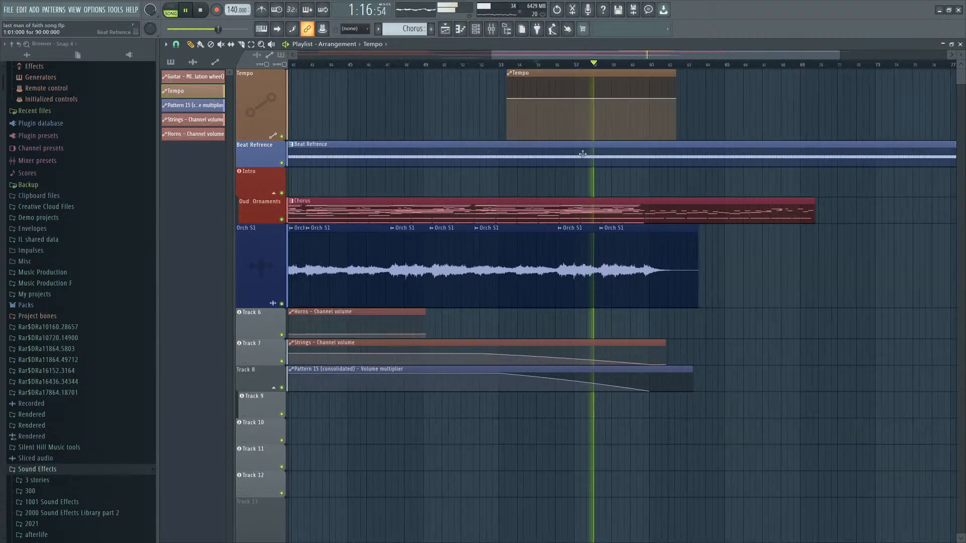
pyautogui.press('space')
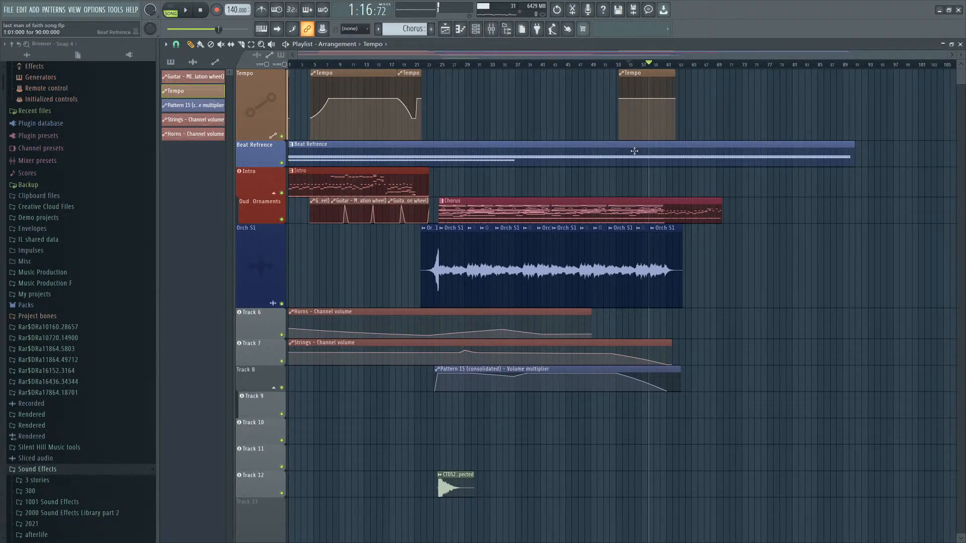
# Adjust the last point of the ending Tempo automation clip and play back from about bar 53.
pyautogui.scroll(5, 633, 118)
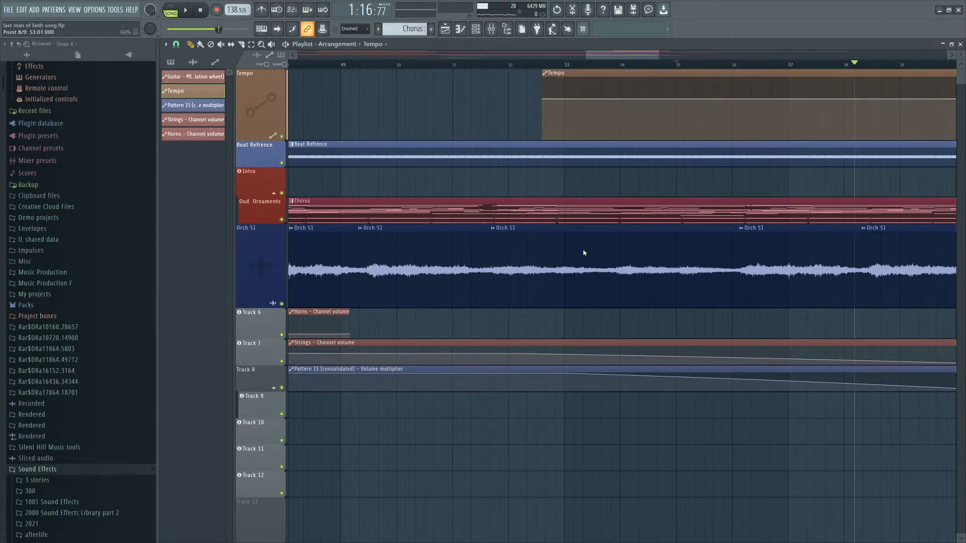
pyautogui.scroll(-3, 555, 105)
pyautogui.rightClick(714, 127)
pyautogui.moveTo(715, 128); pyautogui.dragTo(727, 126)
pyautogui.click(551, 64)
pyautogui.press('space')
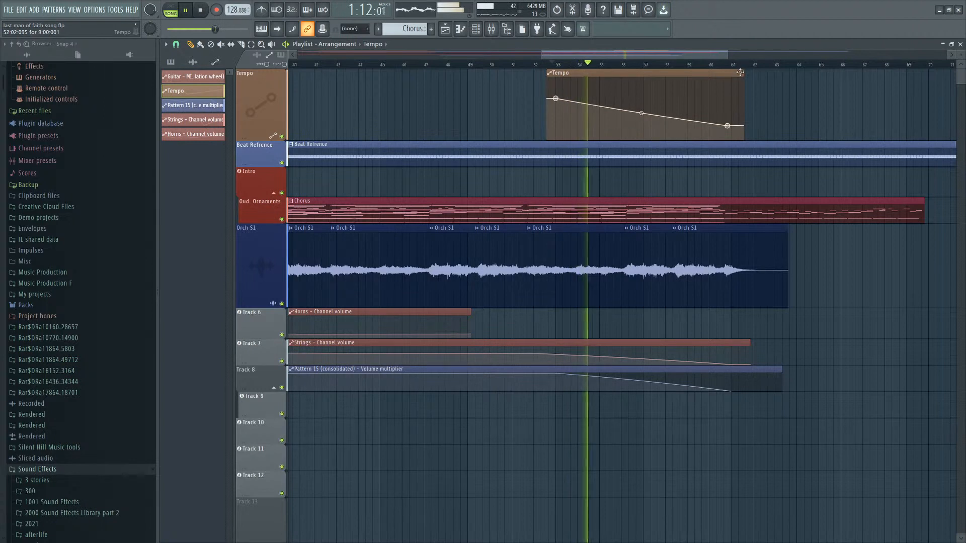
# Extend the ending Tempo clip to about bar 63 and reshape its curve tension and final point.
pyautogui.moveTo(740, 72); pyautogui.dragTo(775, 71)
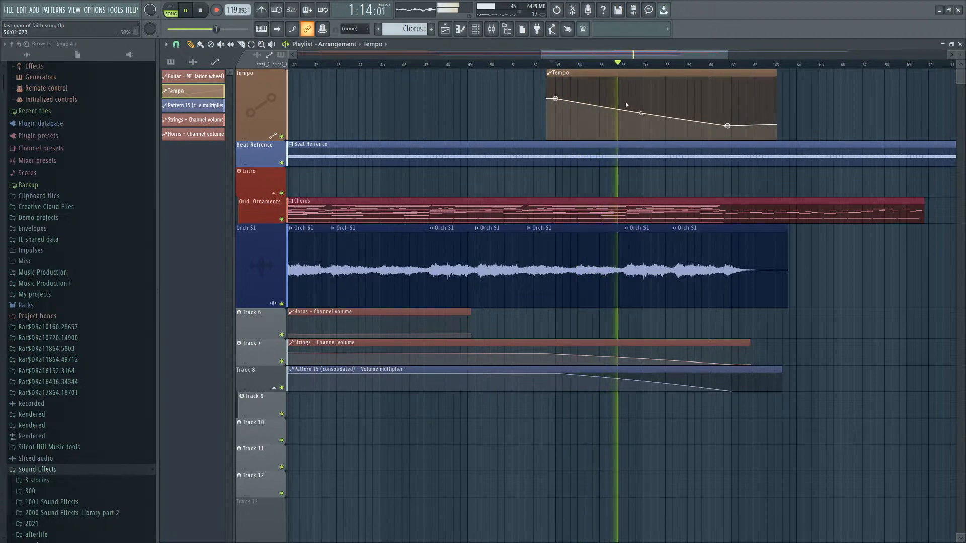
pyautogui.moveTo(641, 113); pyautogui.dragTo(641, 110)
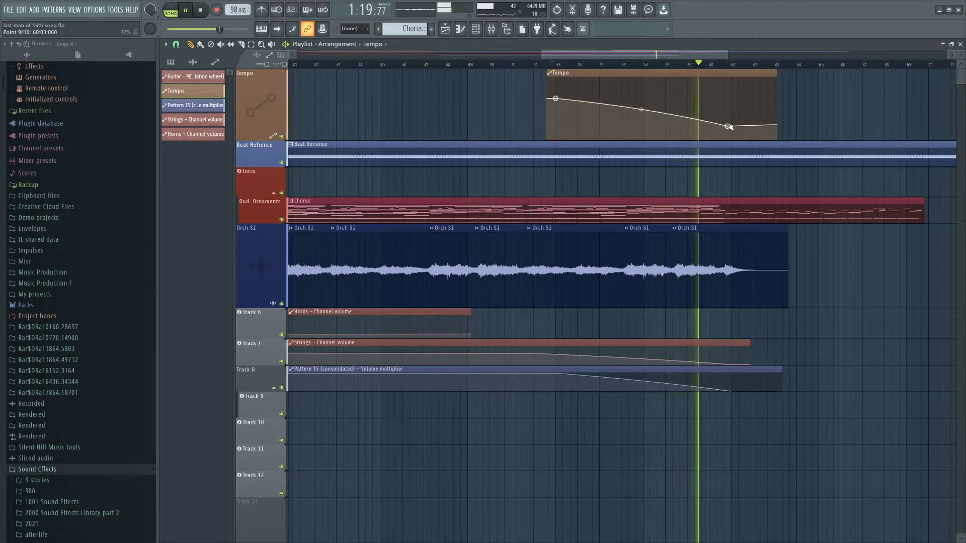
pyautogui.moveTo(728, 126); pyautogui.dragTo(732, 128)
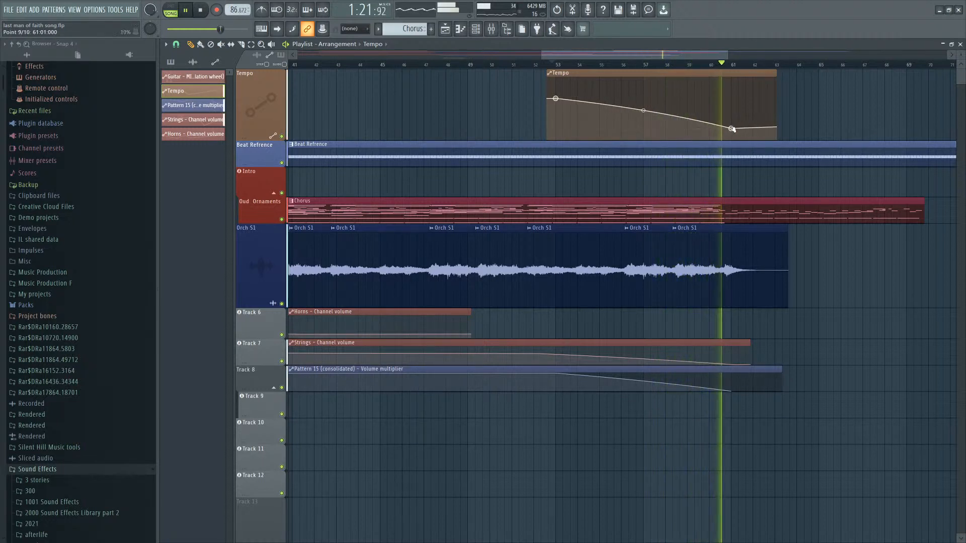
# Move a Tempo automation point near bar 60 slightly earlier and play back the ending.
pyautogui.scroll(4, 731, 129)
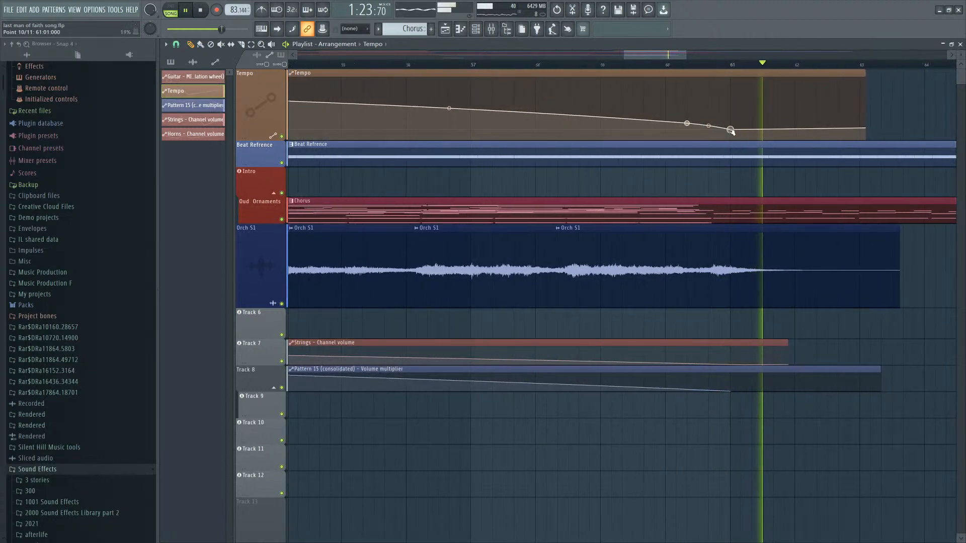
pyautogui.moveTo(642, 55); pyautogui.dragTo(606, 56)
pyautogui.click(804, 65)
pyautogui.scroll(-3, 625, 110)
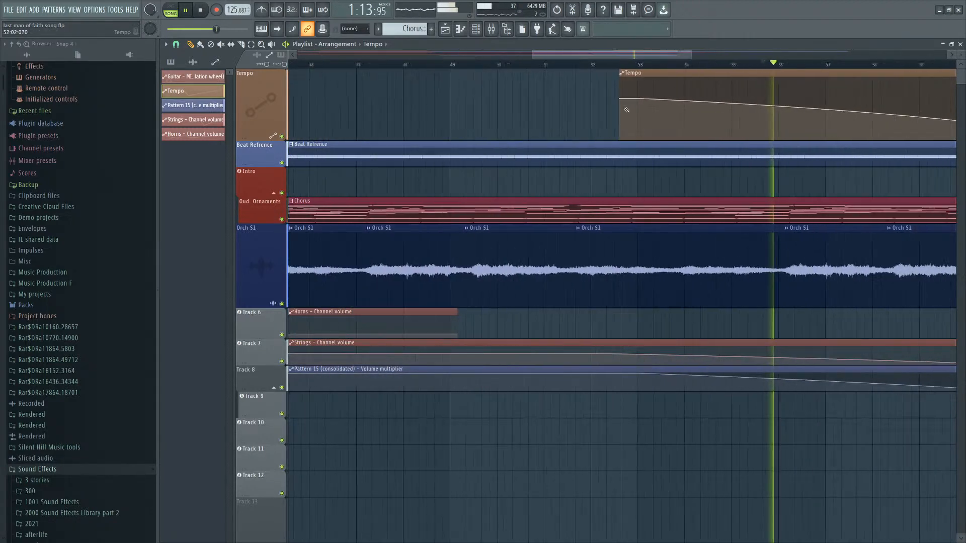
pyautogui.scroll(-1, 626, 110)
pyautogui.scroll(3, 721, 122)
pyautogui.scroll(2, 852, 138)
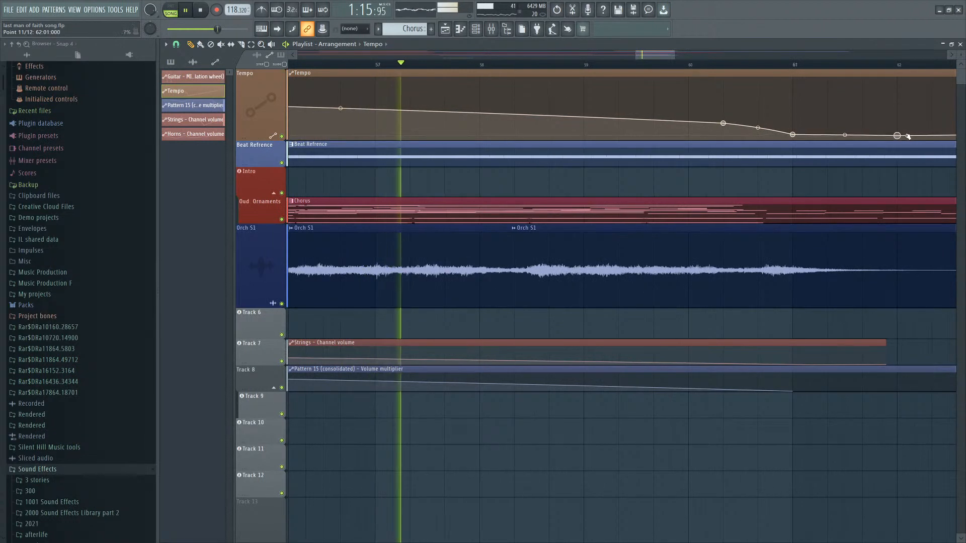
pyautogui.scroll(-2, 893, 133)
pyautogui.scroll(2, 761, 119)
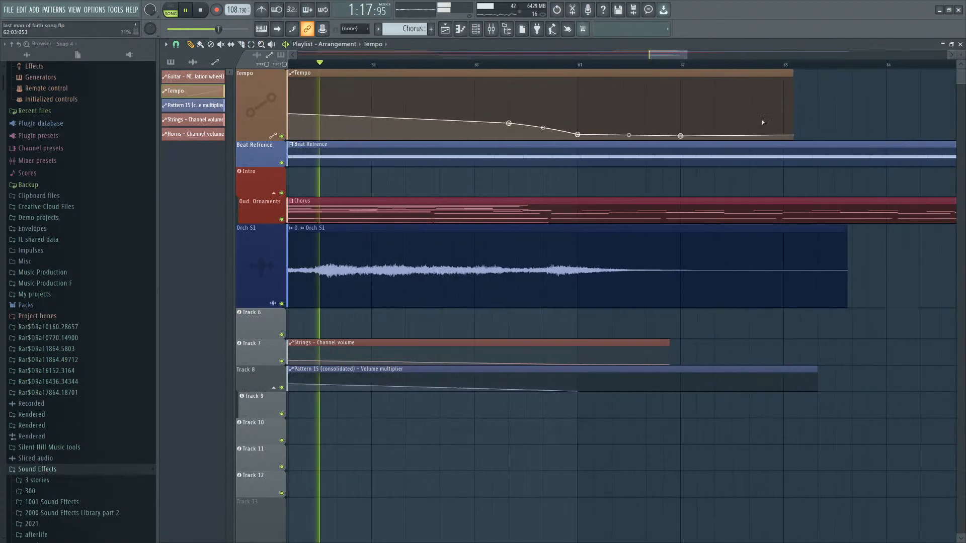
pyautogui.moveTo(506, 123); pyautogui.dragTo(475, 122)
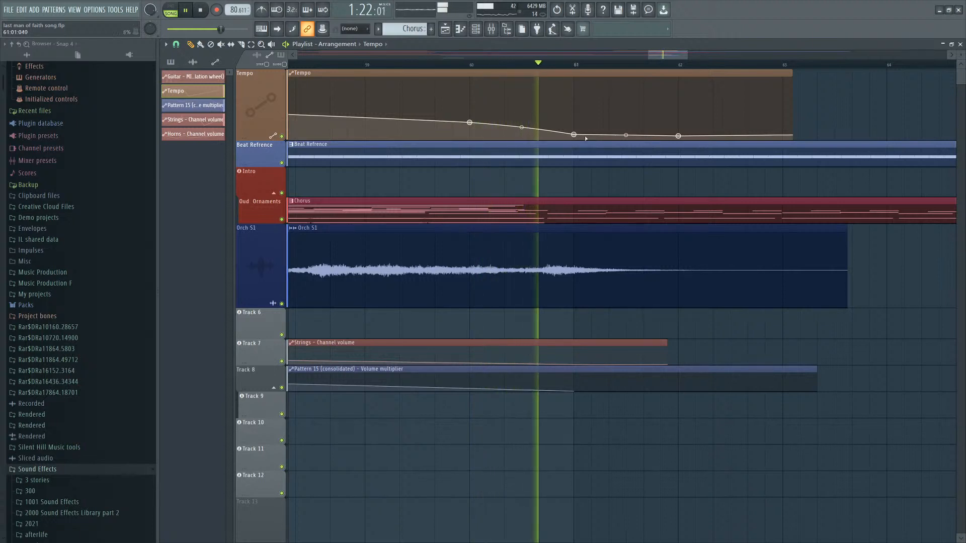
pyautogui.press('space')
# Add a Tempo automation point near bar 60.5 and drag it lower, playing back to listen.
pyautogui.rightClick(538, 127)
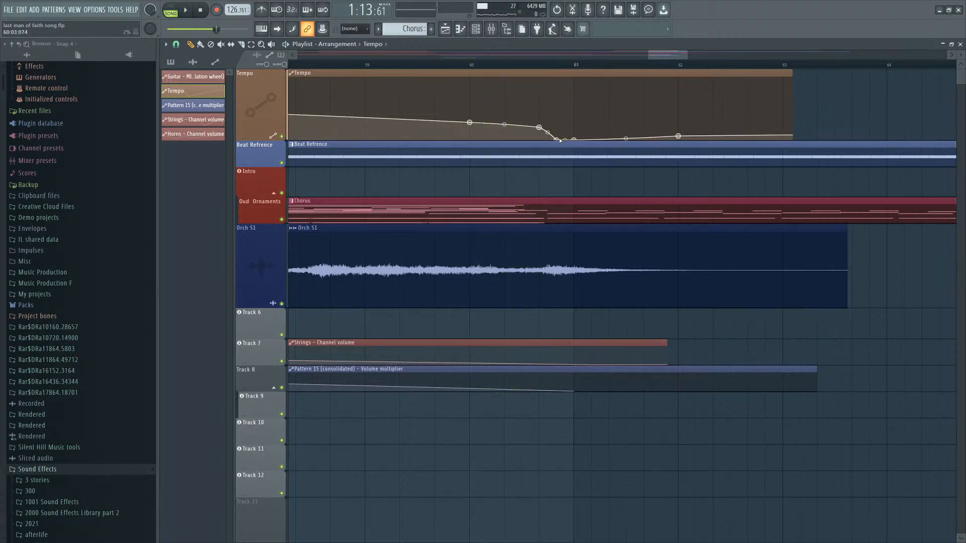
pyautogui.press('space')
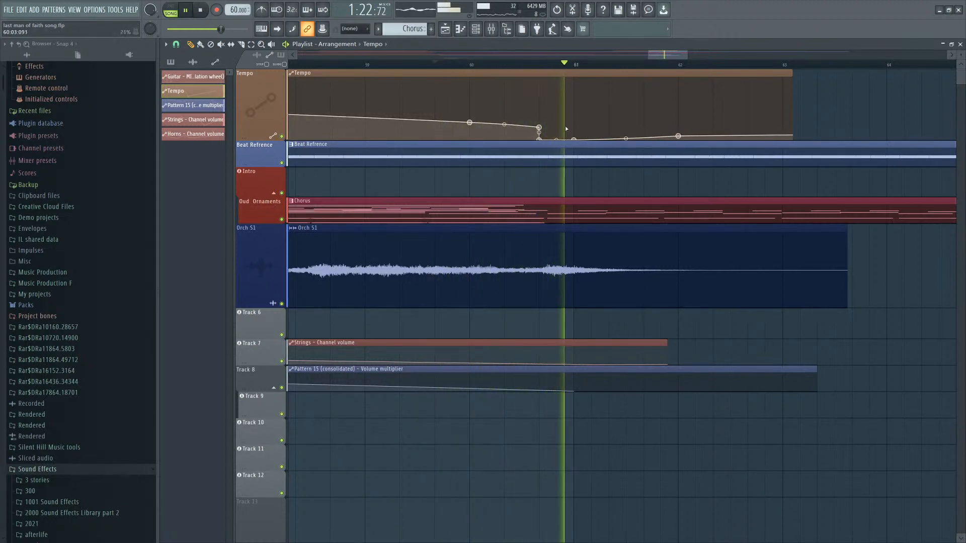
pyautogui.press('space')
pyautogui.press('space')
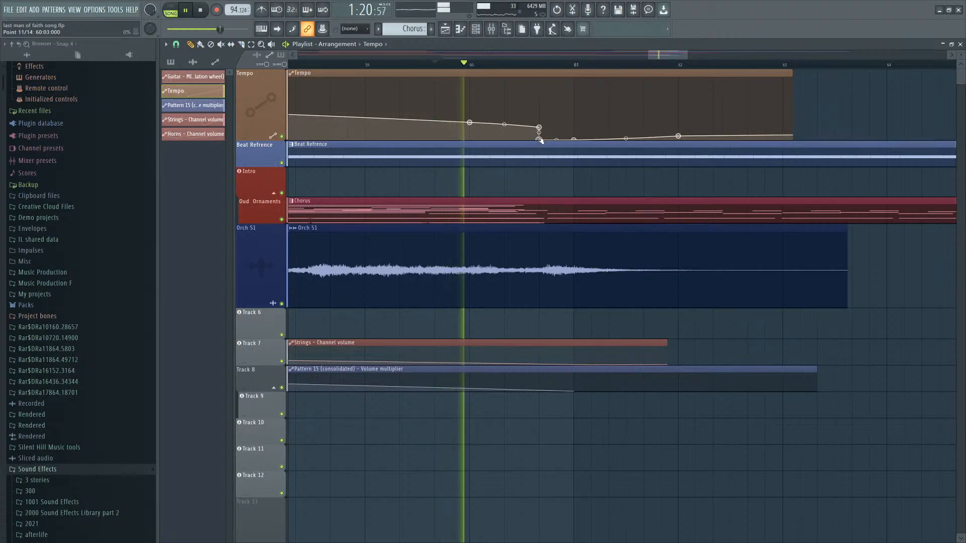
pyautogui.moveTo(539, 139); pyautogui.dragTo(555, 133)
pyautogui.press('space')
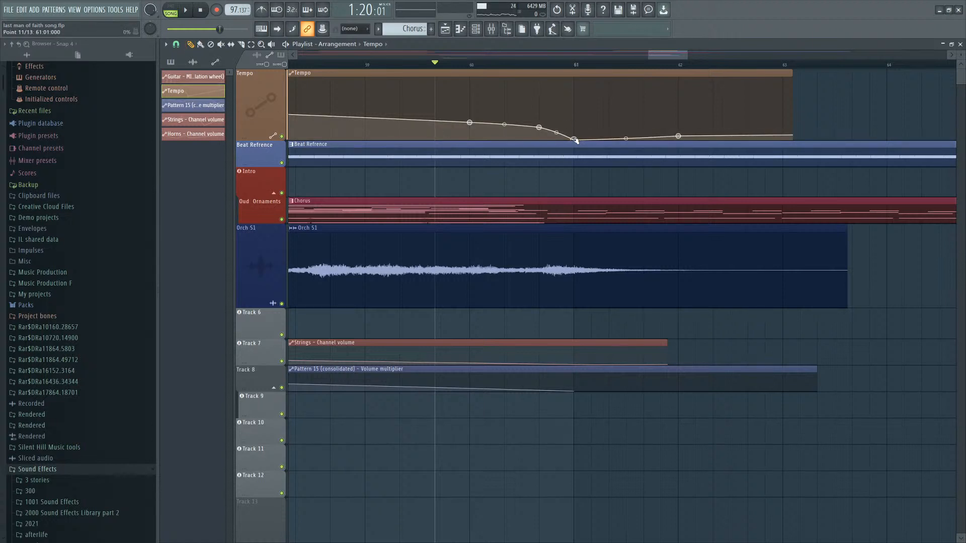
pyautogui.press('space')
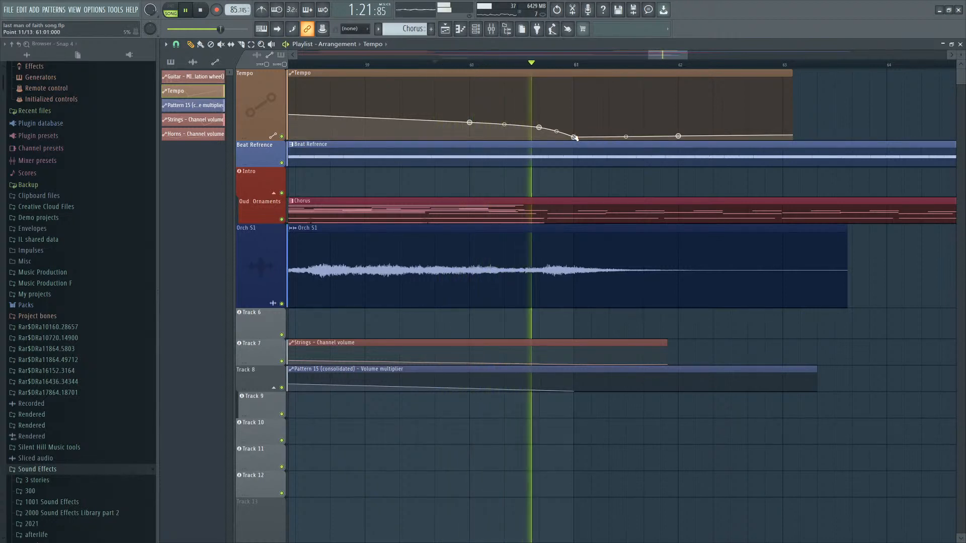
pyautogui.press('space')
# Undo the last three Tempo automation edits and play back the ending.
pyautogui.hotkey('ctrl', 'z')
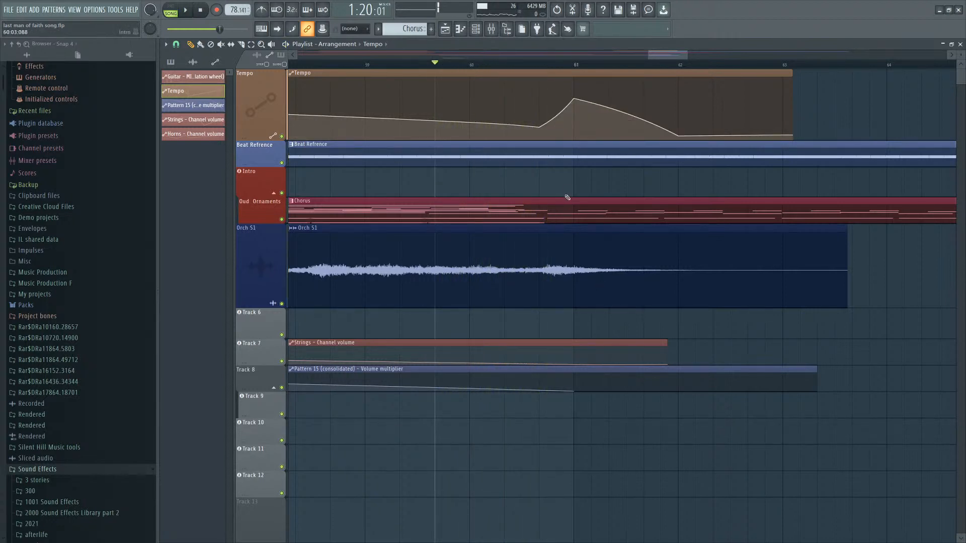
pyautogui.press('space')
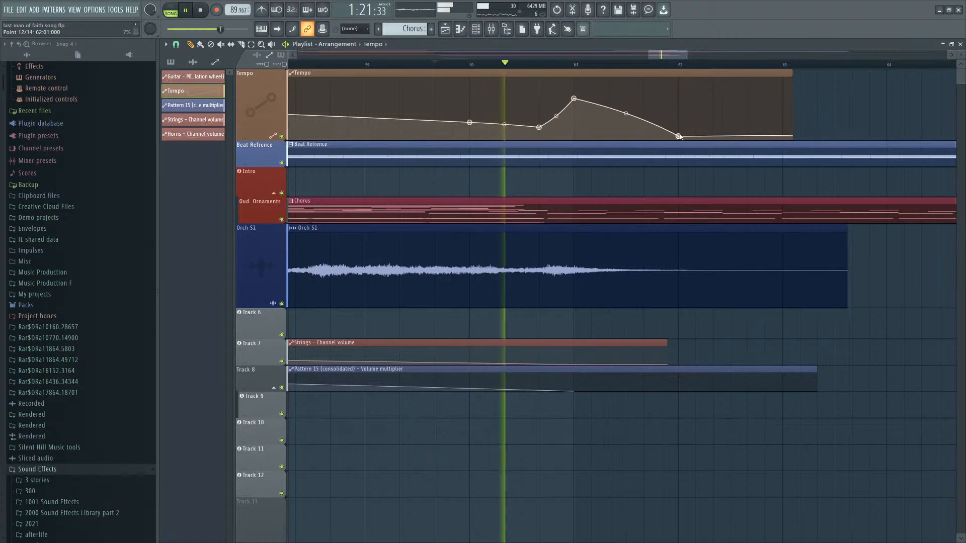
pyautogui.hotkey('ctrl', 'z')
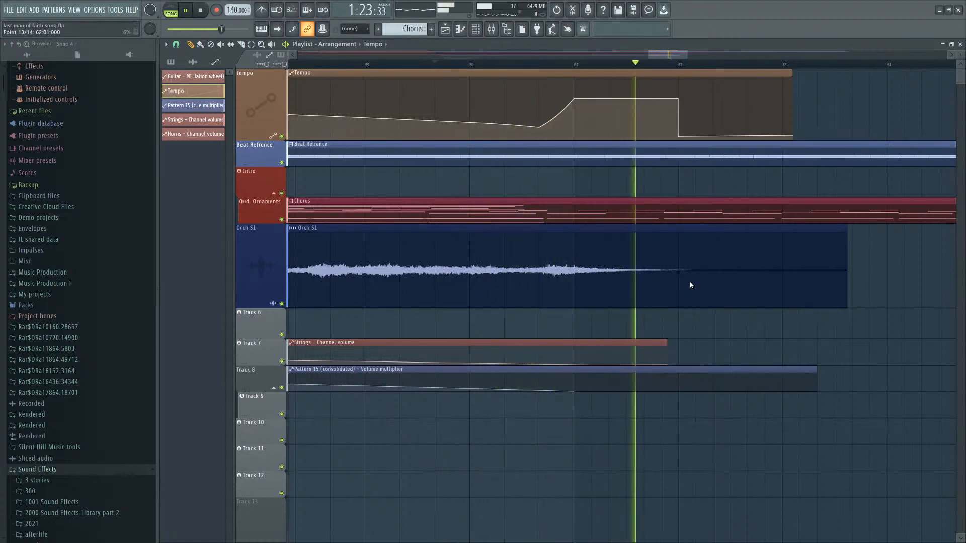
pyautogui.hotkey('ctrl', 'z')
pyautogui.press('space')
pyautogui.press('space')
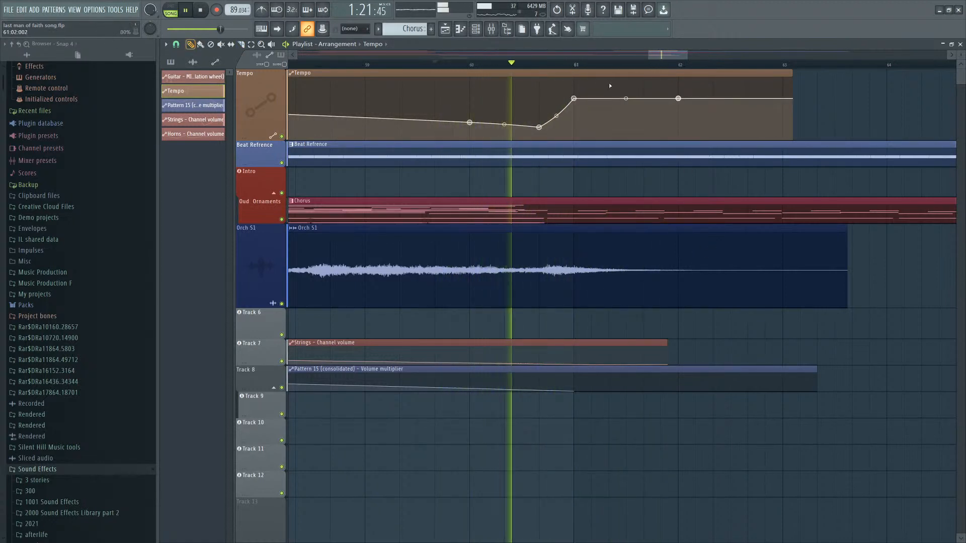
pyautogui.press('space')
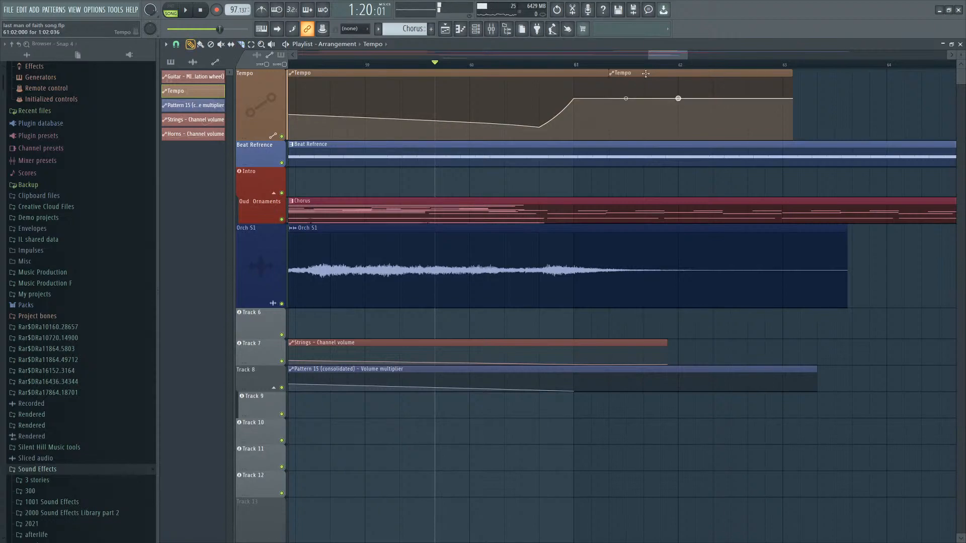
# Open the Strings pattern in the piano roll and delete all notes after about bar 37.
pyautogui.rightClick(645, 73)
pyautogui.doubleClick(611, 220)
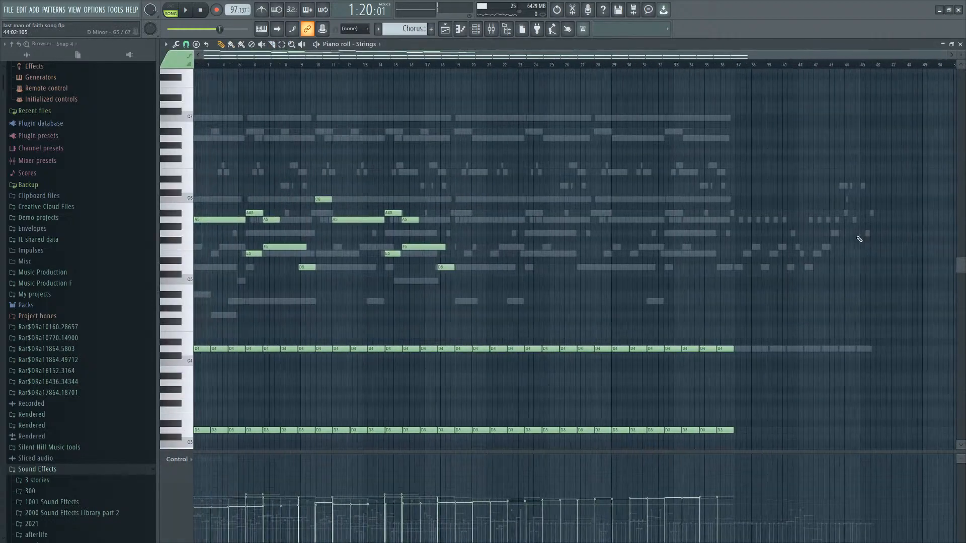
pyautogui.hscroll(-1, 858, 238)
pyautogui.rightClick(838, 222)
pyautogui.rightClick(838, 221)
pyautogui.scroll(4, 915, 197)
pyautogui.moveTo(923, 170); pyautogui.dragTo(571, 367)
pyautogui.press('Delete')
pyautogui.scroll(3, 606, 233)
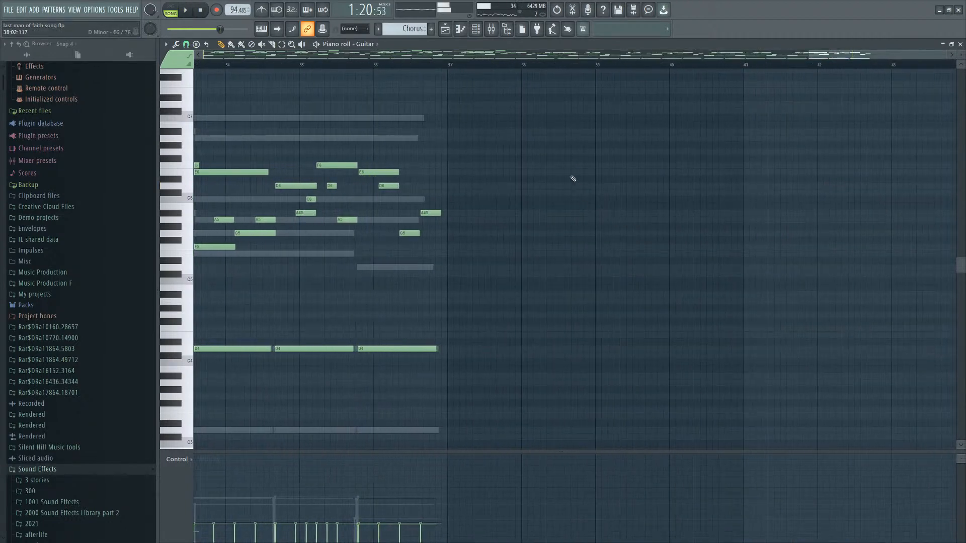
pyautogui.press('F4')
pyautogui.moveTo(405, 29); pyautogui.dragTo(405, 14)
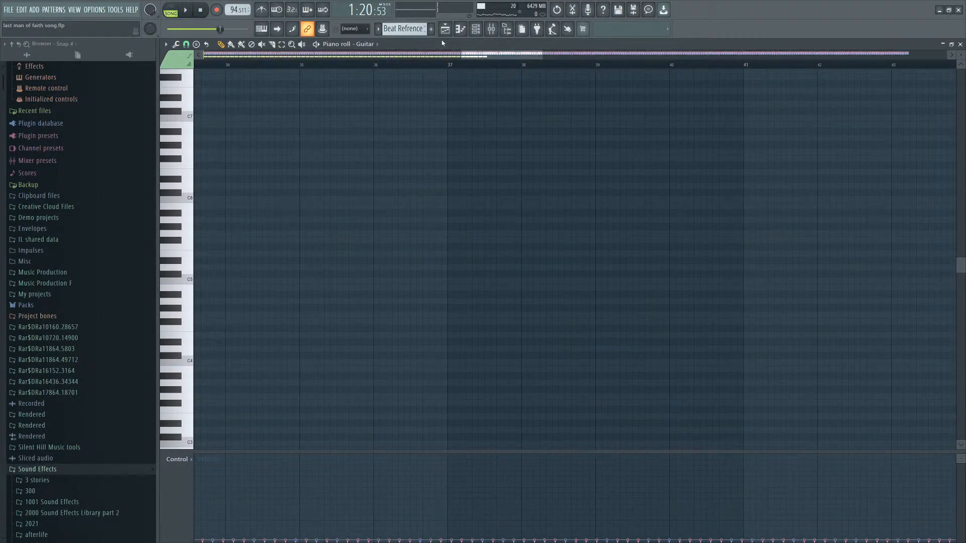
pyautogui.click(450, 30)
# Delete stray notes near the end of the Strings pattern.
pyautogui.doubleClick(554, 208)
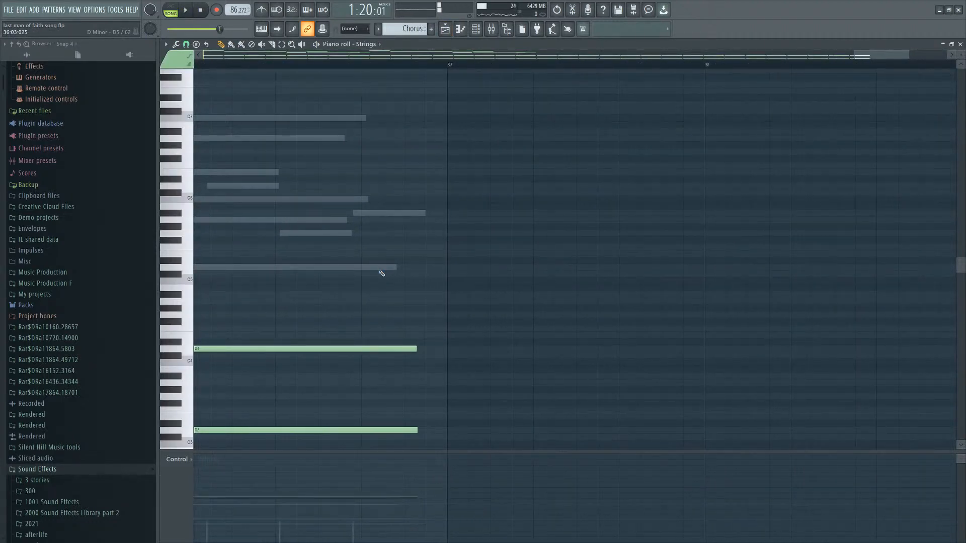
pyautogui.rightClick(380, 271)
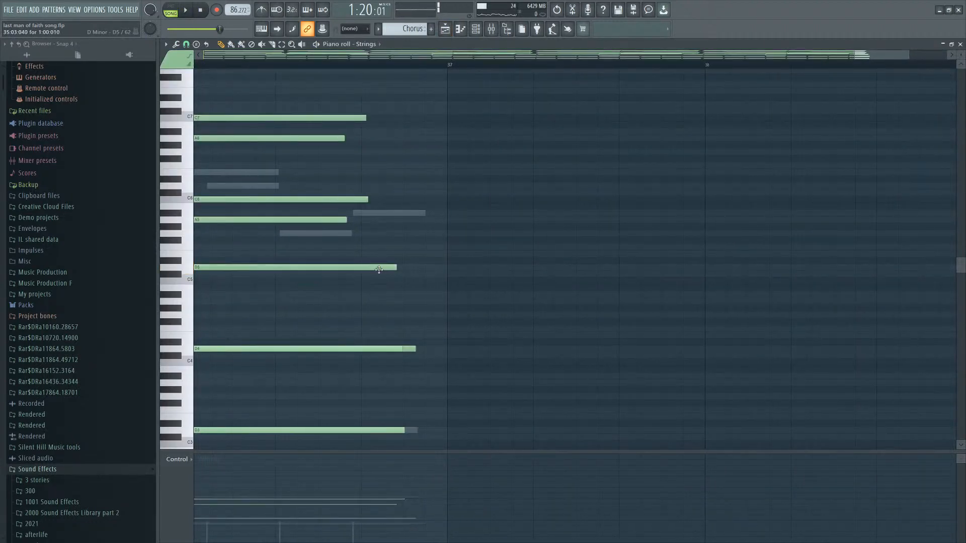
pyautogui.rightClick(402, 214)
# Add an A5 note in the Guitar pattern starting just before bar 38 and lasting about a bar.
pyautogui.click(470, 221)
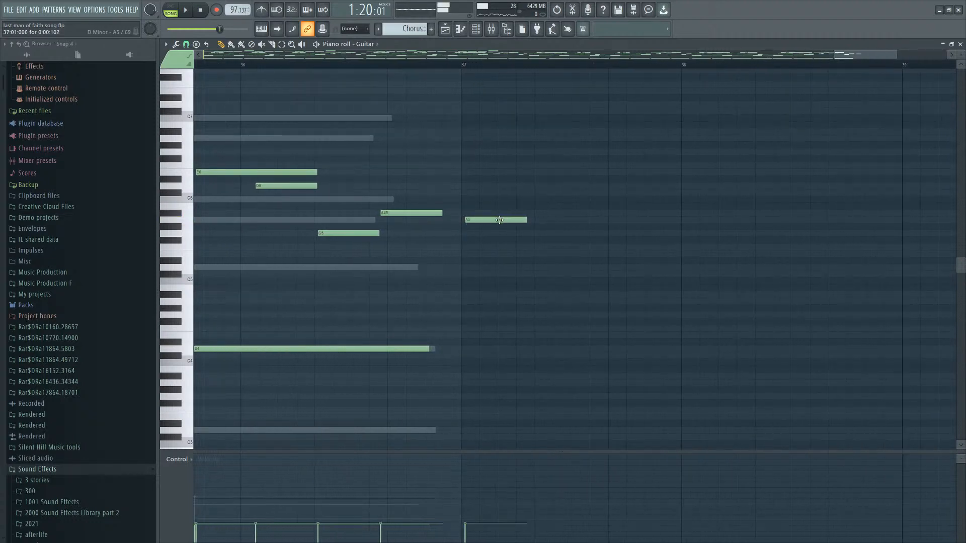
pyautogui.moveTo(520, 220); pyautogui.dragTo(724, 221)
pyautogui.moveTo(594, 220); pyautogui.dragTo(747, 220)
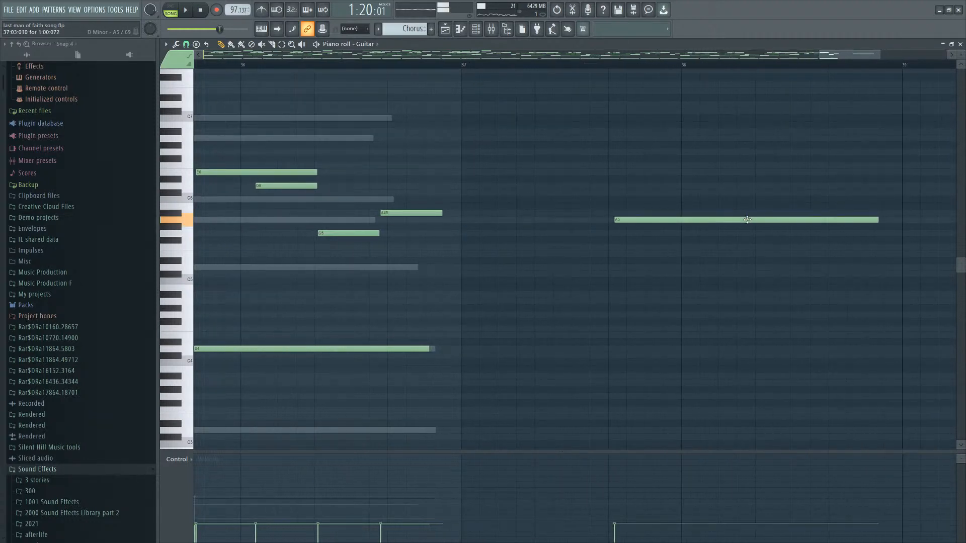
# Add held notes below the A5 at bar 38, including an A#4 and an A#3, to form a chord.
pyautogui.click(622, 316)
pyautogui.rightClick(623, 315)
pyautogui.click(607, 342)
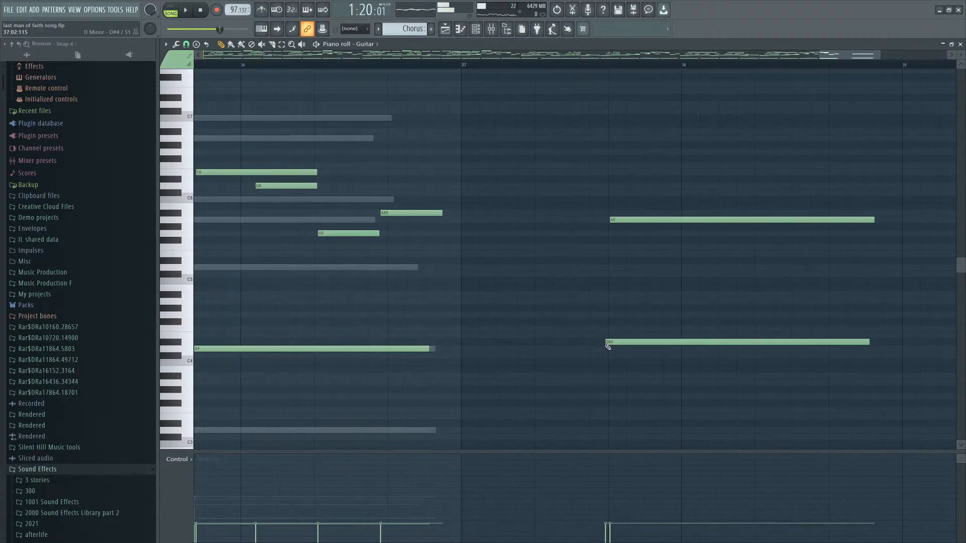
pyautogui.rightClick(608, 342)
pyautogui.click(602, 353)
pyautogui.moveTo(641, 313); pyautogui.dragTo(620, 296)
pyautogui.click(606, 376)
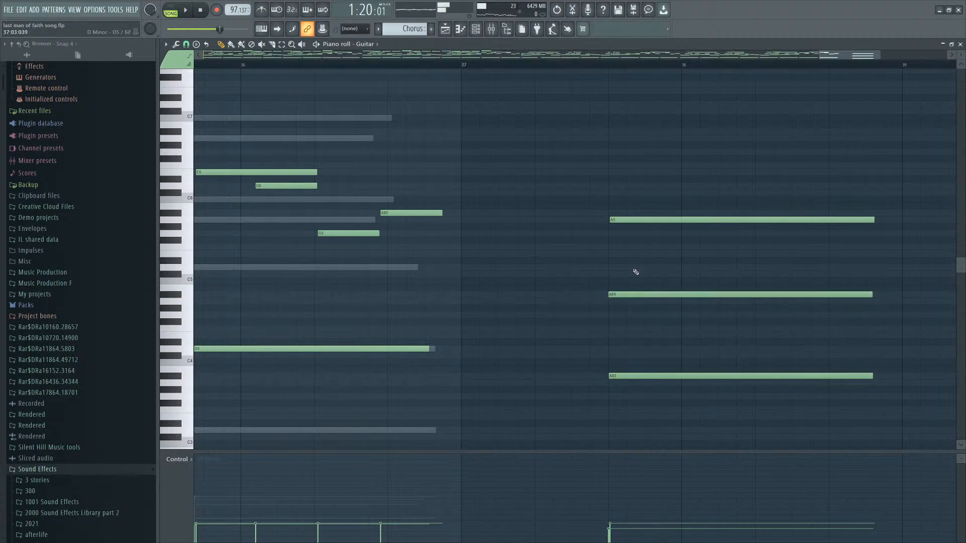
pyautogui.keyDown('ctrl'); pyautogui.click(653, 294); pyautogui.keyUp('ctrl')
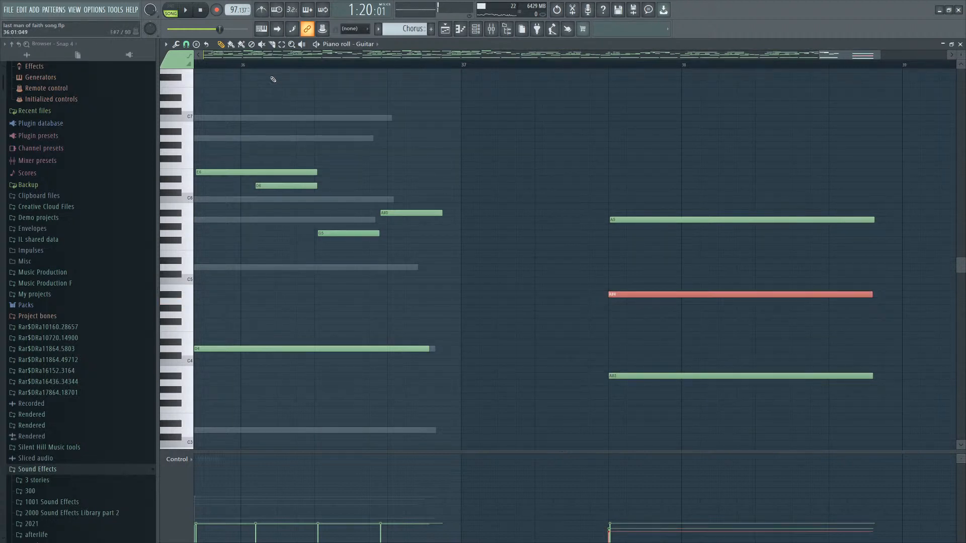
# Play back the chord and add a shorter G4 note just below the A#4.
pyautogui.press('space')
pyautogui.hotkey('ctrl', 'd')
pyautogui.press('space')
pyautogui.scroll(-3, 649, 272)
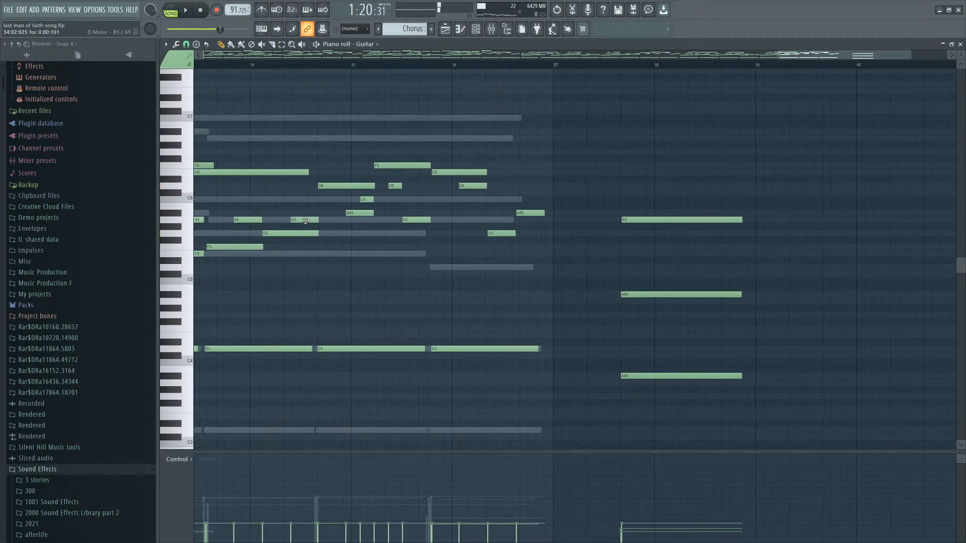
pyautogui.scroll(3, 598, 297)
pyautogui.click(611, 300)
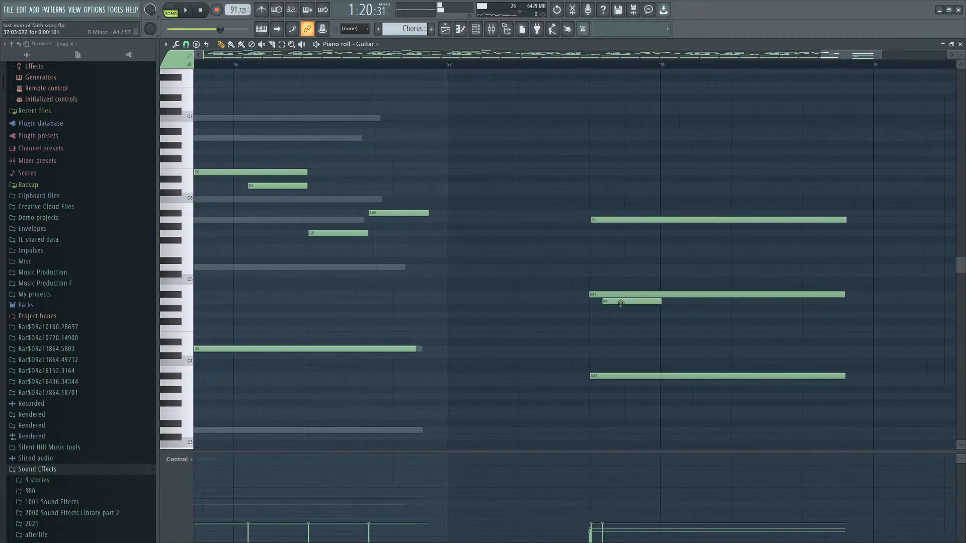
pyautogui.moveTo(608, 301); pyautogui.dragTo(612, 301)
pyautogui.moveTo(611, 294); pyautogui.dragTo(616, 312)
pyautogui.hotkey('ctrl', 'd')
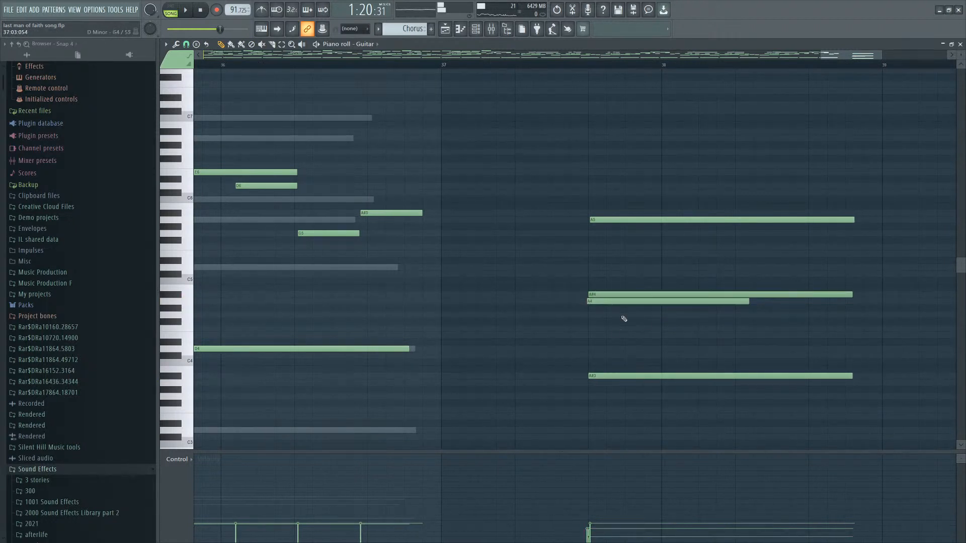
# Delete the two middle chord notes at bar 38, keeping the top A5 and bottom note, and play back.
pyautogui.click(572, 67)
pyautogui.press('space')
pyautogui.moveTo(740, 210); pyautogui.dragTo(627, 417)
pyautogui.press('space')
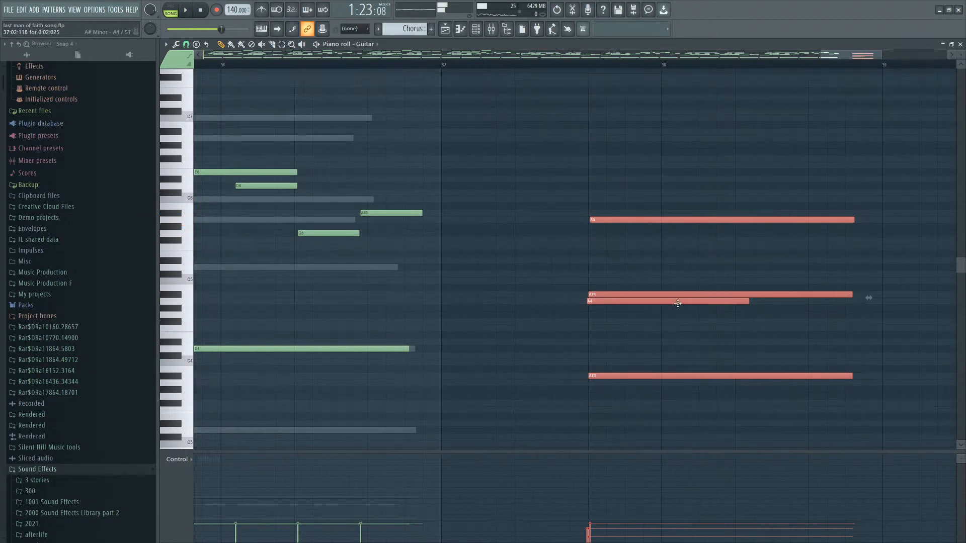
pyautogui.hotkey('ctrl', 'd')
pyautogui.rightClick(680, 295)
pyautogui.press('space')
pyautogui.press('space')
pyautogui.rightClick(744, 303)
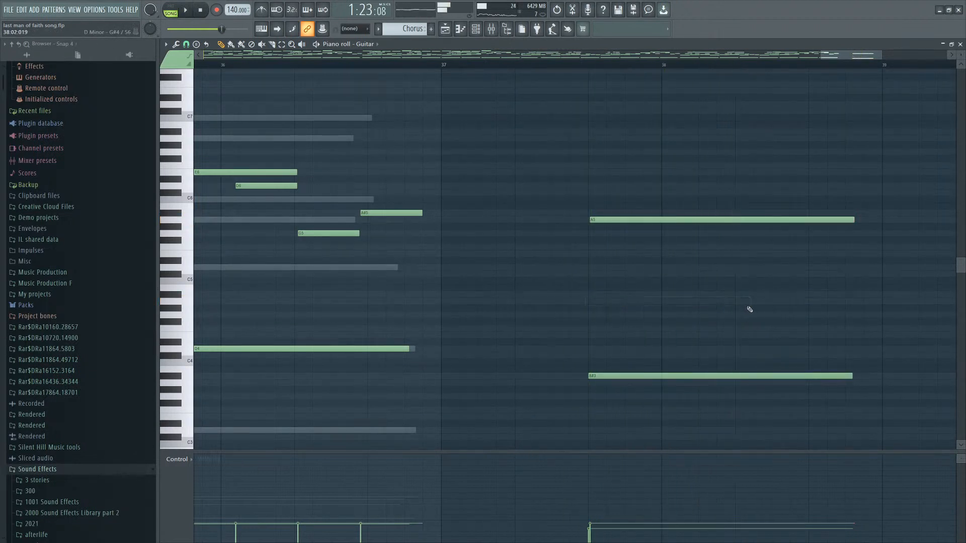
# Add an F4 and a D5 note below the A5 at bar 38 to build the chord, and play it back.
pyautogui.click(821, 301)
pyautogui.rightClick(889, 302)
pyautogui.click(604, 328)
pyautogui.rightClick(606, 330)
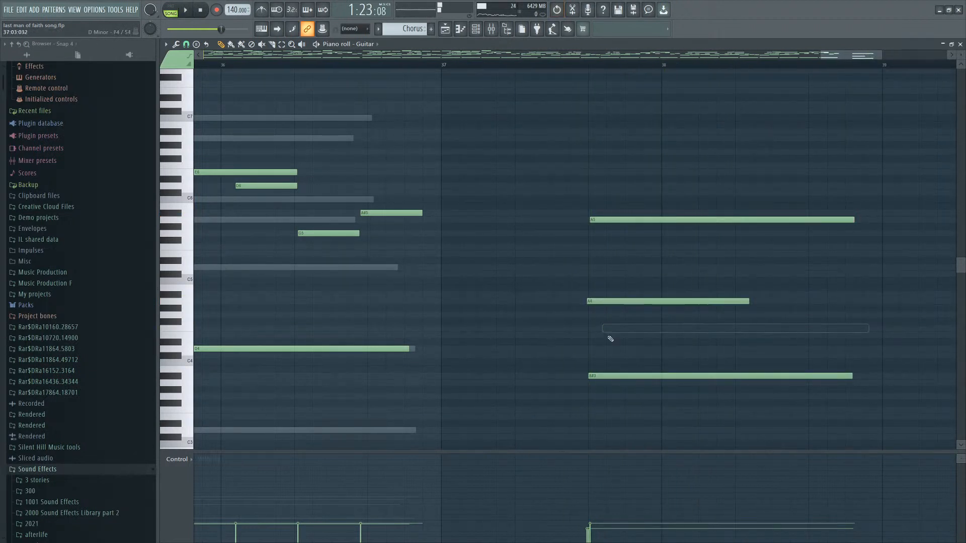
pyautogui.click(635, 267)
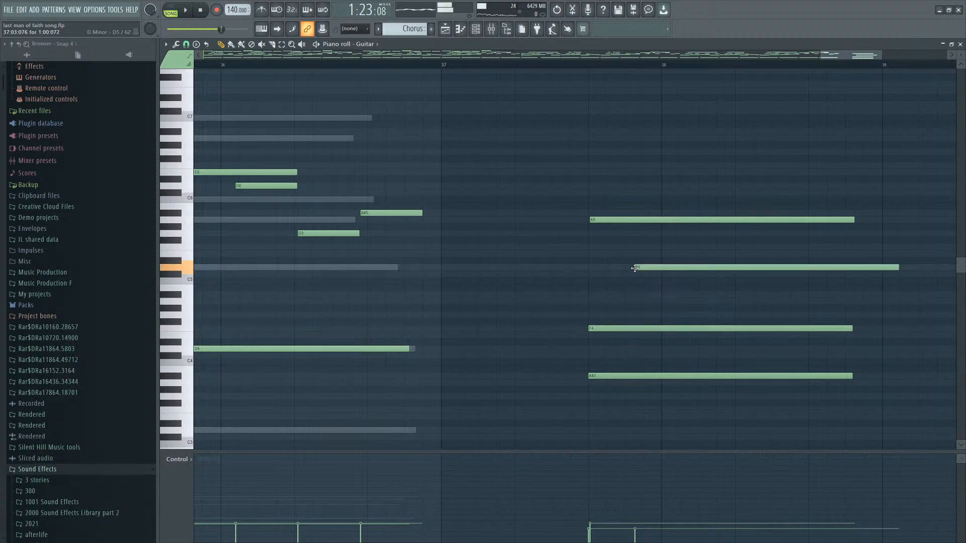
pyautogui.moveTo(638, 268); pyautogui.dragTo(695, 264)
pyautogui.press('space')
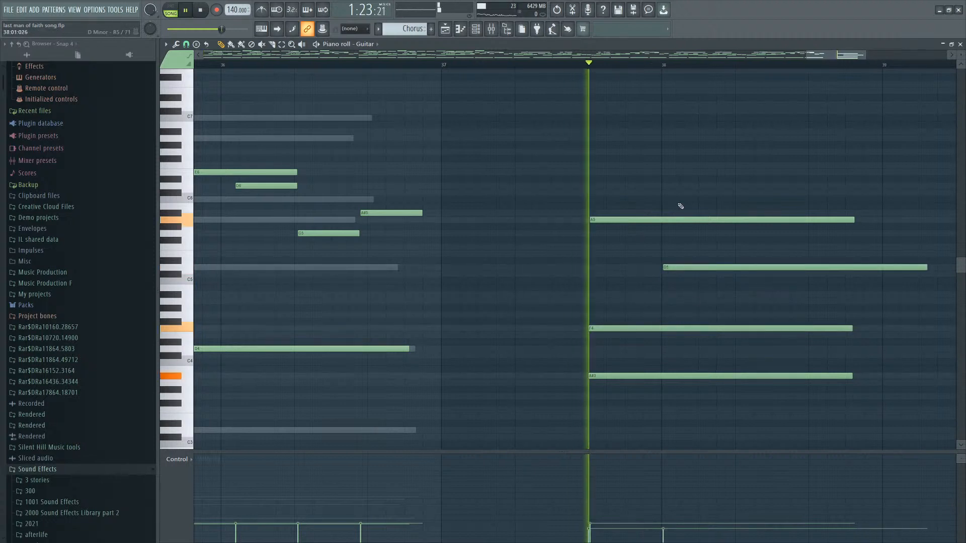
pyautogui.press('space')
# Delete the bottom A#3 note and a stray upper note from the bar-38 chord, then play back from bar 36.
pyautogui.scroll(-2, 705, 296)
pyautogui.rightClick(669, 376)
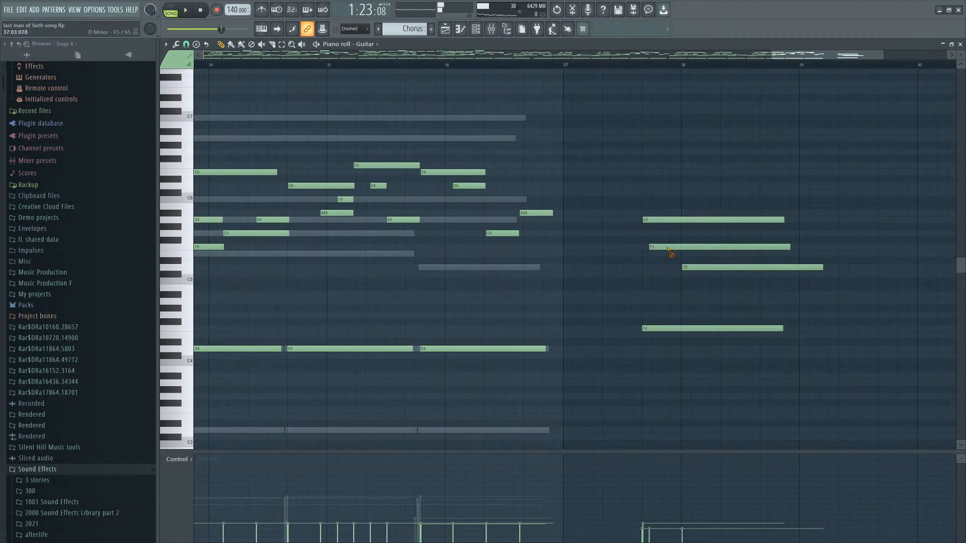
pyautogui.rightClick(668, 248)
pyautogui.click(436, 67)
pyautogui.press('space')
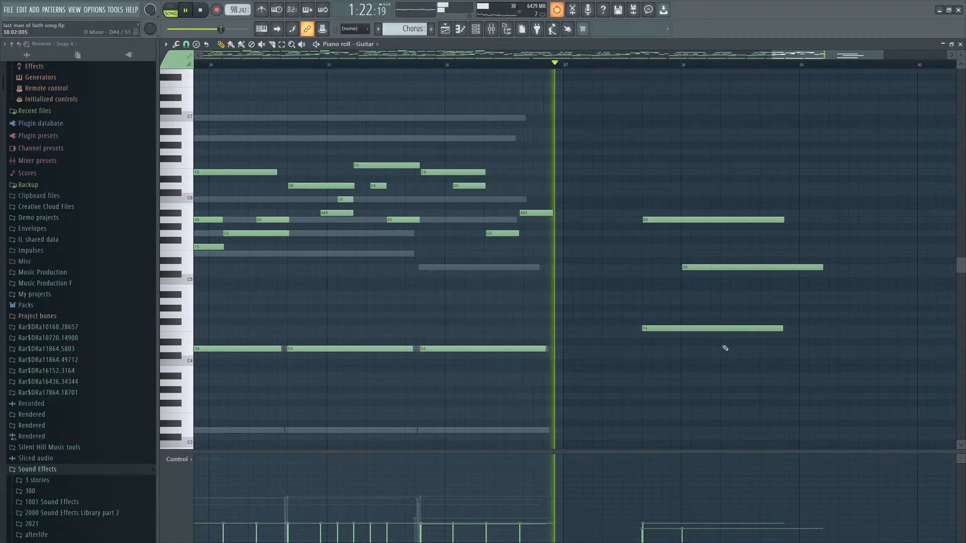
pyautogui.press('space')
# Replace the F4 with a shorter, lower note at bar 38 and audition the chord.
pyautogui.rightClick(673, 331)
pyautogui.press('space')
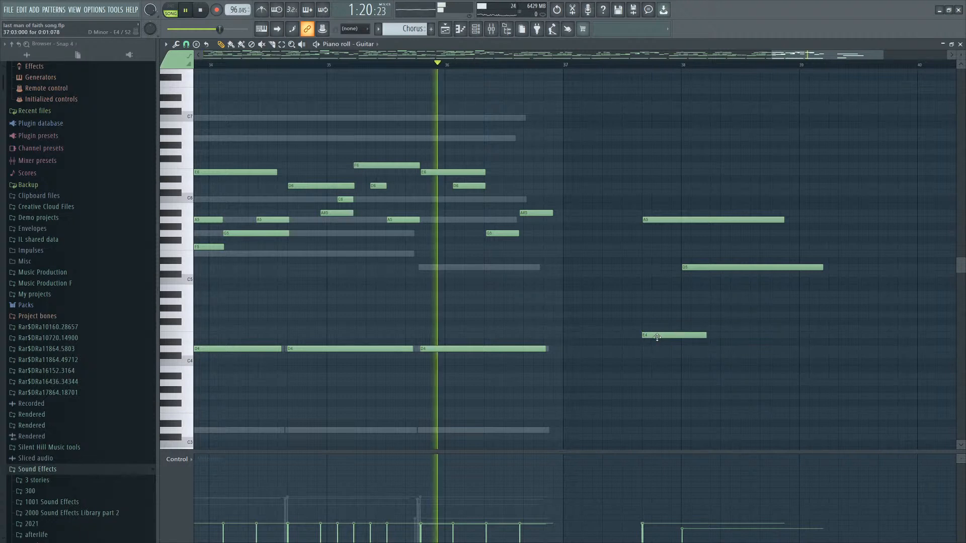
pyautogui.moveTo(658, 336); pyautogui.dragTo(655, 342)
pyautogui.press('space')
pyautogui.press('space')
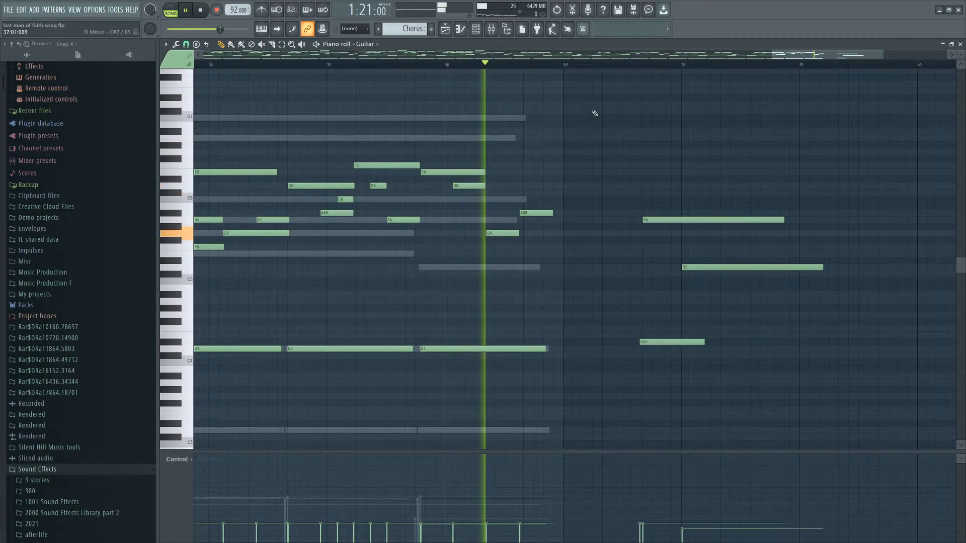
pyautogui.press('space')
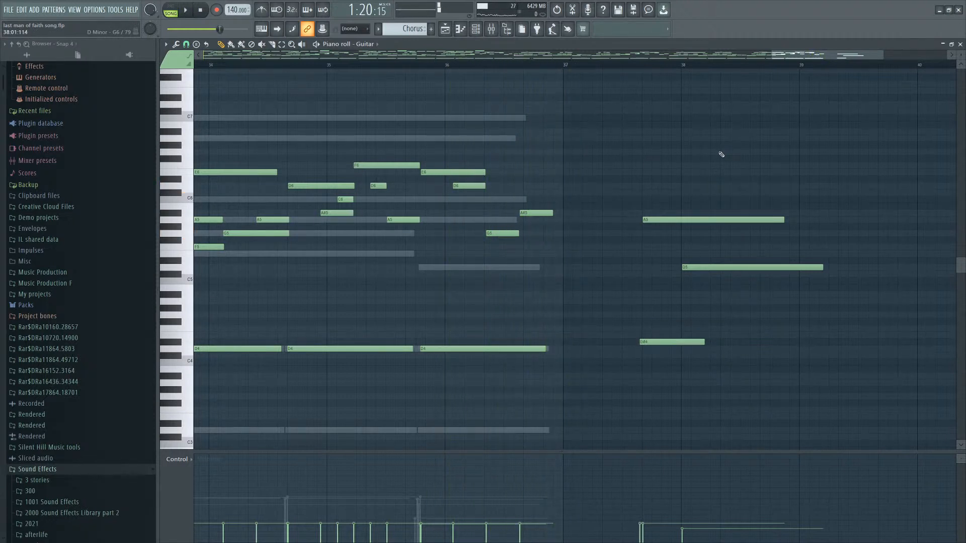
# Lengthen the low chord note at bar 38 and play back the ending from bar 37.
pyautogui.click(638, 61)
pyautogui.press('space')
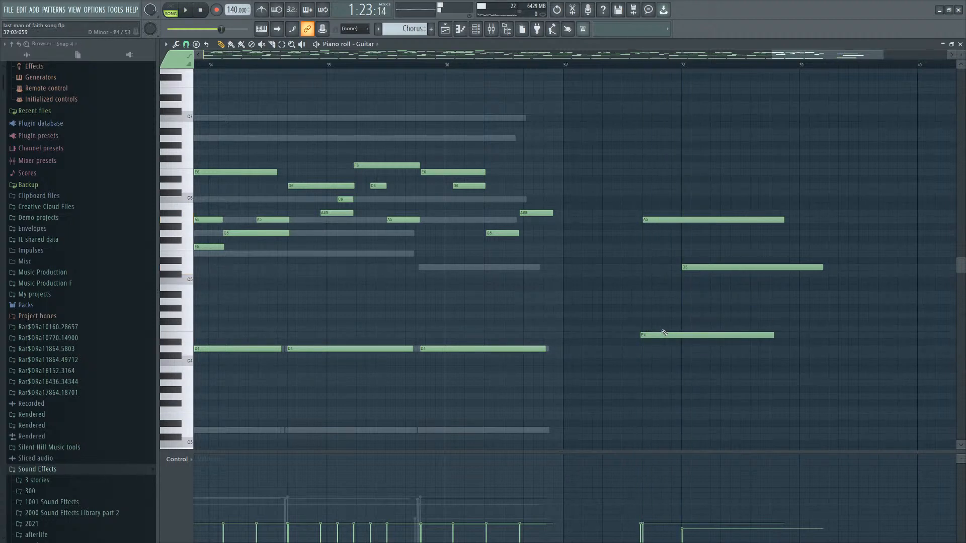
pyautogui.press('space')
pyautogui.press('space')
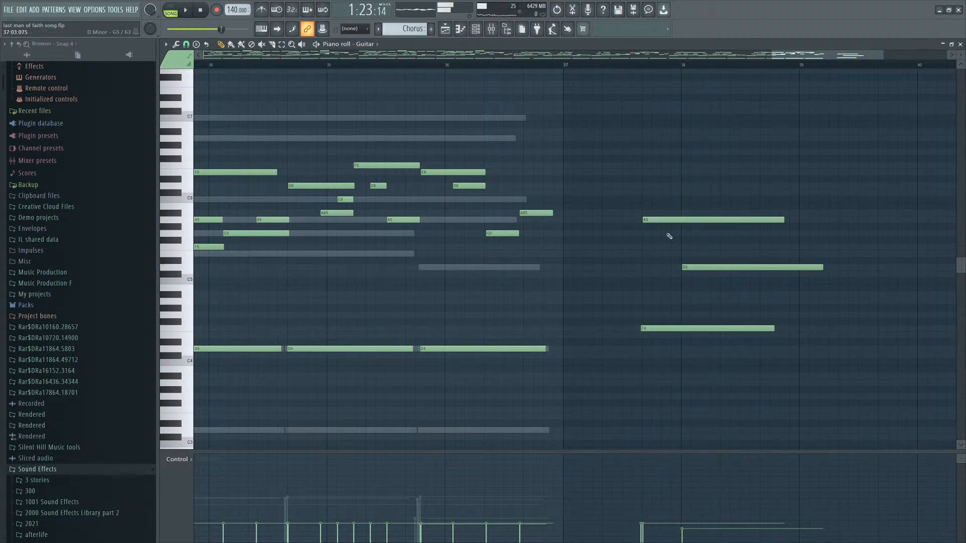
pyautogui.press('space')
pyautogui.scroll(2, 637, 267)
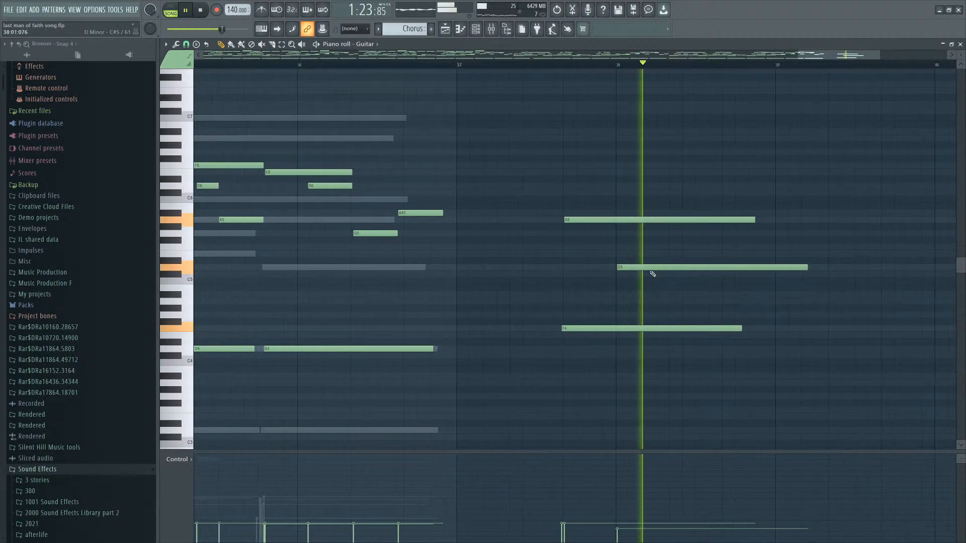
pyautogui.press('space')
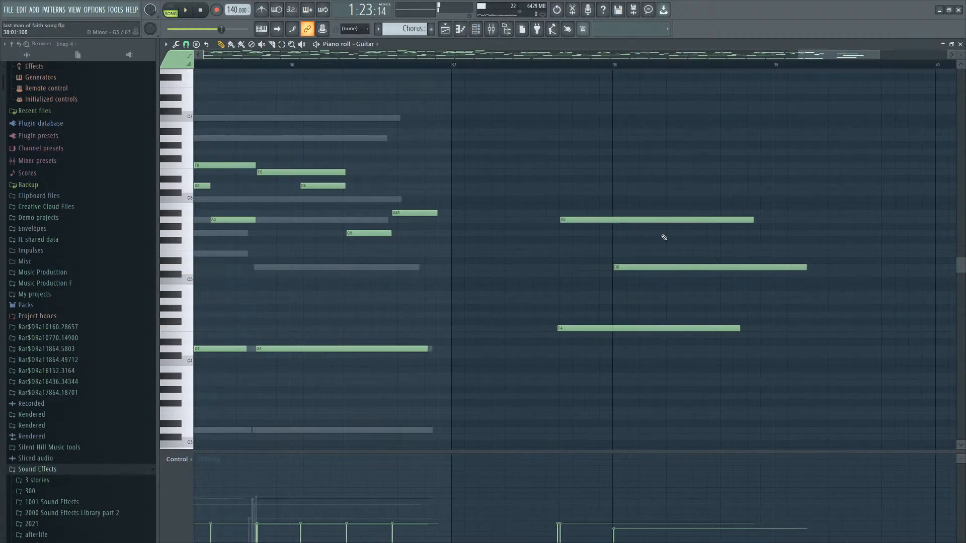
# Add a held note between the A5 and D5 starting about a beat into bar 38, then play back.
pyautogui.moveTo(671, 241); pyautogui.dragTo(670, 234)
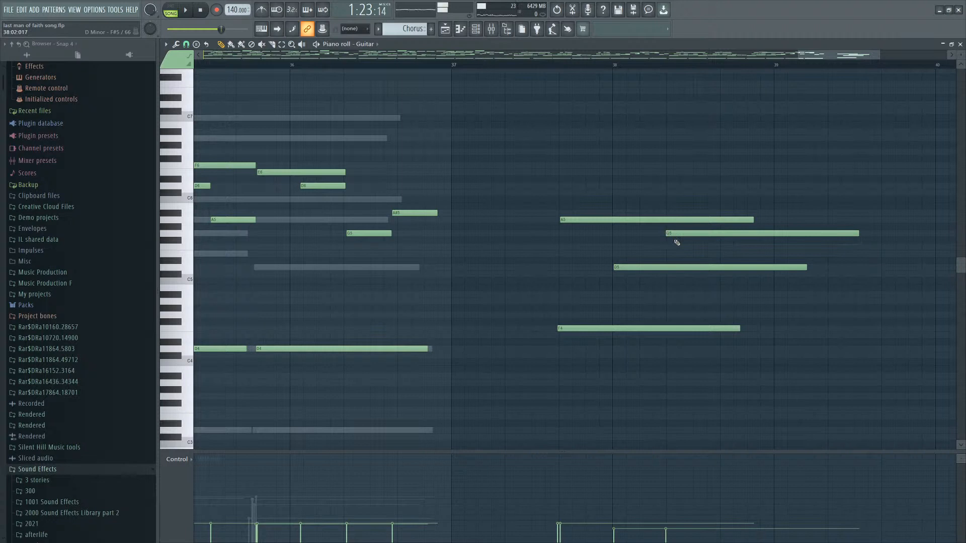
pyautogui.rightClick(700, 280)
pyautogui.click(708, 275)
pyautogui.rightClick(711, 275)
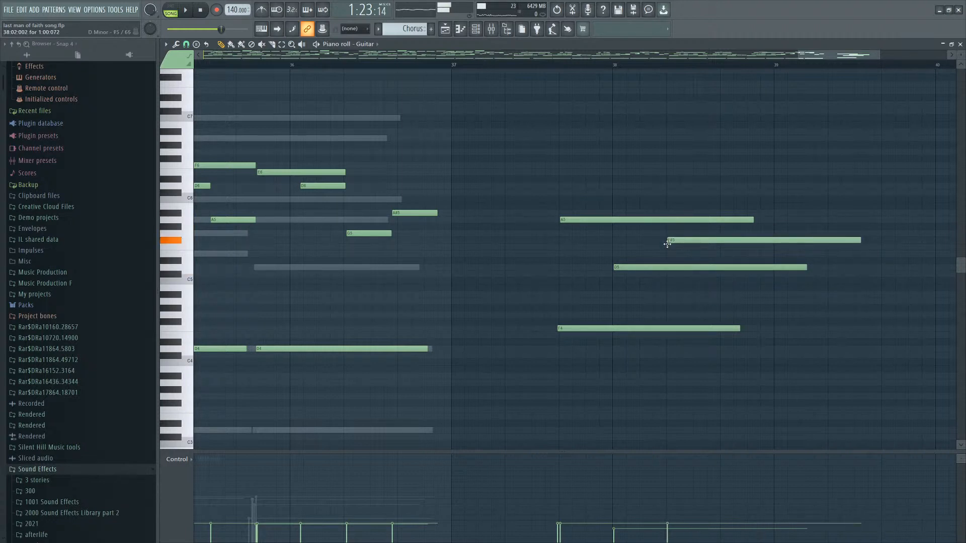
pyautogui.moveTo(667, 244); pyautogui.dragTo(681, 255)
pyautogui.press('space')
pyautogui.press('space')
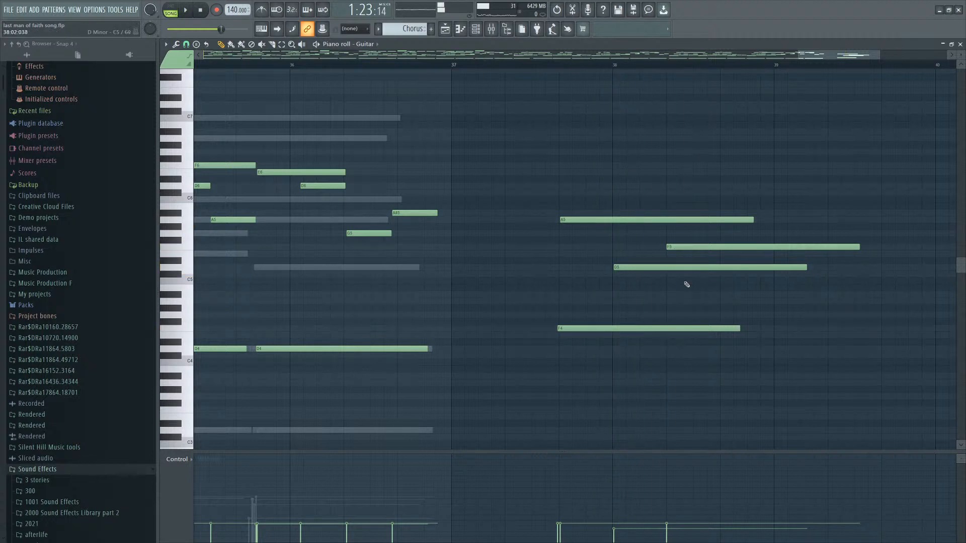
# Paste a three-note run at the start of bar 38 and reduce it to a single short E5 note.
pyautogui.scroll(-5, 665, 252)
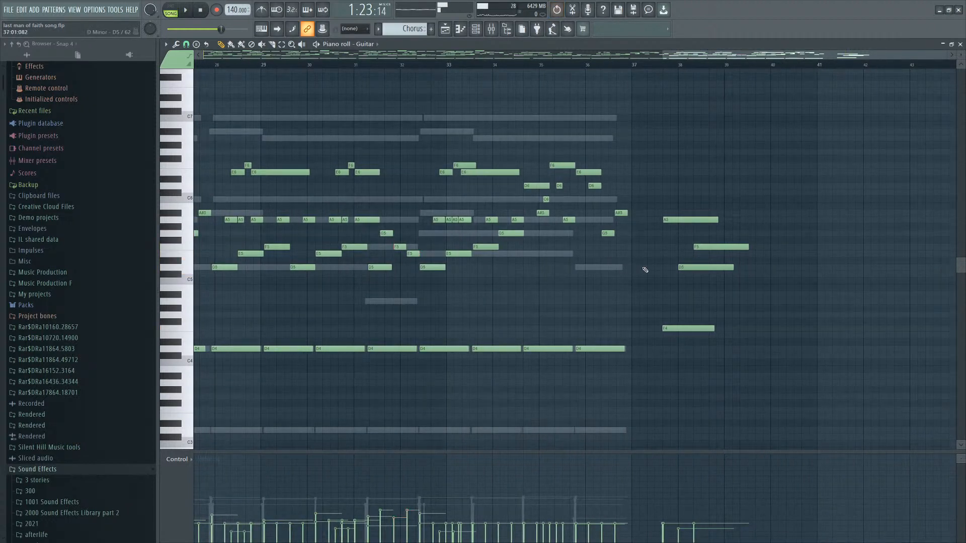
pyautogui.scroll(5, 463, 291)
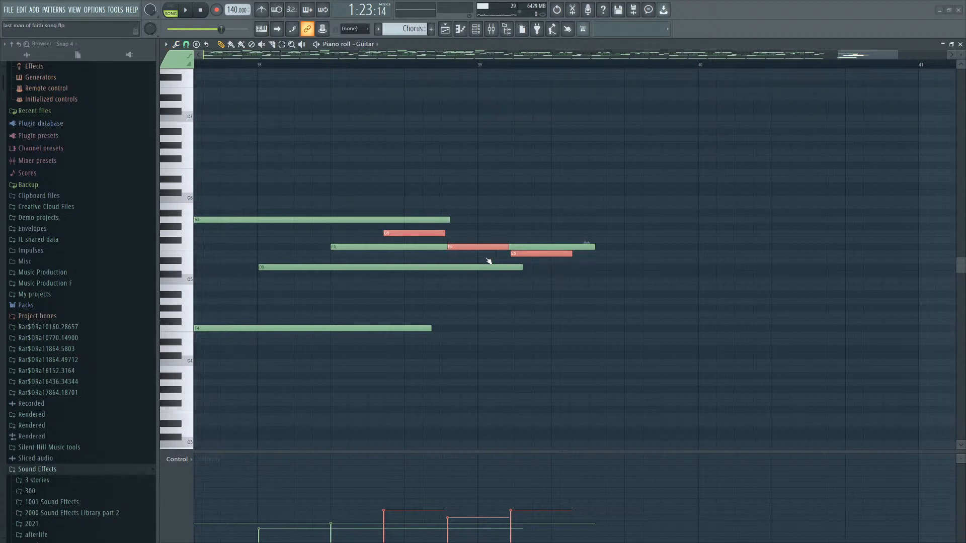
pyautogui.click(475, 276)
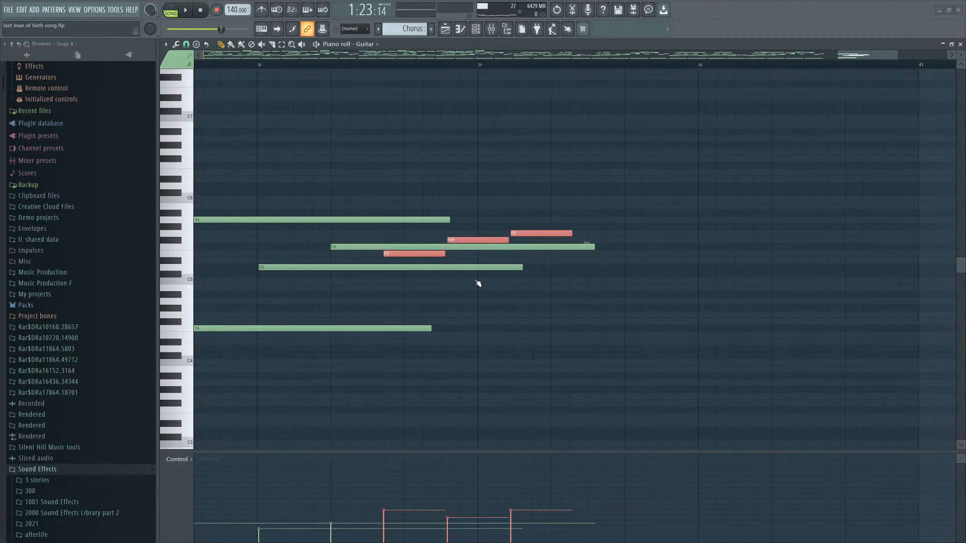
pyautogui.click(475, 275)
pyautogui.click(471, 254)
pyautogui.click(487, 286)
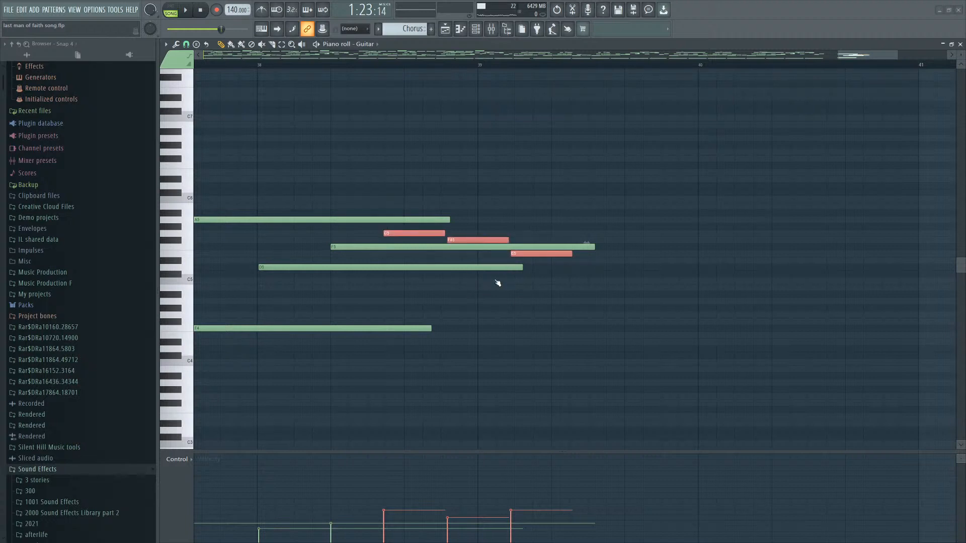
pyautogui.keyDown('ctrl'); pyautogui.scroll(-3, 497, 262); pyautogui.keyUp('ctrl')
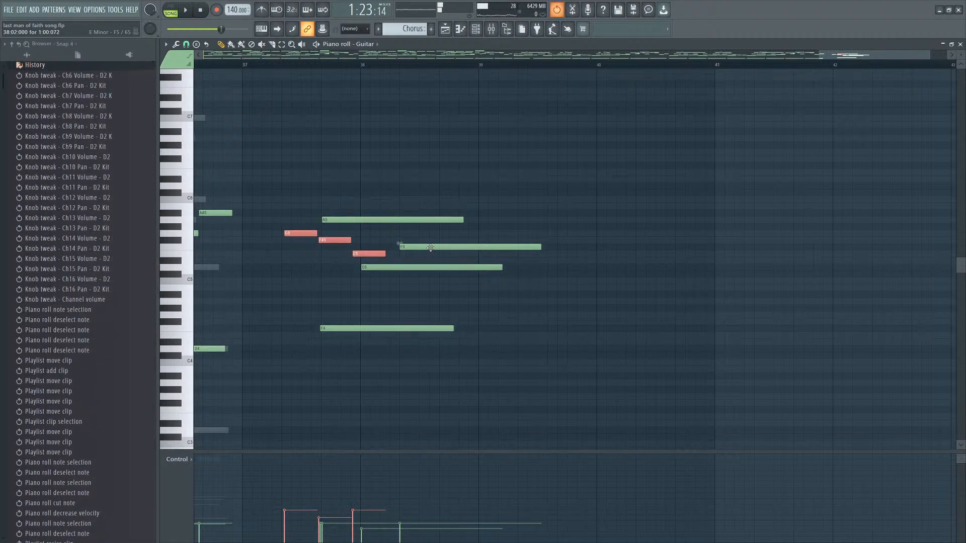
pyautogui.moveTo(304, 250); pyautogui.dragTo(449, 250)
pyautogui.hotkey('ctrl', 'v')
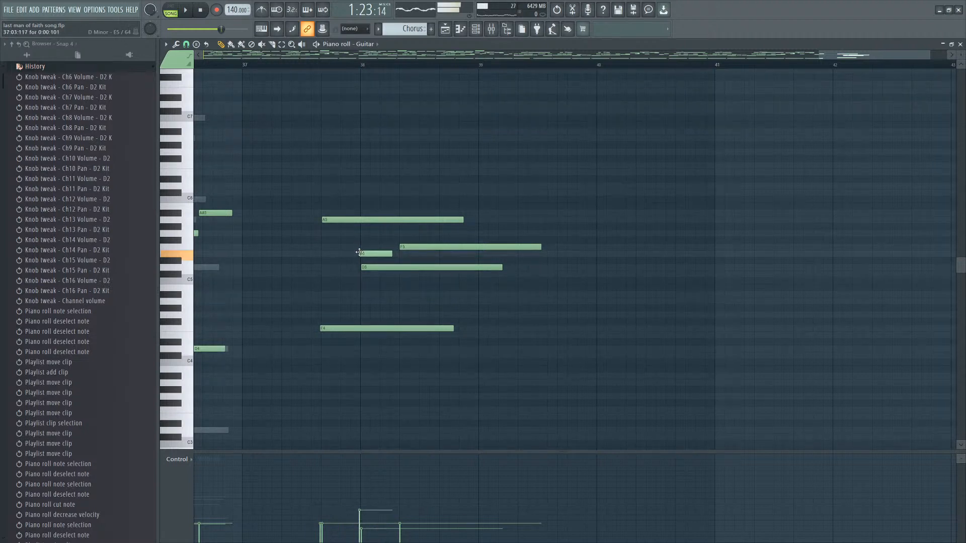
# Delete the D5 note and shift the held note below the A5 slightly earlier.
pyautogui.scroll(4, 382, 254)
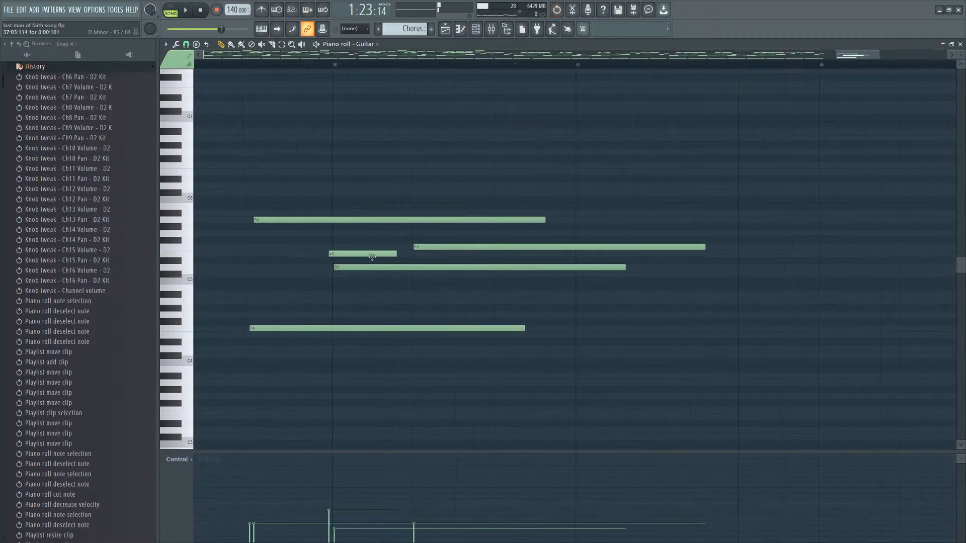
pyautogui.rightClick(381, 267)
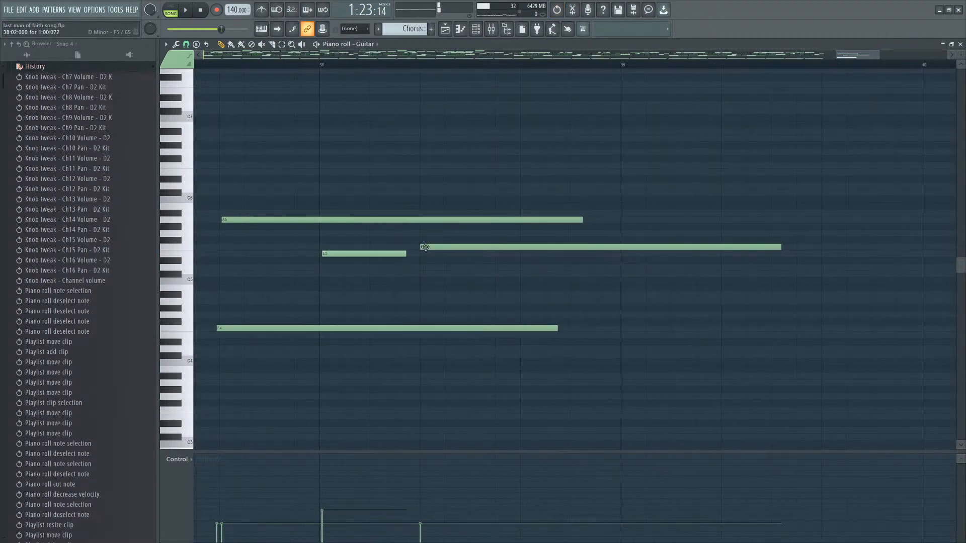
pyautogui.hotkey('ctrl', 'v')
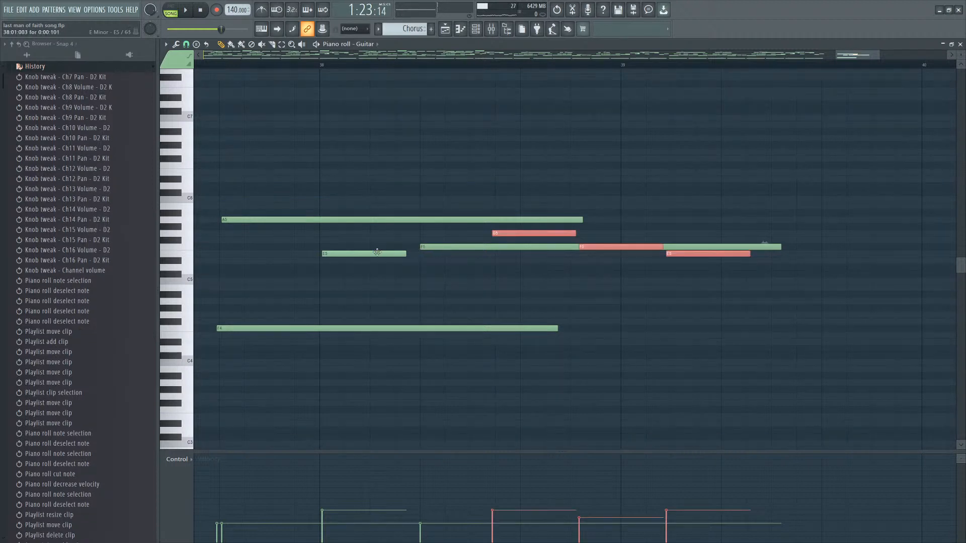
pyautogui.moveTo(521, 234); pyautogui.dragTo(354, 241)
pyautogui.hotkey('ctrl', 'x')
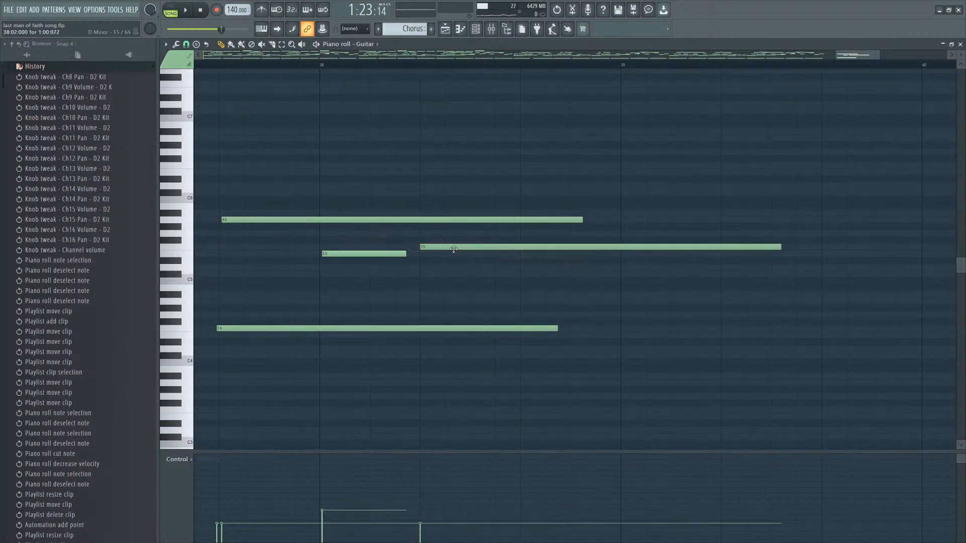
pyautogui.moveTo(428, 246); pyautogui.dragTo(421, 247)
pyautogui.hotkey('ctrl', 'v')
pyautogui.press('Delete')
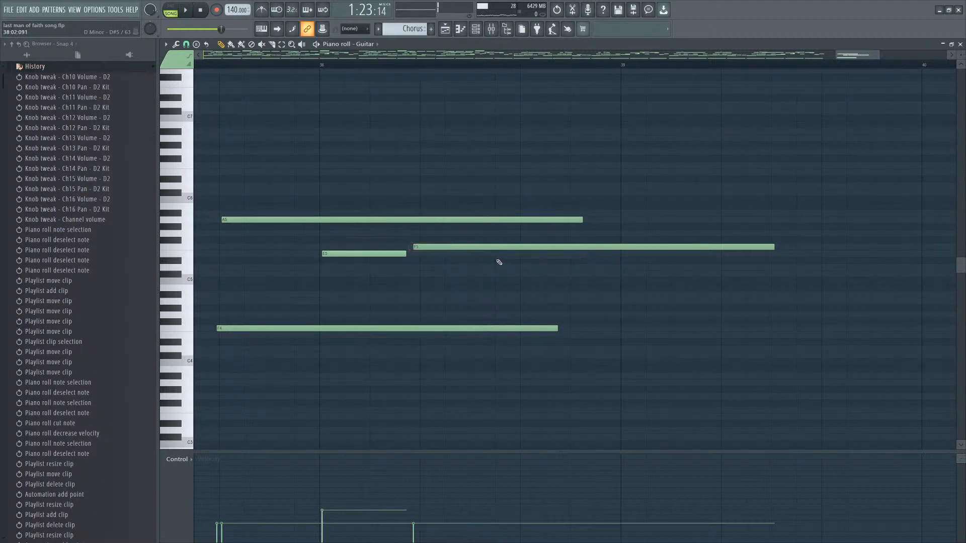
# Add a long A#4 note starting halfway through bar 38 and play the ending back.
pyautogui.click(495, 234)
pyautogui.rightClick(501, 234)
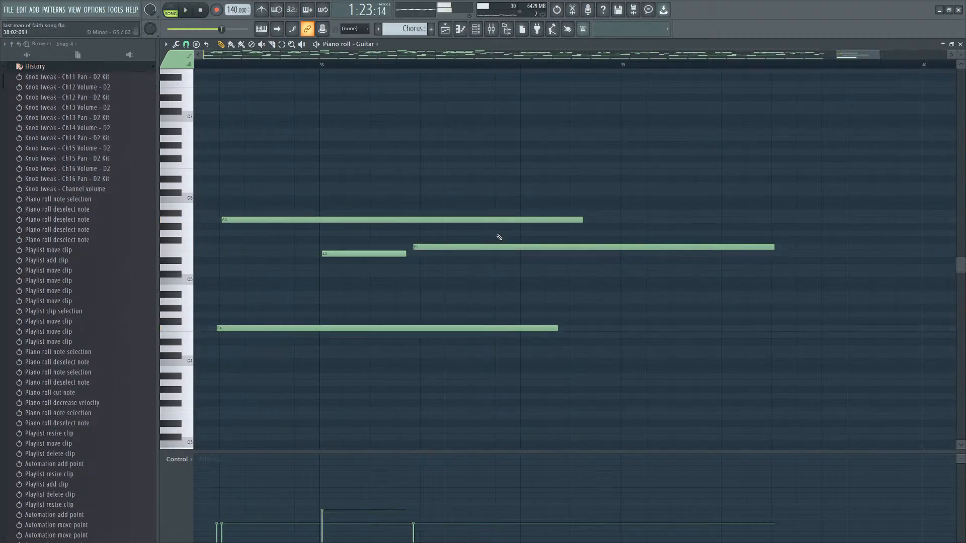
pyautogui.click(455, 287)
pyautogui.rightClick(473, 286)
pyautogui.press('space')
pyautogui.click(491, 288)
pyautogui.moveTo(498, 288); pyautogui.dragTo(503, 294)
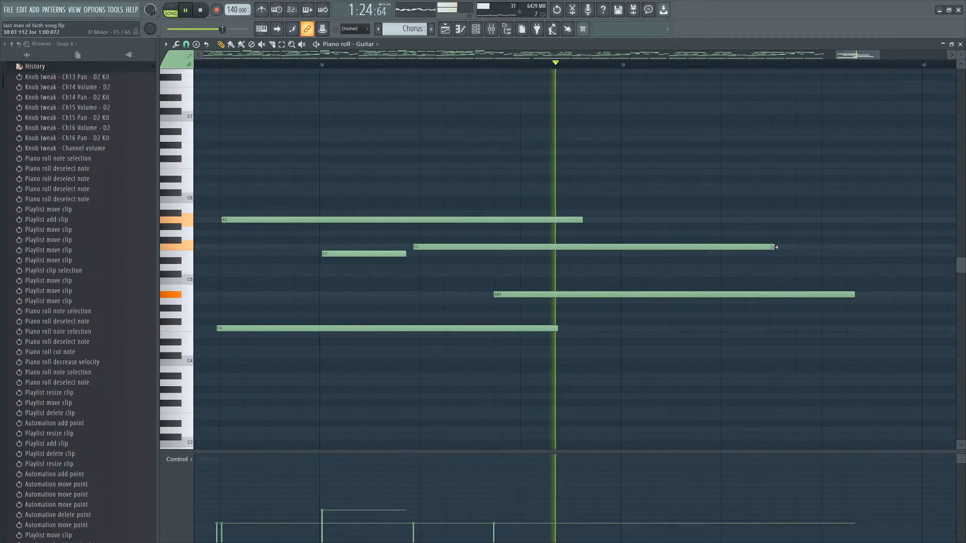
pyautogui.press('space')
# Shorten the upper held note to end just after bar 39 and place a D5 entering at bar 39.
pyautogui.moveTo(773, 247); pyautogui.dragTo(665, 247)
pyautogui.scroll(-2, 599, 302)
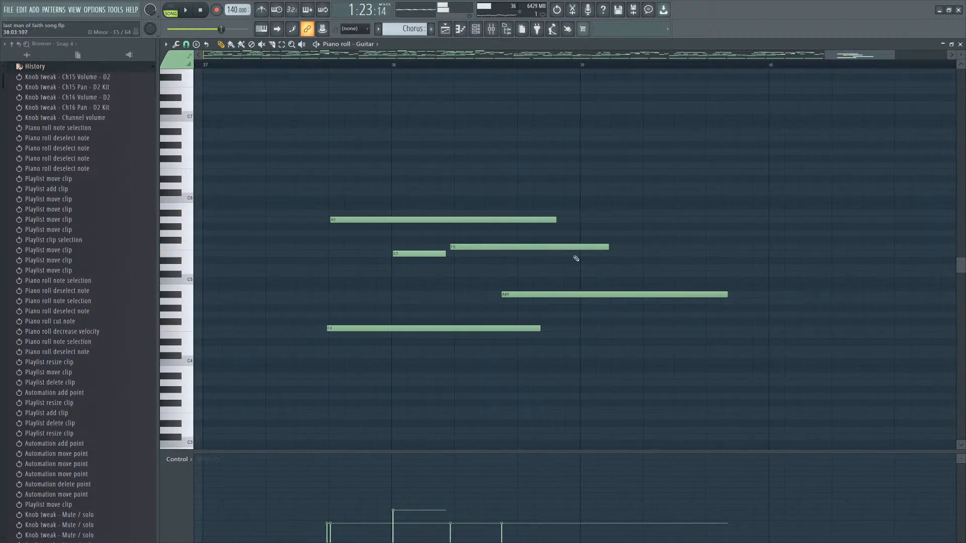
pyautogui.moveTo(584, 261); pyautogui.dragTo(565, 292)
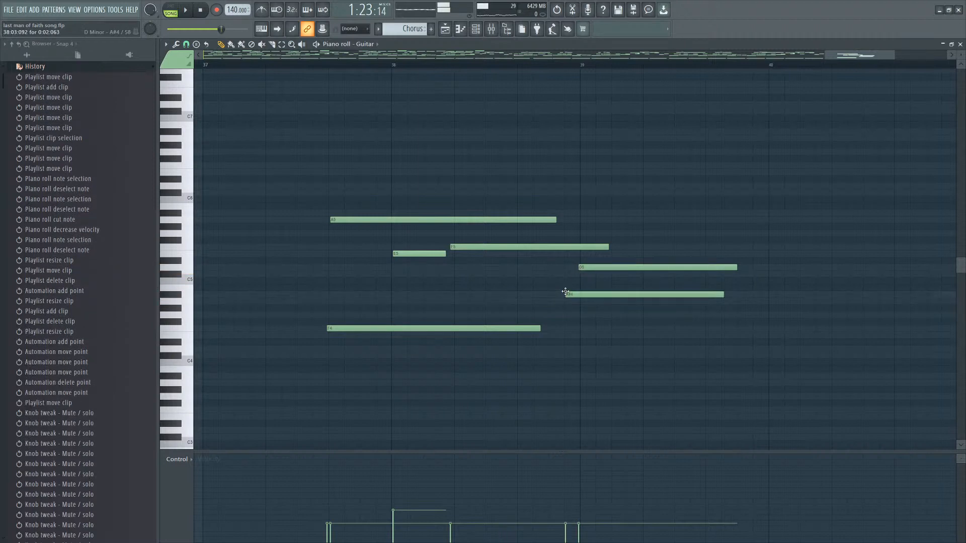
pyautogui.press('space')
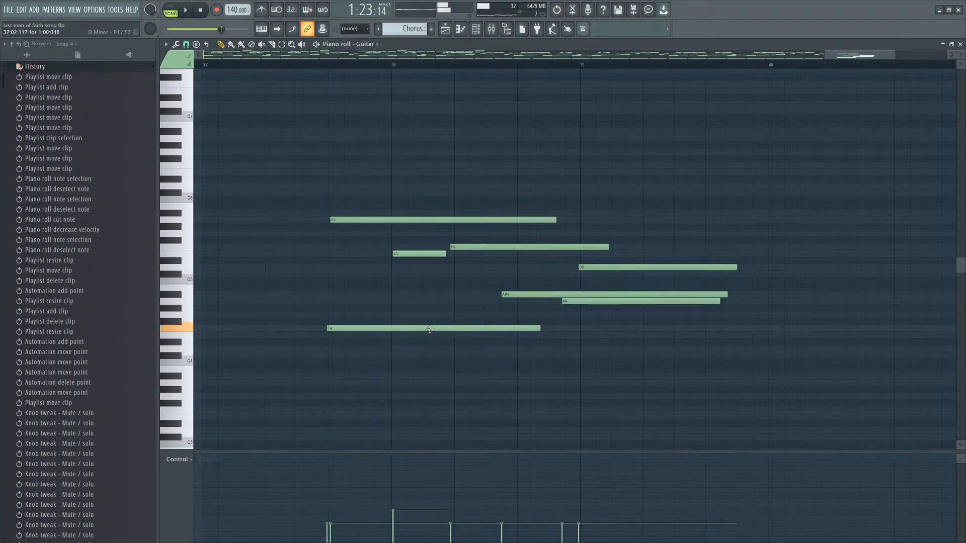
# Move the F4 note up to A4 and play back the ending.
pyautogui.moveTo(346, 329); pyautogui.dragTo(346, 301)
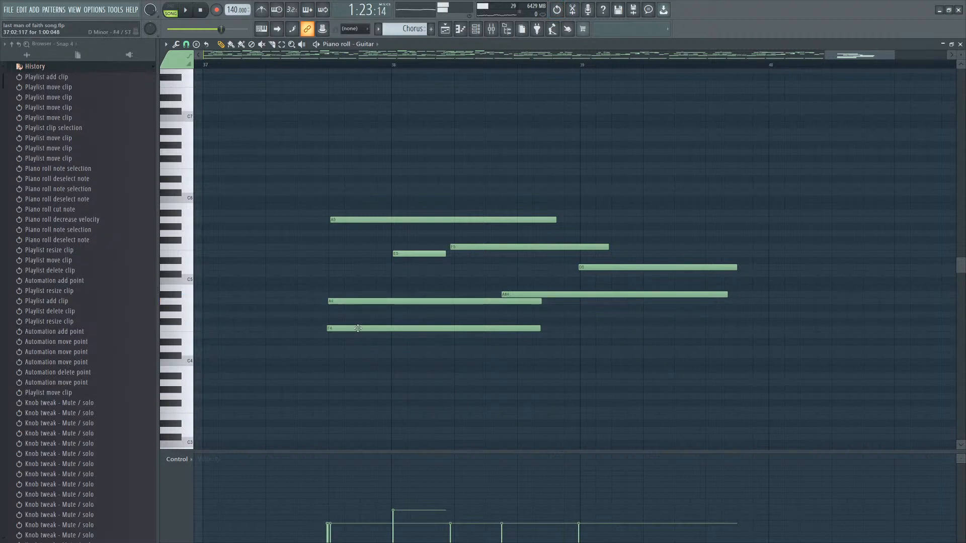
pyautogui.press('space')
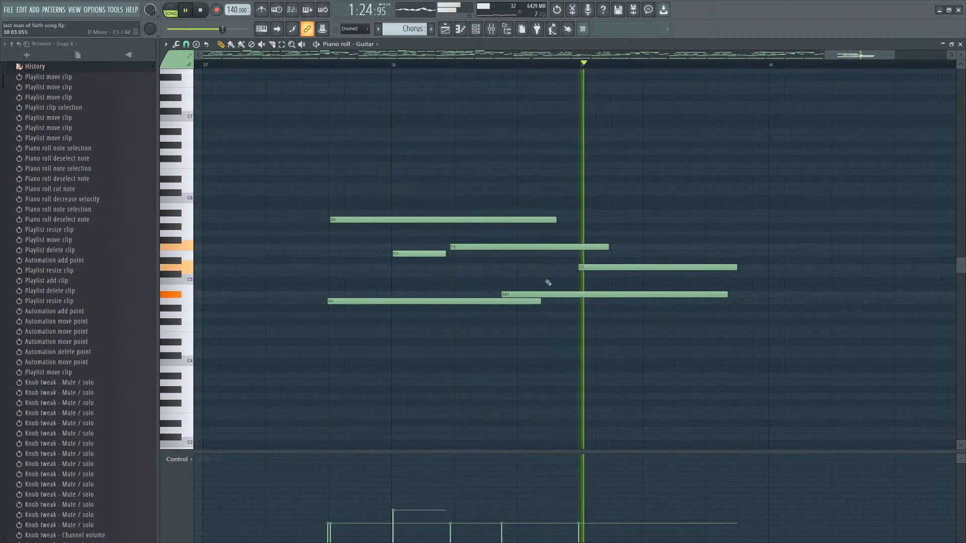
pyautogui.press('space')
# Add a G4 note starting at bar 39 below the A#4.
pyautogui.click(579, 314)
pyautogui.rightClick(579, 315)
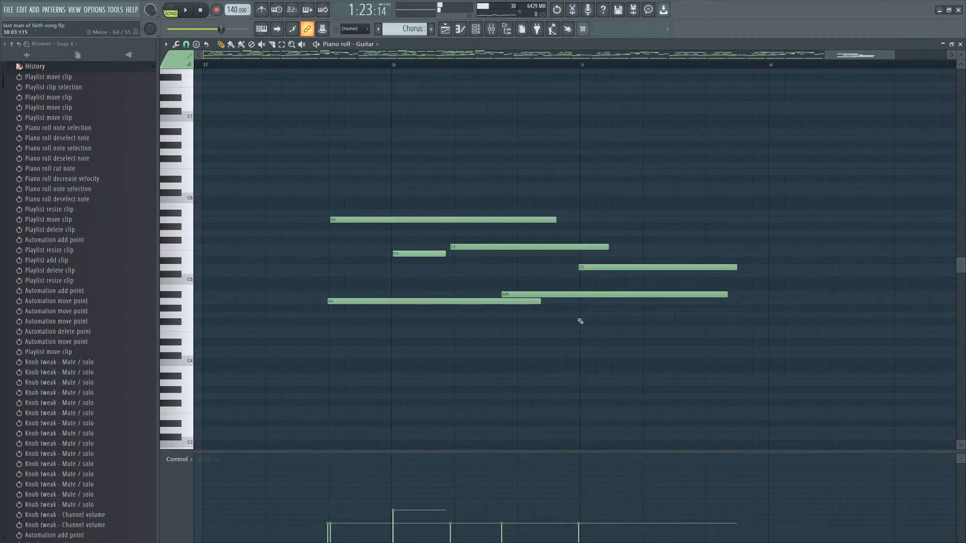
pyautogui.click(577, 316)
pyautogui.scroll(-5, 599, 267)
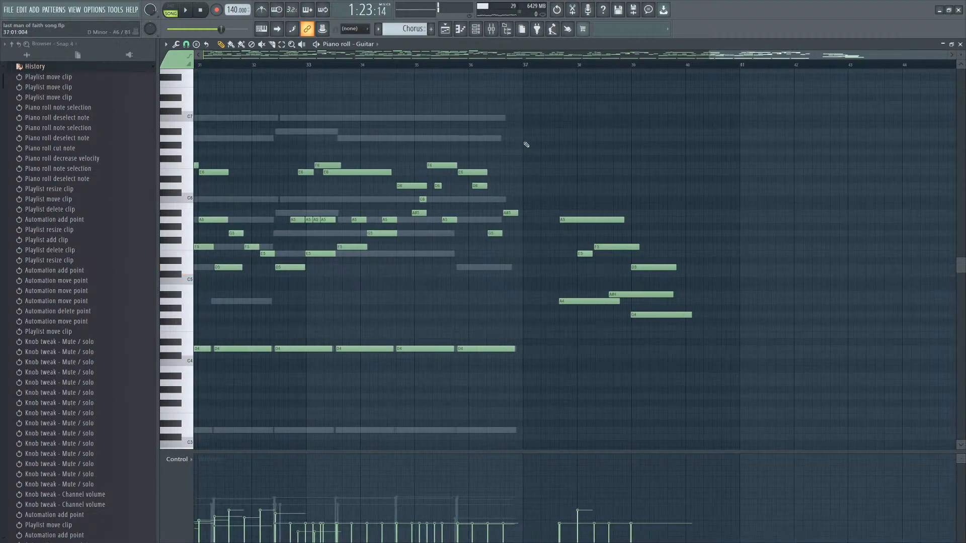
# Select the opening arpeggio notes in bars 1 to 7 of the Guitar pattern.
pyautogui.moveTo(389, 149); pyautogui.dragTo(304, 267)
pyautogui.scroll(-6, 524, 270)
pyautogui.scroll(3, 217, 256)
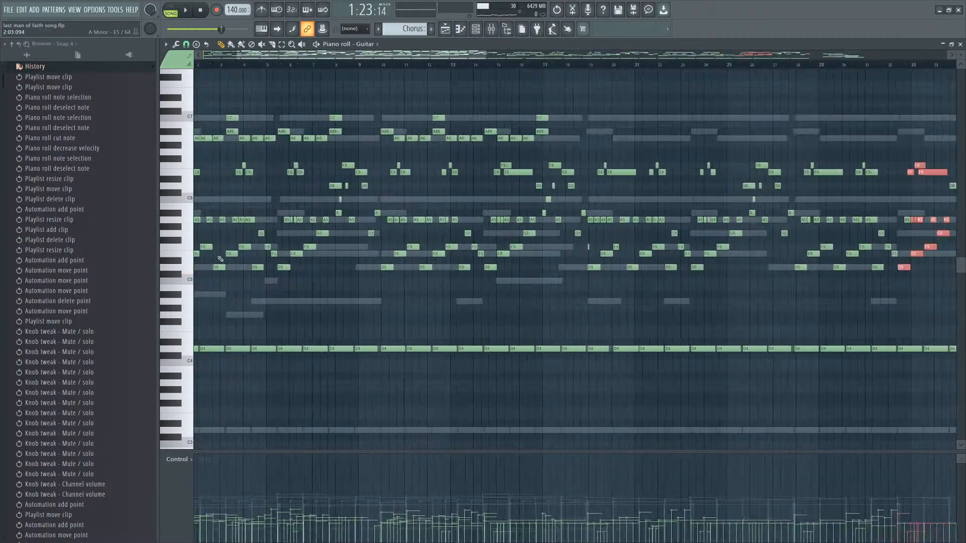
pyautogui.scroll(3, 220, 125)
pyautogui.scroll(1, 407, 30)
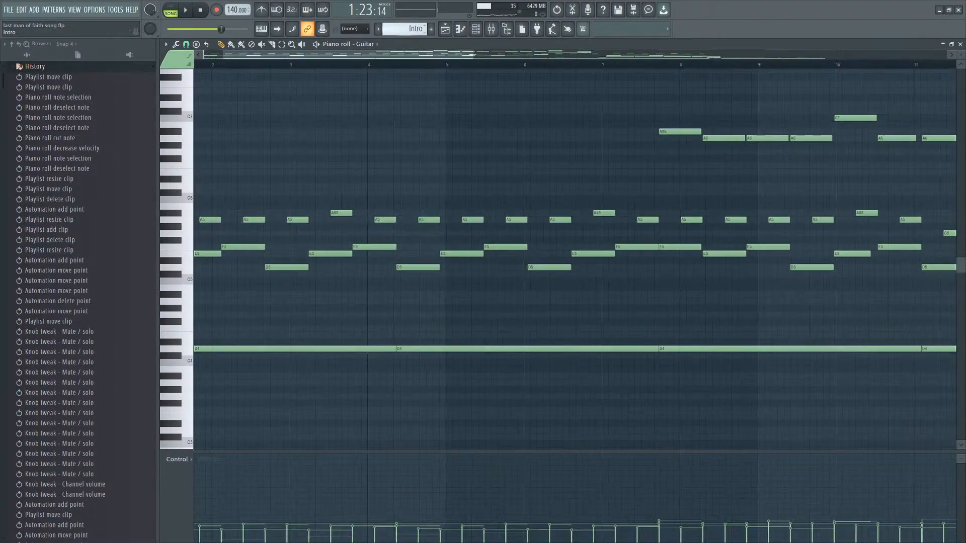
pyautogui.scroll(-1, 406, 30)
pyautogui.scroll(1, 406, 29)
pyautogui.press('space')
pyautogui.scroll(-4, 426, 212)
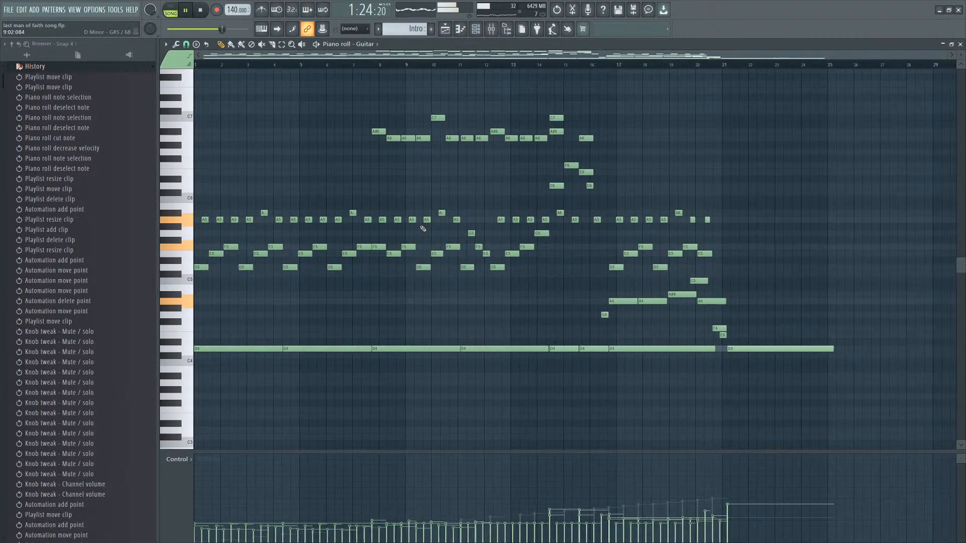
pyautogui.moveTo(298, 201); pyautogui.dragTo(199, 355)
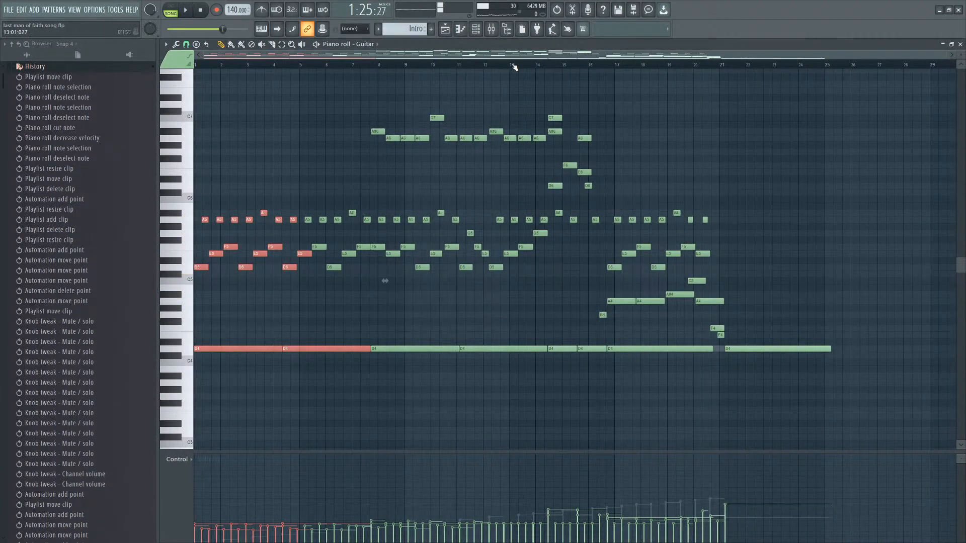
# Open the Chorus pattern from the playlist and play back its ending.
pyautogui.click(449, 31)
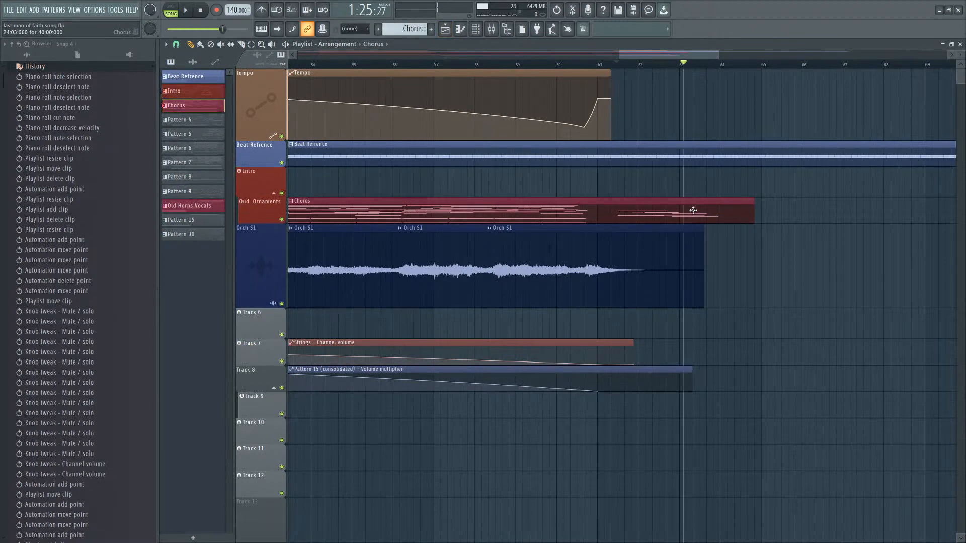
pyautogui.doubleClick(692, 210)
pyautogui.click(802, 67)
pyautogui.press('space')
pyautogui.scroll(7, 894, 179)
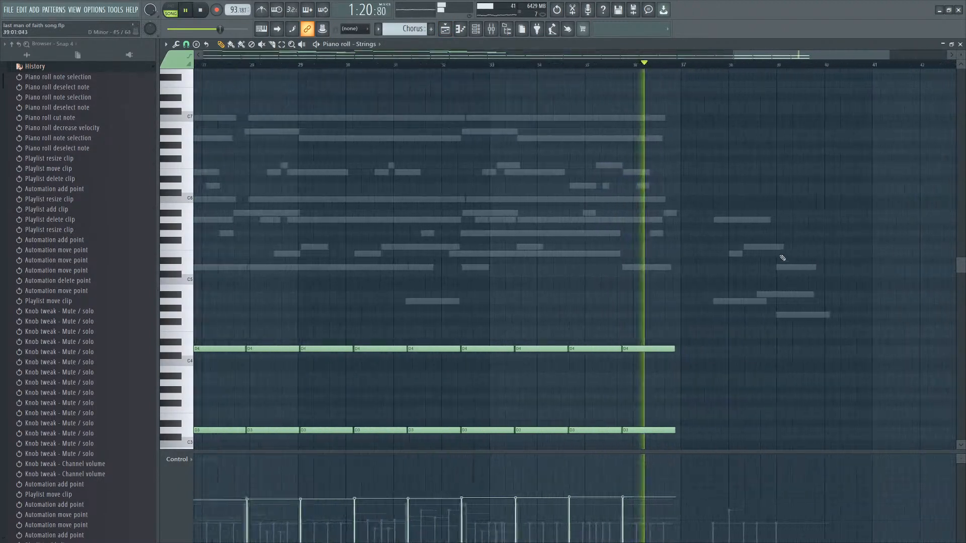
pyautogui.rightClick(660, 303)
pyautogui.rightClick(660, 303)
pyautogui.press('space')
pyautogui.click(665, 302)
pyautogui.scroll(4, 665, 302)
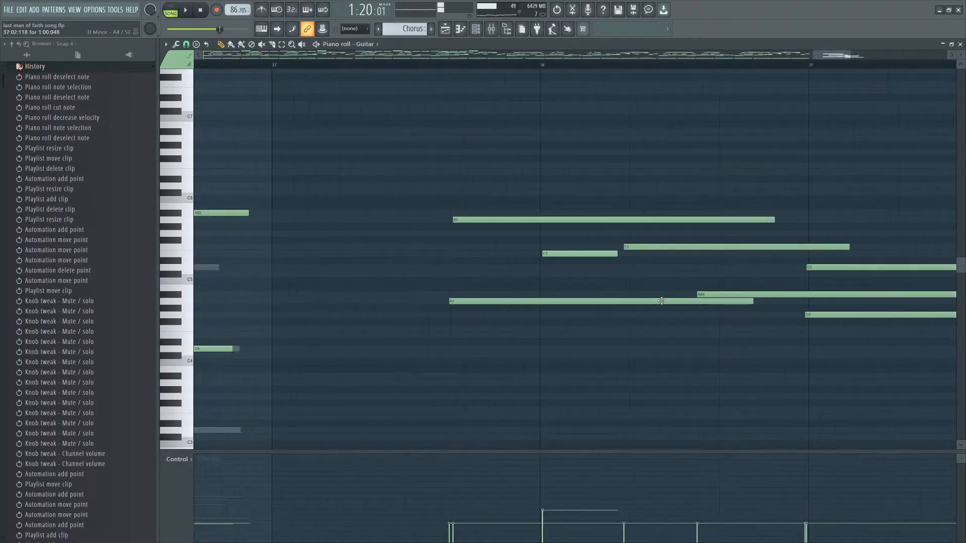
pyautogui.scroll(-3, 587, 313)
# Add a D4 note starting about two-thirds through bar 37 under the ending chord.
pyautogui.click(494, 335)
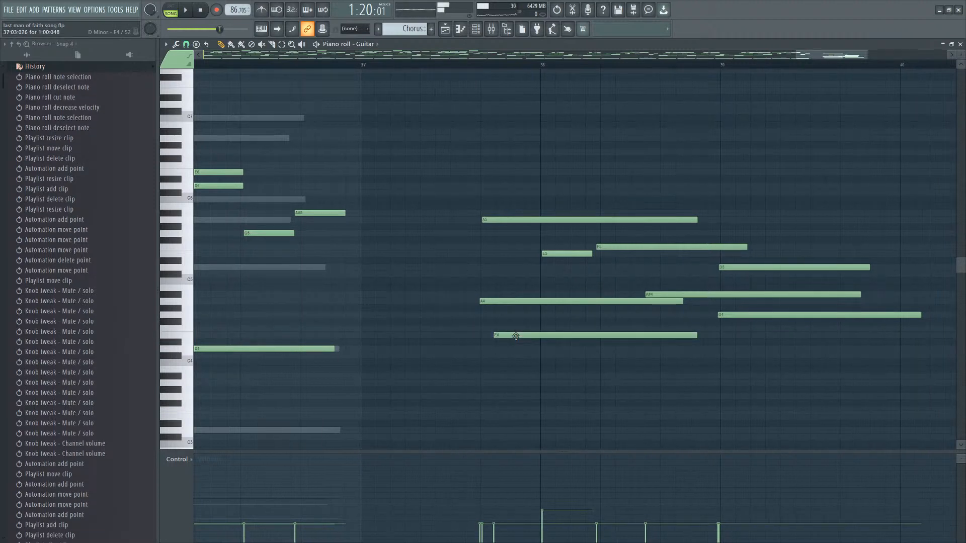
pyautogui.rightClick(516, 336)
pyautogui.click(481, 346)
pyautogui.rightClick(491, 348)
pyautogui.click(483, 346)
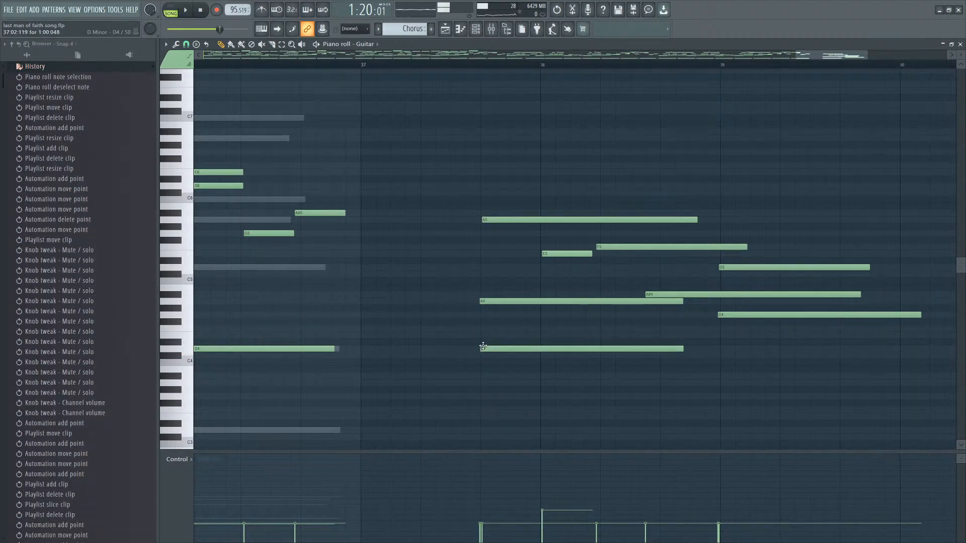
# Audition notes between D4 and A#4, then nudge the A4 note slightly later.
pyautogui.click(509, 323)
pyautogui.rightClick(521, 323)
pyautogui.click(512, 316)
pyautogui.rightClick(517, 317)
pyautogui.click(509, 303)
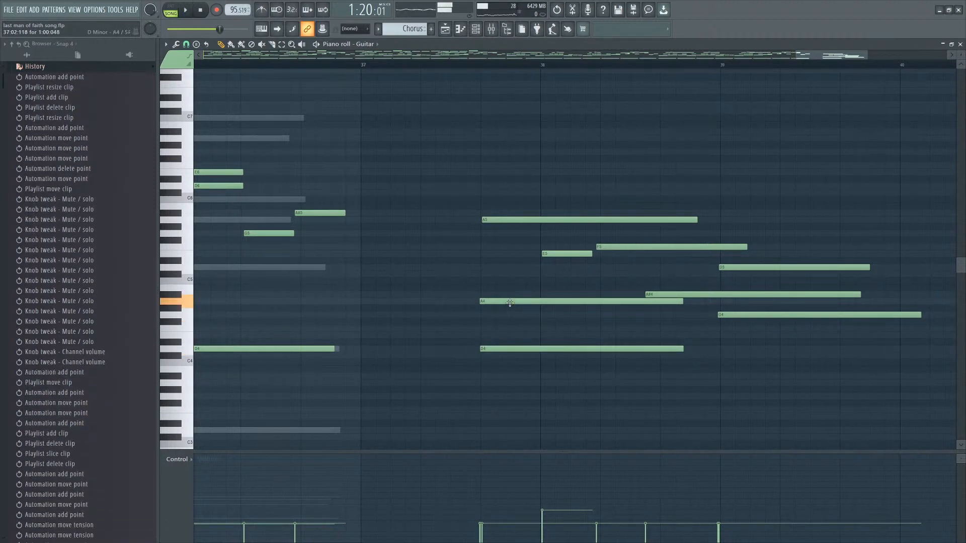
pyautogui.click(511, 296)
pyautogui.rightClick(518, 295)
pyautogui.click(508, 303)
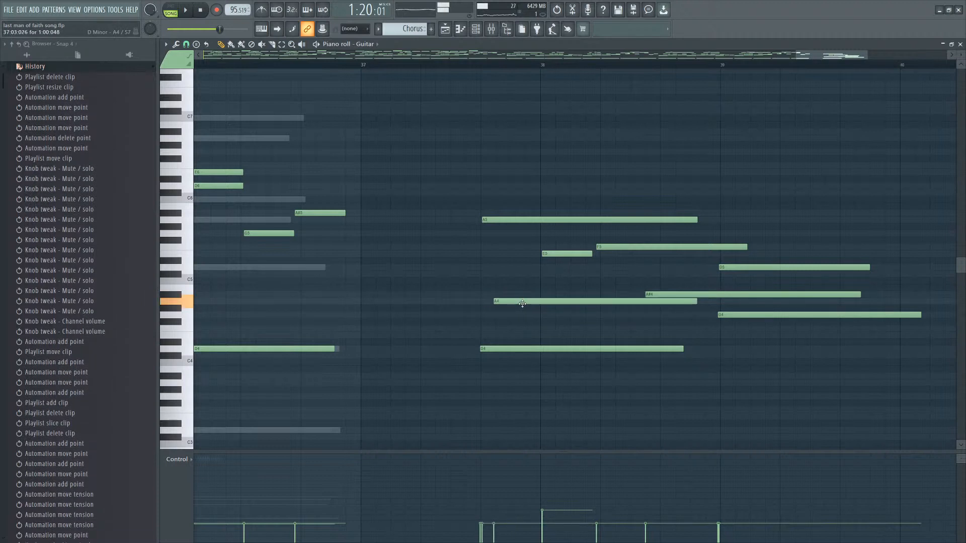
# Add an A#4 note entering just after bar 38 and play back the ending.
pyautogui.click(469, 67)
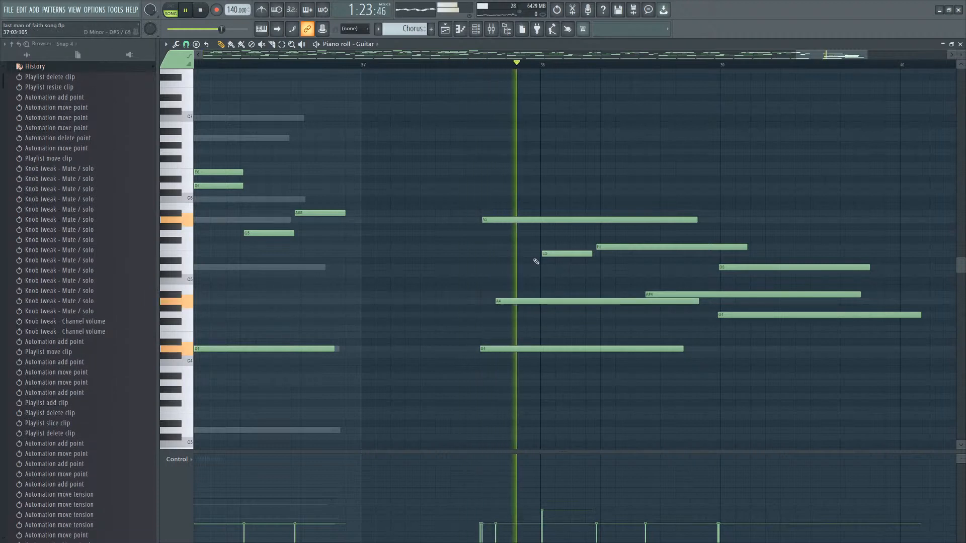
pyautogui.click(525, 295)
pyautogui.press('space')
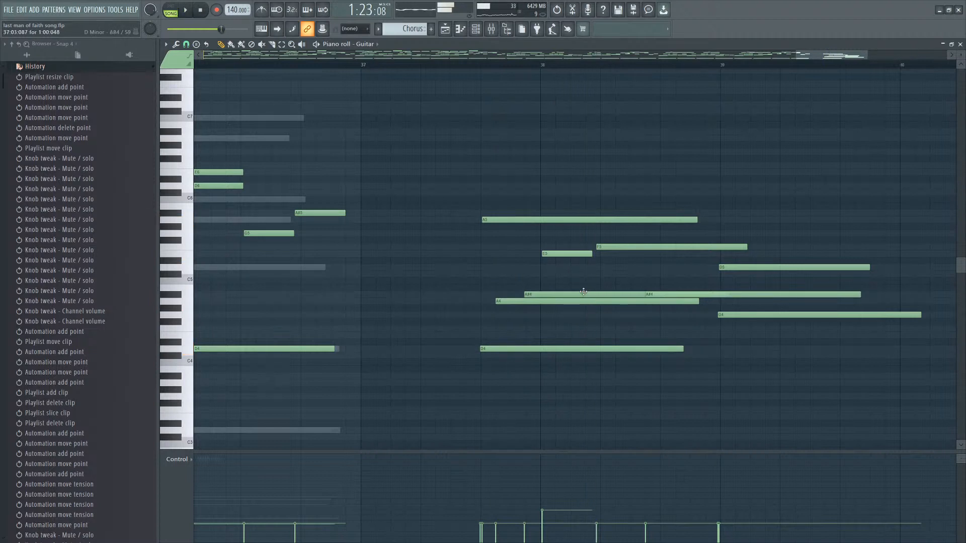
pyautogui.moveTo(584, 292); pyautogui.dragTo(628, 294)
pyautogui.press('space')
# Replace the old D5 and A#4 with a new D5 starting halfway through bar 38.
pyautogui.click(644, 267)
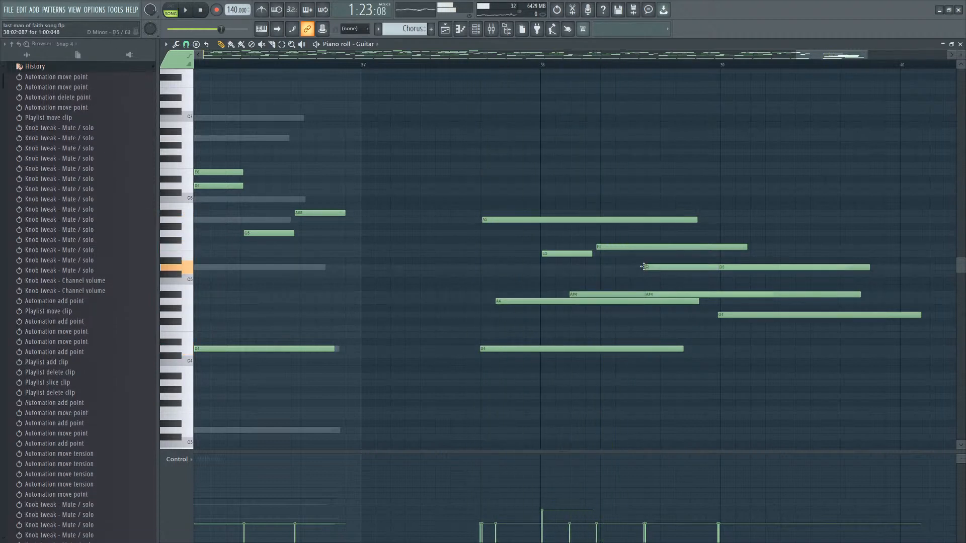
pyautogui.rightClick(650, 293)
pyautogui.rightClick(744, 267)
pyautogui.press('space')
pyautogui.moveTo(709, 266); pyautogui.dragTo(703, 267)
pyautogui.press('space')
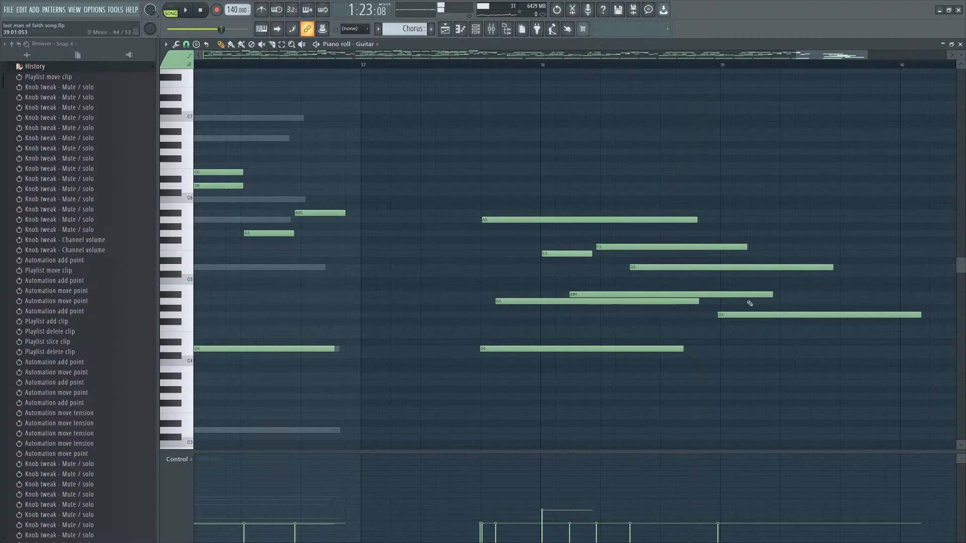
# Remove the G4 note and add an F4 starting about two-thirds through bar 38.
pyautogui.rightClick(749, 314)
pyautogui.press('space')
pyautogui.rightClick(692, 254)
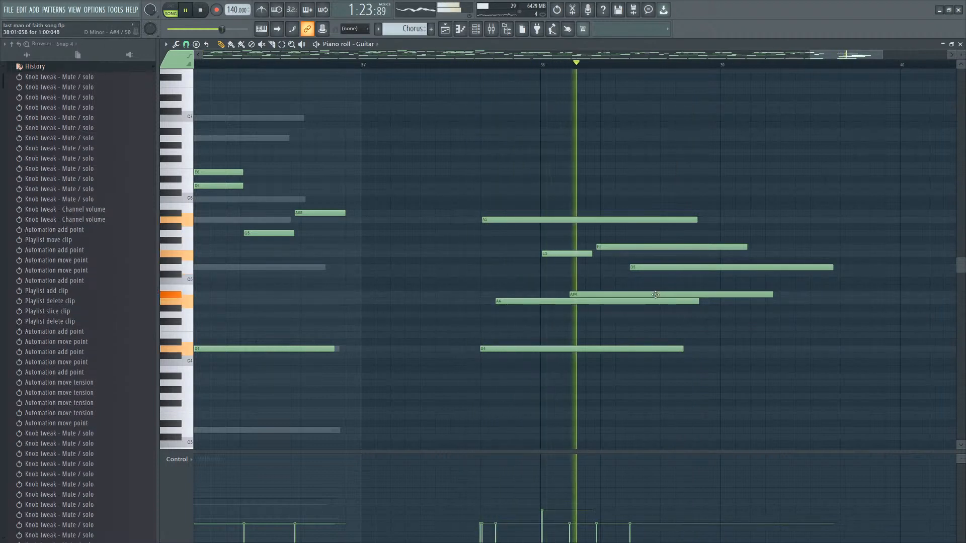
pyautogui.click(664, 326)
pyautogui.press('space')
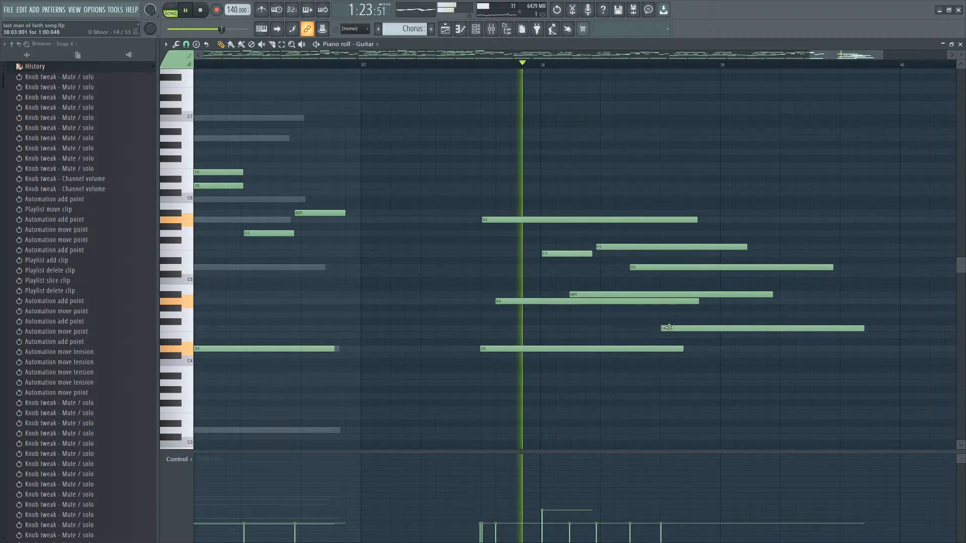
pyautogui.press('space')
pyautogui.rightClick(703, 331)
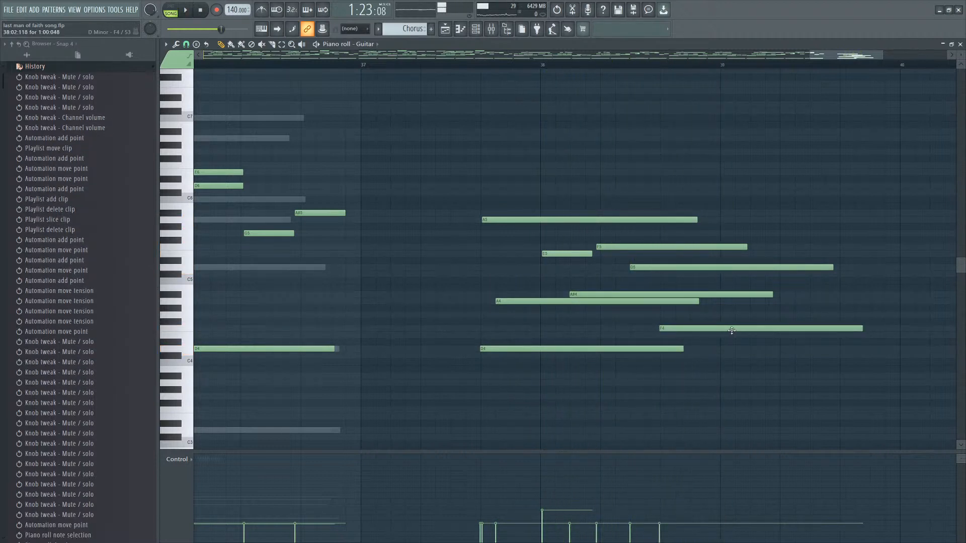
# Select the upper ending notes and play back the ending.
pyautogui.scroll(-2, 732, 330)
pyautogui.moveTo(817, 242); pyautogui.dragTo(739, 329)
pyautogui.press('space')
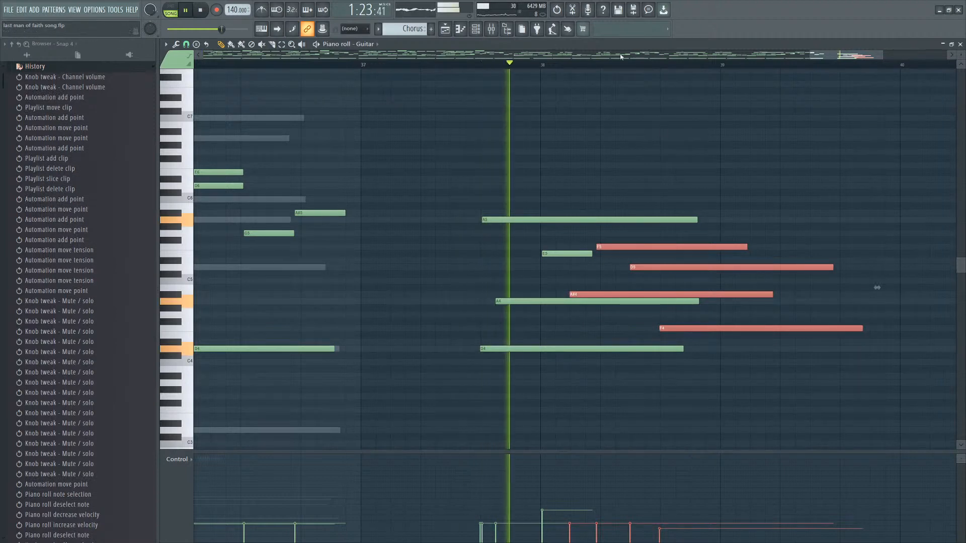
pyautogui.keyDown('ctrl'); pyautogui.click(837, 135); pyautogui.keyUp('ctrl')
pyautogui.press('space')
pyautogui.scroll(3, 896, 294)
pyautogui.scroll(-2, 651, 189)
pyautogui.scroll(5, 828, 287)
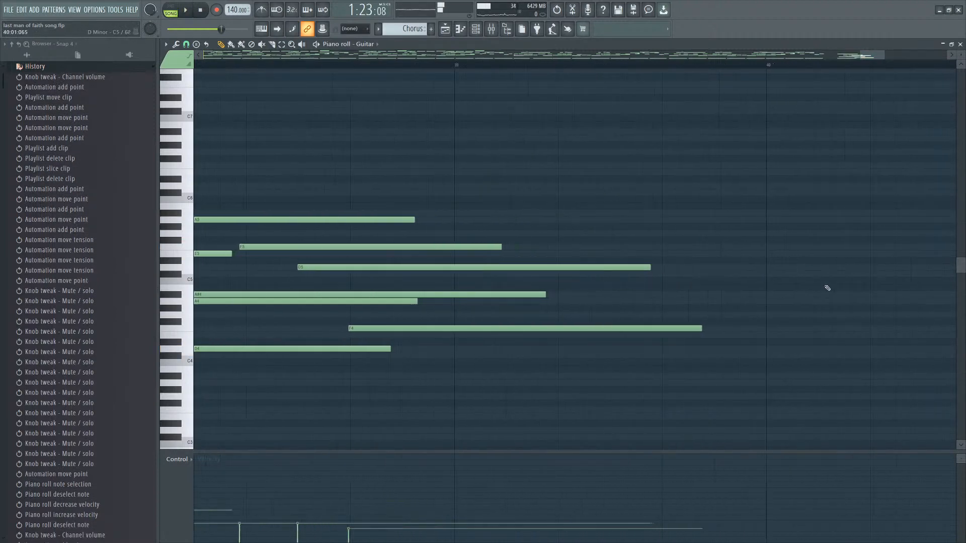
# Paste the copied arpeggio notes at the ending and move them down an octave.
pyautogui.hotkey('ctrl', 'v')
pyautogui.scroll(-7, 688, 258)
pyautogui.scroll(2, 695, 336)
pyautogui.moveTo(695, 336); pyautogui.dragTo(500, 341)
pyautogui.scroll(2, 509, 344)
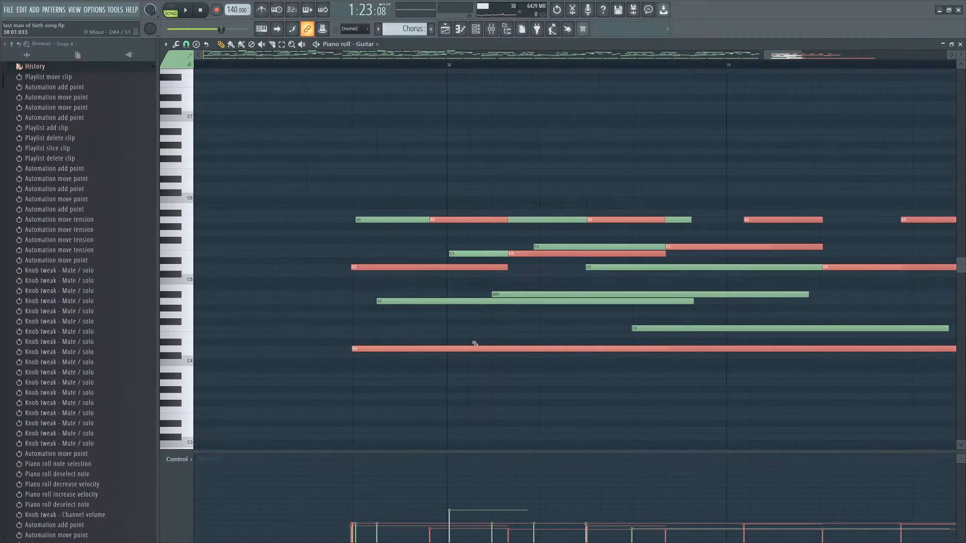
pyautogui.scroll(-1, 519, 358)
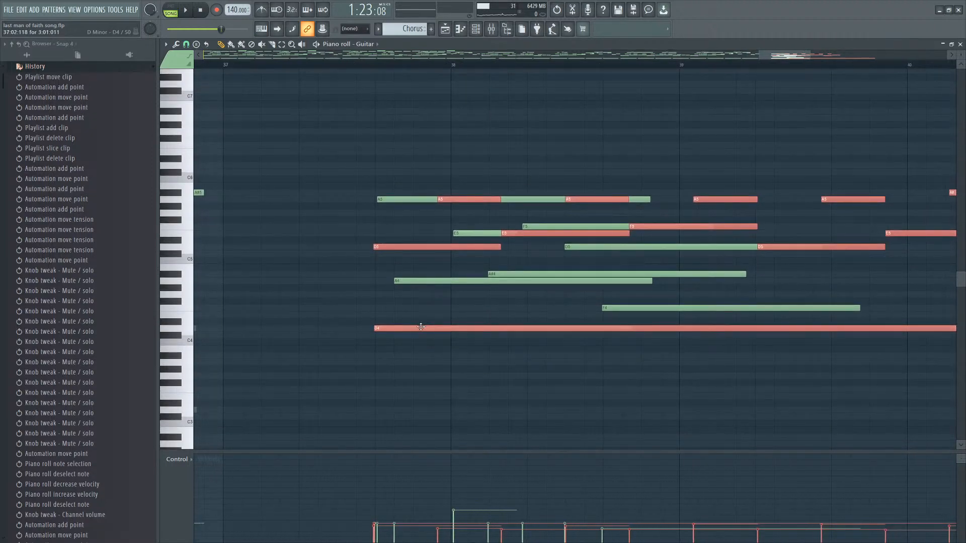
pyautogui.moveTo(421, 328); pyautogui.dragTo(422, 394)
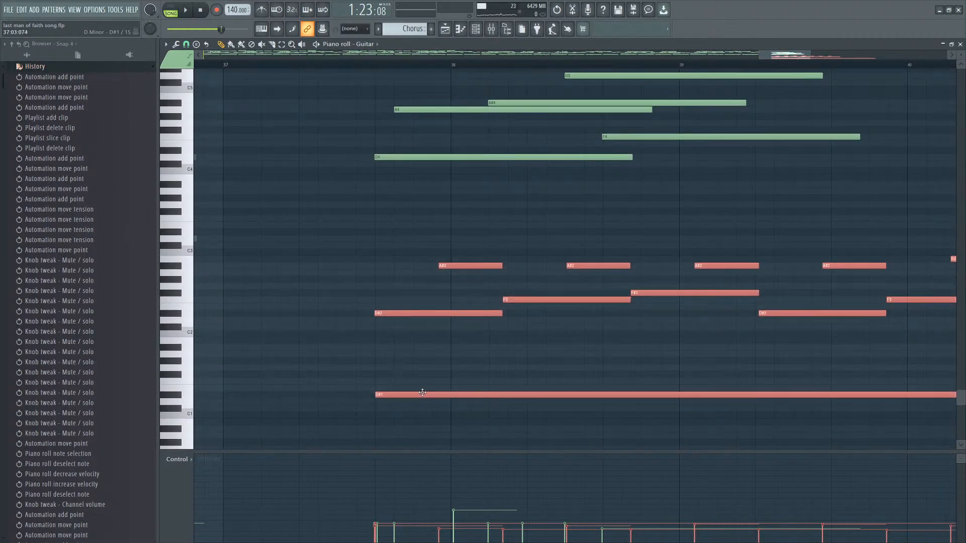
# Scale the ending chord notes horizontally to about 83% of their length.
pyautogui.scroll(5, 533, 332)
pyautogui.moveTo(720, 112); pyautogui.dragTo(483, 281)
pyautogui.click(867, 192)
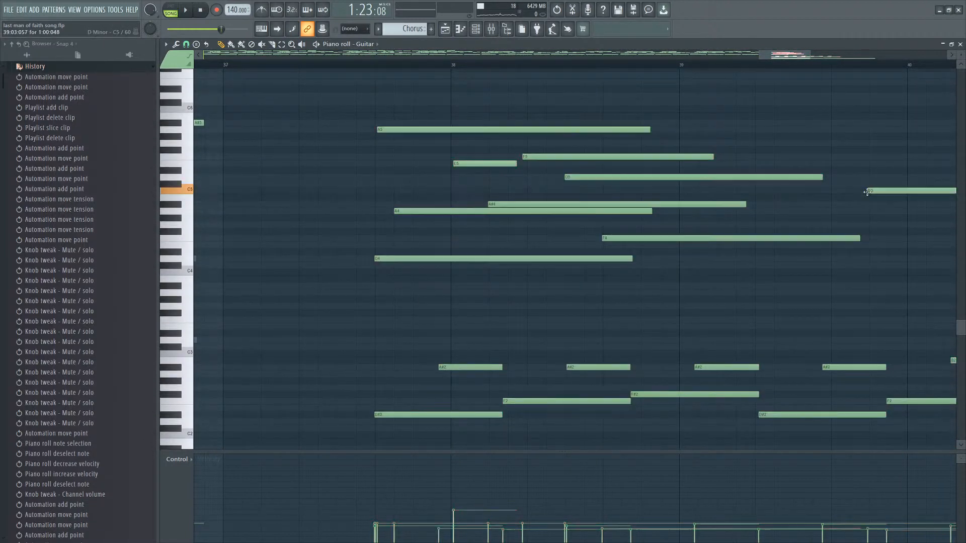
pyautogui.hotkey('ctrl', 'z')
pyautogui.hscroll(2, 944, 194)
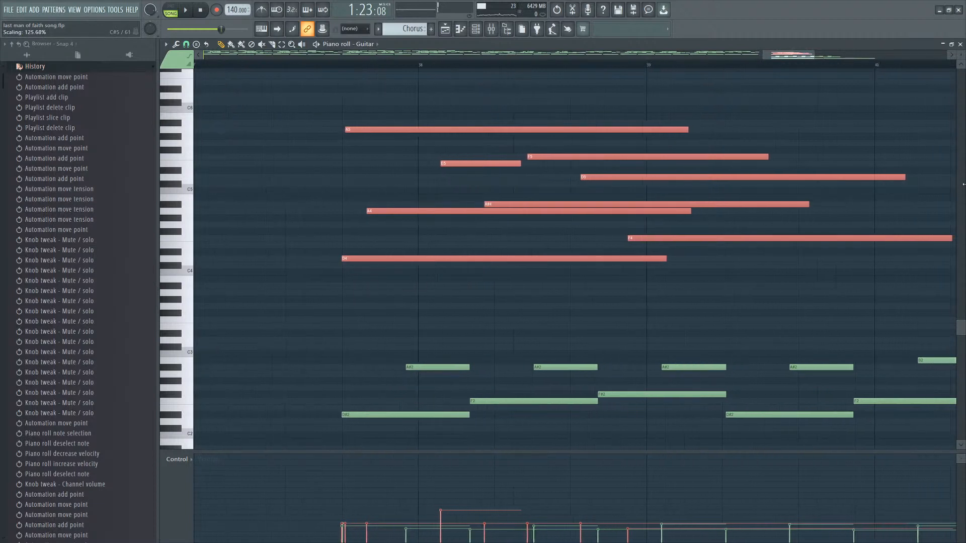
pyautogui.moveTo(950, 194); pyautogui.dragTo(701, 205)
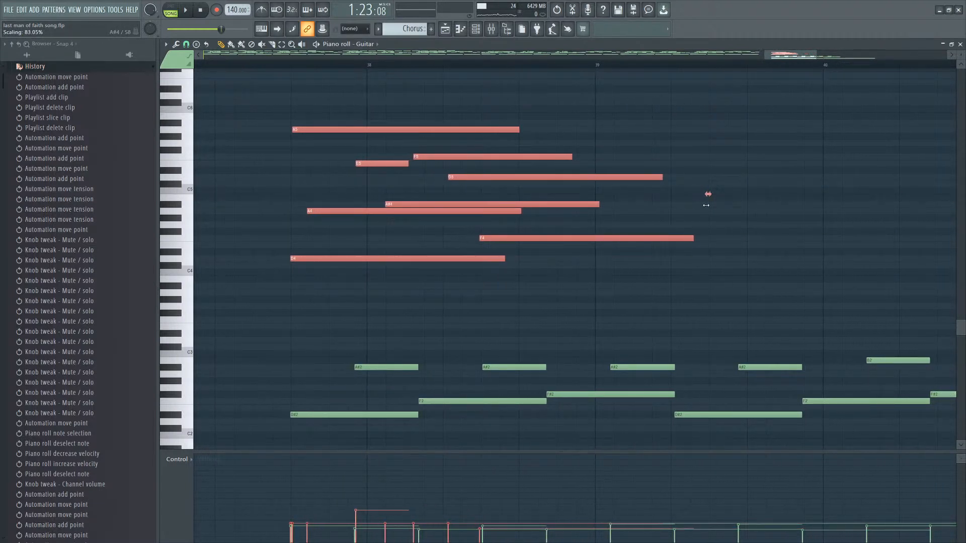
pyautogui.hotkey('ctrl', 'd')
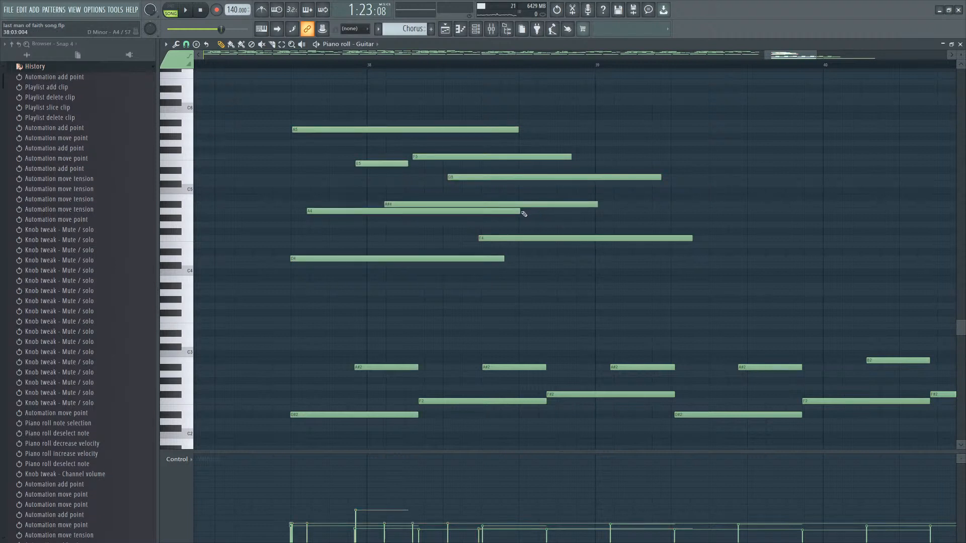
# Shorten the A#4 chord note to end mid bar 38 and nudge the F5, D5, A#4 and F4 slightly later.
pyautogui.moveTo(631, 133); pyautogui.dragTo(406, 254)
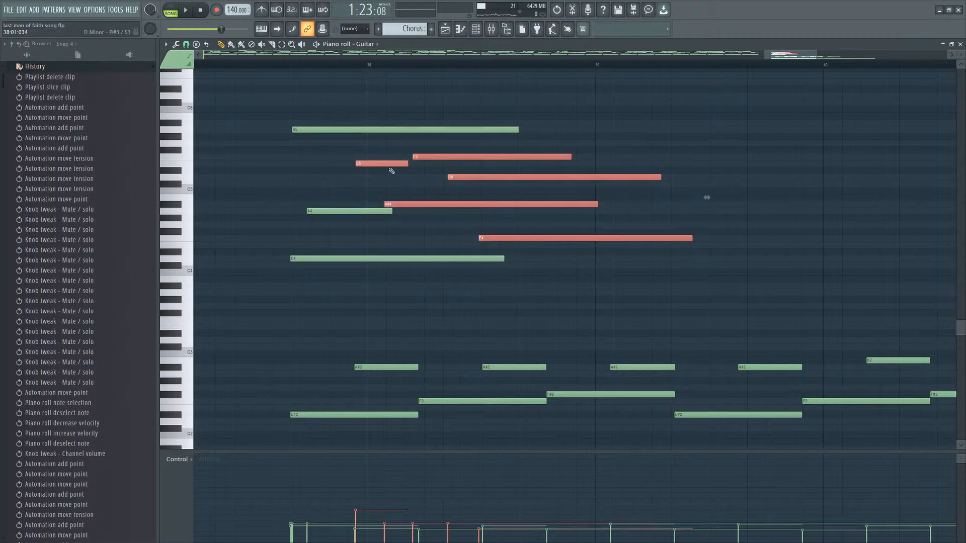
pyautogui.moveTo(377, 164); pyautogui.dragTo(395, 164)
pyautogui.moveTo(581, 137); pyautogui.dragTo(475, 232)
pyautogui.moveTo(534, 156); pyautogui.dragTo(493, 239)
pyautogui.click(505, 204)
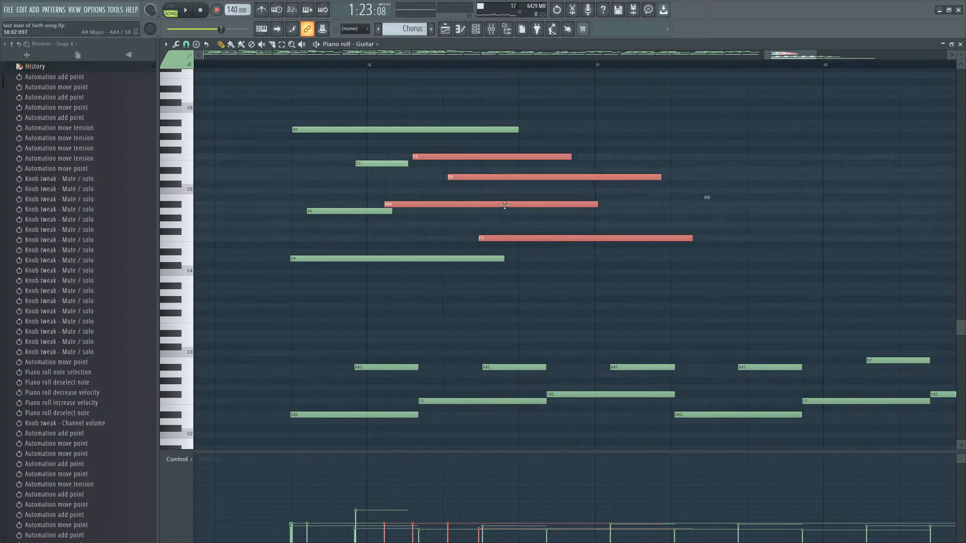
pyautogui.moveTo(652, 166); pyautogui.dragTo(593, 250)
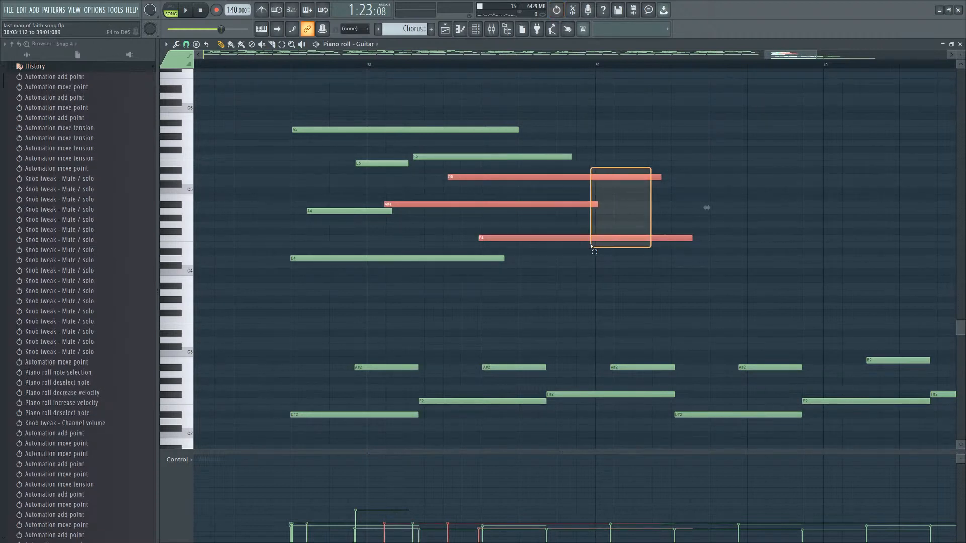
pyautogui.click(588, 203)
pyautogui.moveTo(581, 146); pyautogui.dragTo(551, 240)
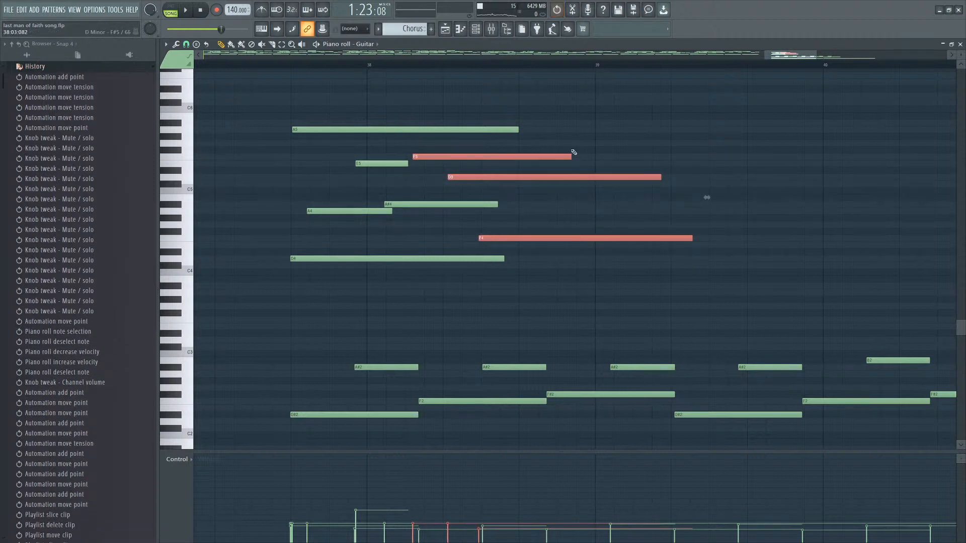
pyautogui.moveTo(574, 150); pyautogui.dragTo(472, 251)
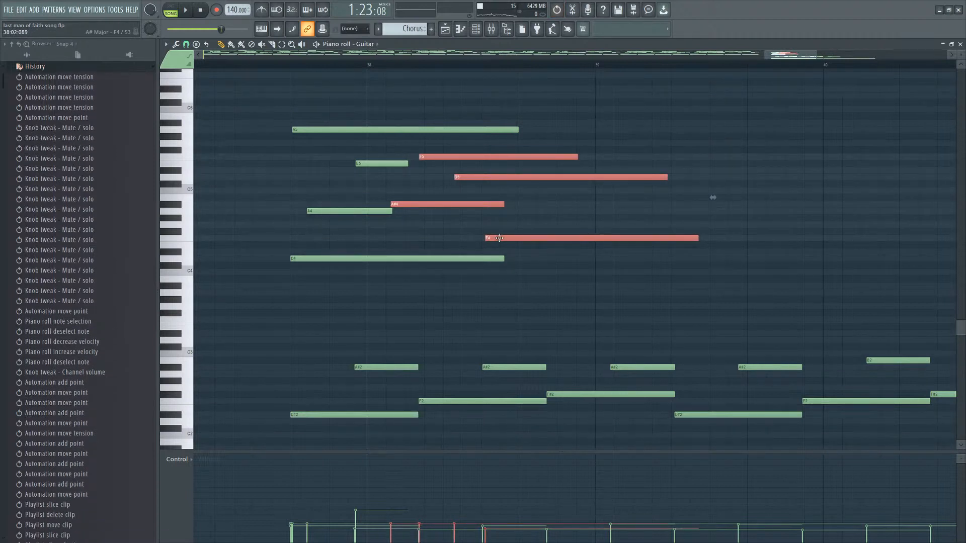
pyautogui.click(509, 214)
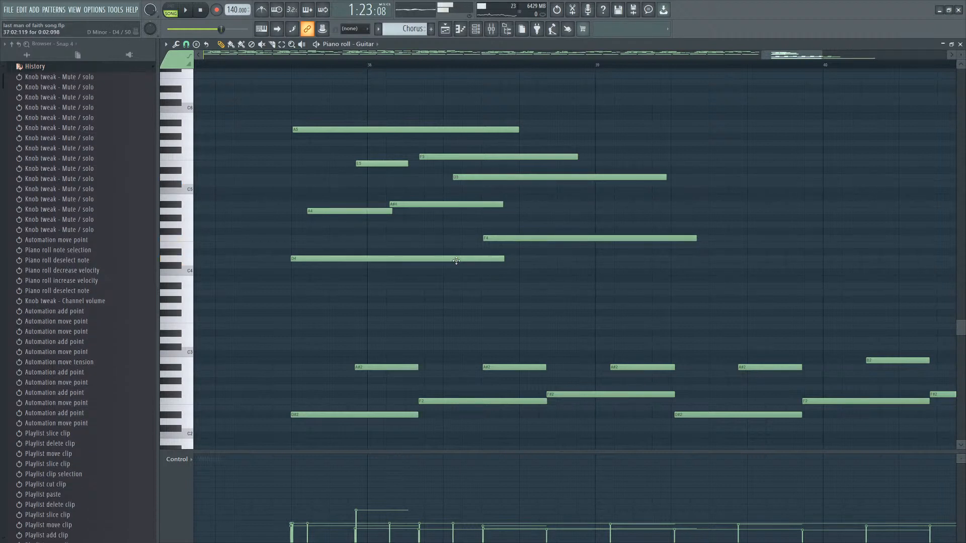
# Delete the pasted lower-octave notes and play back the ending.
pyautogui.scroll(-3, 456, 261)
pyautogui.scroll(-7, 704, 259)
pyautogui.moveTo(841, 194); pyautogui.dragTo(339, 401)
pyautogui.press('Delete')
pyautogui.press('space')
pyautogui.scroll(5, 504, 271)
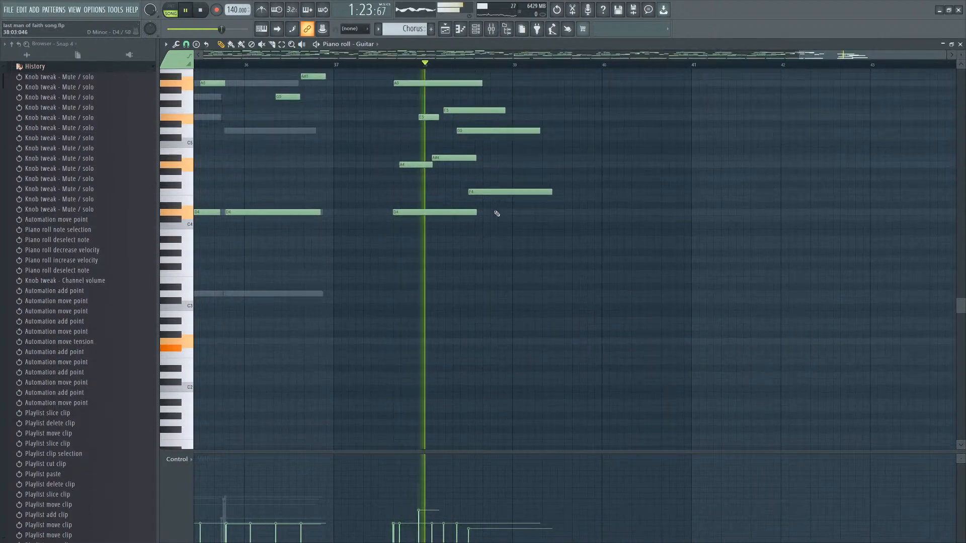
pyautogui.scroll(5, 543, 168)
pyautogui.press('space')
pyautogui.scroll(3, 460, 306)
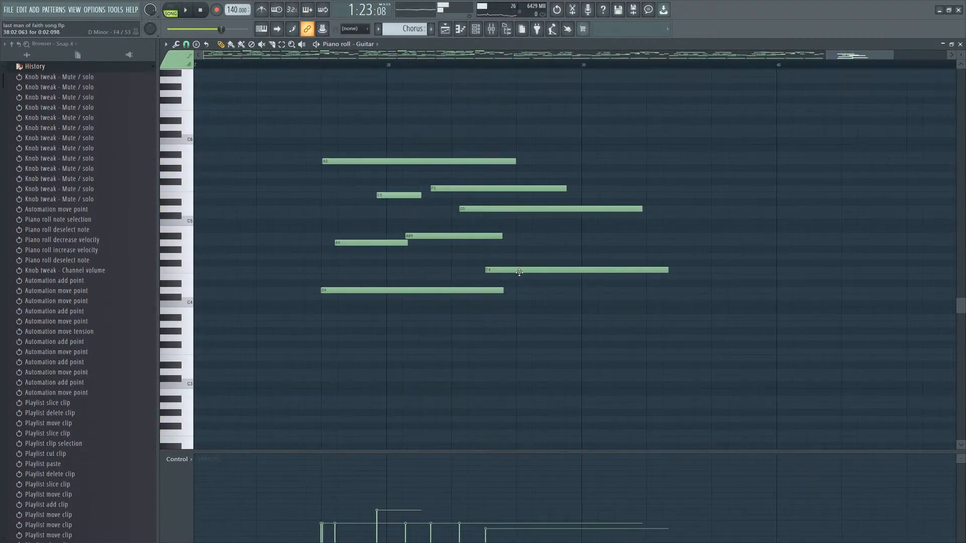
# Move the ending guitar chord notes one bar earlier so the chord starts at bar 37.
pyautogui.click(520, 276)
pyautogui.rightClick(535, 278)
pyautogui.scroll(-3, 539, 281)
pyautogui.moveTo(592, 116); pyautogui.dragTo(430, 294)
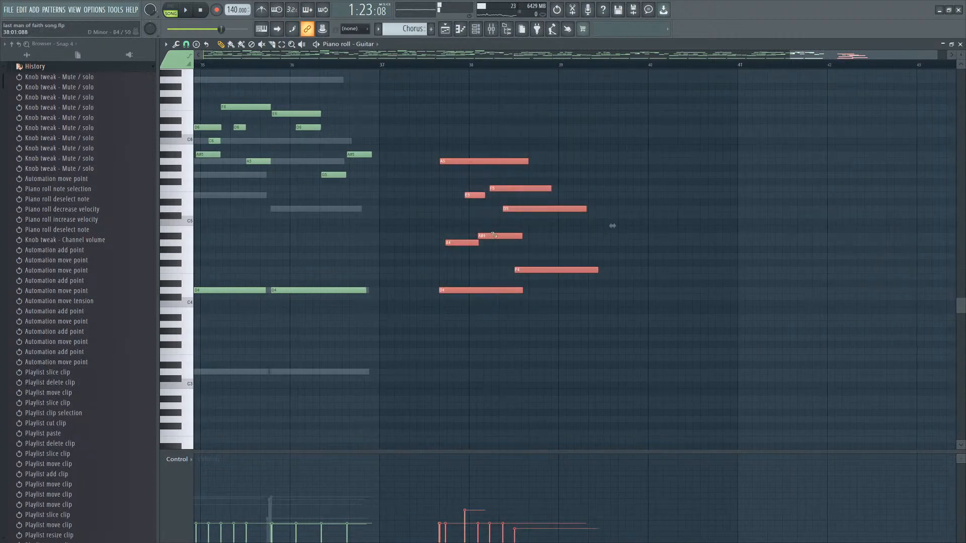
pyautogui.scroll(3, 603, 222)
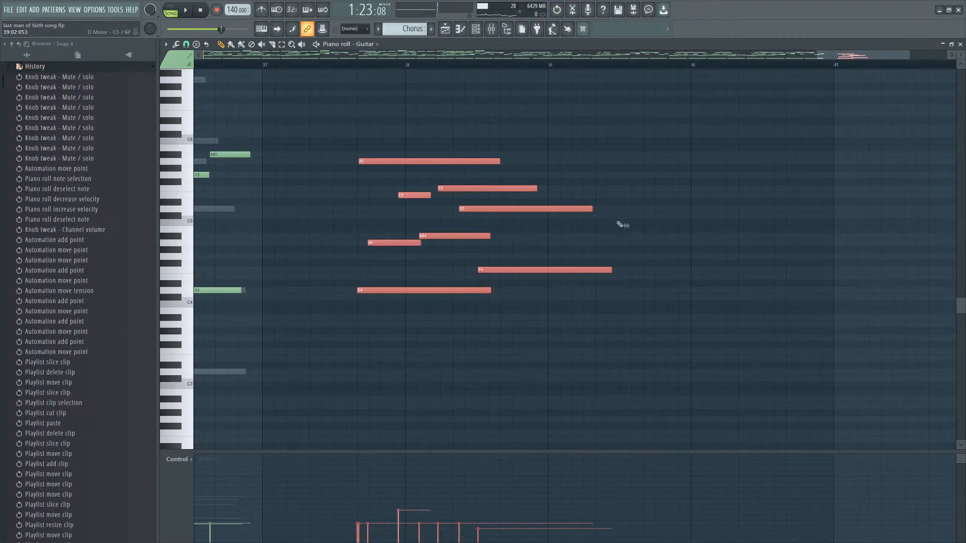
pyautogui.moveTo(462, 288); pyautogui.dragTo(350, 290)
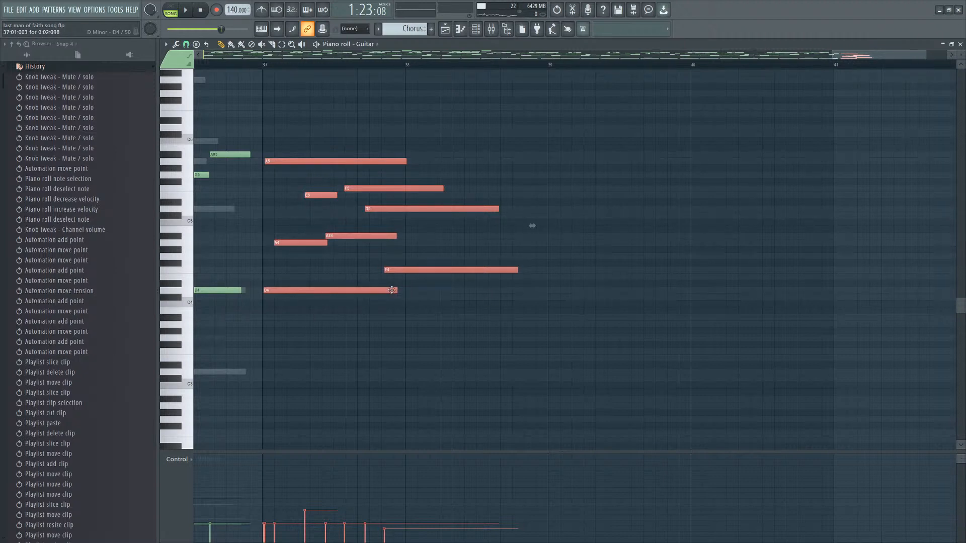
pyautogui.moveTo(325, 293); pyautogui.dragTo(446, 293)
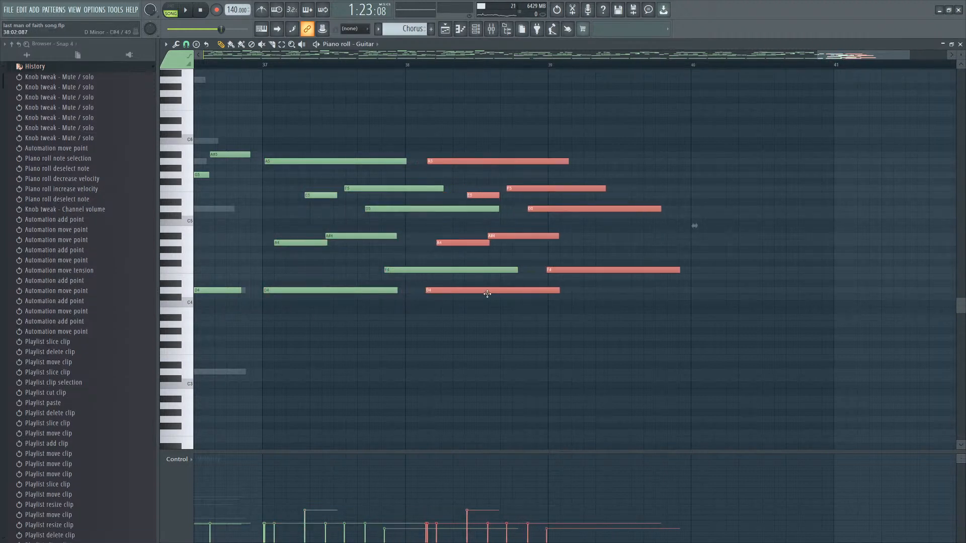
pyautogui.press('Delete')
# Play back the ending around bars 36 to 38 to hear the moved chord.
pyautogui.moveTo(492, 152); pyautogui.dragTo(327, 307)
pyautogui.press('space')
pyautogui.moveTo(532, 227); pyautogui.dragTo(861, 225)
pyautogui.scroll(-3, 742, 187)
pyautogui.click(384, 65)
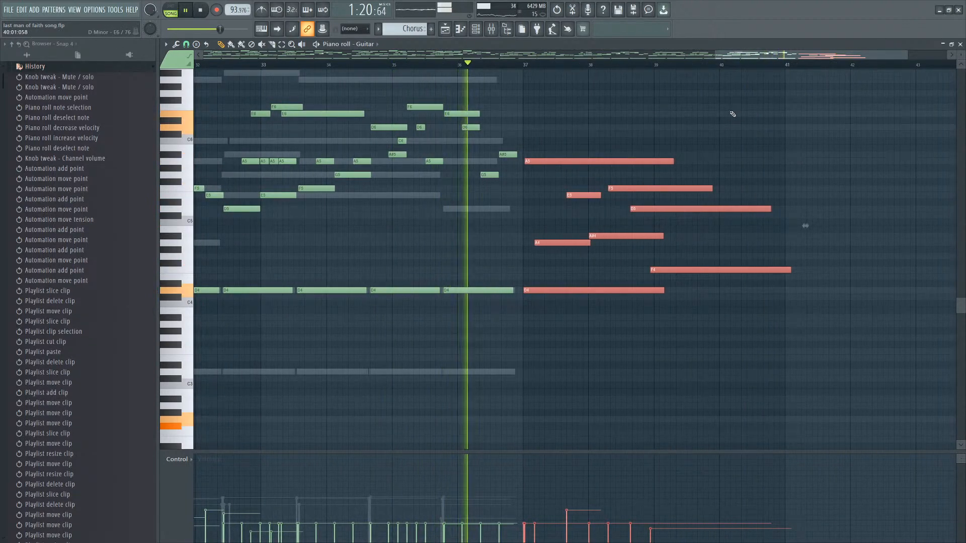
pyautogui.click(603, 202)
pyautogui.scroll(2, 601, 171)
pyautogui.press('space')
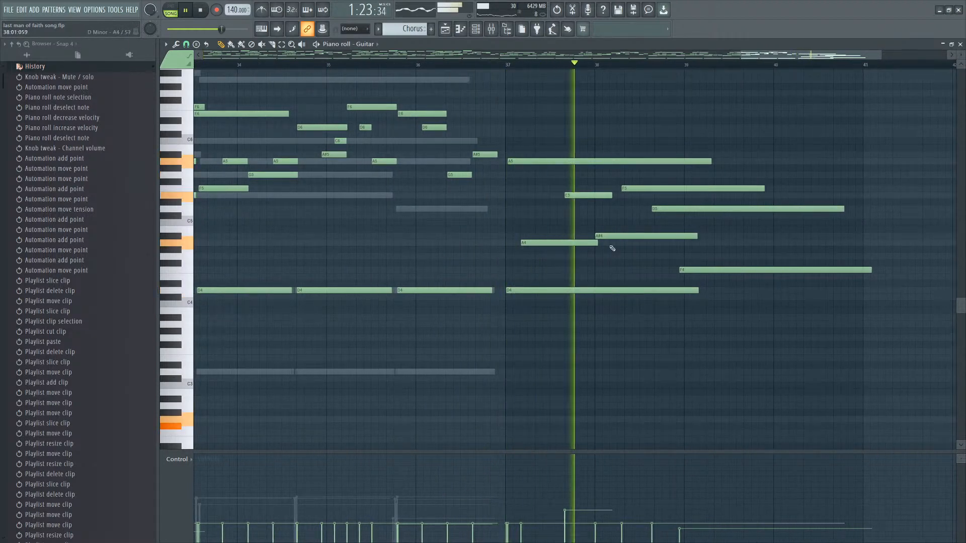
pyautogui.press('space')
pyautogui.scroll(-1, 690, 267)
pyautogui.scroll(3, 690, 267)
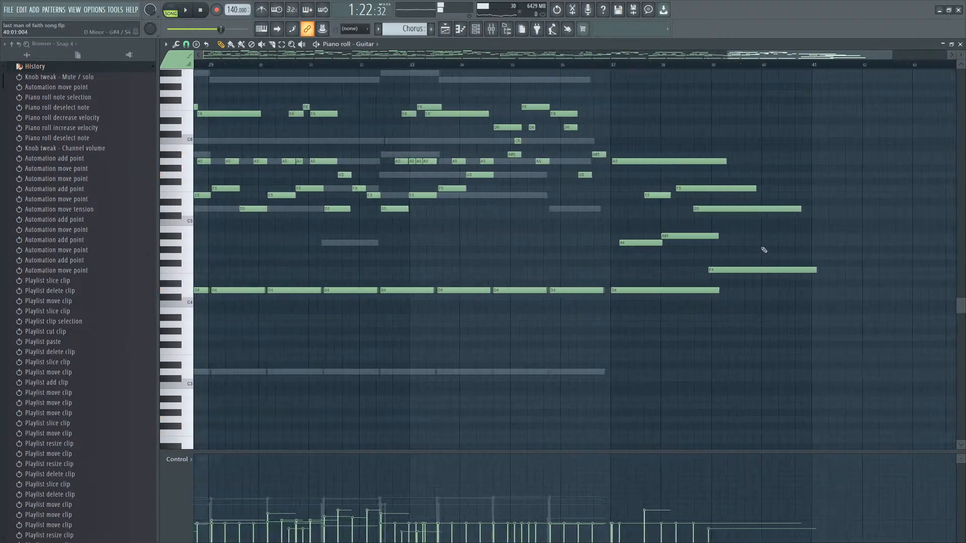
# Nudge the F4 note slightly later after trying and removing a C5 note near bar 39.
pyautogui.click(636, 217)
pyautogui.rightClick(636, 217)
pyautogui.click(629, 222)
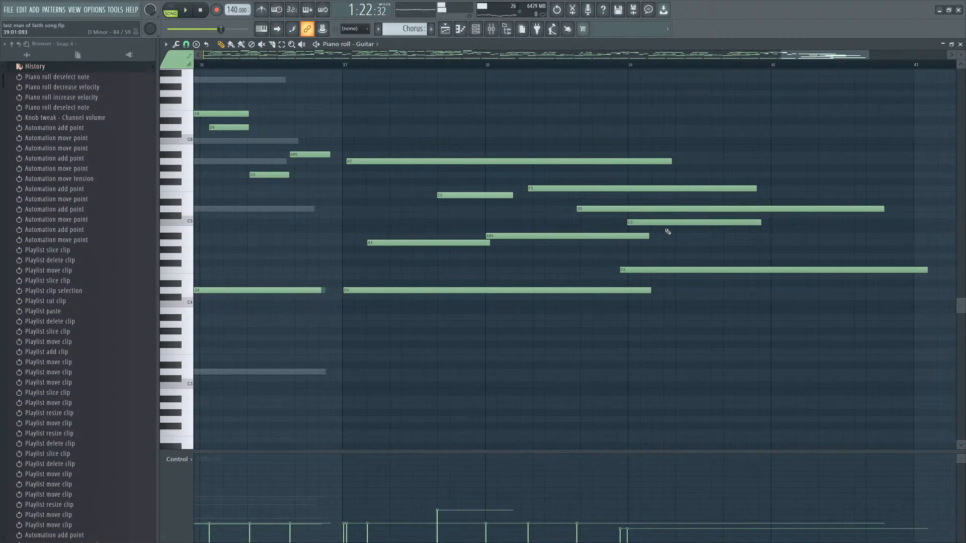
pyautogui.rightClick(674, 223)
pyautogui.moveTo(664, 269); pyautogui.dragTo(670, 269)
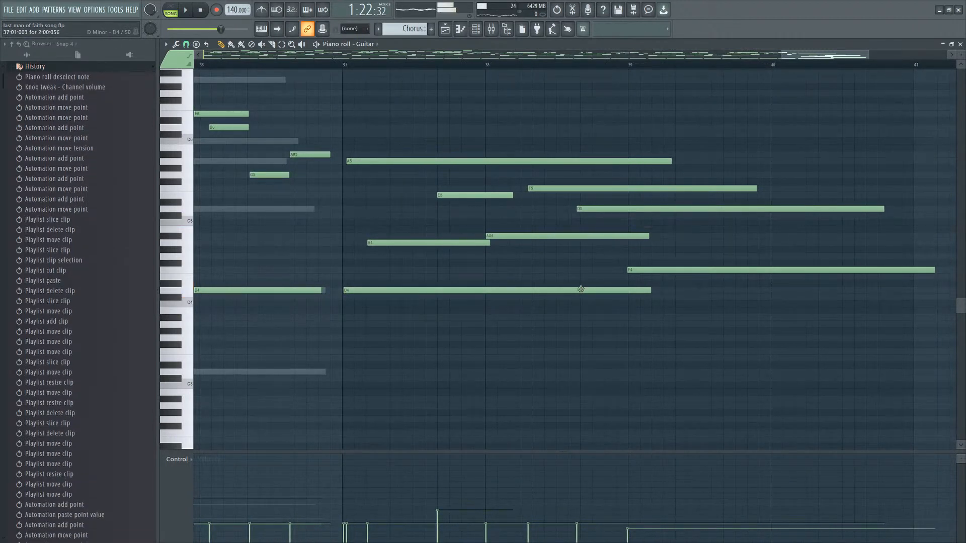
# Delete the F5, D5 and C5 notes from the ending chord.
pyautogui.rightClick(583, 209)
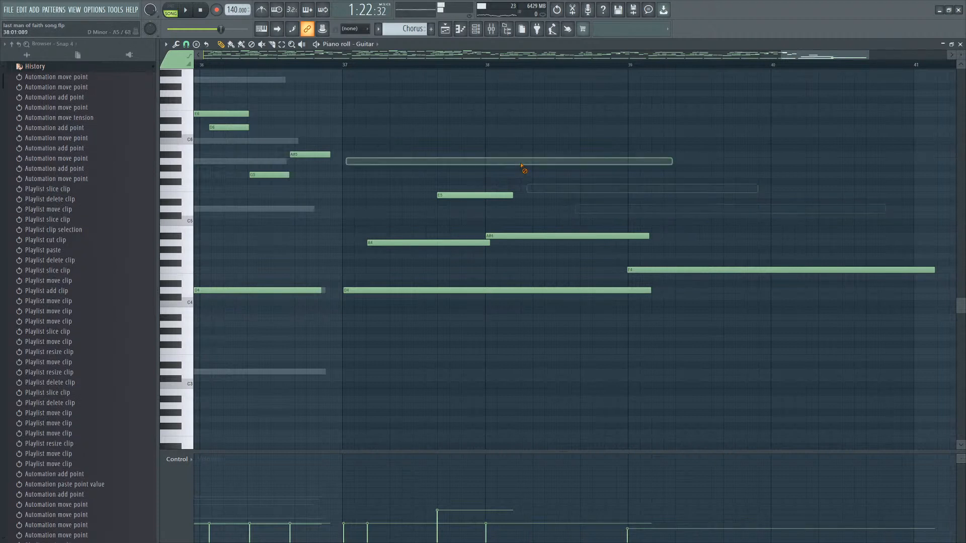
pyautogui.hotkey('ctrl', 'z')
pyautogui.rightClick(504, 194)
pyautogui.press('space')
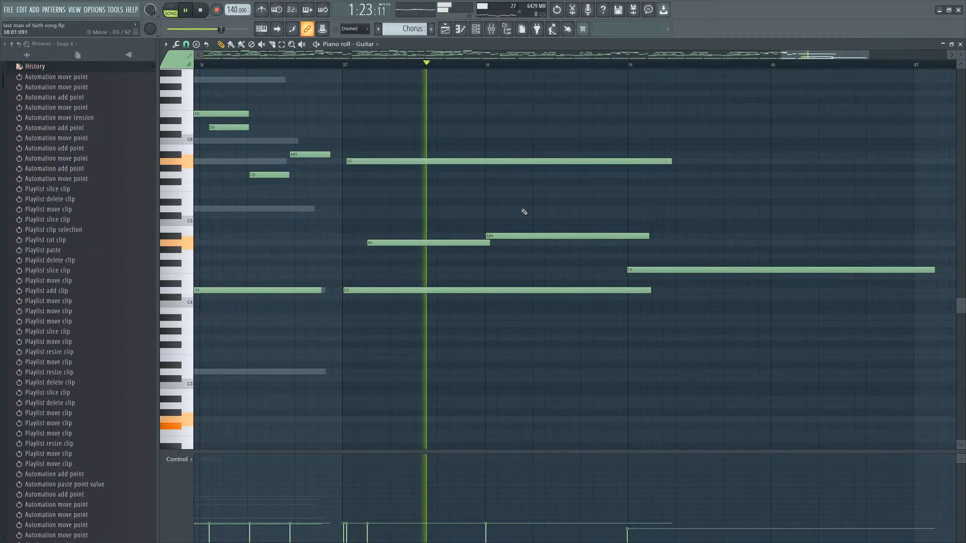
# Move the A#4 note earlier to start just after the A4 in bar 37 and adjust the chord notes' velocities.
pyautogui.moveTo(507, 235); pyautogui.dragTo(446, 246)
pyautogui.press('space')
pyautogui.press('space')
pyautogui.press('space')
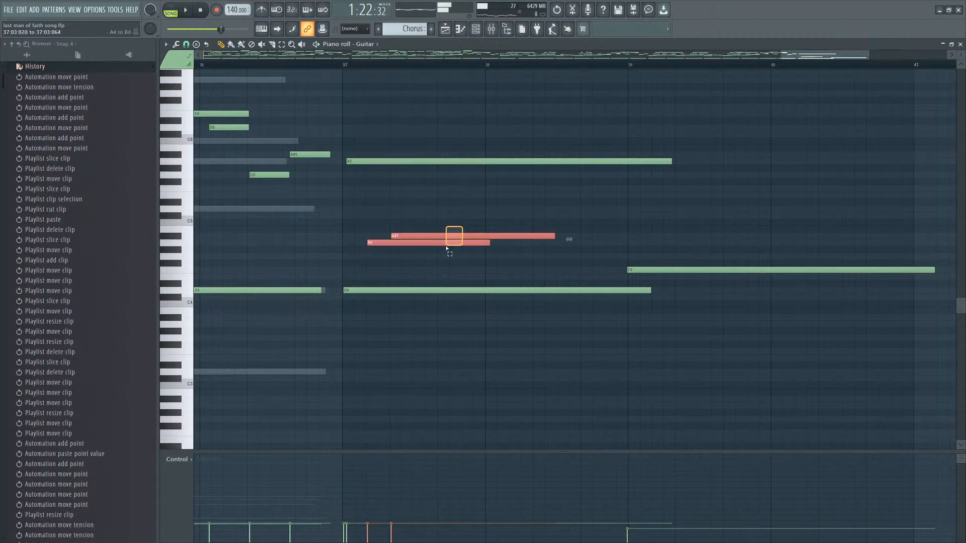
pyautogui.hotkey('ctrl', 'd')
pyautogui.moveTo(343, 525); pyautogui.dragTo(415, 529)
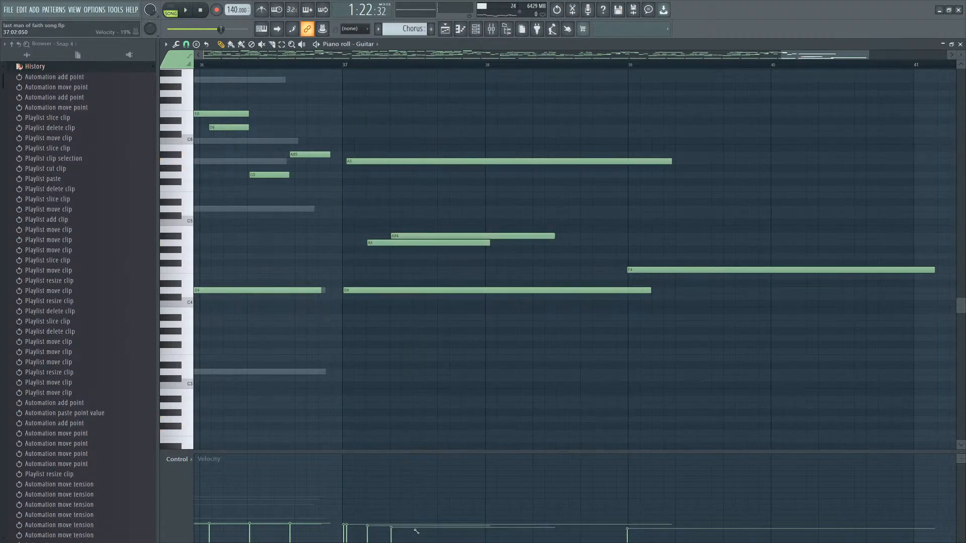
pyautogui.press('space')
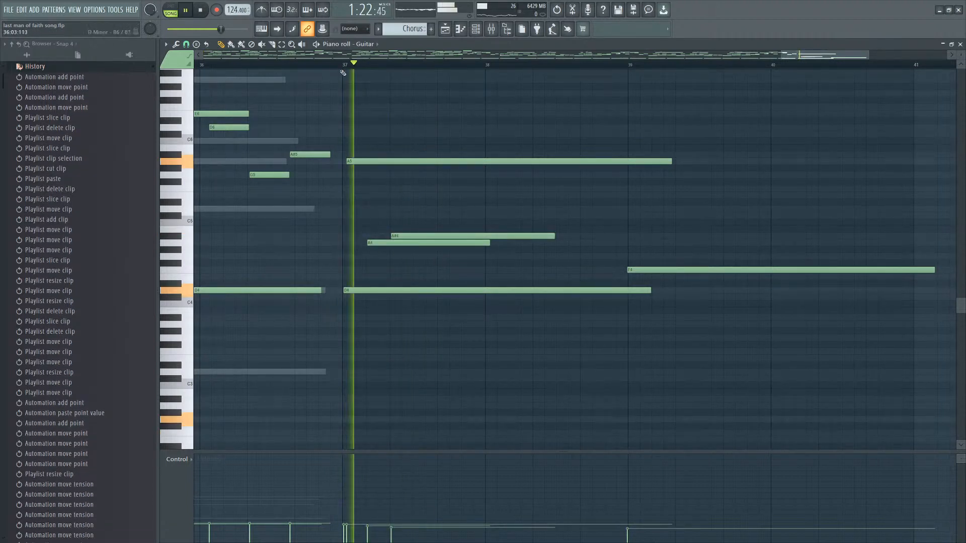
pyautogui.press('space')
# Add a C5 note starting in the middle of bar 37, about one bar long.
pyautogui.click(435, 196)
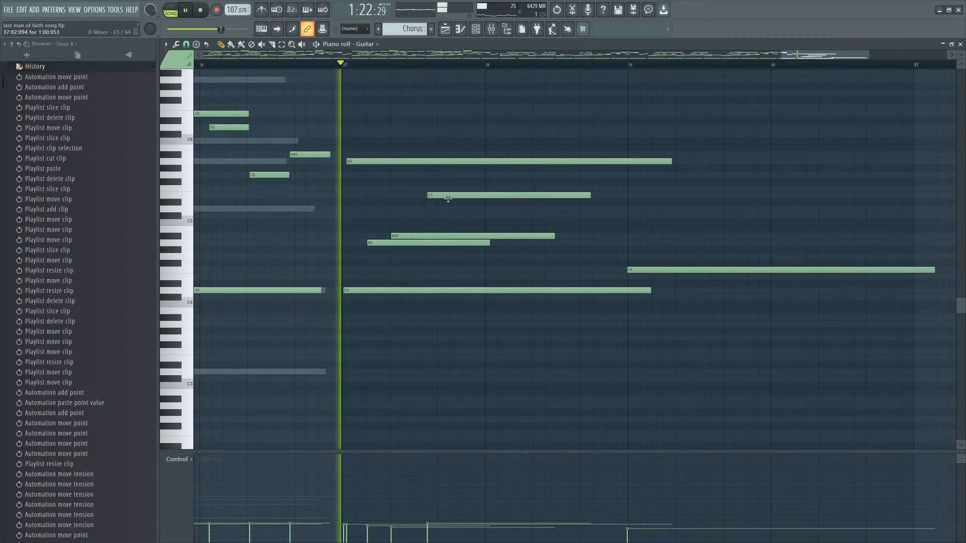
pyautogui.moveTo(447, 198); pyautogui.dragTo(462, 196)
pyautogui.press('space')
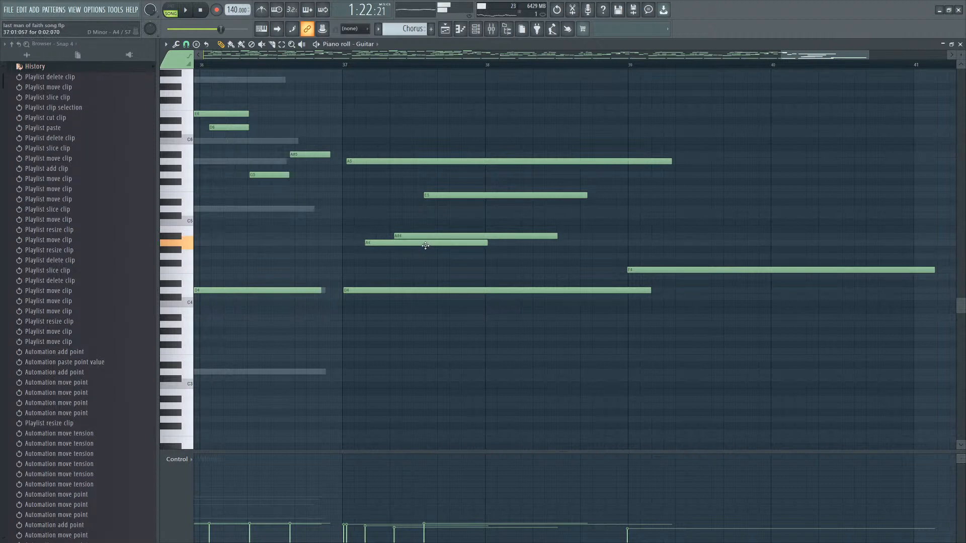
pyautogui.click(448, 203)
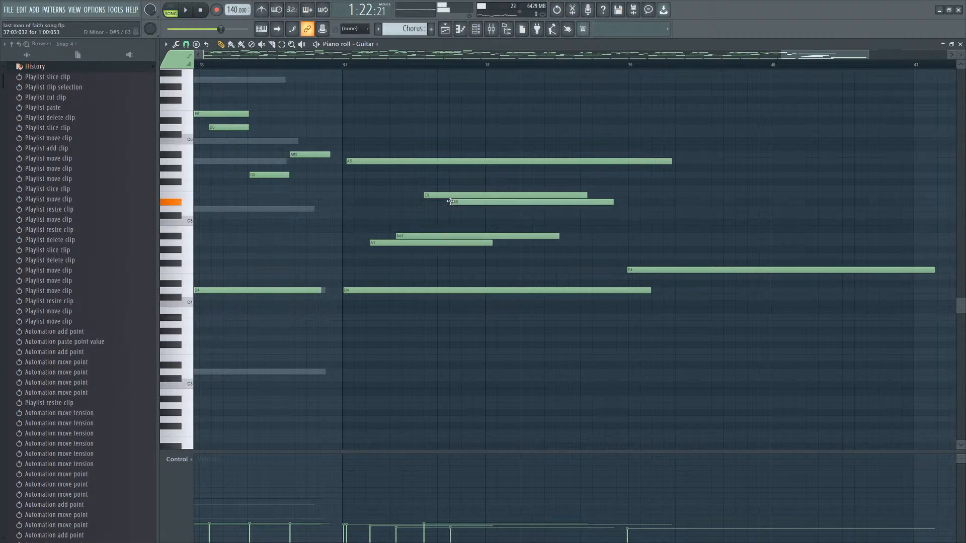
pyautogui.rightClick(456, 203)
pyautogui.press('space')
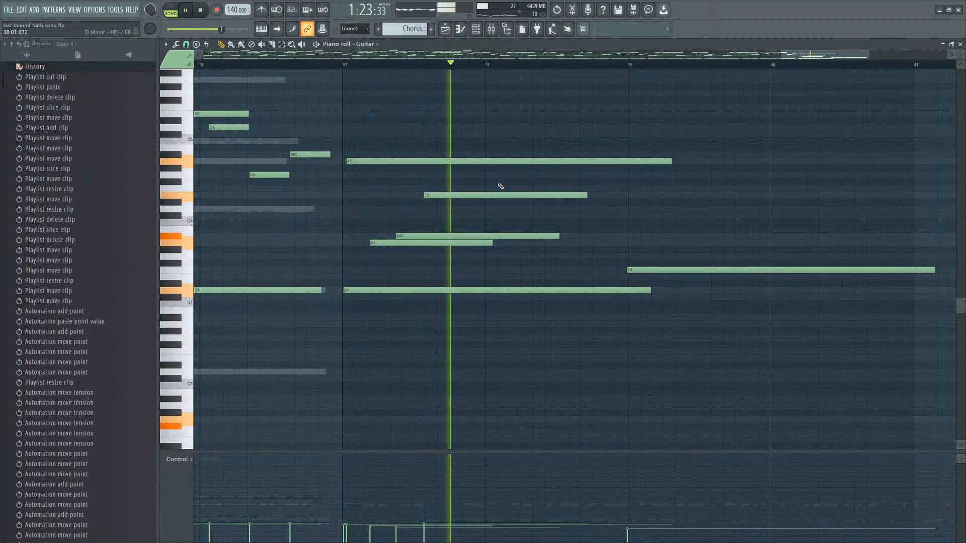
# Add an F5 note starting late in bar 37, just after the C5 note.
pyautogui.click(469, 175)
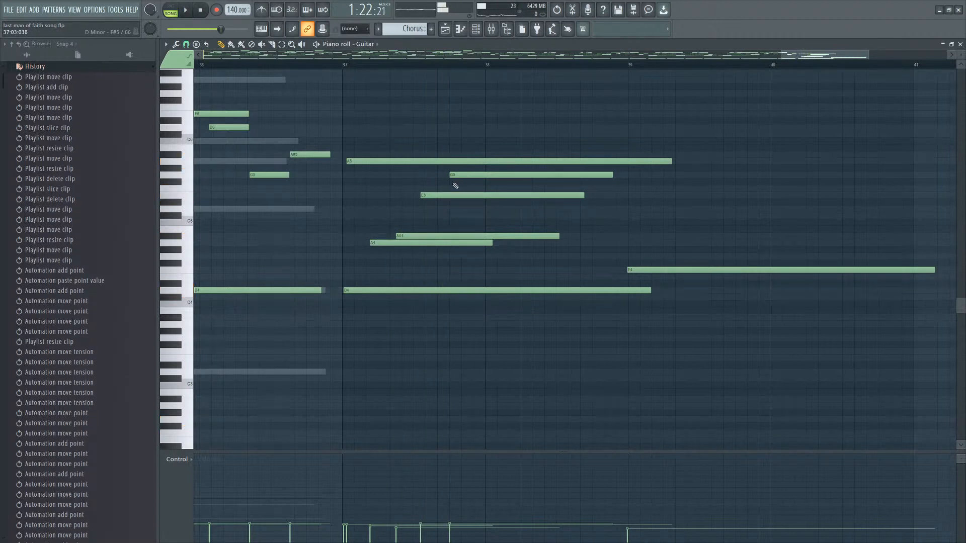
pyautogui.rightClick(463, 175)
pyautogui.press('space')
pyautogui.moveTo(470, 189); pyautogui.dragTo(477, 189)
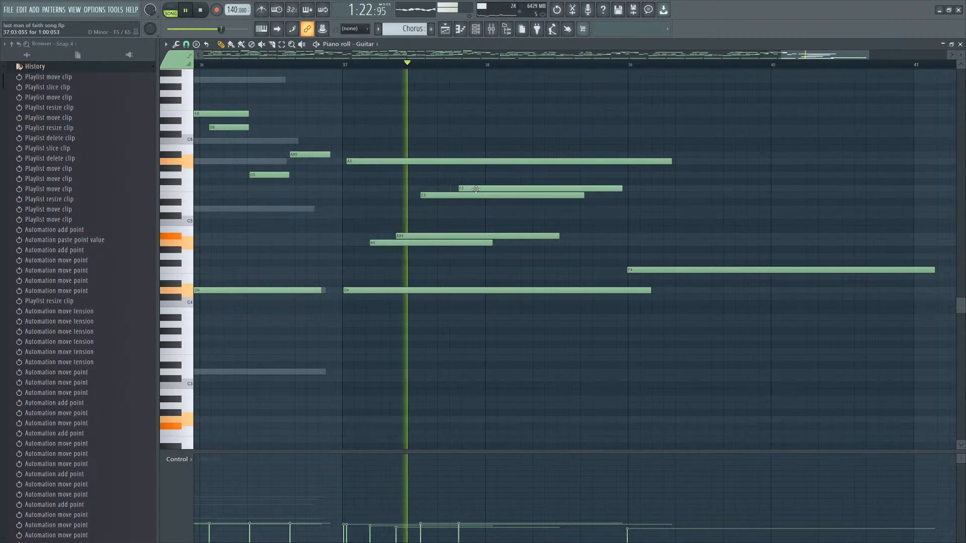
# Delete the trailing F4 note and duplicate the reworked chord to start at bar 40.
pyautogui.scroll(-2, 495, 201)
pyautogui.rightClick(677, 270)
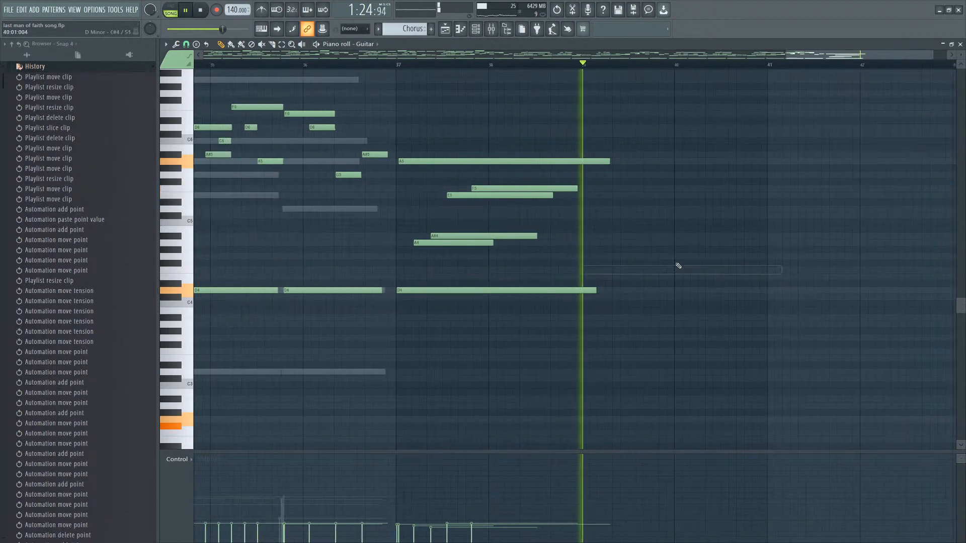
pyautogui.moveTo(654, 151); pyautogui.dragTo(456, 334)
pyautogui.press('space')
pyautogui.moveTo(416, 290); pyautogui.dragTo(684, 290)
pyautogui.press('space')
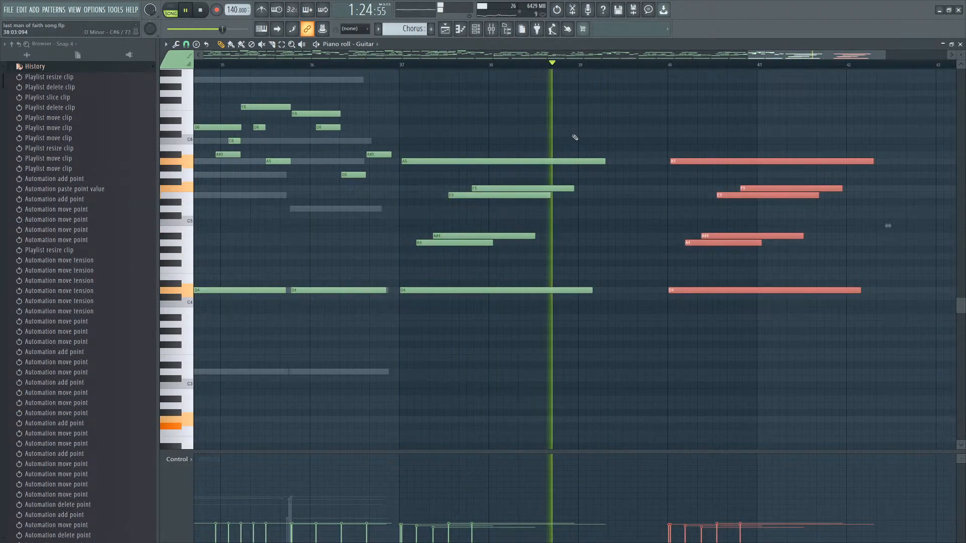
# Add a D6 note near bar 39 and lengthen all notes of both chords slightly.
pyautogui.click(632, 129)
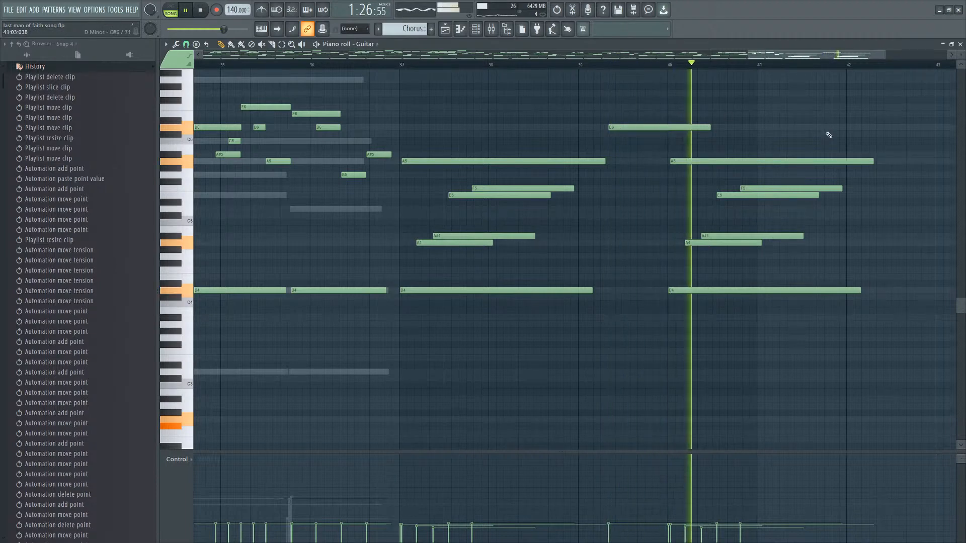
pyautogui.moveTo(828, 141); pyautogui.dragTo(750, 273)
pyautogui.click(702, 290)
pyautogui.hotkey('ctrl', 'z')
pyautogui.moveTo(854, 154); pyautogui.dragTo(727, 288)
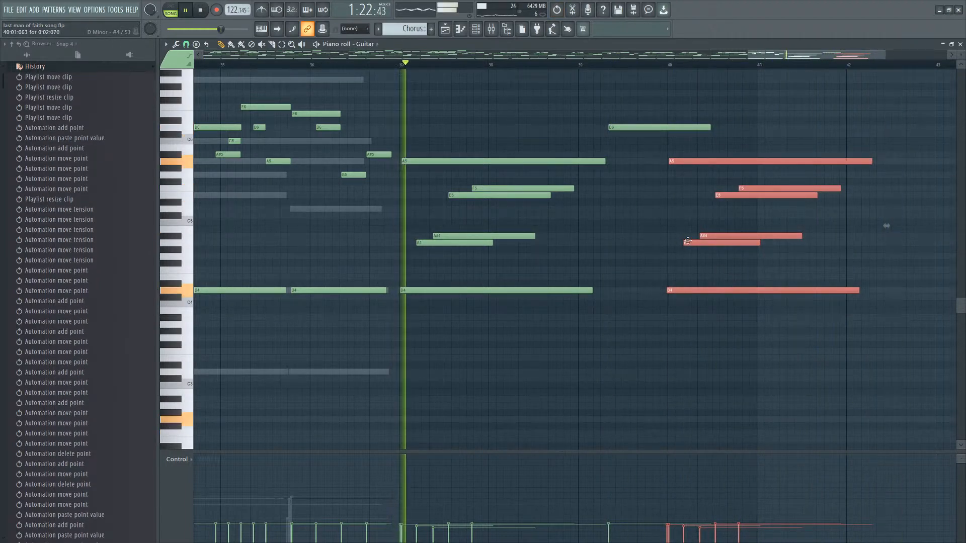
pyautogui.moveTo(761, 162); pyautogui.dragTo(370, 339)
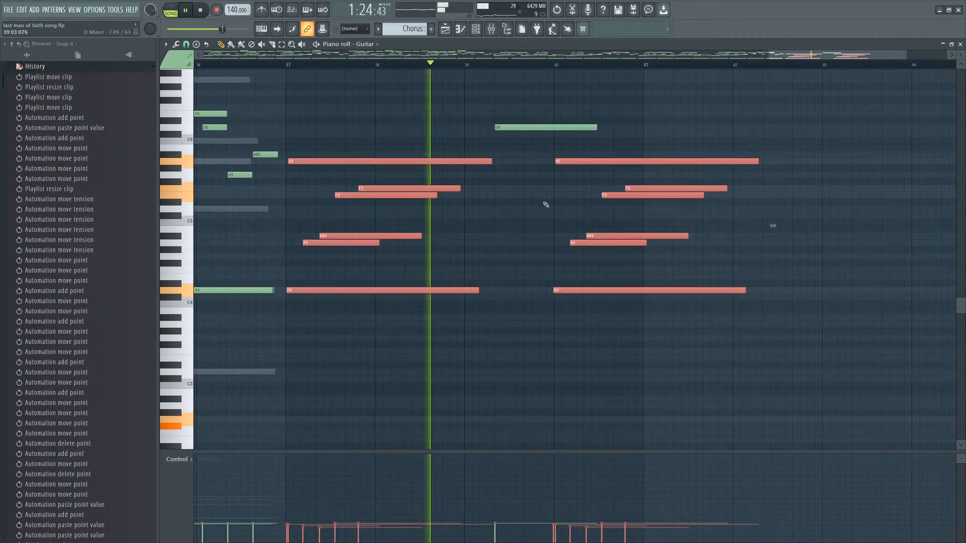
pyautogui.moveTo(490, 161); pyautogui.dragTo(502, 162)
# Add a D6 note and a C6 note around bar 42 above the second chord.
pyautogui.keyDown('ctrl'); pyautogui.click(735, 123); pyautogui.keyUp('ctrl')
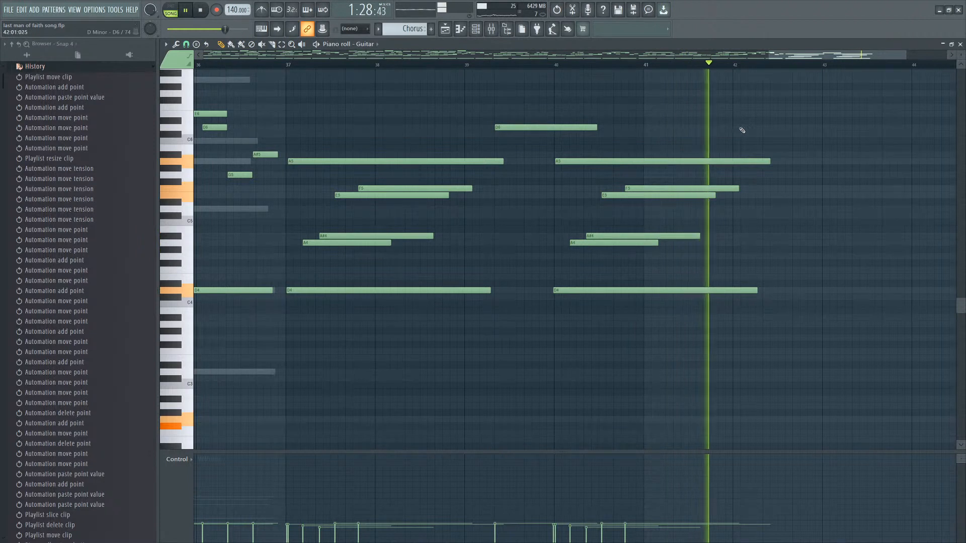
pyautogui.click(763, 128)
pyautogui.click(795, 140)
pyautogui.press('space')
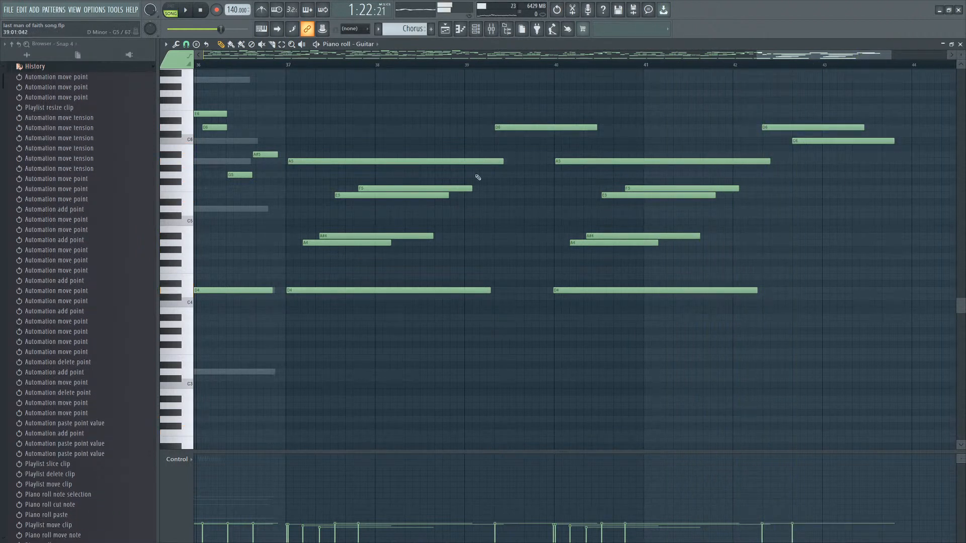
# Open the Beat Refrence pattern in the piano roll and select its lowest-row notes across the first eight bars.
pyautogui.click(476, 31)
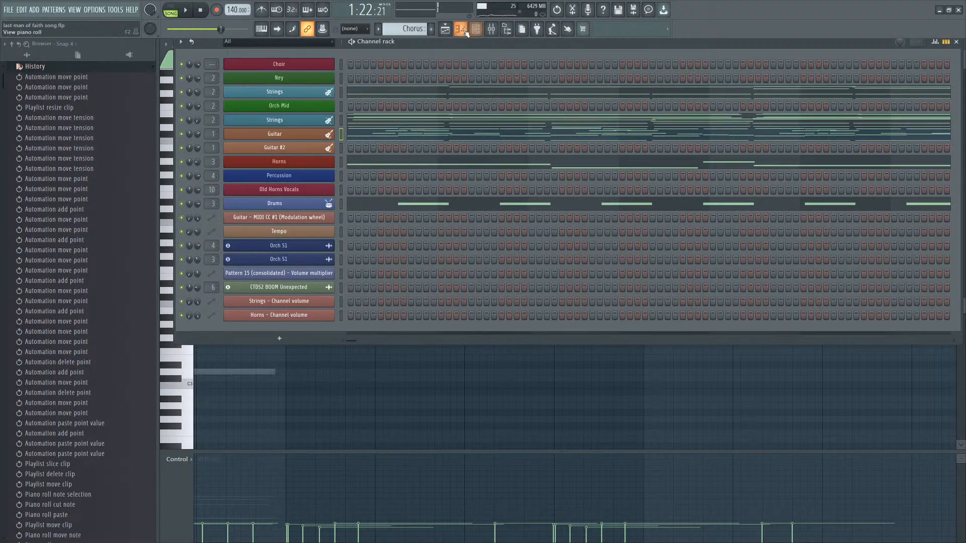
pyautogui.press('F5')
pyautogui.doubleClick(419, 157)
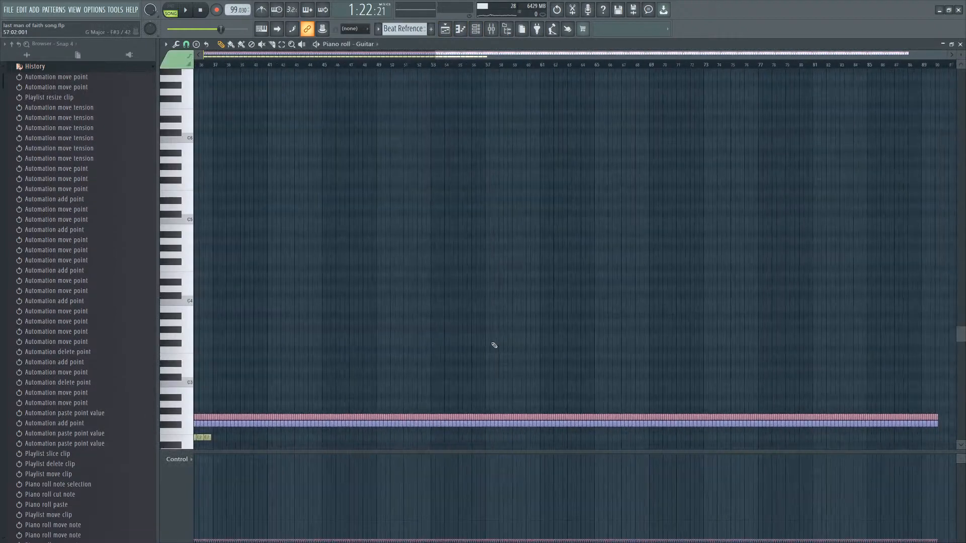
pyautogui.moveTo(424, 272); pyautogui.dragTo(81, 218)
pyautogui.scroll(-3, 564, 161)
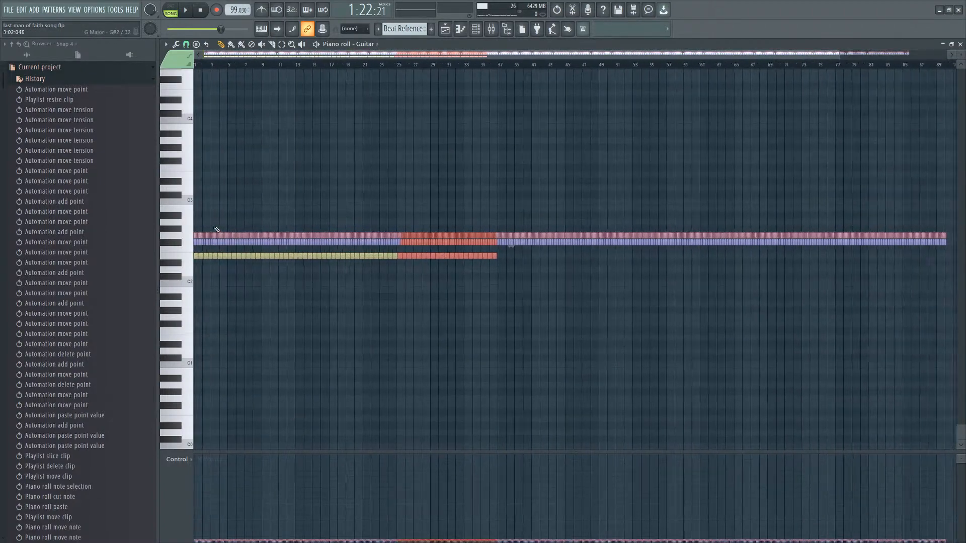
pyautogui.scroll(5, 256, 198)
pyautogui.moveTo(255, 198); pyautogui.dragTo(187, 193)
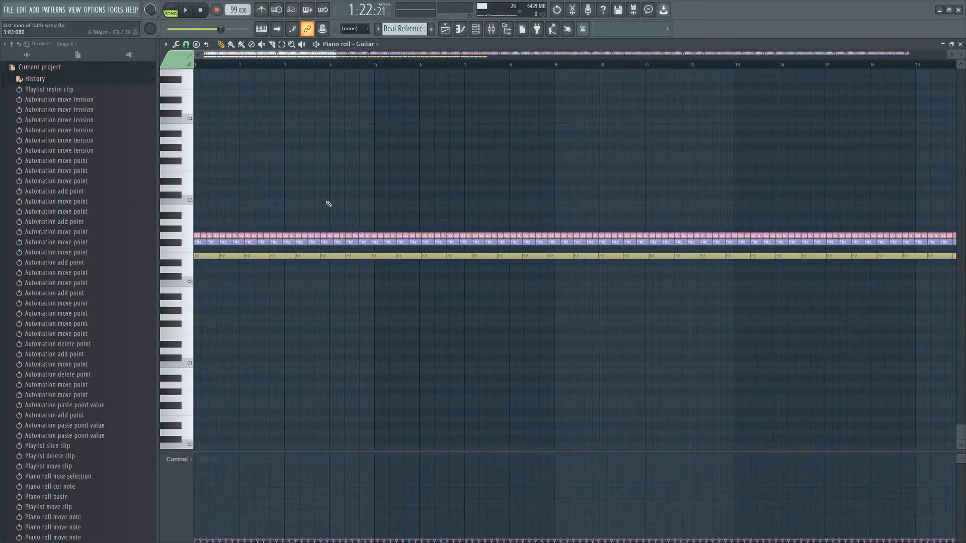
pyautogui.moveTo(541, 217); pyautogui.dragTo(456, 264)
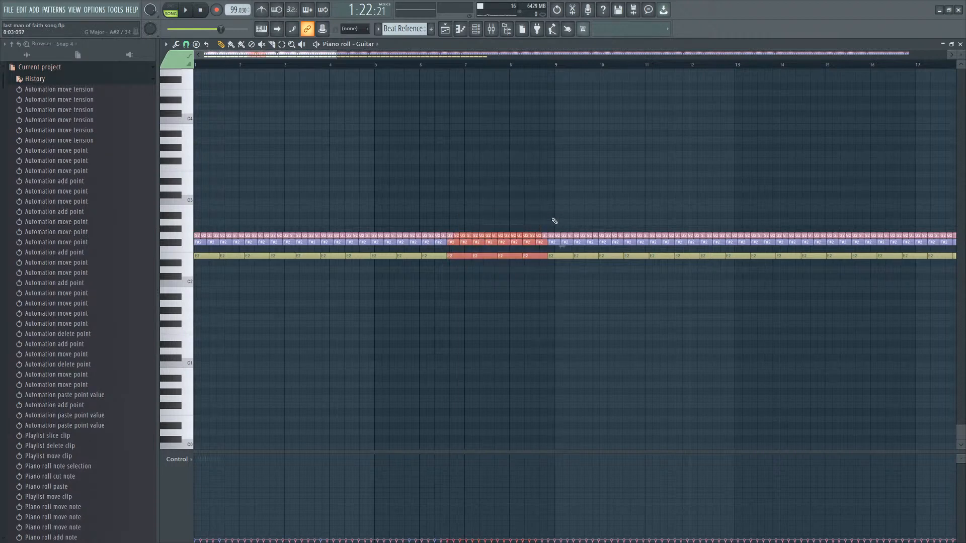
pyautogui.moveTo(547, 222); pyautogui.dragTo(219, 231)
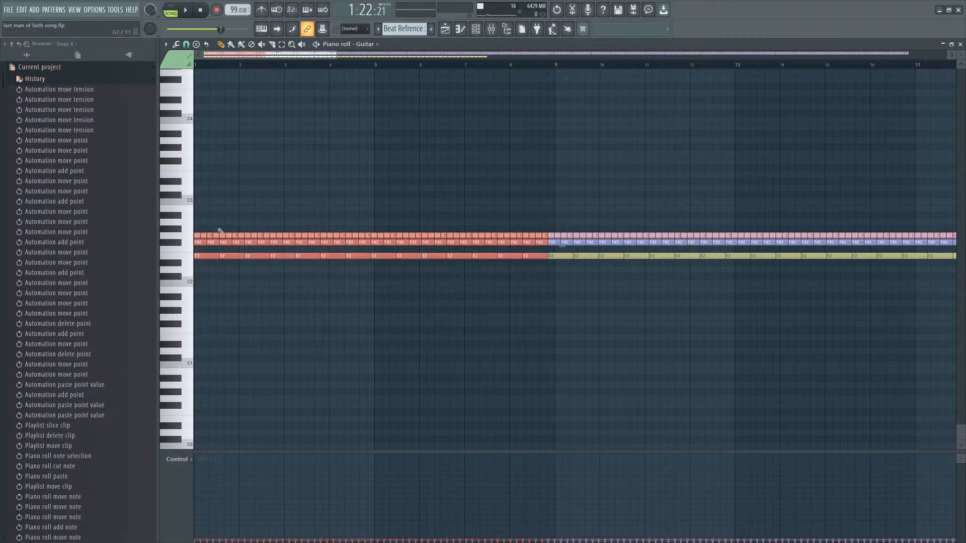
# Open the Strings piano roll from the Chorus clip in the playlist and paste the copied notes.
pyautogui.click(474, 34)
pyautogui.click(448, 34)
pyautogui.scroll(-3, 657, 198)
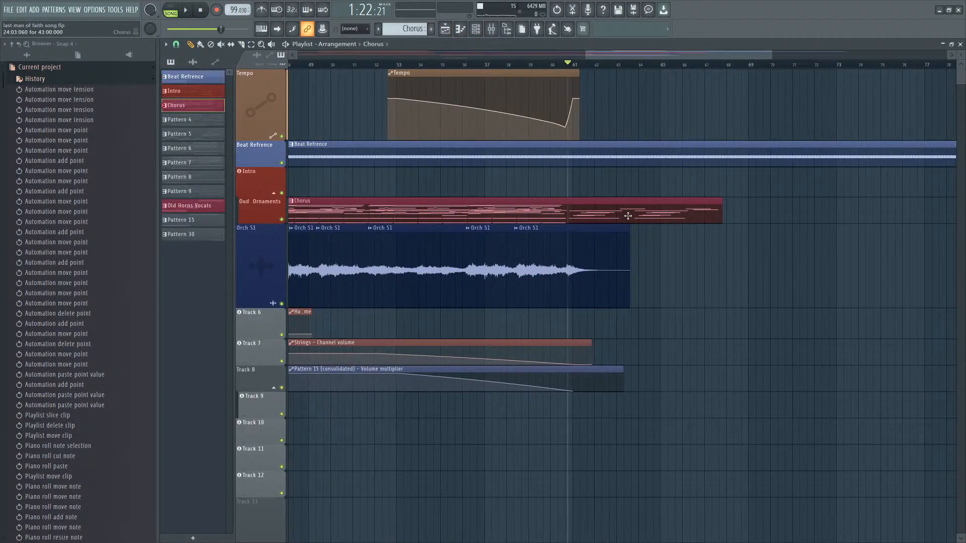
pyautogui.doubleClick(628, 216)
pyautogui.moveTo(690, 225); pyautogui.dragTo(793, 217)
pyautogui.scroll(5, 784, 222)
pyautogui.scroll(7, 714, 256)
pyautogui.hotkey('ctrl', 'v')
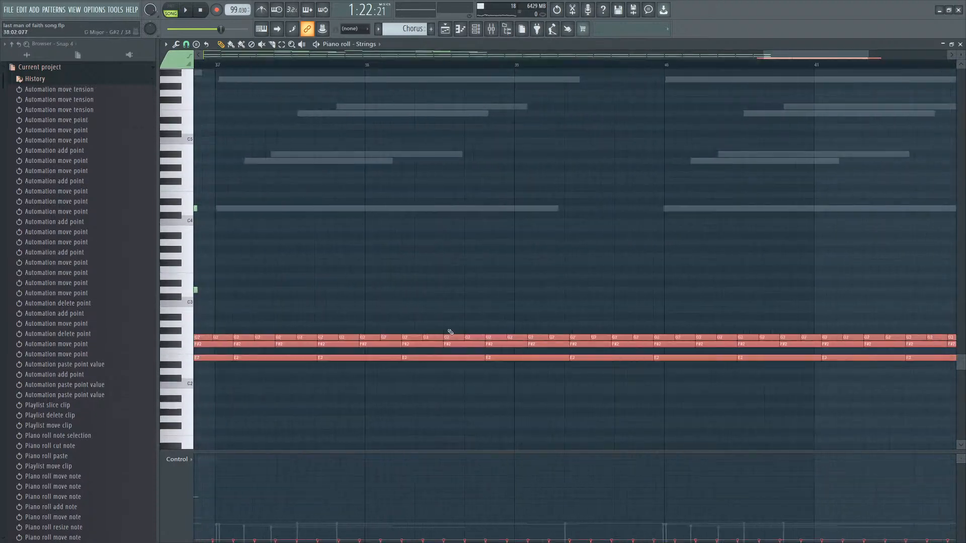
# Move the pasted Strings notes up an octave or so, to sit just below C4.
pyautogui.scroll(-3, 383, 347)
pyautogui.scroll(3, 284, 359)
pyautogui.moveTo(287, 344); pyautogui.dragTo(471, 235)
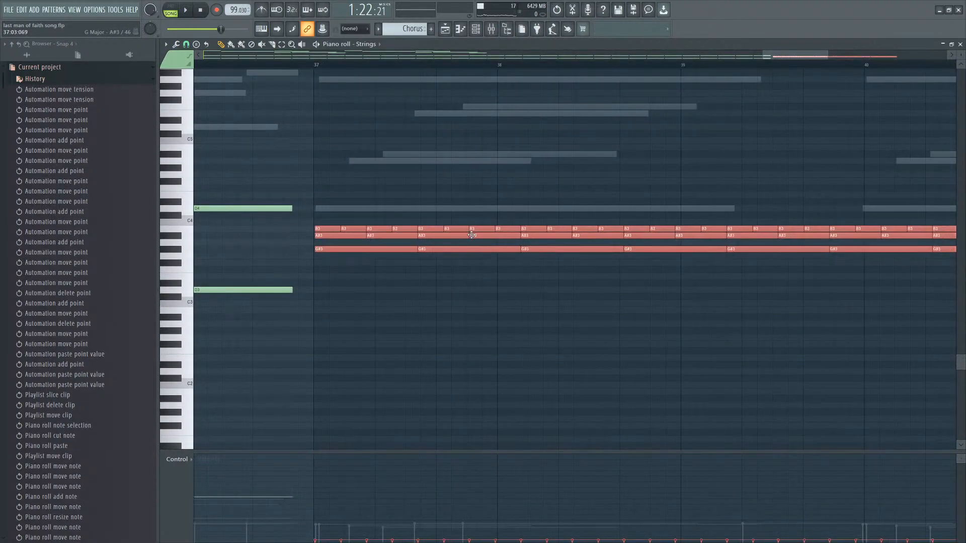
pyautogui.rightClick(423, 211)
# Nudge the upper notes of the bar-38 Guitar chord slightly earlier.
pyautogui.scroll(3, 373, 226)
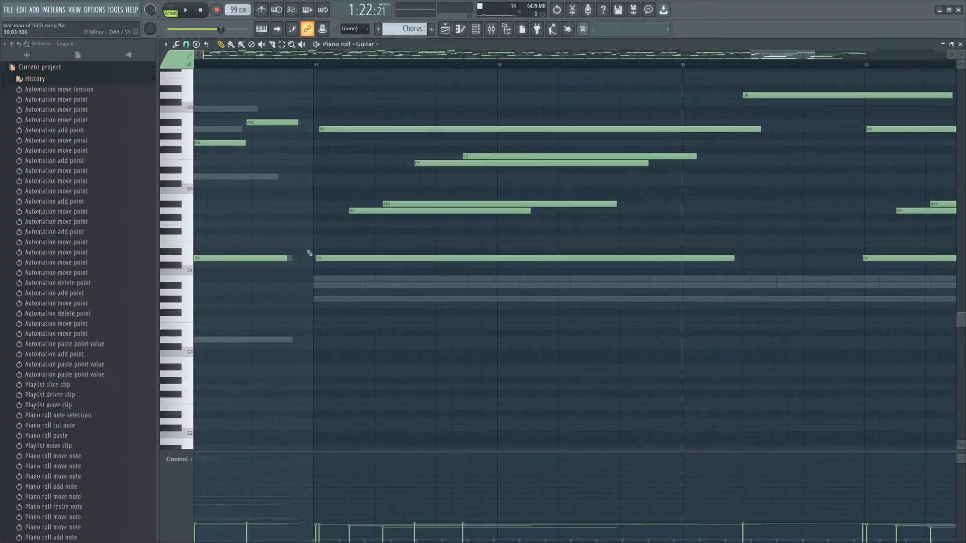
pyautogui.scroll(3, 308, 253)
pyautogui.moveTo(345, 271); pyautogui.dragTo(339, 271)
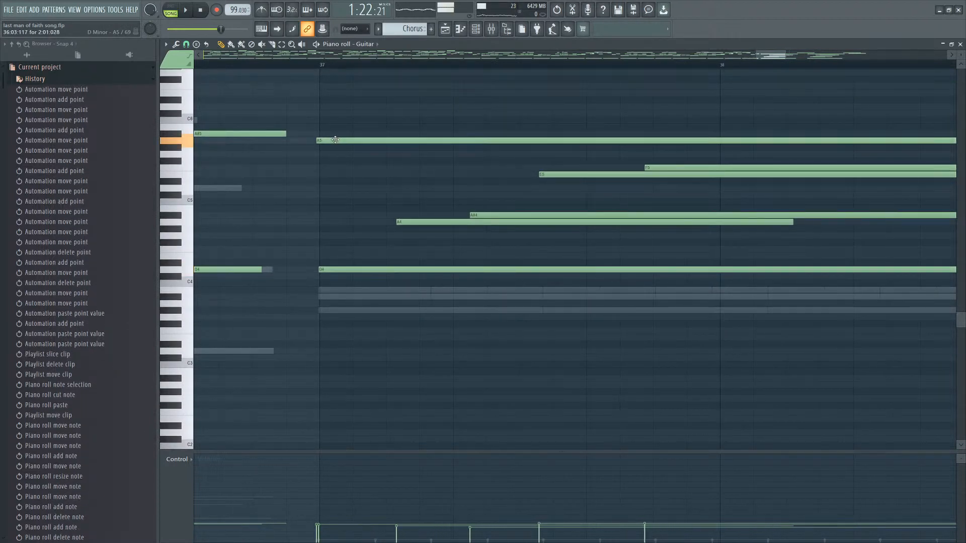
pyautogui.scroll(-2, 448, 237)
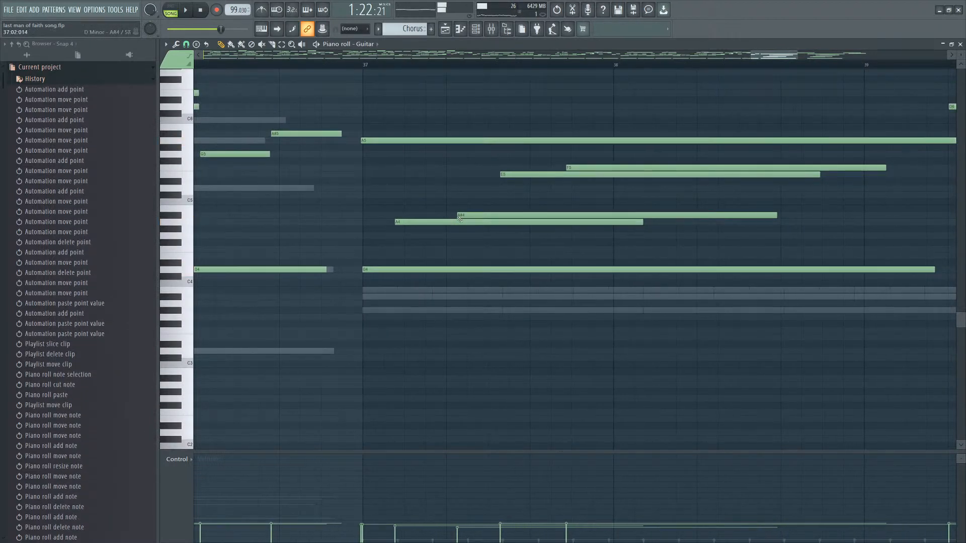
pyautogui.moveTo(733, 166); pyautogui.dragTo(521, 224)
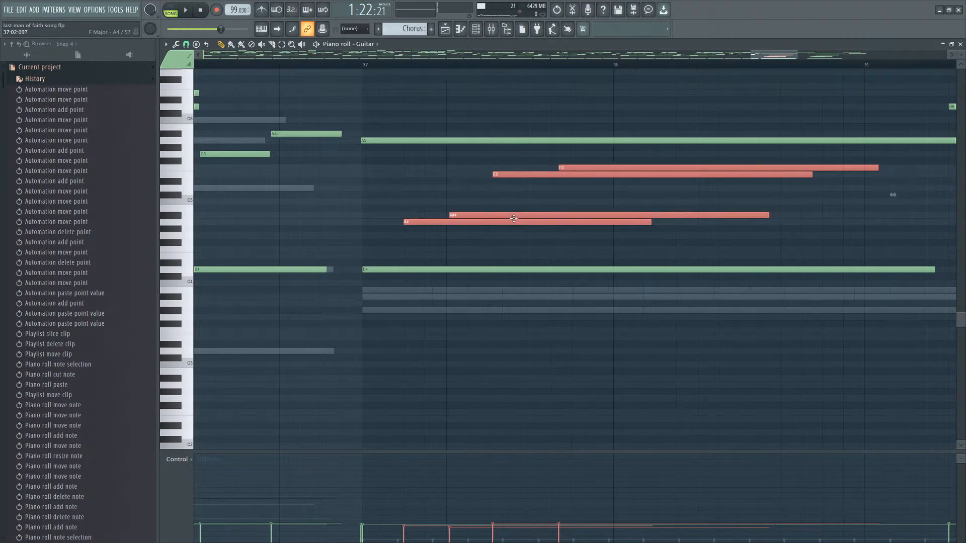
pyautogui.moveTo(673, 159); pyautogui.dragTo(589, 217)
pyautogui.moveTo(587, 217); pyautogui.dragTo(585, 217)
pyautogui.moveTo(687, 151); pyautogui.dragTo(637, 178)
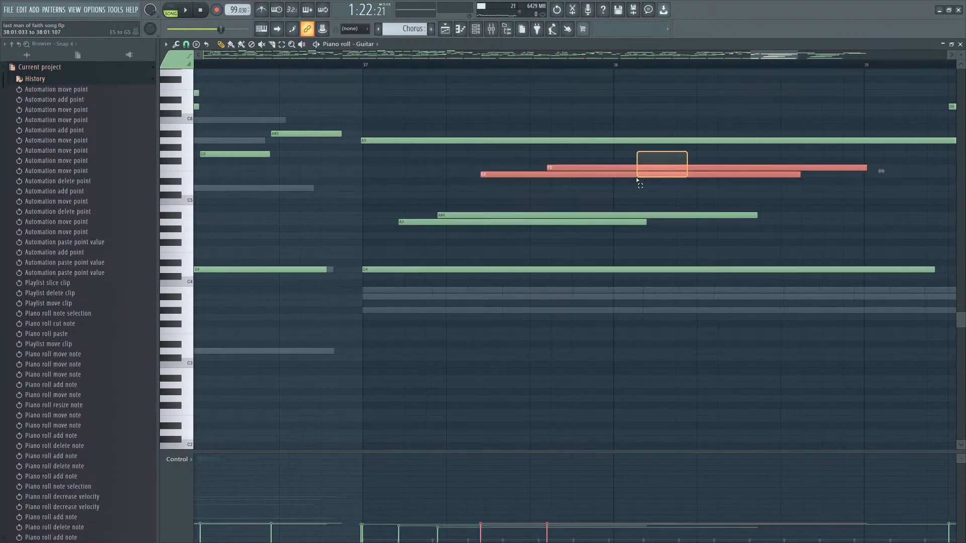
pyautogui.click(689, 188)
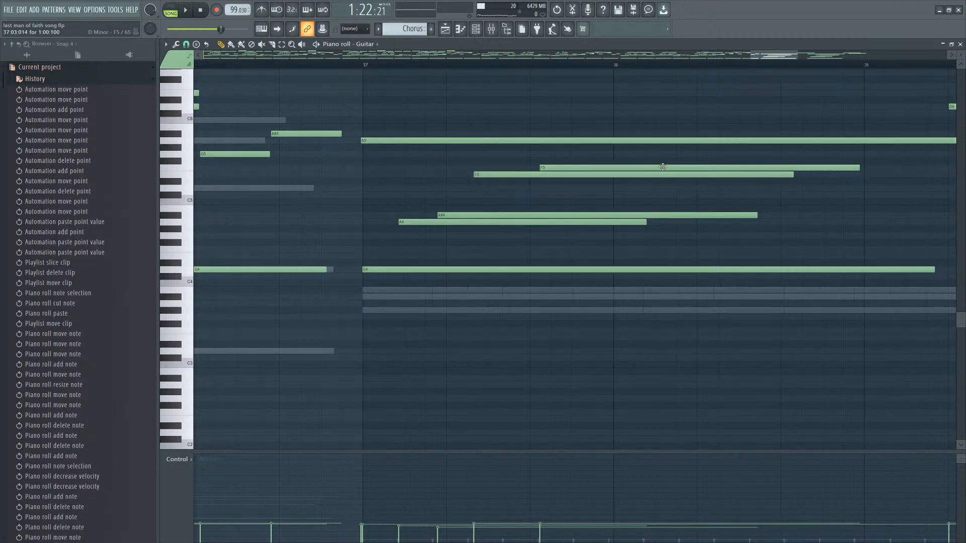
# Play back the passage around bars 37 to 40 to audition the chords.
pyautogui.press('space')
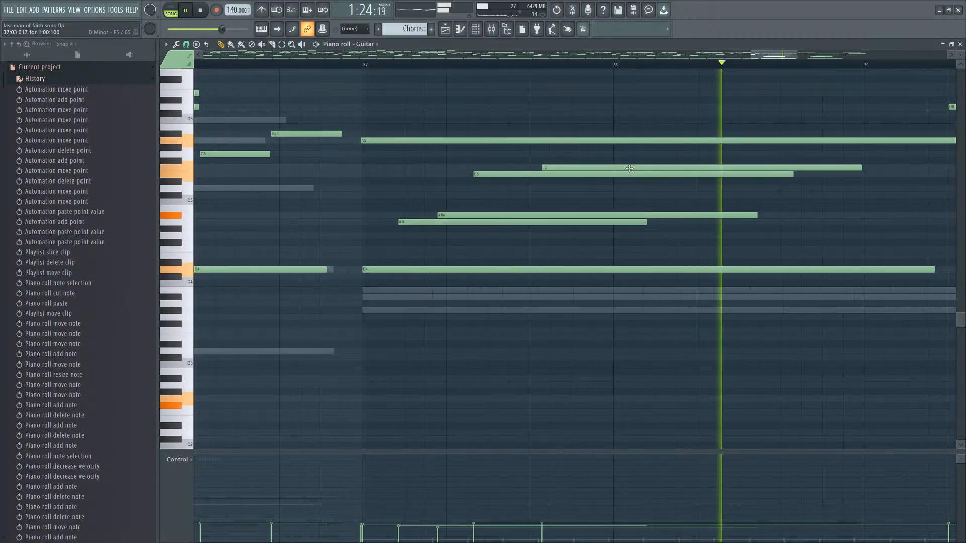
pyautogui.moveTo(623, 175); pyautogui.dragTo(625, 175)
pyautogui.click(591, 215)
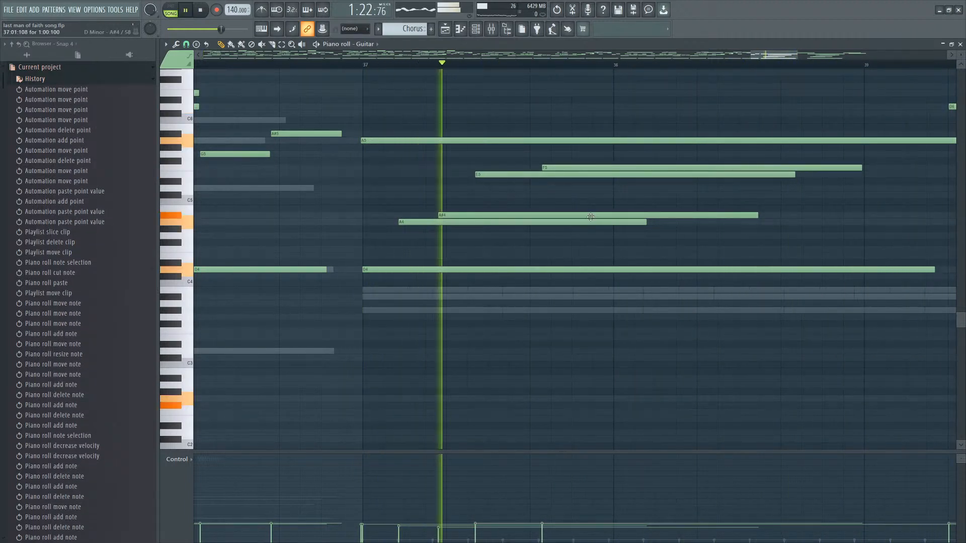
pyautogui.scroll(-4, 591, 216)
pyautogui.scroll(1, 750, 252)
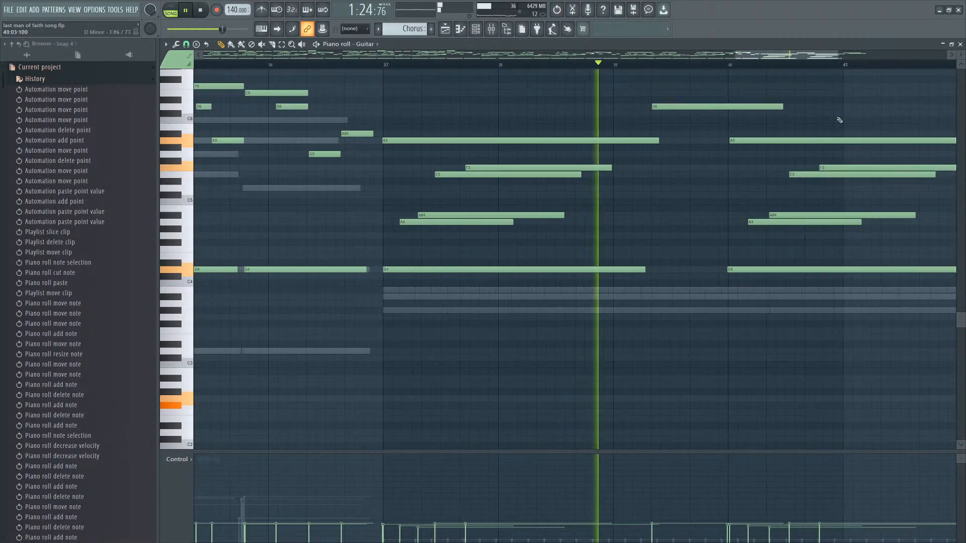
pyautogui.press('space')
# Try out high notes above the chord and place a D6 note starting around bar 38, removing the later D6.
pyautogui.moveTo(715, 104); pyautogui.dragTo(696, 107)
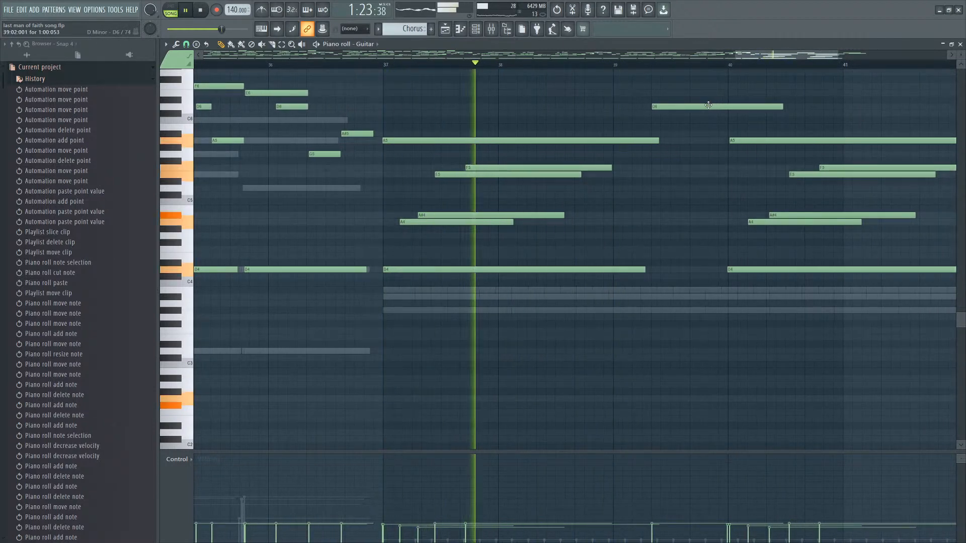
pyautogui.click(548, 114)
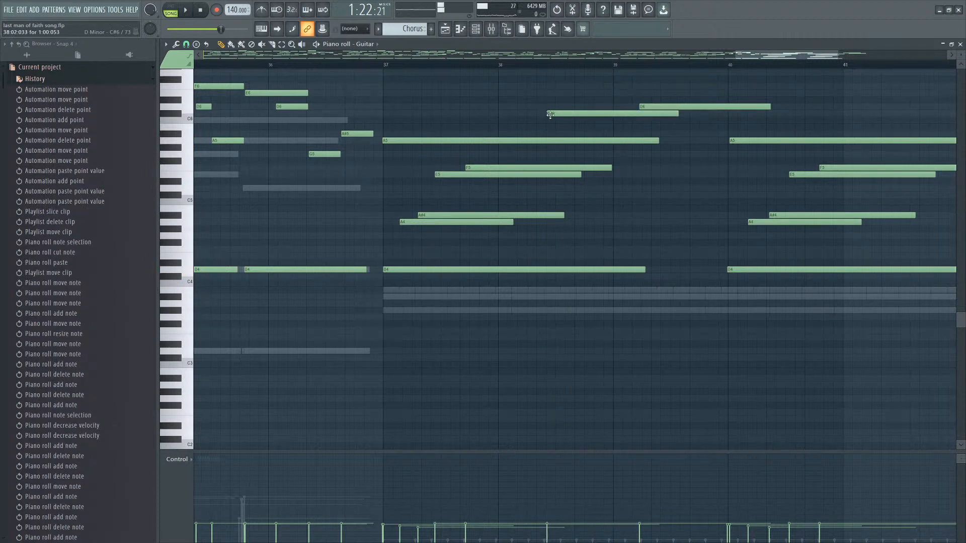
pyautogui.rightClick(549, 114)
pyautogui.click(553, 107)
pyautogui.press('space')
pyautogui.rightClick(589, 108)
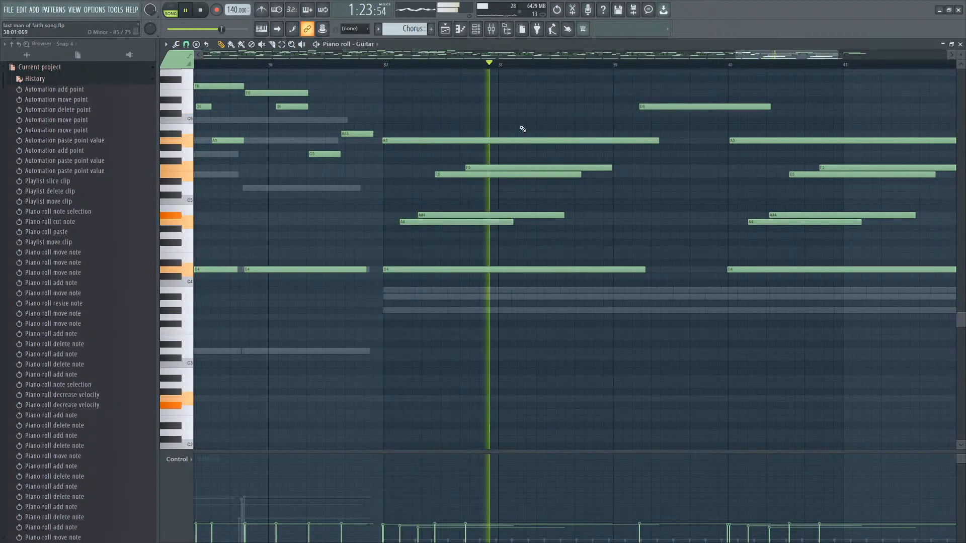
pyautogui.click(554, 114)
pyautogui.press('space')
pyautogui.rightClick(559, 115)
pyautogui.click(559, 115)
pyautogui.press('space')
pyautogui.rightClick(564, 114)
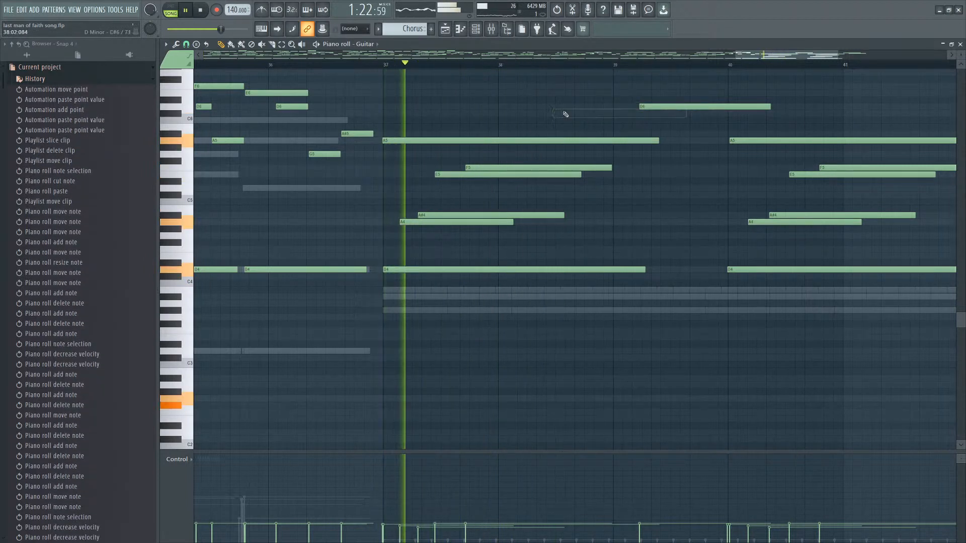
pyautogui.click(557, 107)
pyautogui.rightClick(653, 107)
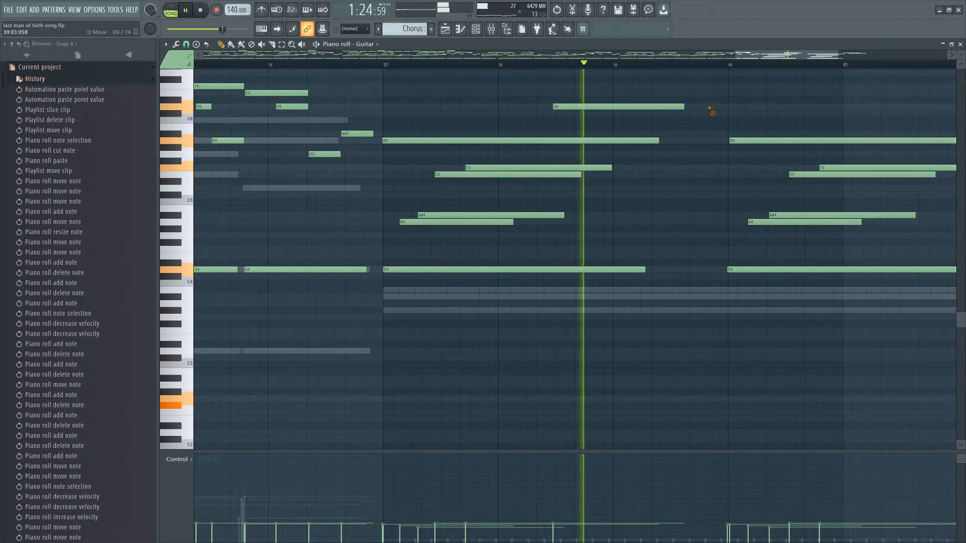
# Extend the melody into a run of consecutive D6 notes from bar 38 to about bar 40.
pyautogui.click(641, 107)
pyautogui.moveTo(664, 106)
pyautogui.mouseDown()
pyautogui.moveTo(673, 106)
pyautogui.moveTo(648, 116)
pyautogui.mouseUp()
pyautogui.moveTo(778, 107); pyautogui.dragTo(749, 117)
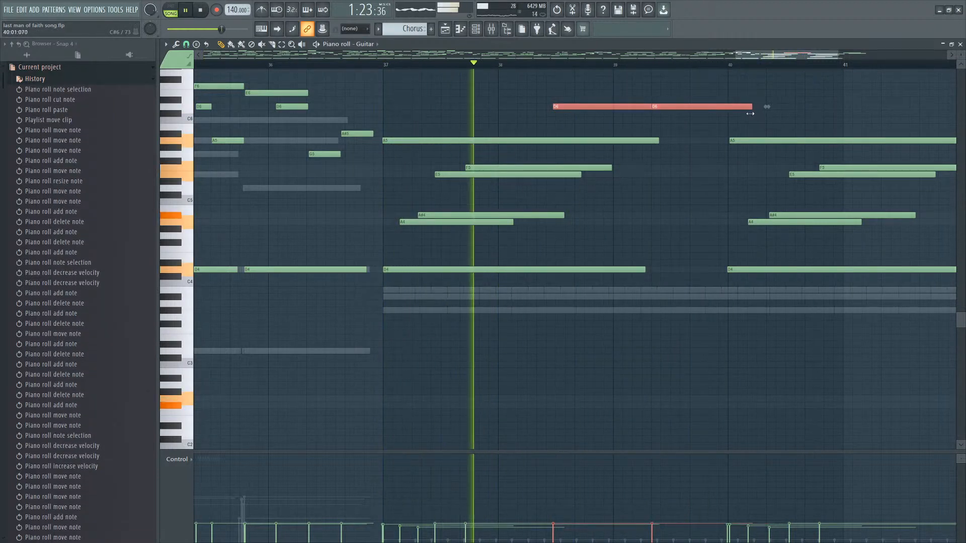
pyautogui.click(749, 117)
pyautogui.rightClick(757, 115)
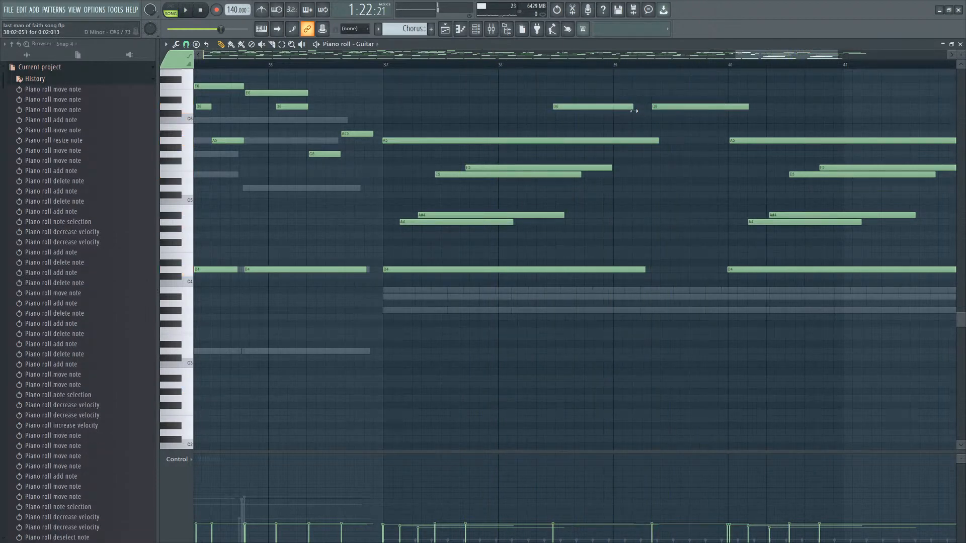
pyautogui.scroll(3, 652, 119)
pyautogui.rightClick(686, 106)
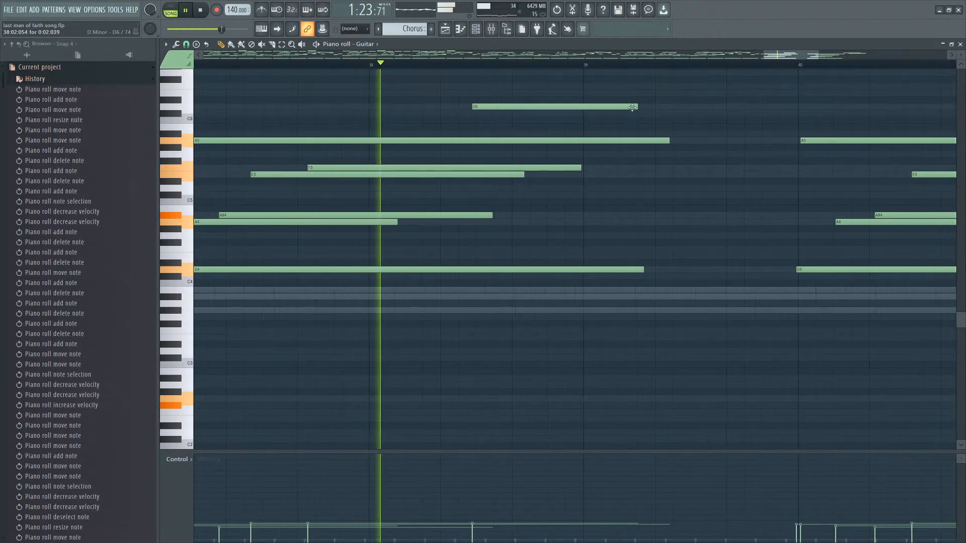
pyautogui.click(633, 107)
pyautogui.click(643, 107)
pyautogui.moveTo(655, 107); pyautogui.dragTo(653, 106)
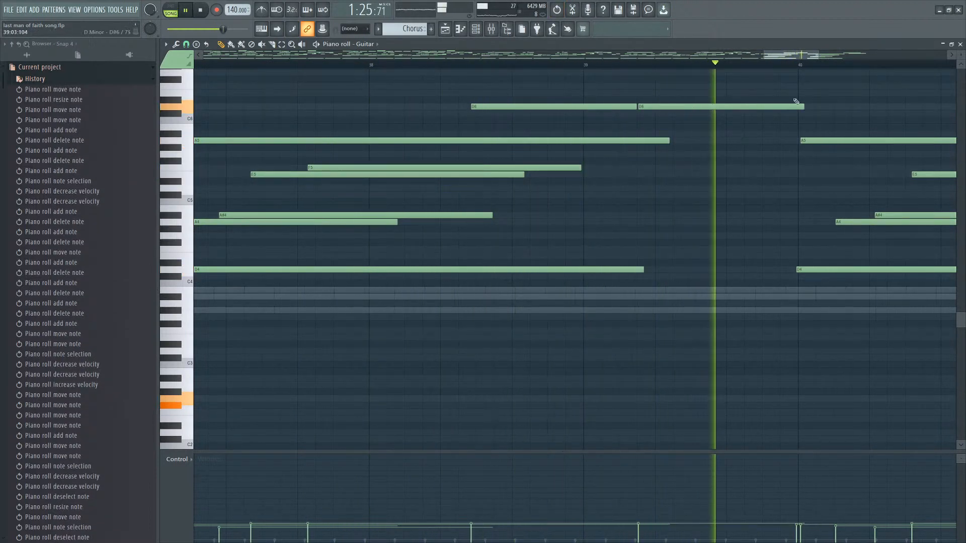
pyautogui.click(811, 107)
pyautogui.scroll(-4, 878, 151)
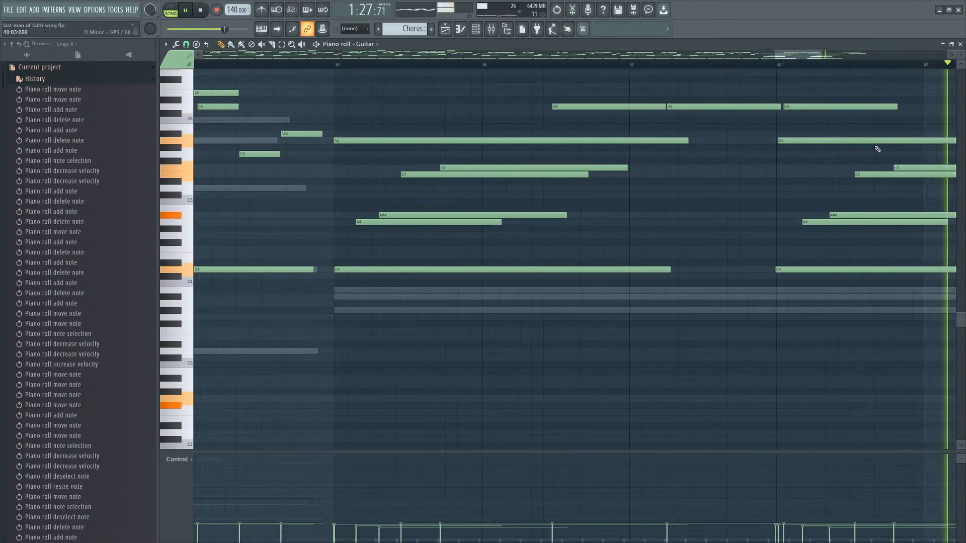
# Select the chord around bar 40 and shift it slightly later.
pyautogui.press('space')
pyautogui.moveTo(890, 103); pyautogui.dragTo(749, 286)
pyautogui.scroll(4, 635, 269)
pyautogui.scroll(2, 636, 269)
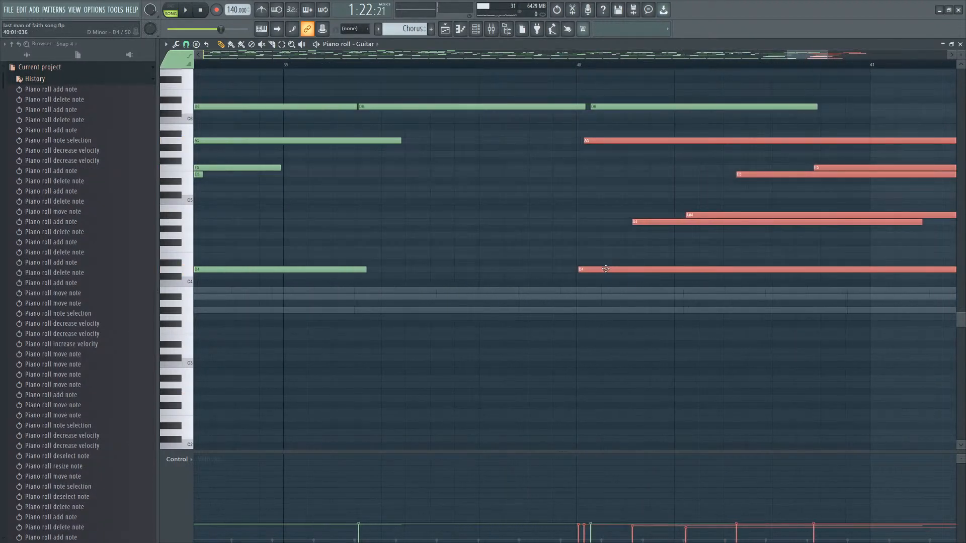
pyautogui.click(501, 107)
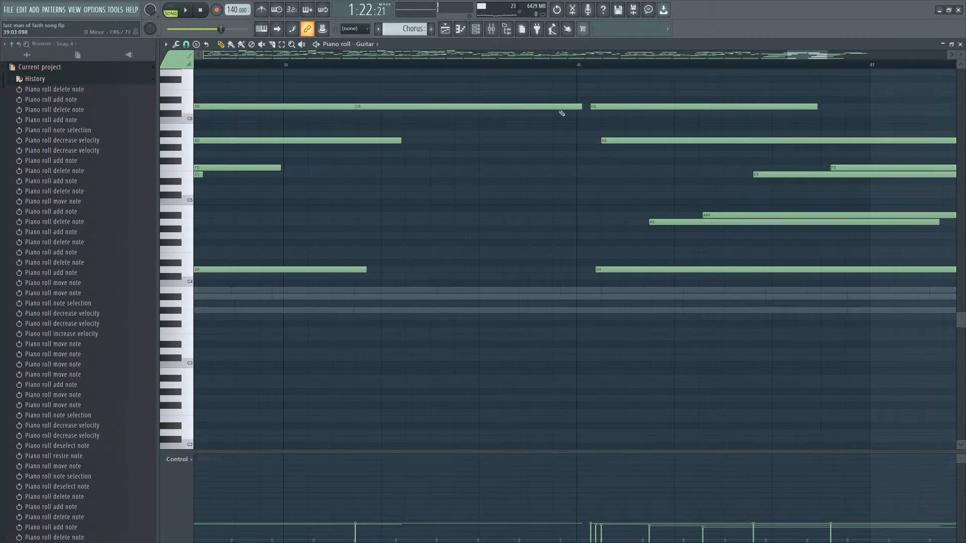
# Rework the D6 notes before bar 40 into two consecutive notes of similar length.
pyautogui.scroll(-2, 503, 123)
pyautogui.scroll(3, 282, 130)
pyautogui.click(342, 101)
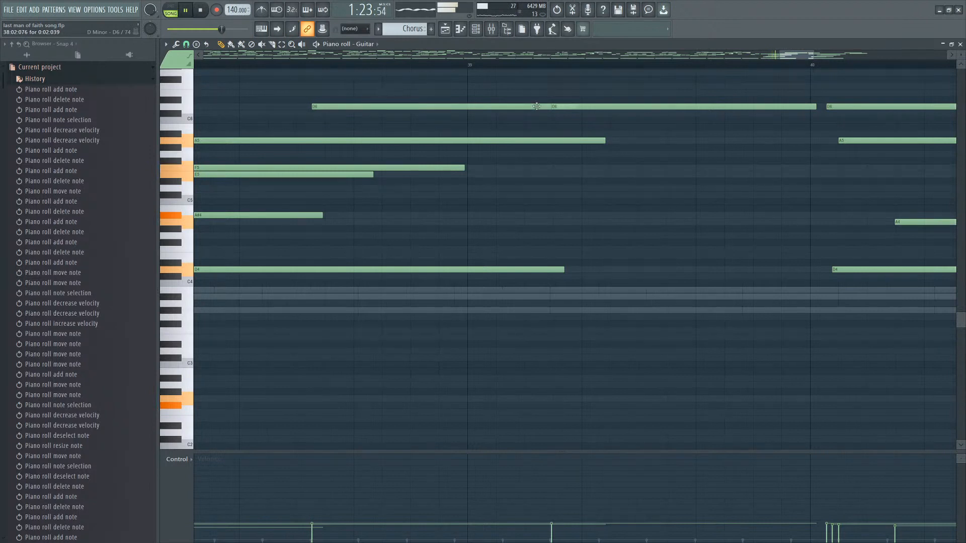
pyautogui.moveTo(590, 106); pyautogui.dragTo(622, 106)
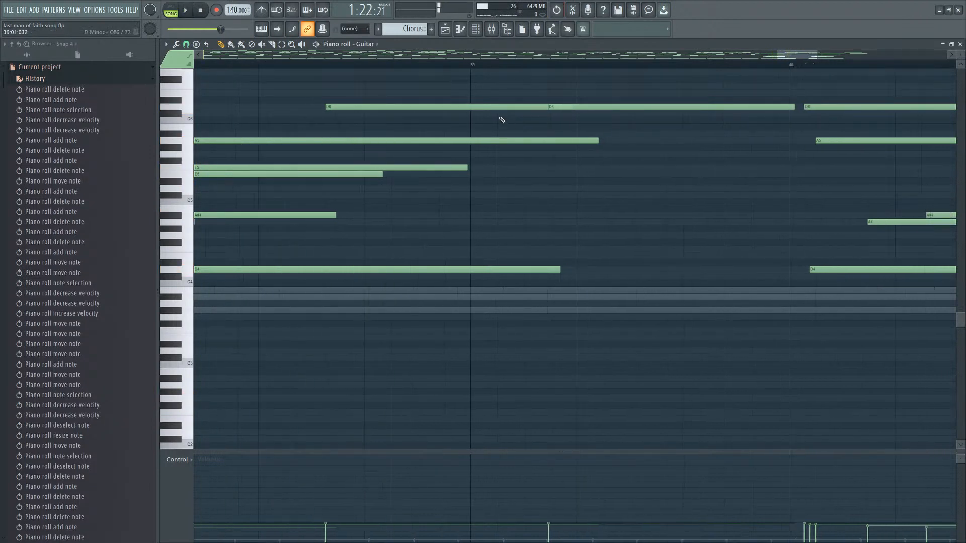
pyautogui.moveTo(563, 107); pyautogui.dragTo(517, 111)
pyautogui.press('space')
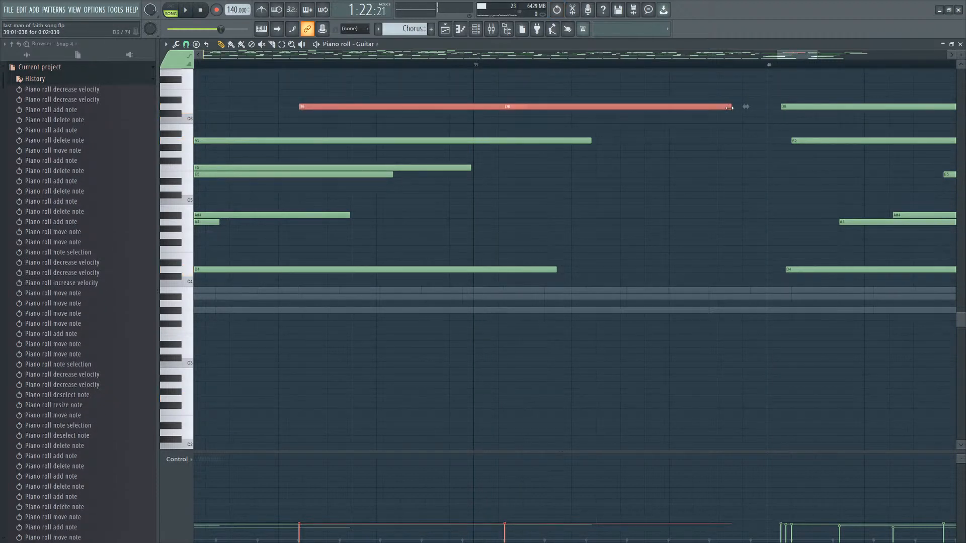
pyautogui.click(692, 127)
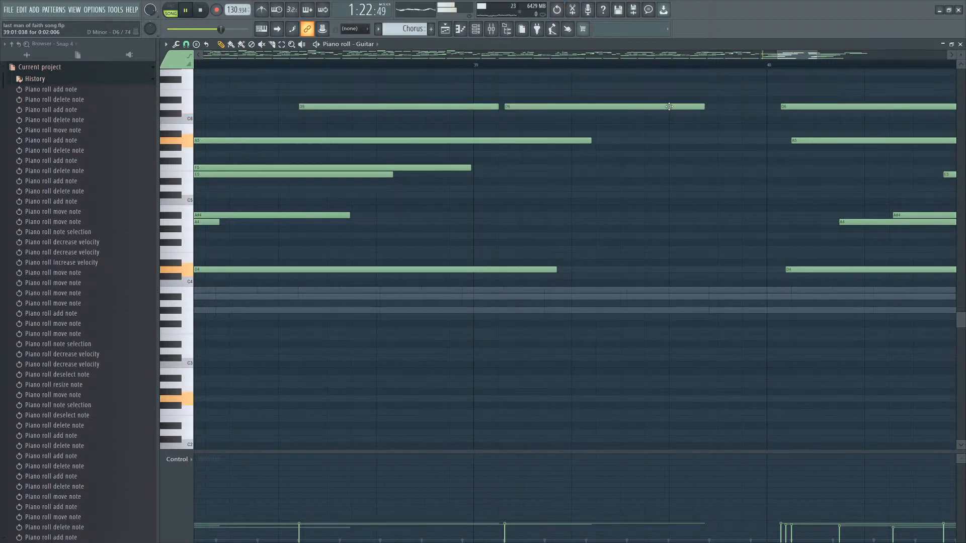
# Add a third D6 note after them, extending just past bar 40.
pyautogui.scroll(-2, 696, 128)
pyautogui.rightClick(738, 106)
pyautogui.click(692, 106)
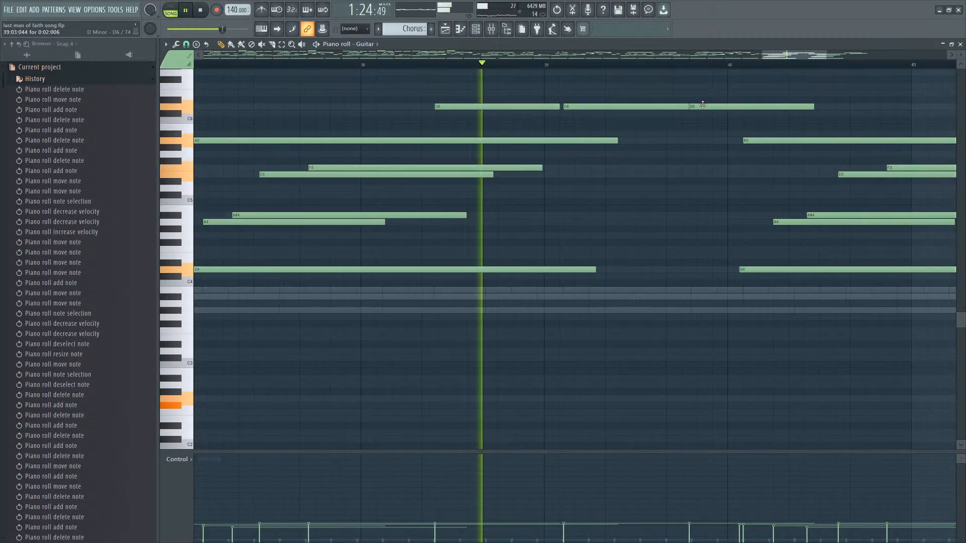
pyautogui.moveTo(706, 105); pyautogui.dragTo(713, 105)
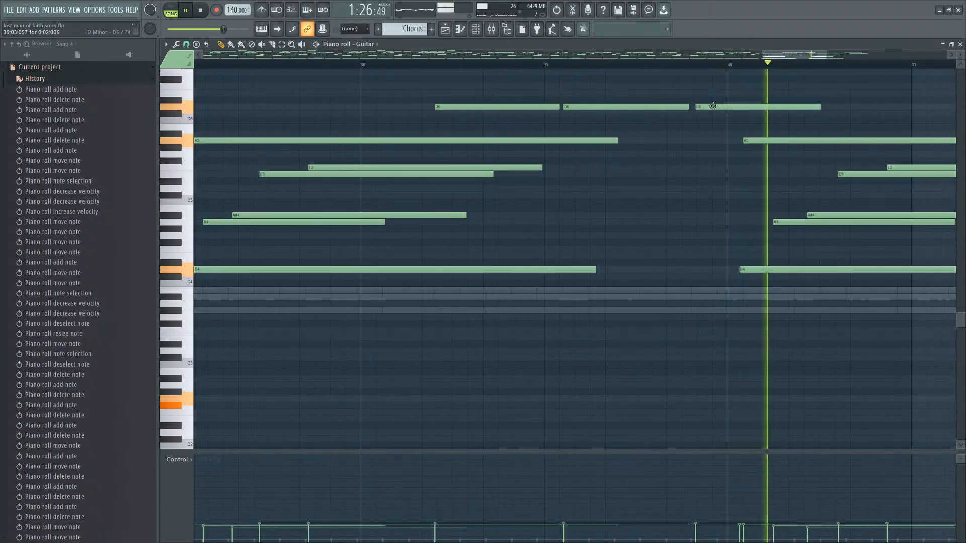
# Select the chord at bar 40 and move it slightly earlier.
pyautogui.scroll(2, 710, 104)
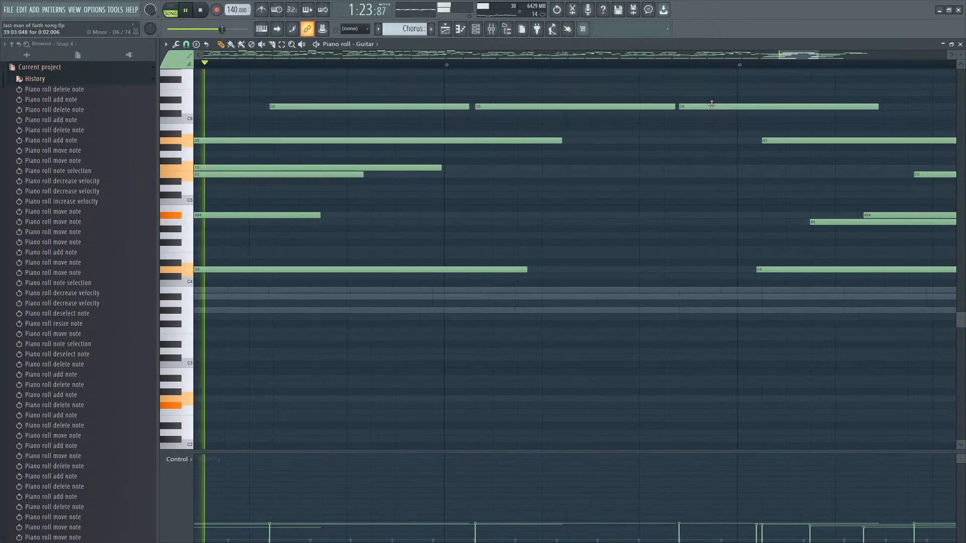
pyautogui.scroll(-6, 647, 159)
pyautogui.moveTo(890, 99); pyautogui.dragTo(725, 284)
pyautogui.scroll(2, 723, 281)
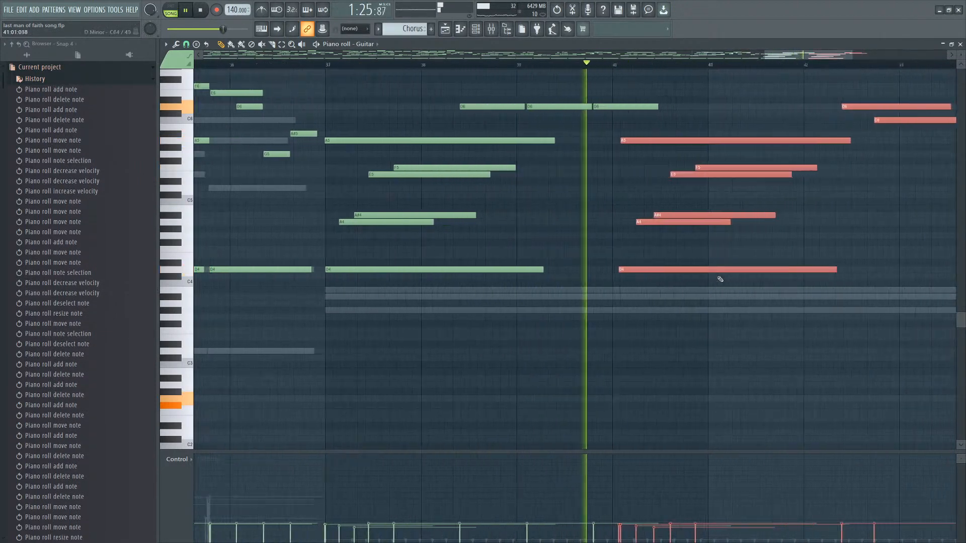
pyautogui.scroll(2, 720, 279)
pyautogui.moveTo(604, 156); pyautogui.dragTo(571, 150)
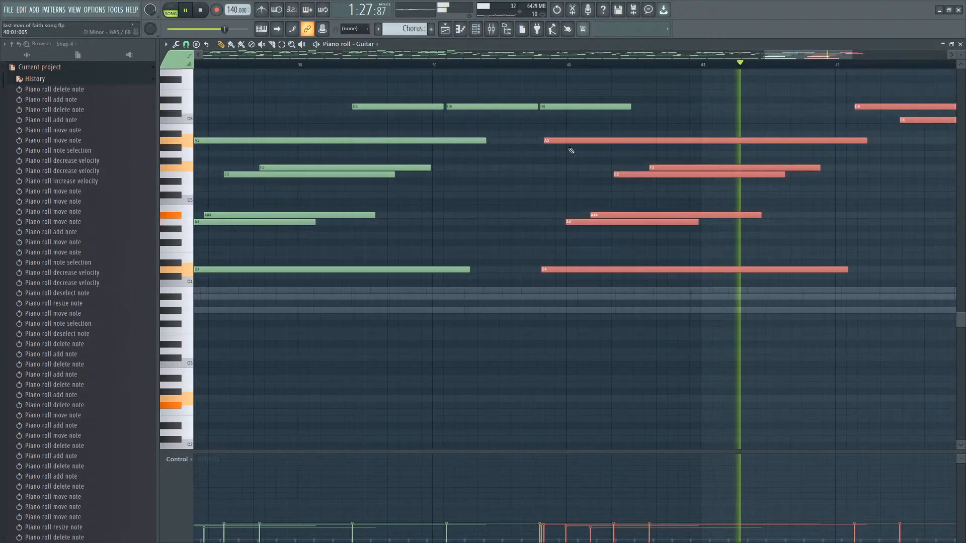
# Revoice the bar-40 chord, replacing its F5 and E5 notes with D5 and C5 while auditioning playback.
pyautogui.press('space')
pyautogui.scroll(2, 571, 150)
pyautogui.keyDown('ctrl'); pyautogui.click(679, 161); pyautogui.keyUp('ctrl')
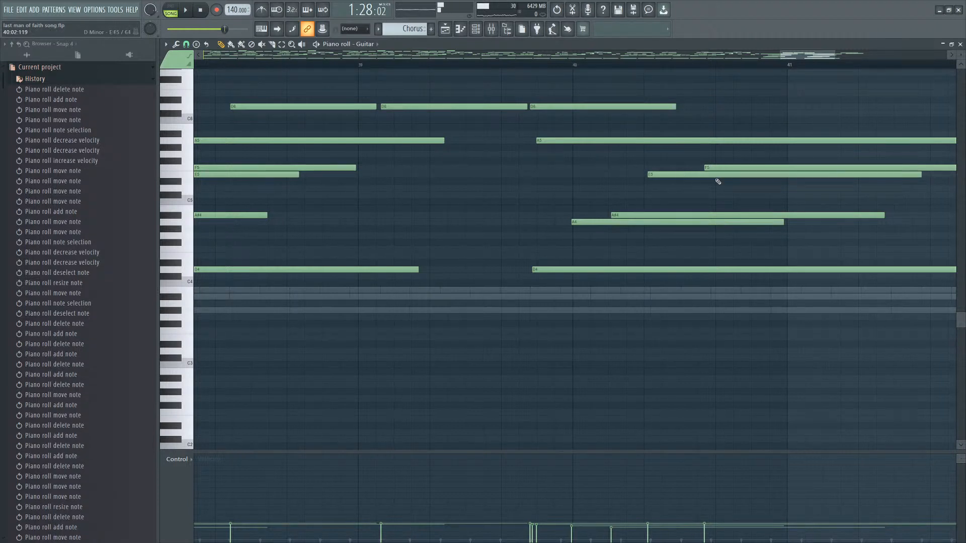
pyautogui.click(719, 187)
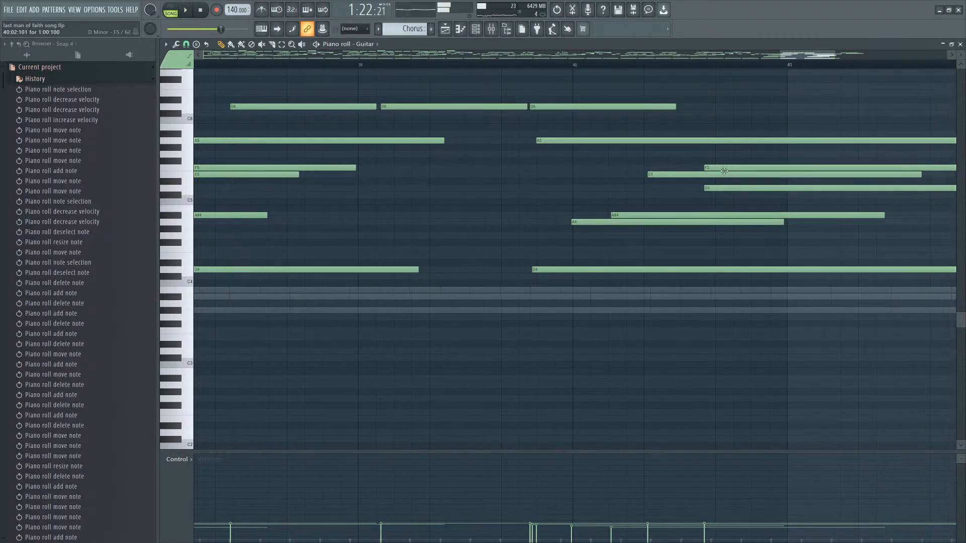
pyautogui.rightClick(724, 169)
pyautogui.click(660, 194)
pyautogui.rightClick(659, 194)
pyautogui.press('space')
pyautogui.click(648, 201)
pyautogui.press('space')
pyautogui.rightClick(659, 175)
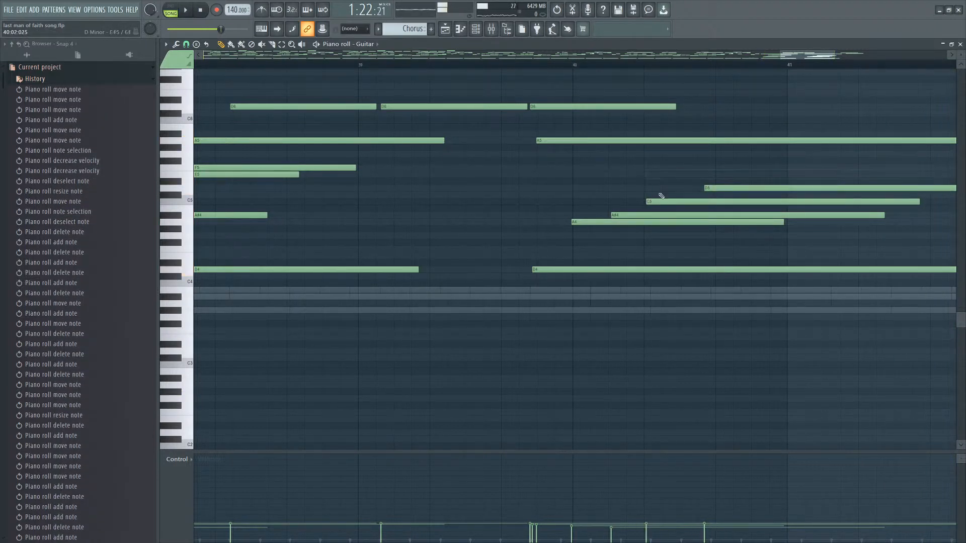
# Add an F4 note beneath the bar-40 chord.
pyautogui.click(575, 243)
pyautogui.rightClick(575, 244)
pyautogui.press('space')
pyautogui.click(574, 250)
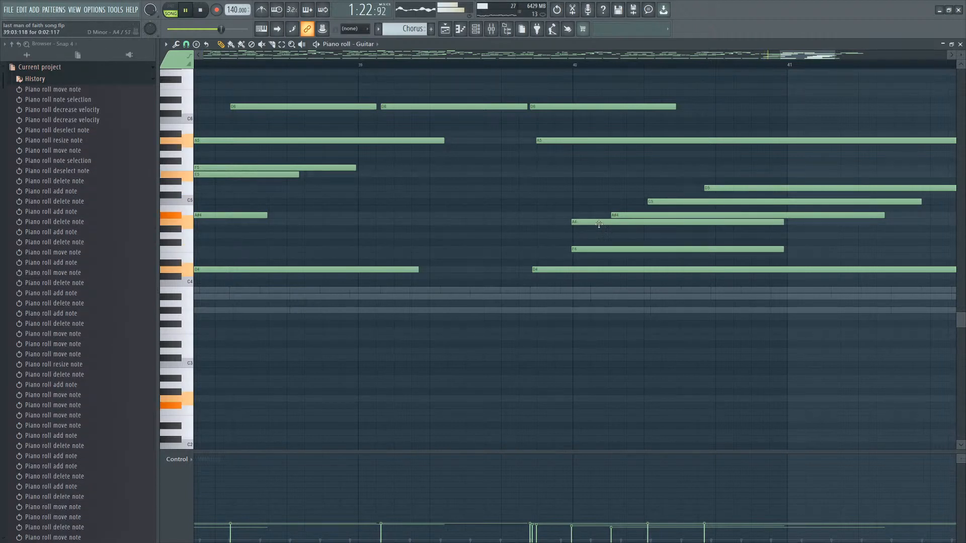
# Delete the A#4 note of the bar-40 chord and redraw it starting slightly later.
pyautogui.rightClick(645, 215)
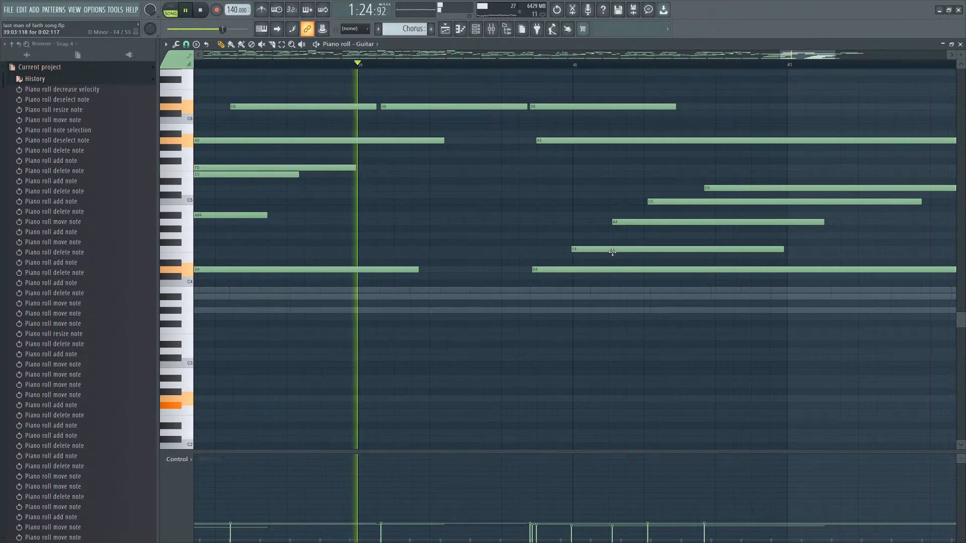
pyautogui.keyDown('ctrl'); pyautogui.scroll(-1, 805, 261); pyautogui.keyUp('ctrl')
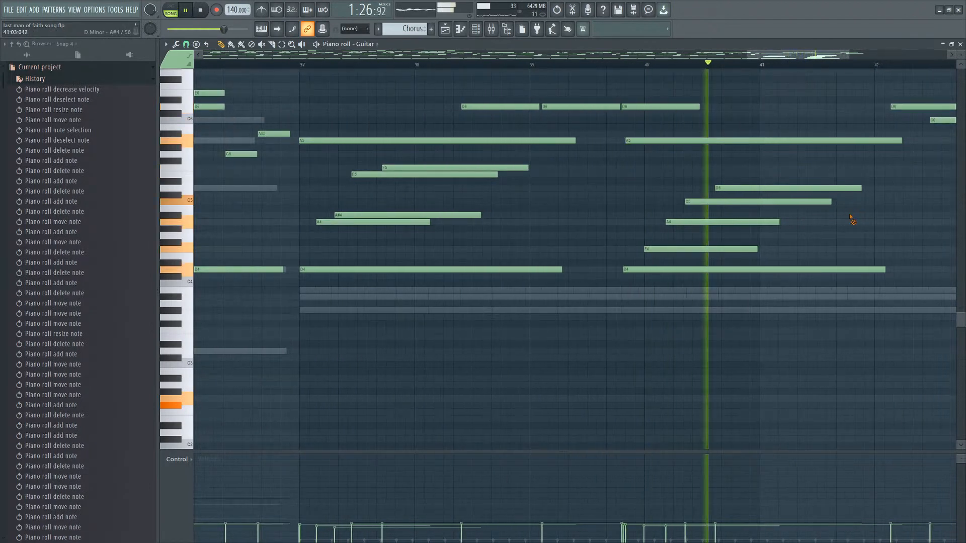
pyautogui.click(691, 215)
pyautogui.keyDown('ctrl'); pyautogui.scroll(2, 692, 217); pyautogui.keyUp('ctrl')
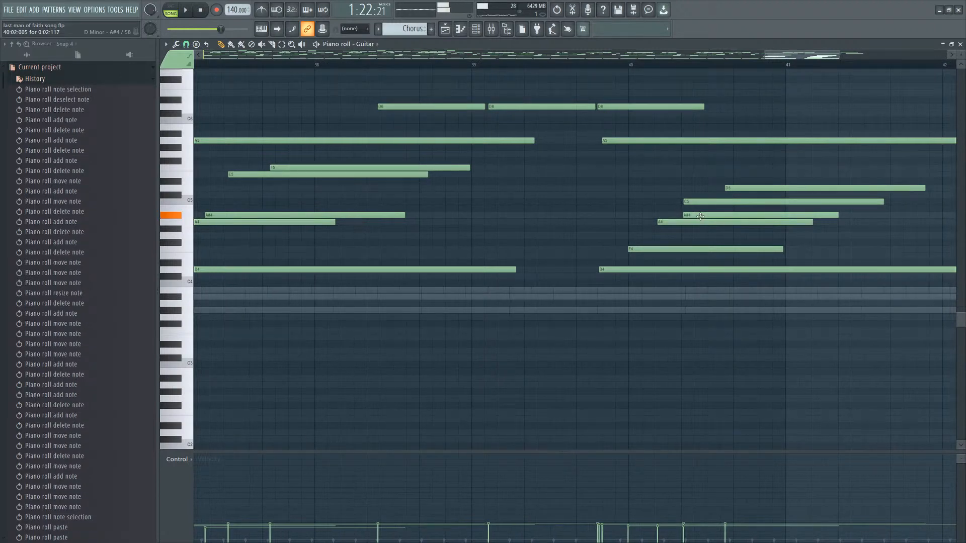
# Redraw the chord's C5 note slightly later and delete the D5 note above it, auditioning playback.
pyautogui.rightClick(706, 202)
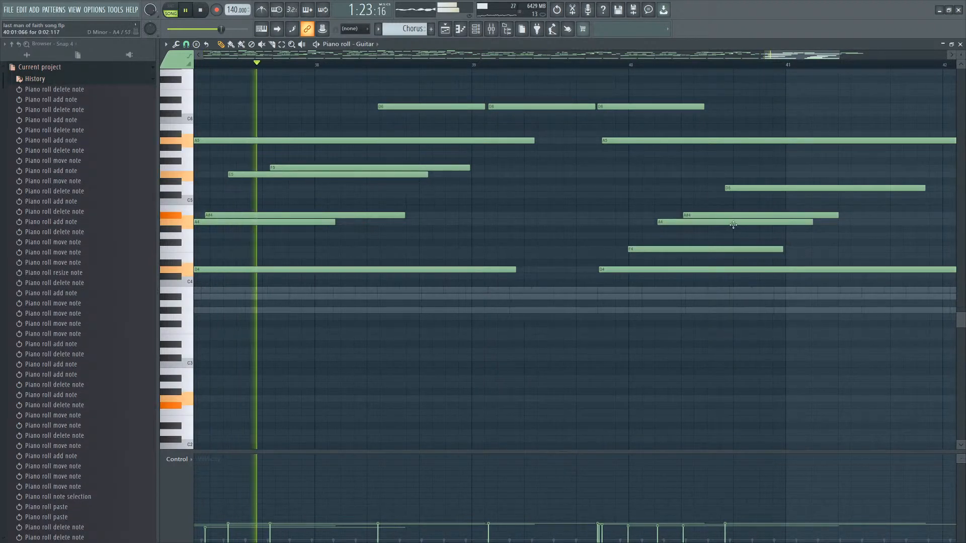
pyautogui.click(696, 202)
pyautogui.keyDown('ctrl'); pyautogui.scroll(3, 666, 205); pyautogui.keyUp('ctrl')
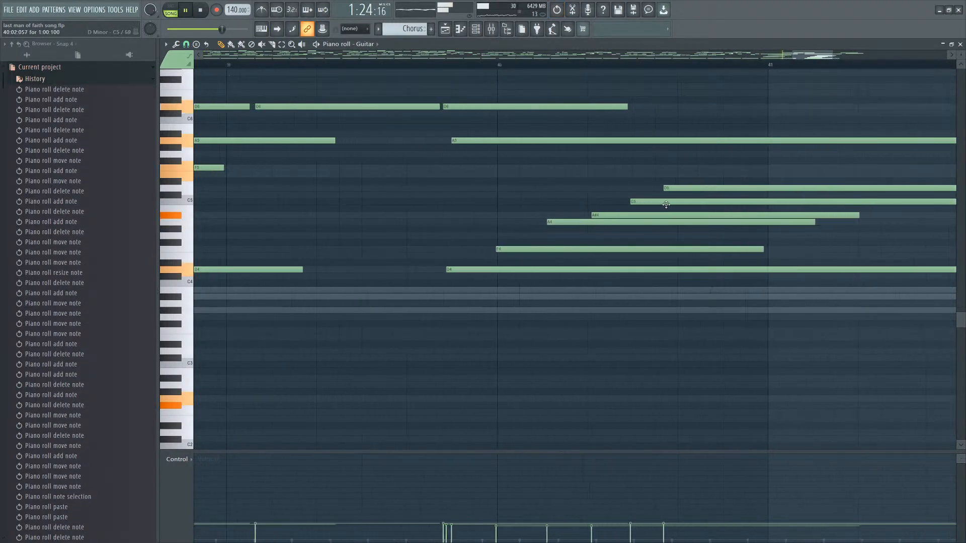
pyautogui.rightClick(705, 189)
pyautogui.moveTo(714, 202); pyautogui.dragTo(711, 202)
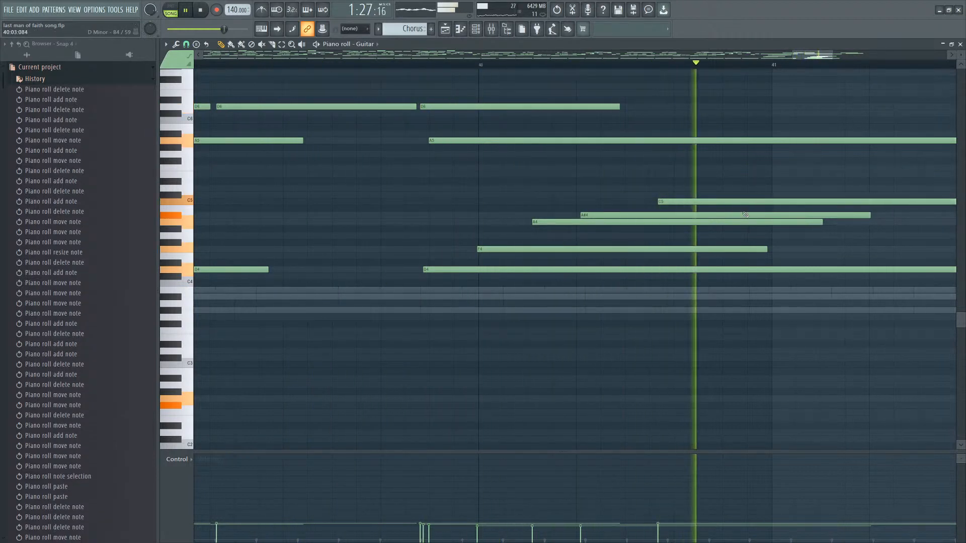
pyautogui.press('space')
# Cut the C5 note out of the bar-40 chord, auditioning from just before bar 41.
pyautogui.keyDown('ctrl'); pyautogui.scroll(-3, 750, 231); pyautogui.keyUp('ctrl')
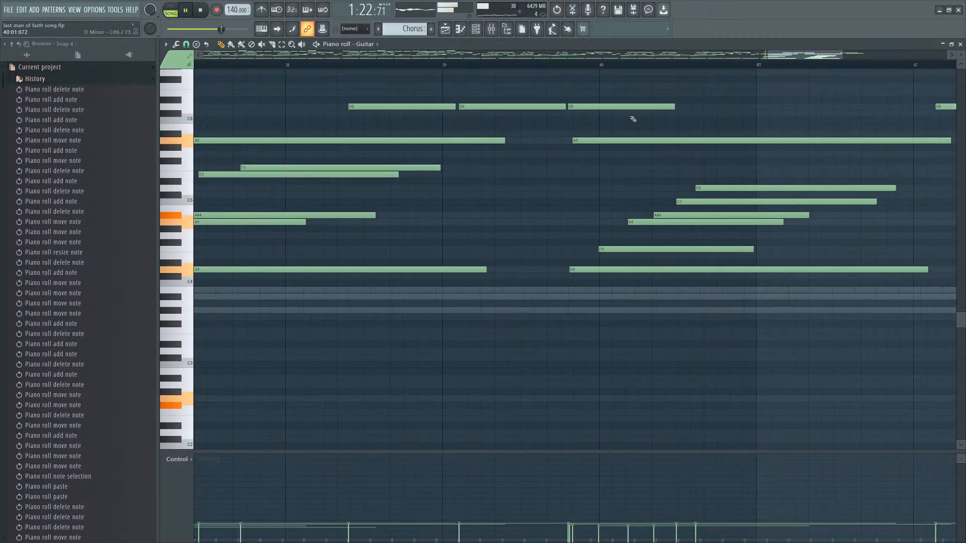
pyautogui.click(549, 65)
pyautogui.keyDown('alt'); pyautogui.scroll(-2, 689, 202); pyautogui.keyUp('alt')
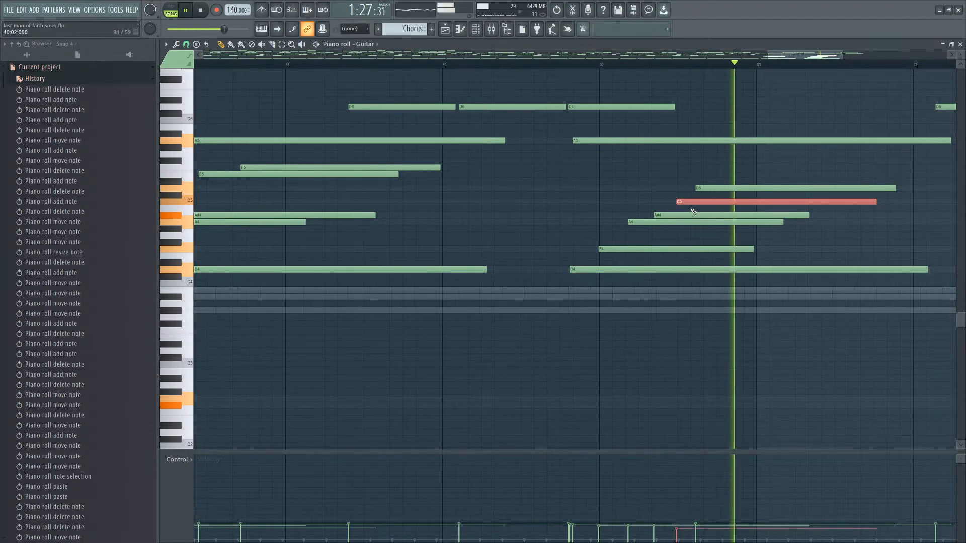
pyautogui.hotkey('ctrl', 'x')
pyautogui.press('space')
# Shorten the A4 note to a brief pickup just before the A#4 note.
pyautogui.keyDown('ctrl'); pyautogui.scroll(3, 768, 220); pyautogui.keyUp('ctrl')
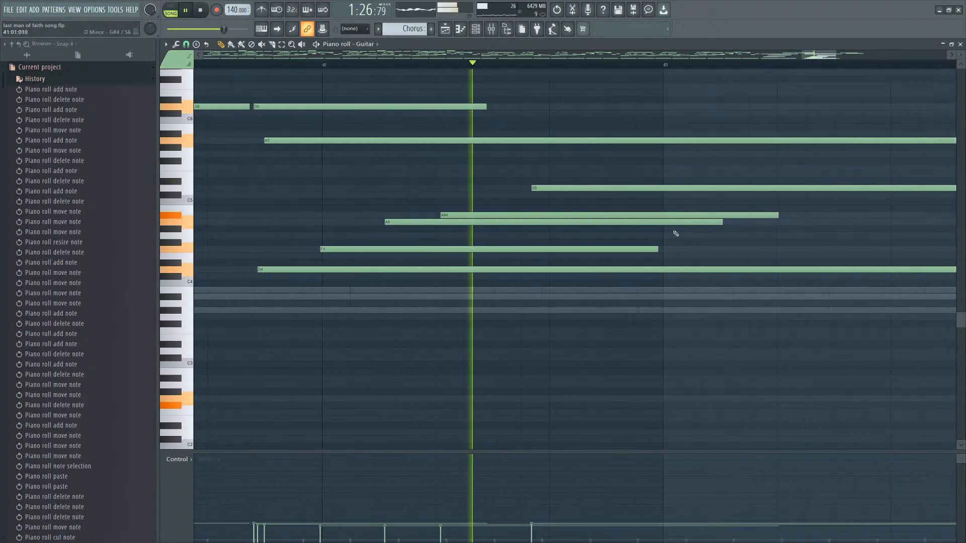
pyautogui.moveTo(720, 224); pyautogui.dragTo(447, 223)
pyautogui.keyDown('ctrl'); pyautogui.scroll(-2, 594, 164); pyautogui.keyUp('ctrl')
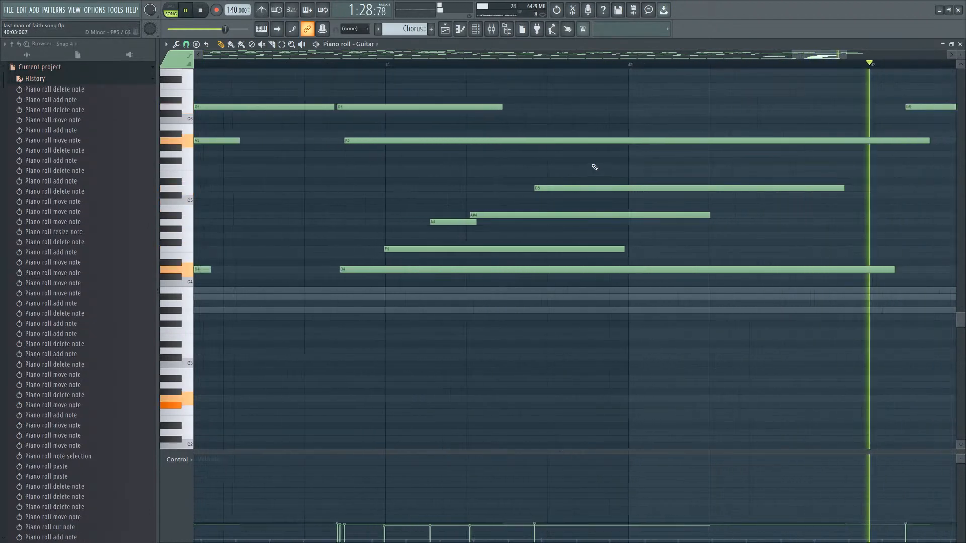
pyautogui.press('space')
# Add a short G5 note just after bar 41 in the Guitar melody.
pyautogui.click(595, 160)
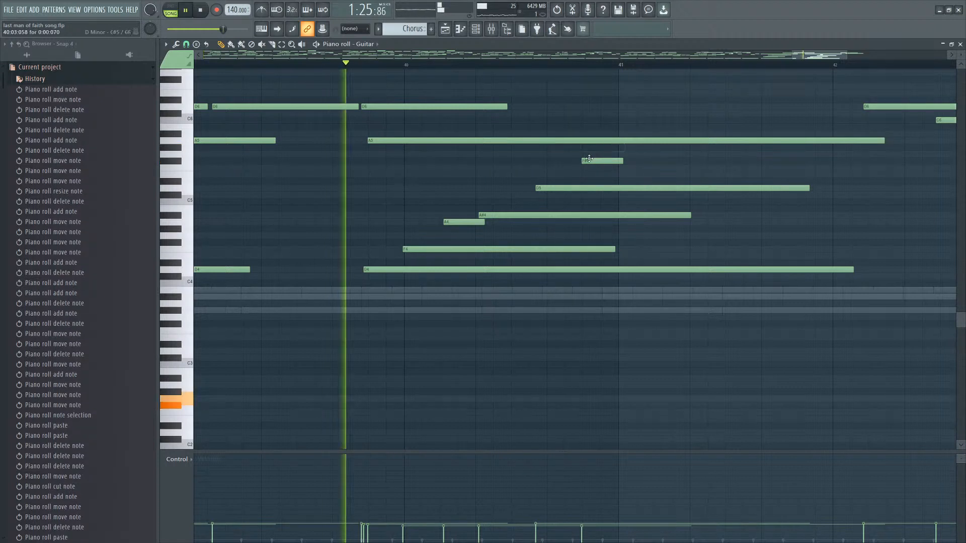
pyautogui.moveTo(589, 159); pyautogui.dragTo(643, 153)
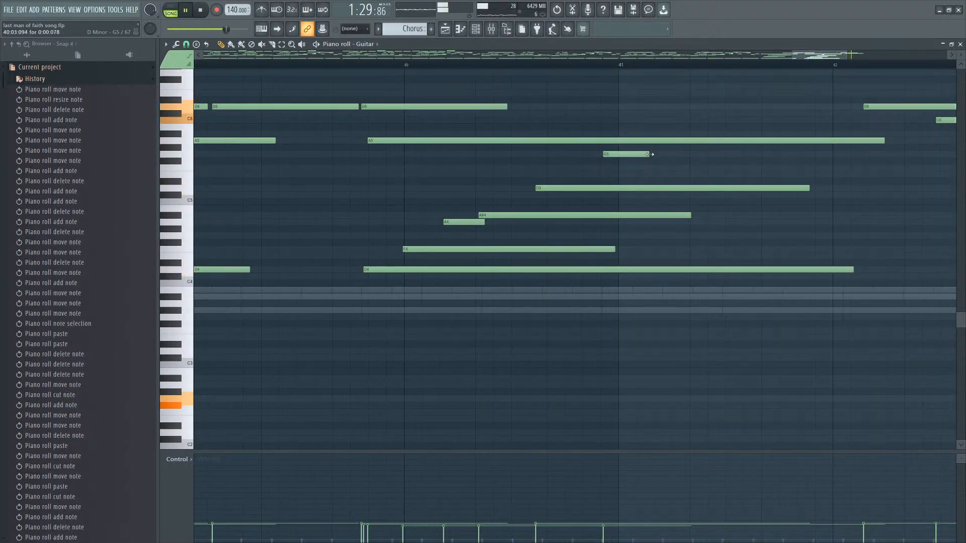
pyautogui.keyDown('ctrl'); pyautogui.scroll(-4, 648, 154); pyautogui.keyUp('ctrl')
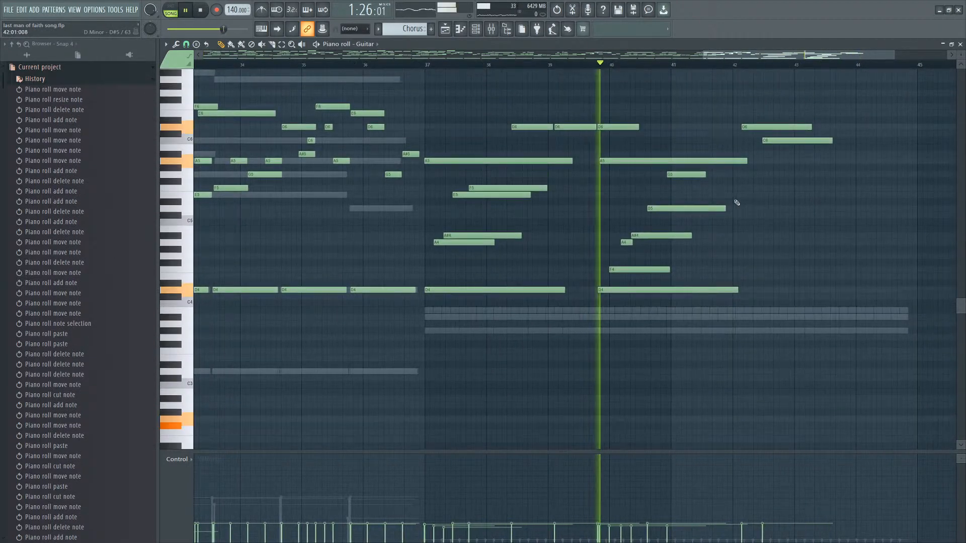
# Nudge the G5 note slightly later, auditioning playback around it.
pyautogui.keyDown('ctrl'); pyautogui.scroll(3, 736, 202); pyautogui.keyUp('ctrl')
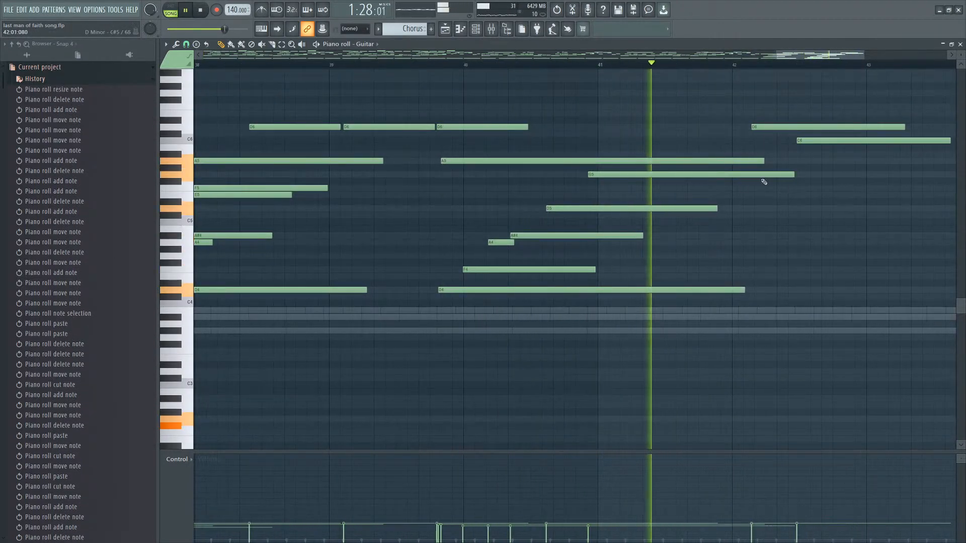
pyautogui.moveTo(693, 177); pyautogui.dragTo(709, 170)
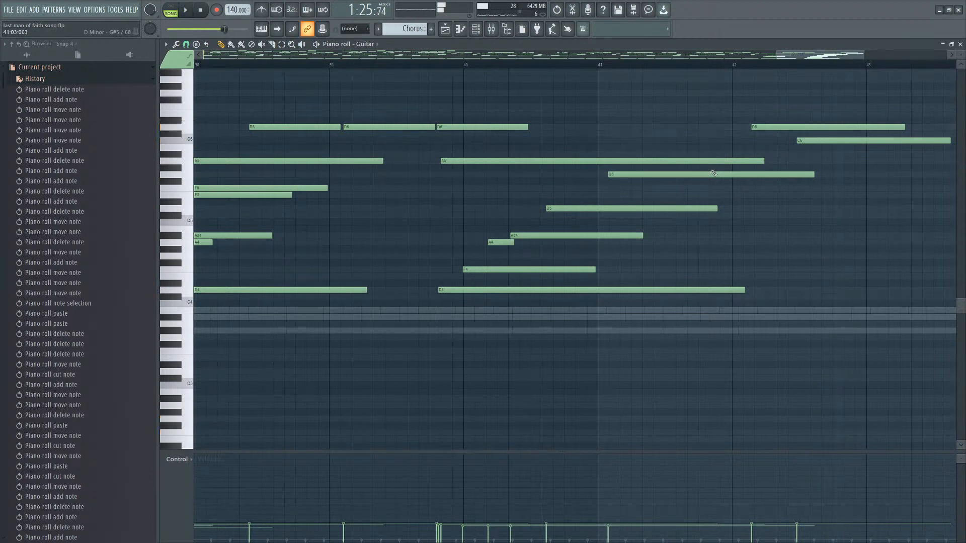
pyautogui.press('space')
pyautogui.click(712, 170)
pyautogui.rightClick(717, 169)
pyautogui.click(722, 169)
pyautogui.rightClick(724, 169)
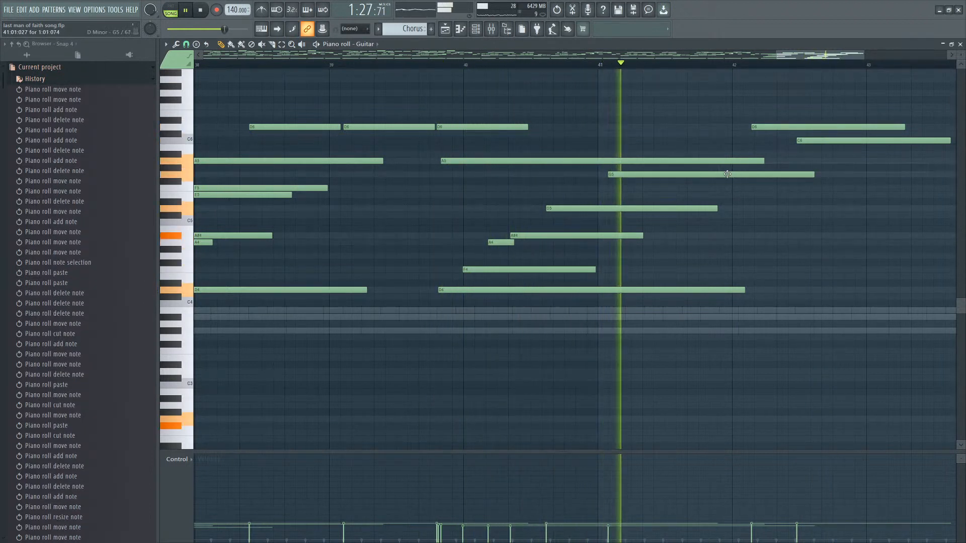
pyautogui.click(727, 174)
# Add an F5 note beneath the G5 and shorten it to a brief note.
pyautogui.click(606, 189)
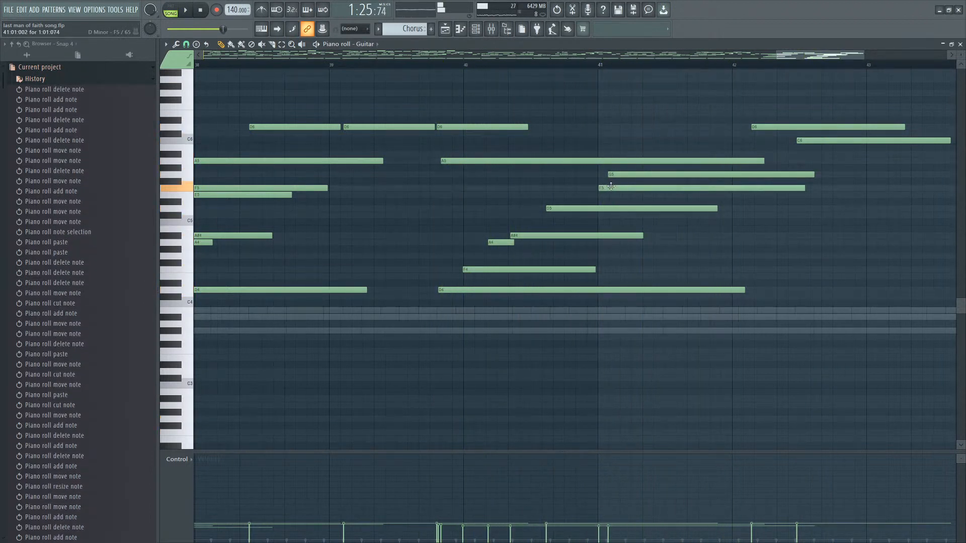
pyautogui.scroll(2, 603, 189)
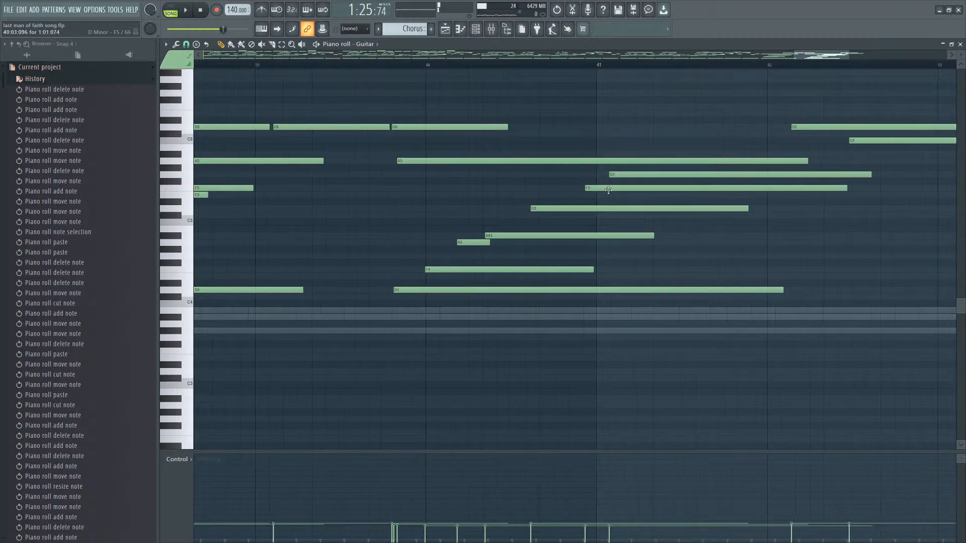
pyautogui.keyDown('ctrl'); pyautogui.click(606, 189); pyautogui.keyUp('ctrl')
pyautogui.scroll(-1, 615, 197)
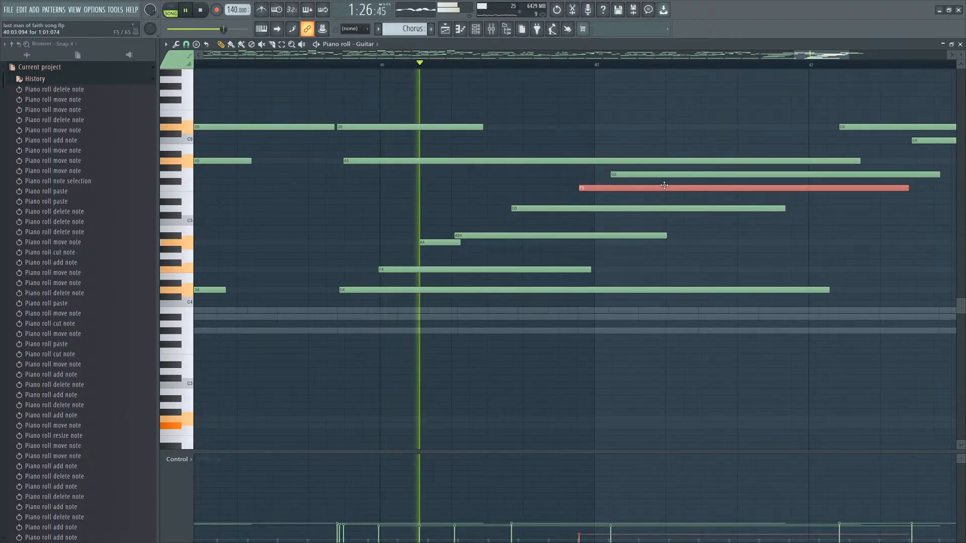
pyautogui.moveTo(908, 188); pyautogui.dragTo(621, 181)
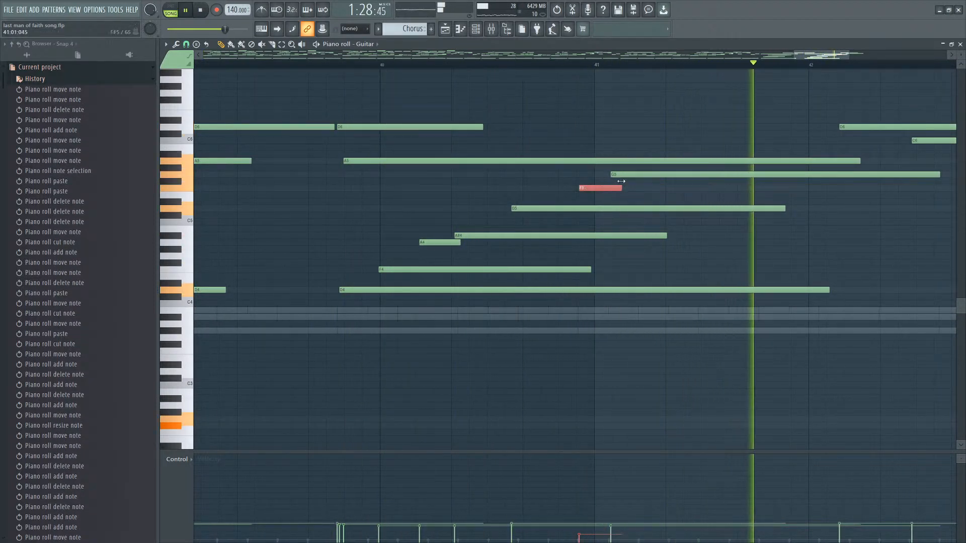
# Add a second note after it and drag it down to E5, lengthening it toward bar 42.
pyautogui.scroll(-1, 657, 195)
pyautogui.click(699, 188)
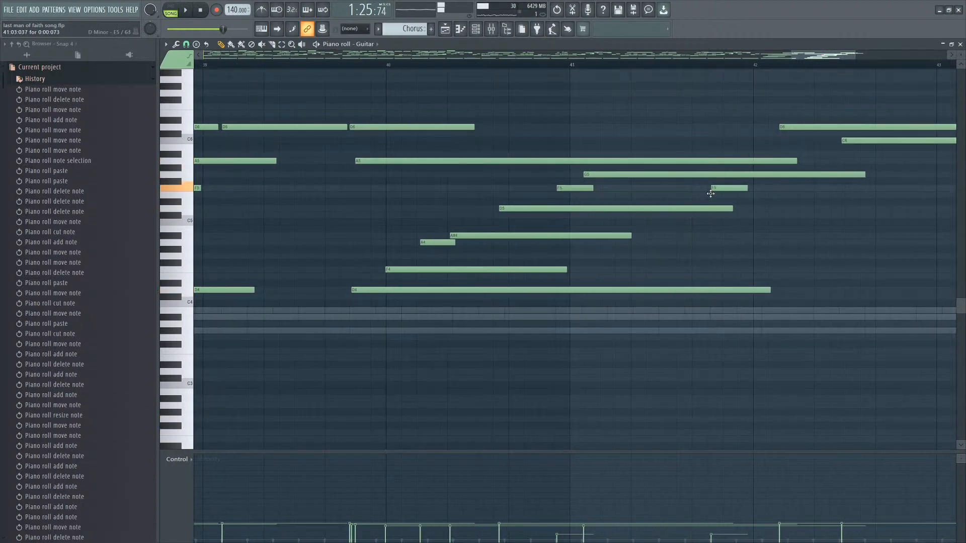
pyautogui.moveTo(744, 195); pyautogui.dragTo(921, 201)
# Move the D6 and C6 notes near bar 43 later and nudge the E5 note.
pyautogui.scroll(-3, 809, 243)
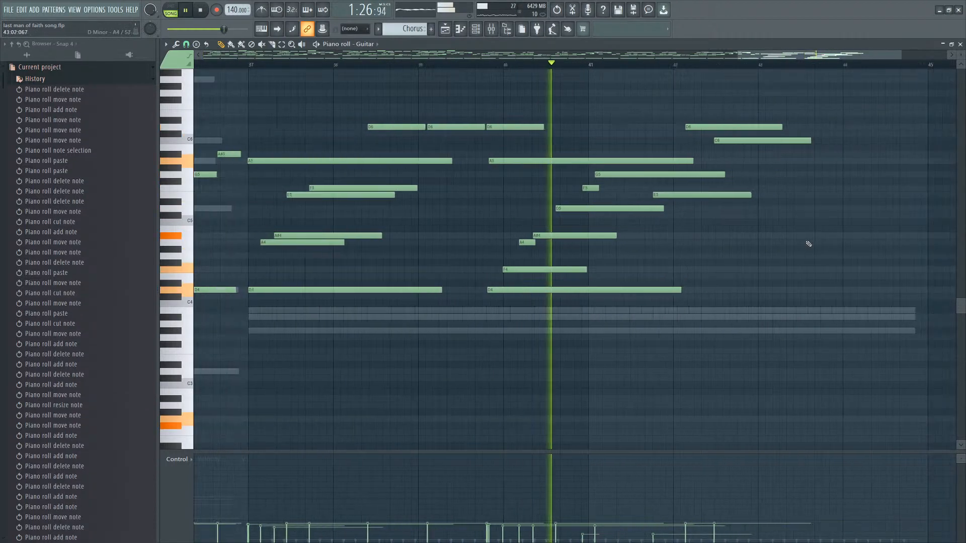
pyautogui.scroll(2, 809, 244)
pyautogui.rightClick(704, 148)
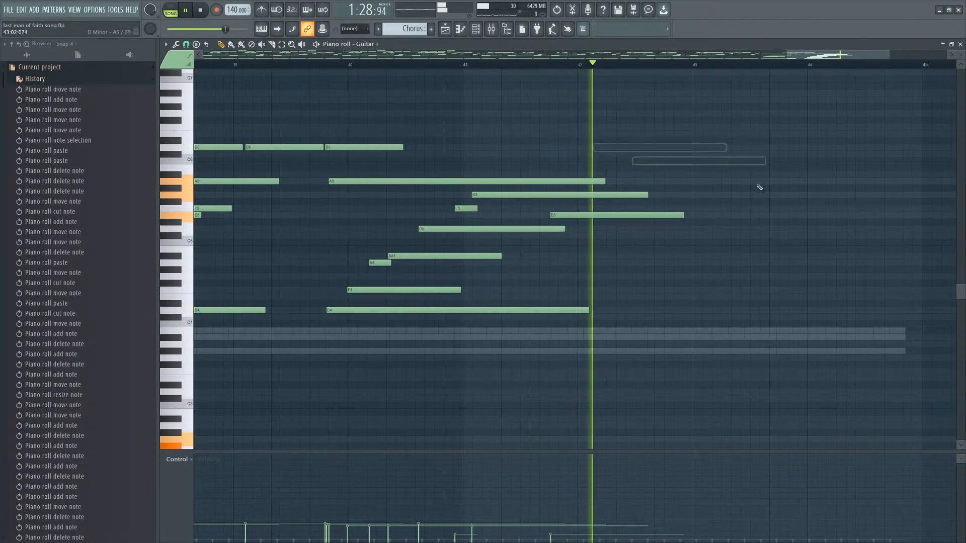
pyautogui.press('space')
pyautogui.moveTo(664, 161); pyautogui.dragTo(732, 161)
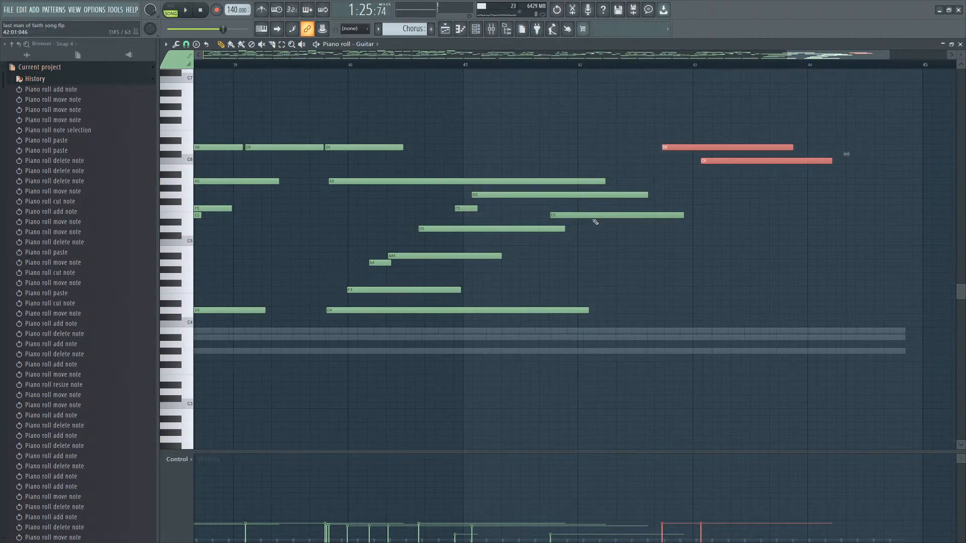
pyautogui.moveTo(589, 214); pyautogui.dragTo(585, 214)
pyautogui.scroll(2, 568, 221)
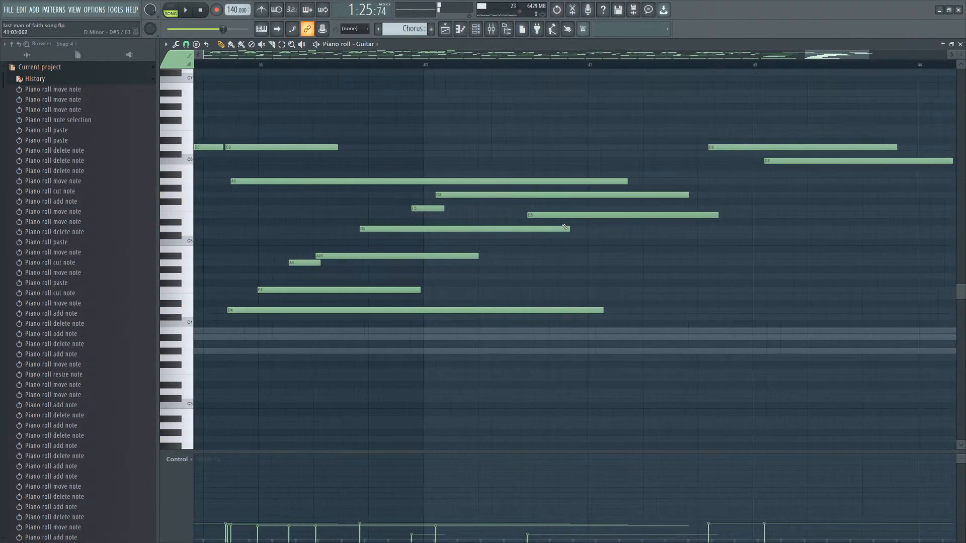
pyautogui.click(520, 235)
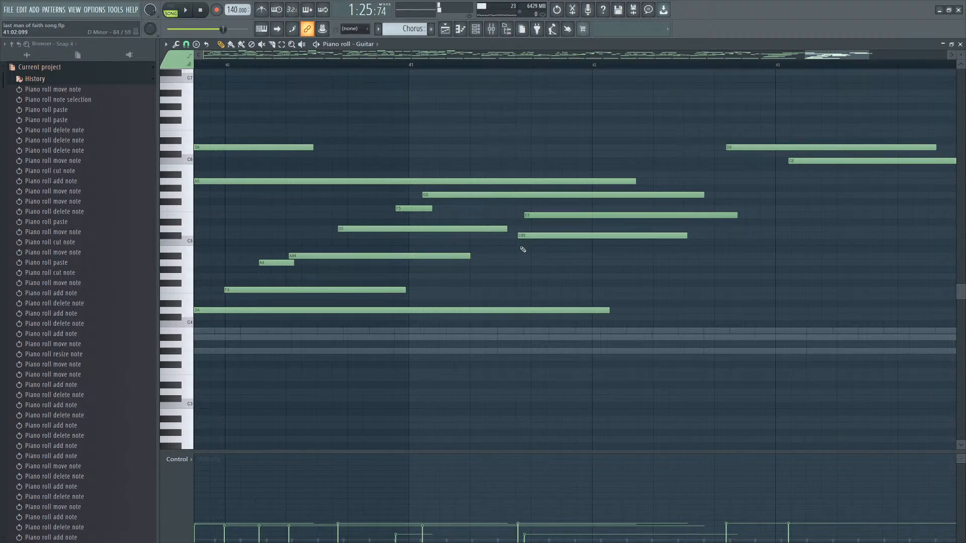
pyautogui.click(521, 249)
pyautogui.rightClick(524, 249)
pyautogui.rightClick(526, 236)
pyautogui.press('space')
# Shorten and redraw the E5 note around bar 41, auditioning playback.
pyautogui.moveTo(539, 215); pyautogui.dragTo(543, 216)
pyautogui.moveTo(744, 216); pyautogui.dragTo(588, 217)
pyautogui.rightClick(551, 216)
pyautogui.click(576, 216)
pyautogui.press('space')
# Add an F5 note at bar 43 and delete the D6 and C6 notes above it.
pyautogui.scroll(-2, 594, 215)
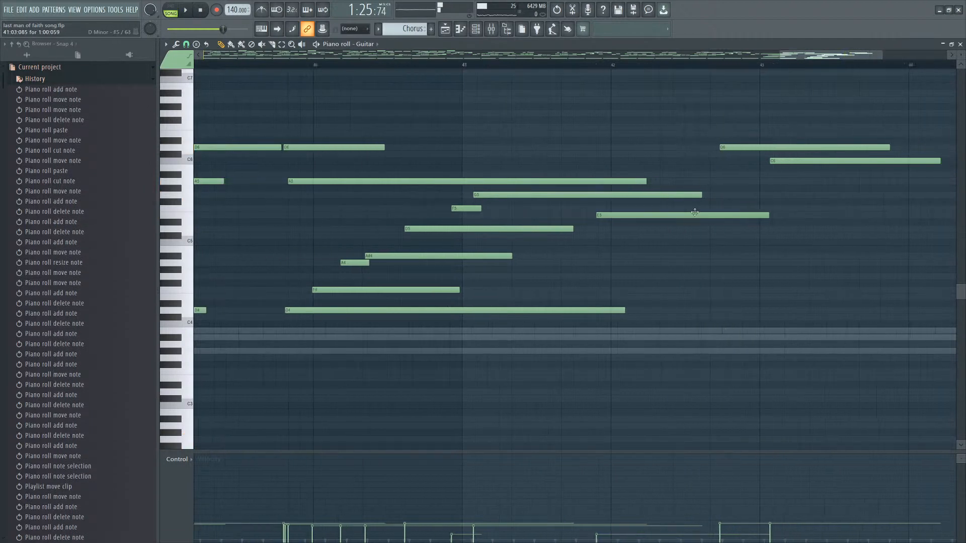
pyautogui.click(706, 211)
pyautogui.rightClick(765, 161)
pyautogui.rightClick(770, 147)
pyautogui.press('space')
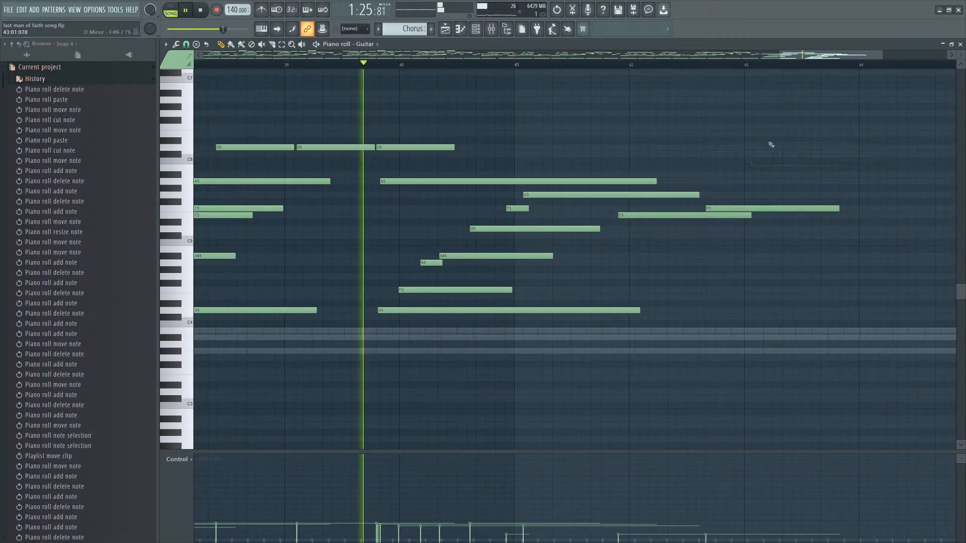
# Nudge the bar-43 F5 note slightly later and audition the ending.
pyautogui.scroll(-3, 773, 201)
pyautogui.moveTo(779, 207); pyautogui.dragTo(782, 207)
pyautogui.scroll(2, 778, 208)
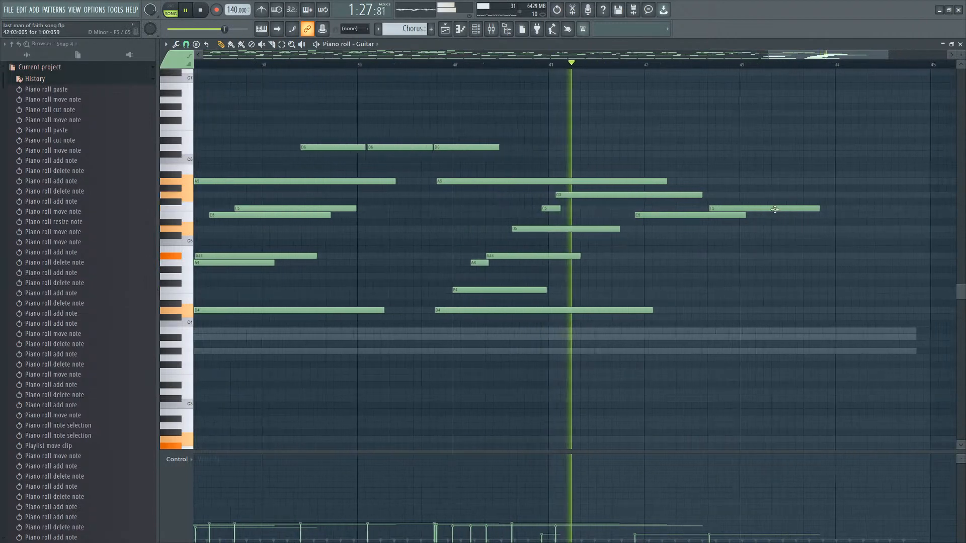
pyautogui.press('space')
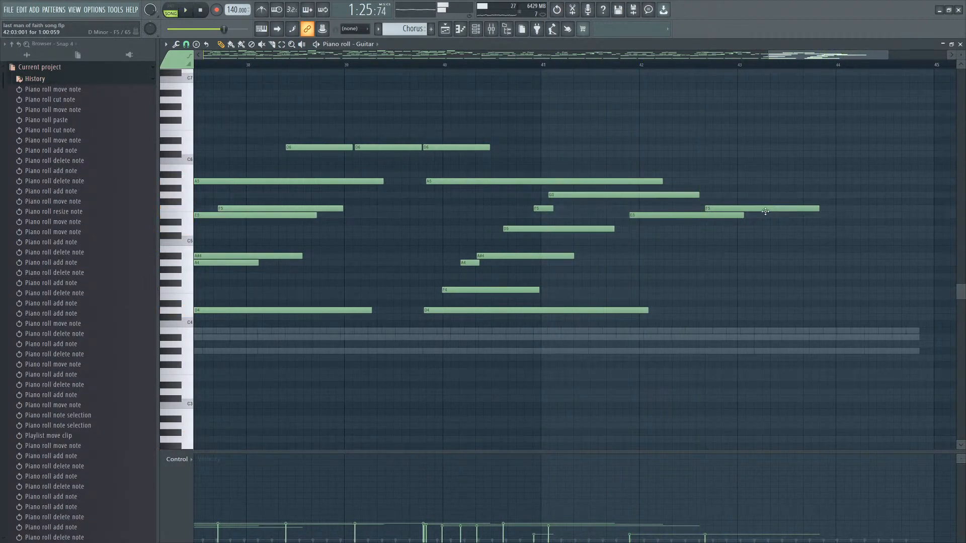
# Move the low bass note at bar 43 up to C4.
pyautogui.scroll(-2, 763, 217)
pyautogui.scroll(3, 680, 308)
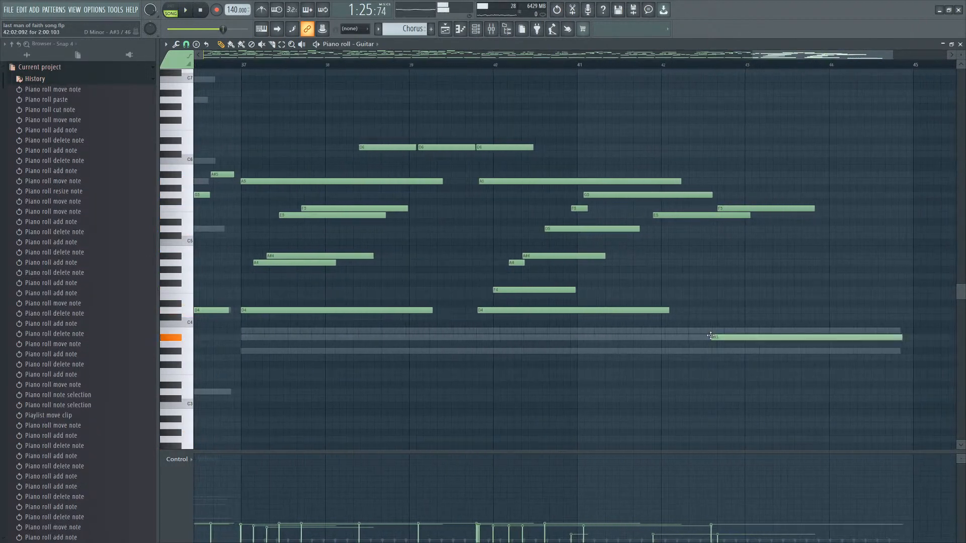
pyautogui.moveTo(707, 331)
pyautogui.mouseDown()
pyautogui.moveTo(709, 319)
pyautogui.moveTo(725, 324)
pyautogui.mouseUp()
pyautogui.press('space')
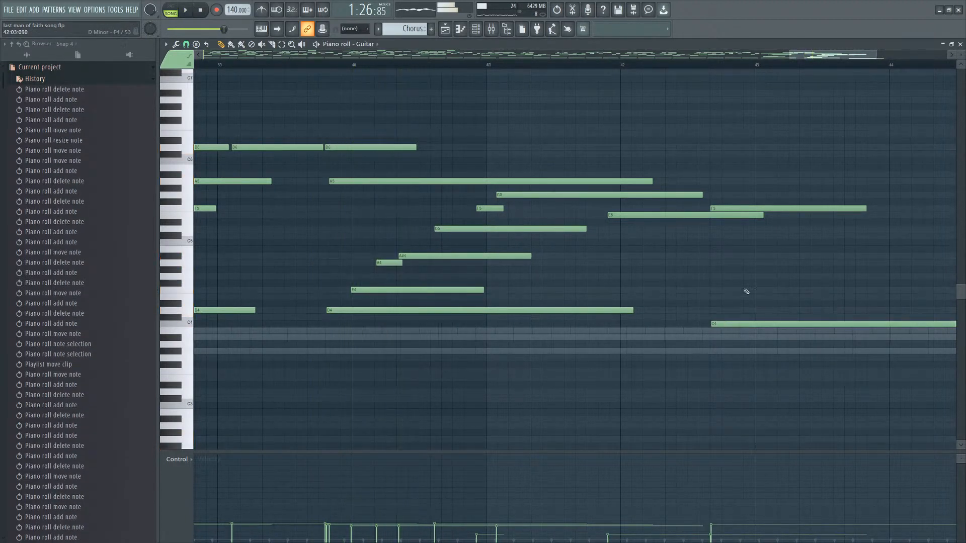
pyautogui.click(749, 269)
pyautogui.press('space')
pyautogui.moveTo(752, 270); pyautogui.dragTo(765, 263)
pyautogui.scroll(2, 827, 276)
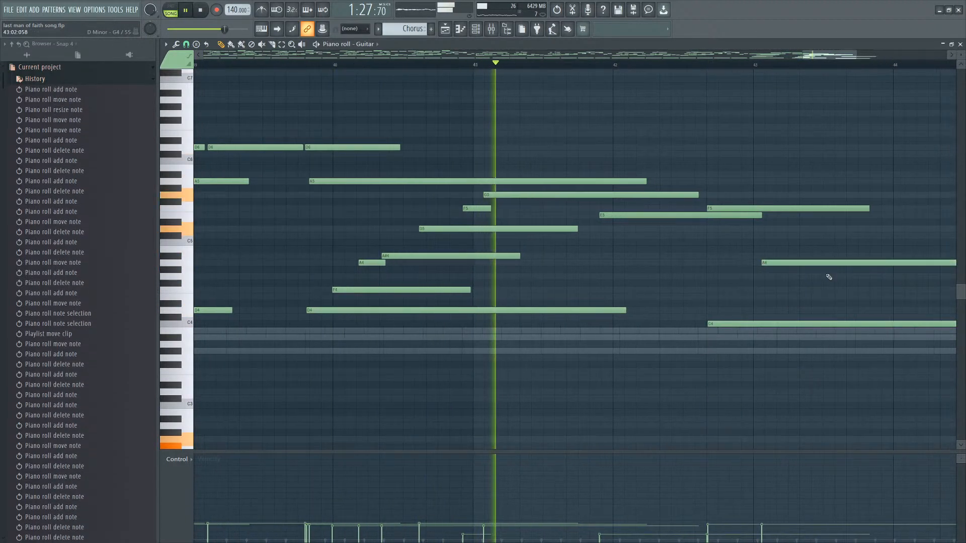
pyautogui.rightClick(788, 264)
pyautogui.scroll(-3, 809, 276)
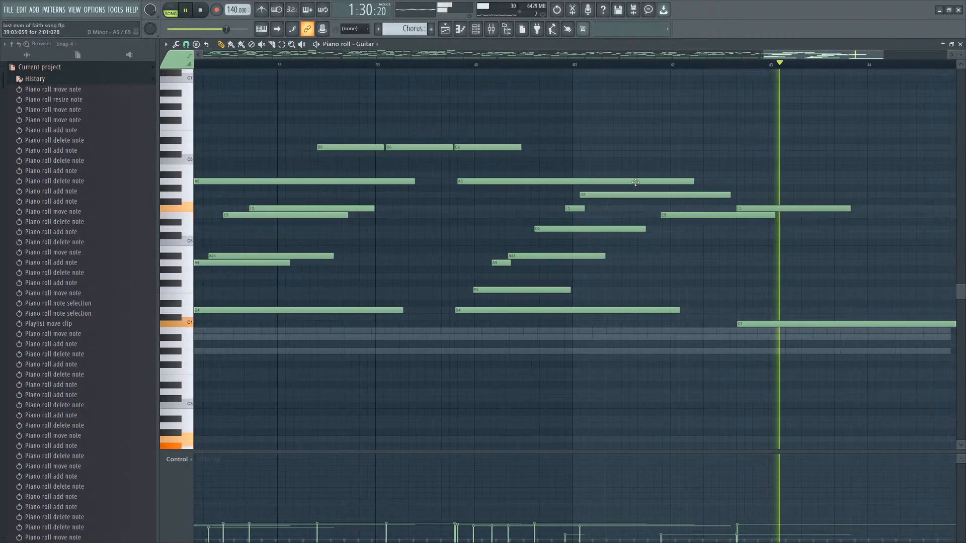
pyautogui.press('space')
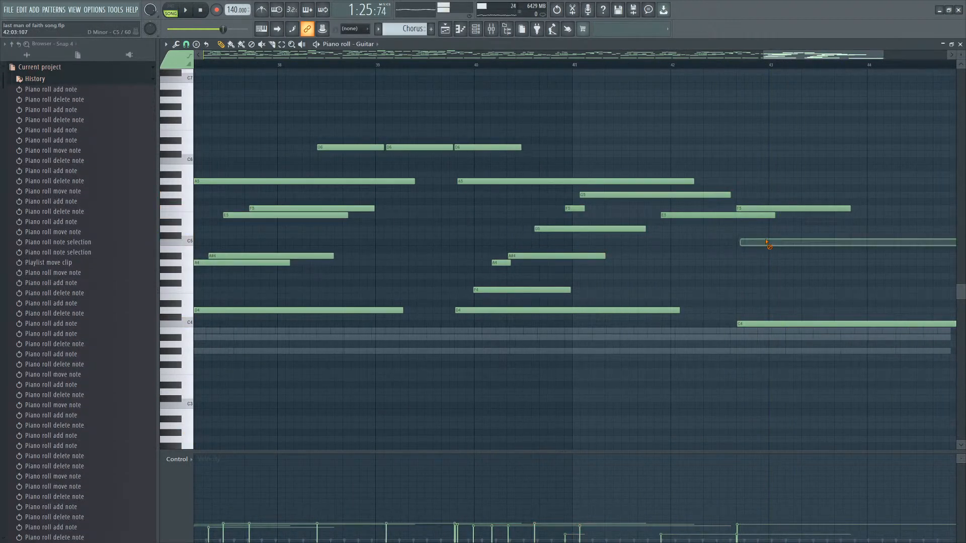
# Audition the ending, then replace the upper notes at bar 43 with a single G#3 note below the C4.
pyautogui.press('space')
pyautogui.press('space')
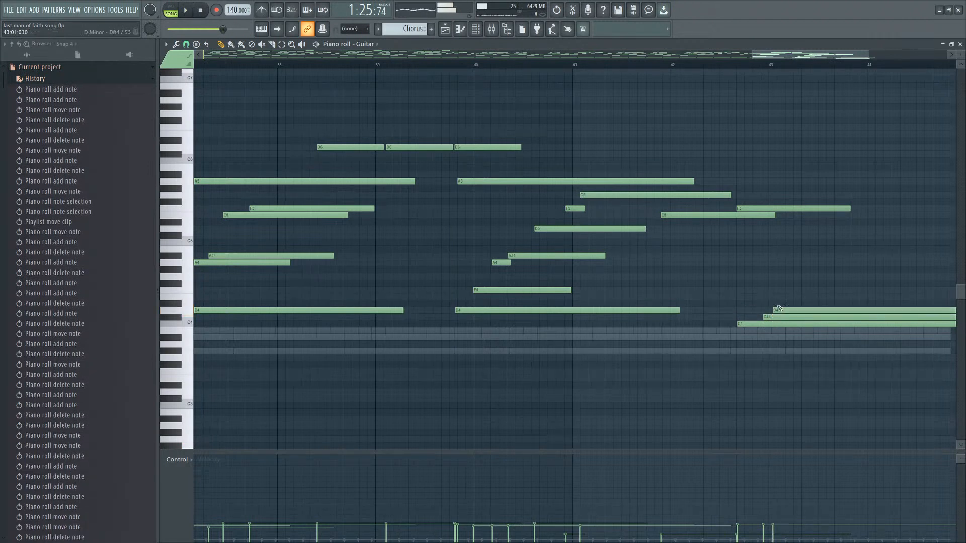
pyautogui.rightClick(779, 318)
pyautogui.moveTo(781, 317); pyautogui.dragTo(742, 352)
pyautogui.click(747, 332)
pyautogui.rightClick(747, 351)
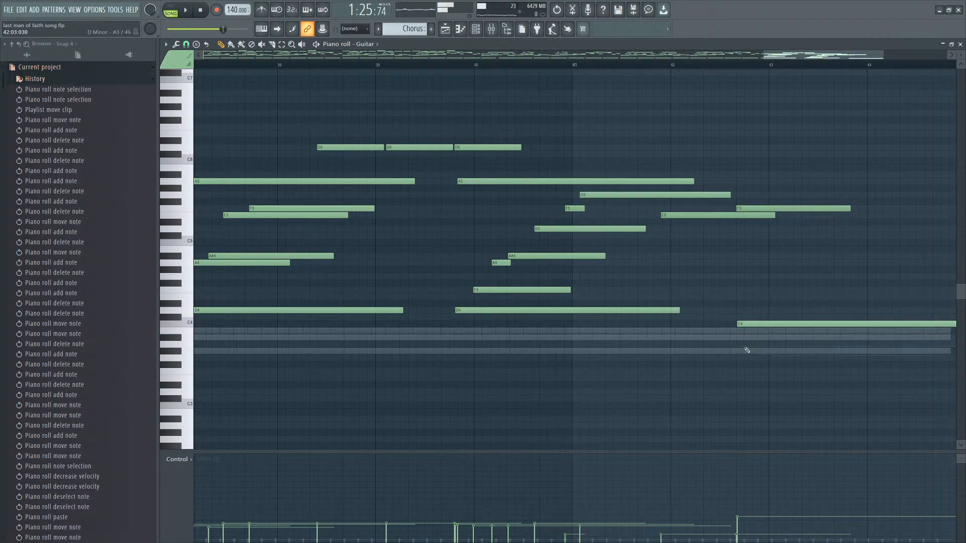
pyautogui.click(743, 351)
pyautogui.scroll(3, 783, 330)
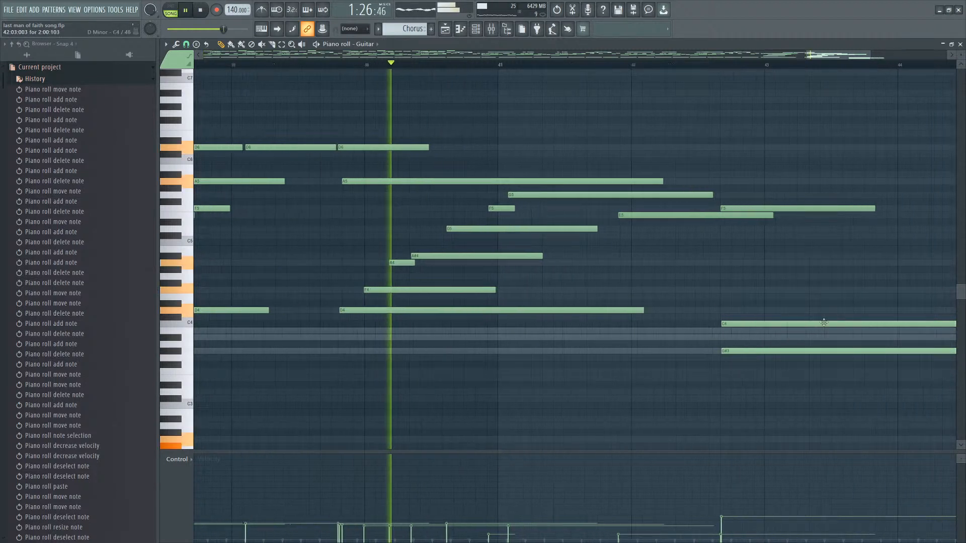
# Replace the bar-43 G#3 note with a G#3 note starting around bar 42.
pyautogui.keyDown('ctrl'); pyautogui.moveTo(793, 342); pyautogui.dragTo(759, 308); pyautogui.keyUp('ctrl')
pyautogui.keyDown('ctrl'); pyautogui.click(751, 301); pyautogui.keyUp('ctrl')
pyautogui.scroll(-2, 778, 319)
pyautogui.rightClick(736, 350)
pyautogui.click(613, 350)
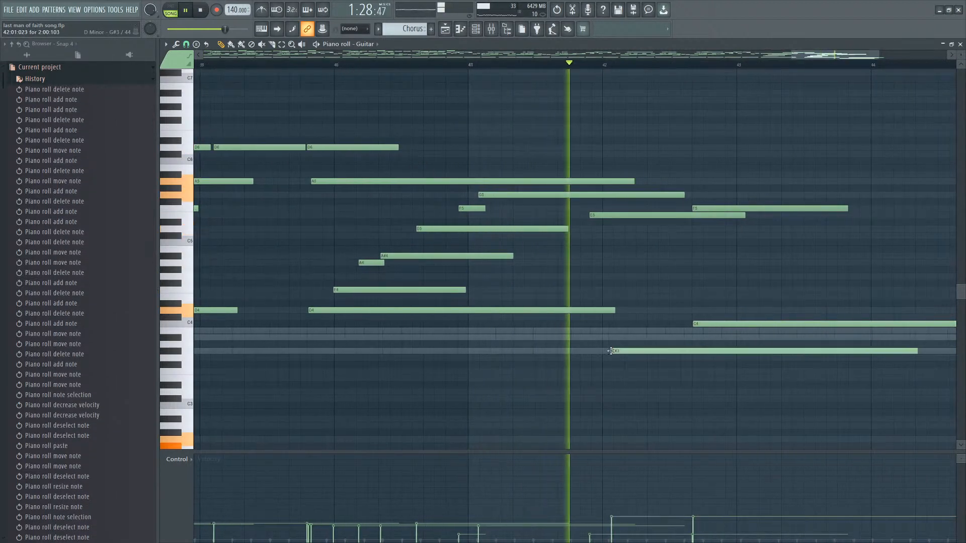
# Add an A3 note starting just before bar 43, above the G#3 note.
pyautogui.moveTo(668, 351)
pyautogui.mouseDown()
pyautogui.moveTo(650, 351)
pyautogui.moveTo(657, 346)
pyautogui.mouseUp()
pyautogui.click(659, 346)
pyautogui.rightClick(673, 351)
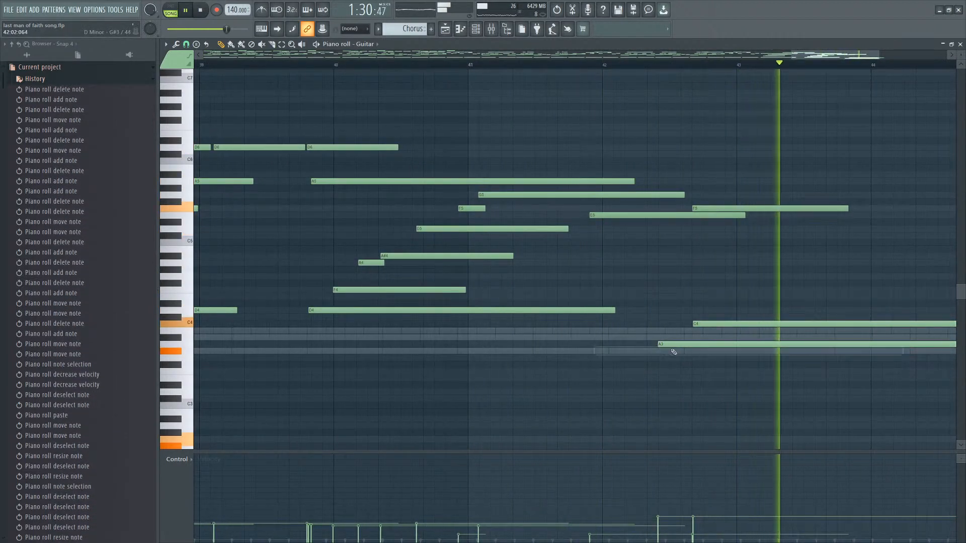
# Audition the ending, nudge the G#3 note slightly later, and move the A3 note up to E4 at bar 43.
pyautogui.press('space')
pyautogui.moveTo(597, 351); pyautogui.dragTo(606, 352)
pyautogui.moveTo(678, 342); pyautogui.dragTo(702, 297)
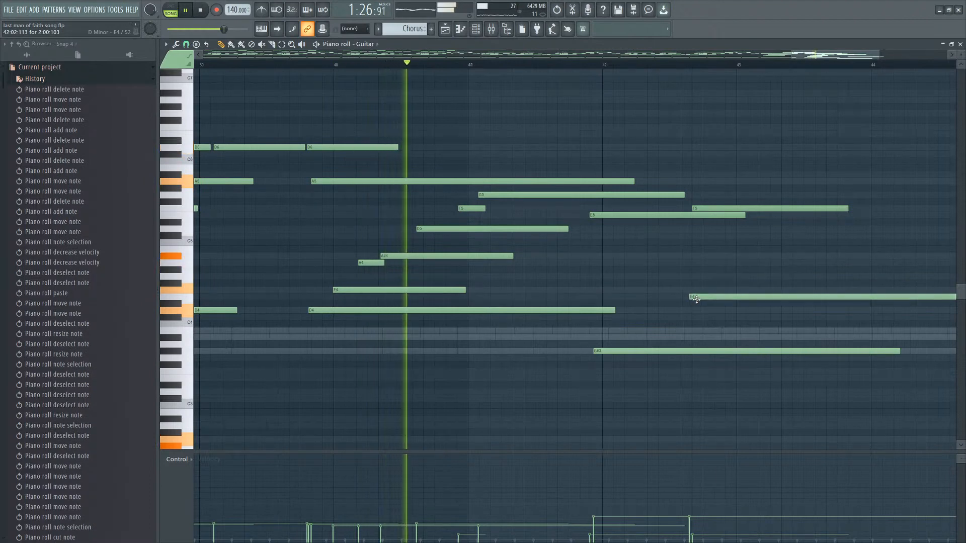
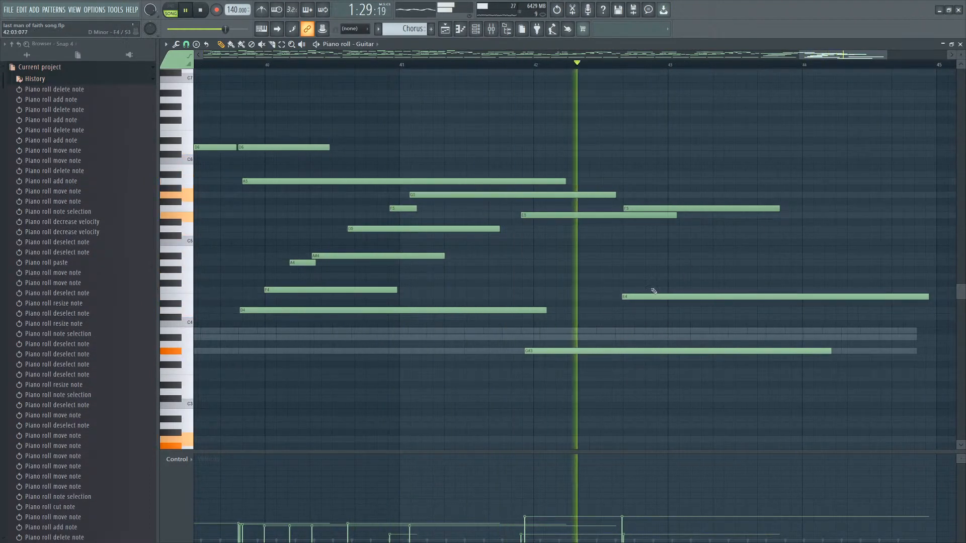
# Nudge the G#3 note slightly later and move the E4 note before bar 43 up to F4, then audition.
pyautogui.moveTo(592, 350); pyautogui.dragTo(595, 350)
pyautogui.moveTo(647, 294); pyautogui.dragTo(625, 285)
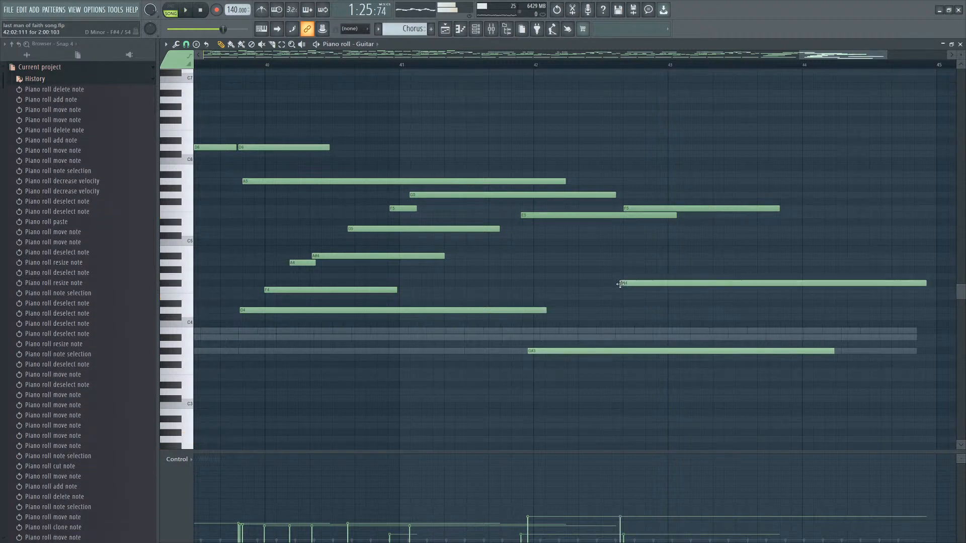
pyautogui.press('space')
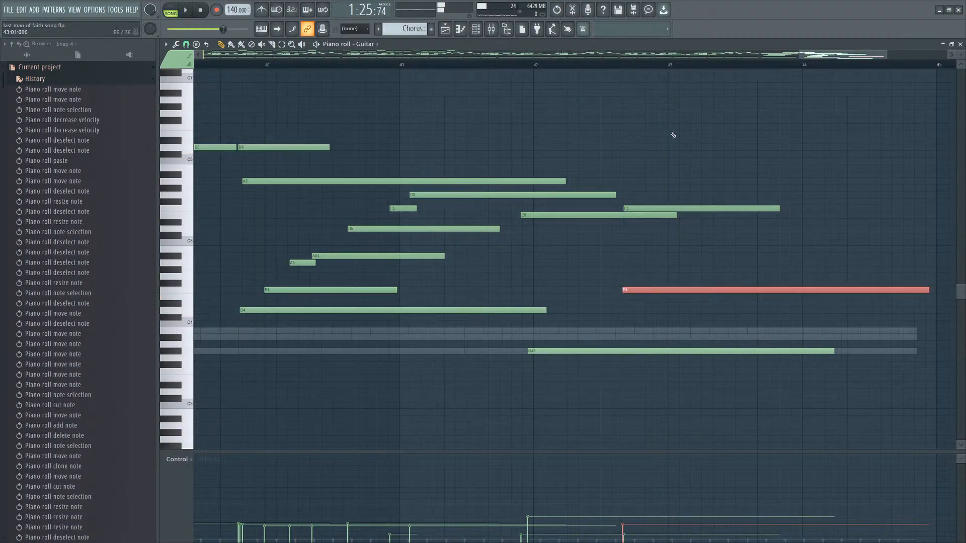
pyautogui.press('space')
# Delete the F5 note before bar 43 and add a C5 note starting just before bar 43, auditioning the change.
pyautogui.rightClick(636, 208)
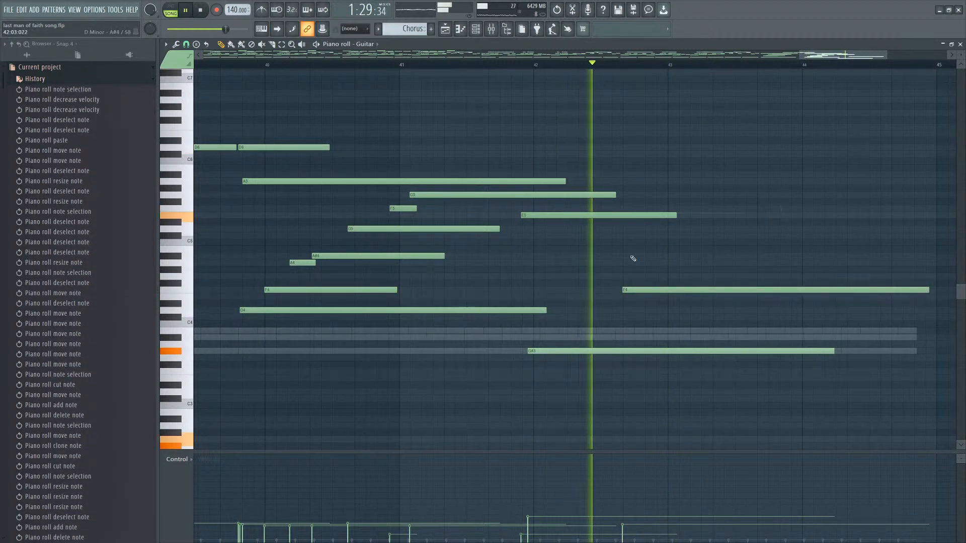
pyautogui.press('space')
pyautogui.click(627, 230)
pyautogui.press('space')
pyautogui.rightClick(649, 230)
pyautogui.click(662, 230)
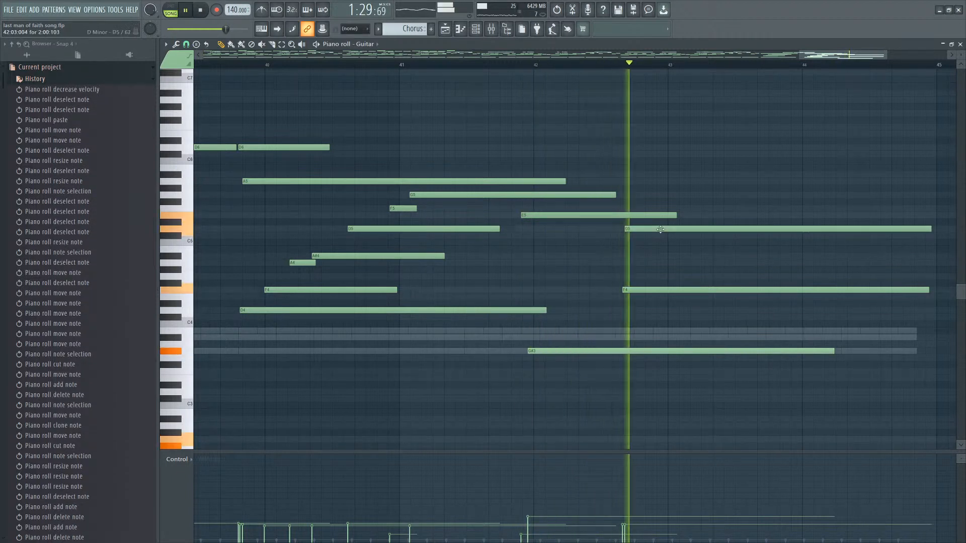
pyautogui.press('space')
pyautogui.moveTo(662, 231); pyautogui.dragTo(697, 243)
pyautogui.press('space')
# Add an F5 note just before bar 43 above the C5 note and select the upper notes.
pyautogui.press('space')
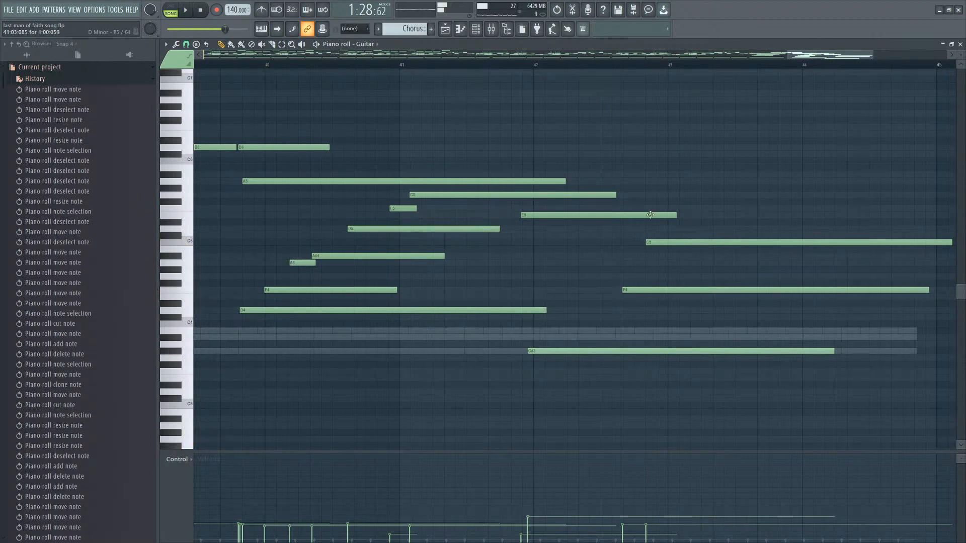
pyautogui.click(623, 201)
pyautogui.rightClick(624, 203)
pyautogui.click(624, 208)
pyautogui.press('space')
pyautogui.moveTo(718, 205); pyautogui.dragTo(742, 282)
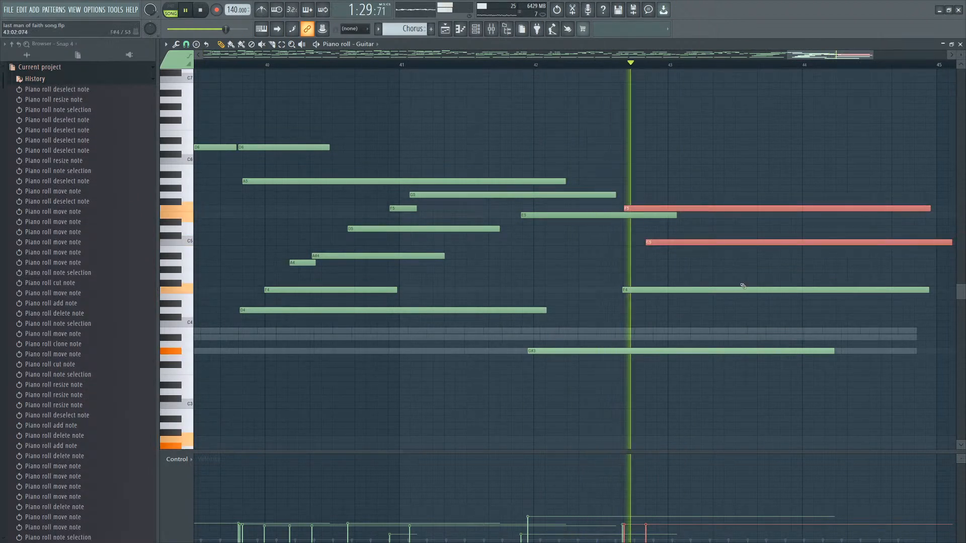
# Add an A#5 note starting just after bar 43, auditioning the chord.
pyautogui.scroll(-1, 755, 259)
pyautogui.scroll(1, 765, 240)
pyautogui.press('space')
pyautogui.click(646, 179)
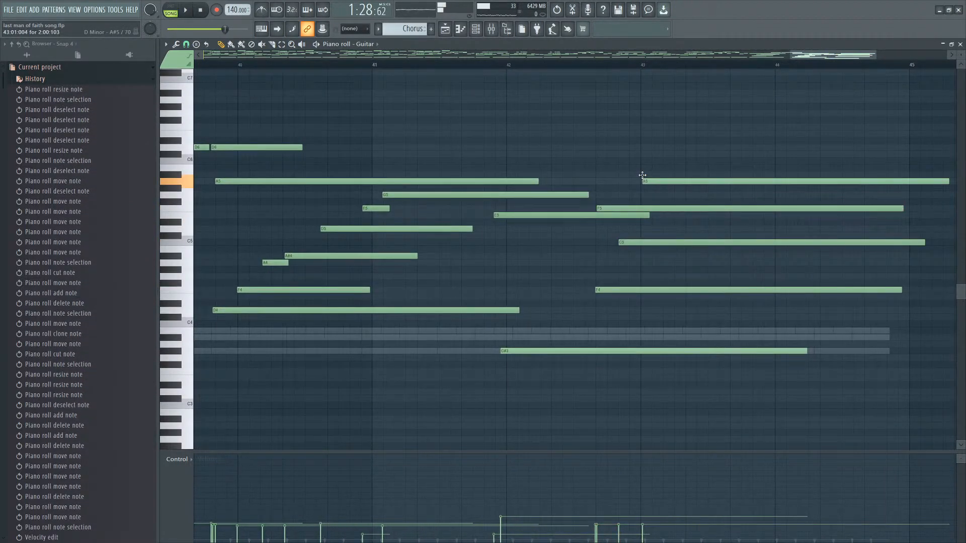
pyautogui.rightClick(648, 180)
pyautogui.press('space')
pyautogui.click(649, 174)
pyautogui.moveTo(683, 174); pyautogui.dragTo(696, 173)
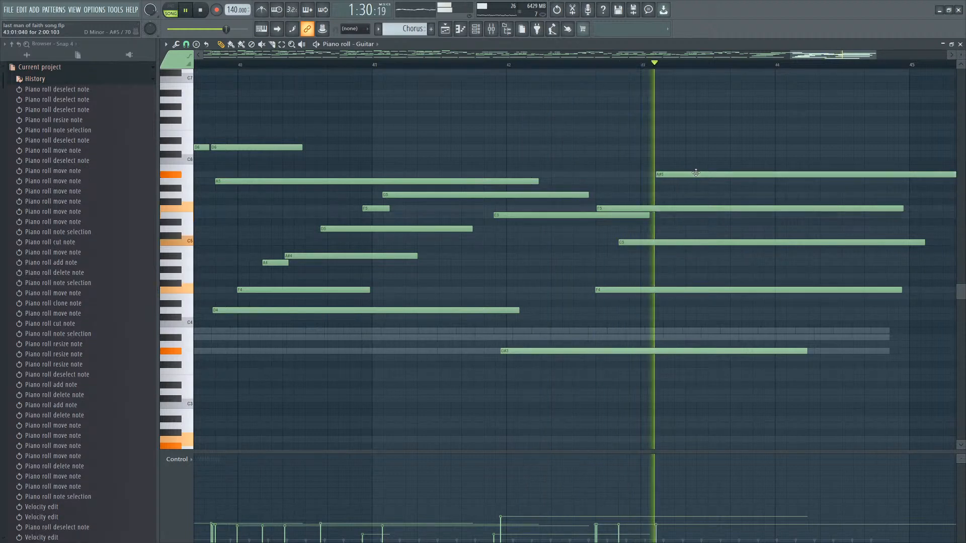
pyautogui.press('space')
# Delete the A#5, F5, C5 and F4 notes around bar 43 after auditioning.
pyautogui.scroll(-2, 694, 186)
pyautogui.press('space')
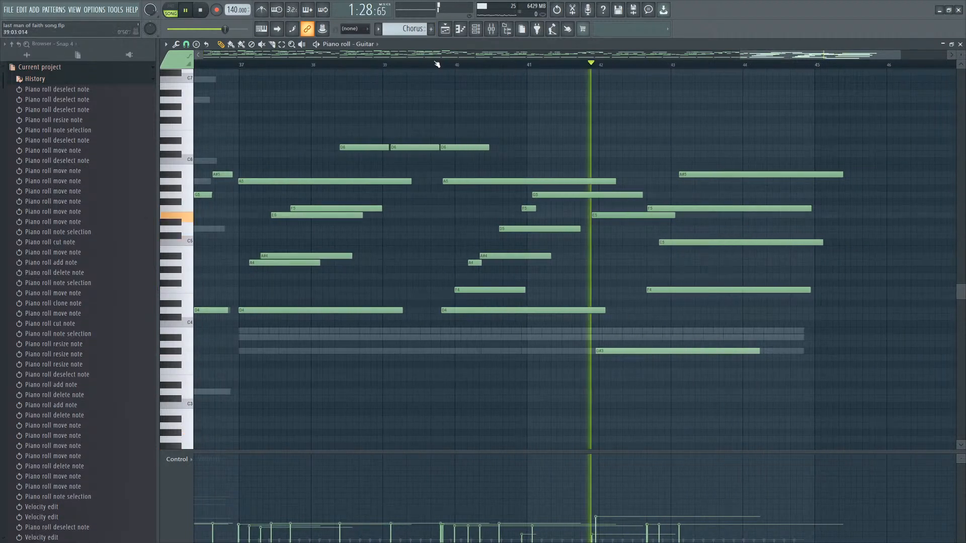
pyautogui.rightClick(745, 174)
pyautogui.rightClick(755, 209)
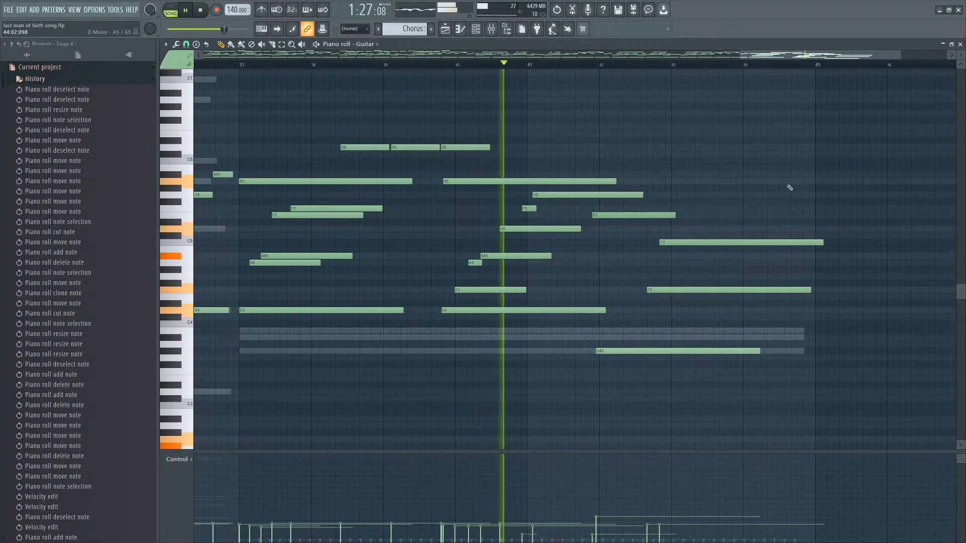
pyautogui.rightClick(785, 242)
pyautogui.press('space')
pyautogui.scroll(2, 697, 244)
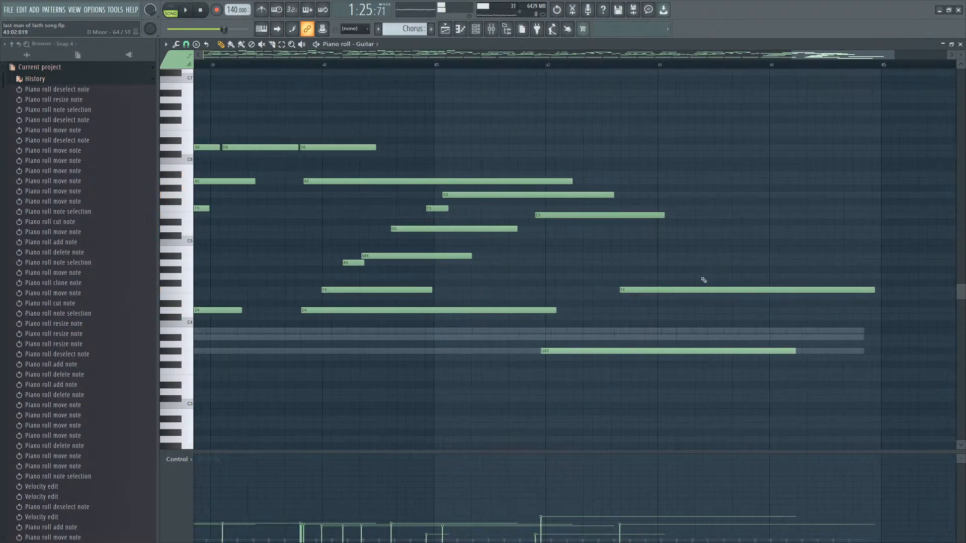
pyautogui.rightClick(686, 289)
pyautogui.scroll(-2, 621, 348)
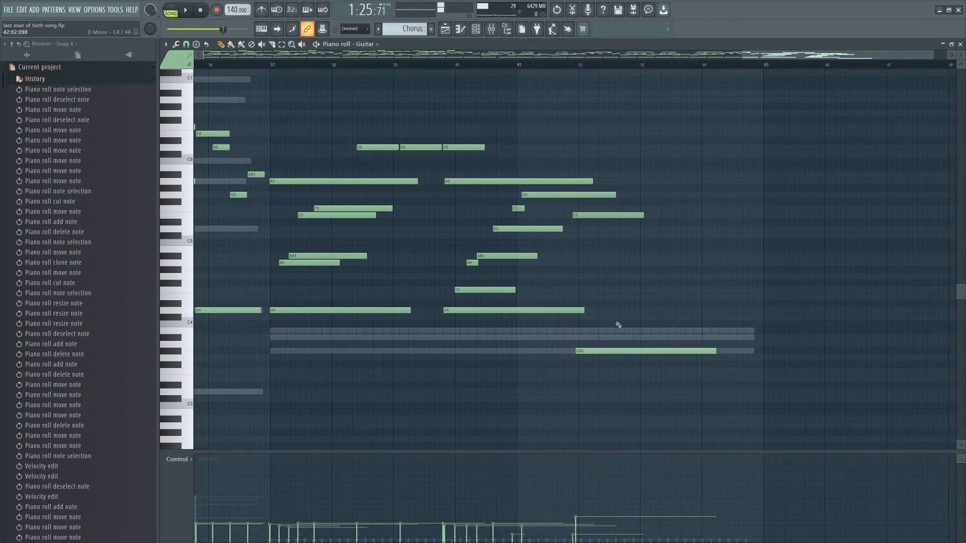
# Try a C4 note just before bar 43 while auditioning, then remove it.
pyautogui.click(621, 317)
pyautogui.rightClick(624, 318)
pyautogui.press('space')
pyautogui.press('space')
pyautogui.click(623, 325)
pyautogui.press('space')
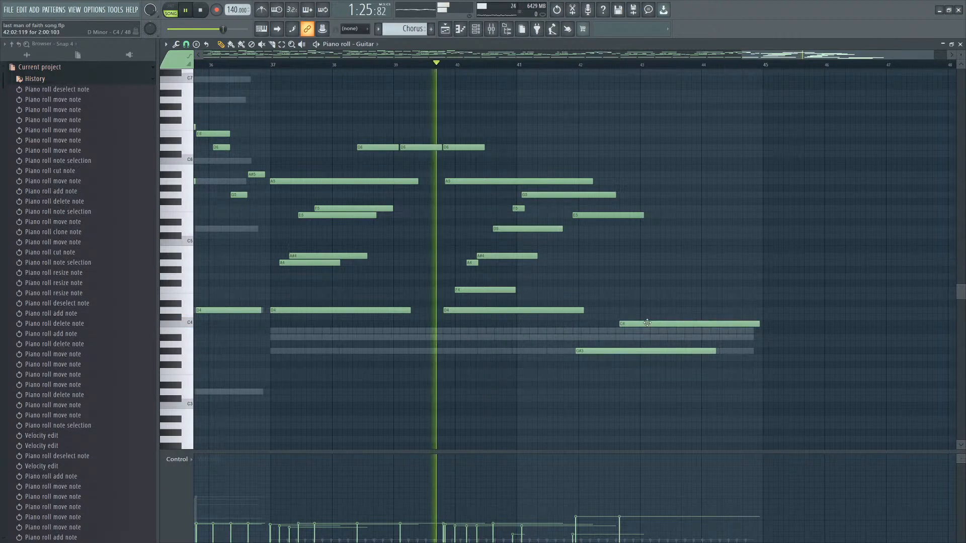
pyautogui.rightClick(646, 324)
# Try G4, A#4 and A4 notes just before bar 43 in turn, removing each after auditioning.
pyautogui.press('space')
pyautogui.click(621, 272)
pyautogui.press('space')
pyautogui.rightClick(632, 272)
pyautogui.press('space')
pyautogui.click(626, 258)
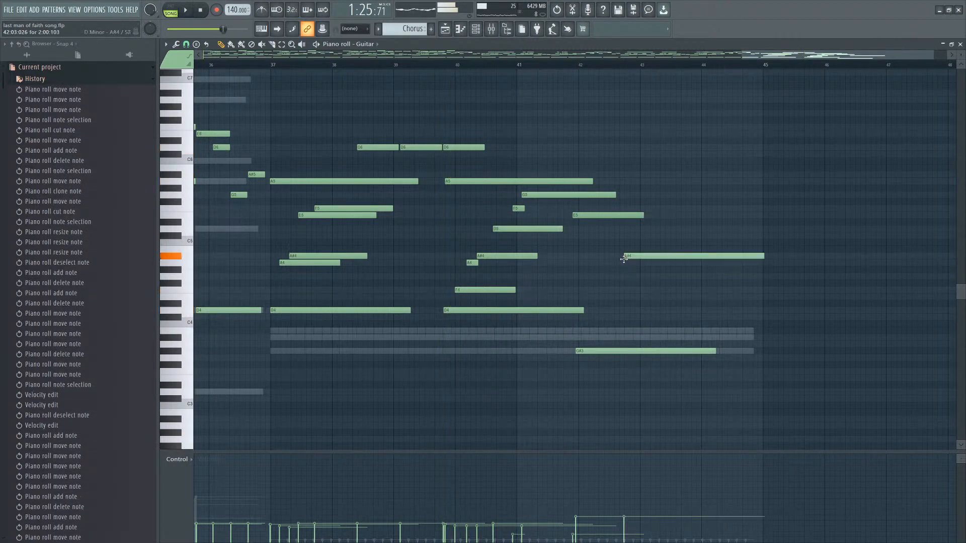
pyautogui.rightClick(628, 258)
pyautogui.click(626, 263)
pyautogui.press('space')
pyautogui.scroll(2, 668, 272)
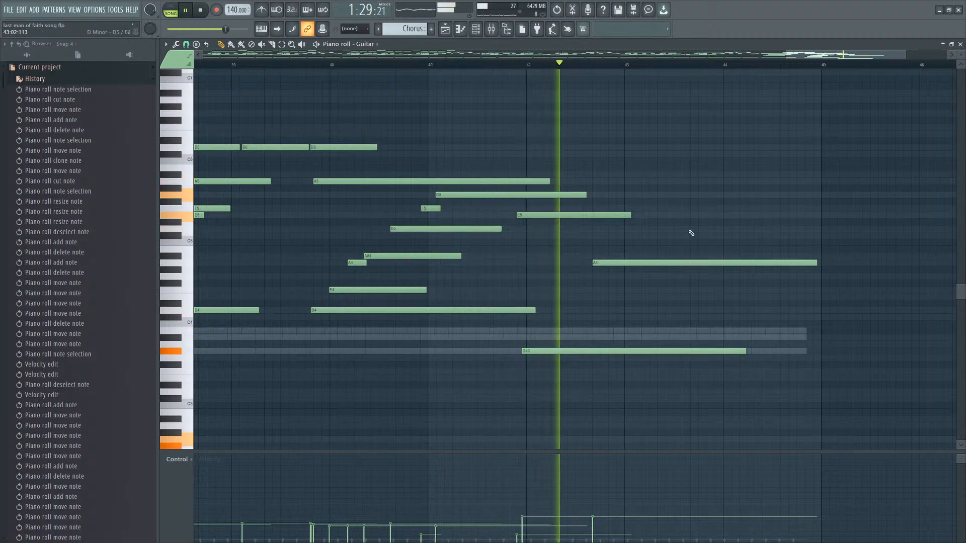
pyautogui.press('space')
pyautogui.rightClick(622, 264)
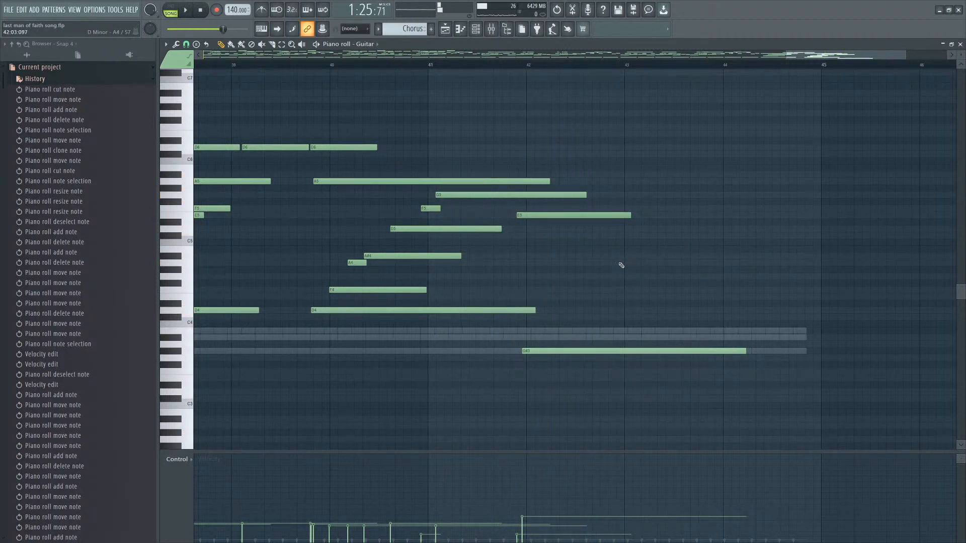
# Add an A#4 note at bar 43 and audition it from shortly before.
pyautogui.click(626, 265)
pyautogui.rightClick(647, 262)
pyautogui.click(626, 256)
pyautogui.press('space')
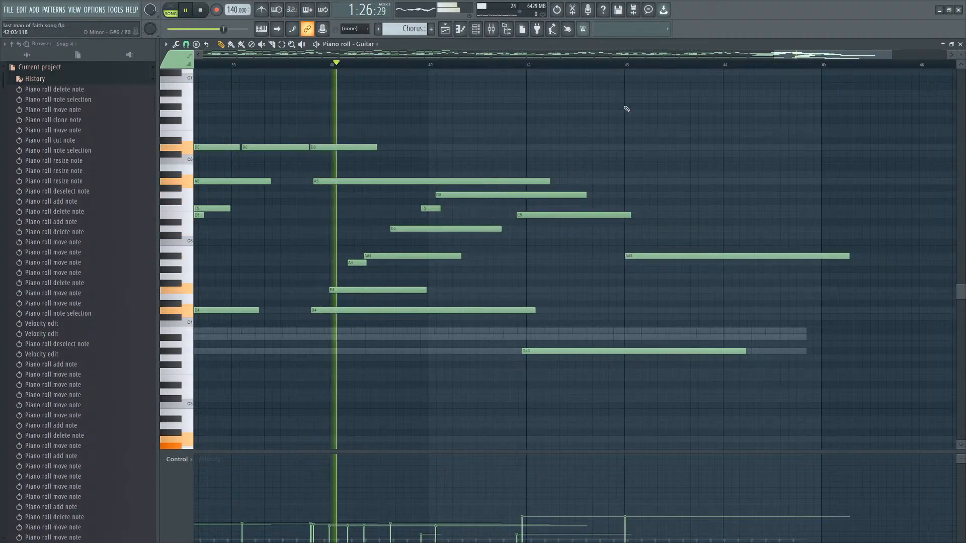
pyautogui.click(515, 66)
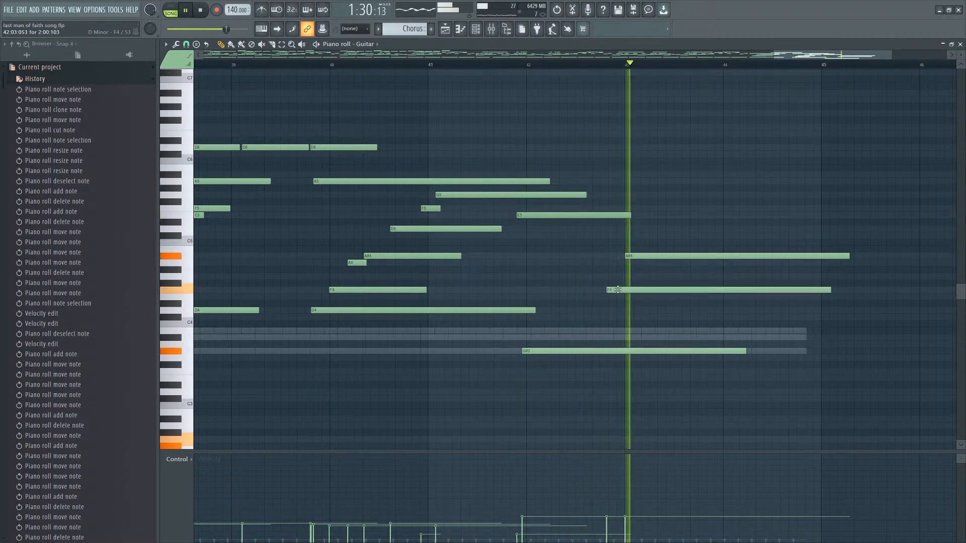
pyautogui.press('space')
# Add a G5 note starting just after bar 43.
pyautogui.click(638, 257)
pyautogui.keyDown('ctrl'); pyautogui.moveTo(638, 257); pyautogui.dragTo(640, 276); pyautogui.keyUp('ctrl')
pyautogui.scroll(-2, 648, 272)
pyautogui.click(653, 195)
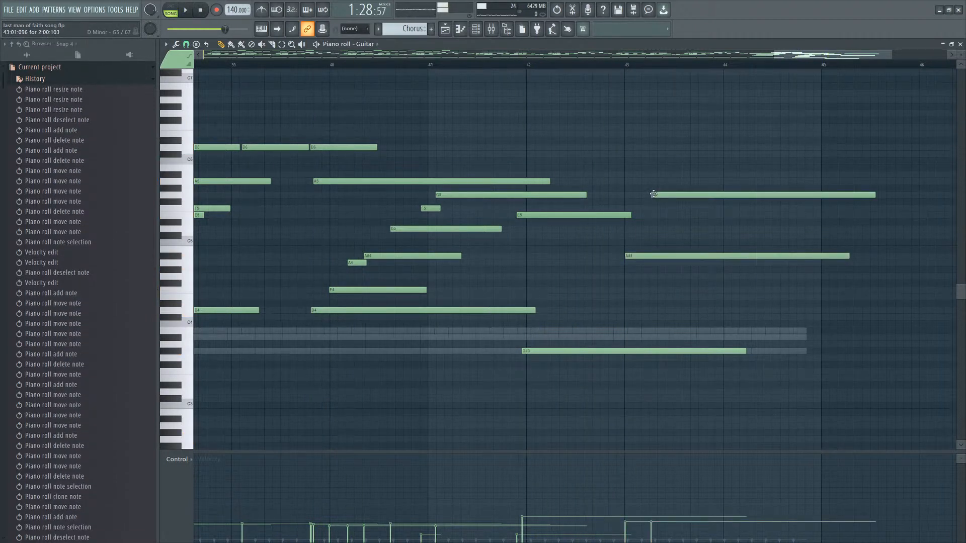
pyautogui.rightClick(653, 195)
pyautogui.click(643, 189)
pyautogui.moveTo(643, 193); pyautogui.dragTo(666, 199)
# Select a group of melody notes before bar 43 and duplicate them right after themselves.
pyautogui.scroll(-2, 571, 217)
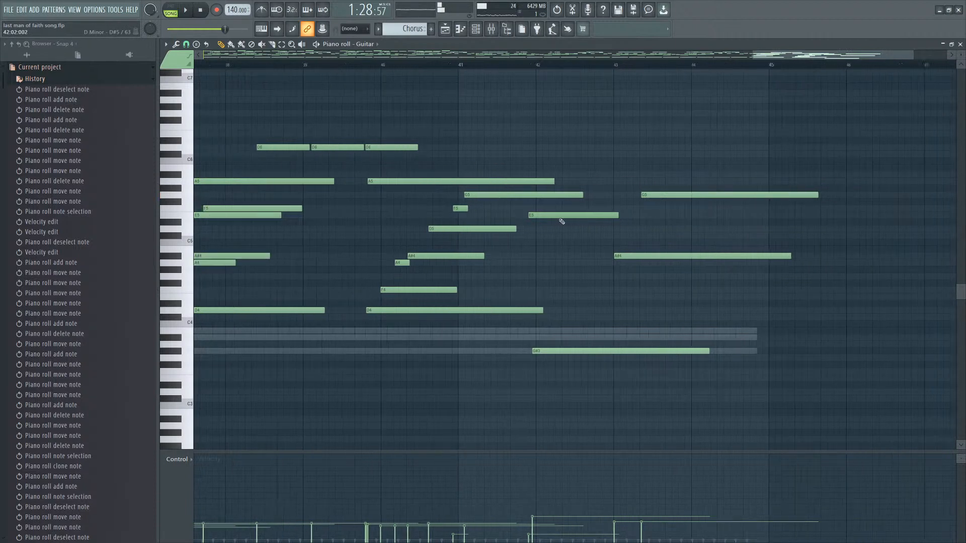
pyautogui.keyDown('ctrl'); pyautogui.moveTo(480, 195); pyautogui.dragTo(396, 297); pyautogui.keyUp('ctrl')
pyautogui.scroll(4, 636, 287)
pyautogui.hotkey('ctrl', 'b')
pyautogui.scroll(-2, 659, 284)
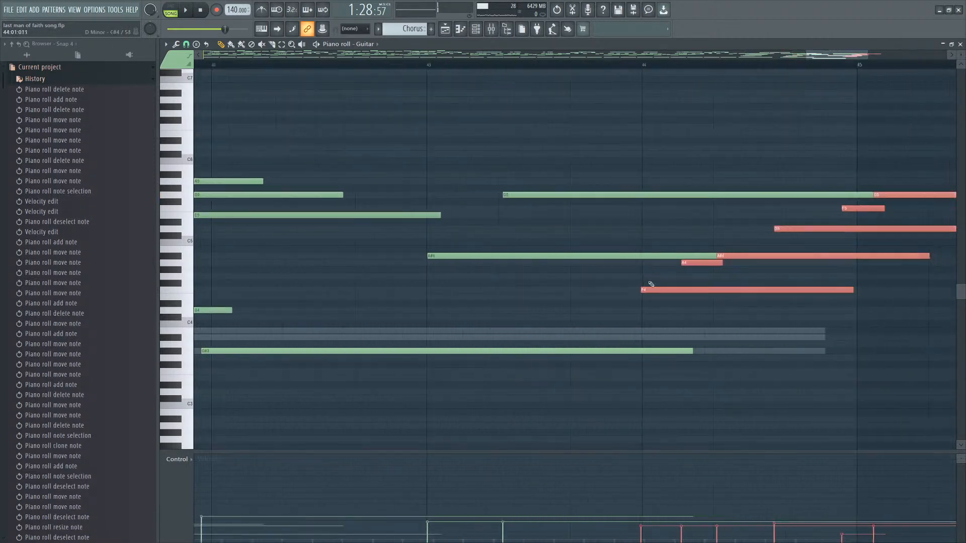
# Move the duplicated notes earlier and delete the E5 note among them.
pyautogui.moveTo(658, 289); pyautogui.dragTo(591, 291)
pyautogui.rightClick(687, 195)
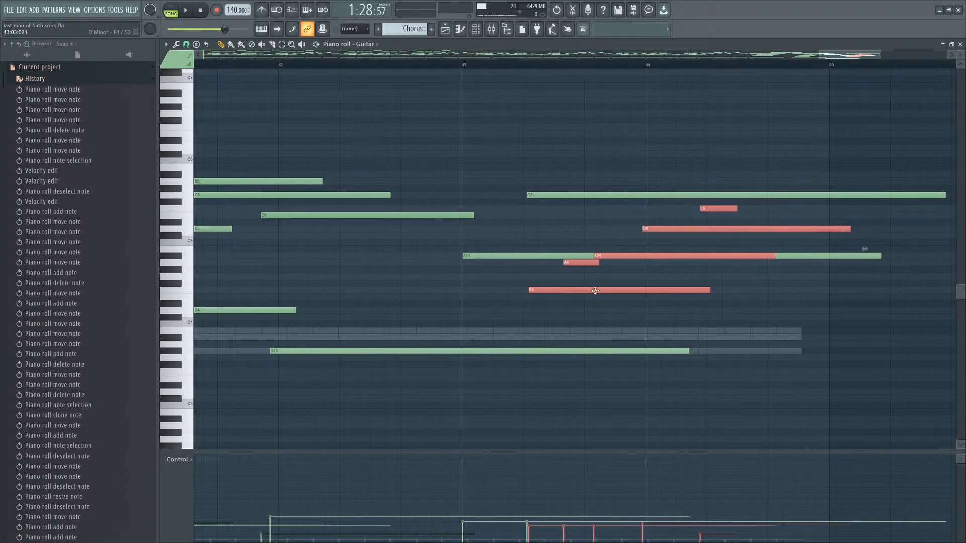
pyautogui.rightClick(713, 209)
# Transpose the remaining duplicated notes down into the register below the G#3 note.
pyautogui.scroll(3, 688, 231)
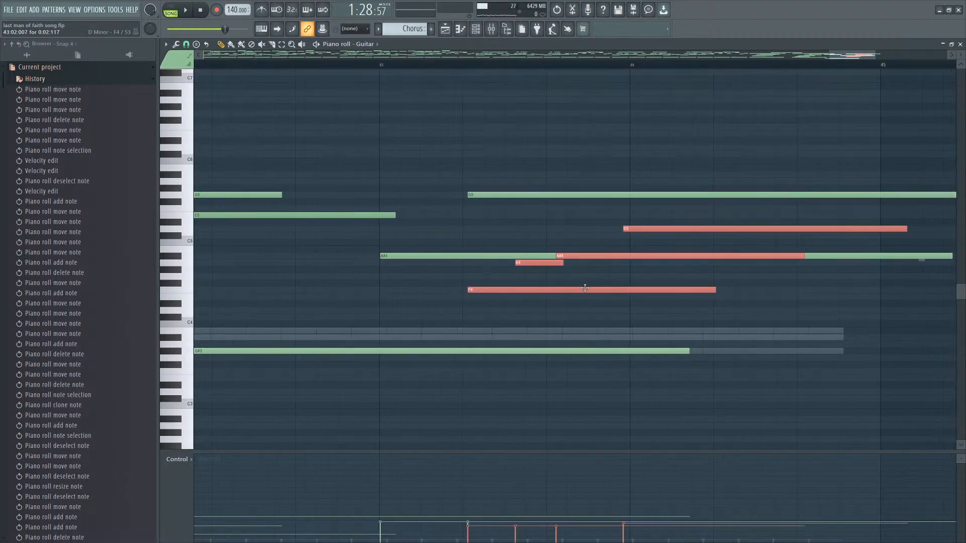
pyautogui.scroll(2, 584, 290)
pyautogui.moveTo(552, 291); pyautogui.dragTo(551, 425)
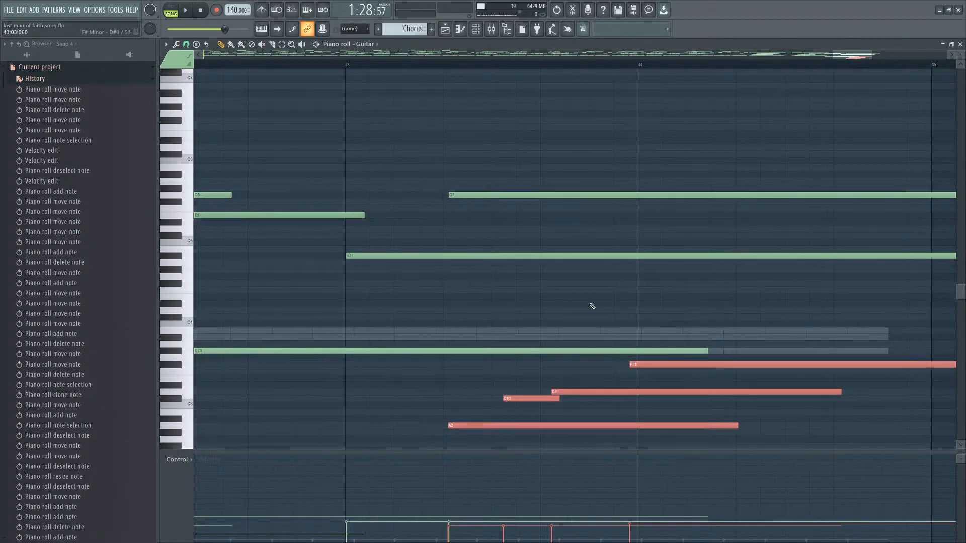
pyautogui.click(554, 296)
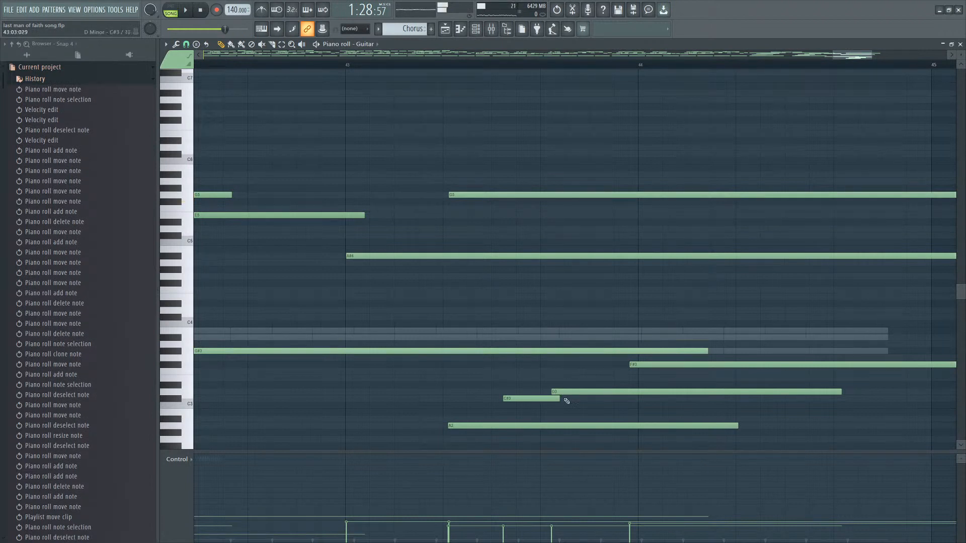
# Add a D5 note and a C5 note in bar 43 and lengthen the D5 note to just past bar 44.
pyautogui.click(527, 229)
pyautogui.moveTo(539, 229); pyautogui.dragTo(722, 242)
pyautogui.scroll(-2, 592, 230)
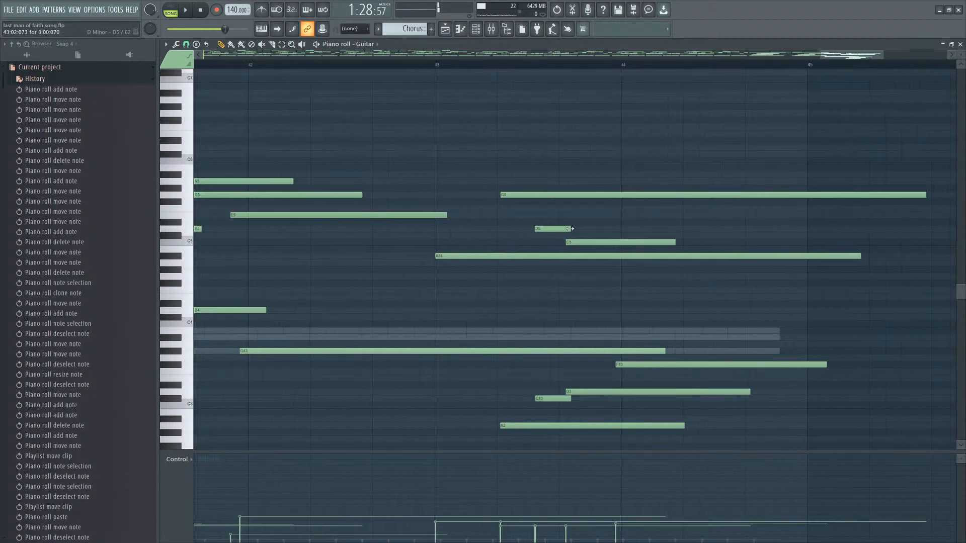
pyautogui.moveTo(570, 229); pyautogui.dragTo(644, 230)
pyautogui.scroll(-3, 671, 324)
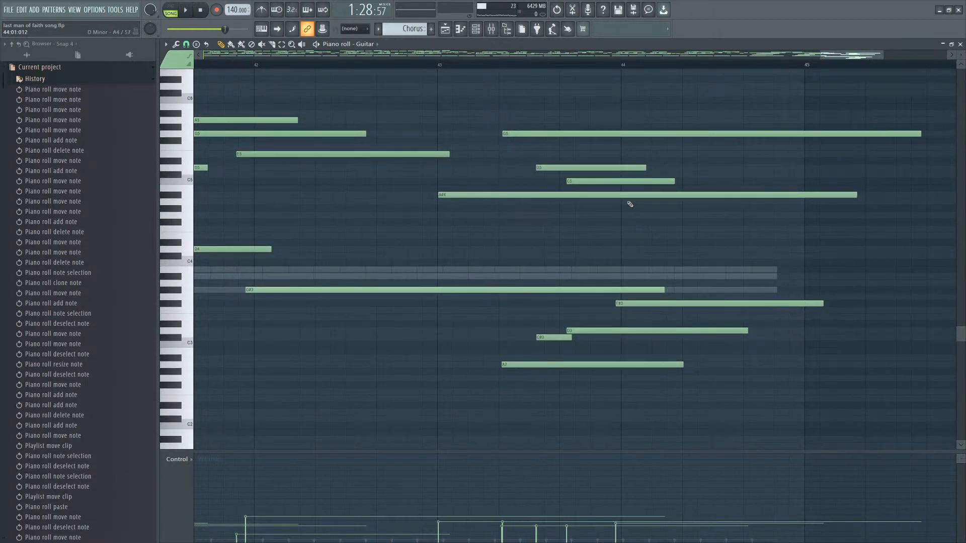
# Add an A4 note starting just after bar 44 and nudge it slightly later, auditioning.
pyautogui.scroll(3, 630, 204)
pyautogui.click(629, 201)
pyautogui.press('space')
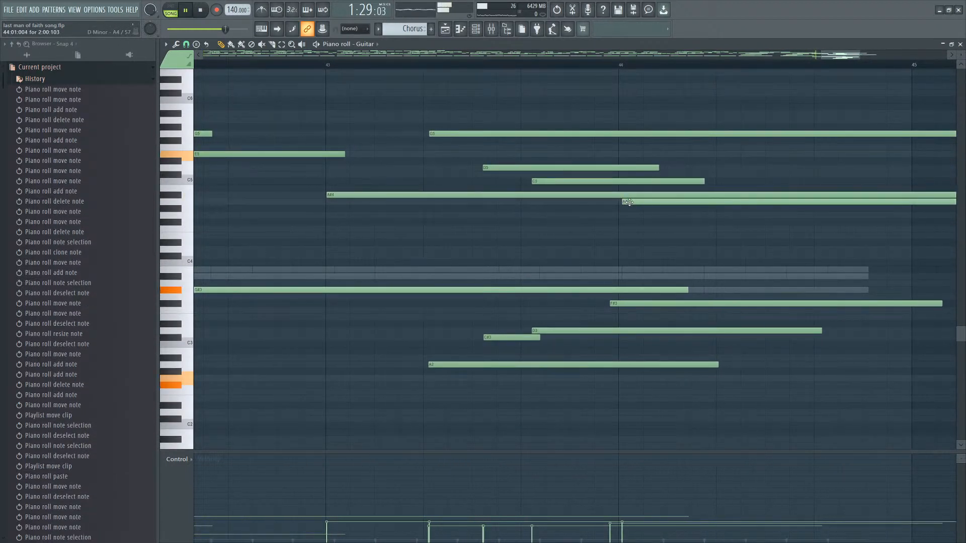
pyautogui.press('space')
pyautogui.moveTo(629, 202); pyautogui.dragTo(634, 202)
# Delete the transposed duplicate notes in the low register.
pyautogui.scroll(-2, 674, 236)
pyautogui.rightClick(664, 303)
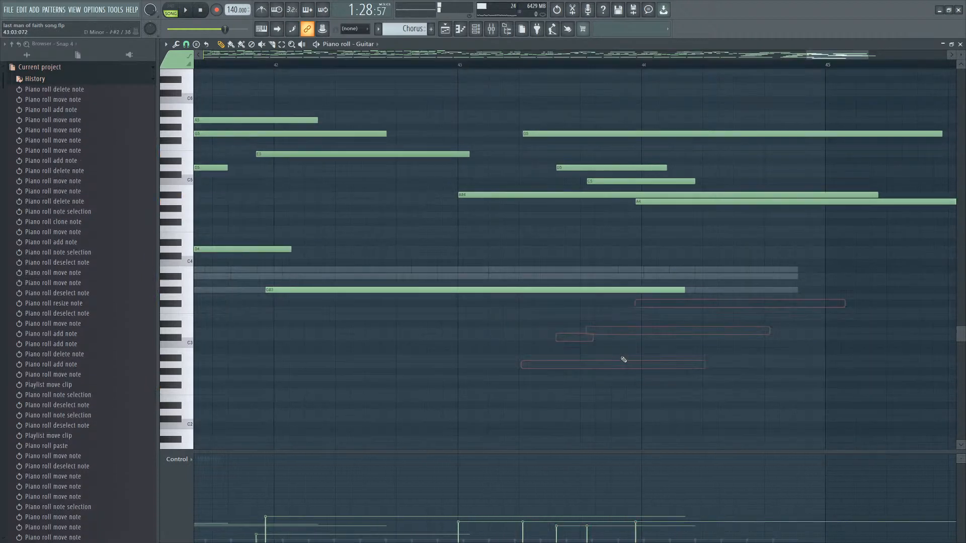
pyautogui.press('space')
# Audition the ending and add an E5 note starting just after bar 44.
pyautogui.scroll(-3, 673, 323)
pyautogui.scroll(2, 783, 318)
pyautogui.scroll(1, 782, 319)
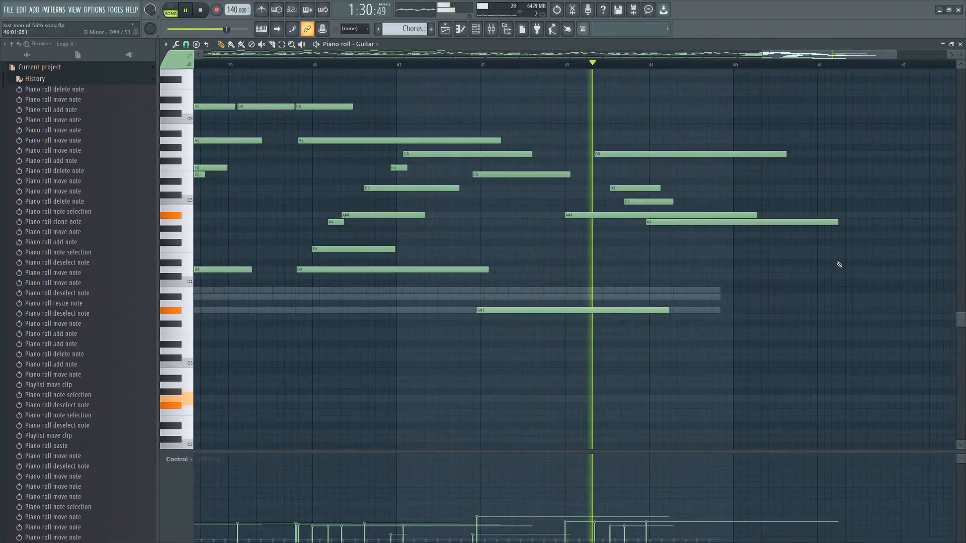
pyautogui.press('space')
pyautogui.scroll(2, 685, 214)
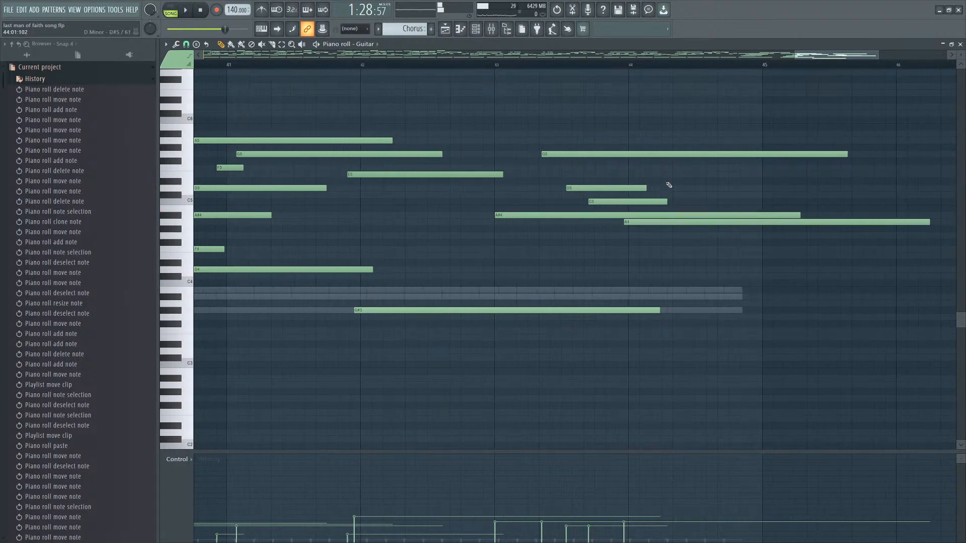
pyautogui.click(668, 175)
pyautogui.rightClick(679, 175)
pyautogui.click(674, 168)
pyautogui.press('space')
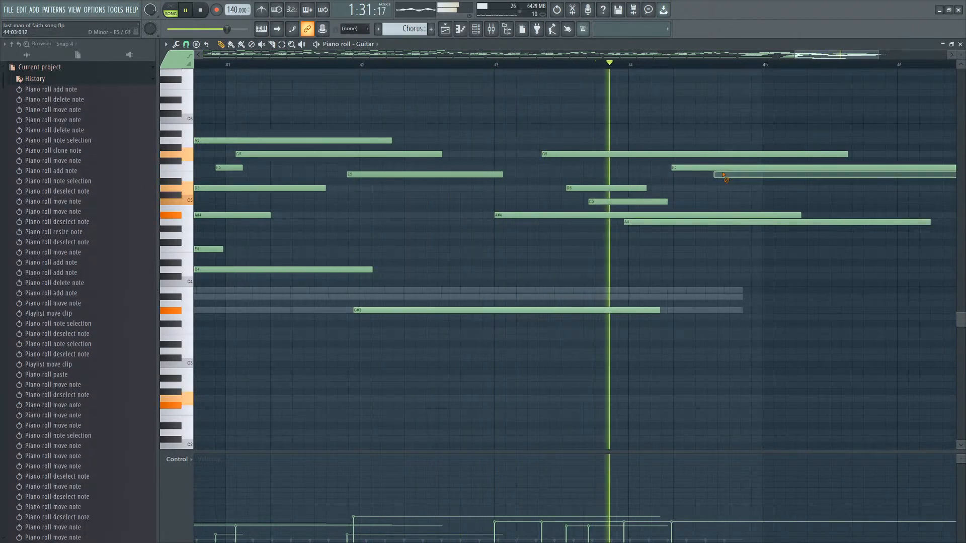
pyautogui.press('space')
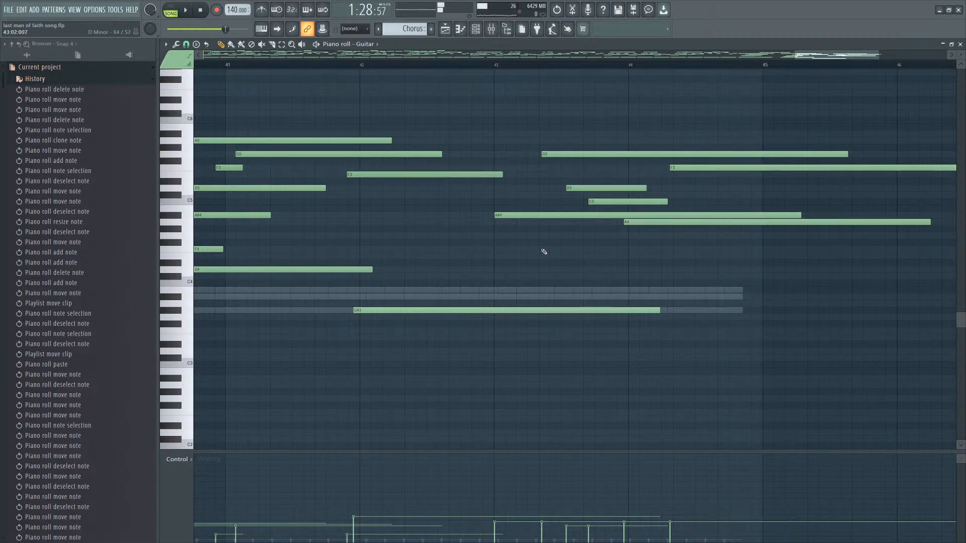
# Try F4 and F#4 notes in bar 43 while auditioning, then remove them.
pyautogui.click(544, 250)
pyautogui.rightClick(544, 250)
pyautogui.click(504, 250)
pyautogui.click(517, 243)
pyautogui.rightClick(523, 243)
pyautogui.rightClick(529, 250)
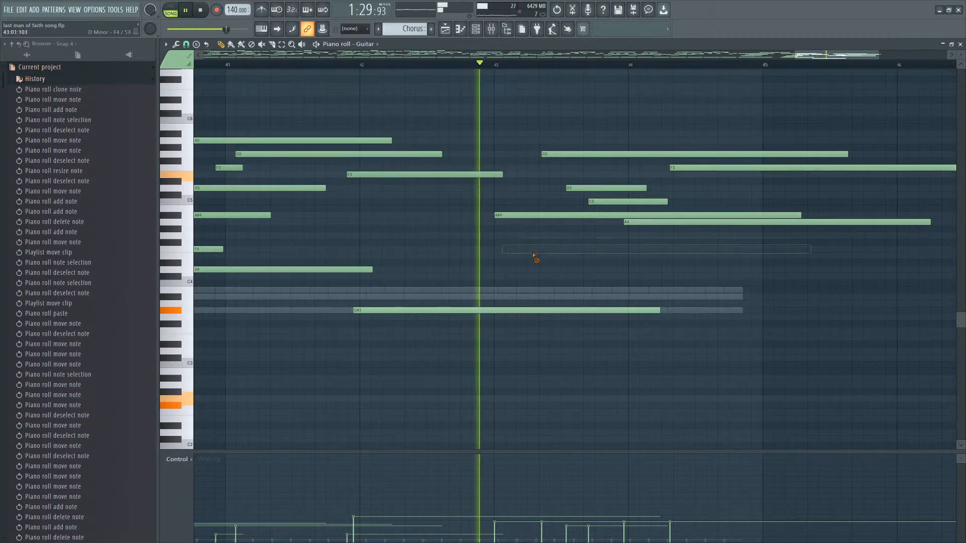
pyautogui.click(538, 250)
pyautogui.press('space')
pyautogui.rightClick(594, 250)
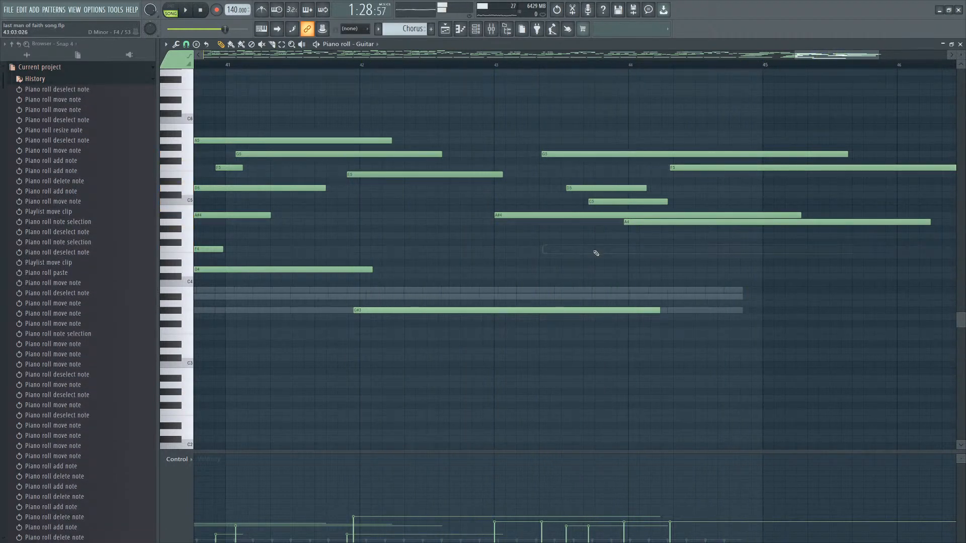
# Add a C4 note and move it to start at bar 43, auditioning the ending.
pyautogui.click(594, 261)
pyautogui.rightClick(596, 261)
pyautogui.press('space')
pyautogui.press('space')
pyautogui.click(607, 257)
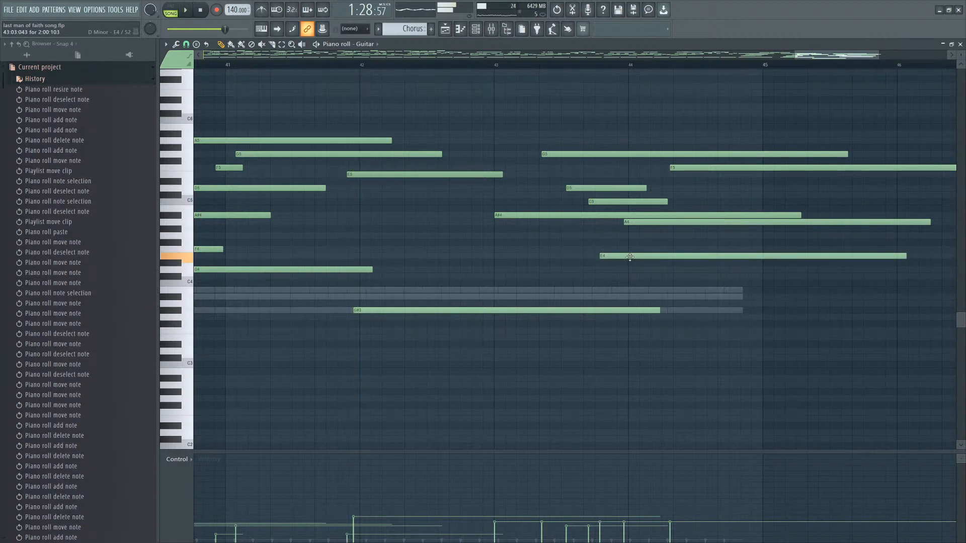
pyautogui.press('space')
pyautogui.moveTo(627, 257); pyautogui.dragTo(538, 257)
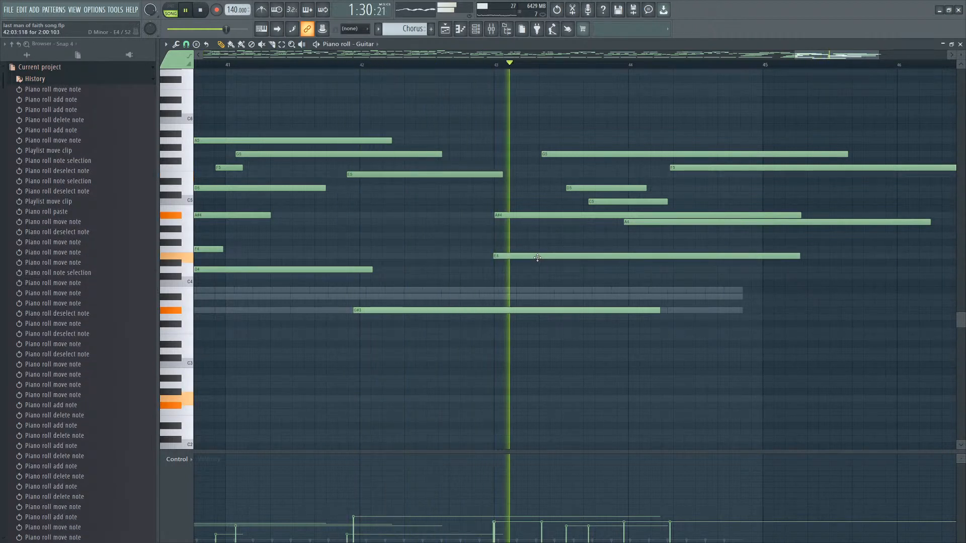
# Try a D4 note just after bar 44 and an F#4 note, then undo them.
pyautogui.press('space')
pyautogui.click(682, 250)
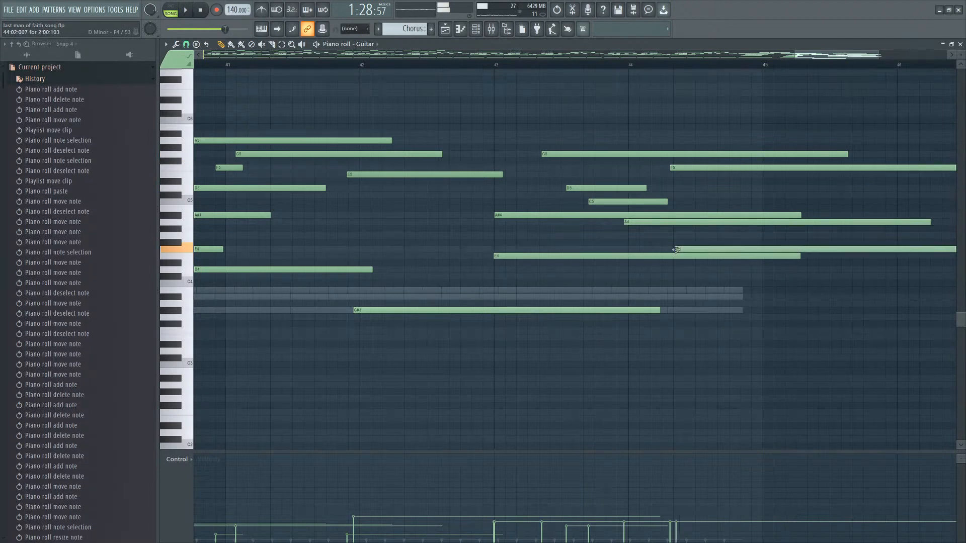
pyautogui.press('space')
pyautogui.moveTo(701, 250); pyautogui.dragTo(729, 248)
pyautogui.scroll(-2, 855, 282)
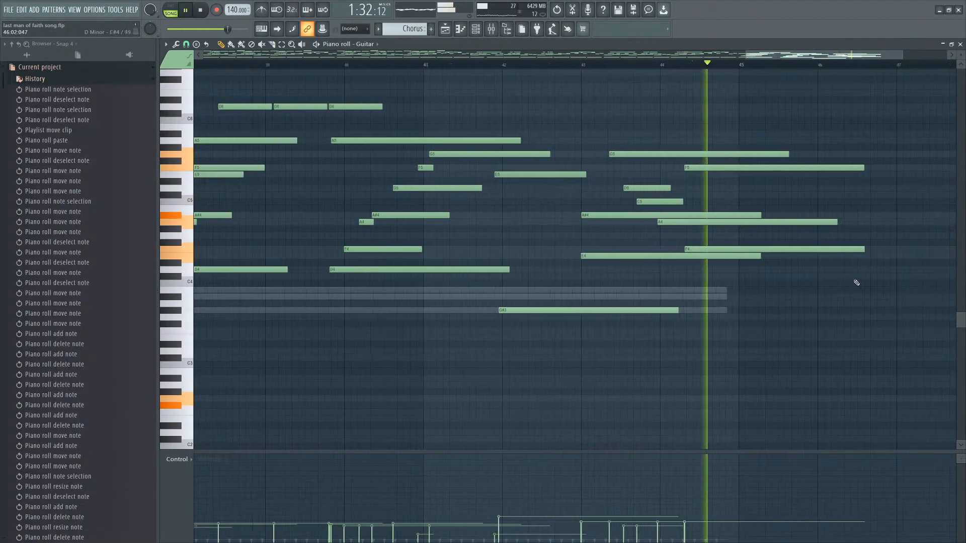
pyautogui.press('space')
pyautogui.rightClick(673, 250)
pyautogui.click(662, 243)
pyautogui.hotkey('ctrl', 'z')
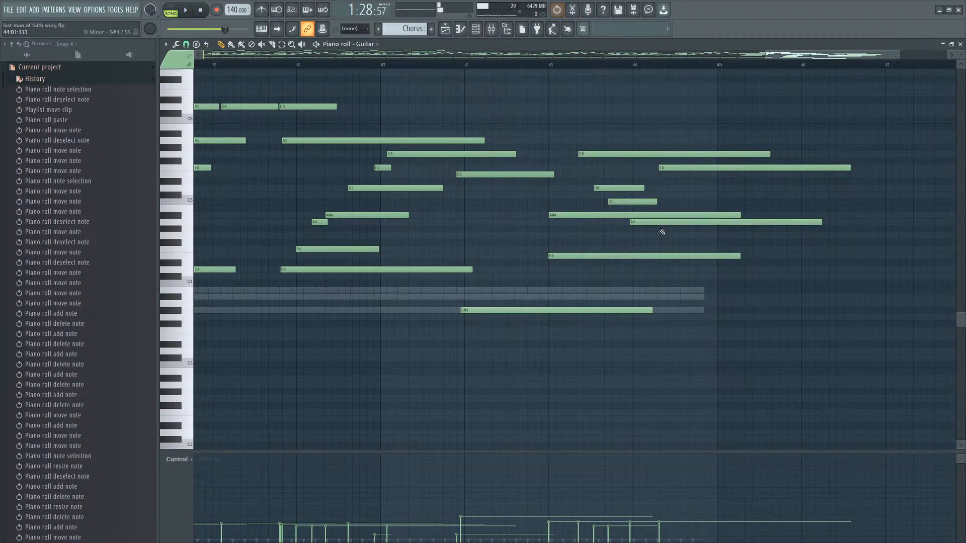
pyautogui.hotkey('ctrl', 'z')
pyautogui.hotkey('ctrl', 'z')
# Delete the short C5 note in bar 43 while auditioning.
pyautogui.scroll(3, 626, 188)
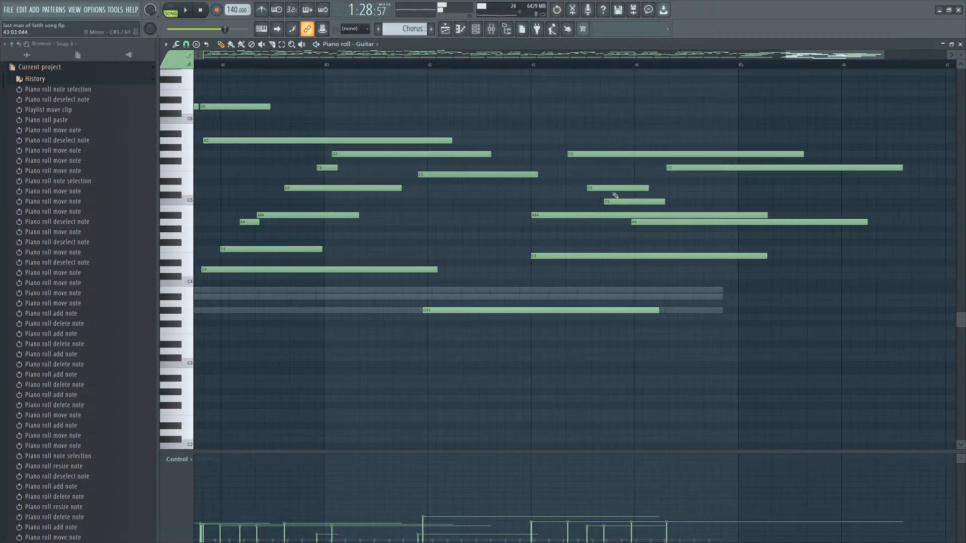
pyautogui.press('space')
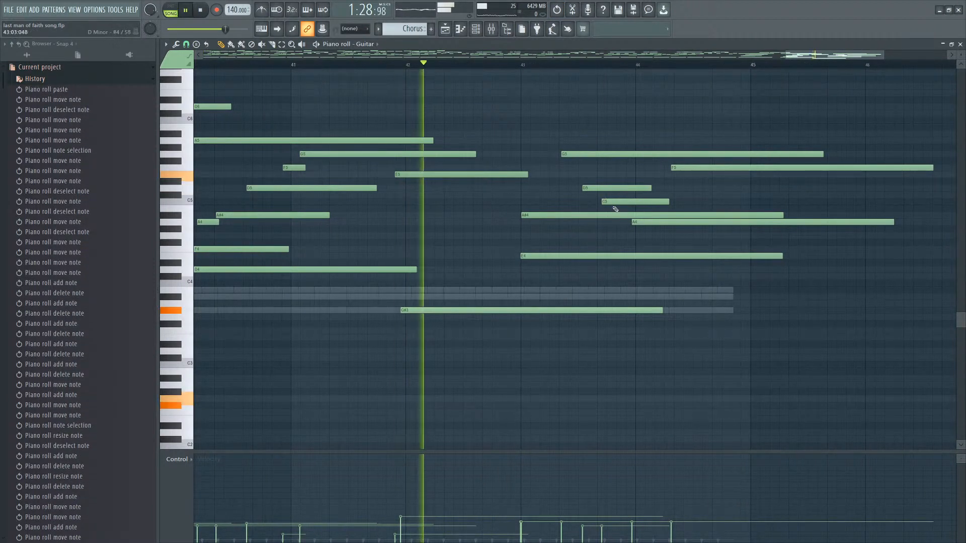
pyautogui.rightClick(615, 203)
pyautogui.press('space')
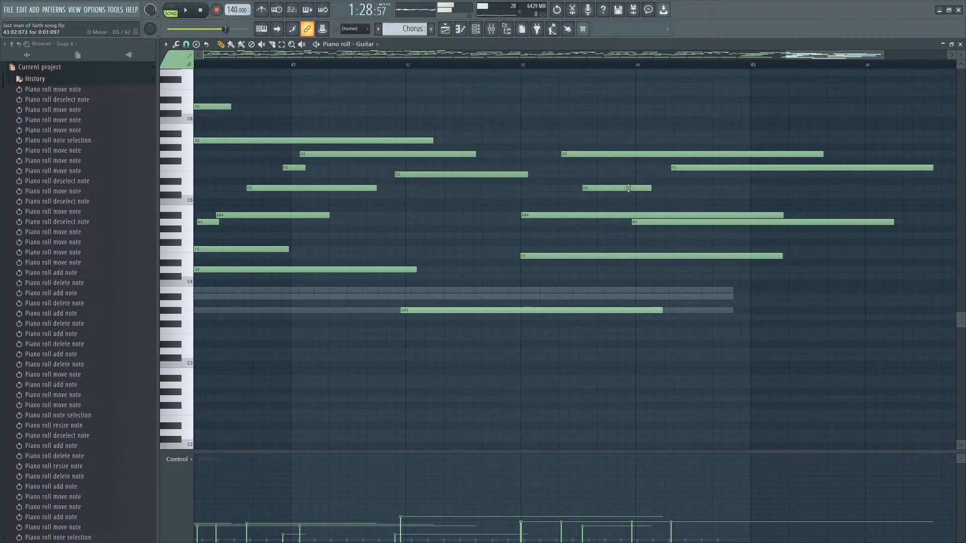
# Replace the long F5 note with a short F5 starting just before bar 44, and delete the long A4 note.
pyautogui.click(624, 167)
pyautogui.moveTo(645, 168); pyautogui.dragTo(683, 168)
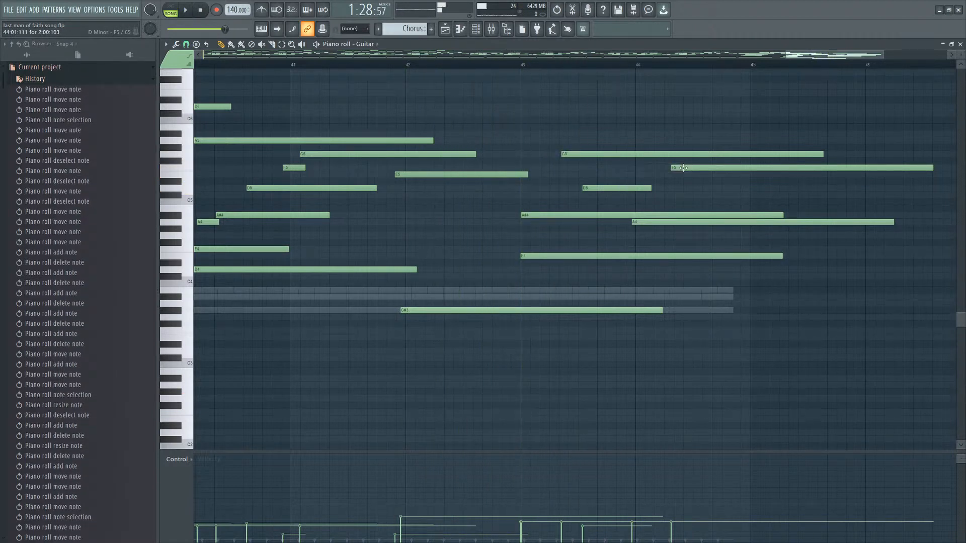
pyautogui.rightClick(680, 167)
pyautogui.press('space')
pyautogui.rightClick(670, 223)
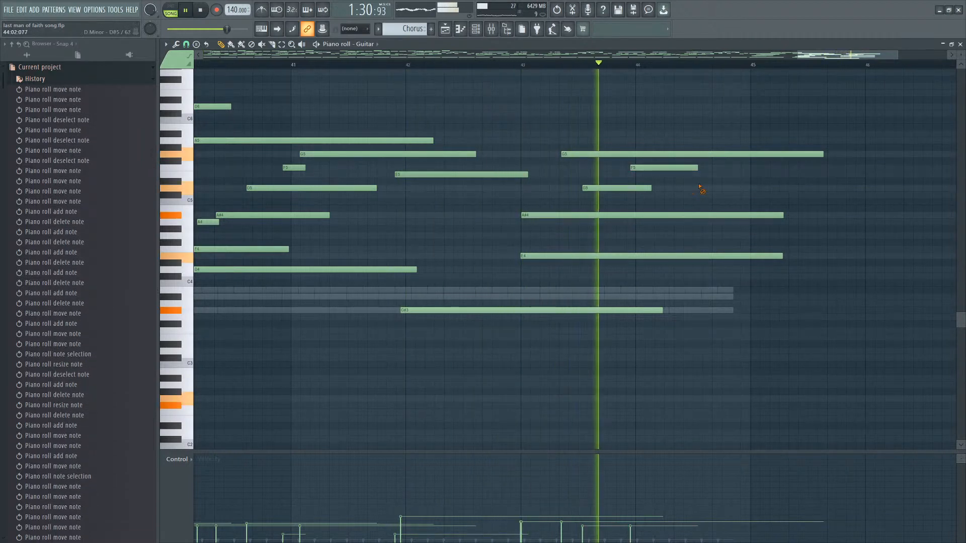
# Add an E5 note late in bar 43 just below the F5 note, auditioning.
pyautogui.press('space')
pyautogui.moveTo(646, 168); pyautogui.dragTo(611, 174)
pyautogui.press('space')
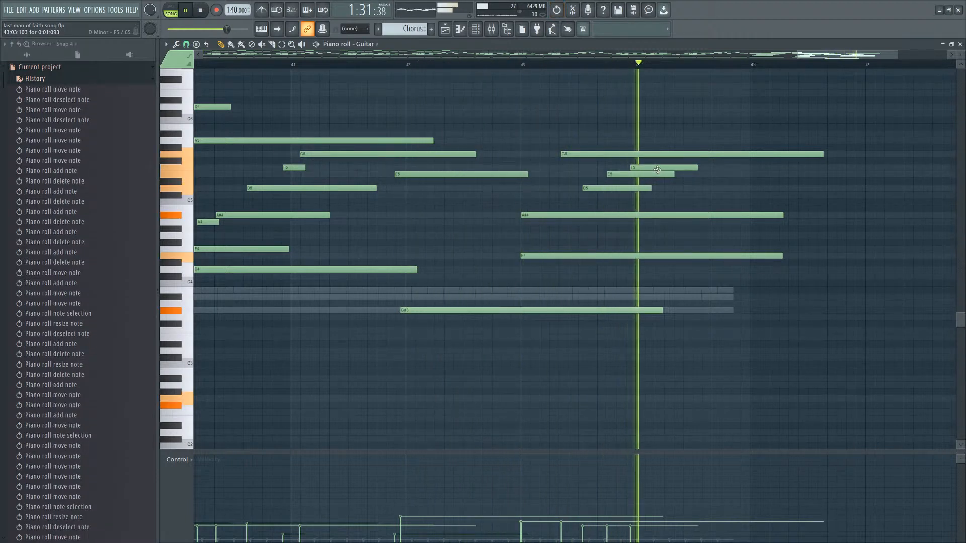
# Add an A5 note and a long A4 note just after bar 44, nudging the A5 slightly earlier.
pyautogui.press('space')
pyautogui.click(673, 143)
pyautogui.press('space')
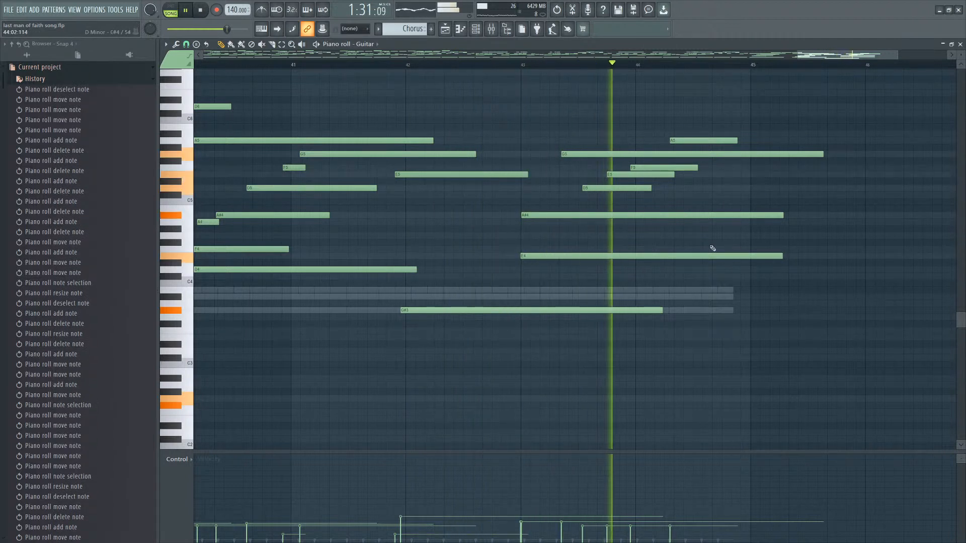
pyautogui.press('space')
pyautogui.click(678, 229)
pyautogui.press('space')
pyautogui.moveTo(677, 230); pyautogui.dragTo(709, 222)
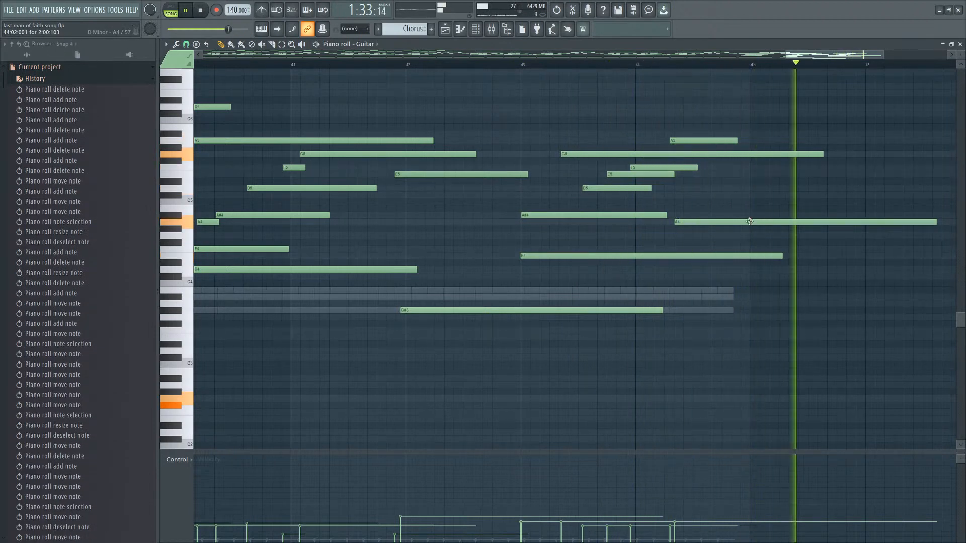
pyautogui.press('space')
pyautogui.moveTo(710, 142); pyautogui.dragTo(708, 143)
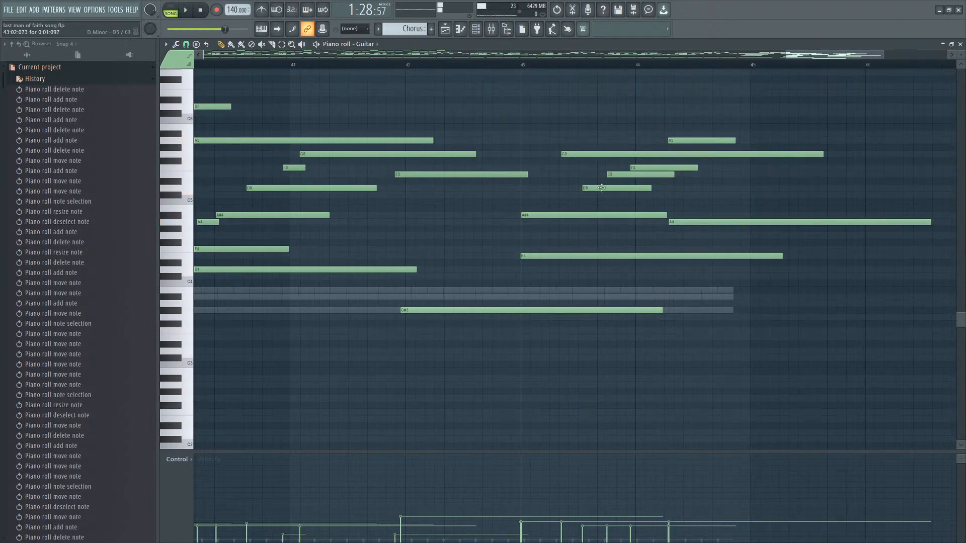
# Cut the repeating low Strings chord notes and paste them to start at bar 43.
pyautogui.scroll(-8, 601, 187)
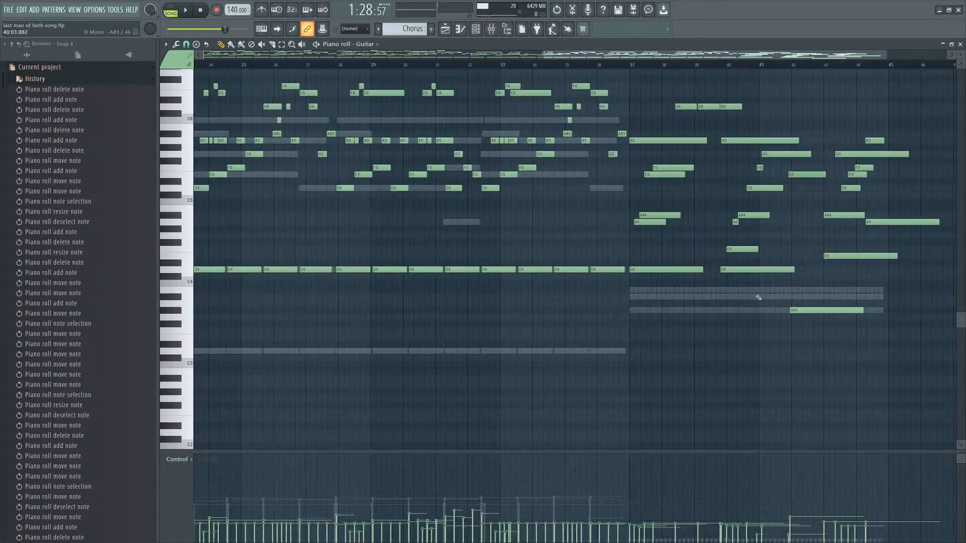
pyautogui.rightClick(757, 295)
pyautogui.rightClick(757, 295)
pyautogui.moveTo(910, 274); pyautogui.dragTo(623, 326)
pyautogui.hotkey('ctrl', 'x')
pyautogui.scroll(8, 911, 317)
pyautogui.hotkey('ctrl', 'v')
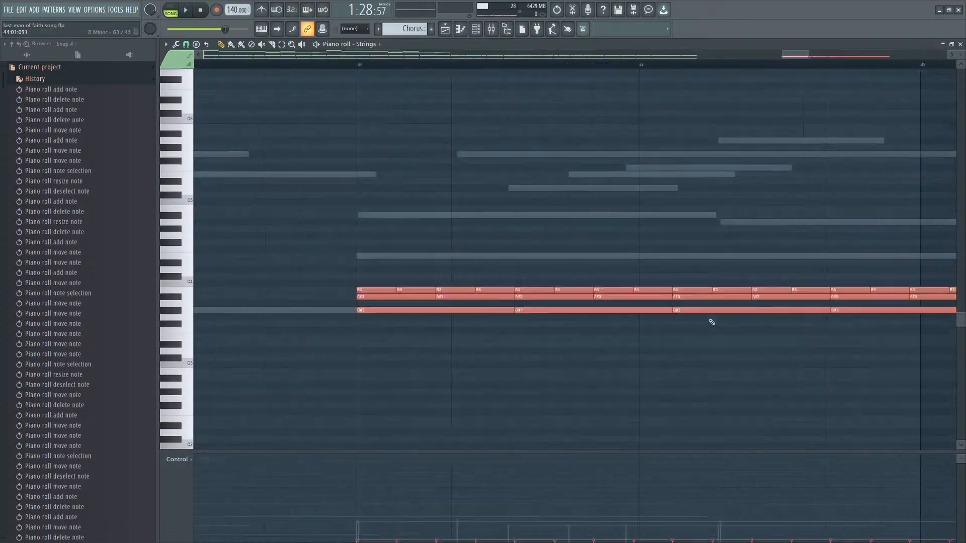
# Inspect the Strings chord notes from bar 43 onward against the Guitar part, then return to the Guitar pattern.
pyautogui.scroll(-3, 712, 322)
pyautogui.click(633, 185)
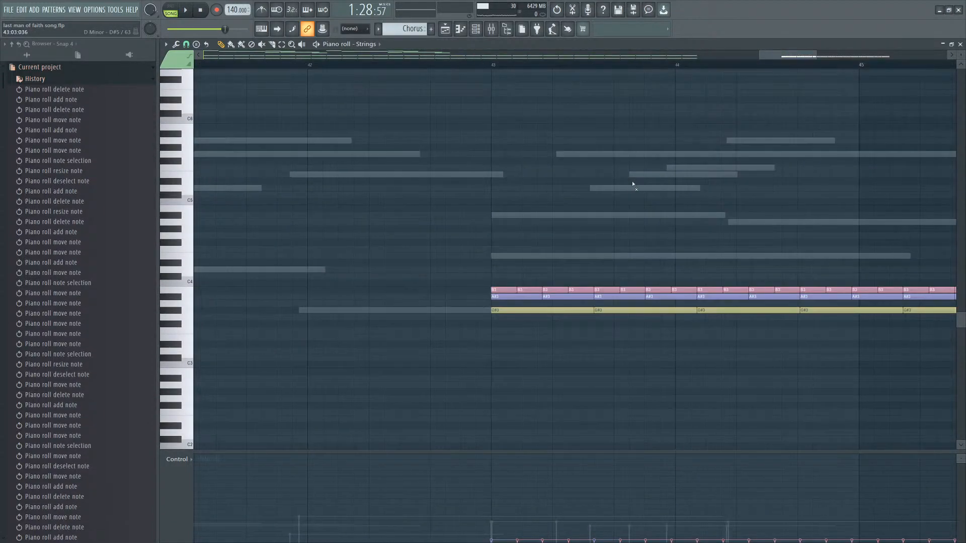
pyautogui.rightClick(633, 184)
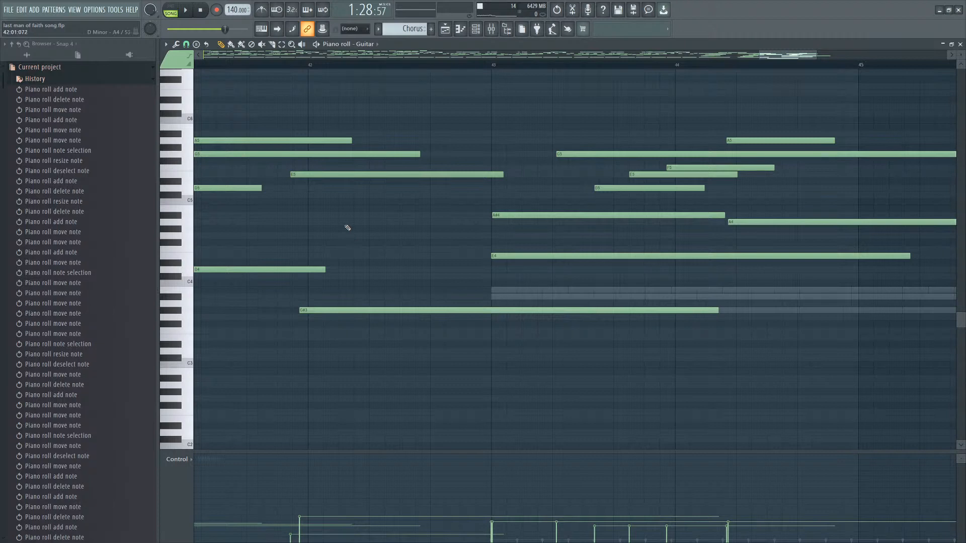
pyautogui.rightClick(580, 298)
pyautogui.scroll(-7, 588, 296)
pyautogui.moveTo(548, 267); pyautogui.dragTo(884, 315)
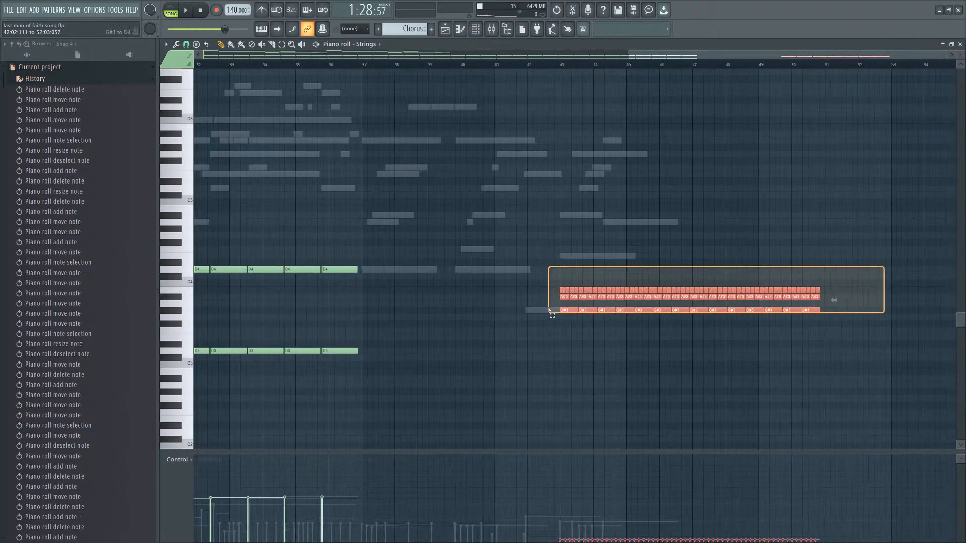
pyautogui.scroll(1, 686, 312)
pyautogui.scroll(2, 527, 299)
pyautogui.moveTo(910, 273); pyautogui.dragTo(559, 333)
pyautogui.scroll(7, 474, 269)
pyautogui.scroll(1, 447, 255)
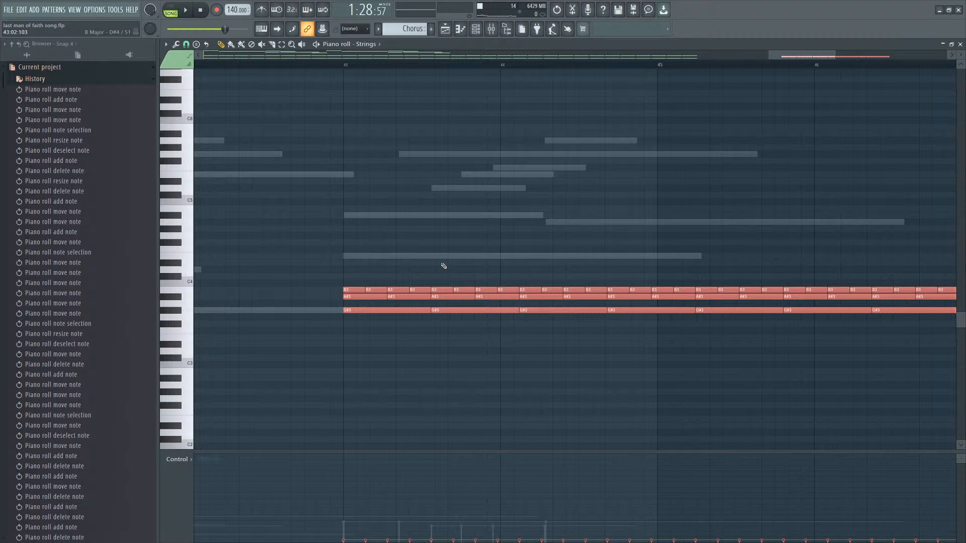
pyautogui.scroll(-5, 503, 270)
pyautogui.moveTo(800, 265); pyautogui.dragTo(415, 332)
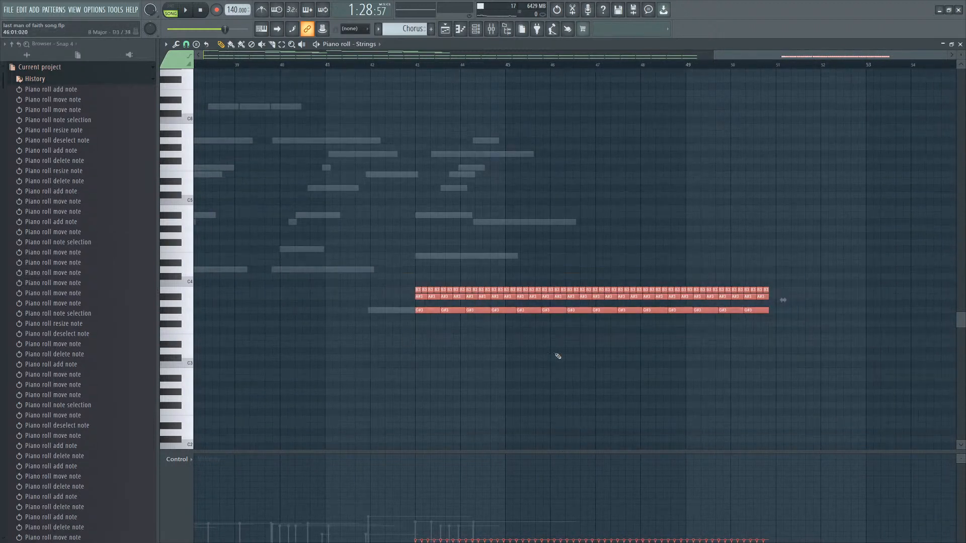
pyautogui.scroll(1, 555, 355)
pyautogui.scroll(1, 503, 256)
pyautogui.scroll(2, 506, 276)
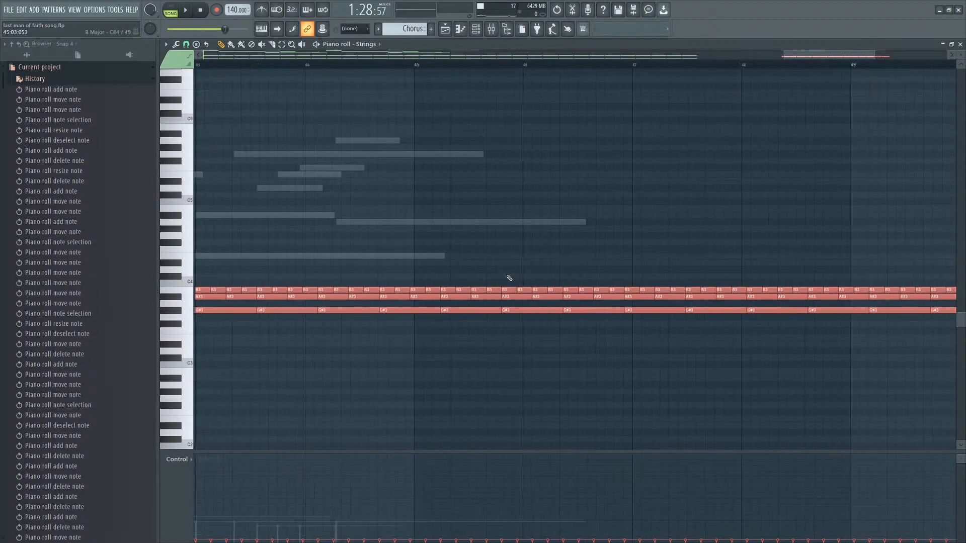
pyautogui.scroll(-4, 534, 280)
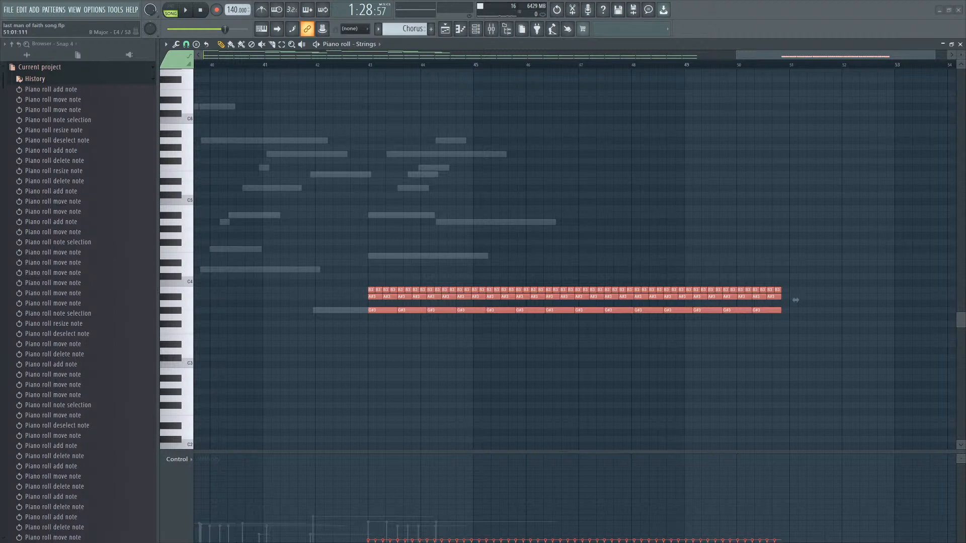
pyautogui.hotkey('ctrl', 'd')
pyautogui.rightClick(431, 256)
pyautogui.press('space')
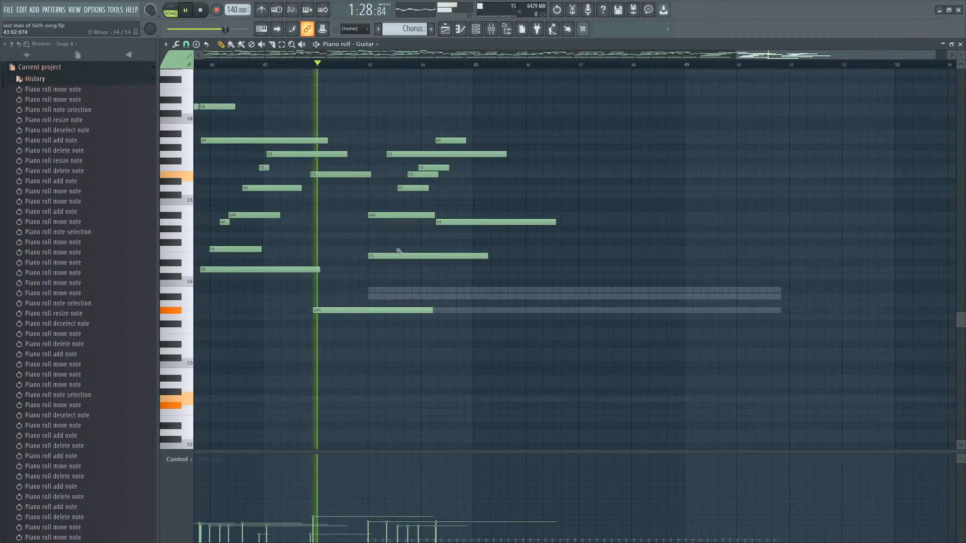
# Slightly nudge the E5 and F5 notes in bar 43 and the A5 note after bar 44.
pyautogui.scroll(4, 397, 252)
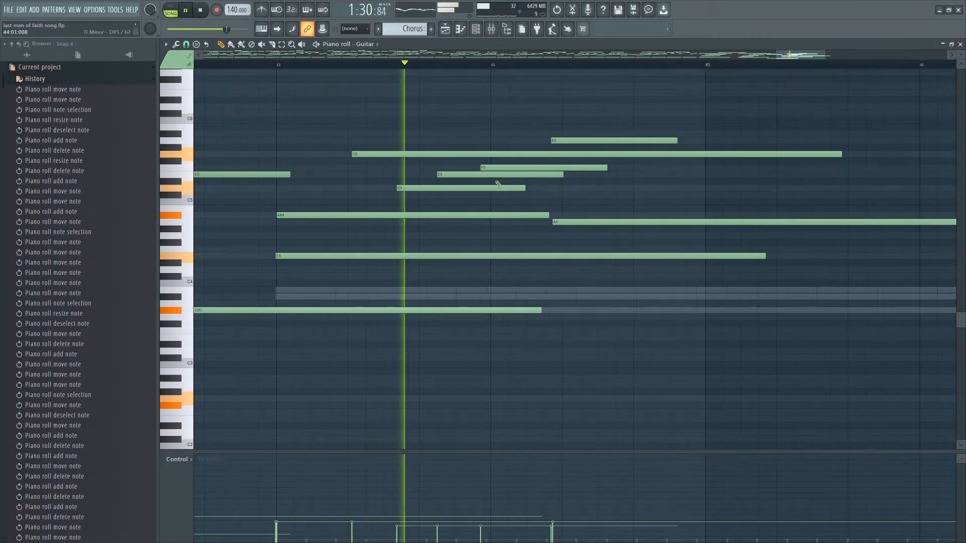
pyautogui.press('space')
pyautogui.moveTo(512, 168); pyautogui.dragTo(503, 176)
pyautogui.press('space')
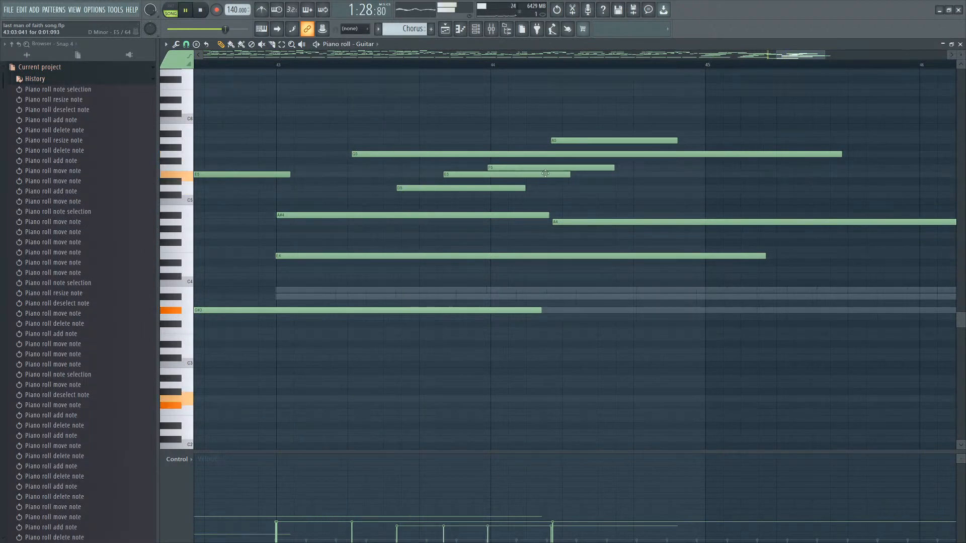
pyautogui.moveTo(590, 141); pyautogui.dragTo(586, 141)
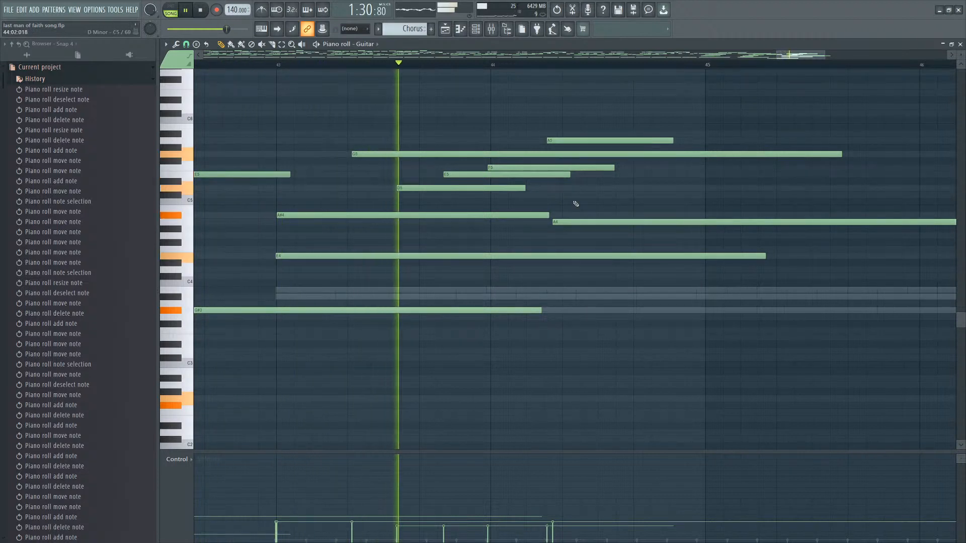
# Move the long A4 note up to A#4 and trim its end slightly, auditioning.
pyautogui.moveTo(572, 221); pyautogui.dragTo(553, 219)
pyautogui.scroll(-2, 576, 209)
pyautogui.scroll(-3, 576, 209)
pyautogui.press('space')
pyautogui.press('space')
pyautogui.scroll(3, 580, 222)
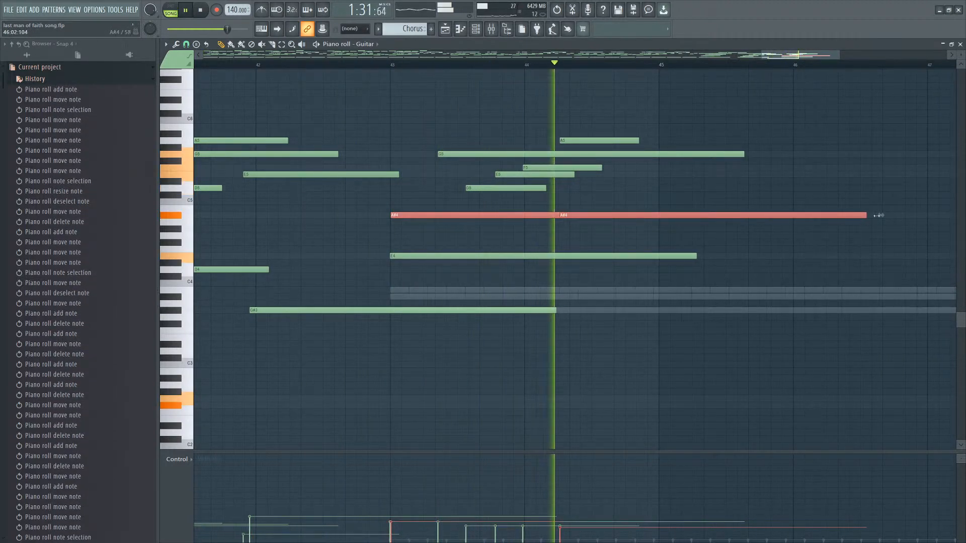
pyautogui.moveTo(866, 216); pyautogui.dragTo(862, 215)
pyautogui.keyDown('ctrl'); pyautogui.click(776, 228); pyautogui.keyUp('ctrl')
pyautogui.press('space')
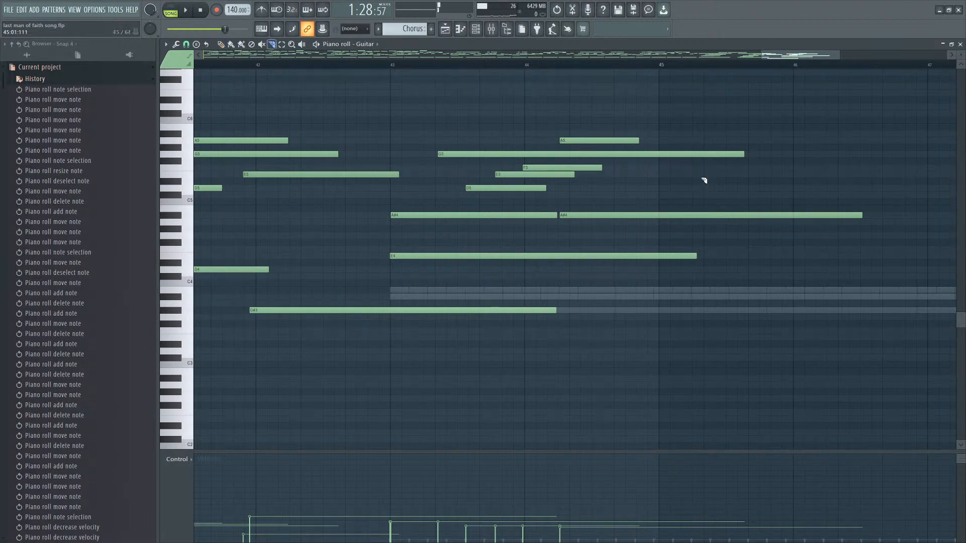
# Shorten the second A#4 note and the long upper note so both end just after bar 45.
pyautogui.moveTo(719, 218); pyautogui.dragTo(697, 221)
pyautogui.press('p')
pyautogui.rightClick(713, 154)
pyautogui.rightClick(707, 215)
# Try G#4 and F#4 notes after bar 44 while auditioning, then remove them.
pyautogui.click(581, 228)
pyautogui.rightClick(587, 230)
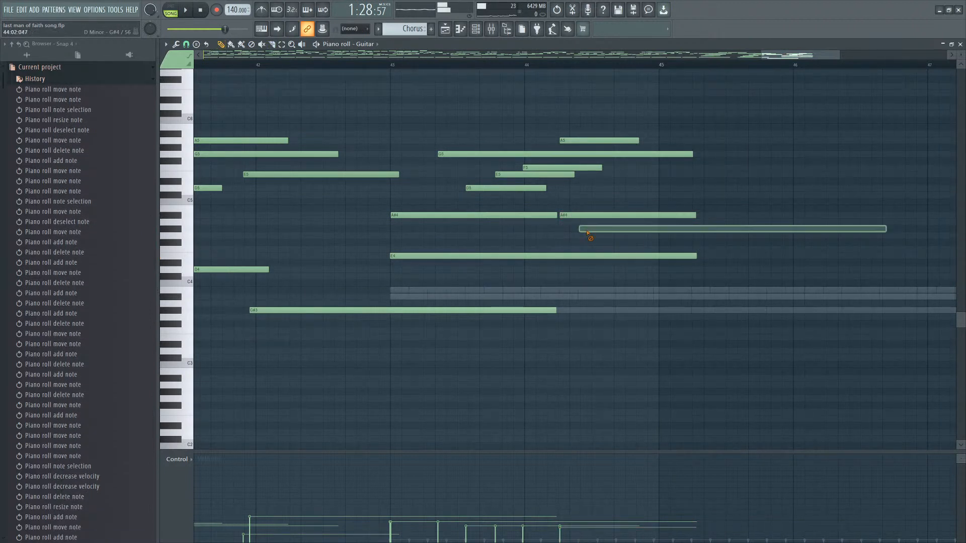
pyautogui.click(575, 242)
pyautogui.press('space')
pyautogui.rightClick(598, 243)
pyautogui.press('space')
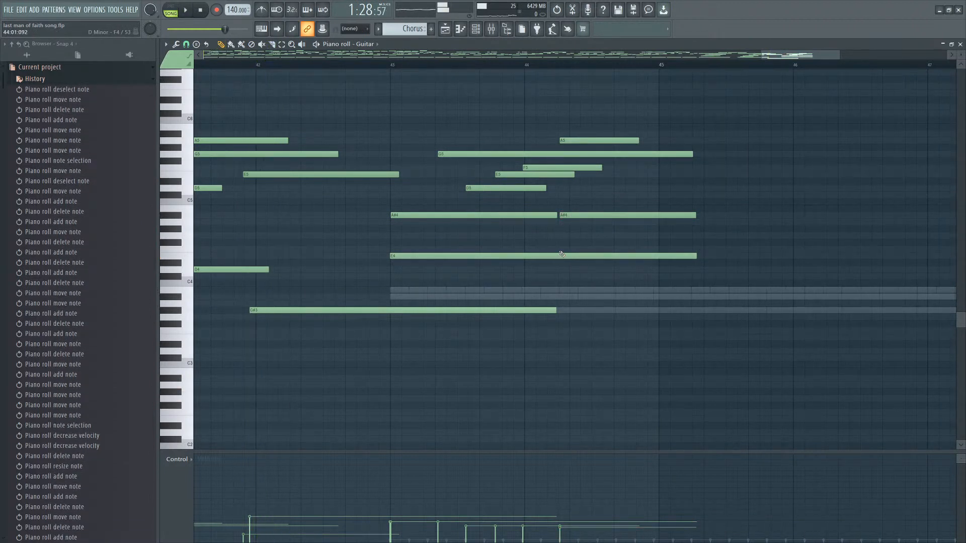
# Shorten the C4 note to end just after bar 44 and add a D4 note starting there.
pyautogui.click(560, 251)
pyautogui.press('space')
pyautogui.moveTo(685, 199); pyautogui.dragTo(557, 258)
pyautogui.keyDown('ctrl'); pyautogui.click(802, 235); pyautogui.keyUp('ctrl')
pyautogui.click(769, 249)
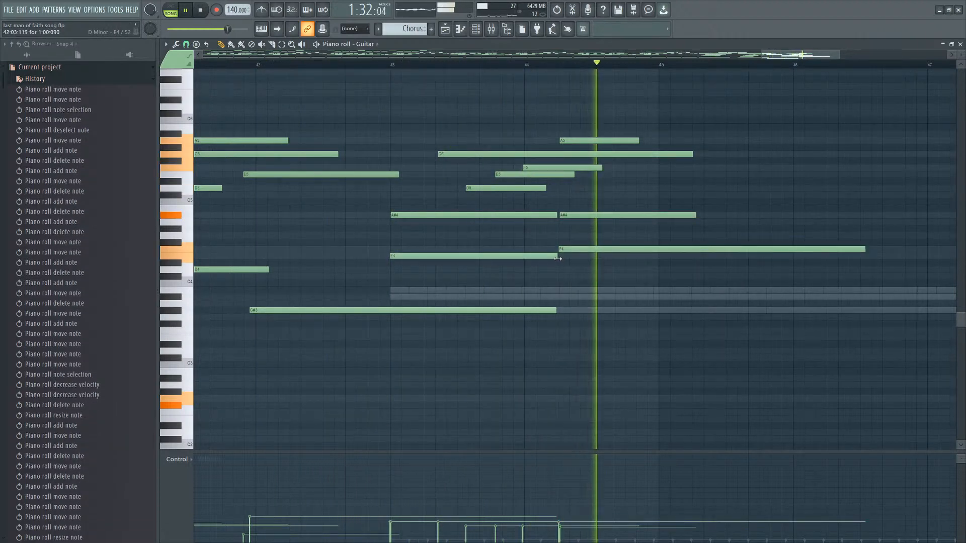
# Audition the ending and try a D5 note after bar 44, then remove it.
pyautogui.scroll(-2, 744, 201)
pyautogui.press('space')
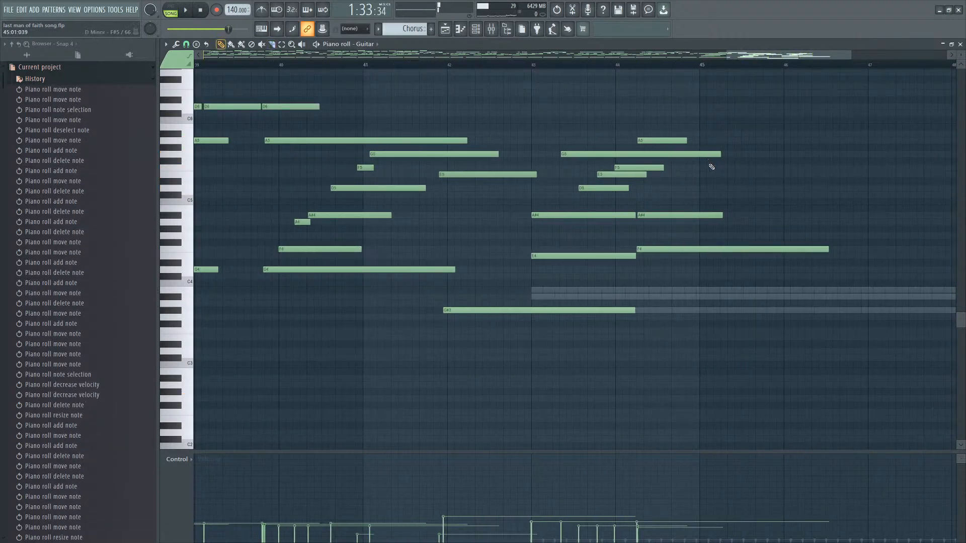
pyautogui.click(645, 188)
pyautogui.rightClick(646, 188)
pyautogui.click(660, 141)
pyautogui.scroll(2, 664, 143)
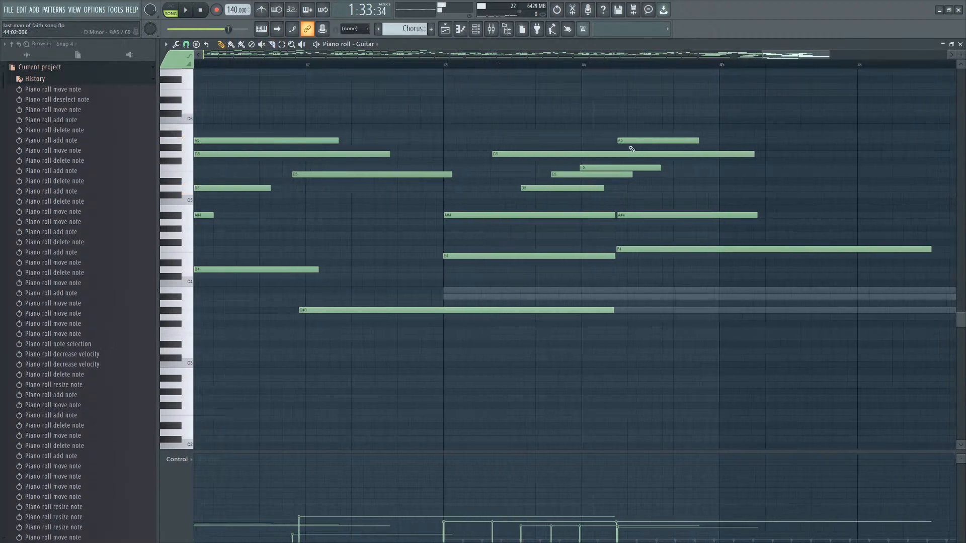
pyautogui.scroll(1, 661, 142)
# Shorten the long G5 note after bar 43 so it ends just before bar 44.
pyautogui.keyDown('ctrl'); pyautogui.click(667, 143); pyautogui.keyUp('ctrl')
pyautogui.scroll(-1, 673, 149)
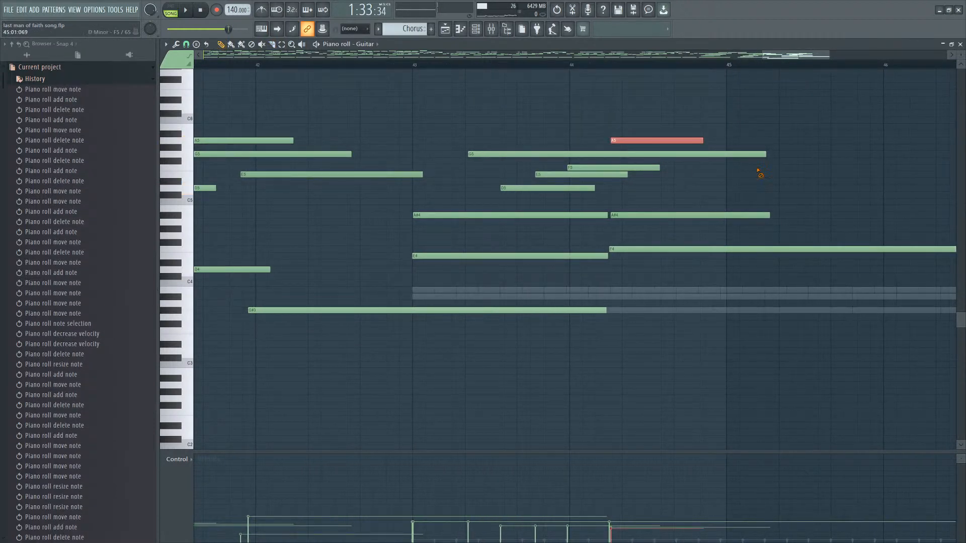
pyautogui.keyDown('ctrl'); pyautogui.click(759, 172); pyautogui.keyUp('ctrl')
pyautogui.moveTo(768, 155); pyautogui.dragTo(602, 154)
pyautogui.moveTo(764, 155); pyautogui.dragTo(560, 153)
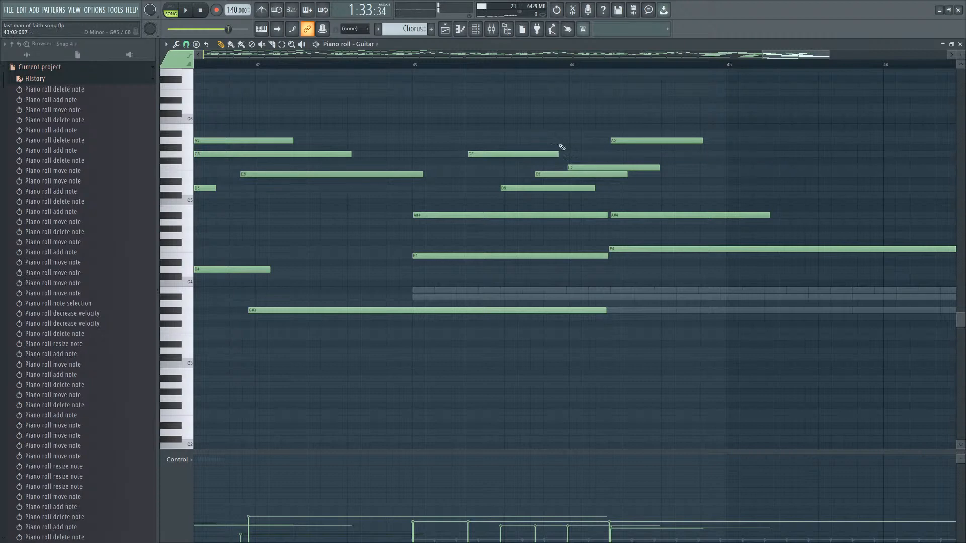
# Add G4 and D4 notes about one bar long starting late in bar 45, auditioning them.
pyautogui.scroll(-3, 566, 146)
pyautogui.press('space')
pyautogui.scroll(2, 686, 186)
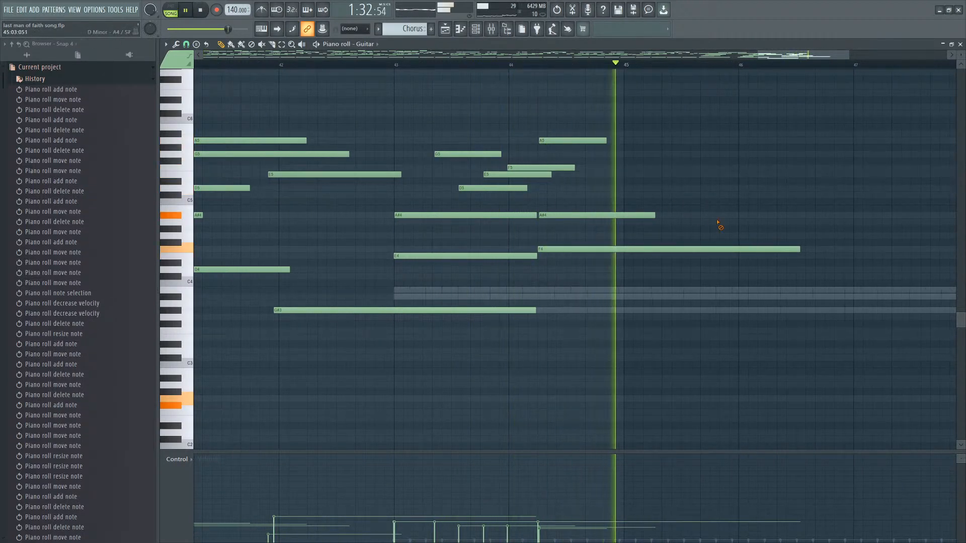
pyautogui.moveTo(699, 238); pyautogui.dragTo(736, 237)
pyautogui.press('space')
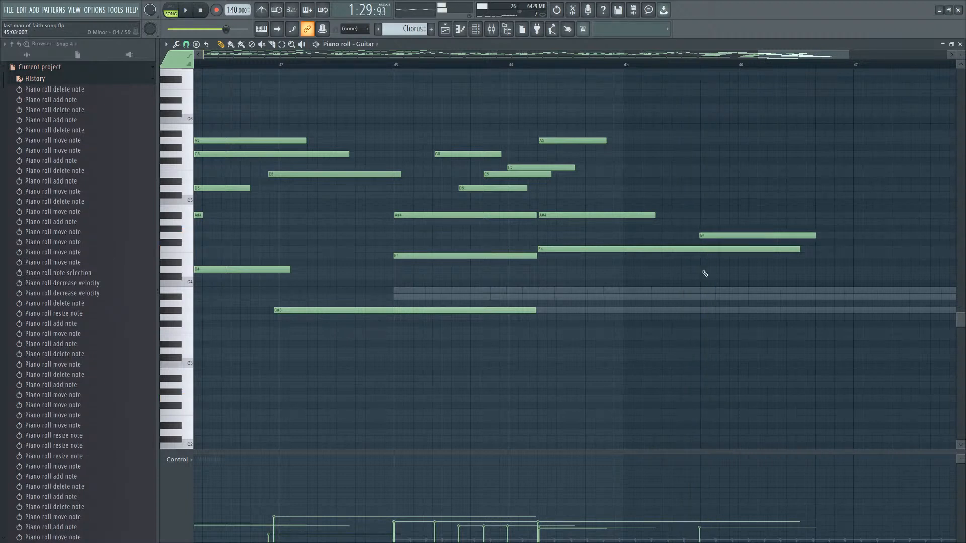
pyautogui.click(705, 269)
pyautogui.press('space')
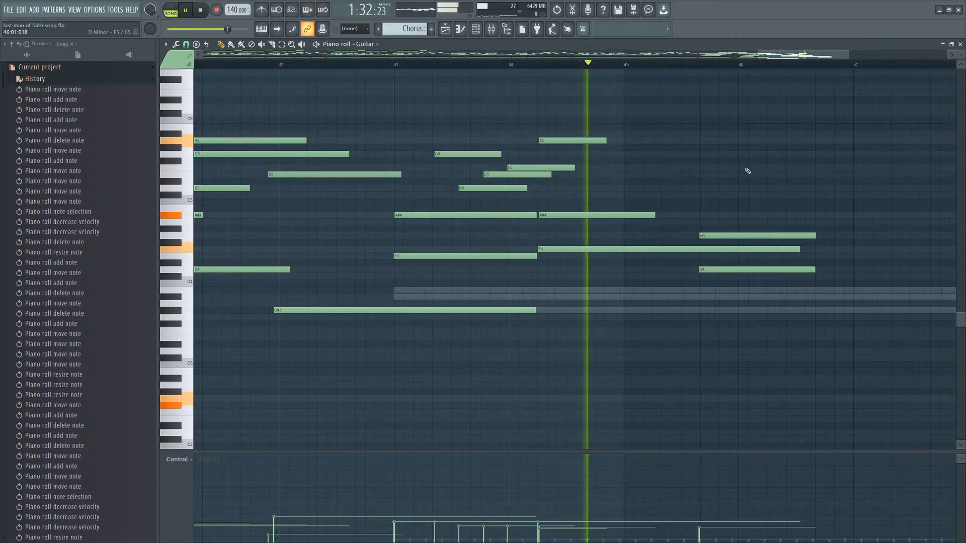
pyautogui.press('space')
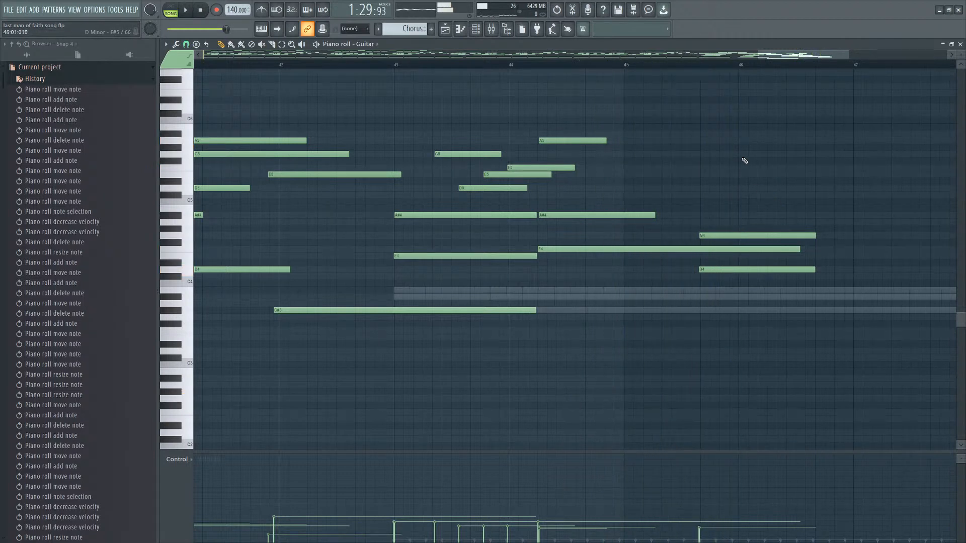
# Shorten the F4 note starting at bar 44 so it ends early in bar 45.
pyautogui.click(746, 155)
pyautogui.rightClick(774, 154)
pyautogui.keyDown('ctrl'); pyautogui.moveTo(633, 126); pyautogui.dragTo(467, 208); pyautogui.keyUp('ctrl')
pyautogui.moveTo(799, 248); pyautogui.dragTo(667, 249)
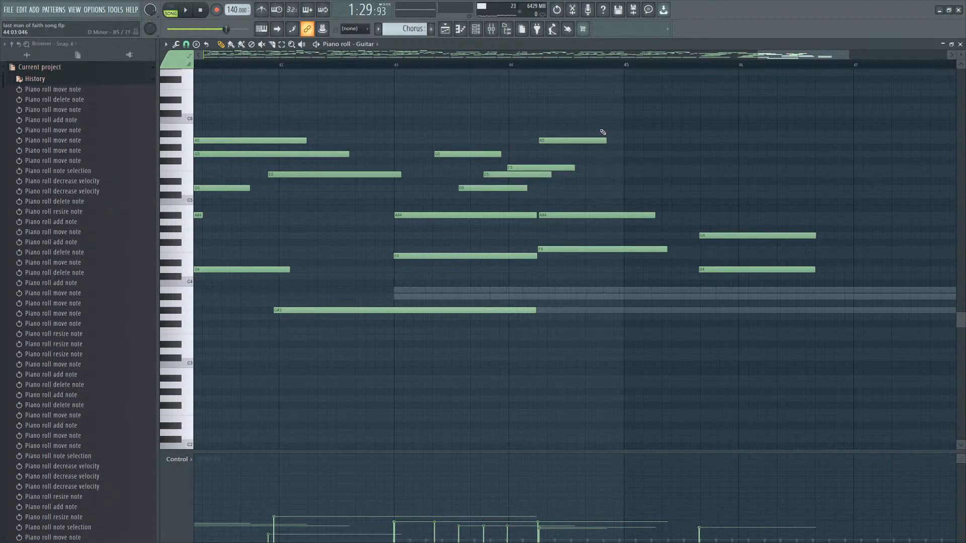
# Select the ending chord notes after bar 45 and delete the B4 and F4 notes starting there.
pyautogui.keyDown('ctrl'); pyautogui.moveTo(602, 133); pyautogui.dragTo(754, 248); pyautogui.keyUp('ctrl')
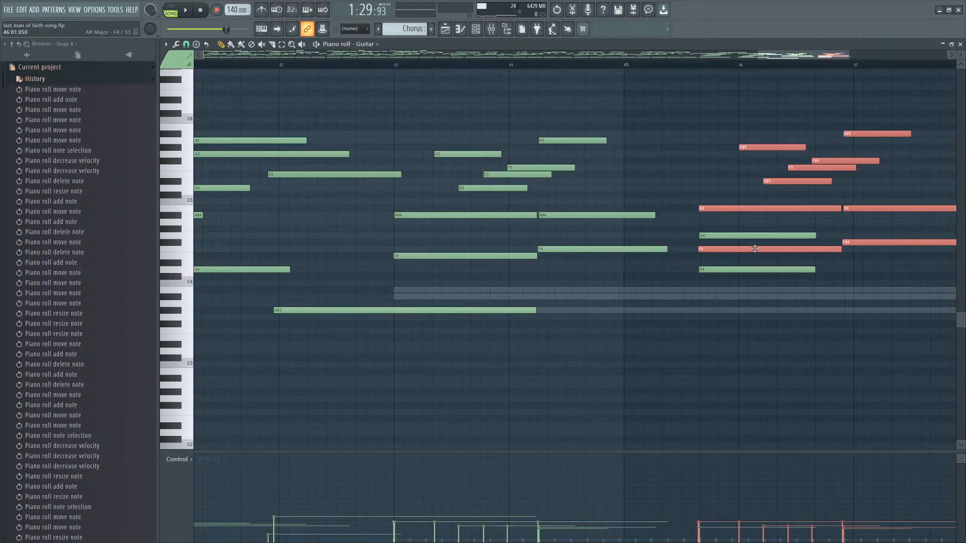
pyautogui.rightClick(759, 209)
pyautogui.rightClick(756, 249)
pyautogui.scroll(-1, 751, 168)
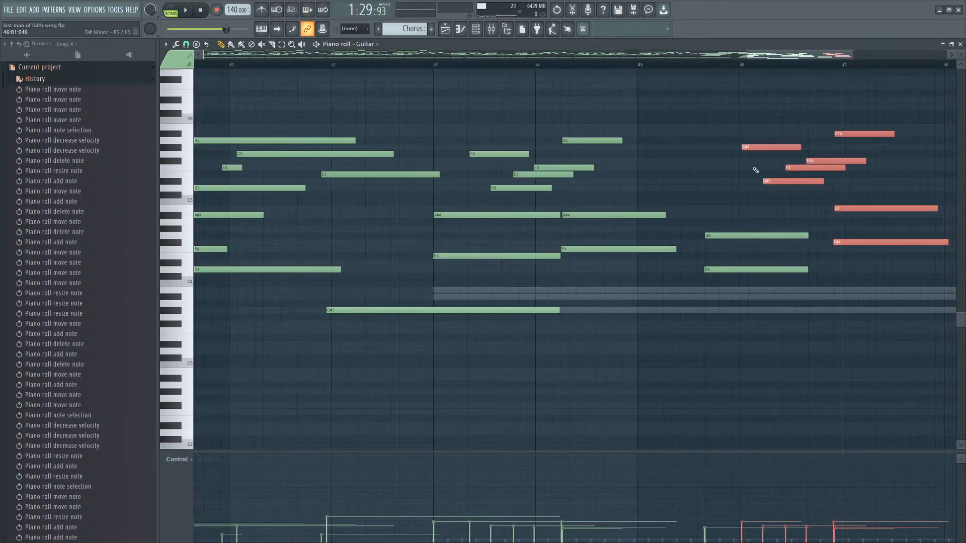
pyautogui.click(752, 162)
pyautogui.scroll(1, 751, 166)
pyautogui.rightClick(746, 162)
pyautogui.scroll(1, 850, 171)
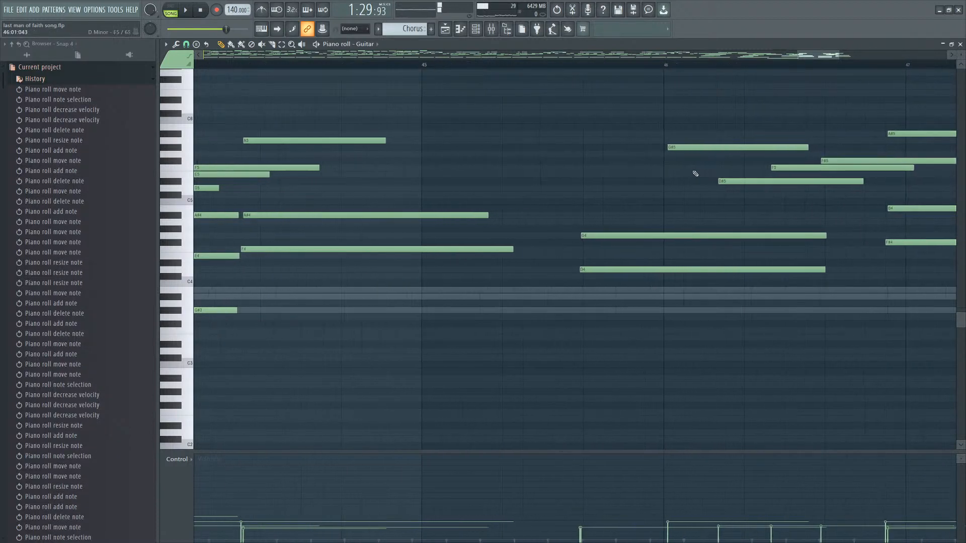
pyautogui.click(665, 162)
pyautogui.rightClick(672, 161)
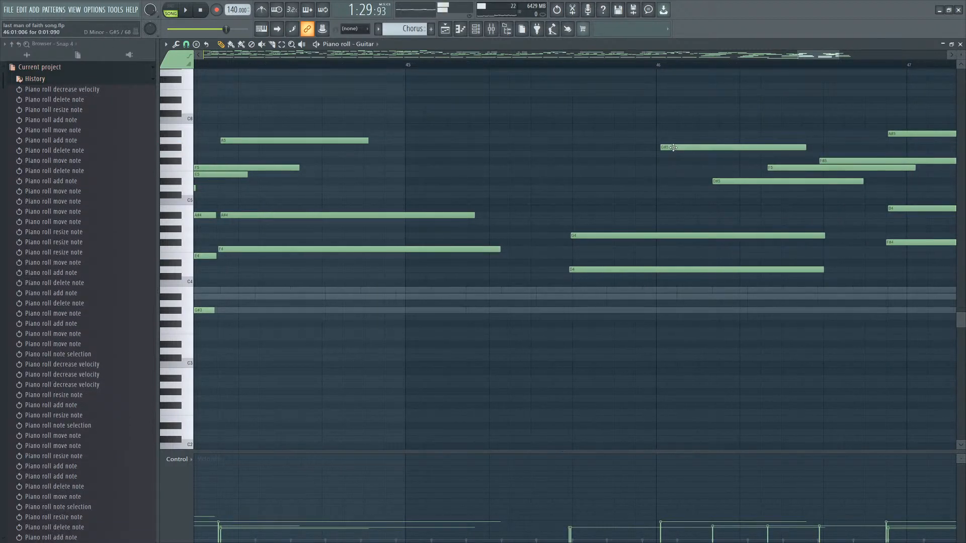
pyautogui.click(669, 168)
pyautogui.rightClick(669, 168)
pyautogui.click(672, 134)
pyautogui.rightClick(691, 135)
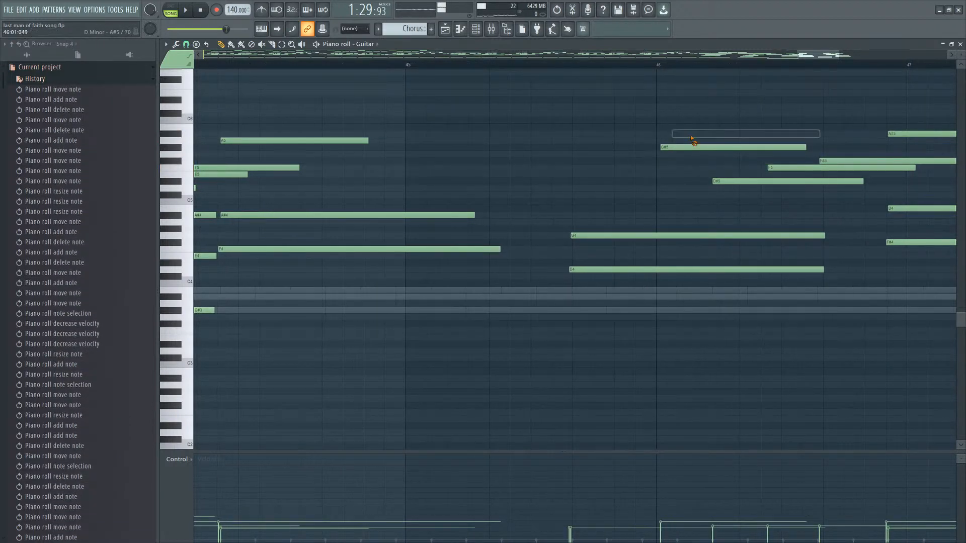
pyautogui.click(672, 181)
pyautogui.rightClick(673, 180)
# Add an F5 note from about bar 46 to just after bar 47.
pyautogui.click(673, 168)
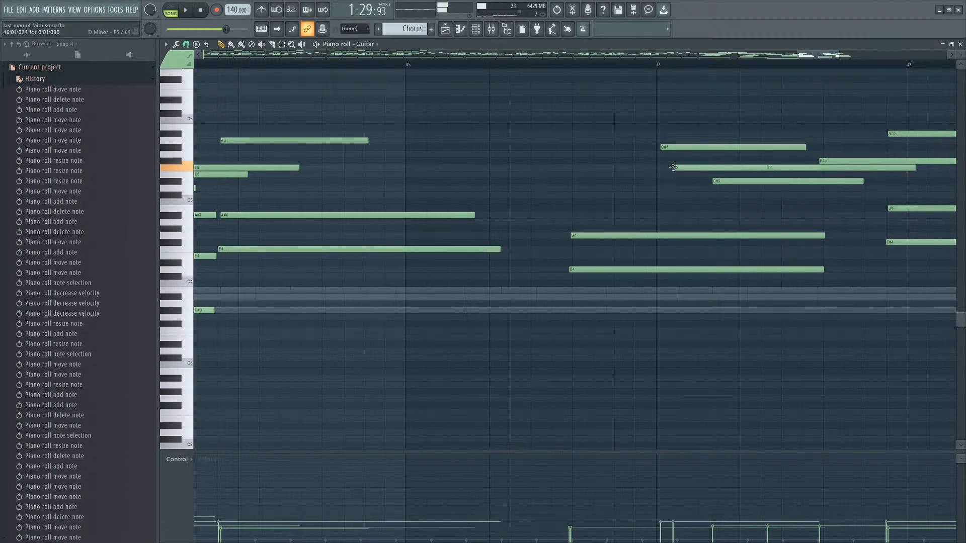
pyautogui.scroll(-1, 680, 170)
pyautogui.scroll(2, 659, 172)
pyautogui.moveTo(644, 168); pyautogui.dragTo(633, 167)
# Delete the G#5 and D#5 notes in bar 46 and add G#5 and A#5 notes later in that bar.
pyautogui.rightClick(649, 147)
pyautogui.click(673, 161)
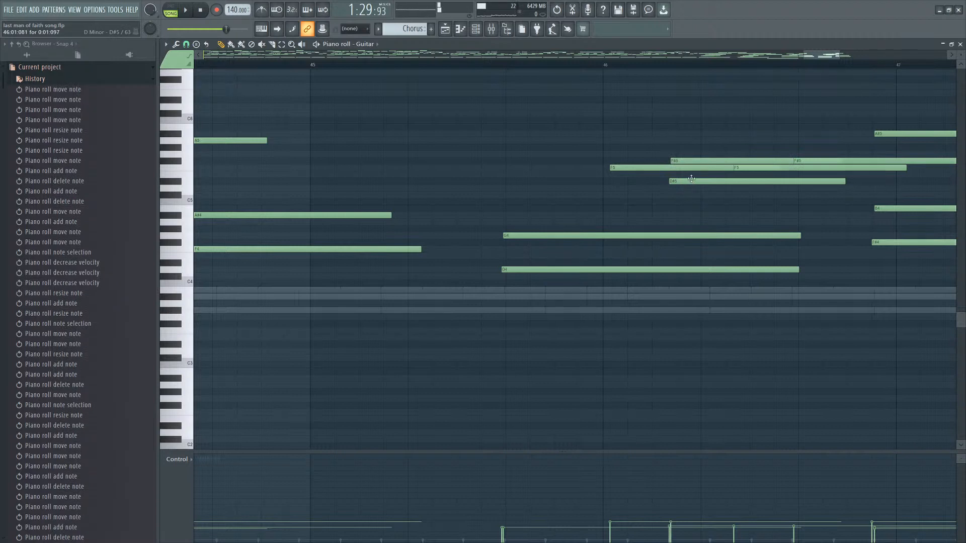
pyautogui.rightClick(691, 179)
pyautogui.click(737, 148)
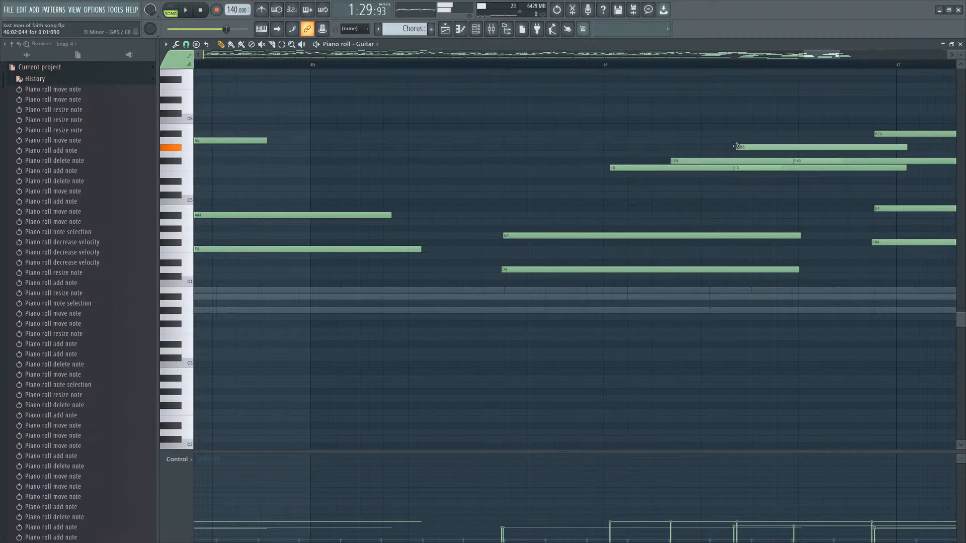
pyautogui.click(782, 134)
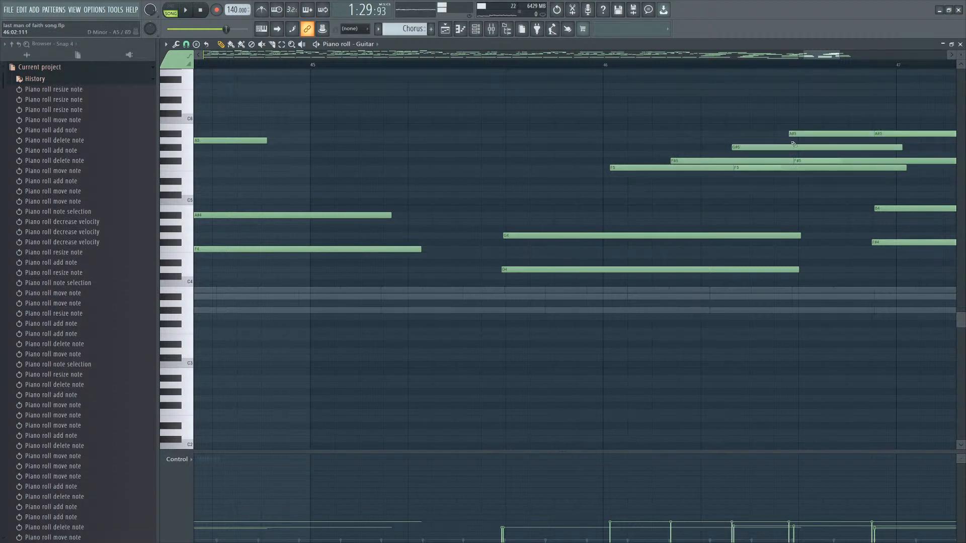
pyautogui.rightClick(780, 168)
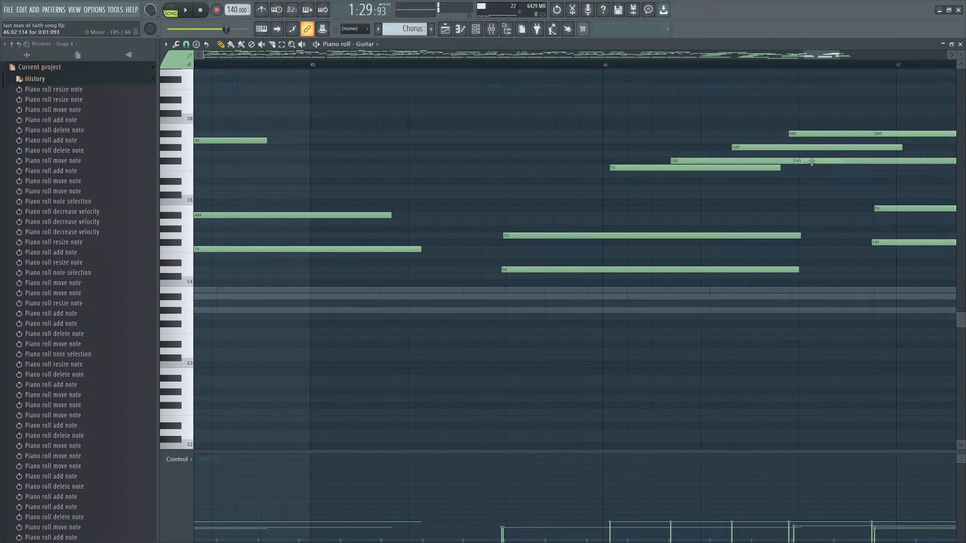
# Remove the duplicate F#5 and A#5 notes near bar 47 and add an F5 note there.
pyautogui.rightClick(874, 163)
pyautogui.click(875, 168)
pyautogui.rightClick(878, 163)
pyautogui.rightClick(890, 136)
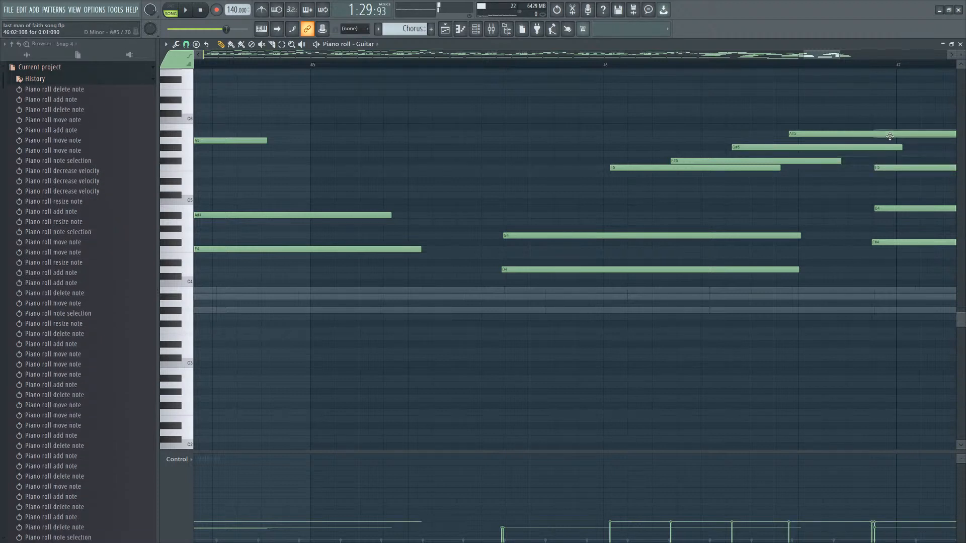
pyautogui.click(880, 166)
pyautogui.scroll(-6, 883, 165)
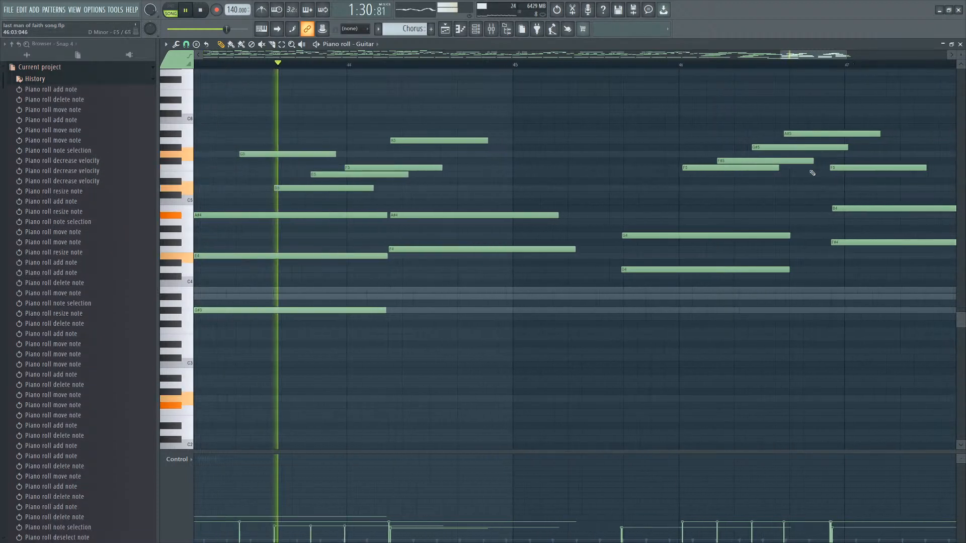
# Delete the E4 note spanning bar 43, auditioning the passage.
pyautogui.click(569, 255)
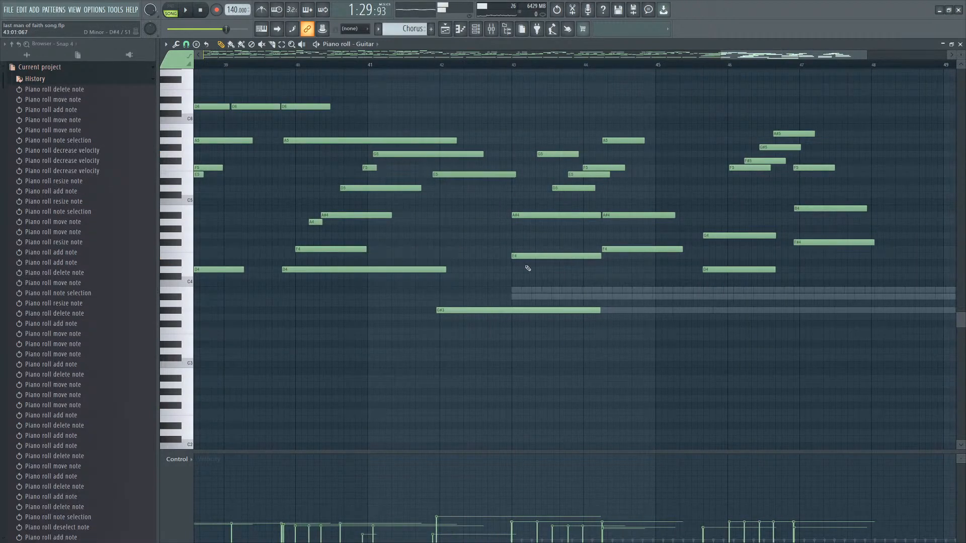
pyautogui.click(518, 269)
pyautogui.rightClick(527, 270)
pyautogui.click(518, 268)
pyautogui.rightClick(536, 256)
pyautogui.rightClick(569, 270)
pyautogui.press('space')
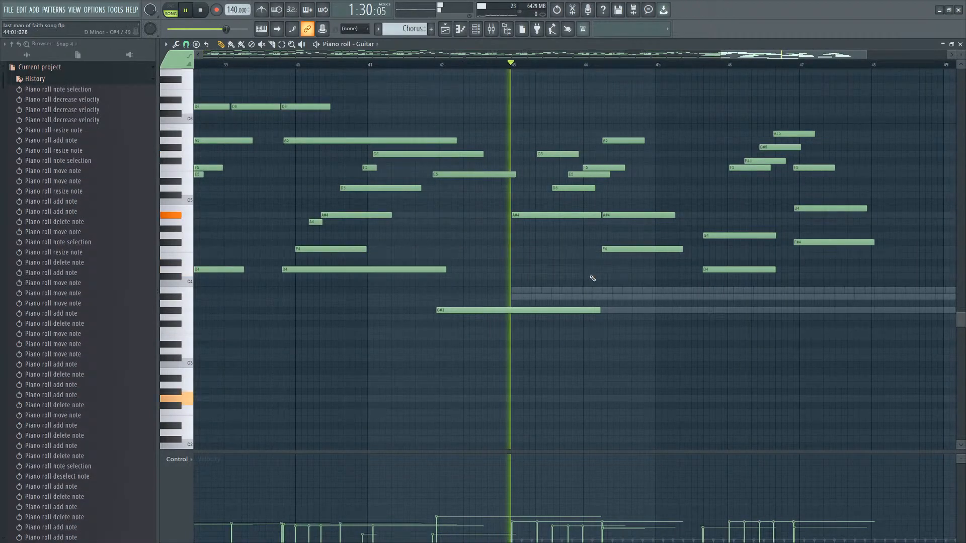
pyautogui.press('space')
pyautogui.click(538, 269)
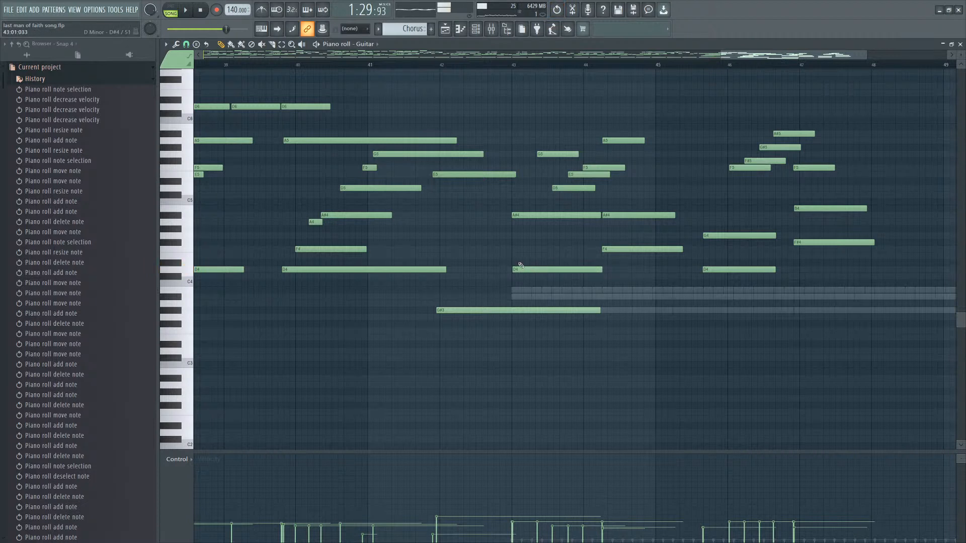
pyautogui.moveTo(518, 264); pyautogui.dragTo(511, 256)
pyautogui.rightClick(531, 272)
pyautogui.click(524, 256)
pyautogui.rightClick(523, 256)
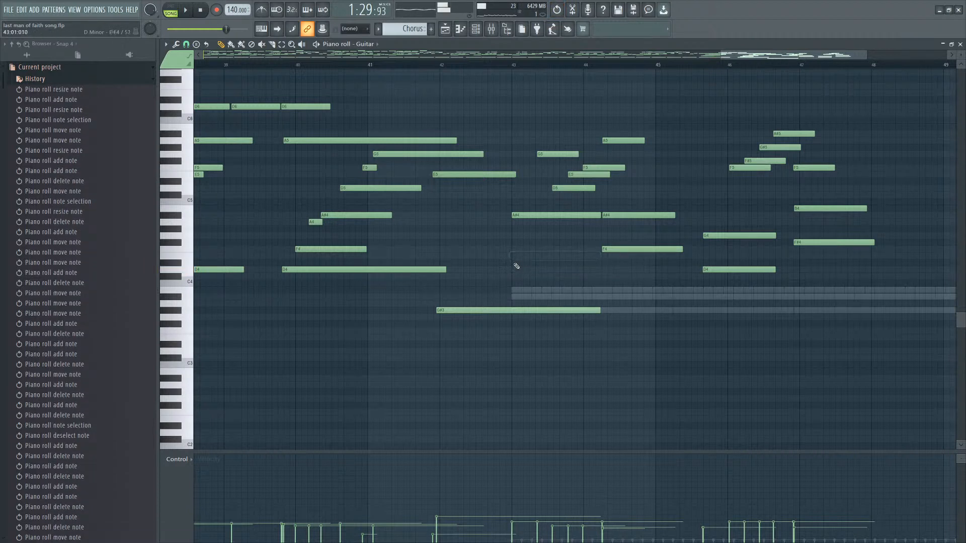
pyautogui.press('space')
pyautogui.press('space')
# Add an F4 note spanning bar 43, auditioning it.
pyautogui.click(514, 258)
pyautogui.rightClick(515, 257)
pyautogui.click(515, 251)
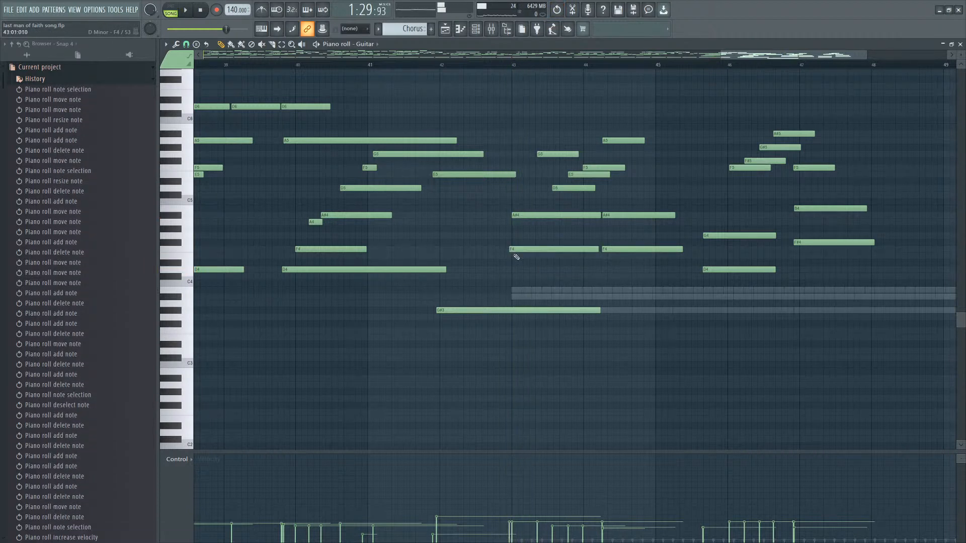
pyautogui.press('space')
pyautogui.rightClick(515, 251)
pyautogui.click(513, 250)
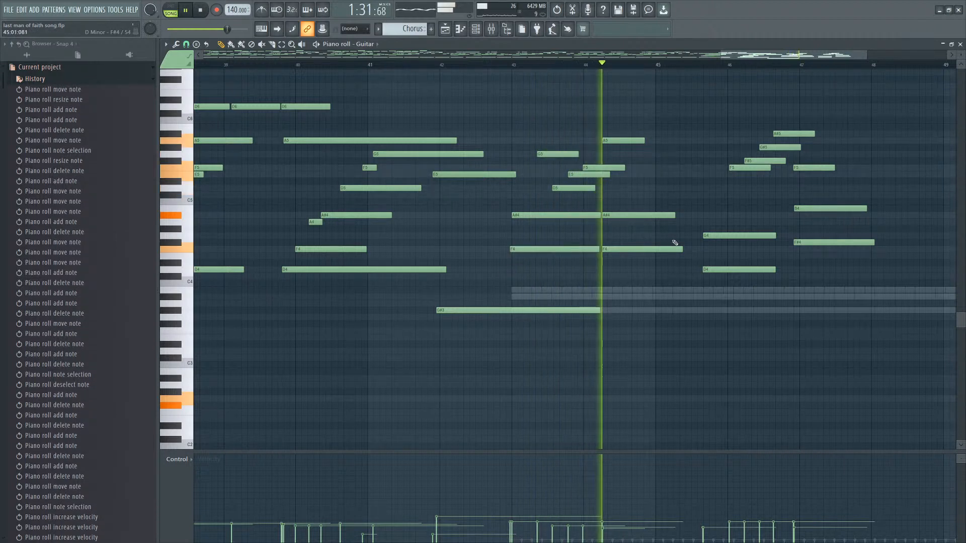
pyautogui.press('space')
# Replace the F4 note in bar 44 with a G4 note of the same length, auditioning.
pyautogui.rightClick(624, 249)
pyautogui.click(618, 235)
pyautogui.press('space')
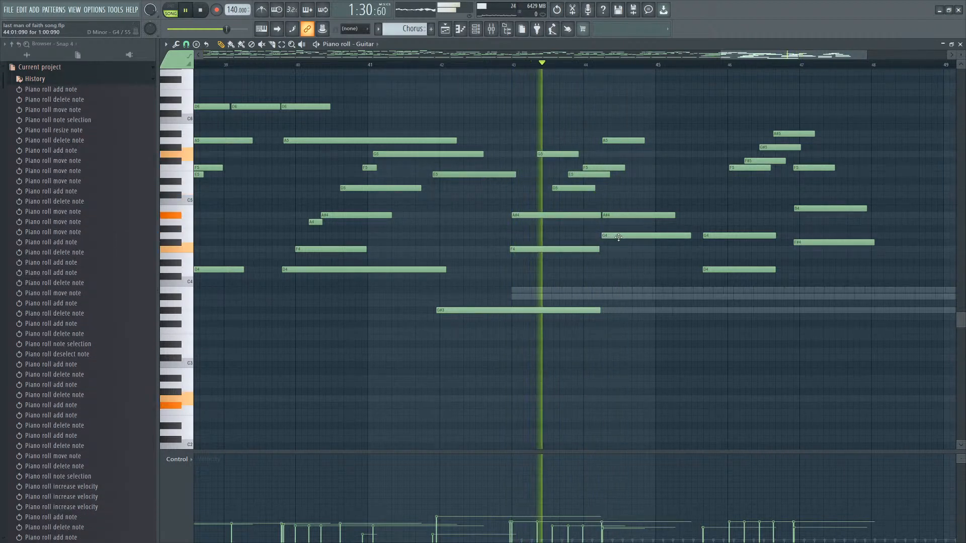
pyautogui.rightClick(630, 235)
pyautogui.moveTo(635, 242)
pyautogui.mouseDown()
pyautogui.moveTo(644, 240)
pyautogui.moveTo(629, 235)
pyautogui.mouseUp()
pyautogui.press('space')
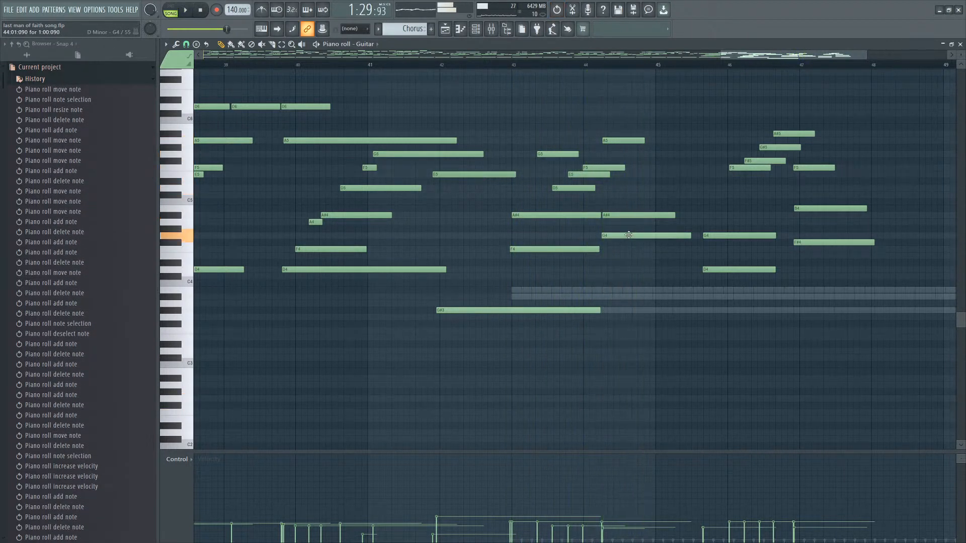
pyautogui.press('space')
# Remove the G4 note from bar 44, trying D4, D#4 and E4 notes there before clearing them.
pyautogui.scroll(2, 640, 267)
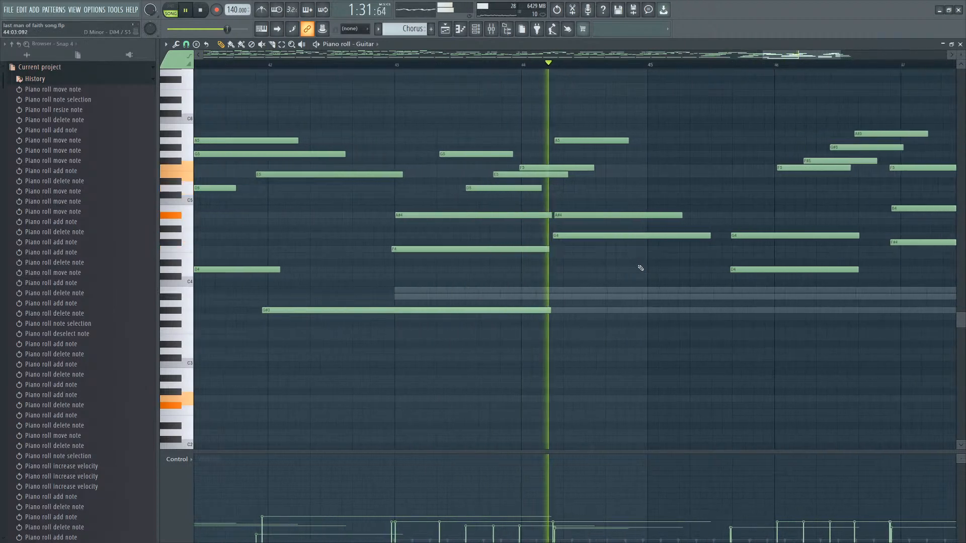
pyautogui.press('space')
pyautogui.rightClick(558, 235)
pyautogui.click(546, 282)
pyautogui.moveTo(547, 281); pyautogui.dragTo(547, 269)
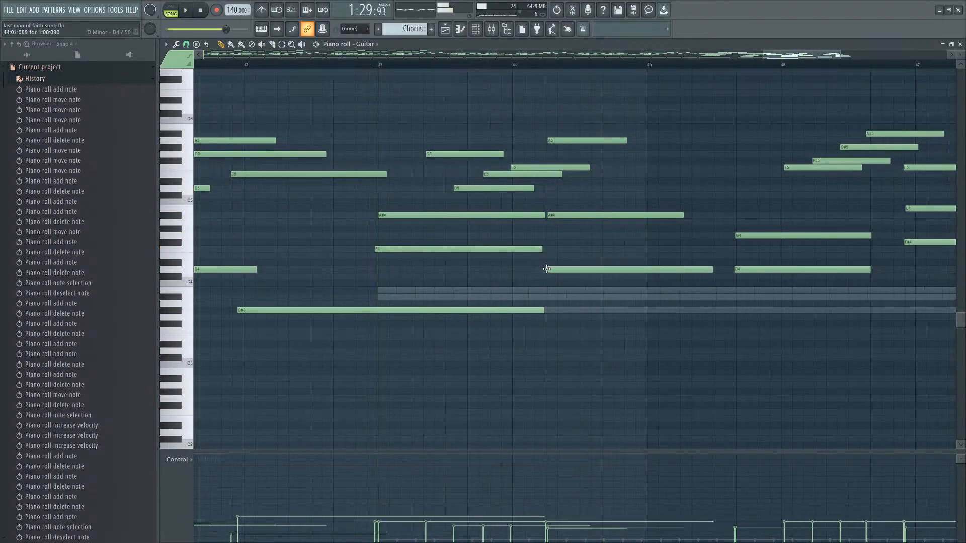
pyautogui.click(552, 262)
pyautogui.rightClick(553, 263)
pyautogui.rightClick(554, 270)
pyautogui.click(547, 256)
pyautogui.press('space')
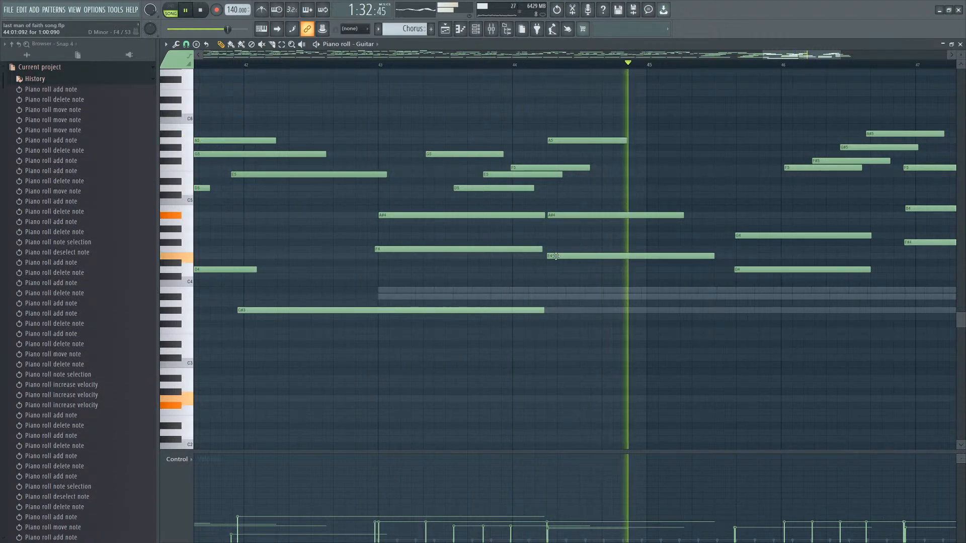
pyautogui.scroll(-2, 553, 257)
pyautogui.rightClick(586, 256)
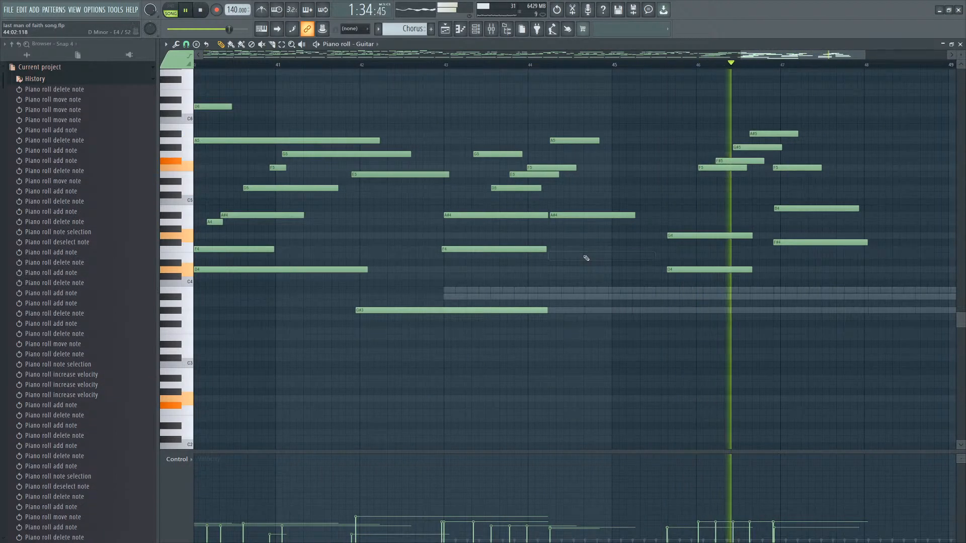
pyautogui.press('space')
# Audition the F#5 and G#5 notes of the chord in bar 46.
pyautogui.scroll(2, 740, 212)
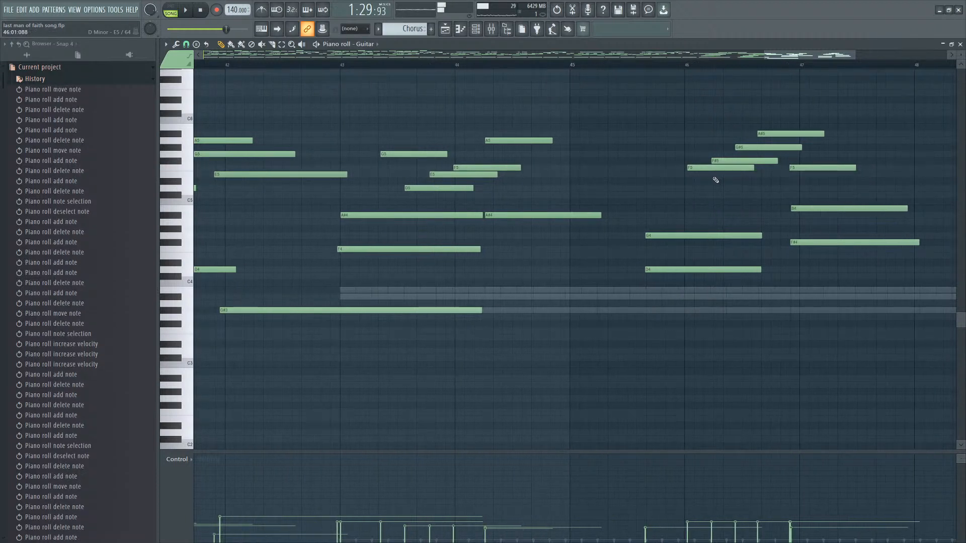
pyautogui.click(735, 162)
pyautogui.click(748, 147)
pyautogui.click(748, 147)
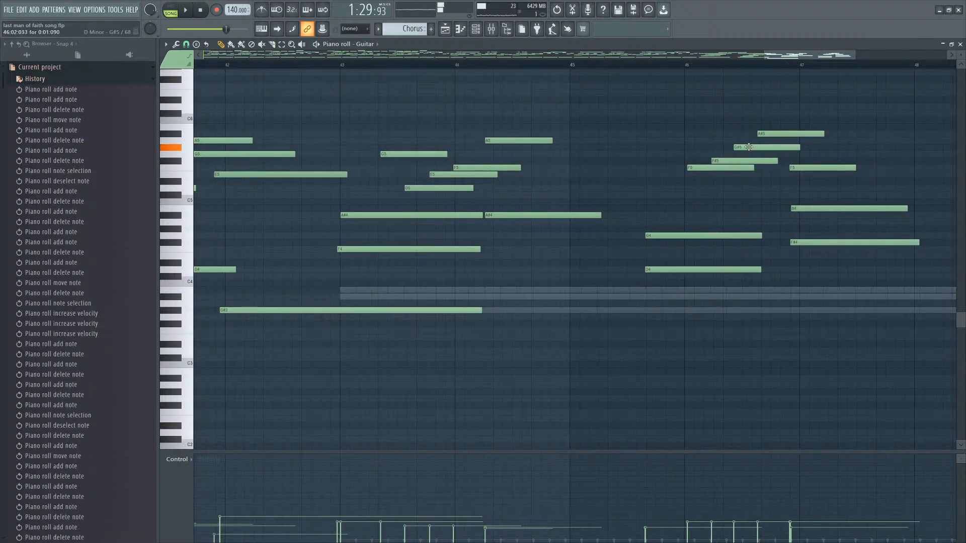
pyautogui.moveTo(748, 147); pyautogui.dragTo(749, 154)
pyautogui.rightClick(750, 161)
pyautogui.click(782, 133)
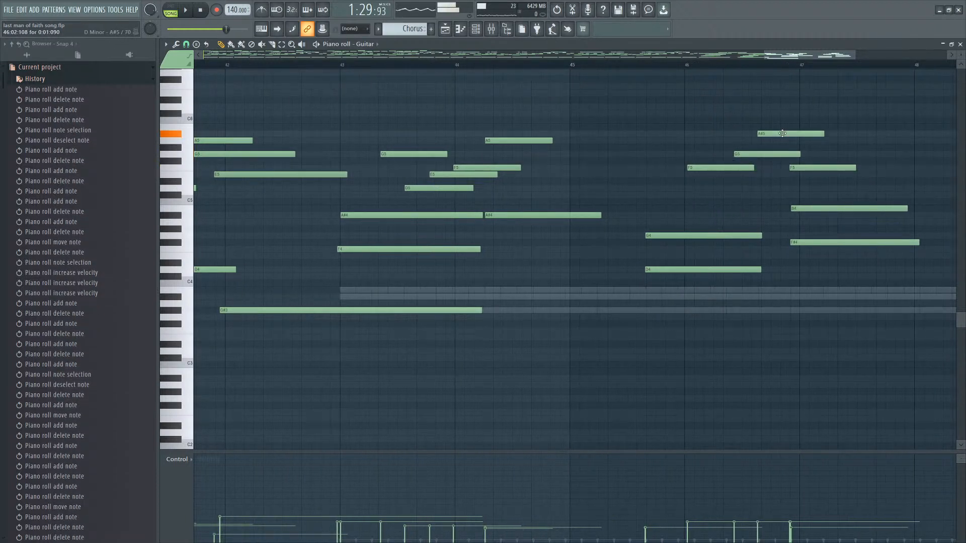
# Undo the recent edits to the chord notes in bars 46 and 47.
pyautogui.scroll(-1, 783, 133)
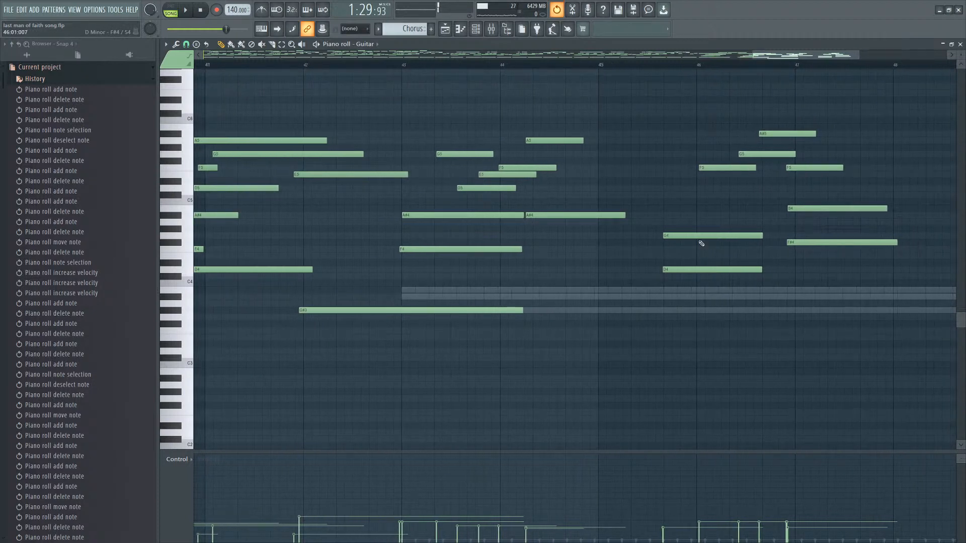
pyautogui.hotkey('ctrl', 'z')
pyautogui.hotkey('ctrl', 'z')
pyautogui.moveTo(529, 256); pyautogui.dragTo(528, 236)
pyautogui.hotkey('ctrl', 'z')
pyautogui.hotkey('ctrl', 'z')
pyautogui.hotkey('ctrl', 'z')
pyautogui.hotkey('ctrl', 'z')
pyautogui.hotkey('ctrl', 'z')
pyautogui.hotkey('ctrl', 'z')
pyautogui.hotkey('ctrl', 'z')
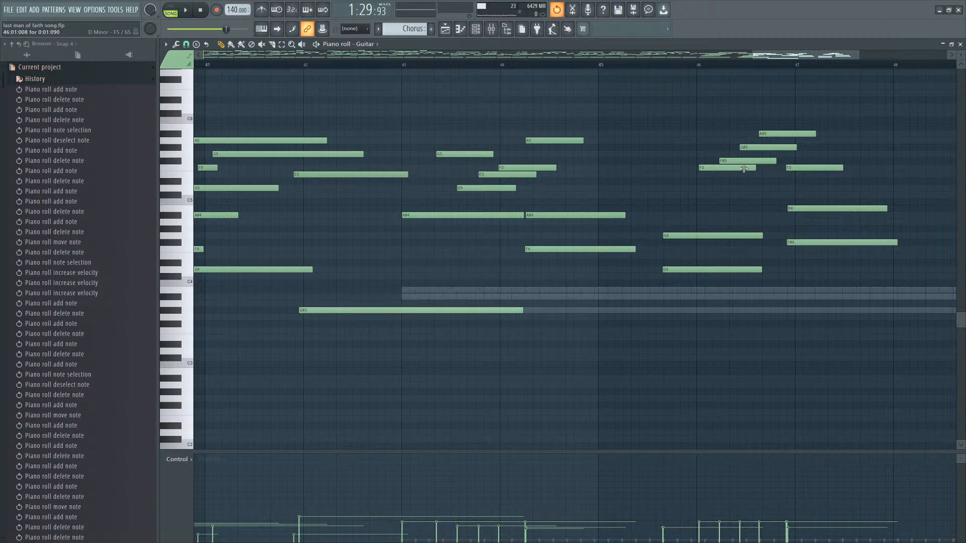
pyautogui.hotkey('ctrl', 'z')
pyautogui.hotkey('ctrl', 'z')
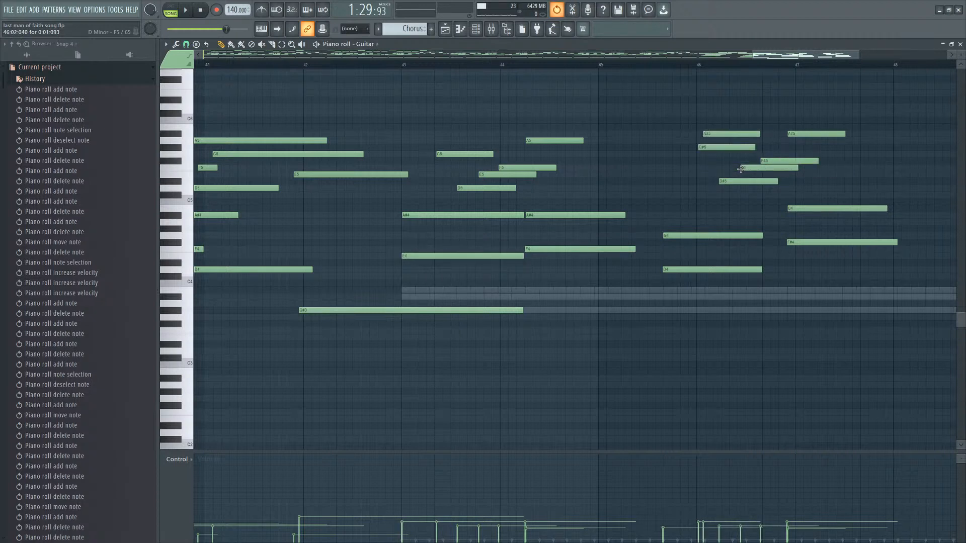
pyautogui.hotkey('ctrl', 'z')
pyautogui.hotkey('ctrl', 'z')
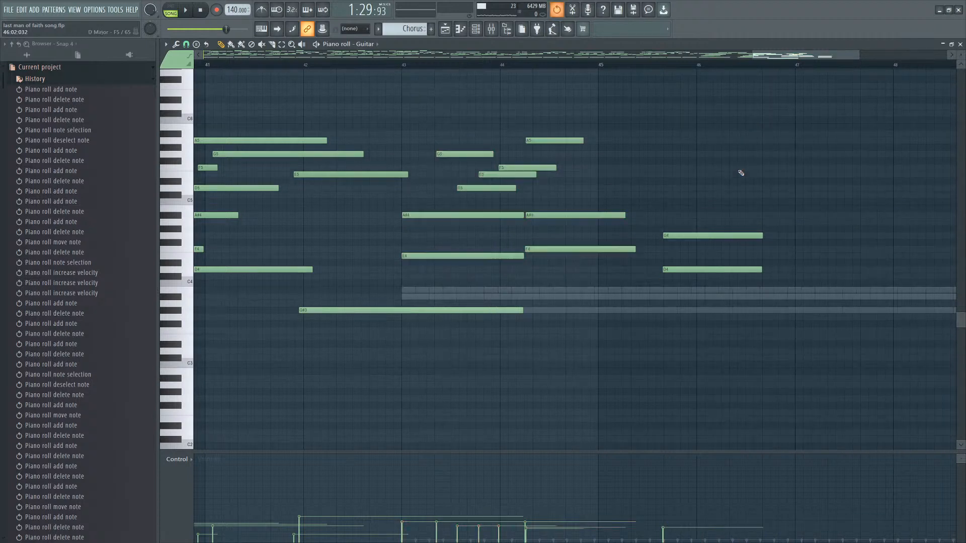
# Copy the chord notes from bars 43–44 forward to around bar 45 and delete two overlapping low copies.
pyautogui.moveTo(436, 103); pyautogui.dragTo(582, 286)
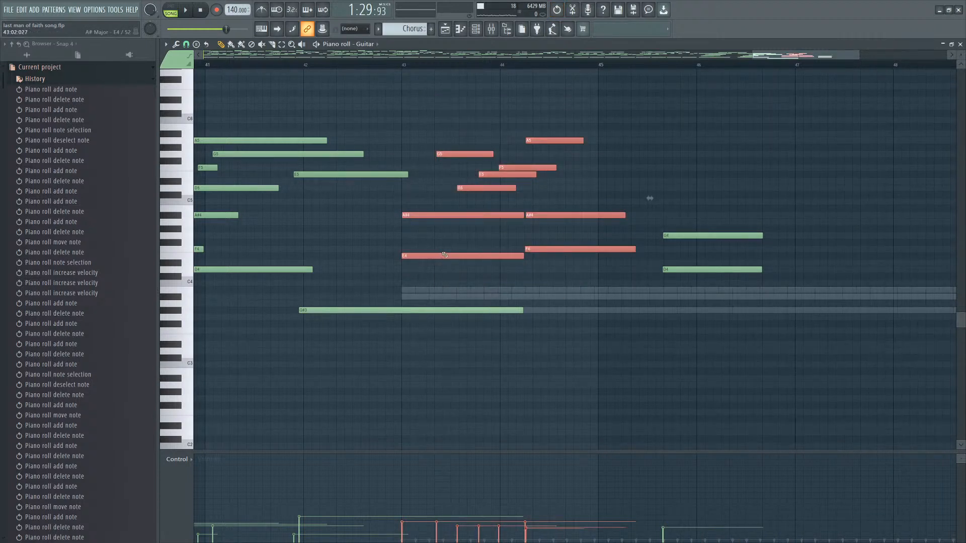
pyautogui.moveTo(437, 256); pyautogui.dragTo(651, 237)
pyautogui.rightClick(703, 255)
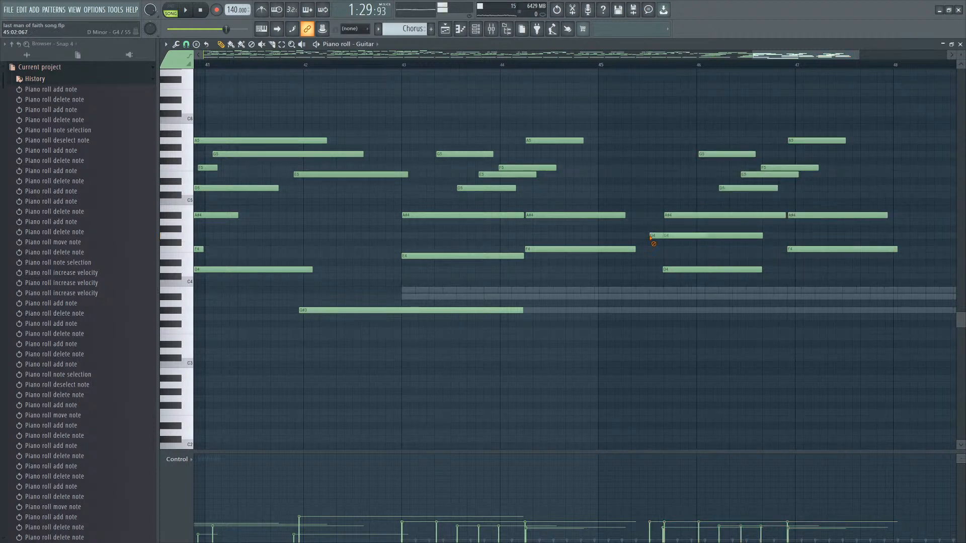
pyautogui.rightClick(704, 234)
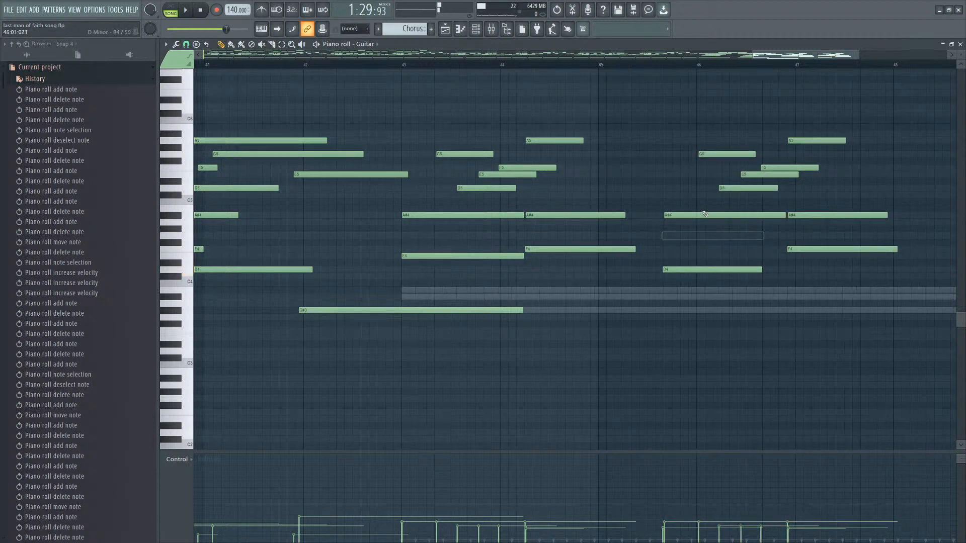
# Play back the passage from bar 45 to hear the copied chords.
pyautogui.click(658, 67)
pyautogui.press('space')
pyautogui.scroll(3, 902, 196)
pyautogui.press('space')
pyautogui.scroll(-4, 684, 190)
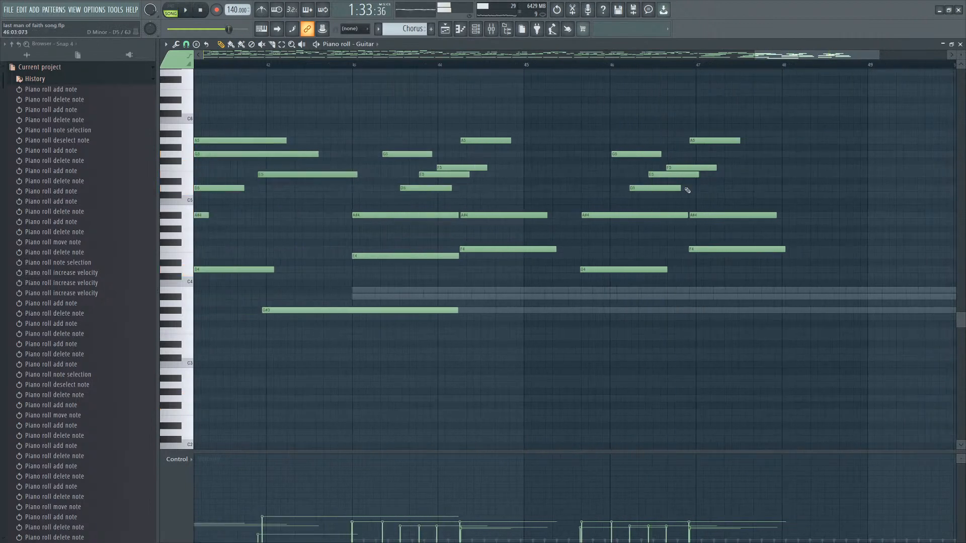
pyautogui.scroll(3, 633, 156)
# Try raising and lowering upper notes of the bar 46 chord, then undo those attempts.
pyautogui.click(596, 168)
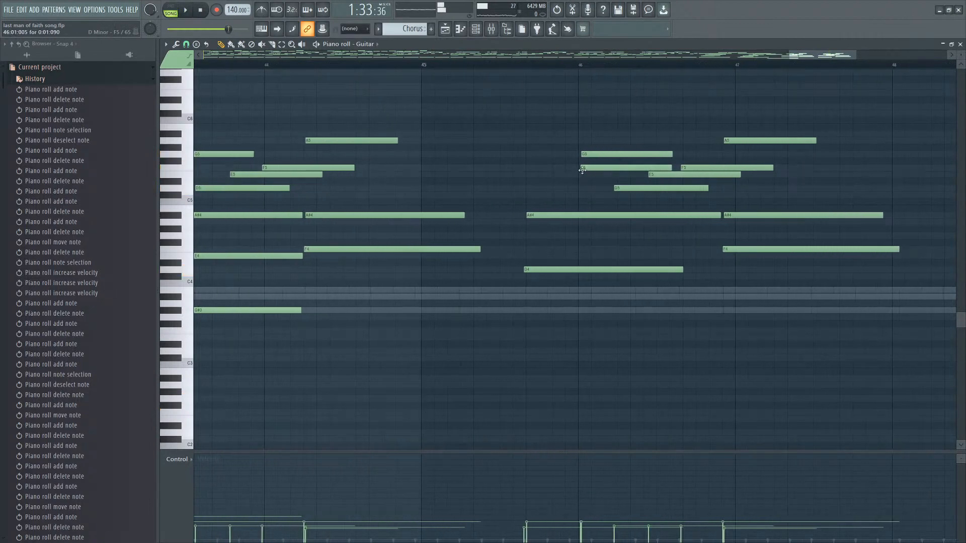
pyautogui.rightClick(595, 171)
pyautogui.moveTo(598, 155); pyautogui.dragTo(598, 171)
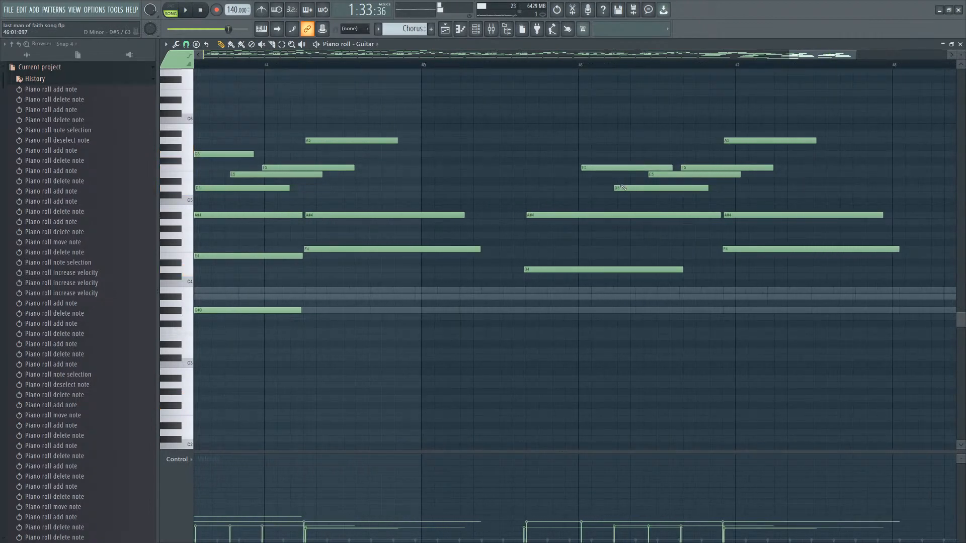
pyautogui.press('space')
pyautogui.press('space')
pyautogui.click(614, 172)
pyautogui.moveTo(625, 189); pyautogui.dragTo(665, 172)
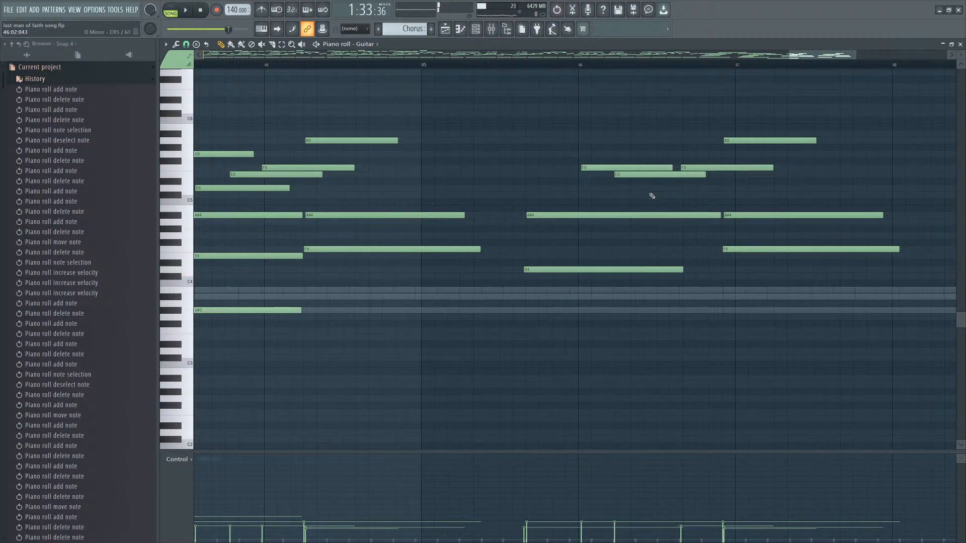
pyautogui.click(652, 196)
pyautogui.hotkey('ctrl', 'alt', 'z')
pyautogui.hotkey('ctrl', 'alt', 'z')
pyautogui.hotkey('ctrl', 'alt', 'z')
pyautogui.rightClick(653, 189)
# Rework the bar 46 chord's upper voice with C5 and D5 notes in place of the F5, auditioning them.
pyautogui.click(647, 189)
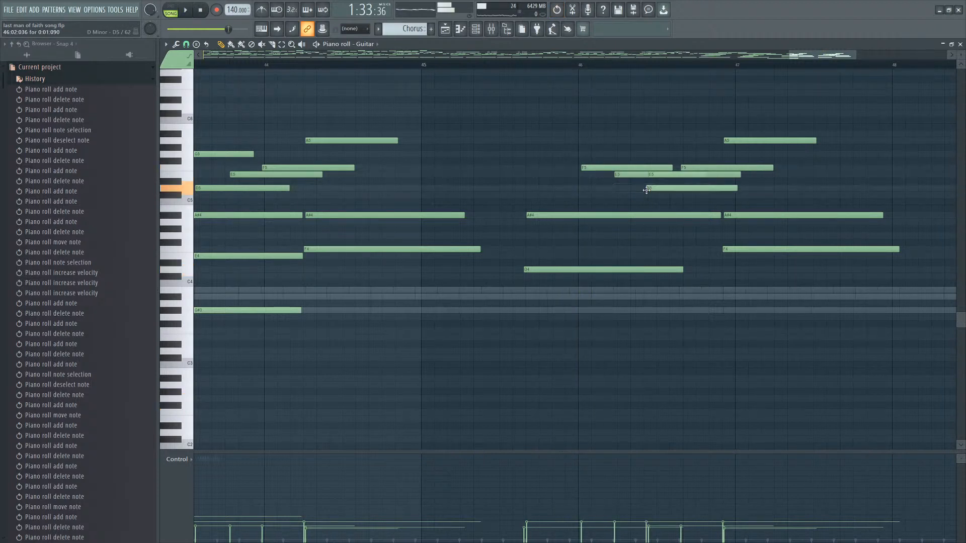
pyautogui.click(648, 195)
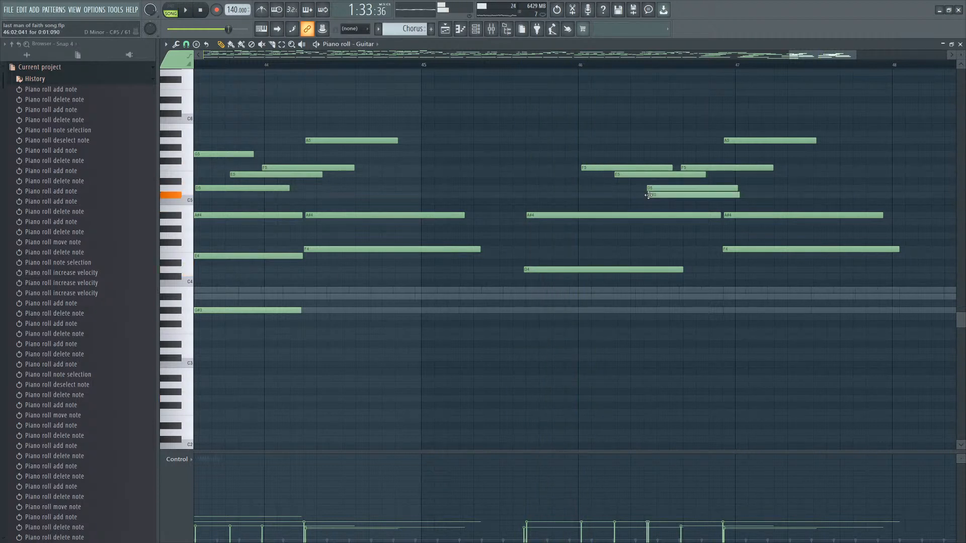
pyautogui.moveTo(656, 191)
pyautogui.mouseDown()
pyautogui.moveTo(647, 207)
pyautogui.moveTo(660, 202)
pyautogui.mouseUp()
pyautogui.press('space')
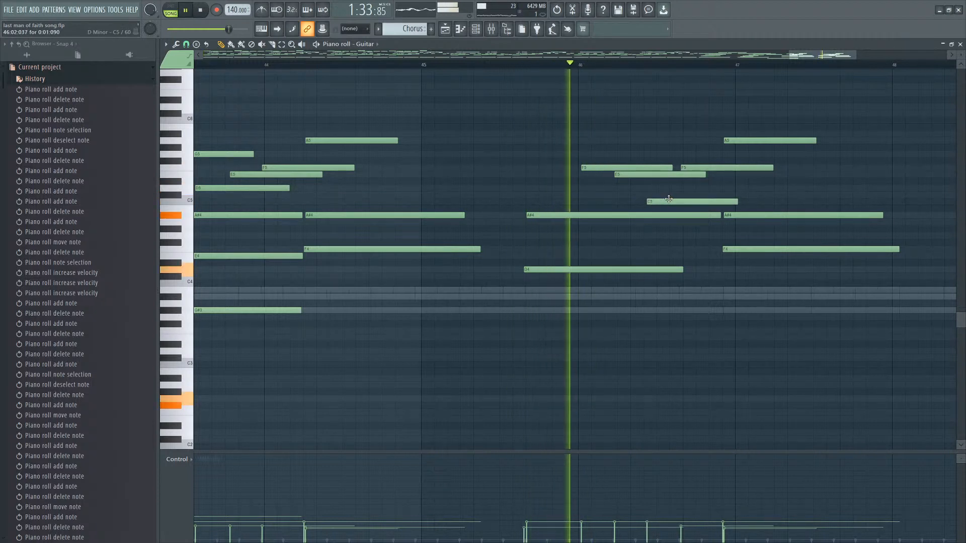
pyautogui.press('space')
pyautogui.rightClick(733, 167)
pyautogui.click(657, 188)
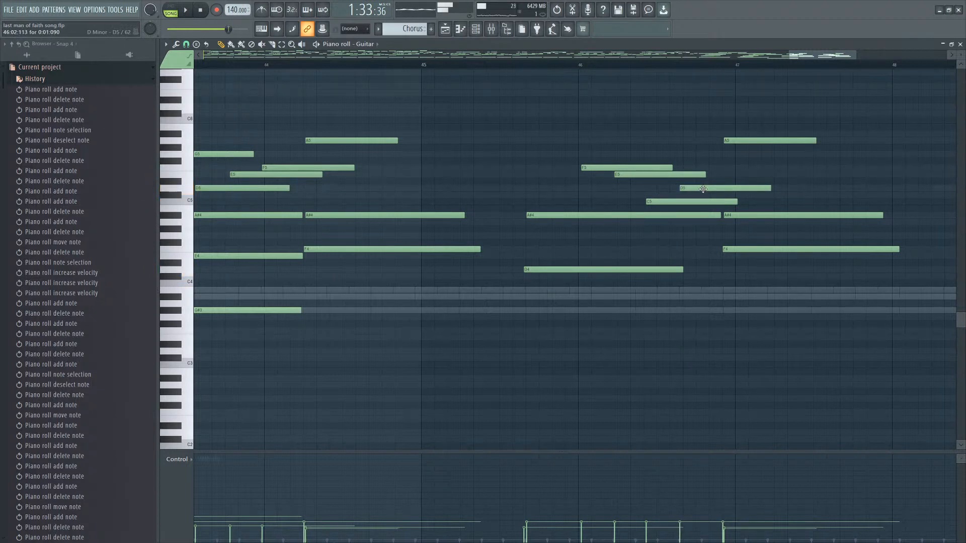
# Rework the bar 47 chord, removing its G5 and A5 notes and adding a D4 note spanning the bar.
pyautogui.click(726, 168)
pyautogui.rightClick(730, 167)
pyautogui.click(727, 155)
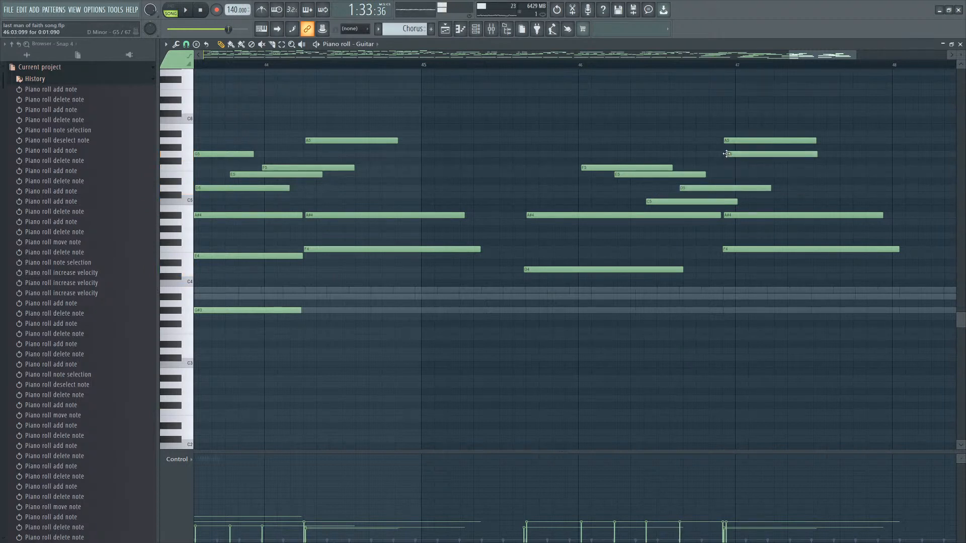
pyautogui.press('space')
pyautogui.rightClick(758, 142)
pyautogui.rightClick(763, 154)
pyautogui.press('space')
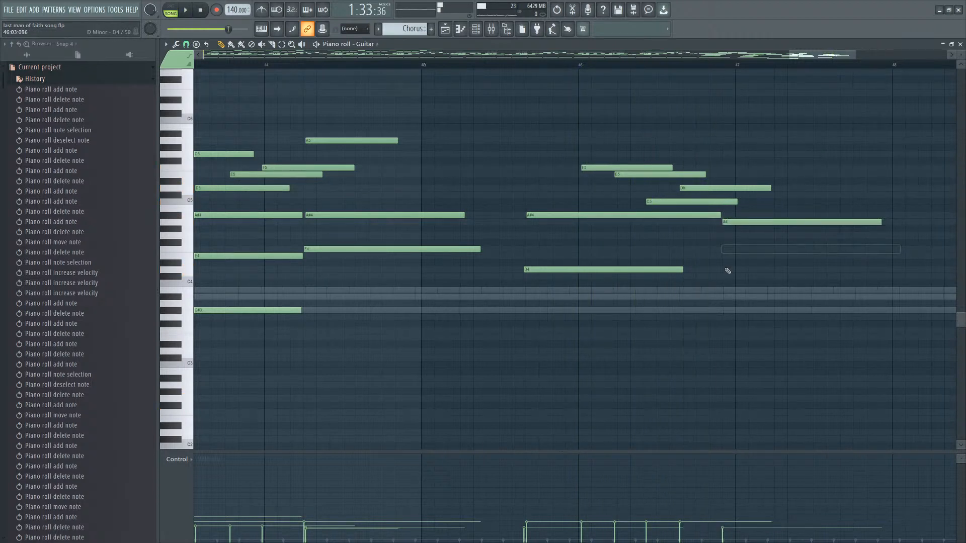
pyautogui.moveTo(732, 268); pyautogui.dragTo(730, 267)
pyautogui.press('space')
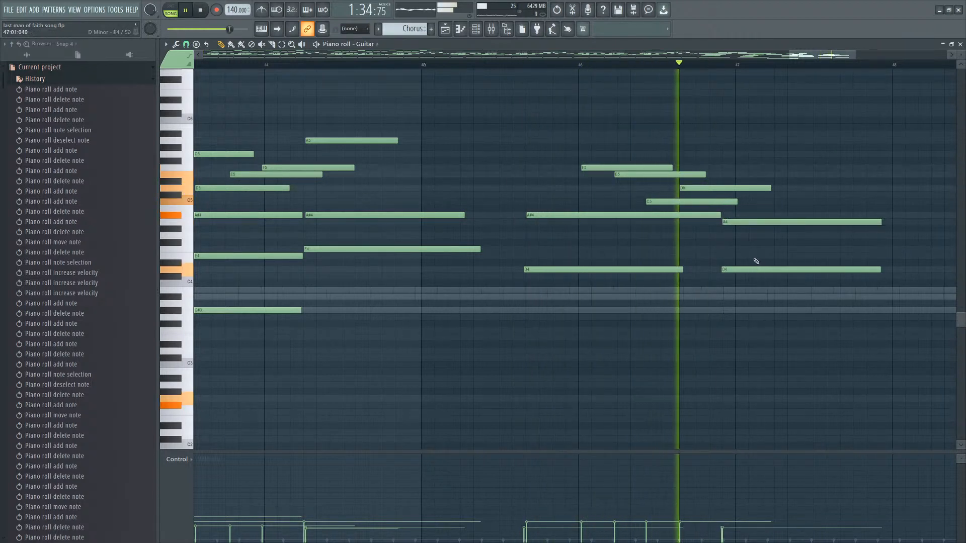
# Move the upper chord notes in bars 46–47 up one octave and audition the result.
pyautogui.scroll(-4, 789, 182)
pyautogui.moveTo(844, 171); pyautogui.dragTo(753, 285)
pyautogui.press('space')
pyautogui.moveTo(807, 138); pyautogui.dragTo(709, 208)
pyautogui.scroll(5, 705, 221)
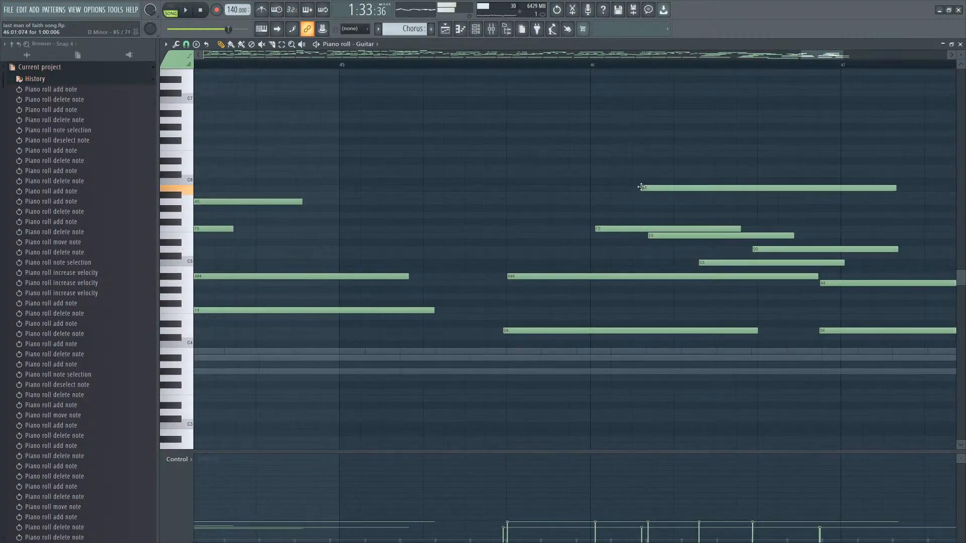
pyautogui.moveTo(630, 230); pyautogui.dragTo(633, 148)
pyautogui.press('space')
pyautogui.scroll(-3, 668, 248)
pyautogui.press('space')
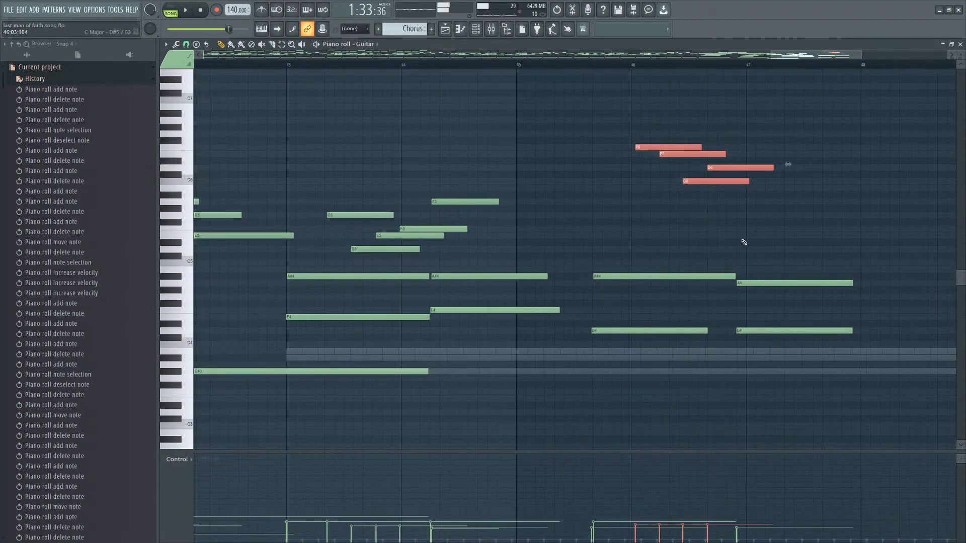
# Add a note to the bar 47 chord, lengthen it, and audition it.
pyautogui.scroll(2, 744, 183)
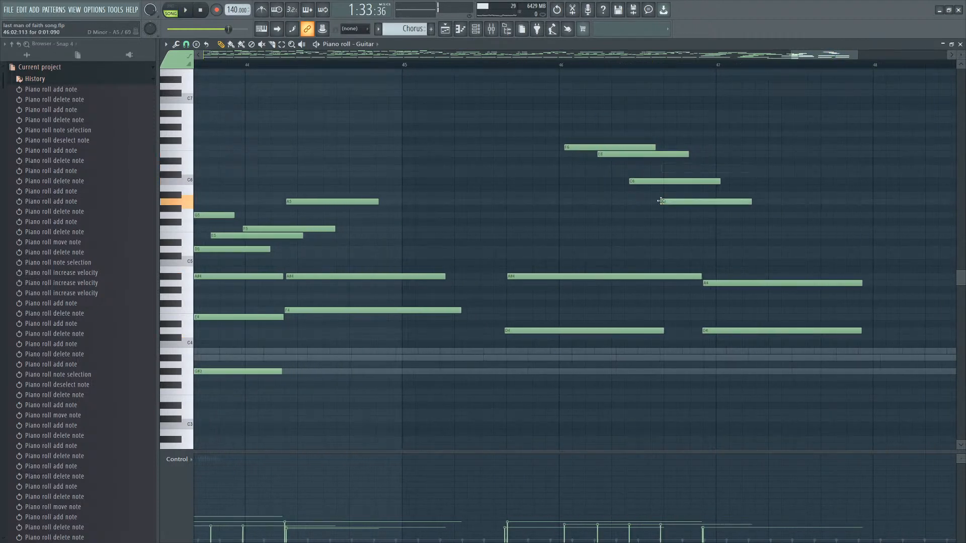
pyautogui.moveTo(677, 203); pyautogui.dragTo(680, 203)
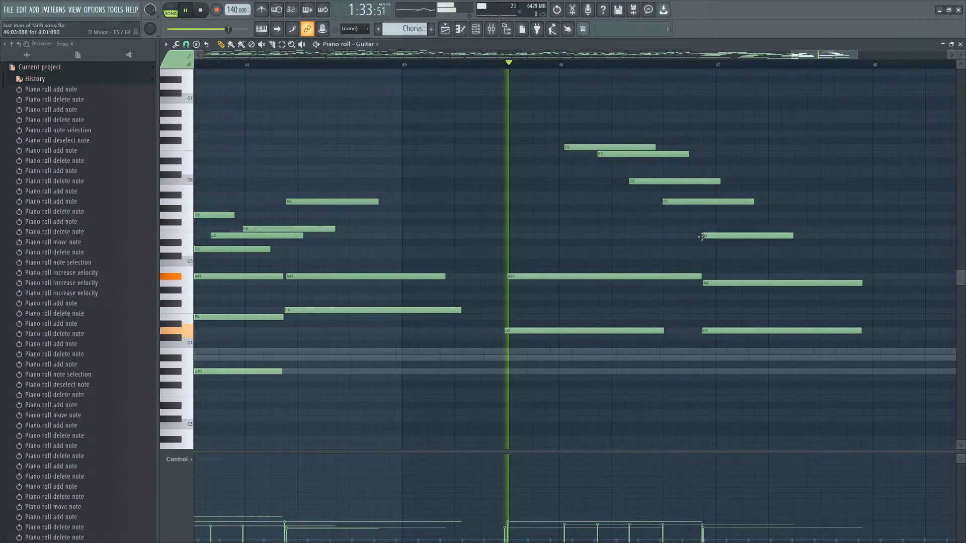
pyautogui.keyDown('ctrl'); pyautogui.click(727, 236); pyautogui.keyUp('ctrl')
pyautogui.moveTo(793, 236); pyautogui.dragTo(906, 246)
pyautogui.scroll(-4, 832, 252)
pyautogui.press('space')
# Play back the reworked passage around bars 43–48 to review it.
pyautogui.moveTo(826, 131); pyautogui.dragTo(726, 218)
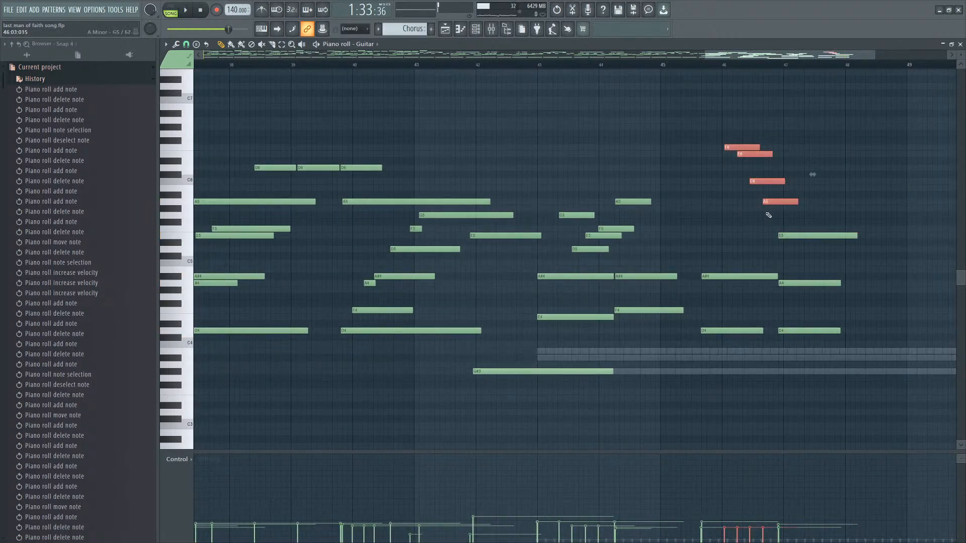
pyautogui.scroll(-3, 501, 193)
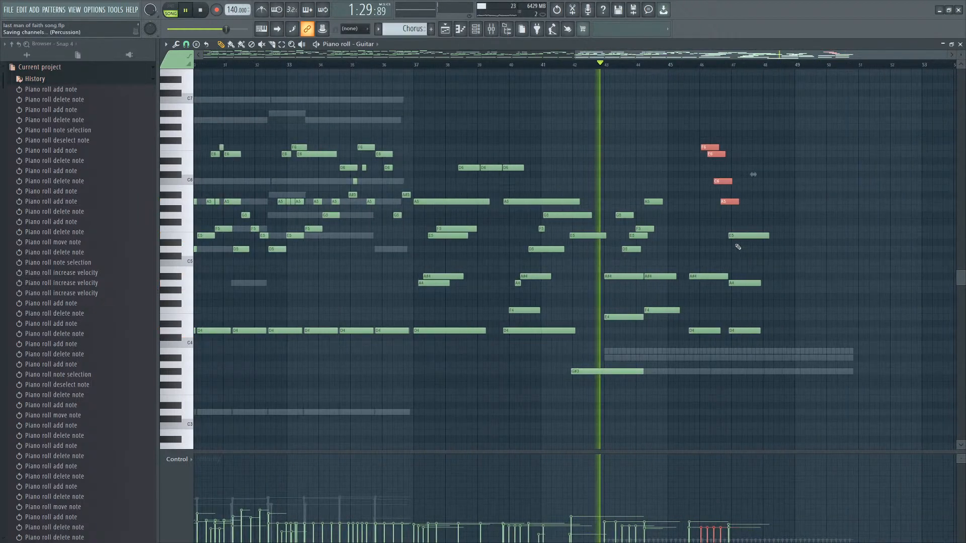
pyautogui.keyDown('ctrl'); pyautogui.click(556, 152); pyautogui.keyUp('ctrl')
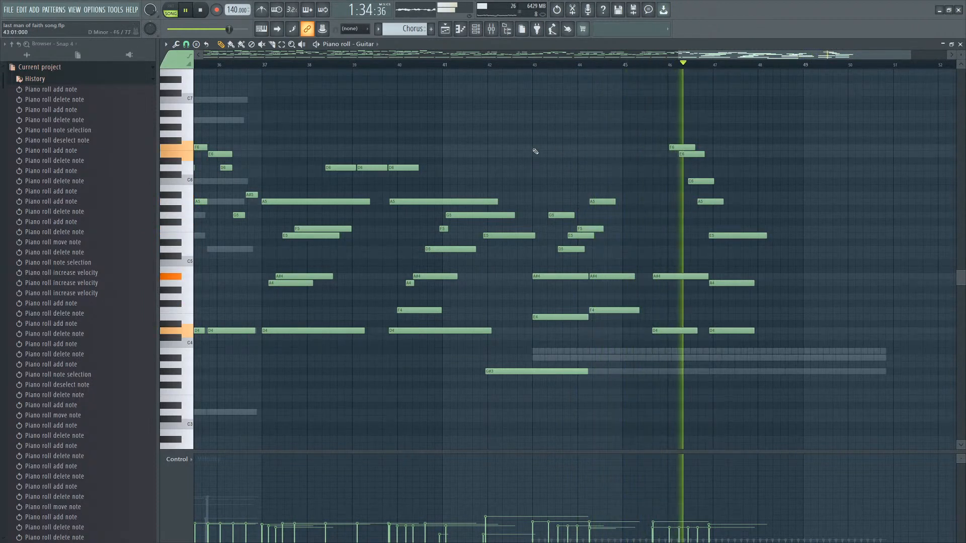
pyautogui.scroll(-2, 751, 244)
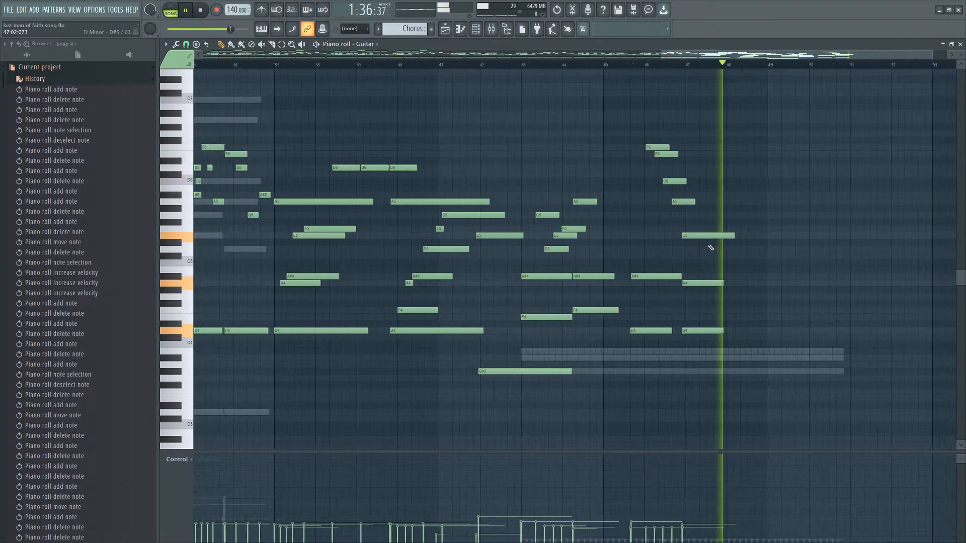
pyautogui.press('space')
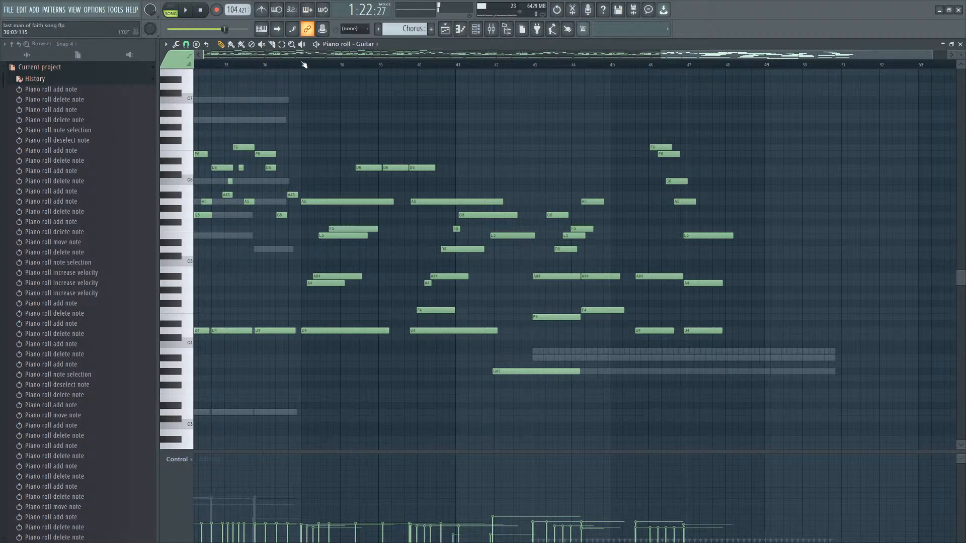
pyautogui.press('space')
pyautogui.scroll(-2, 653, 246)
pyautogui.scroll(3, 649, 245)
pyautogui.scroll(-1, 537, 242)
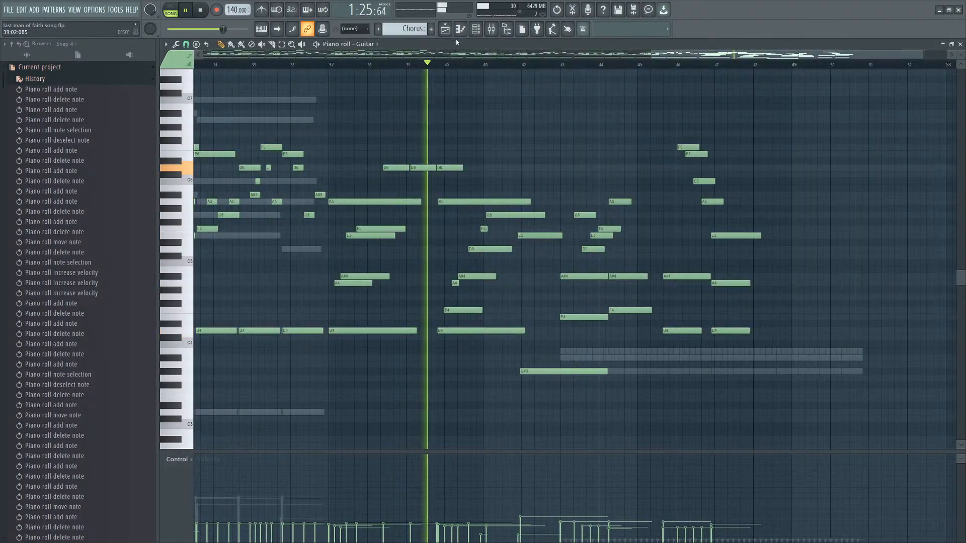
pyautogui.click(476, 29)
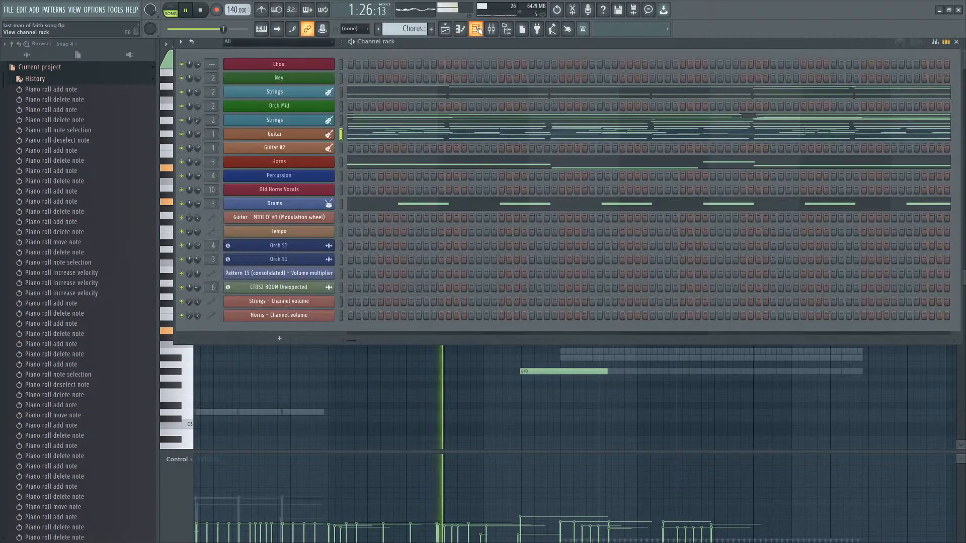
pyautogui.click(476, 29)
pyautogui.scroll(4, 414, 282)
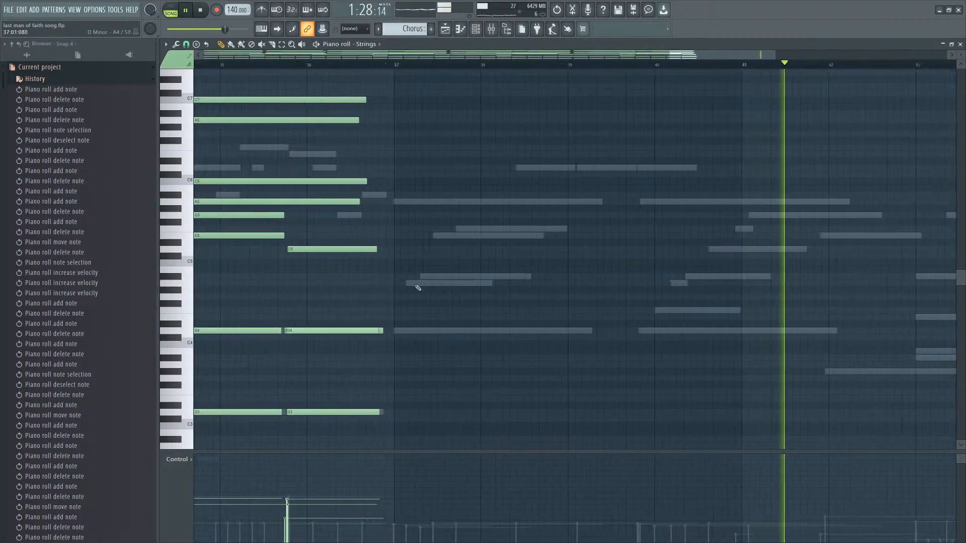
pyautogui.click(410, 235)
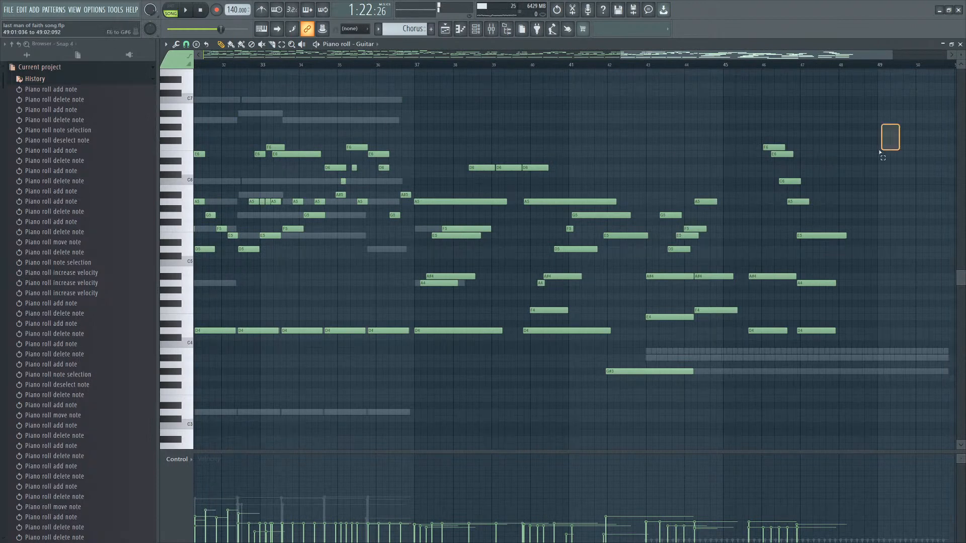
# Move the chord notes from bars 43–48 several bars later to clear space.
pyautogui.moveTo(880, 152); pyautogui.dragTo(645, 350)
pyautogui.moveTo(665, 318); pyautogui.dragTo(844, 318)
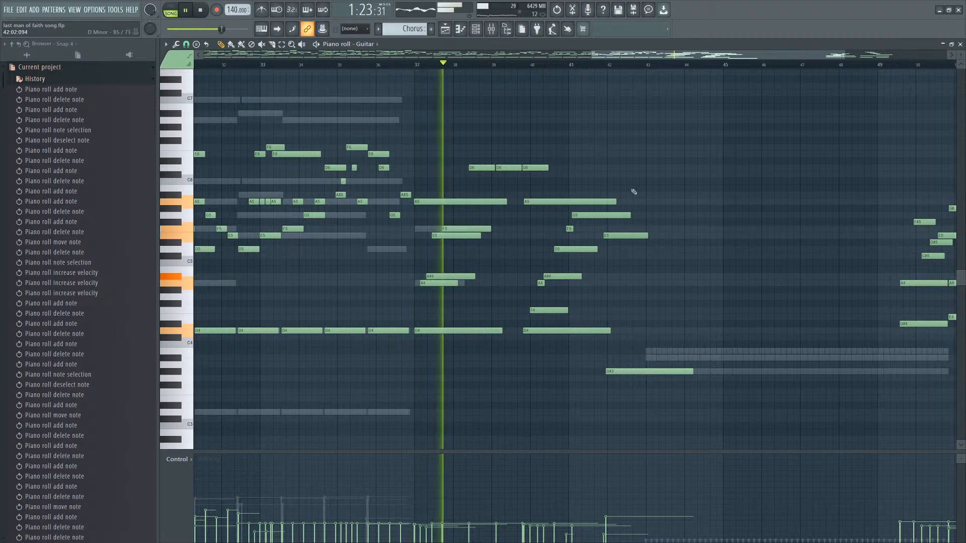
# Select the chord notes around bars 40–41 and shift them about two bars later to start at bar 42.
pyautogui.click(513, 66)
pyautogui.moveTo(656, 179); pyautogui.dragTo(526, 341)
pyautogui.moveTo(670, 117); pyautogui.dragTo(433, 336)
pyautogui.press('space')
pyautogui.scroll(3, 678, 327)
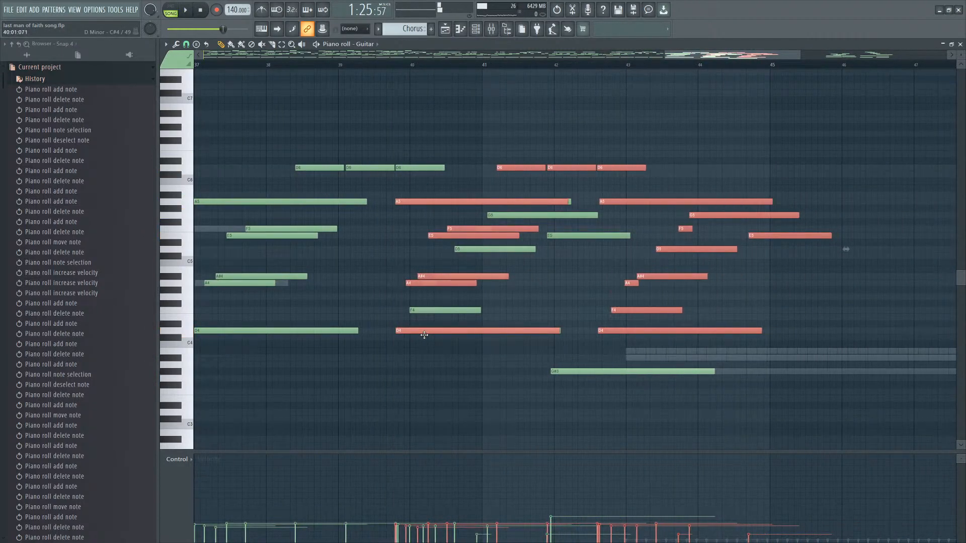
pyautogui.moveTo(425, 333); pyautogui.dragTo(628, 329)
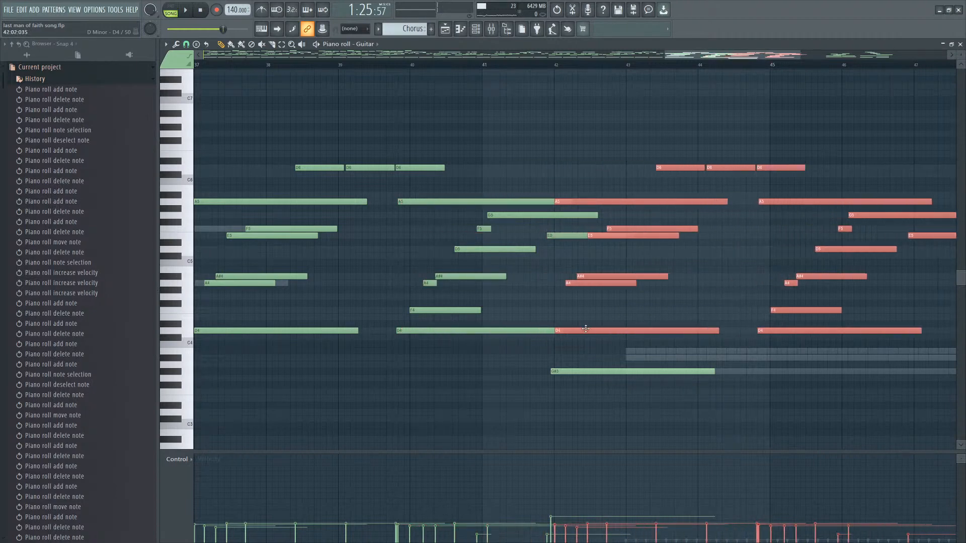
# Play back the Guitar chord passage around bars 40–45 to review it.
pyautogui.press('space')
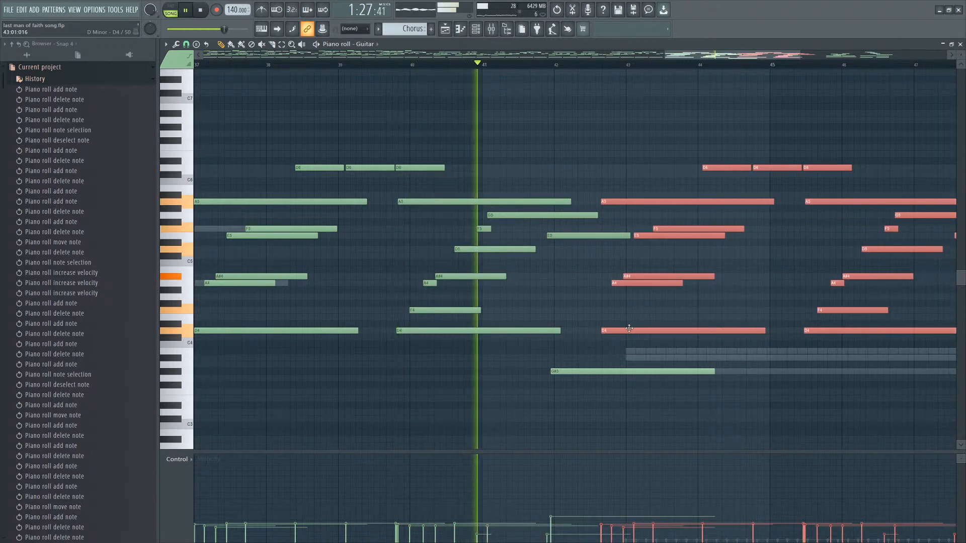
pyautogui.scroll(-3, 592, 336)
pyautogui.scroll(4, 634, 336)
pyautogui.rightClick(577, 320)
pyautogui.press('space')
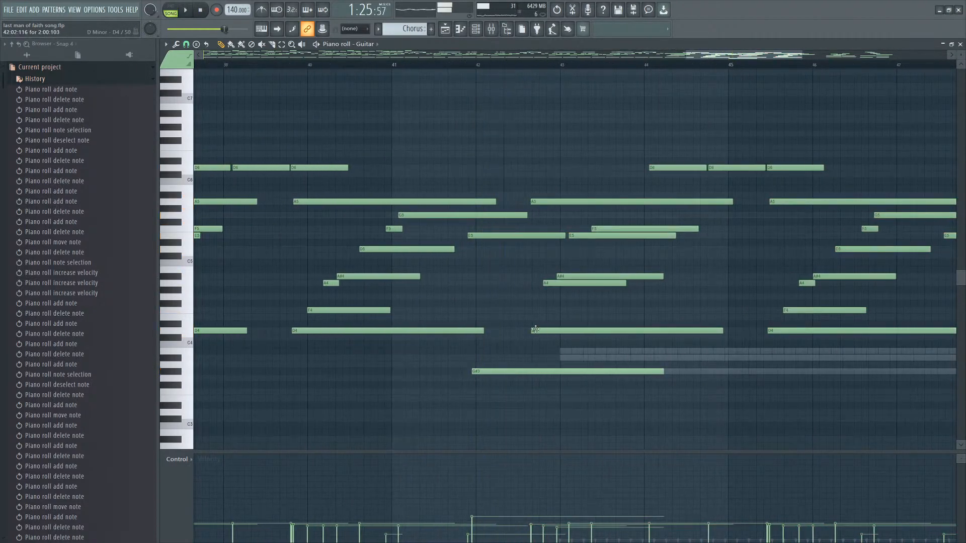
pyautogui.click(533, 332)
pyautogui.moveTo(539, 330); pyautogui.dragTo(532, 318)
pyautogui.press('space')
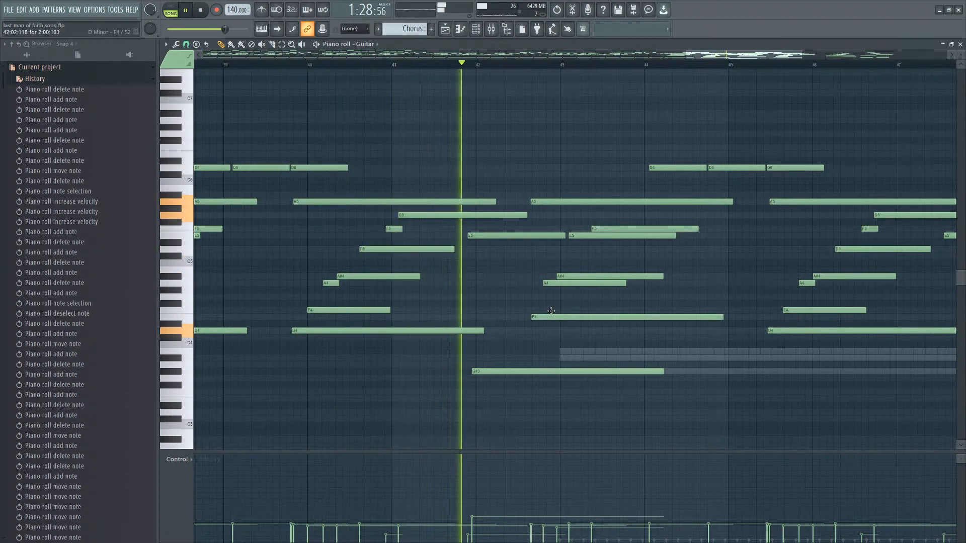
pyautogui.moveTo(552, 315); pyautogui.dragTo(533, 330)
pyautogui.press('space')
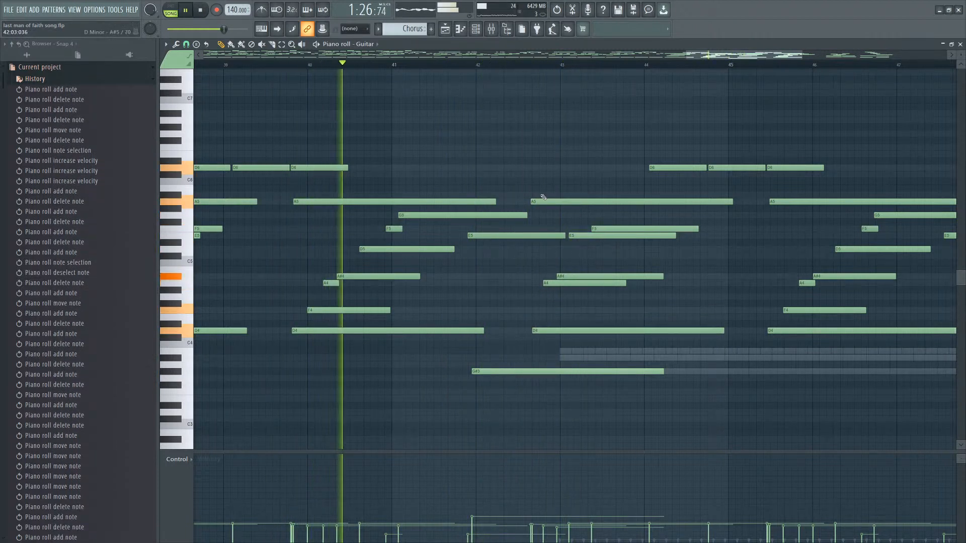
pyautogui.press('space')
pyautogui.click(537, 201)
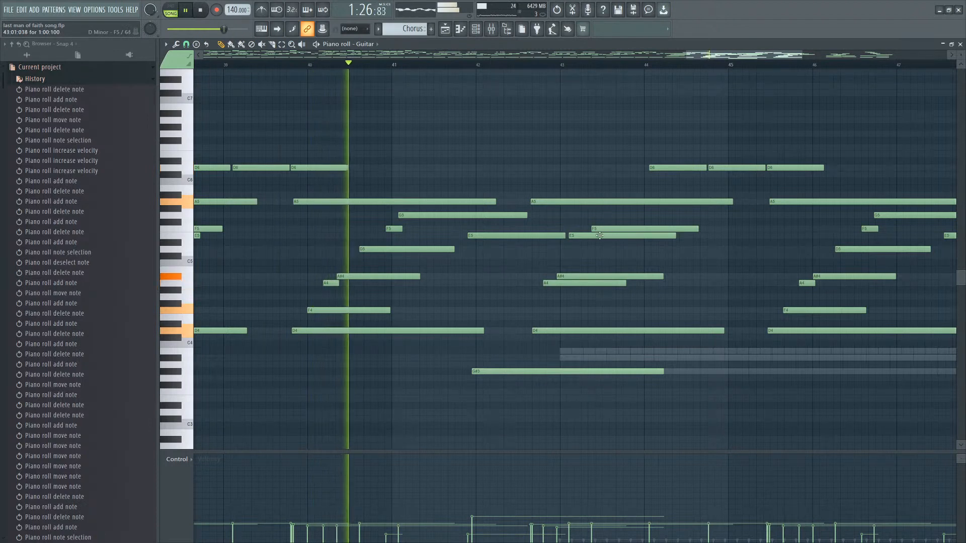
pyautogui.moveTo(625, 219); pyautogui.dragTo(618, 239)
pyautogui.scroll(-2, 637, 248)
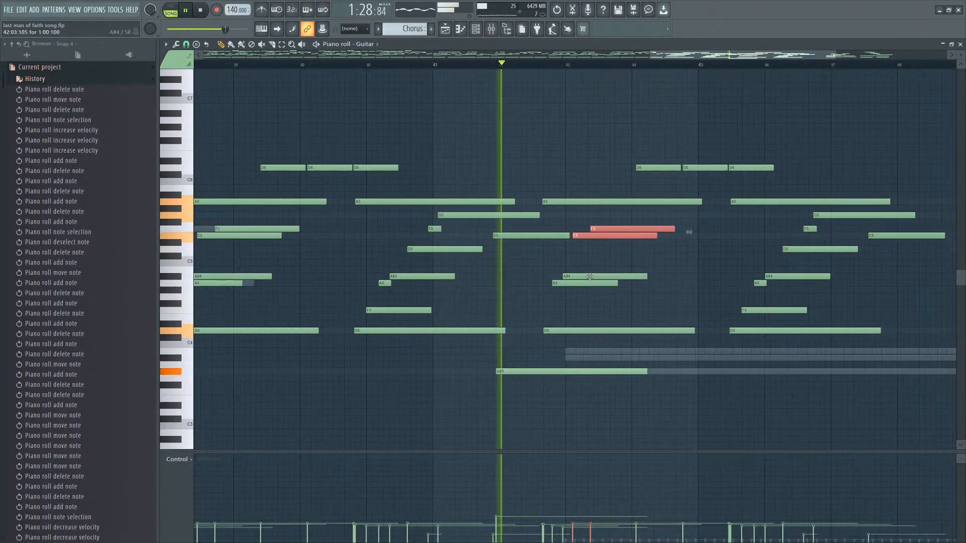
pyautogui.keyDown('ctrl'); pyautogui.click(671, 279); pyautogui.keyUp('ctrl')
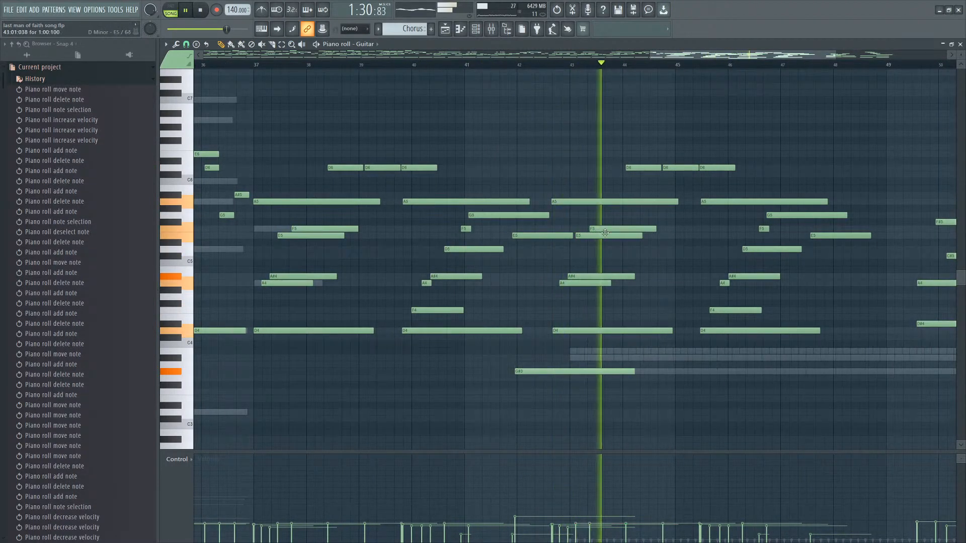
# Select the three high melody notes around bars 44–45 and raise them by two semitones.
pyautogui.scroll(-1, 664, 179)
pyautogui.scroll(2, 717, 201)
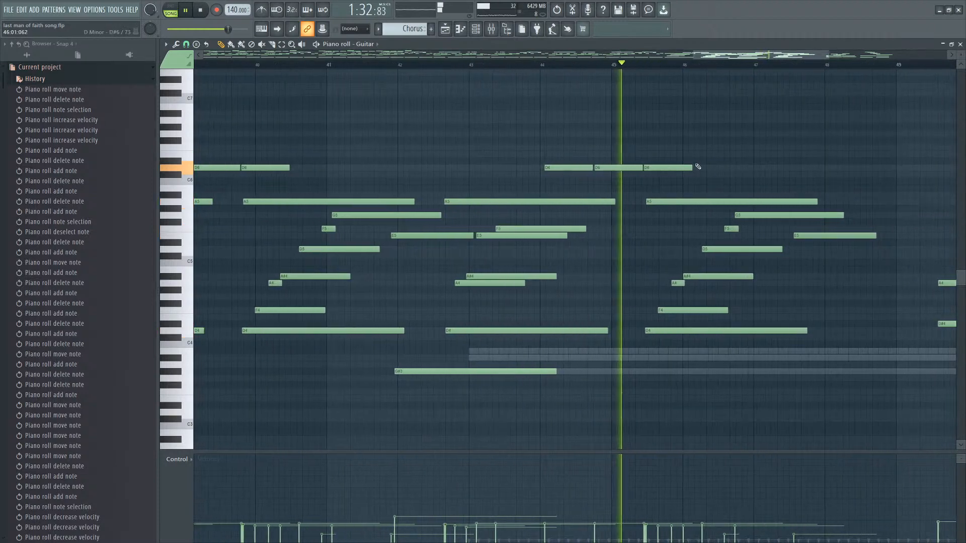
pyautogui.scroll(-1, 697, 167)
pyautogui.scroll(-1, 638, 173)
pyautogui.moveTo(690, 159); pyautogui.dragTo(616, 175)
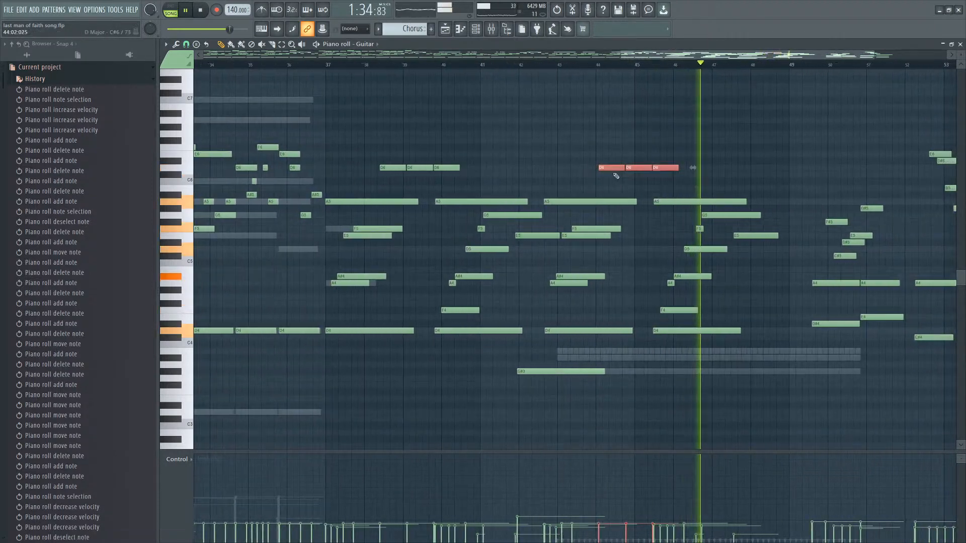
pyautogui.scroll(2, 617, 175)
pyautogui.press('space')
pyautogui.click(172, 164)
pyautogui.scroll(2, 171, 162)
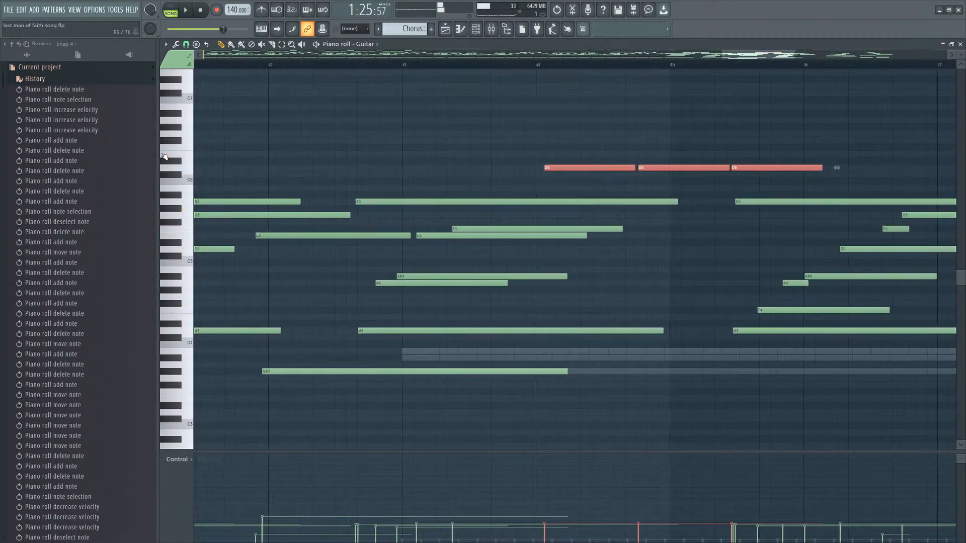
pyautogui.scroll(-2, 598, 176)
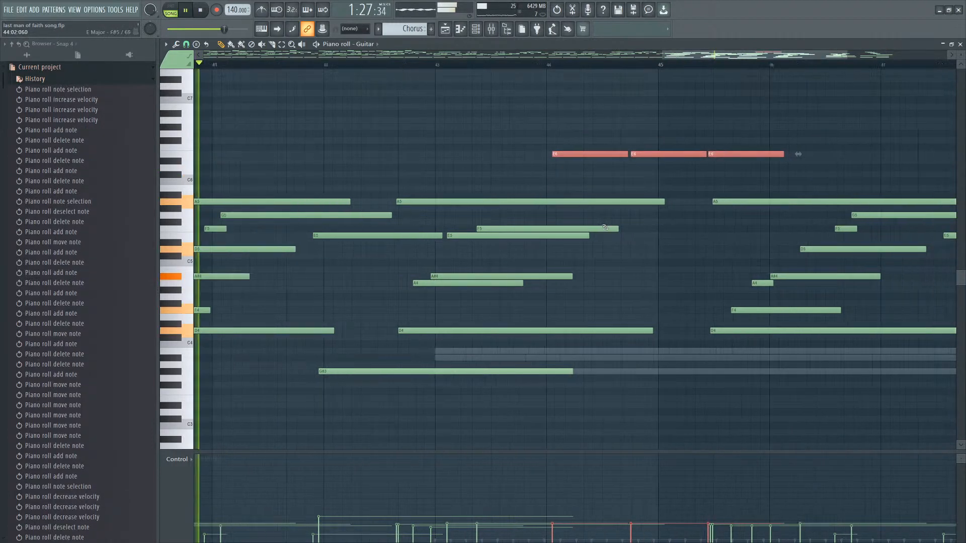
# Move the chord note at bar 44 up a semitone to C5 and play the passage back.
pyautogui.click(593, 184)
pyautogui.rightClick(594, 184)
pyautogui.scroll(2, 536, 270)
pyautogui.moveTo(536, 271); pyautogui.dragTo(533, 263)
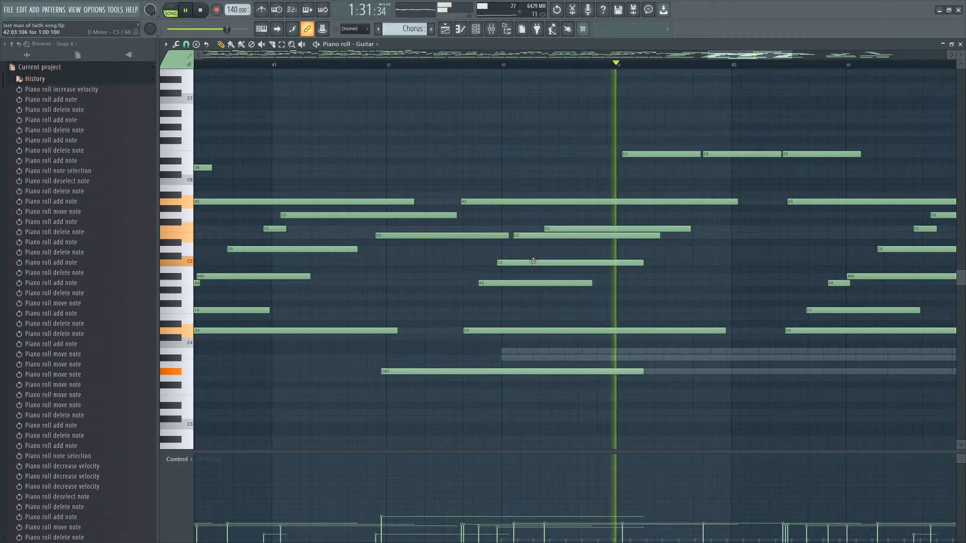
pyautogui.scroll(-2, 529, 262)
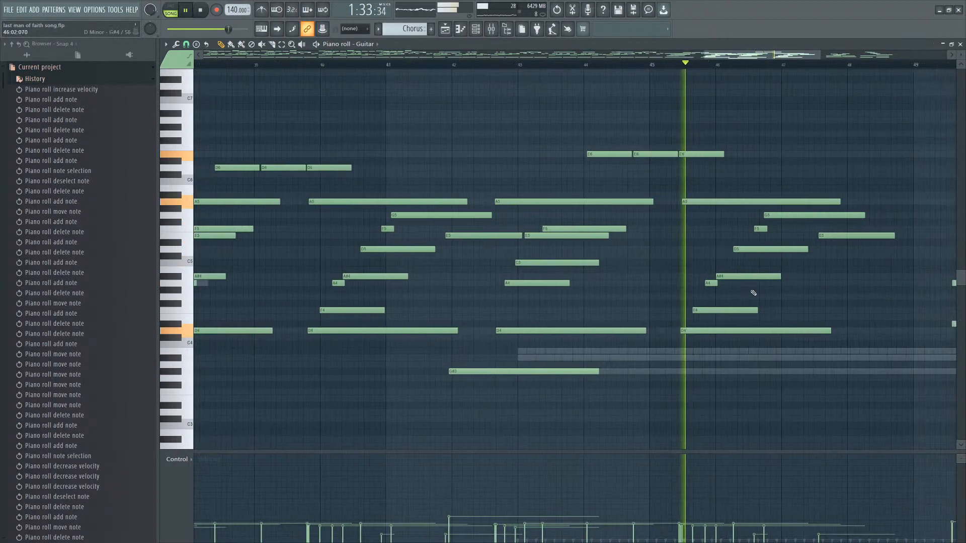
pyautogui.press('space')
pyautogui.scroll(2, 753, 292)
# Replace the D5 chord note at bar 46 with a C5 note of the same length.
pyautogui.click(682, 277)
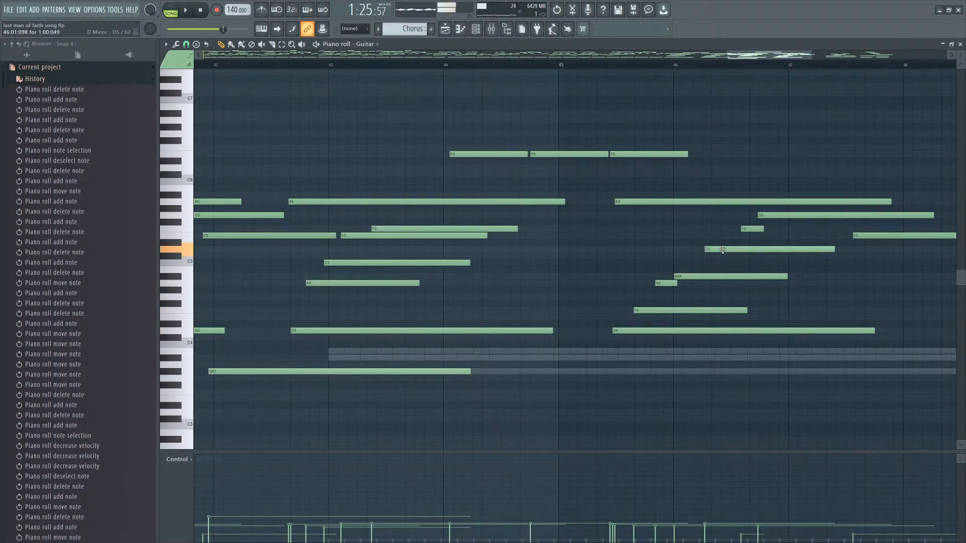
pyautogui.click(692, 262)
pyautogui.press('space')
pyautogui.rightClick(709, 263)
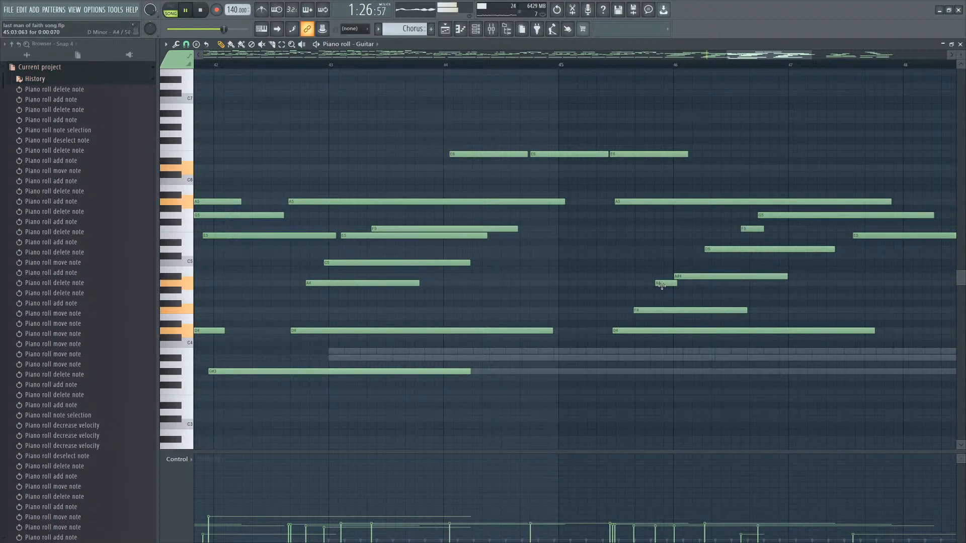
pyautogui.click(706, 262)
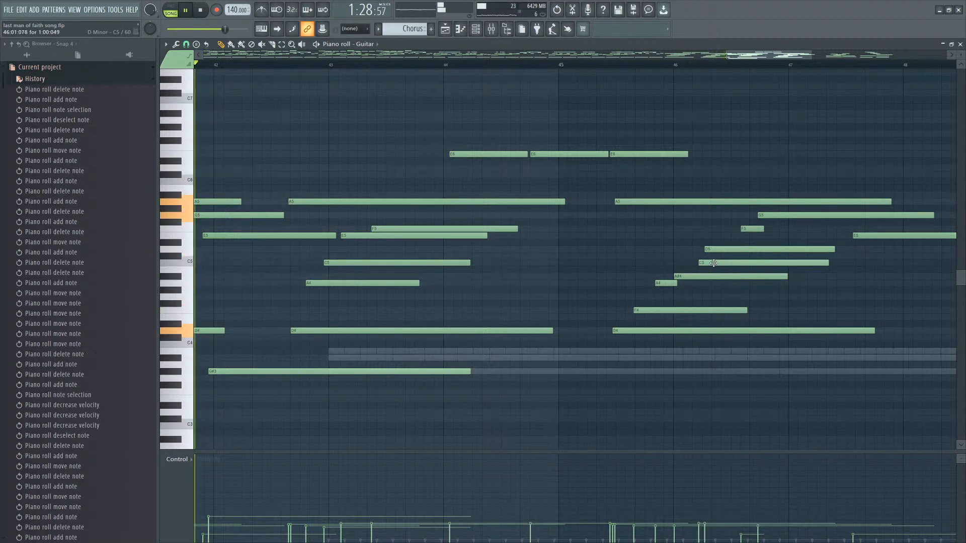
pyautogui.rightClick(717, 250)
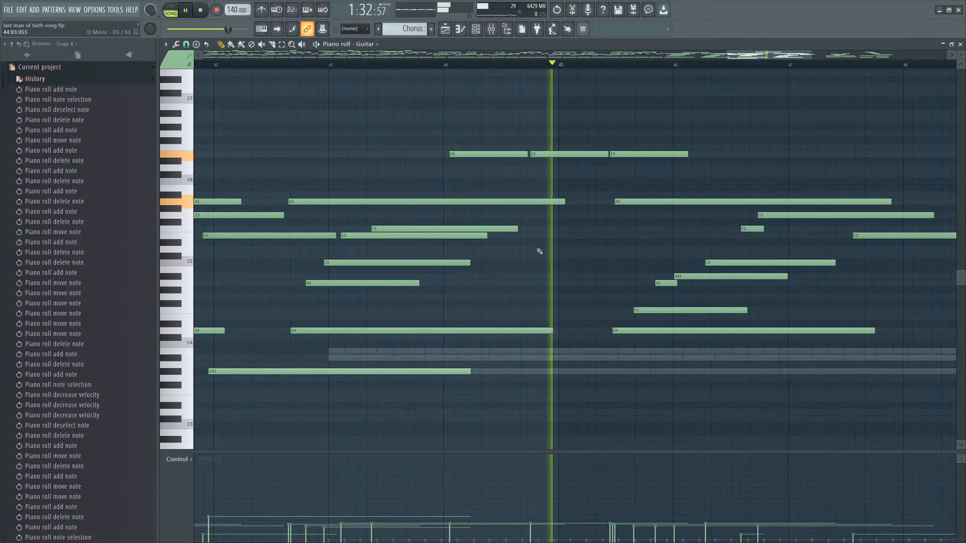
pyautogui.press('space')
# Add a D5 note at the start of bar 45, lasting about one bar.
pyautogui.click(522, 248)
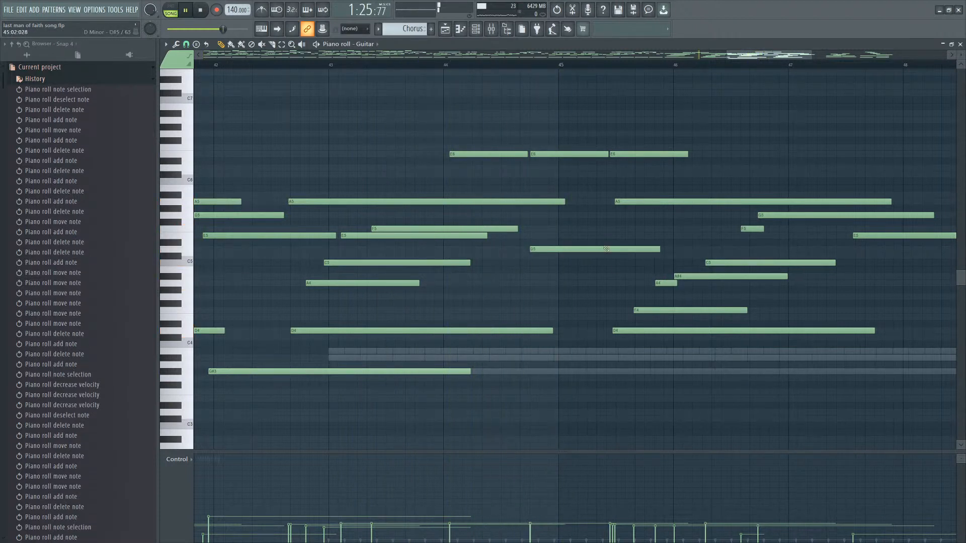
pyautogui.scroll(-1, 576, 237)
# Review the Guitar pattern's reworked ending chords across bars 37–53.
pyautogui.click(258, 66)
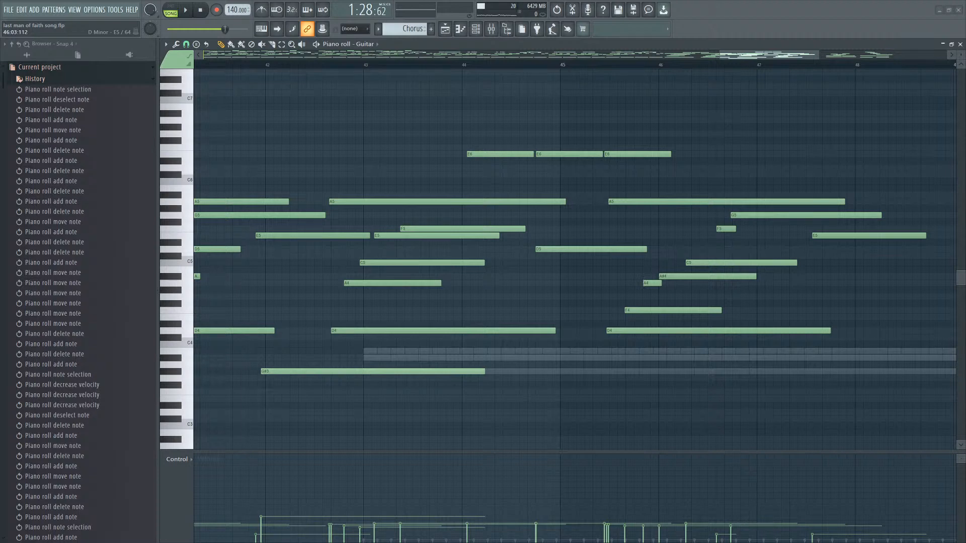
pyautogui.scroll(-3, 606, 256)
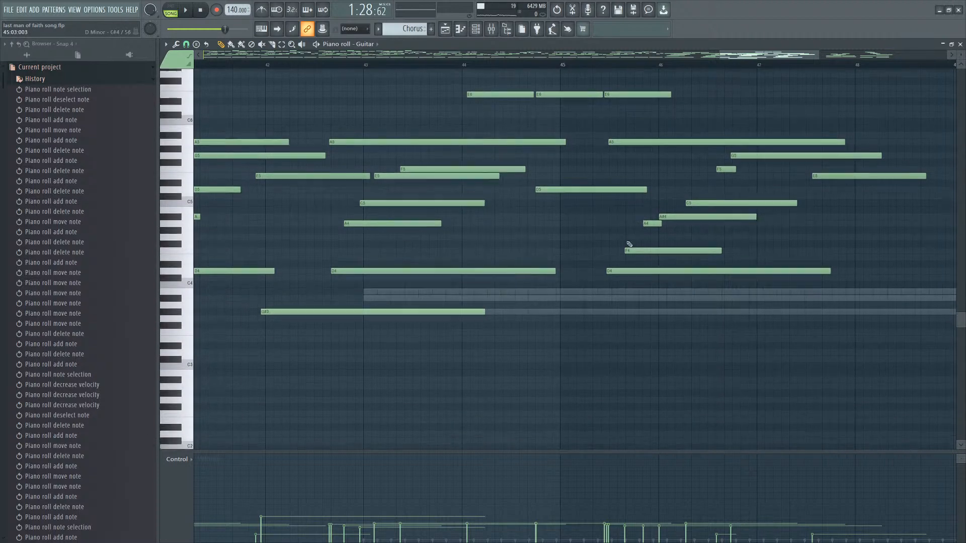
pyautogui.keyDown('ctrl'); pyautogui.scroll(-4, 593, 289); pyautogui.keyUp('ctrl')
pyautogui.scroll(4, 594, 261)
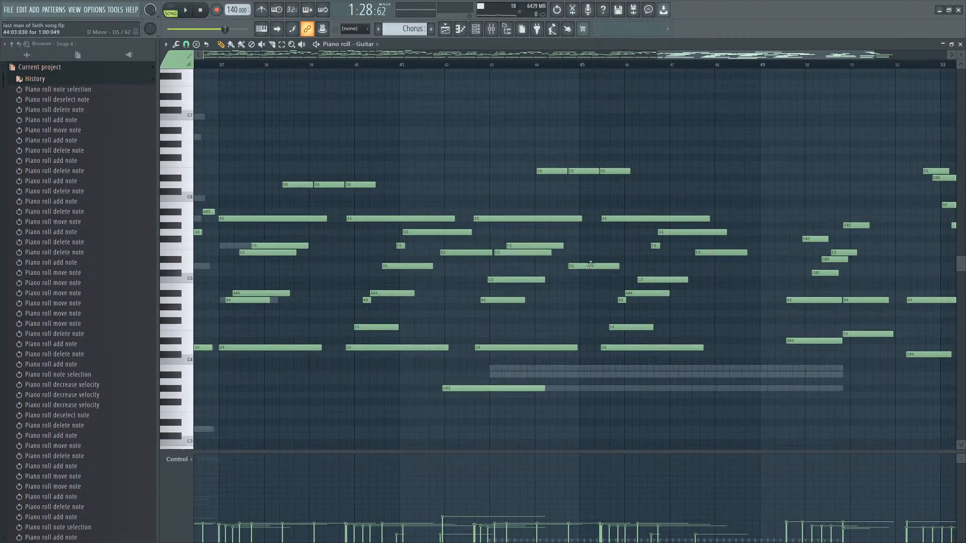
pyautogui.keyDown('ctrl'); pyautogui.scroll(-5, 768, 321); pyautogui.keyUp('ctrl')
pyautogui.scroll(-4, 830, 307)
pyautogui.keyDown('ctrl'); pyautogui.scroll(4, 858, 298); pyautogui.keyUp('ctrl')
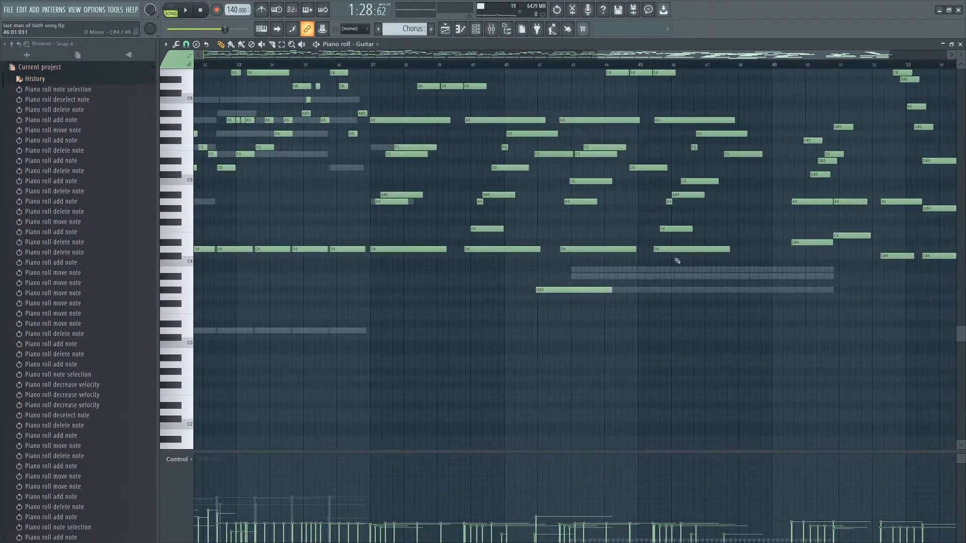
pyautogui.scroll(3, 528, 277)
pyautogui.scroll(1, 527, 277)
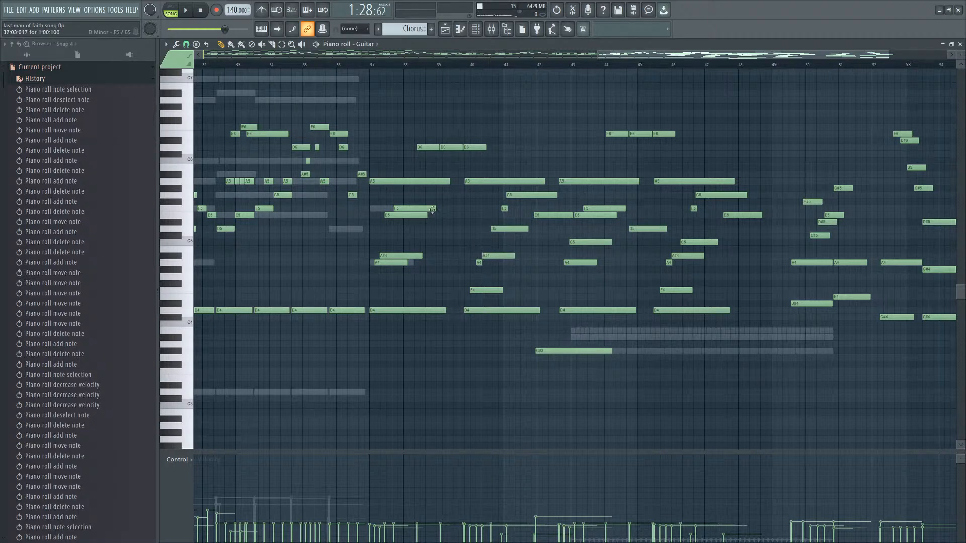
pyautogui.scroll(-4, 550, 145)
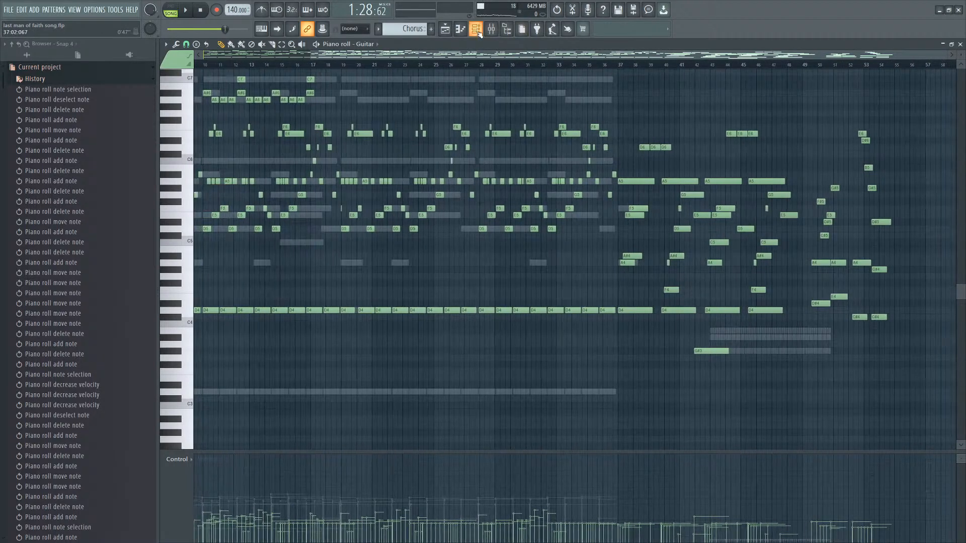
# Open the Strings pattern in the piano roll, inspect its notes around bar 37, and return to the playlist.
pyautogui.click(476, 30)
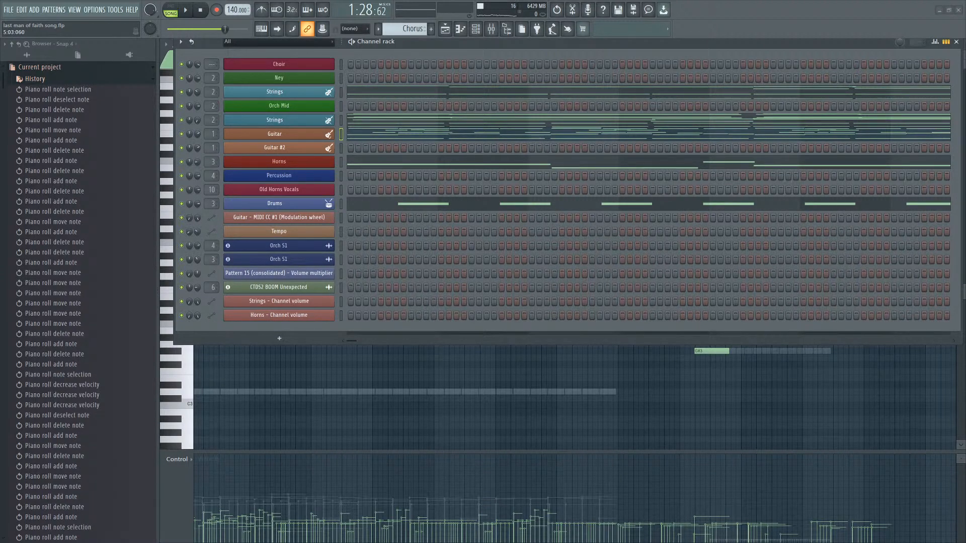
pyautogui.press('space')
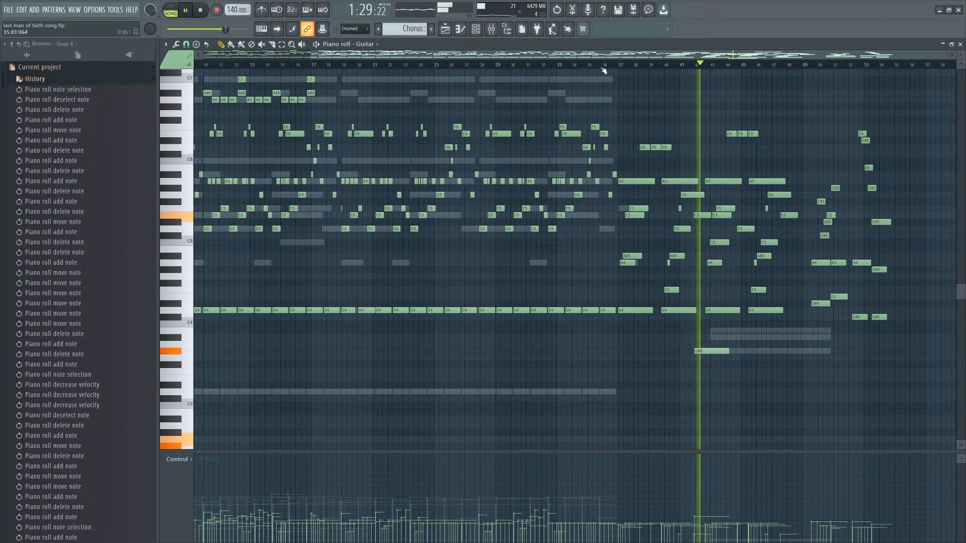
pyautogui.scroll(6, 604, 70)
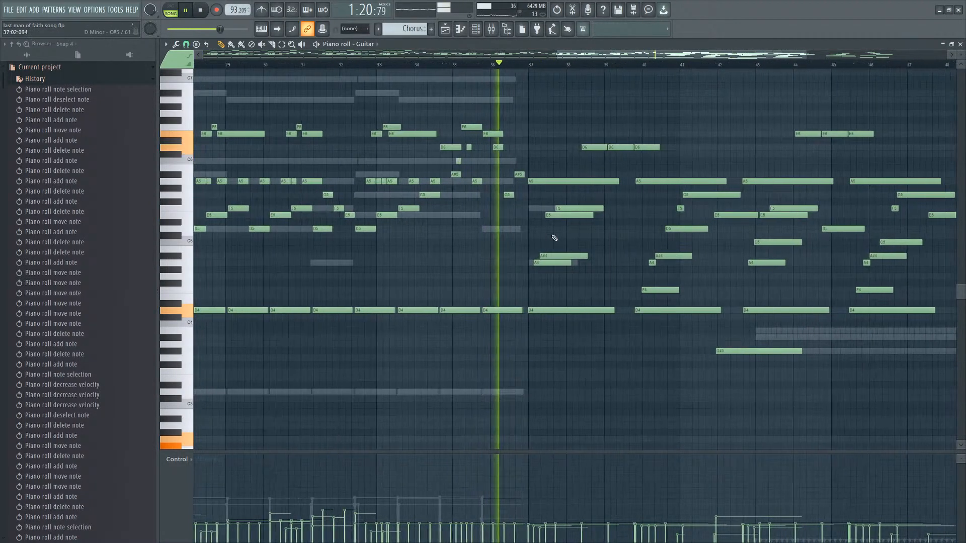
pyautogui.rightClick(345, 230)
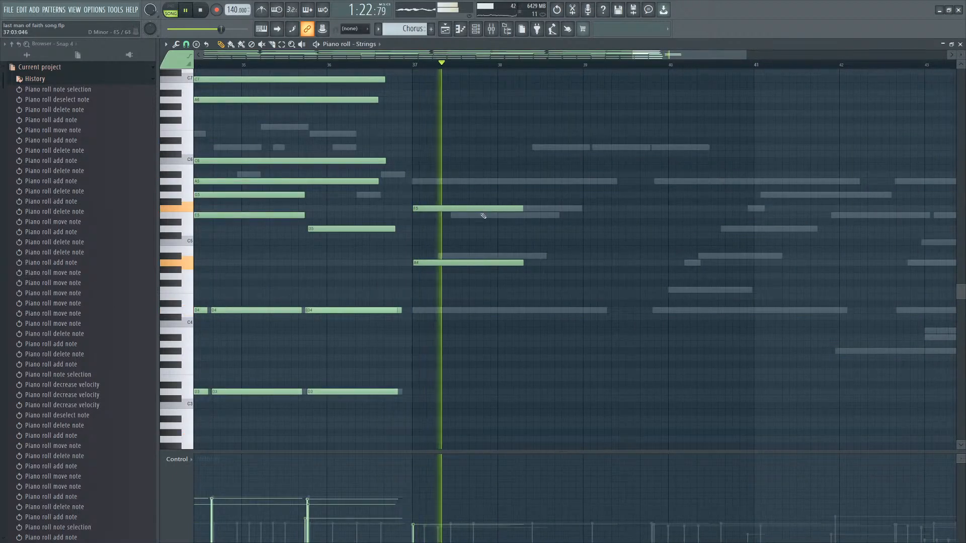
pyautogui.press('space')
pyautogui.moveTo(482, 210); pyautogui.dragTo(481, 299)
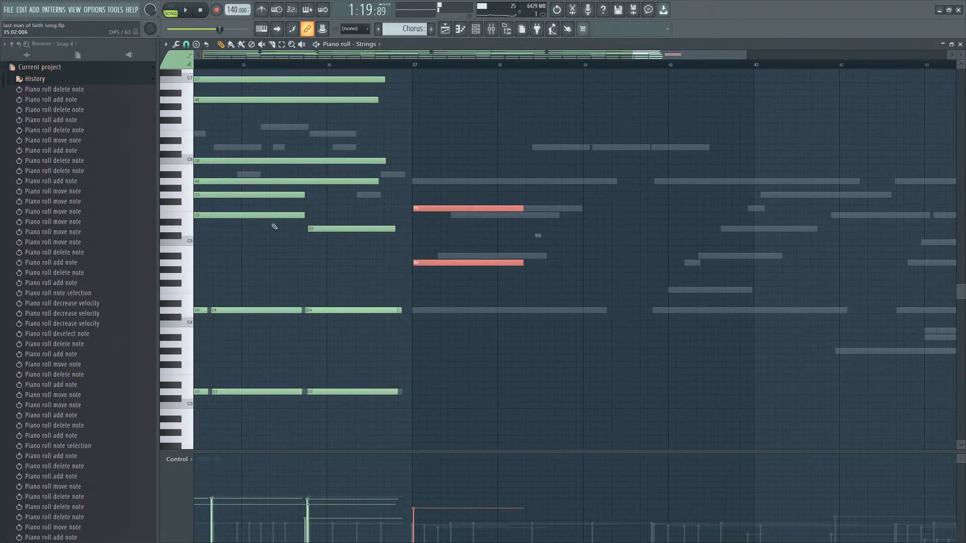
pyautogui.moveTo(481, 191); pyautogui.dragTo(465, 320)
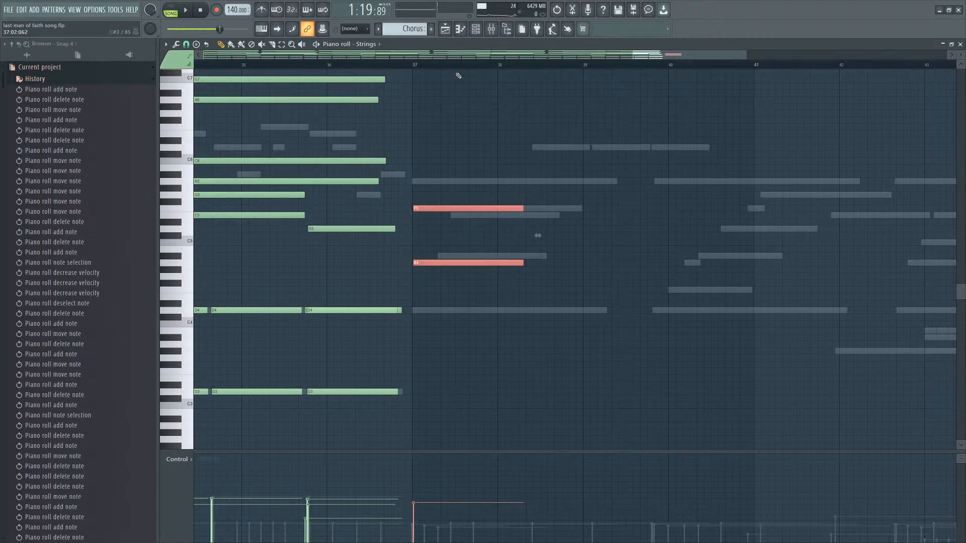
pyautogui.click(457, 29)
pyautogui.click(448, 28)
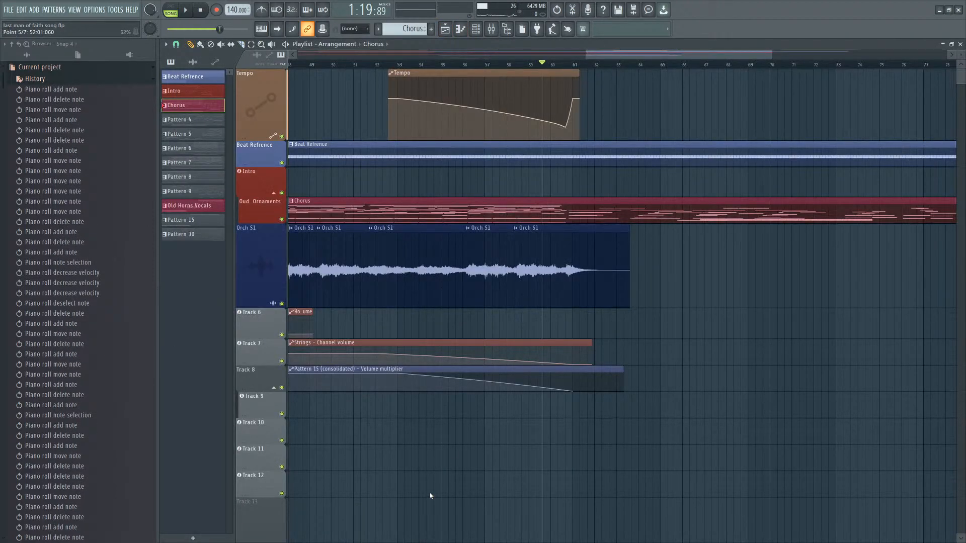
# Extend the Strings channel volume automation clip to end around bar 65.
pyautogui.moveTo(591, 342); pyautogui.dragTo(661, 344)
pyautogui.rightClick(599, 351)
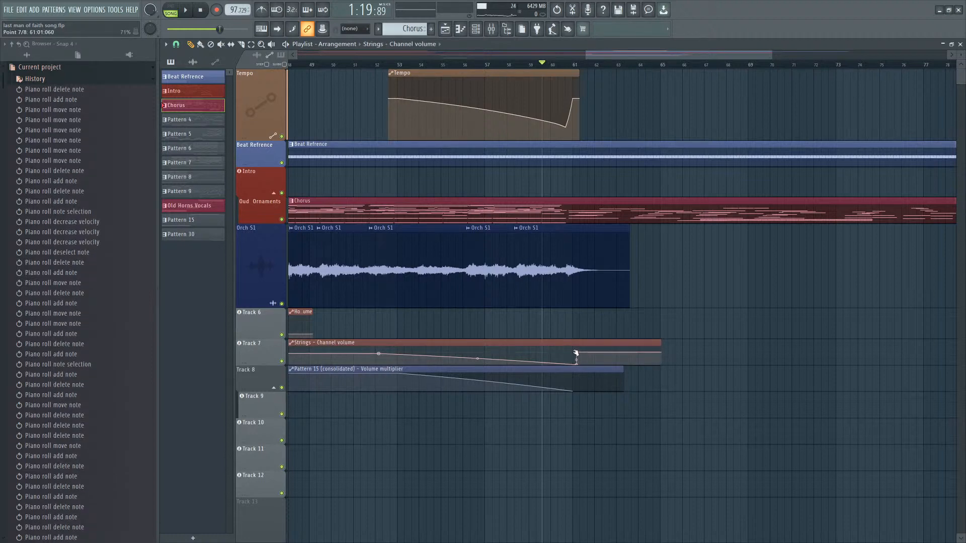
# Raise the final point of the Pattern 15 volume multiplier automation near bar 60 and play it back.
pyautogui.scroll(5, 576, 353)
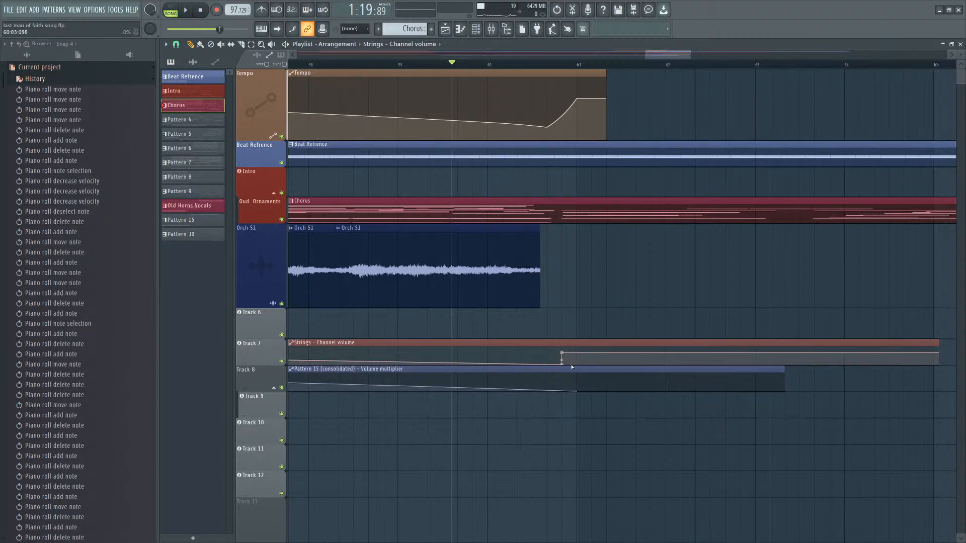
pyautogui.scroll(-2, 572, 368)
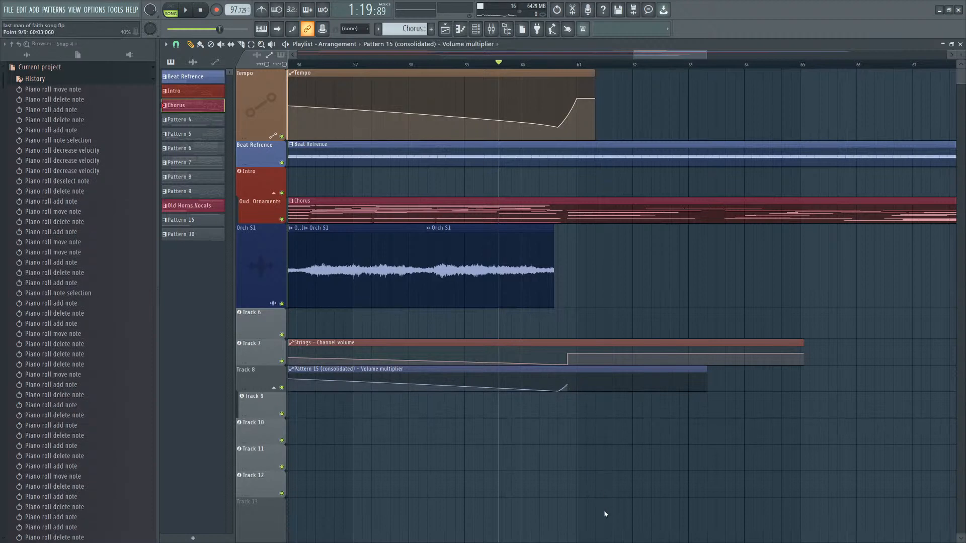
pyautogui.press('space')
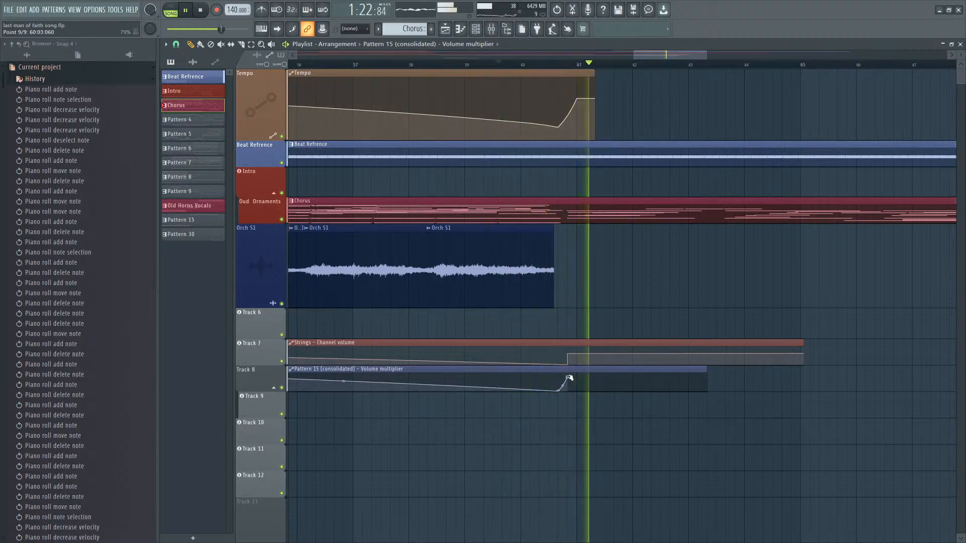
# Open the Chorus pattern's Strings notes in the piano roll from the playlist.
pyautogui.scroll(-3, 587, 269)
pyautogui.scroll(-1, 587, 269)
pyautogui.doubleClick(583, 213)
pyautogui.scroll(-3, 582, 252)
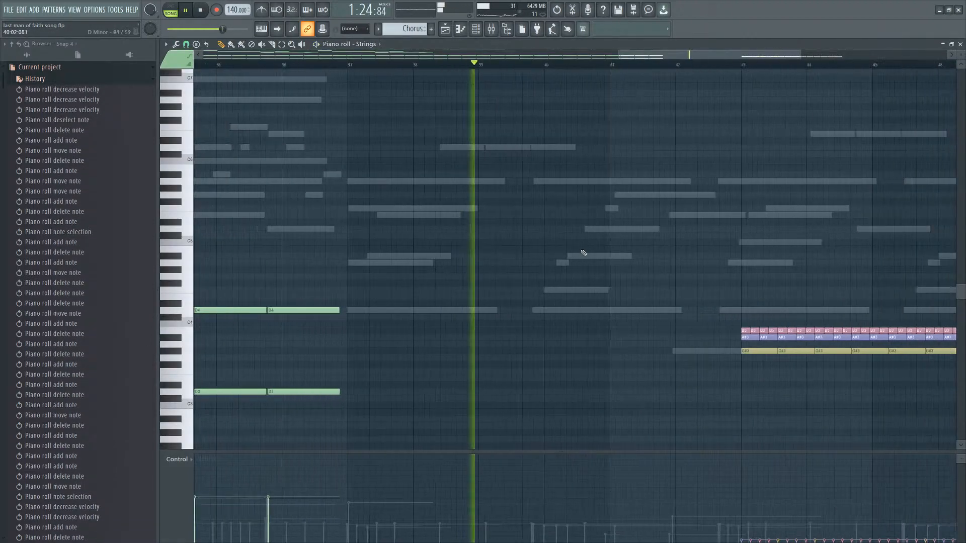
# Add higher chord notes at the start of bar 37 in the Strings pattern, auditioning and adjusting them.
pyautogui.rightClick(431, 216)
pyautogui.rightClick(431, 216)
pyautogui.press('space')
pyautogui.doubleClick(408, 209)
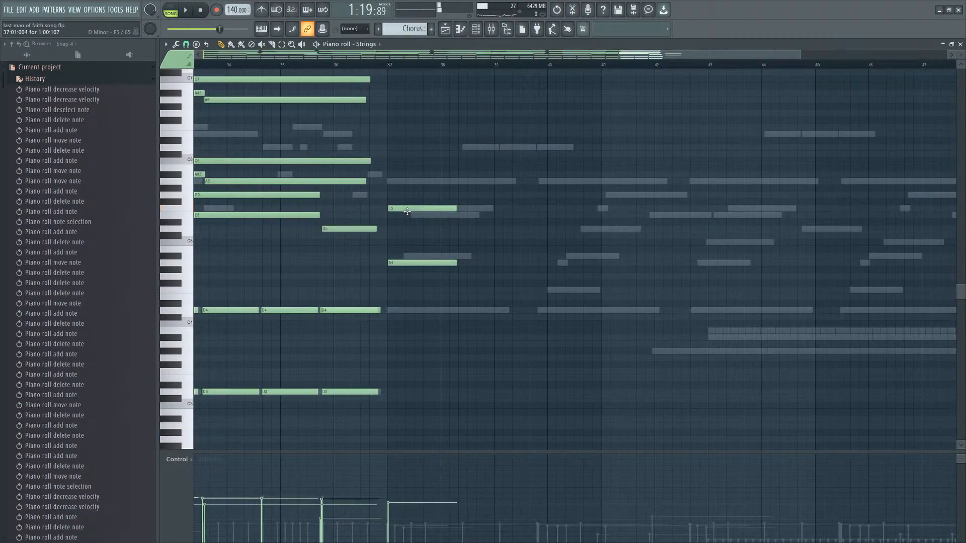
pyautogui.scroll(3, 407, 211)
pyautogui.click(379, 181)
pyautogui.rightClick(386, 182)
pyautogui.click(380, 173)
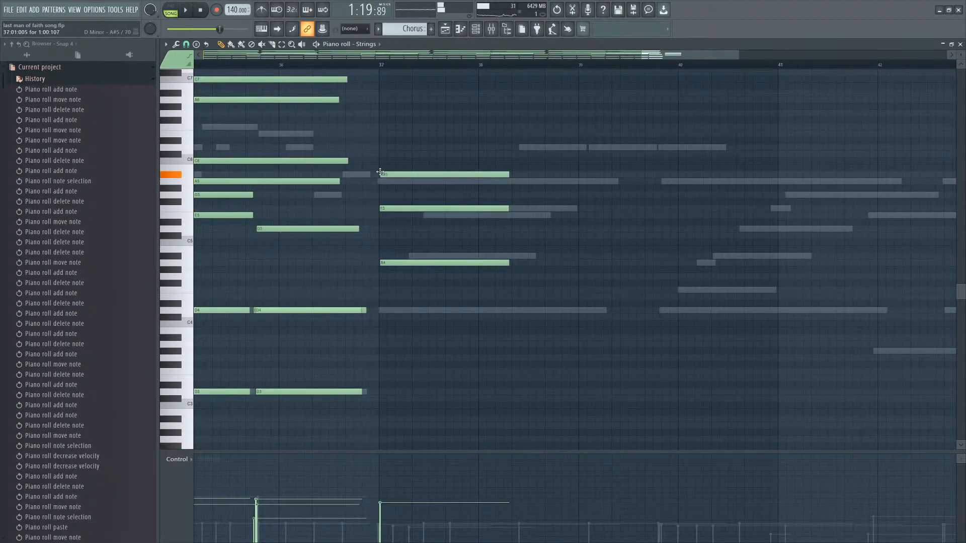
pyautogui.press('space')
pyautogui.rightClick(386, 176)
pyautogui.moveTo(386, 208); pyautogui.dragTo(389, 206)
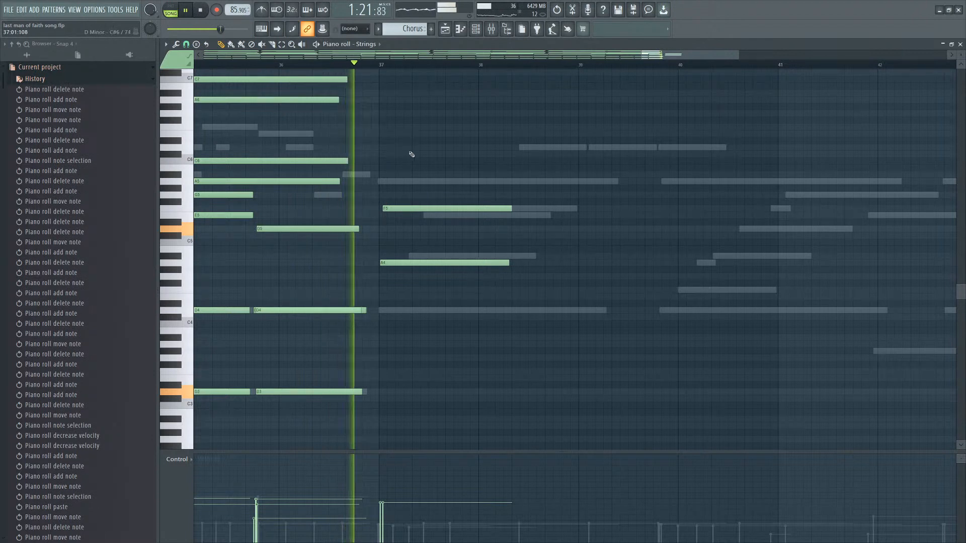
# Add a D6 melody note at bar 37 and a C6 note at bar 38.
pyautogui.click(413, 146)
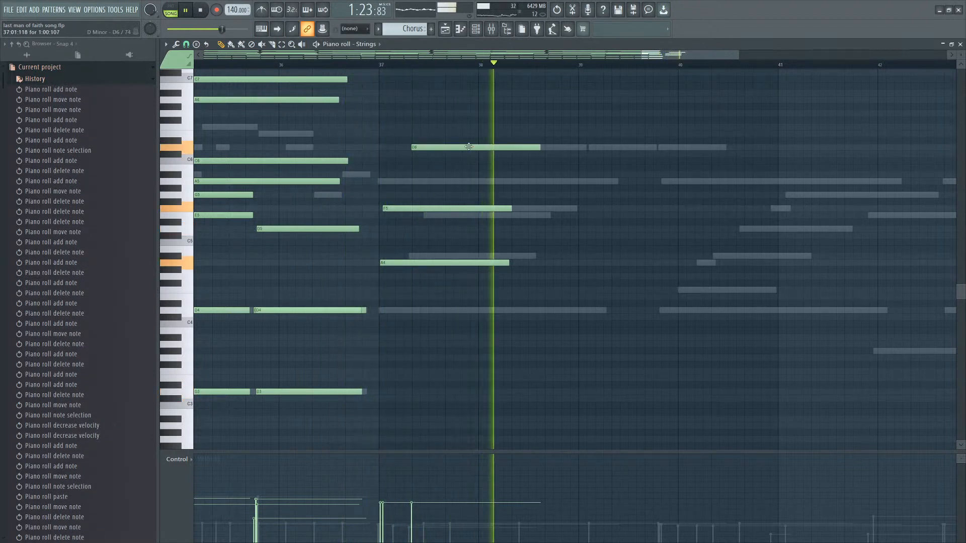
pyautogui.press('space')
pyautogui.click(515, 162)
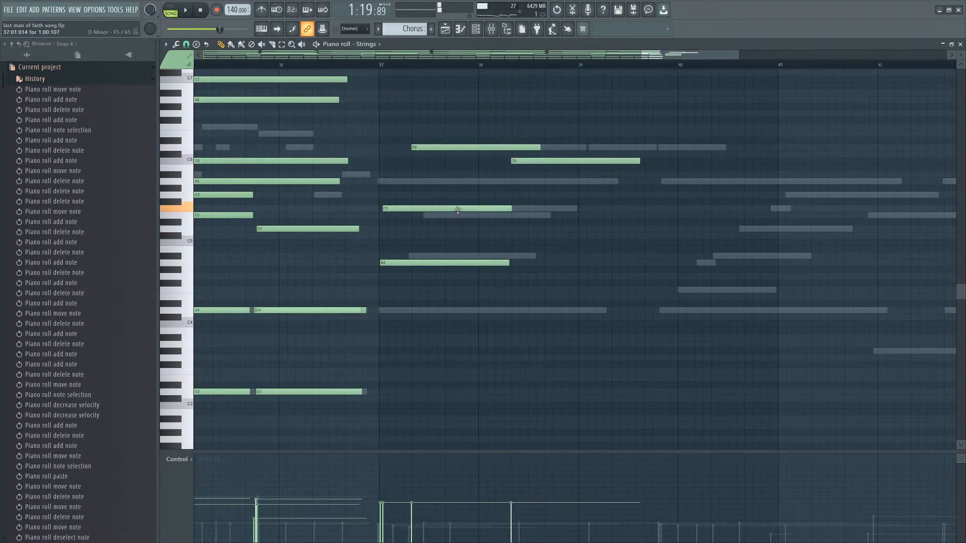
# Try different lower notes under the bar 37 chord, adding and deleting notes until one middle note remains.
pyautogui.click(401, 235)
pyautogui.rightClick(402, 234)
pyautogui.click(398, 229)
pyautogui.rightClick(410, 209)
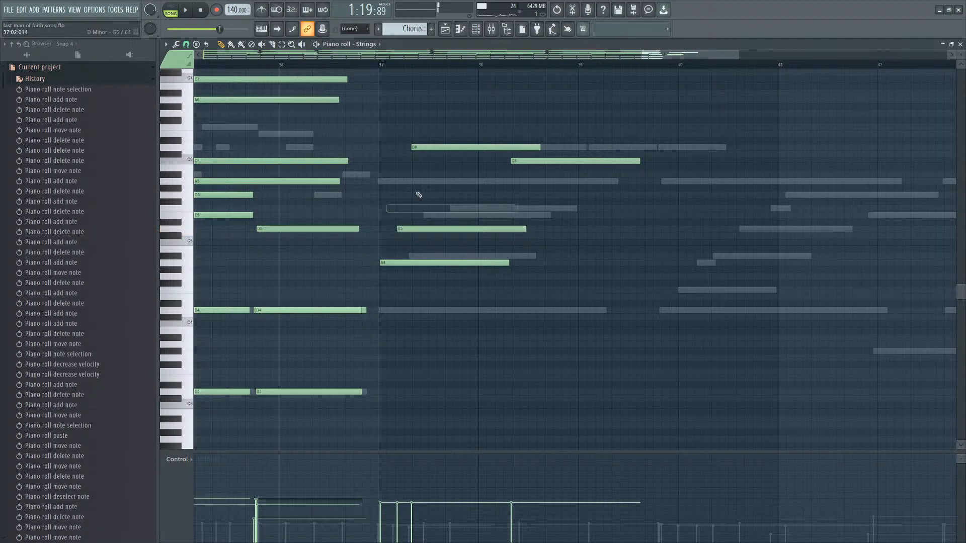
pyautogui.click(397, 262)
pyautogui.click(383, 276)
pyautogui.rightClick(383, 276)
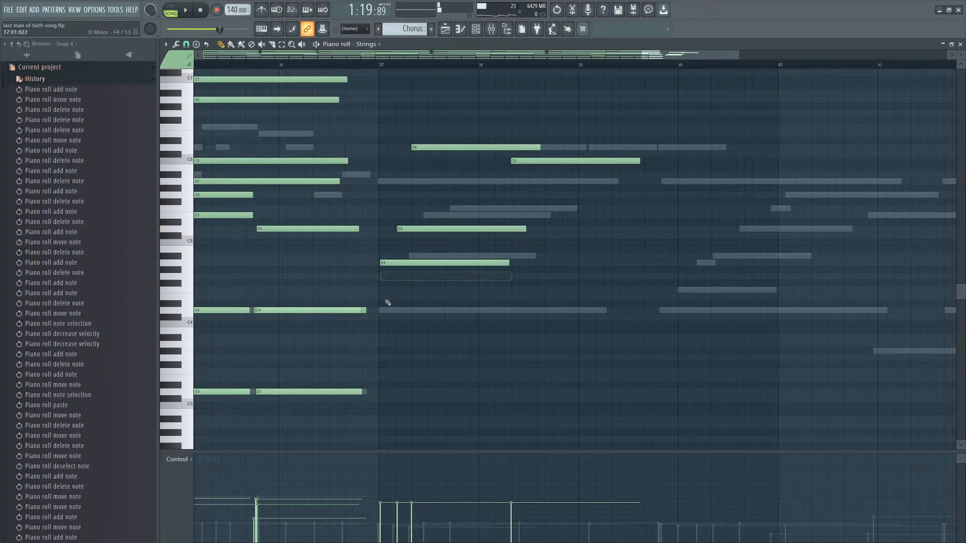
pyautogui.click(378, 290)
pyautogui.rightClick(378, 291)
pyautogui.click(383, 310)
pyautogui.rightClick(384, 309)
pyautogui.click(384, 290)
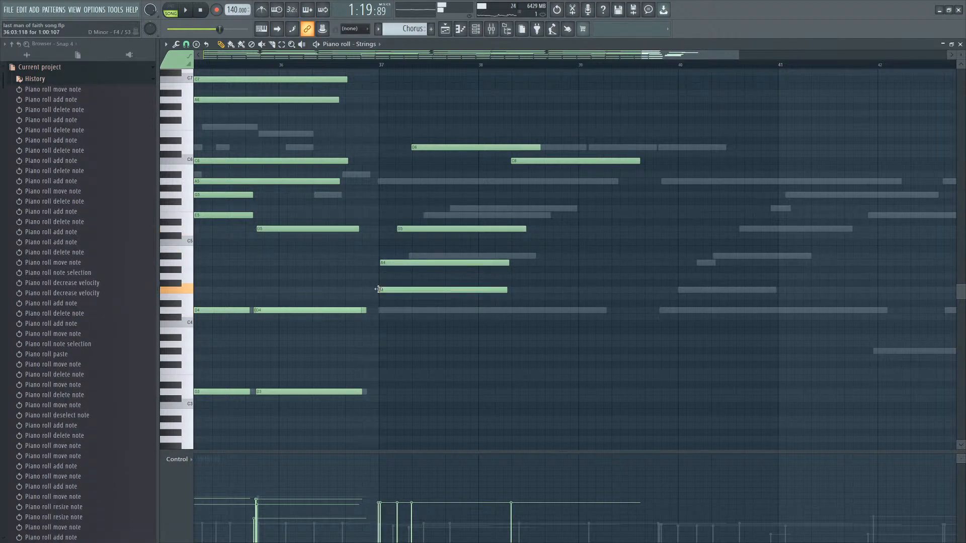
pyautogui.rightClick(387, 290)
pyautogui.click(398, 202)
pyautogui.rightClick(402, 202)
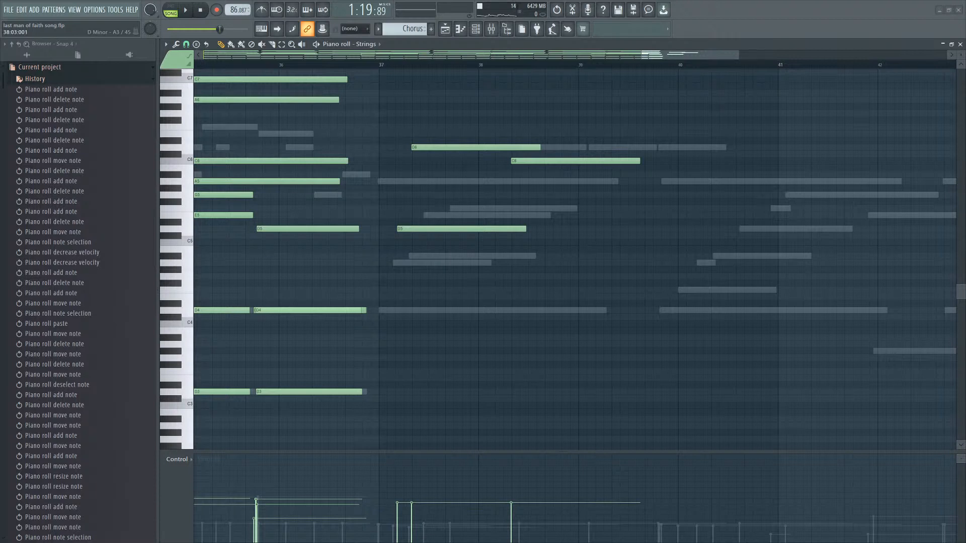
# Cut a note from the bar 37 chord and check the sustained notes around bar 36.
pyautogui.hotkey('ctrl', 'x')
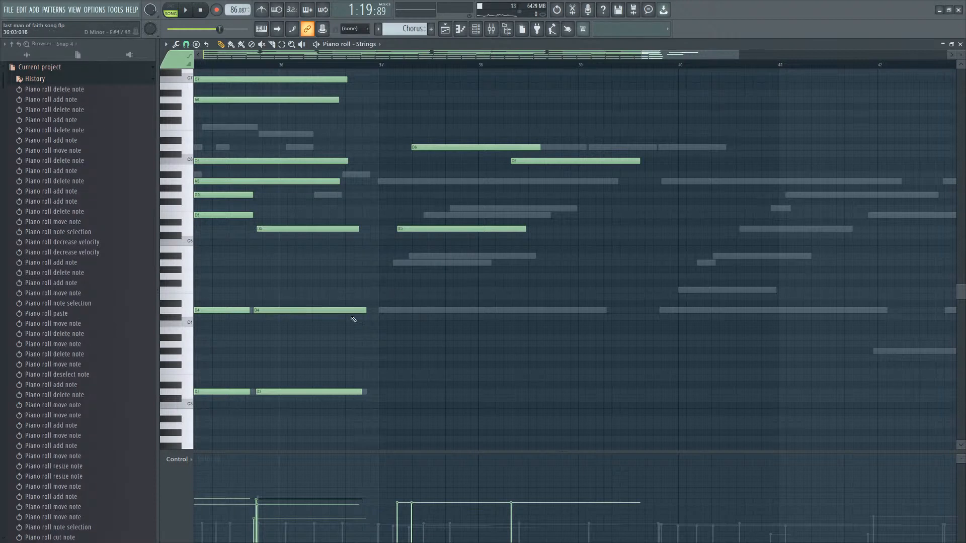
pyautogui.moveTo(327, 313); pyautogui.dragTo(329, 314)
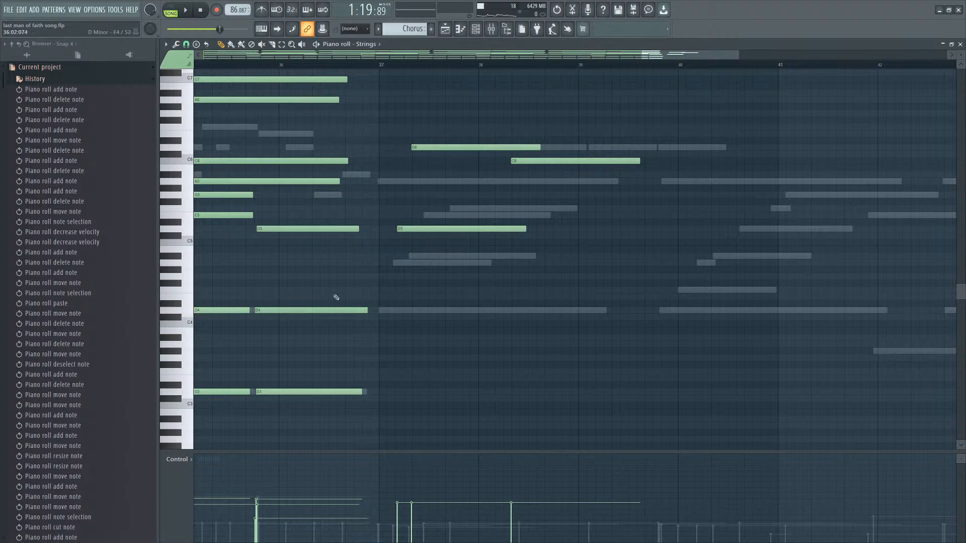
pyautogui.moveTo(360, 208); pyautogui.dragTo(327, 322)
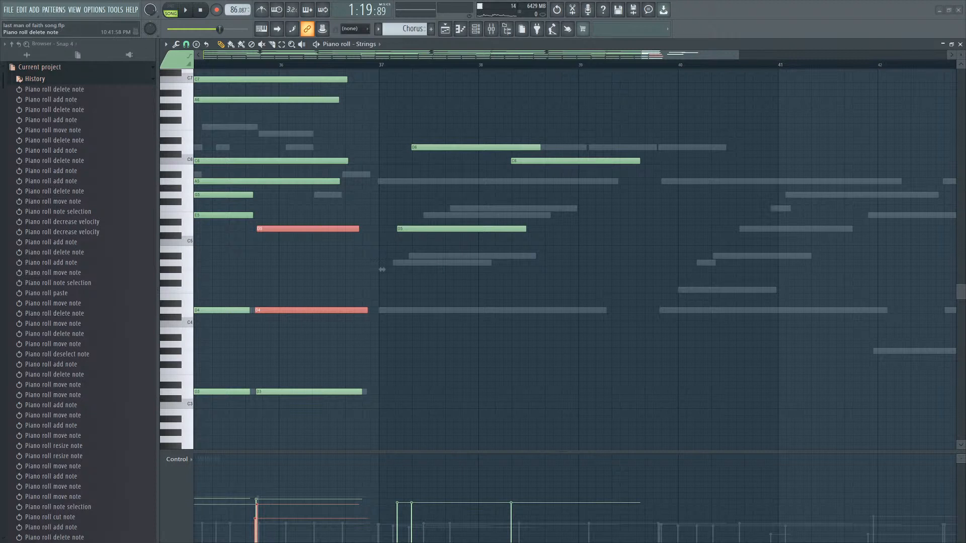
pyautogui.click(382, 269)
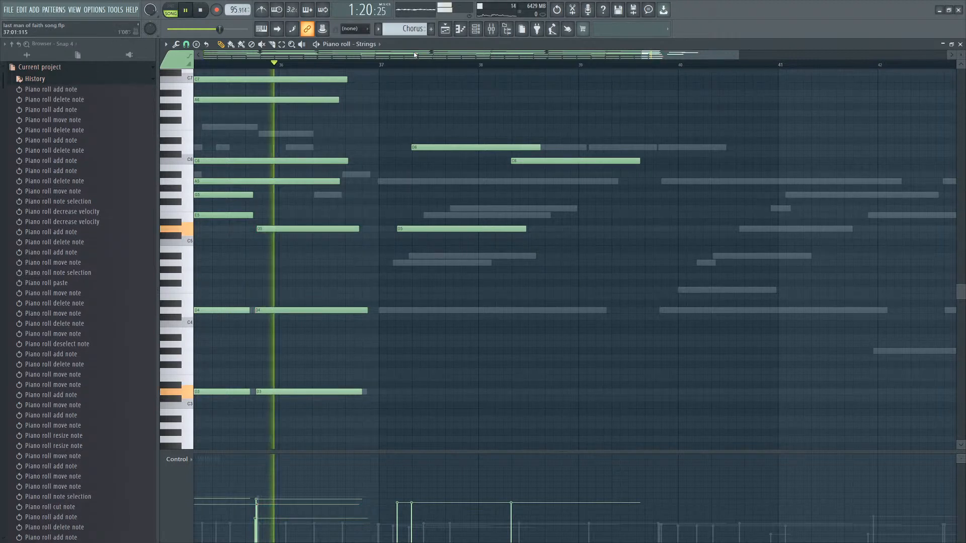
pyautogui.scroll(5, 443, 237)
pyautogui.scroll(-2, 309, 272)
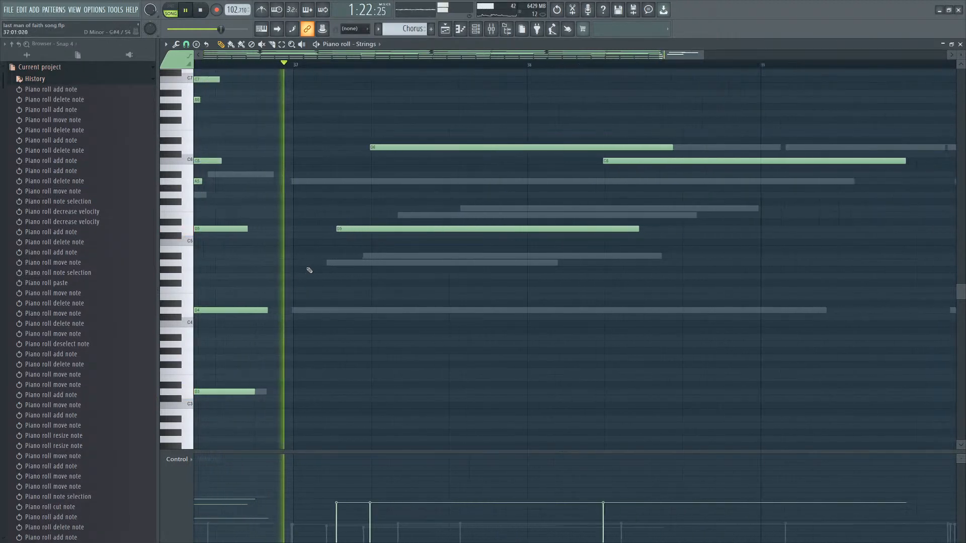
# Rebuild the bar 37 chord with two new lower notes, deleting the earlier middle and top notes.
pyautogui.press('space')
pyautogui.click(309, 264)
pyautogui.moveTo(316, 265); pyautogui.dragTo(312, 265)
pyautogui.rightClick(367, 228)
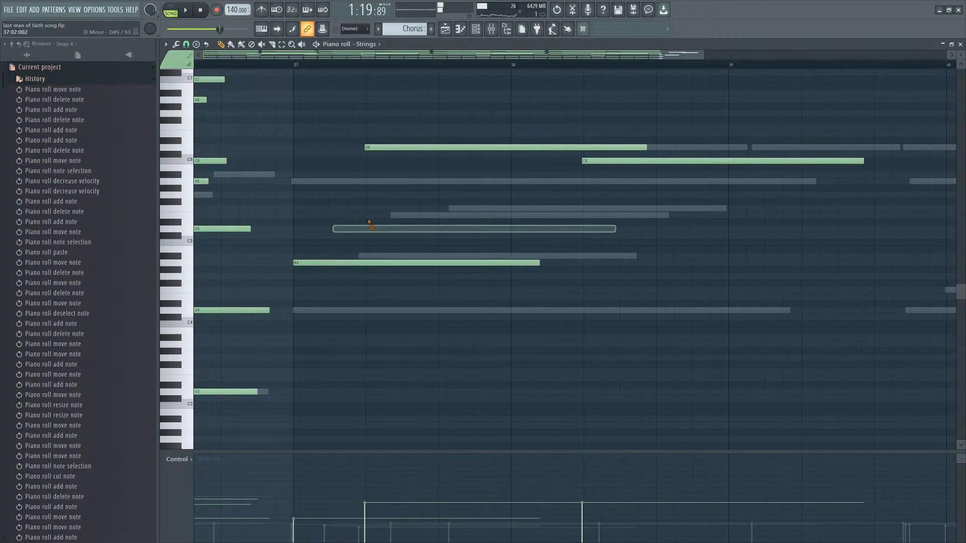
pyautogui.rightClick(321, 265)
pyautogui.click(292, 264)
pyautogui.click(293, 203)
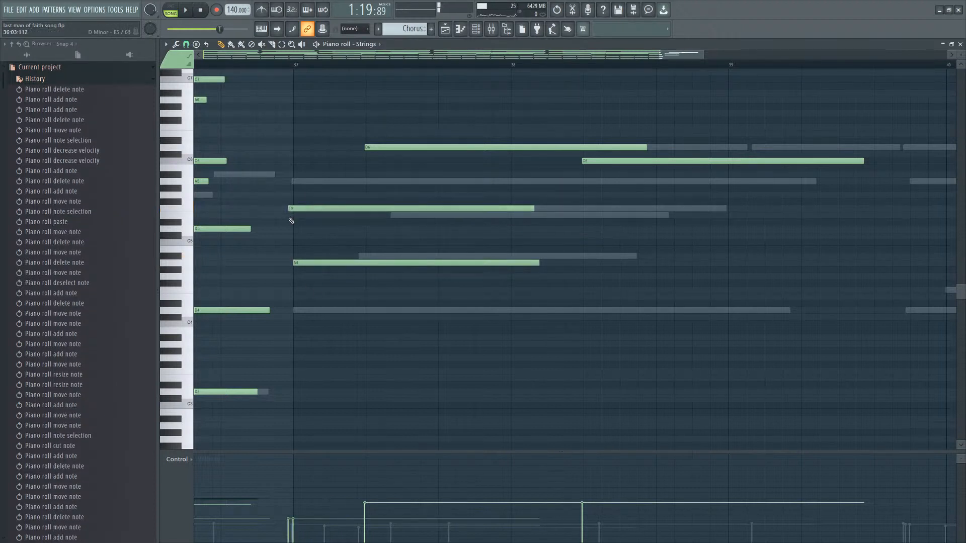
pyautogui.rightClick(370, 148)
# Delete the bar 38 note and lengthen the two bar 37 chord notes to just before bar 40.
pyautogui.press('space')
pyautogui.moveTo(280, 103); pyautogui.dragTo(317, 99)
pyautogui.click(285, 64)
pyautogui.press('space')
pyautogui.rightClick(755, 161)
pyautogui.moveTo(588, 118)
pyautogui.mouseDown()
pyautogui.moveTo(519, 278)
pyautogui.moveTo(725, 256)
pyautogui.mouseUp()
pyautogui.scroll(-3, 529, 272)
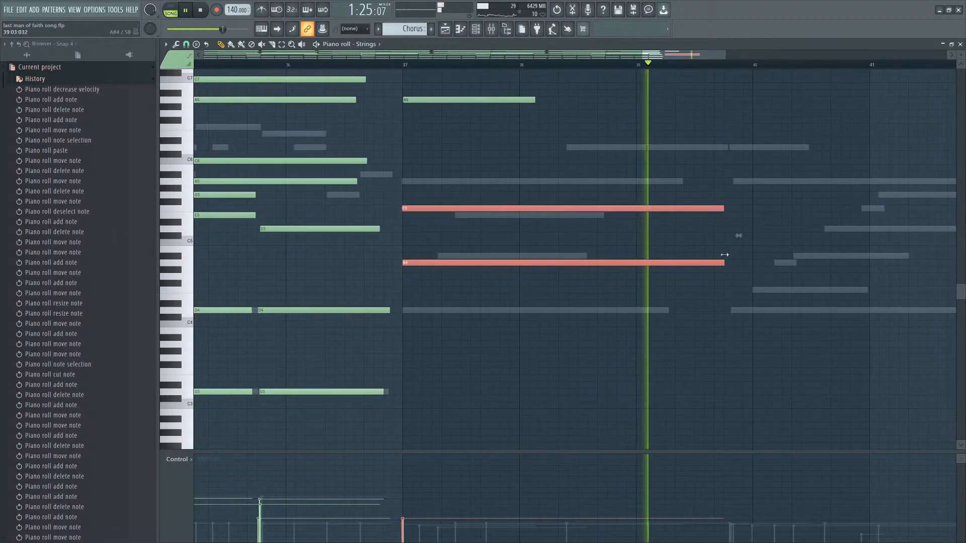
# Add a two-note chord just before bar 40, moving and removing trial notes.
pyautogui.click(732, 194)
pyautogui.click(732, 182)
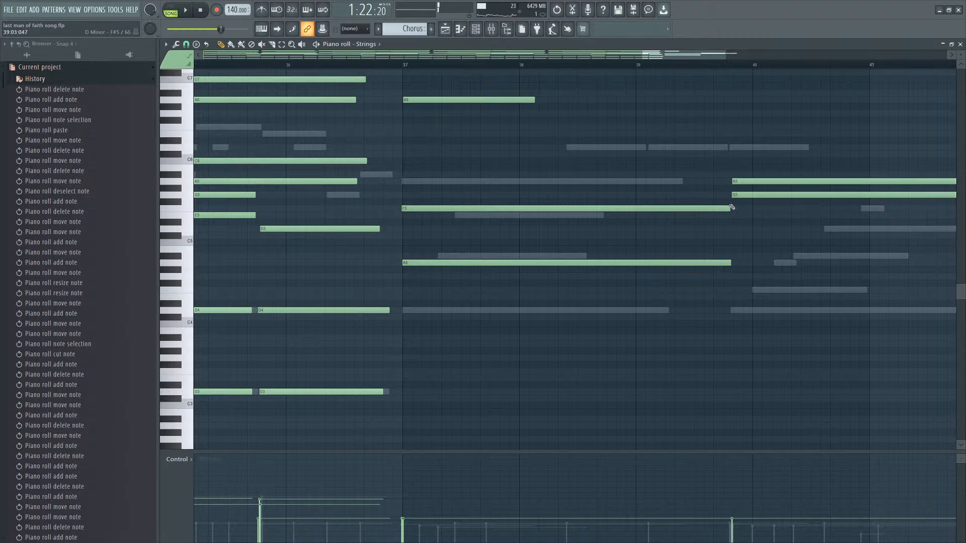
pyautogui.moveTo(735, 195); pyautogui.dragTo(736, 216)
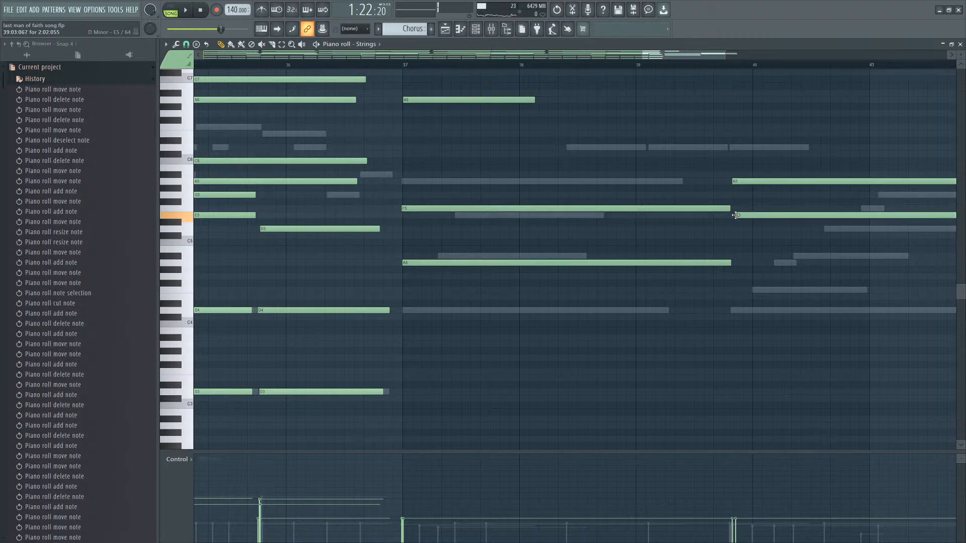
pyautogui.rightClick(749, 183)
pyautogui.click(733, 279)
pyautogui.rightClick(732, 278)
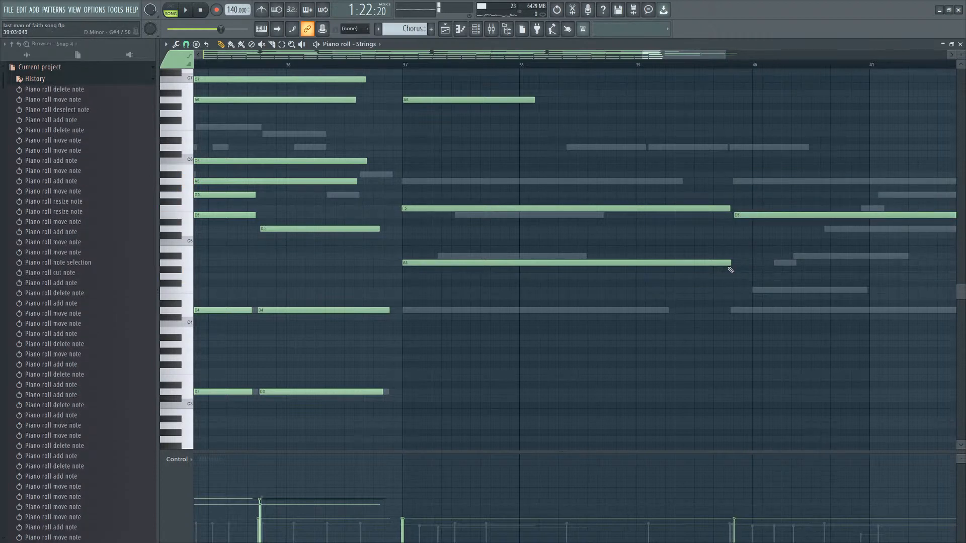
pyautogui.click(734, 255)
# Add a third, higher note to the chord before bar 40 while playing it back.
pyautogui.press('space')
pyautogui.scroll(-2, 755, 215)
pyautogui.scroll(3, 819, 230)
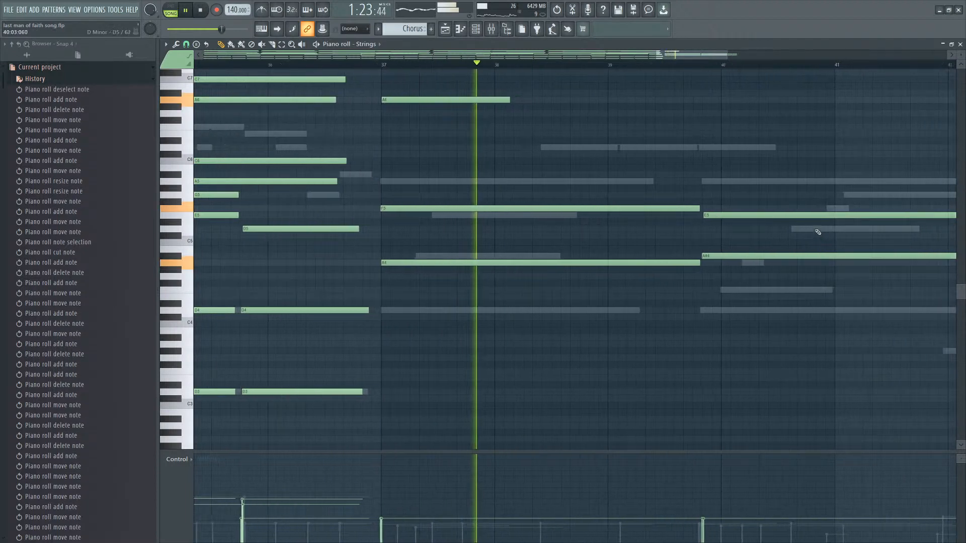
pyautogui.moveTo(817, 228); pyautogui.dragTo(753, 257)
pyautogui.rightClick(817, 209)
pyautogui.click(680, 197)
pyautogui.scroll(-3, 715, 244)
pyautogui.scroll(1, 862, 271)
pyautogui.scroll(-3, 764, 221)
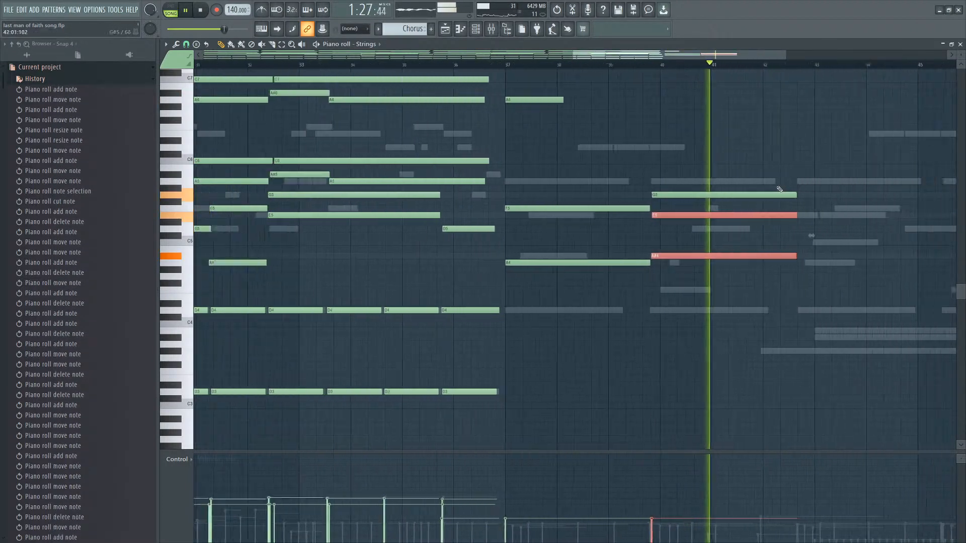
# Add a three-note chord just before bar 43, trying and deleting notes by ear.
pyautogui.moveTo(778, 188); pyautogui.dragTo(855, 265)
pyautogui.scroll(3, 839, 254)
pyautogui.scroll(-3, 781, 235)
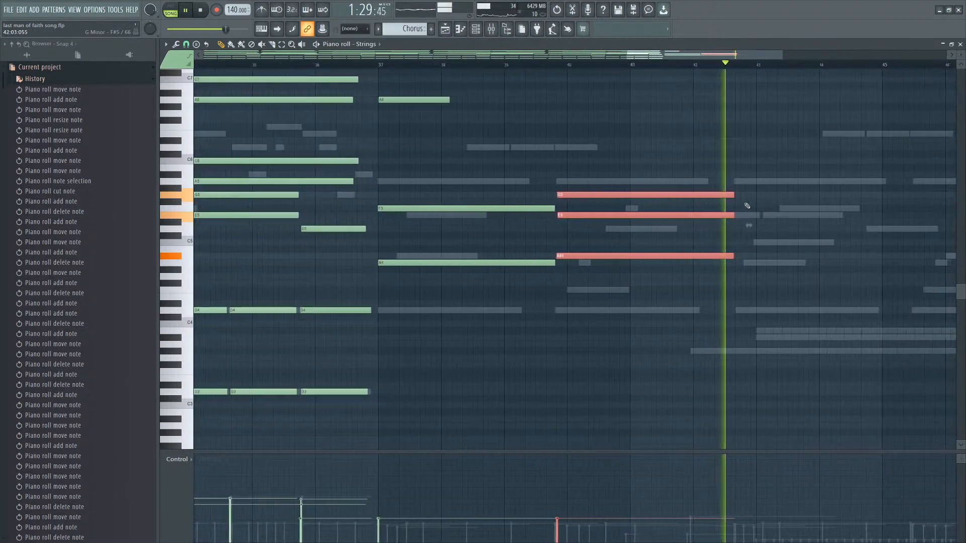
pyautogui.press('space')
pyautogui.click(743, 204)
pyautogui.click(733, 181)
pyautogui.click(733, 229)
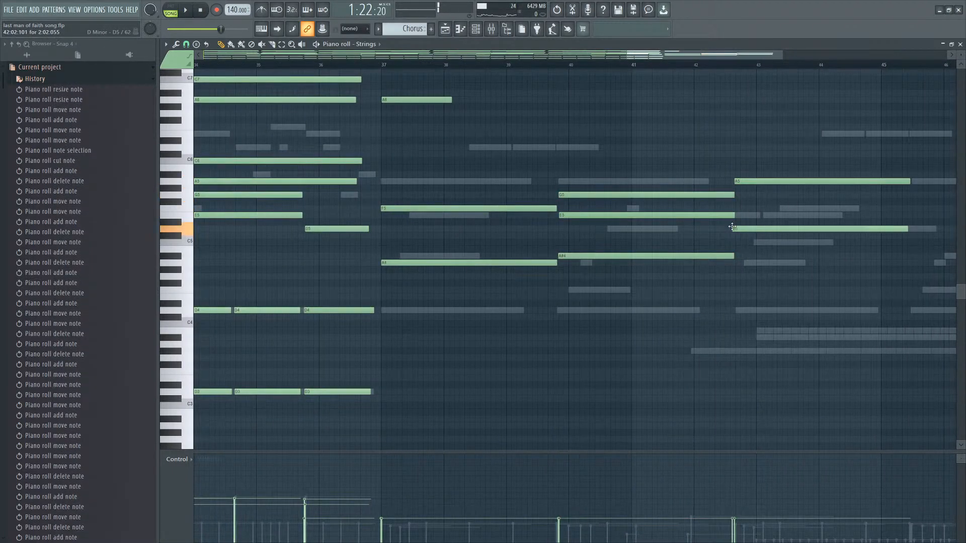
pyautogui.rightClick(721, 250)
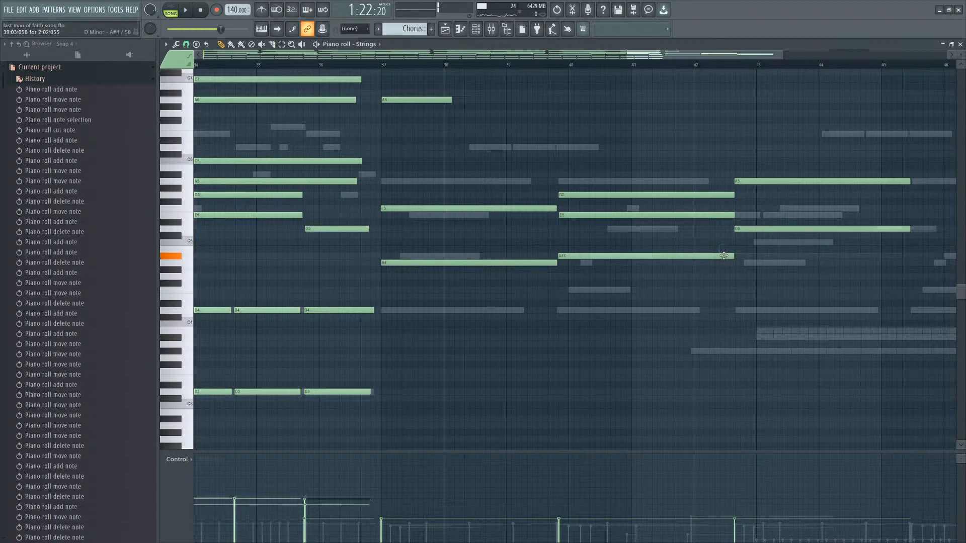
pyautogui.moveTo(729, 283); pyautogui.dragTo(744, 289)
pyautogui.scroll(1, 808, 291)
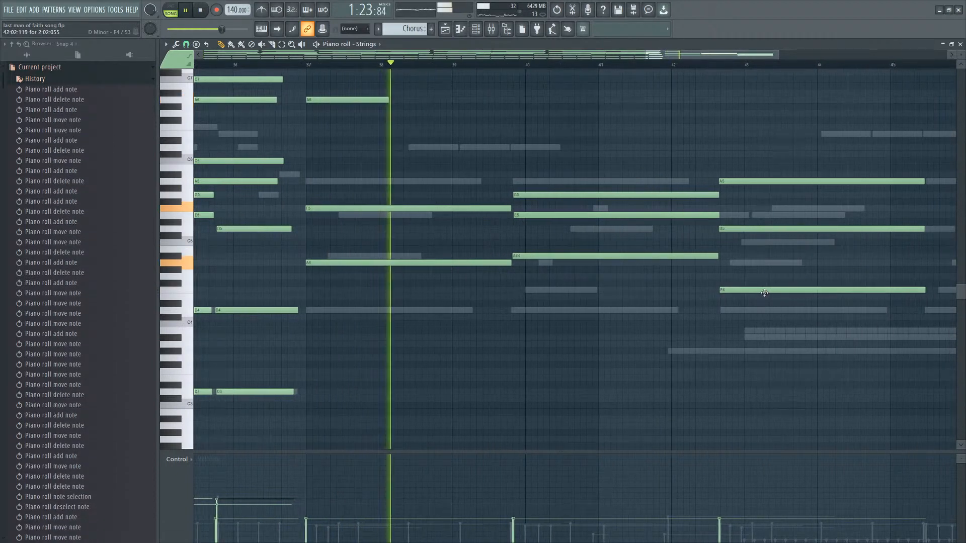
# Select and review the chords placed before bars 40 and 43.
pyautogui.scroll(-1, 762, 293)
pyautogui.moveTo(801, 132); pyautogui.dragTo(759, 278)
pyautogui.moveTo(793, 165); pyautogui.dragTo(756, 293)
pyautogui.moveTo(741, 166); pyautogui.dragTo(640, 282)
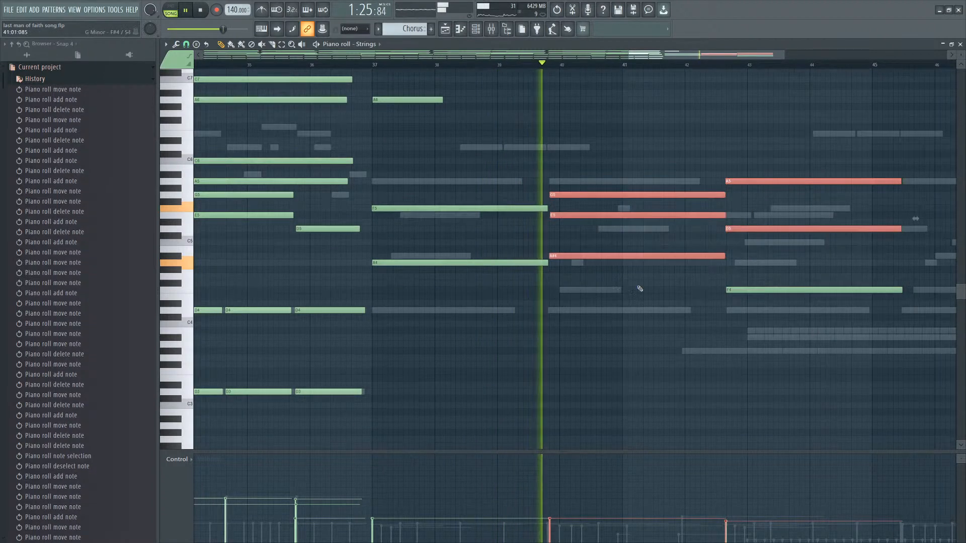
pyautogui.moveTo(802, 151); pyautogui.dragTo(704, 301)
pyautogui.moveTo(665, 172); pyautogui.dragTo(636, 260)
pyautogui.keyDown('ctrl'); pyautogui.scroll(-1, 745, 307); pyautogui.keyUp('ctrl')
pyautogui.keyDown('ctrl'); pyautogui.scroll(2, 837, 201); pyautogui.keyUp('ctrl')
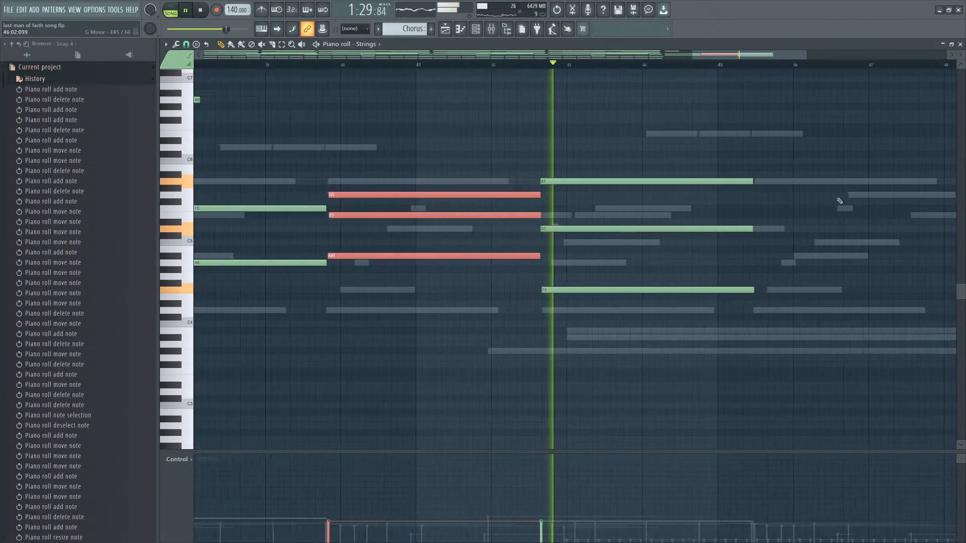
pyautogui.click(745, 209)
pyautogui.keyDown('ctrl'); pyautogui.scroll(2, 714, 216); pyautogui.keyUp('ctrl')
pyautogui.scroll(1, 714, 216)
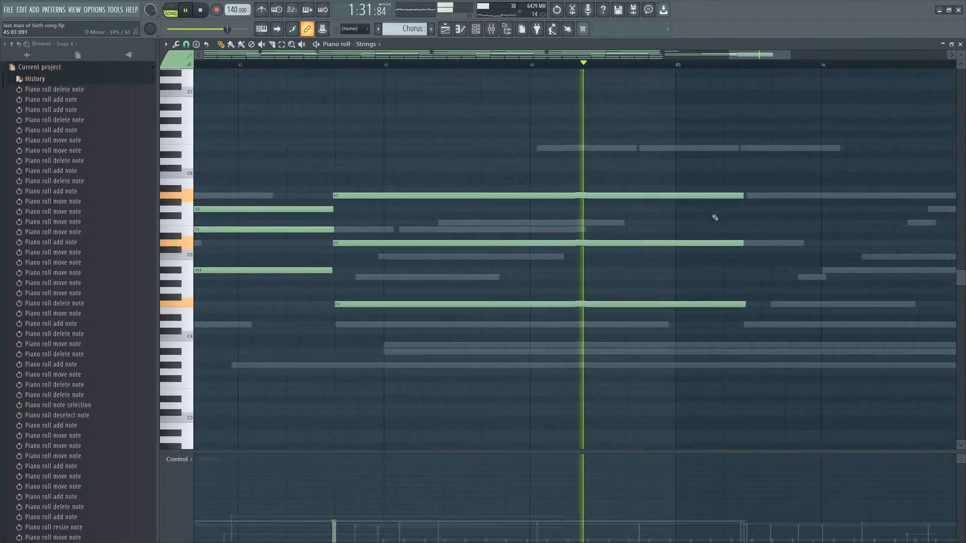
# Add a four-note chord around bar 45.5 following the previous chord.
pyautogui.moveTo(753, 200); pyautogui.dragTo(750, 194)
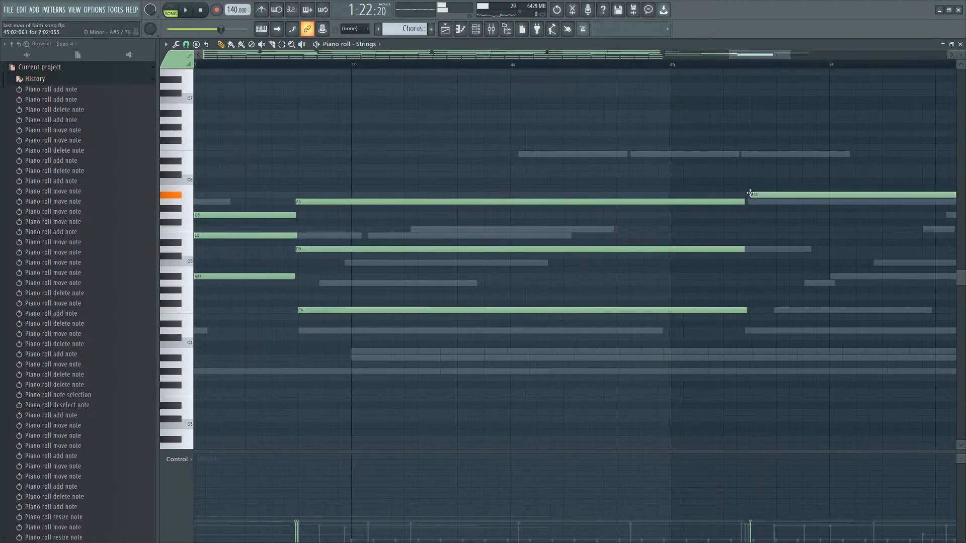
pyautogui.click(748, 283)
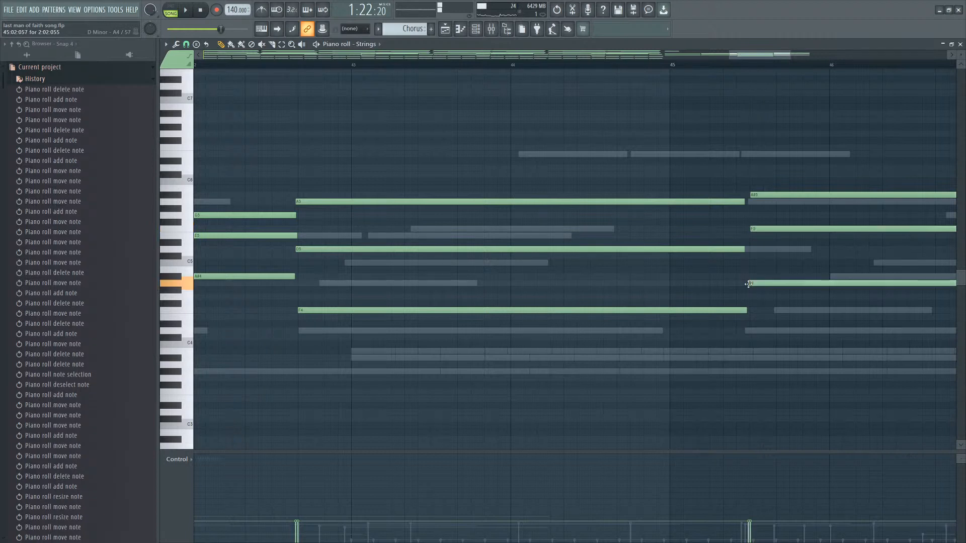
pyautogui.moveTo(748, 274); pyautogui.dragTo(743, 331)
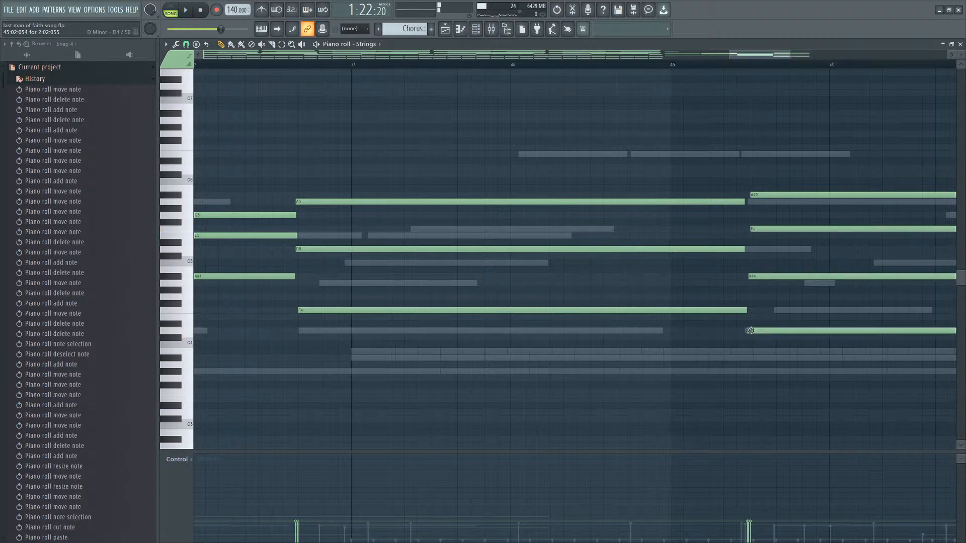
pyautogui.scroll(-3, 755, 322)
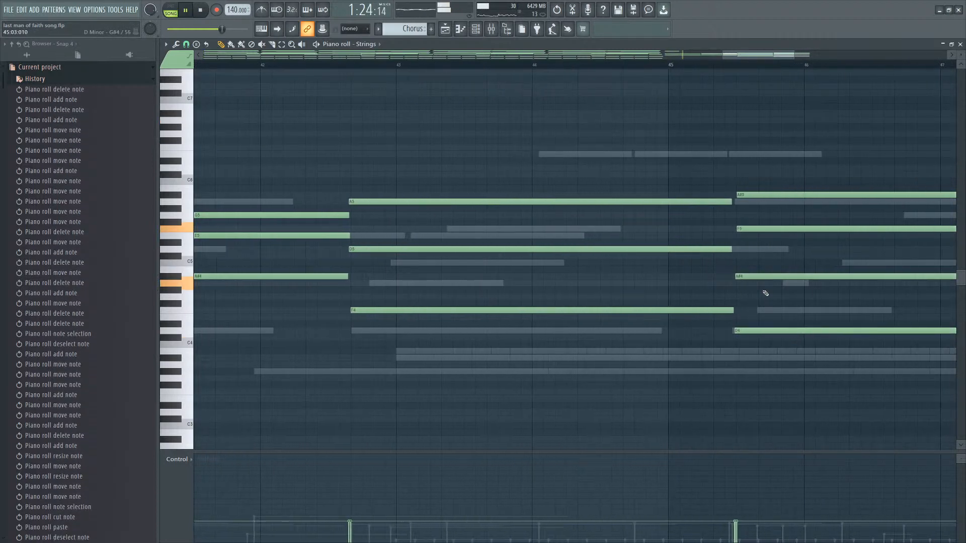
pyautogui.moveTo(794, 180); pyautogui.dragTo(757, 345)
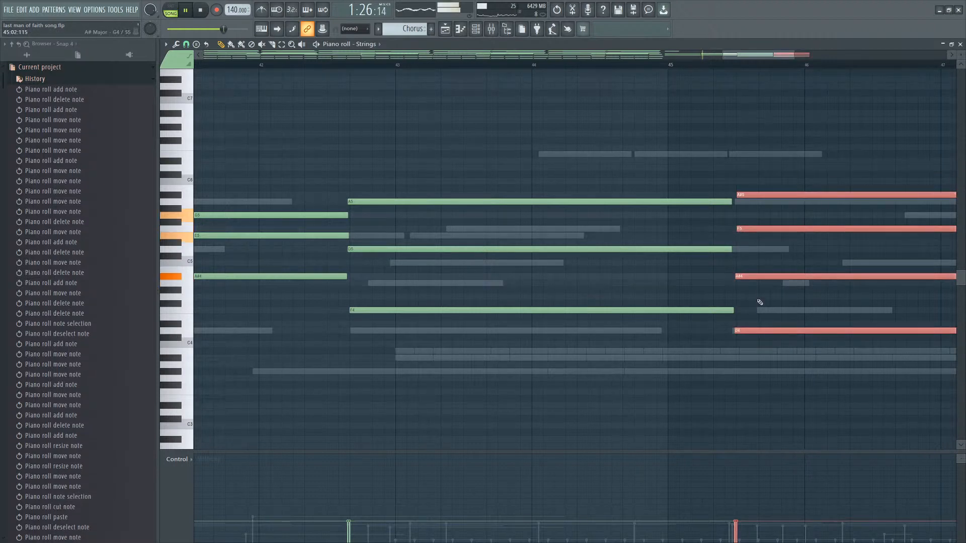
pyautogui.click(756, 285)
pyautogui.hotkey('ctrl', 'z')
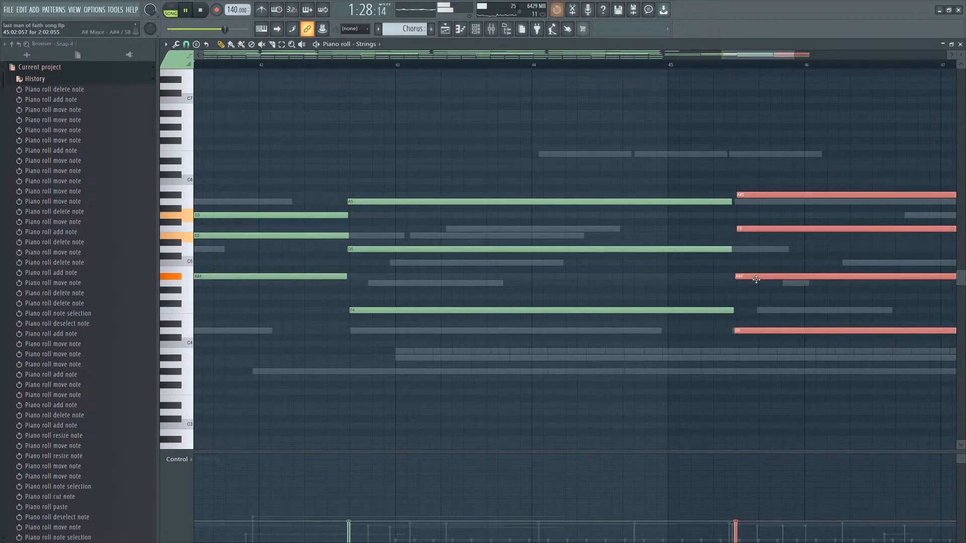
# Box-select and review the Strings chords spanning bars 38 to 46.
pyautogui.scroll(-3, 731, 333)
pyautogui.scroll(-3, 805, 331)
pyautogui.scroll(1, 917, 336)
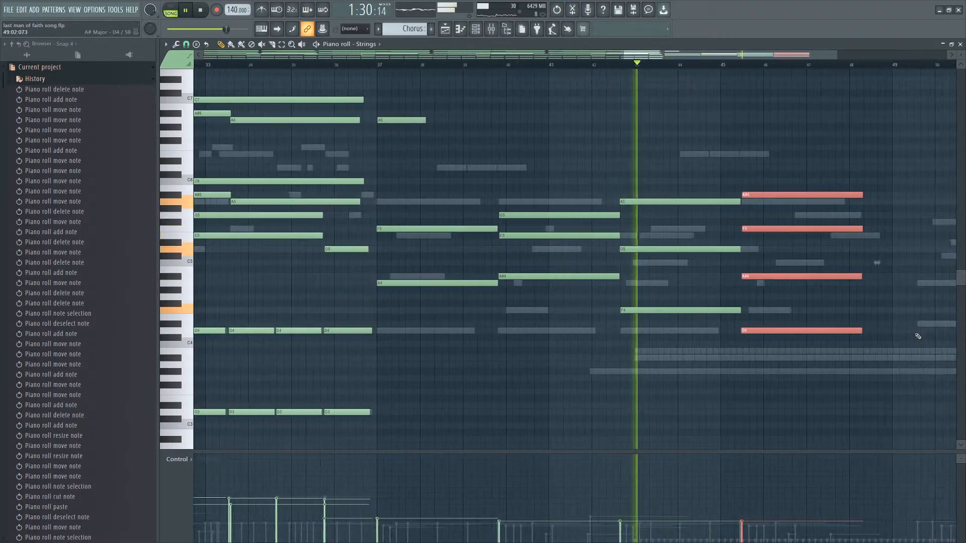
pyautogui.keyDown('ctrl'); pyautogui.click(917, 336); pyautogui.keyUp('ctrl')
pyautogui.moveTo(861, 147); pyautogui.dragTo(413, 348)
pyautogui.scroll(-2, 560, 352)
pyautogui.scroll(1, 865, 314)
pyautogui.rightClick(686, 215)
pyautogui.rightClick(686, 216)
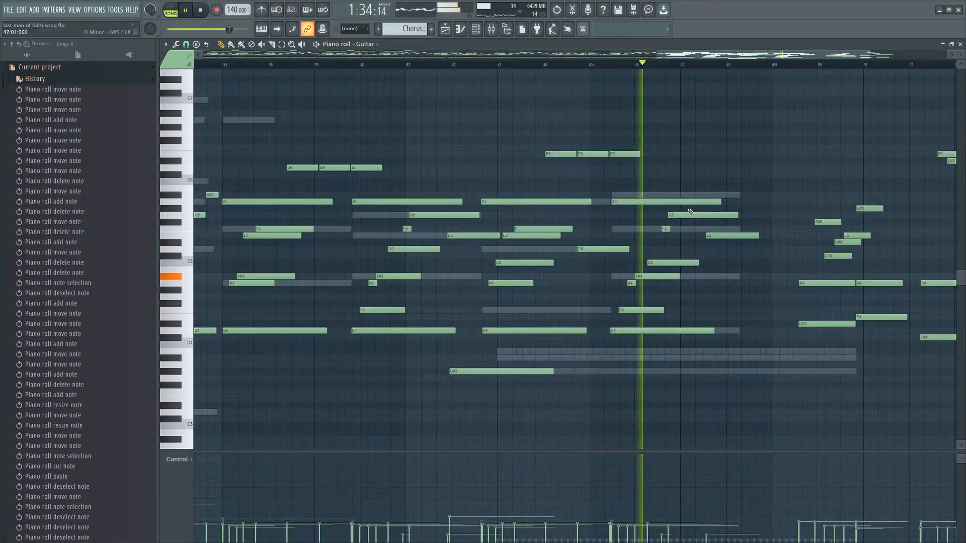
# Add a high Guitar note around bar 46.5, auditioning it with playback and removing a stray note.
pyautogui.click(680, 147)
pyautogui.moveTo(680, 147); pyautogui.dragTo(682, 147)
pyautogui.moveTo(684, 148); pyautogui.dragTo(730, 163)
pyautogui.scroll(2, 750, 159)
pyautogui.press('space')
pyautogui.scroll(1, 826, 141)
pyautogui.press('p')
pyautogui.rightClick(777, 148)
pyautogui.scroll(-4, 827, 226)
pyautogui.press('space')
# Delete the Guitar notes after bar 49 and save the project.
pyautogui.moveTo(913, 138)
pyautogui.mouseDown()
pyautogui.moveTo(780, 339)
pyautogui.moveTo(749, 344)
pyautogui.mouseUp()
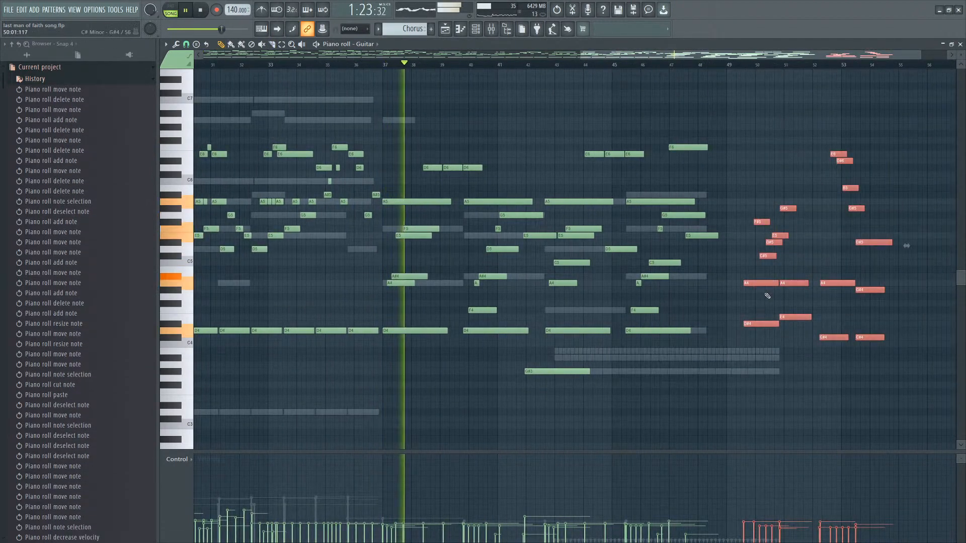
pyautogui.press('Delete')
pyautogui.hotkey('ctrl', 's')
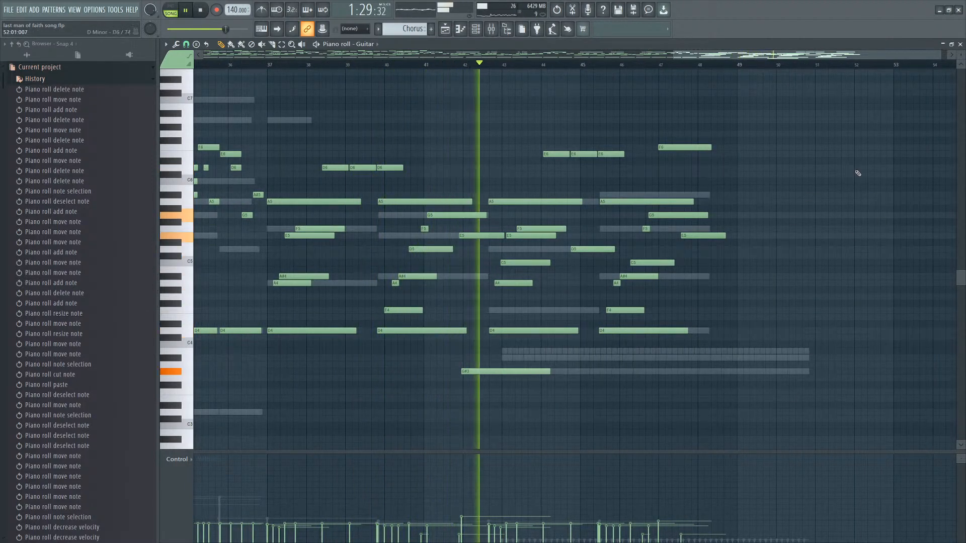
# Open the Horns piano roll and add a long A5 note from about bar 42.6 to 45.5.
pyautogui.click(476, 28)
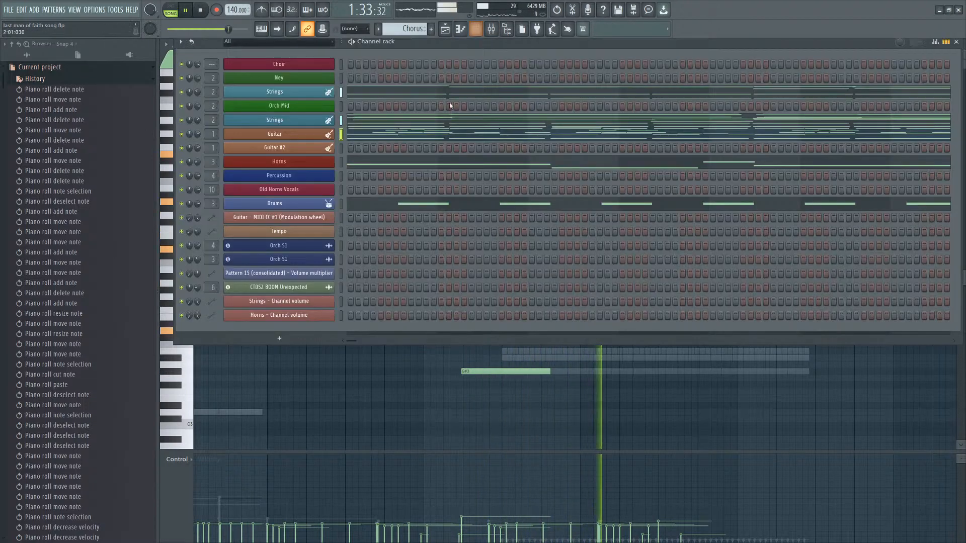
pyautogui.click(404, 164)
pyautogui.scroll(-5, 604, 226)
pyautogui.scroll(5, 871, 216)
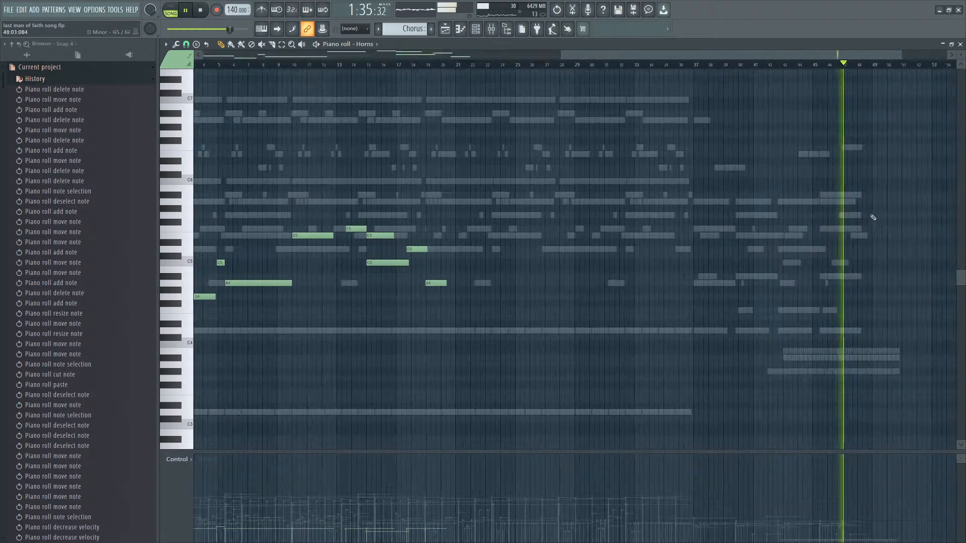
pyautogui.click(449, 65)
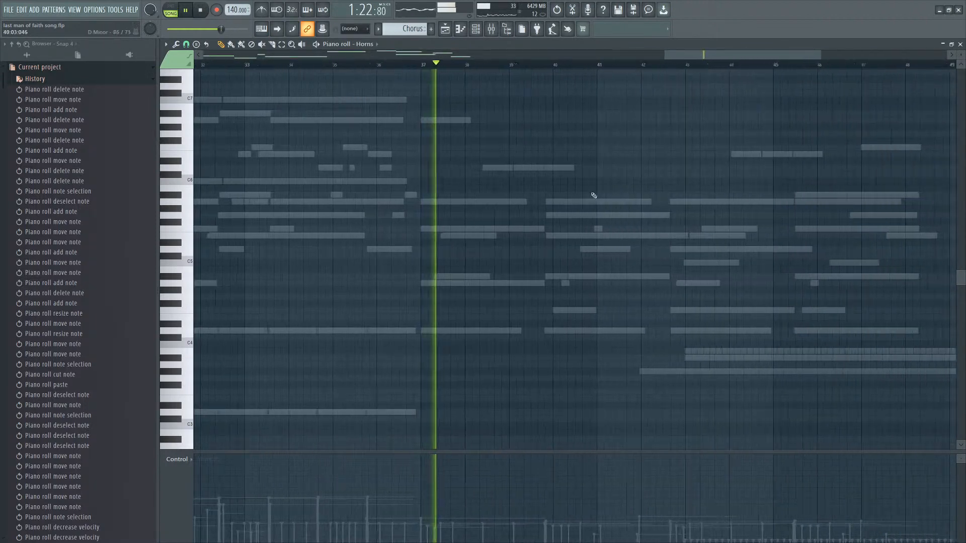
pyautogui.scroll(3, 593, 198)
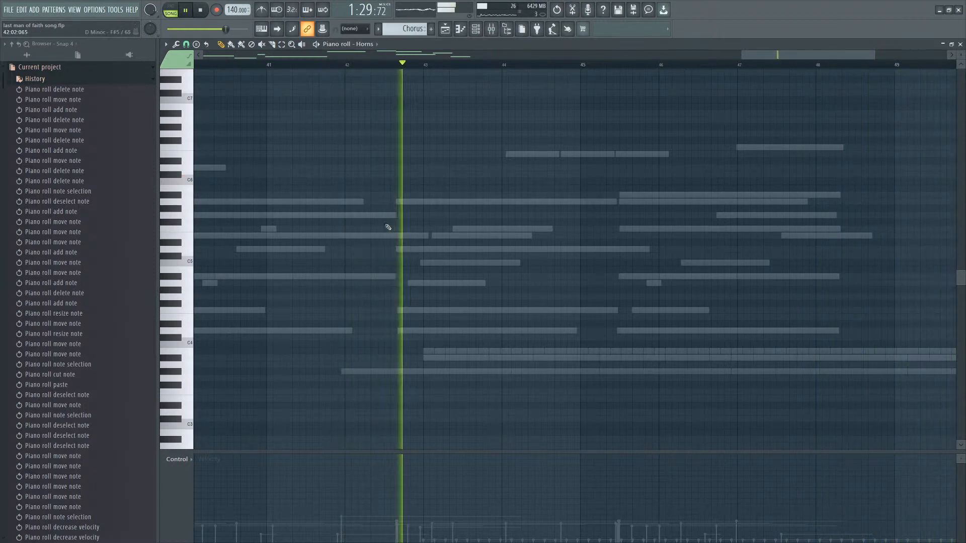
pyautogui.click(207, 196)
pyautogui.rightClick(214, 196)
pyautogui.moveTo(439, 207); pyautogui.dragTo(400, 196)
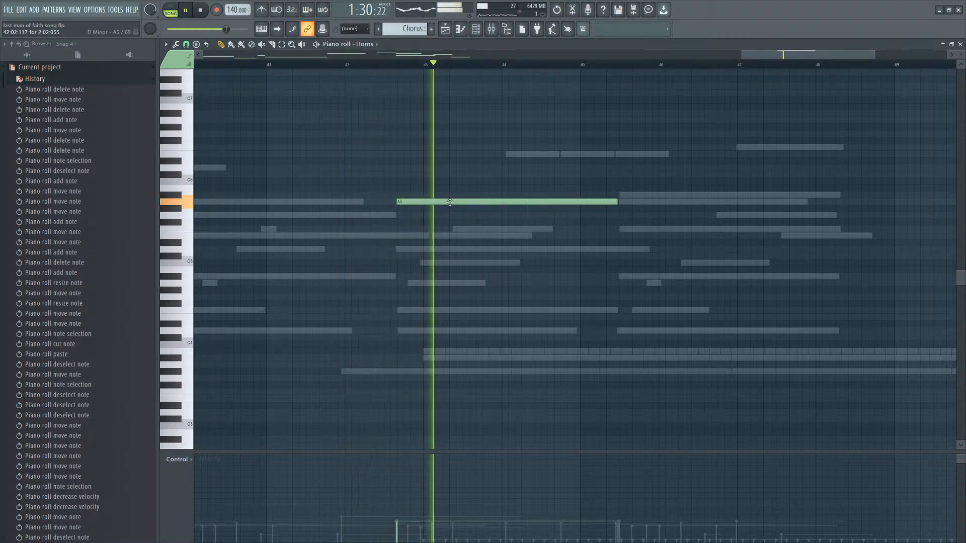
pyautogui.click(619, 202)
pyautogui.rightClick(620, 203)
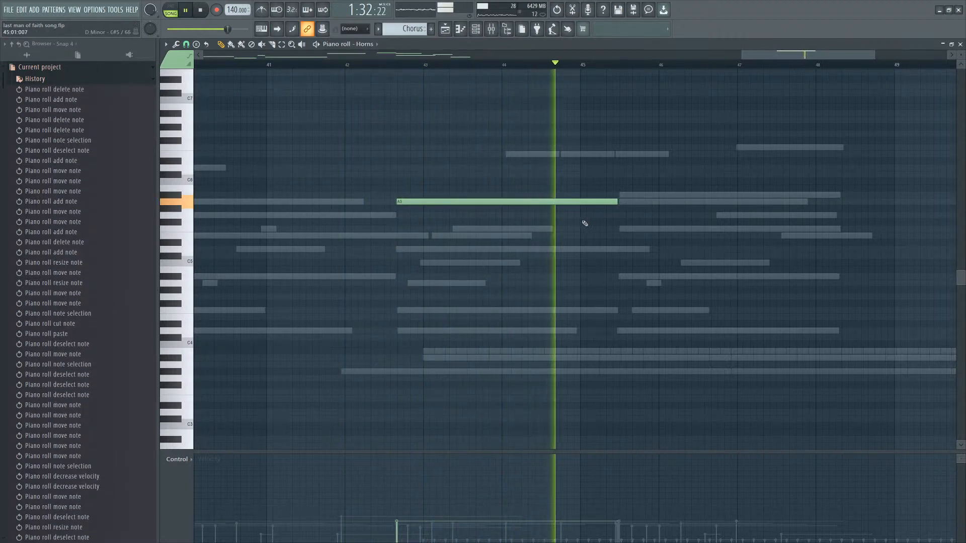
# Add two lower Horns notes around bars 45 to 47 and shorten the earlier notes to meet them.
pyautogui.press('space')
pyautogui.moveTo(565, 221); pyautogui.dragTo(568, 243)
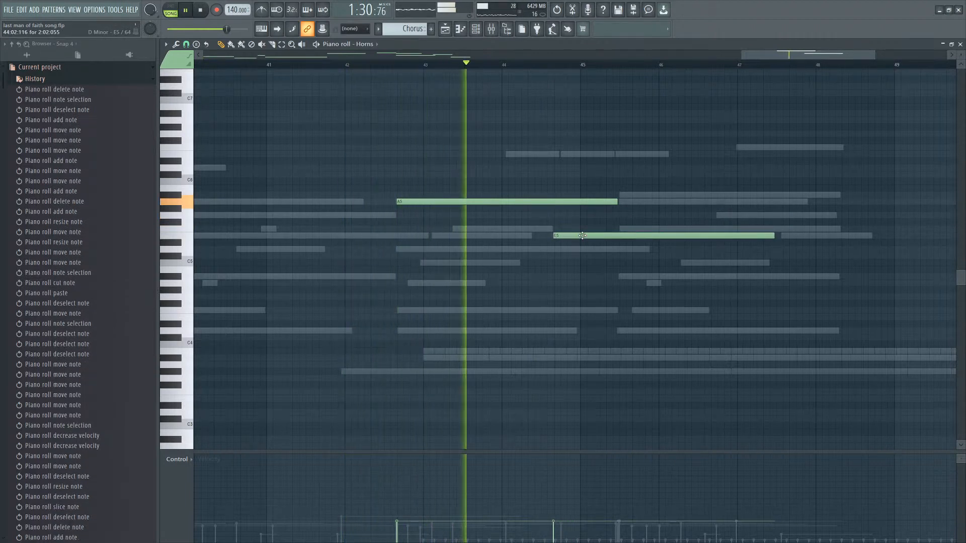
pyautogui.click(625, 229)
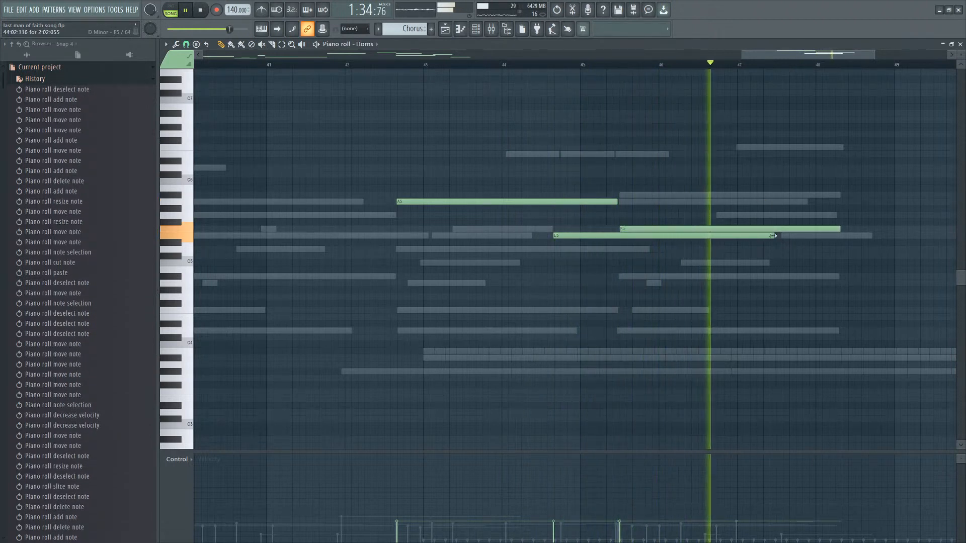
pyautogui.moveTo(773, 236); pyautogui.dragTo(622, 236)
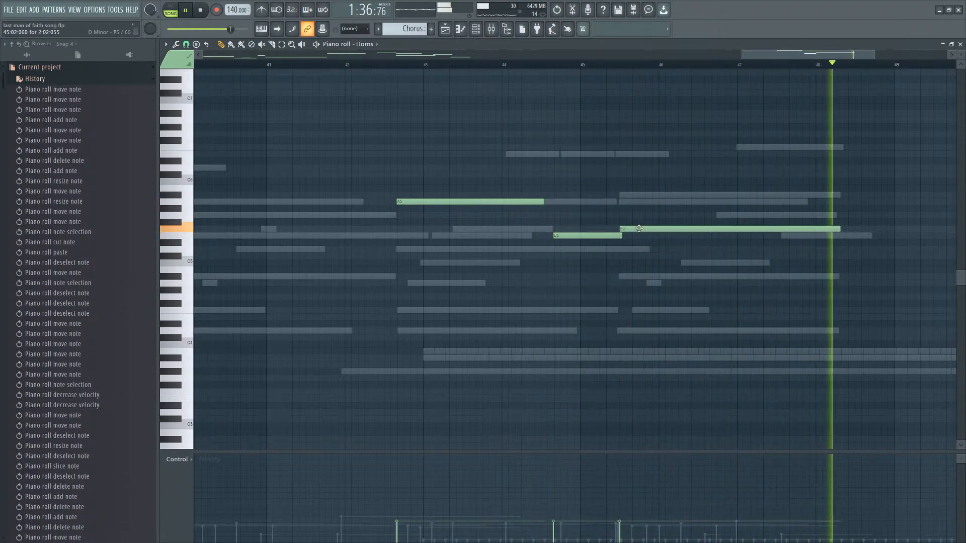
pyautogui.scroll(-4, 898, 274)
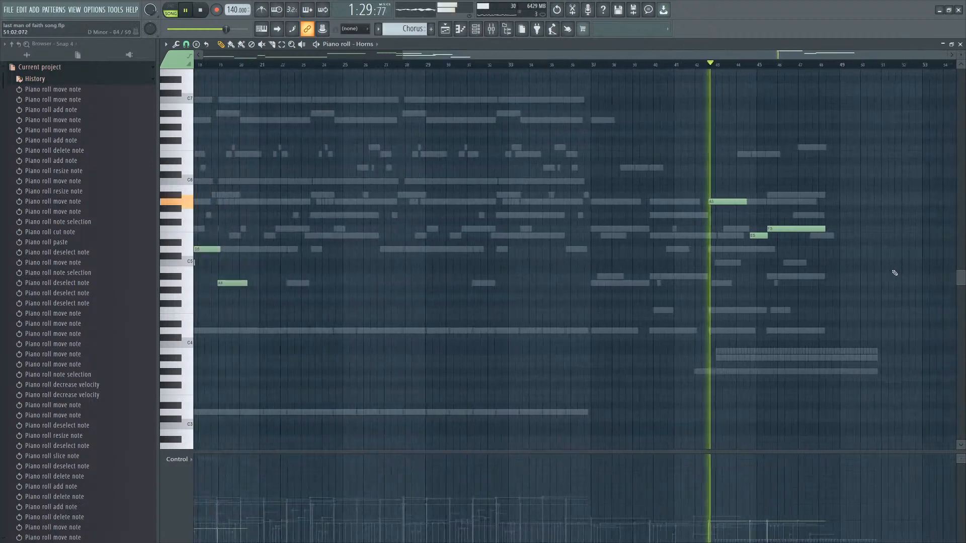
pyautogui.scroll(2, 895, 273)
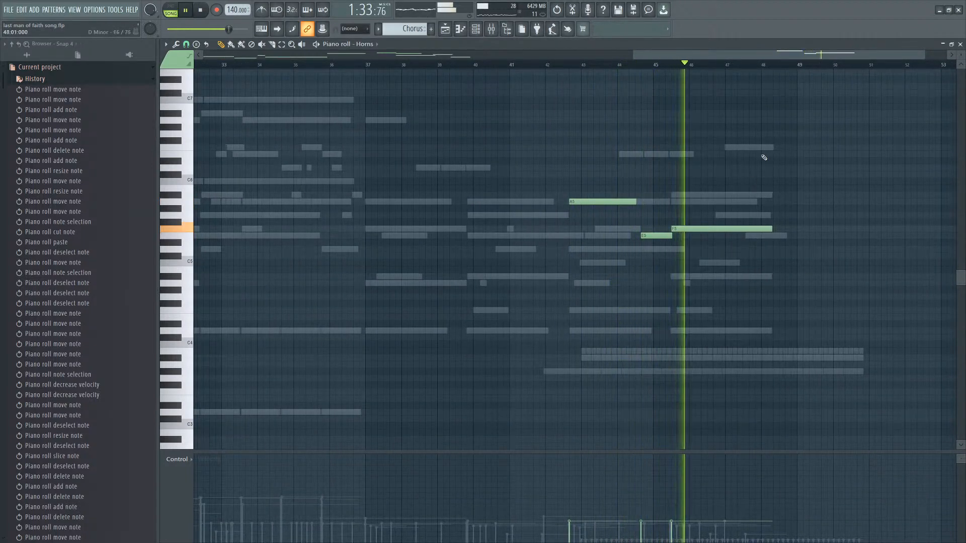
pyautogui.scroll(2, 765, 191)
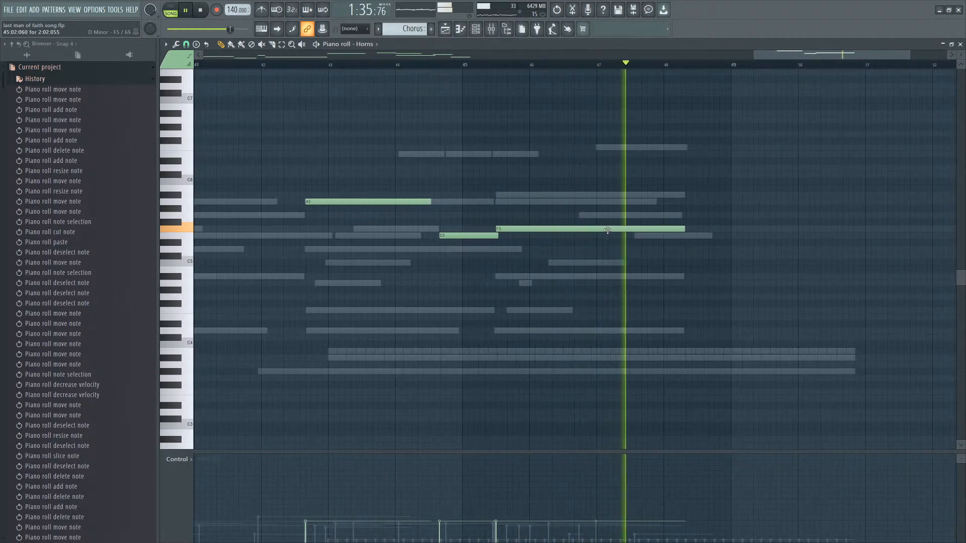
# Rework the high Guitar melody notes around bars 47 to 48, adding a higher note just before bar 49.
pyautogui.press('space')
pyautogui.rightClick(649, 150)
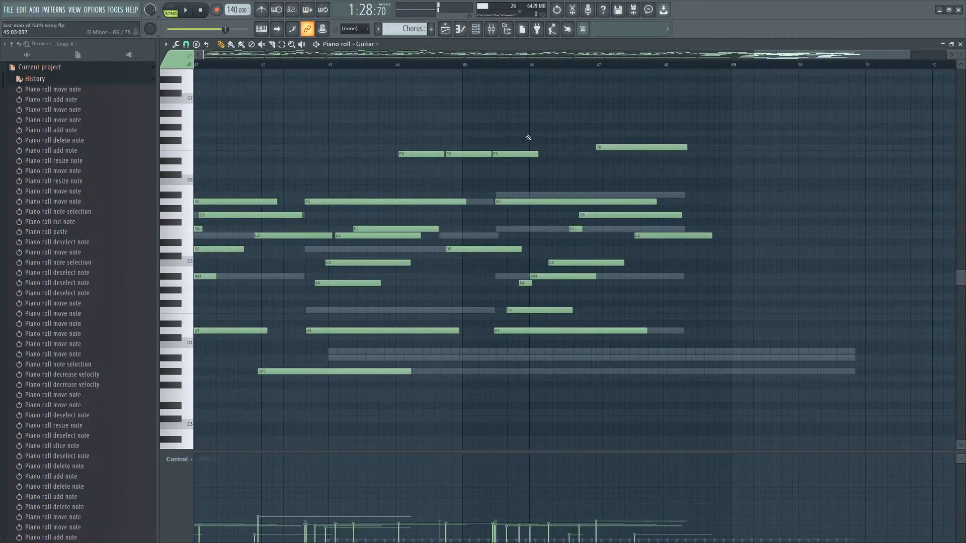
pyautogui.moveTo(536, 129)
pyautogui.mouseDown()
pyautogui.moveTo(413, 170)
pyautogui.moveTo(596, 145)
pyautogui.mouseUp()
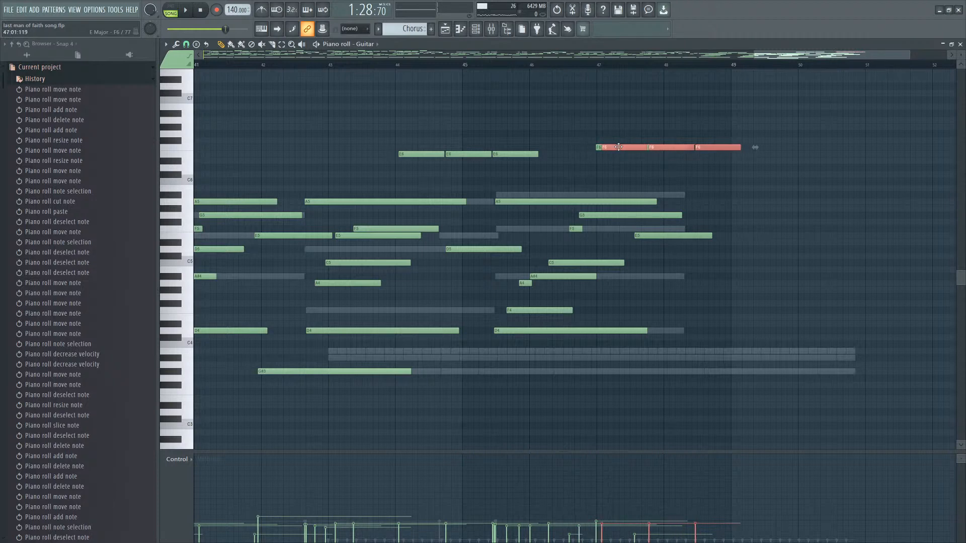
pyautogui.scroll(2, 611, 148)
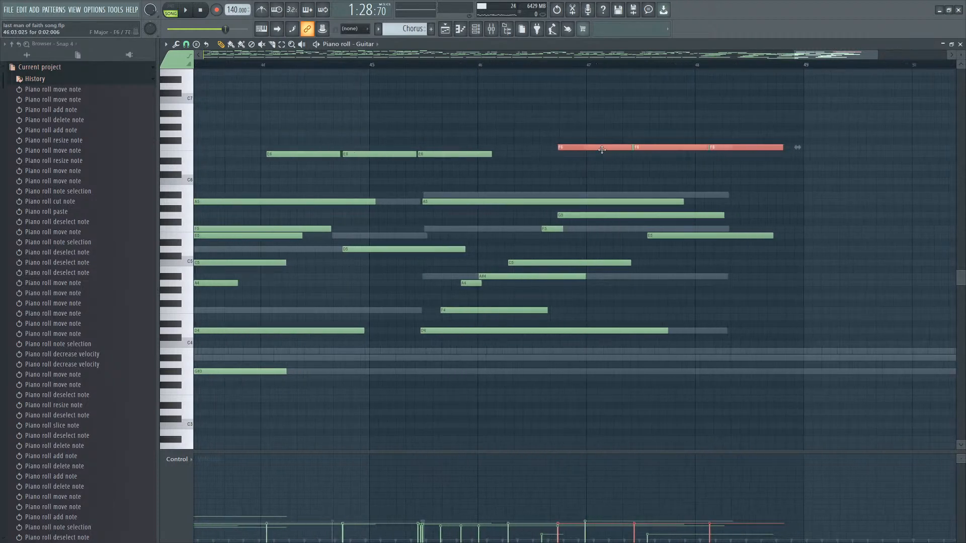
pyautogui.rightClick(631, 170)
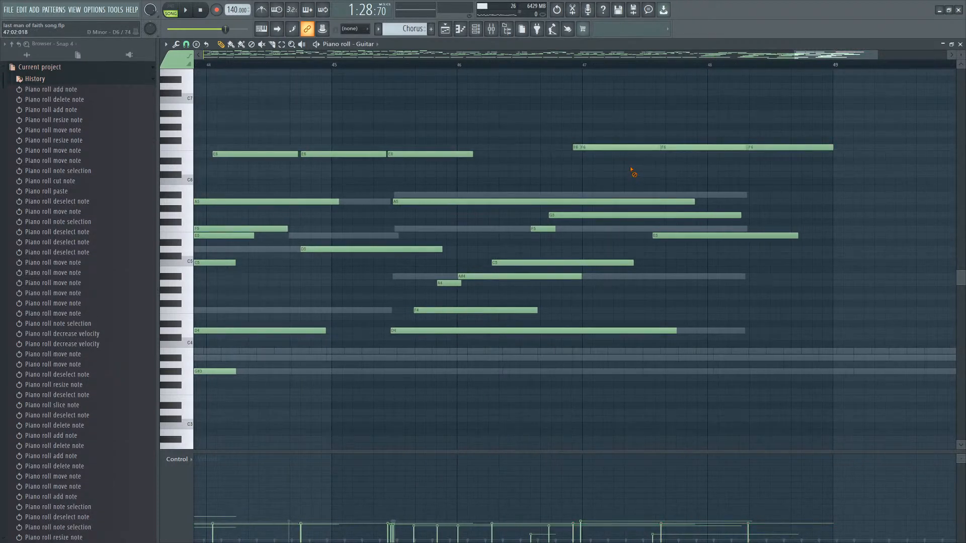
pyautogui.scroll(1, 611, 151)
pyautogui.rightClick(610, 149)
pyautogui.press('space')
pyautogui.scroll(-3, 647, 210)
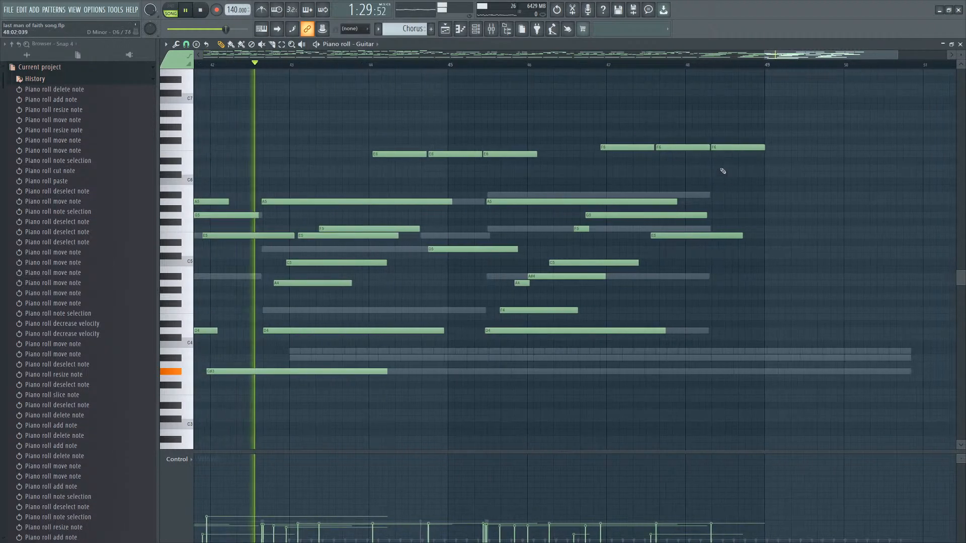
pyautogui.moveTo(748, 142); pyautogui.dragTo(639, 145)
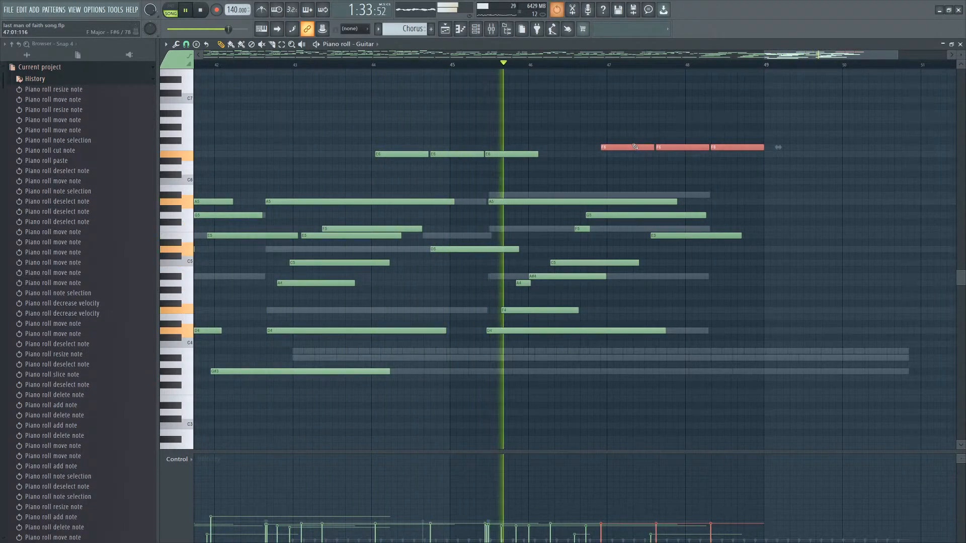
pyautogui.scroll(2, 679, 189)
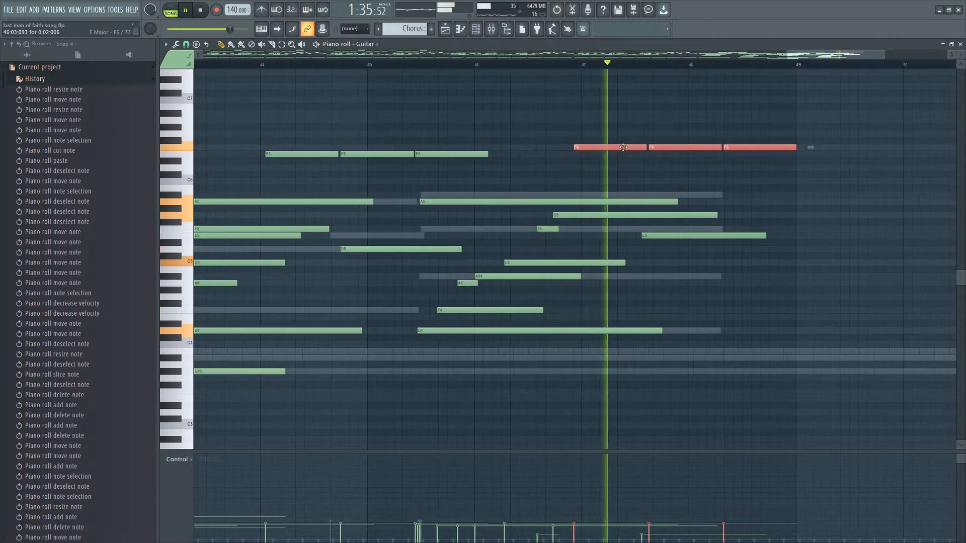
pyautogui.moveTo(675, 236); pyautogui.dragTo(676, 237)
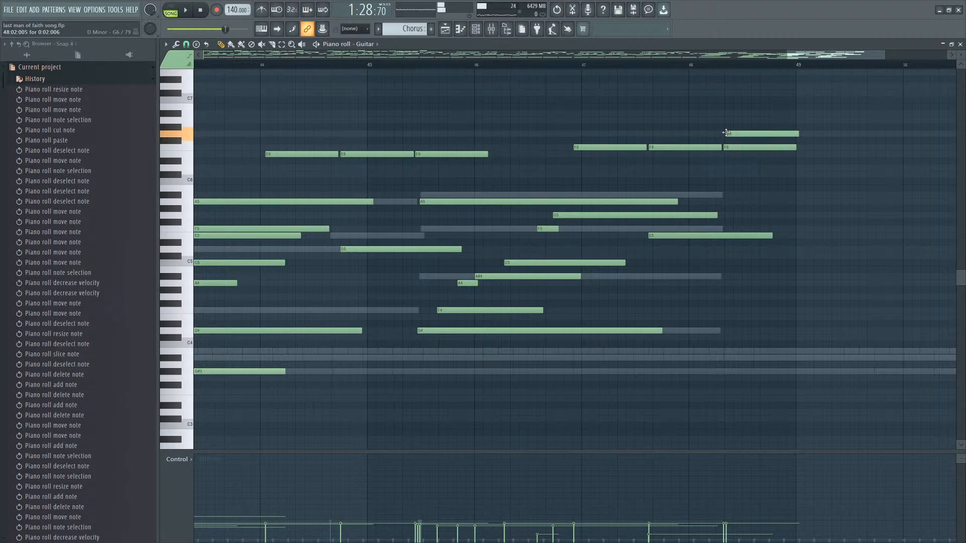
# Select the Guitar chords from bar 49 onward and pull them earlier to start around bar 48.3.
pyautogui.scroll(-5, 753, 164)
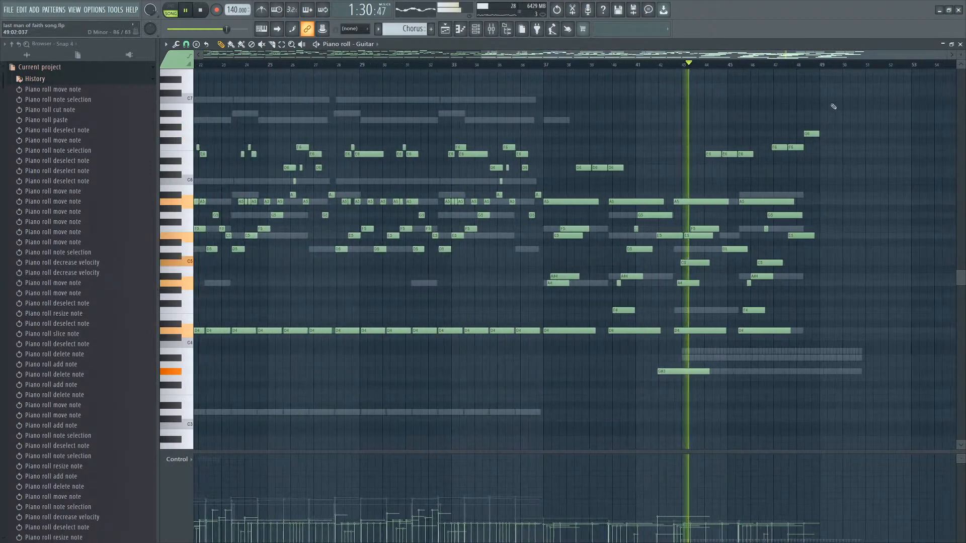
pyautogui.moveTo(831, 97); pyautogui.dragTo(584, 401)
pyautogui.scroll(3, 586, 418)
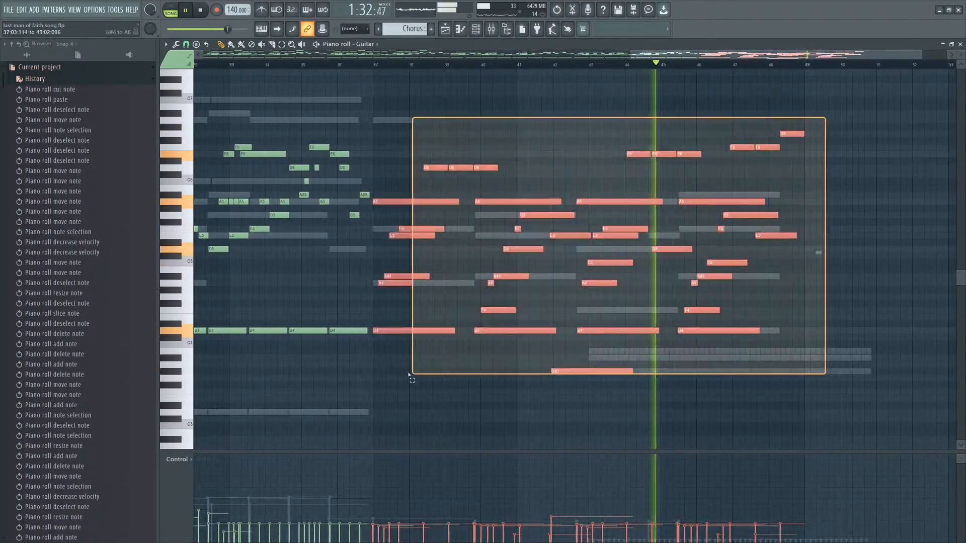
pyautogui.scroll(6, 586, 419)
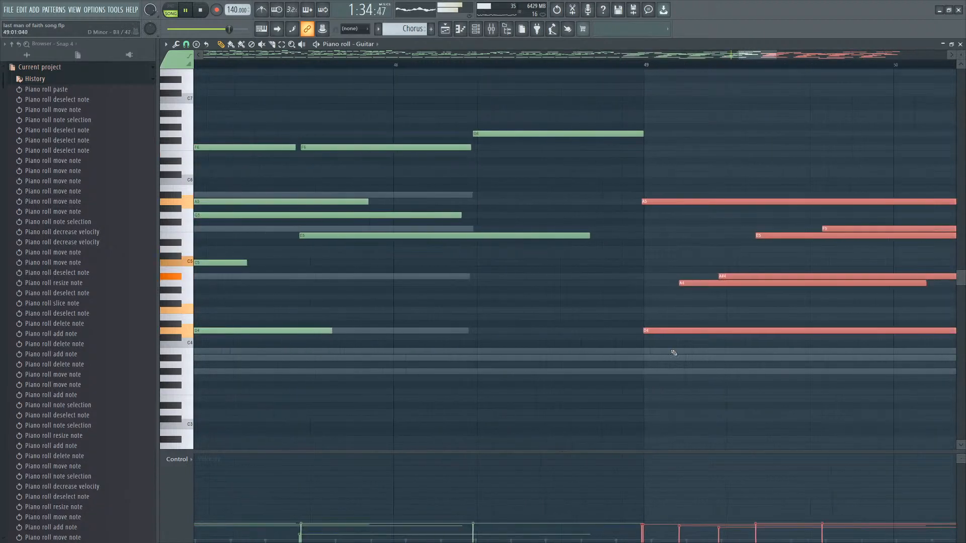
pyautogui.moveTo(665, 332); pyautogui.dragTo(508, 331)
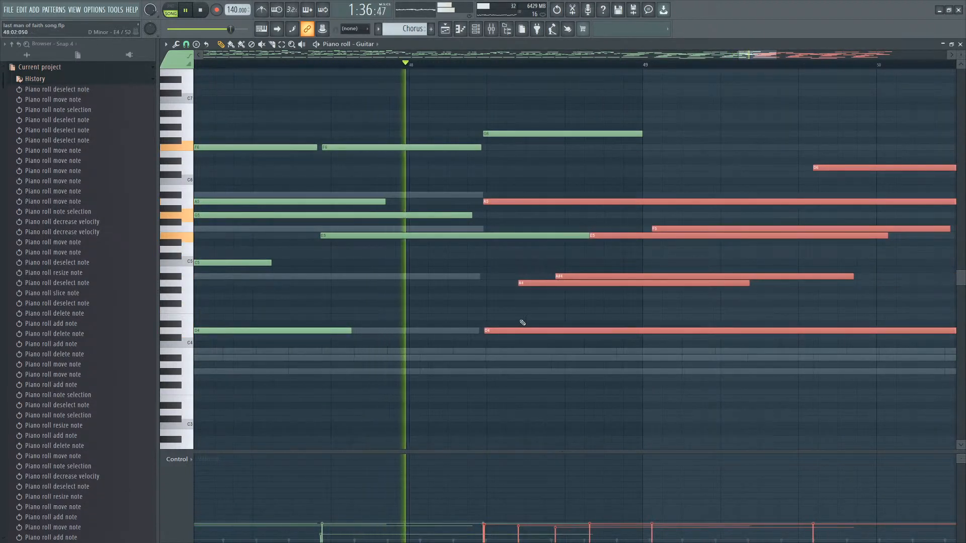
pyautogui.keyDown('ctrl'); pyautogui.click(521, 321); pyautogui.keyUp('ctrl')
pyautogui.scroll(-4, 525, 331)
pyautogui.hotkey('ctrl', 'z')
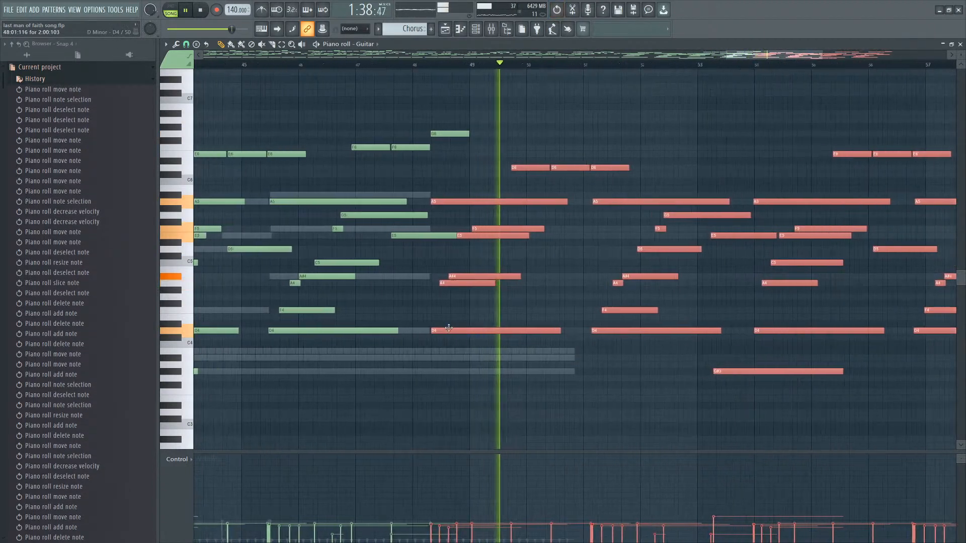
# Shorten the sustained Guitar note that ends near bar 45 and play the passage back.
pyautogui.scroll(2, 443, 327)
pyautogui.scroll(3, 420, 282)
pyautogui.keyDown('ctrl'); pyautogui.click(474, 234); pyautogui.keyUp('ctrl')
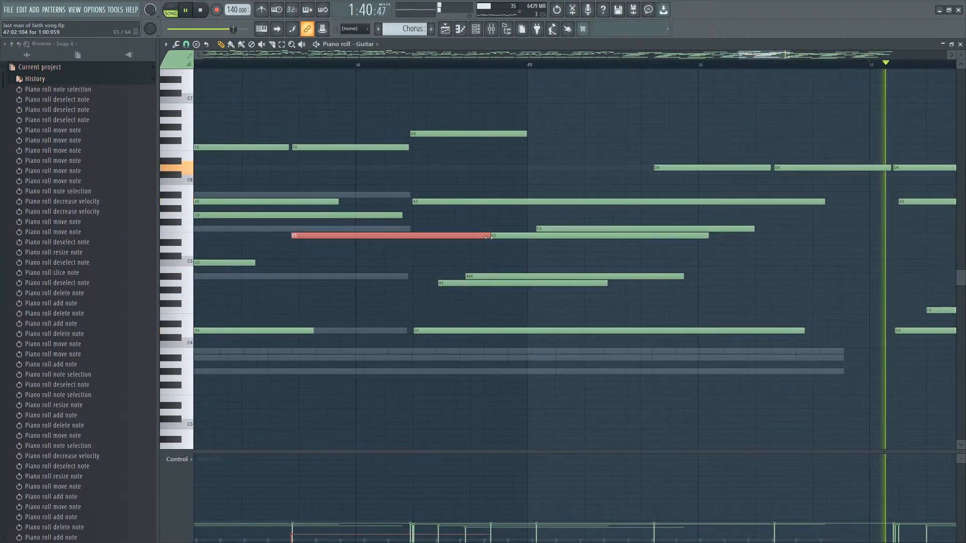
pyautogui.moveTo(487, 235); pyautogui.dragTo(444, 236)
pyautogui.scroll(-3, 495, 392)
pyautogui.press('space')
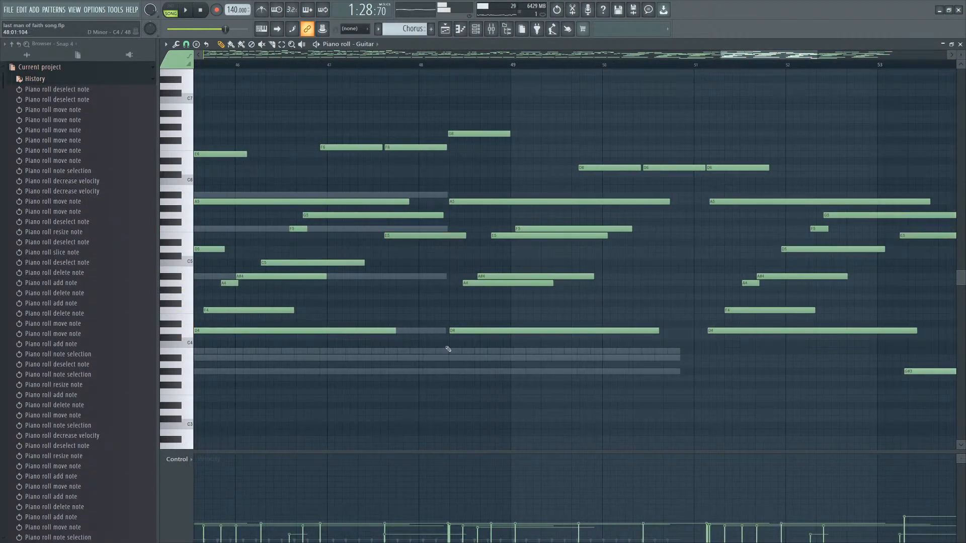
# Add a low Guitar note under the moved chord at about bar 48.3.
pyautogui.click(444, 338)
pyautogui.rightClick(448, 338)
pyautogui.click(448, 344)
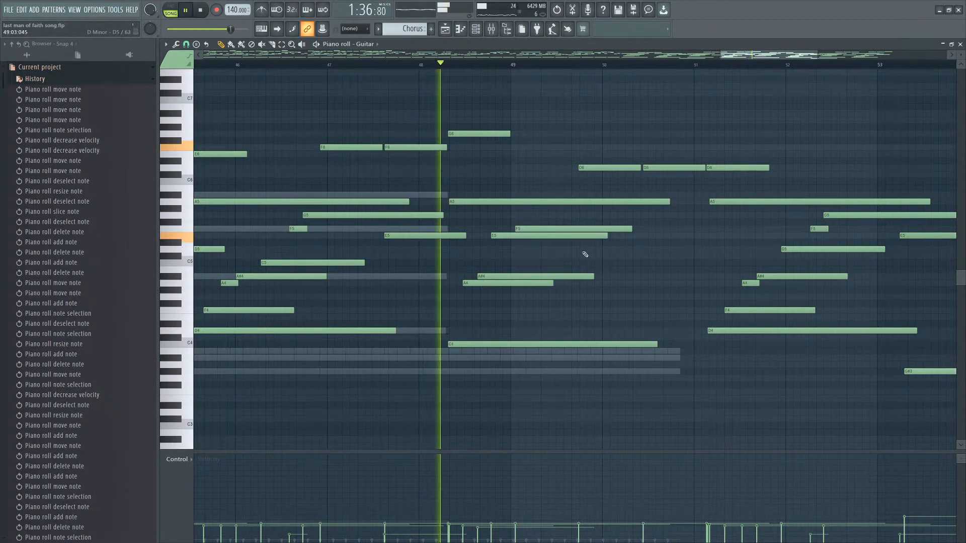
pyautogui.scroll(2, 478, 302)
pyautogui.press('space')
# Raise the moved chord's top note a semitone to A#5.
pyautogui.click(456, 202)
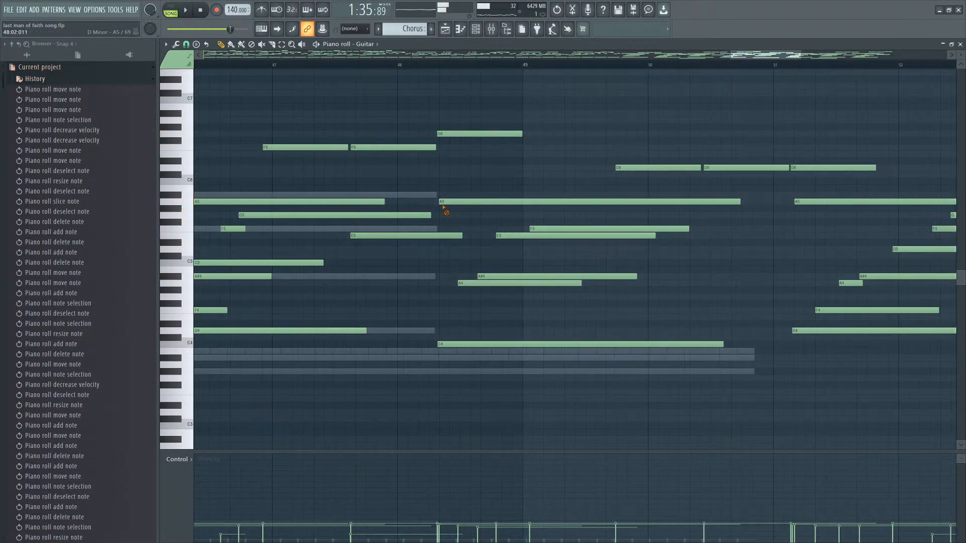
pyautogui.rightClick(443, 204)
pyautogui.click(445, 196)
pyautogui.press('space')
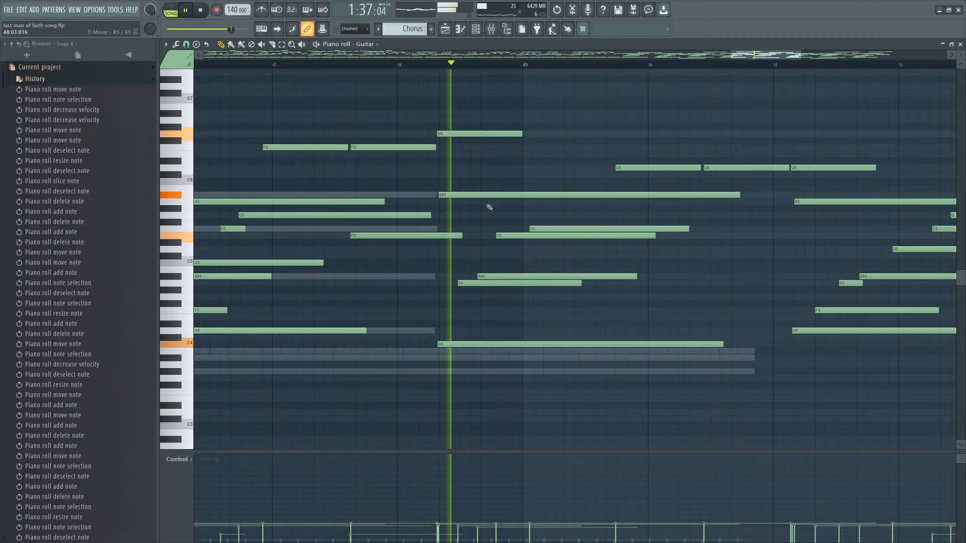
# Revise the moved chord's middle notes, adding, moving and deleting notes by ear.
pyautogui.click(503, 248)
pyautogui.rightClick(512, 235)
pyautogui.moveTo(509, 250)
pyautogui.mouseDown()
pyautogui.moveTo(479, 264)
pyautogui.moveTo(498, 263)
pyautogui.mouseUp()
pyautogui.click(496, 277)
pyautogui.rightClick(484, 276)
pyautogui.click(495, 269)
pyautogui.rightClick(498, 270)
pyautogui.click(473, 284)
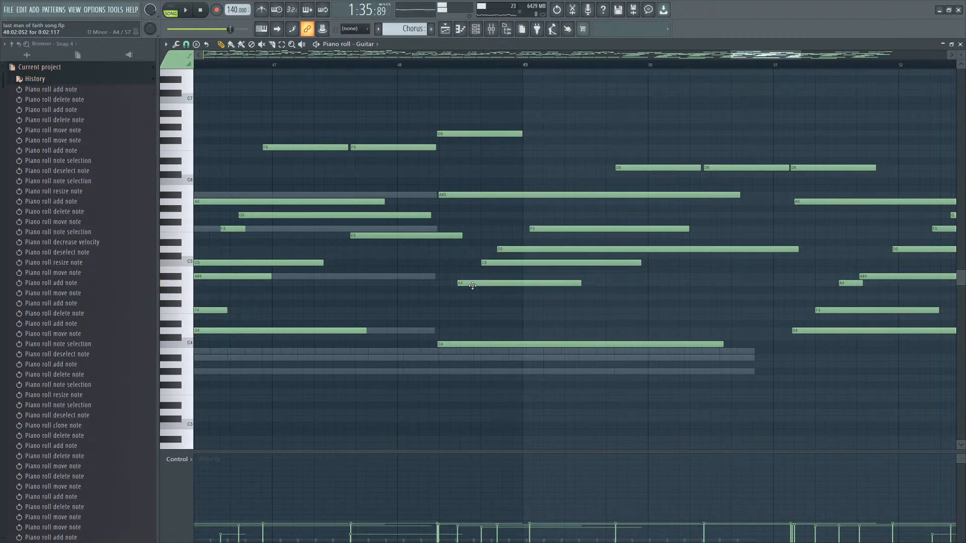
# Move the Guitar note starting near bar 48.5 down to F4 and play the passage.
pyautogui.click(451, 303)
pyautogui.press('space')
pyautogui.moveTo(454, 305); pyautogui.dragTo(460, 308)
pyautogui.rightClick(472, 285)
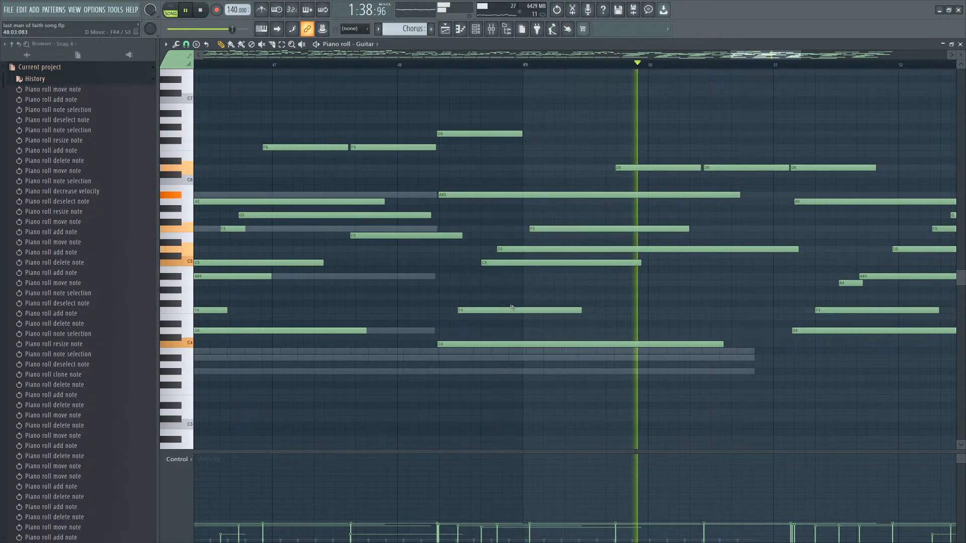
# Replace the two D6 notes after bar 50 with one longer C6 note starting near bar 50.4.
pyautogui.moveTo(682, 184); pyautogui.dragTo(702, 182)
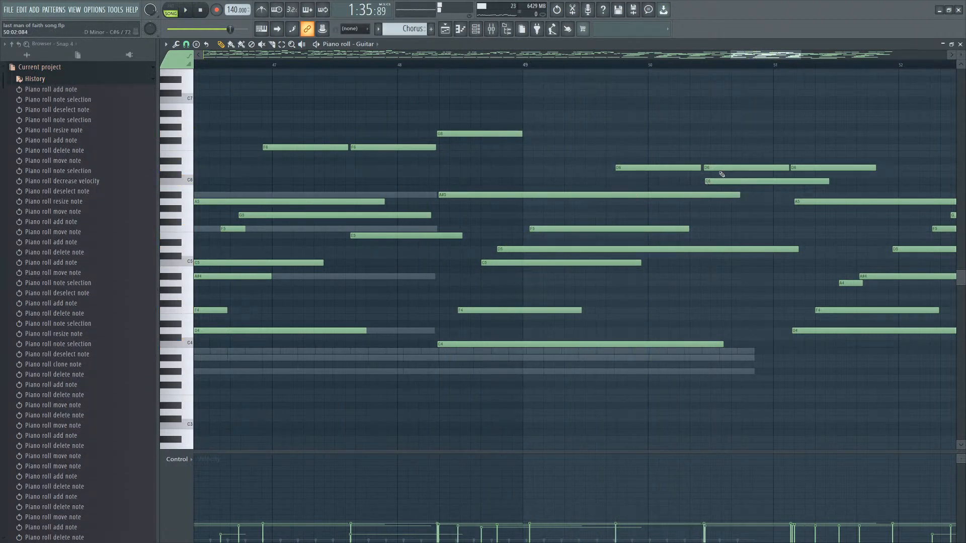
pyautogui.rightClick(720, 170)
pyautogui.rightClick(833, 168)
pyautogui.press('space')
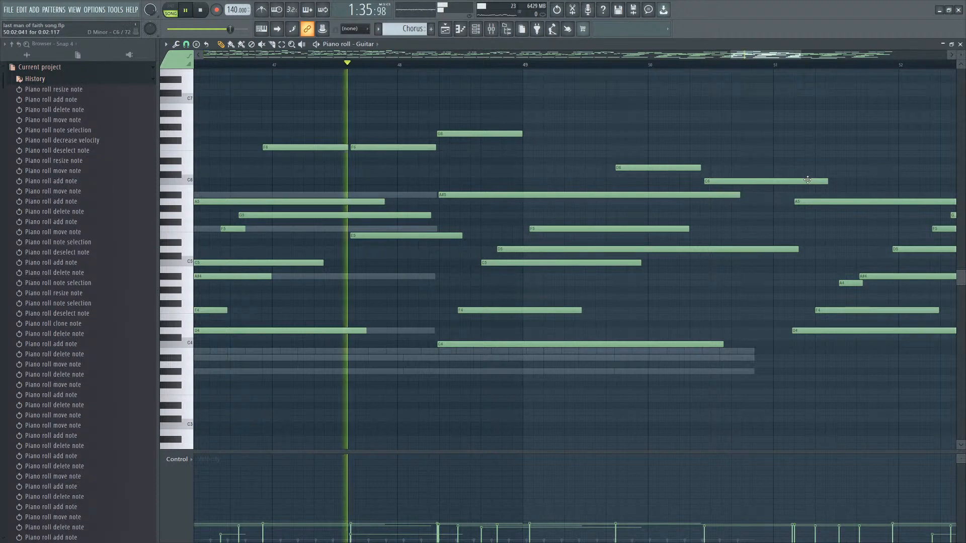
# Lower the F5 note at bar 49 to E5 and add an F5 note starting near bar 50.4, then play it.
pyautogui.scroll(3, 599, 253)
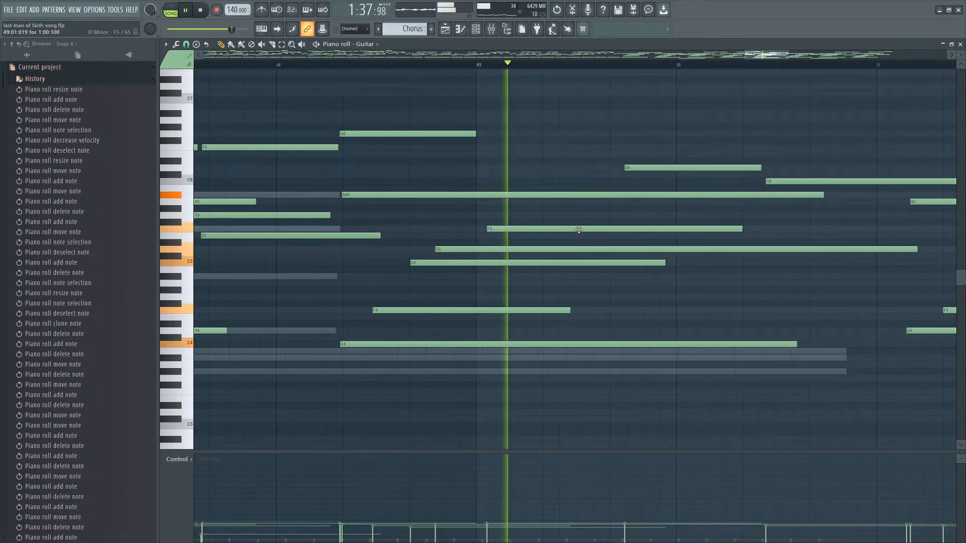
pyautogui.scroll(-4, 613, 243)
pyautogui.press('space')
pyautogui.moveTo(611, 231); pyautogui.dragTo(596, 241)
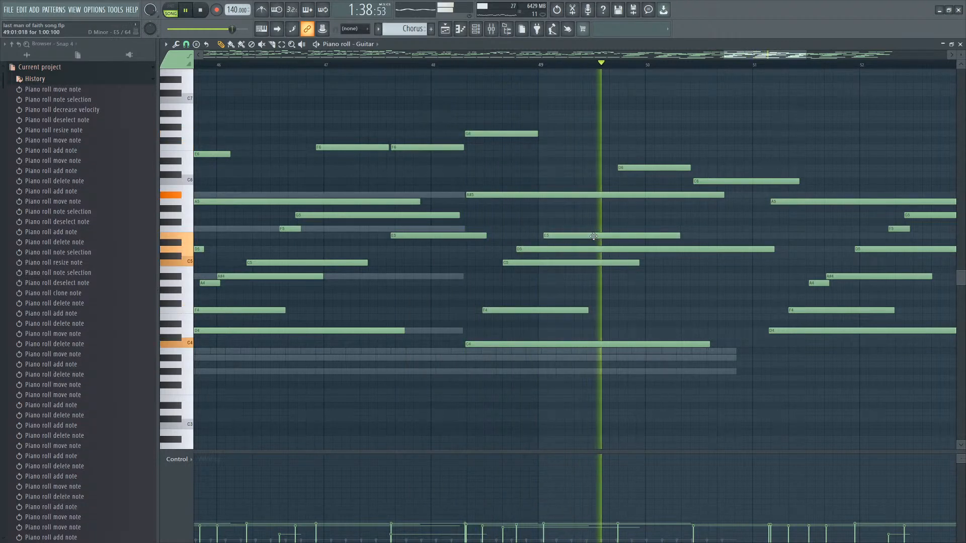
pyautogui.click(701, 229)
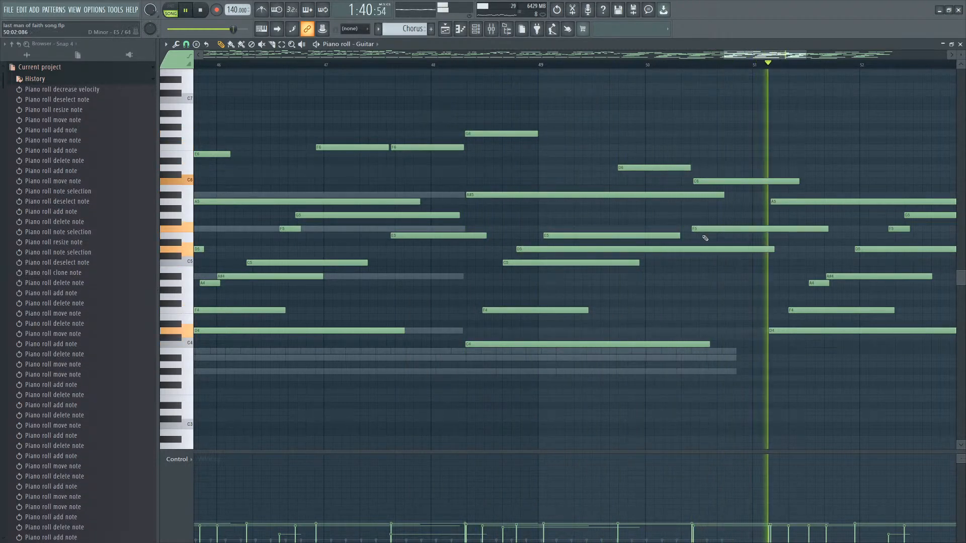
pyautogui.press('space')
# Replace the A#4 note near bar 51.7 with a G4 note and add an A4 note starting at bar 52.
pyautogui.scroll(-2, 754, 312)
pyautogui.scroll(3, 779, 345)
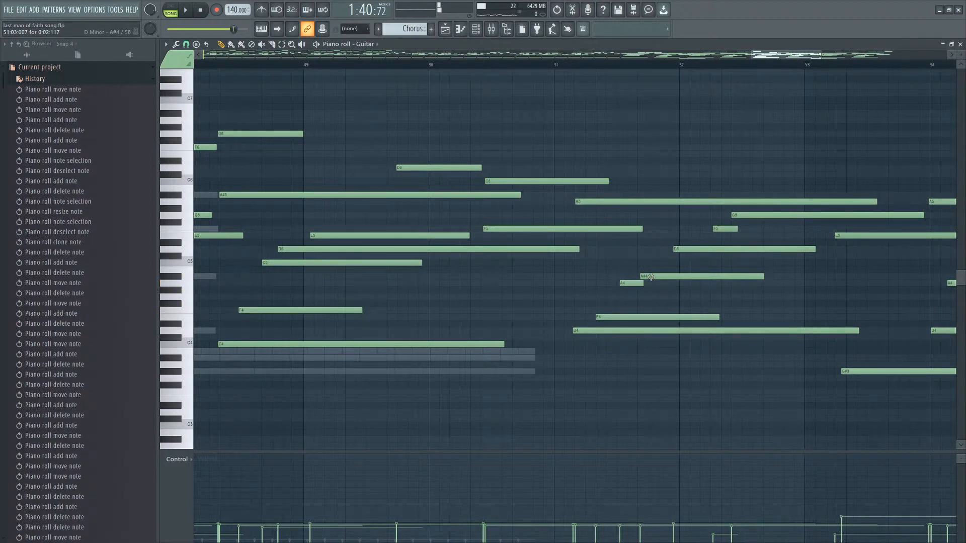
pyautogui.moveTo(651, 276); pyautogui.dragTo(639, 297)
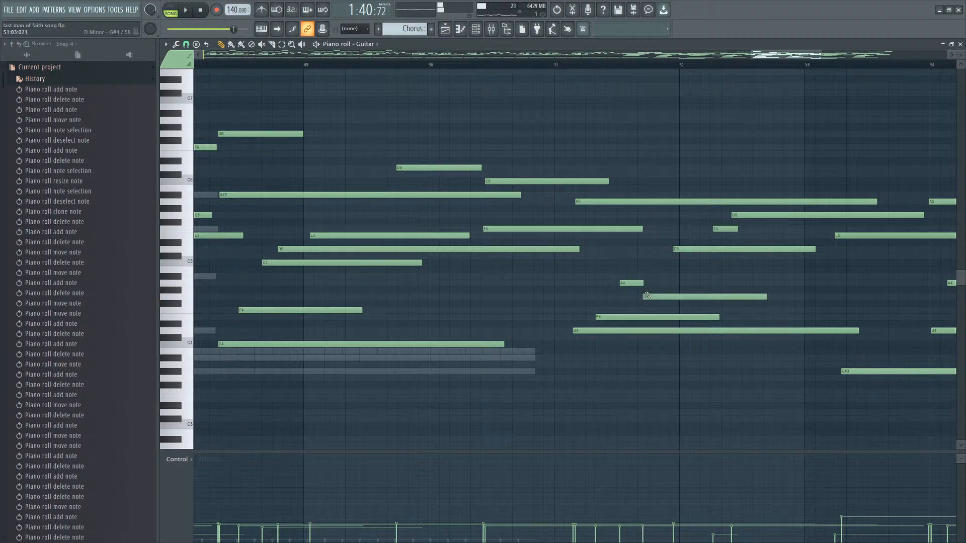
pyautogui.scroll(2, 649, 302)
pyautogui.click(634, 296)
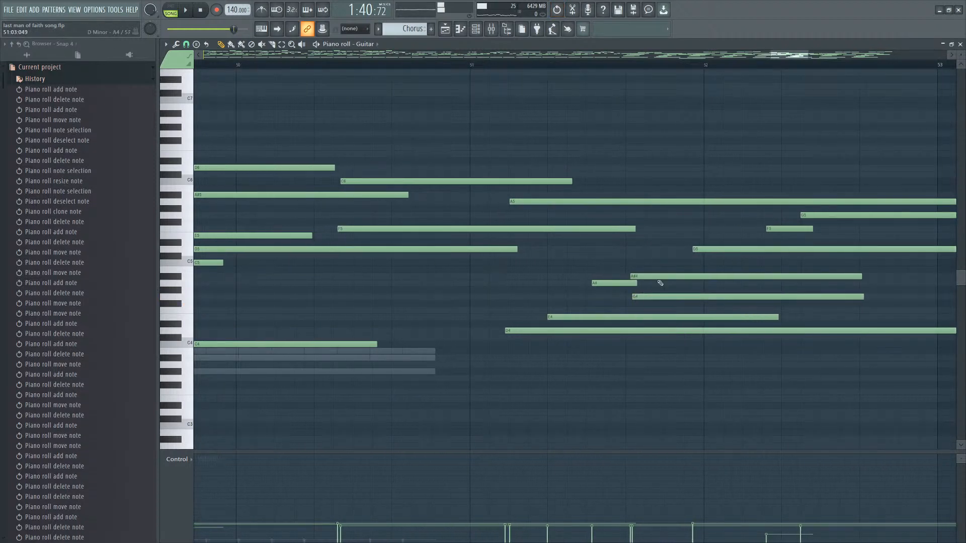
pyautogui.click(658, 297)
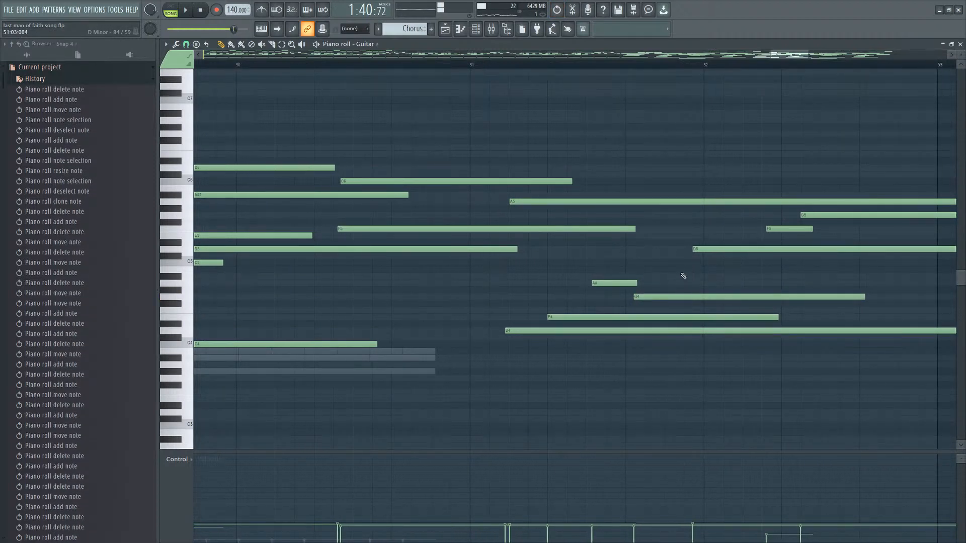
pyautogui.moveTo(684, 283); pyautogui.dragTo(698, 282)
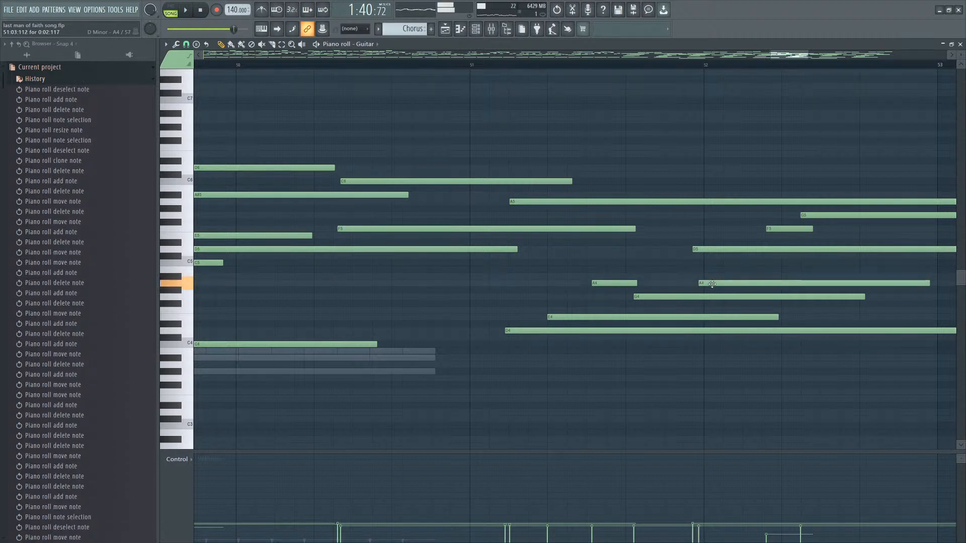
pyautogui.scroll(-2, 706, 282)
pyautogui.press('space')
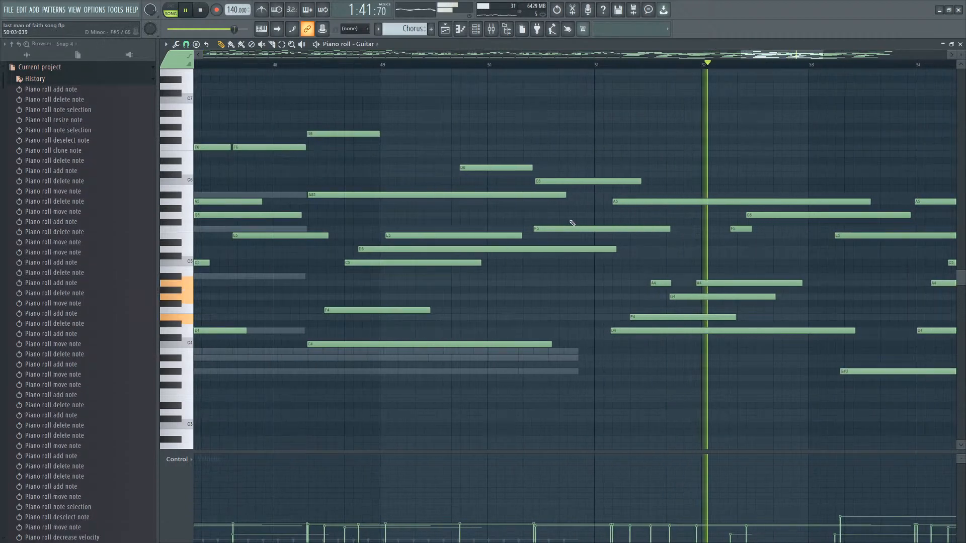
# Split the E4 and D4 notes after bar 52 so each is re-struck near bar 52.3, and play it.
pyautogui.click(592, 69)
pyautogui.press('space')
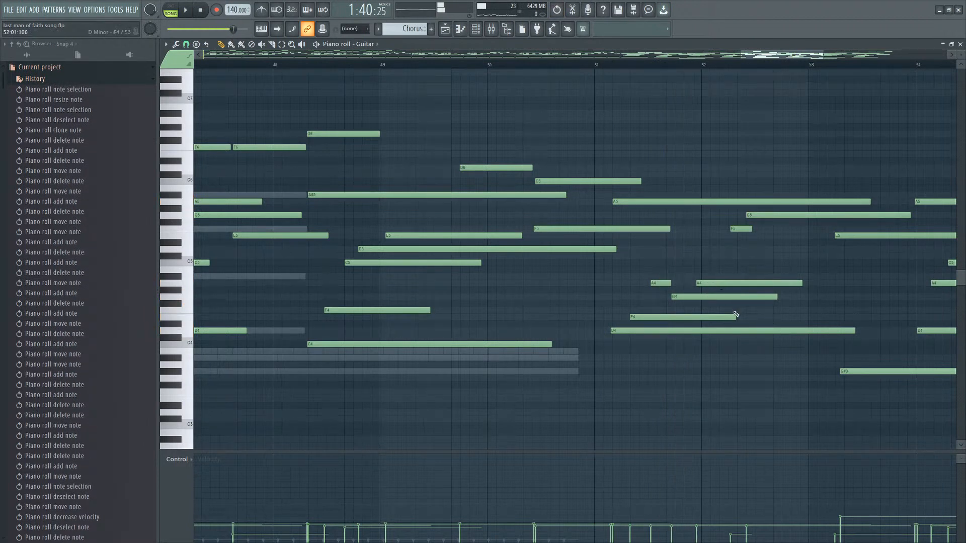
pyautogui.click(746, 318)
pyautogui.rightClick(765, 316)
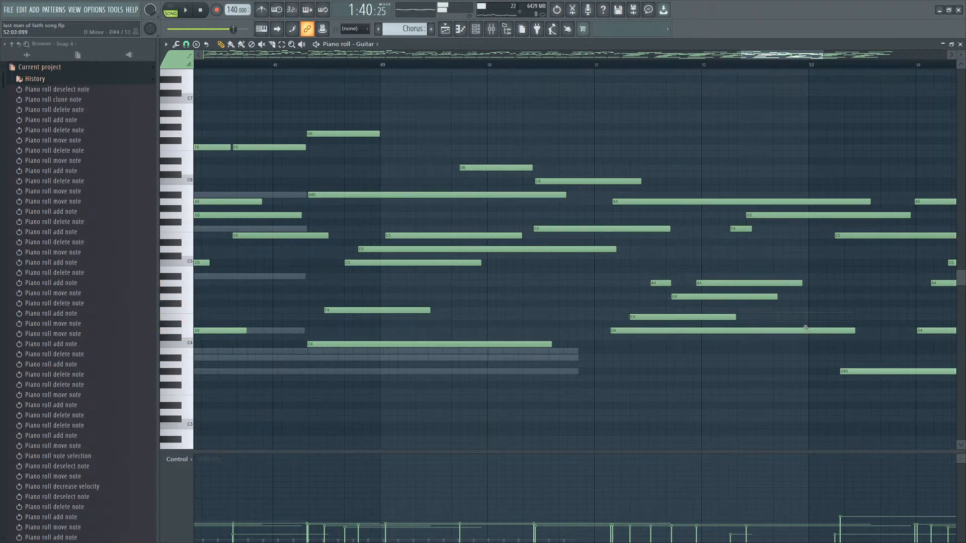
pyautogui.moveTo(751, 318); pyautogui.dragTo(732, 320)
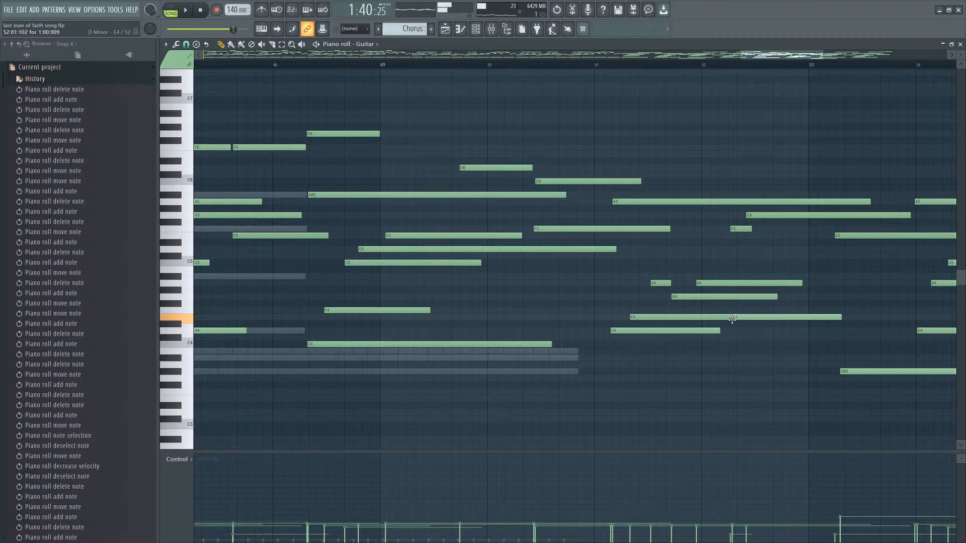
pyautogui.click(750, 331)
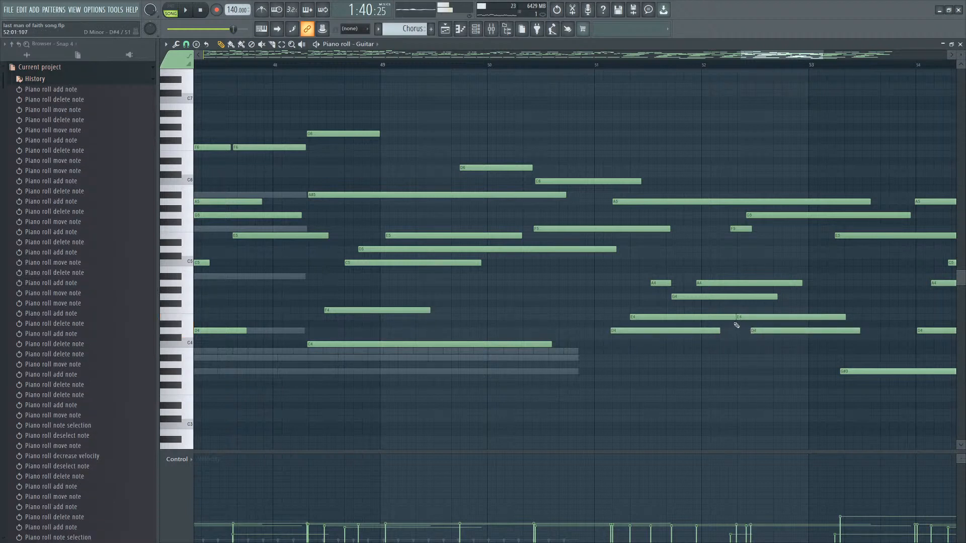
pyautogui.press('space')
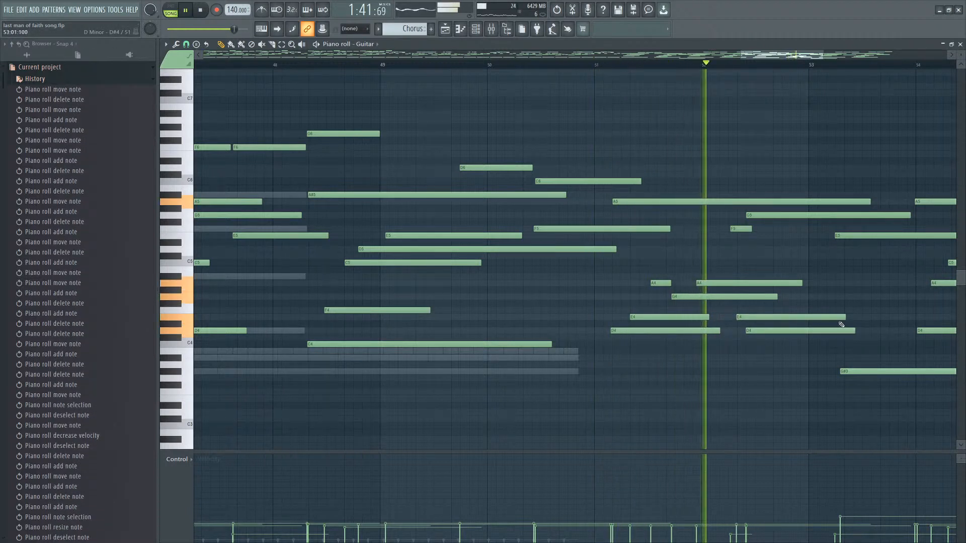
# Shorten the re-struck E4 note and the A4 and G4 notes near bar 52, previewing playback.
pyautogui.moveTo(843, 319); pyautogui.dragTo(756, 319)
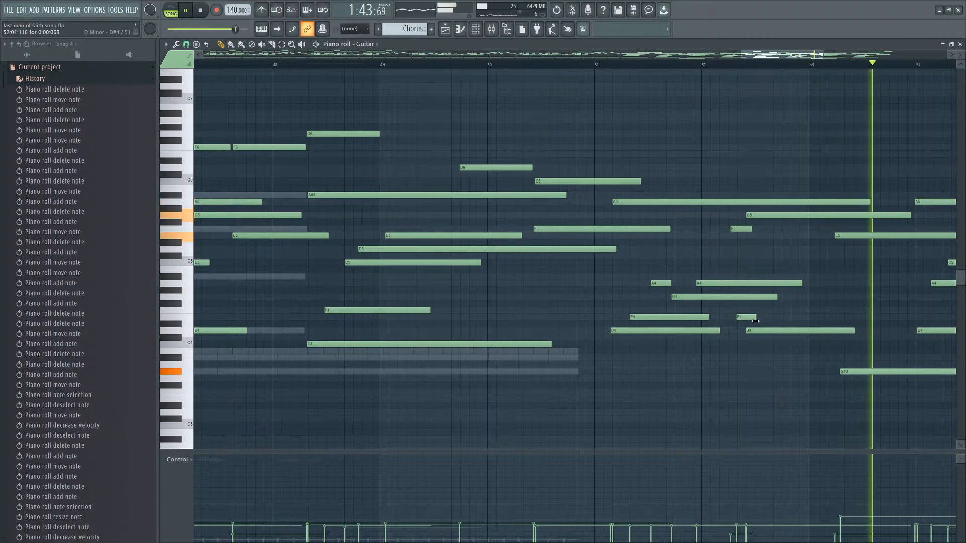
pyautogui.moveTo(792, 275); pyautogui.dragTo(706, 298)
pyautogui.press('space')
pyautogui.keyDown('ctrl'); pyautogui.click(772, 290); pyautogui.keyUp('ctrl')
pyautogui.press('space')
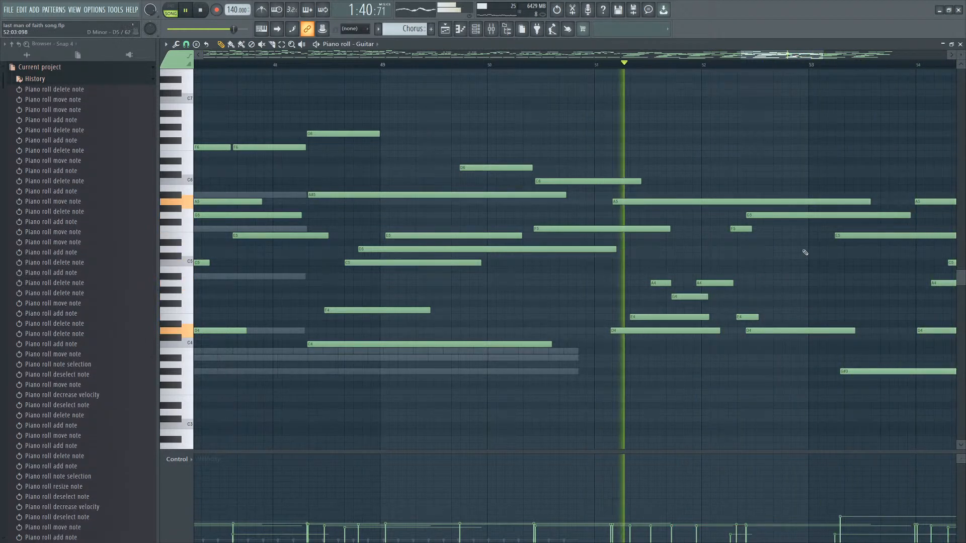
pyautogui.press('space')
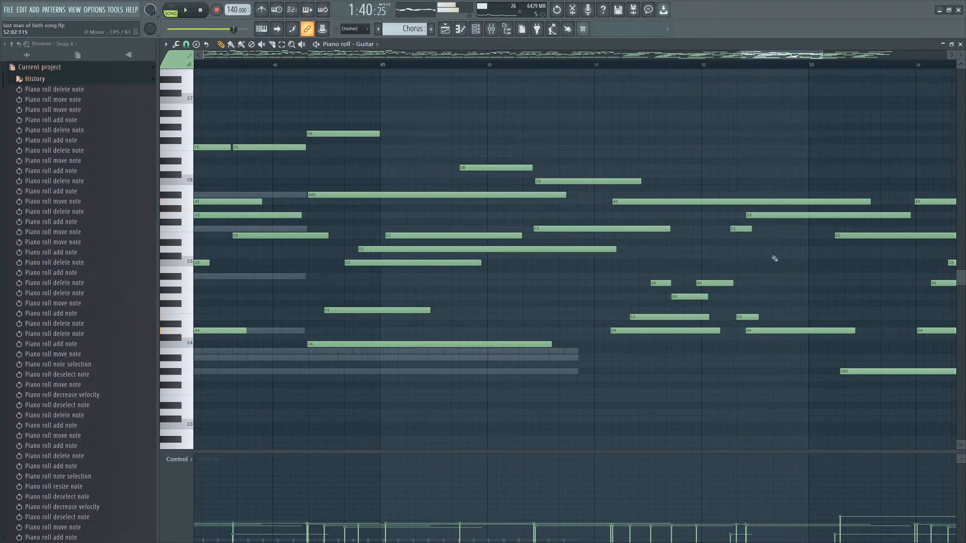
pyautogui.press('space')
# Delete the re-struck E4 and D4 notes and lengthen the A4 note to about bar 52.7.
pyautogui.rightClick(753, 317)
pyautogui.rightClick(754, 331)
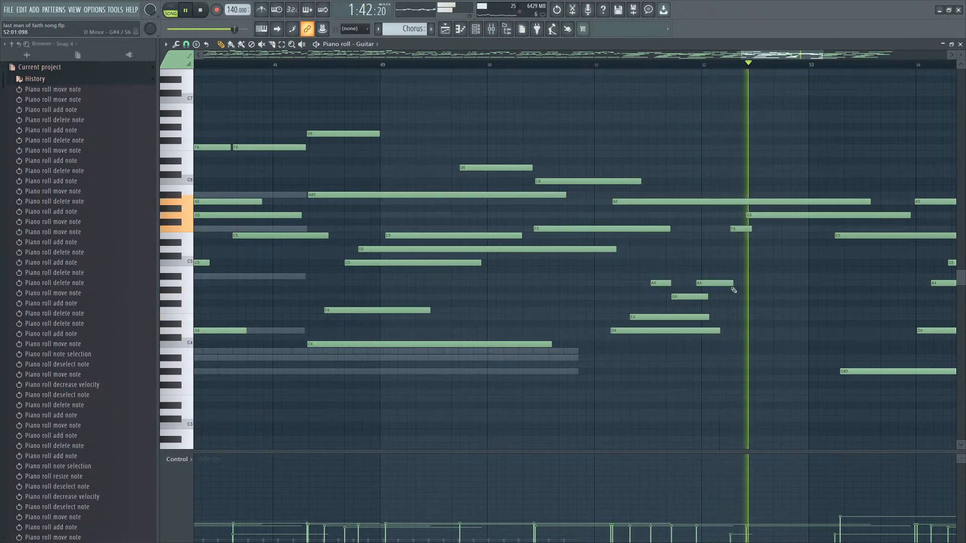
pyautogui.moveTo(733, 284); pyautogui.dragTo(777, 284)
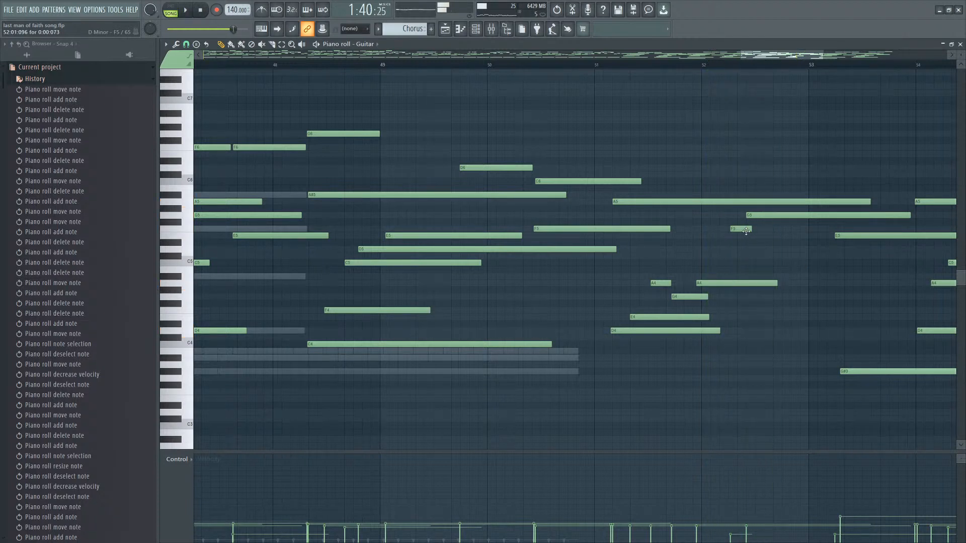
# Nudge the short F5 note near bar 52.2 earlier and play the passage.
pyautogui.moveTo(759, 218); pyautogui.dragTo(738, 230)
pyautogui.press('space')
pyautogui.press('space')
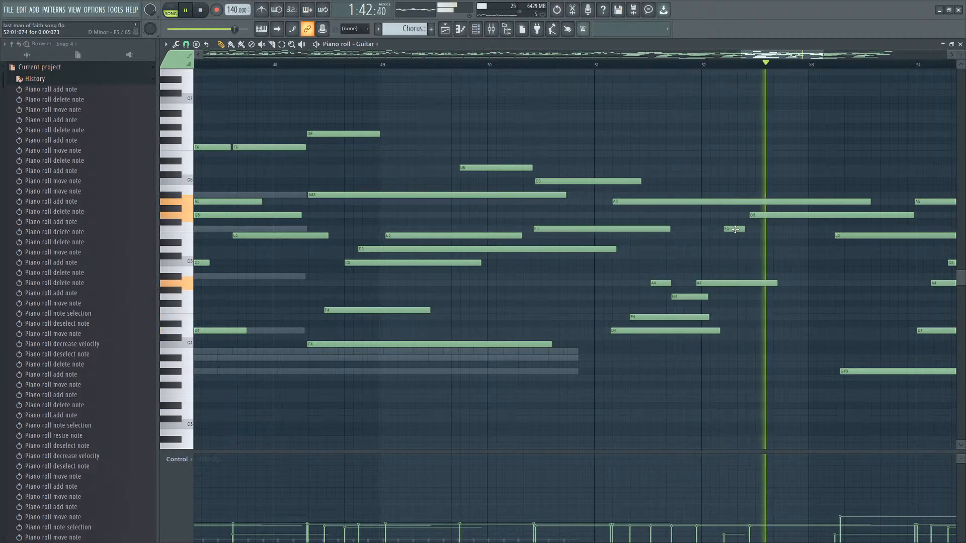
# Rework the chord notes around bar 52.3 by selecting them and dragging them to new positions.
pyautogui.scroll(-2, 687, 318)
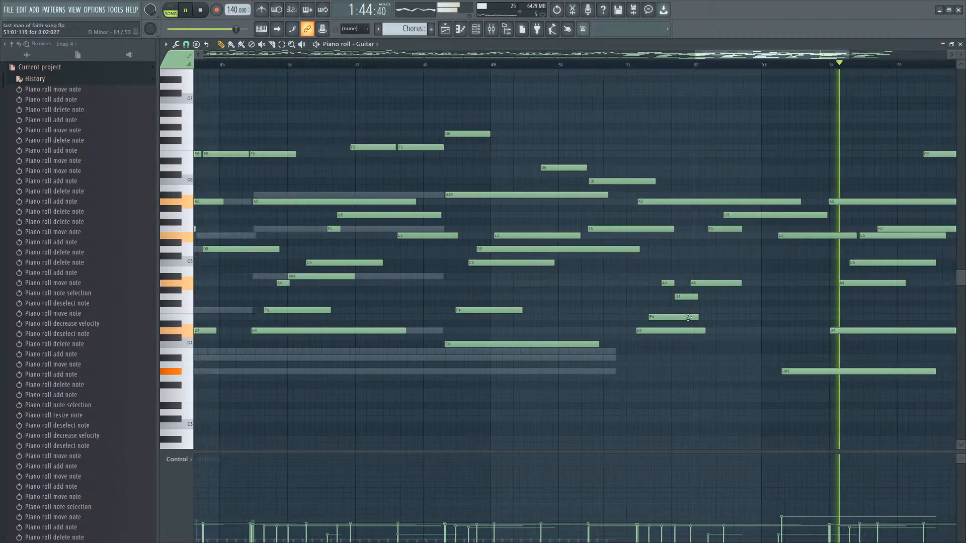
pyautogui.scroll(-3, 688, 318)
pyautogui.moveTo(746, 267); pyautogui.dragTo(712, 360)
pyautogui.moveTo(730, 318); pyautogui.dragTo(765, 318)
pyautogui.moveTo(710, 267); pyautogui.dragTo(714, 283)
pyautogui.scroll(-4, 863, 343)
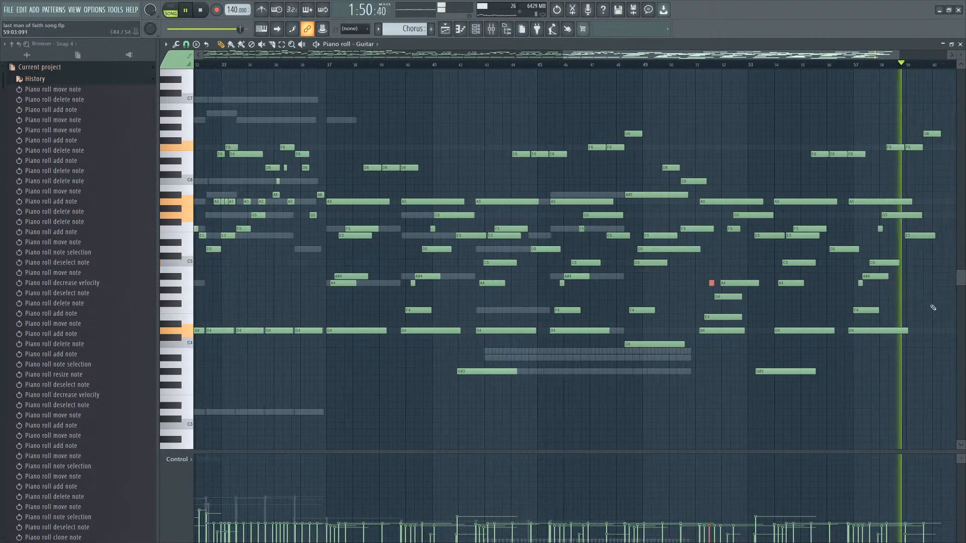
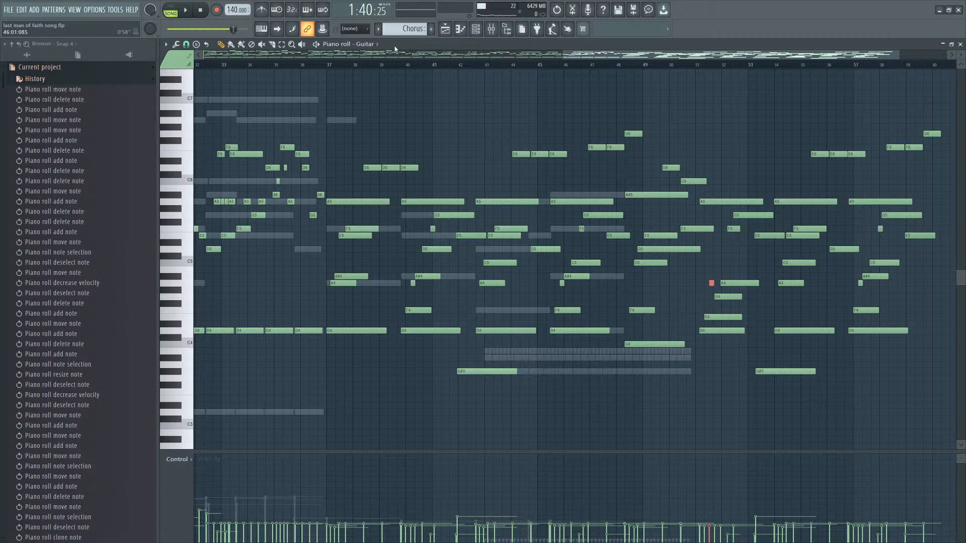
# Play the chorus and delete a short guitar note around bar 45.
pyautogui.press('space')
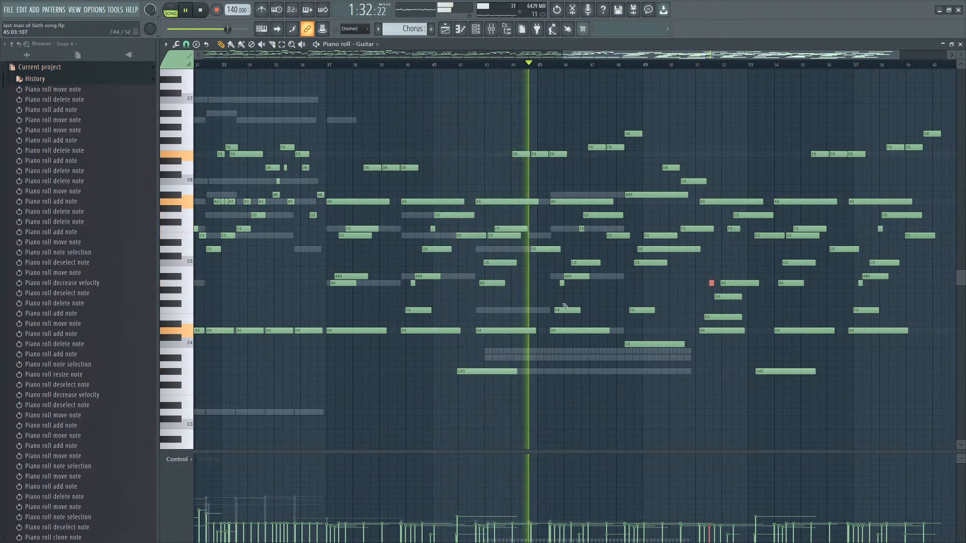
pyautogui.rightClick(543, 311)
pyautogui.rightClick(542, 311)
pyautogui.scroll(3, 691, 308)
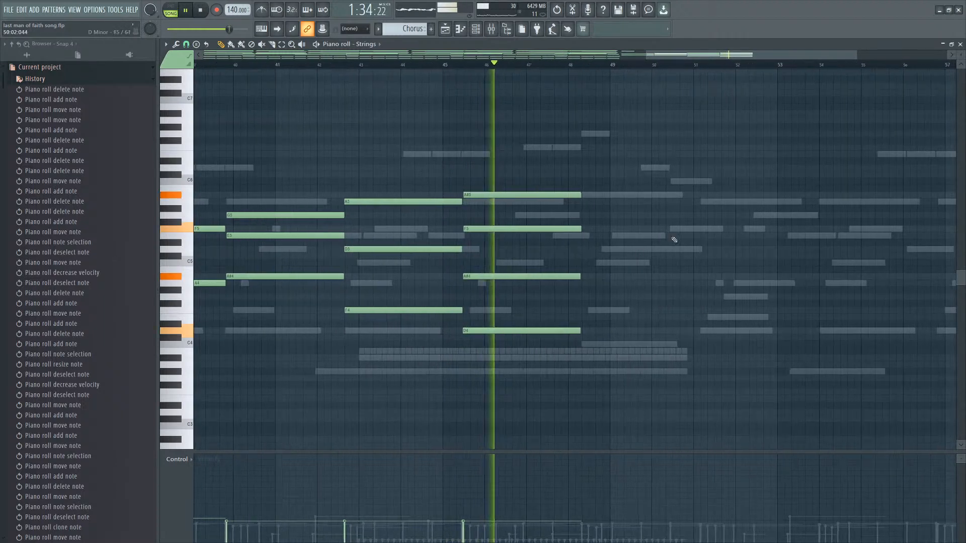
# Select a strings chord around bar 48 and extend its notes further to the right.
pyautogui.scroll(-2, 674, 239)
pyautogui.moveTo(664, 172); pyautogui.dragTo(317, 343)
pyautogui.scroll(5, 776, 356)
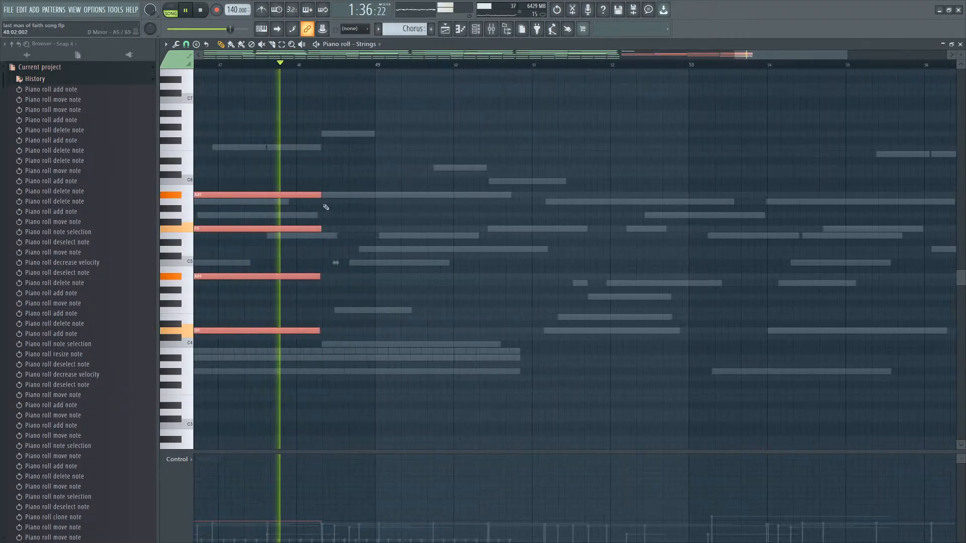
pyautogui.moveTo(325, 202); pyautogui.dragTo(630, 202)
pyautogui.scroll(-2, 430, 247)
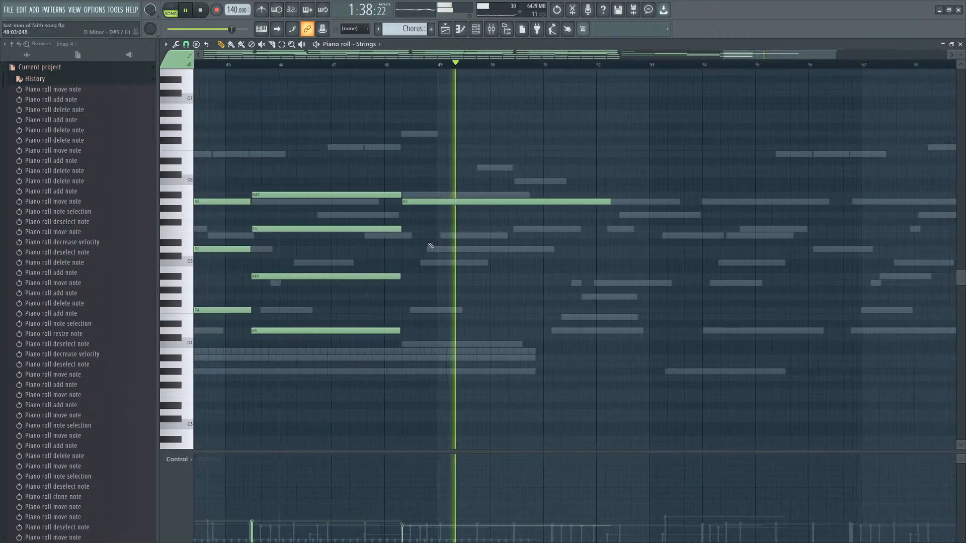
# Replay the section and move a strings note at bar 49 from A5 down to D5.
pyautogui.press('space')
pyautogui.scroll(2, 423, 227)
pyautogui.moveTo(416, 200); pyautogui.dragTo(395, 248)
pyautogui.press('space')
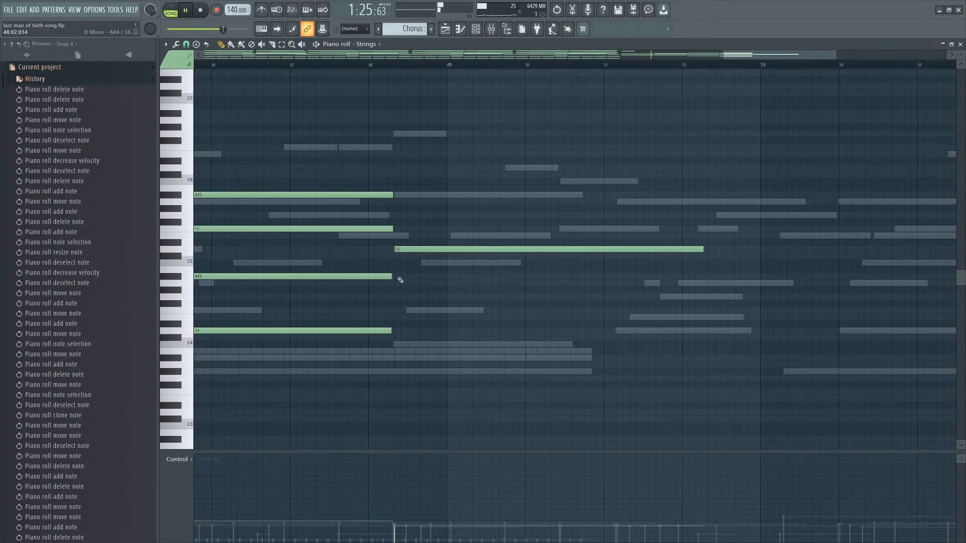
# Delete overlapping notes in the Strings and Guitar parts around bars 45 to 48.
pyautogui.scroll(-3, 414, 282)
pyautogui.rightClick(344, 265)
pyautogui.rightClick(344, 265)
pyautogui.scroll(-4, 495, 286)
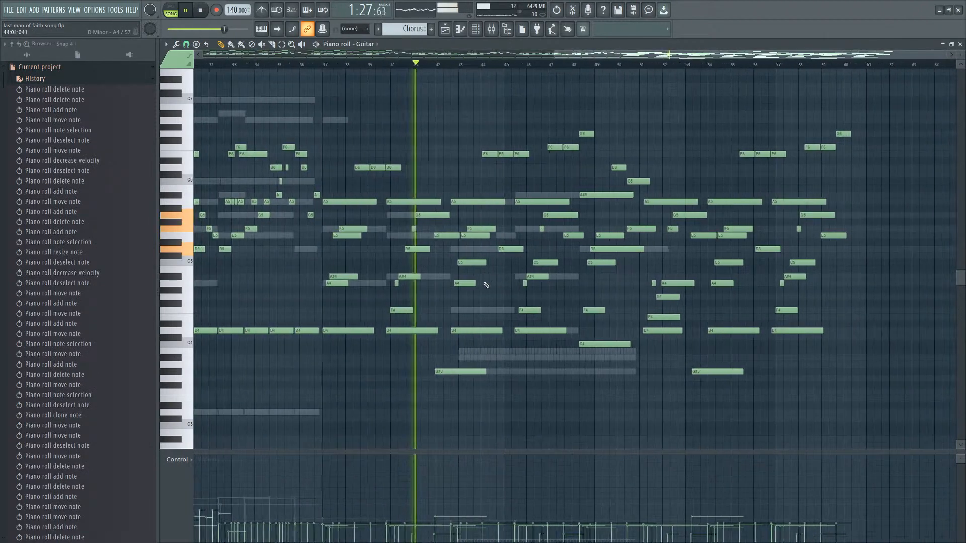
pyautogui.rightClick(475, 311)
pyautogui.rightClick(475, 311)
# Zoom into the Strings part and add a long G6 note starting early in bar 48.
pyautogui.scroll(2, 595, 294)
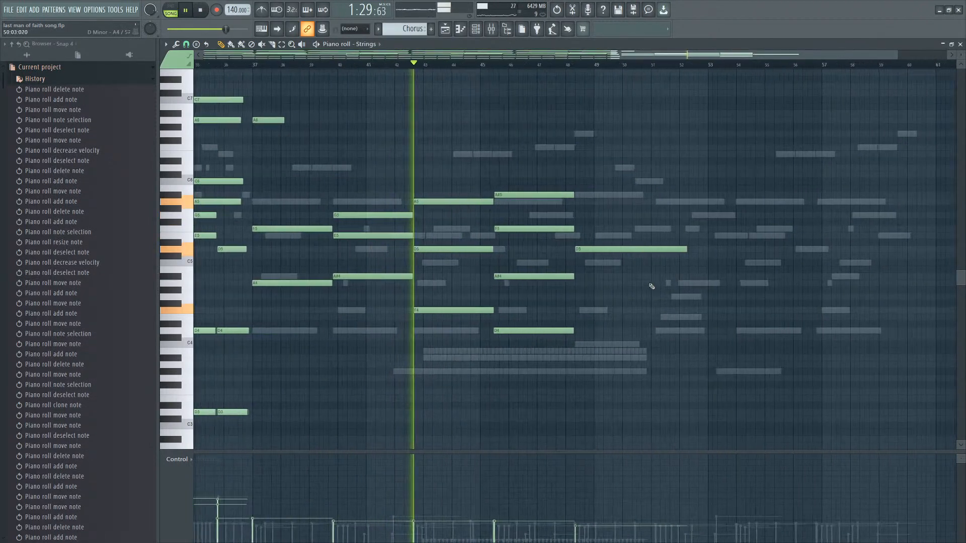
pyautogui.scroll(4, 560, 282)
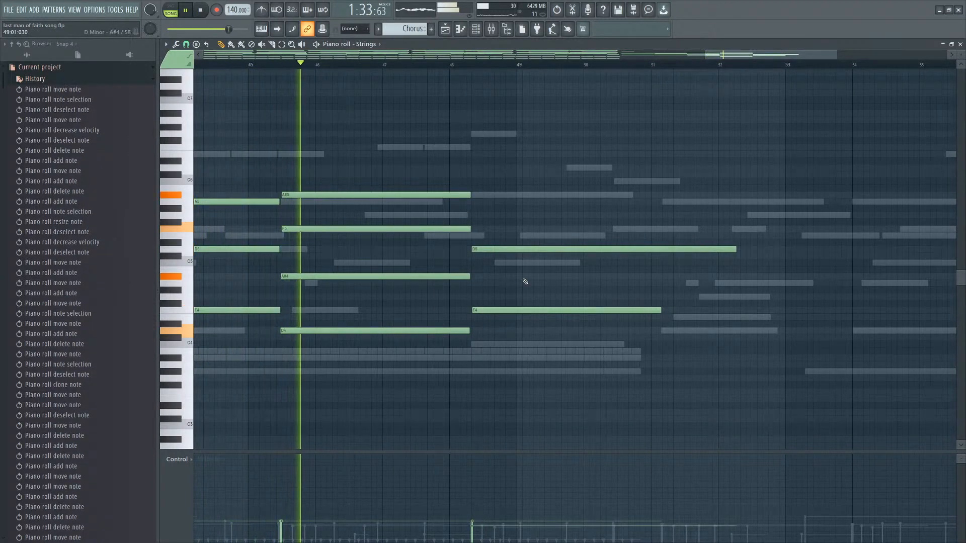
pyautogui.scroll(2, 525, 280)
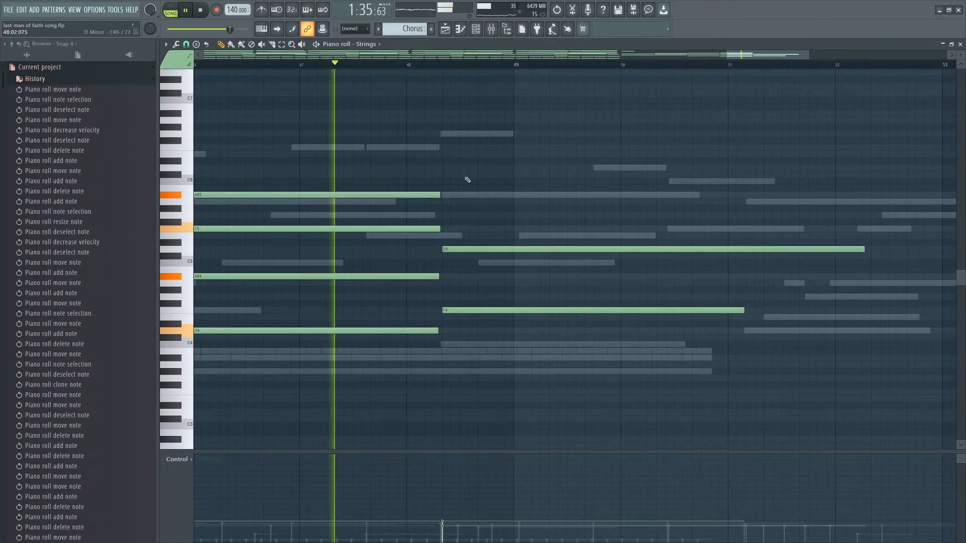
pyautogui.click(443, 134)
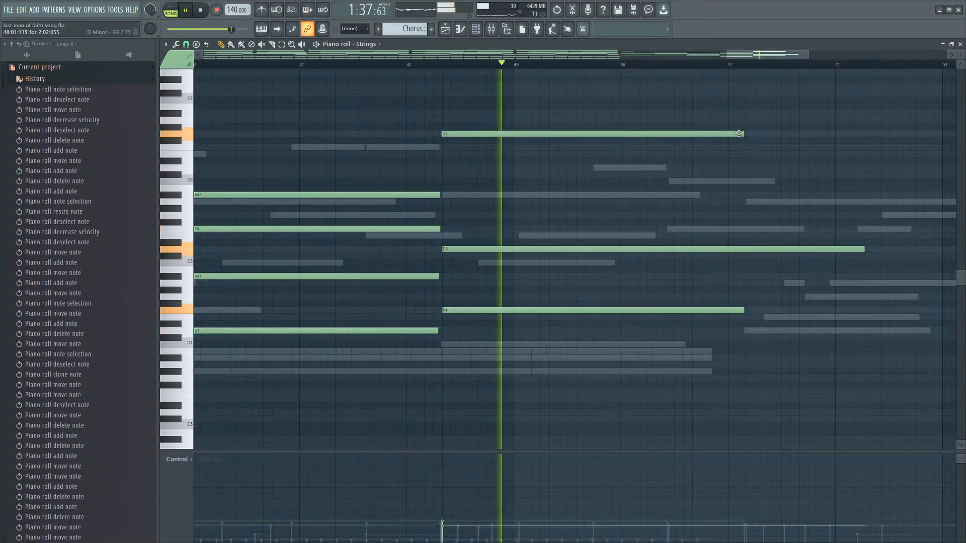
# Add G5 and A#4 strings notes starting at bar 51, each lasting about three bars.
pyautogui.click(618, 147)
pyautogui.press('space')
pyautogui.moveTo(623, 151); pyautogui.dragTo(624, 215)
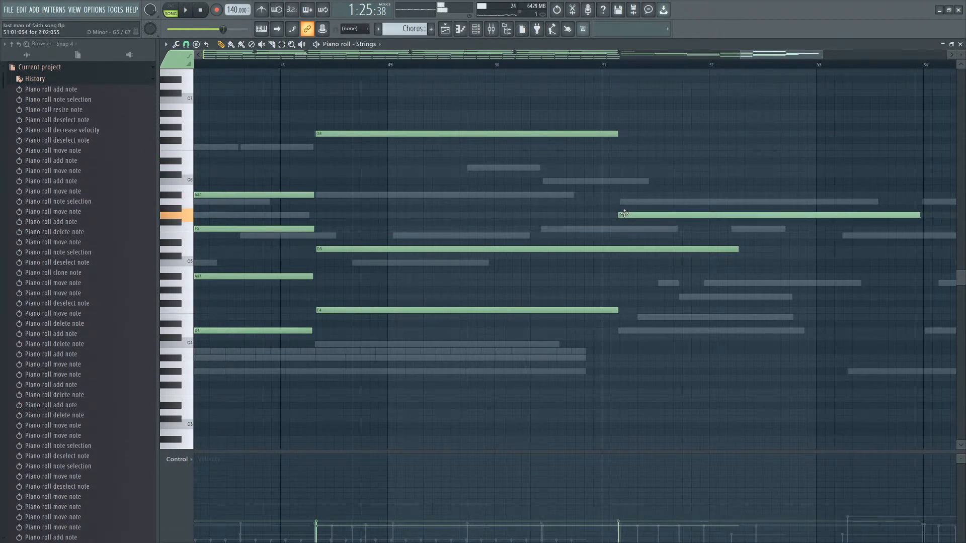
pyautogui.click(625, 283)
pyautogui.moveTo(626, 283); pyautogui.dragTo(633, 275)
pyautogui.press('space')
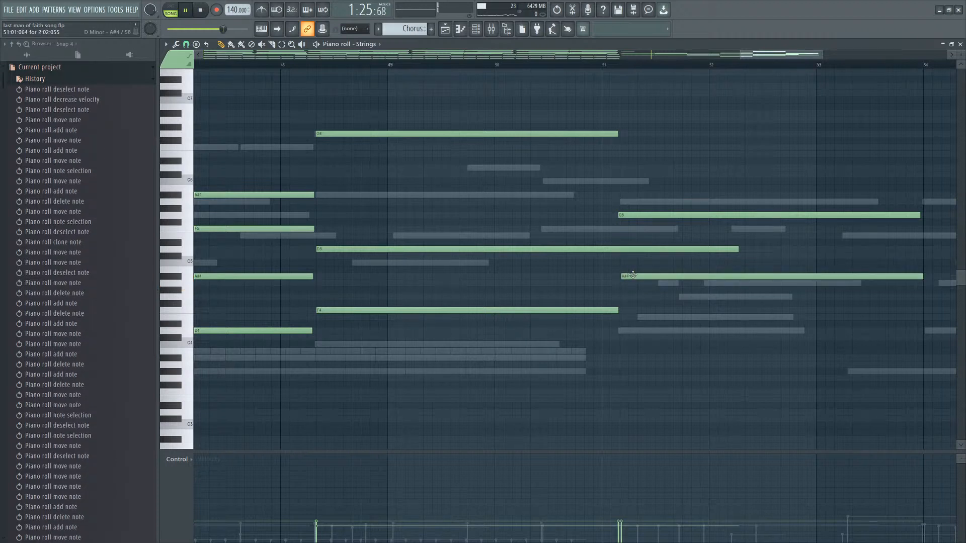
# Replay from bar 48 and delete the high G6 strings note.
pyautogui.scroll(-2, 526, 179)
pyautogui.click(363, 65)
pyautogui.press('space')
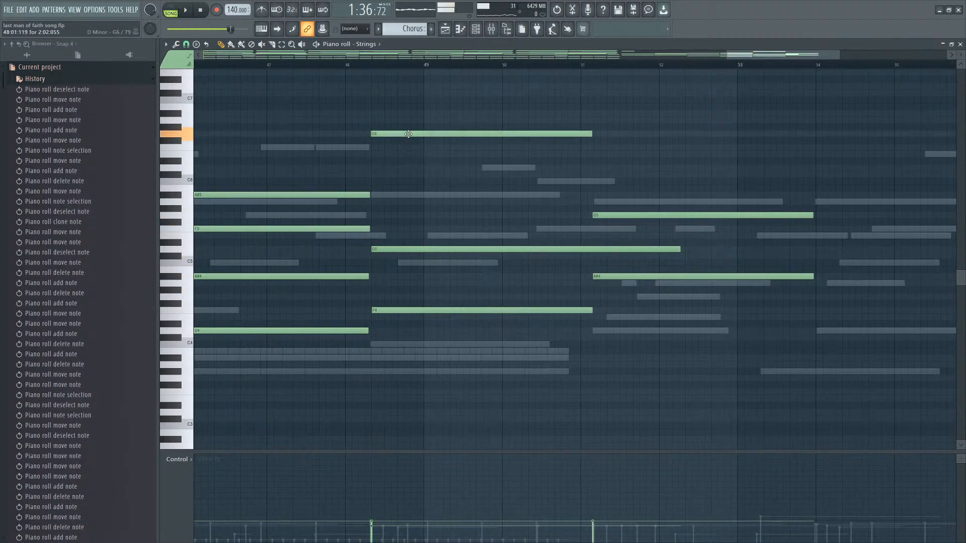
pyautogui.rightClick(408, 134)
# Try D6, C#6 and C6 notes at bar 48, removing each one after listening.
pyautogui.click(368, 161)
pyautogui.rightClick(368, 161)
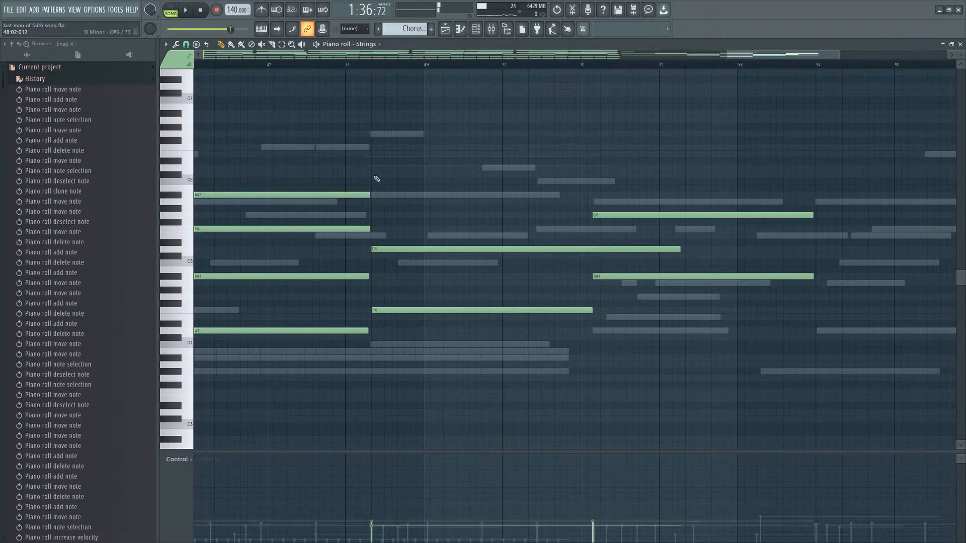
pyautogui.press('space')
pyautogui.click(373, 175)
pyautogui.press('space')
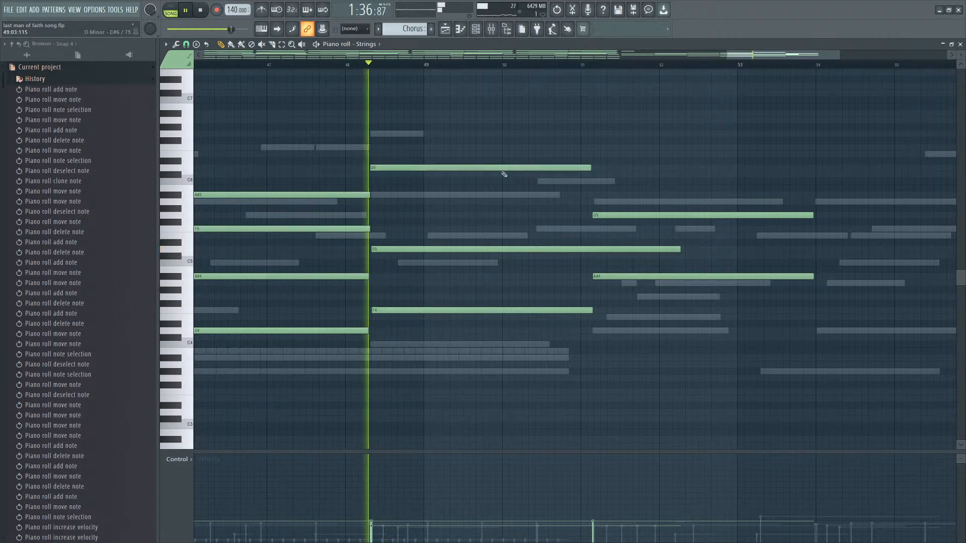
pyautogui.moveTo(590, 168); pyautogui.dragTo(534, 175)
pyautogui.rightClick(495, 169)
pyautogui.press('space')
pyautogui.click(372, 181)
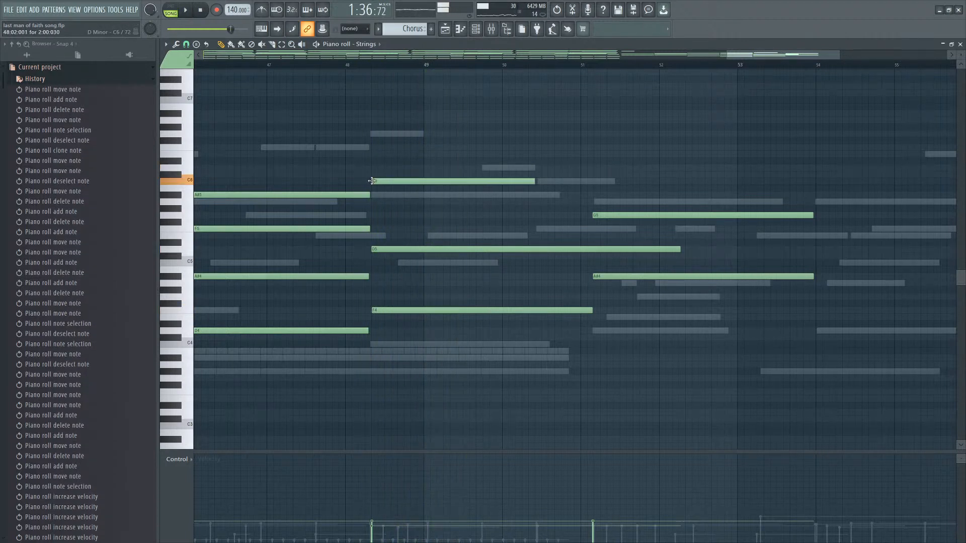
pyautogui.press('space')
pyautogui.moveTo(372, 181); pyautogui.dragTo(394, 181)
pyautogui.rightClick(477, 182)
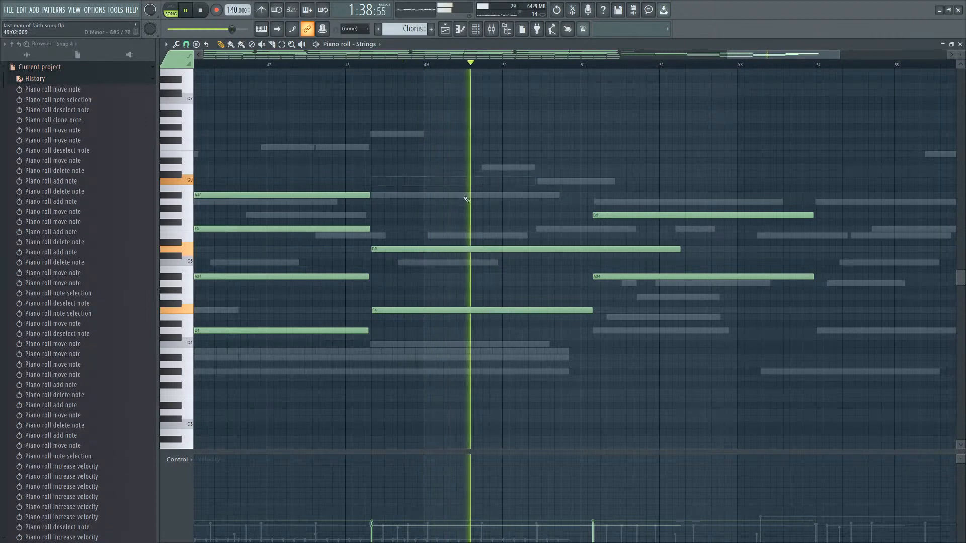
# Shorten the D5 strings note starting at bar 48 so it ends at bar 51.
pyautogui.scroll(-3, 694, 273)
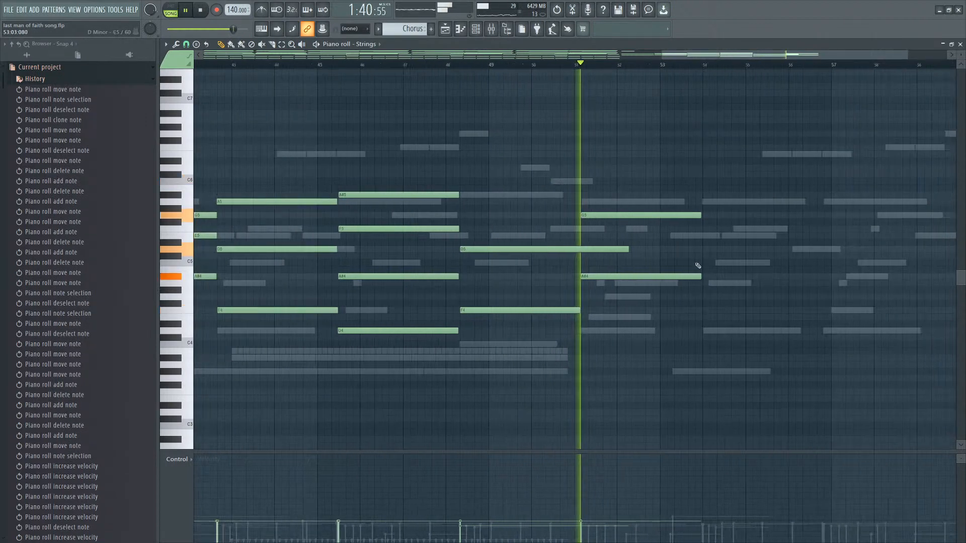
pyautogui.moveTo(655, 190); pyautogui.dragTo(637, 286)
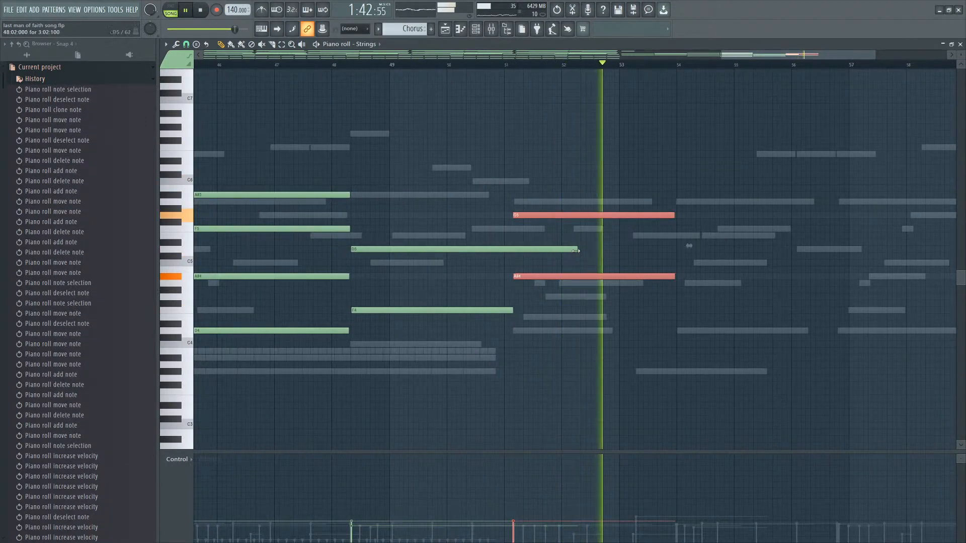
pyautogui.moveTo(577, 250); pyautogui.dragTo(506, 257)
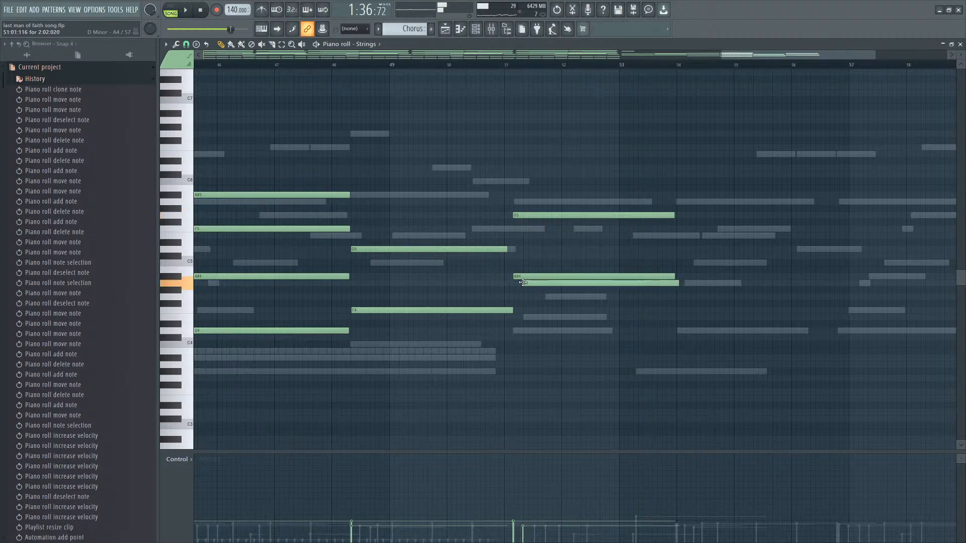
# Add a short A4 note in the second half of bar 50 leading into bar 51.
pyautogui.press('space')
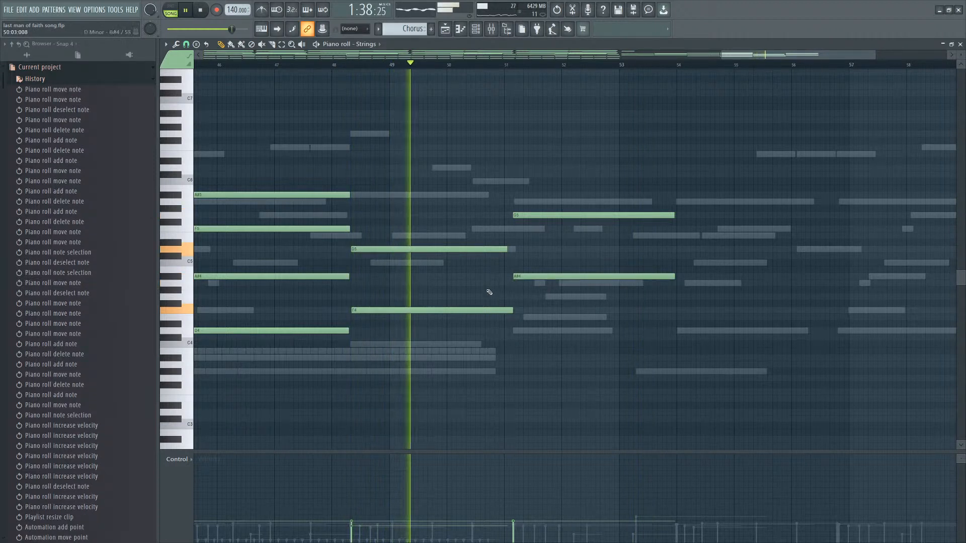
pyautogui.click(466, 283)
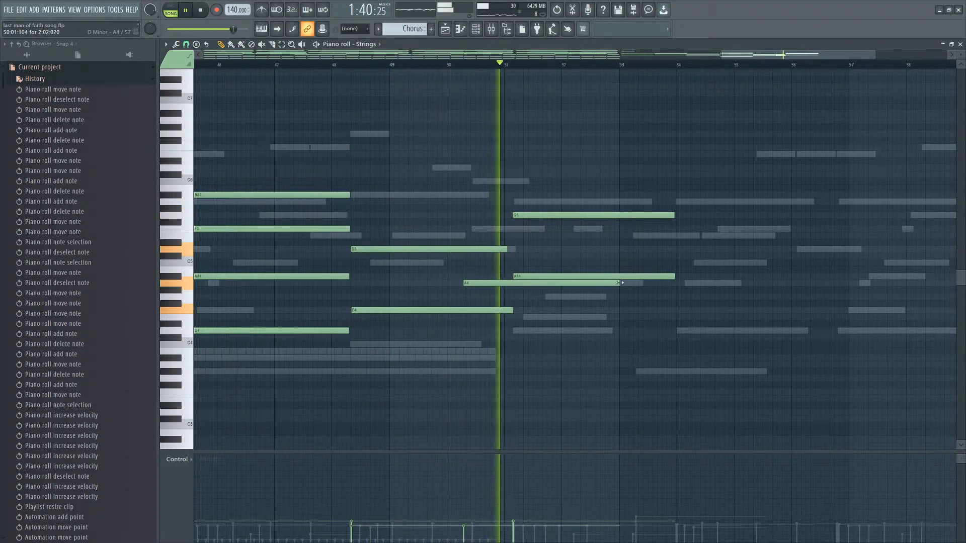
pyautogui.moveTo(619, 282); pyautogui.dragTo(520, 285)
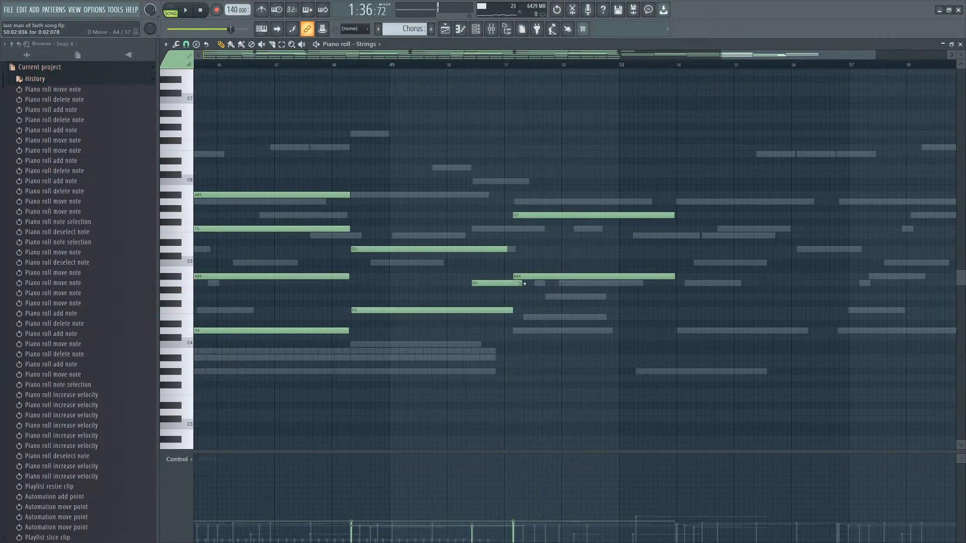
# Replace the G5 note at bar 51 with an F5 note of the same length.
pyautogui.click(511, 232)
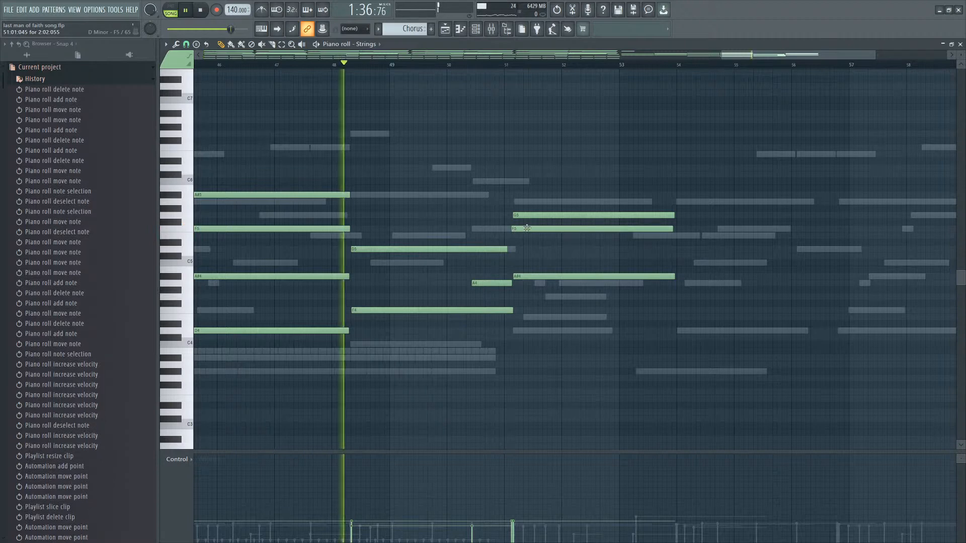
pyautogui.rightClick(527, 229)
pyautogui.click(517, 229)
pyautogui.rightClick(537, 214)
pyautogui.moveTo(531, 228); pyautogui.dragTo(528, 228)
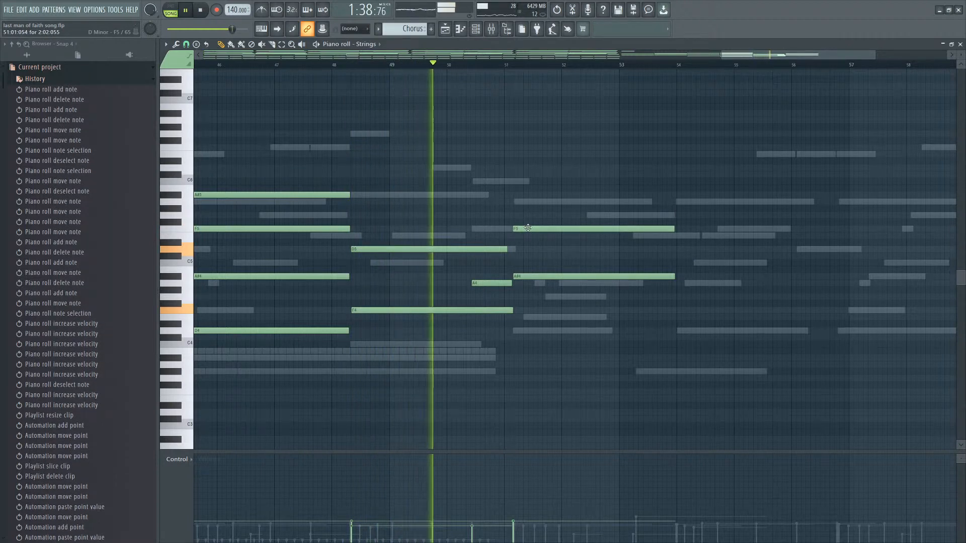
# Save the project.
pyautogui.scroll(-3, 675, 289)
pyautogui.hotkey('ctrl', 's')
pyautogui.scroll(6, 675, 289)
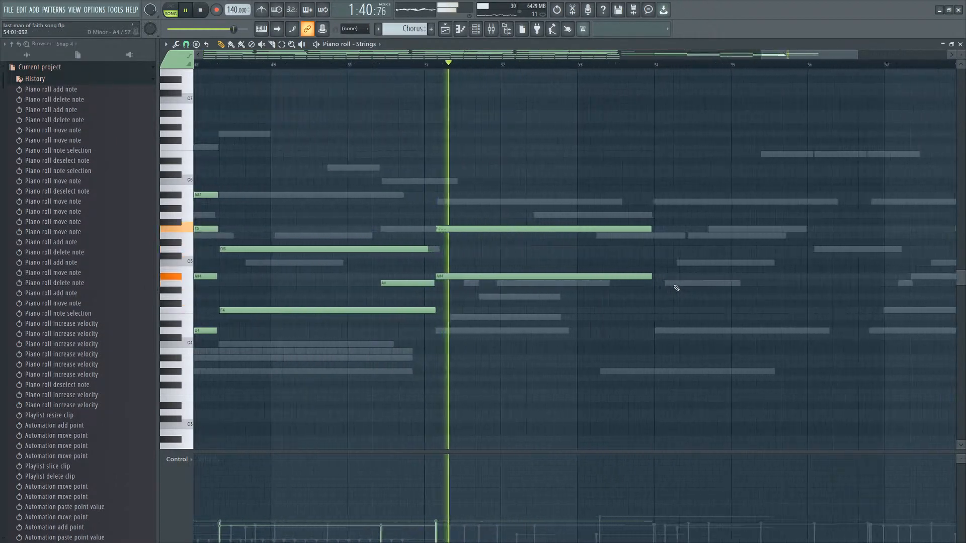
# Add an A5 strings note starting at bar 54, about three bars long.
pyautogui.moveTo(636, 212); pyautogui.dragTo(653, 276)
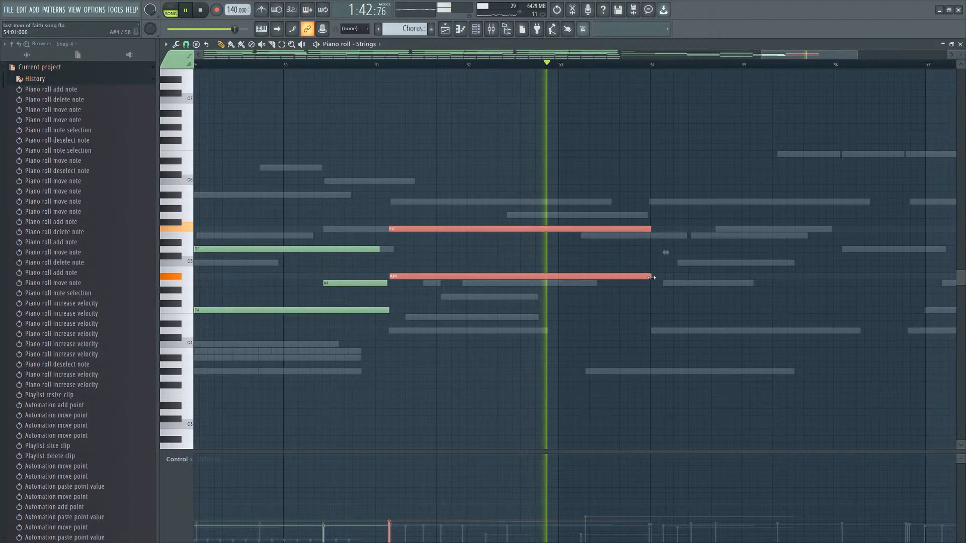
pyautogui.click(662, 248)
pyautogui.press('space')
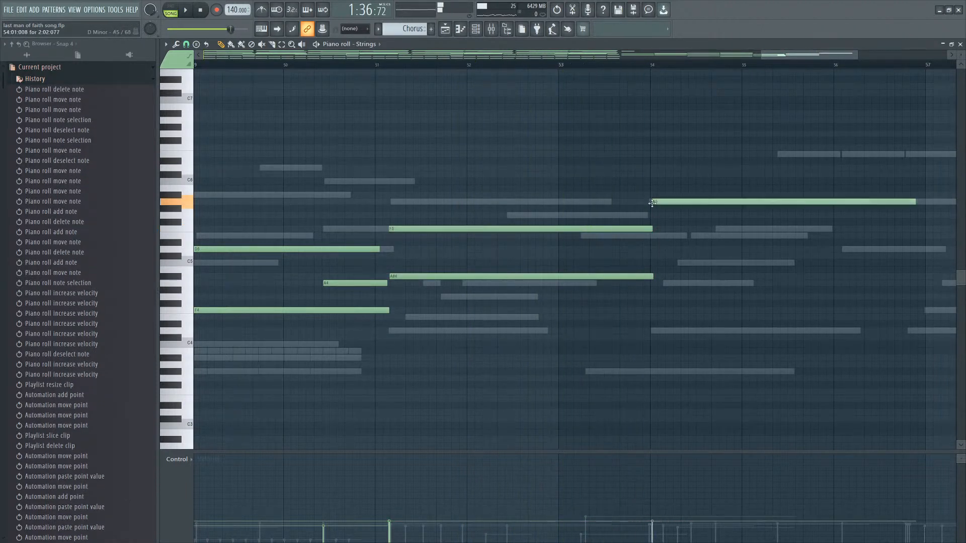
# Add E5 and A4 notes at bar 54 beneath the A5 to form the chord.
pyautogui.click(653, 236)
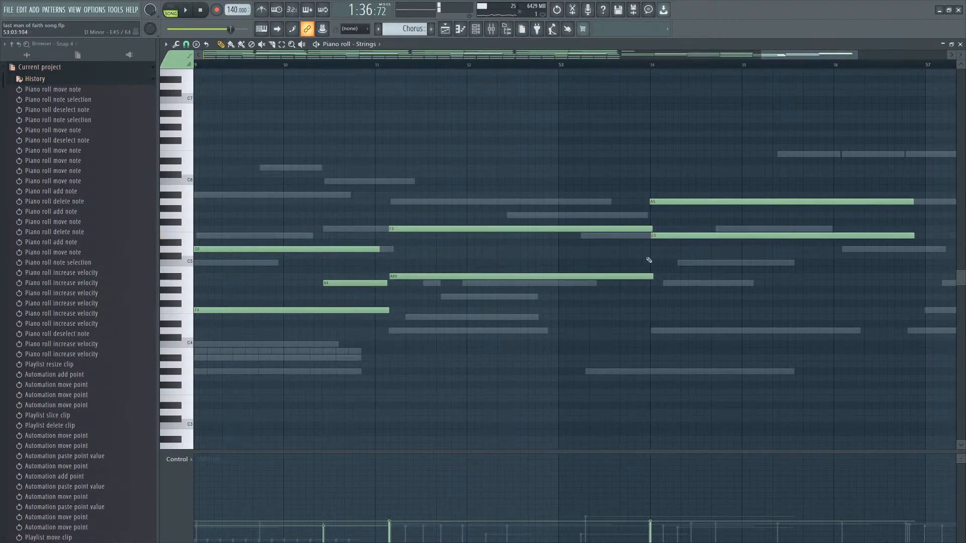
pyautogui.click(653, 262)
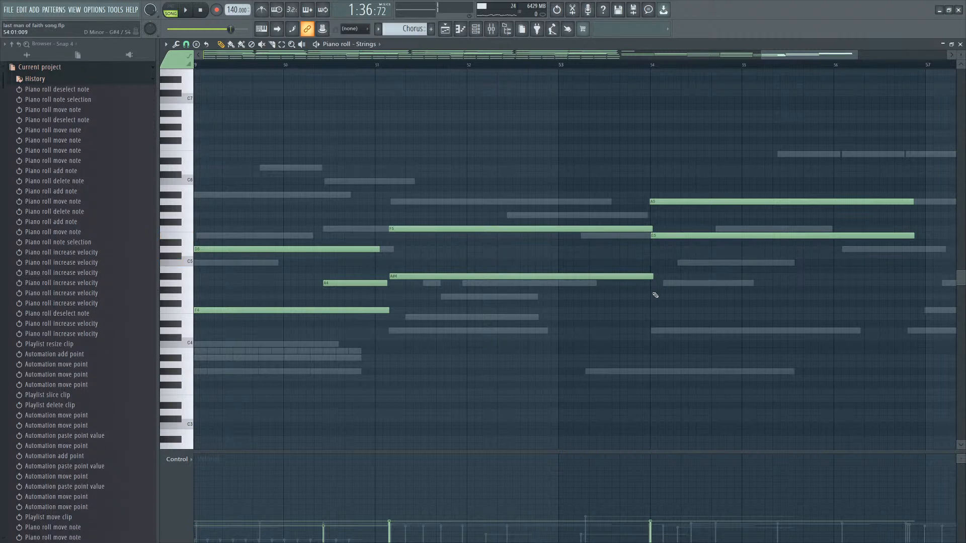
pyautogui.click(653, 283)
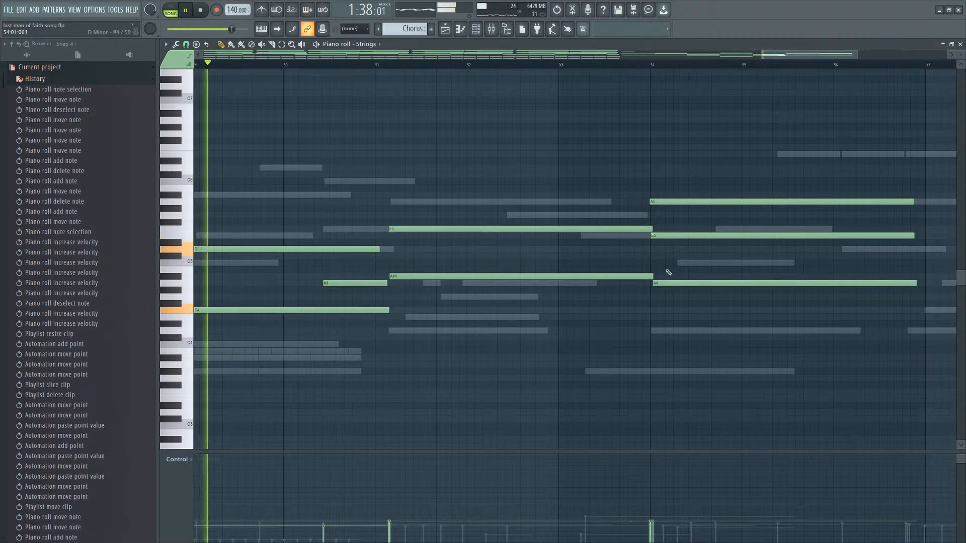
# Replay from bar 54, audition low notes, and add a D4 note under the bar 54 chord.
pyautogui.click(638, 65)
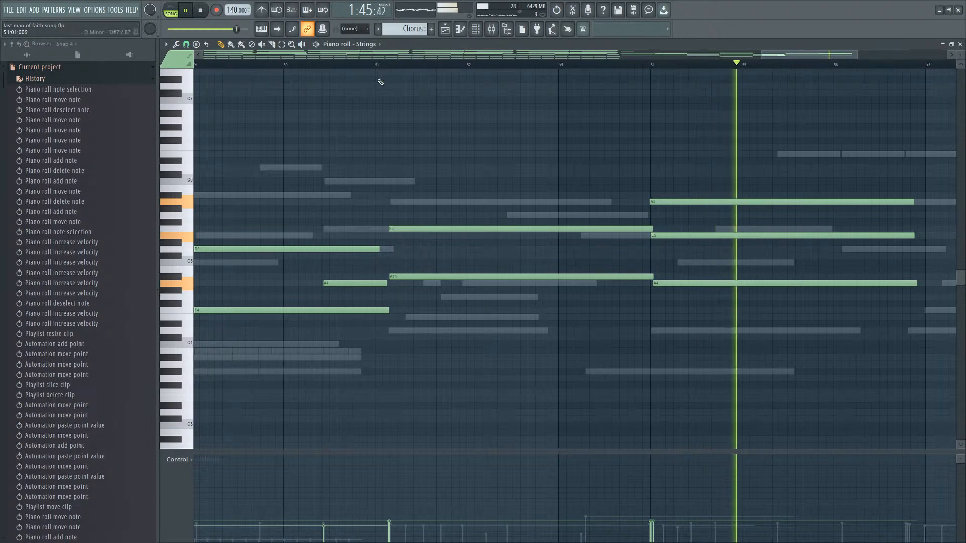
pyautogui.scroll(-4, 384, 80)
pyautogui.press('space')
pyautogui.click(532, 297)
pyautogui.rightClick(531, 296)
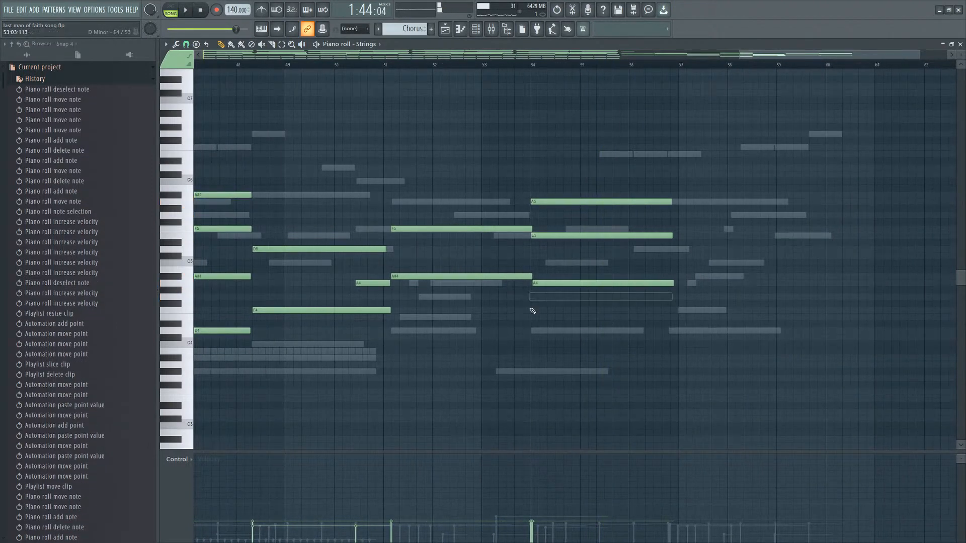
pyautogui.click(532, 311)
pyautogui.rightClick(532, 311)
pyautogui.click(532, 330)
pyautogui.press('space')
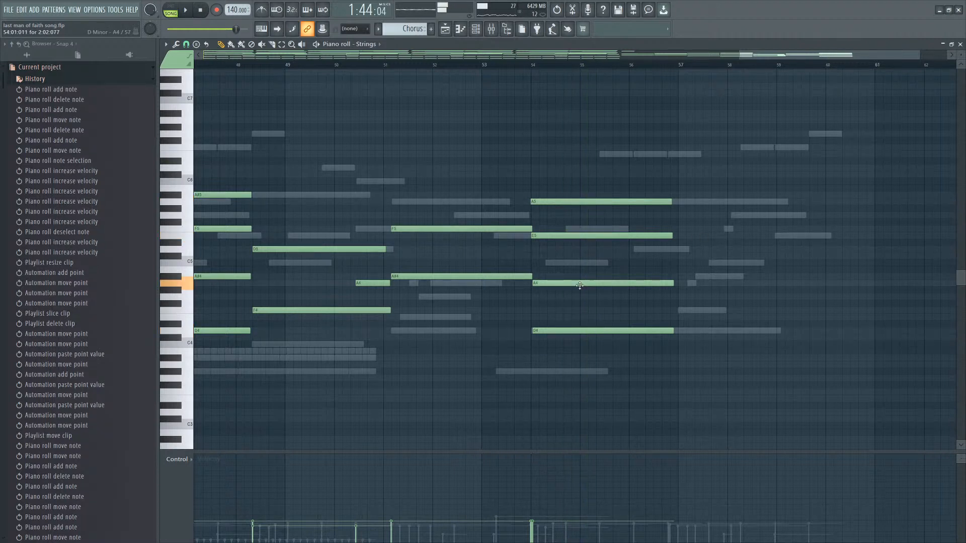
# Add a D#5 note just after the start of bar 54.
pyautogui.click(547, 229)
pyautogui.rightClick(550, 230)
pyautogui.click(540, 243)
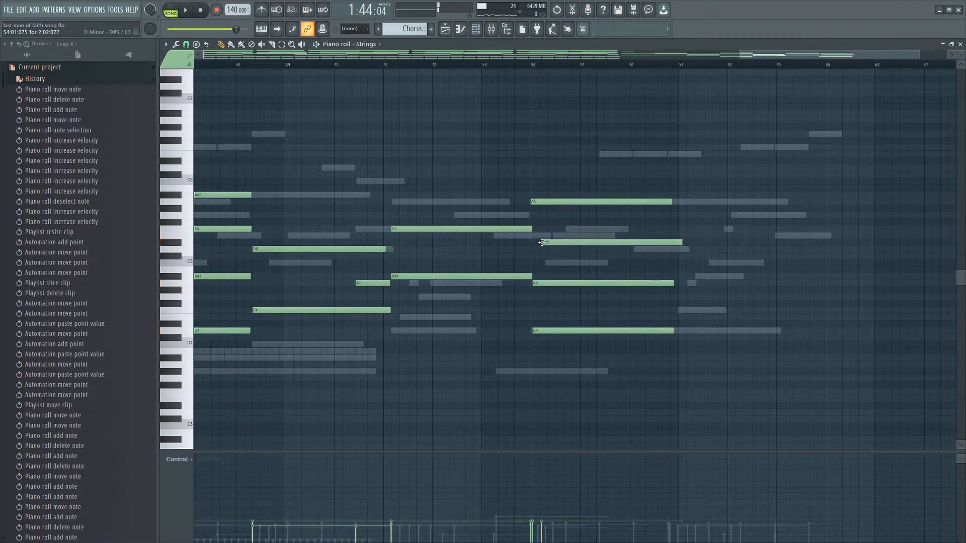
# Undo the last two edits and move the C5 note so it starts exactly at bar 54, replaying the passage.
pyautogui.hotkey('ctrl', 'z')
pyautogui.press('space')
pyautogui.hotkey('ctrl', 'z')
pyautogui.press('space')
pyautogui.press('space')
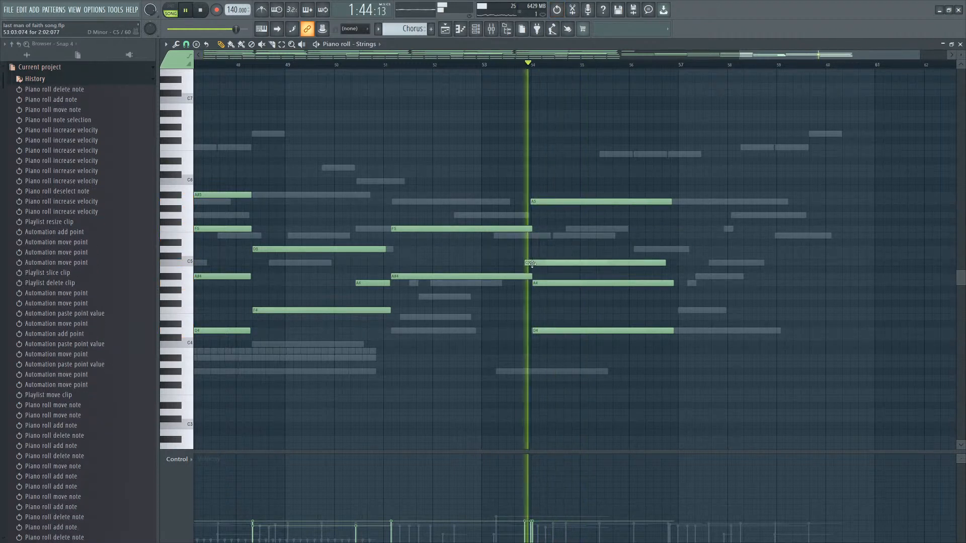
pyautogui.moveTo(525, 263); pyautogui.dragTo(531, 263)
# Replace the A5 note of the bar 54 chord with an E5 note of the same length.
pyautogui.press('space')
pyautogui.rightClick(586, 201)
pyautogui.press('space')
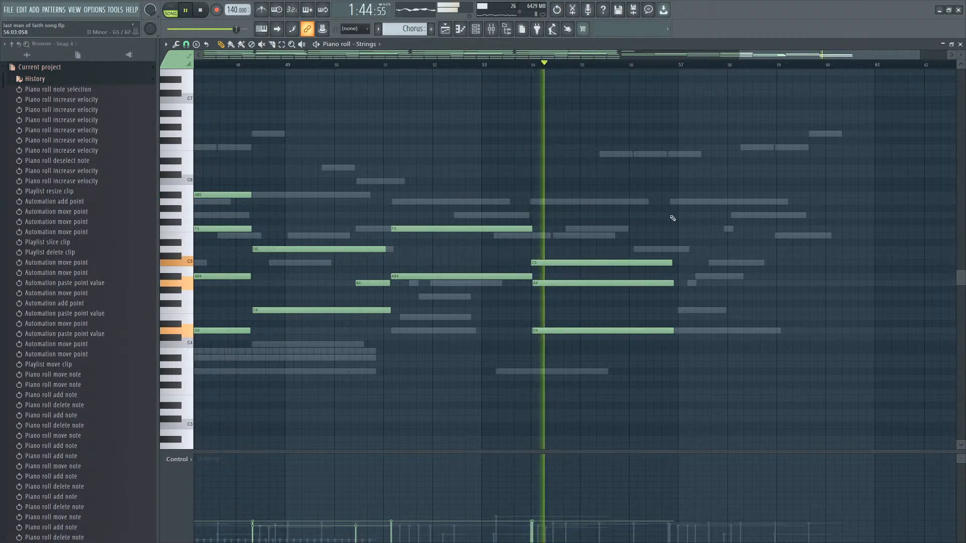
pyautogui.press('space')
pyautogui.click(534, 250)
pyautogui.rightClick(534, 250)
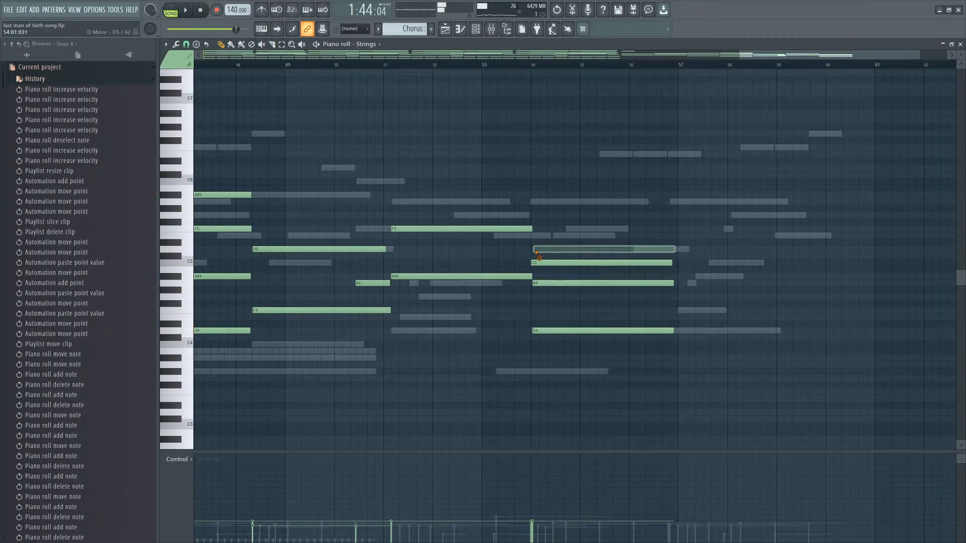
pyautogui.click(533, 234)
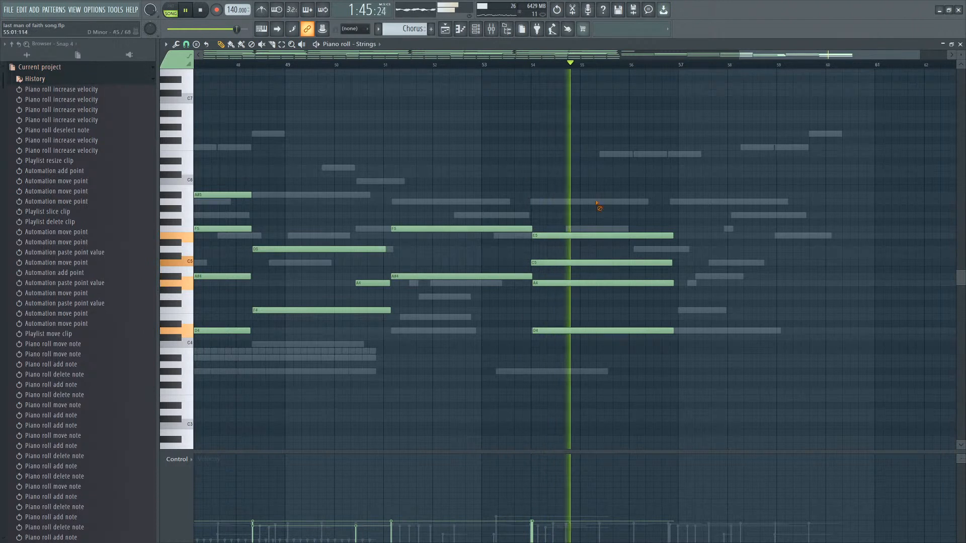
# Add F5, D5, G4 and E4 strings notes starting at bar 57, each about three bars long.
pyautogui.click(384, 65)
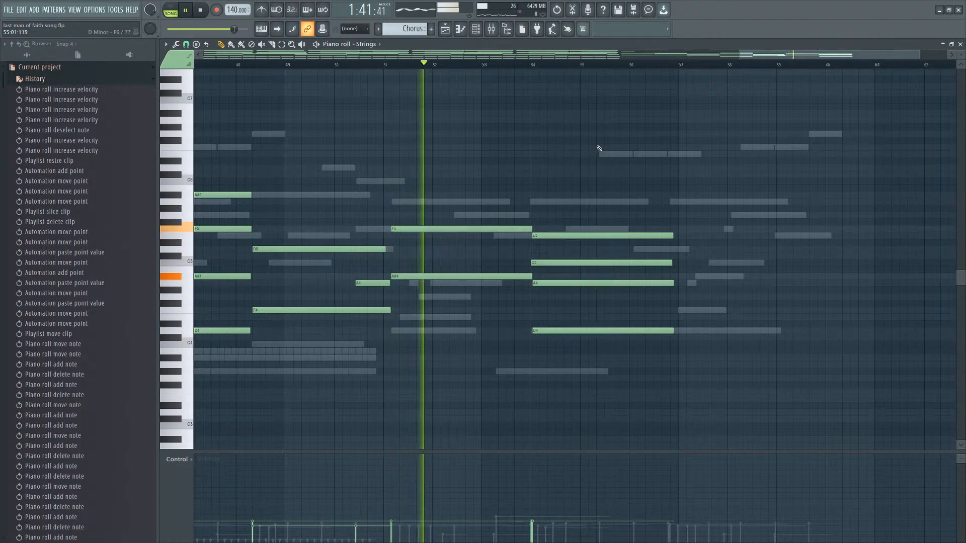
pyautogui.scroll(-1, 627, 177)
pyautogui.moveTo(646, 191); pyautogui.dragTo(642, 307)
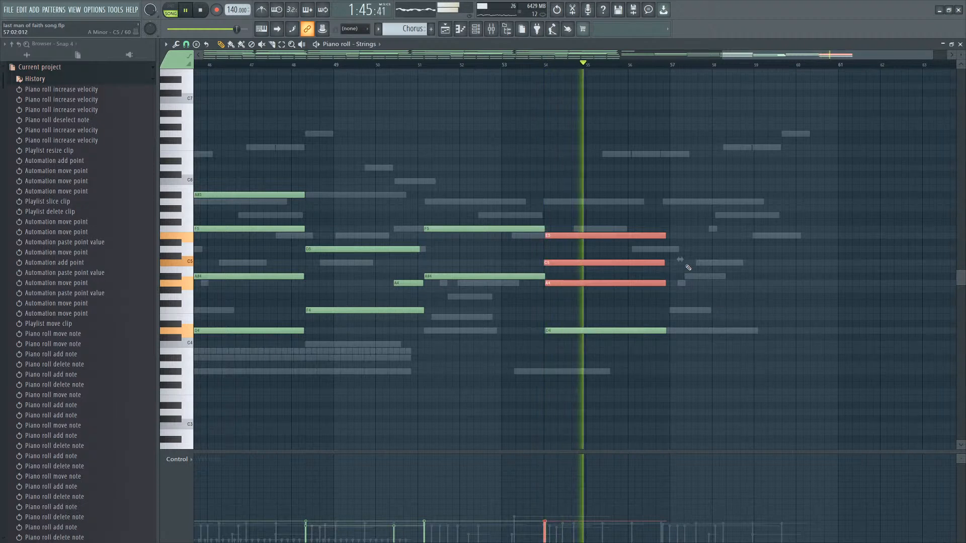
pyautogui.click(674, 241)
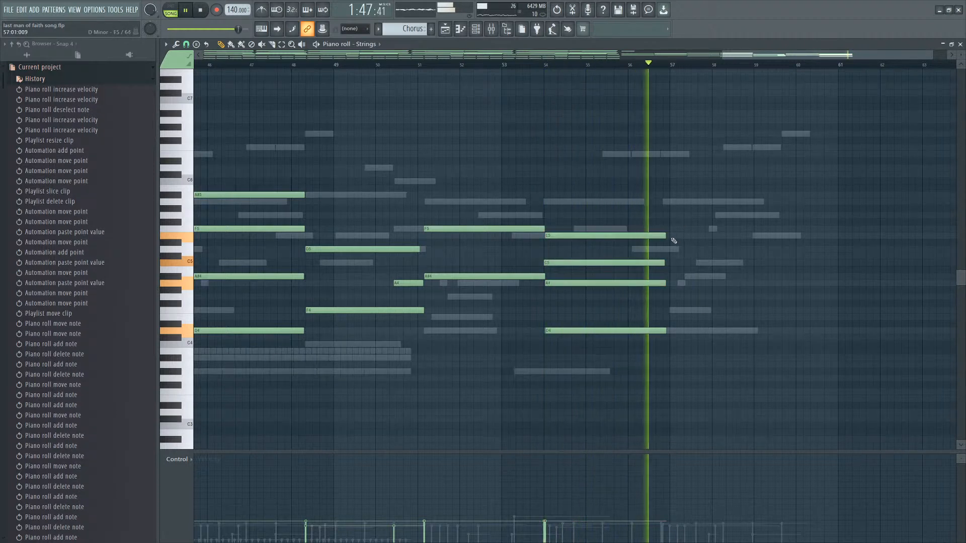
pyautogui.click(674, 229)
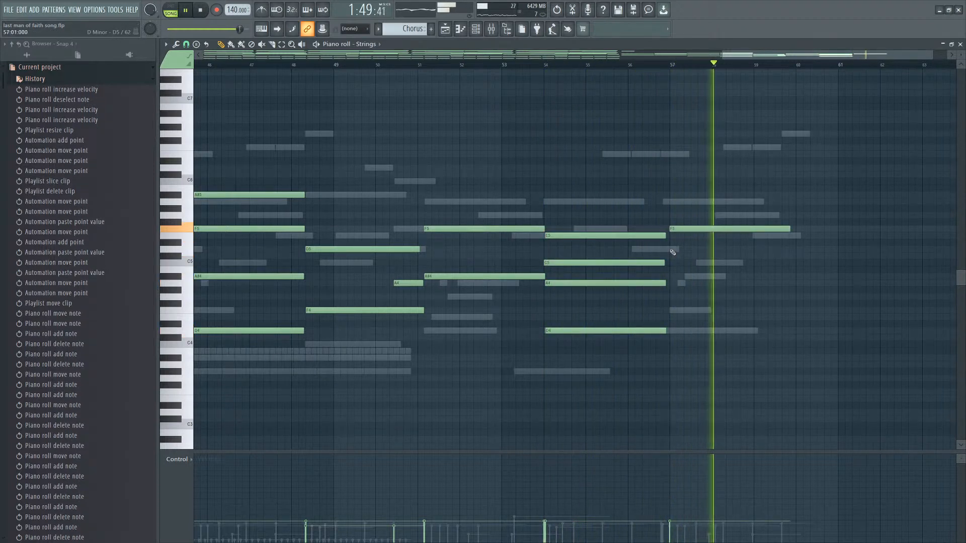
pyautogui.click(673, 249)
pyautogui.click(672, 297)
pyautogui.click(672, 310)
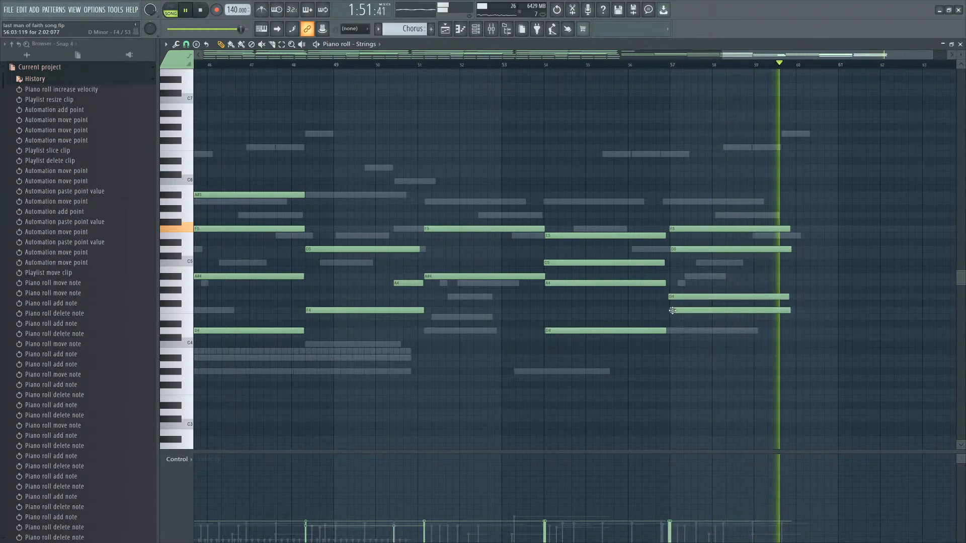
pyautogui.press('space')
pyautogui.moveTo(672, 311); pyautogui.dragTo(673, 317)
pyautogui.press('space')
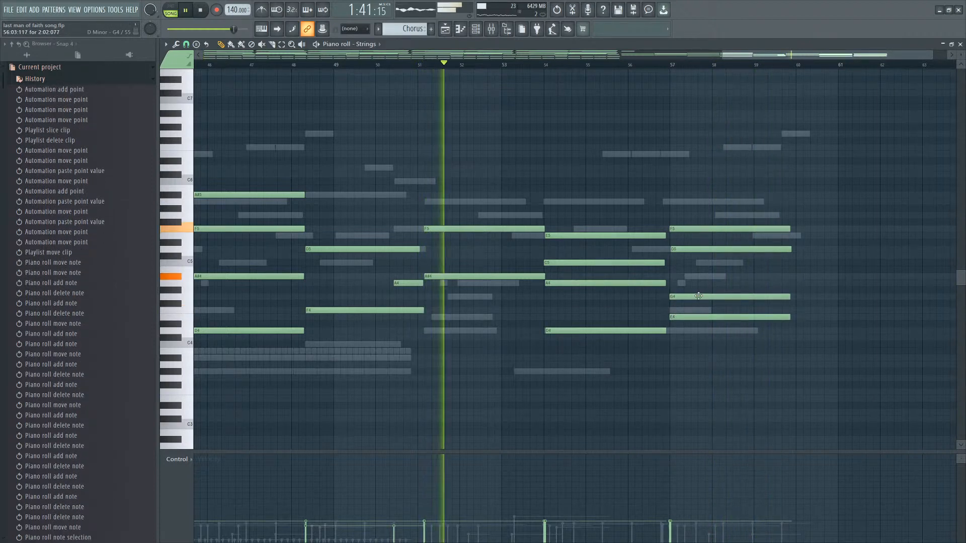
# Move the bar 57 chord slightly earlier so it starts just before bar 57.
pyautogui.moveTo(698, 214); pyautogui.dragTo(755, 343)
pyautogui.scroll(2, 781, 223)
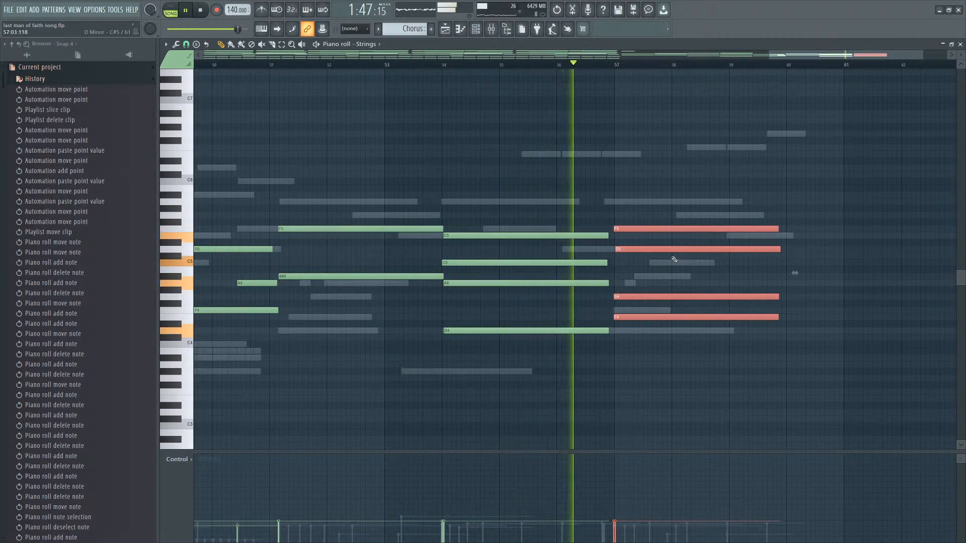
pyautogui.moveTo(670, 250); pyautogui.dragTo(659, 250)
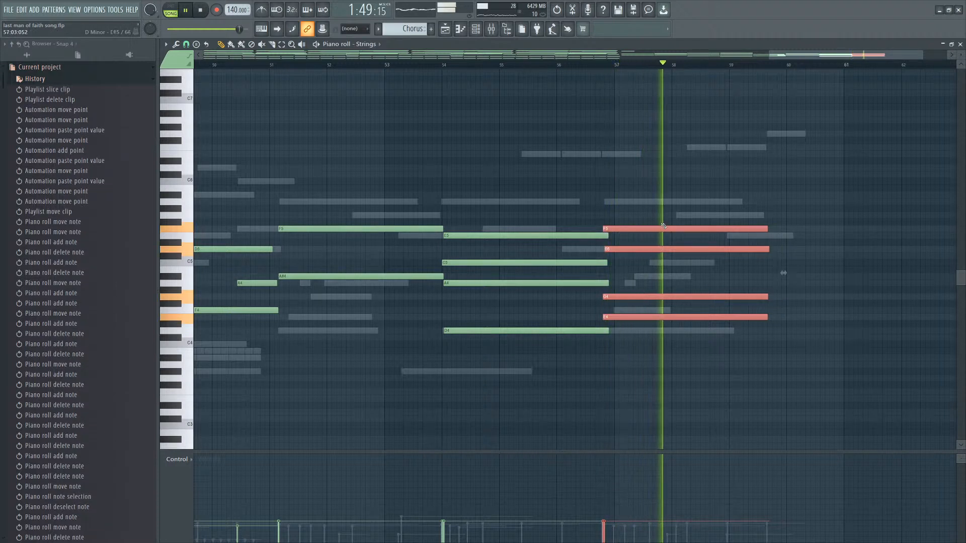
pyautogui.keyDown('ctrl'); pyautogui.moveTo(666, 216); pyautogui.dragTo(581, 344); pyautogui.keyUp('ctrl')
pyautogui.click(611, 331)
pyautogui.hotkey('ctrl', 'z')
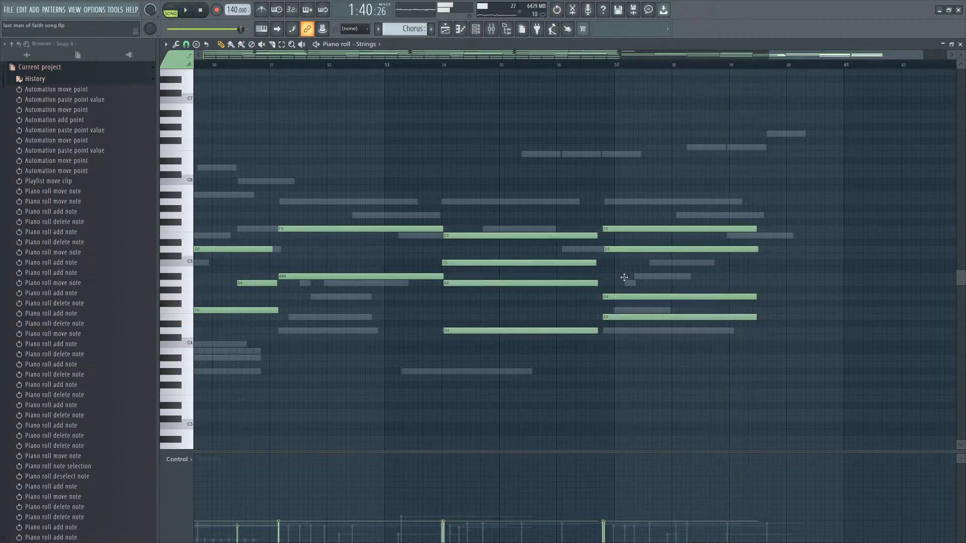
# Add an A5 note to the bar 57 chord and move its F5 note down to D5.
pyautogui.click(604, 202)
pyautogui.scroll(3, 615, 226)
pyautogui.moveTo(616, 228); pyautogui.dragTo(605, 248)
pyautogui.click(603, 215)
pyautogui.rightClick(604, 216)
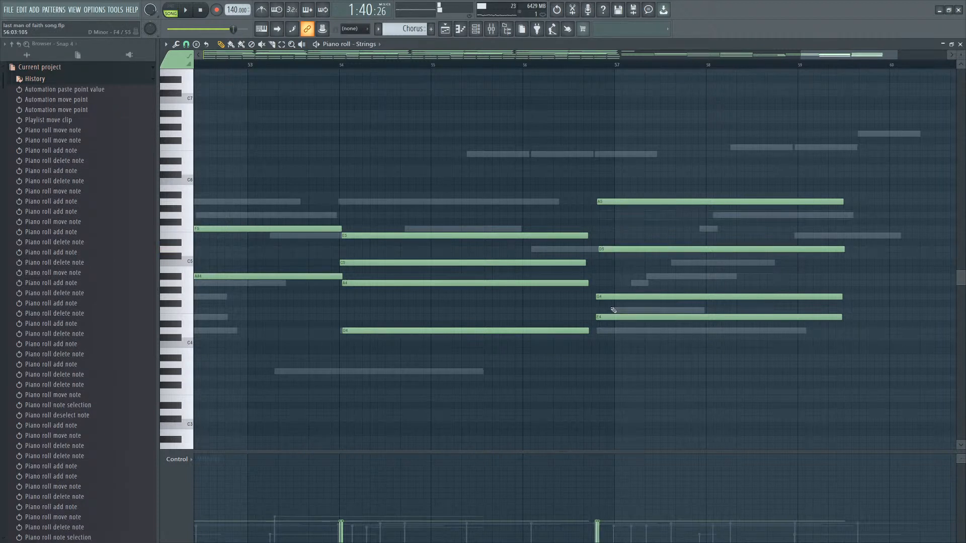
# Add an A#4 note to the bar 57 chord and remove its G4 and E4 notes.
pyautogui.click(597, 276)
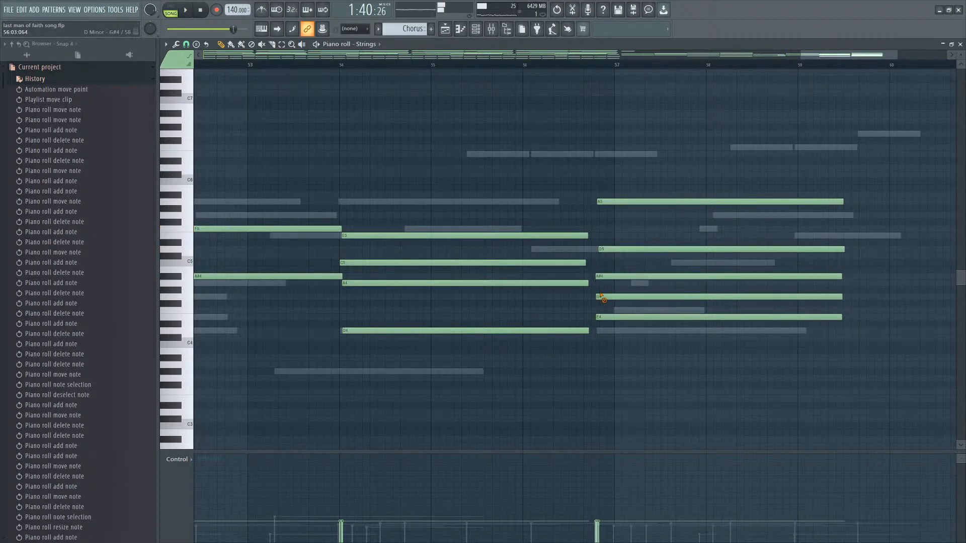
pyautogui.moveTo(603, 299); pyautogui.dragTo(606, 316)
pyautogui.click(597, 330)
pyautogui.rightClick(596, 331)
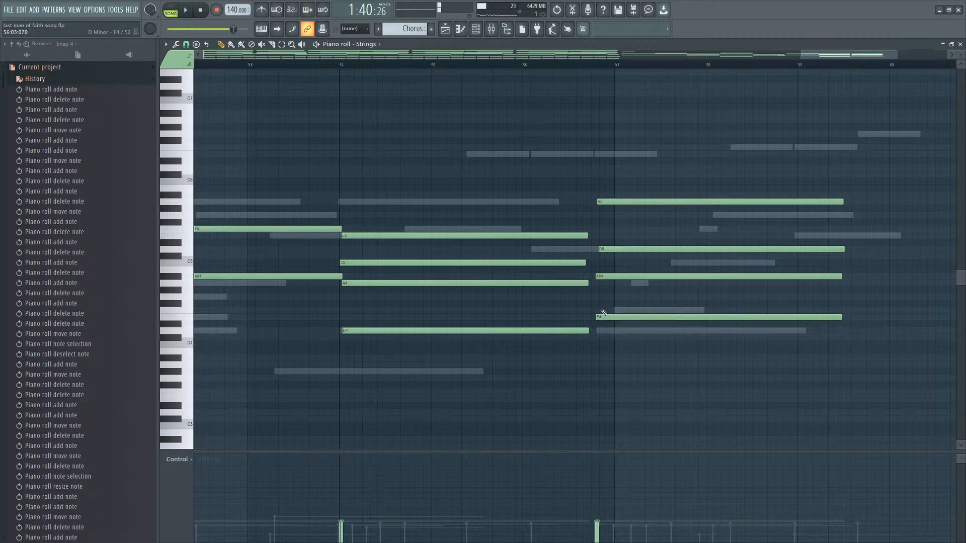
pyautogui.click(596, 297)
pyautogui.moveTo(598, 298); pyautogui.dragTo(598, 283)
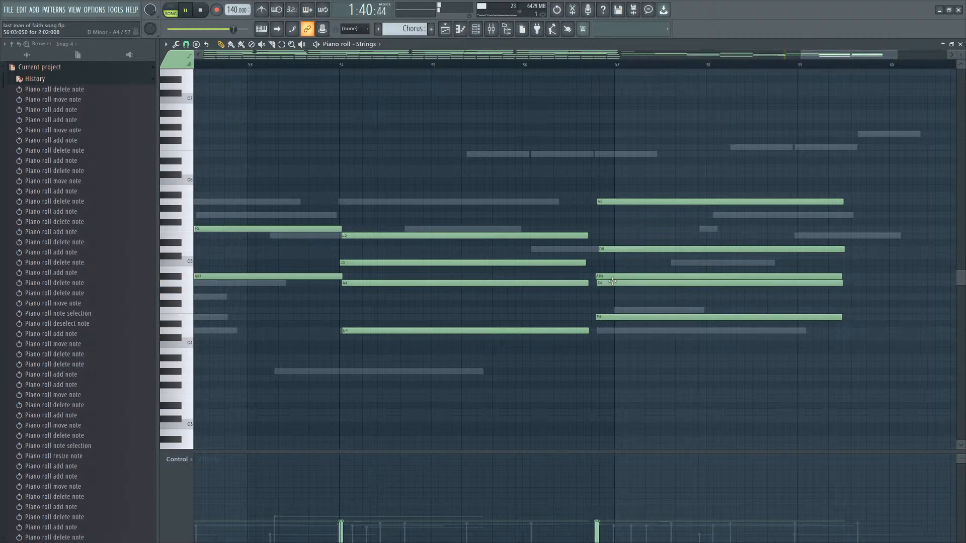
pyautogui.rightClick(612, 282)
pyautogui.rightClick(608, 316)
# Try adding high notes around C6 above the bar 57 chord and remove them again.
pyautogui.click(595, 155)
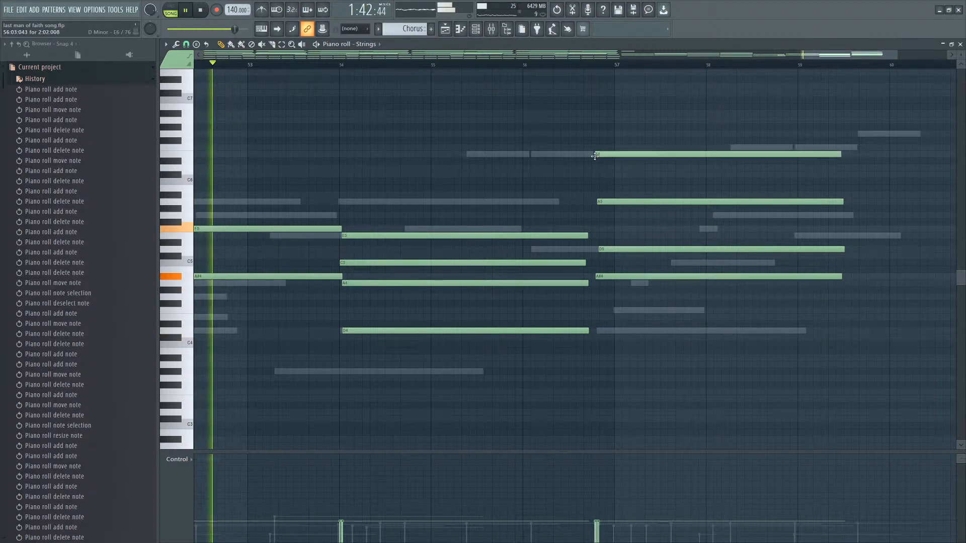
pyautogui.moveTo(618, 145); pyautogui.dragTo(625, 284)
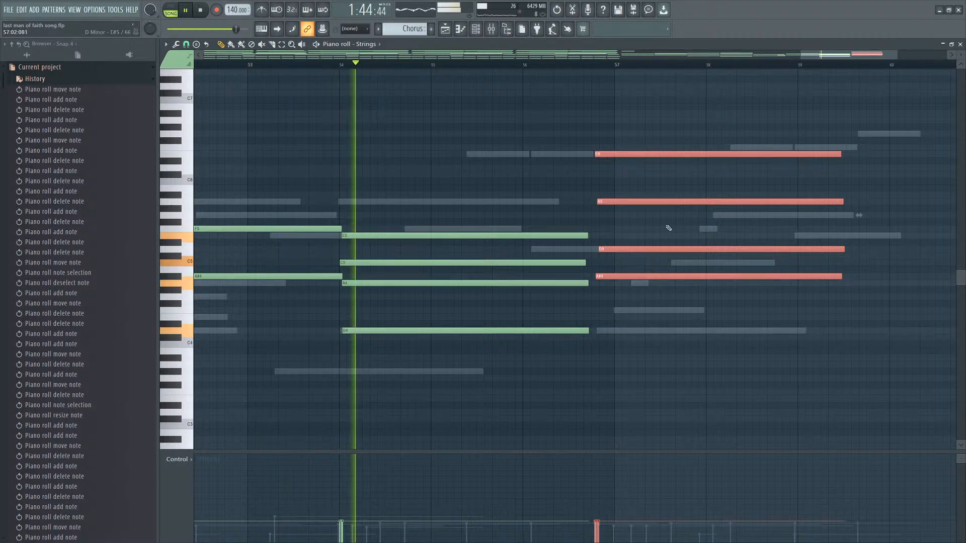
pyautogui.moveTo(638, 144); pyautogui.dragTo(620, 210)
pyautogui.moveTo(627, 154); pyautogui.dragTo(628, 154)
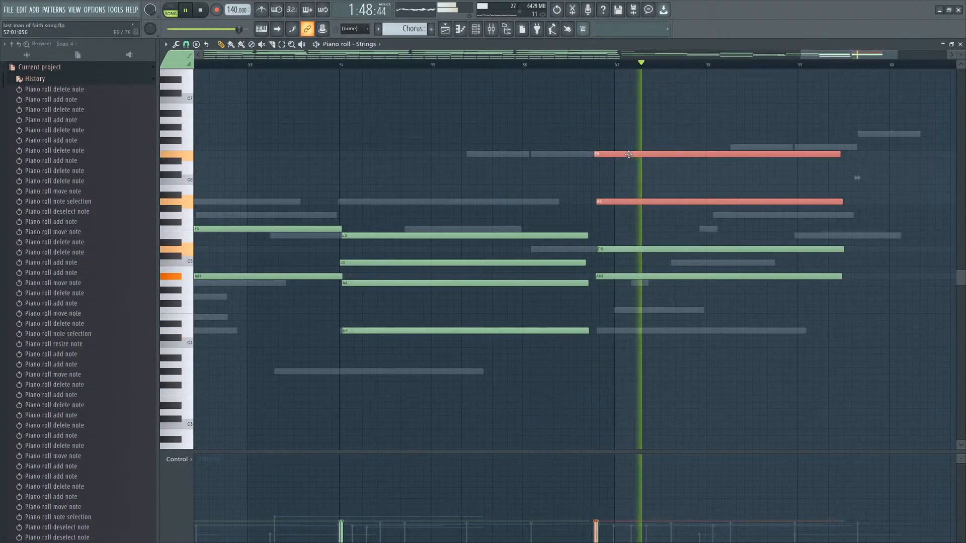
pyautogui.keyDown('ctrl'); pyautogui.click(637, 176); pyautogui.keyUp('ctrl')
pyautogui.rightClick(611, 155)
pyautogui.press('space')
pyautogui.click(599, 169)
pyautogui.rightClick(599, 168)
pyautogui.click(598, 182)
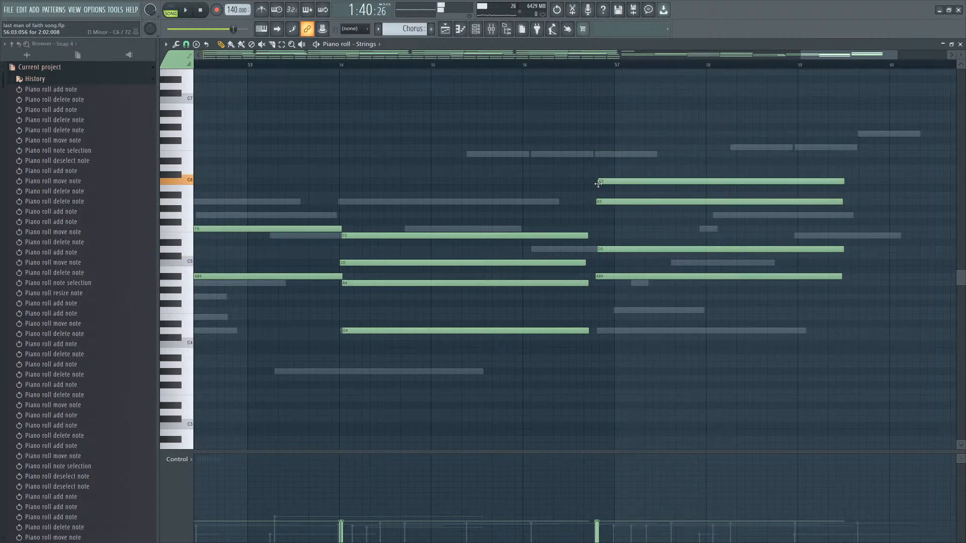
pyautogui.rightClick(599, 181)
pyautogui.press('space')
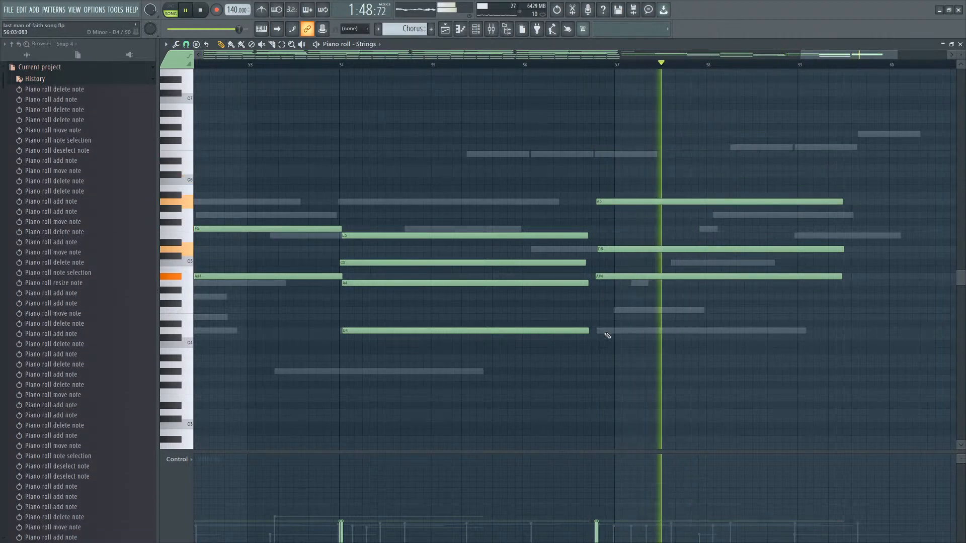
# Audition bass pitches under the bar 57 chord and add an A#3 note as its lowest voice.
pyautogui.click(593, 310)
pyautogui.press('space')
pyautogui.rightClick(627, 312)
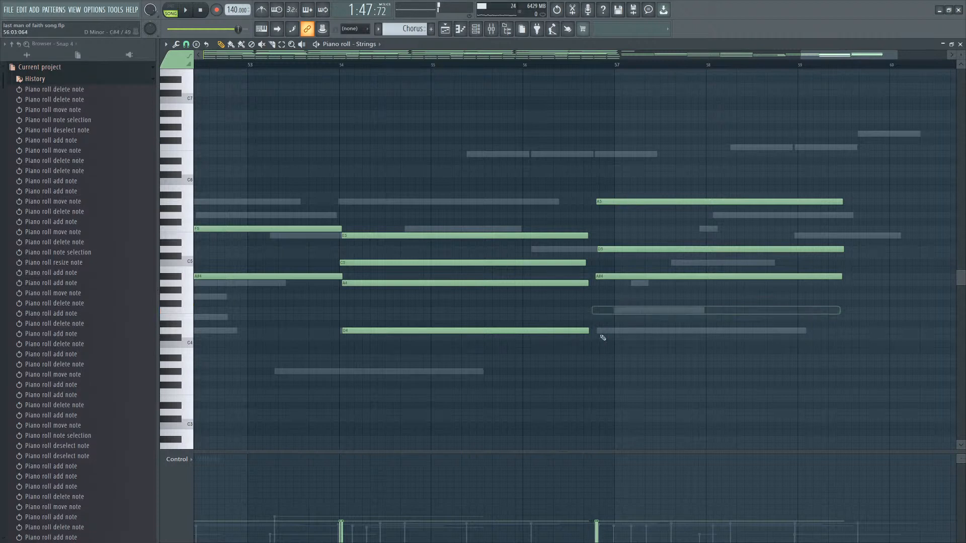
pyautogui.click(599, 325)
pyautogui.rightClick(600, 325)
pyautogui.click(600, 325)
pyautogui.rightClick(601, 326)
pyautogui.click(601, 332)
pyautogui.rightClick(601, 333)
pyautogui.click(602, 345)
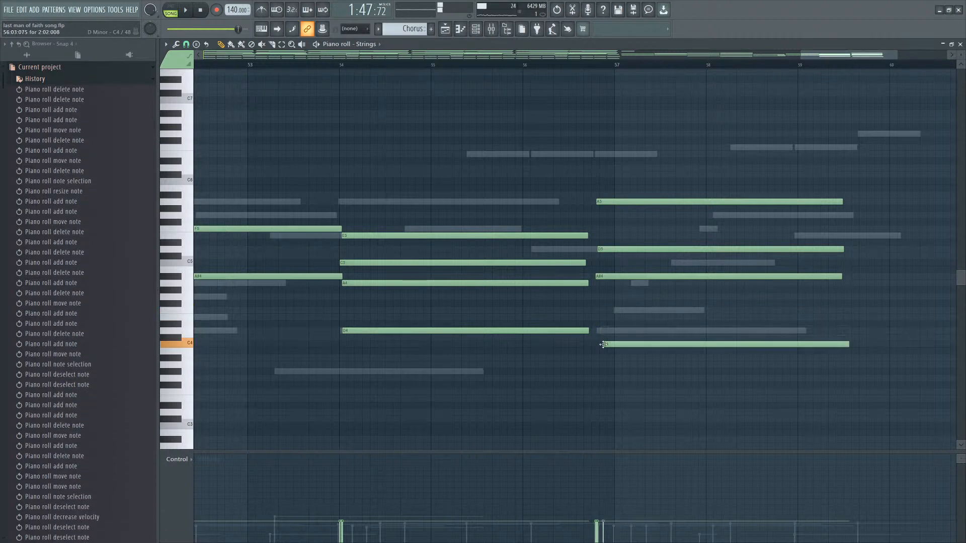
pyautogui.rightClick(602, 345)
pyautogui.click(600, 366)
pyautogui.rightClick(601, 367)
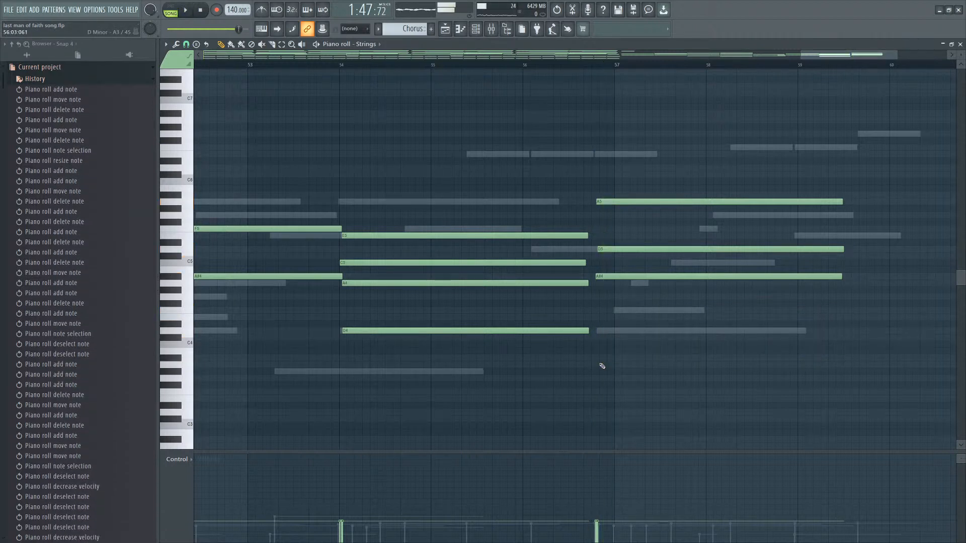
pyautogui.click(596, 357)
pyautogui.click(600, 380)
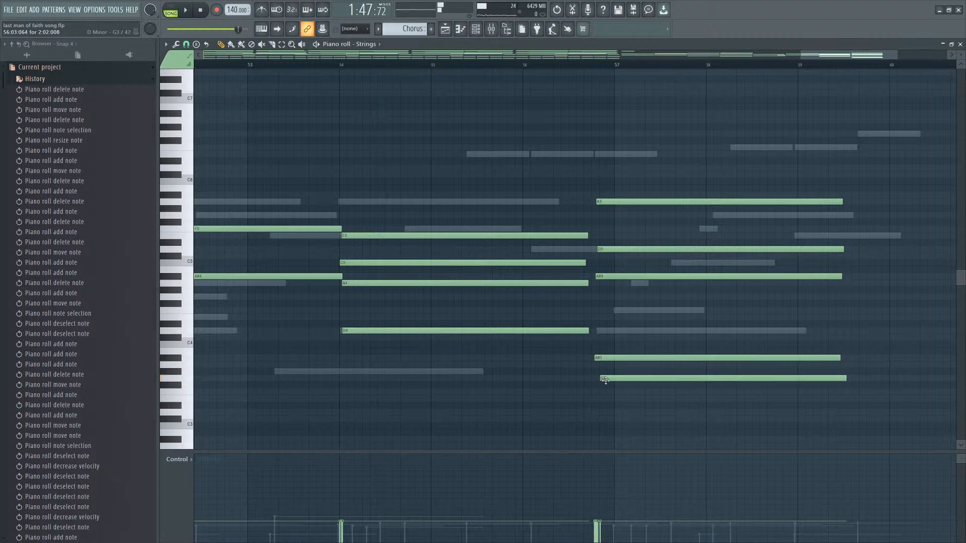
pyautogui.rightClick(605, 381)
pyautogui.click(603, 397)
pyautogui.rightClick(602, 397)
pyautogui.click(599, 385)
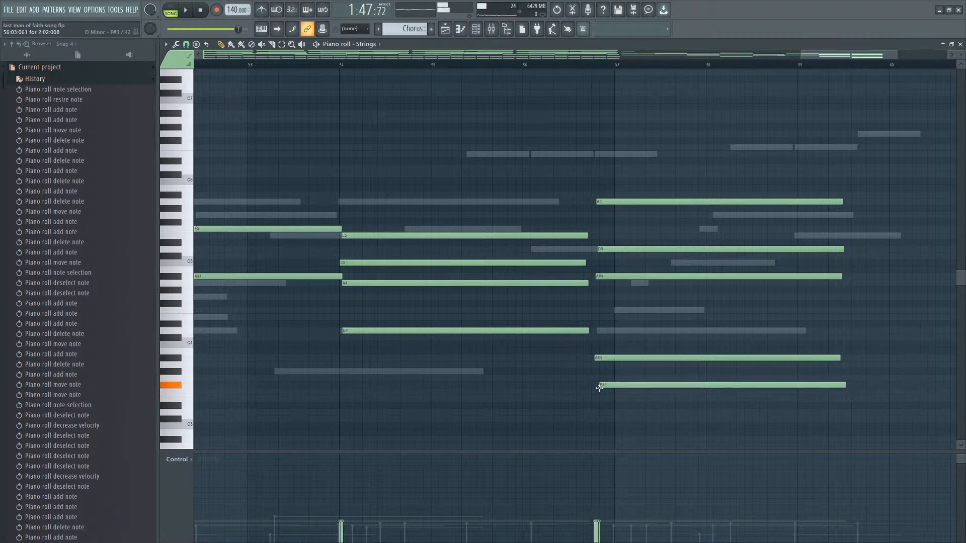
pyautogui.rightClick(600, 385)
pyautogui.press('space')
# Remove the A5 note and re-add it at the start of the bar 57 chord, replaying from bar 54.
pyautogui.rightClick(665, 201)
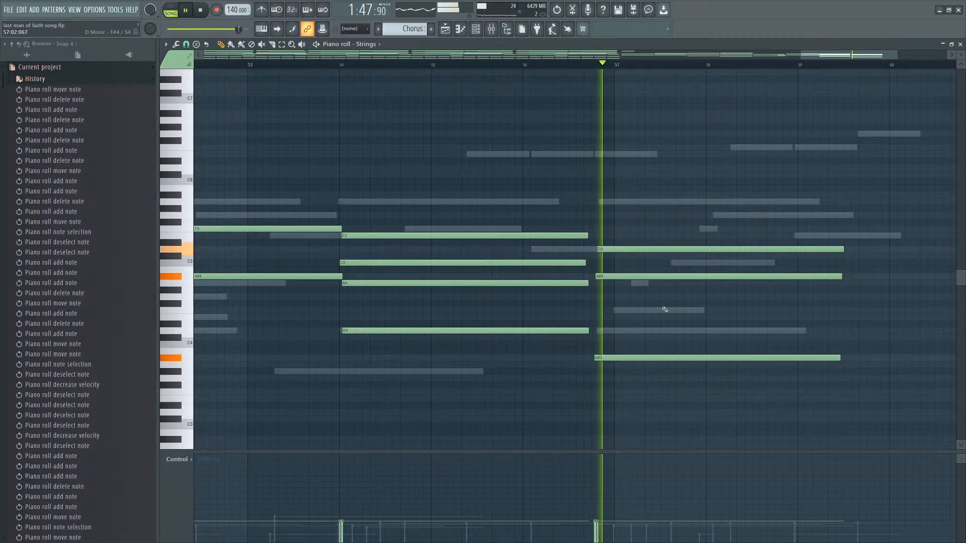
pyautogui.click(338, 64)
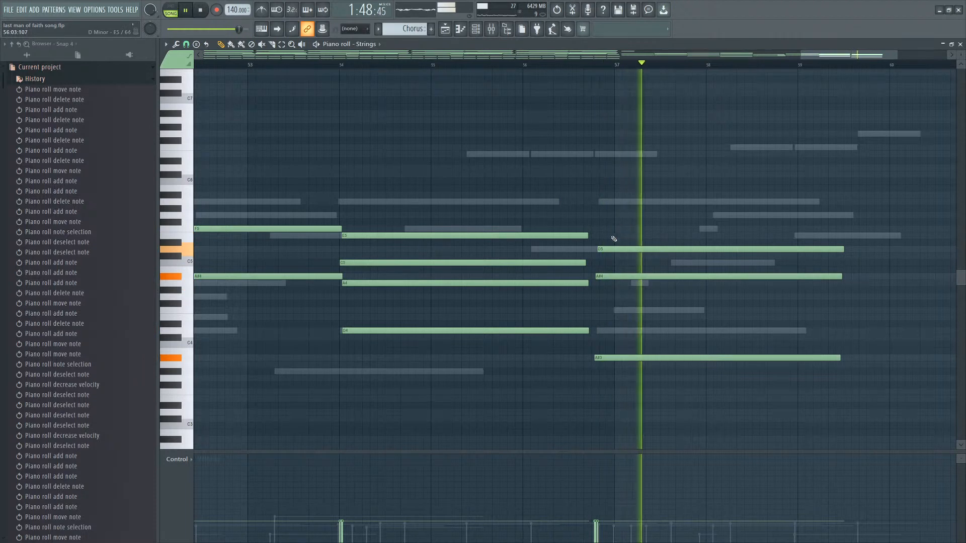
pyautogui.moveTo(650, 233); pyautogui.dragTo(600, 403)
pyautogui.moveTo(605, 358); pyautogui.dragTo(603, 358)
pyautogui.keyDown('ctrl'); pyautogui.click(623, 289); pyautogui.keyUp('ctrl')
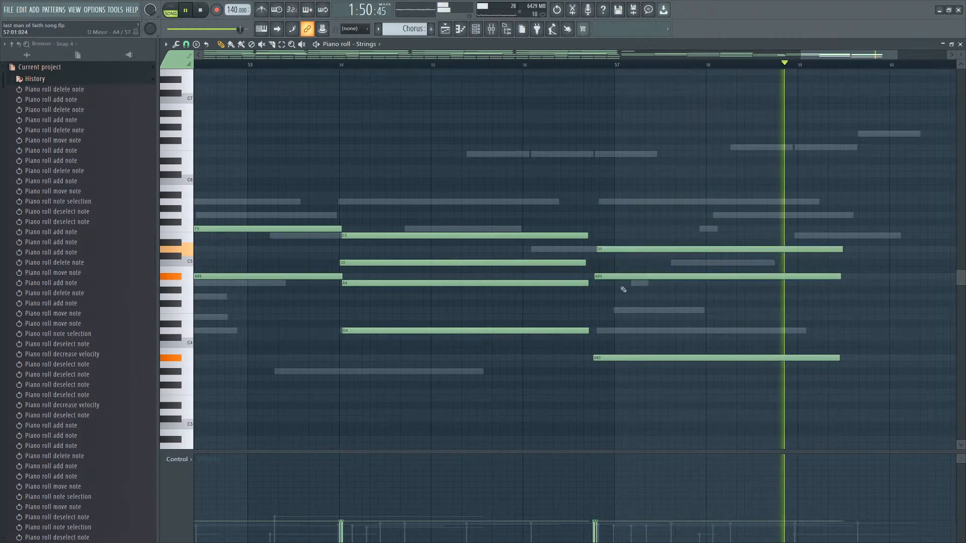
pyautogui.scroll(-3, 679, 222)
pyautogui.press('space')
pyautogui.click(627, 215)
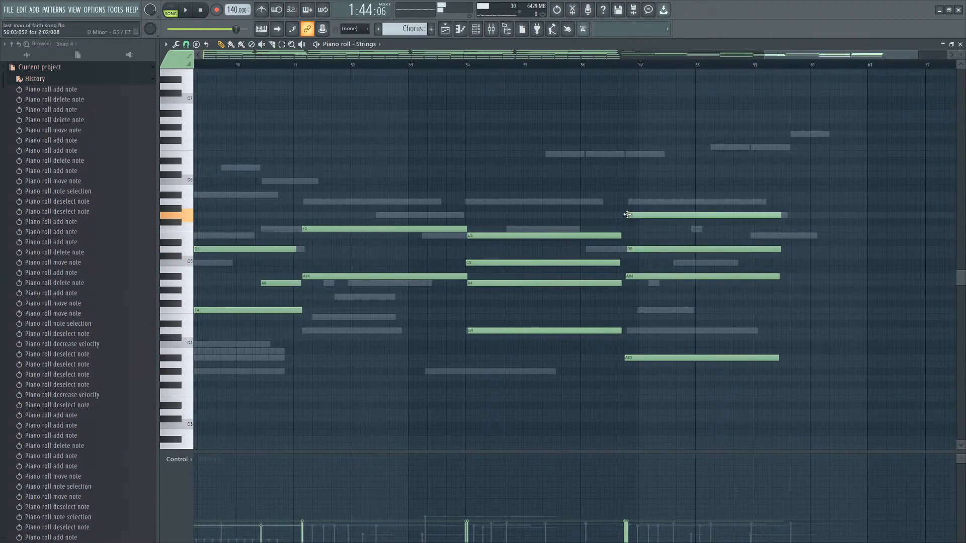
pyautogui.moveTo(627, 215); pyautogui.dragTo(628, 201)
pyautogui.press('space')
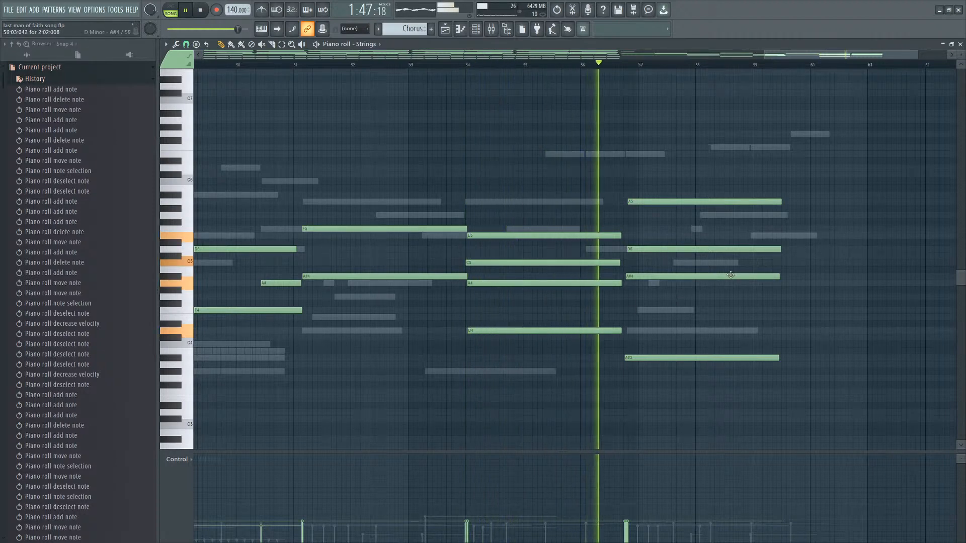
# Add a high note just above C6 starting shortly after bar 58.
pyautogui.scroll(-2, 855, 231)
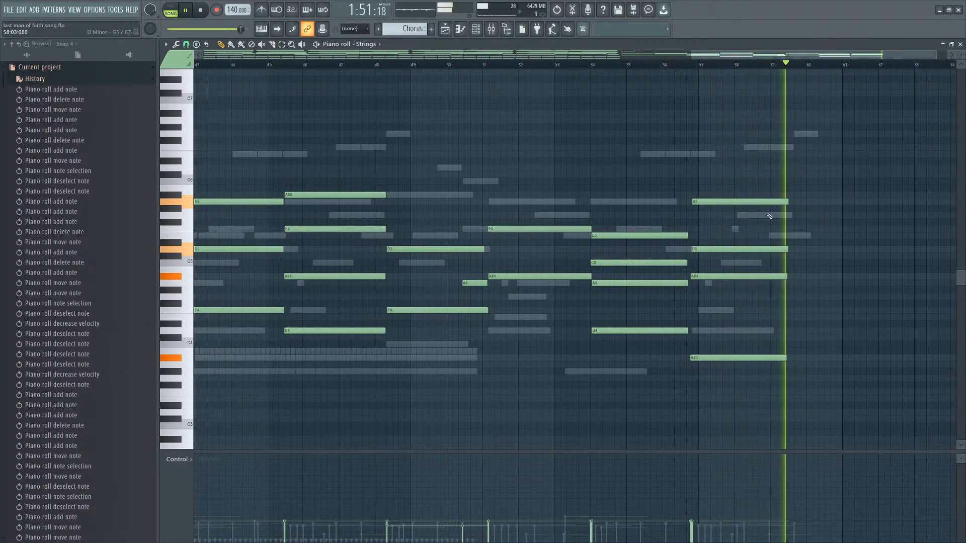
pyautogui.press('space')
pyautogui.click(751, 182)
pyautogui.rightClick(755, 181)
pyautogui.moveTo(756, 181)
pyautogui.mouseDown()
pyautogui.moveTo(749, 176)
pyautogui.moveTo(764, 172)
pyautogui.mouseUp()
pyautogui.click(757, 179)
pyautogui.rightClick(759, 180)
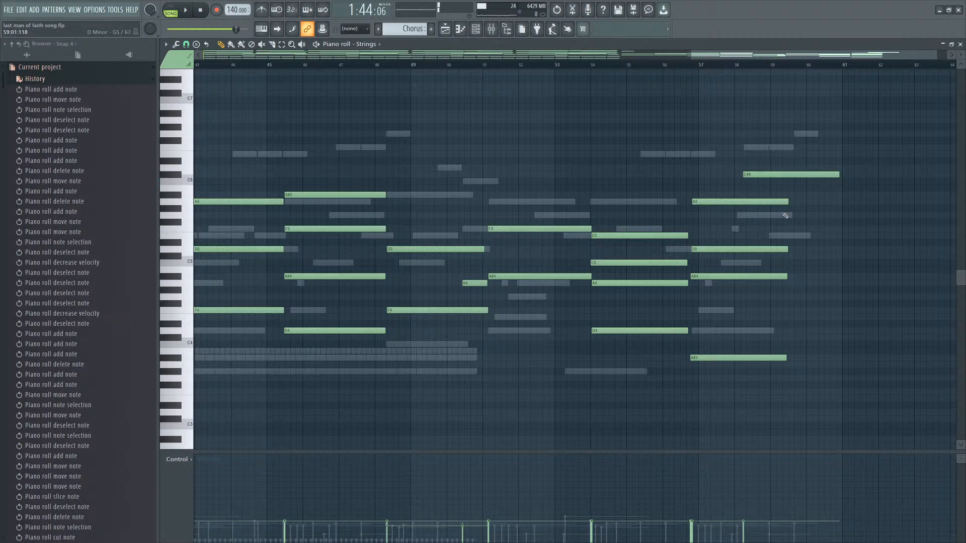
# Audition nearby pitches and add an E5 note starting shortly after bar 59.
pyautogui.click(785, 216)
pyautogui.rightClick(785, 215)
pyautogui.click(785, 229)
pyautogui.rightClick(789, 229)
pyautogui.click(788, 234)
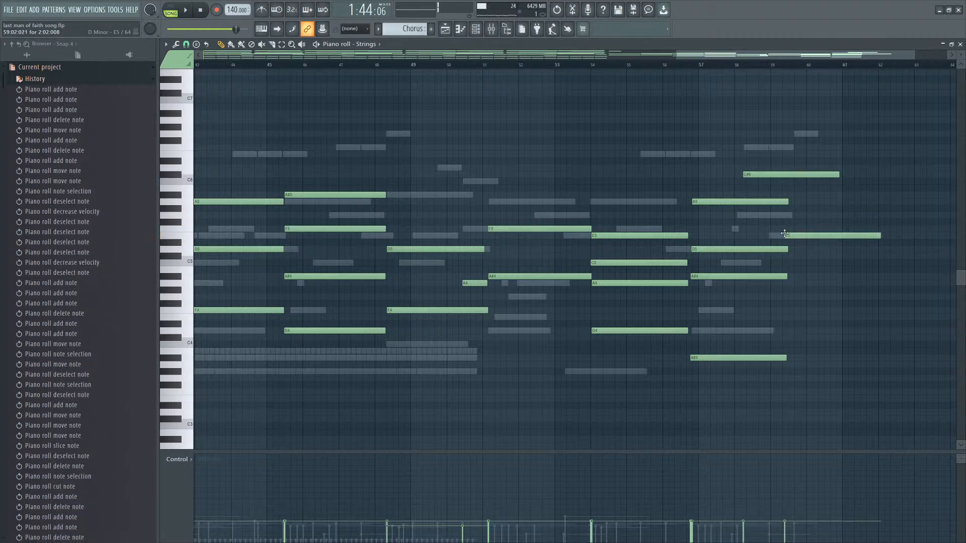
# Play the chorus while switching between the Strings and Guitar piano rolls to compare their chords.
pyautogui.press('space')
pyautogui.rightClick(796, 236)
pyautogui.scroll(-5, 806, 256)
pyautogui.scroll(-3, 928, 272)
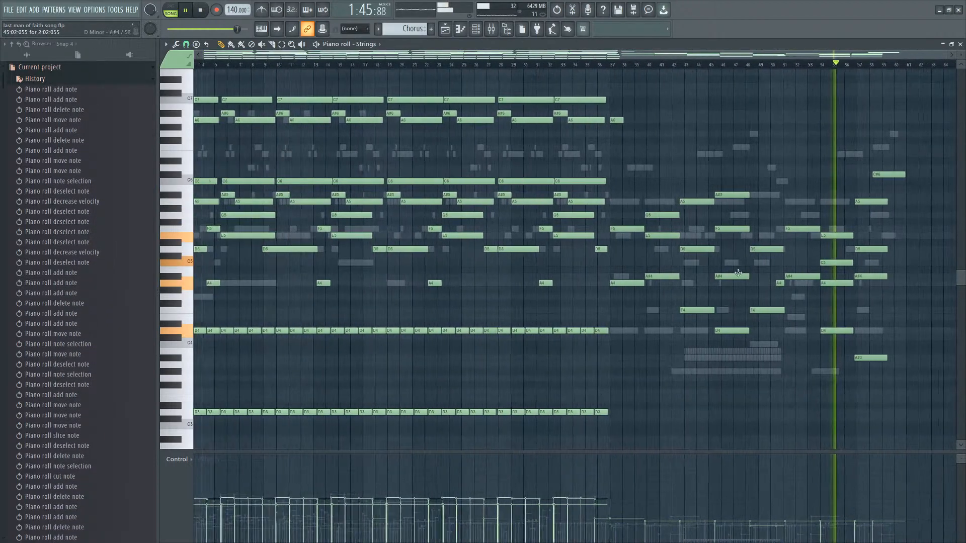
pyautogui.rightClick(639, 204)
pyautogui.rightClick(640, 204)
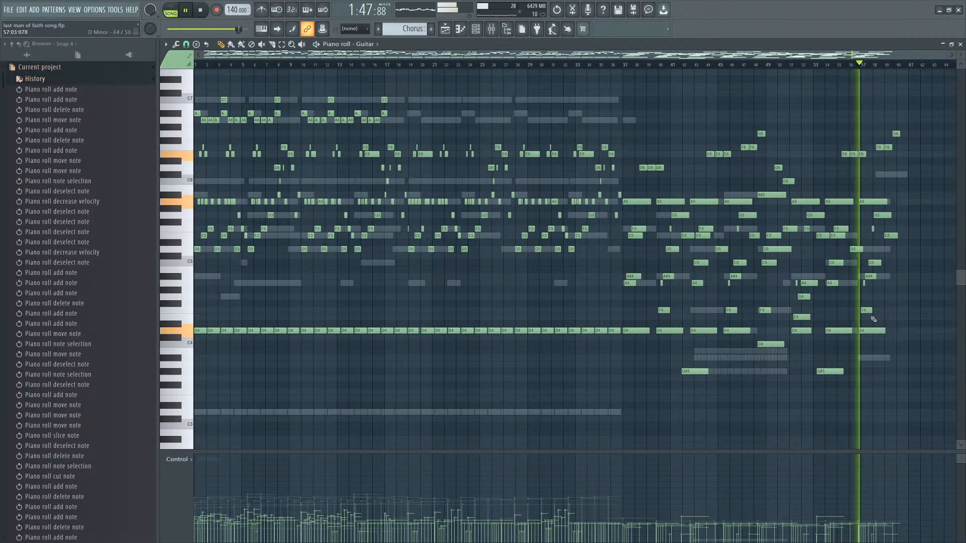
pyautogui.scroll(3, 884, 329)
pyautogui.scroll(-2, 921, 328)
pyautogui.scroll(-1, 919, 328)
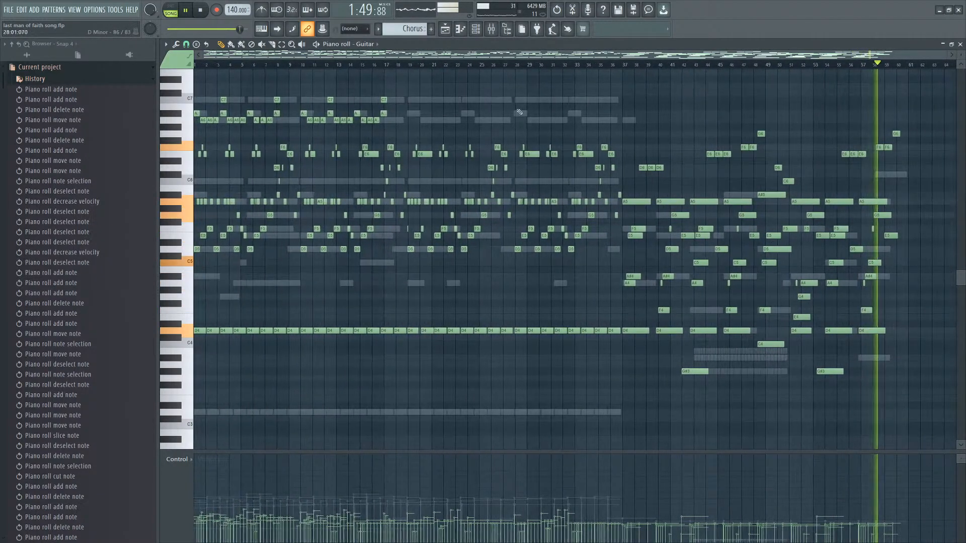
pyautogui.scroll(3, 888, 181)
pyautogui.rightClick(883, 177)
pyautogui.rightClick(884, 177)
pyautogui.rightClick(884, 177)
pyautogui.scroll(3, 916, 224)
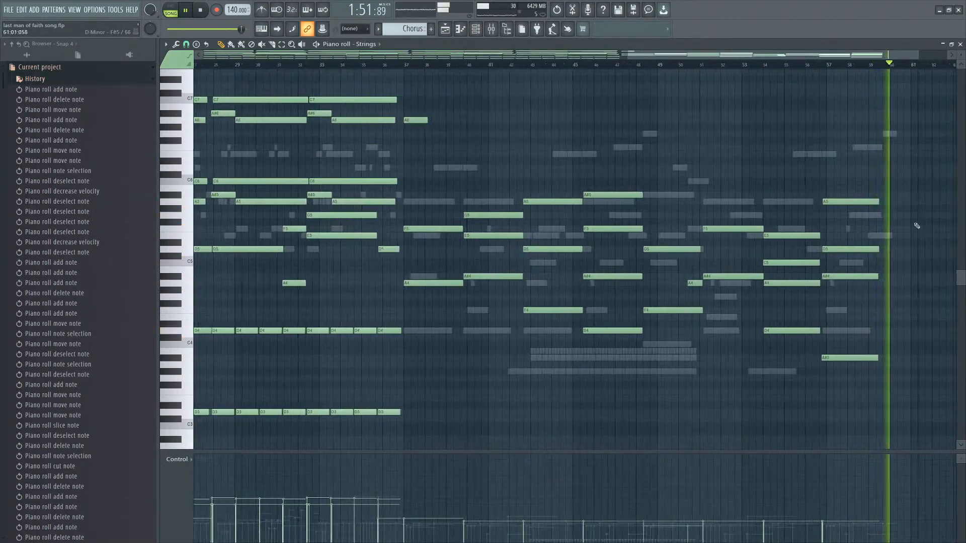
# Replay the Strings part from bar 48 and stop playback.
pyautogui.moveTo(694, 63); pyautogui.dragTo(606, 65)
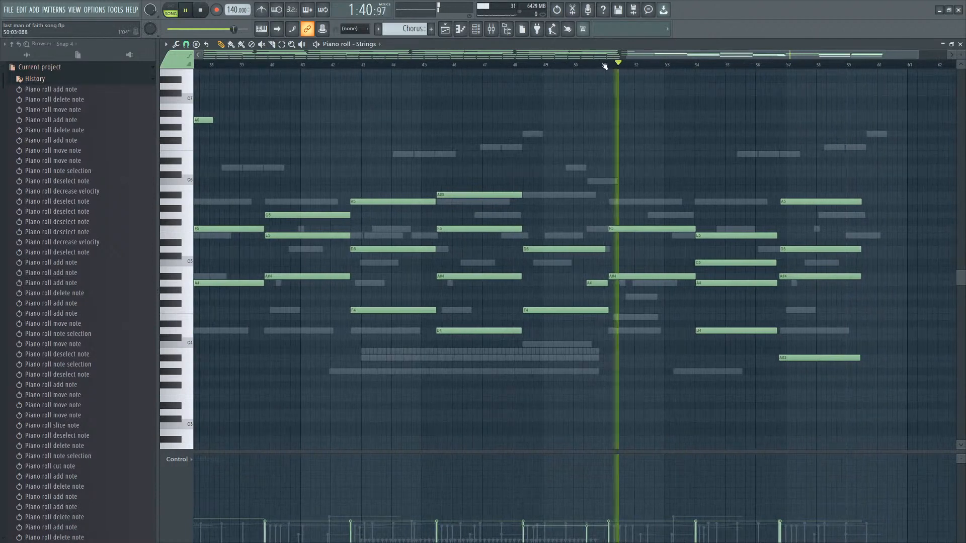
pyautogui.click(524, 65)
pyautogui.click(518, 67)
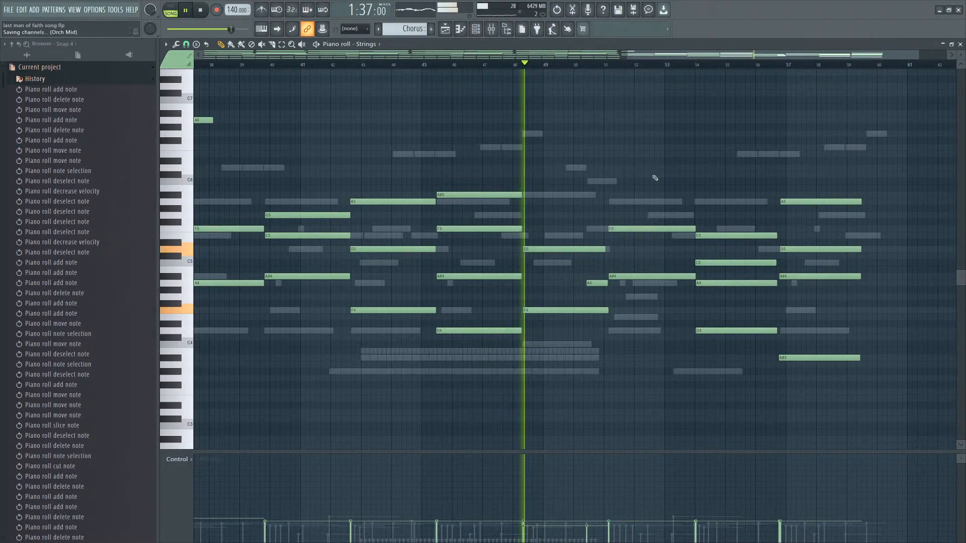
pyautogui.scroll(-3, 884, 242)
pyautogui.scroll(2, 880, 239)
pyautogui.scroll(1, 880, 238)
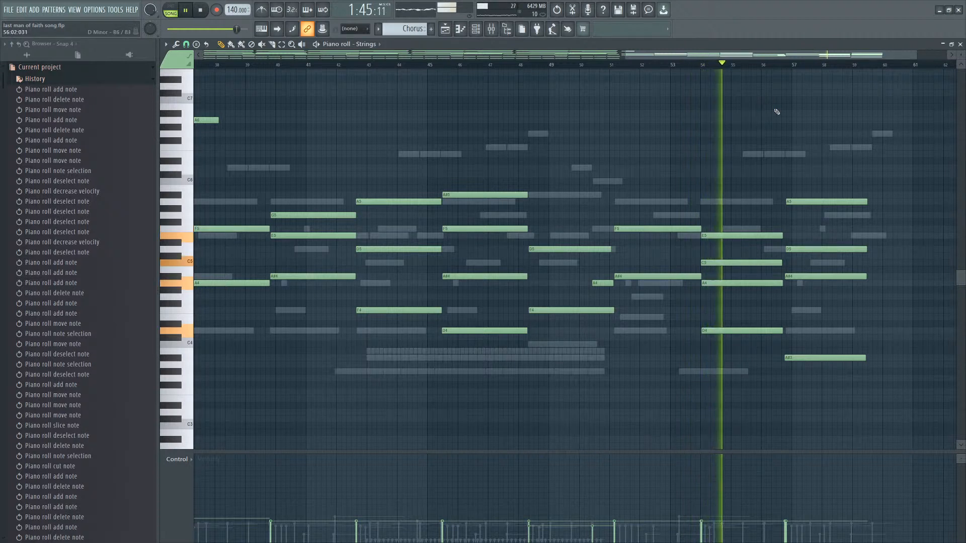
pyautogui.press('space')
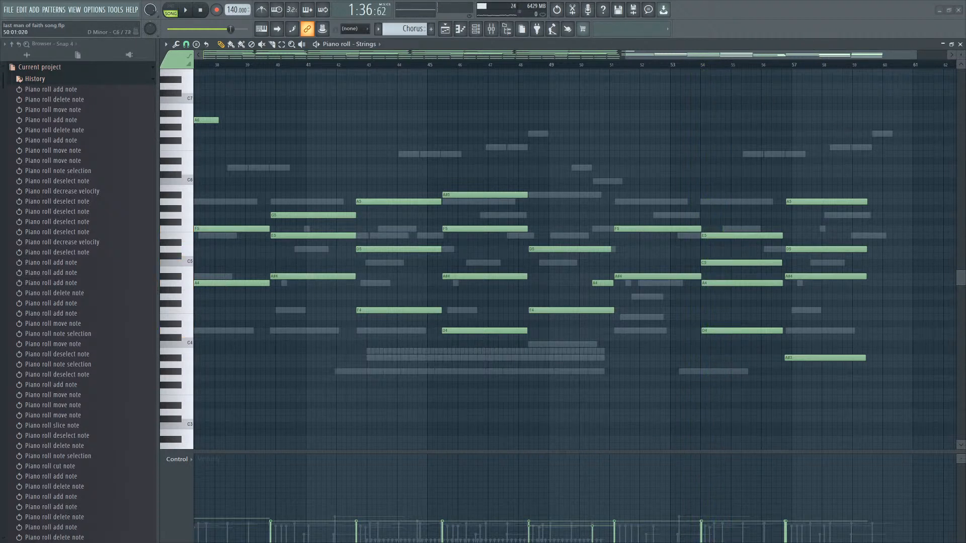
# Zoom out and browse the whole Strings pattern across the chorus.
pyautogui.scroll(-6, 596, 175)
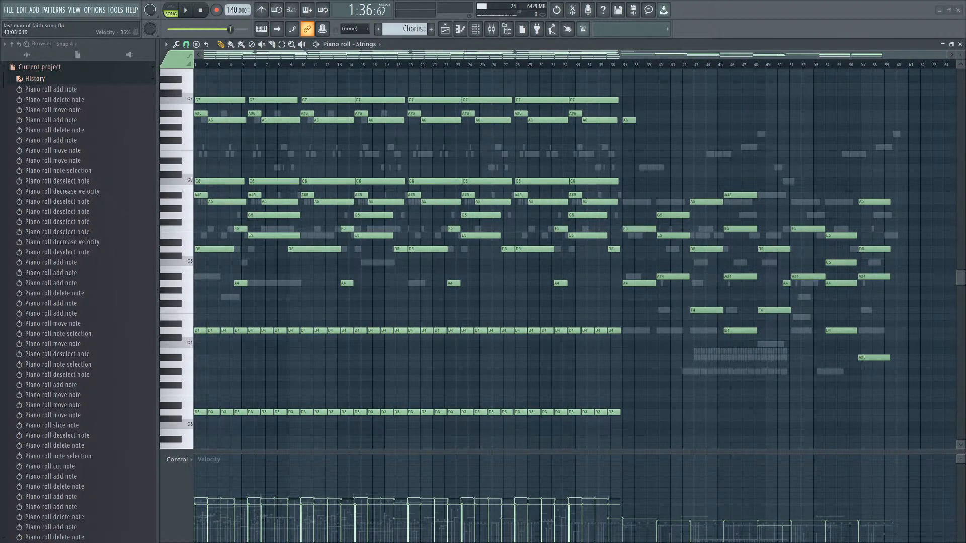
pyautogui.scroll(-2, 672, 413)
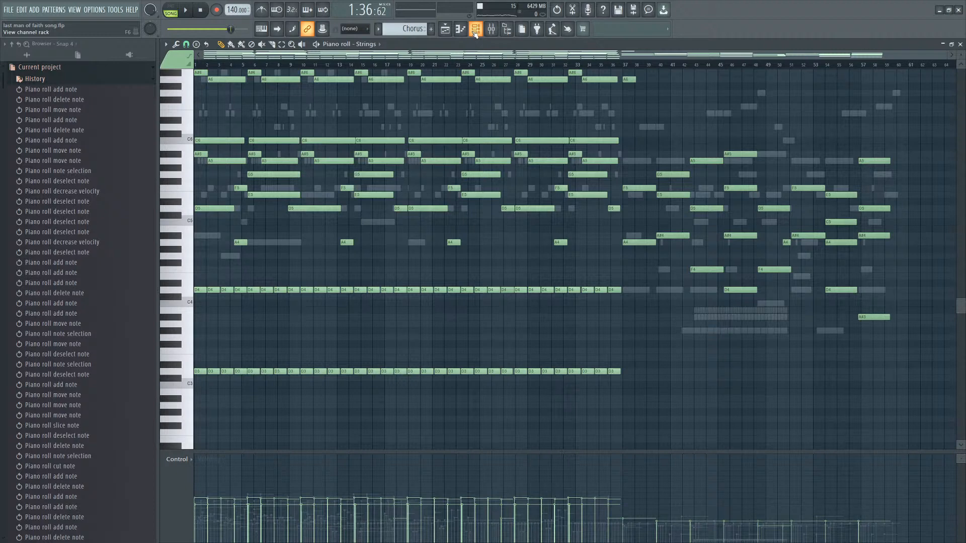
pyautogui.scroll(3, 604, 176)
pyautogui.scroll(-3, 593, 239)
pyautogui.scroll(2, 654, 188)
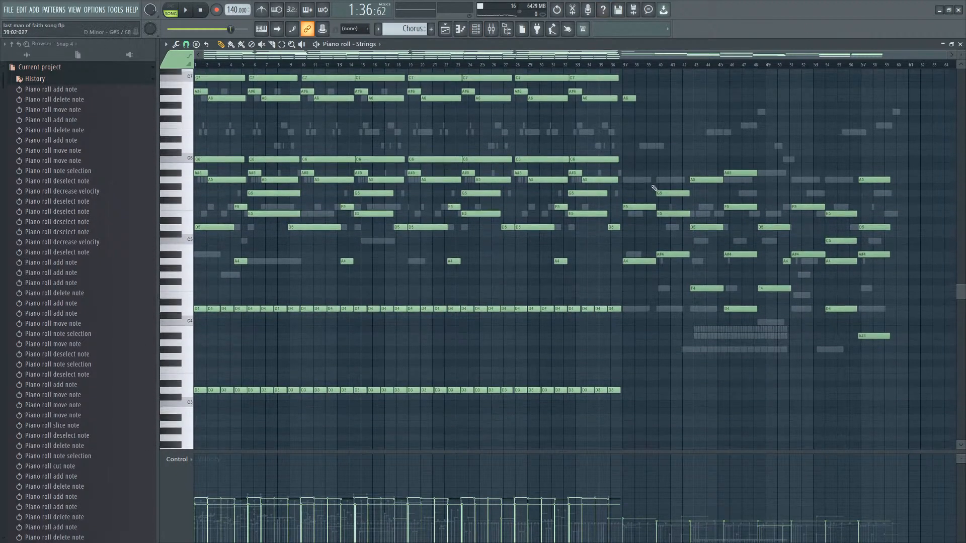
pyautogui.scroll(3, 653, 188)
pyautogui.scroll(2, 503, 202)
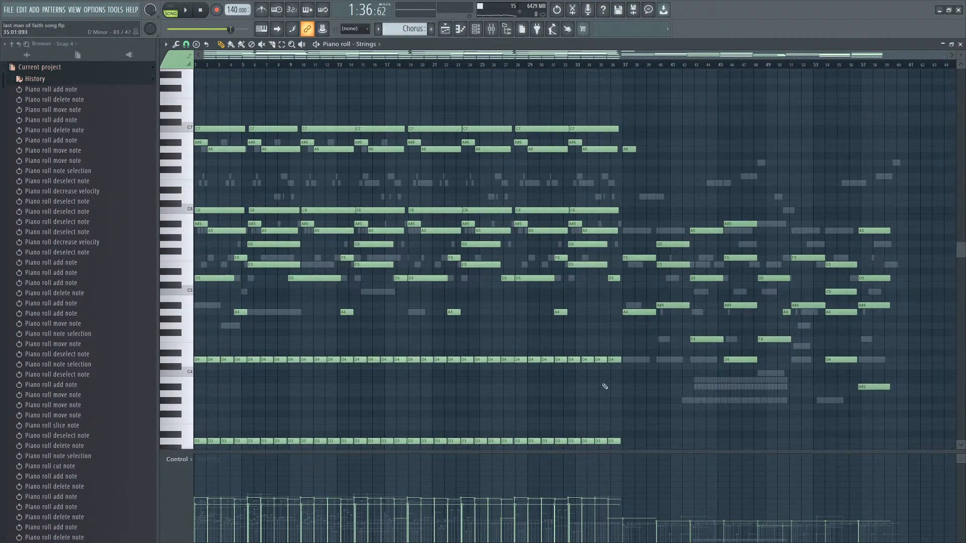
pyautogui.scroll(-4, 582, 161)
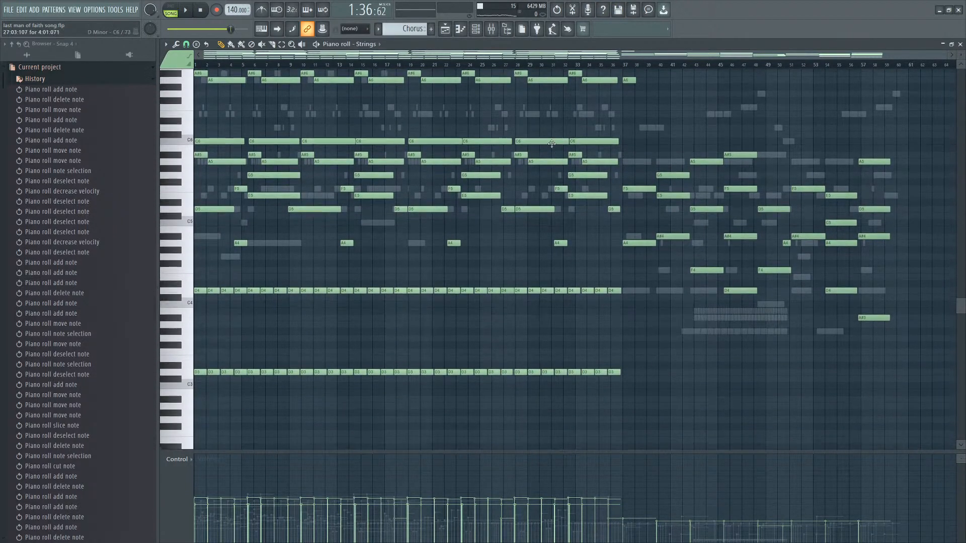
pyautogui.scroll(5, 582, 166)
pyautogui.scroll(-7, 582, 169)
# Open the Chorus pattern from the playlist and delete the stray coloured notes around bars 44 to 48.
pyautogui.click(478, 28)
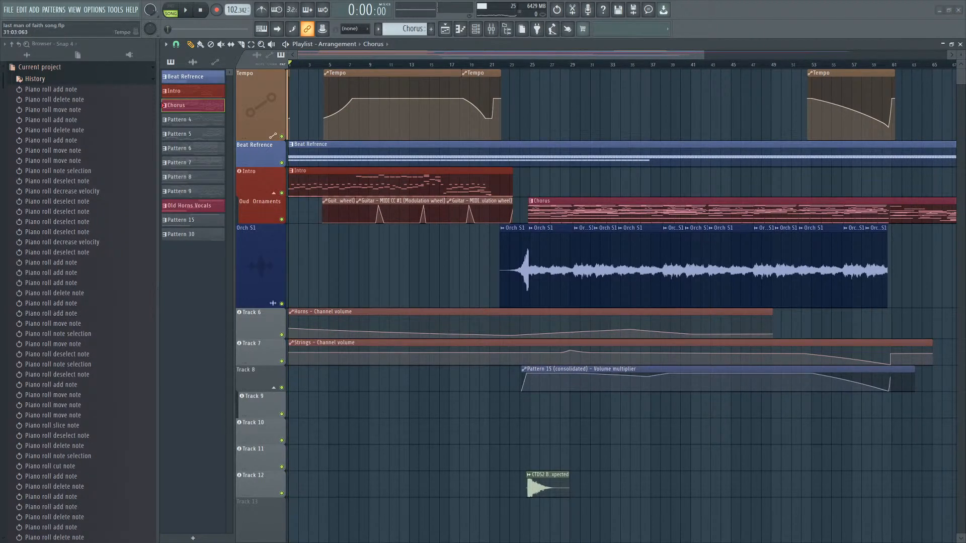
pyautogui.scroll(-3, 470, 264)
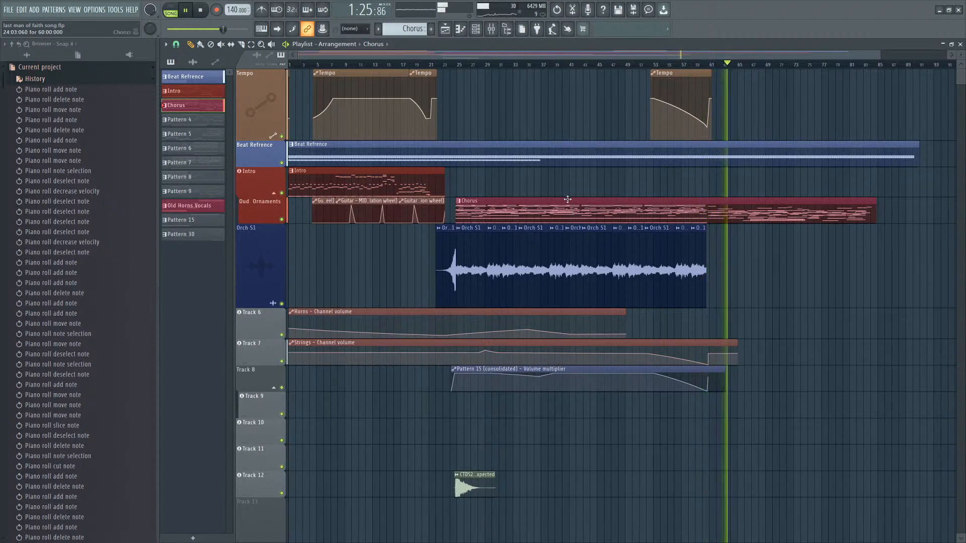
pyautogui.doubleClick(607, 214)
pyautogui.scroll(-1, 567, 247)
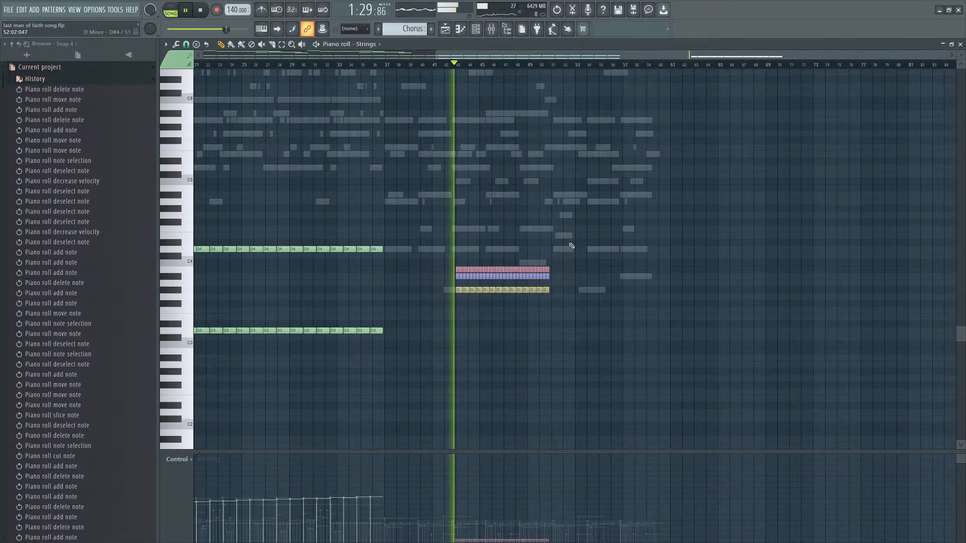
pyautogui.keyDown('ctrl'); pyautogui.moveTo(557, 256); pyautogui.dragTo(448, 304); pyautogui.keyUp('ctrl')
pyautogui.scroll(-2, 466, 305)
pyautogui.press('Delete')
# Save the project.
pyautogui.hscroll(-3, 506, 341)
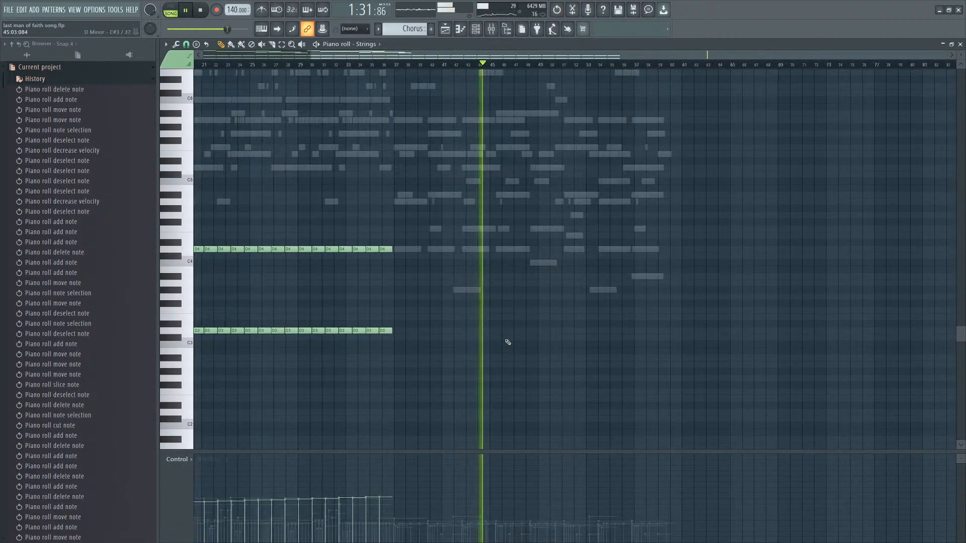
pyautogui.scroll(3, 603, 365)
pyautogui.scroll(-2, 680, 373)
pyautogui.hotkey('ctrl', 's')
pyautogui.scroll(2, 785, 366)
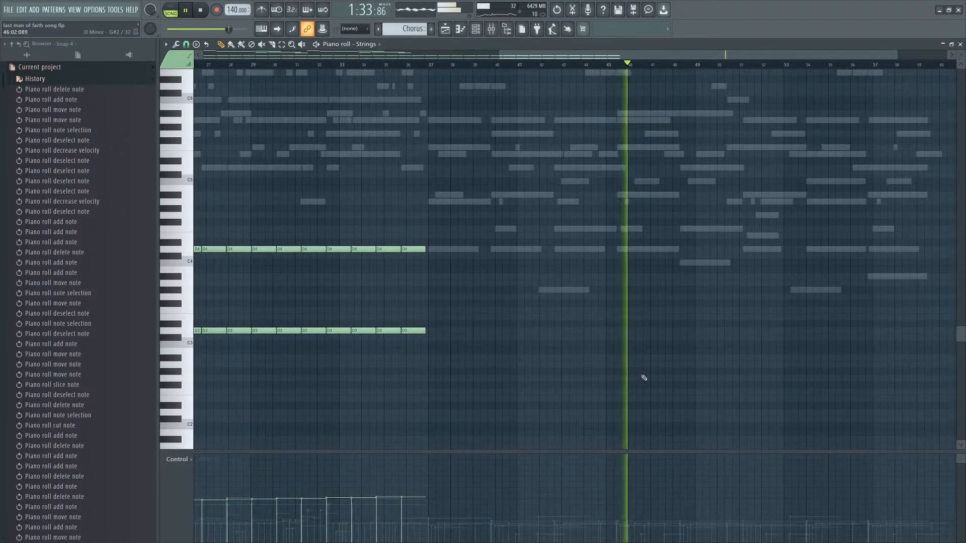
pyautogui.scroll(-4, 617, 202)
pyautogui.scroll(6, 928, 297)
pyautogui.scroll(-6, 938, 315)
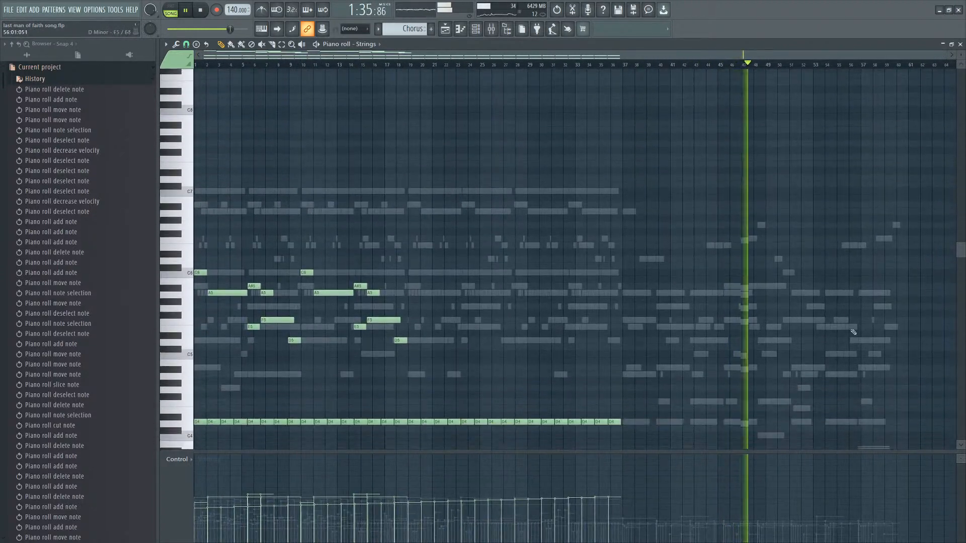
# Switch to the Guitar piano roll and play its chorus part to check the ending chords.
pyautogui.press('F6')
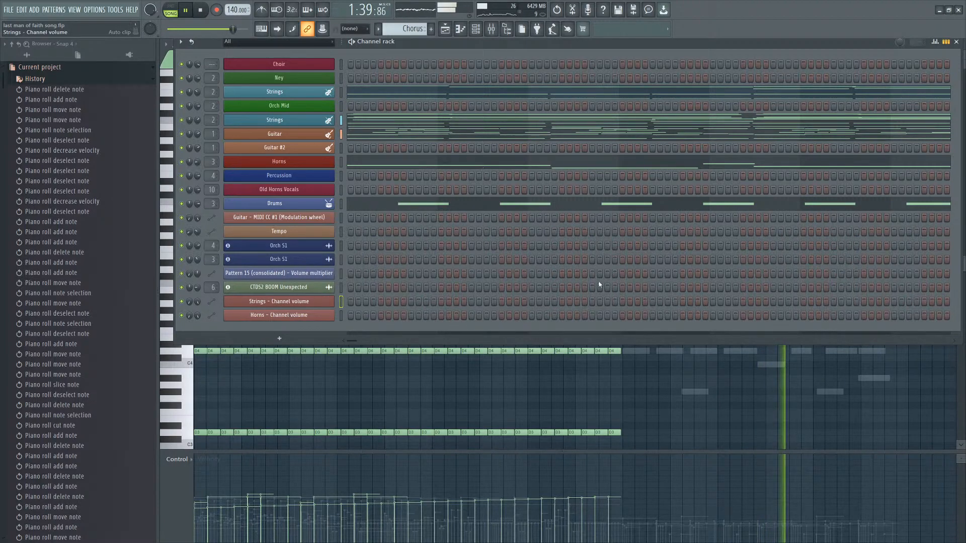
pyautogui.press('F6')
pyautogui.hscroll(5, 683, 281)
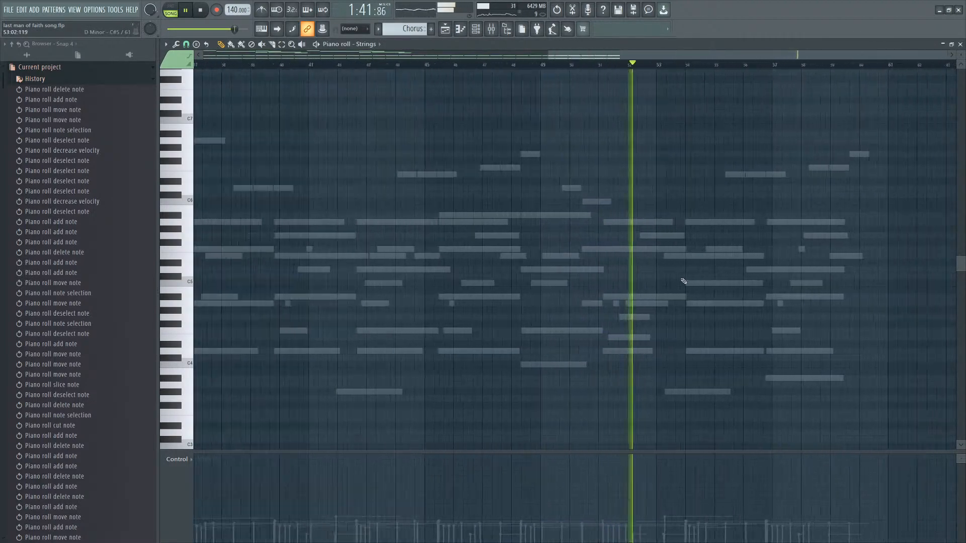
pyautogui.scroll(-2, 839, 320)
pyautogui.rightClick(711, 257)
pyautogui.rightClick(711, 257)
pyautogui.scroll(2, 917, 291)
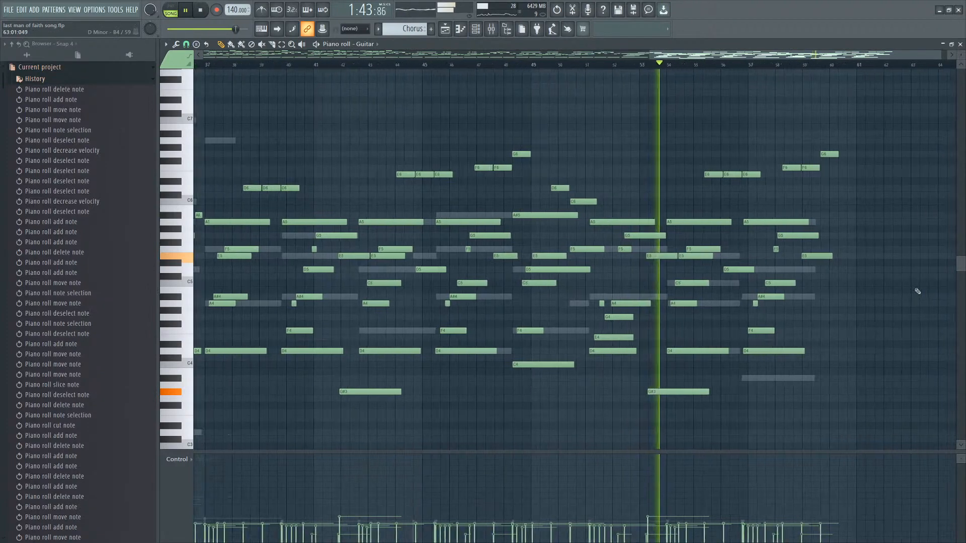
pyautogui.scroll(3, 914, 288)
pyautogui.scroll(-3, 870, 274)
pyautogui.scroll(2, 900, 284)
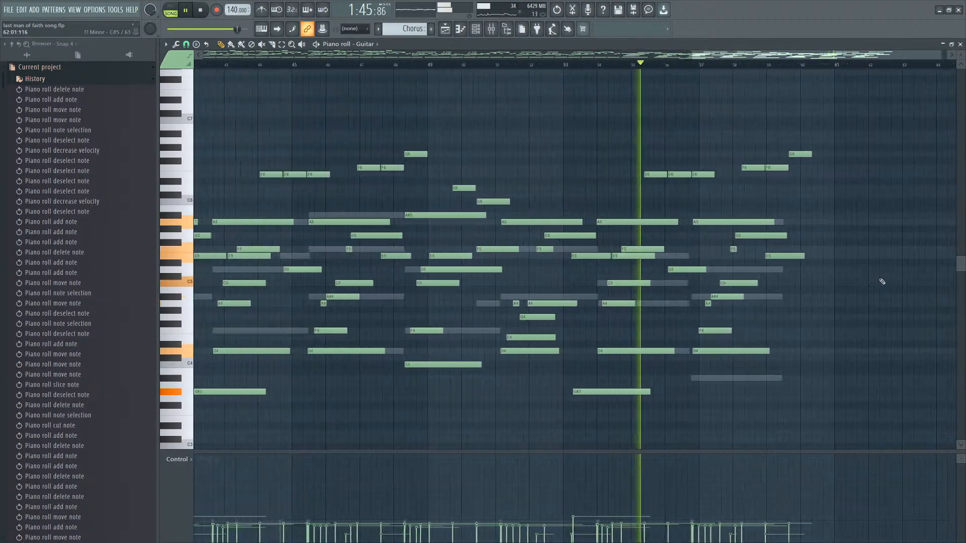
pyautogui.scroll(-3, 882, 281)
pyautogui.scroll(3, 921, 277)
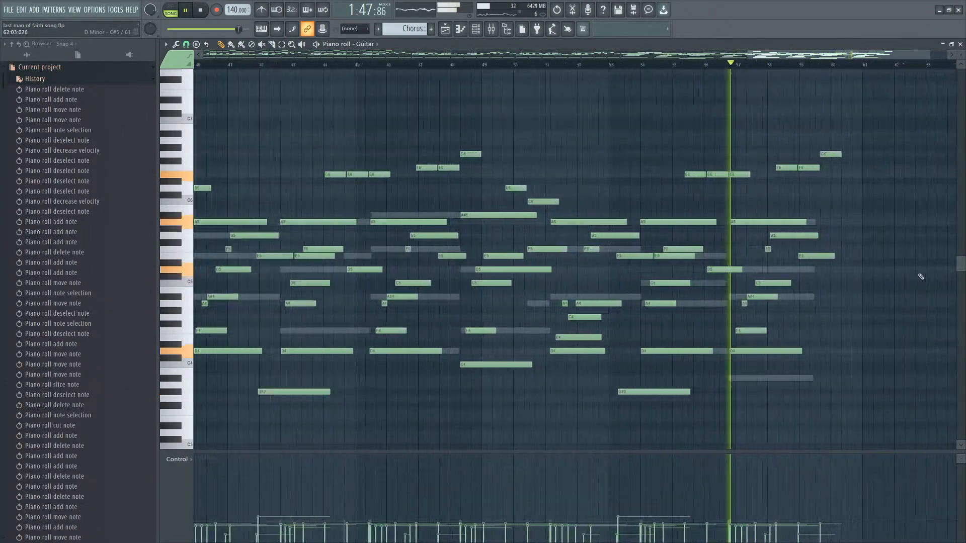
pyautogui.scroll(3, 868, 270)
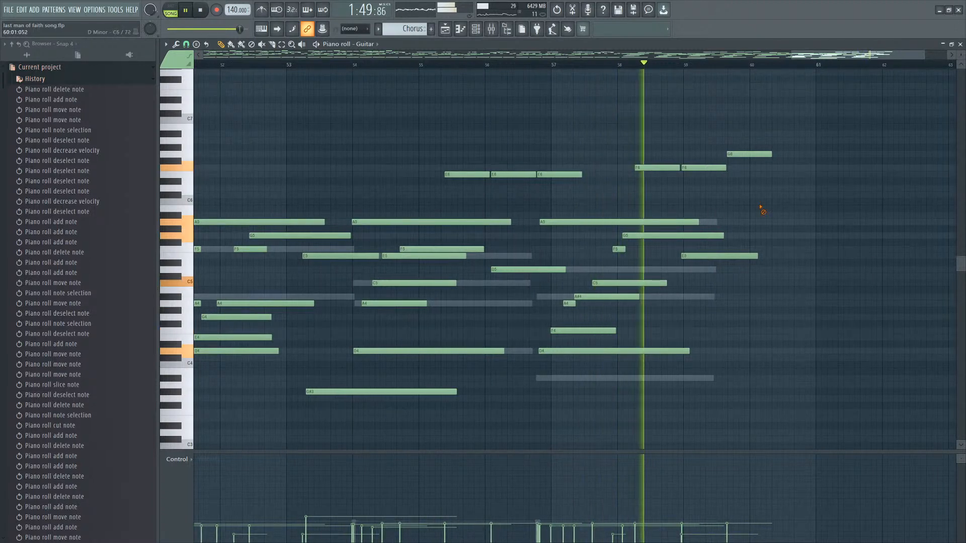
pyautogui.scroll(-4, 841, 231)
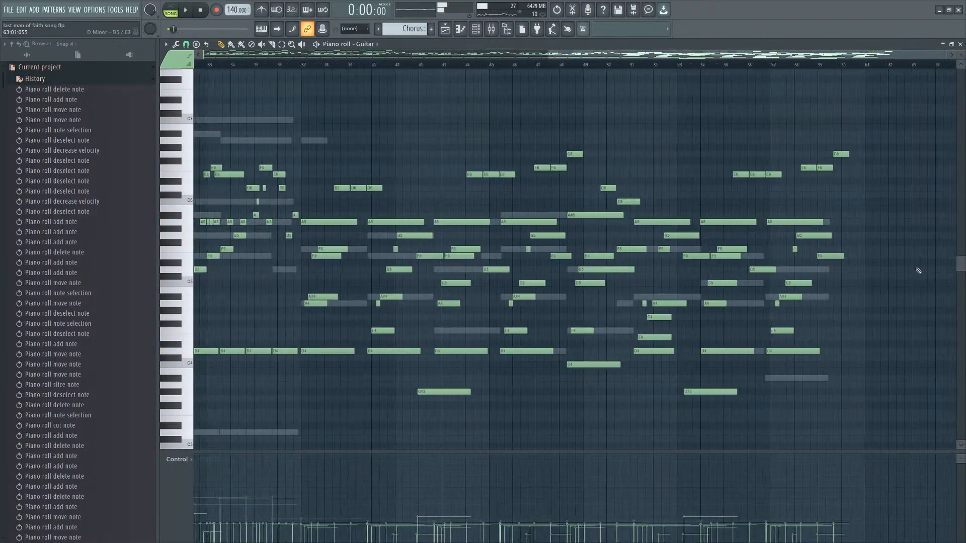
pyautogui.press('space')
pyautogui.scroll(4, 847, 243)
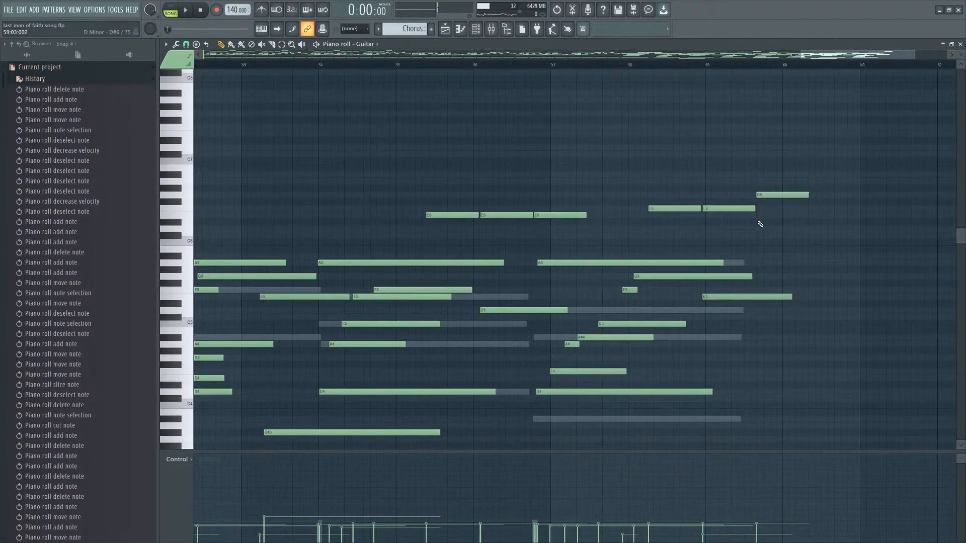
# Replace the guitar's high notes after bar 59 with a single C6 note starting just after bar 59.
pyautogui.click(757, 229)
pyautogui.rightClick(758, 229)
pyautogui.click(751, 206)
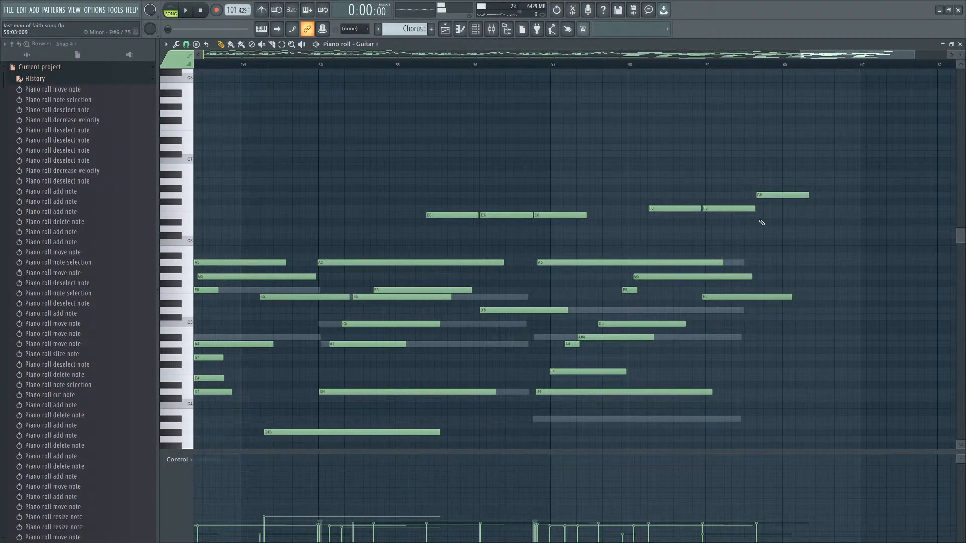
pyautogui.click(758, 216)
pyautogui.rightClick(771, 196)
pyautogui.click(758, 236)
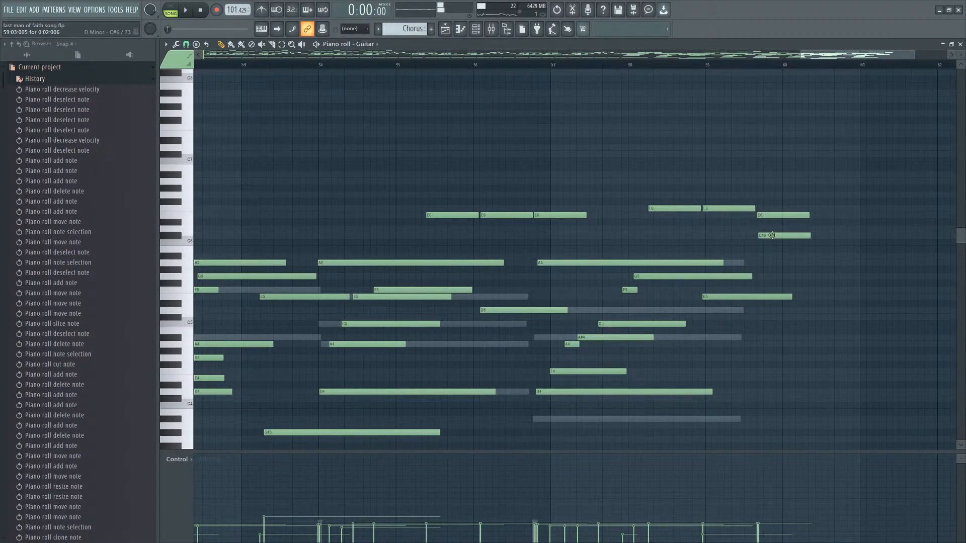
pyautogui.rightClick(758, 235)
pyautogui.click(753, 244)
pyautogui.press('space')
pyautogui.moveTo(753, 244); pyautogui.dragTo(768, 243)
pyautogui.rightClick(794, 215)
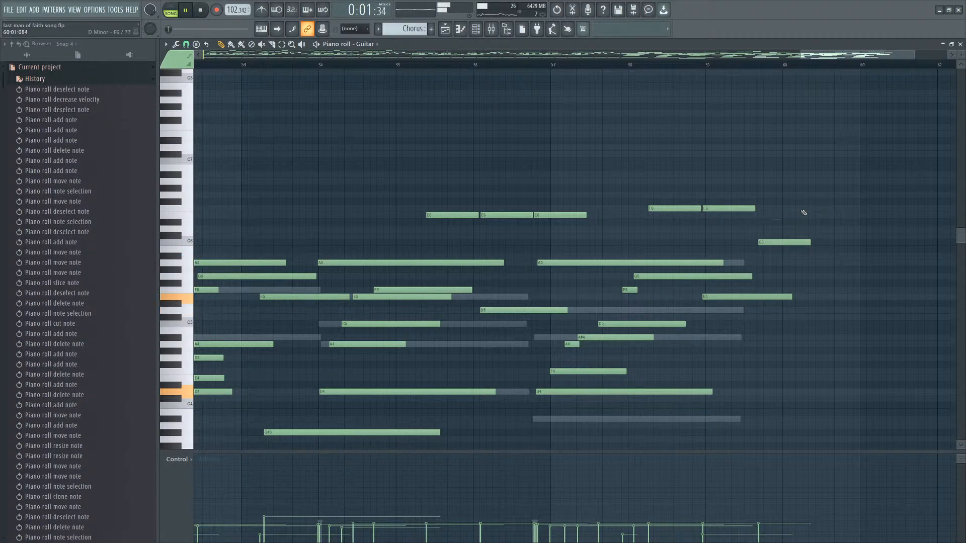
# Copy the guitar chord from around bar 43 and paste it just before bar 60.
pyautogui.scroll(-2, 847, 246)
pyautogui.scroll(-4, 847, 251)
pyautogui.scroll(-2, 847, 251)
pyautogui.scroll(-3, 603, 245)
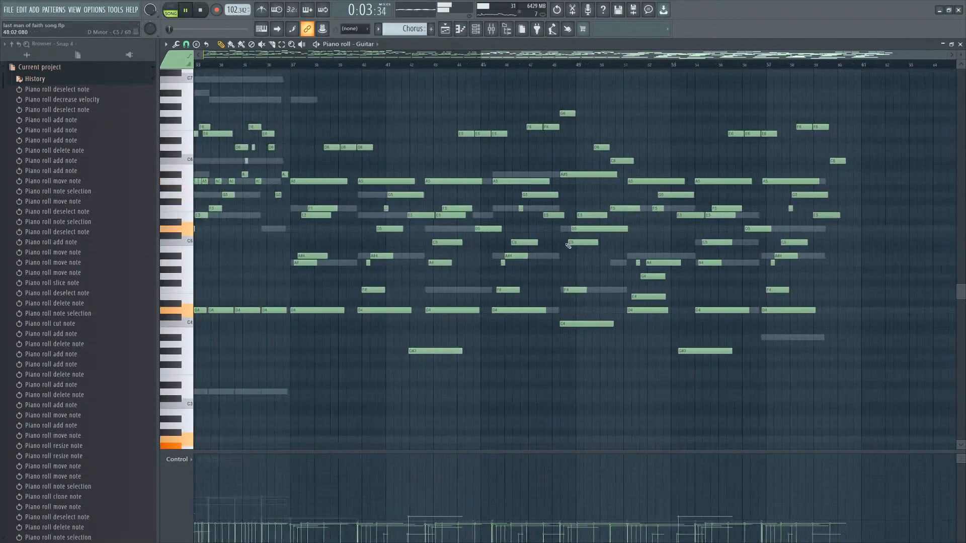
pyautogui.moveTo(456, 195); pyautogui.dragTo(427, 330)
pyautogui.hotkey('ctrl', 'c')
pyautogui.scroll(8, 914, 313)
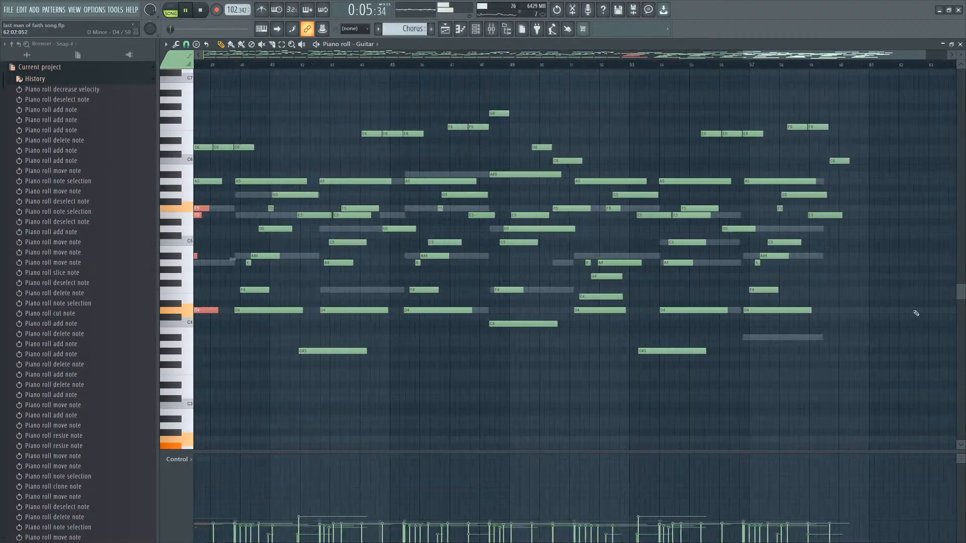
pyautogui.hotkey('ctrl', 'v')
pyautogui.scroll(-2, 692, 285)
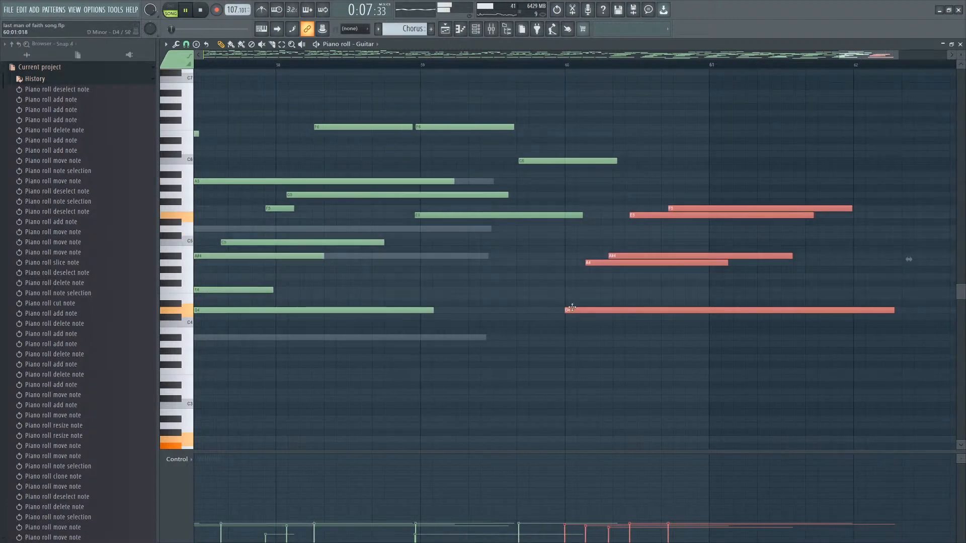
pyautogui.moveTo(571, 301); pyautogui.dragTo(526, 302)
pyautogui.click(544, 295)
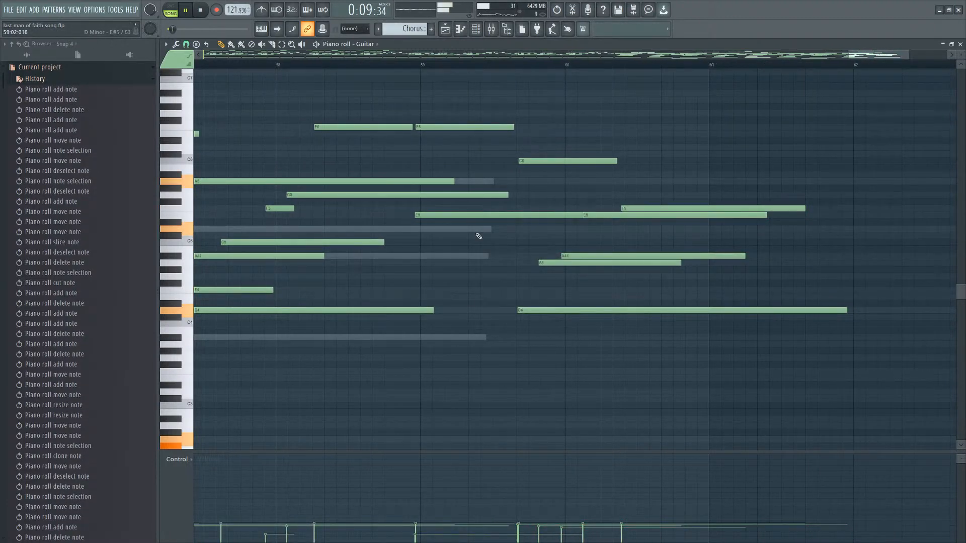
pyautogui.click(474, 31)
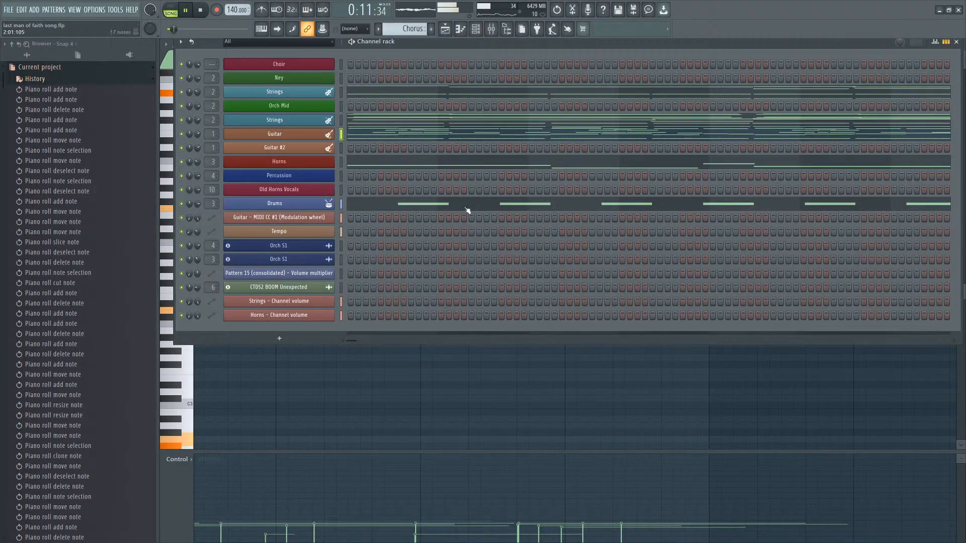
# Switch the Guitar piano roll to the Intro pattern and look through its notes.
pyautogui.click(460, 30)
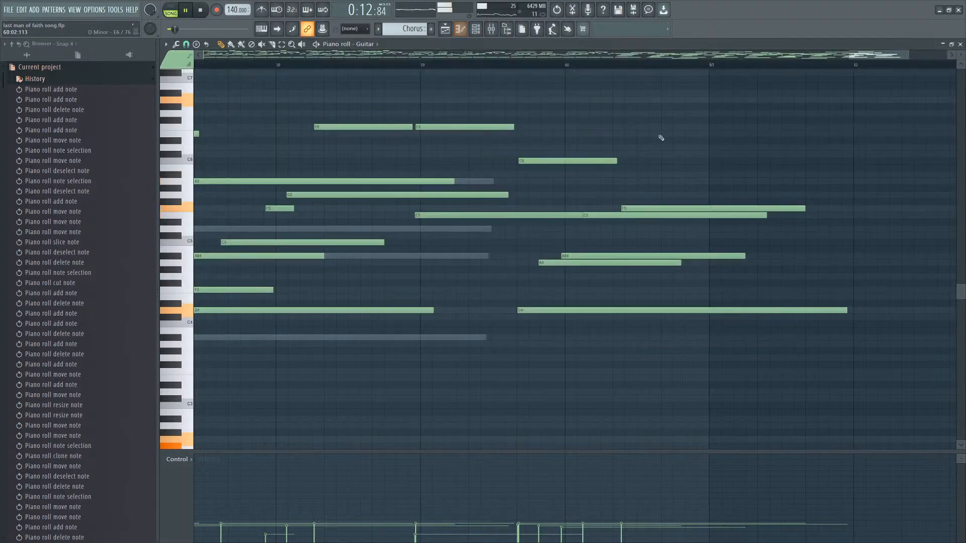
pyautogui.click(447, 31)
pyautogui.scroll(-2, 617, 199)
pyautogui.doubleClick(323, 182)
pyautogui.scroll(-3, 576, 183)
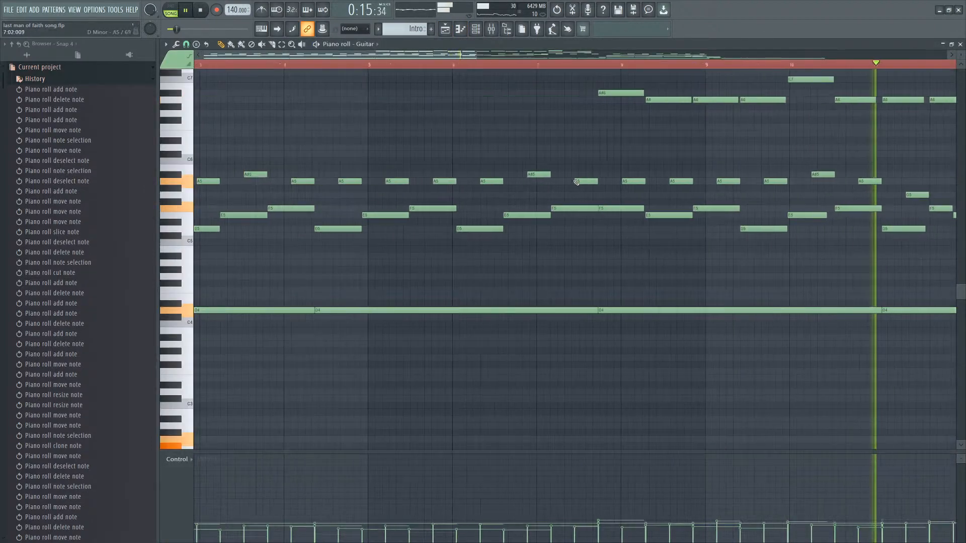
pyautogui.scroll(-4, 576, 182)
pyautogui.scroll(2, 698, 196)
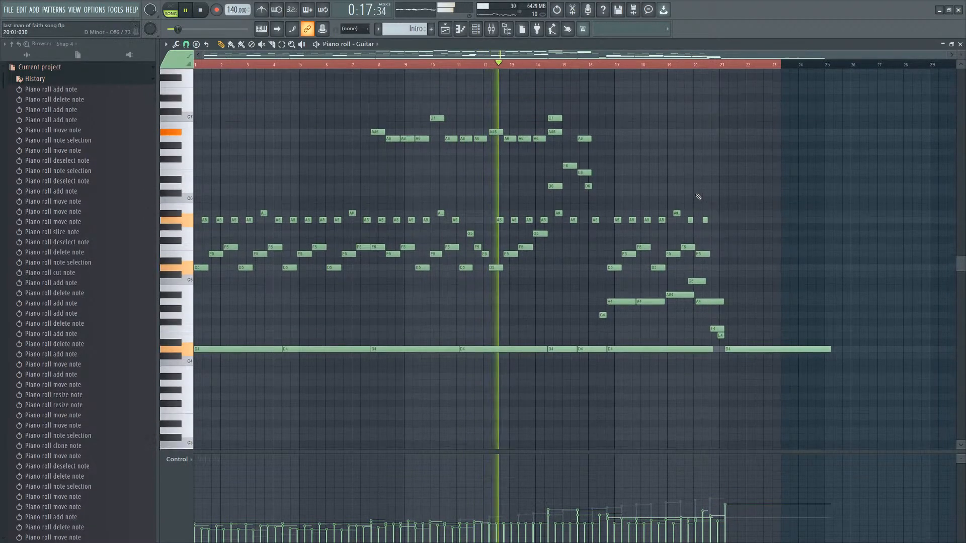
pyautogui.scroll(1, 257, 252)
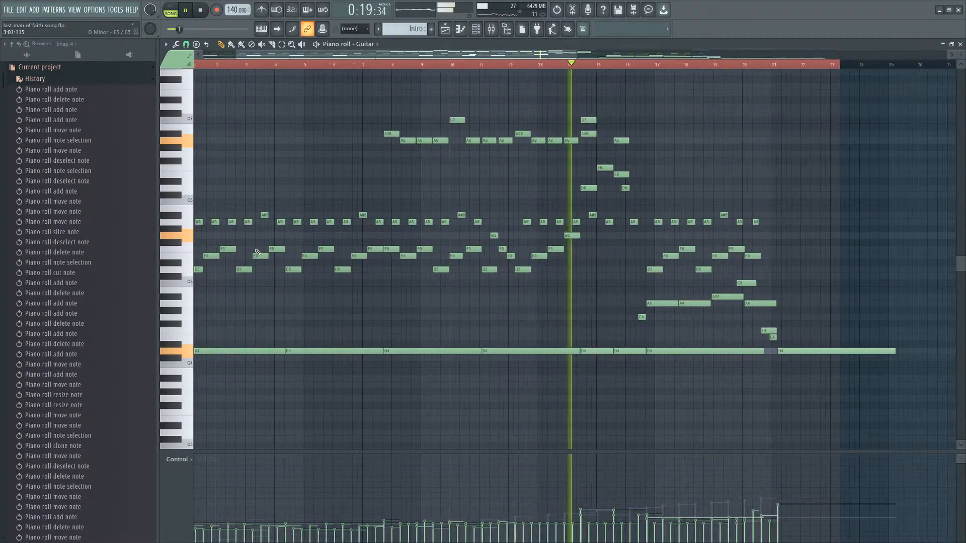
pyautogui.scroll(2, 257, 252)
pyautogui.scroll(-3, 485, 210)
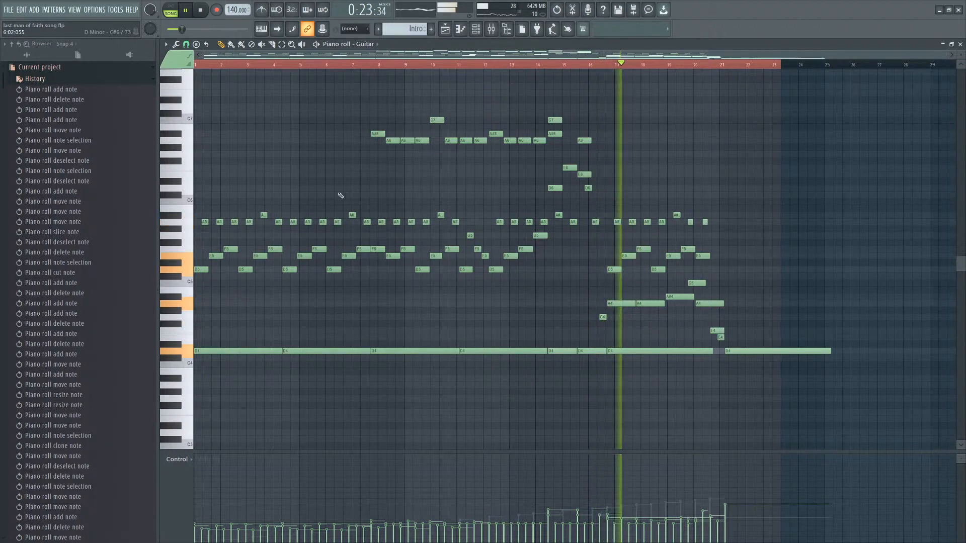
pyautogui.scroll(3, 308, 194)
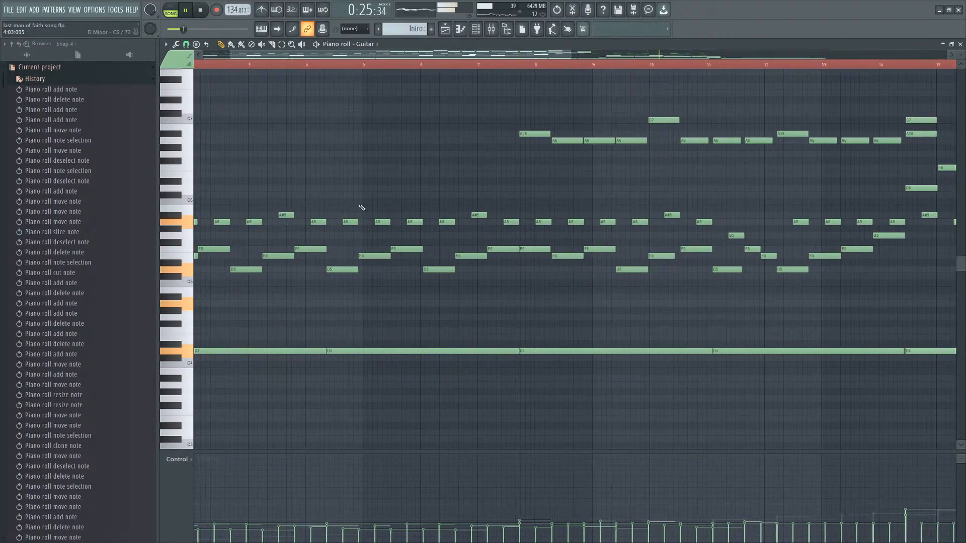
# Select the opening guitar notes of the intro and play the pattern.
pyautogui.moveTo(362, 208); pyautogui.dragTo(201, 403)
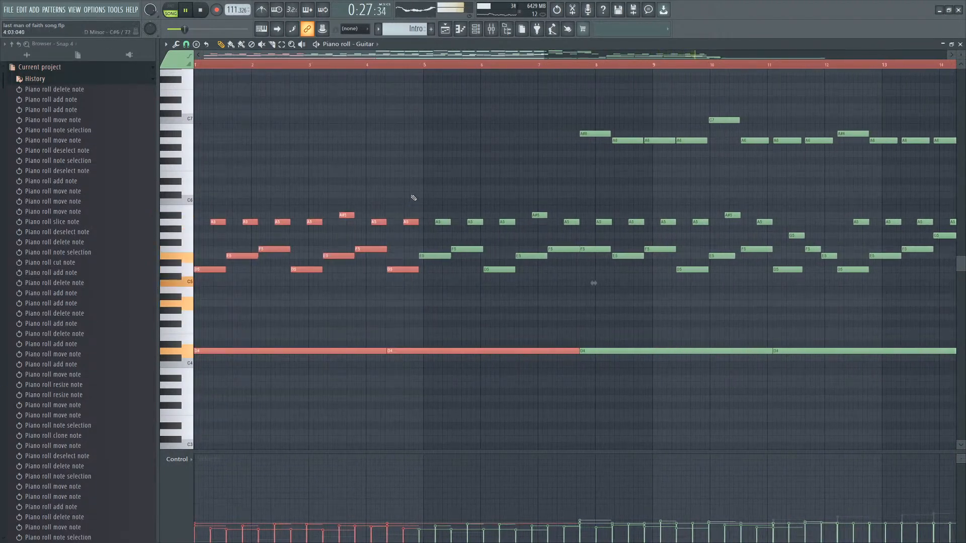
pyautogui.moveTo(410, 193); pyautogui.dragTo(332, 267)
pyautogui.moveTo(380, 186); pyautogui.dragTo(92, 403)
pyautogui.scroll(-3, 631, 54)
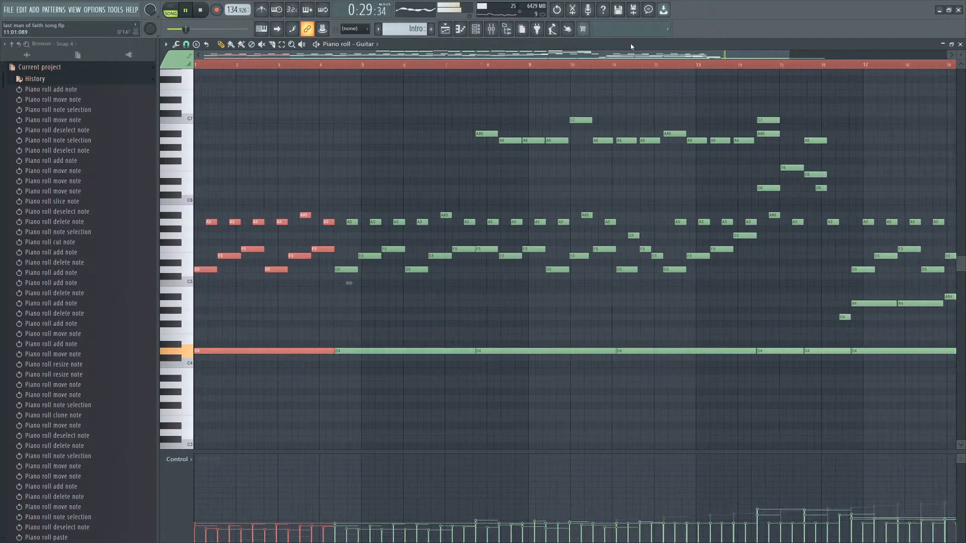
pyautogui.press('space')
# Open the Chorus pattern from the playlist and play it from around bar 44.
pyautogui.click(445, 29)
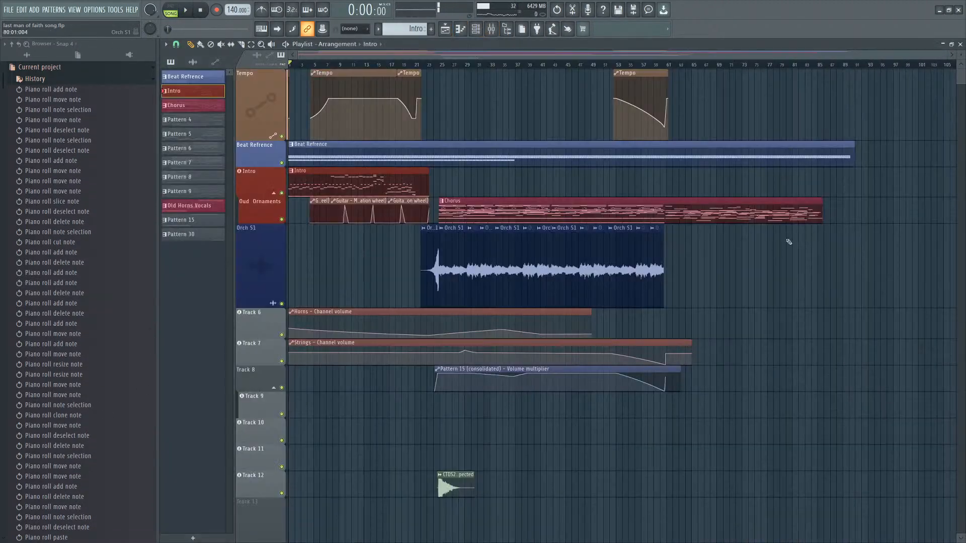
pyautogui.doubleClick(705, 219)
pyautogui.doubleClick(700, 209)
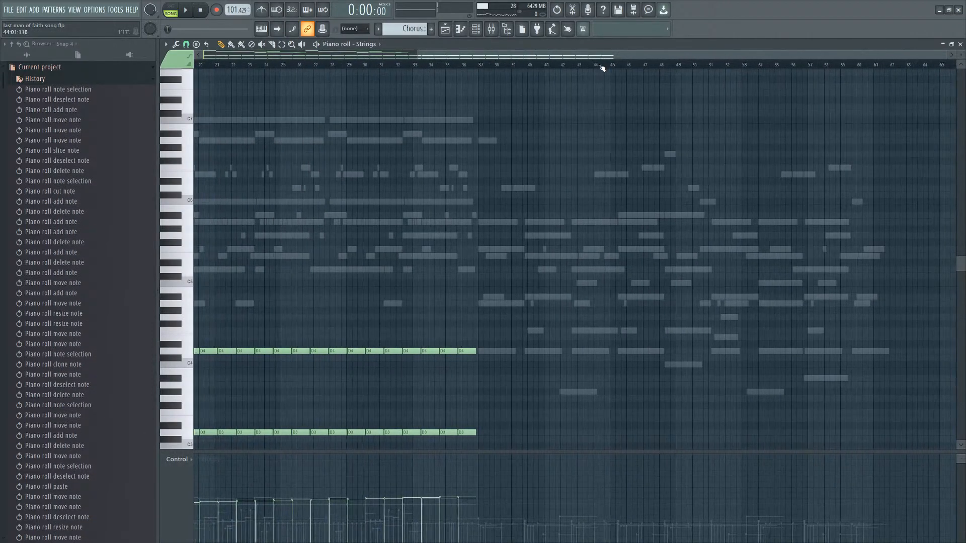
pyautogui.click(599, 65)
pyautogui.press('space')
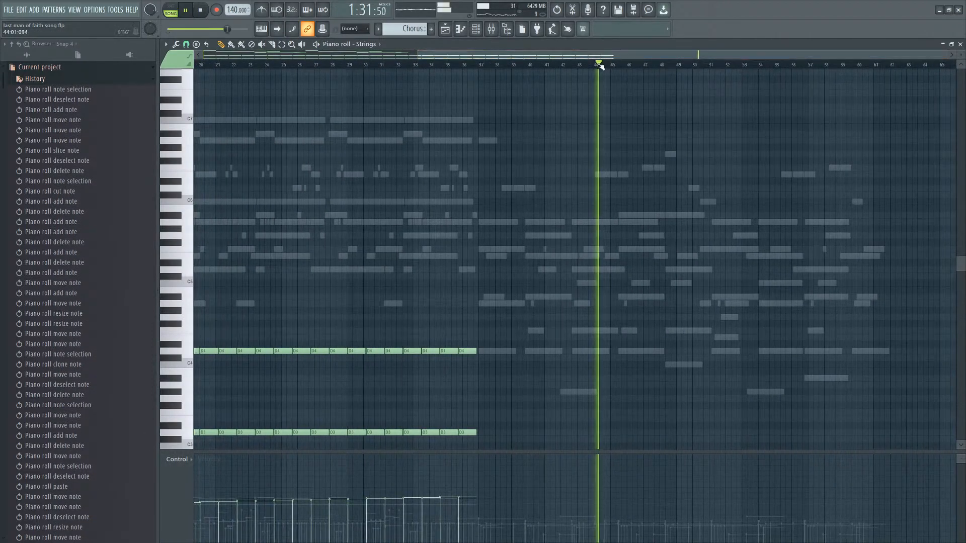
# Compare the Strings chorus chords around bar 60 with the Guitar part there.
pyautogui.scroll(3, 922, 205)
pyautogui.scroll(-3, 851, 217)
pyautogui.scroll(-1, 921, 234)
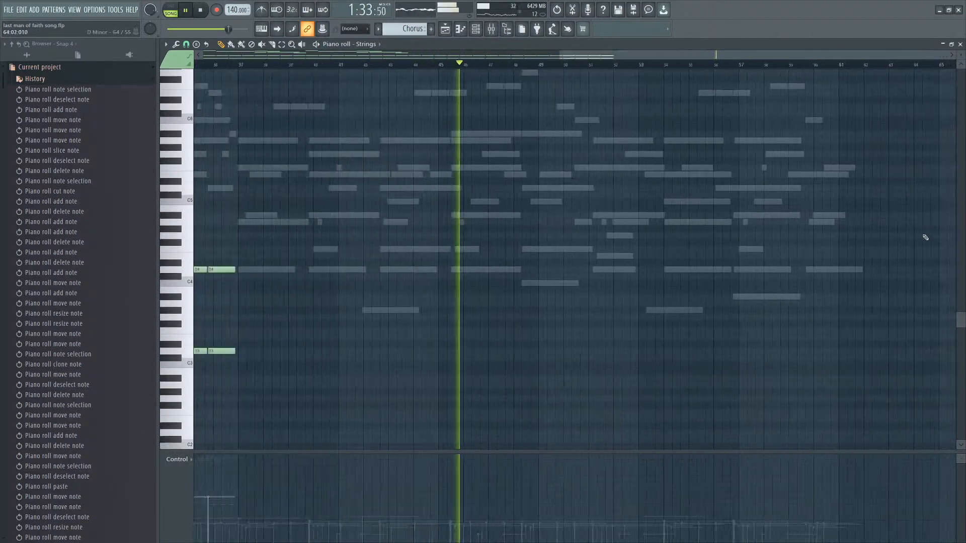
pyautogui.scroll(6, 924, 237)
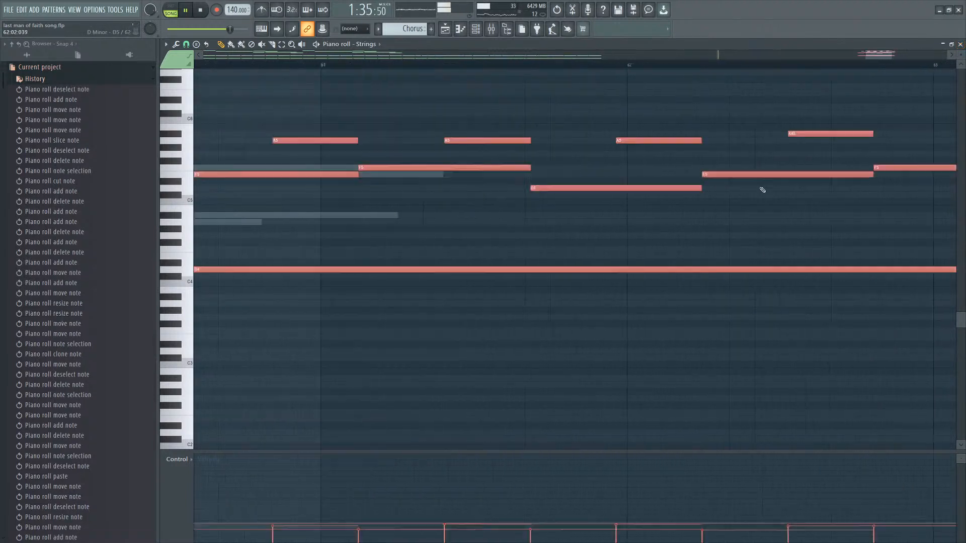
pyautogui.scroll(-5, 762, 190)
pyautogui.scroll(3, 884, 198)
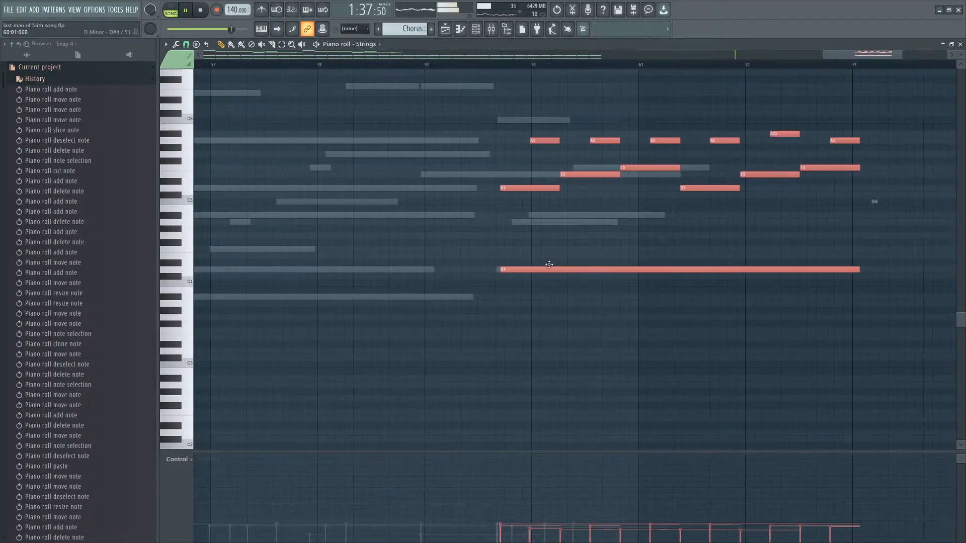
pyautogui.doubleClick(567, 219)
pyautogui.scroll(2, 602, 241)
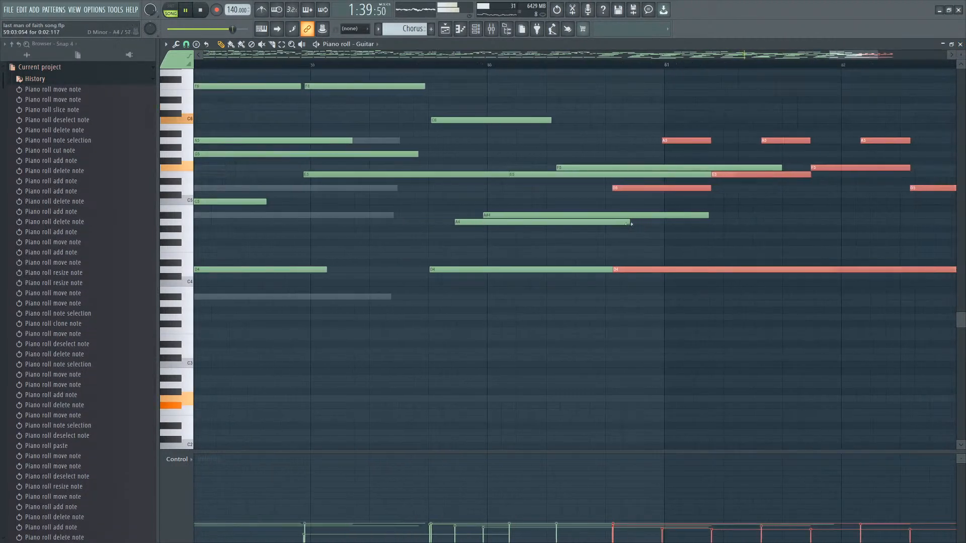
pyautogui.scroll(-4, 646, 207)
pyautogui.scroll(2, 647, 211)
# Remove the duplicated D4, the C6 and the A5 notes at the start of bar 60 in the guitar.
pyautogui.moveTo(649, 251); pyautogui.dragTo(503, 246)
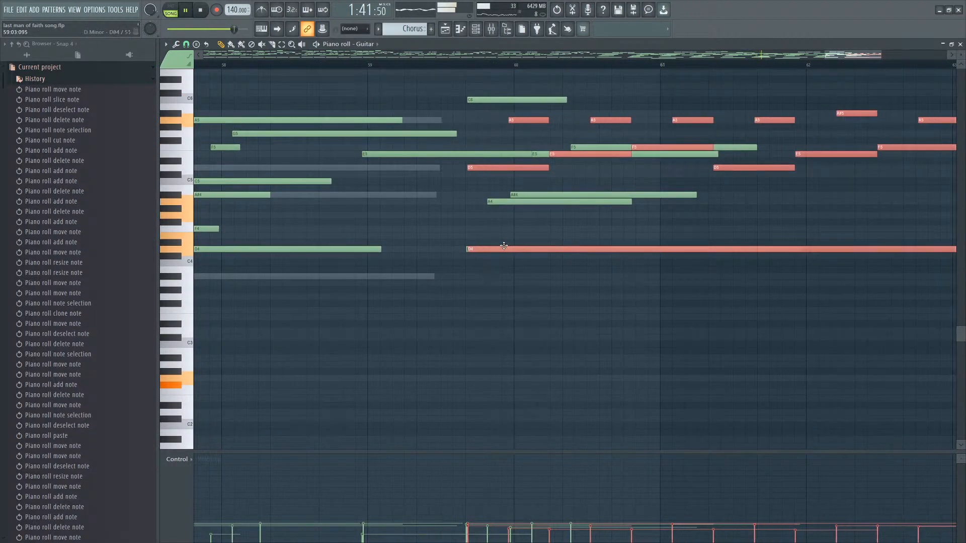
pyautogui.rightClick(503, 249)
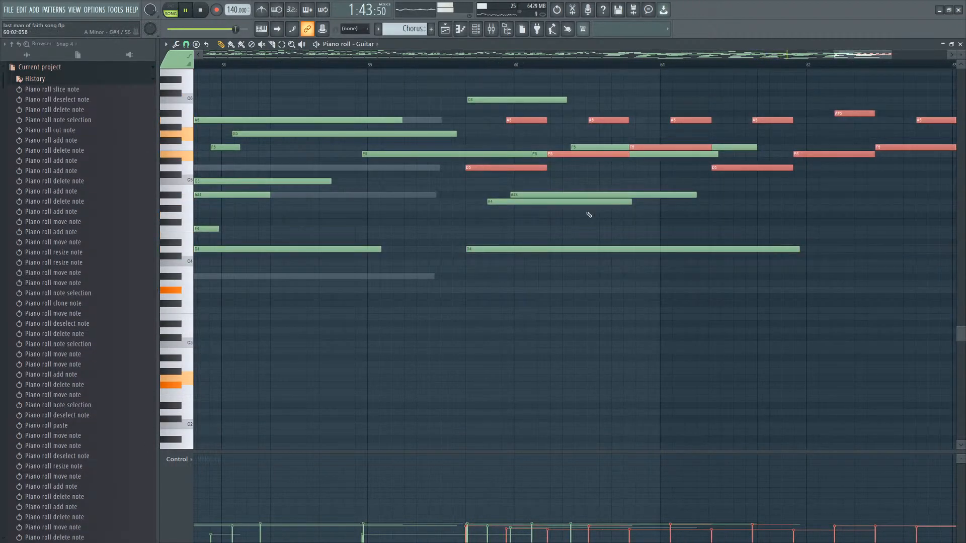
pyautogui.scroll(2, 594, 214)
pyautogui.rightClick(481, 101)
pyautogui.scroll(-2, 486, 111)
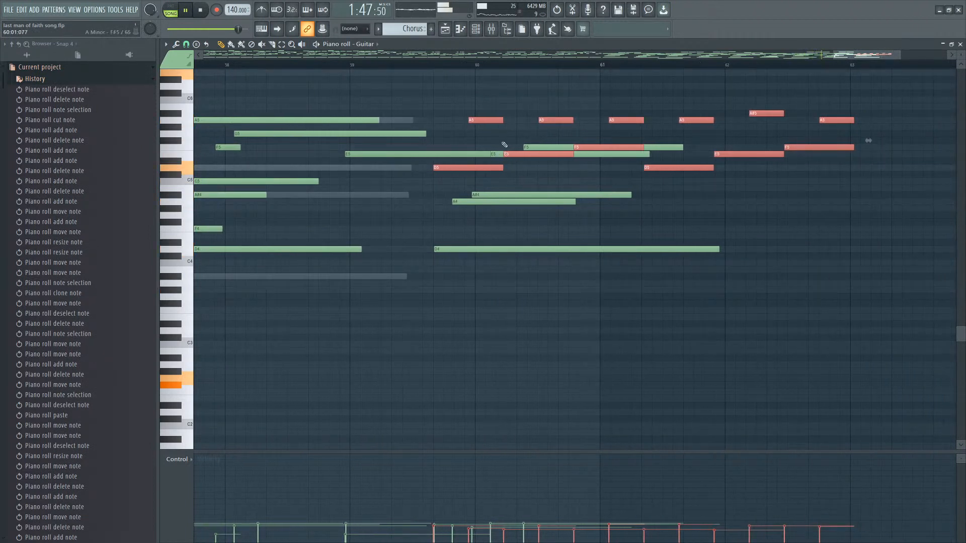
pyautogui.keyDown('ctrl'); pyautogui.click(505, 146); pyautogui.keyUp('ctrl')
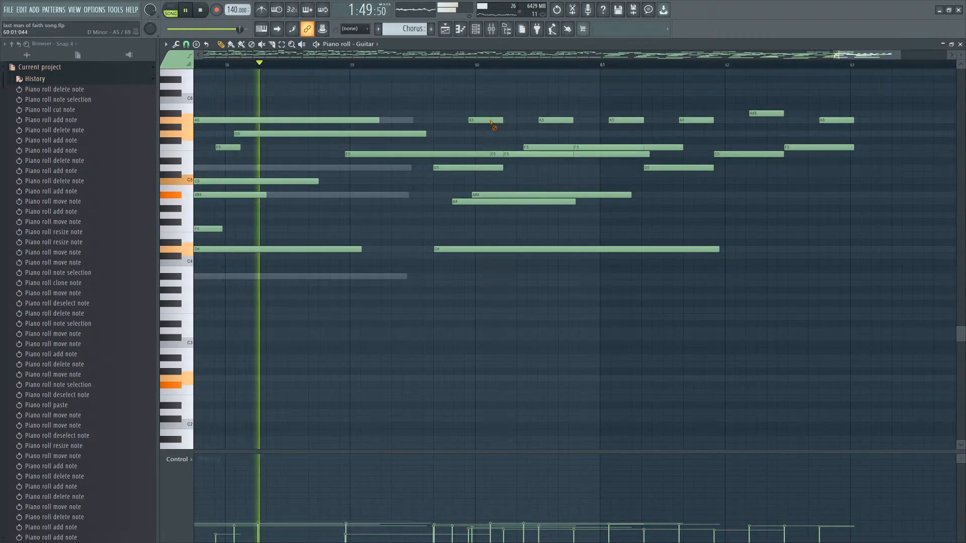
pyautogui.rightClick(493, 120)
# Shorten the E5 note before bar 60 so it ends before the bar, and audition from bar 60.
pyautogui.rightClick(510, 154)
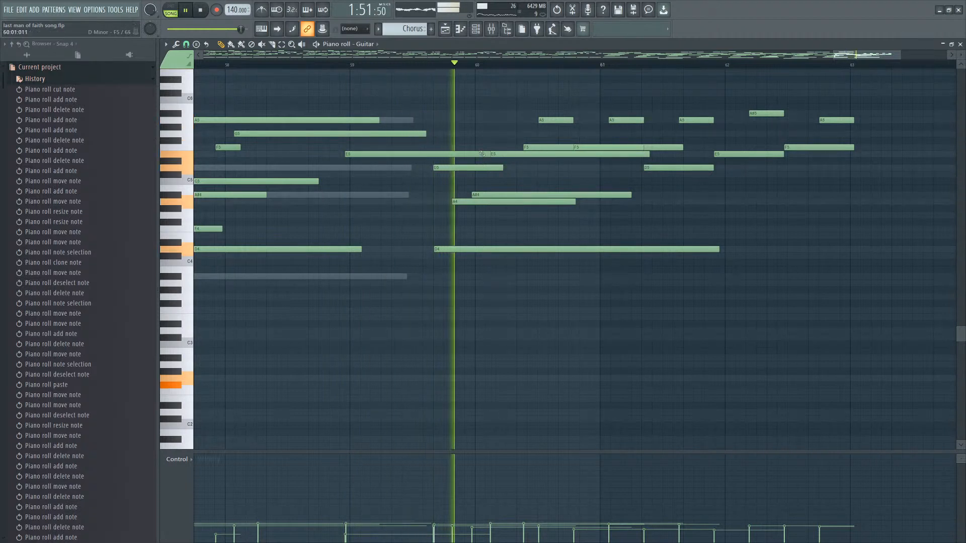
pyautogui.click(491, 154)
pyautogui.moveTo(490, 155); pyautogui.dragTo(448, 155)
pyautogui.press('space')
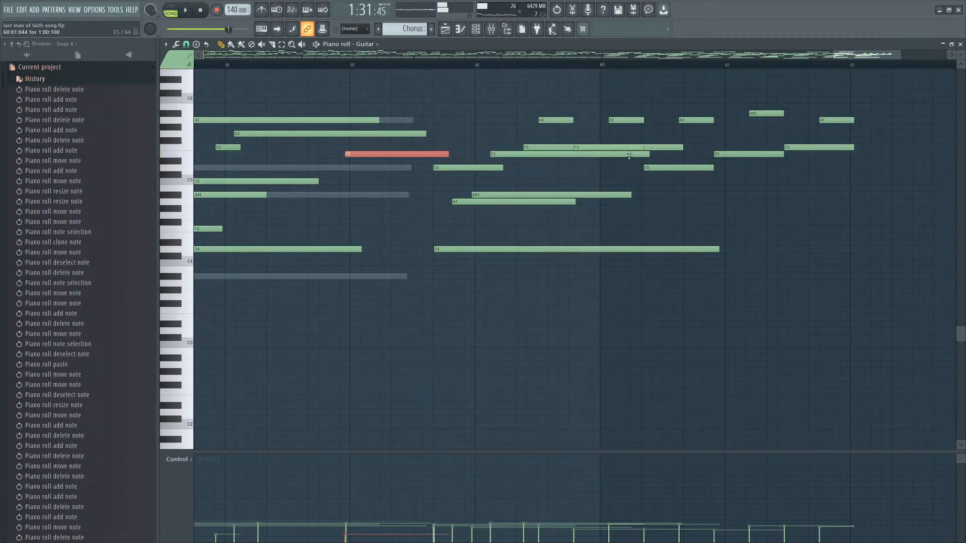
pyautogui.rightClick(616, 152)
pyautogui.click(434, 70)
pyautogui.press('space')
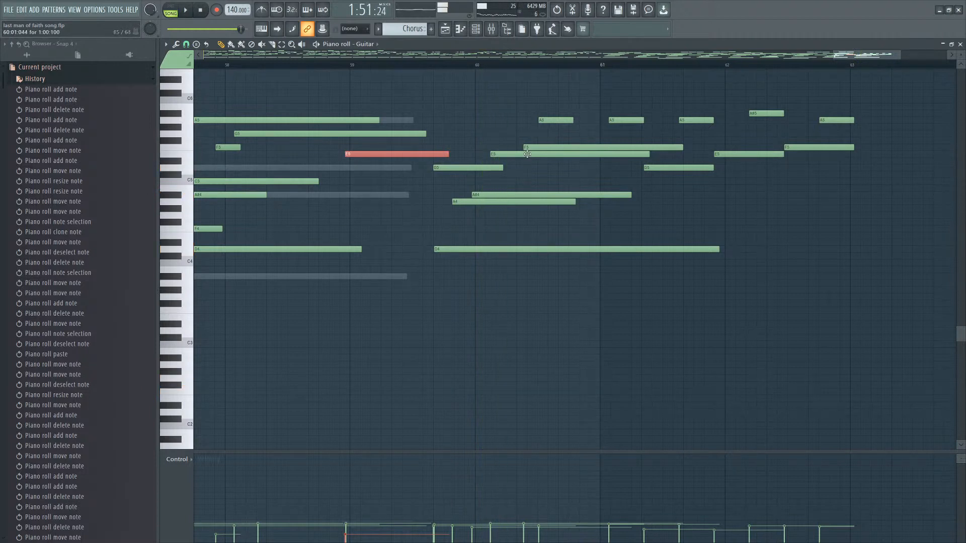
# Replace the F5 and A5 notes just after bar 60 with a C5 note, auditioning the chord.
pyautogui.rightClick(526, 147)
pyautogui.click(524, 174)
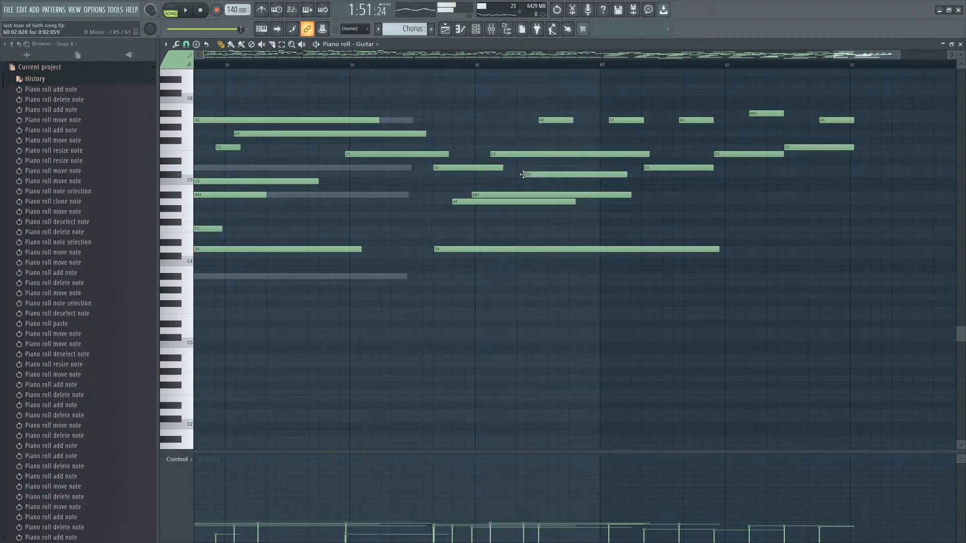
pyautogui.rightClick(538, 175)
pyautogui.press('space')
pyautogui.click(540, 175)
pyautogui.rightClick(563, 120)
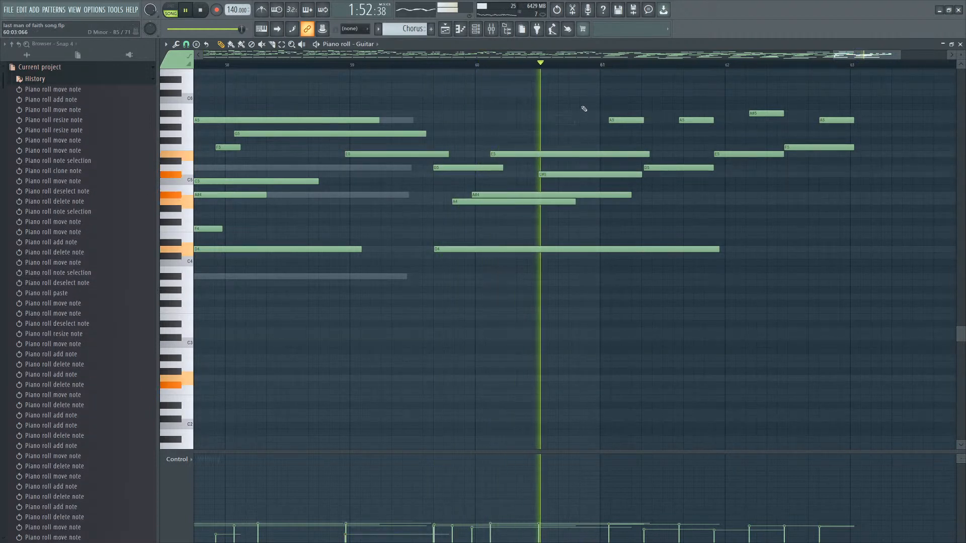
pyautogui.press('space')
pyautogui.click(531, 181)
pyautogui.rightClick(544, 174)
pyautogui.press('space')
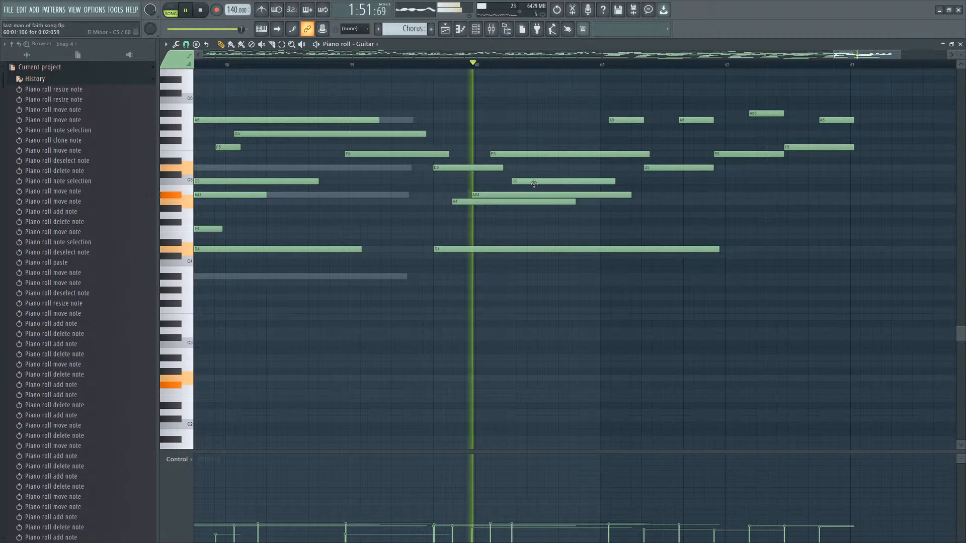
pyautogui.press('space')
# Delete the remaining high A5, D5, F5 and A#5 guitar notes between bars 61 and 62.
pyautogui.rightClick(626, 121)
pyautogui.rightClick(684, 167)
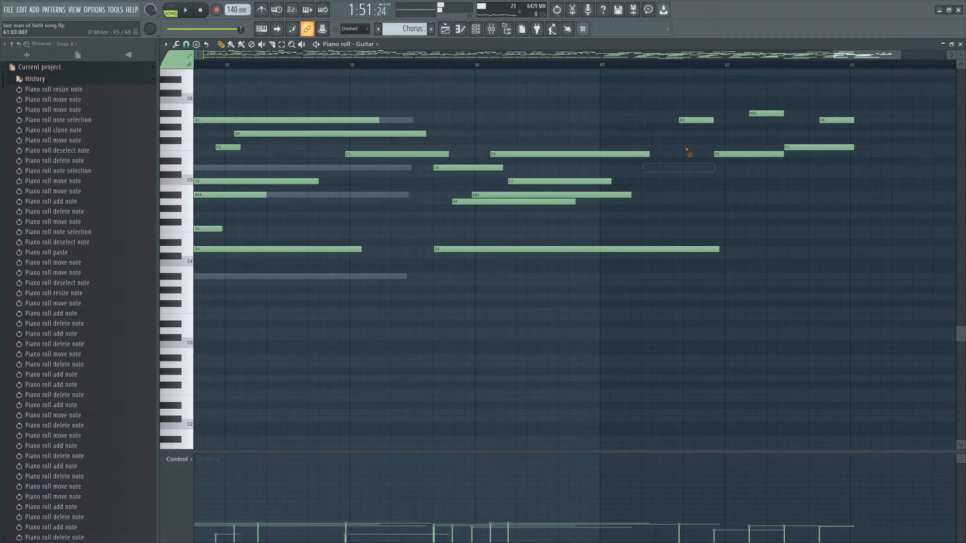
pyautogui.rightClick(828, 122)
pyautogui.rightClick(805, 147)
pyautogui.rightClick(766, 113)
pyautogui.click(563, 202)
# Delete the A4 note starting just before bar 60 under the D4 bass note.
pyautogui.scroll(2, 595, 231)
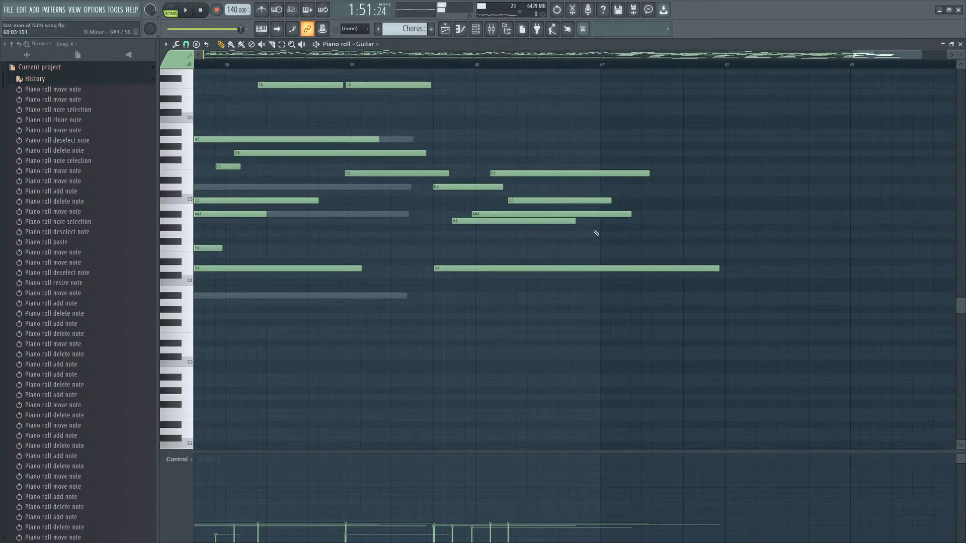
pyautogui.keyDown('ctrl'); pyautogui.moveTo(588, 235); pyautogui.dragTo(523, 326); pyautogui.keyUp('ctrl')
pyautogui.keyDown('alt'); pyautogui.scroll(-4, 525, 324); pyautogui.keyUp('alt')
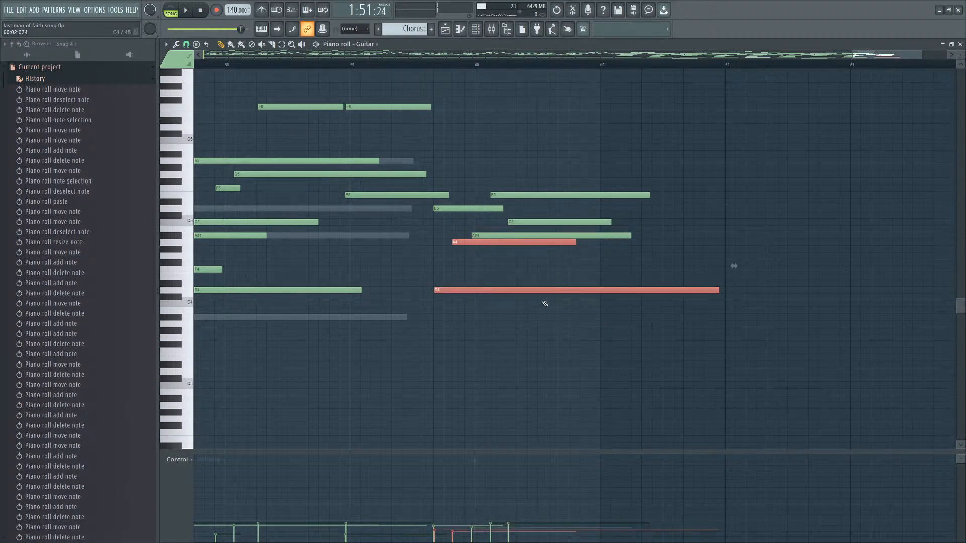
pyautogui.keyDown('ctrl'); pyautogui.moveTo(556, 226); pyautogui.dragTo(541, 258); pyautogui.keyUp('ctrl')
pyautogui.rightClick(574, 235)
pyautogui.press('space')
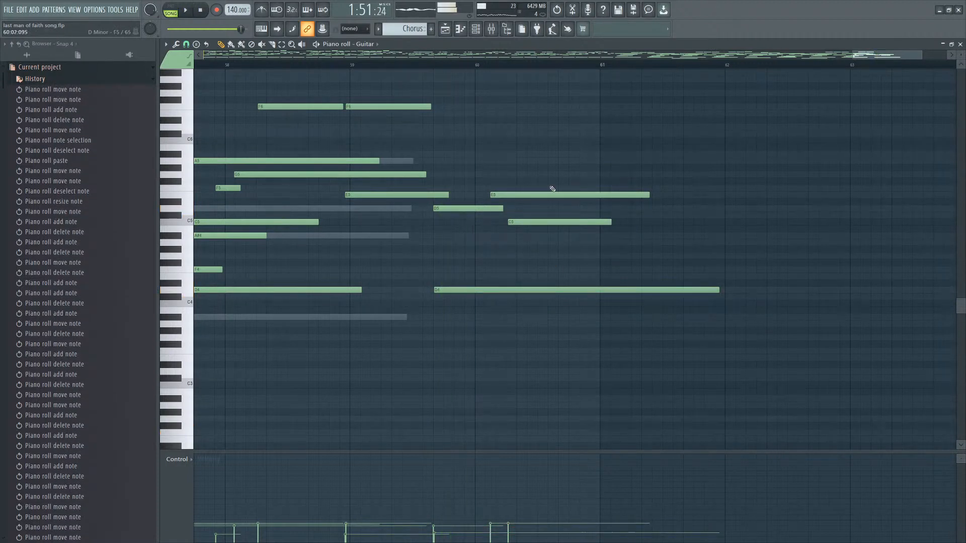
# Select the new guitar chord at bar 60 and play it back several times.
pyautogui.keyDown('ctrl'); pyautogui.moveTo(543, 175); pyautogui.dragTo(485, 339); pyautogui.keyUp('ctrl')
pyautogui.keyDown('alt'); pyautogui.scroll(3, 540, 323); pyautogui.keyUp('alt')
pyautogui.press('space')
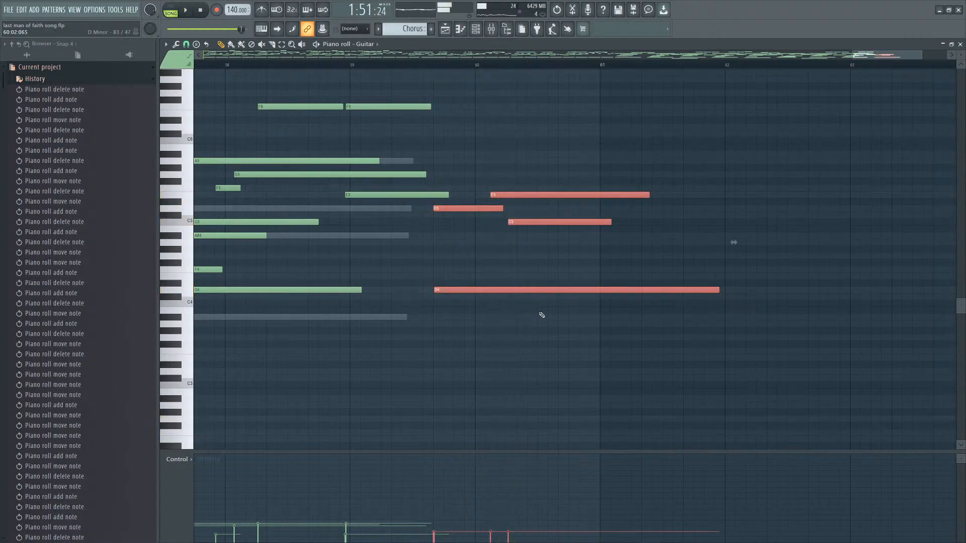
pyautogui.scroll(-2, 539, 316)
pyautogui.press('space')
pyautogui.press('space')
pyautogui.click(532, 207)
pyautogui.press('space')
pyautogui.press('space')
pyautogui.press('space')
pyautogui.press('space')
pyautogui.press('space')
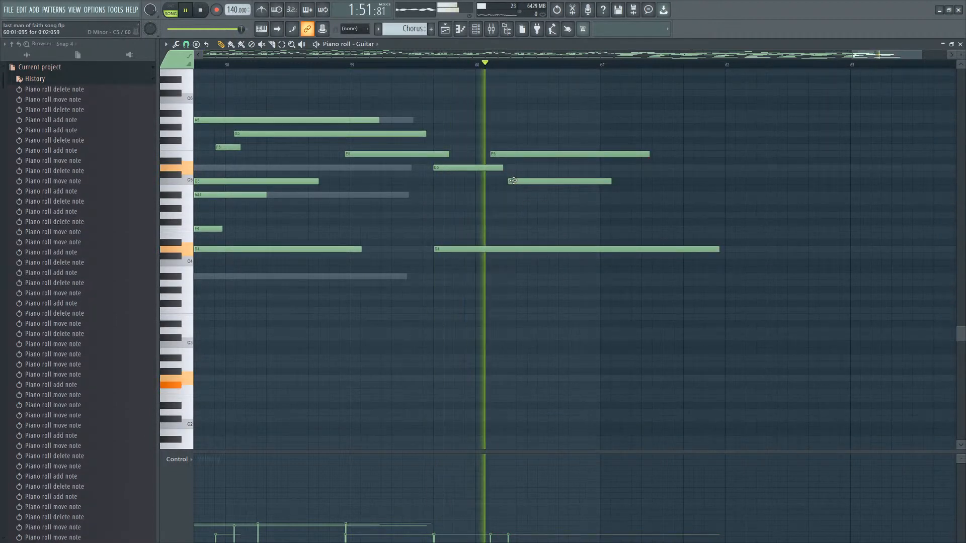
pyautogui.press('space')
# Shorten the two upper guitar notes that end just before bar 60.
pyautogui.keyDown('ctrl'); pyautogui.moveTo(440, 117); pyautogui.dragTo(426, 160); pyautogui.keyUp('ctrl')
pyautogui.press('space')
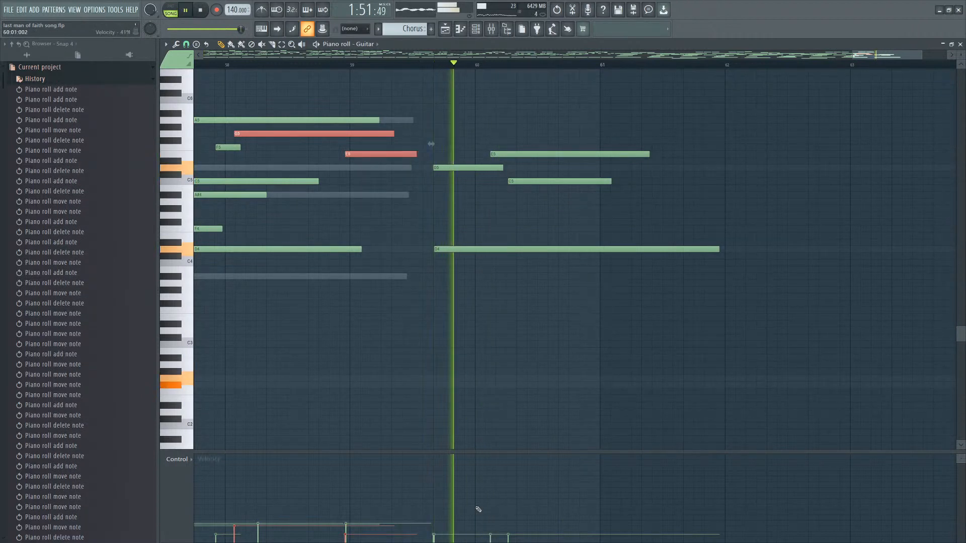
pyautogui.press('space')
# Review the guitar notes between bars 59 and 61 closely.
pyautogui.keyDown('ctrl'); pyautogui.scroll(7, 425, 167); pyautogui.keyUp('ctrl')
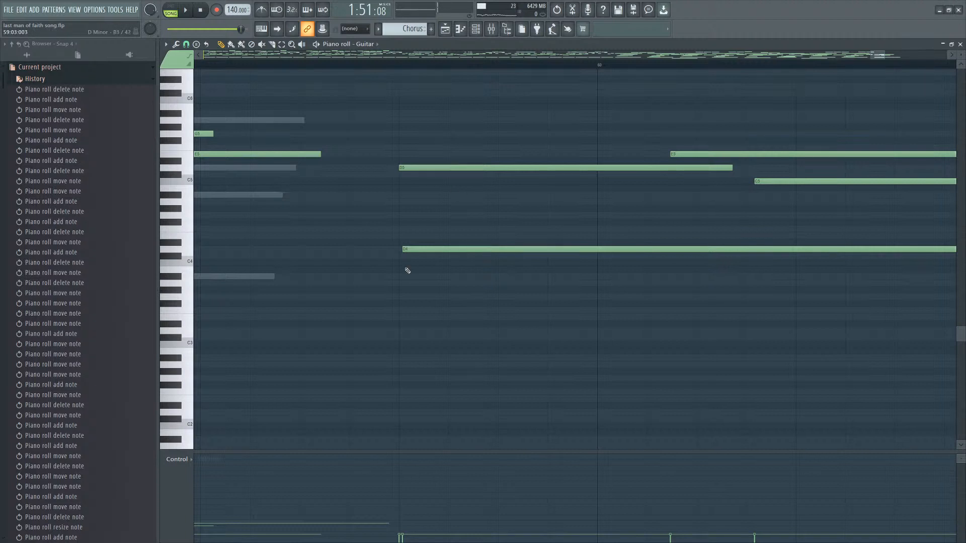
pyautogui.press('space')
pyautogui.press('space')
pyautogui.keyDown('ctrl'); pyautogui.scroll(-5, 459, 302); pyautogui.keyUp('ctrl')
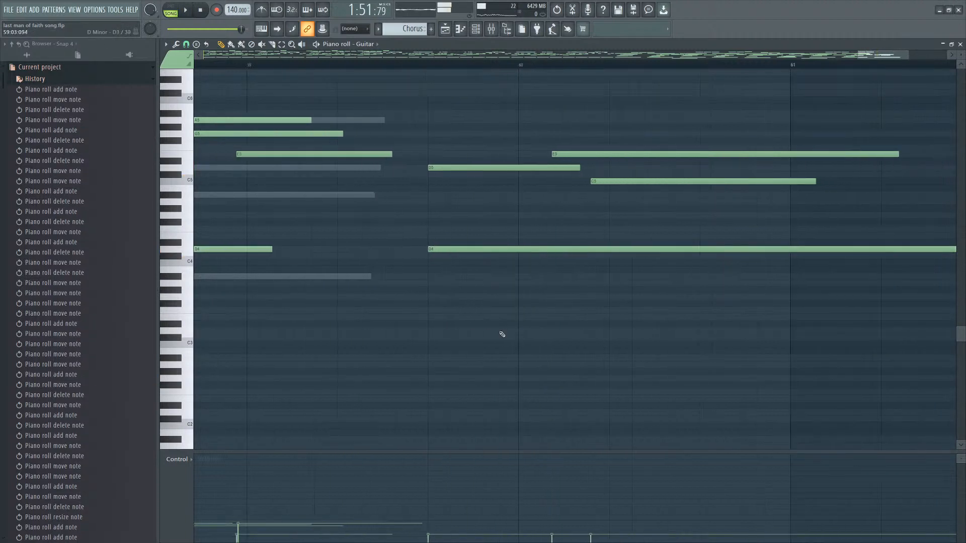
pyautogui.keyDown('ctrl'); pyautogui.moveTo(594, 116); pyautogui.dragTo(505, 220); pyautogui.keyUp('ctrl')
pyautogui.keyDown('ctrl'); pyautogui.scroll(-6, 737, 265); pyautogui.keyUp('ctrl')
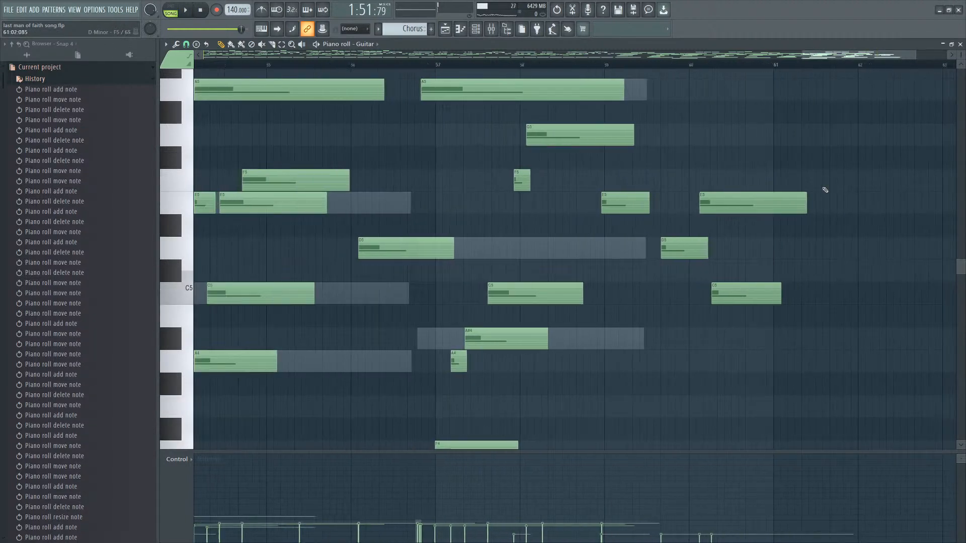
# Zoom out to survey the whole Guitar part in the piano roll.
pyautogui.moveTo(961, 54); pyautogui.dragTo(961, 31)
pyautogui.scroll(-1, 930, 126)
pyautogui.keyDown('ctrl'); pyautogui.scroll(-3, 894, 158); pyautogui.keyUp('ctrl')
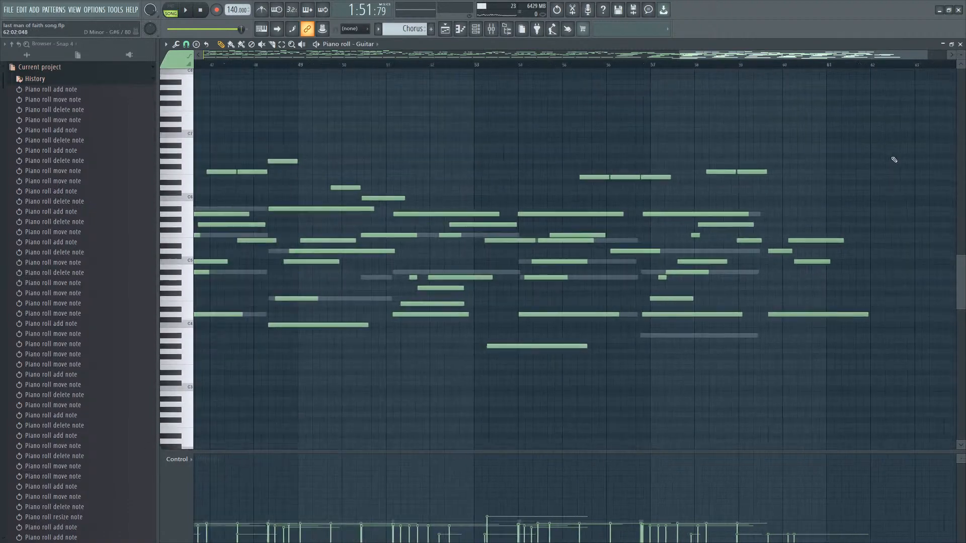
pyautogui.keyDown('ctrl'); pyautogui.scroll(-6, 896, 191); pyautogui.keyUp('ctrl')
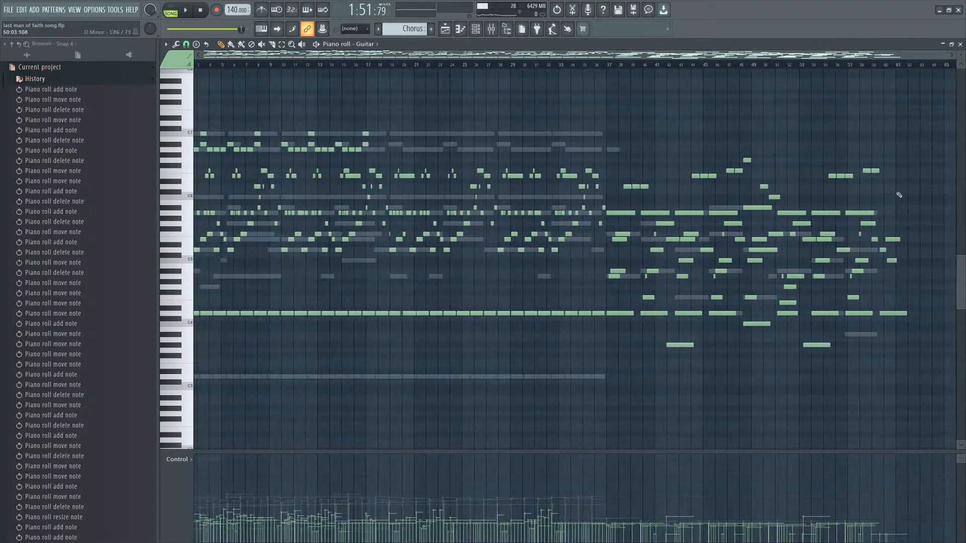
pyautogui.keyDown('ctrl'); pyautogui.scroll(3, 931, 211); pyautogui.keyUp('ctrl')
pyautogui.keyDown('ctrl'); pyautogui.moveTo(887, 115); pyautogui.dragTo(338, 381); pyautogui.keyUp('ctrl')
# Open the channel rack and add a Kontakt portable channel labelled Piano.
pyautogui.click(475, 28)
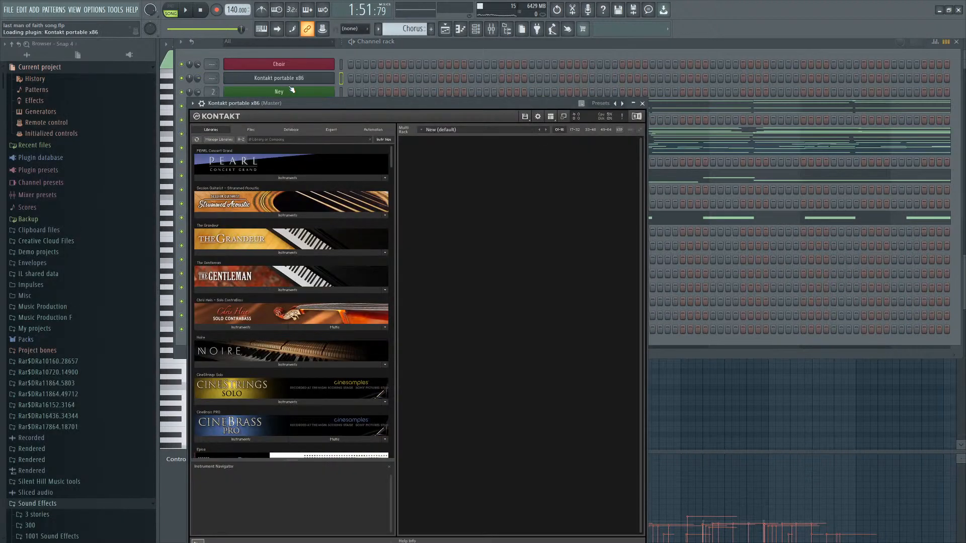
pyautogui.click(289, 82)
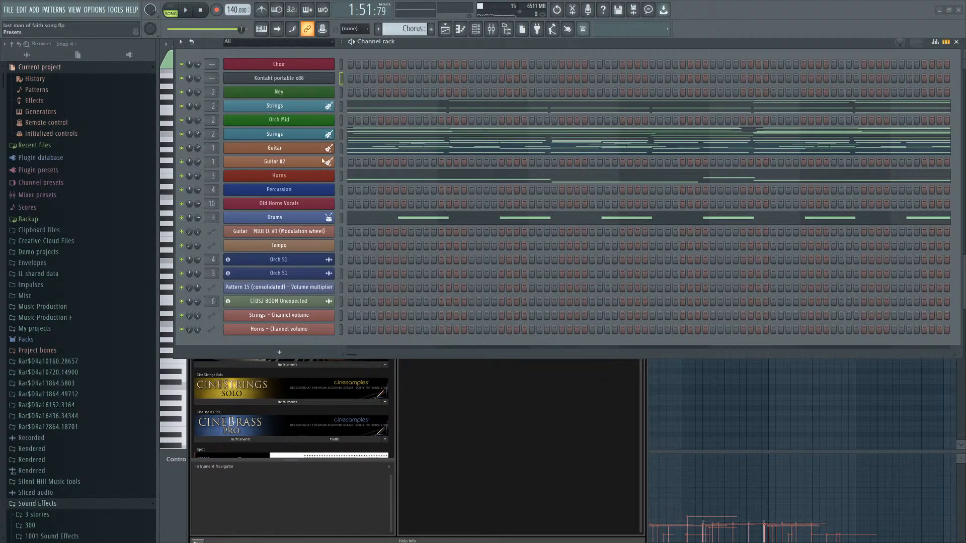
pyautogui.click(312, 79)
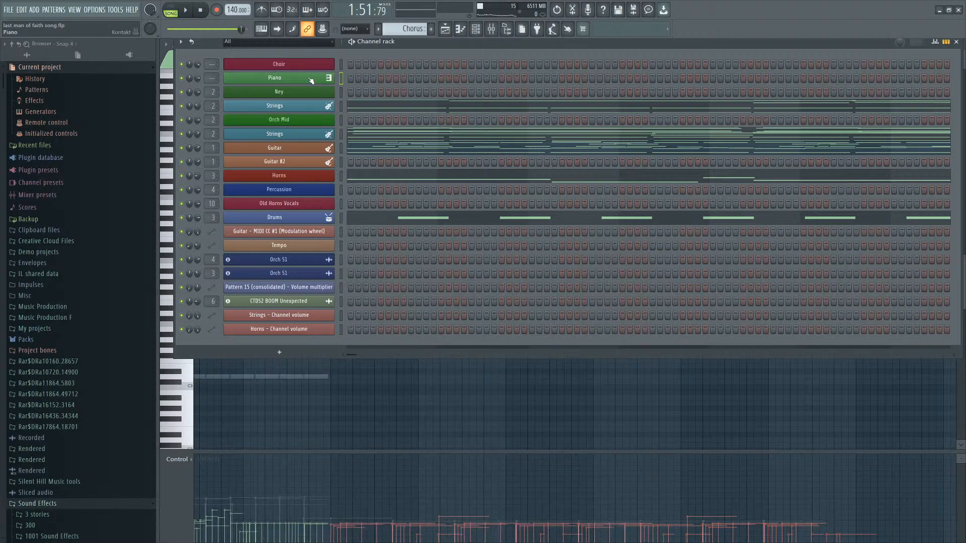
# Open the Piano channel's Kontakt window and pick the PEARL Concert Grand library.
pyautogui.click(321, 83)
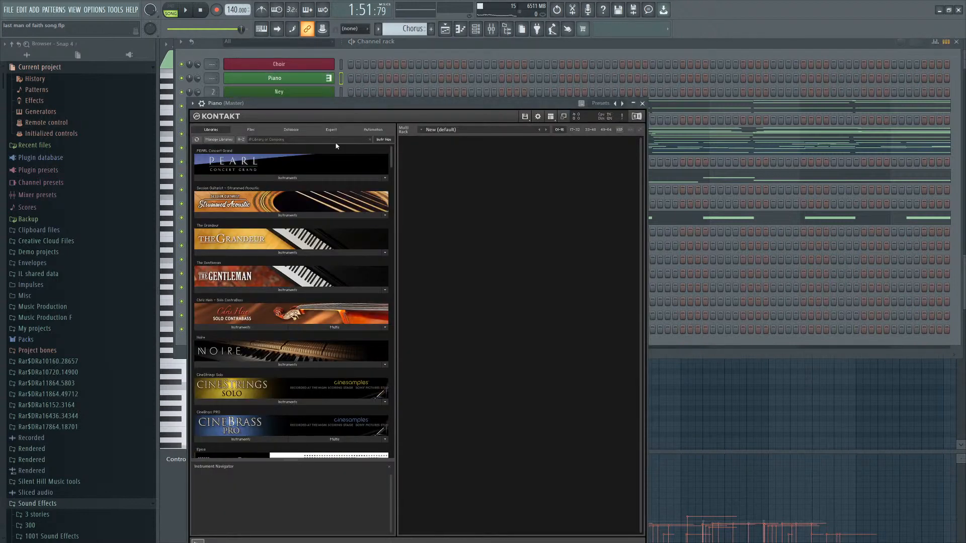
pyautogui.click(258, 177)
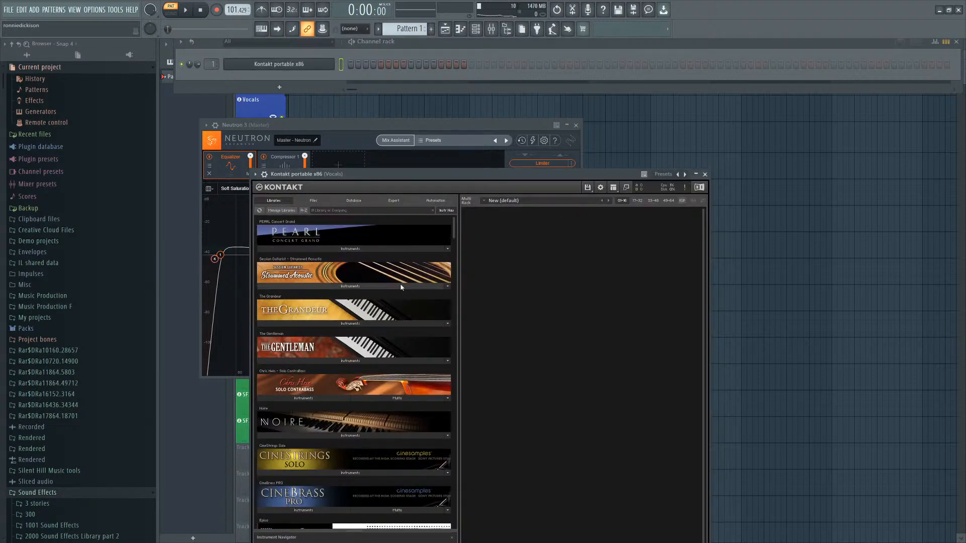
# In the Vocals Kontakt, expand the Strummed Acoustic library and load Strummed Acoustic.nki into the rack.
pyautogui.scroll(-3, 397, 272)
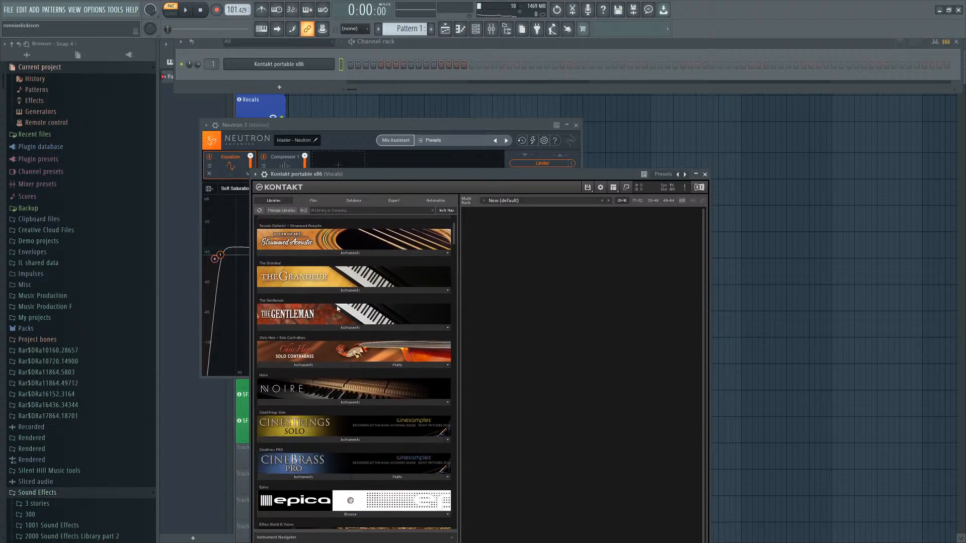
pyautogui.scroll(2, 390, 282)
pyautogui.scroll(1, 390, 289)
pyautogui.click(372, 287)
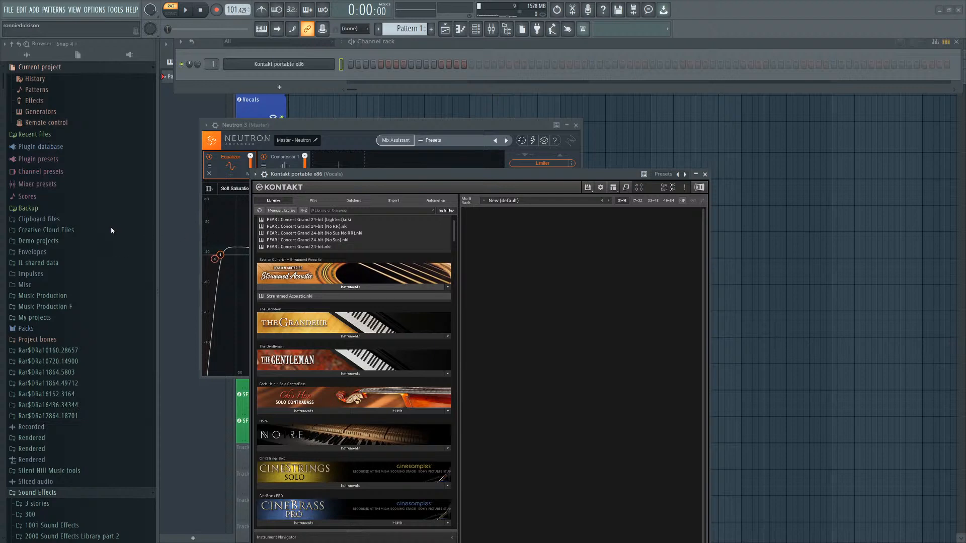
pyautogui.moveTo(497, 178); pyautogui.dragTo(603, 150)
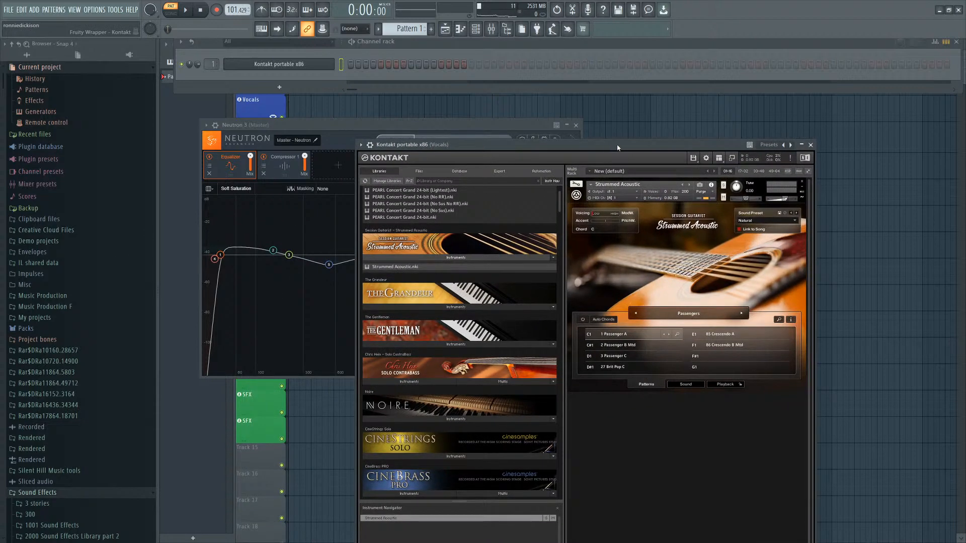
# Play back the Strummed Acoustic patterns and briefly open its song browser.
pyautogui.moveTo(539, 147); pyautogui.dragTo(508, 137)
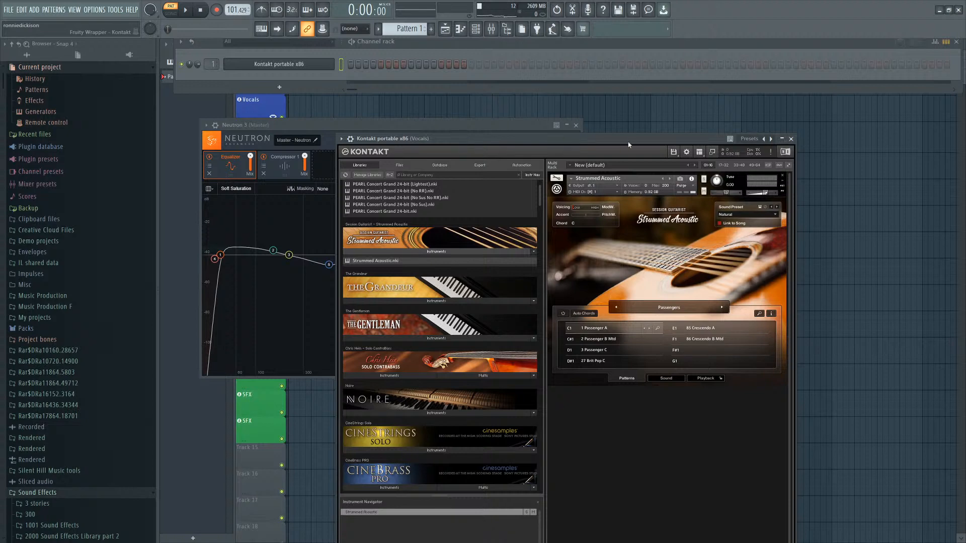
pyautogui.moveTo(628, 144); pyautogui.dragTo(636, 110)
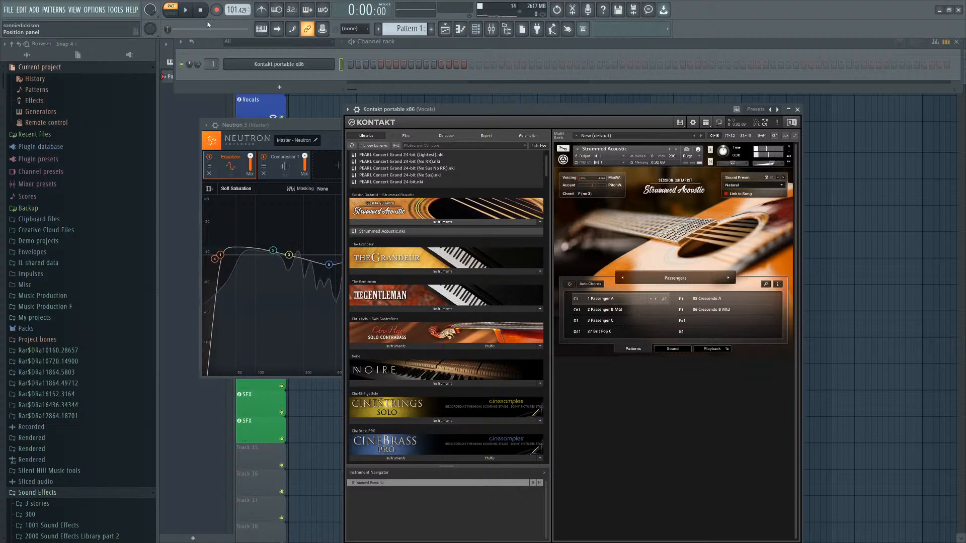
pyautogui.press('space')
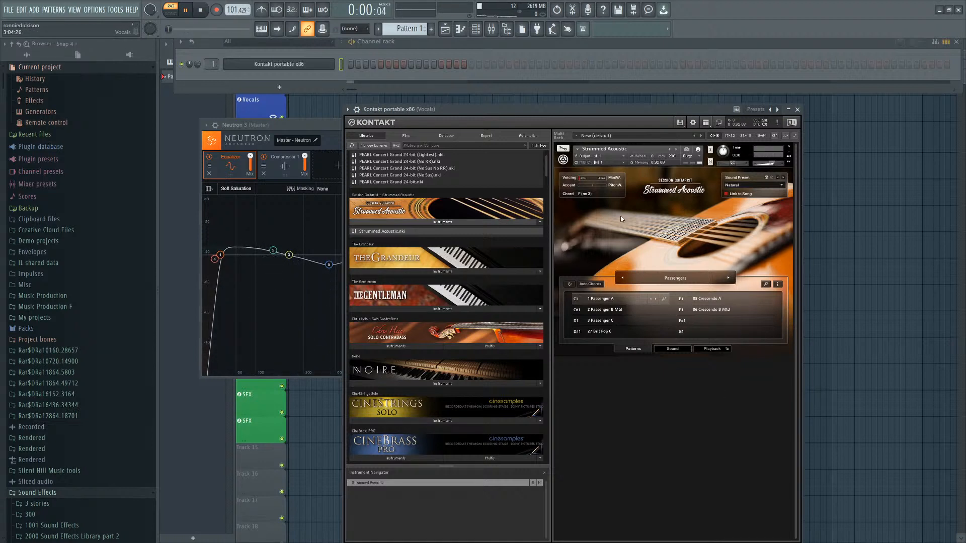
pyautogui.click(675, 278)
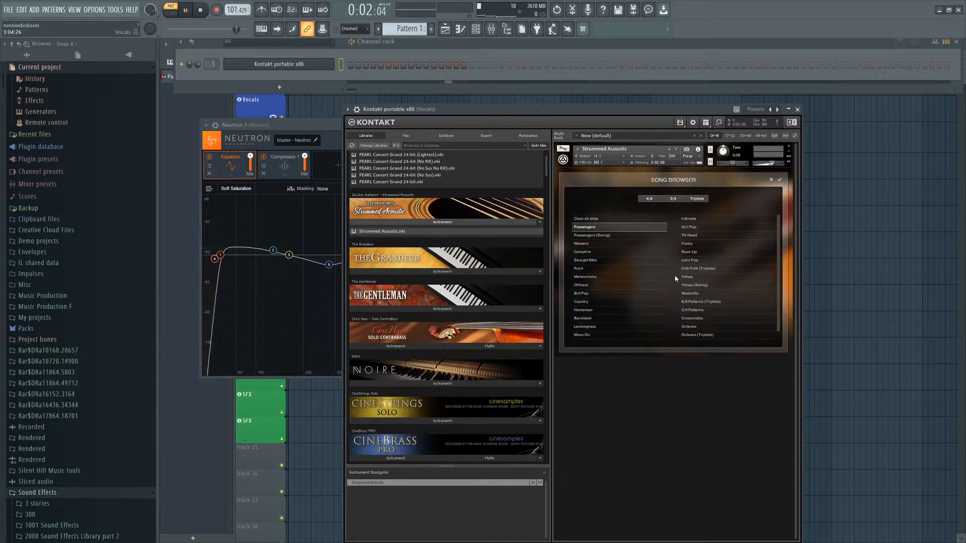
pyautogui.click(769, 180)
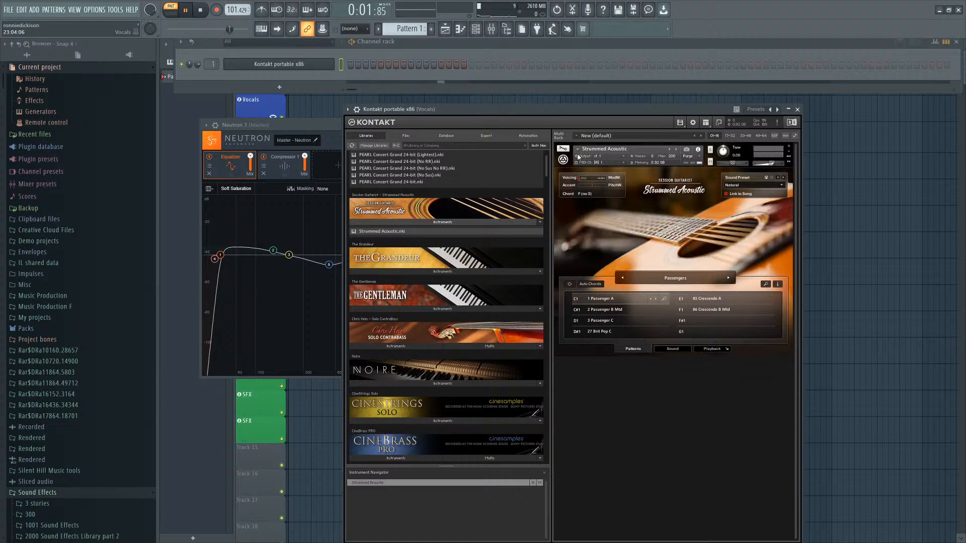
# Browse the Kontakt library list for another guitar instrument.
pyautogui.scroll(-3, 443, 236)
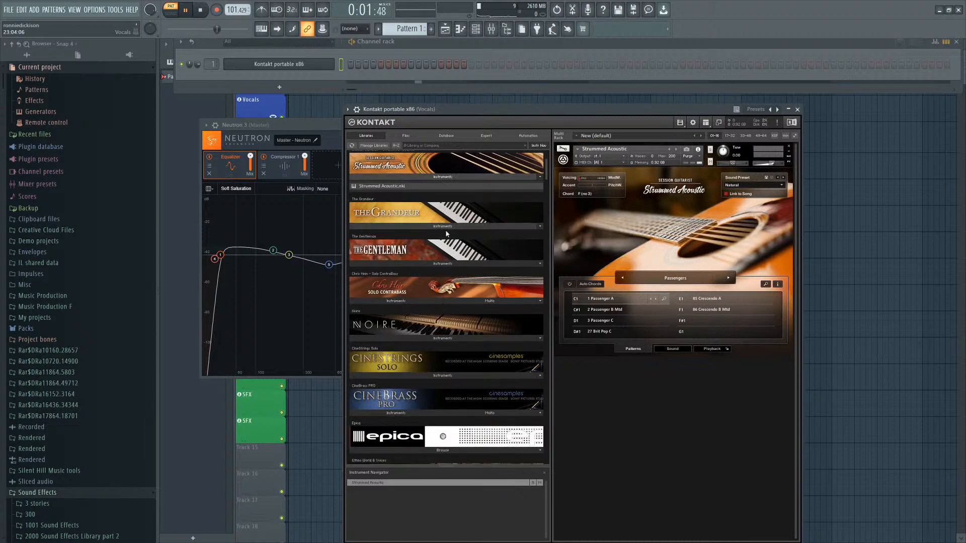
pyautogui.scroll(-20, 415, 304)
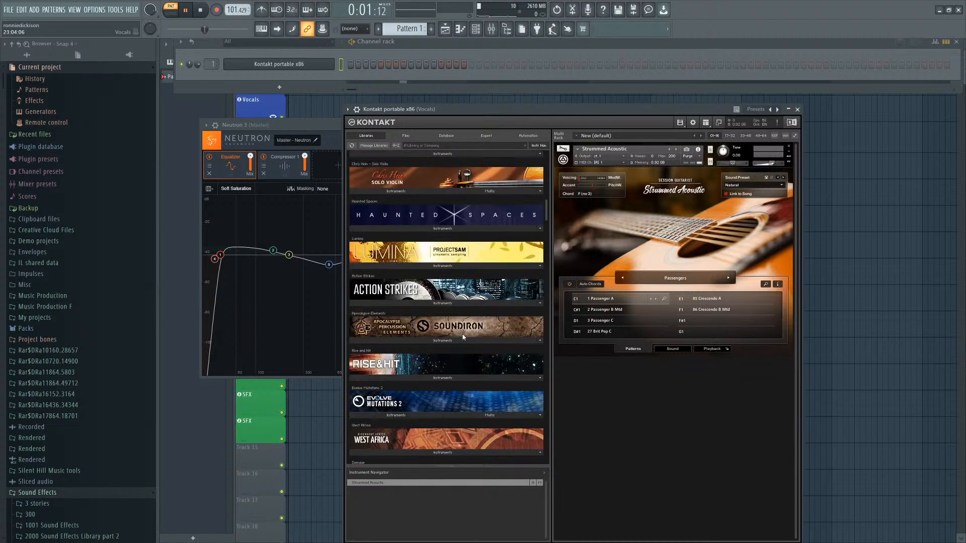
pyautogui.scroll(-20, 448, 297)
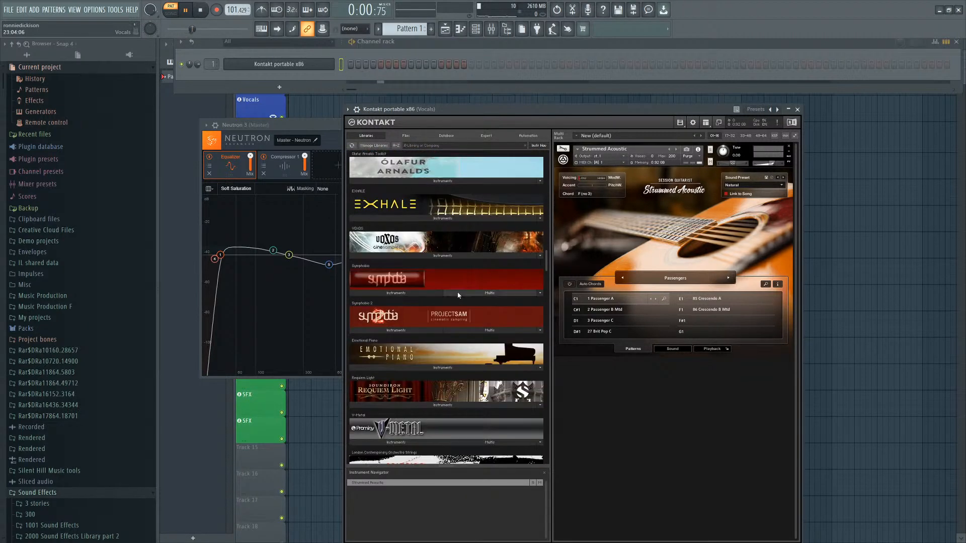
pyautogui.scroll(-5, 476, 363)
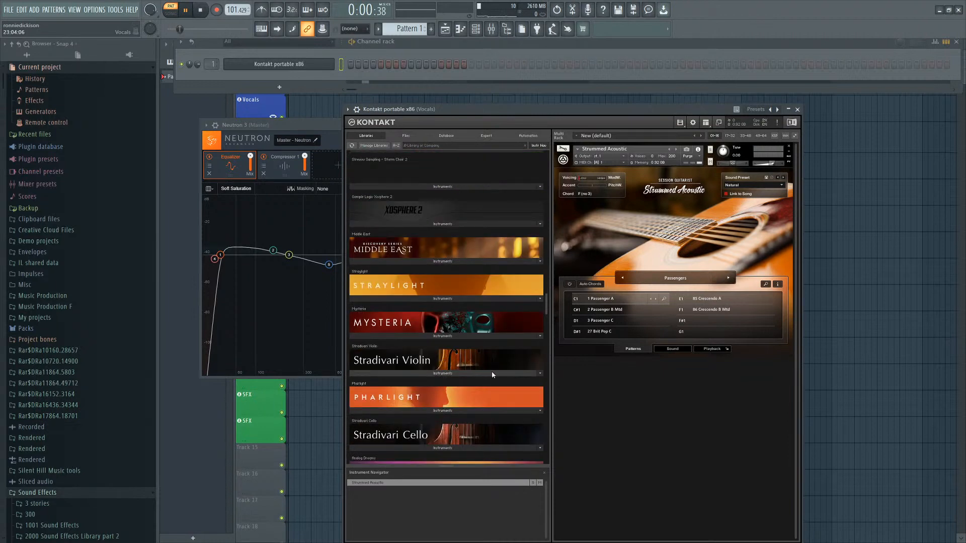
pyautogui.scroll(3, 490, 372)
pyautogui.scroll(-2, 477, 370)
pyautogui.scroll(-5, 463, 328)
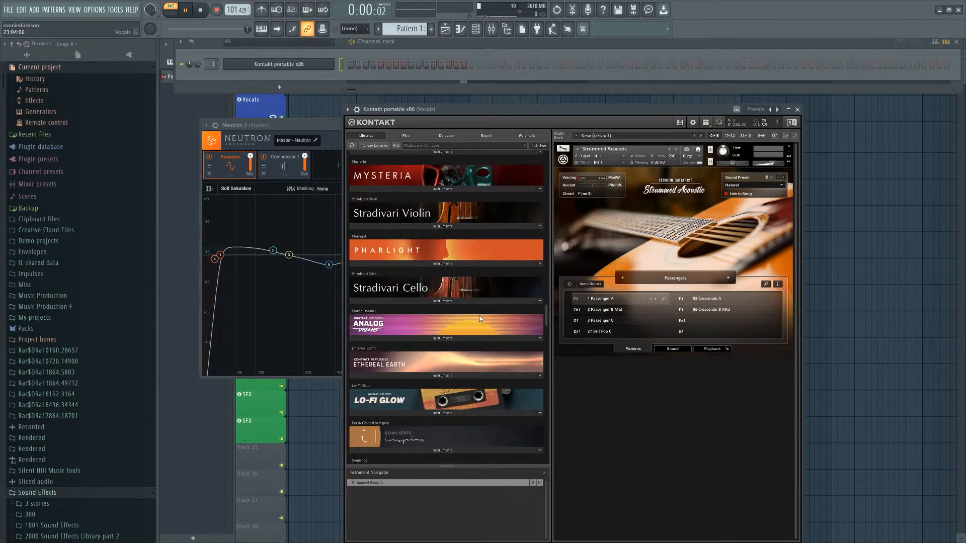
pyautogui.scroll(-4, 445, 348)
pyautogui.scroll(-7, 445, 351)
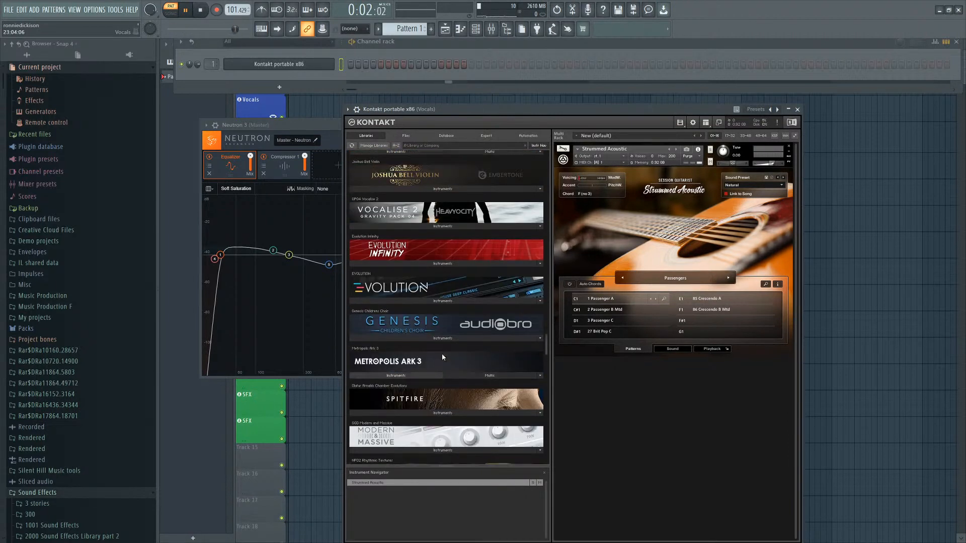
pyautogui.scroll(-12, 445, 377)
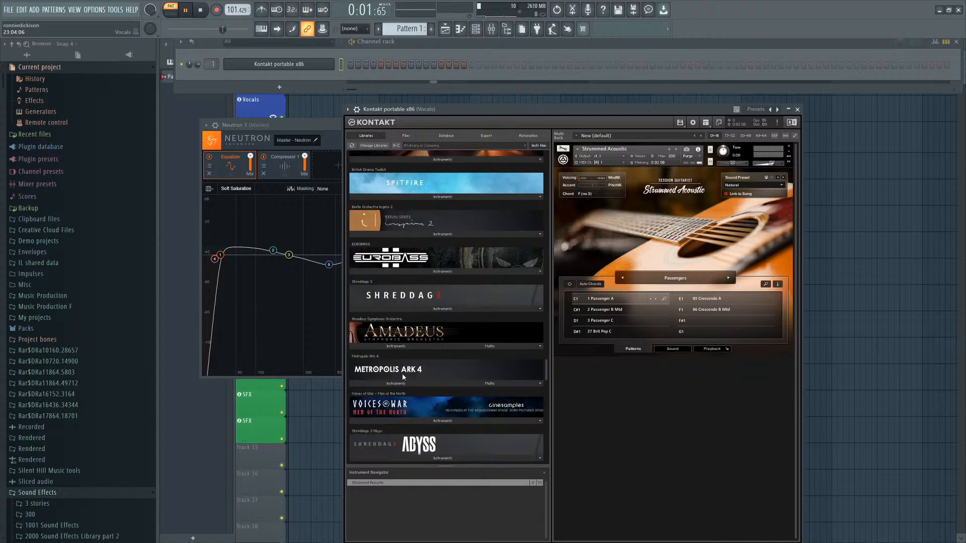
pyautogui.scroll(-12, 397, 395)
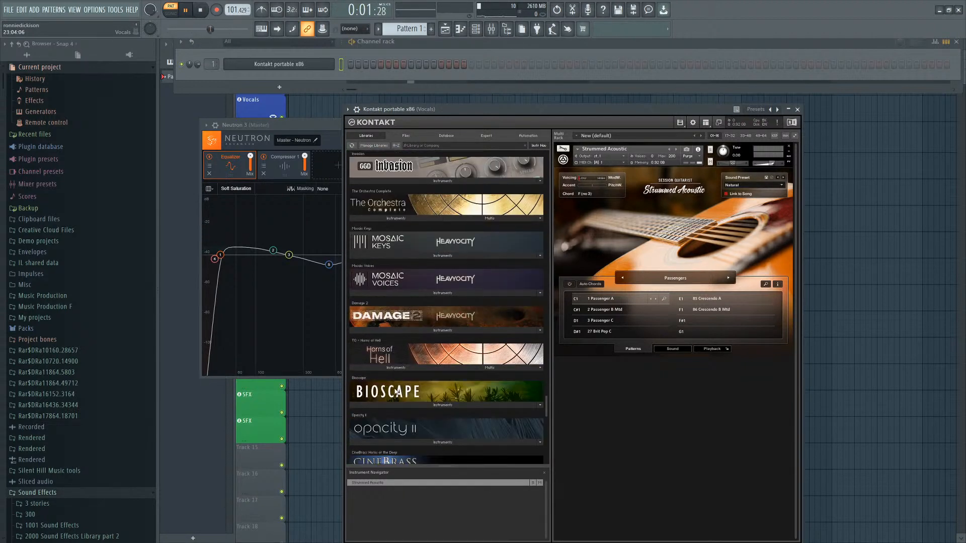
pyautogui.scroll(-12, 415, 411)
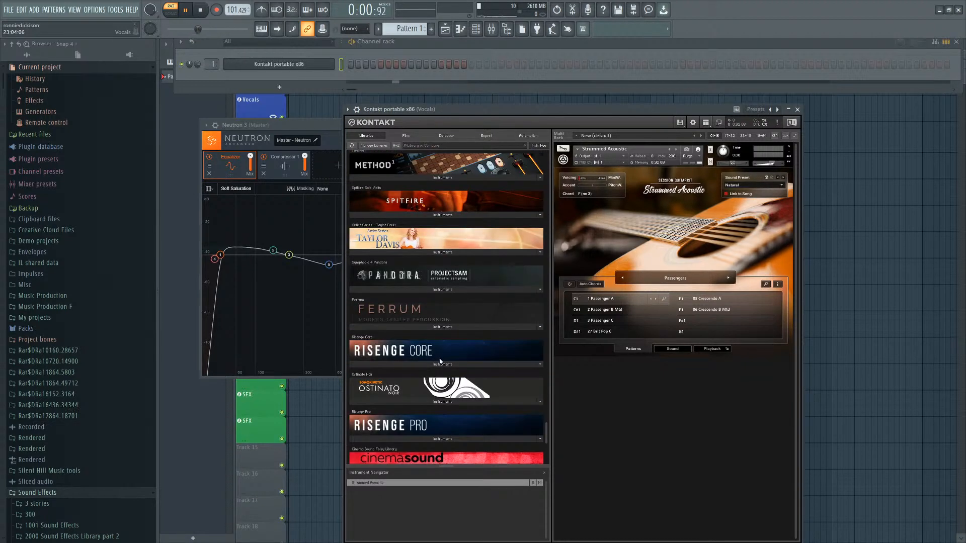
pyautogui.scroll(-2, 449, 356)
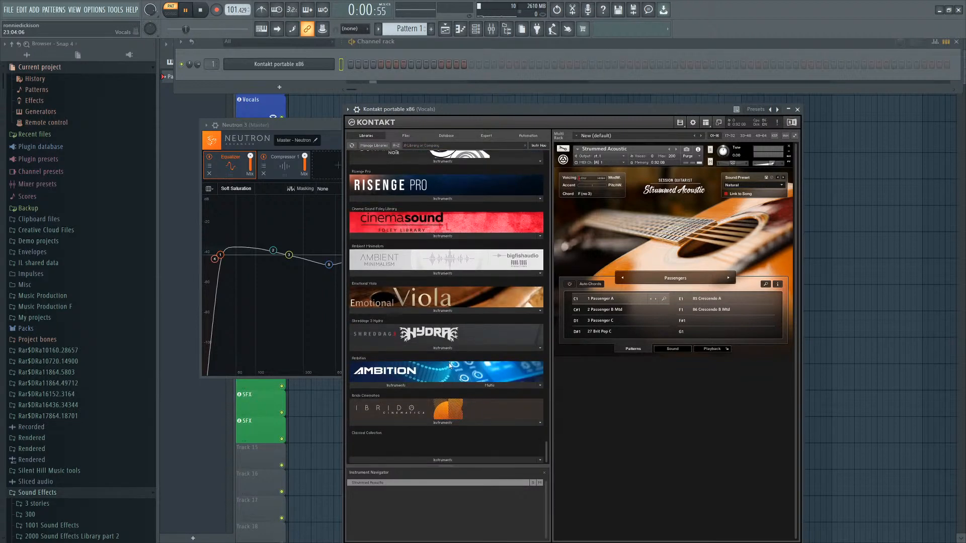
pyautogui.scroll(3, 443, 352)
pyautogui.scroll(-3, 428, 291)
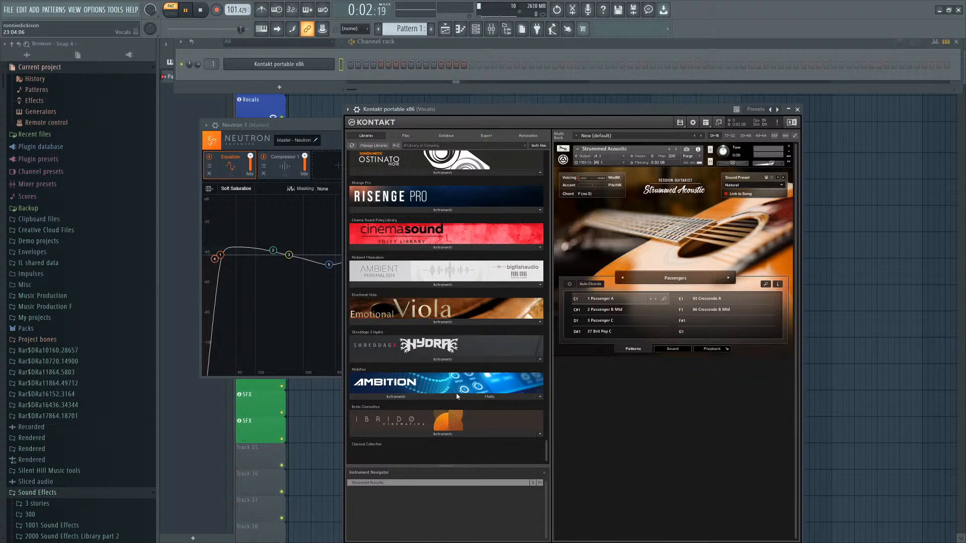
pyautogui.scroll(1, 457, 396)
# Load Shreddage 3 Hydra and set its preset to Hydra Ambient World.
pyautogui.click(443, 371)
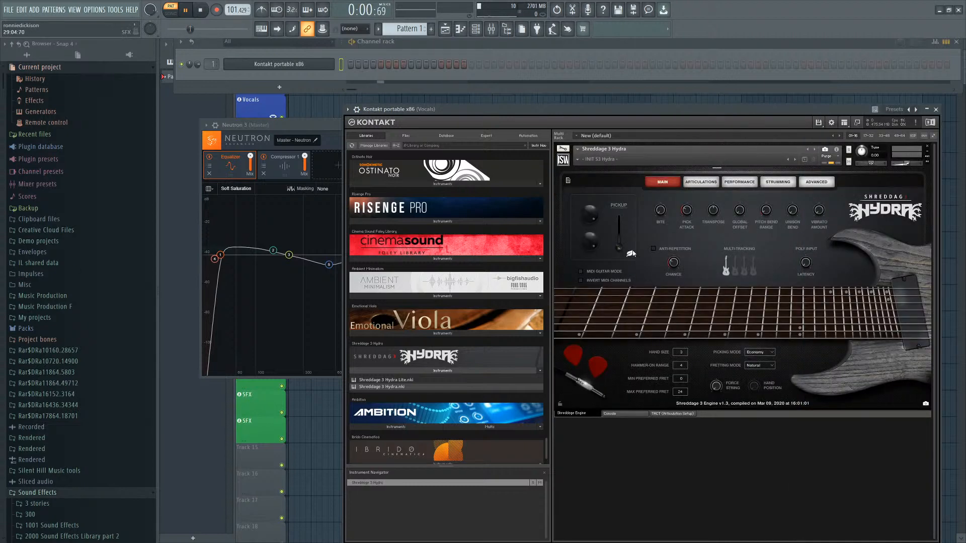
pyautogui.click(577, 159)
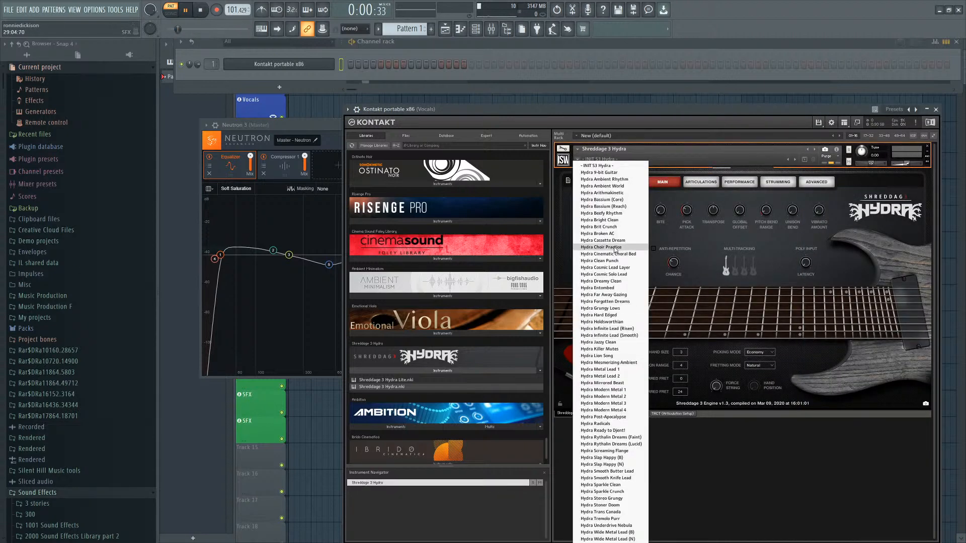
pyautogui.click(645, 267)
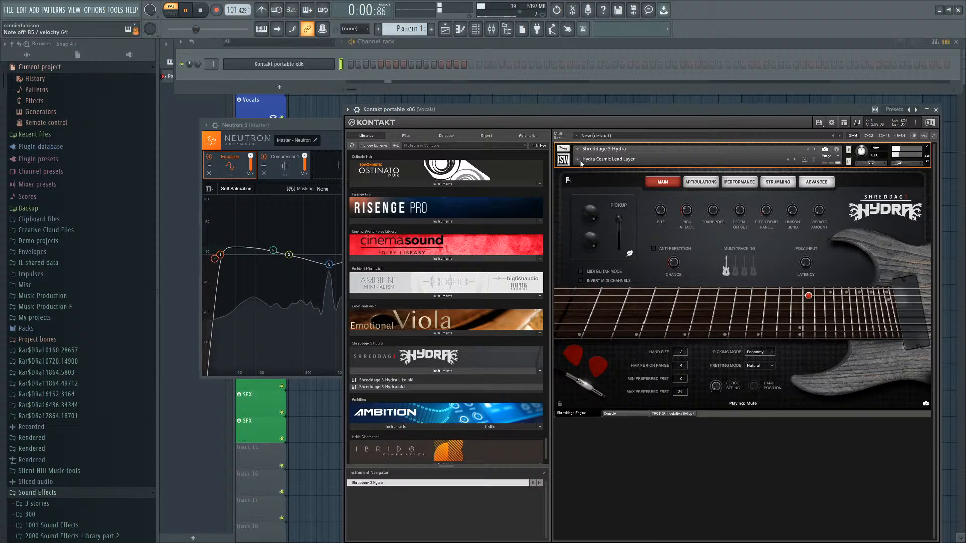
pyautogui.click(609, 159)
pyautogui.click(627, 187)
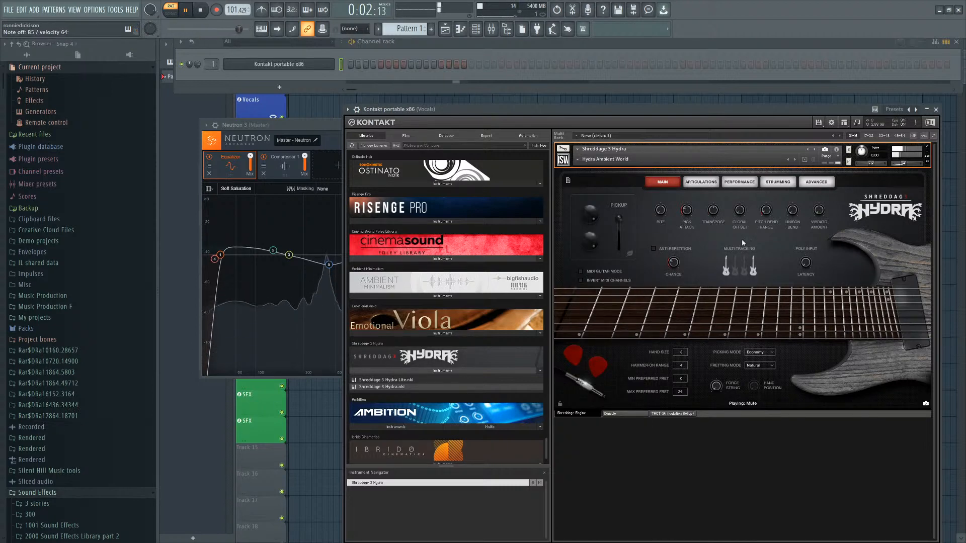
# Review the Hydra instrument's Articulations, Performance, Strumming and Advanced pages.
pyautogui.click(707, 184)
pyautogui.click(740, 183)
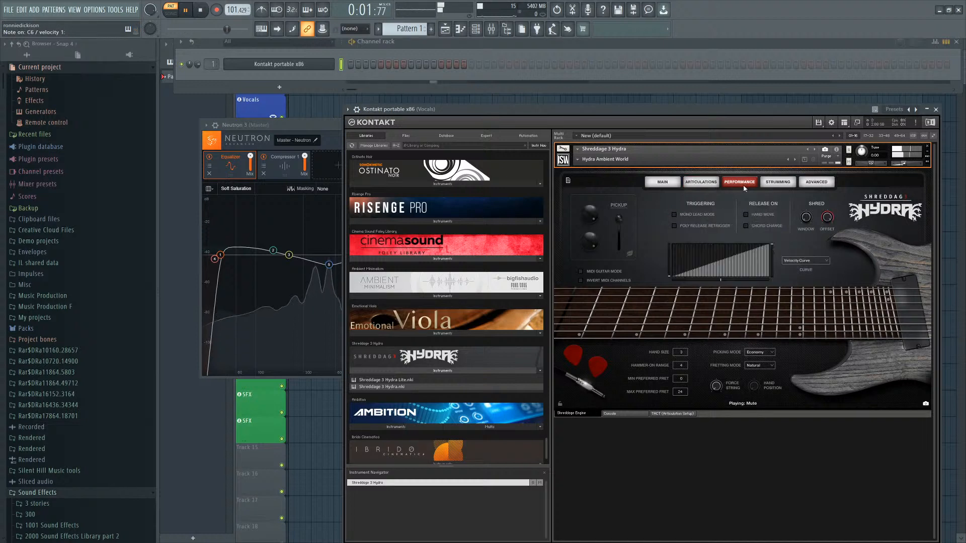
pyautogui.click(778, 183)
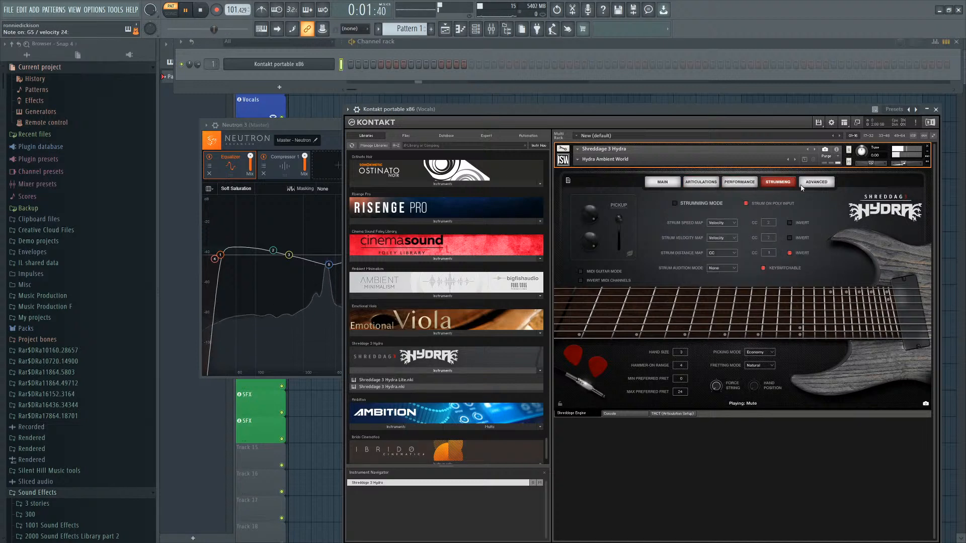
pyautogui.click(823, 183)
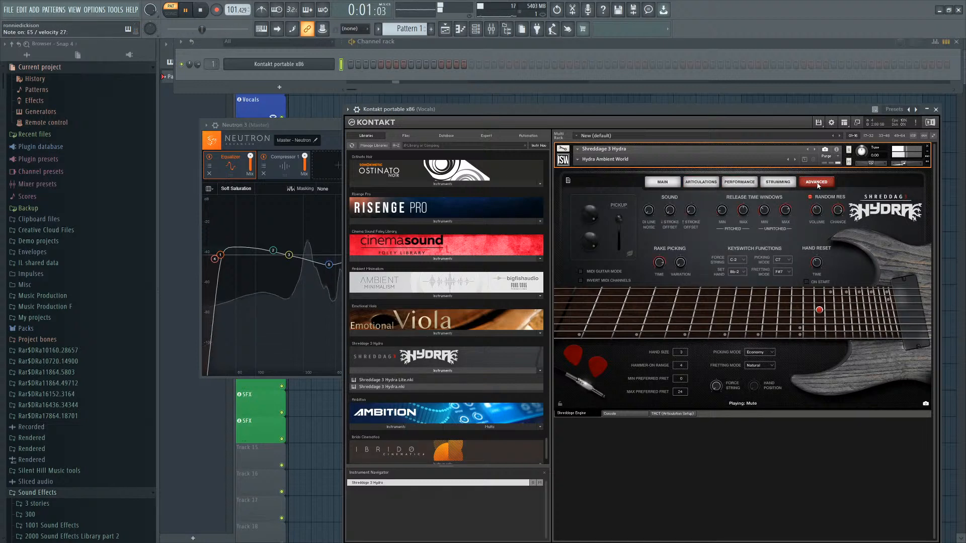
# Open the mixer and inspect the Vocals insert track's effect slots.
pyautogui.click(491, 29)
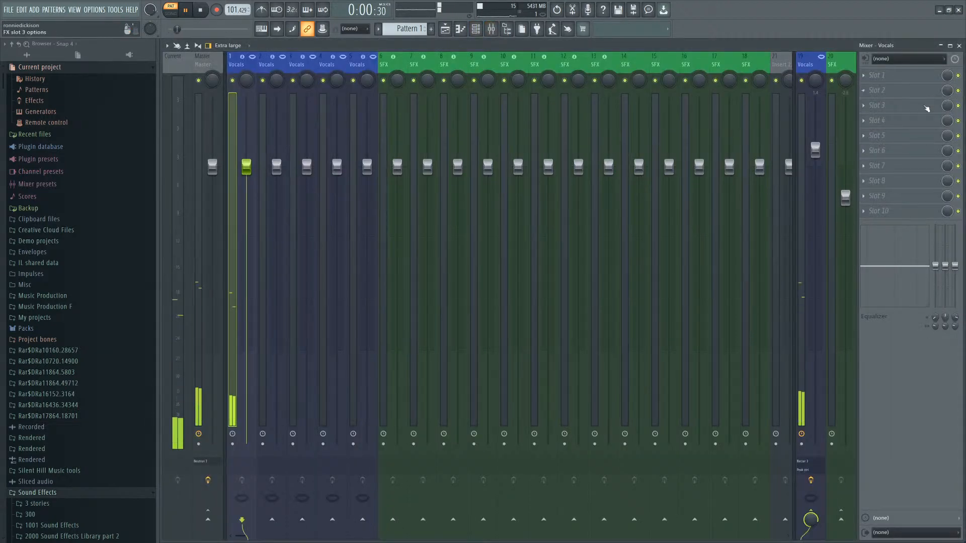
pyautogui.click(825, 347)
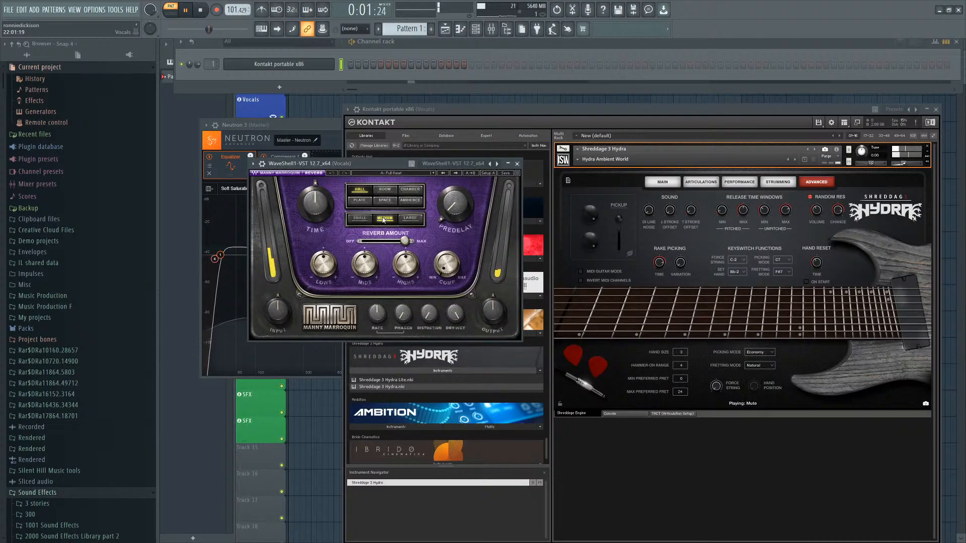
# Open the Vocals track's WaveShell reverb plugin and raise its Predelay knob slightly.
pyautogui.click(384, 200)
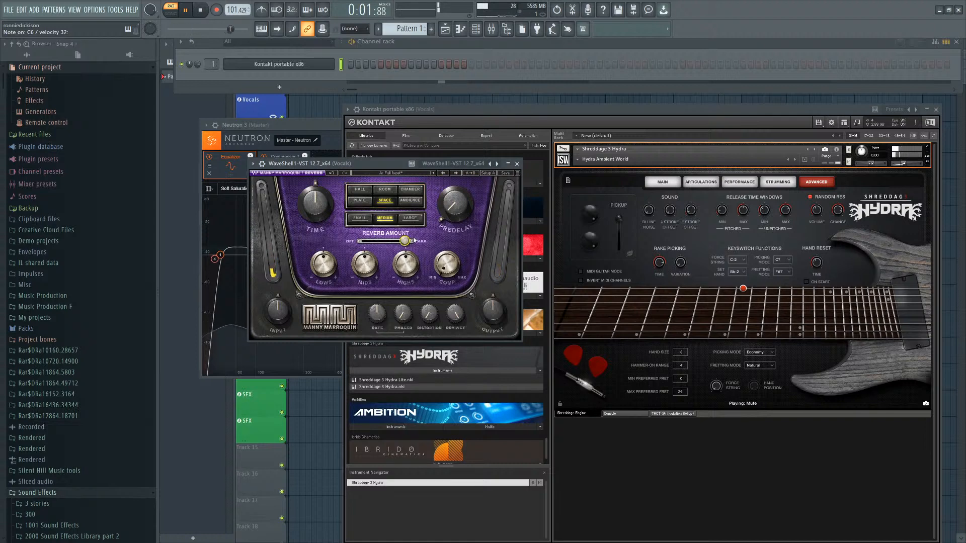
pyautogui.moveTo(454, 204); pyautogui.dragTo(454, 191)
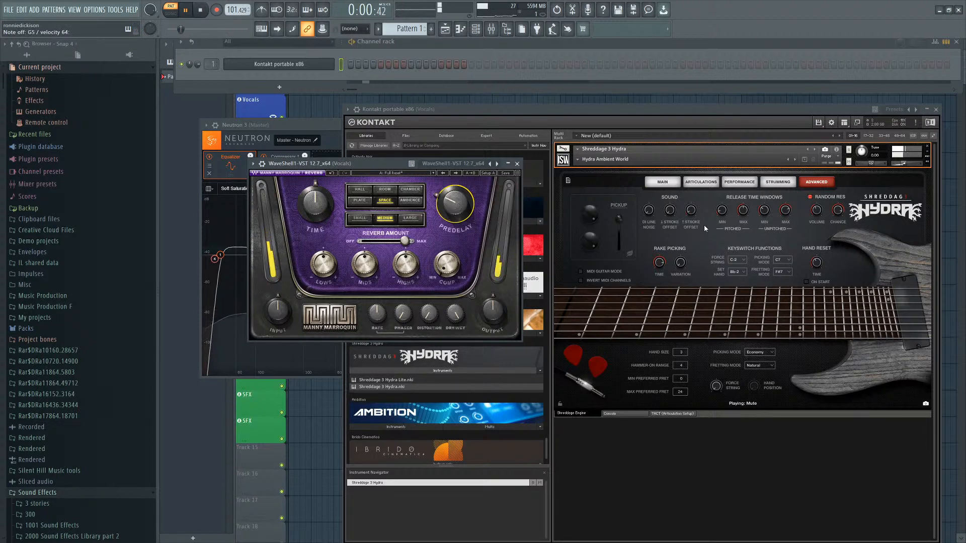
# Go through Hydra's Main, Articulations, Performance, Strumming, Advanced, Console and TACT pages and their keyswitch and hand size controls.
pyautogui.click(701, 182)
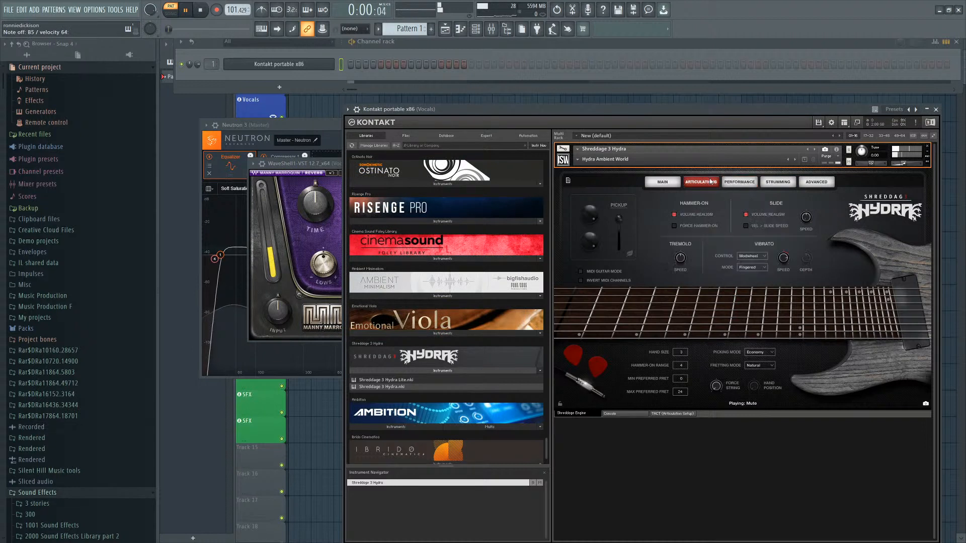
pyautogui.click(662, 182)
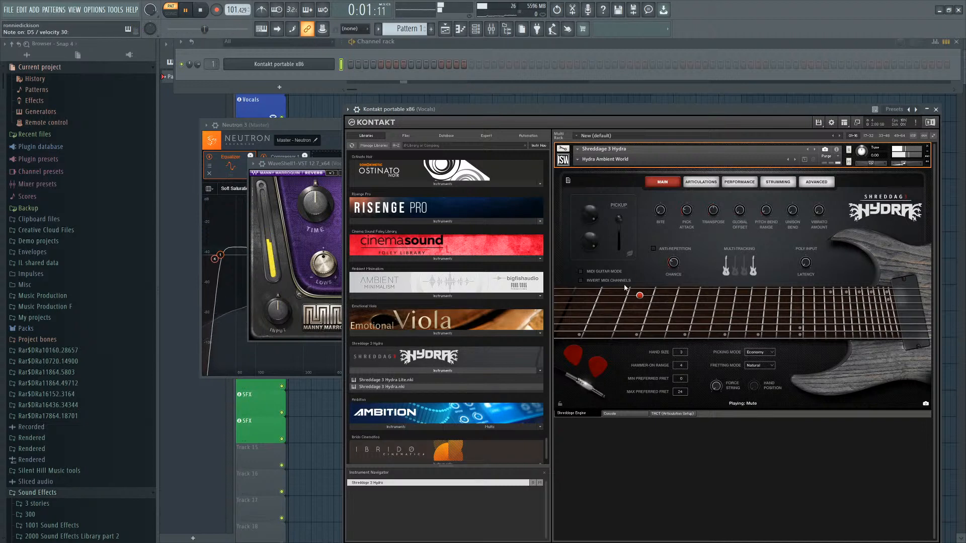
pyautogui.click(629, 414)
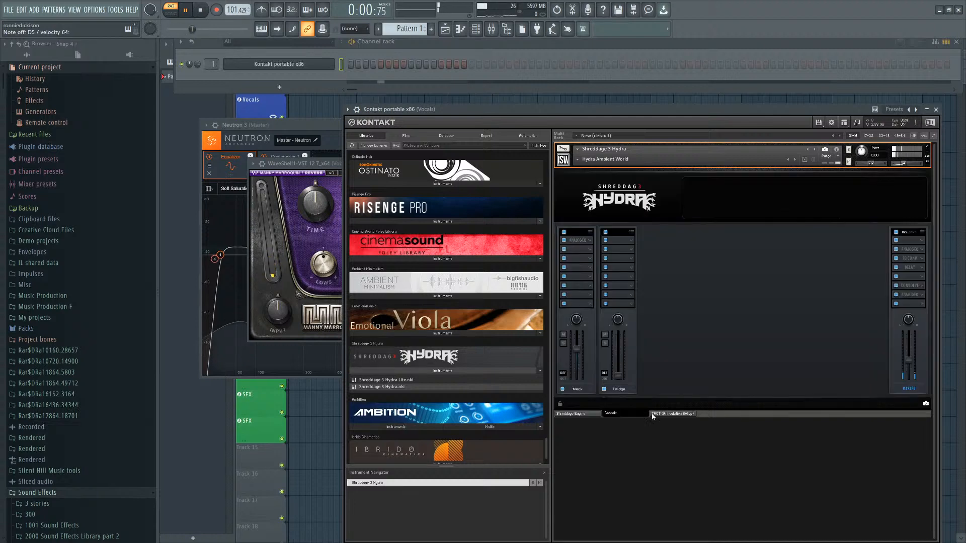
pyautogui.click(671, 414)
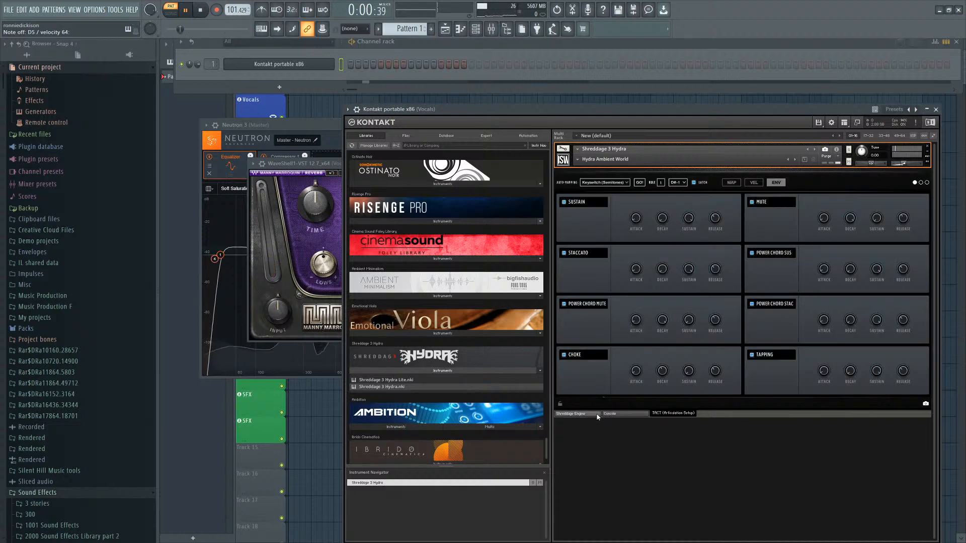
pyautogui.click(571, 413)
pyautogui.click(739, 182)
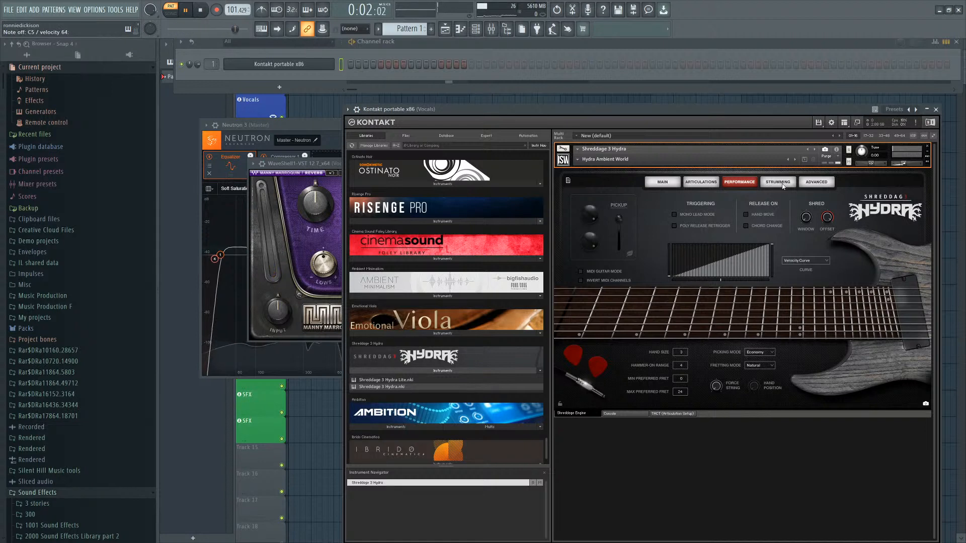
pyautogui.click(778, 182)
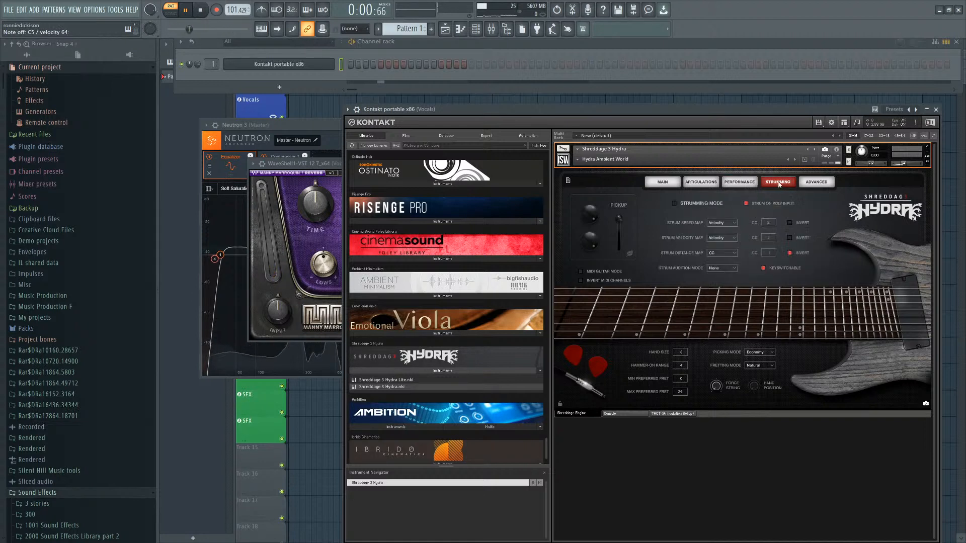
pyautogui.click(816, 181)
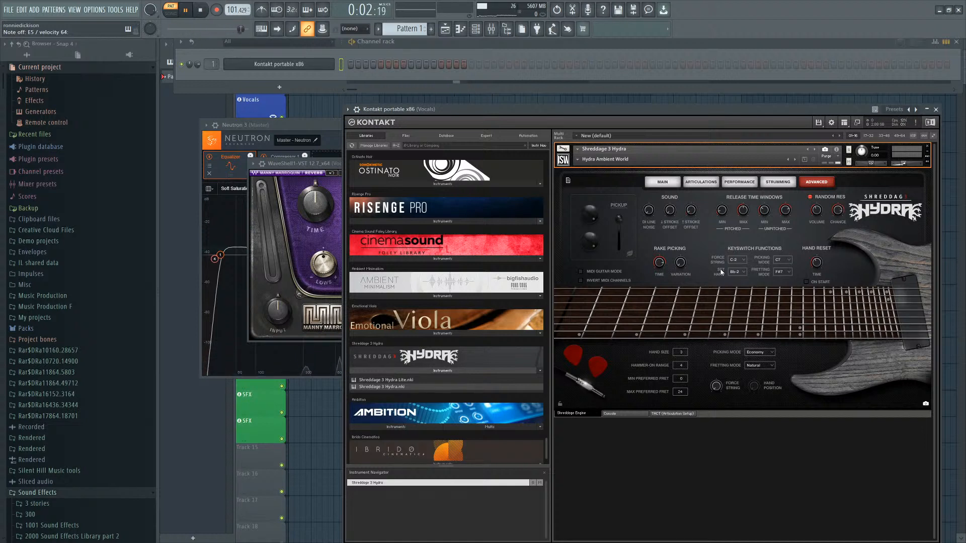
pyautogui.click(741, 262)
pyautogui.click(733, 252)
pyautogui.moveTo(680, 355); pyautogui.dragTo(681, 364)
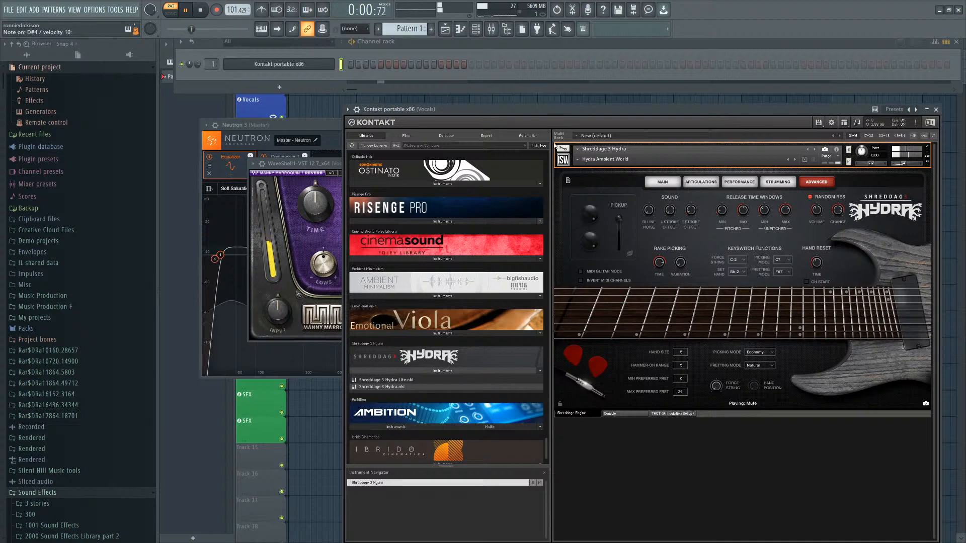
# Switch the Hydra preset to Hydra Mesmerizing Ambient, then to Hydra Cinematic Choral Bed.
pyautogui.click(577, 160)
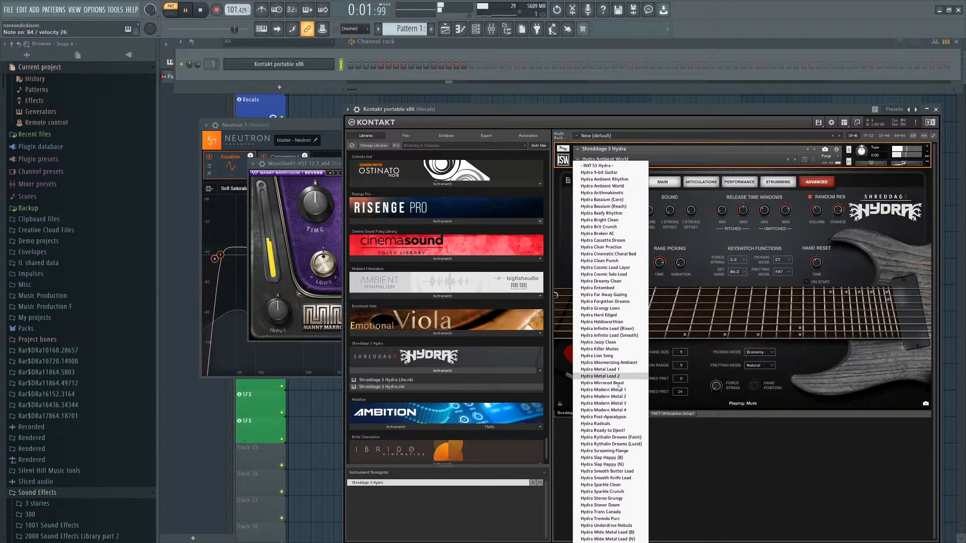
pyautogui.click(630, 362)
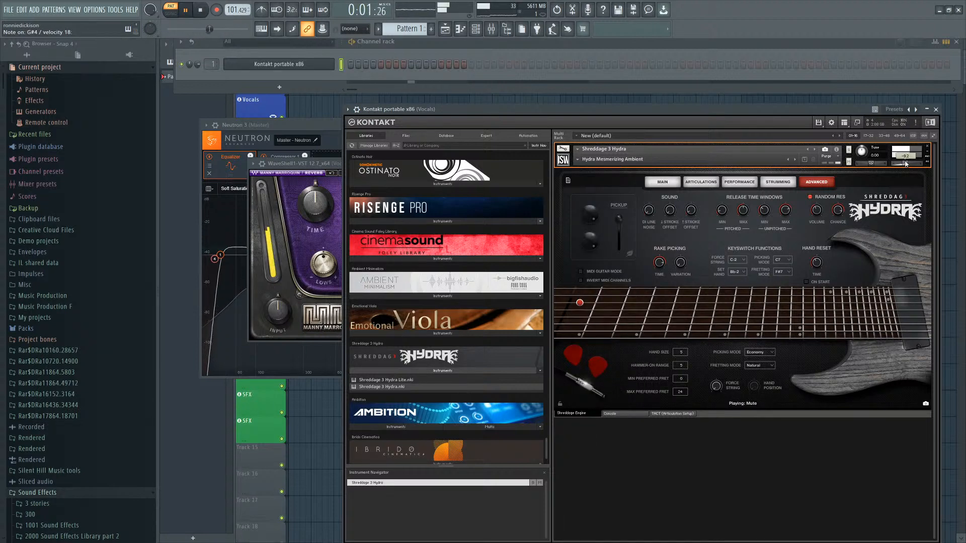
pyautogui.click(665, 182)
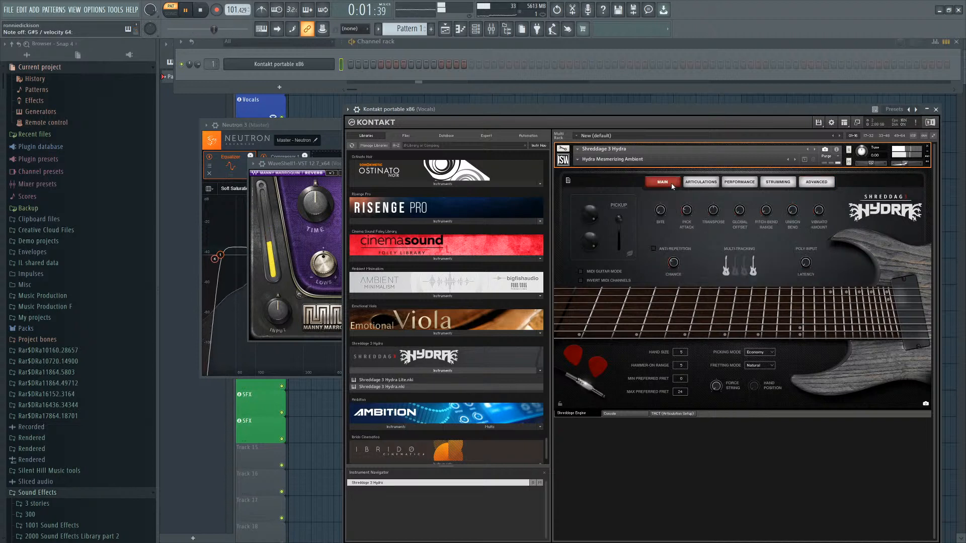
pyautogui.click(582, 160)
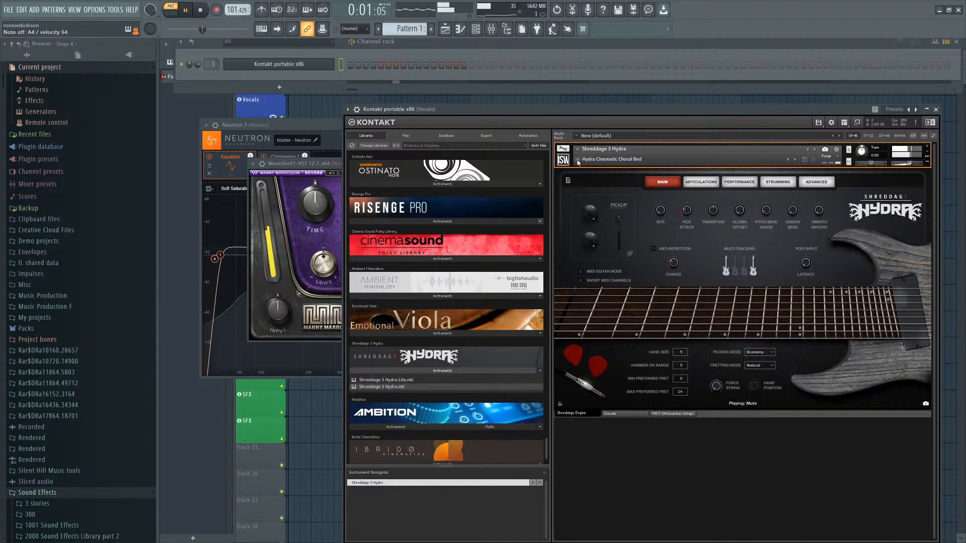
# Review the Performance and Articulations pages and open Kontakt's instrument edit mode with its script editor.
pyautogui.click(734, 184)
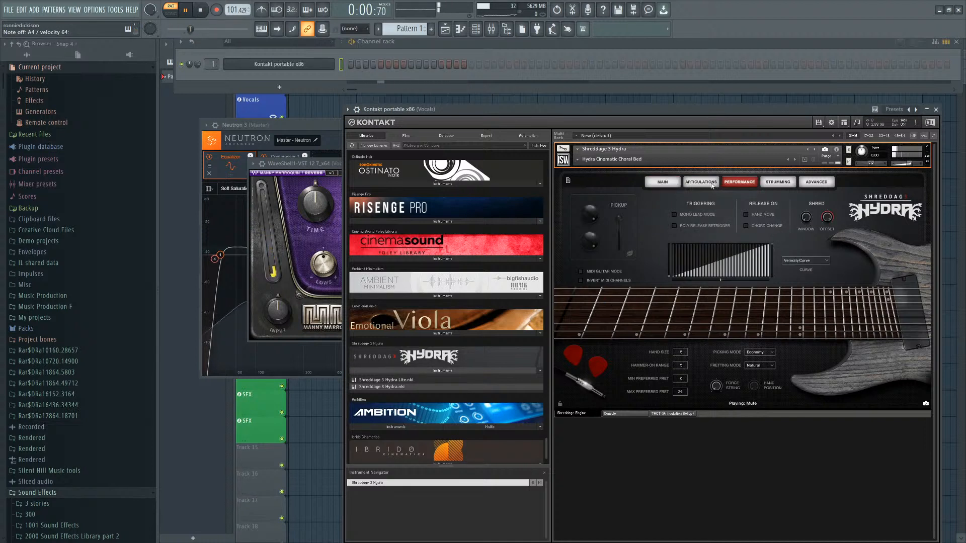
pyautogui.click(710, 184)
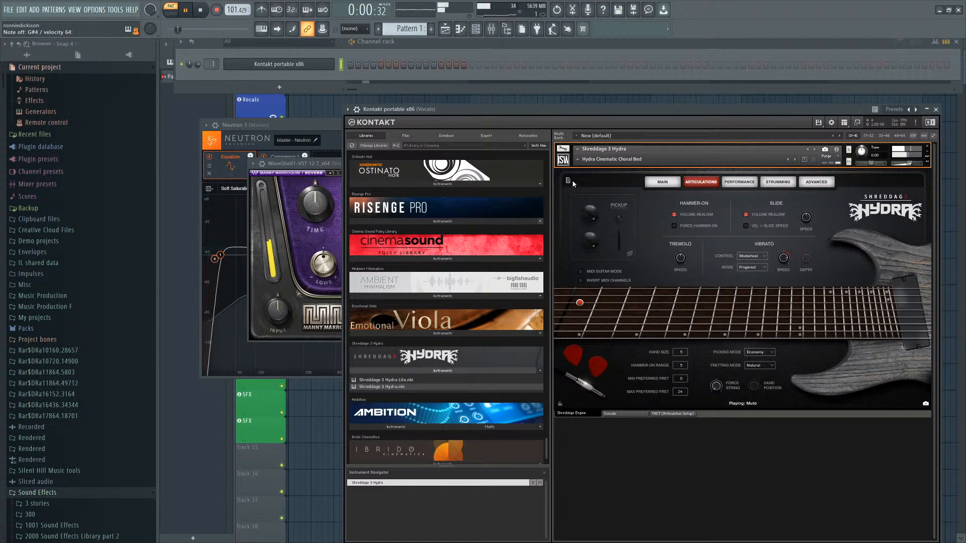
pyautogui.click(563, 149)
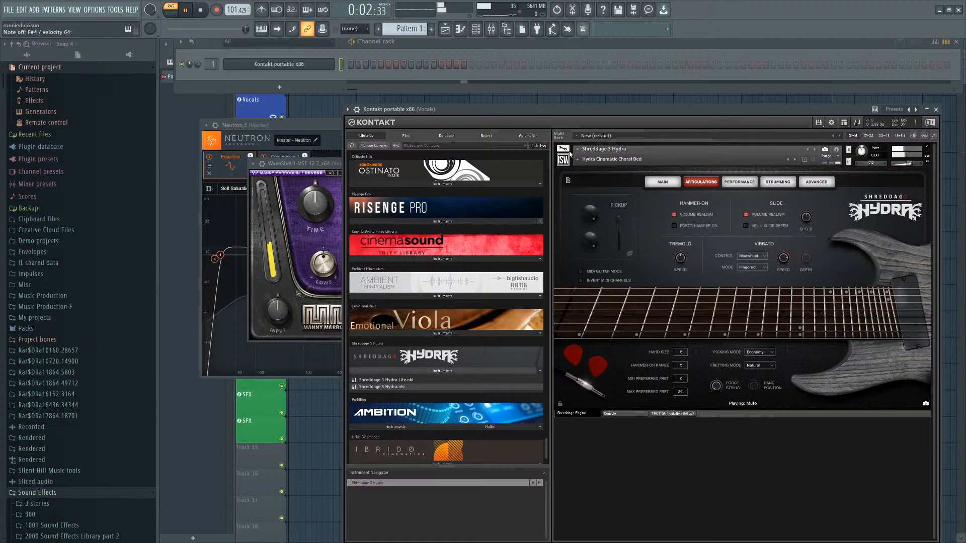
pyautogui.click(711, 176)
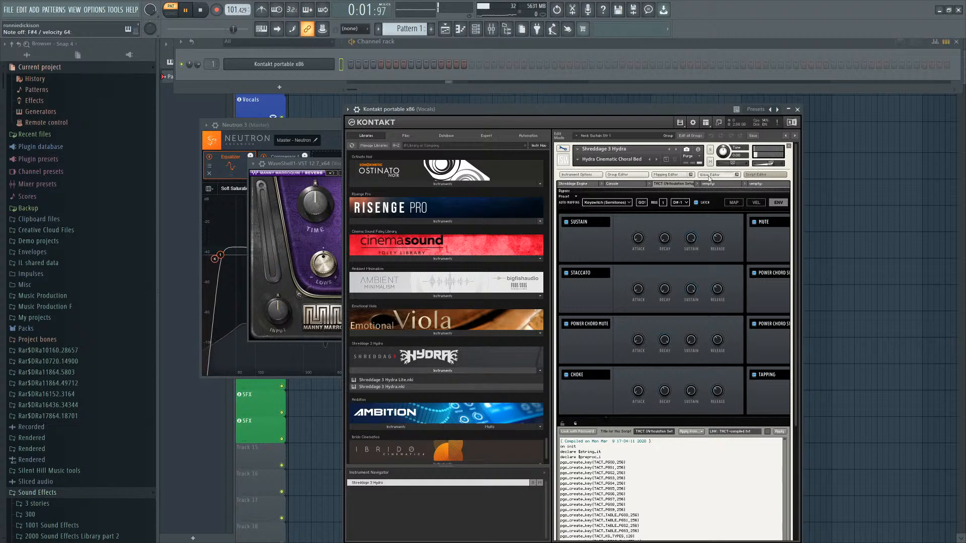
pyautogui.scroll(-3, 717, 243)
pyautogui.scroll(3, 704, 438)
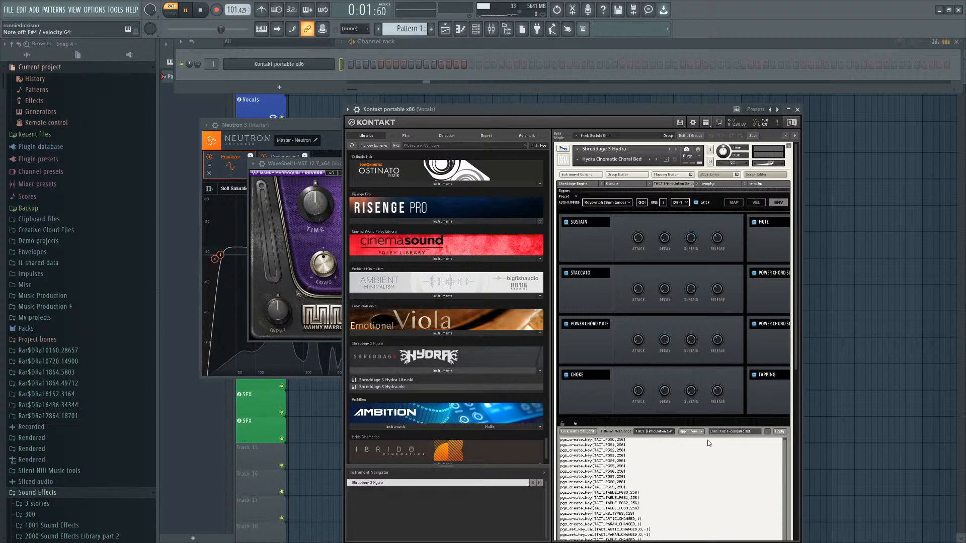
# Load Ambient Processed Trumpet Phrases from the Ambient Minimalism library into Kontakt and exit edit mode.
pyautogui.moveTo(728, 108); pyautogui.dragTo(636, 38)
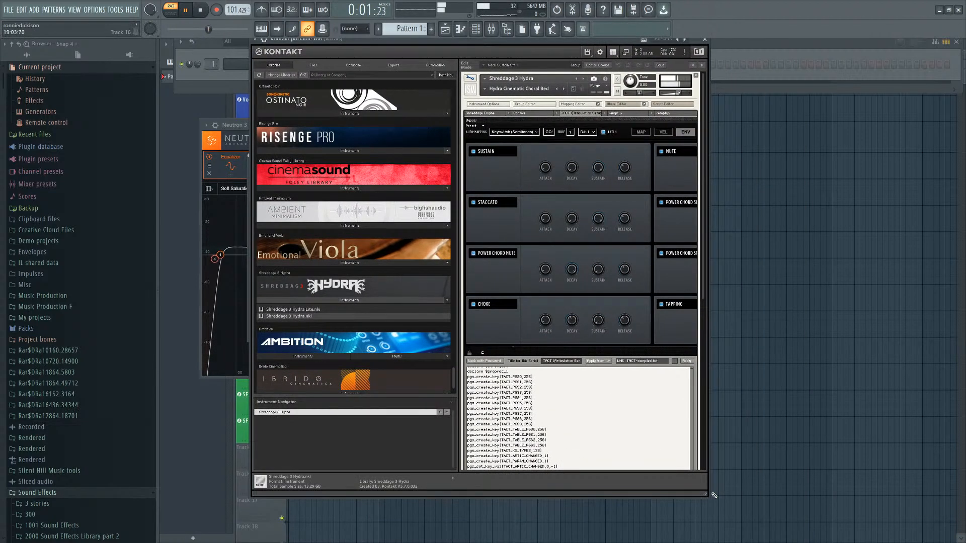
pyautogui.moveTo(706, 494); pyautogui.dragTo(855, 493)
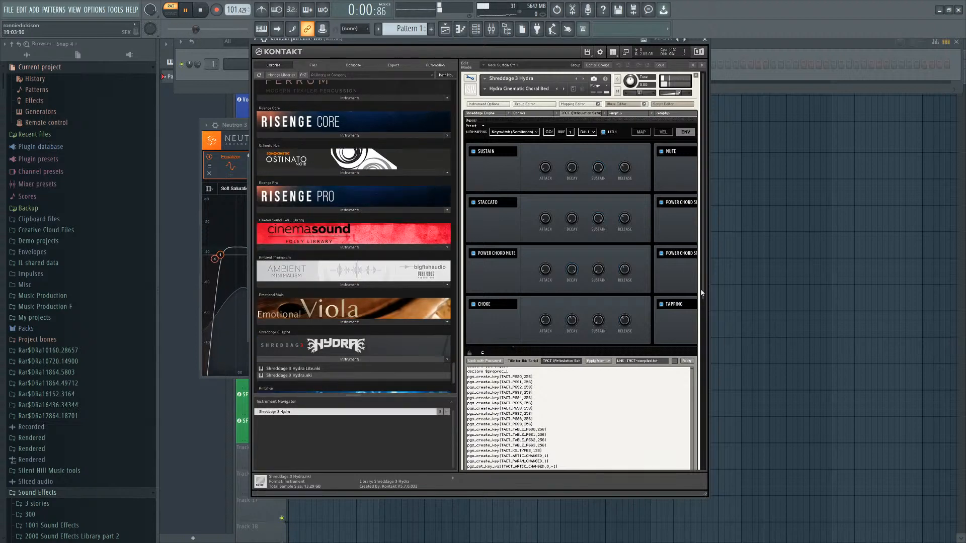
pyautogui.moveTo(702, 277); pyautogui.dragTo(720, 426)
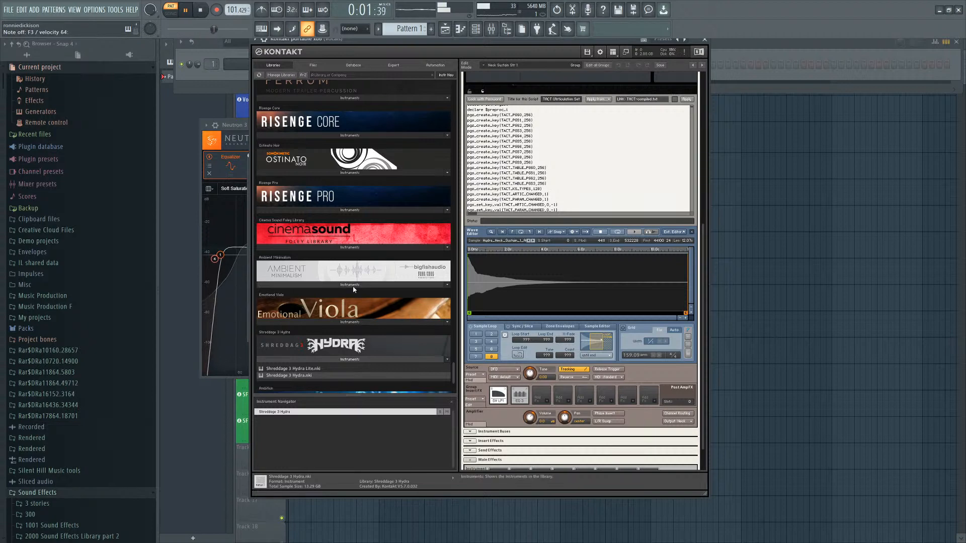
pyautogui.click(333, 284)
pyautogui.click(320, 306)
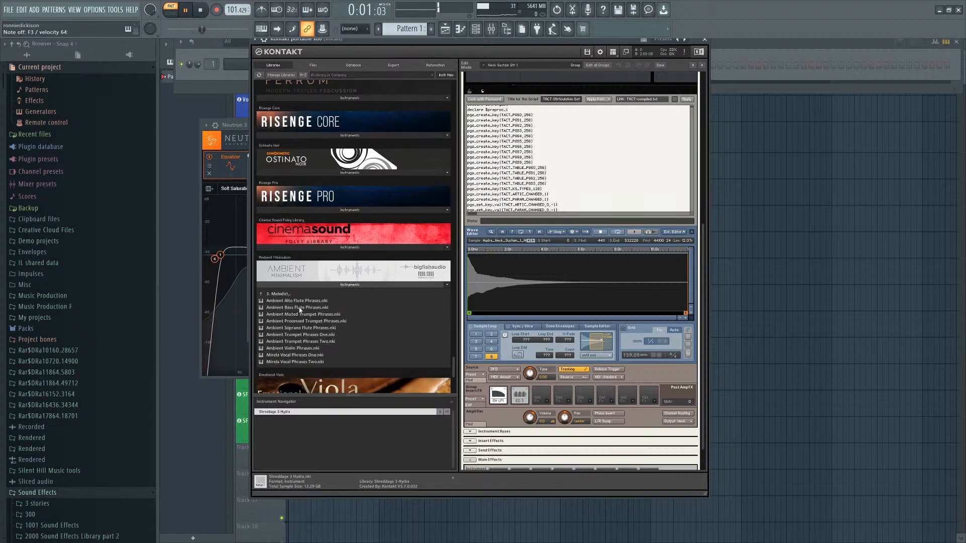
pyautogui.moveTo(307, 321); pyautogui.dragTo(548, 167)
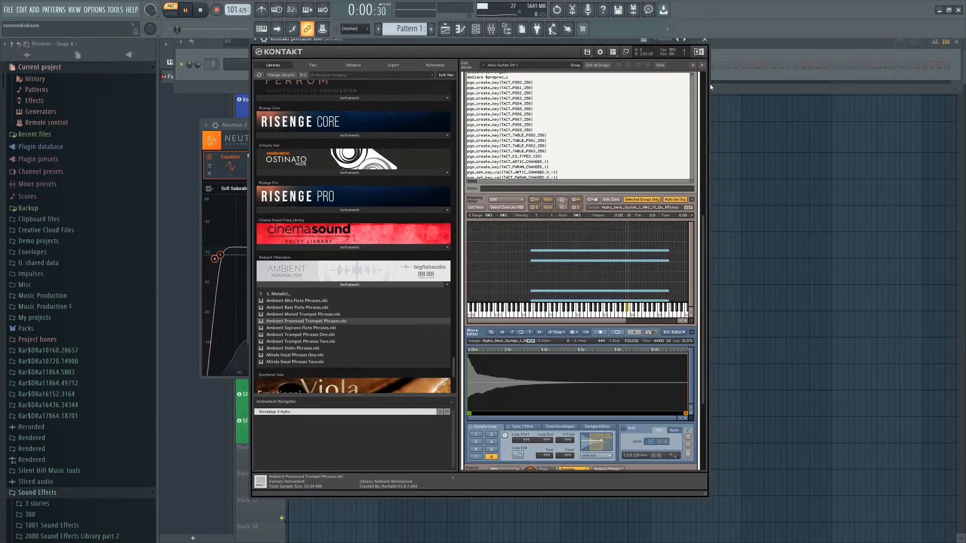
pyautogui.moveTo(704, 226); pyautogui.dragTo(704, 81)
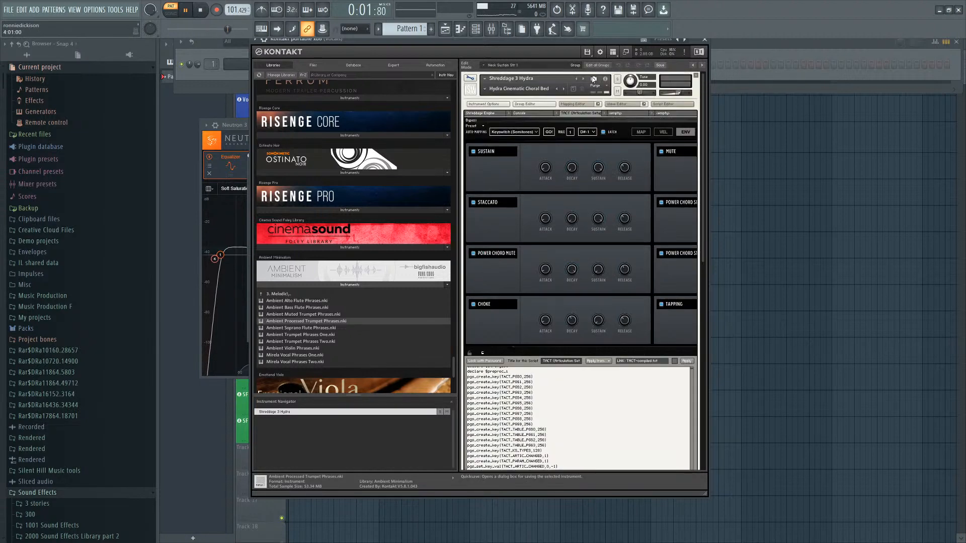
pyautogui.click(472, 80)
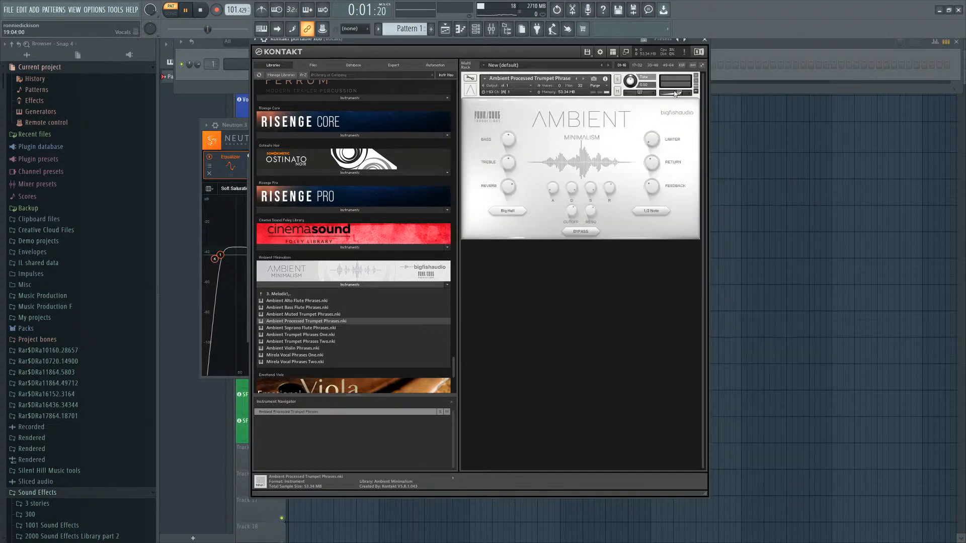
pyautogui.moveTo(678, 94); pyautogui.dragTo(669, 98)
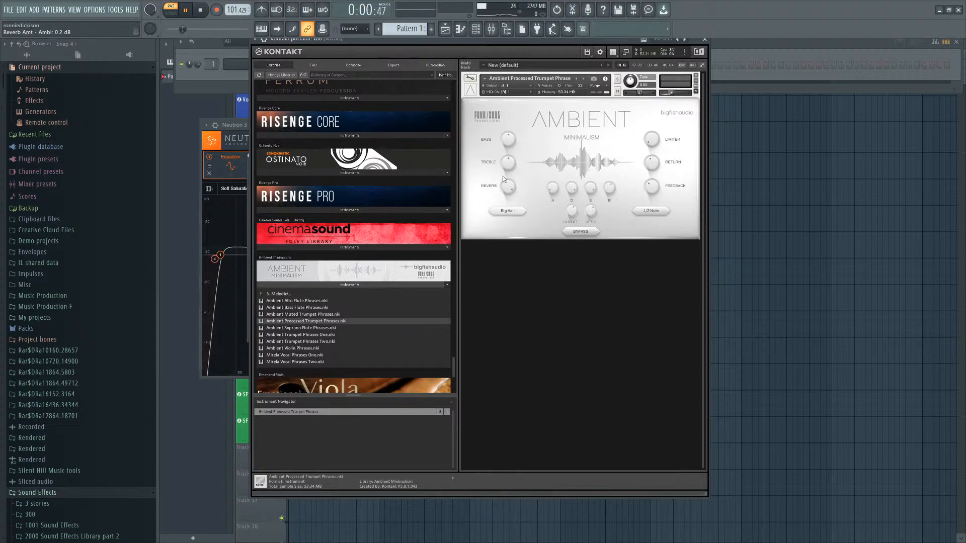
# Insert Fruity Reeverb 2 in the Vocals track's slot 3, raising its Size and lowering Dry.
pyautogui.click(492, 29)
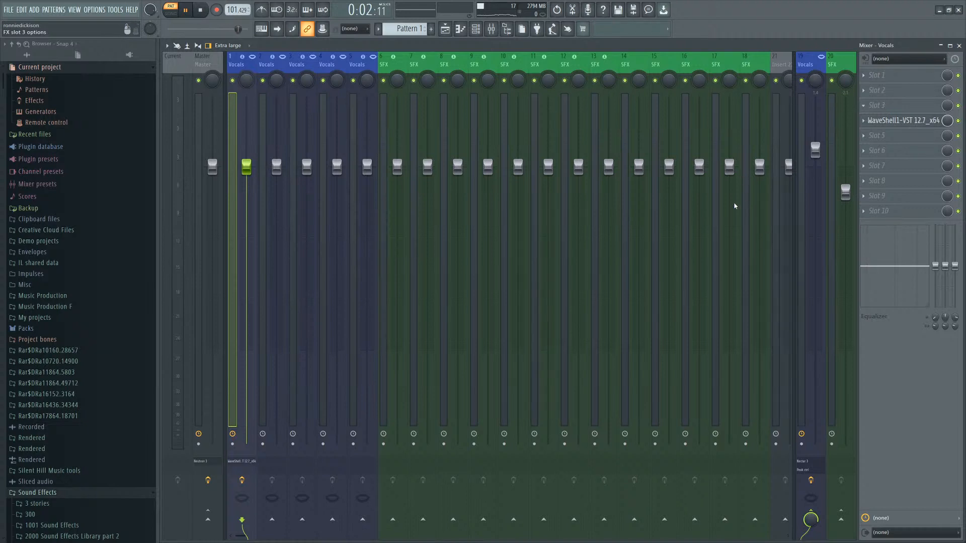
pyautogui.click(705, 386)
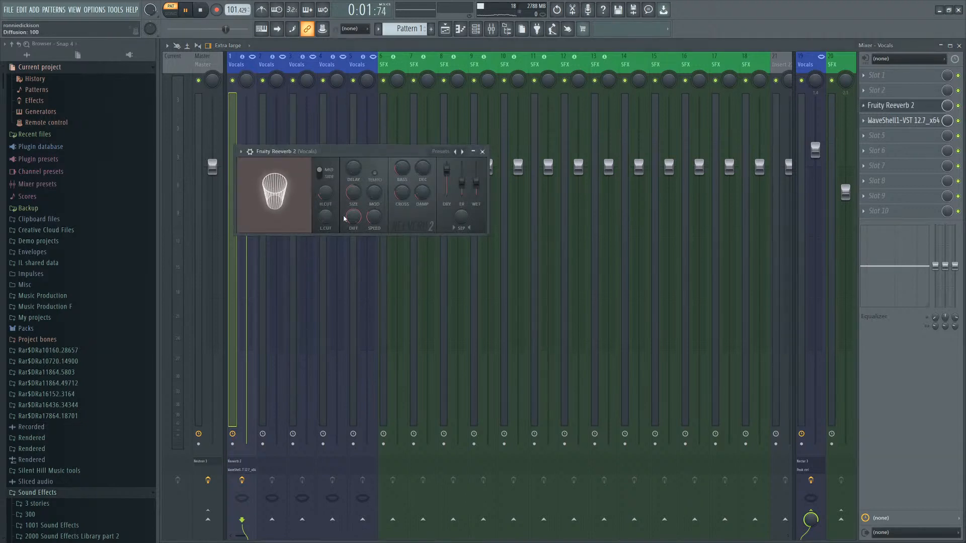
pyautogui.moveTo(354, 193); pyautogui.dragTo(354, 160)
pyautogui.moveTo(447, 169); pyautogui.dragTo(447, 190)
# Add MXXX to the Vocals track, search "gho", load the Ghost device and close the plugin.
pyautogui.click(900, 105)
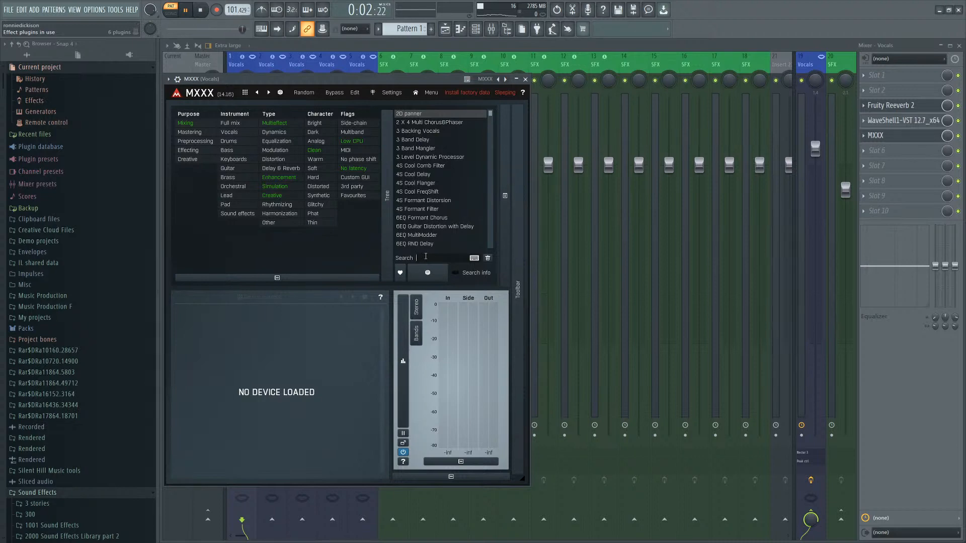
pyautogui.write('gho')
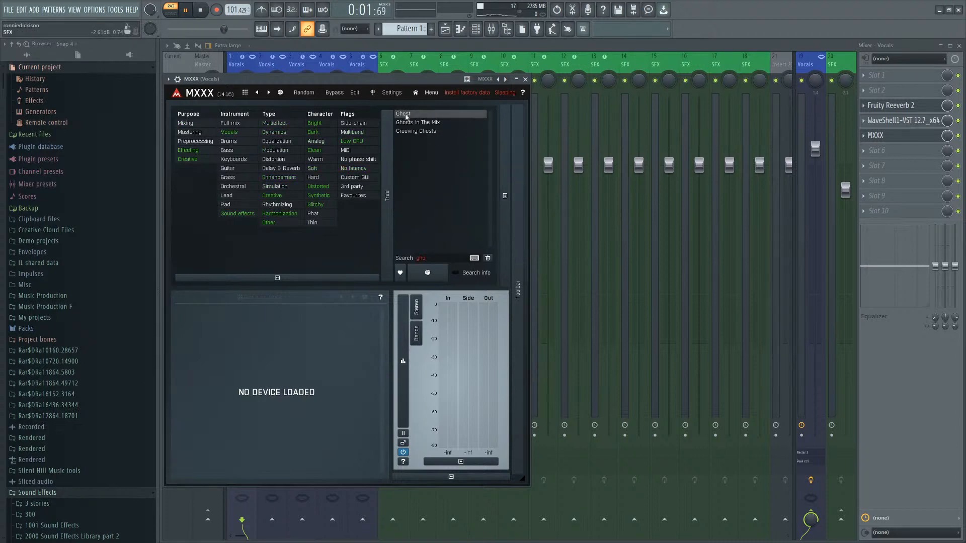
pyautogui.click(405, 117)
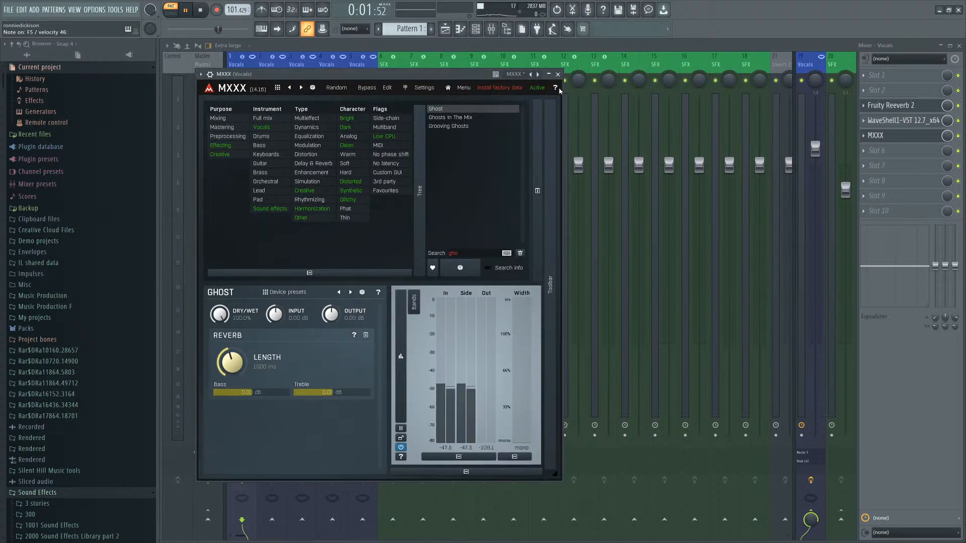
pyautogui.click(557, 74)
# Close the mixer, nudge the Kontakt instrument's volume and scroll the library list back to the top.
pyautogui.click(959, 46)
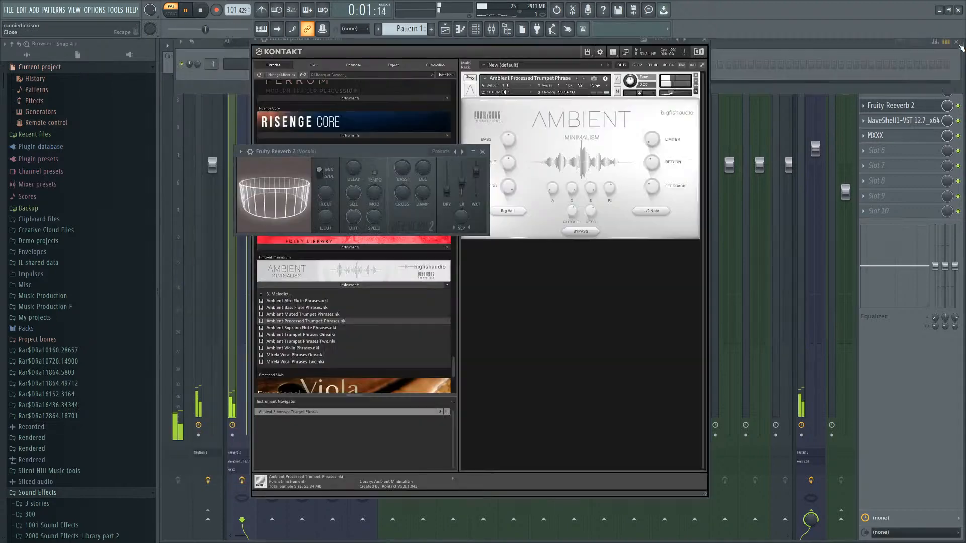
pyautogui.moveTo(670, 94); pyautogui.dragTo(677, 95)
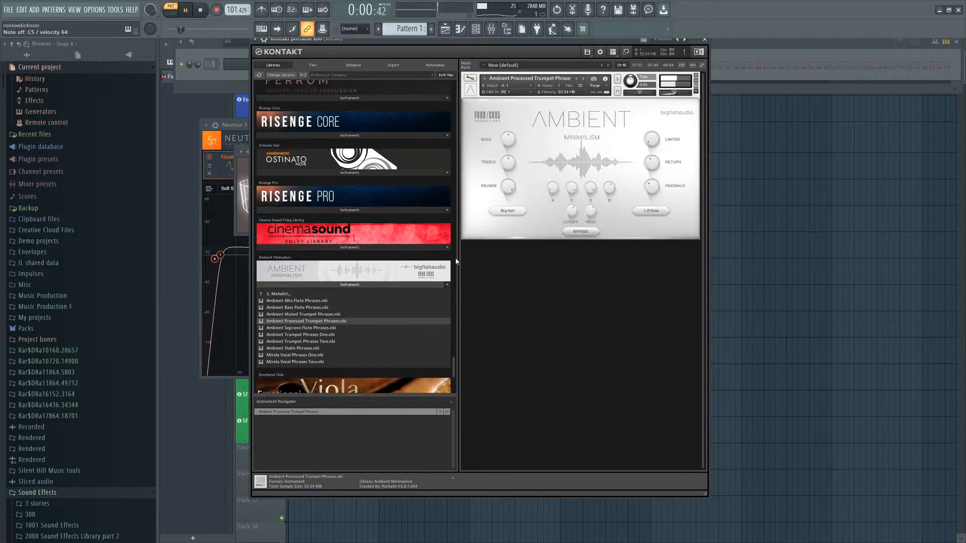
pyautogui.moveTo(454, 367); pyautogui.dragTo(466, 88)
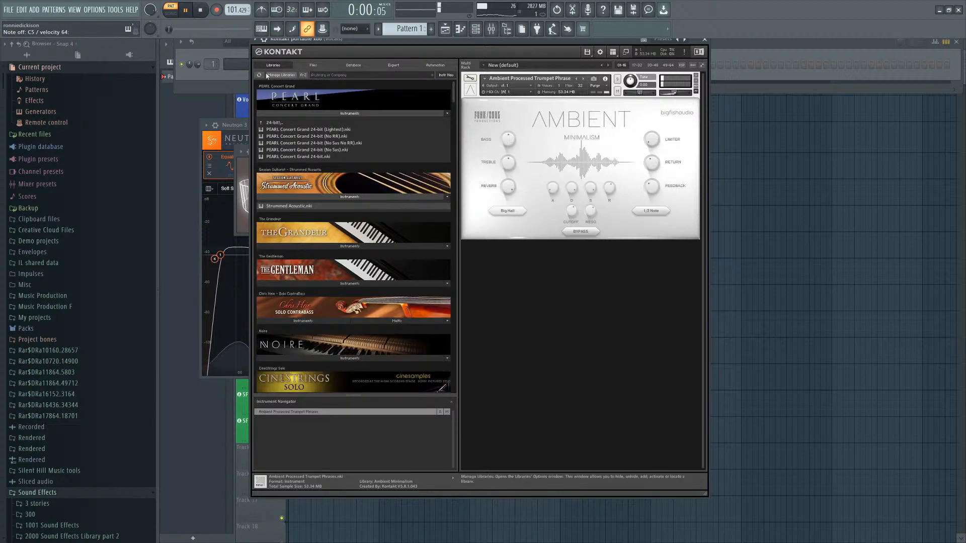
# Open both Kontakt instances from the channel rack and arrange their plugin windows so each can be viewed.
pyautogui.click(239, 75)
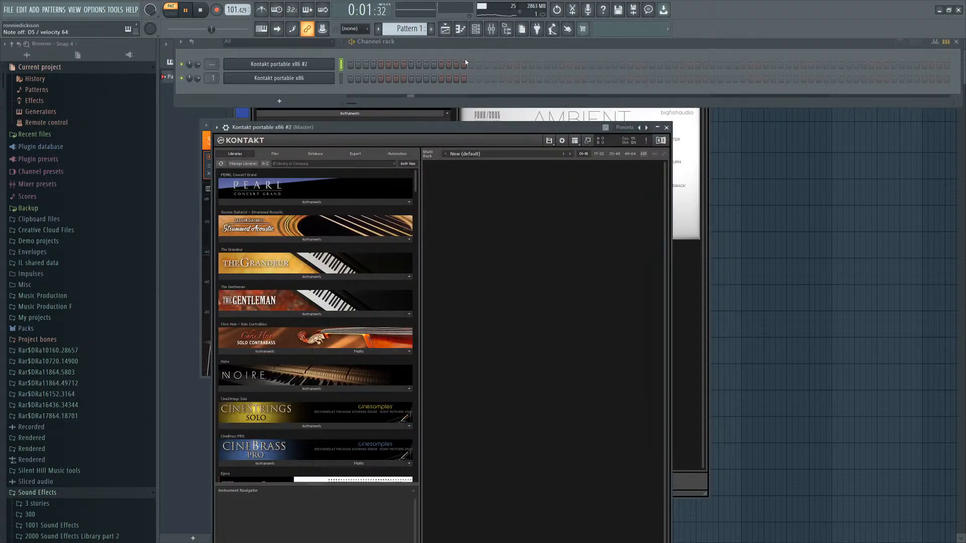
pyautogui.click(275, 79)
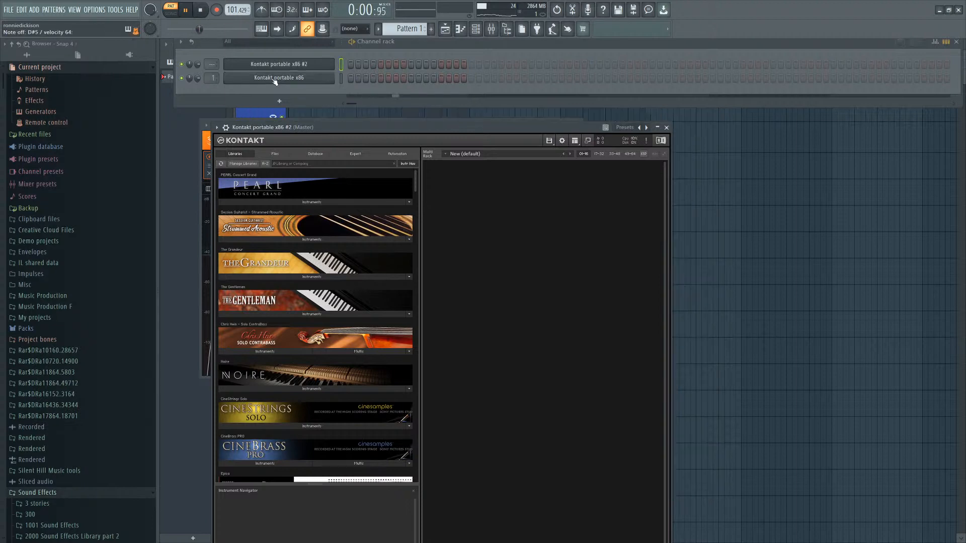
pyautogui.click(275, 78)
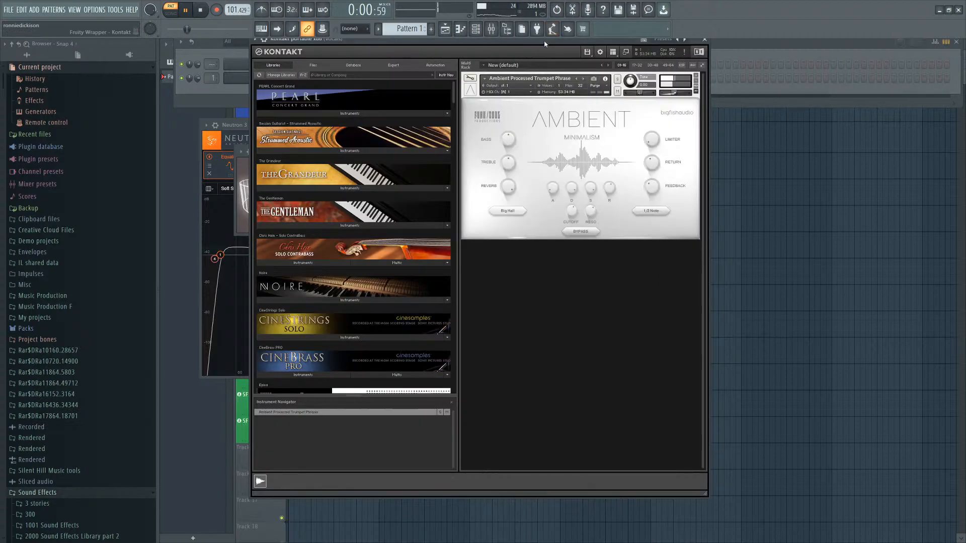
pyautogui.moveTo(554, 53); pyautogui.dragTo(727, 67)
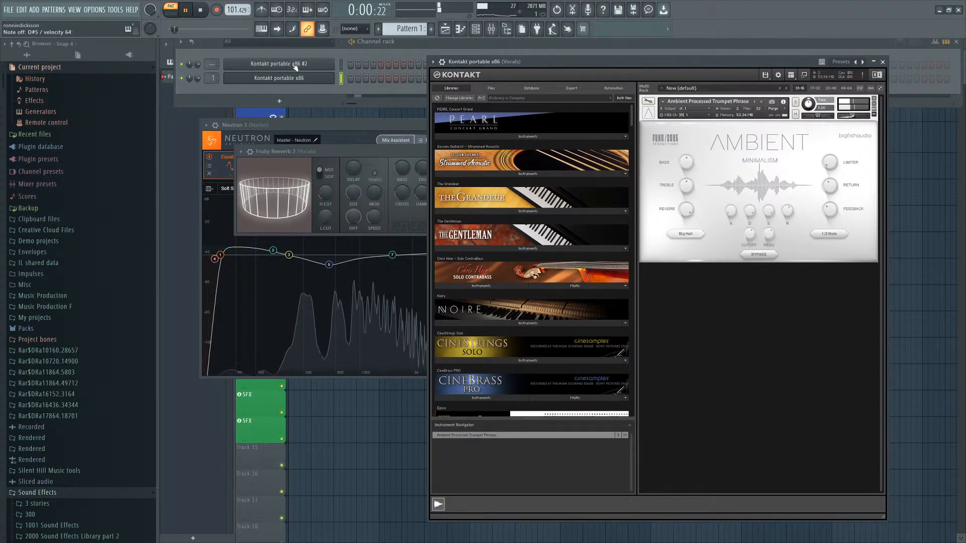
pyautogui.click(295, 67)
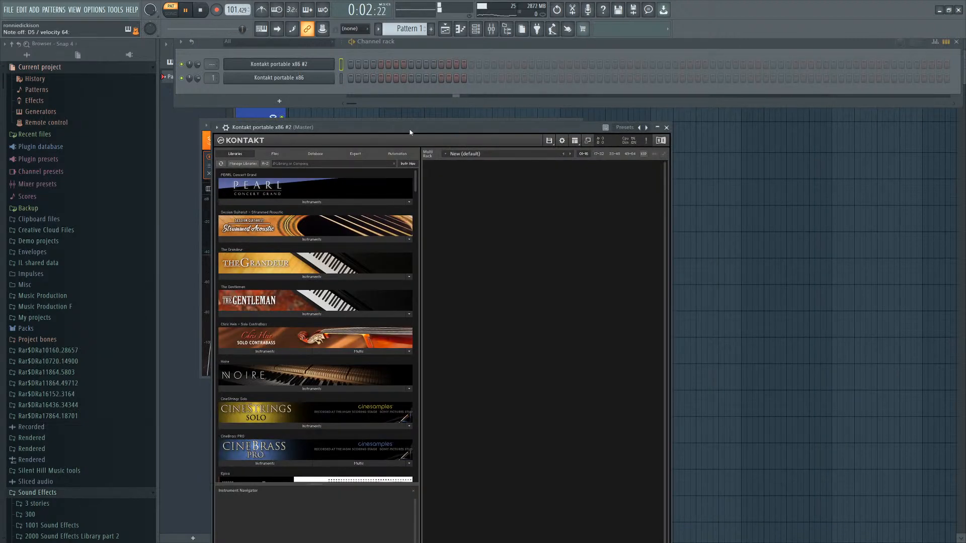
pyautogui.moveTo(409, 124); pyautogui.dragTo(499, 76)
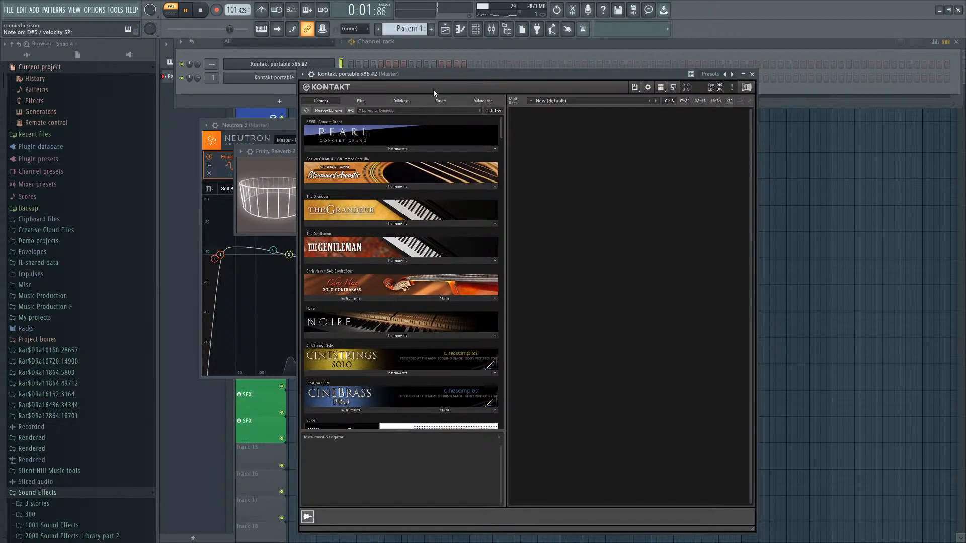
pyautogui.moveTo(433, 75); pyautogui.dragTo(447, 76)
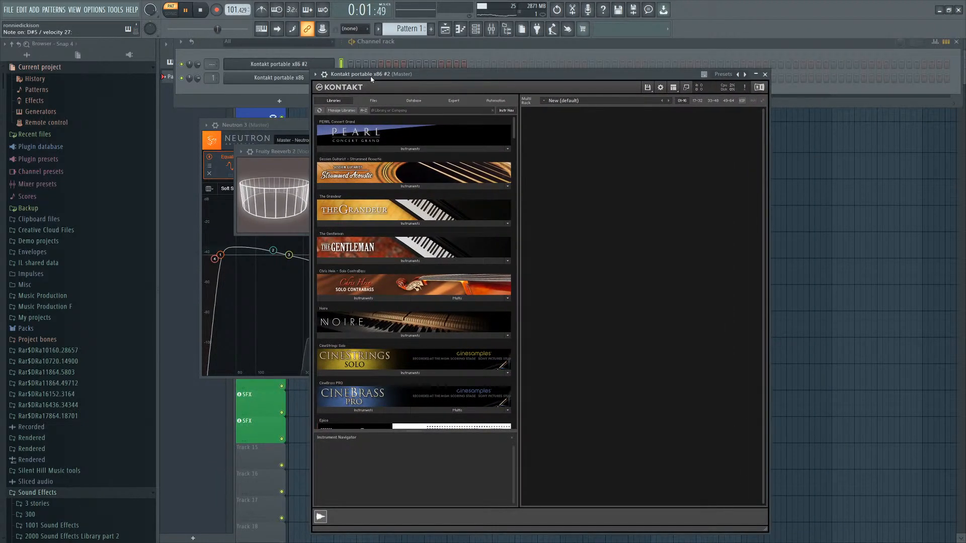
pyautogui.click(284, 64)
pyautogui.click(277, 78)
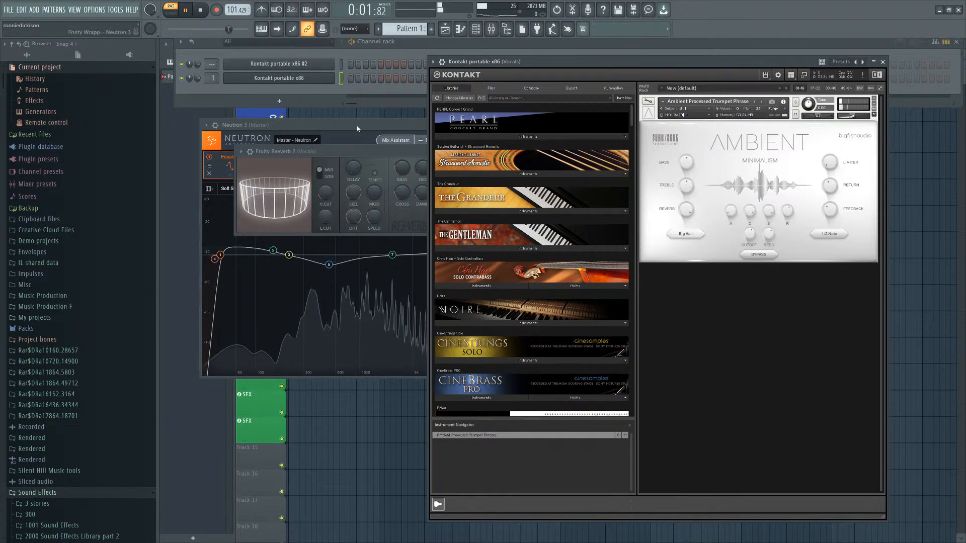
pyautogui.click(310, 65)
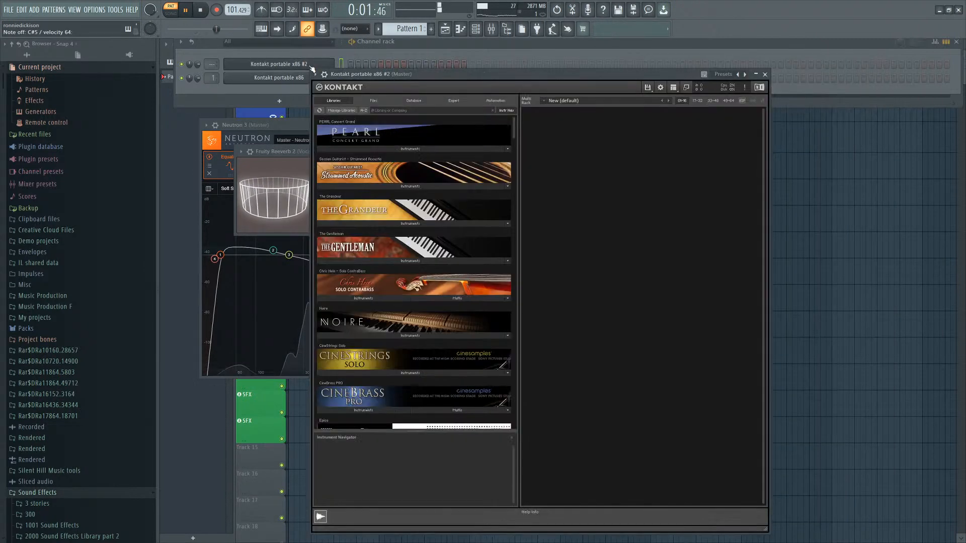
# Load PEARL Concert Grand 24-bit into the second Kontakt and choose its Deep in Space snapshot.
pyautogui.click(388, 149)
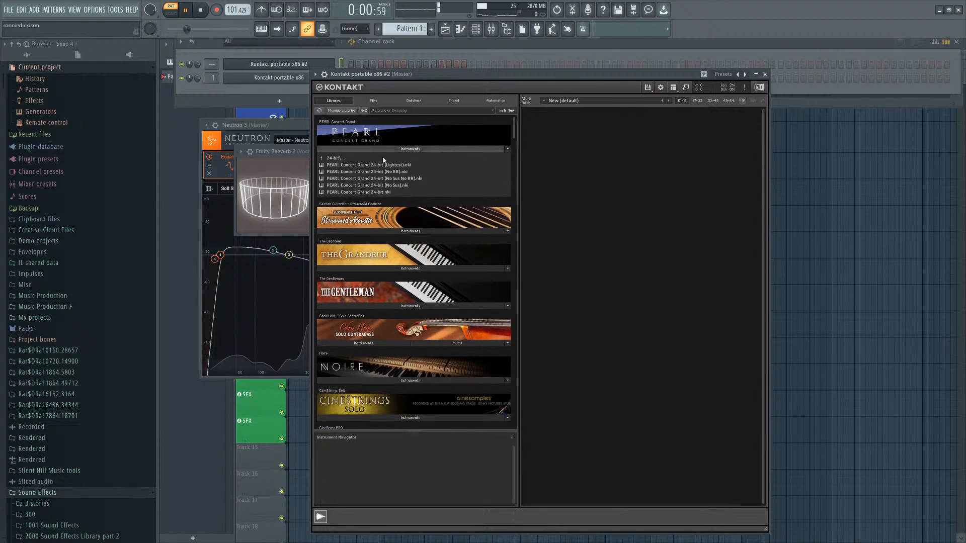
pyautogui.click(359, 193)
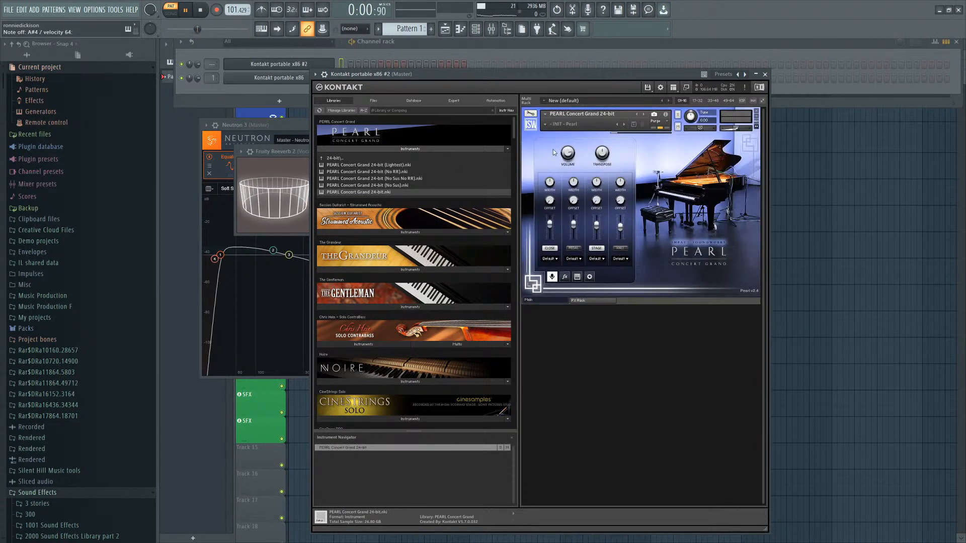
pyautogui.click(562, 124)
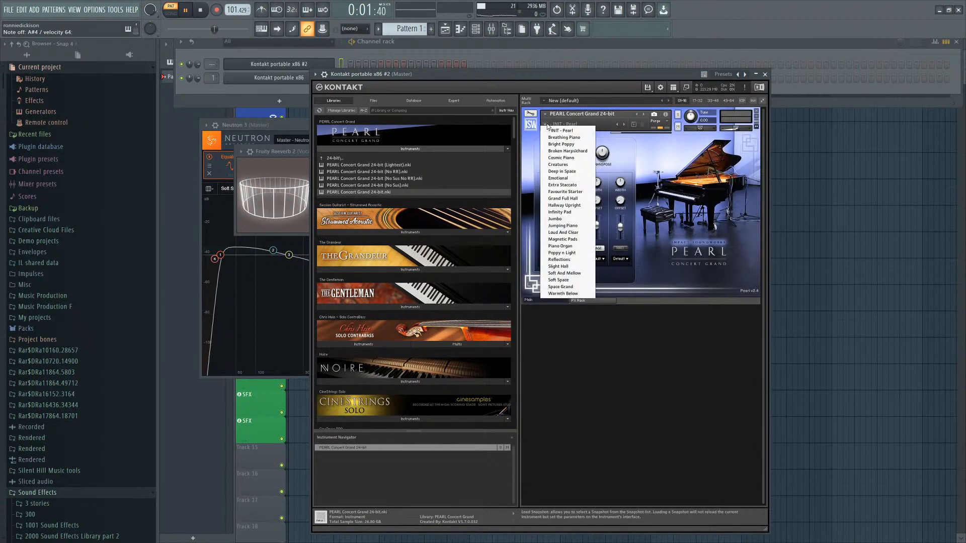
pyautogui.click(567, 171)
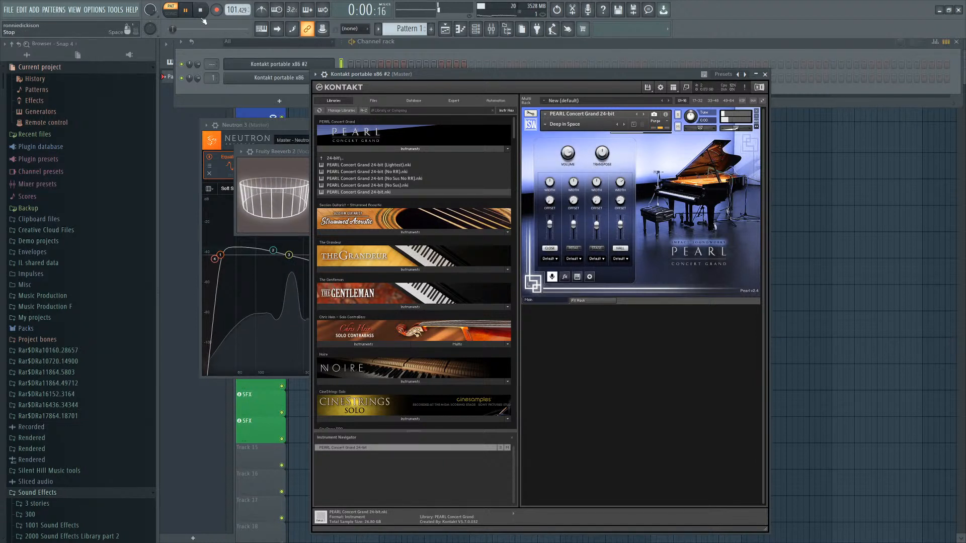
# Stop playback and route the second Kontakt channel to mixer track 1, the Vocals track.
pyautogui.press('space')
pyautogui.click(219, 65)
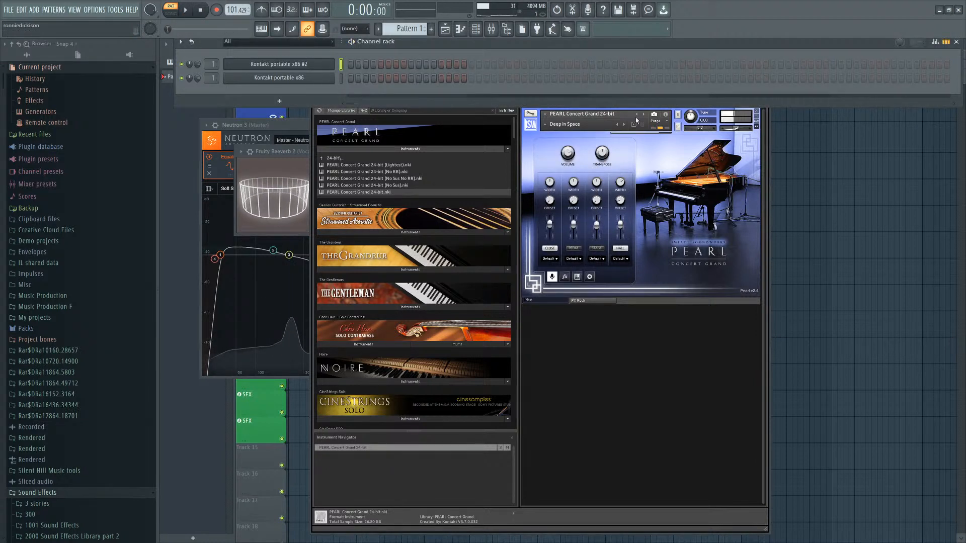
pyautogui.click(746, 130)
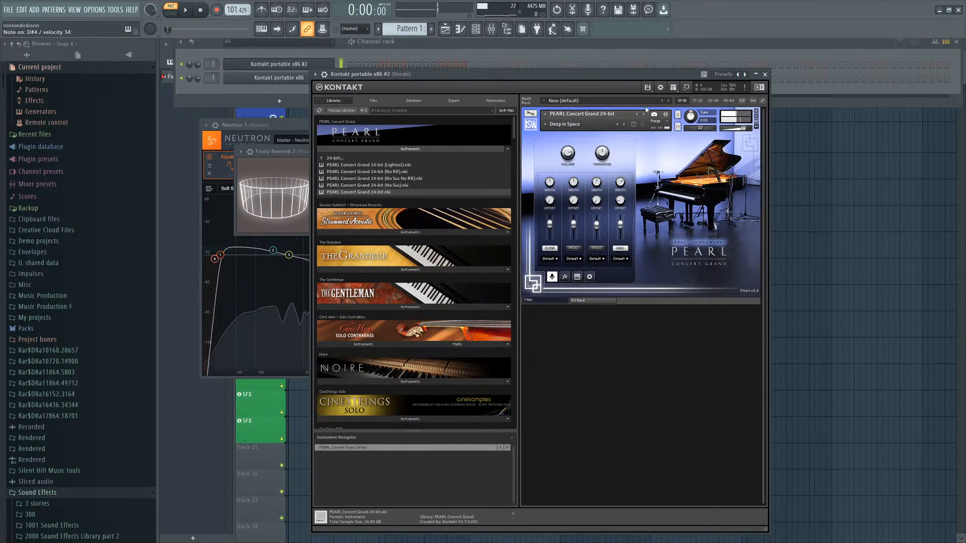
# Open the second Kontakt's piano roll and draw a two-note chord followed by a single note near C4.
pyautogui.click(351, 66)
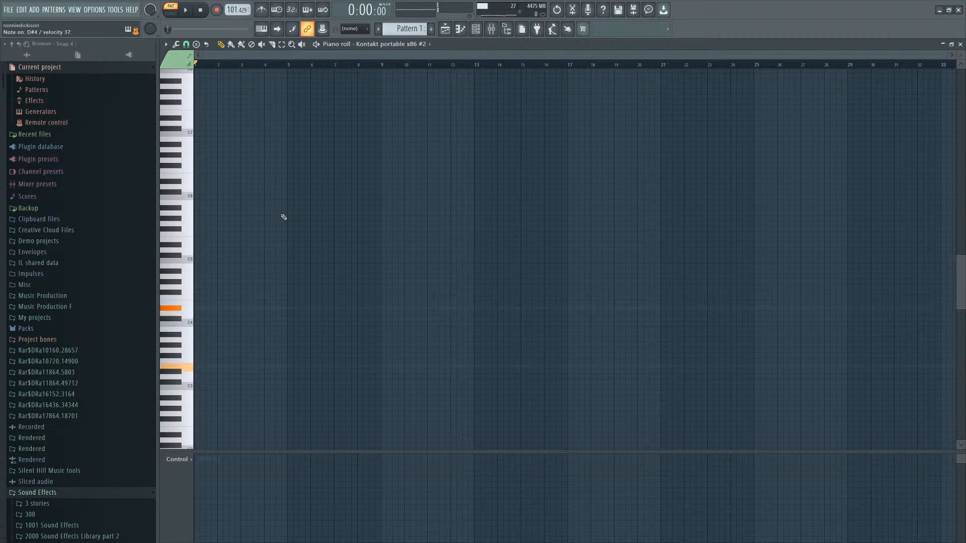
pyautogui.click(198, 309)
pyautogui.click(203, 366)
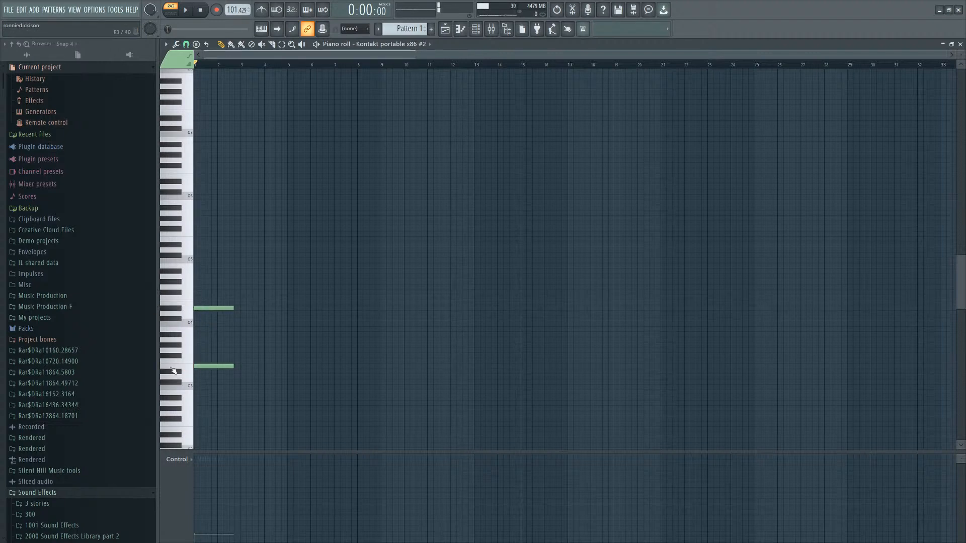
pyautogui.click(242, 319)
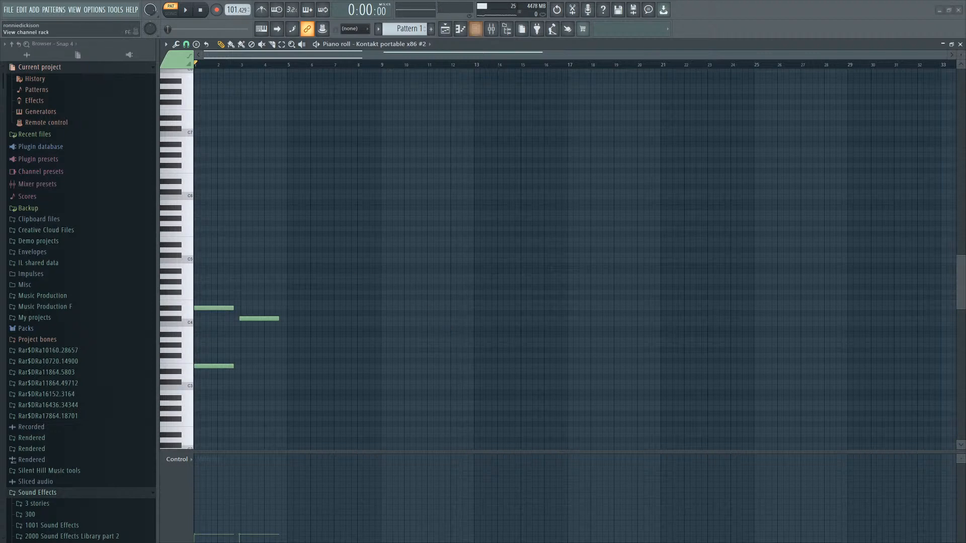
# Review the Vocals mixer track's effect slots, then reopen and reposition the second Kontakt window.
pyautogui.click(475, 28)
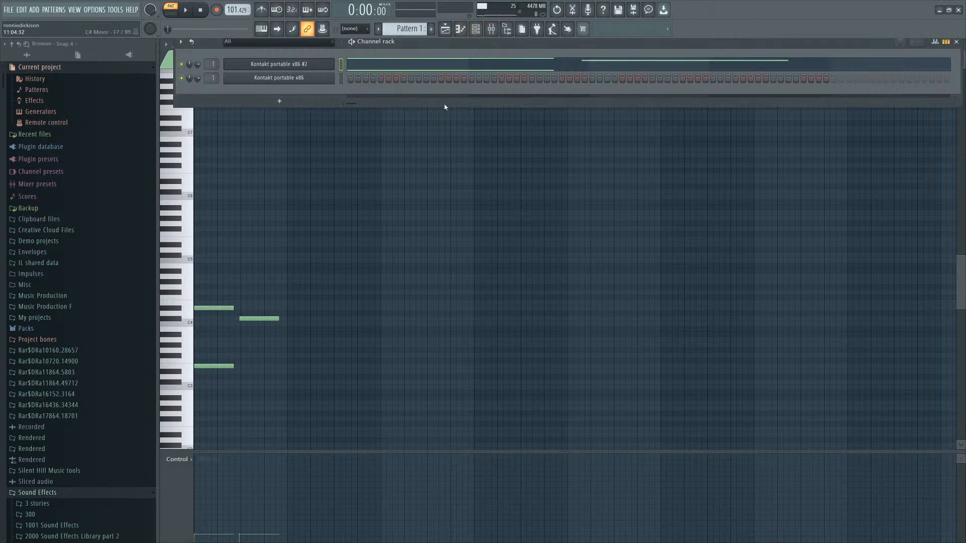
pyautogui.click(295, 65)
pyautogui.click(491, 29)
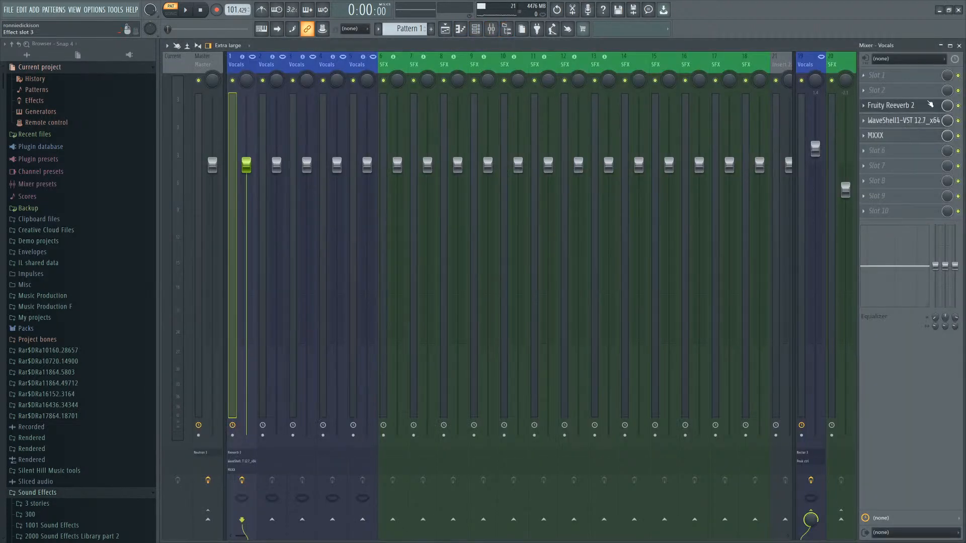
pyautogui.click(959, 45)
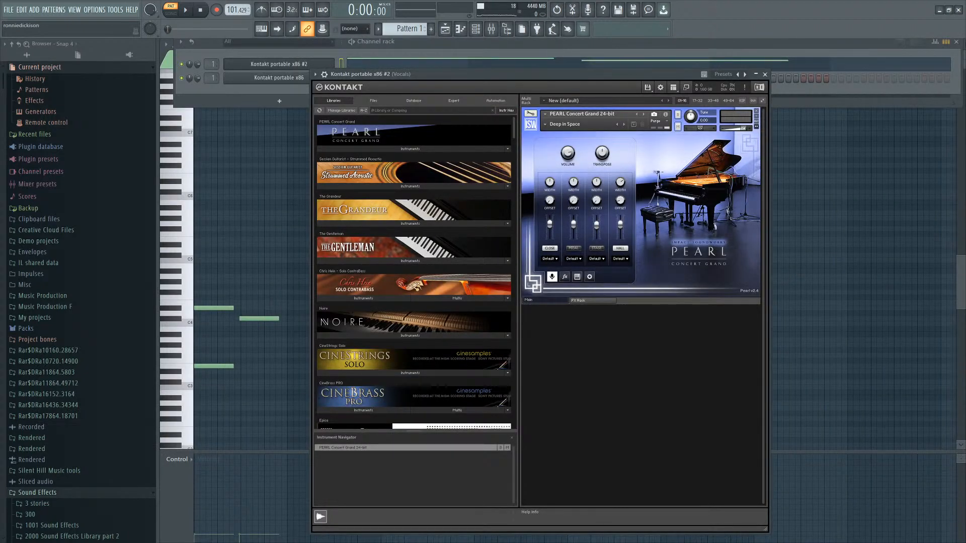
pyautogui.moveTo(555, 80); pyautogui.dragTo(474, 67)
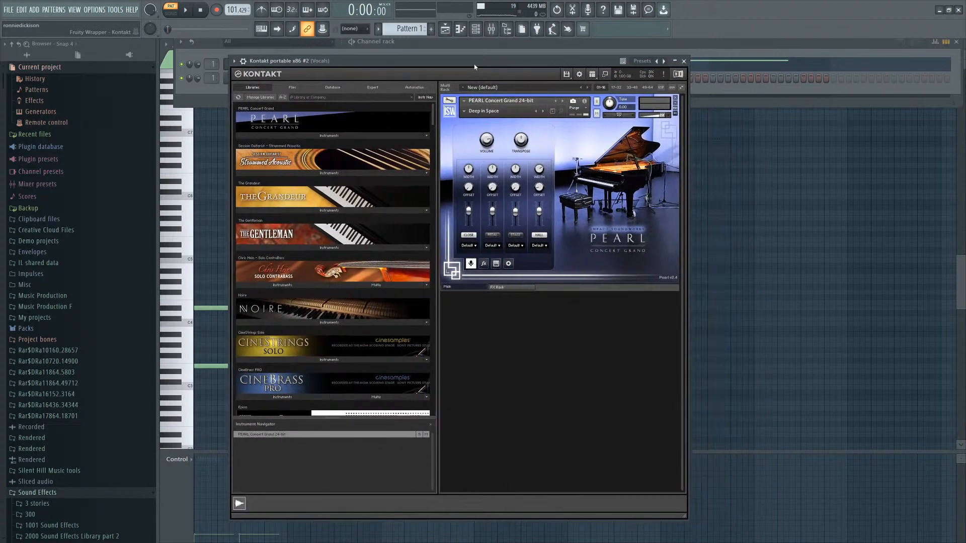
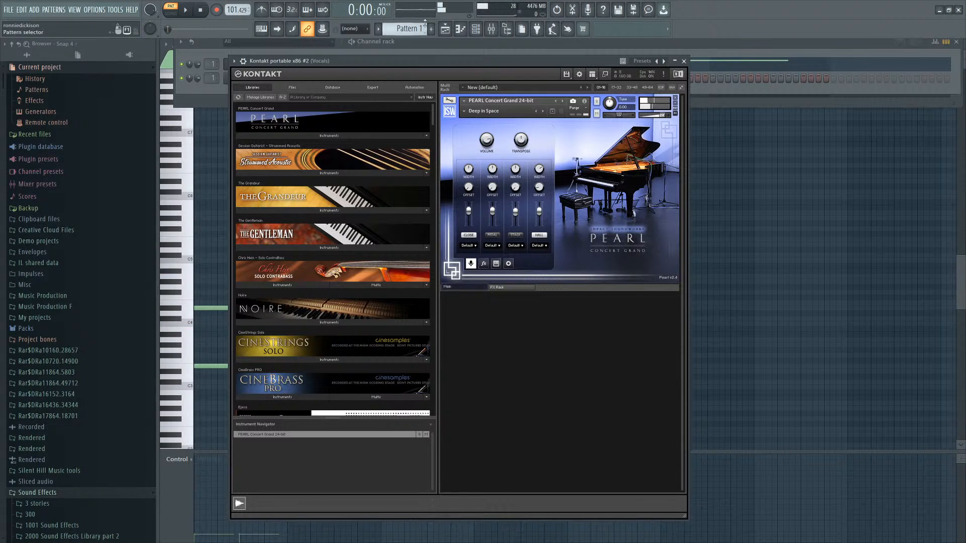
# Return to the piano roll and add a note below the single note near C4, turning it into a two-note chord.
pyautogui.click(731, 215)
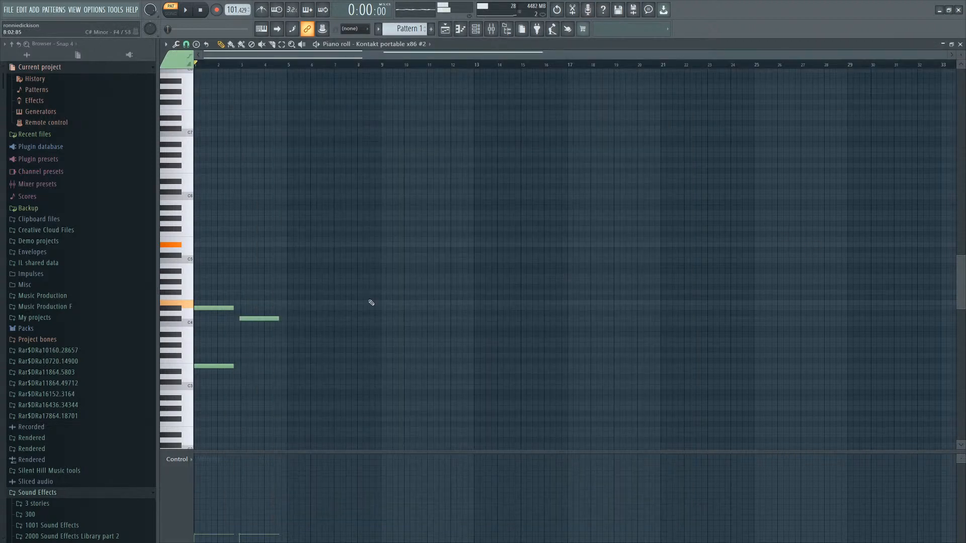
pyautogui.scroll(-2, 322, 291)
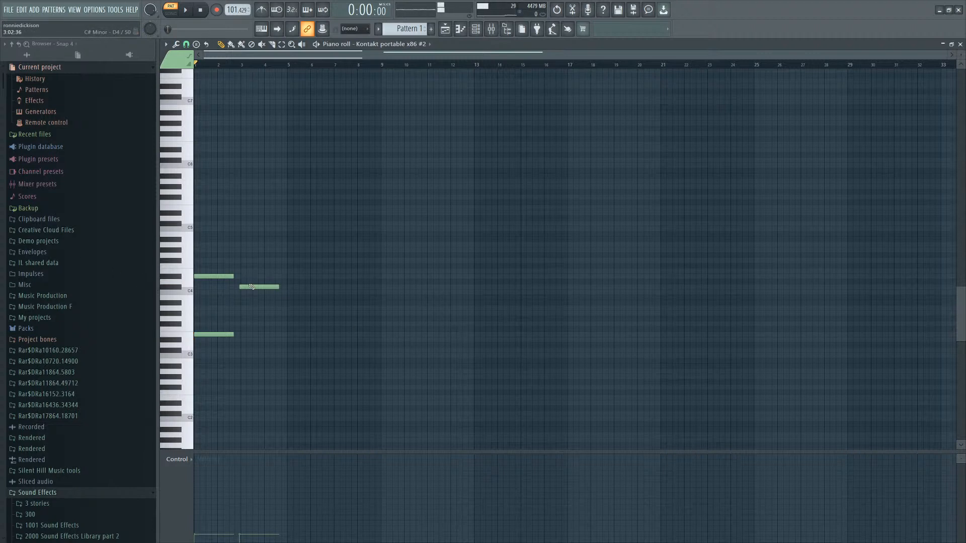
pyautogui.keyDown('ctrl'); pyautogui.scroll(6, 251, 287); pyautogui.keyUp('ctrl')
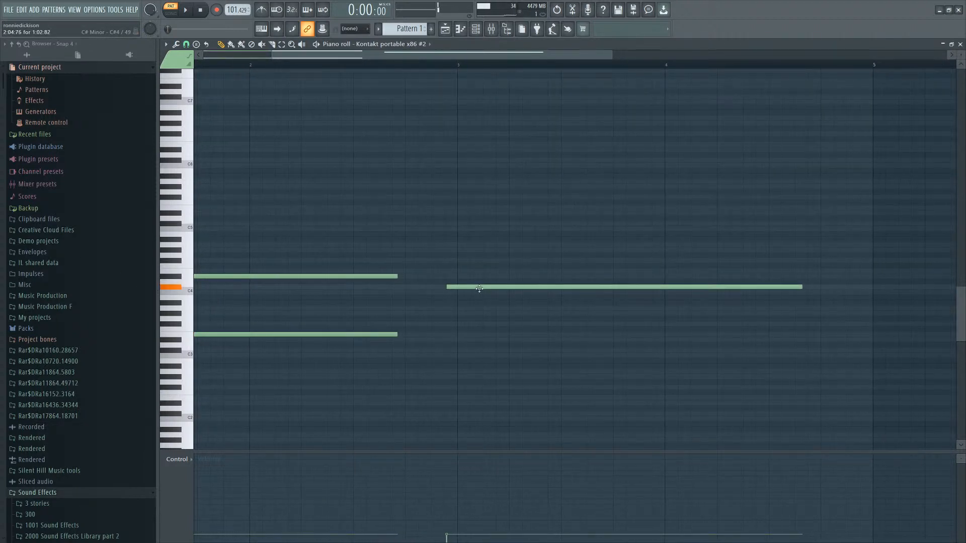
pyautogui.click(458, 350)
pyautogui.rightClick(459, 350)
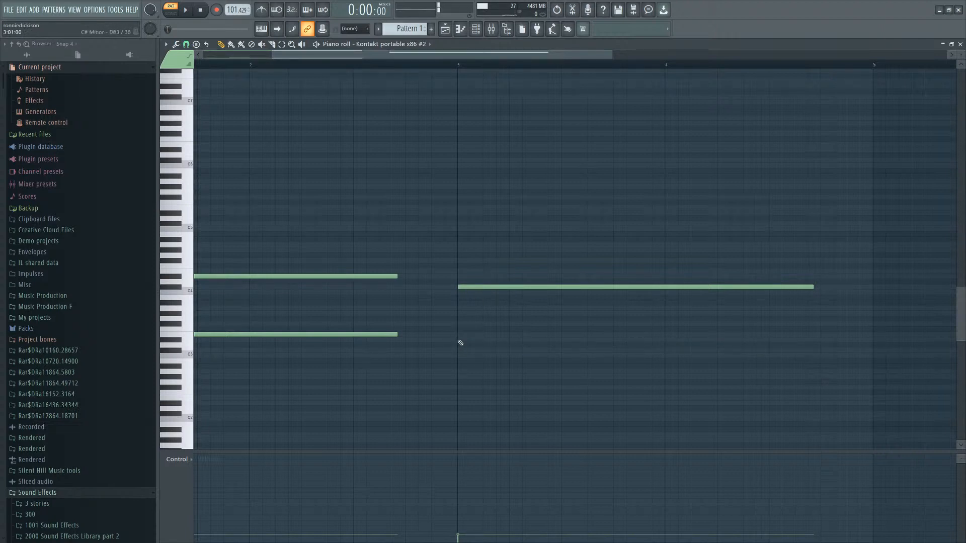
pyautogui.click(459, 340)
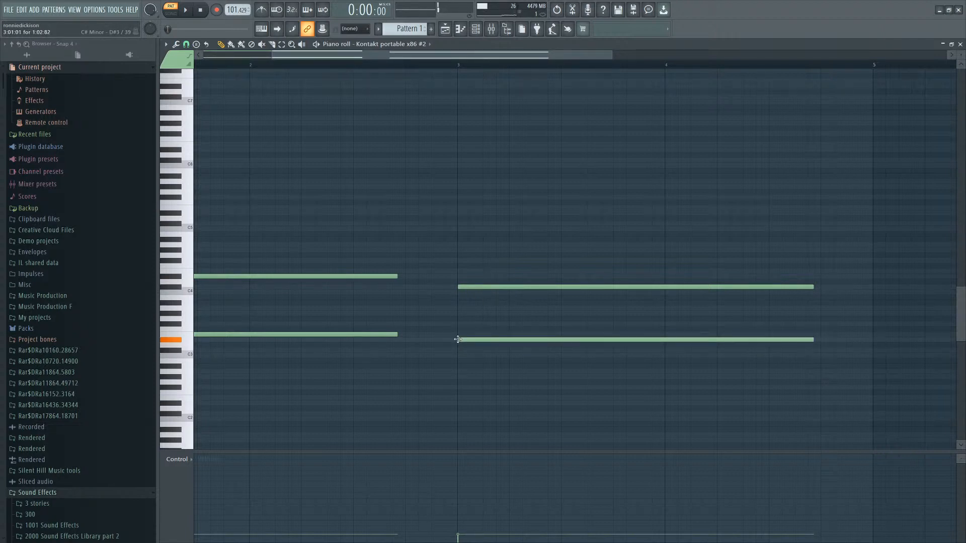
# Play the pattern, select all notes and lower their velocity to about 46%.
pyautogui.scroll(-3, 506, 244)
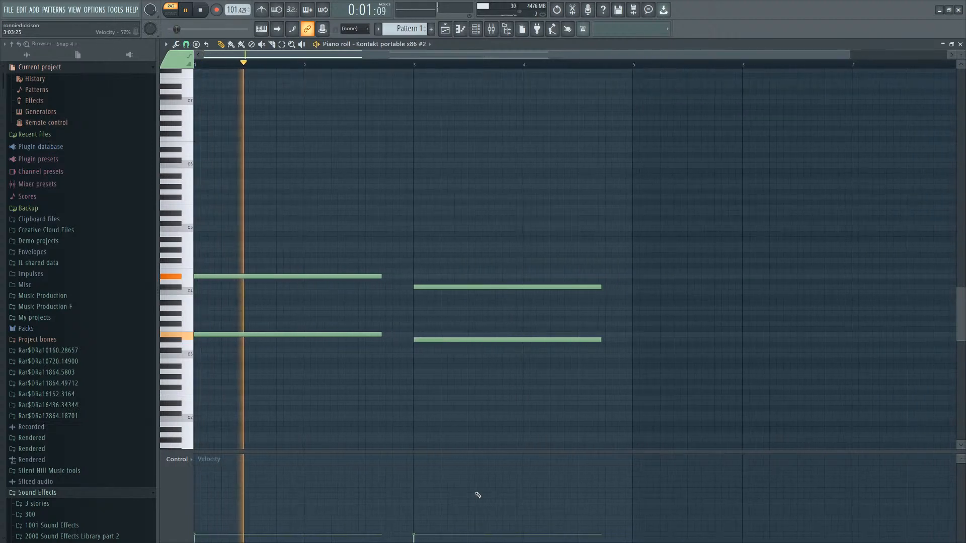
pyautogui.press('space')
pyautogui.moveTo(478, 493); pyautogui.dragTo(81, 494)
pyautogui.press('space')
pyautogui.hotkey('ctrl', 'a')
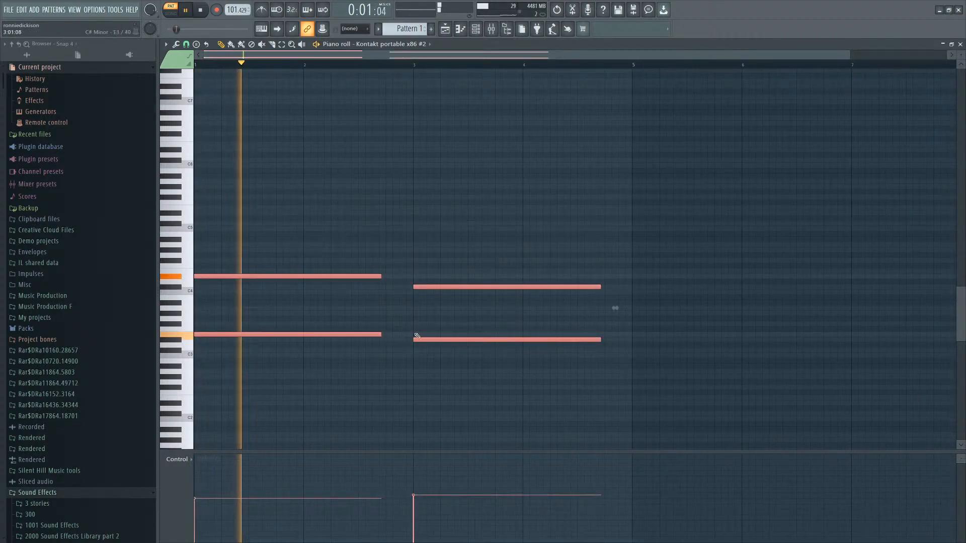
pyautogui.moveTo(444, 515); pyautogui.dragTo(171, 508)
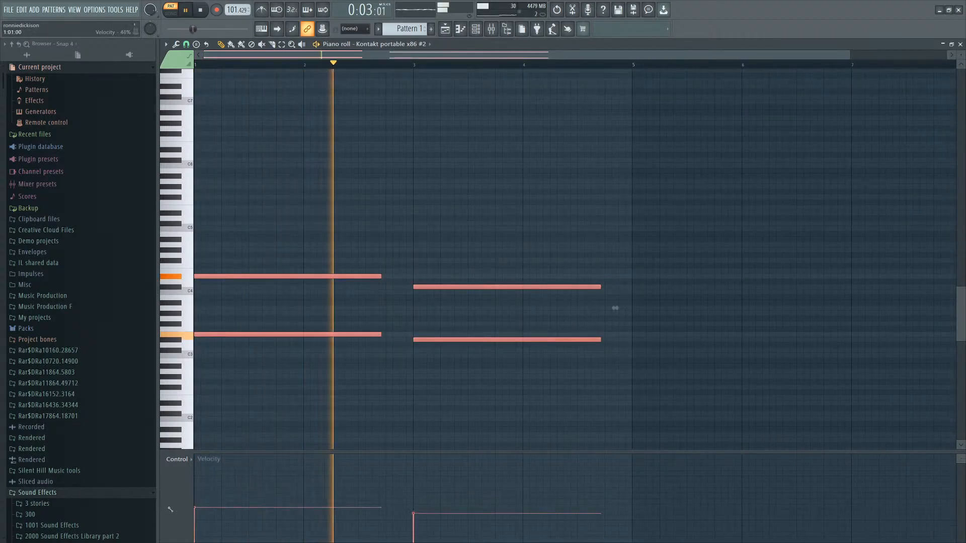
# Lengthen the chords so they meet without a gap and copy both chords to follow at bar 5.
pyautogui.moveTo(382, 334); pyautogui.dragTo(413, 336)
pyautogui.scroll(-1, 371, 328)
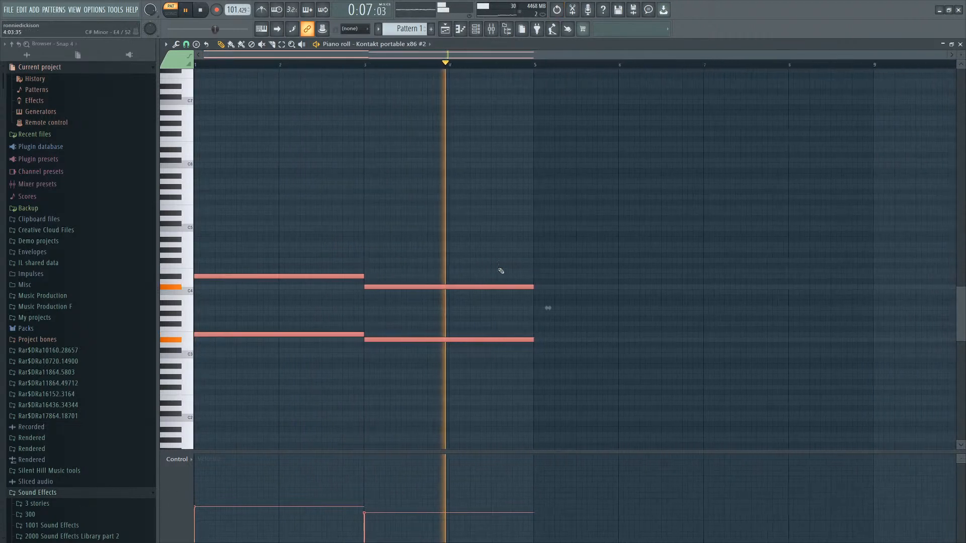
pyautogui.moveTo(276, 333); pyautogui.dragTo(606, 334)
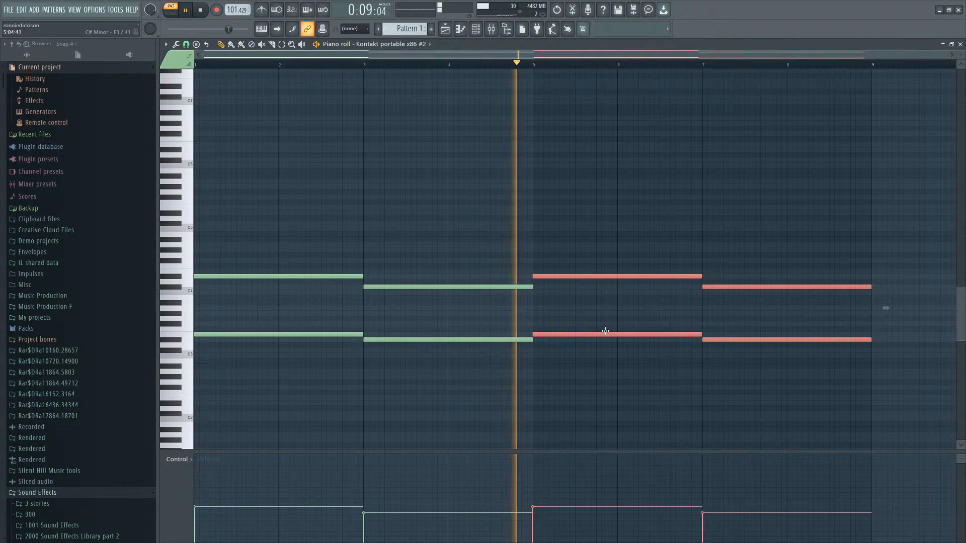
# Deselect the copies and move the fourth chord's upper note down slightly, then stop playback.
pyautogui.scroll(-2, 338, 309)
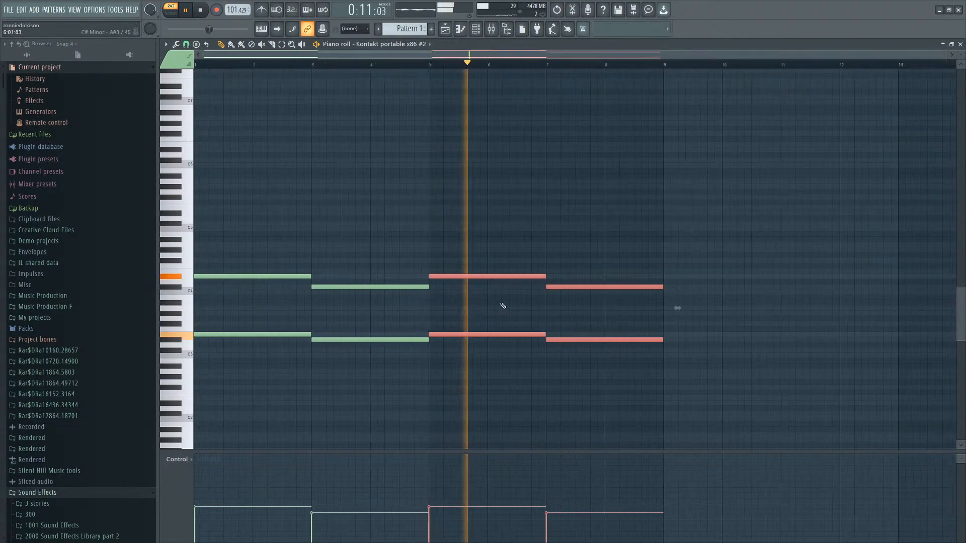
pyautogui.keyDown('ctrl'); pyautogui.click(657, 250); pyautogui.keyUp('ctrl')
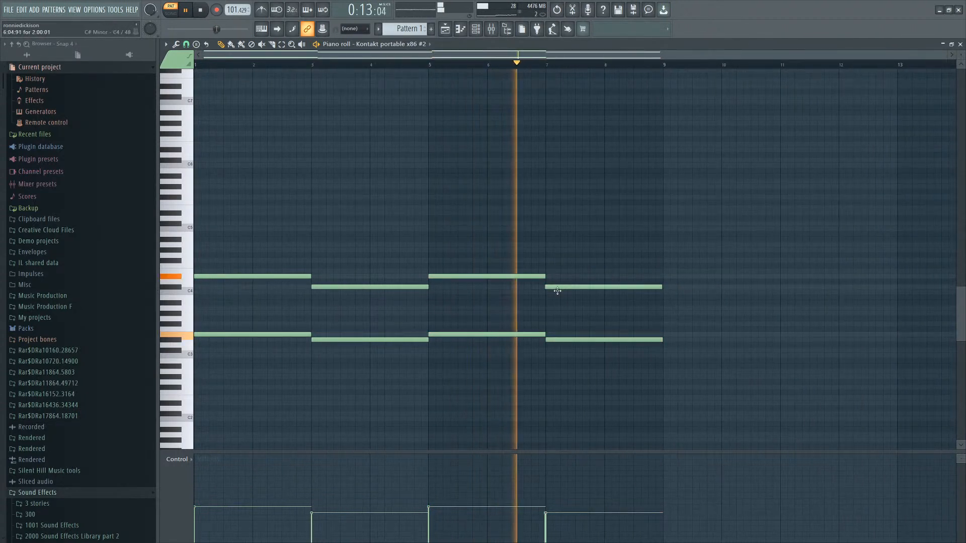
pyautogui.moveTo(557, 288); pyautogui.dragTo(556, 298)
pyautogui.press('space')
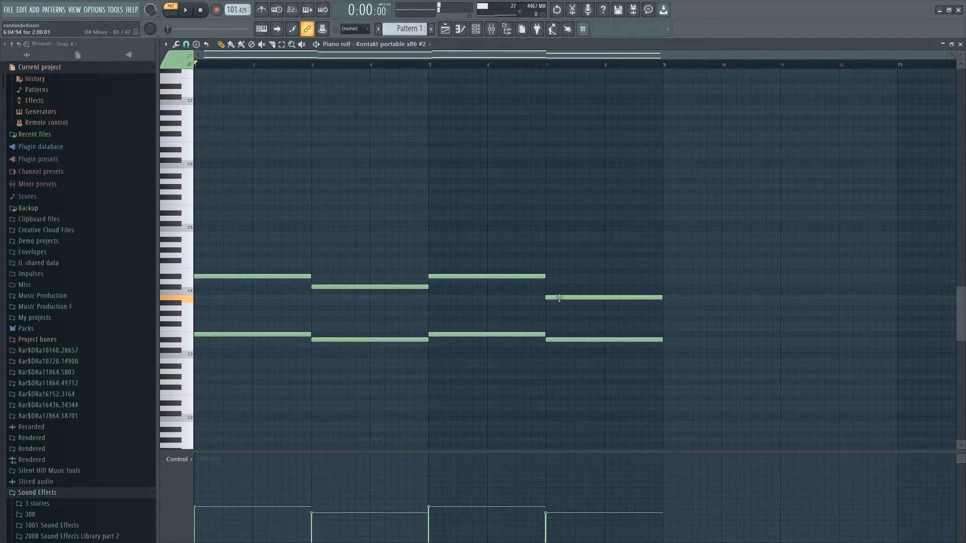
# Redraw the fourth chord's lower note a few semitones lower to revoice the chord.
pyautogui.scroll(2, 556, 322)
pyautogui.moveTo(547, 339); pyautogui.dragTo(547, 362)
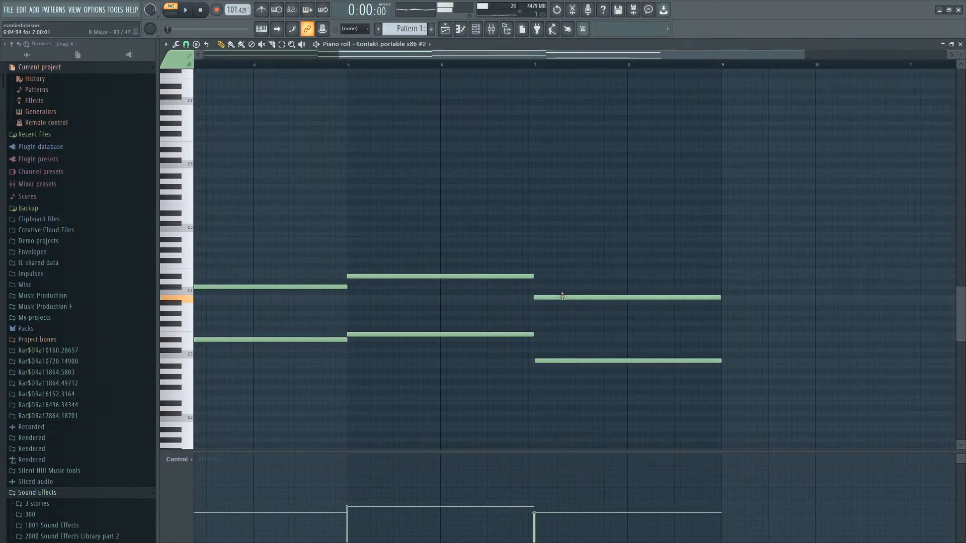
pyautogui.rightClick(542, 361)
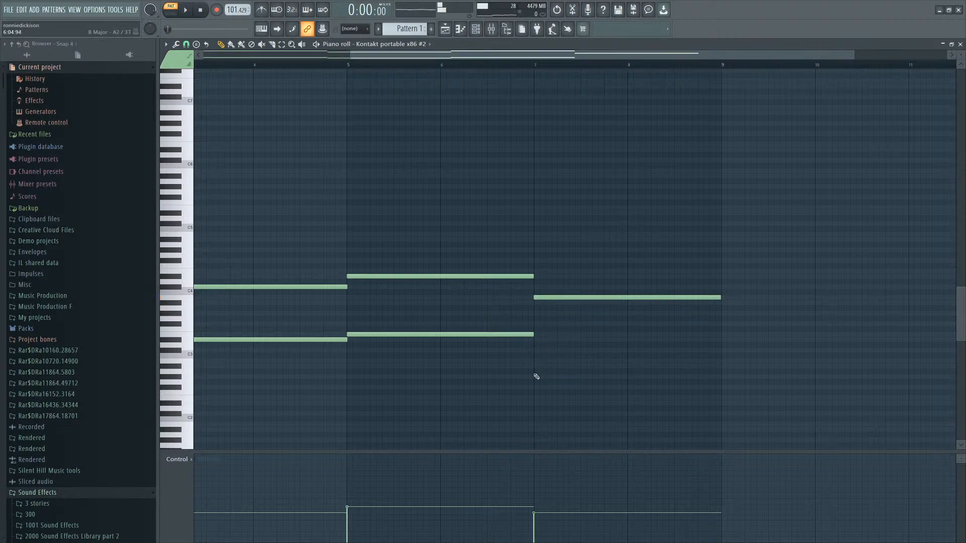
pyautogui.click(535, 376)
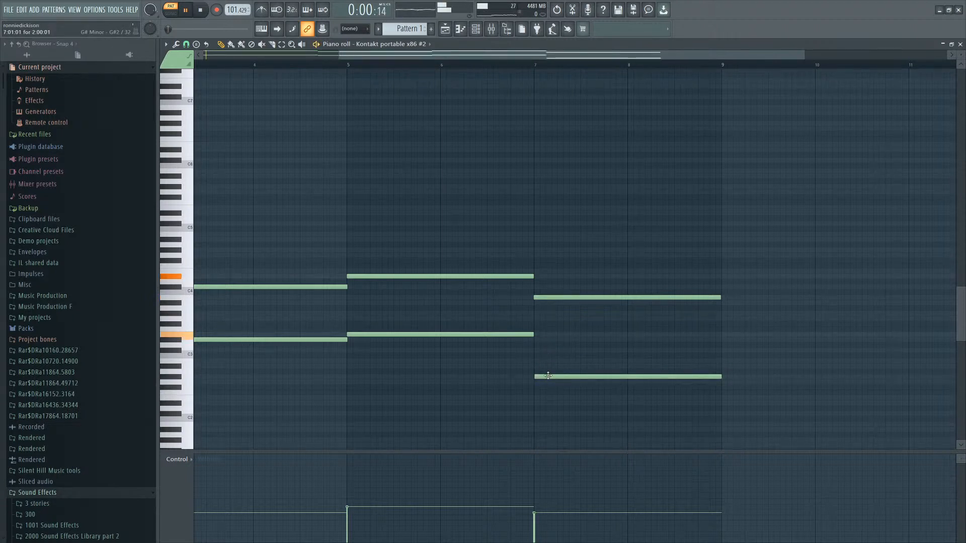
pyautogui.scroll(-3, 494, 385)
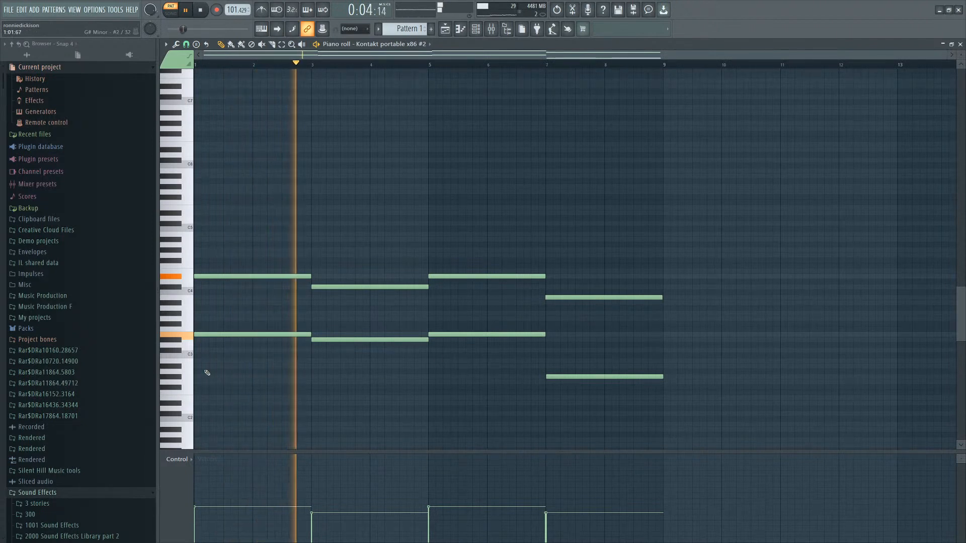
pyautogui.click(544, 360)
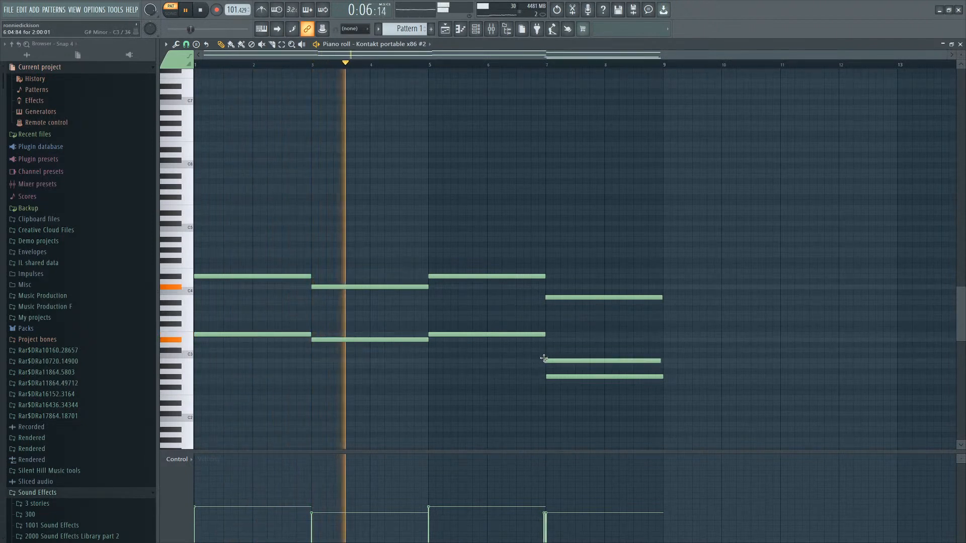
pyautogui.rightClick(564, 376)
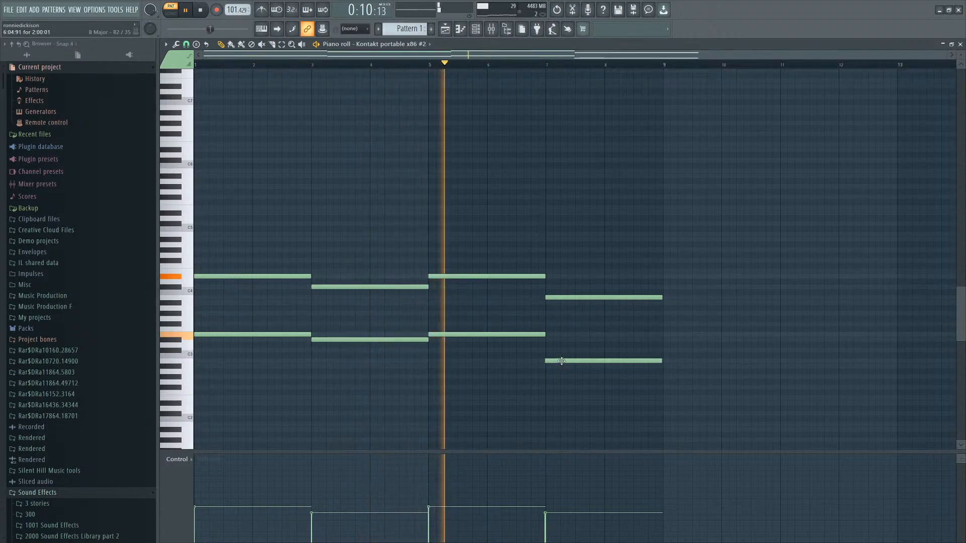
# Select all four chords and duplicate them after the original phrase.
pyautogui.scroll(1, 508, 356)
pyautogui.moveTo(689, 217); pyautogui.dragTo(139, 433)
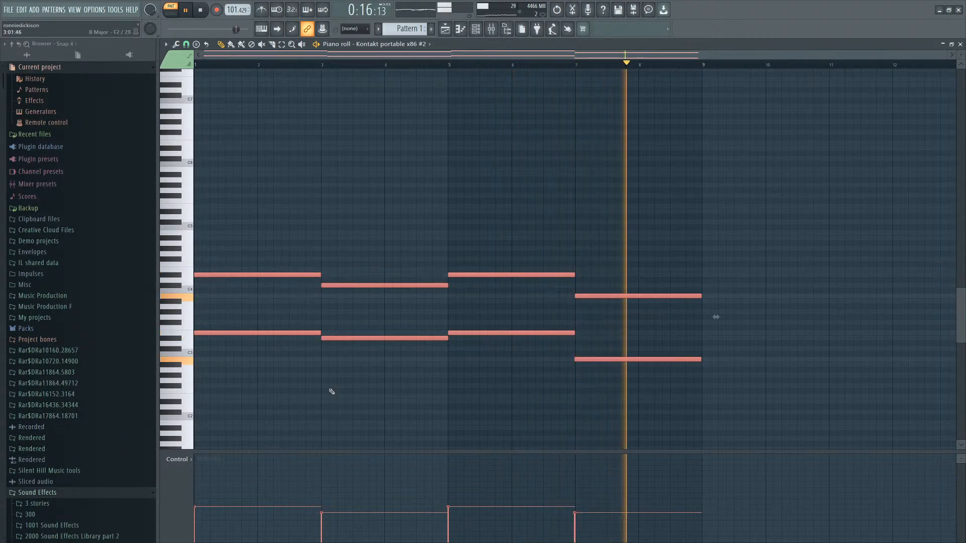
pyautogui.hotkey('ctrl', 'b')
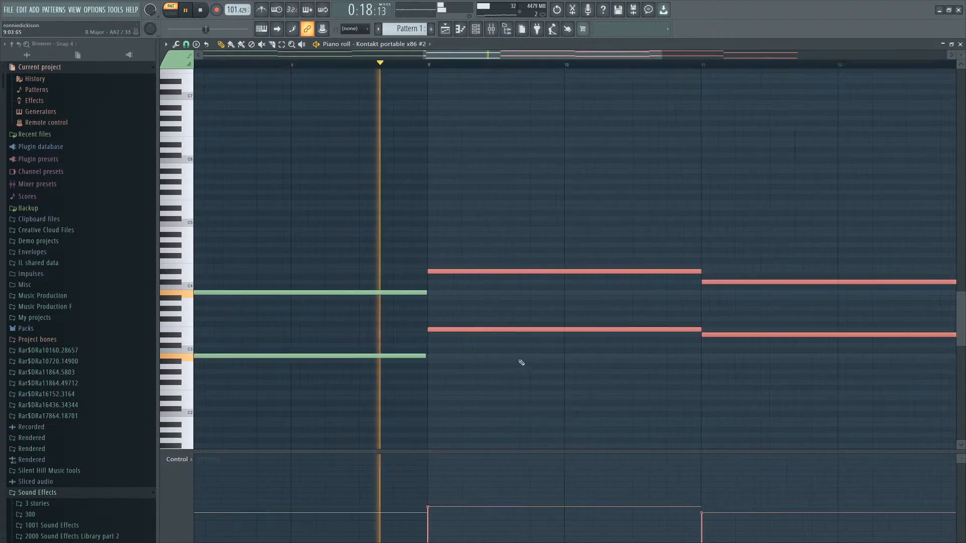
# Audition a high key and draw a descending three-note melody above the duplicated chords in bars 10 to 14.
pyautogui.scroll(-5, 518, 360)
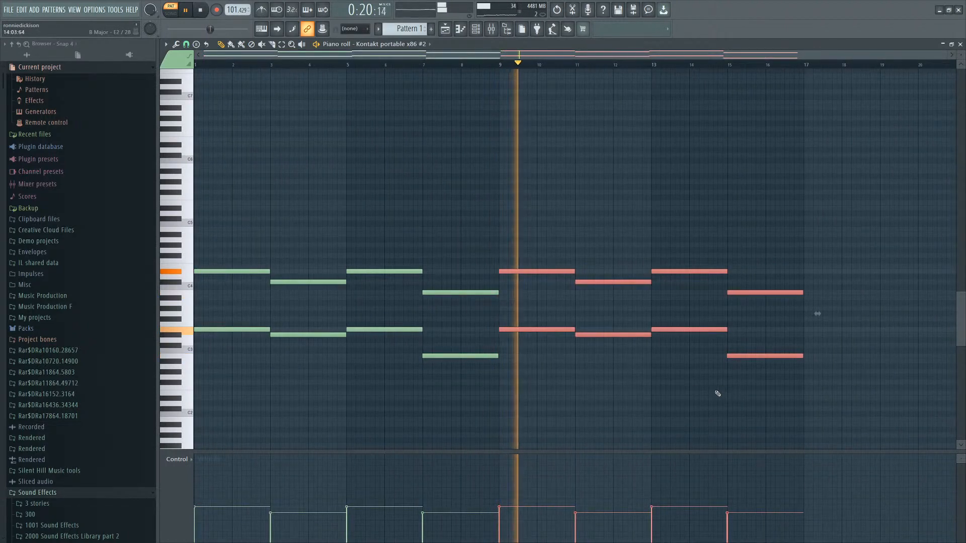
pyautogui.scroll(2, 785, 396)
pyautogui.scroll(-2, 701, 383)
pyautogui.scroll(3, 615, 261)
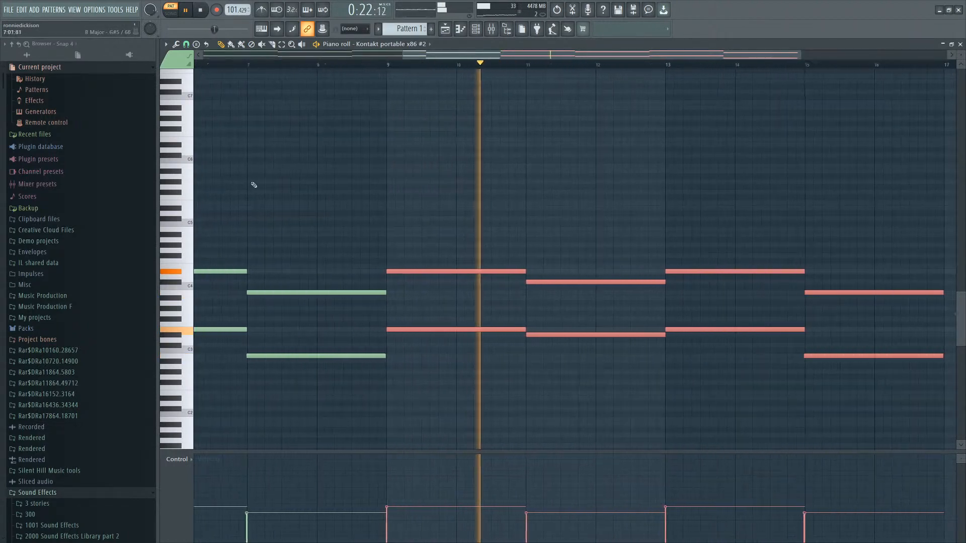
pyautogui.click(177, 185)
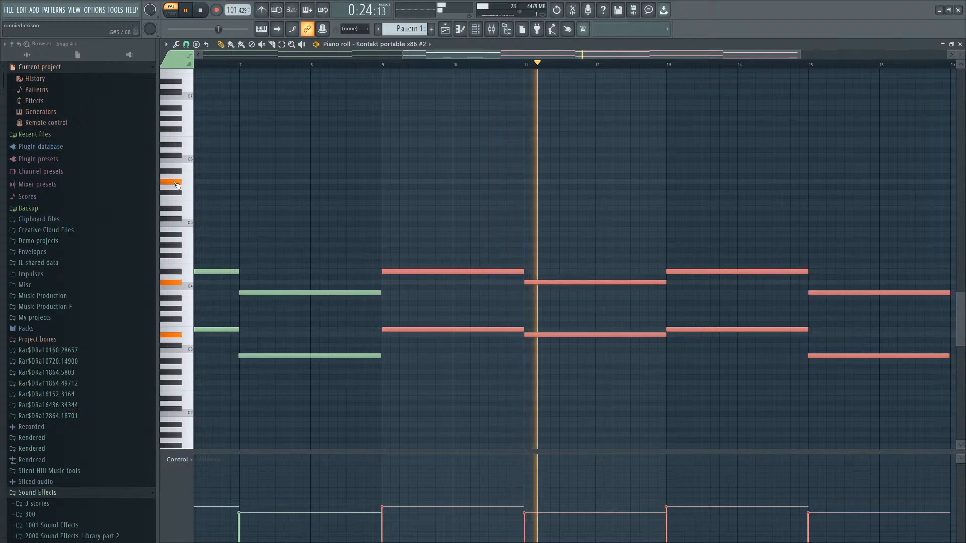
pyautogui.click(452, 182)
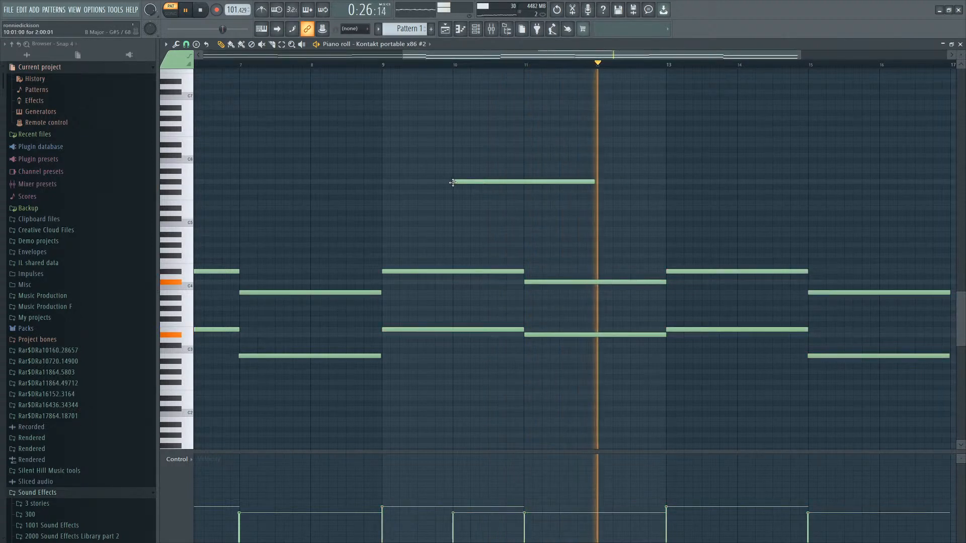
pyautogui.click(567, 192)
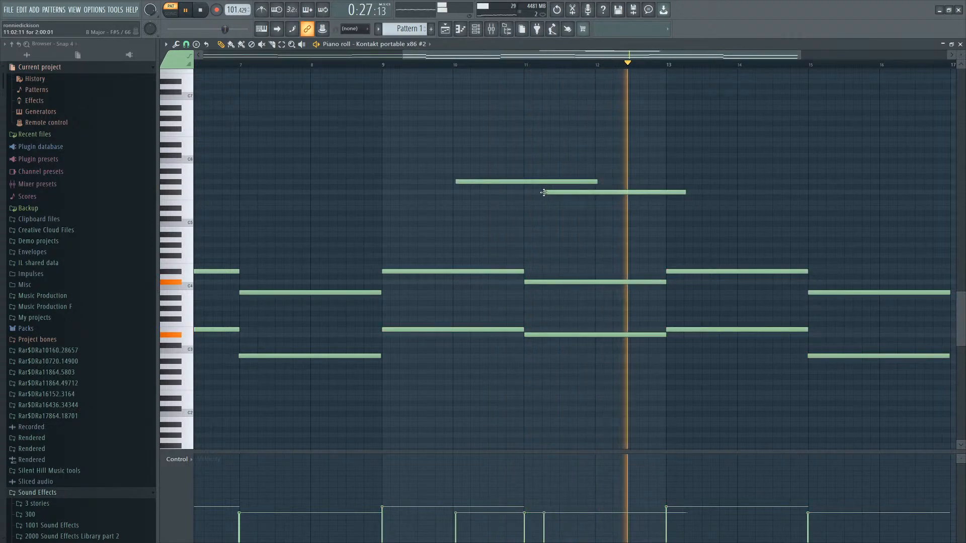
pyautogui.click(676, 208)
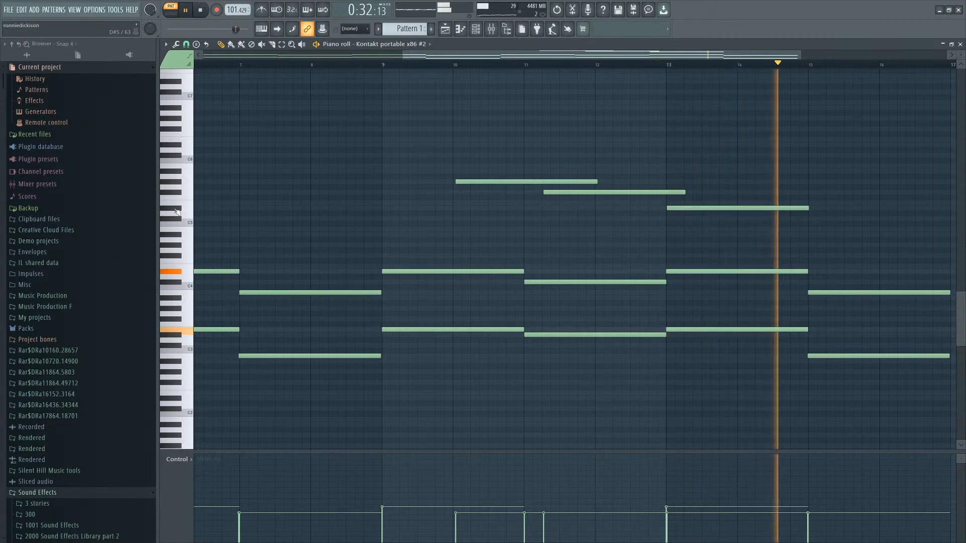
# Add a fourth melody note at bar 15 continuing the line above the chords.
pyautogui.moveTo(445, 147); pyautogui.dragTo(764, 218)
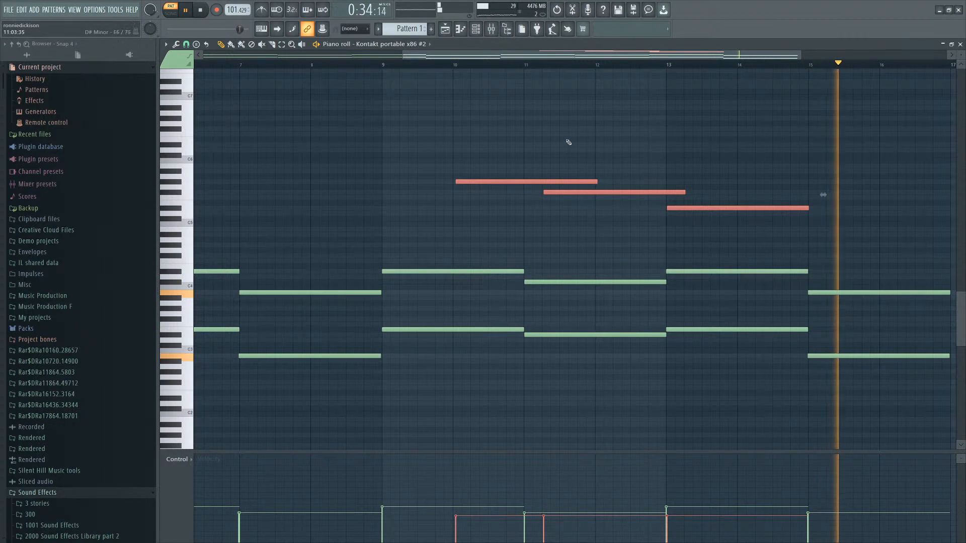
pyautogui.click(823, 191)
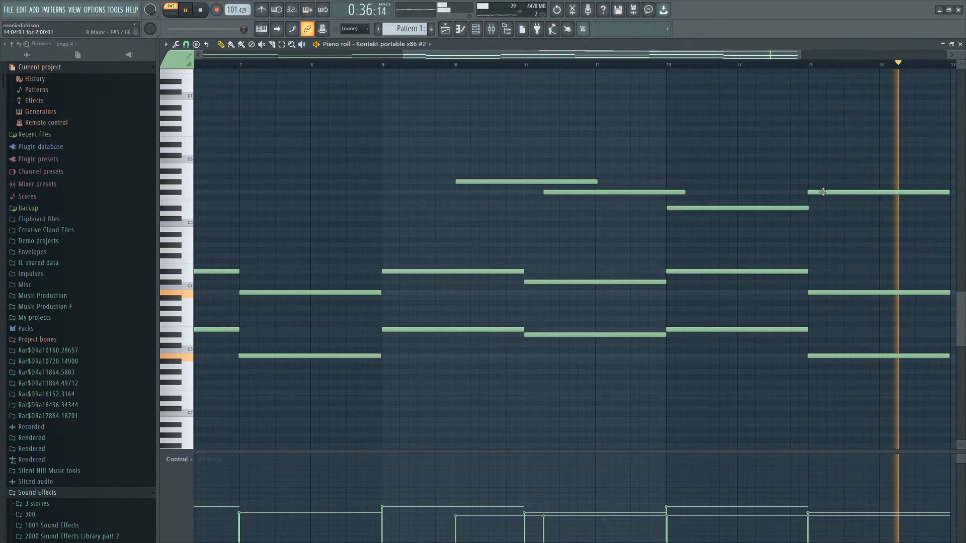
pyautogui.moveTo(731, 122); pyautogui.dragTo(513, 231)
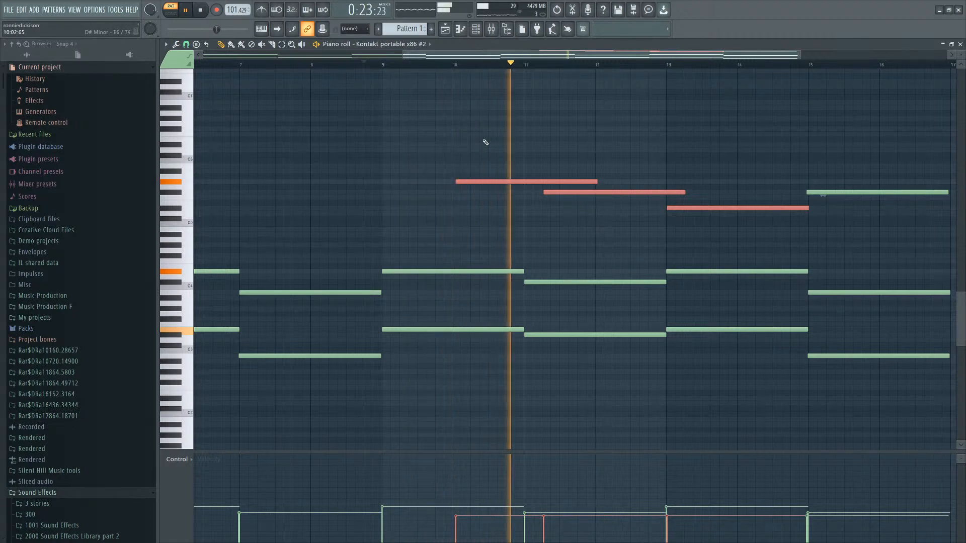
pyautogui.keyDown('ctrl'); pyautogui.click(634, 169); pyautogui.keyUp('ctrl')
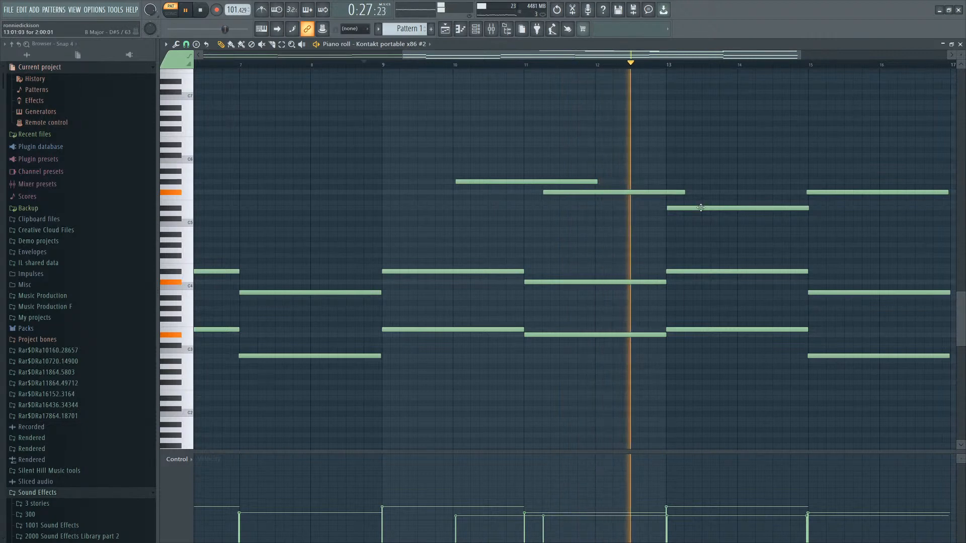
# Shift the last melody note slightly earlier, stop playback, and delete the lower note of the final chord.
pyautogui.scroll(-2, 727, 207)
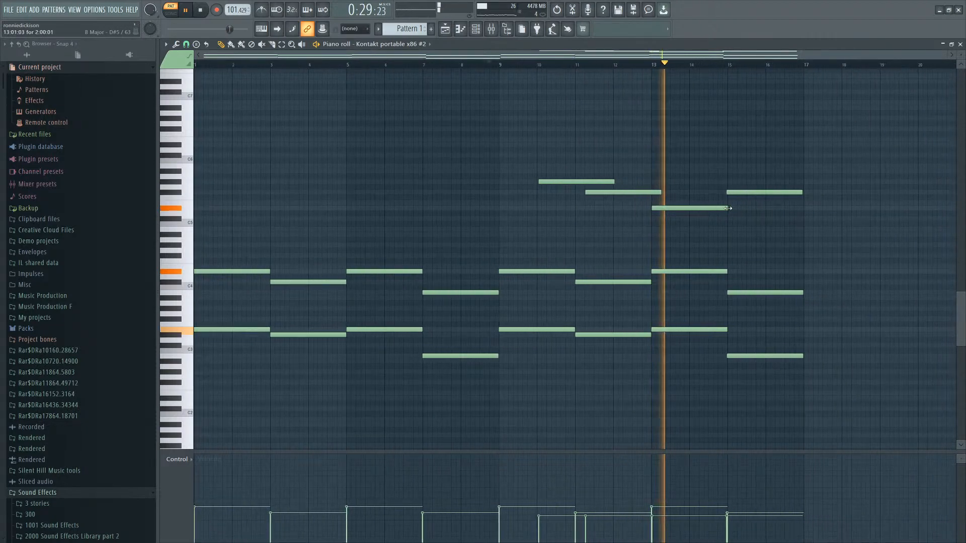
pyautogui.scroll(2, 647, 199)
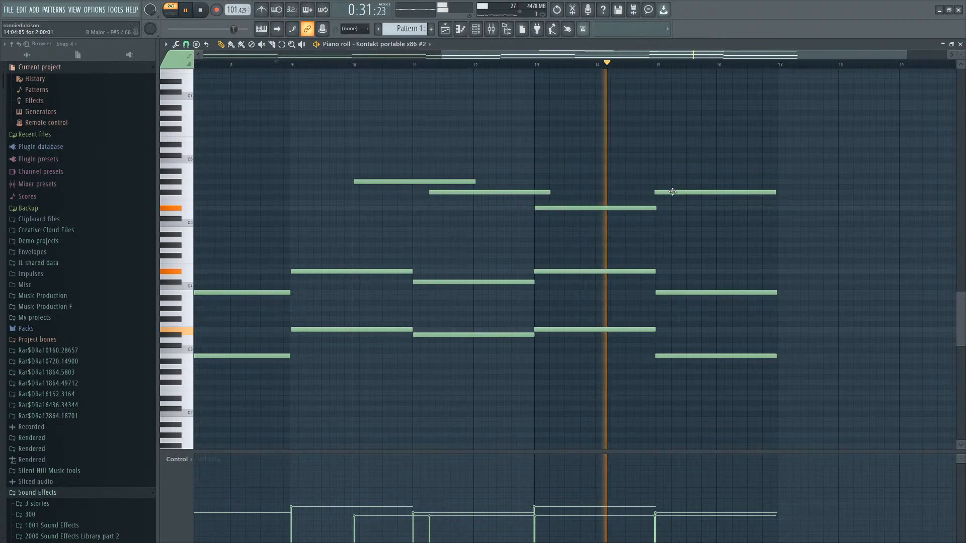
pyautogui.moveTo(672, 192); pyautogui.dragTo(659, 192)
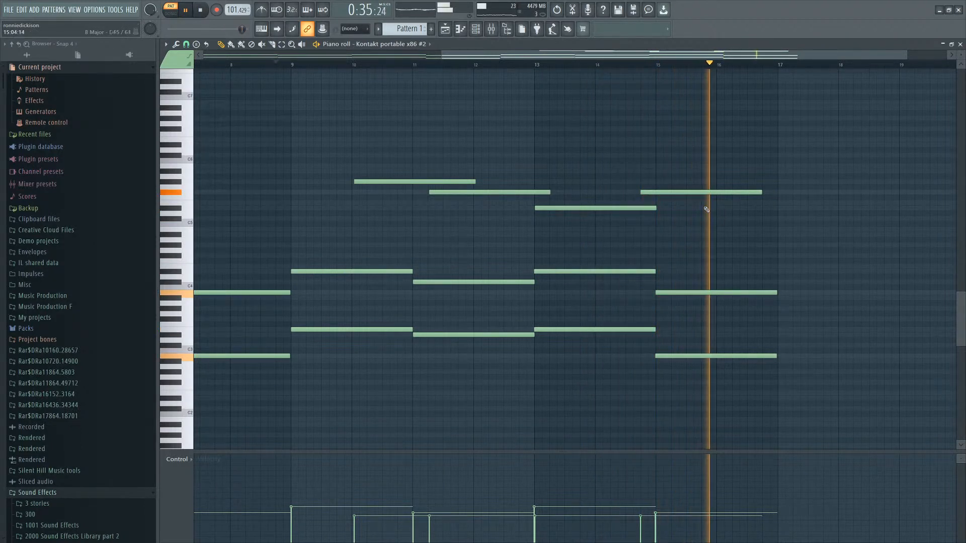
pyautogui.press('space')
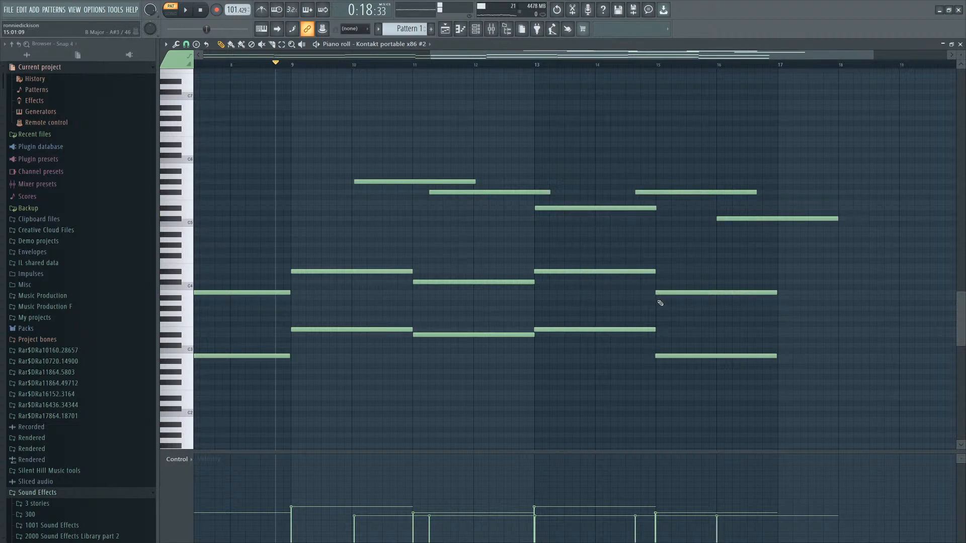
pyautogui.rightClick(691, 345)
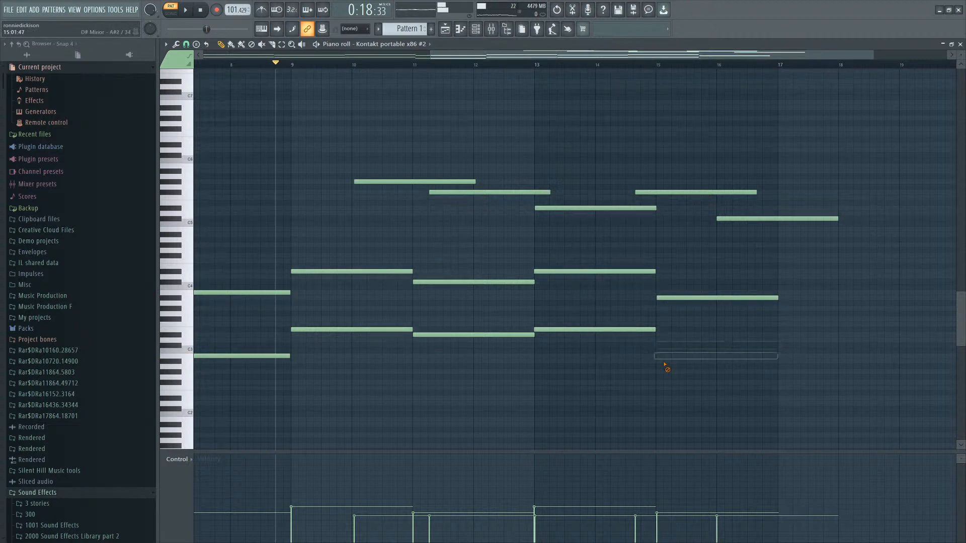
# Add two high melody notes around bars 12 to 14 above the chords, nudging the second one slightly earlier.
pyautogui.press('space')
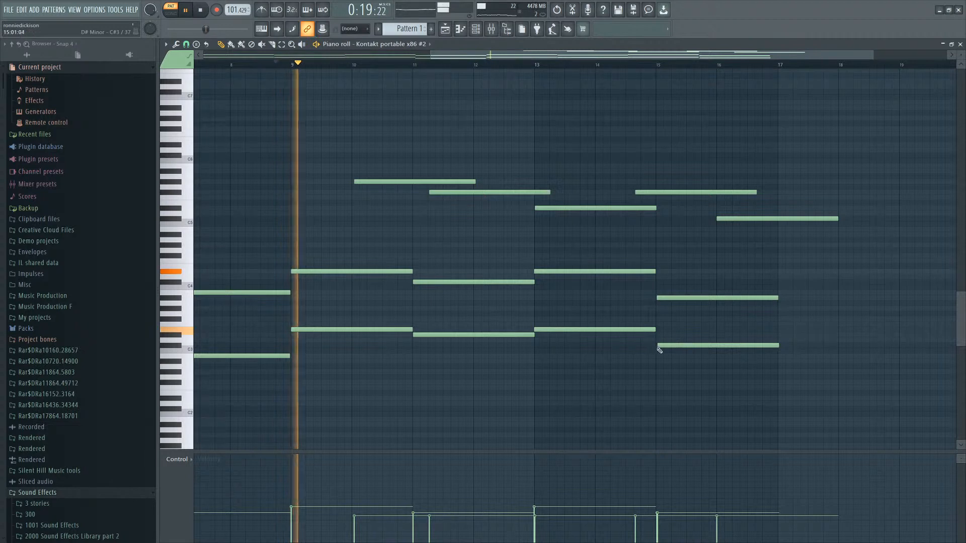
pyautogui.moveTo(709, 280); pyautogui.dragTo(696, 355)
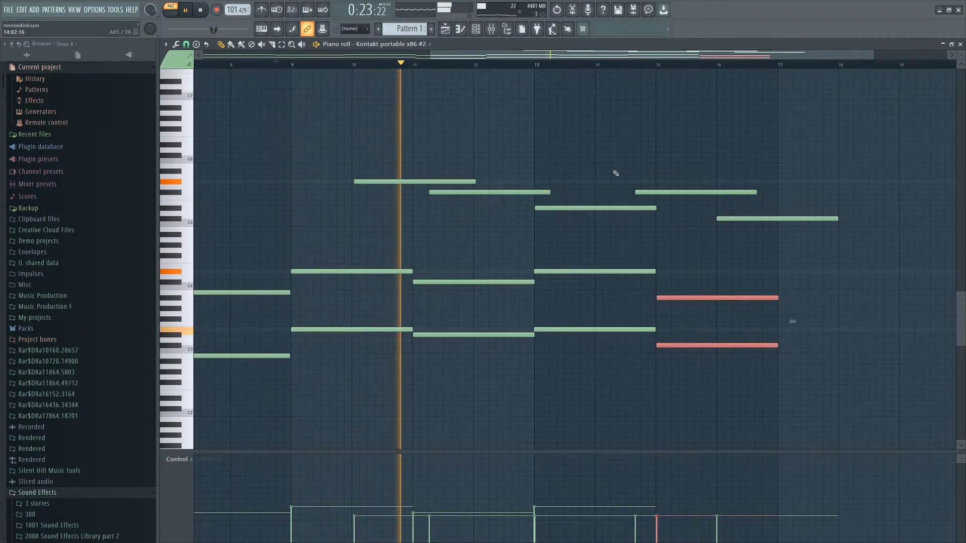
pyautogui.scroll(2, 462, 173)
pyautogui.moveTo(478, 119); pyautogui.dragTo(477, 118)
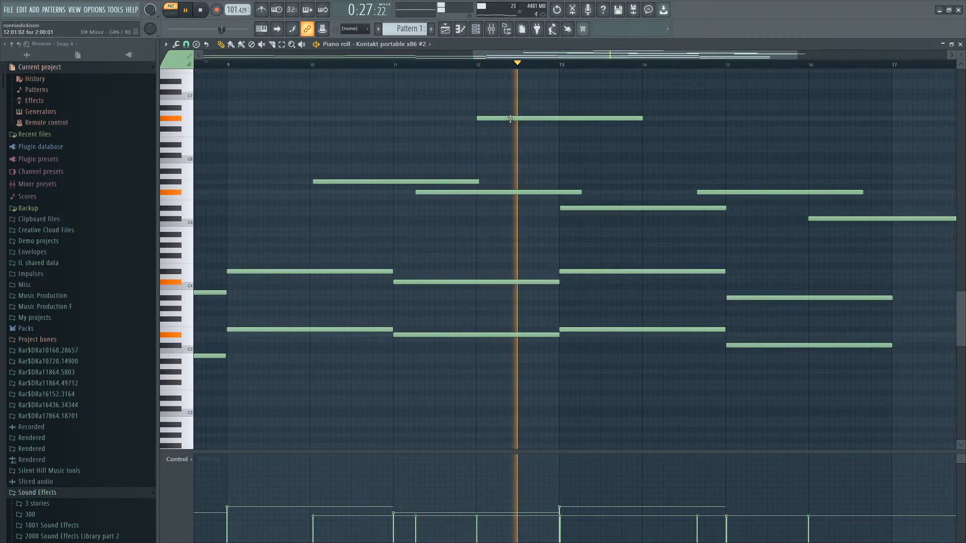
pyautogui.click(595, 128)
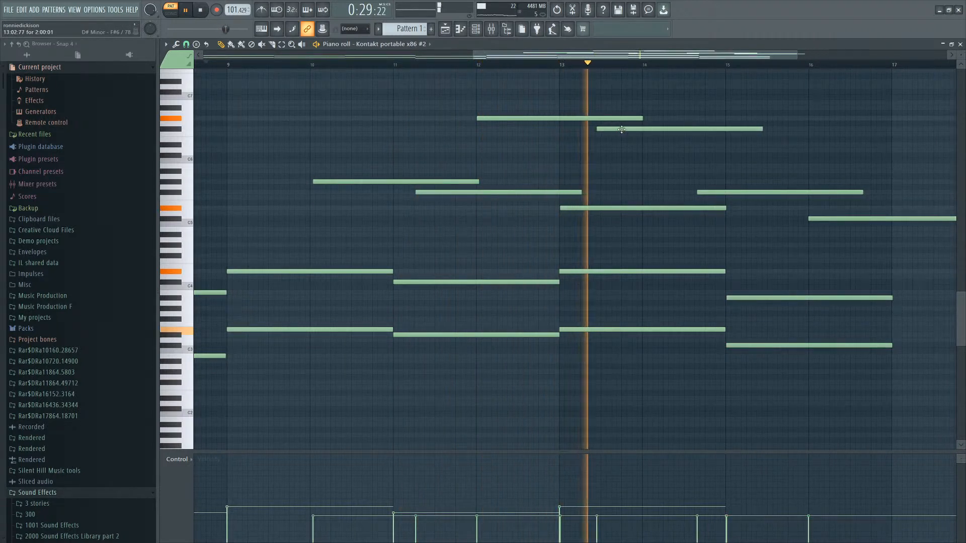
pyautogui.moveTo(635, 128); pyautogui.dragTo(623, 128)
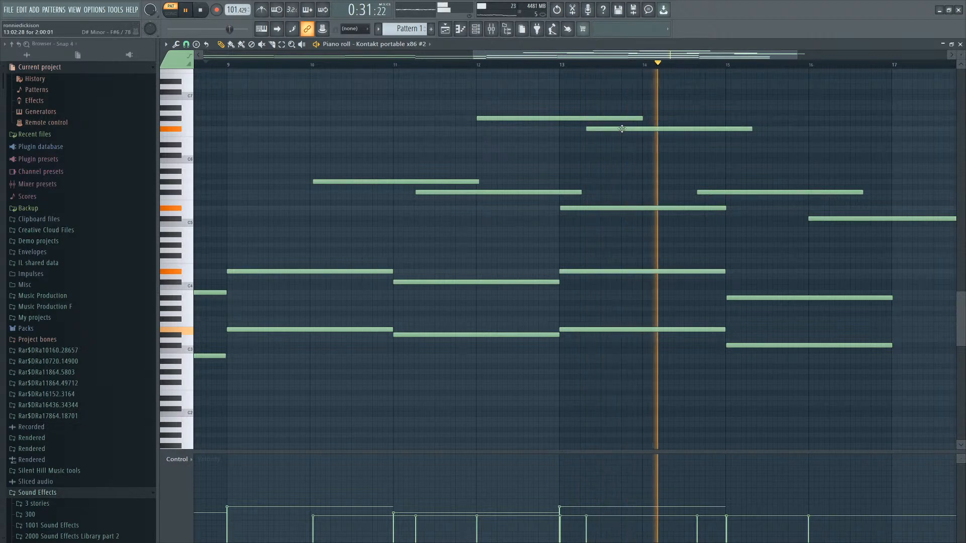
# Continue the high melody with two more descending notes around bars 15 and 17.
pyautogui.moveTo(666, 99); pyautogui.dragTo(625, 143)
pyautogui.scroll(-4, 627, 160)
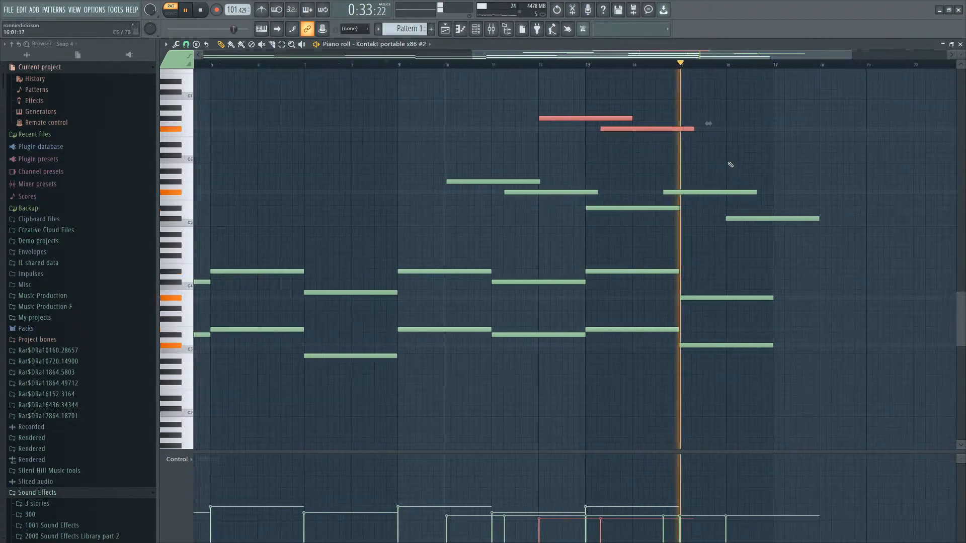
pyautogui.scroll(3, 730, 163)
pyautogui.keyDown('ctrl'); pyautogui.click(689, 151); pyautogui.keyUp('ctrl')
pyautogui.click(688, 141)
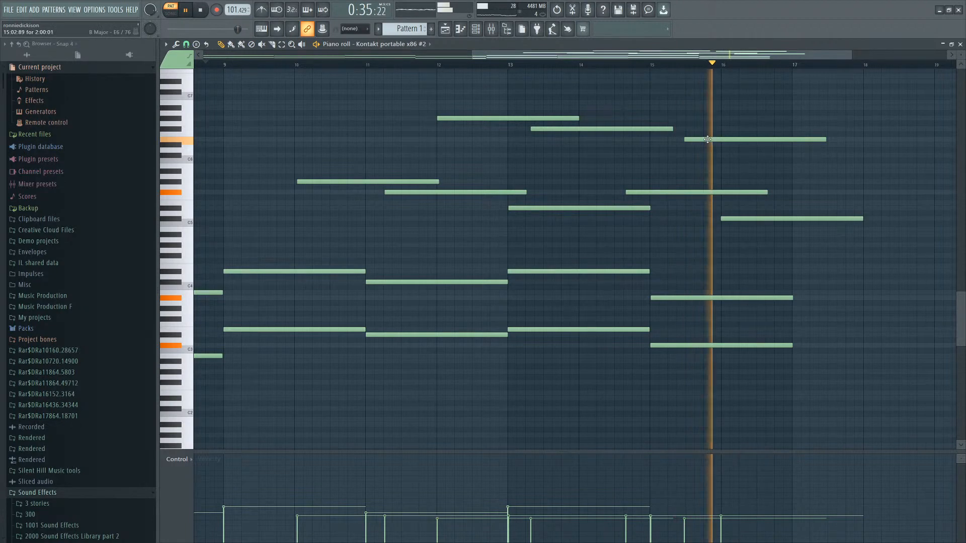
pyautogui.scroll(-3, 846, 166)
pyautogui.scroll(2, 825, 196)
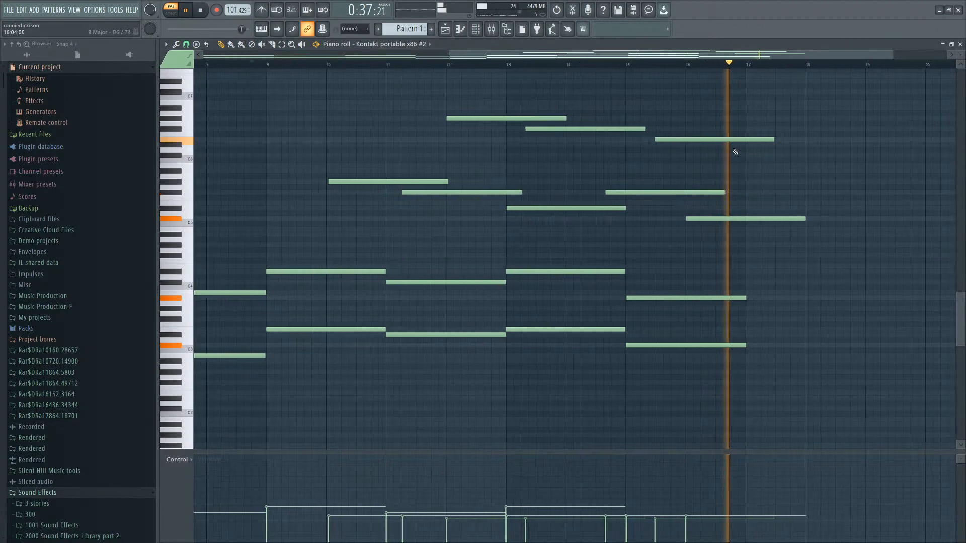
pyautogui.click(750, 144)
# Copy the chords and melody from bar 10 onward and paste the copy starting at bar 17, then audition it.
pyautogui.scroll(-1, 775, 149)
pyautogui.moveTo(808, 89); pyautogui.dragTo(378, 445)
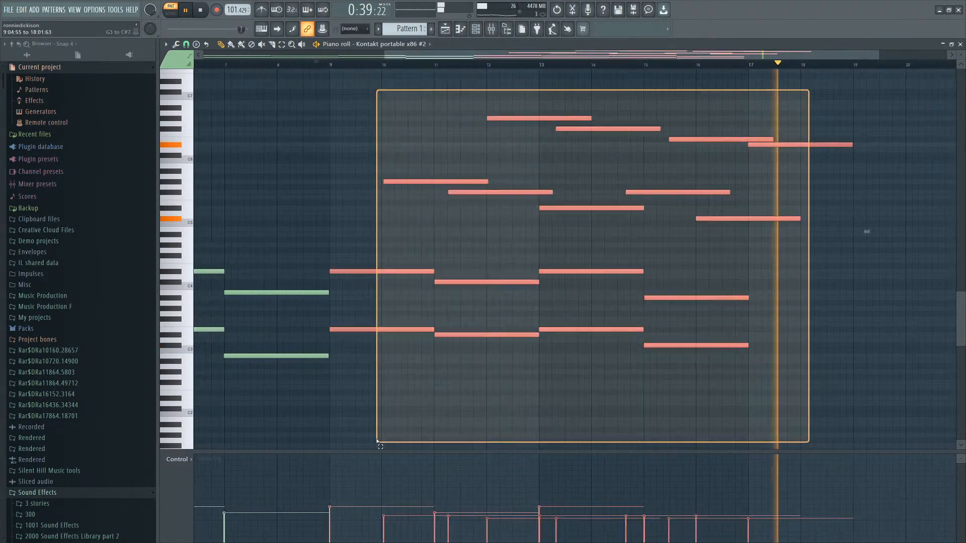
pyautogui.hotkey('ctrl', 'c')
pyautogui.scroll(4, 885, 347)
pyautogui.hotkey('ctrl', 'v')
pyautogui.press('space')
pyautogui.scroll(-2, 607, 349)
pyautogui.moveTo(505, 272); pyautogui.dragTo(596, 273)
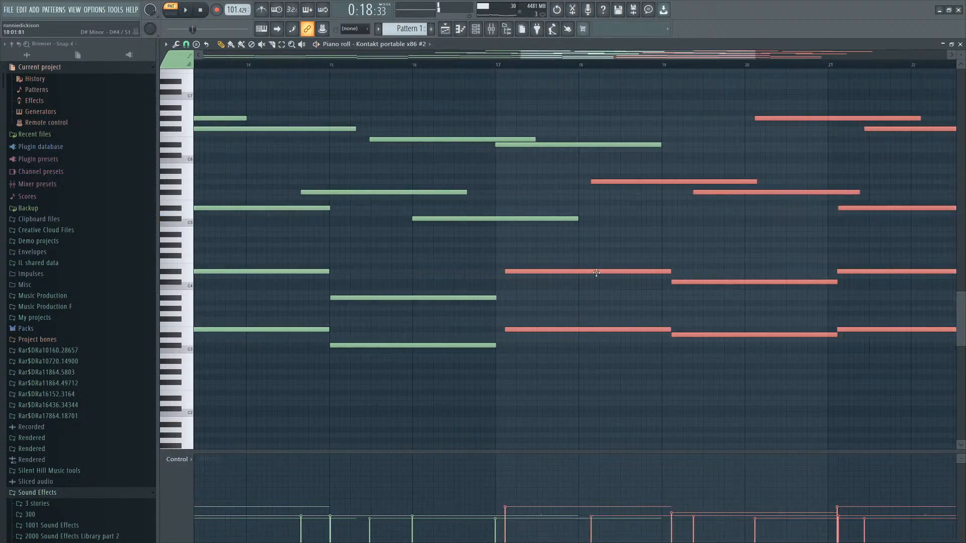
pyautogui.scroll(-3, 587, 272)
pyautogui.press('space')
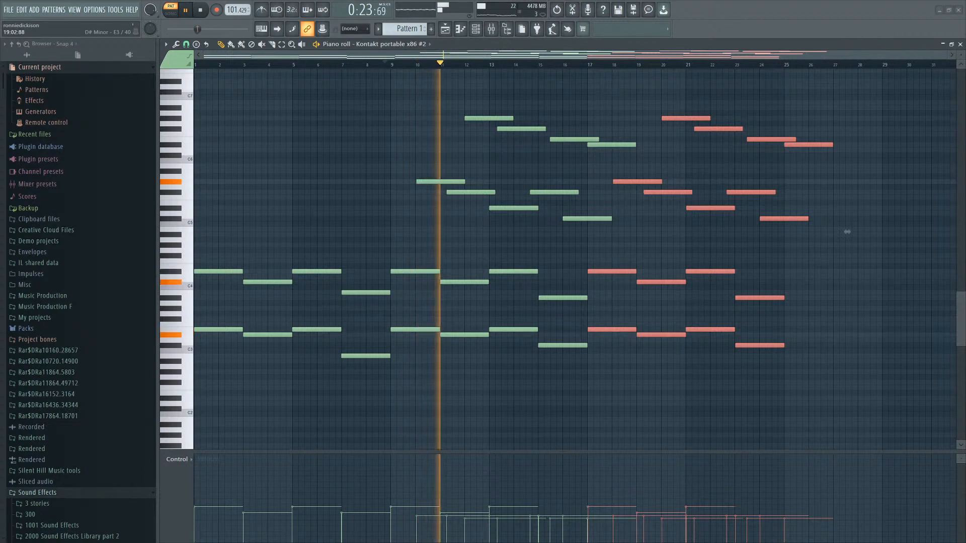
# Open the second Kontakt instance and browse through its instrument library.
pyautogui.click(479, 31)
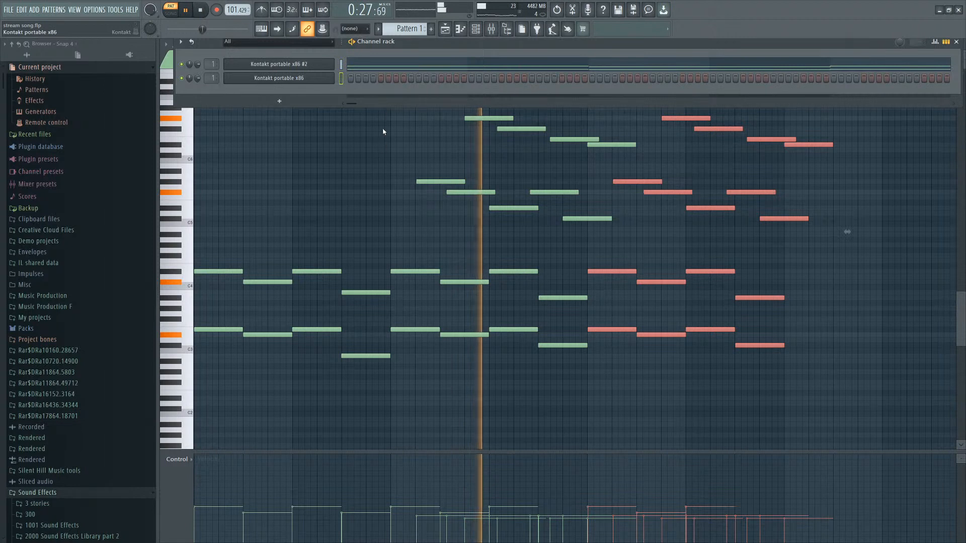
pyautogui.click(305, 81)
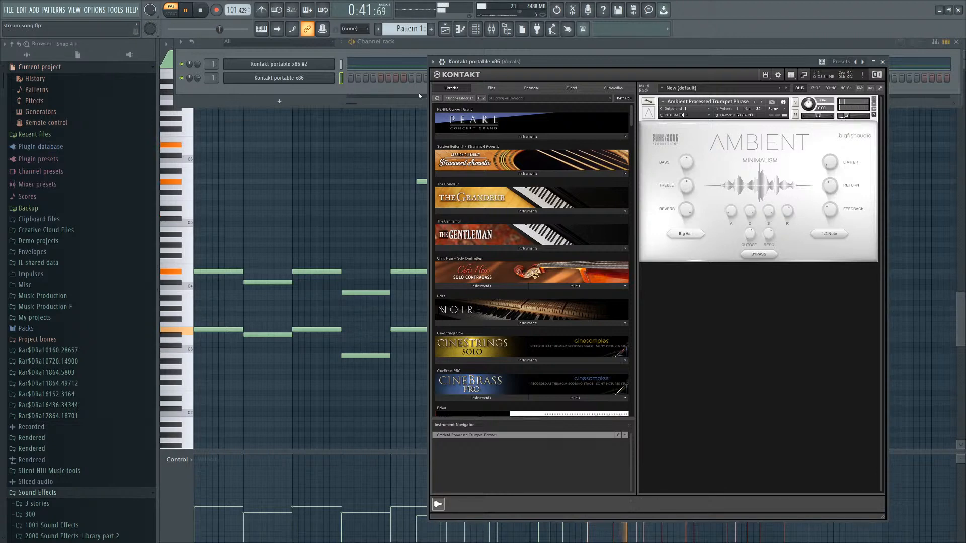
pyautogui.scroll(-12, 552, 203)
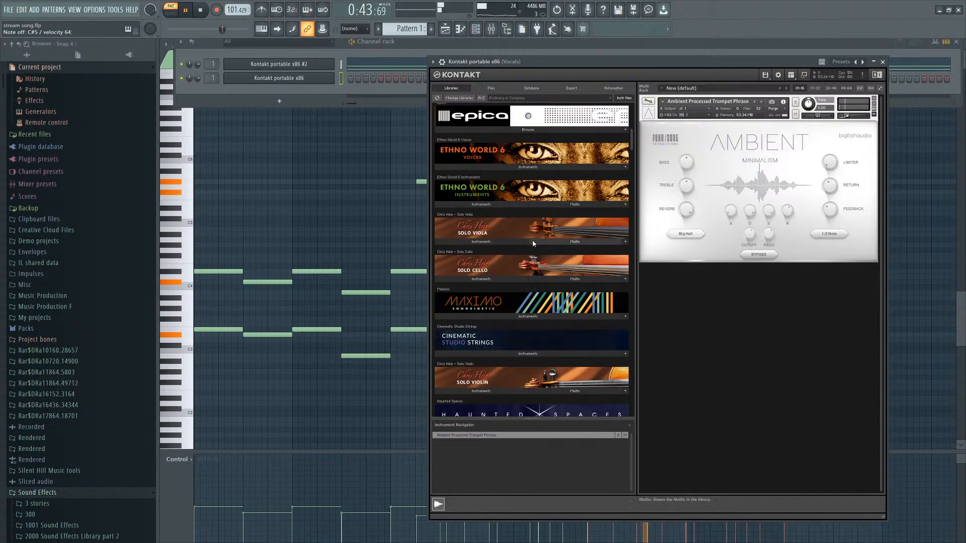
pyautogui.scroll(-12, 529, 253)
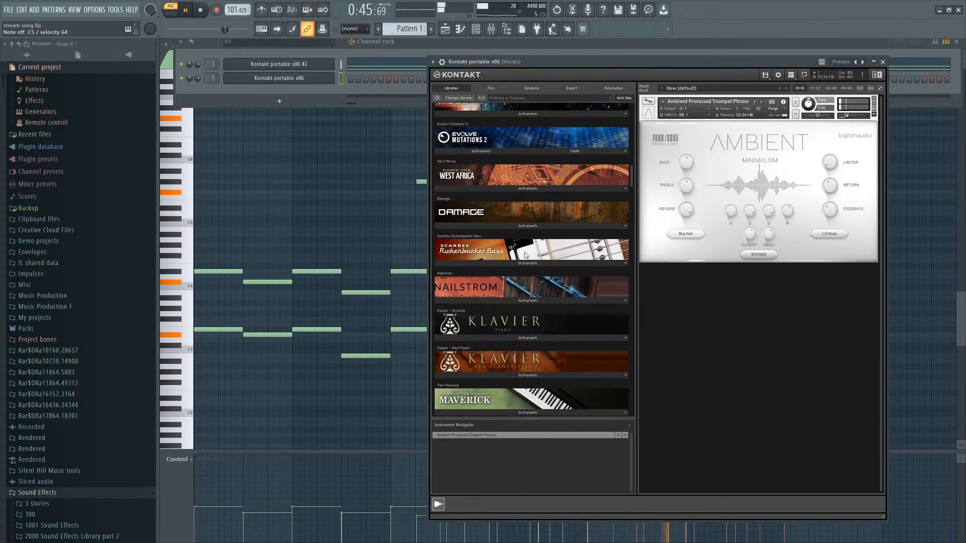
pyautogui.scroll(-12, 511, 270)
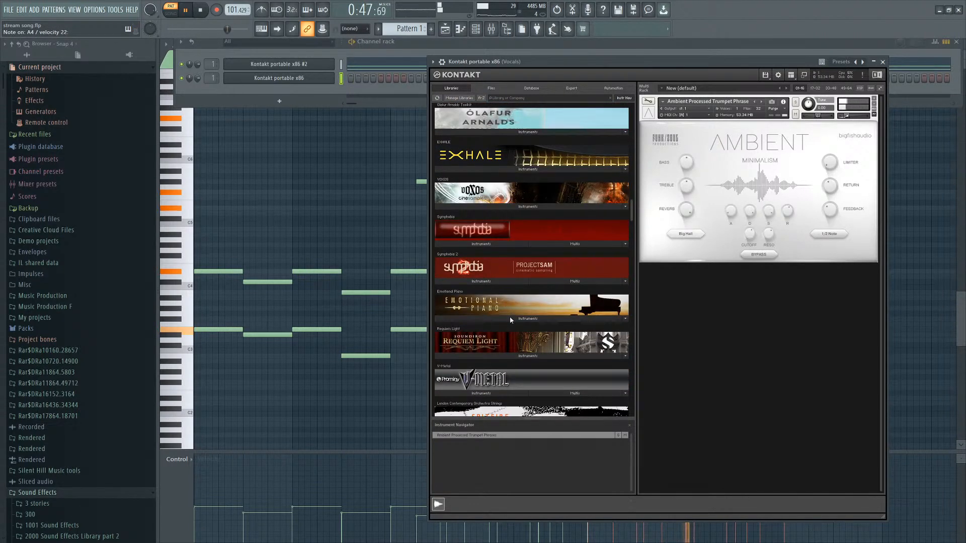
pyautogui.scroll(-12, 512, 321)
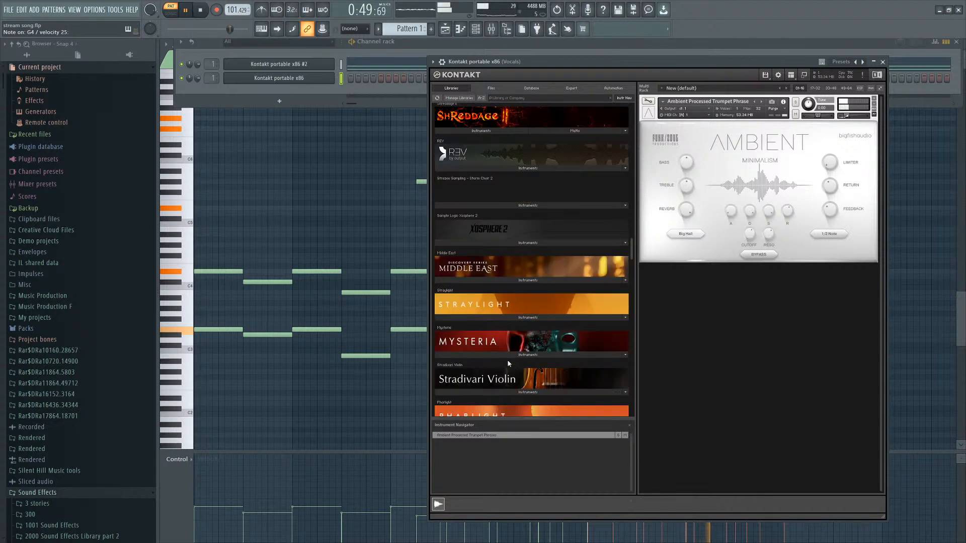
pyautogui.scroll(-12, 506, 330)
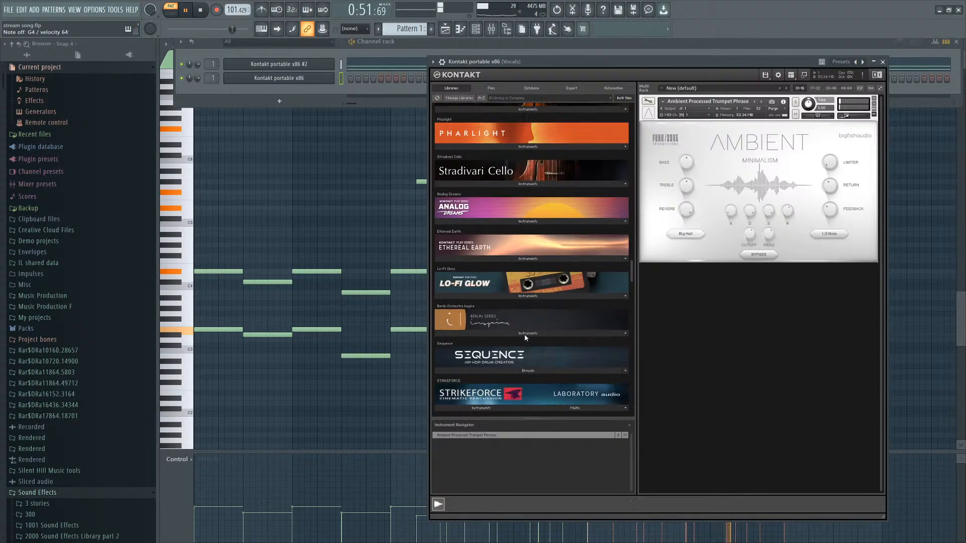
pyautogui.scroll(-6, 523, 341)
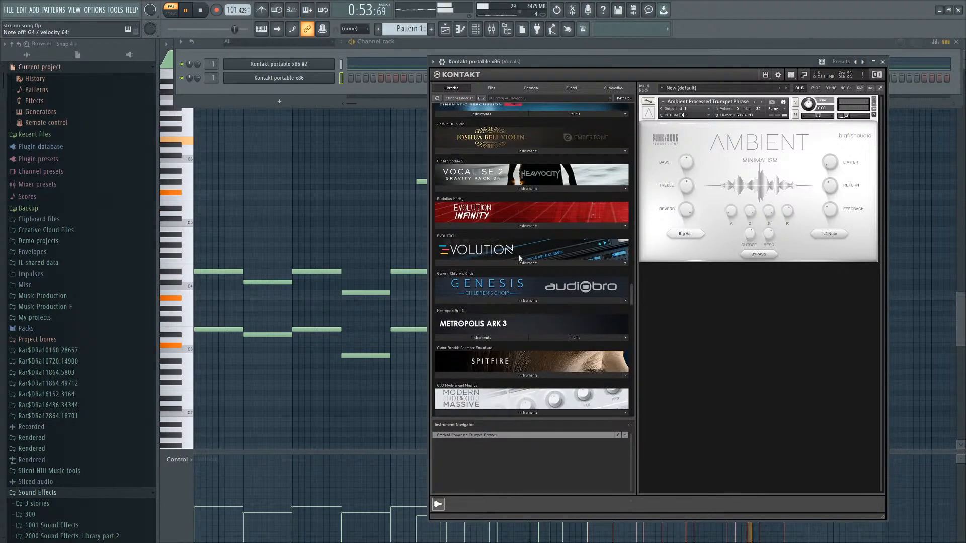
# Load the Joshua Bell Violin instrument and open its Character page.
pyautogui.click(492, 151)
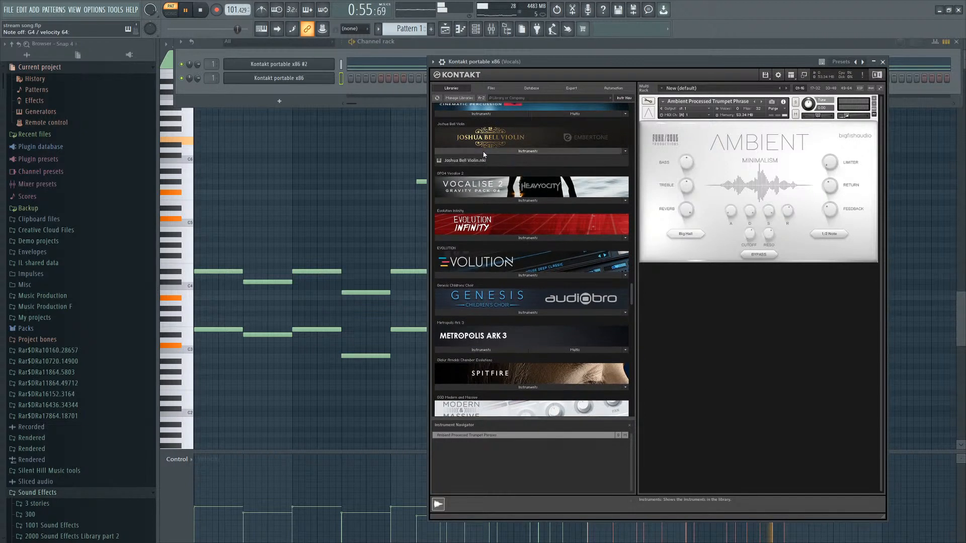
pyautogui.click(487, 151)
pyautogui.click(479, 150)
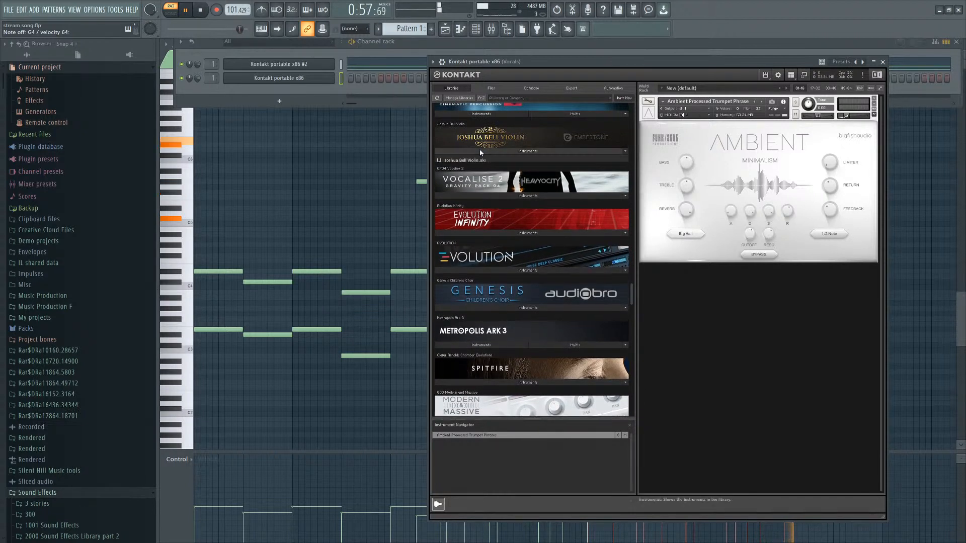
pyautogui.click(472, 164)
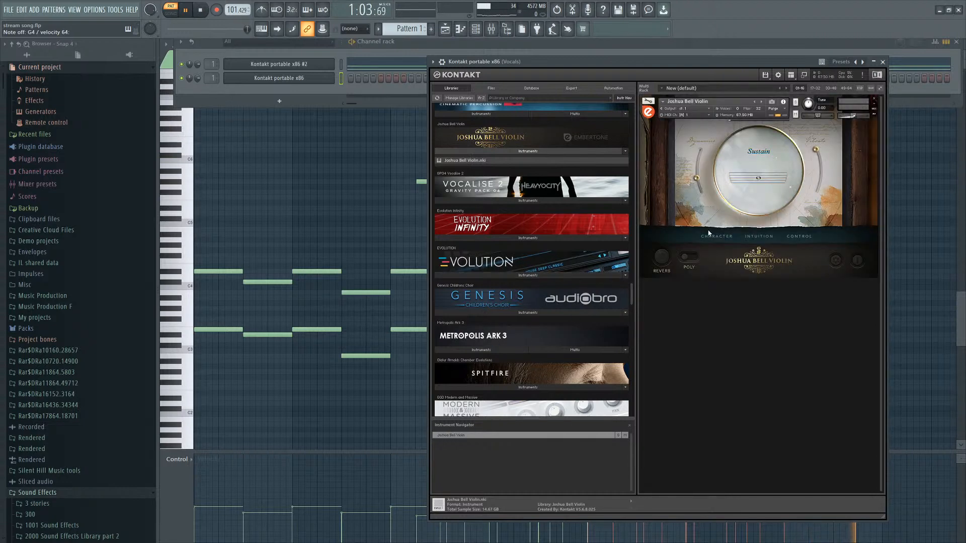
pyautogui.click(711, 236)
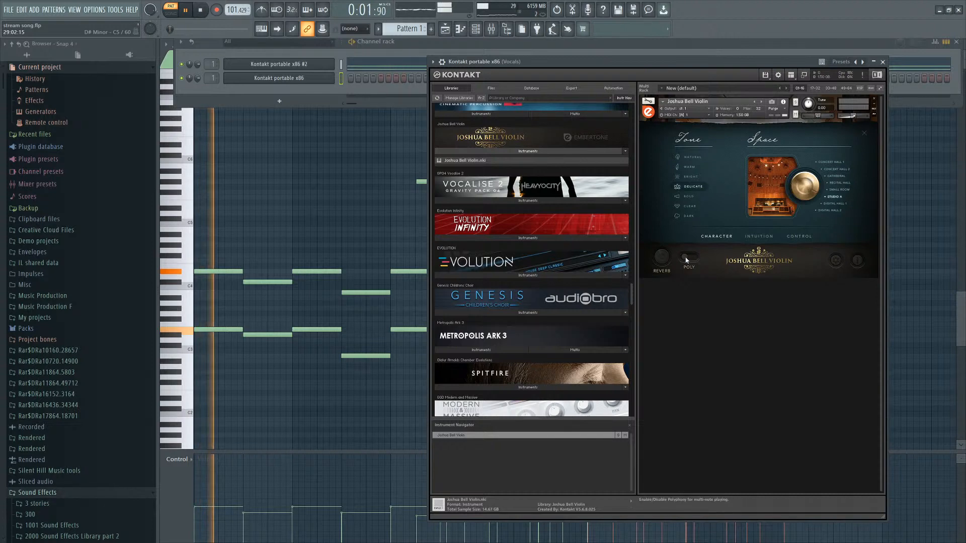
# Open the piano roll for the violin channel and draw a two-note dyad from about bar 9.5 to 11.5.
pyautogui.click(349, 79)
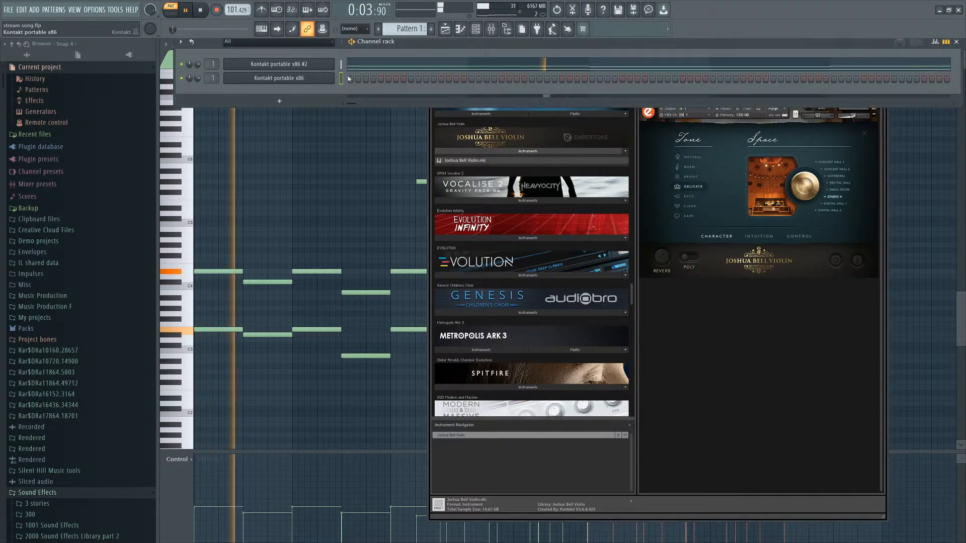
pyautogui.press('F7')
pyautogui.scroll(6, 508, 242)
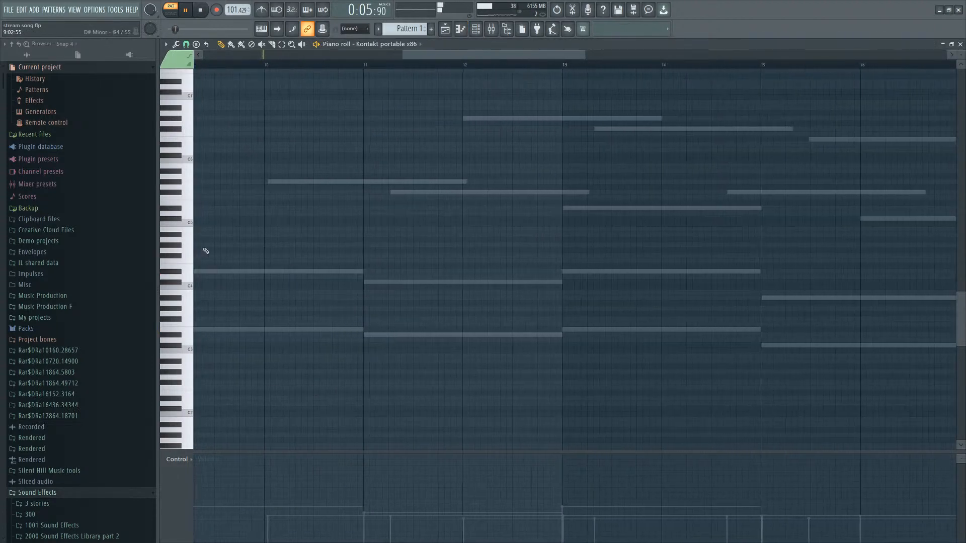
pyautogui.click(257, 207)
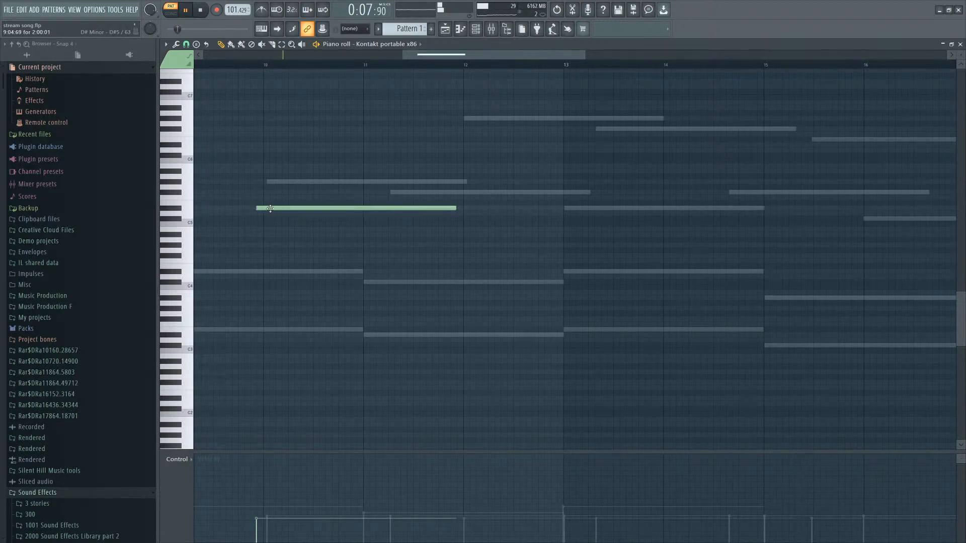
pyautogui.moveTo(270, 209); pyautogui.dragTo(267, 247)
# Add a second violin dyad from about bar 11.5 to 13.5, lowering its bottom note slightly.
pyautogui.scroll(-2, 256, 220)
pyautogui.scroll(1, 258, 219)
pyautogui.click(270, 229)
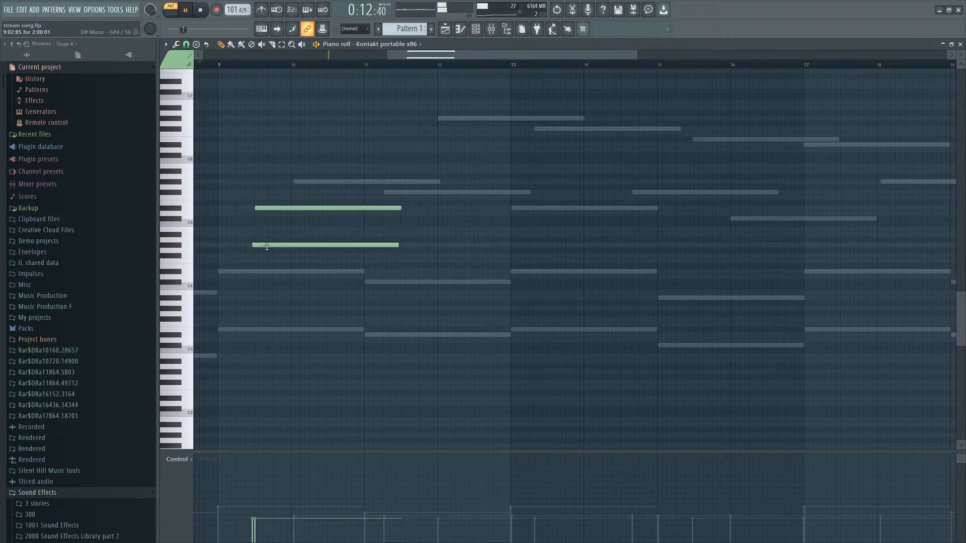
pyautogui.click(264, 204)
pyautogui.rightClick(267, 203)
pyautogui.moveTo(286, 195); pyautogui.dragTo(278, 257)
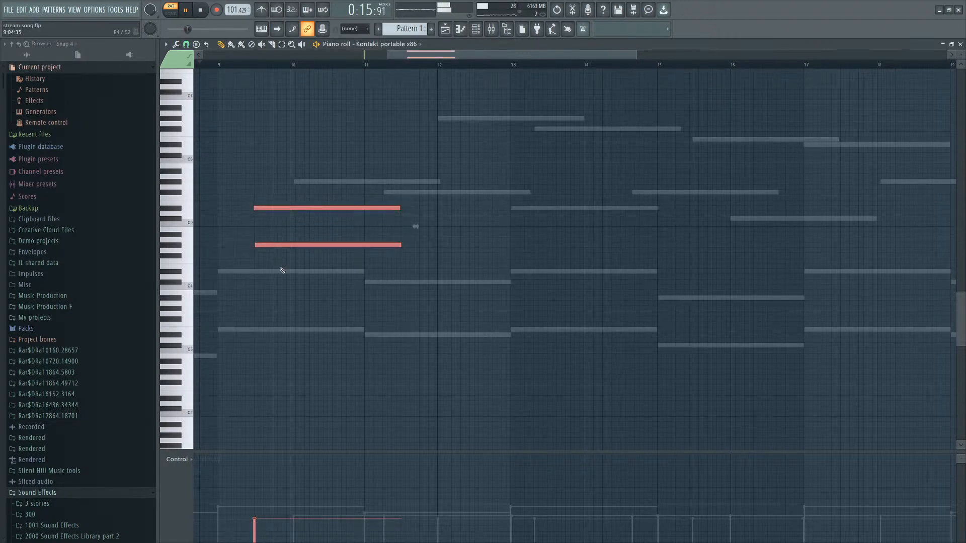
pyautogui.keyDown('ctrl'); pyautogui.click(286, 229); pyautogui.keyUp('ctrl')
pyautogui.moveTo(415, 196); pyautogui.dragTo(388, 257)
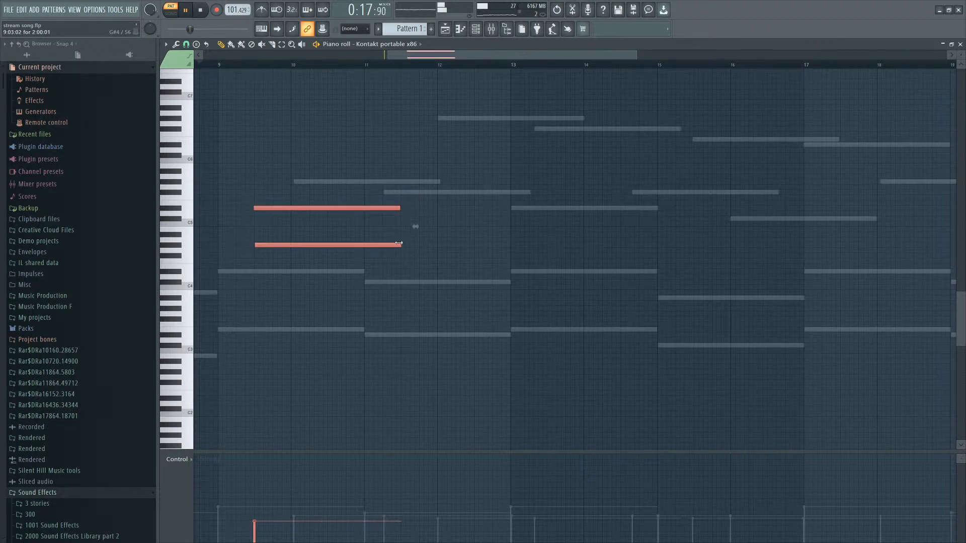
pyautogui.click(403, 229)
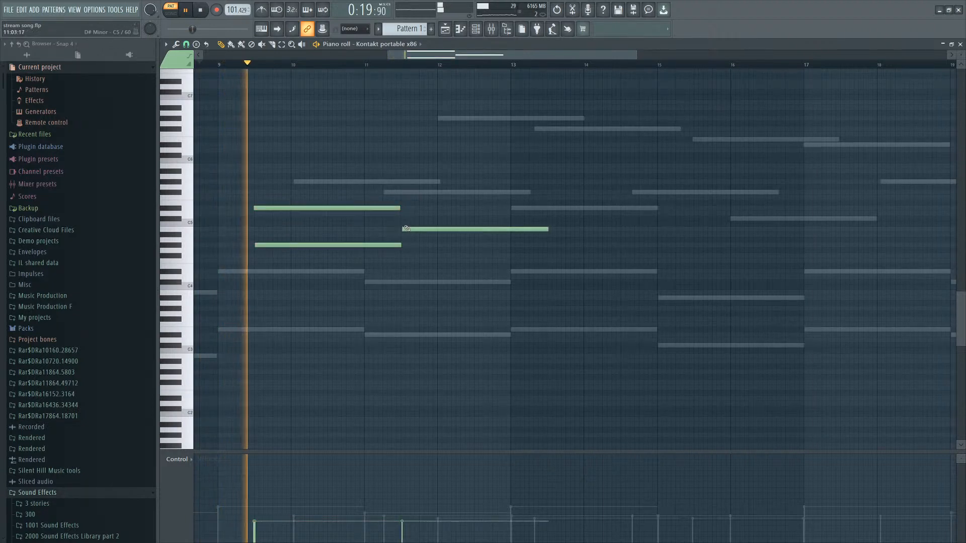
pyautogui.click(401, 266)
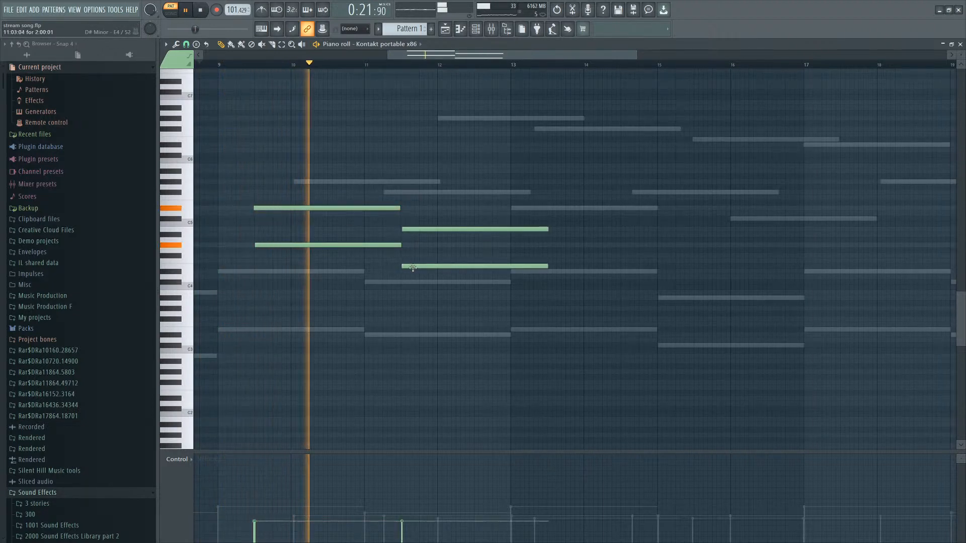
pyautogui.moveTo(400, 268); pyautogui.dragTo(401, 272)
# Stop playback and add a third violin dyad at bar 13.5, replacing a misplaced upper note and raising the lower one.
pyautogui.moveTo(436, 222); pyautogui.dragTo(426, 272)
pyautogui.keyDown('ctrl'); pyautogui.click(492, 262); pyautogui.keyUp('ctrl')
pyautogui.moveTo(495, 179); pyautogui.dragTo(399, 245)
pyautogui.keyDown('ctrl'); pyautogui.click(422, 220); pyautogui.keyUp('ctrl')
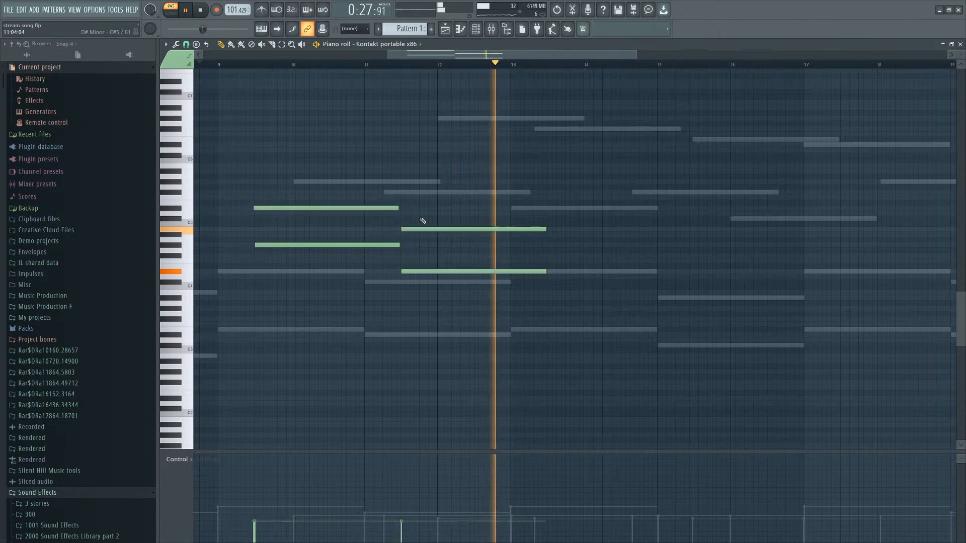
pyautogui.press('space')
pyautogui.click(548, 218)
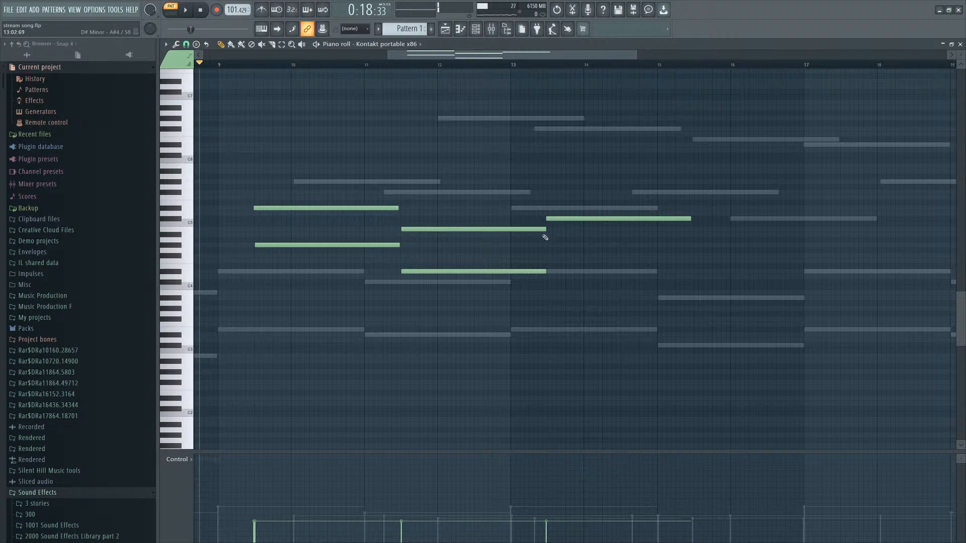
pyautogui.click(545, 237)
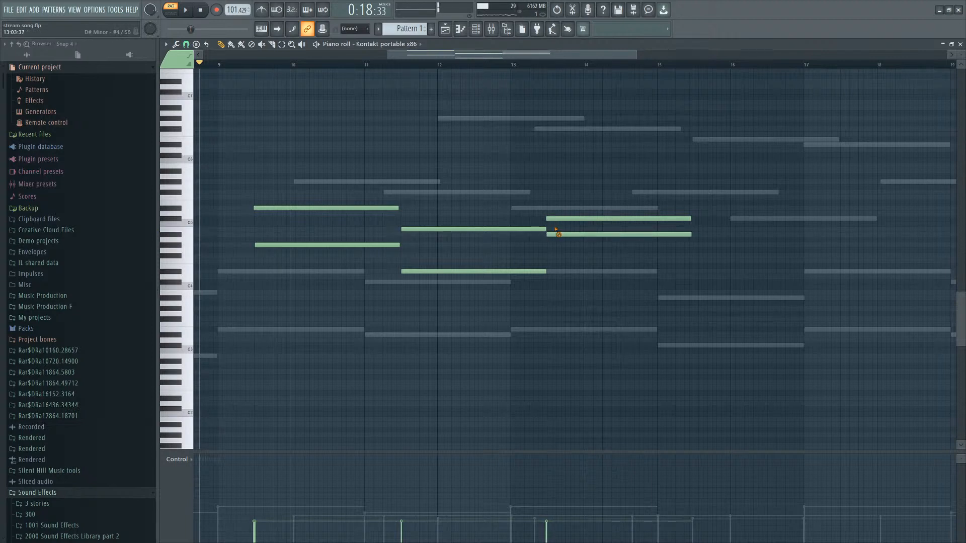
pyautogui.rightClick(556, 219)
pyautogui.click(546, 260)
pyautogui.moveTo(546, 260); pyautogui.dragTo(547, 254)
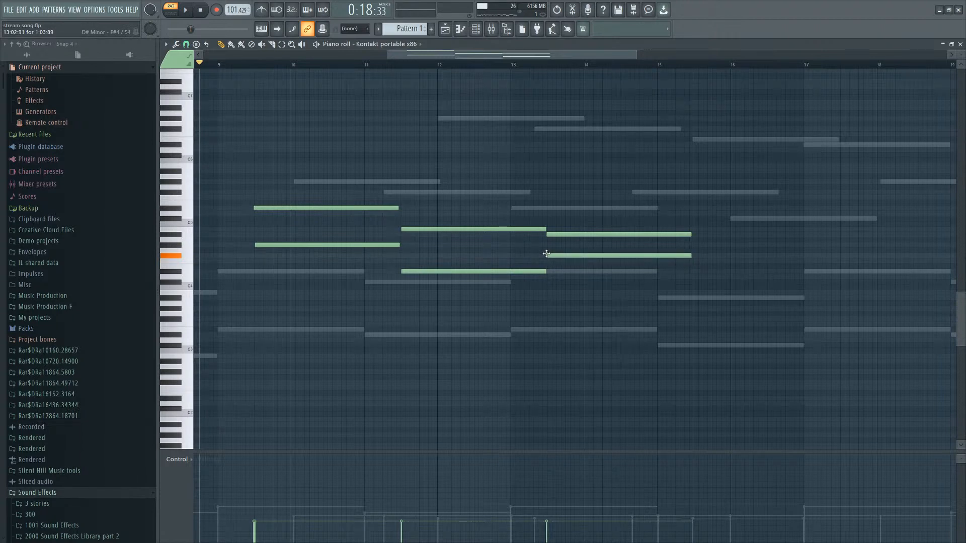
# Nudge the third violin dyad's lower note slightly later and restart playback from bar 11.
pyautogui.moveTo(547, 254); pyautogui.dragTo(547, 253)
pyautogui.press('space')
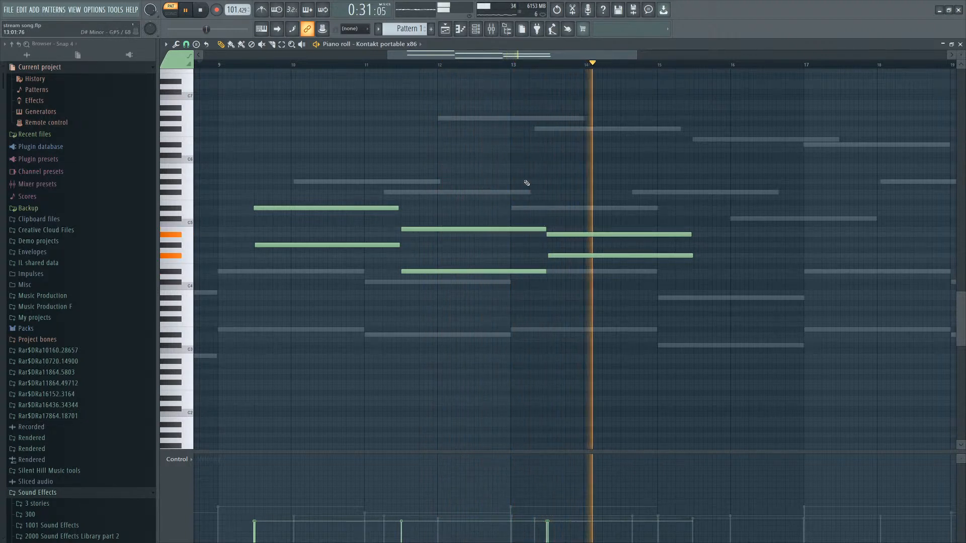
pyautogui.click(396, 64)
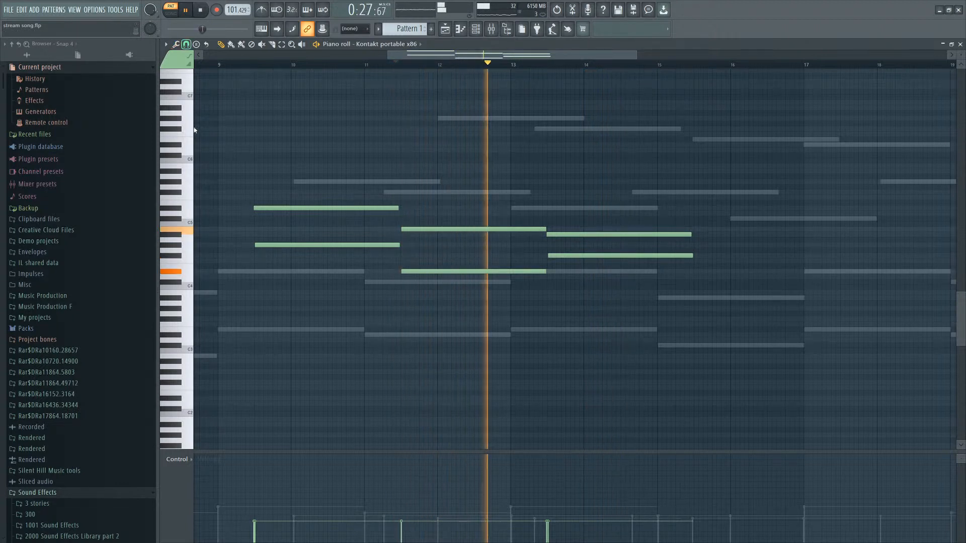
# Play back and review the violin dyads against the piano chords across bars 9 to 15.
pyautogui.scroll(6, 424, 259)
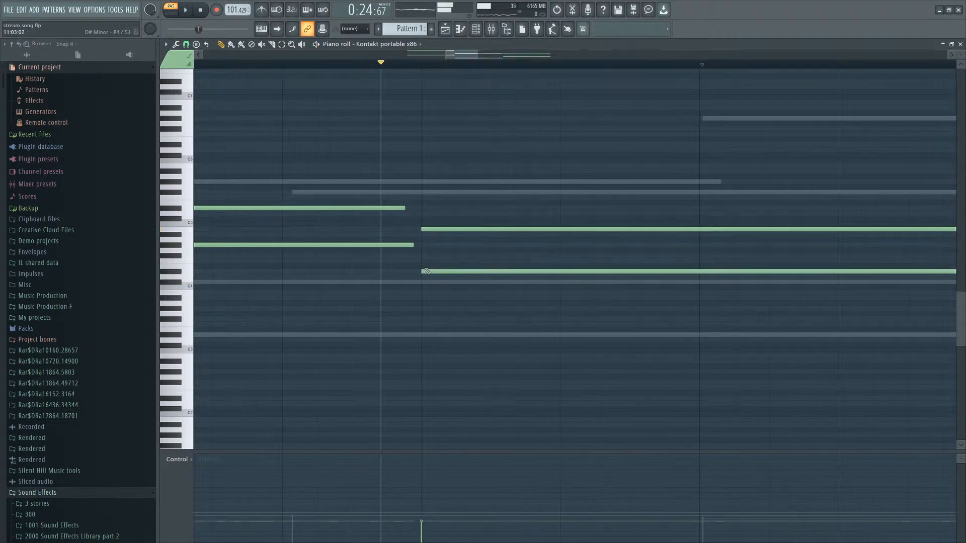
pyautogui.scroll(-7, 428, 230)
pyautogui.scroll(6, 352, 245)
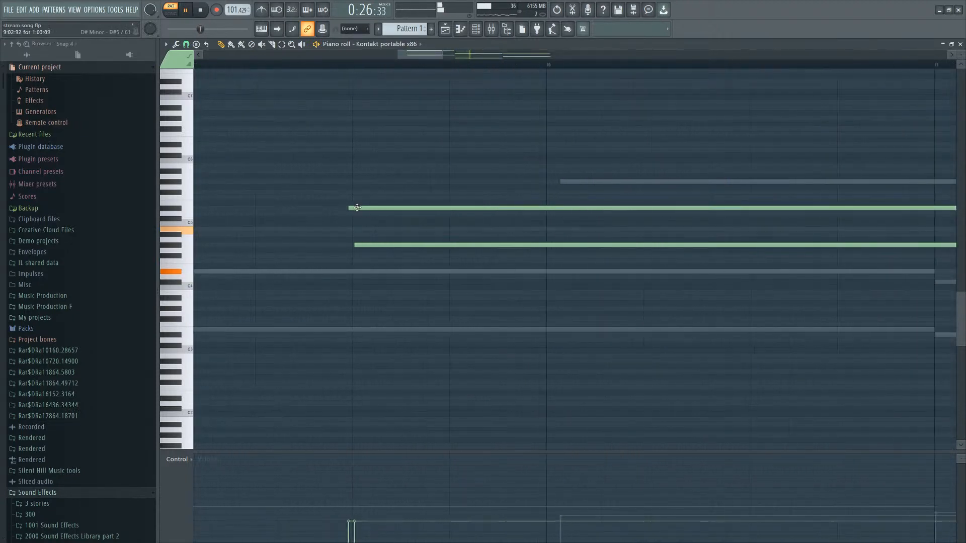
pyautogui.scroll(-5, 351, 245)
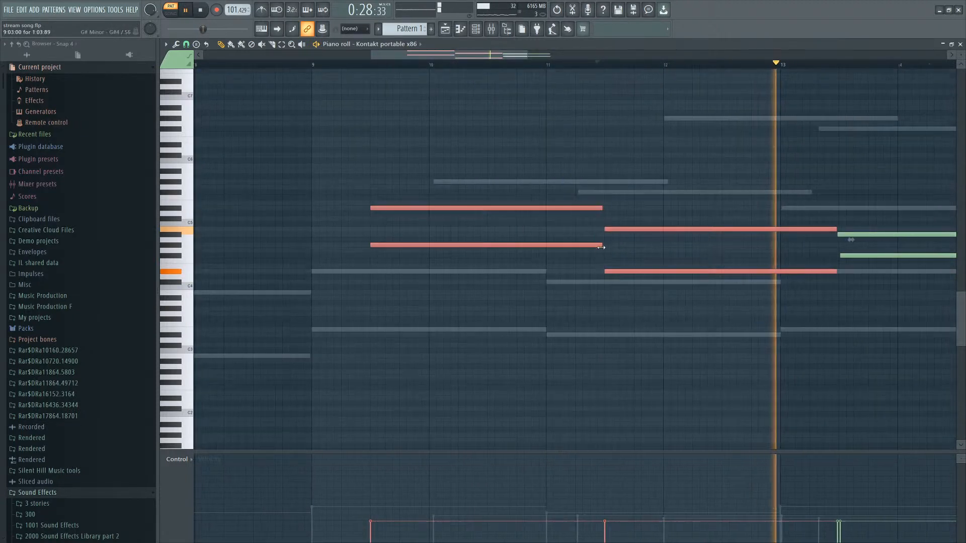
pyautogui.scroll(-2, 568, 238)
pyautogui.scroll(8, 455, 251)
pyautogui.press('space')
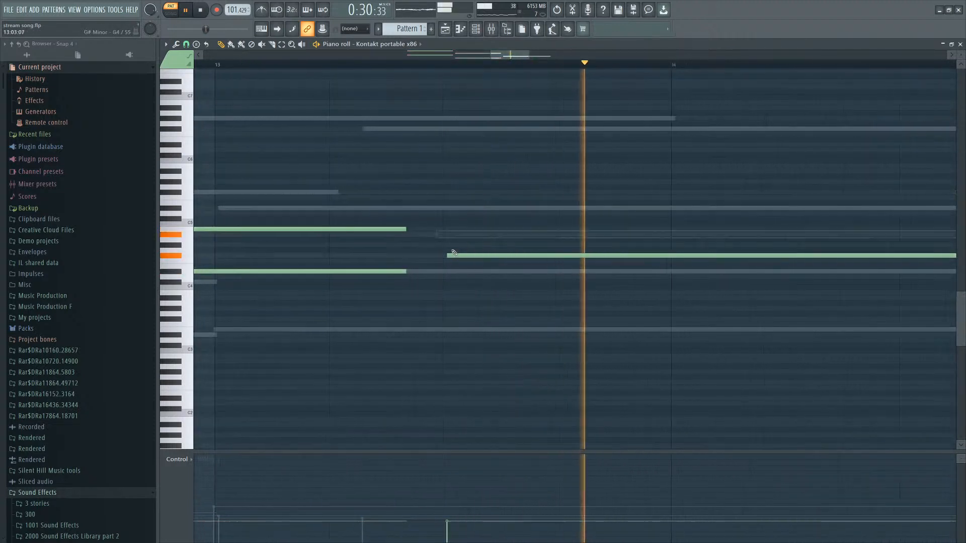
pyautogui.scroll(-8, 443, 256)
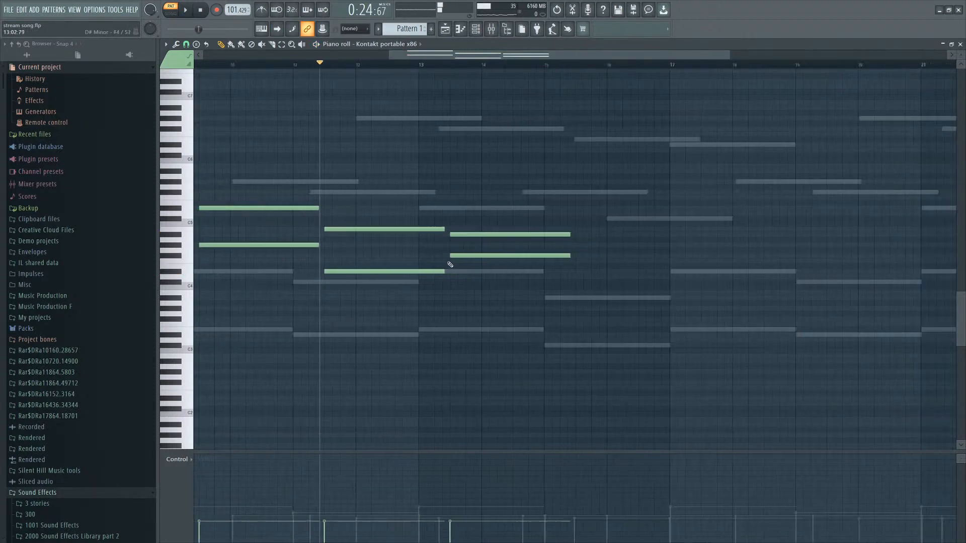
pyautogui.press('space')
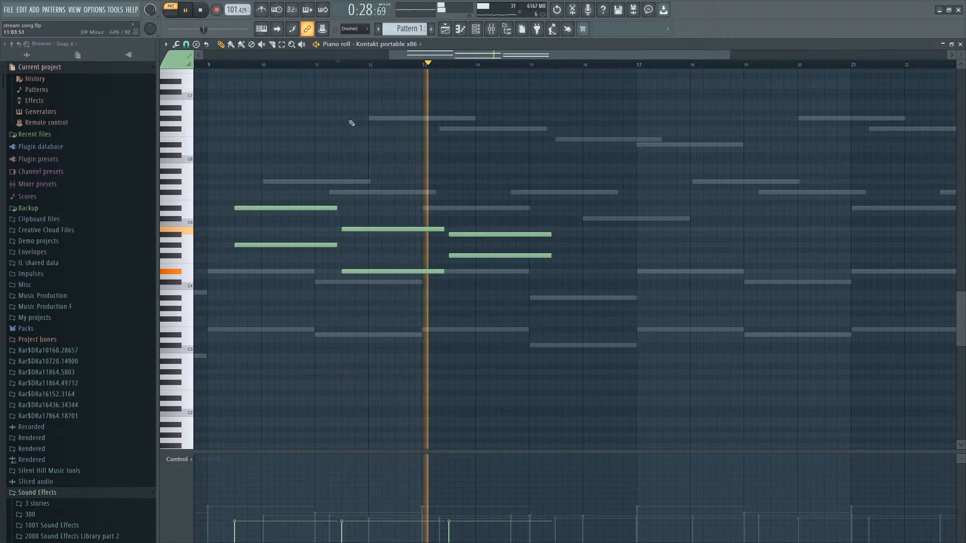
pyautogui.scroll(-2, 413, 276)
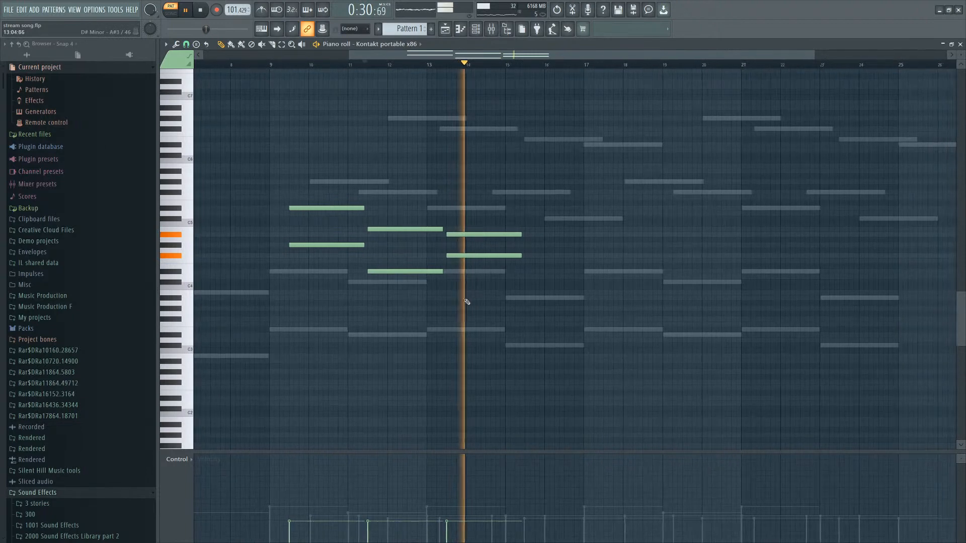
pyautogui.scroll(2, 441, 301)
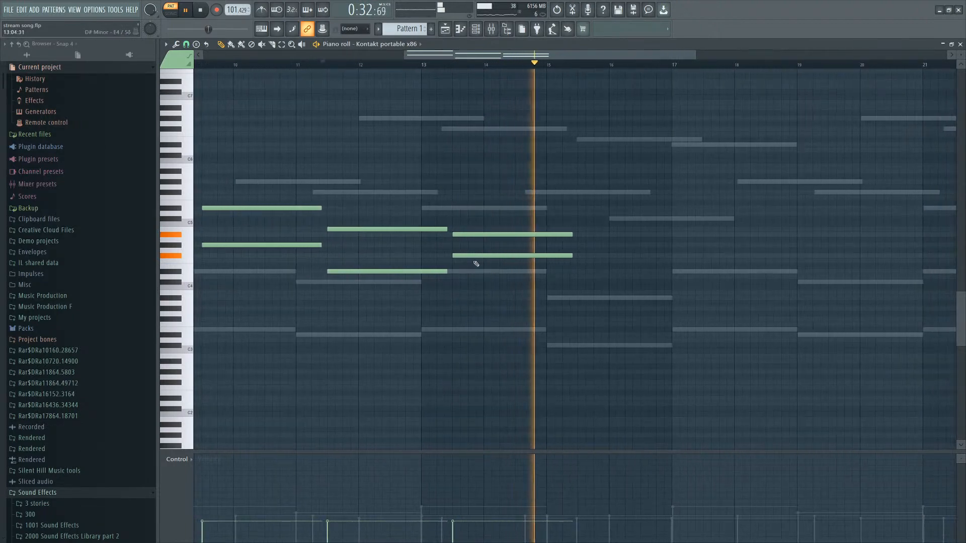
pyautogui.press('space')
# Replace the third violin dyad with a single lower note from about bar 13.5 to 15.4.
pyautogui.click(449, 282)
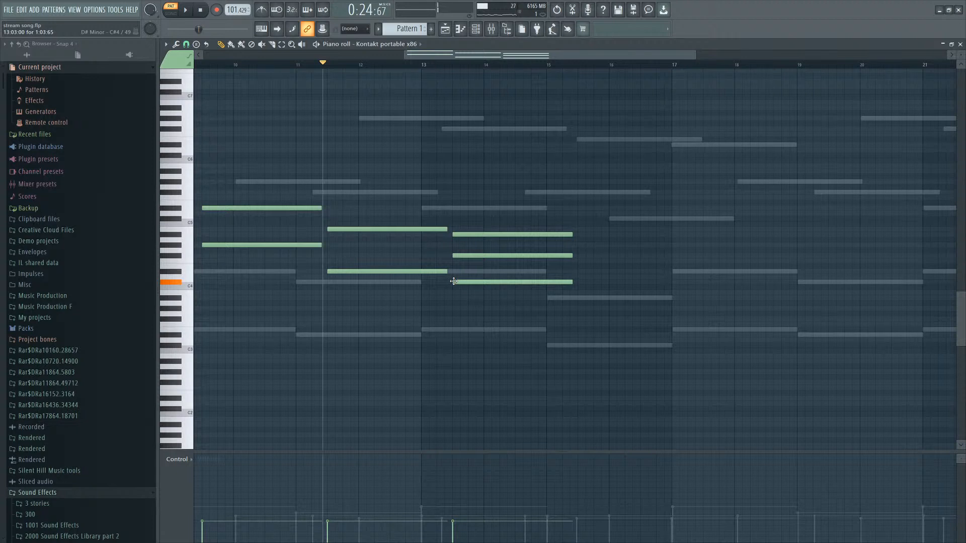
pyautogui.rightClick(470, 255)
pyautogui.rightClick(477, 234)
pyautogui.moveTo(470, 282); pyautogui.dragTo(407, 280)
pyautogui.rightClick(409, 281)
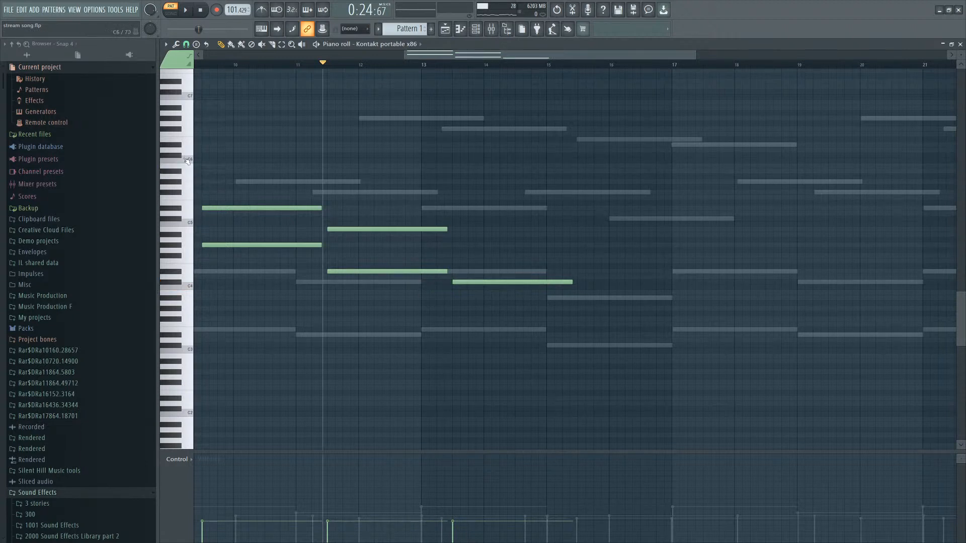
# Shift the first dyad's upper note slightly later and lower its velocity.
pyautogui.scroll(2, 219, 410)
pyautogui.moveTo(237, 208); pyautogui.dragTo(268, 207)
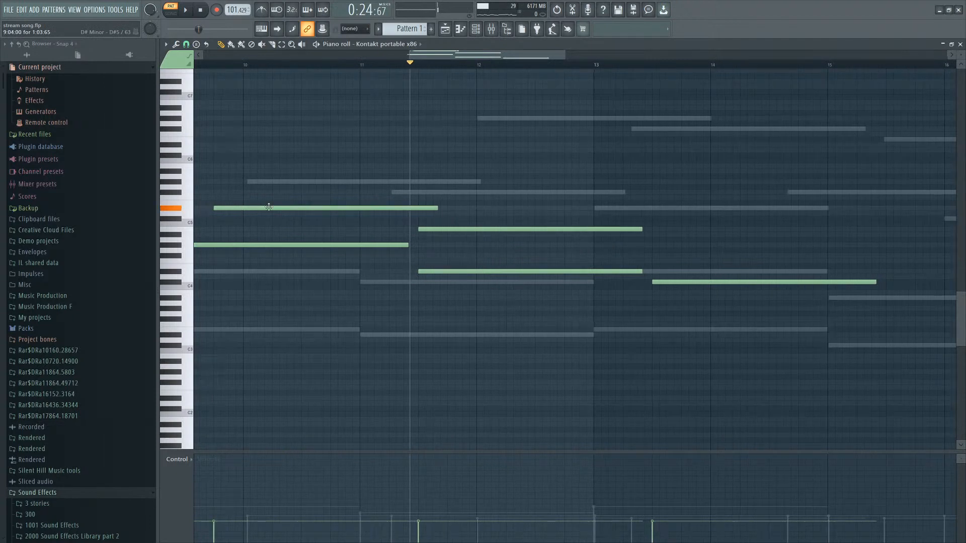
pyautogui.moveTo(224, 520); pyautogui.dragTo(219, 536)
# Replay from bar 9 and add a higher violin note from bar 10 to about bar 12.
pyautogui.scroll(-2, 417, 380)
pyautogui.moveTo(269, 64); pyautogui.dragTo(246, 64)
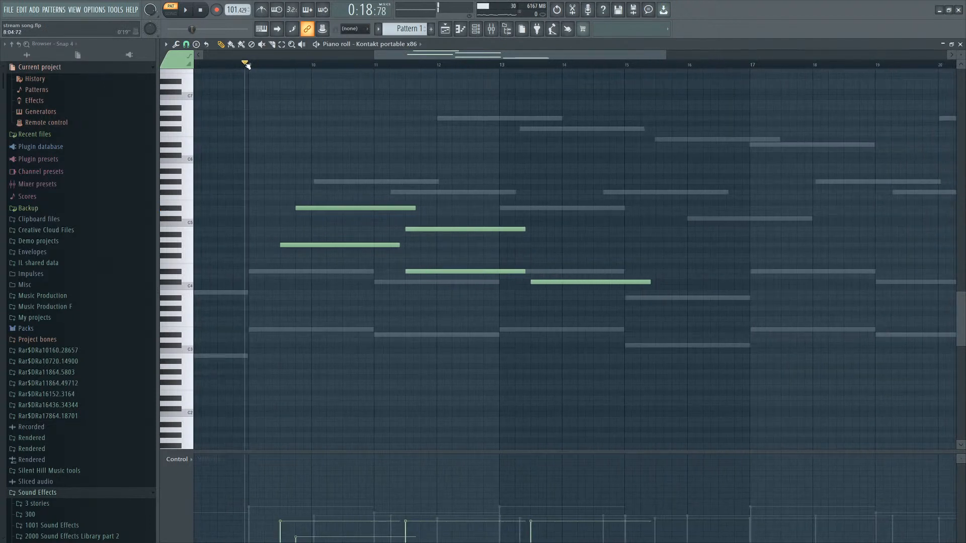
pyautogui.press('space')
pyautogui.scroll(2, 331, 227)
pyautogui.click(303, 182)
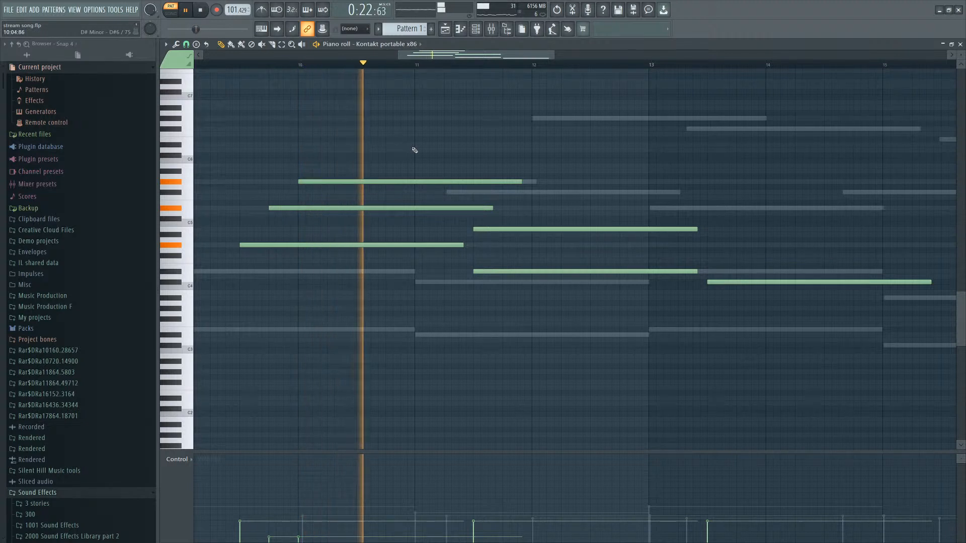
# Add further violin notes above the second and third dyads between about bars 12 and 15.
pyautogui.rightClick(512, 229)
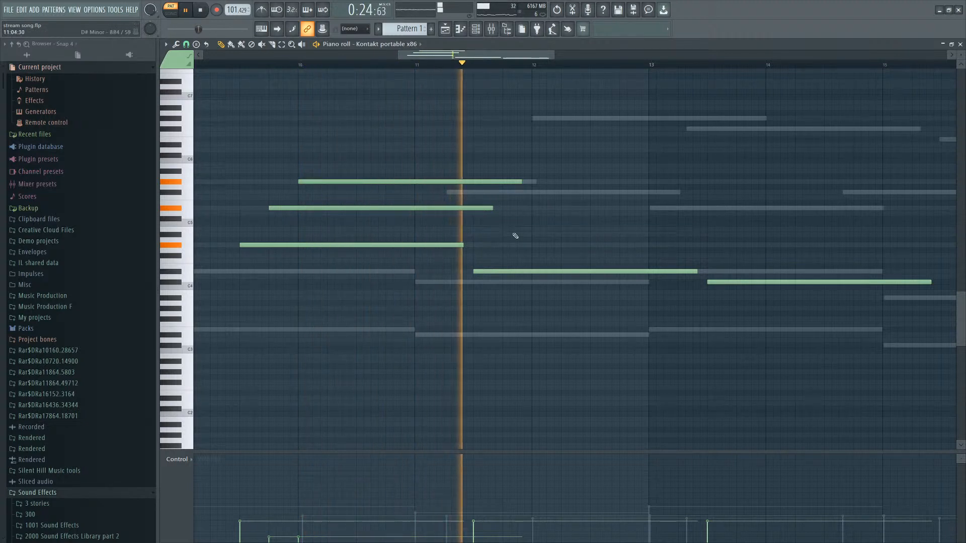
pyautogui.click(514, 229)
pyautogui.click(542, 208)
pyautogui.scroll(-3, 570, 207)
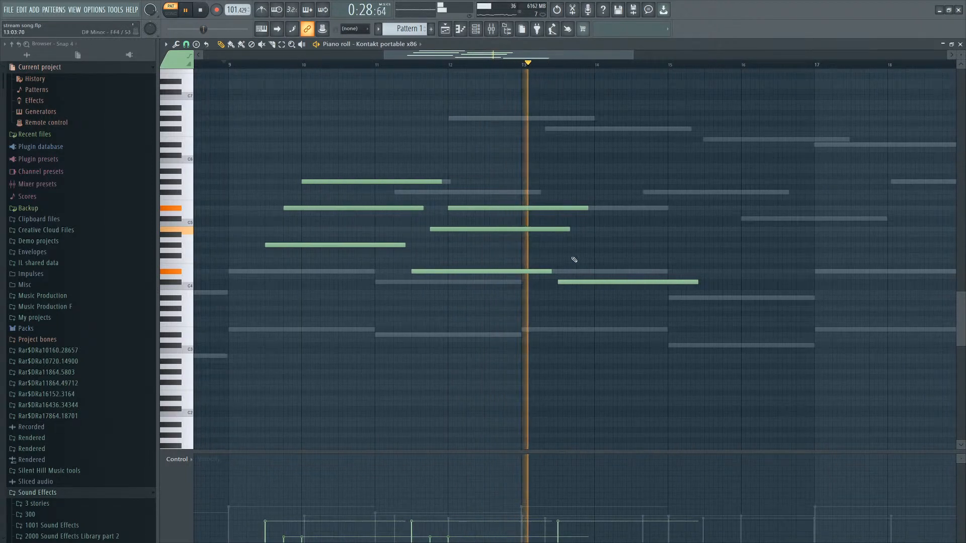
pyautogui.click(583, 244)
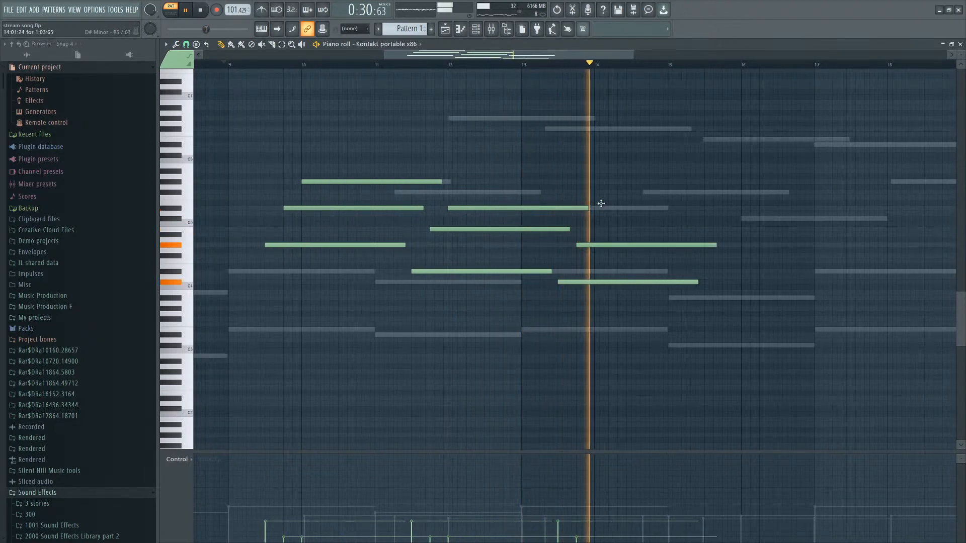
pyautogui.click(619, 202)
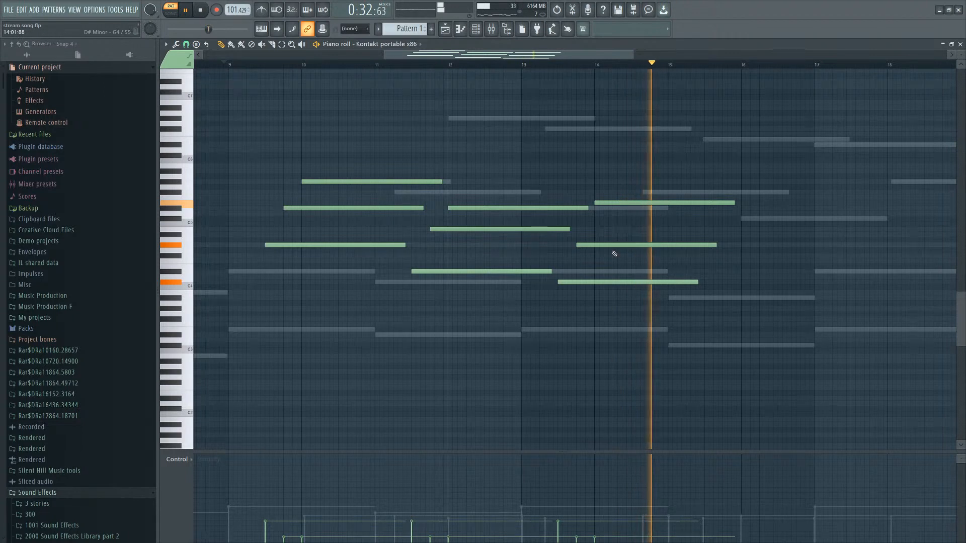
# Raise a lower violin note near bar 15 by a step and reduce its velocity.
pyautogui.scroll(-2, 697, 202)
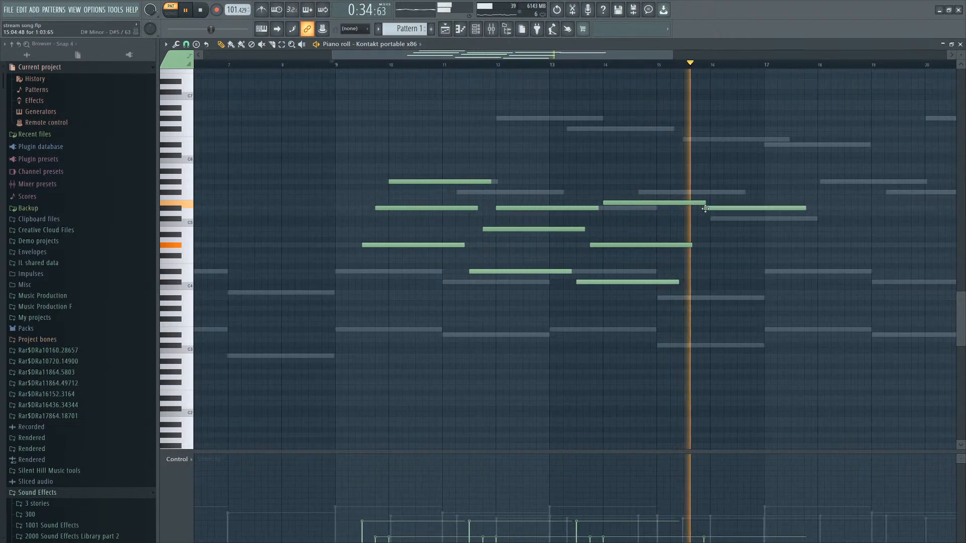
pyautogui.press('space')
pyautogui.moveTo(678, 263); pyautogui.dragTo(678, 255)
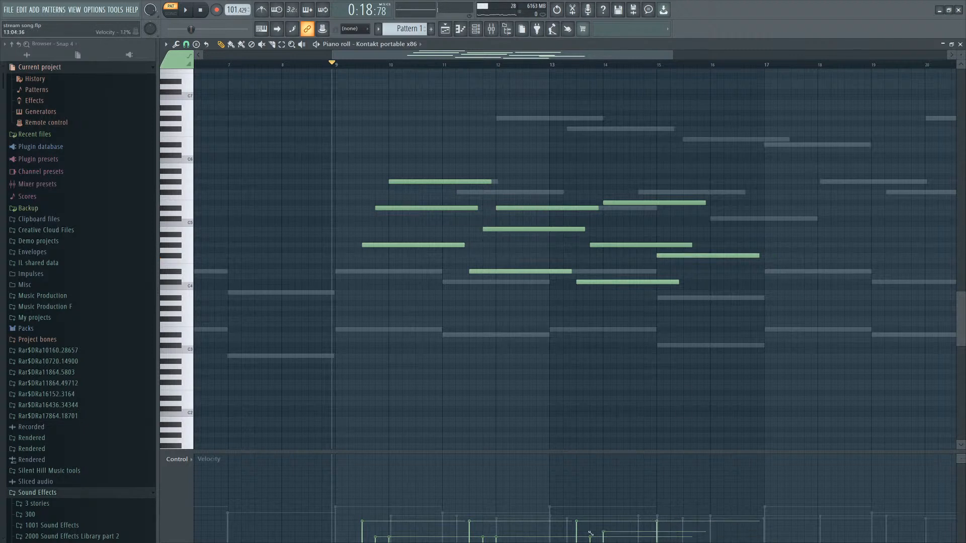
pyautogui.moveTo(590, 533); pyautogui.dragTo(575, 521)
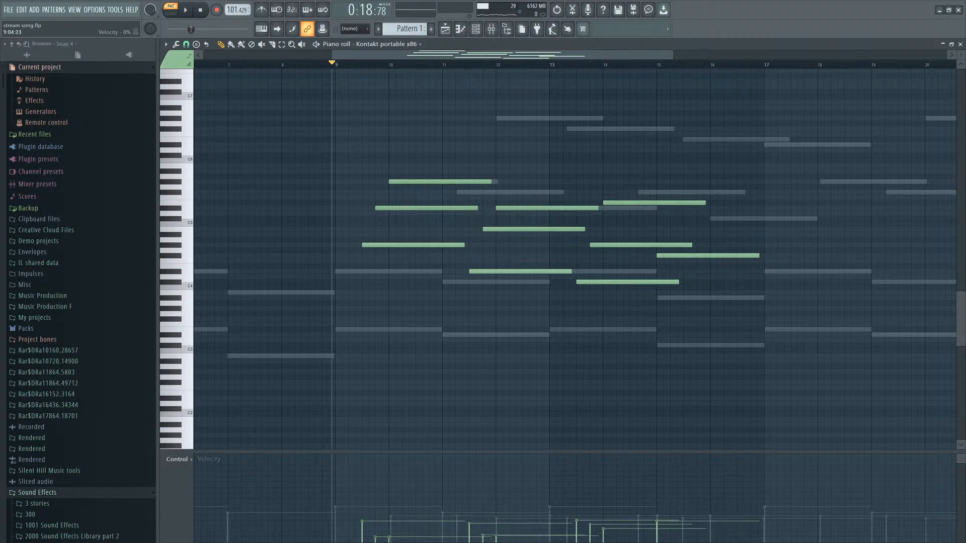
pyautogui.press('space')
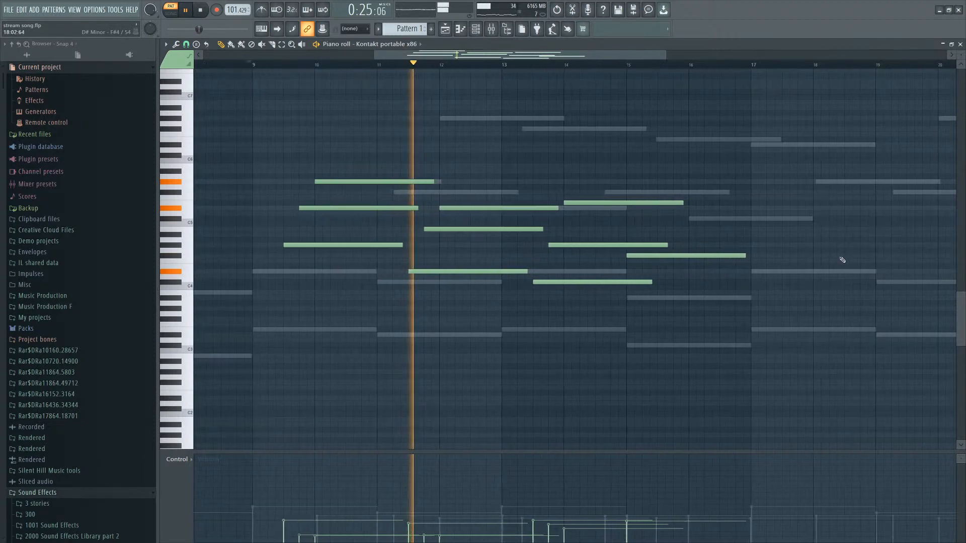
# Add two more violin notes starting around bars 15.7 and 17.5 during playback.
pyautogui.scroll(-3, 873, 249)
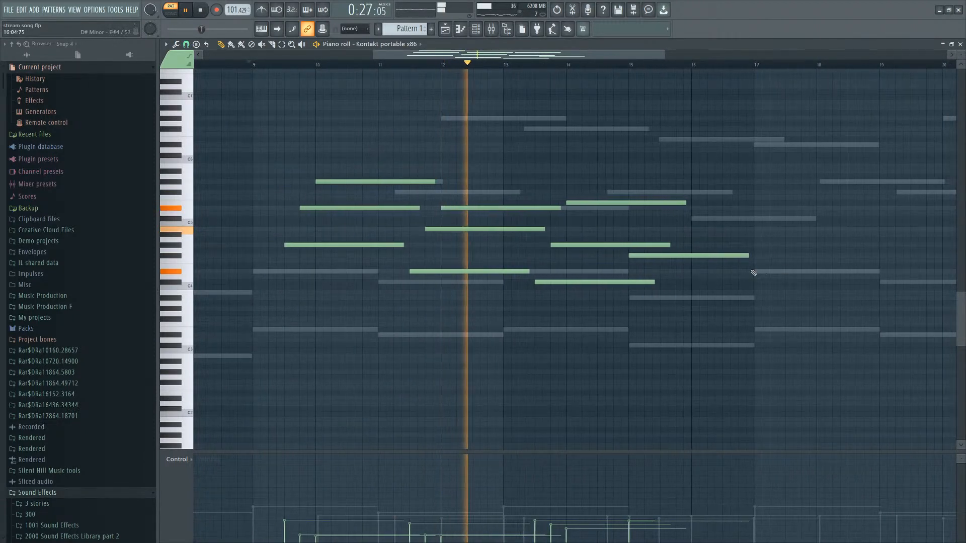
pyautogui.scroll(3, 752, 274)
pyautogui.scroll(-2, 739, 262)
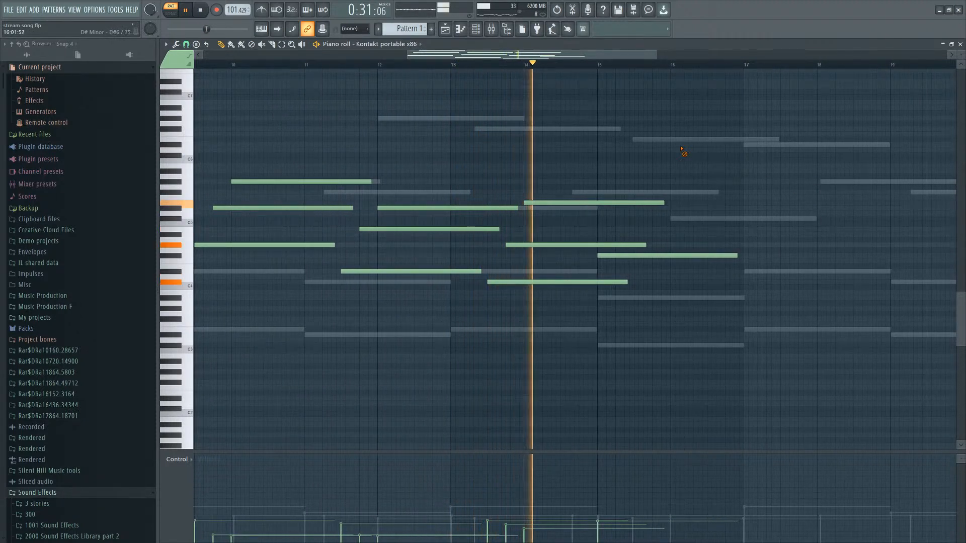
pyautogui.click(648, 193)
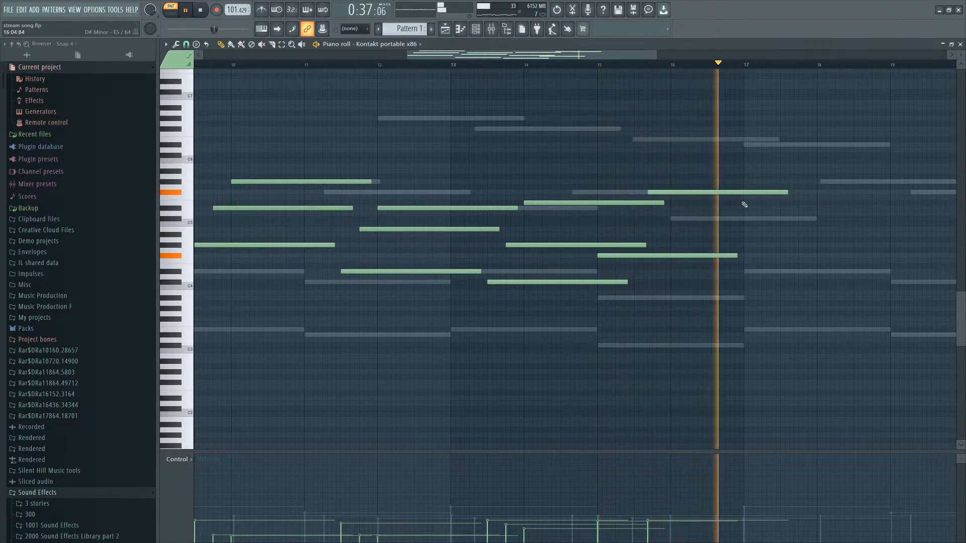
pyautogui.click(781, 219)
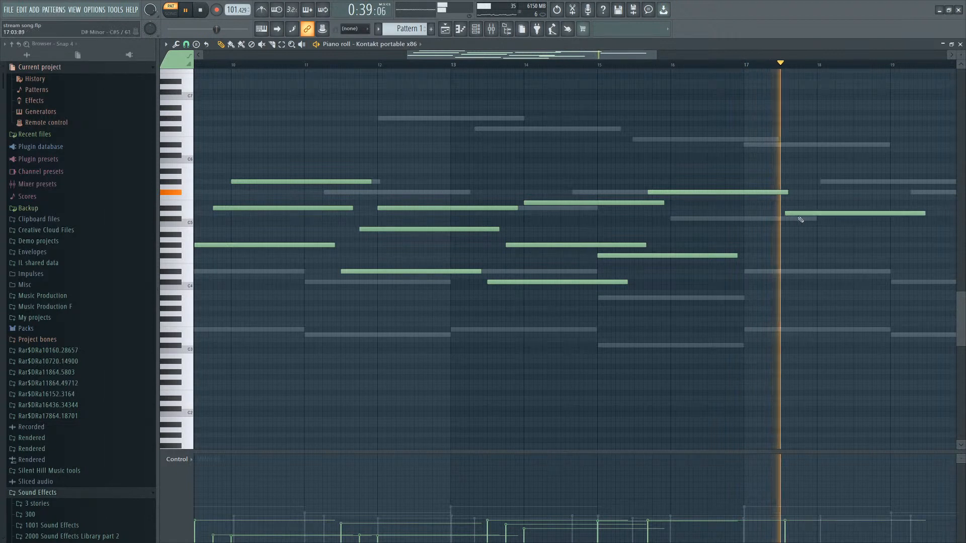
pyautogui.press('space')
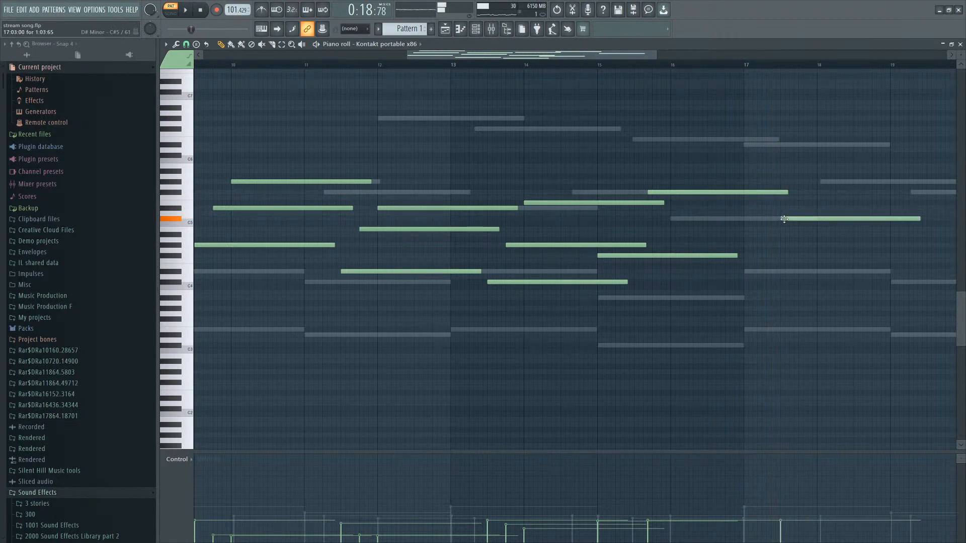
# Rework the violin chord near bar 17, moving it earlier and redrawing its upper and lower notes.
pyautogui.moveTo(783, 219); pyautogui.dragTo(759, 219)
pyautogui.rightClick(769, 219)
pyautogui.click(740, 231)
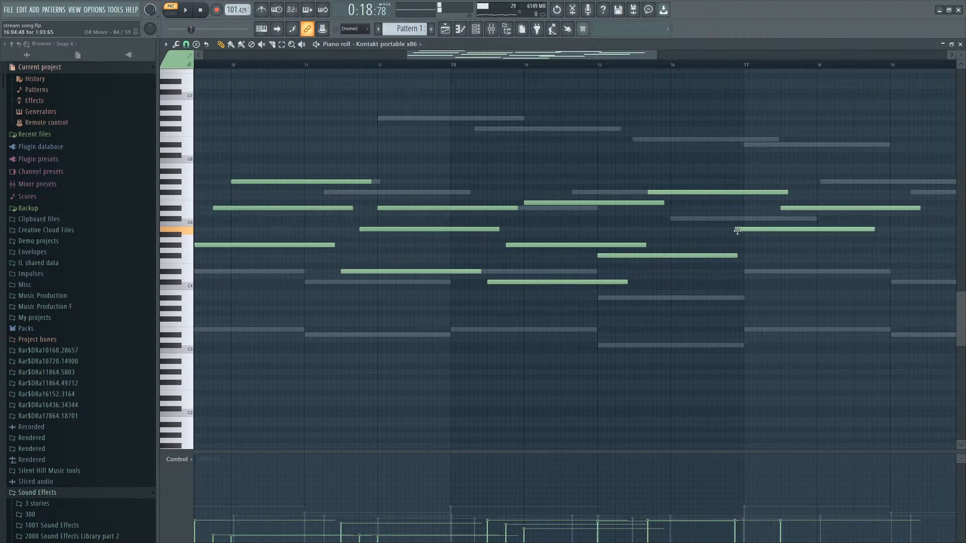
pyautogui.rightClick(776, 229)
pyautogui.click(755, 231)
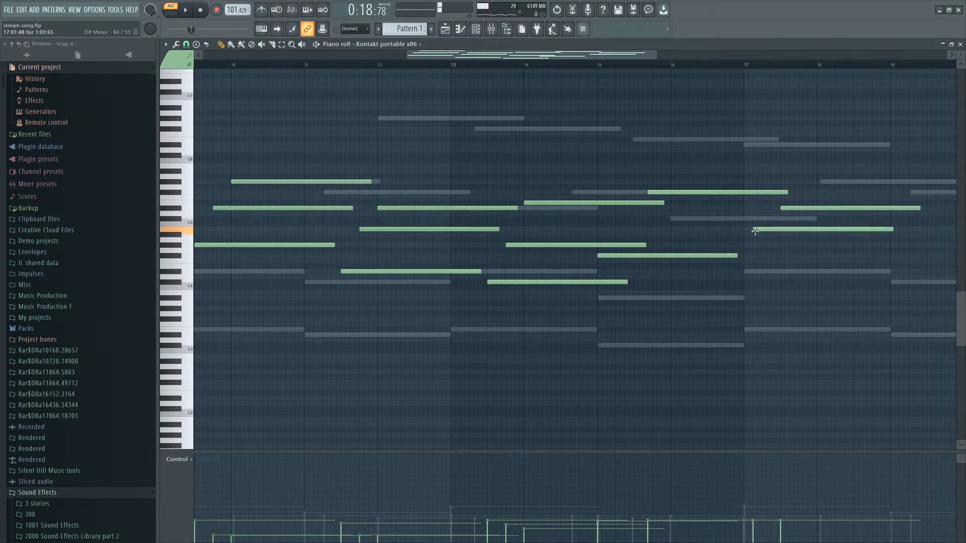
pyautogui.keyDown('ctrl'); pyautogui.click(793, 208); pyautogui.keyUp('ctrl')
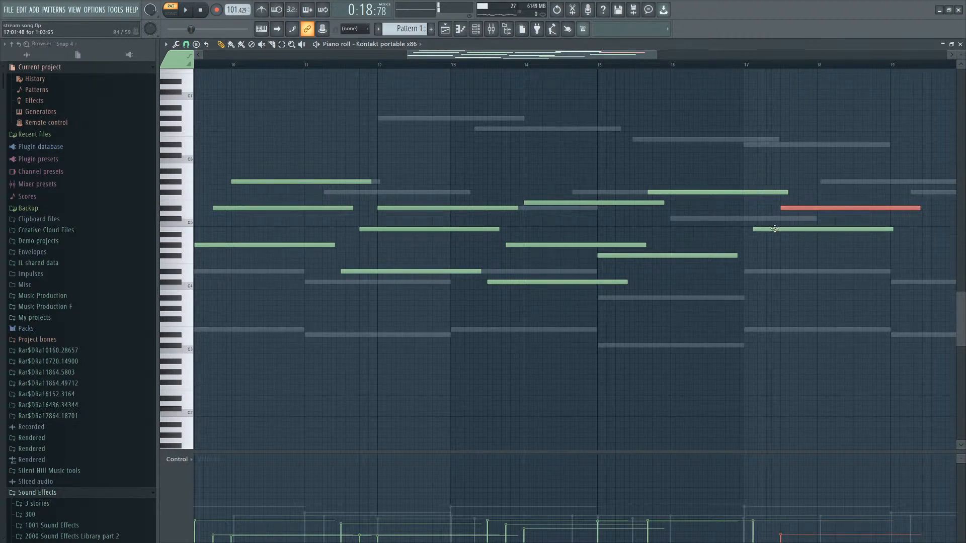
pyautogui.moveTo(773, 231); pyautogui.dragTo(771, 236)
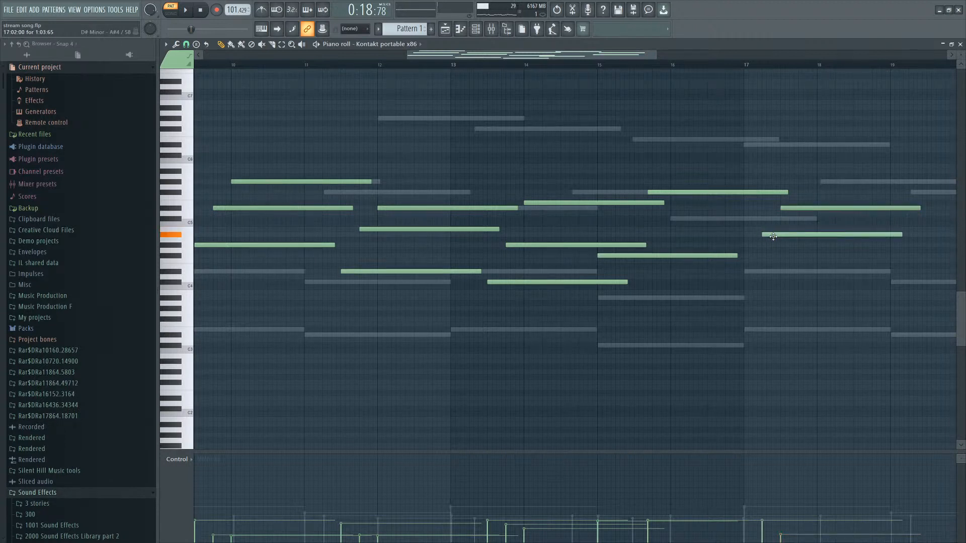
# Shorten the high violin note ending near bar 17 and reselect the upper note around bar 16.
pyautogui.keyDown('ctrl'); pyautogui.click(803, 209); pyautogui.keyUp('ctrl')
pyautogui.scroll(-1, 705, 220)
pyautogui.press('space')
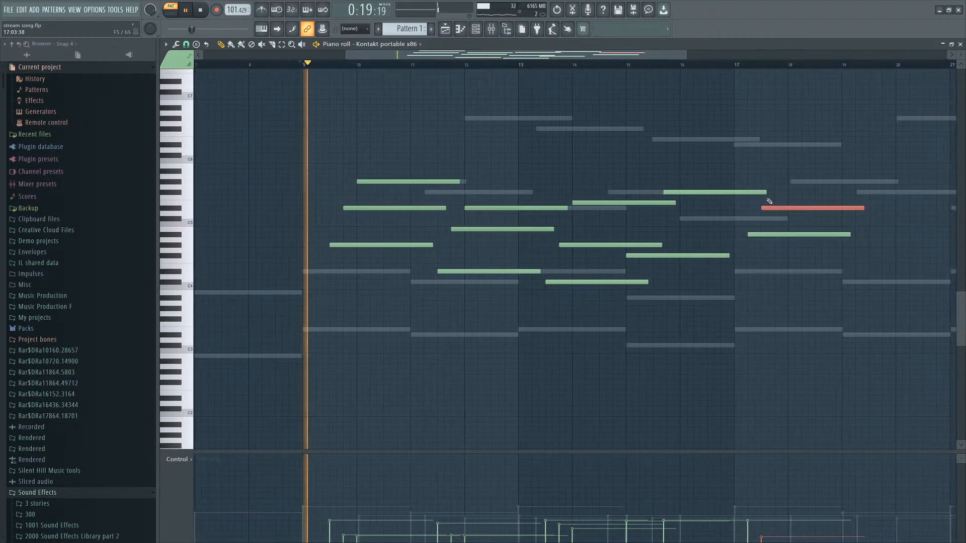
pyautogui.moveTo(764, 193); pyautogui.dragTo(743, 193)
pyautogui.scroll(-4, 794, 219)
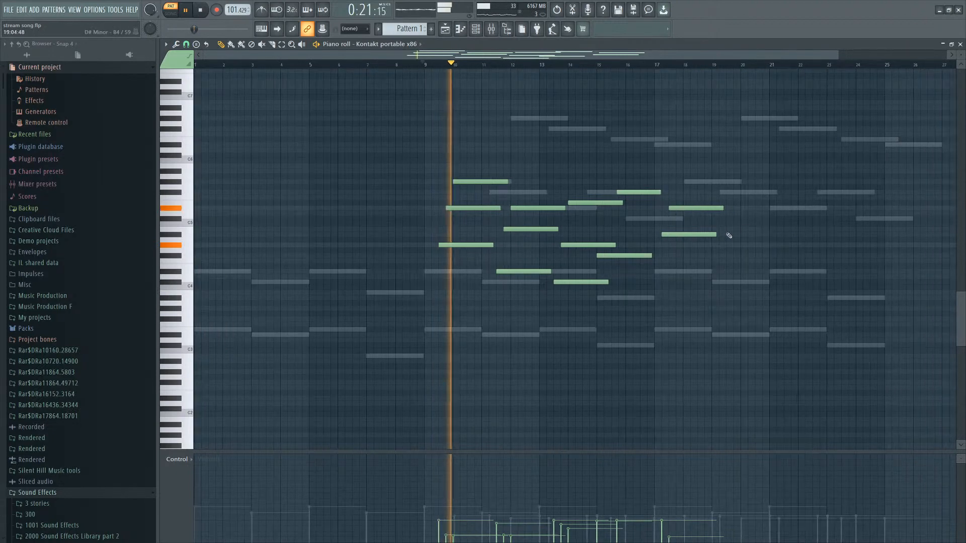
pyautogui.scroll(3, 659, 249)
pyautogui.moveTo(654, 191); pyautogui.dragTo(616, 231)
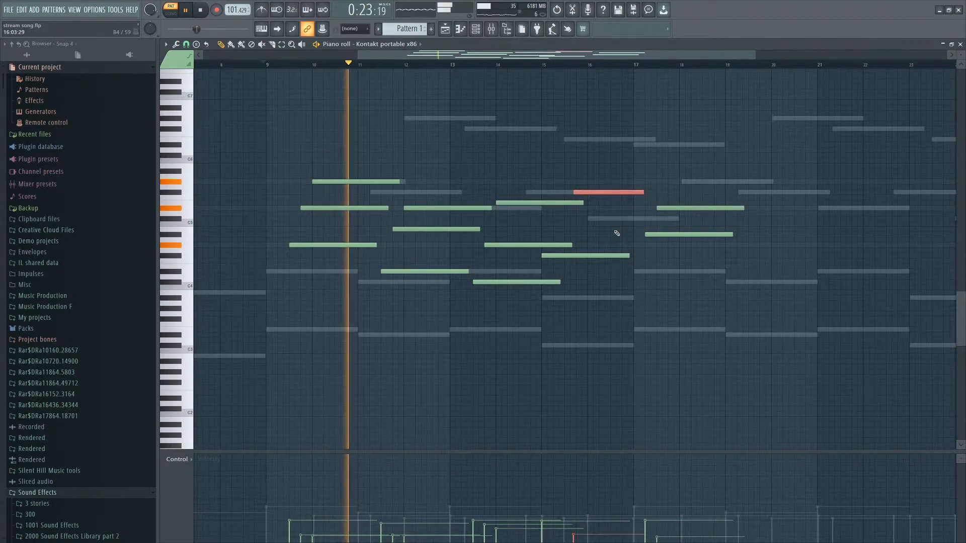
# Select and review the violin notes around bars 14 to 15 during playback.
pyautogui.scroll(-4, 594, 220)
pyautogui.moveTo(558, 190); pyautogui.dragTo(524, 249)
pyautogui.scroll(-4, 523, 248)
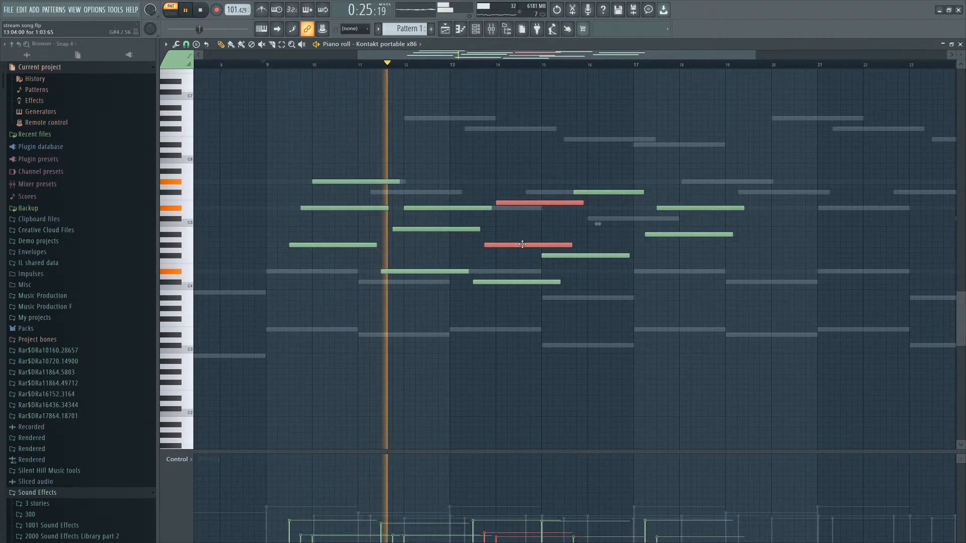
pyautogui.keyDown('ctrl'); pyautogui.click(502, 241); pyautogui.keyUp('ctrl')
pyautogui.keyDown('ctrl'); pyautogui.click(507, 246); pyautogui.keyUp('ctrl')
pyautogui.scroll(-2, 508, 251)
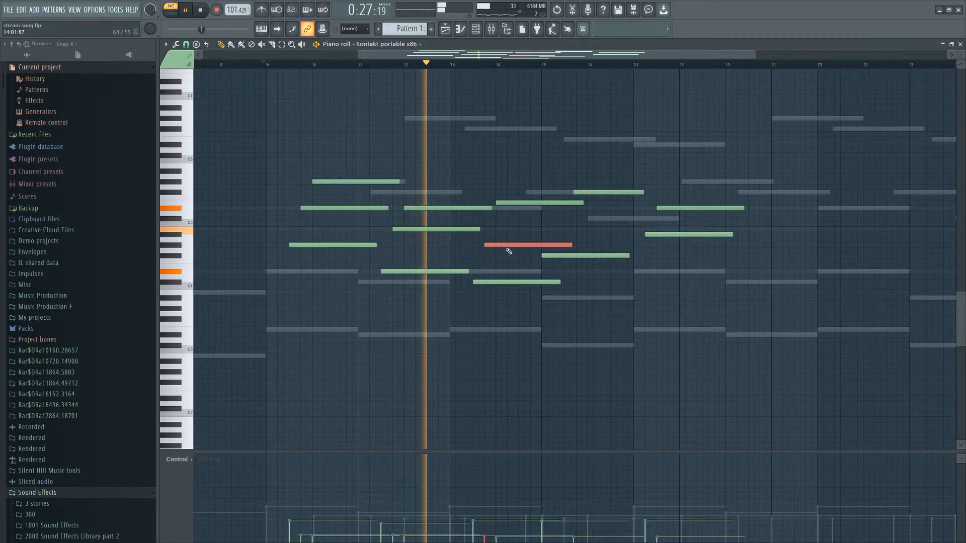
pyautogui.keyDown('ctrl'); pyautogui.click(528, 161); pyautogui.keyUp('ctrl')
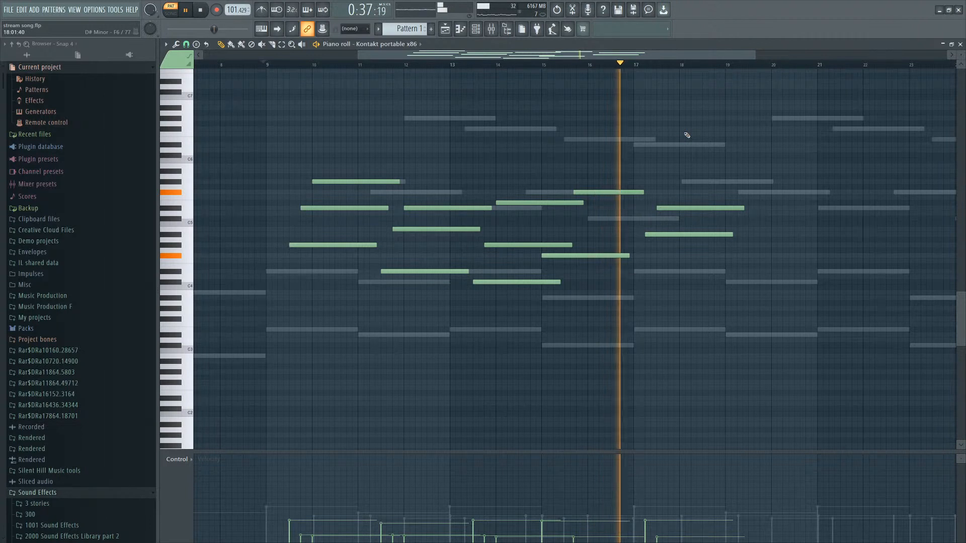
# Draw a new high violin note from about bar 17.5 to bar 19 and delete the note below it.
pyautogui.scroll(5, 772, 240)
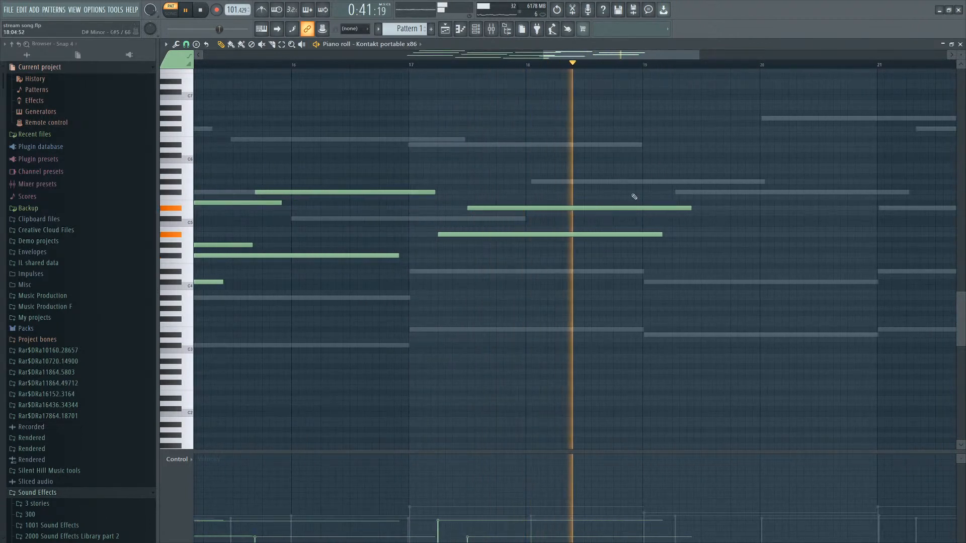
pyautogui.press('space')
pyautogui.moveTo(627, 181)
pyautogui.mouseDown()
pyautogui.moveTo(472, 183)
pyautogui.moveTo(466, 170)
pyautogui.mouseUp()
pyautogui.rightClick(504, 209)
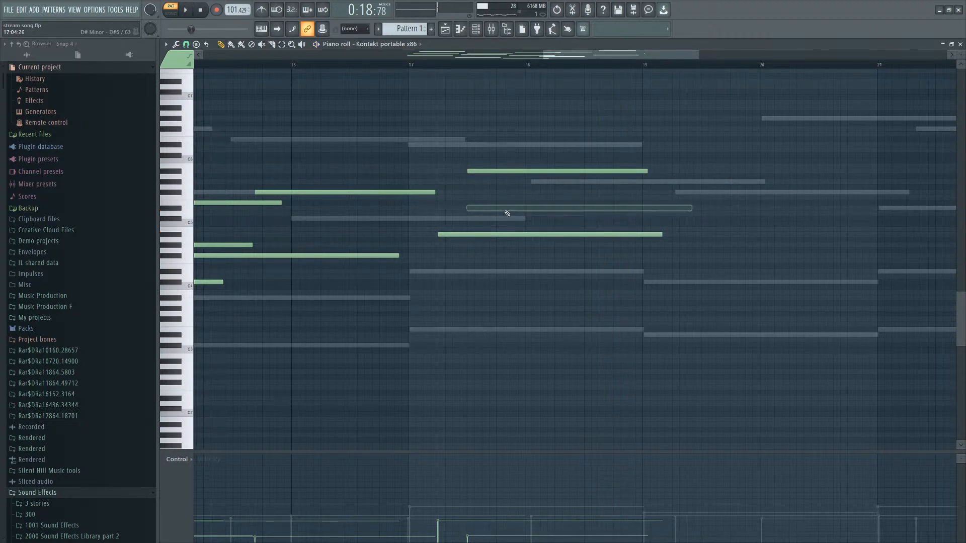
# Raise the new high violin note by one semitone.
pyautogui.press('space')
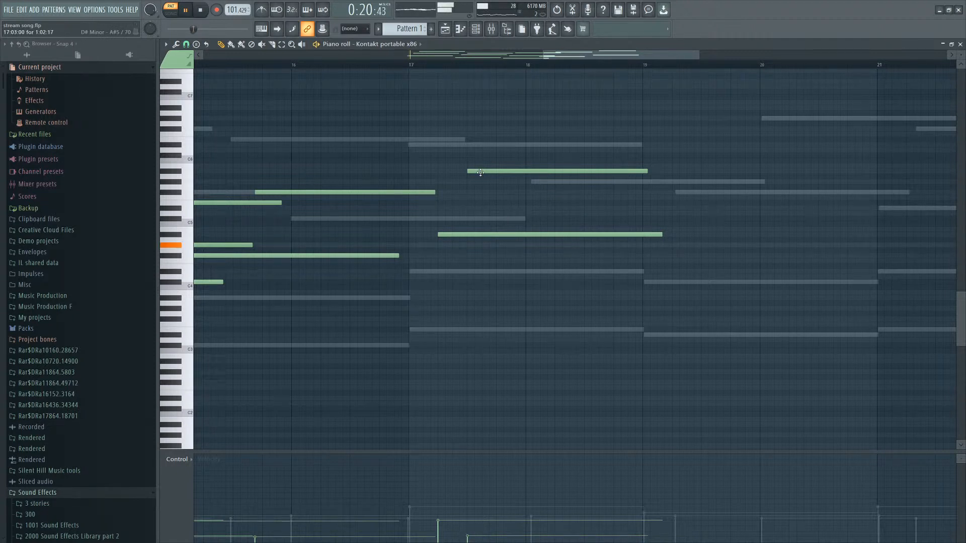
pyautogui.moveTo(480, 173); pyautogui.dragTo(479, 166)
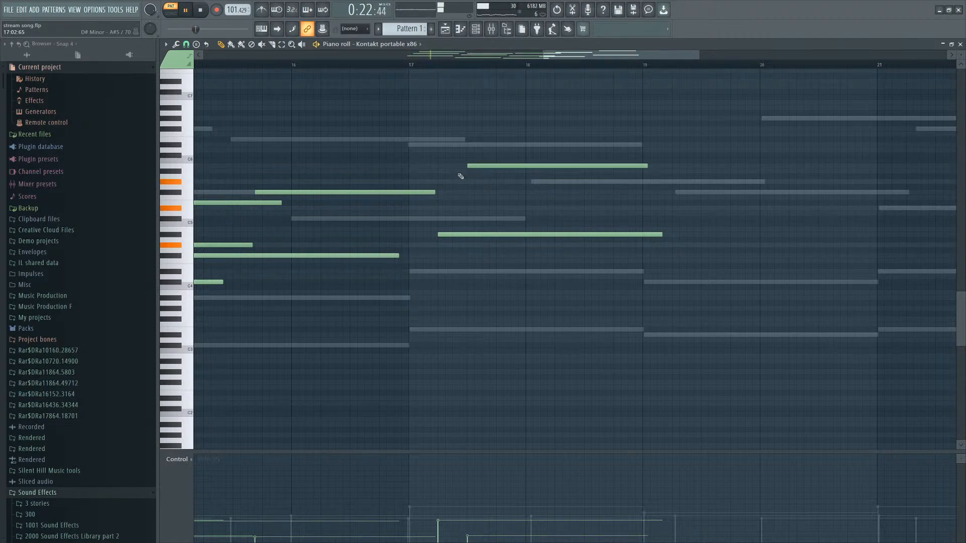
pyautogui.keyDown('ctrl'); pyautogui.scroll(-4, 535, 183); pyautogui.keyUp('ctrl')
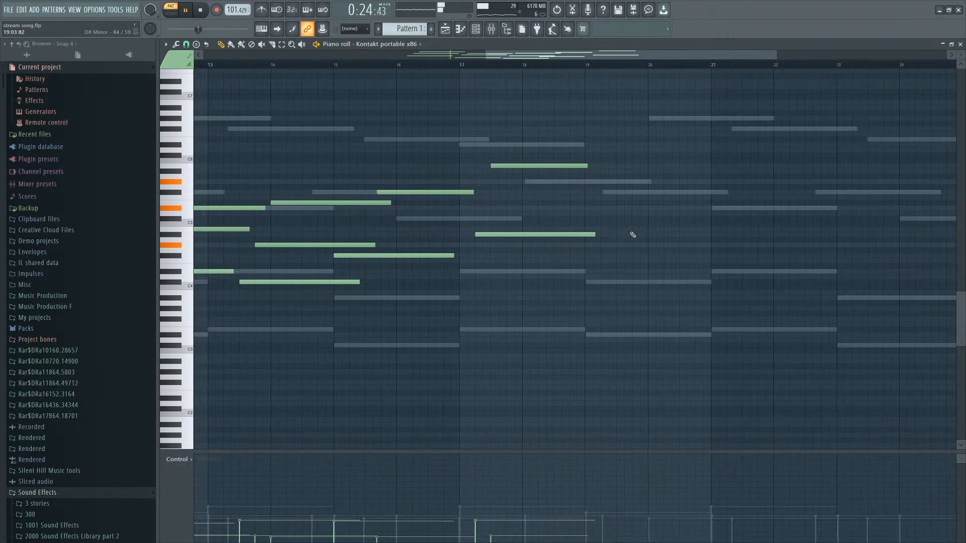
pyautogui.keyDown('ctrl'); pyautogui.scroll(-4, 661, 200); pyautogui.keyUp('ctrl')
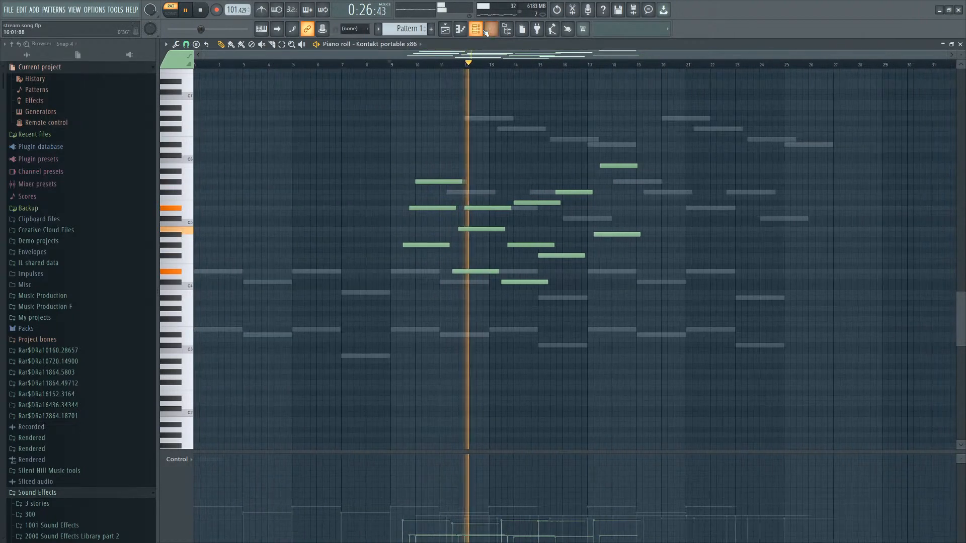
# Rename the two Kontakt channels in the channel rack as Piano and Strings.
pyautogui.click(475, 29)
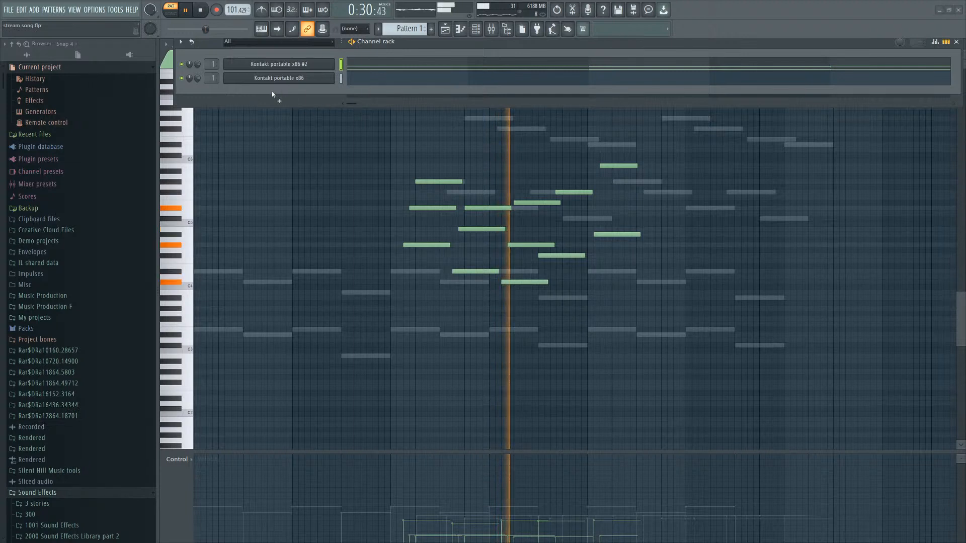
pyautogui.click(359, 150)
pyautogui.rightClick(256, 79)
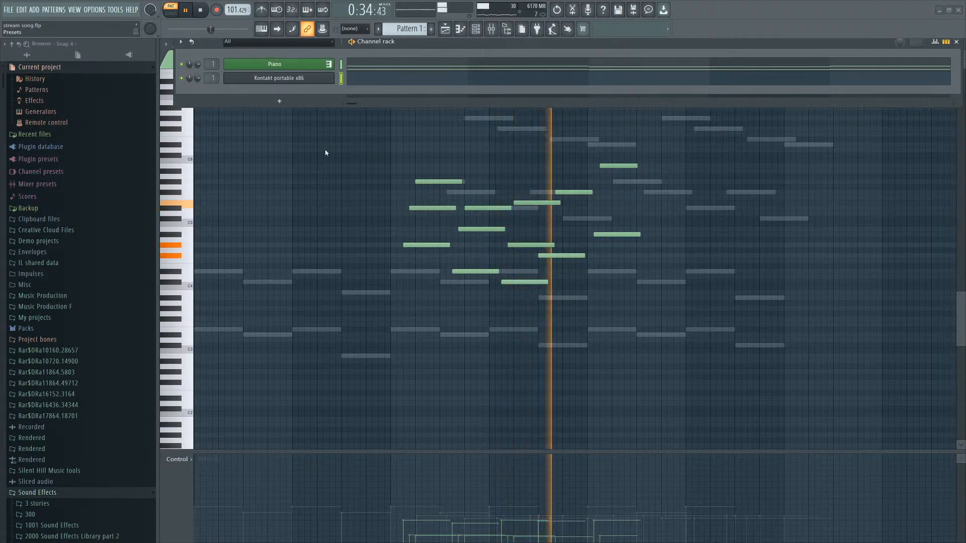
pyautogui.click(331, 164)
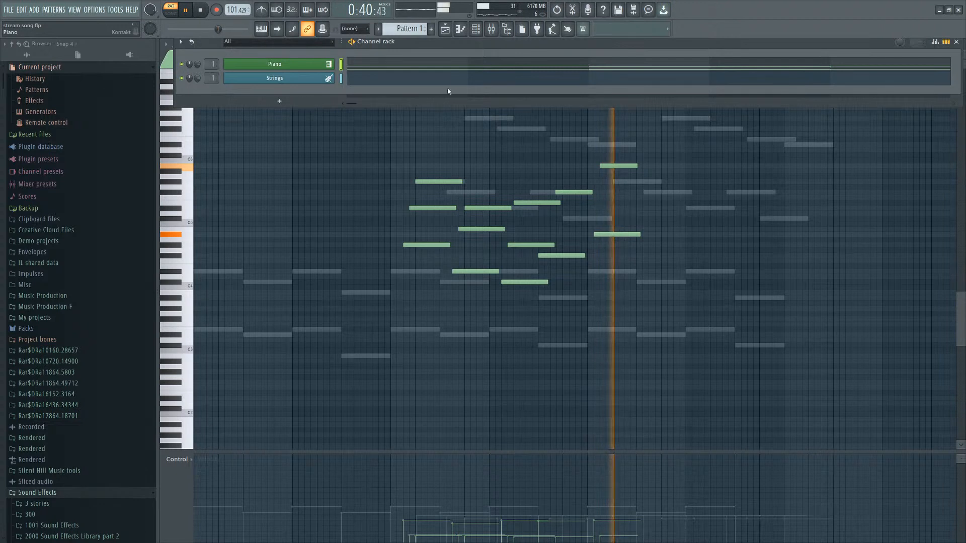
# Add a new Kontakt channel and load the Nailstrom Bowed Bow Change MW instrument from Individual Articulations.
pyautogui.click(276, 99)
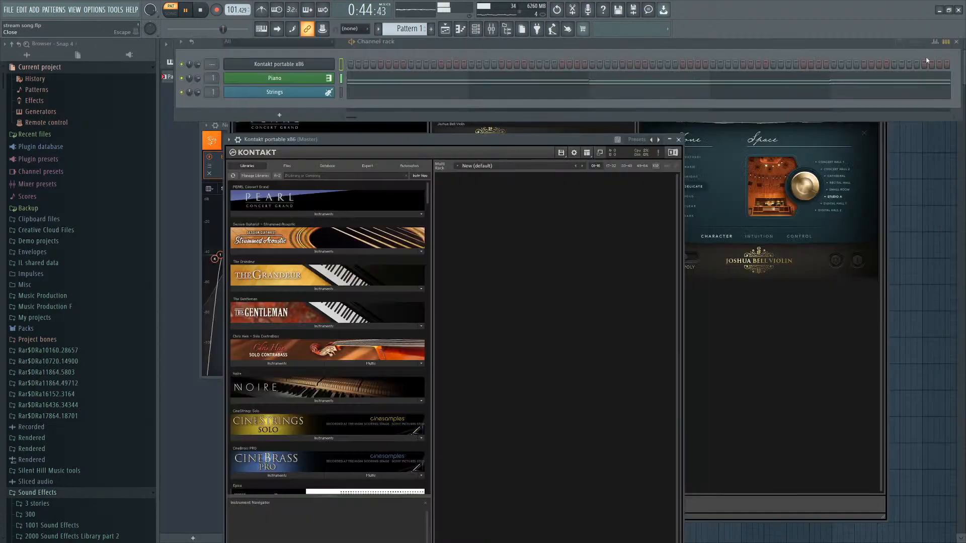
pyautogui.scroll(-6, 297, 210)
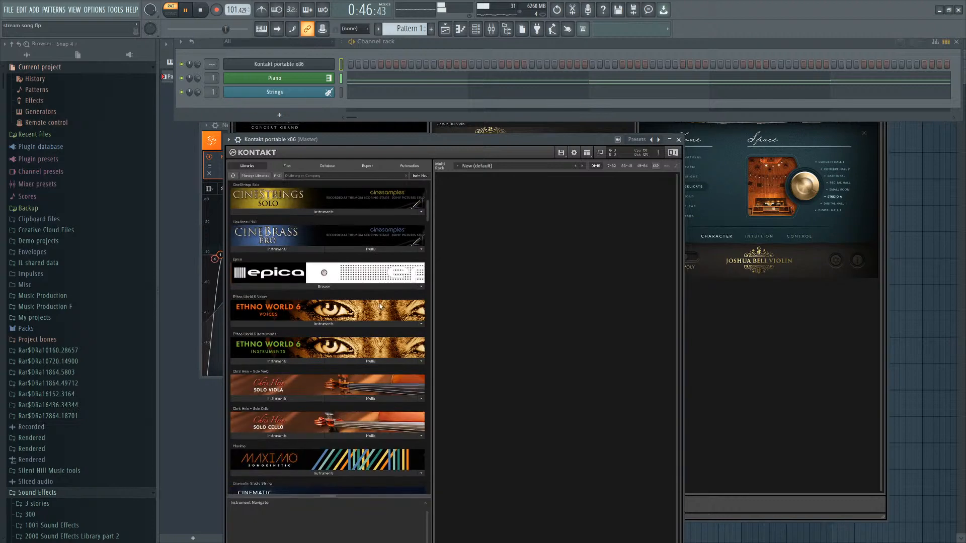
pyautogui.scroll(-8, 385, 326)
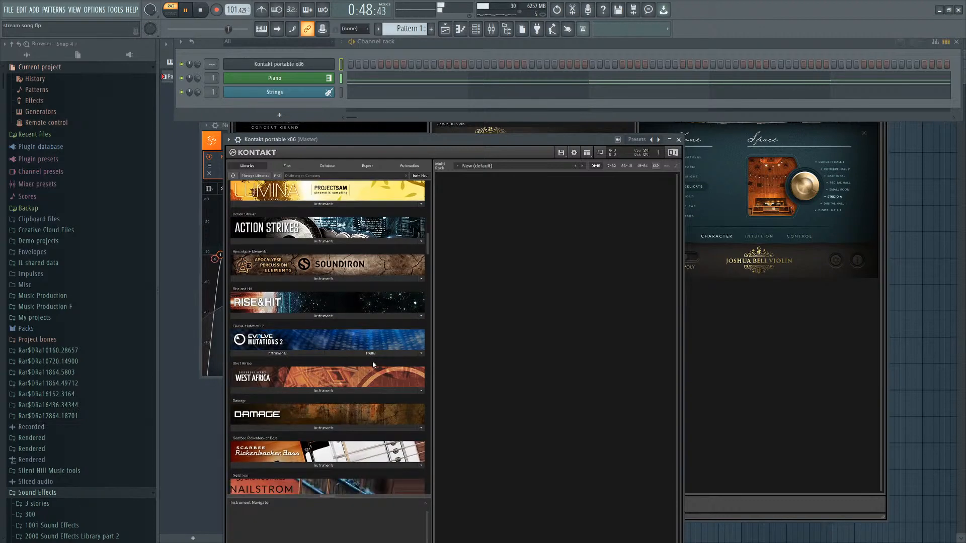
pyautogui.scroll(-5, 262, 289)
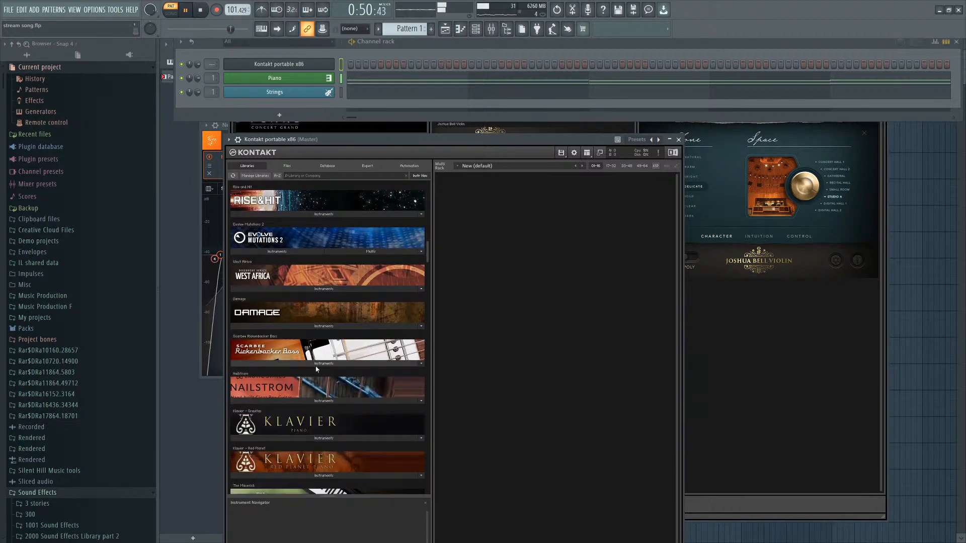
pyautogui.scroll(-3, 305, 373)
pyautogui.click(305, 276)
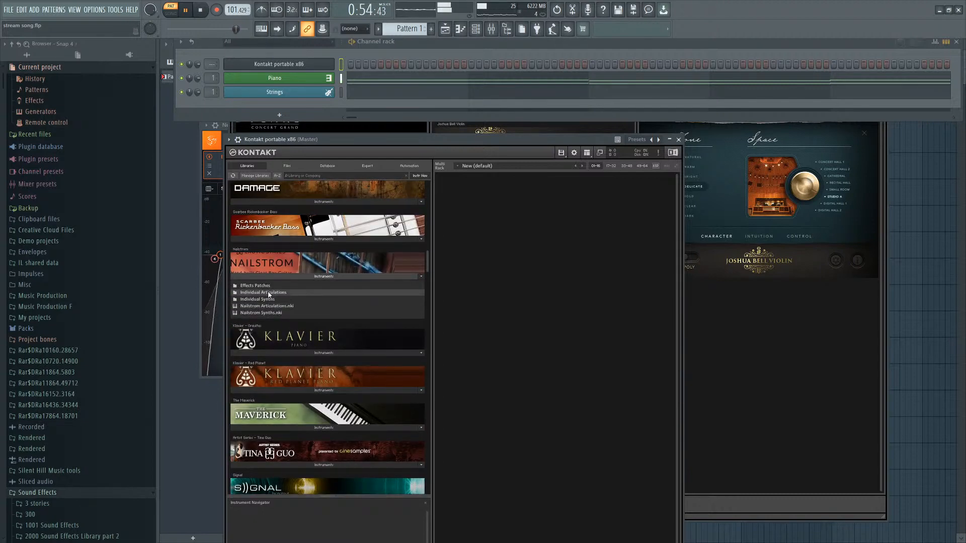
pyautogui.click(268, 293)
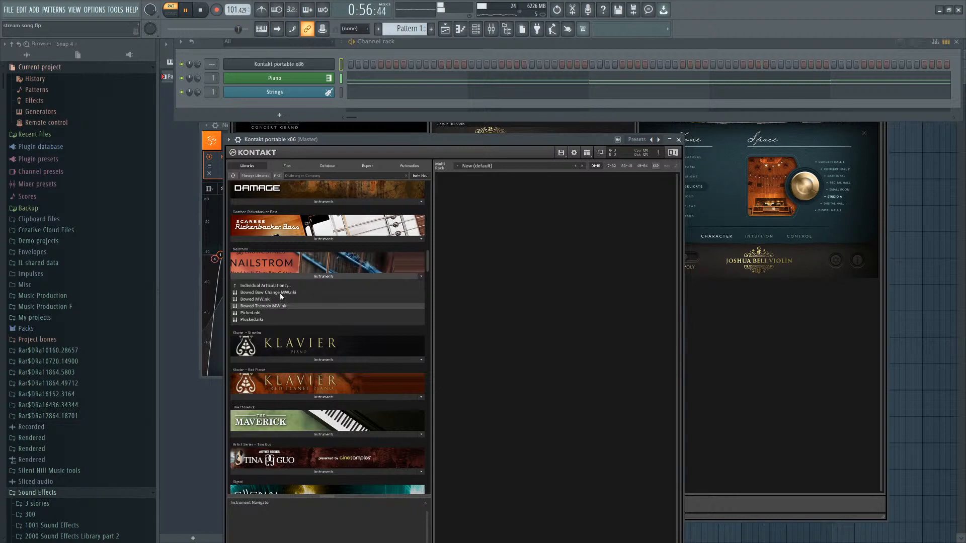
pyautogui.moveTo(510, 260); pyautogui.dragTo(510, 260)
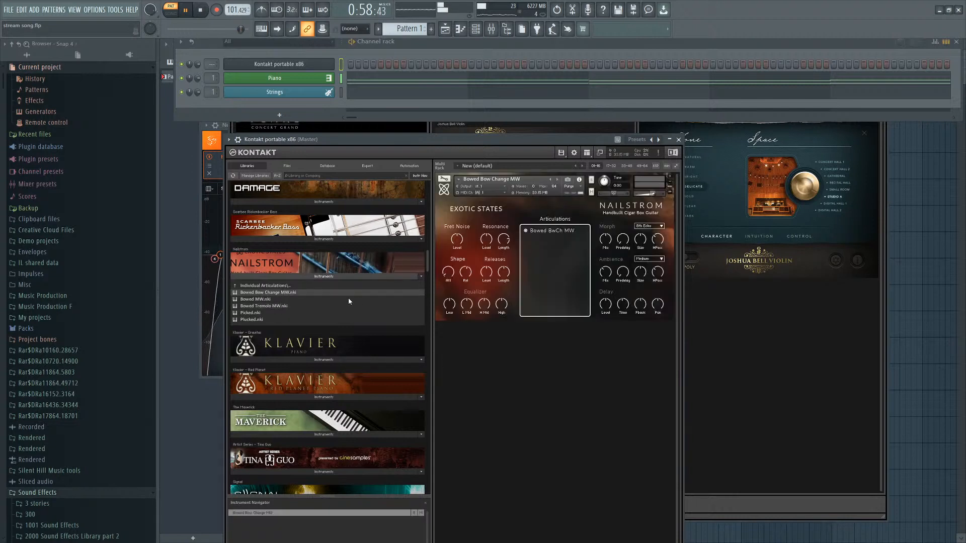
pyautogui.scroll(1, 210, 62)
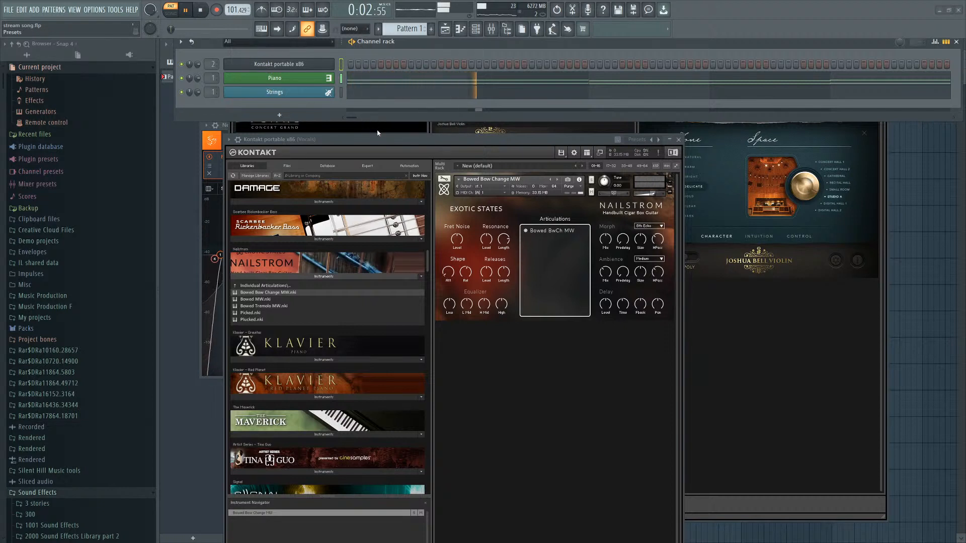
# Search the MXXX module list on the Vocals mixer track for 'gh' and load the Ghost module.
pyautogui.press('F9')
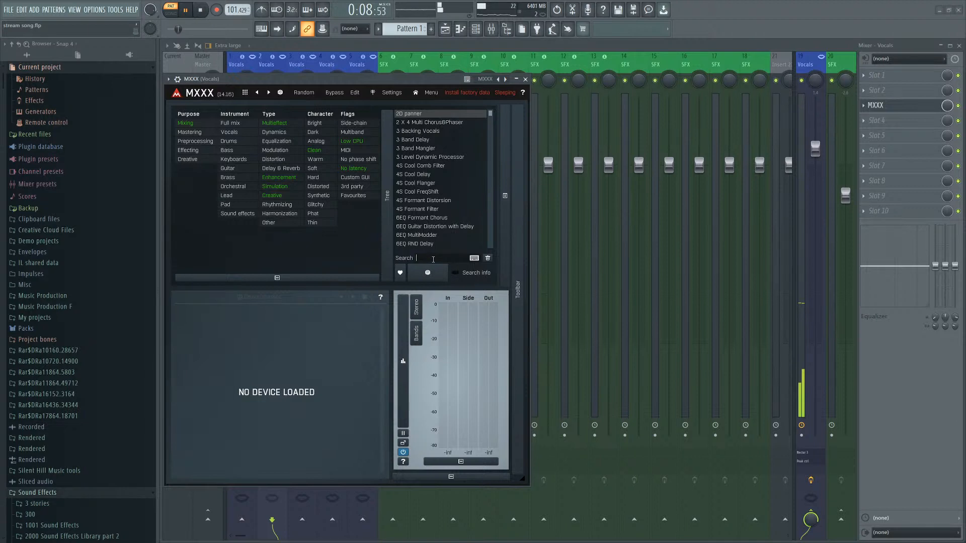
pyautogui.write('gh')
pyautogui.click(401, 125)
# Insert Fruity Reeverb 2 into slot 2 of the Vocals mixer track.
pyautogui.click(872, 93)
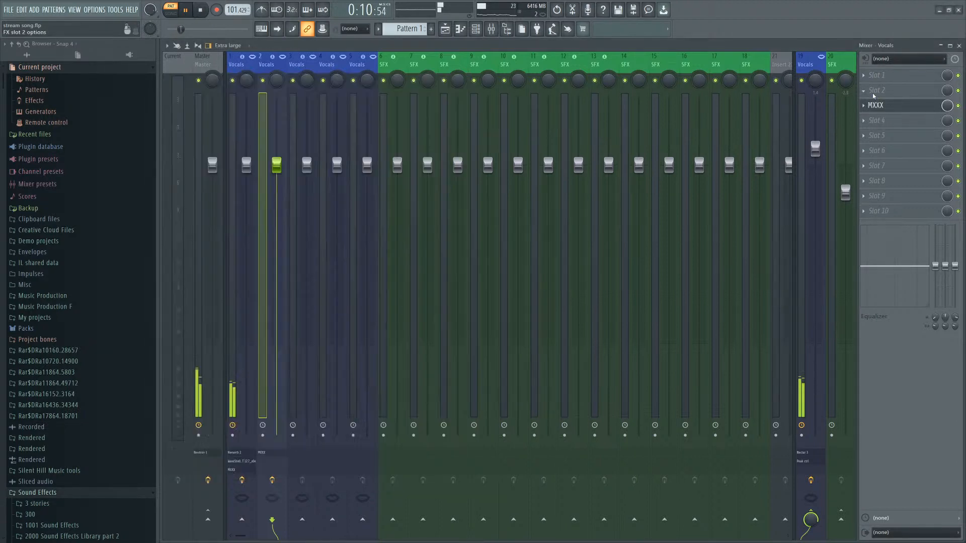
pyautogui.click(723, 387)
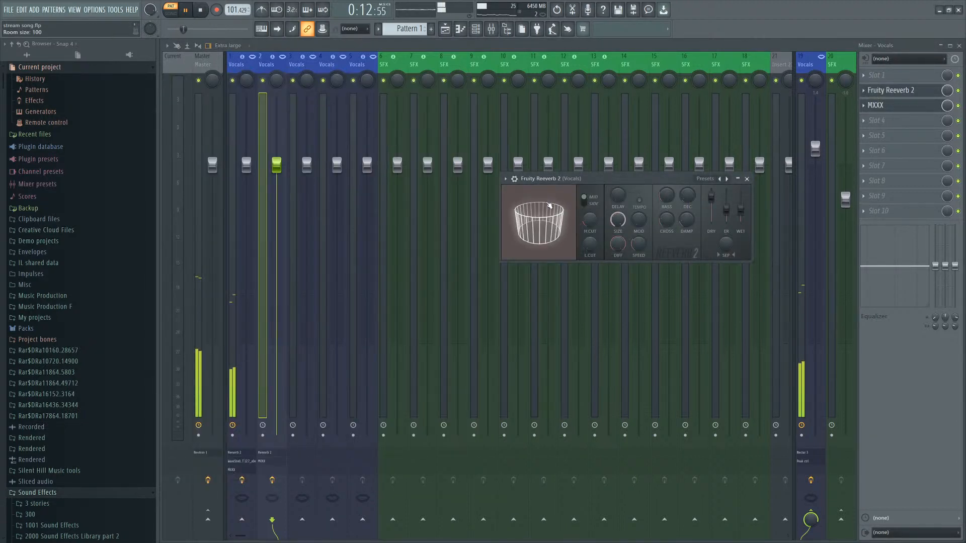
# Insert a WaveShell plugin on the Vocals track and switch it through several Waves plugins to Doppler.
pyautogui.click(864, 121)
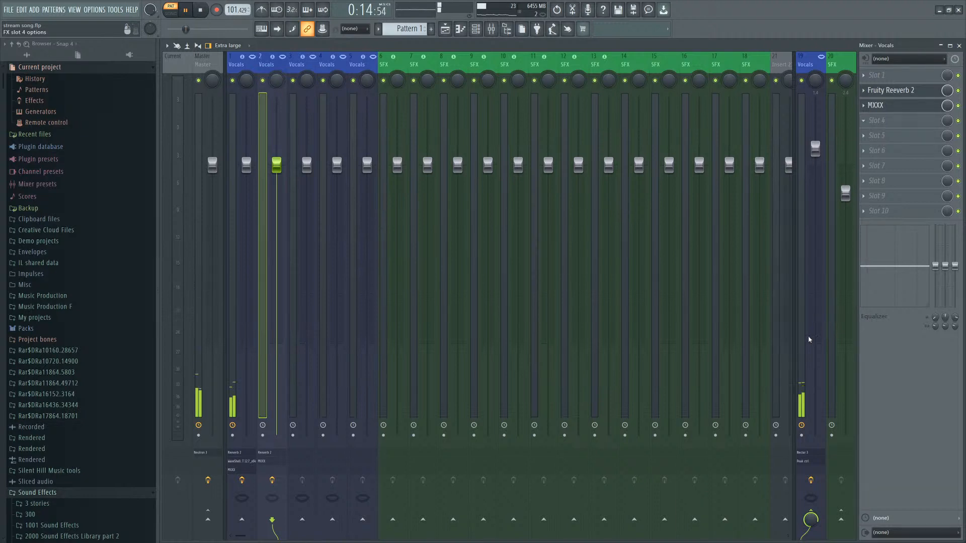
pyautogui.click(760, 332)
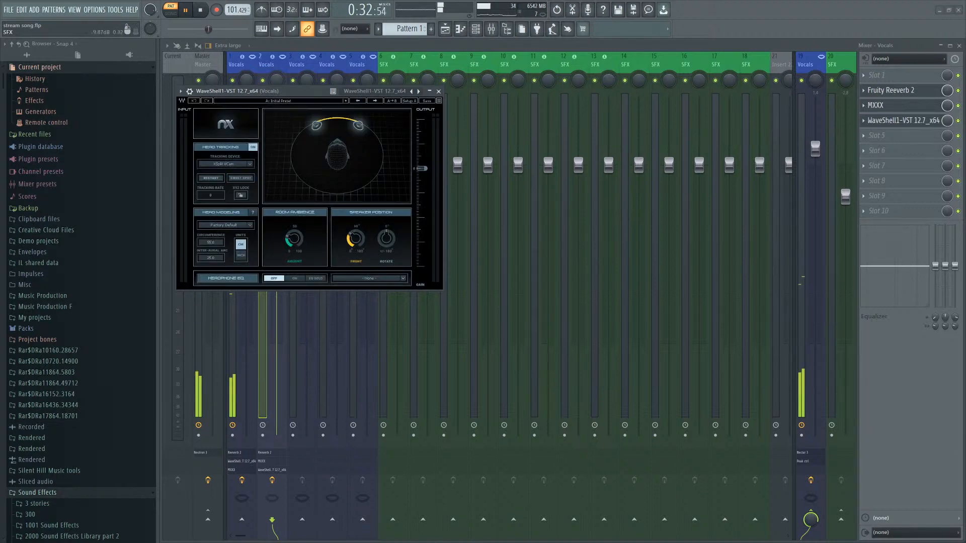
pyautogui.click(900, 120)
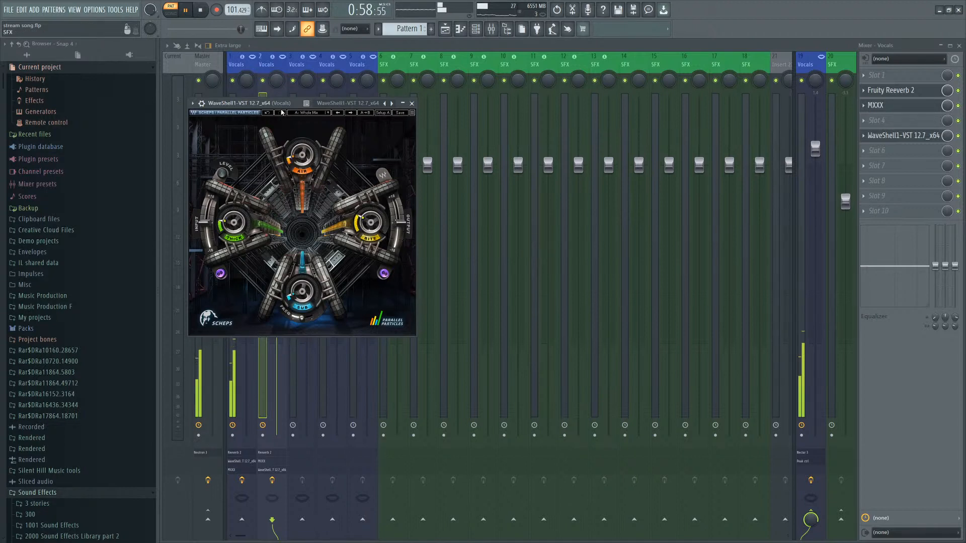
pyautogui.moveTo(282, 112); pyautogui.dragTo(492, 137)
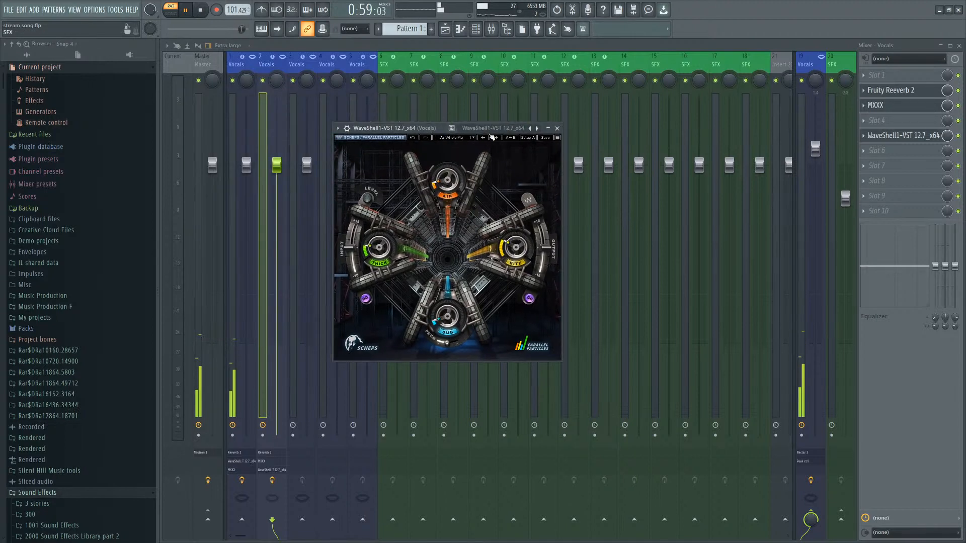
pyautogui.click(865, 136)
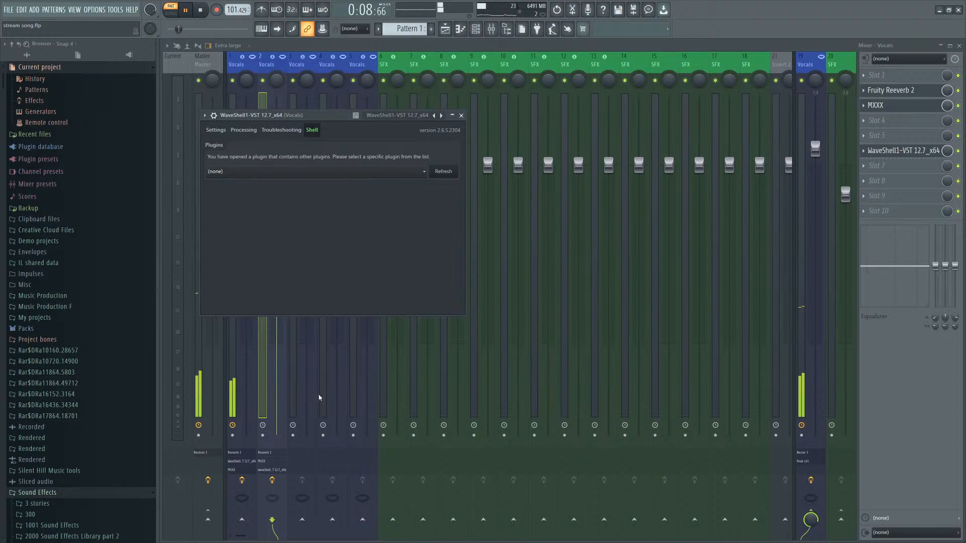
pyautogui.click(289, 390)
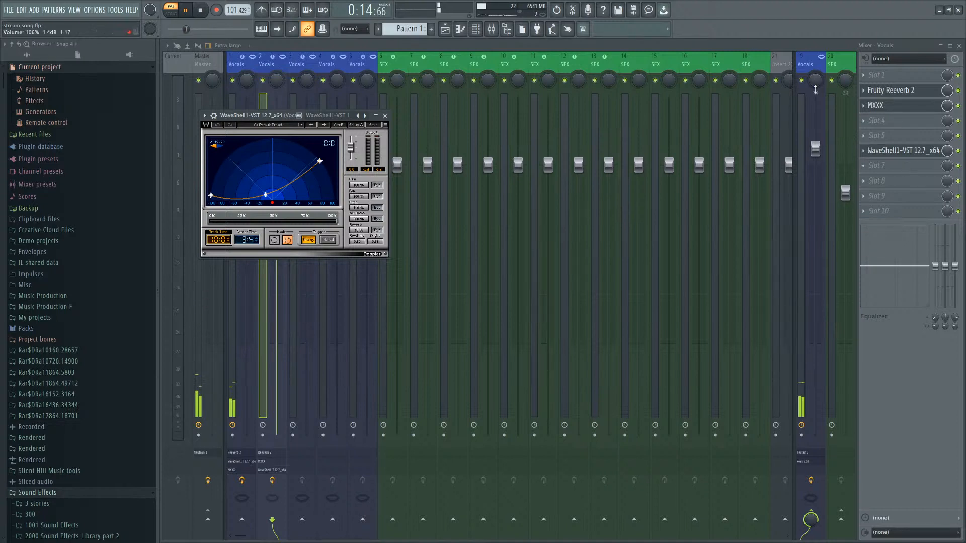
# Move the WaveShell Doppler plugin up to slot 3, above MXXX, in the Vocals effect chain.
pyautogui.click(863, 152)
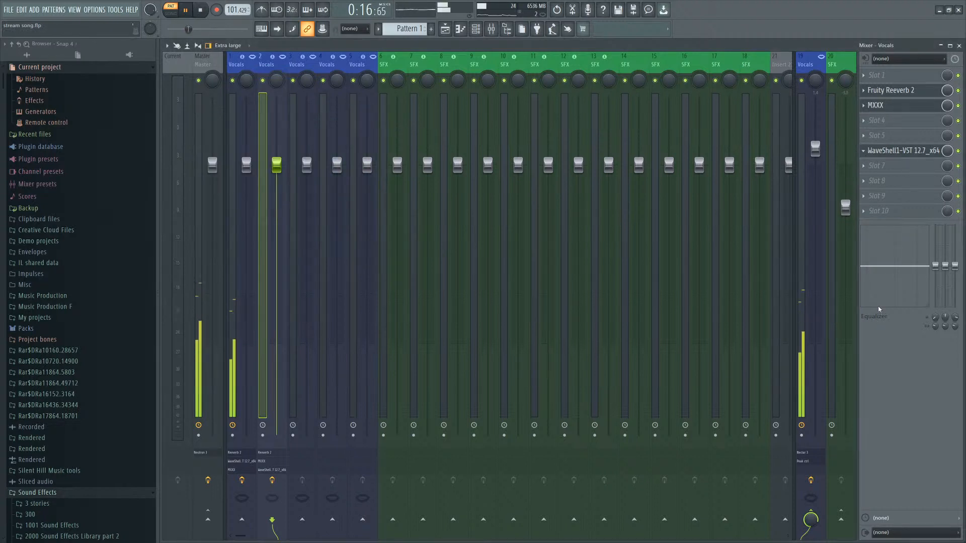
pyautogui.click(877, 306)
pyautogui.click(874, 288)
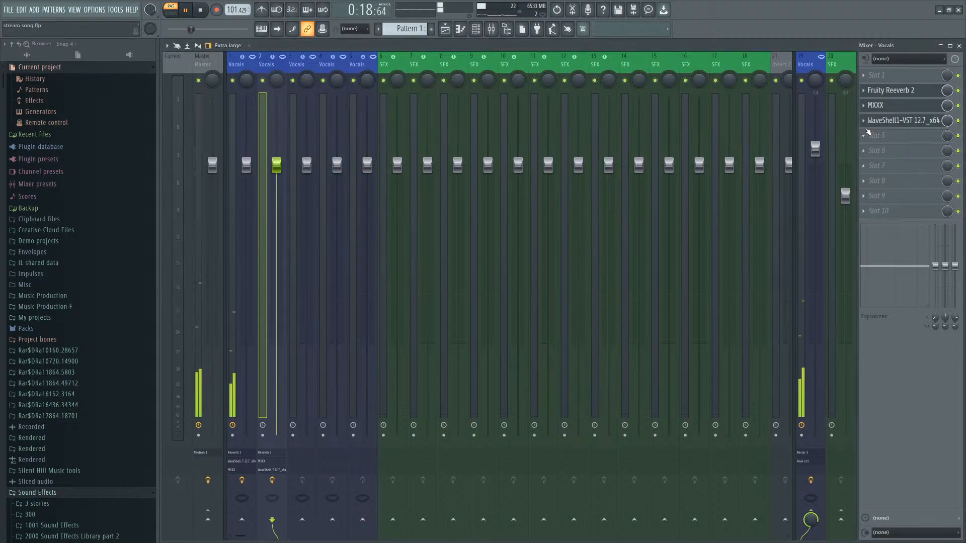
pyautogui.click(864, 122)
pyautogui.click(876, 274)
pyautogui.click(864, 107)
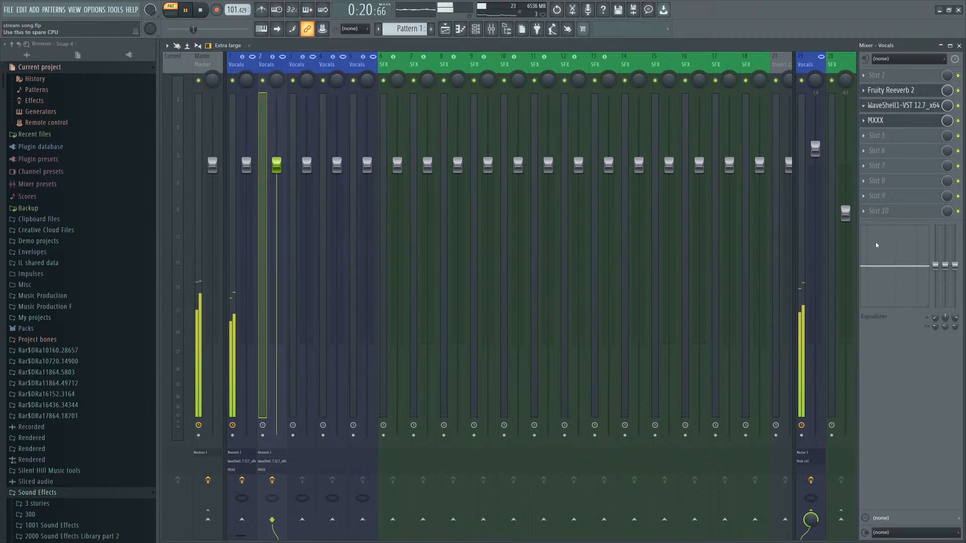
pyautogui.click(875, 258)
# Reopen the Synth channel's Kontakt window and adjust the Nailstrom instrument's level slider slightly.
pyautogui.press('F9')
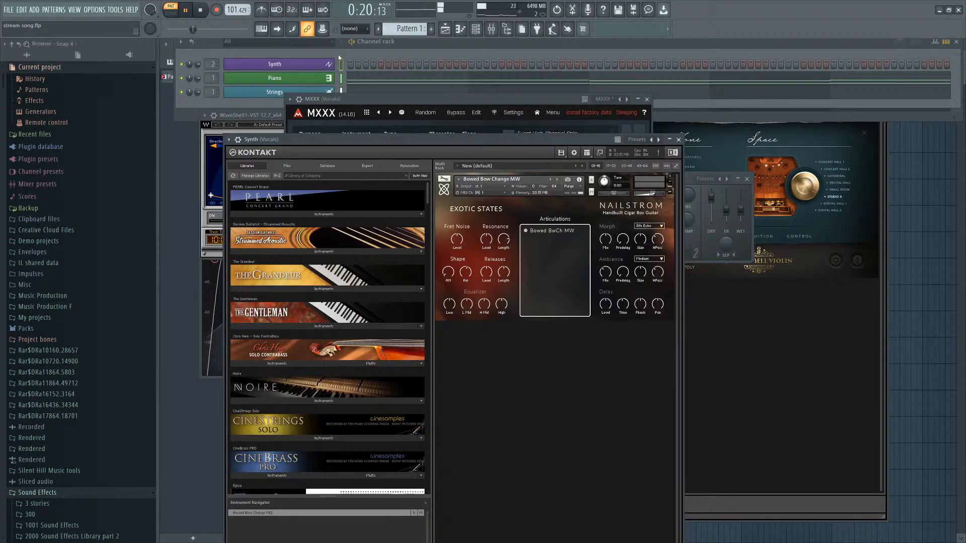
pyautogui.click(331, 63)
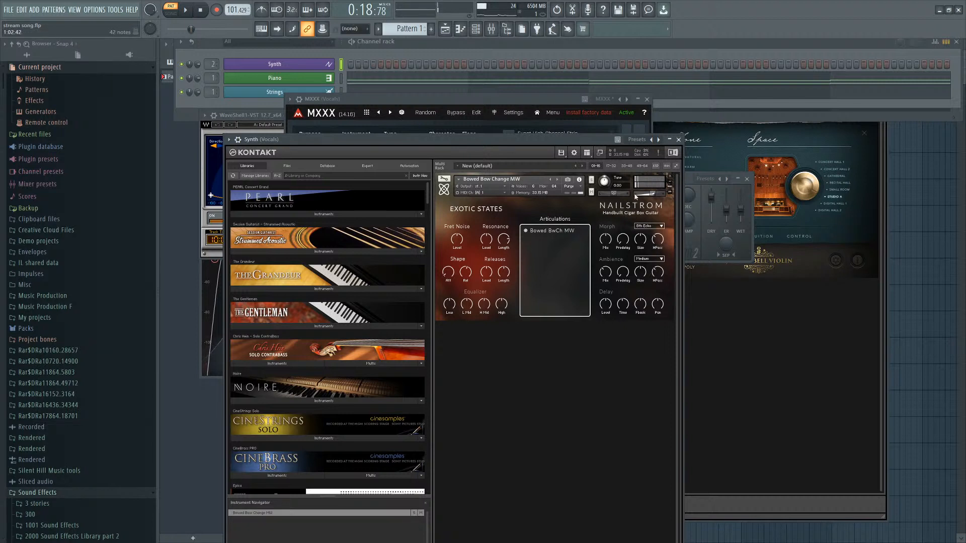
pyautogui.moveTo(654, 193); pyautogui.dragTo(658, 194)
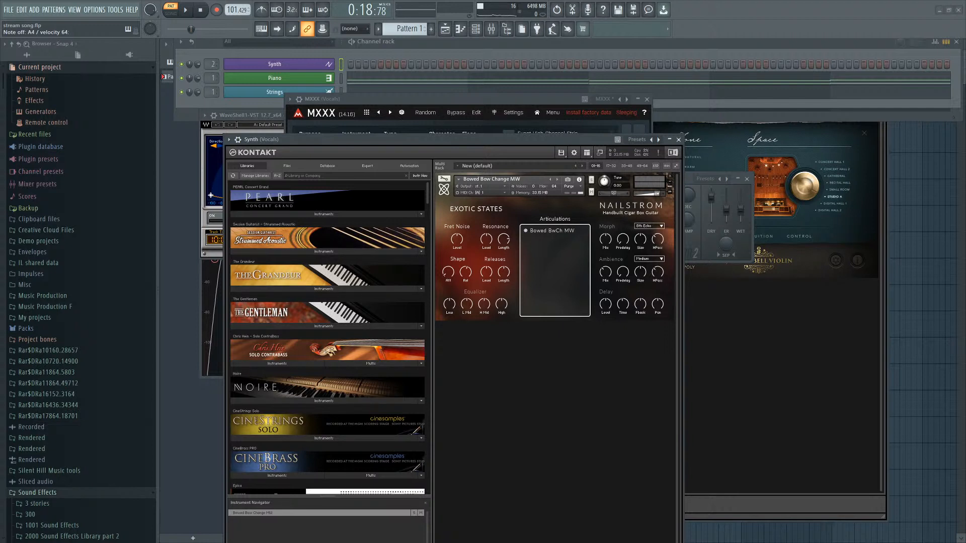
# Open the Vocals track's Doppler plugin and reshape its movement curve and center time.
pyautogui.press('F9')
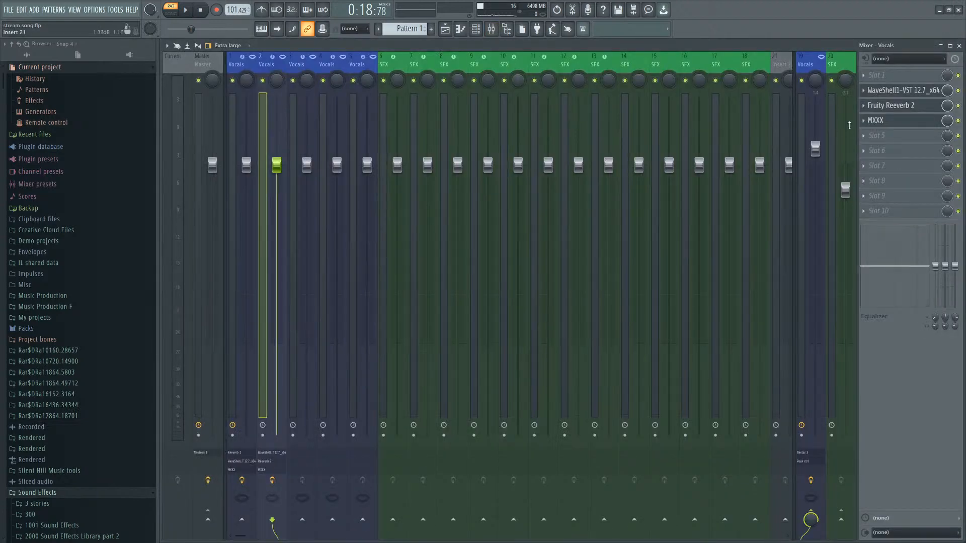
pyautogui.click(888, 109)
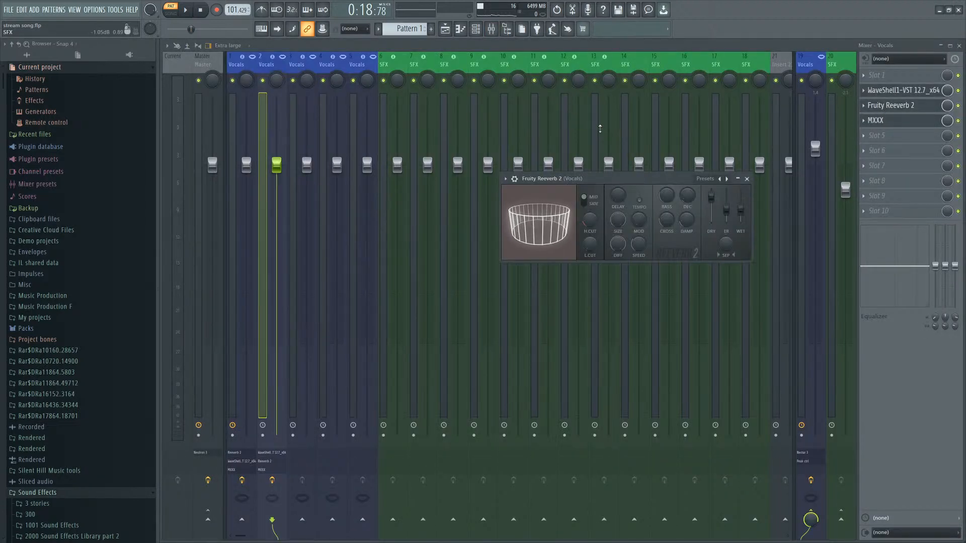
pyautogui.click(903, 91)
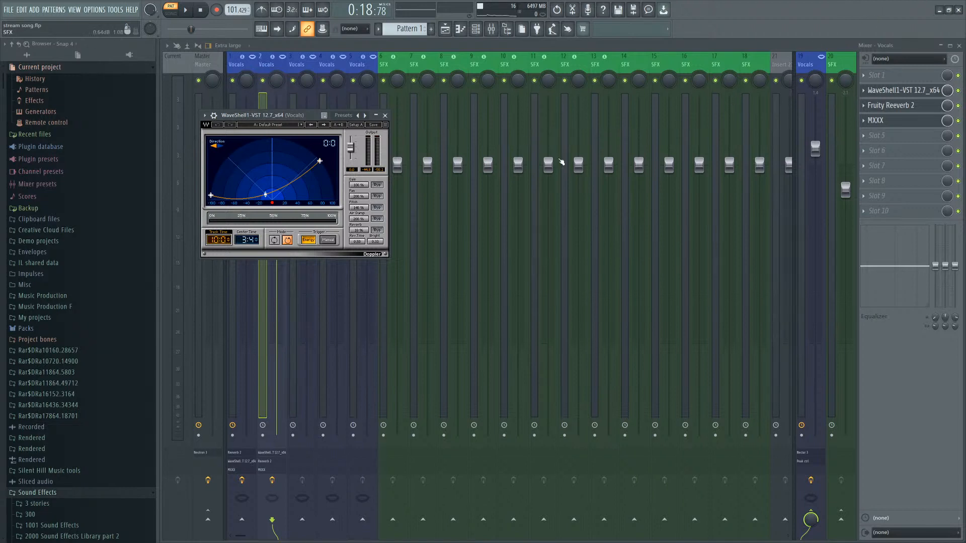
pyautogui.click(476, 29)
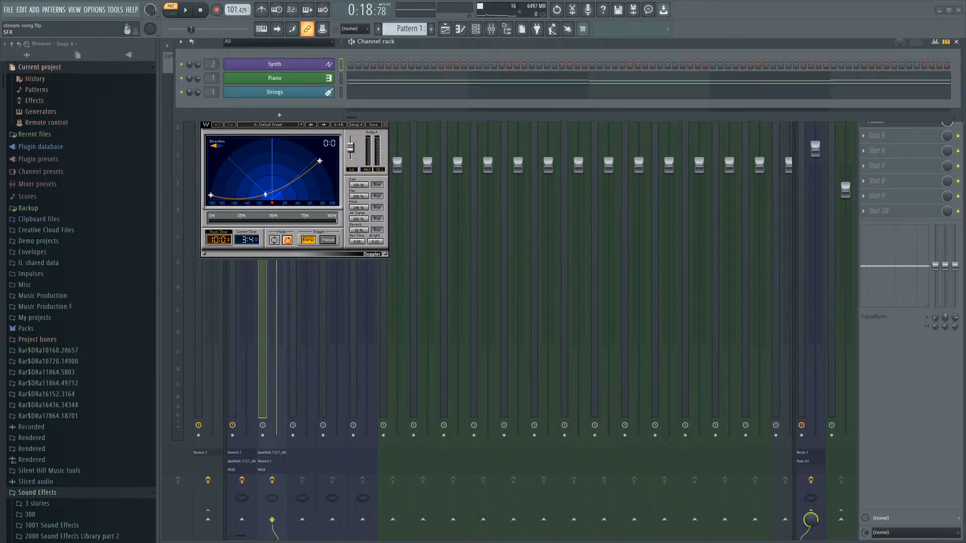
pyautogui.click(476, 30)
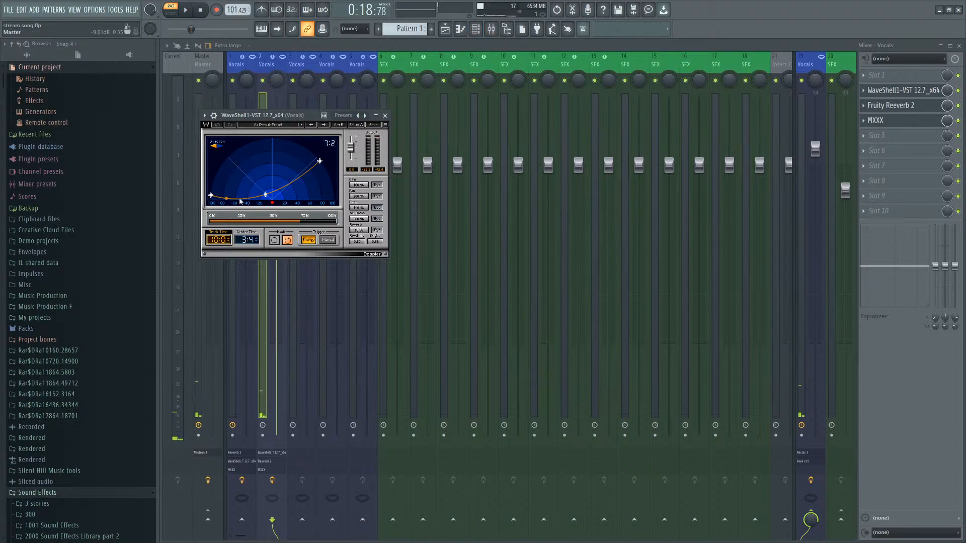
pyautogui.click(265, 195)
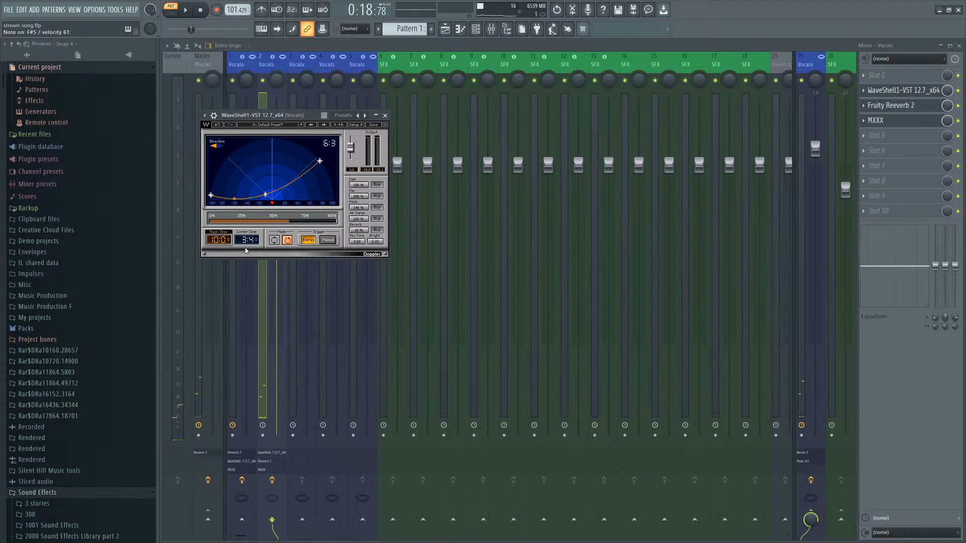
pyautogui.moveTo(259, 243); pyautogui.dragTo(259, 237)
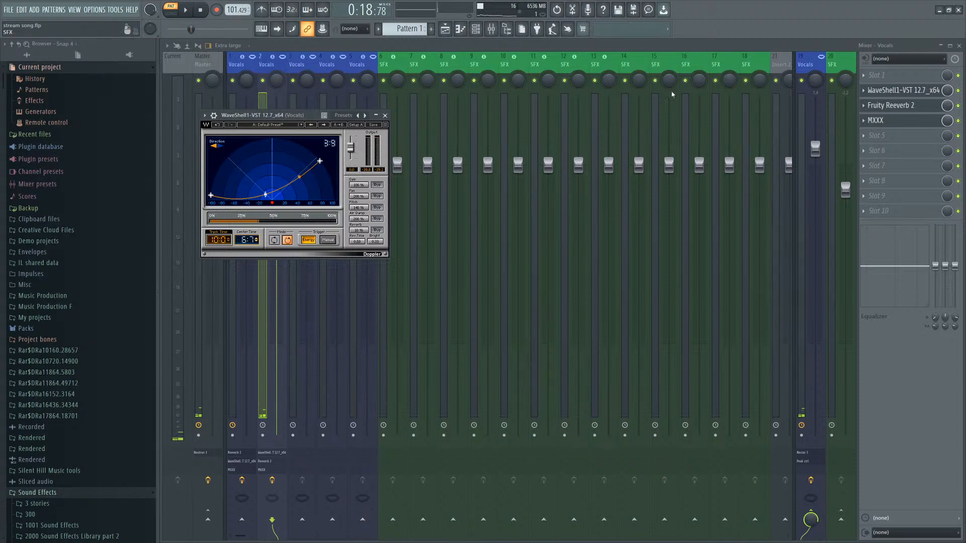
# Set one of the Doppler plugin's numeric parameters to 100.
pyautogui.click(475, 29)
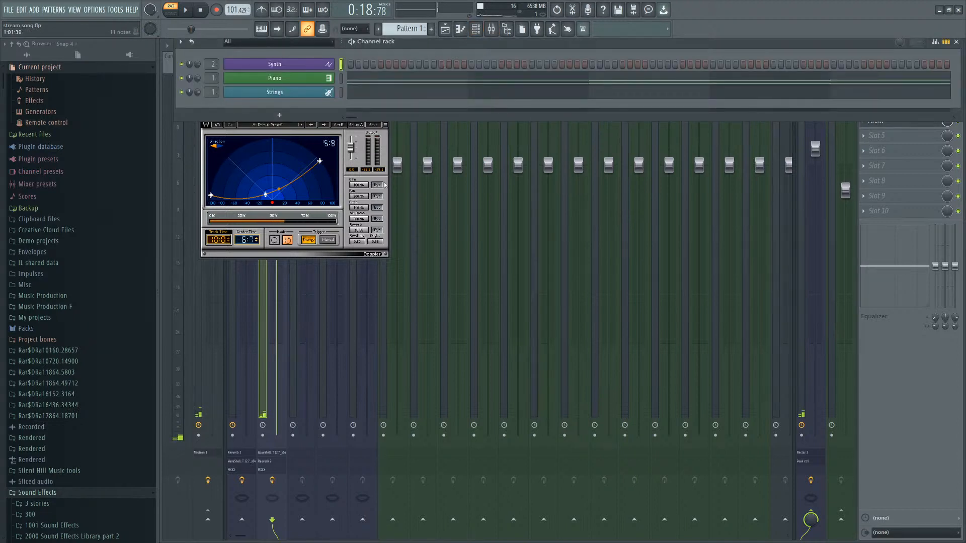
pyautogui.click(362, 209)
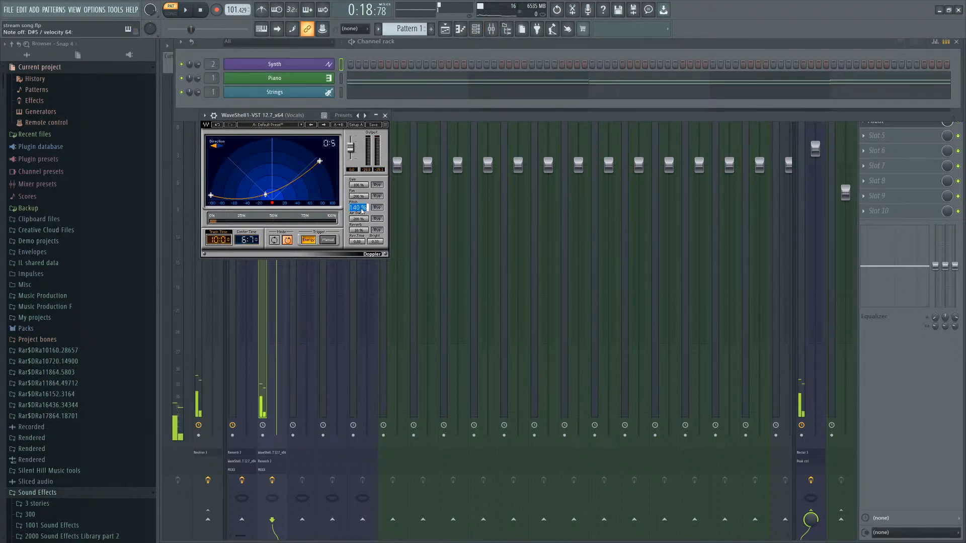
pyautogui.write('100')
pyautogui.press('Return')
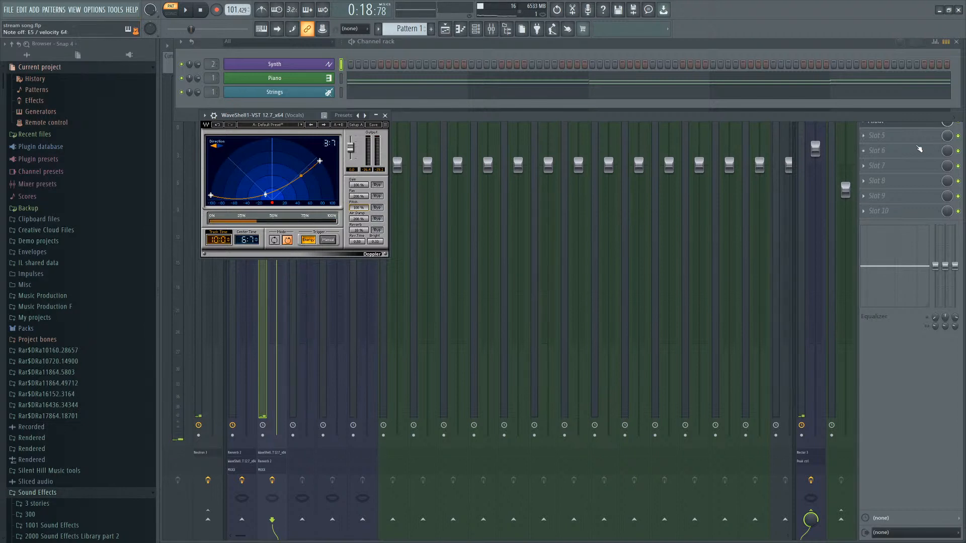
# Insert a WaveShell UltraPitch plugin on the Vocals track and move it up to slot 2.
pyautogui.click(783, 204)
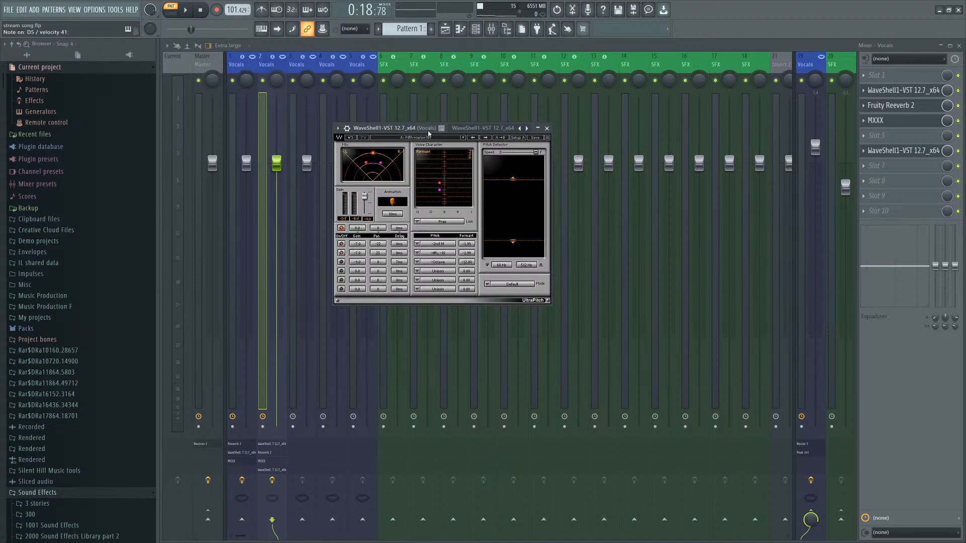
pyautogui.moveTo(427, 130); pyautogui.dragTo(438, 124)
pyautogui.click(557, 121)
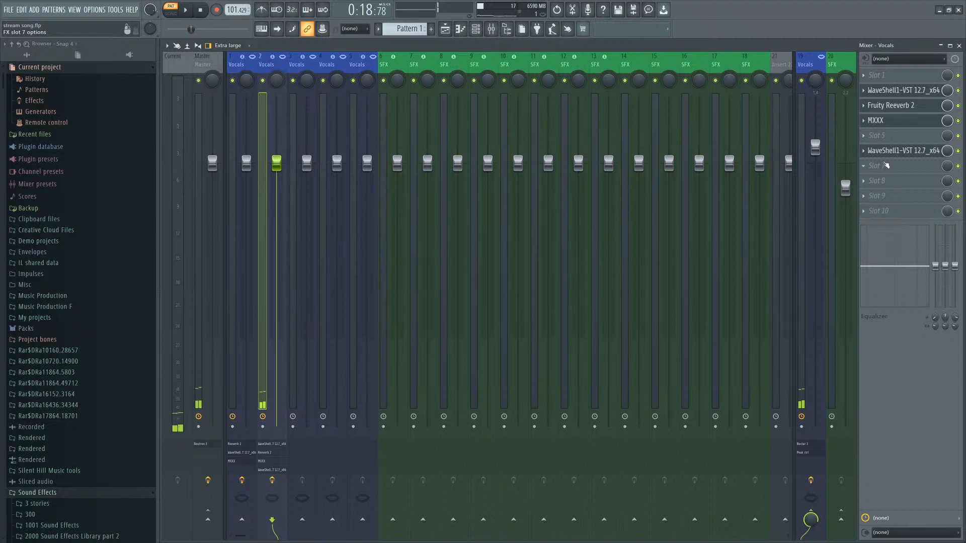
pyautogui.moveTo(866, 151); pyautogui.dragTo(867, 107)
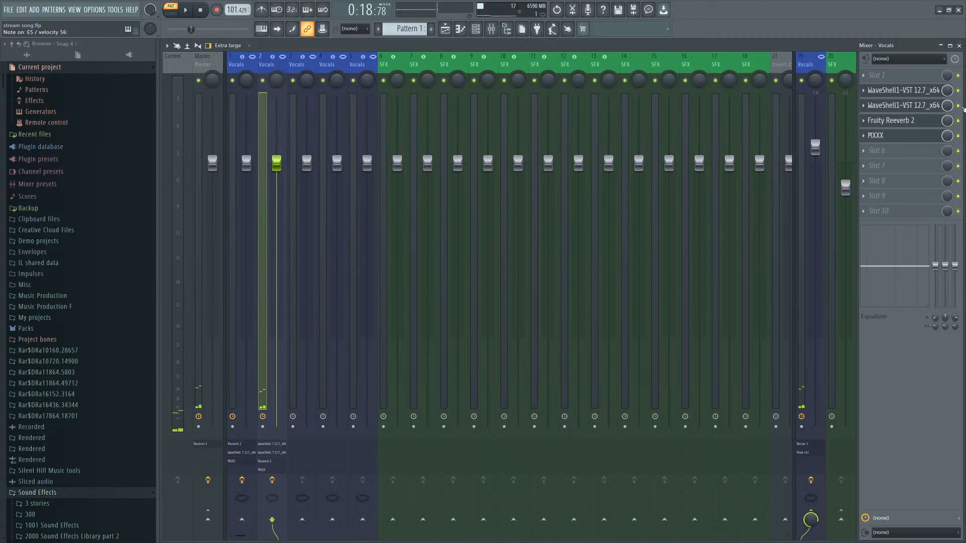
pyautogui.click(959, 105)
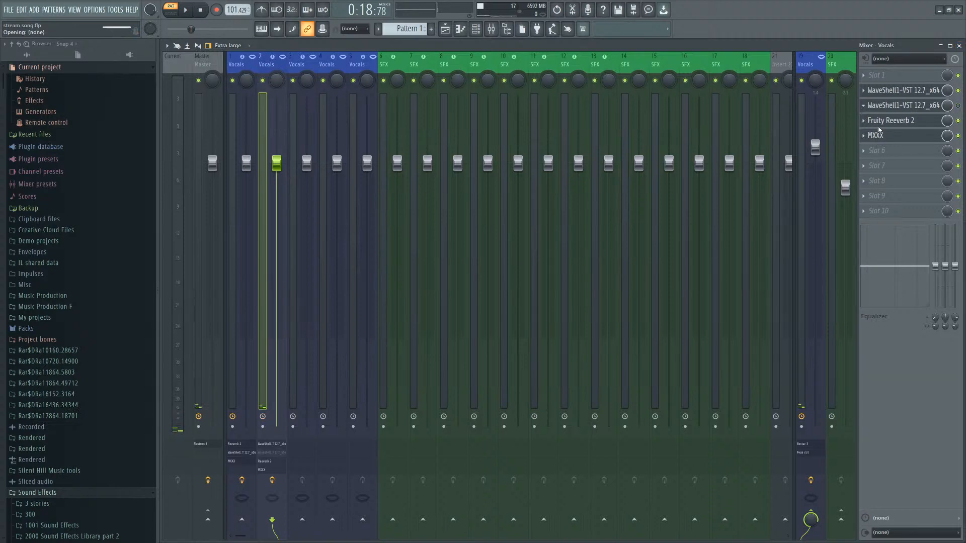
# Raise the output gain of the Nectar 3 plugin on the Vocals track and open its Reverb module.
pyautogui.click(780, 252)
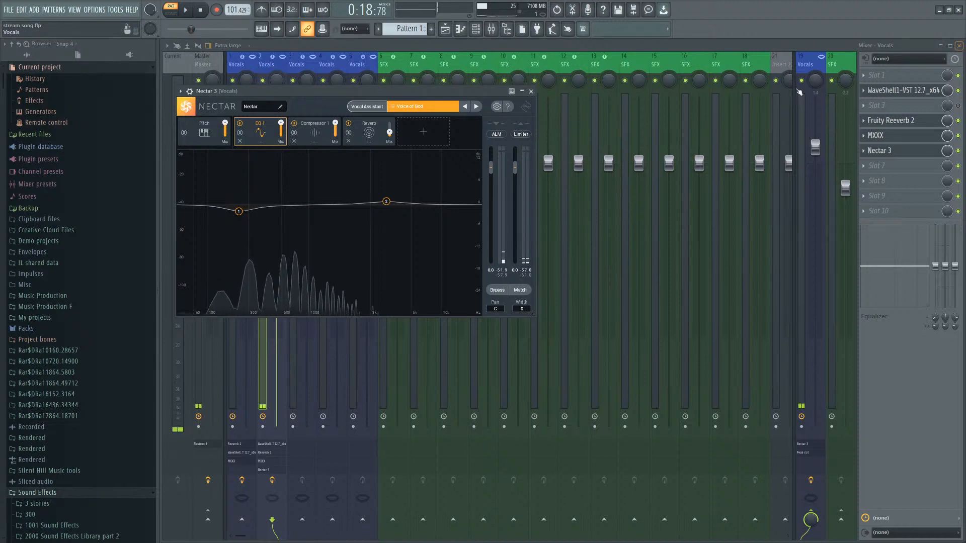
pyautogui.moveTo(515, 166); pyautogui.dragTo(519, 154)
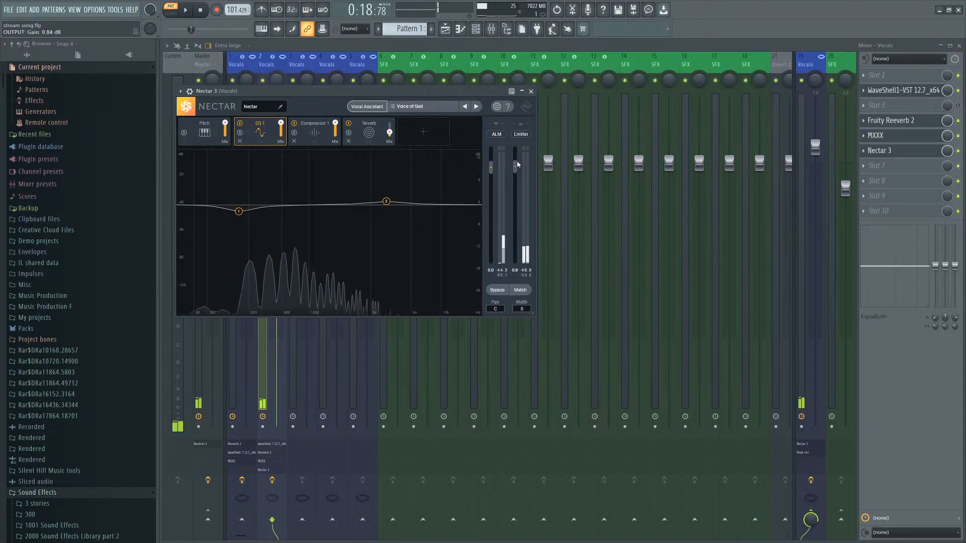
pyautogui.click(369, 131)
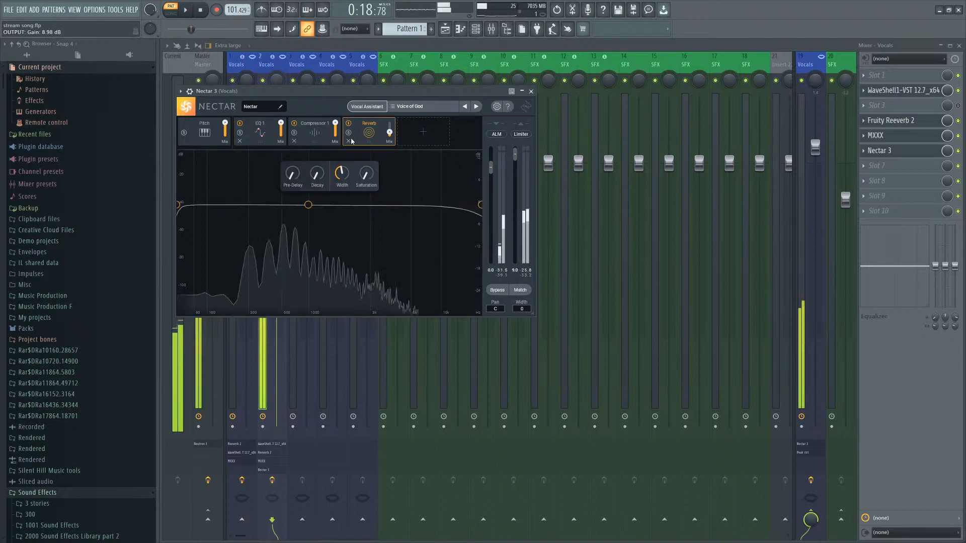
# Move Nectar 3 up to slot 2, above the WaveShell, in the Vocals effect chain.
pyautogui.click(865, 152)
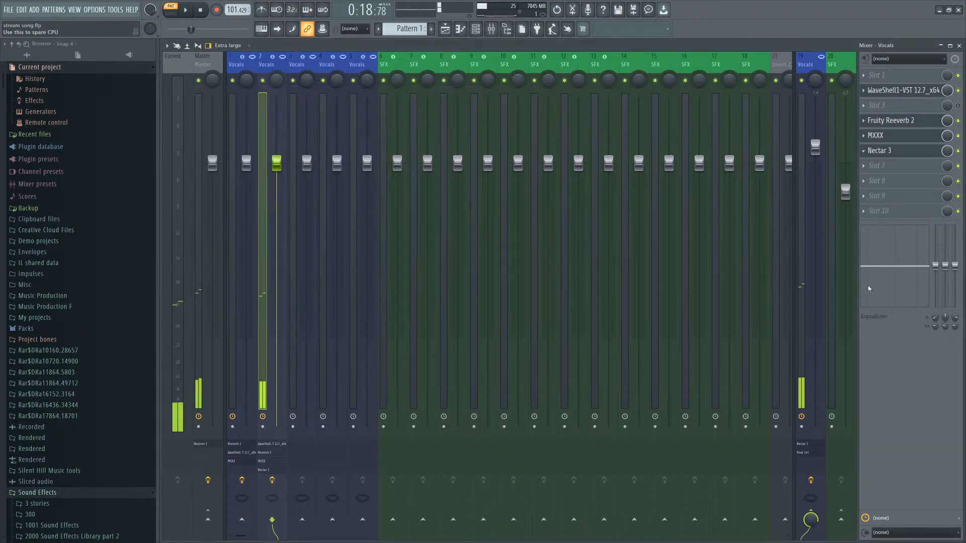
pyautogui.scroll(1, 864, 151)
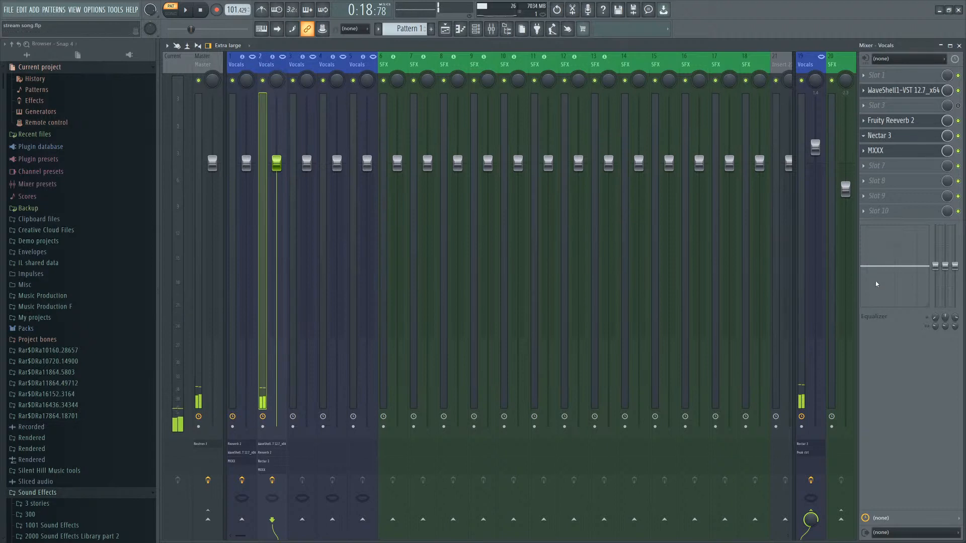
pyautogui.scroll(1, 864, 136)
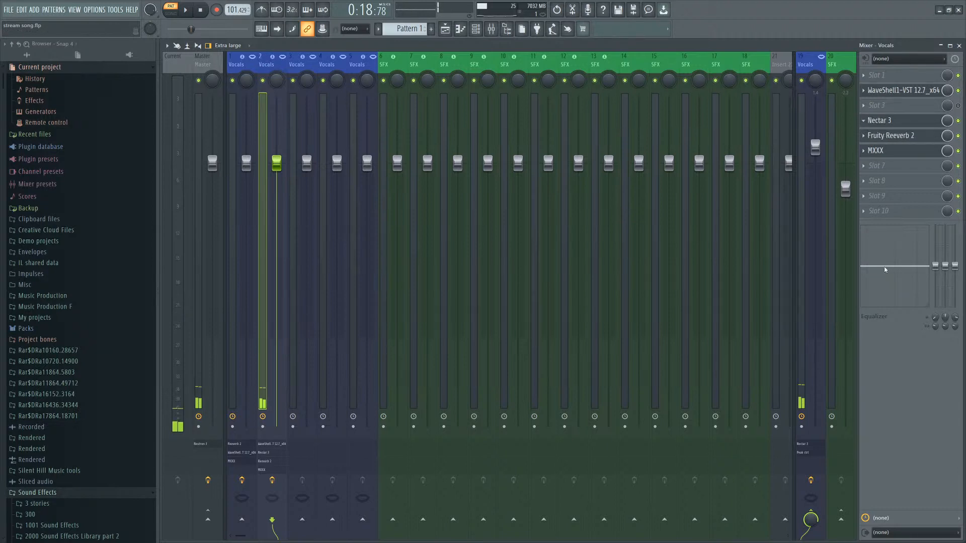
pyautogui.scroll(1, 876, 144)
pyautogui.scroll(1, 873, 107)
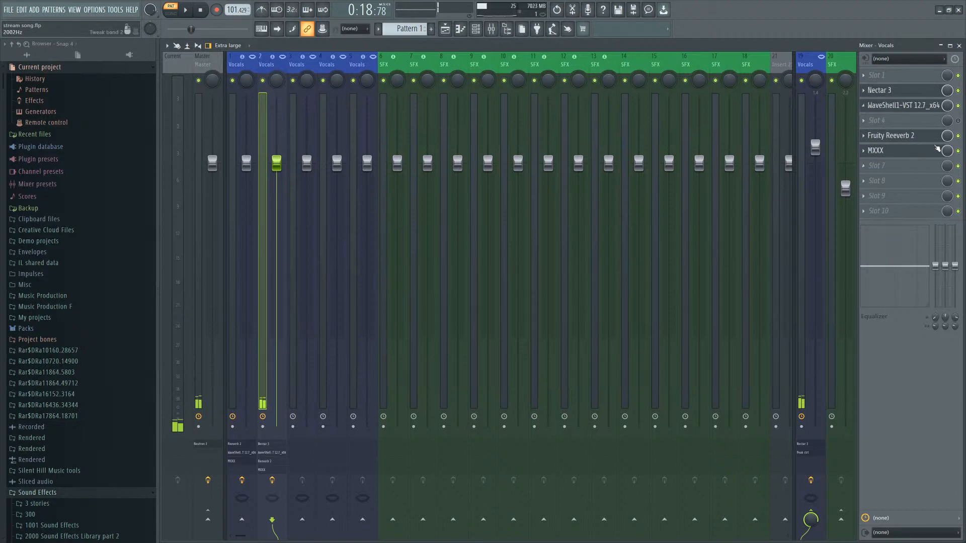
# Add a Harmony module to Nectar 3 and set Time Variation to 34% and Pitch Variation to 35%.
pyautogui.click(959, 45)
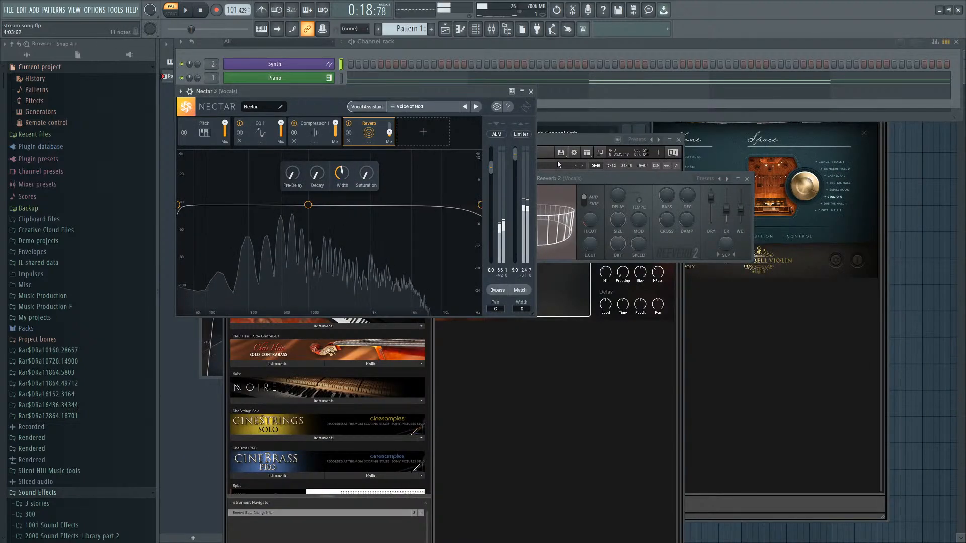
pyautogui.click(531, 91)
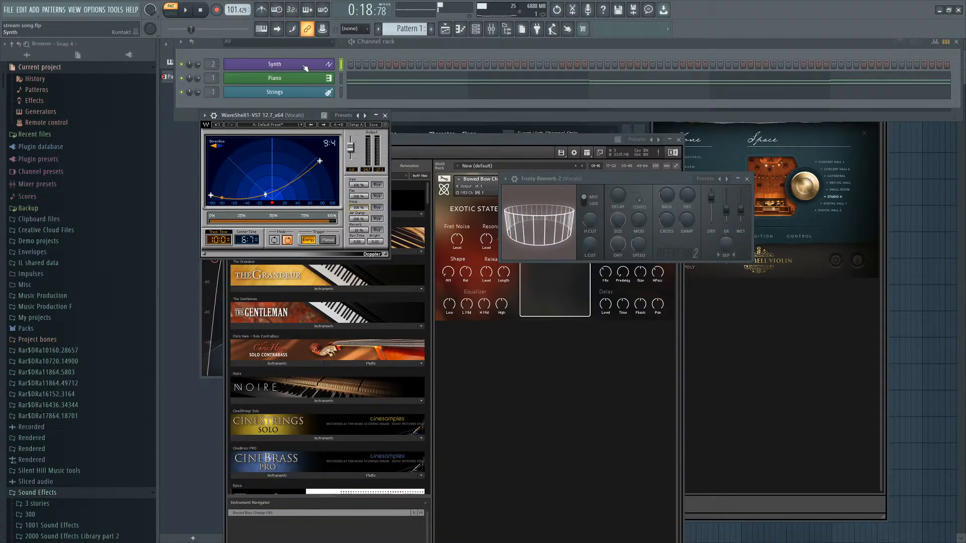
pyautogui.click(493, 29)
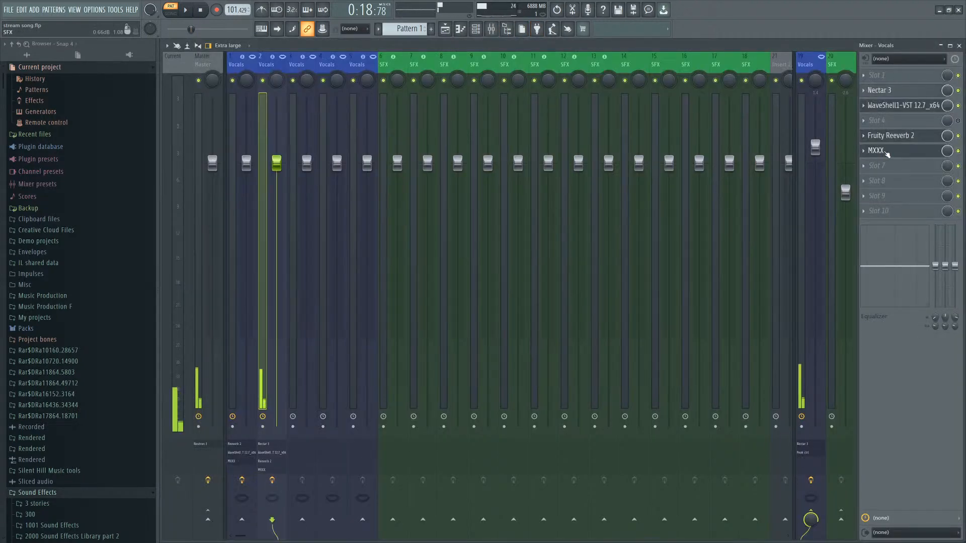
pyautogui.click(877, 91)
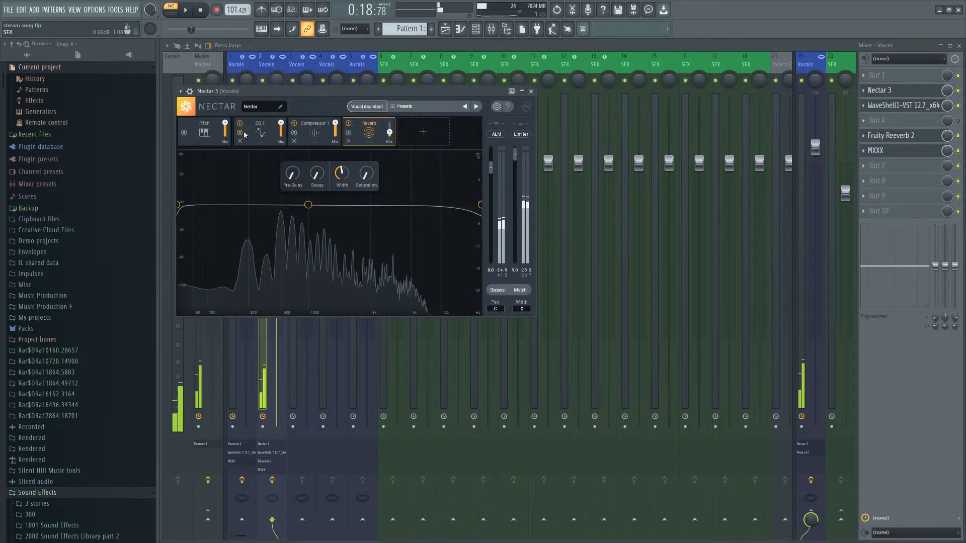
pyautogui.click(212, 132)
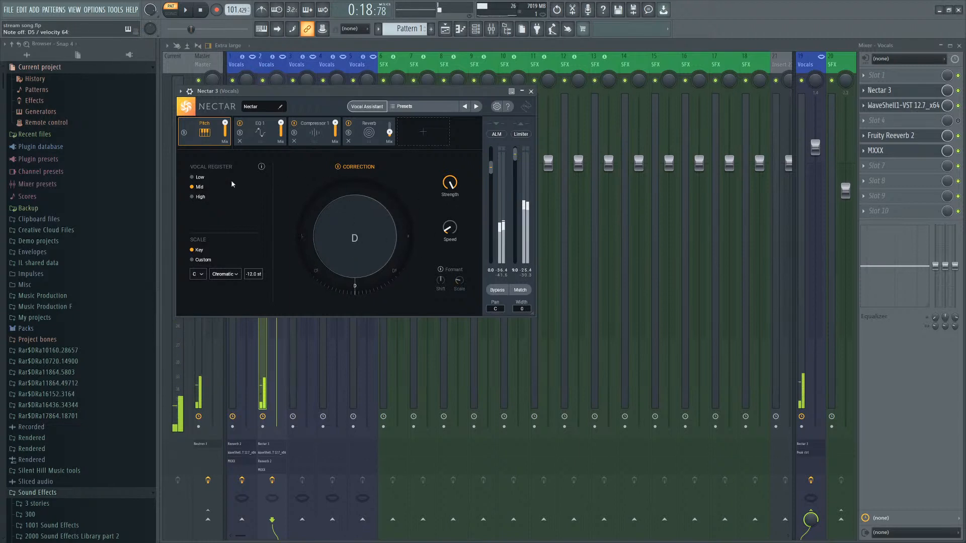
pyautogui.click(432, 133)
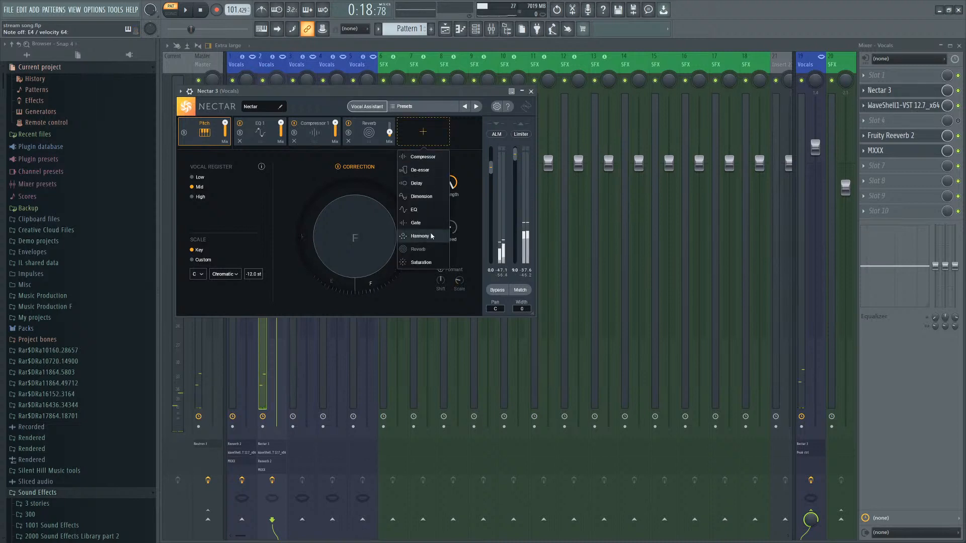
pyautogui.click(428, 237)
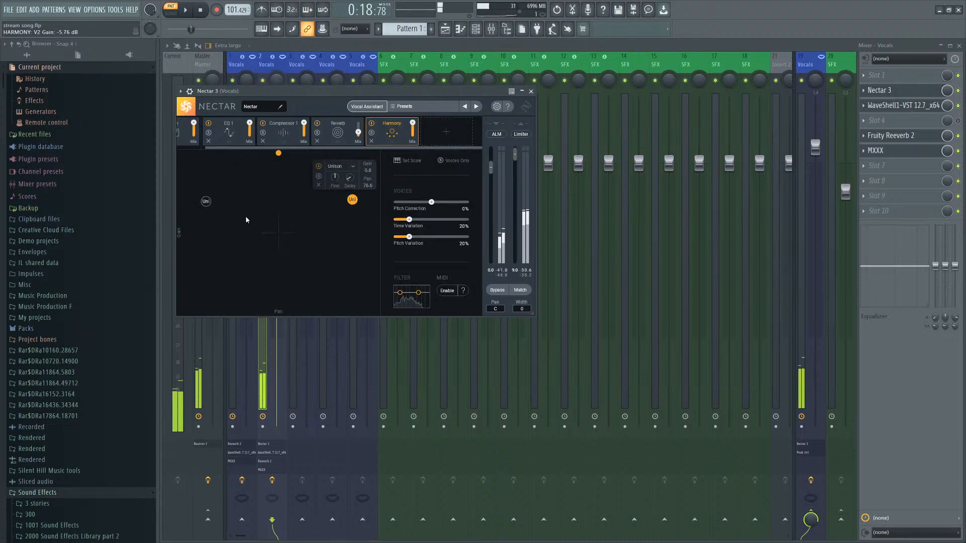
pyautogui.moveTo(206, 201); pyautogui.dragTo(213, 186)
pyautogui.moveTo(408, 219); pyautogui.dragTo(421, 237)
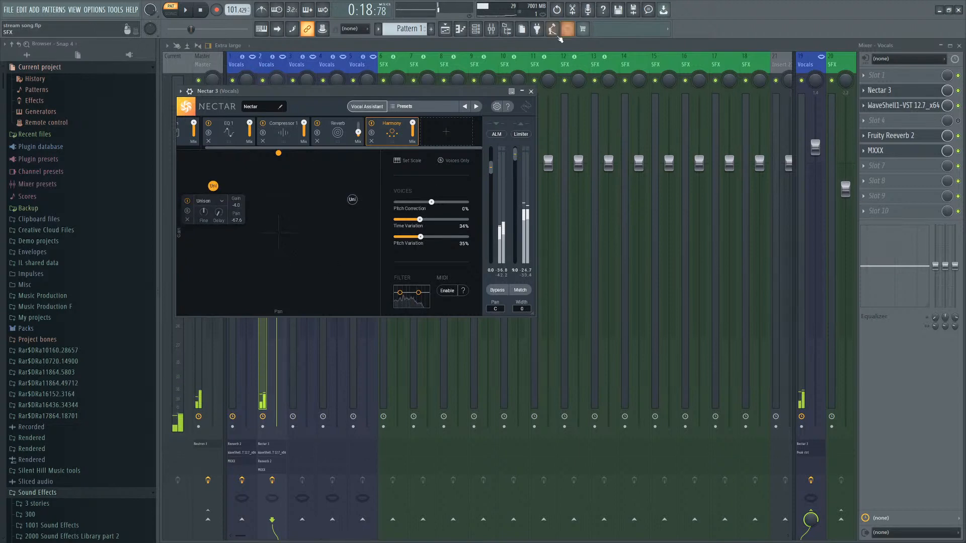
# Reopen the Synth channel's Kontakt window and set the Nailstrom Ambience type to Ambient.
pyautogui.click(491, 31)
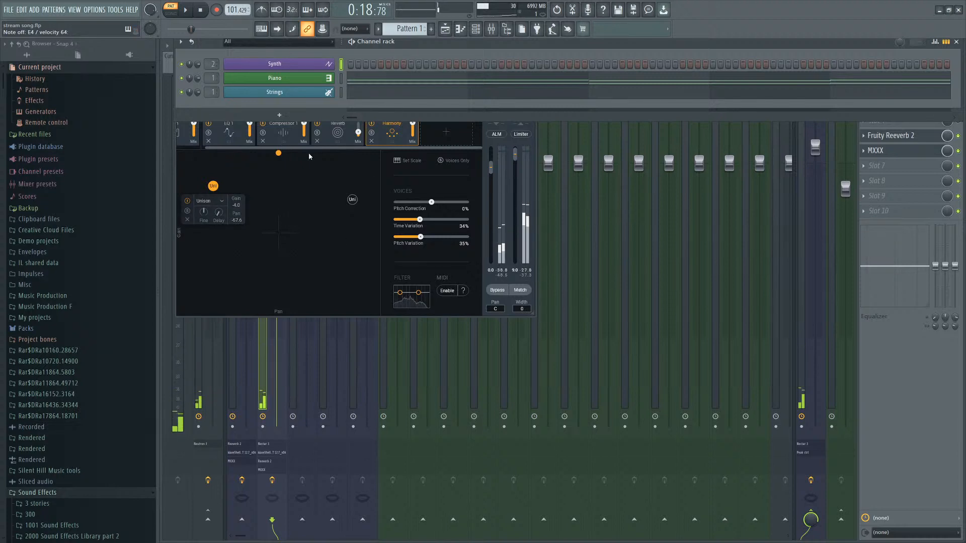
pyautogui.click(286, 66)
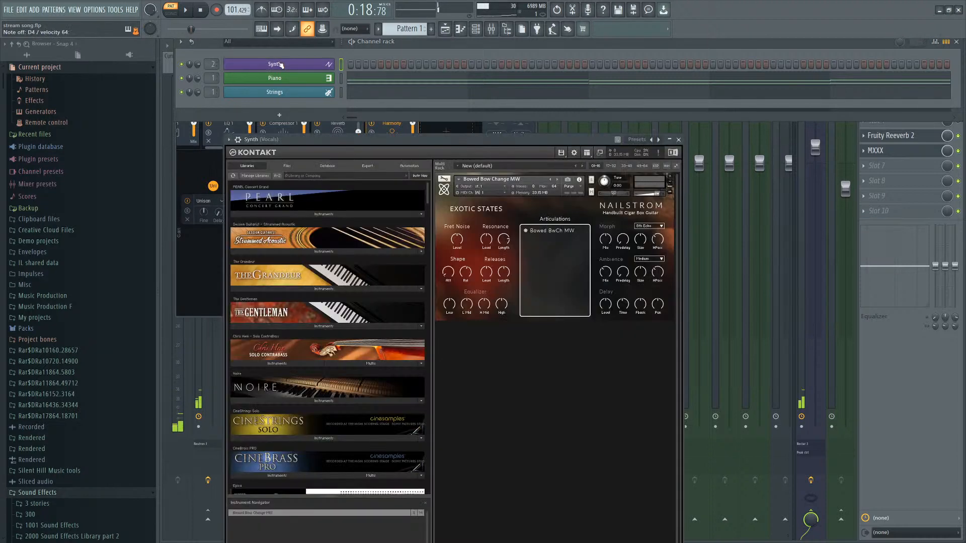
pyautogui.click(932, 170)
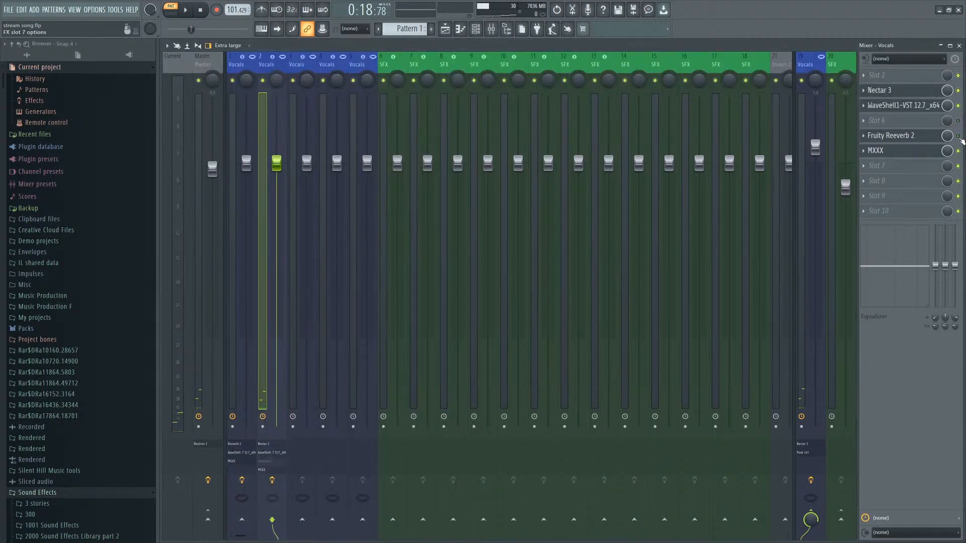
pyautogui.click(959, 45)
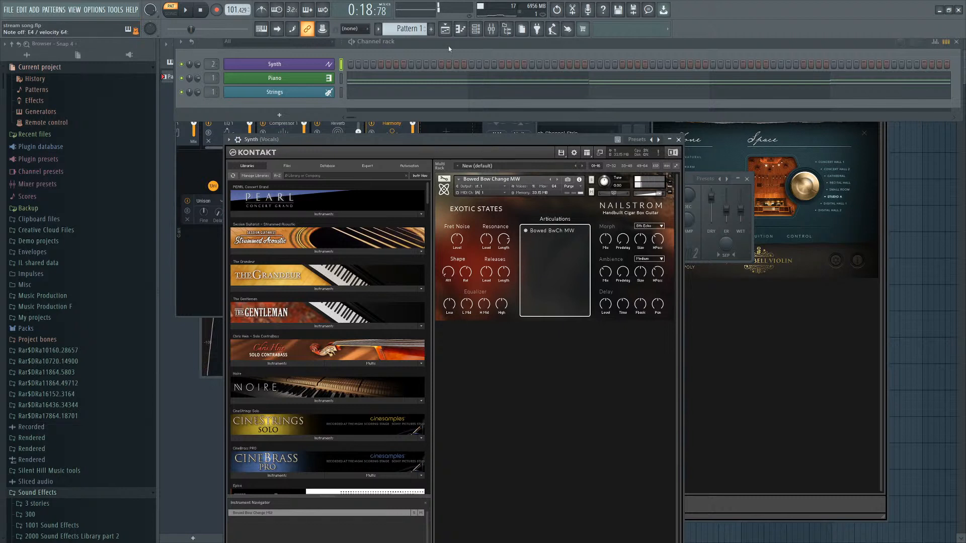
pyautogui.click(646, 259)
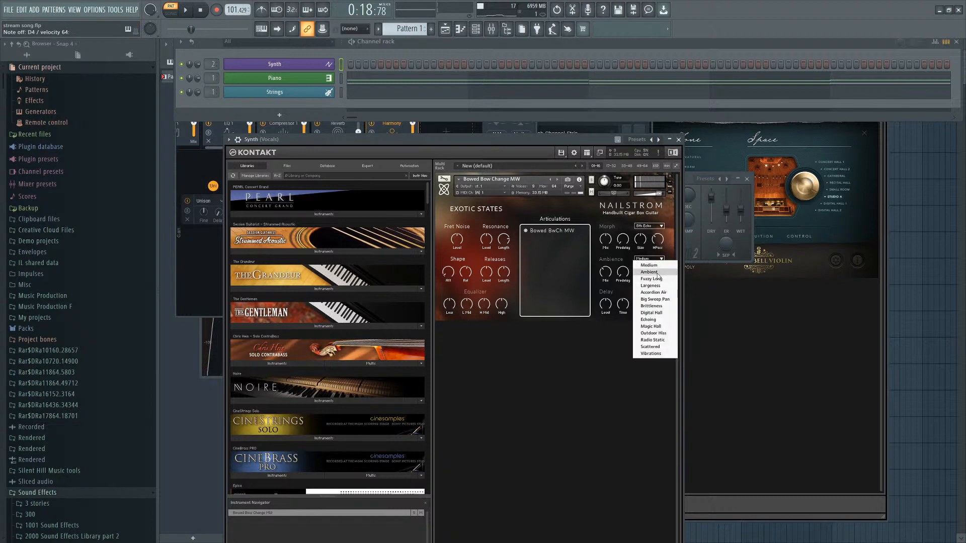
pyautogui.click(649, 272)
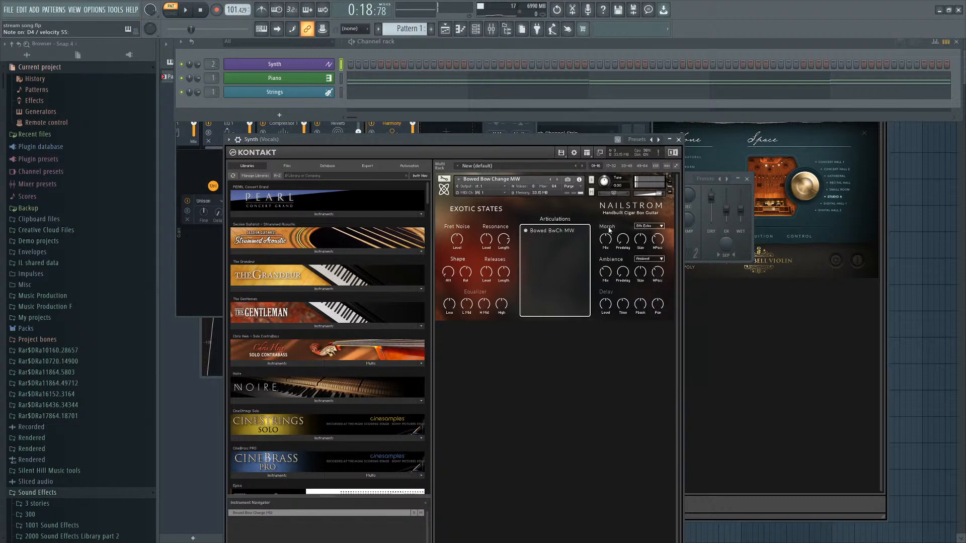
# Set the Nailstrom Morph type to Branching and turn up its morph position knob.
pyautogui.click(649, 226)
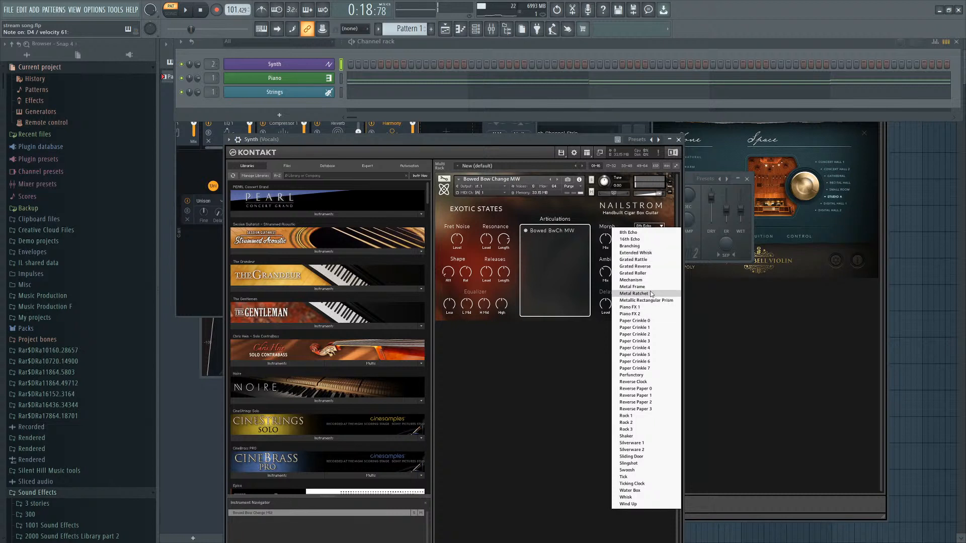
pyautogui.click(640, 245)
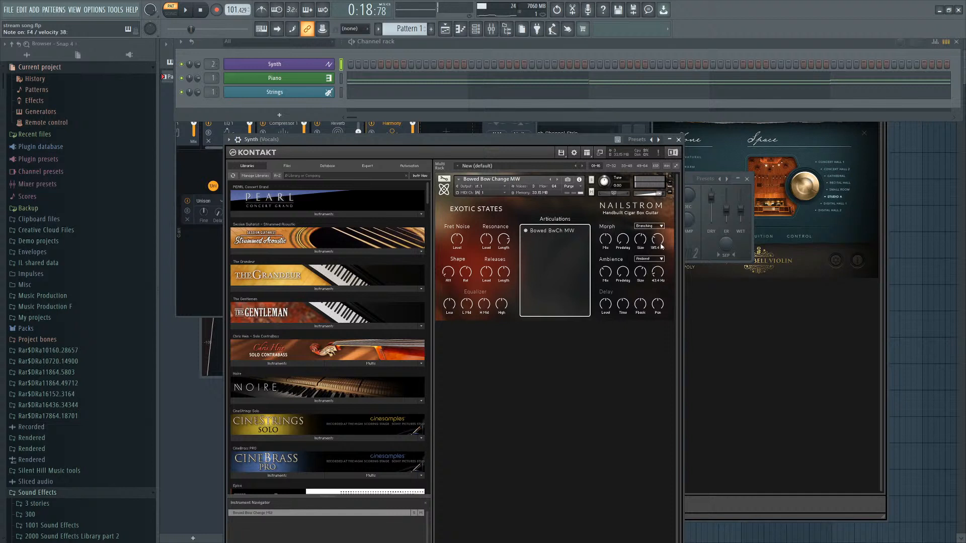
pyautogui.moveTo(657, 240); pyautogui.dragTo(656, 273)
pyautogui.click(491, 28)
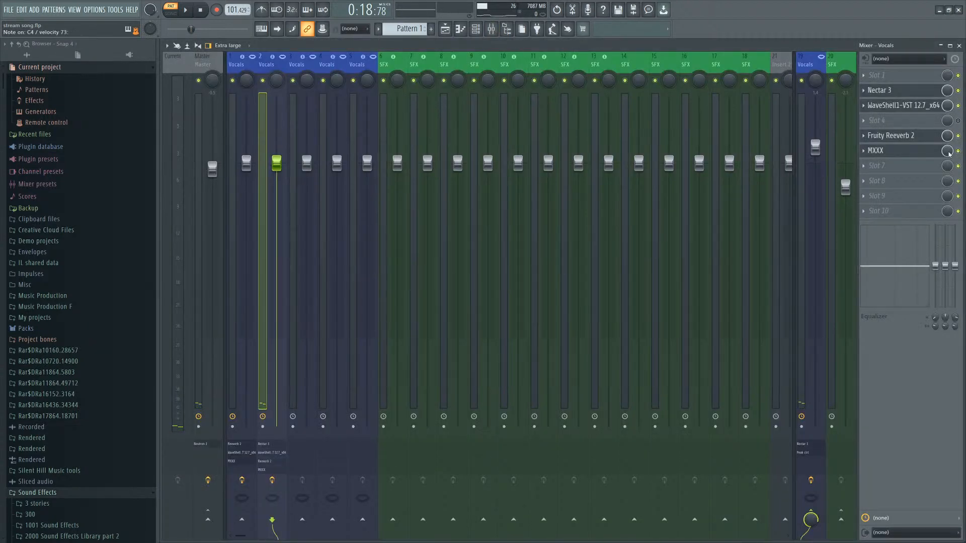
pyautogui.click(959, 45)
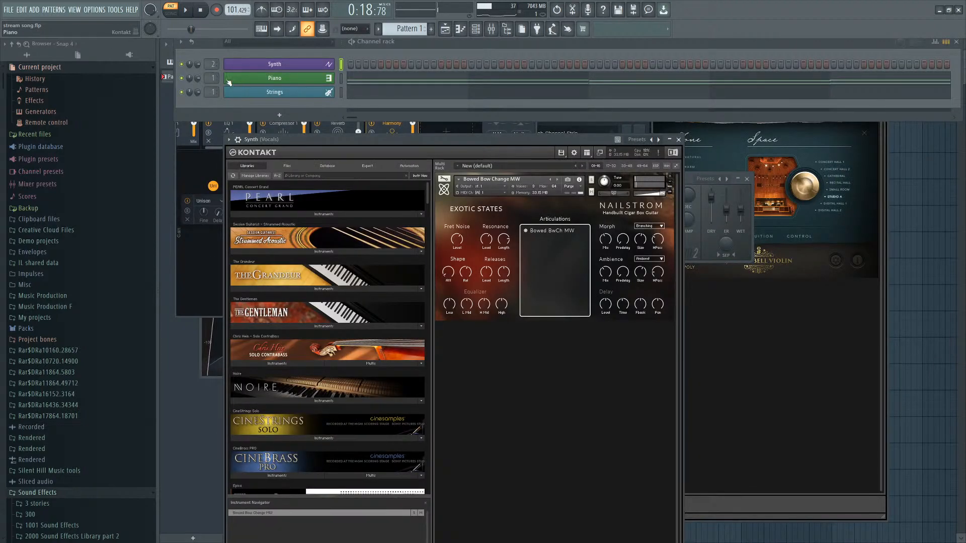
pyautogui.click(491, 28)
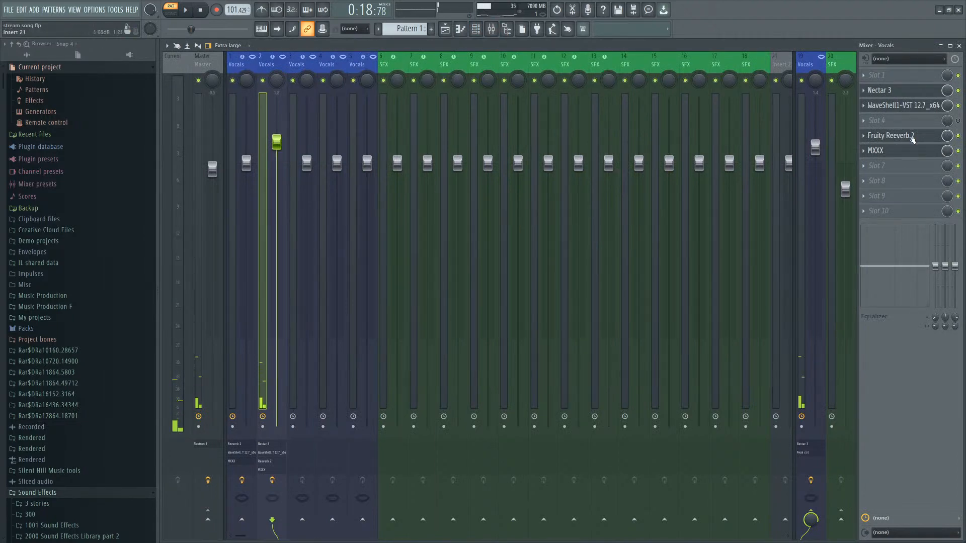
pyautogui.click(959, 46)
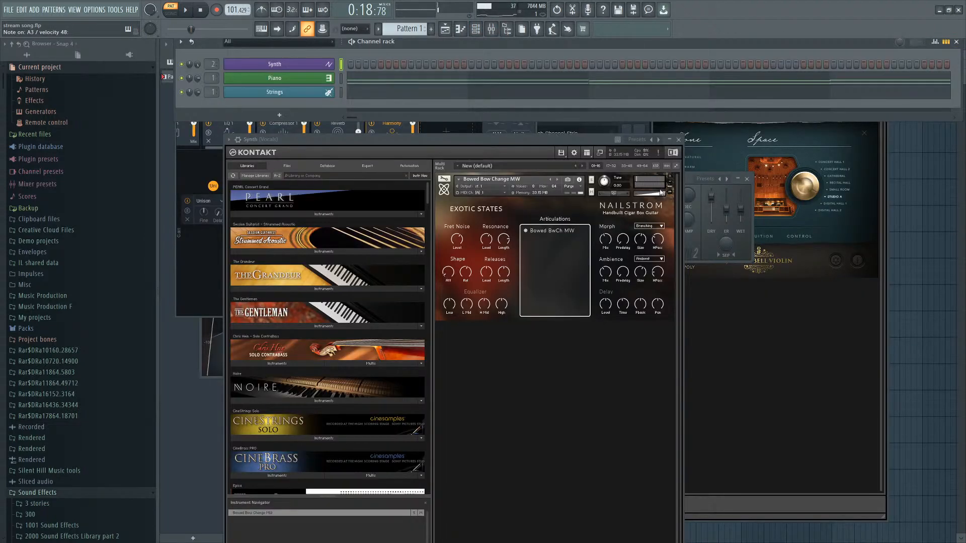
# Browse the Kontakt libraries and load Ethereal Earth 2.0 into the Synth channel's Kontakt rack.
pyautogui.moveTo(660, 196); pyautogui.dragTo(658, 194)
pyautogui.scroll(-11, 313, 340)
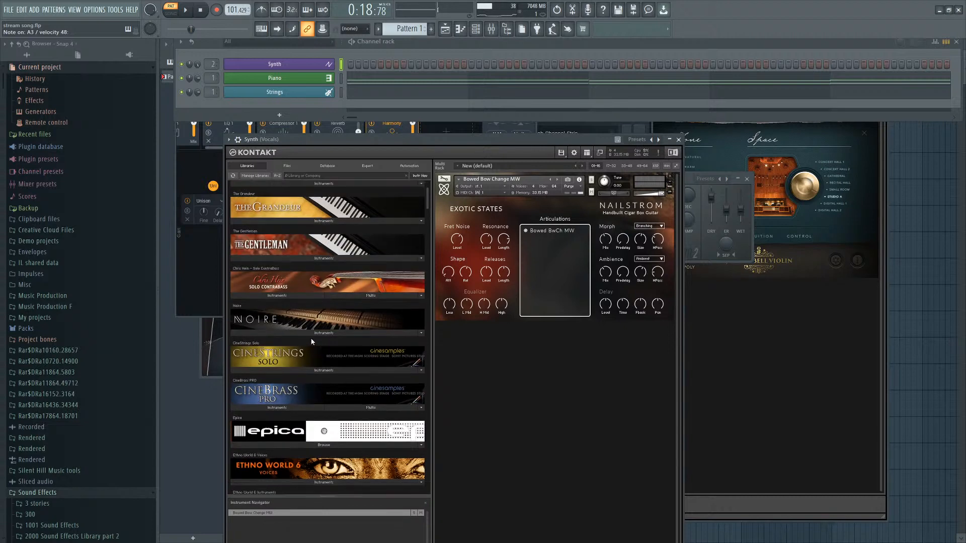
pyautogui.moveTo(426, 224); pyautogui.dragTo(430, 396)
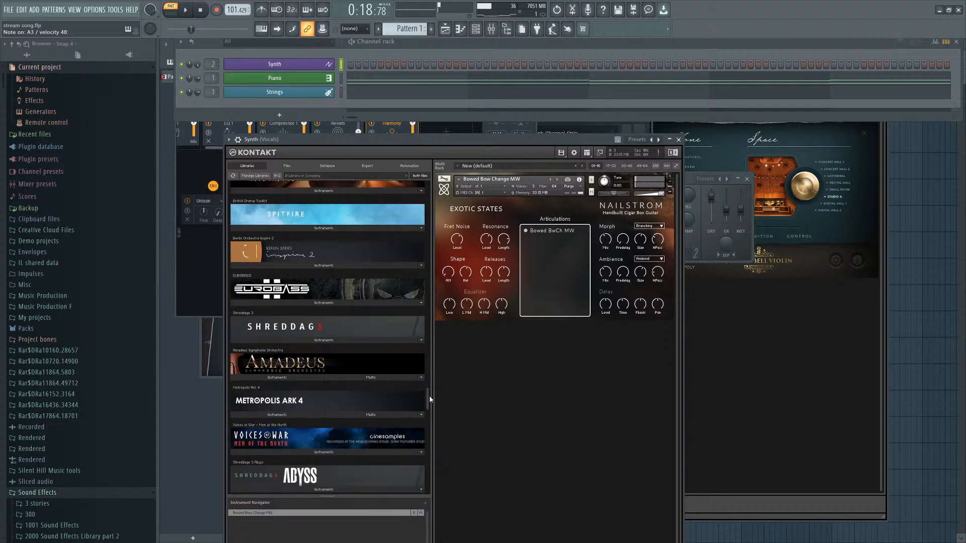
pyautogui.scroll(-4, 379, 384)
pyautogui.scroll(-4, 358, 396)
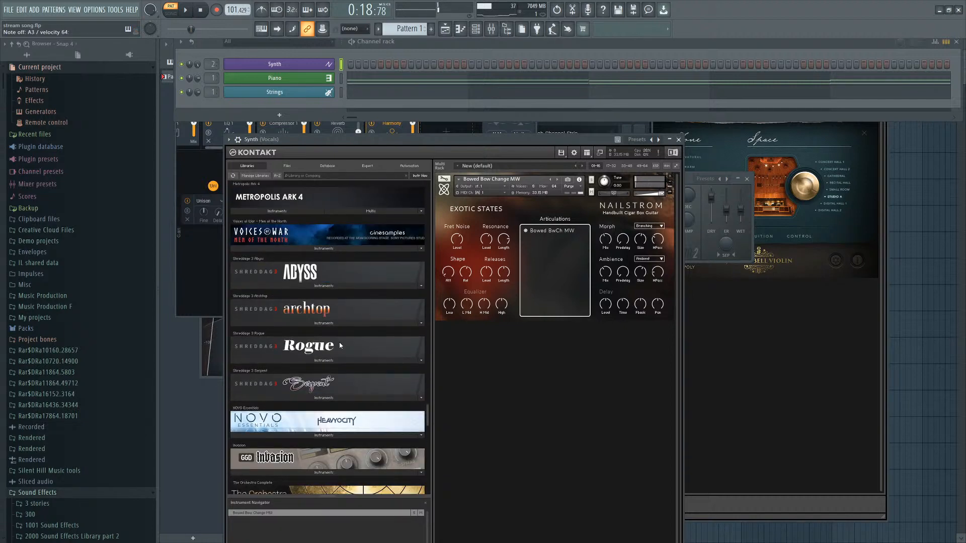
pyautogui.scroll(7, 340, 341)
pyautogui.scroll(7, 330, 340)
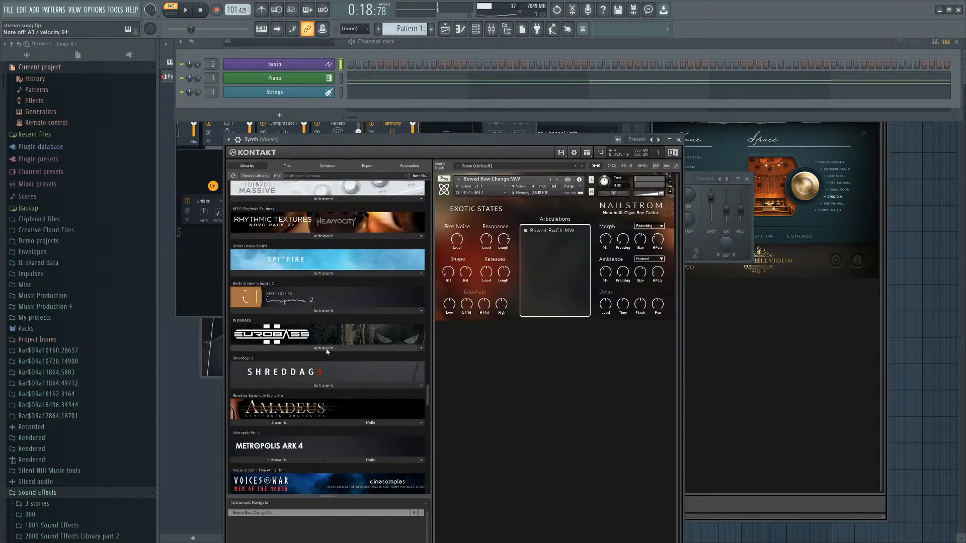
pyautogui.scroll(-2, 305, 385)
pyautogui.click(302, 380)
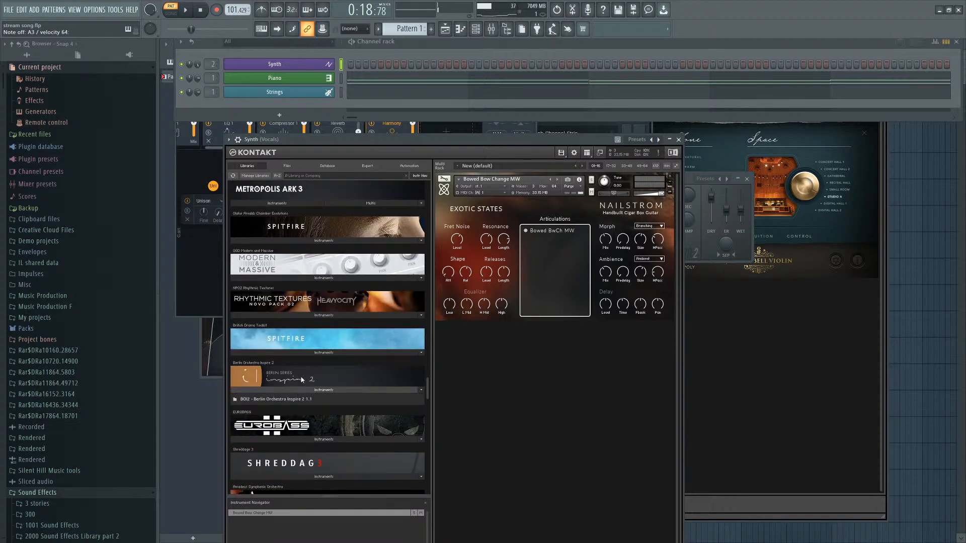
pyautogui.scroll(12, 299, 312)
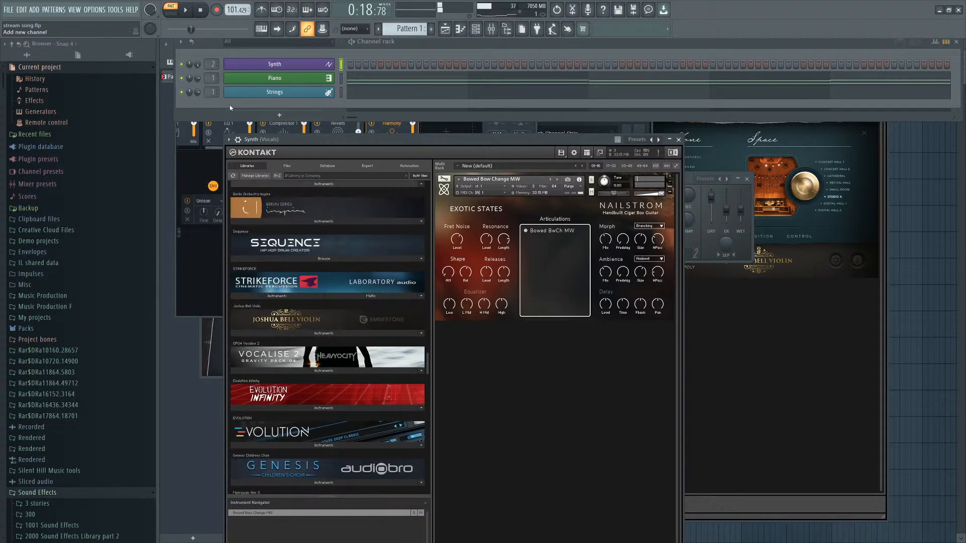
pyautogui.scroll(2, 306, 225)
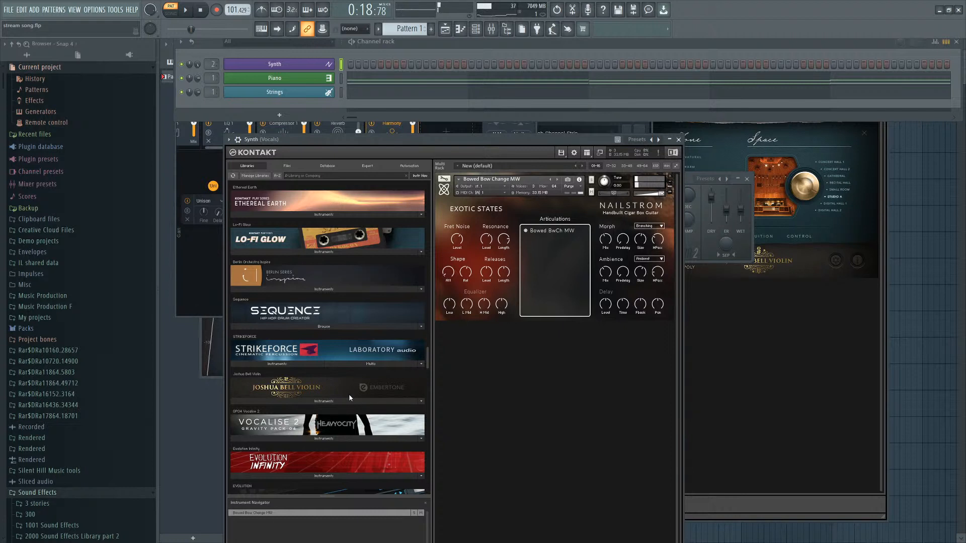
pyautogui.press('space')
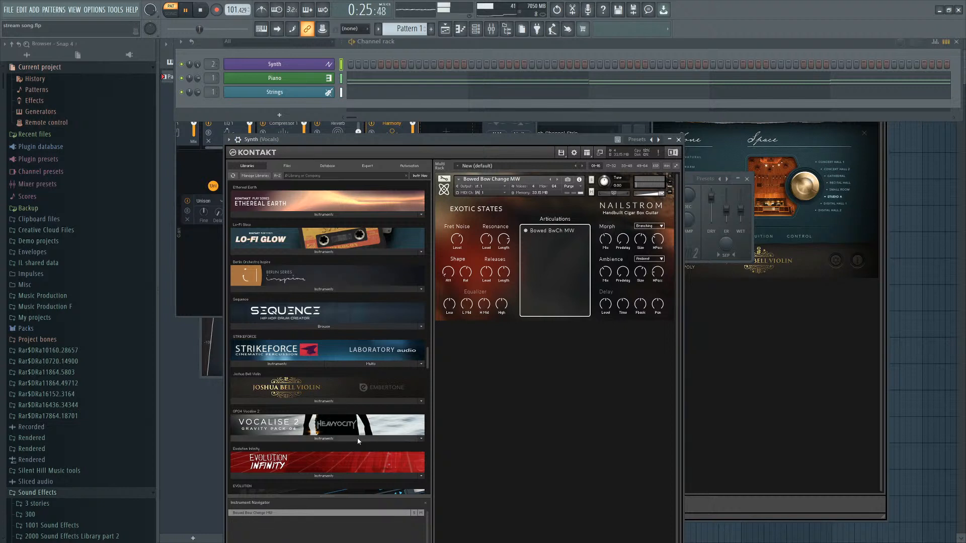
pyautogui.click(290, 215)
pyautogui.doubleClick(276, 225)
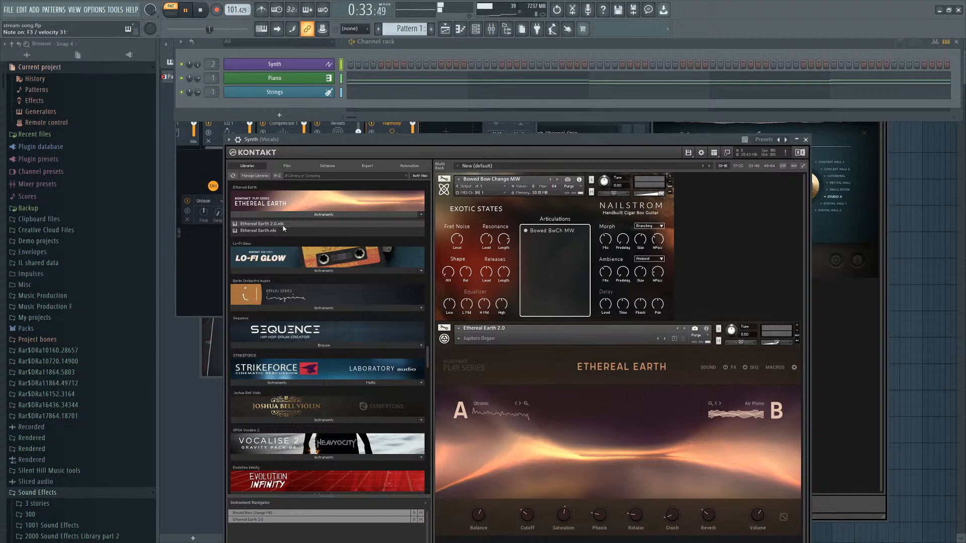
# Open the Synth piano roll and draw a long held note starting at bar 9.
pyautogui.moveTo(557, 157)
pyautogui.mouseDown()
pyautogui.moveTo(553, 165)
pyautogui.moveTo(531, 120)
pyautogui.moveTo(558, 169)
pyautogui.mouseUp()
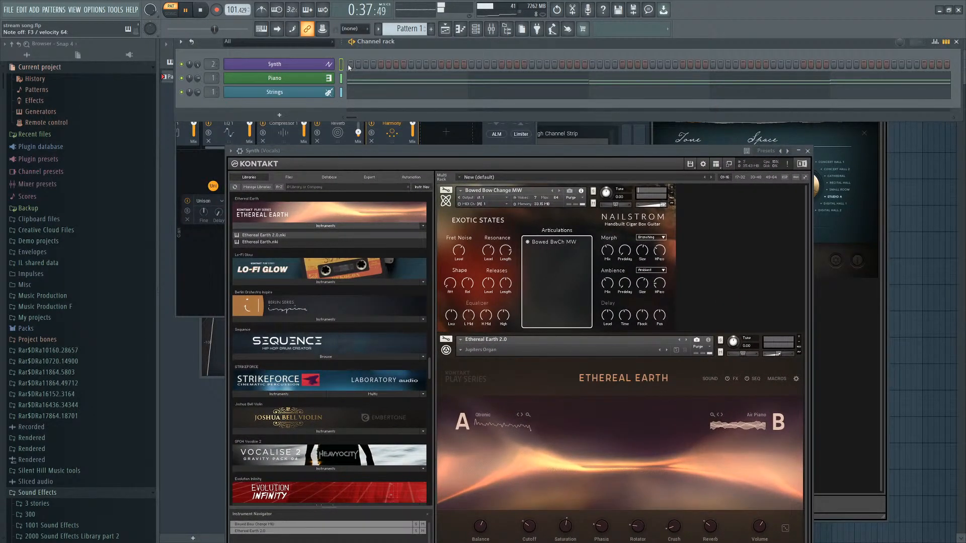
pyautogui.press('F7')
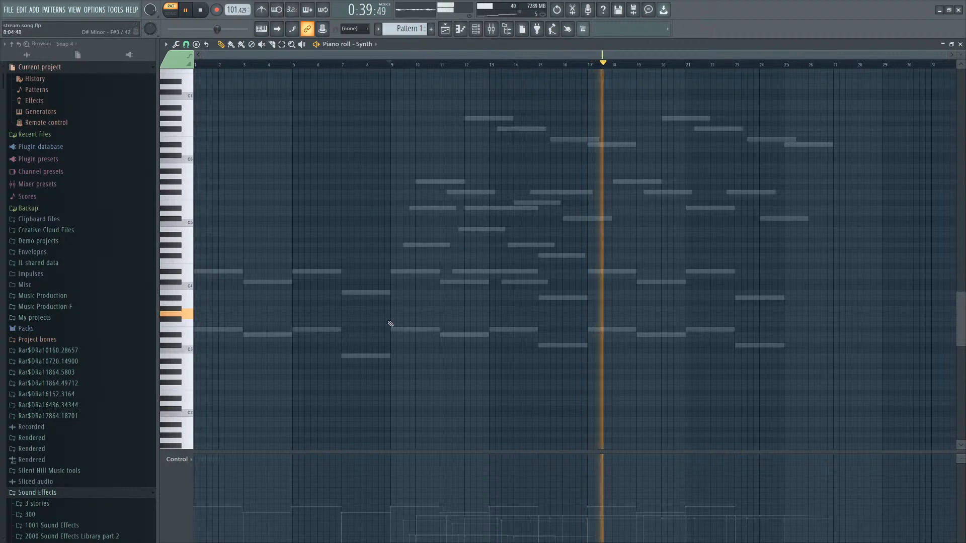
pyautogui.click(393, 313)
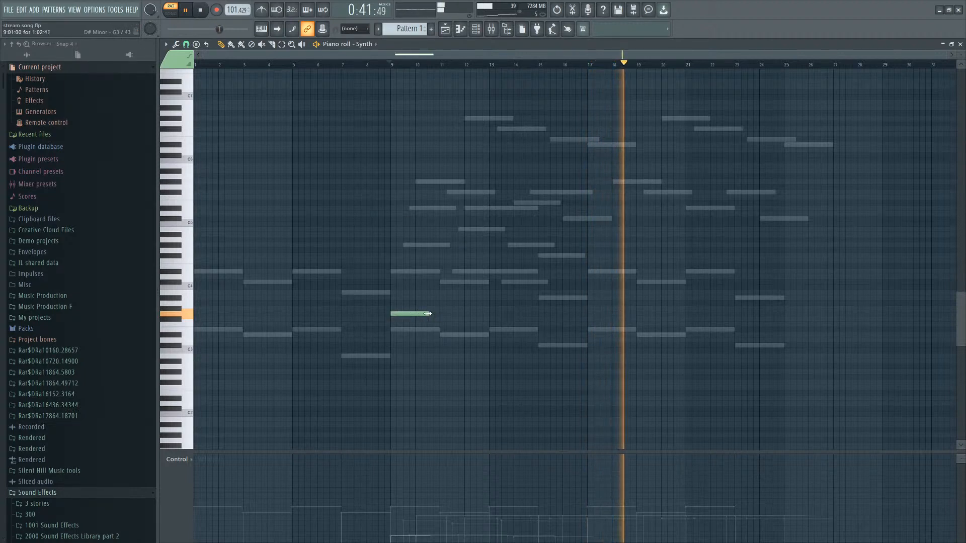
pyautogui.moveTo(428, 314); pyautogui.dragTo(476, 314)
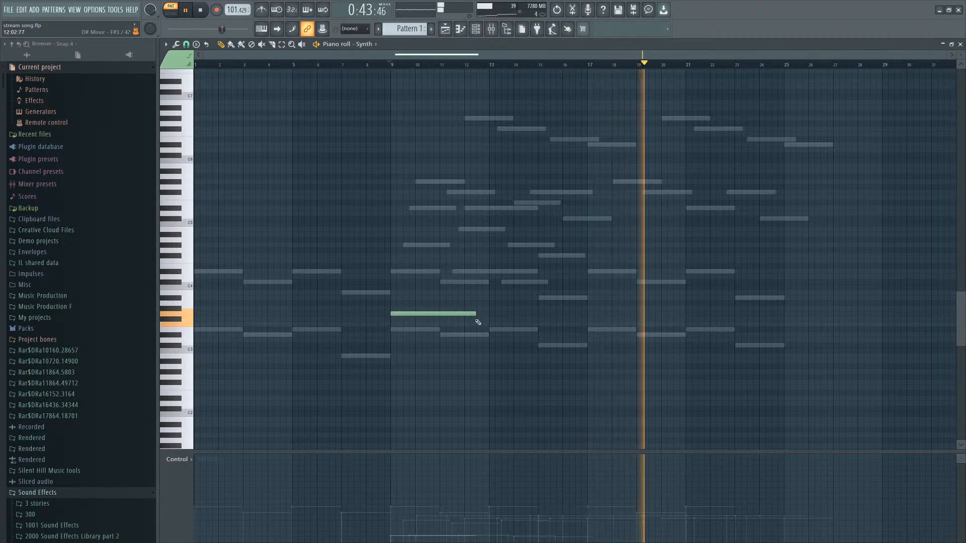
# Add a second note a step lower at bar 11 and lengthen both held notes.
pyautogui.click(449, 325)
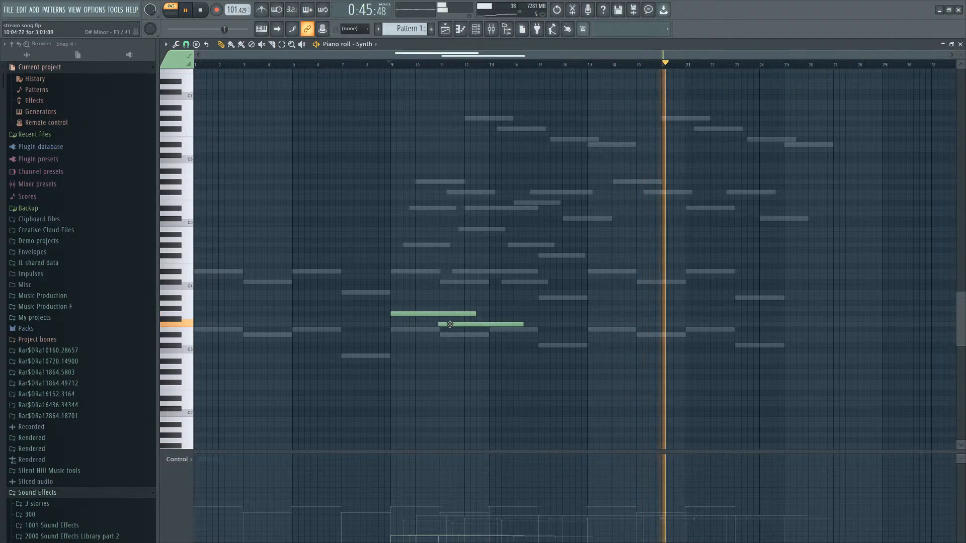
pyautogui.moveTo(486, 291); pyautogui.dragTo(439, 319)
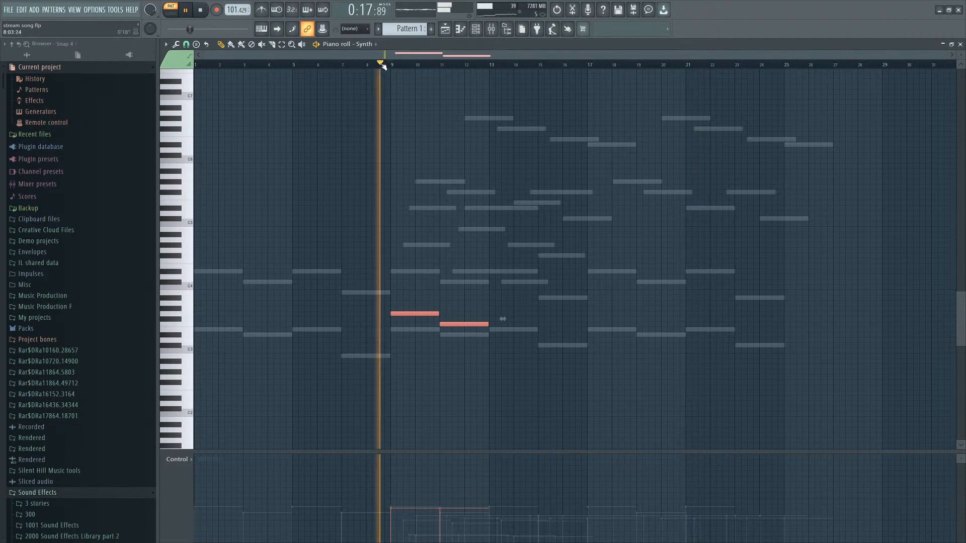
pyautogui.scroll(5, 458, 200)
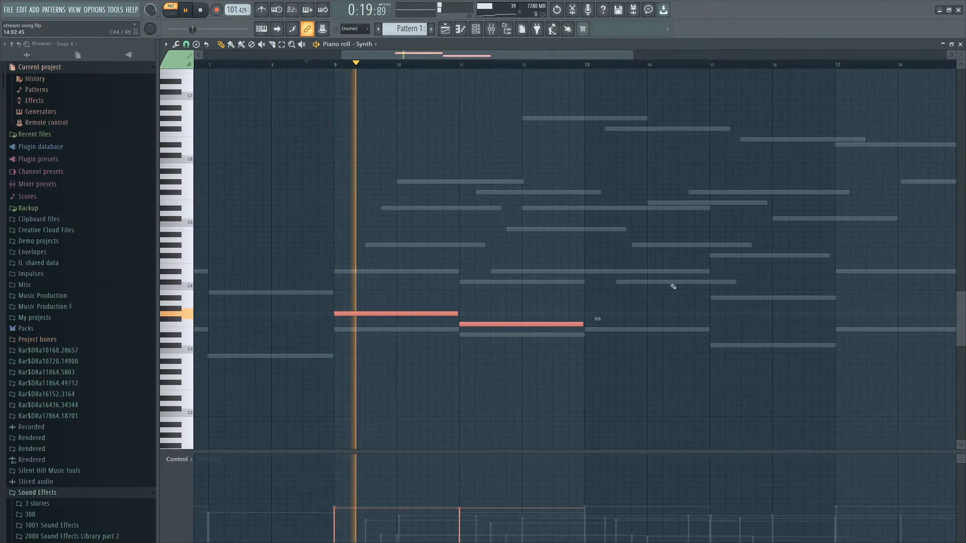
pyautogui.moveTo(602, 244); pyautogui.dragTo(333, 352)
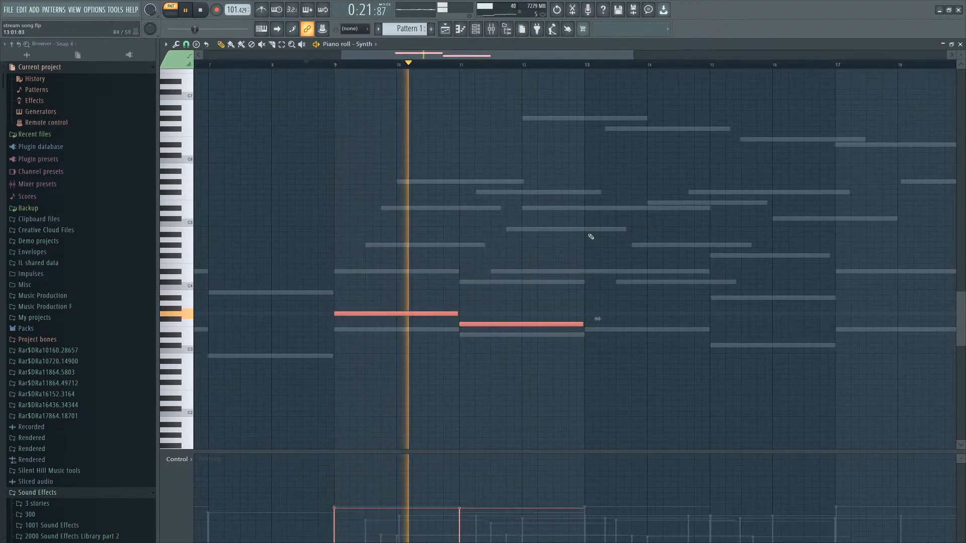
pyautogui.scroll(2, 548, 267)
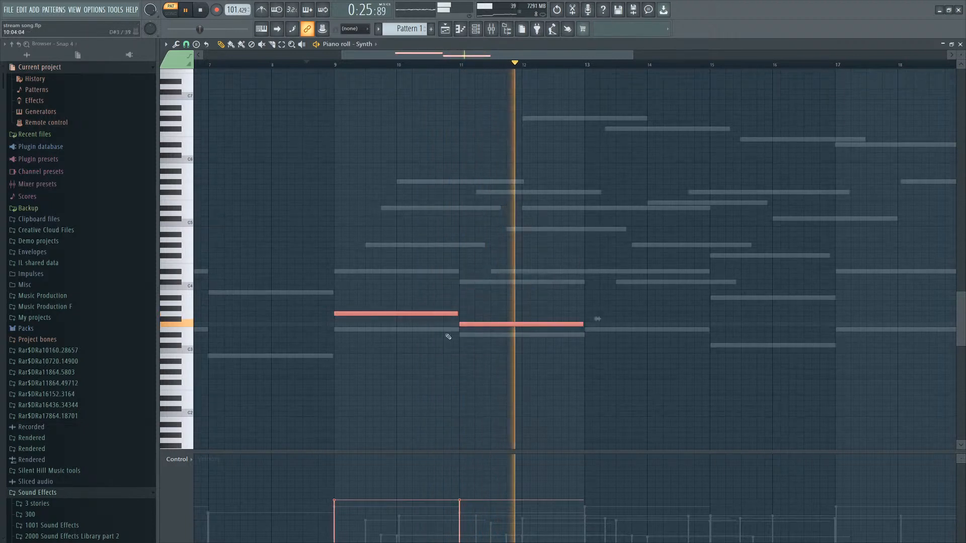
pyautogui.moveTo(456, 313); pyautogui.dragTo(527, 312)
# Add two more alternating held notes at bars 13 and 15 to continue the line.
pyautogui.keyDown('ctrl'); pyautogui.click(593, 295); pyautogui.keyUp('ctrl')
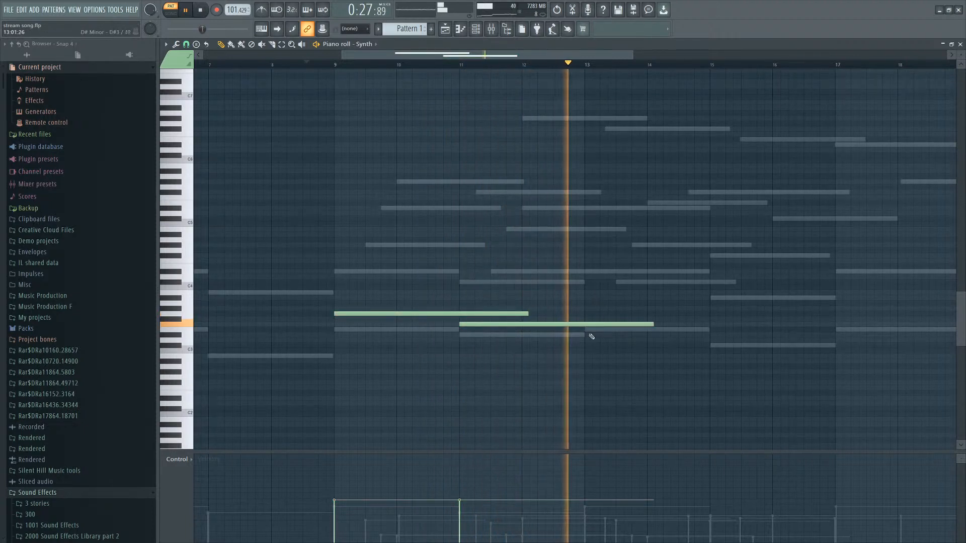
pyautogui.click(594, 313)
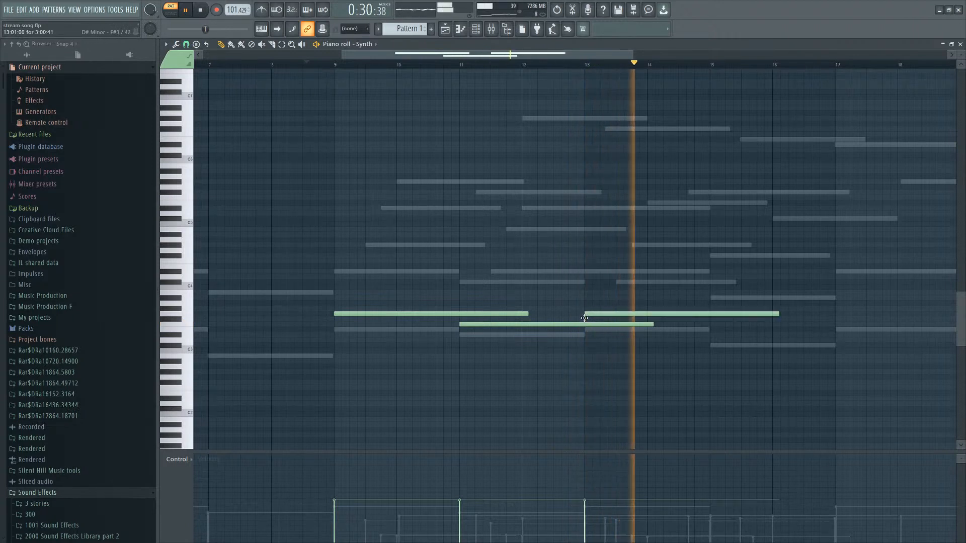
pyautogui.click(715, 324)
pyautogui.scroll(-2, 667, 336)
pyautogui.scroll(-2, 667, 336)
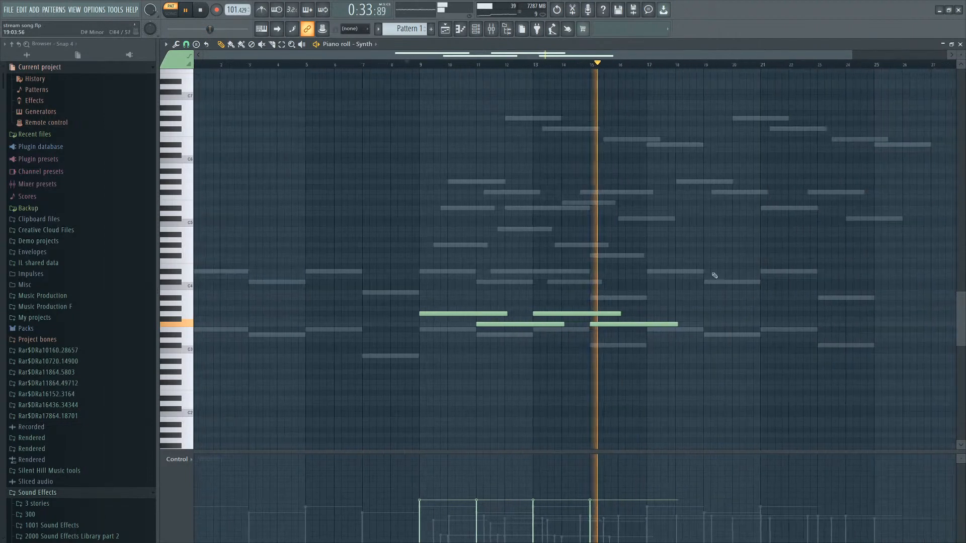
# Duplicate the four-note line later in the pattern and shift part of the copy up a step.
pyautogui.hotkey('ctrl', 'a')
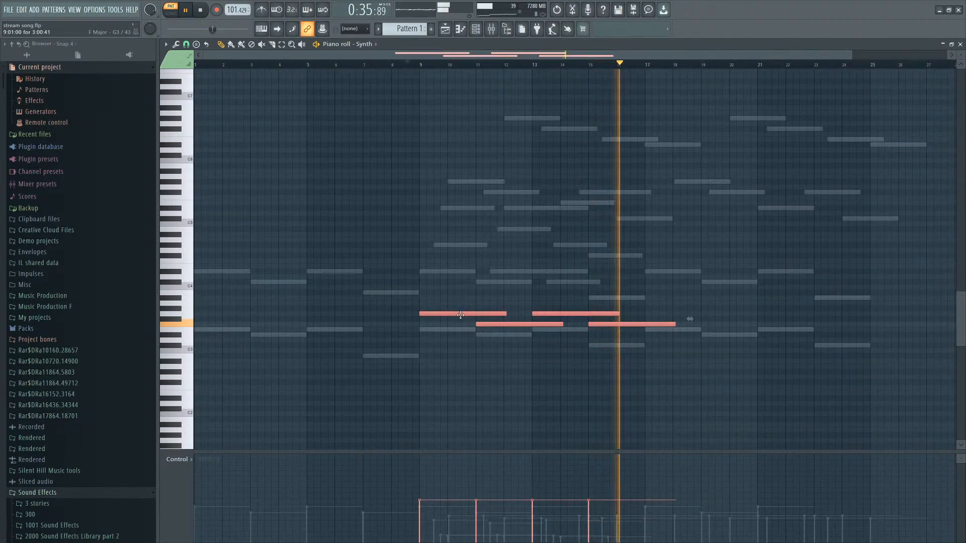
pyautogui.moveTo(467, 316); pyautogui.dragTo(691, 297)
pyautogui.scroll(2, 850, 317)
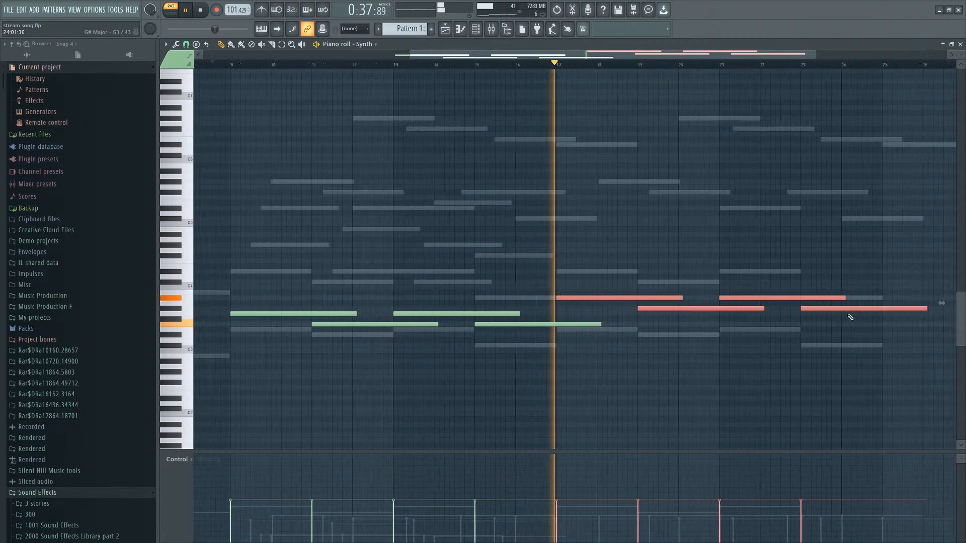
pyautogui.moveTo(877, 303); pyautogui.dragTo(640, 315)
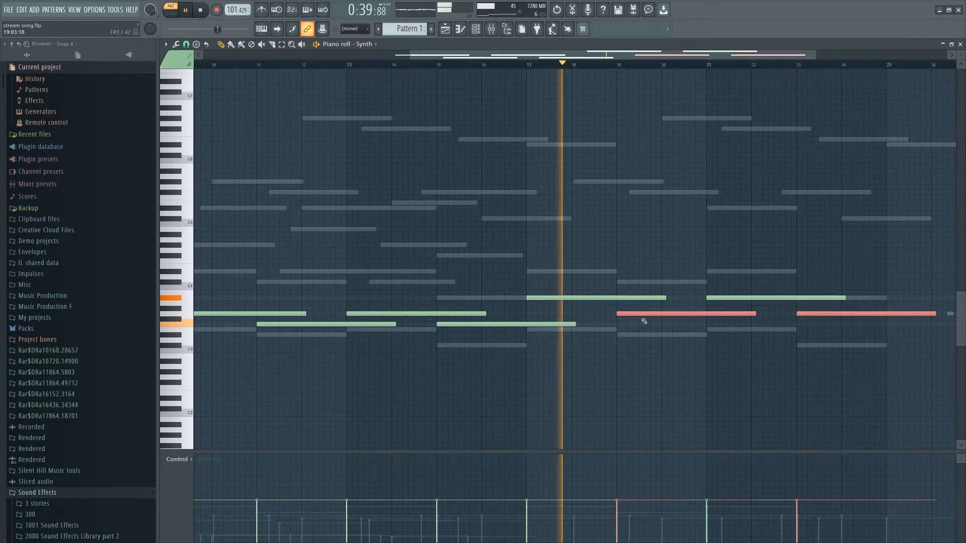
pyautogui.scroll(-2, 676, 252)
pyautogui.rightClick(752, 211)
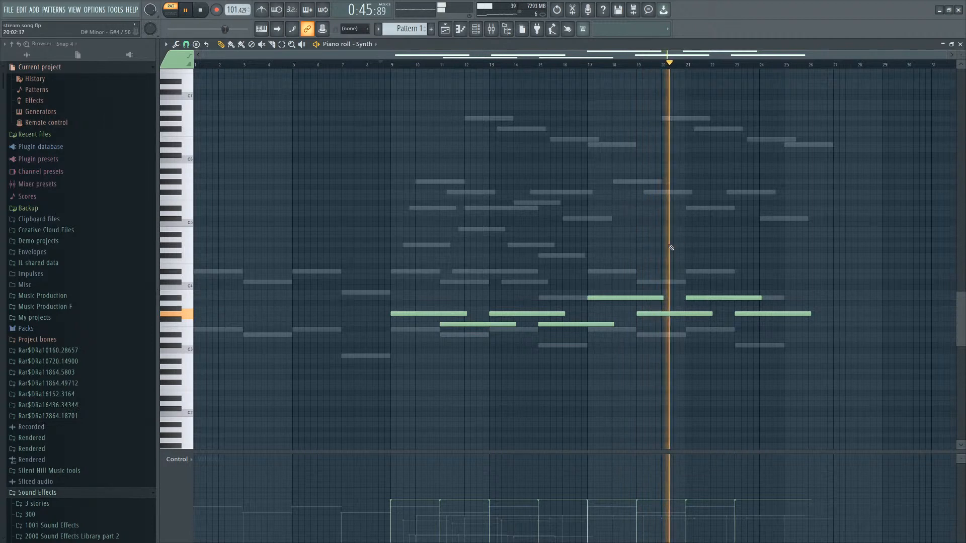
pyautogui.click(476, 29)
pyautogui.click(480, 33)
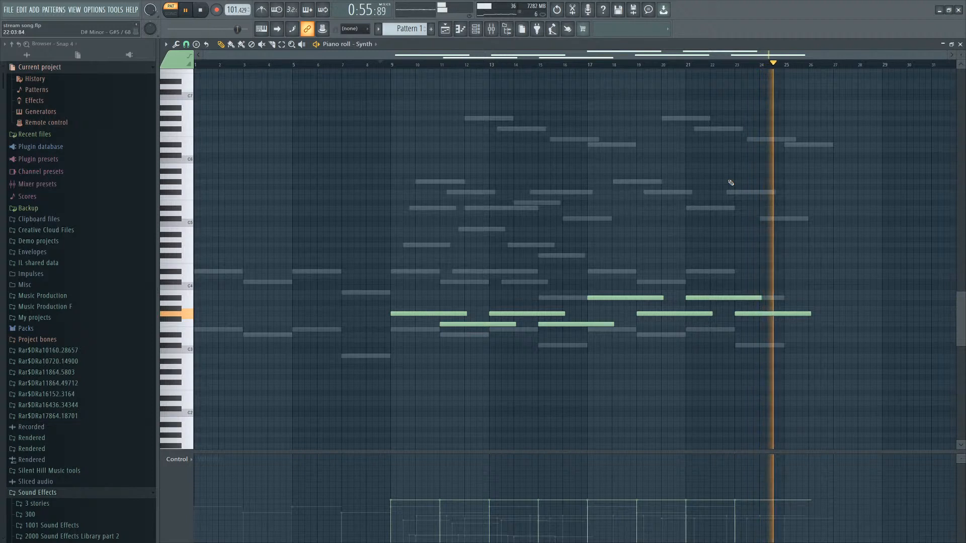
pyautogui.press('F9')
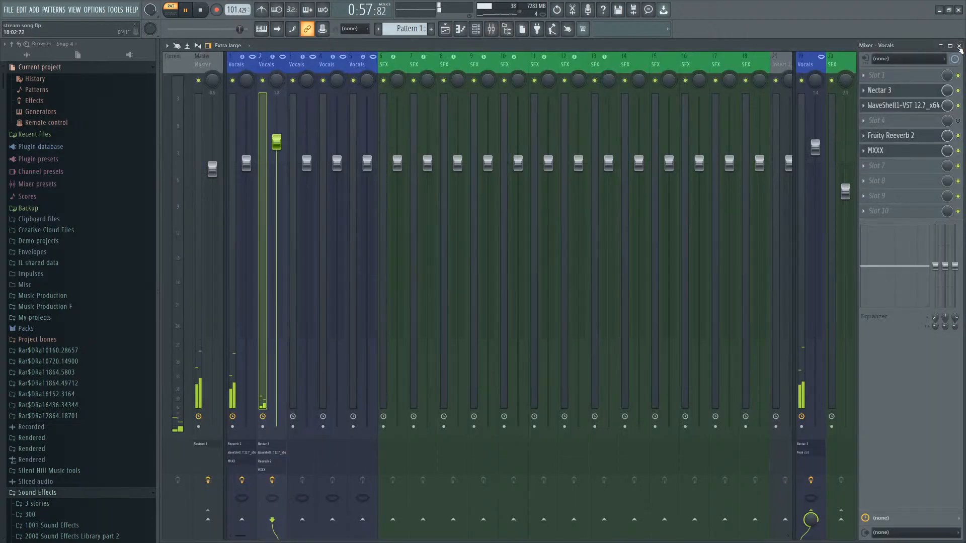
pyautogui.press('F9')
# Select the piano notes from bar 9 onward and play back the pattern.
pyautogui.rightClick(734, 331)
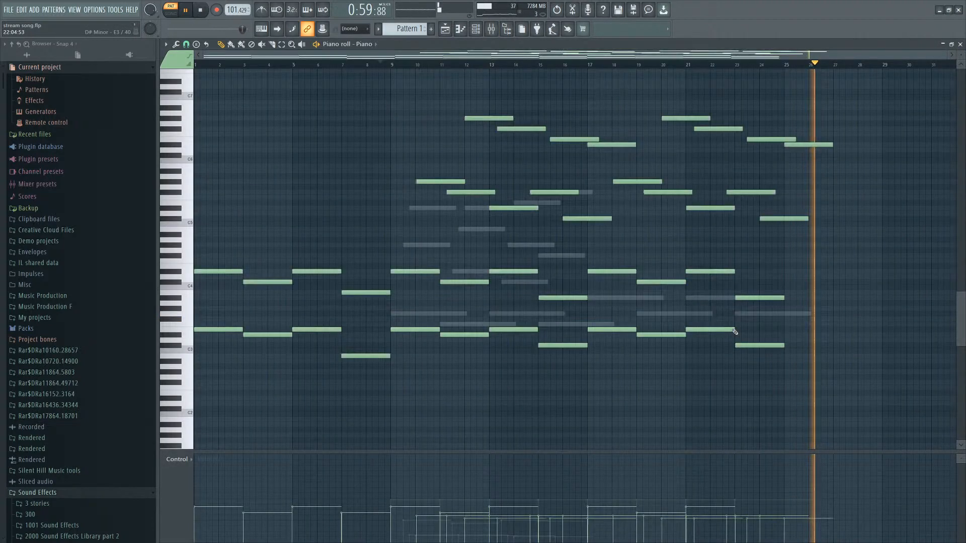
pyautogui.moveTo(849, 89); pyautogui.dragTo(425, 379)
pyautogui.press('space')
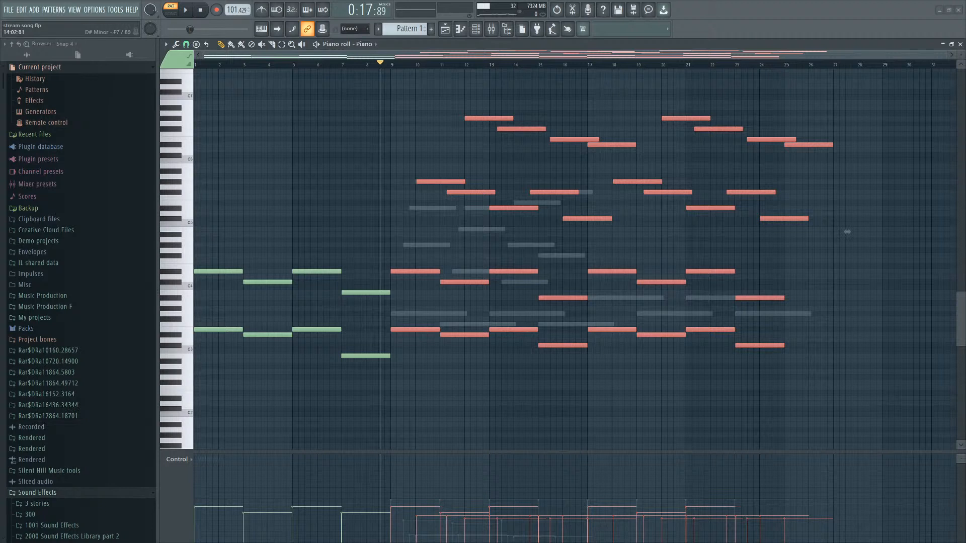
# Add a second Fruity Reeverb 2 to the Vocals mixer track's effect chain.
pyautogui.press('F9')
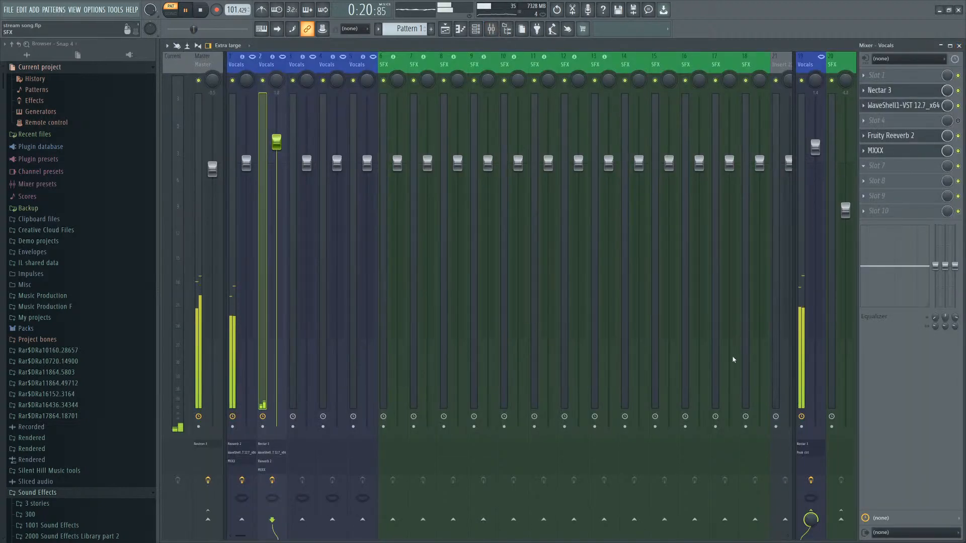
pyautogui.click(624, 307)
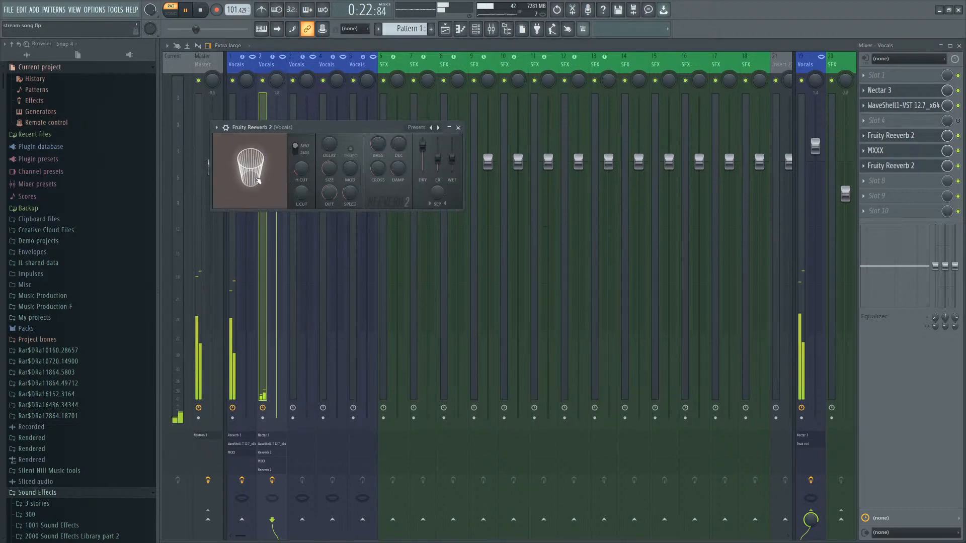
# Add a Kontakt channel to the channel rack and load the NOIRE Pure piano instrument.
pyautogui.press('F7')
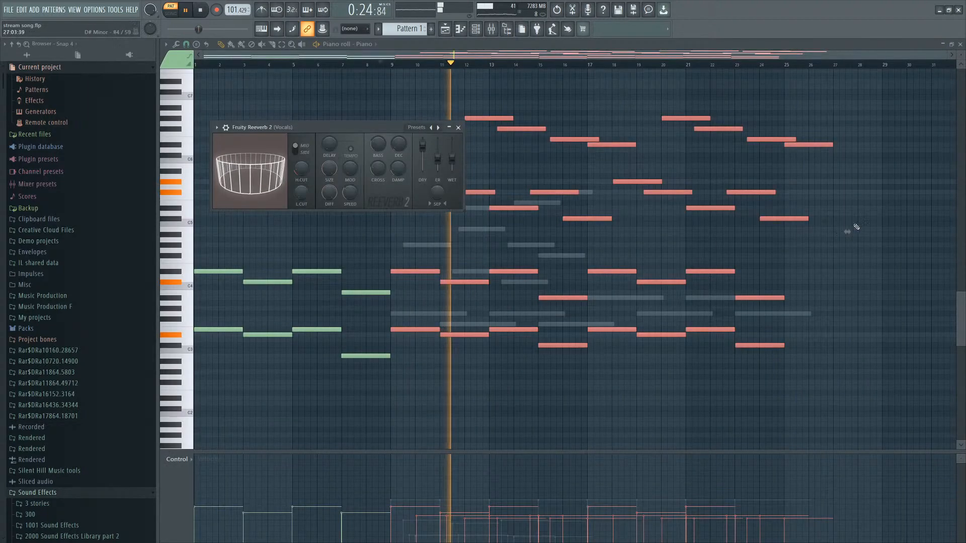
pyautogui.press('F6')
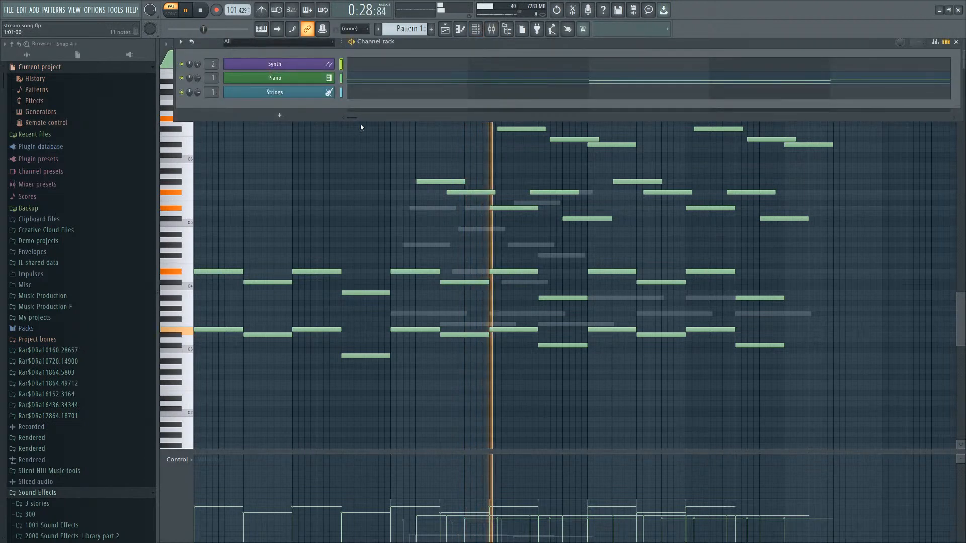
pyautogui.hotkey('alt', 'c')
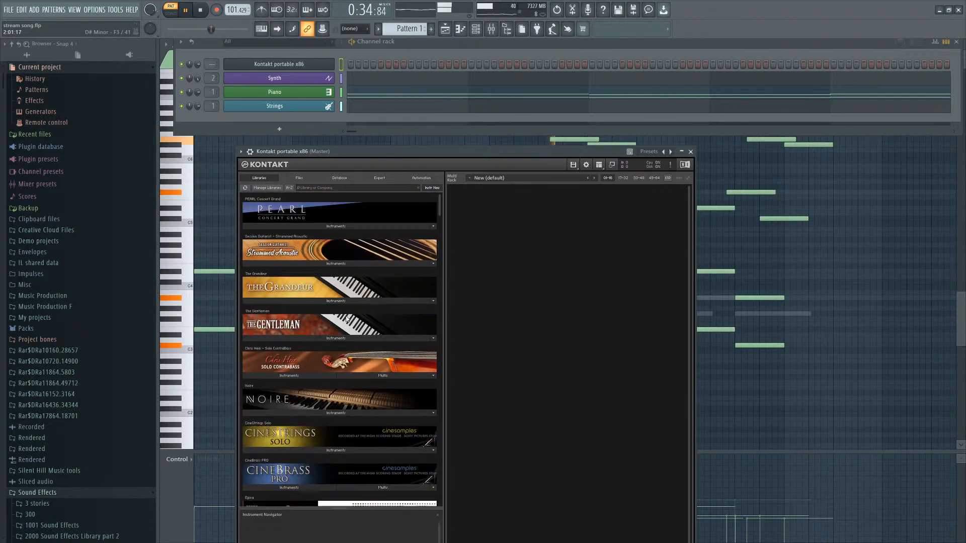
pyautogui.click(289, 413)
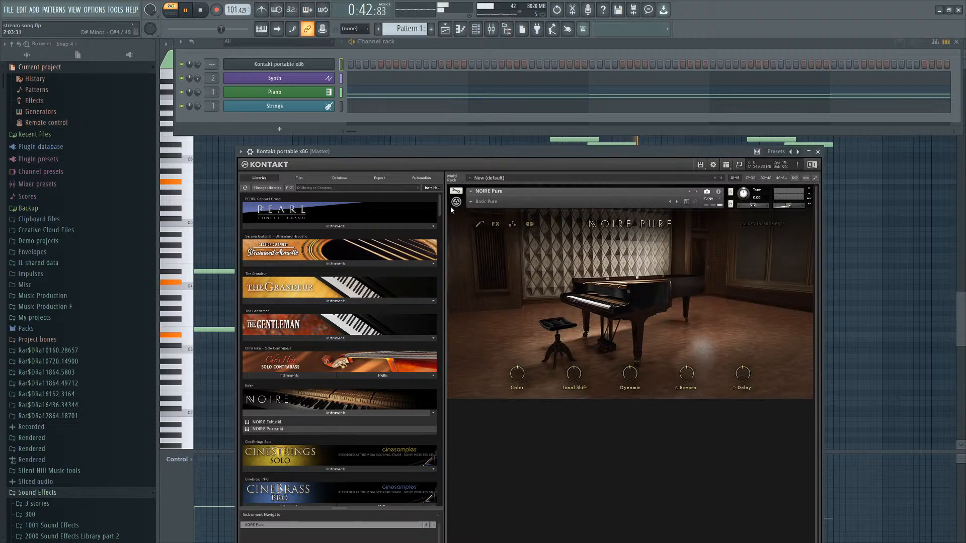
# Load the Dark Shadows sound design preset and name the channel Synth Piano.
pyautogui.click(471, 202)
pyautogui.moveTo(505, 226)
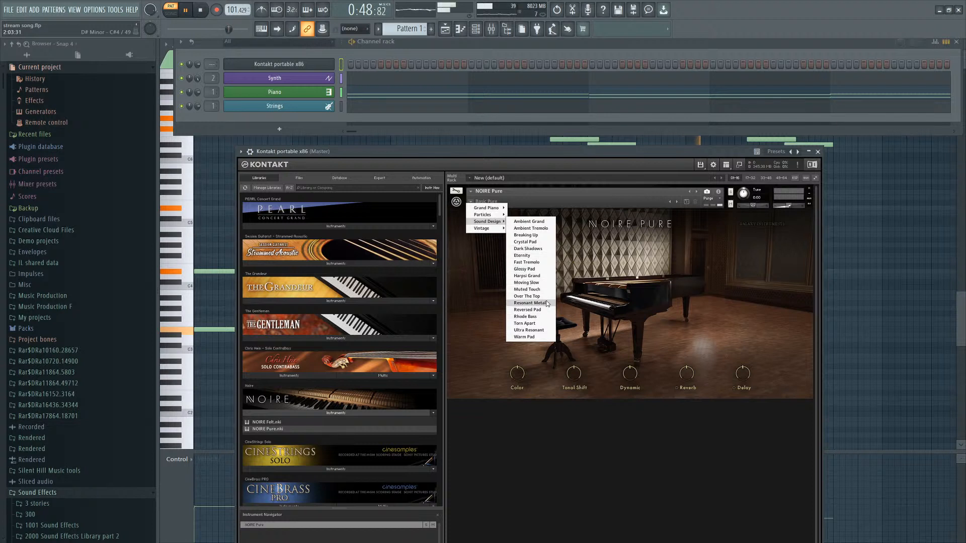
pyautogui.click(529, 248)
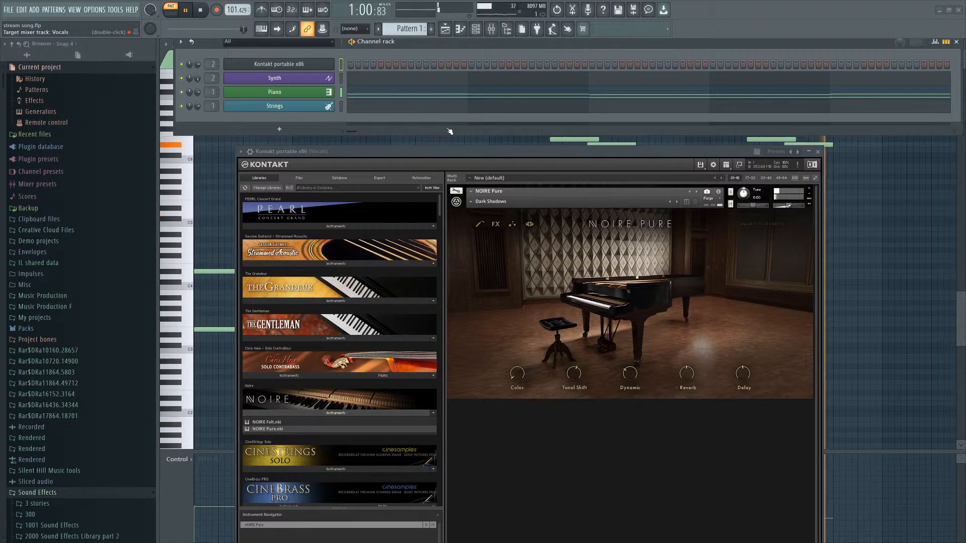
pyautogui.press('Return')
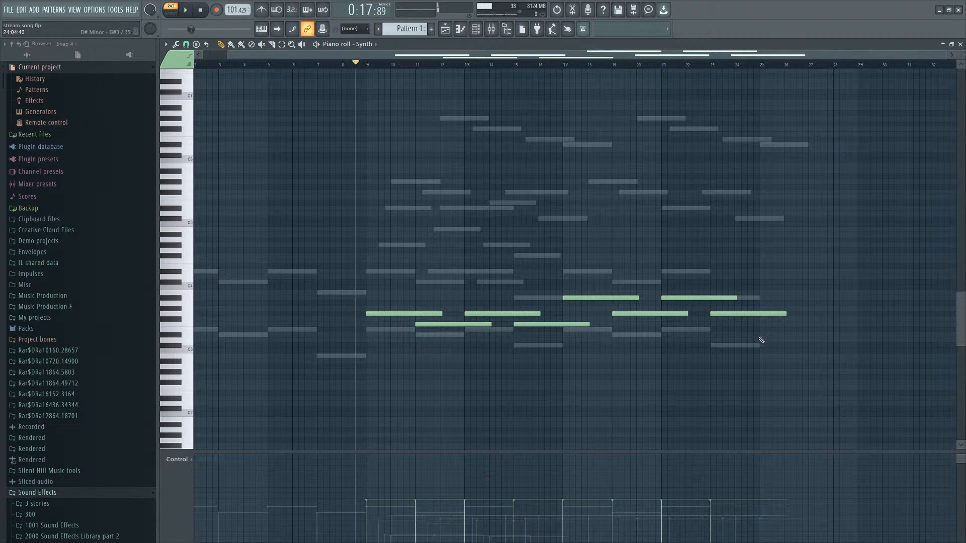
# In the Synth piano roll, move the final held note up a step.
pyautogui.click(765, 345)
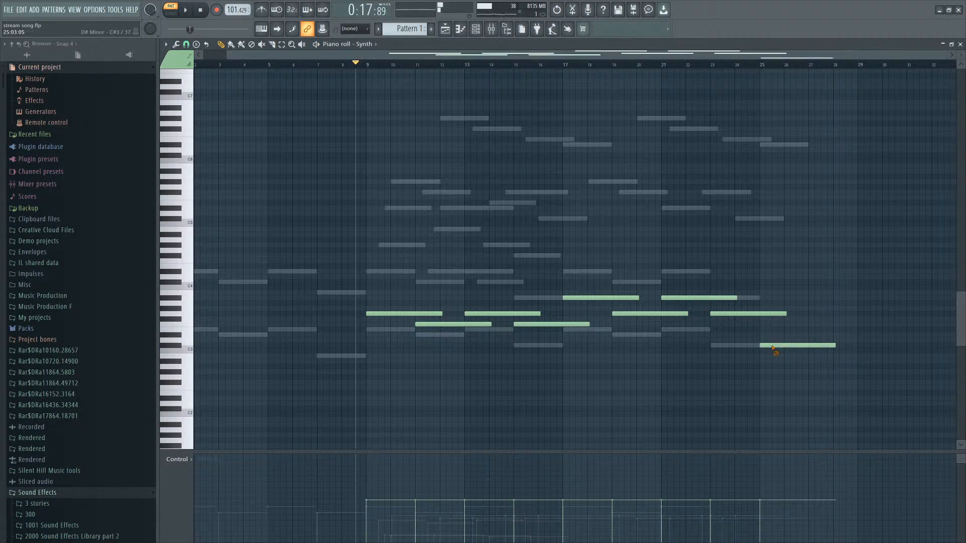
pyautogui.moveTo(773, 347); pyautogui.dragTo(755, 329)
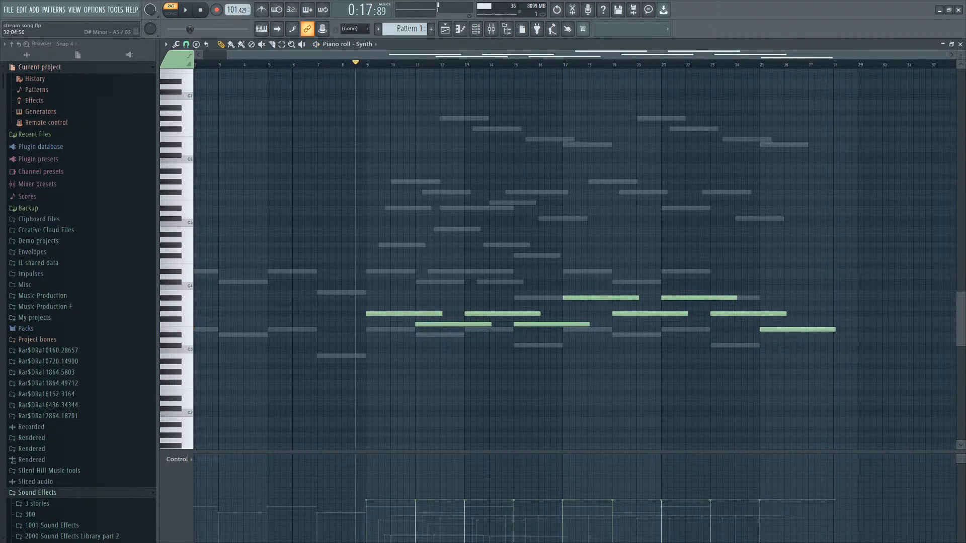
pyautogui.click(960, 44)
# Open the Synth Piano piano roll and scroll through its notes.
pyautogui.click(343, 64)
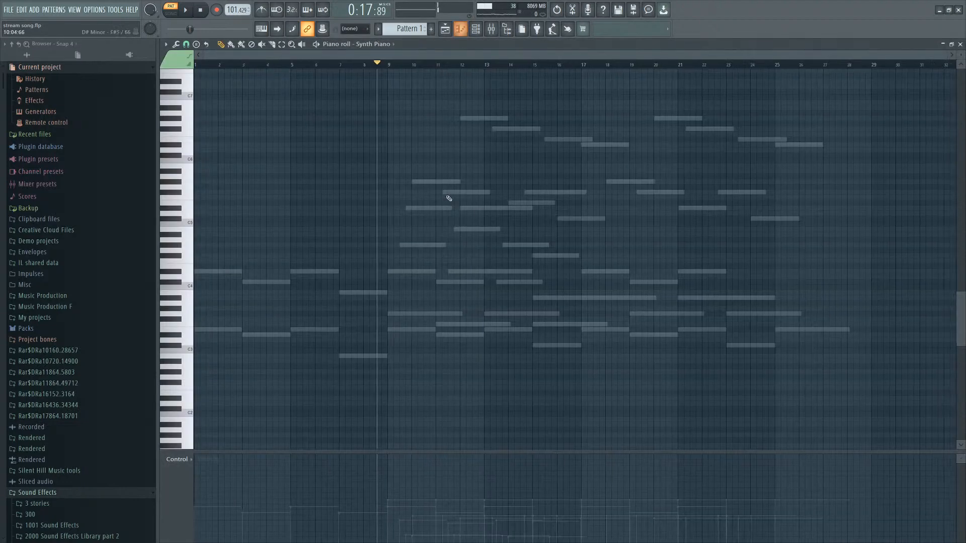
pyautogui.rightClick(547, 255)
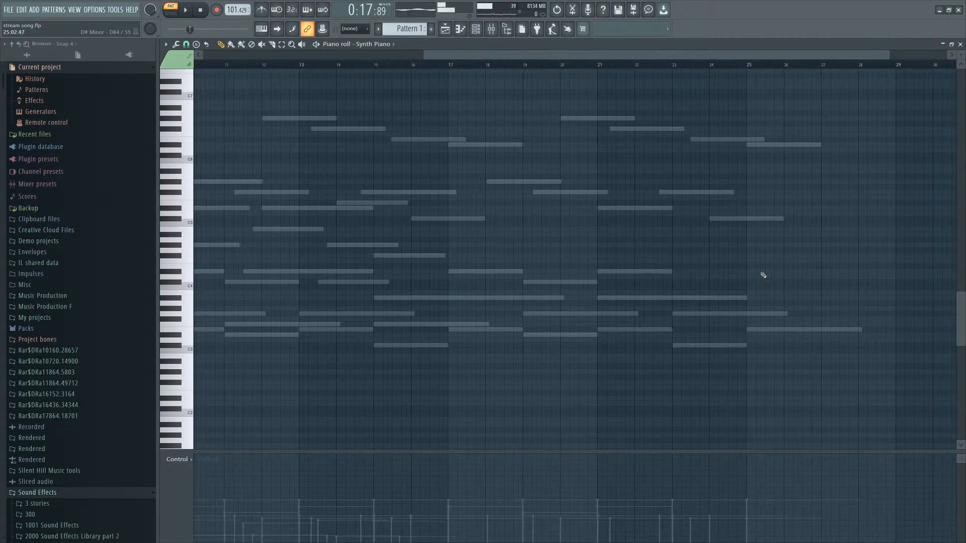
pyautogui.scroll(3, 845, 212)
pyautogui.scroll(2, 736, 180)
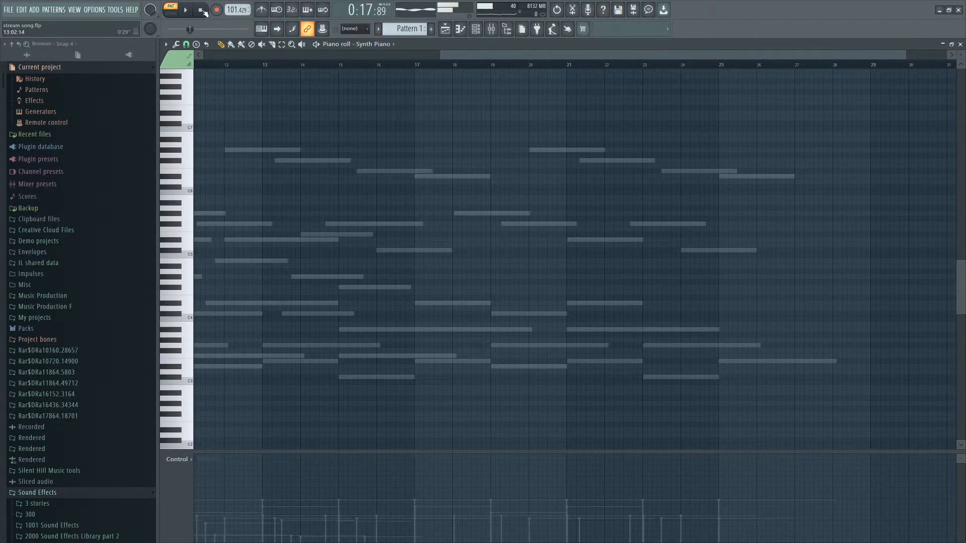
pyautogui.scroll(1, 177, 102)
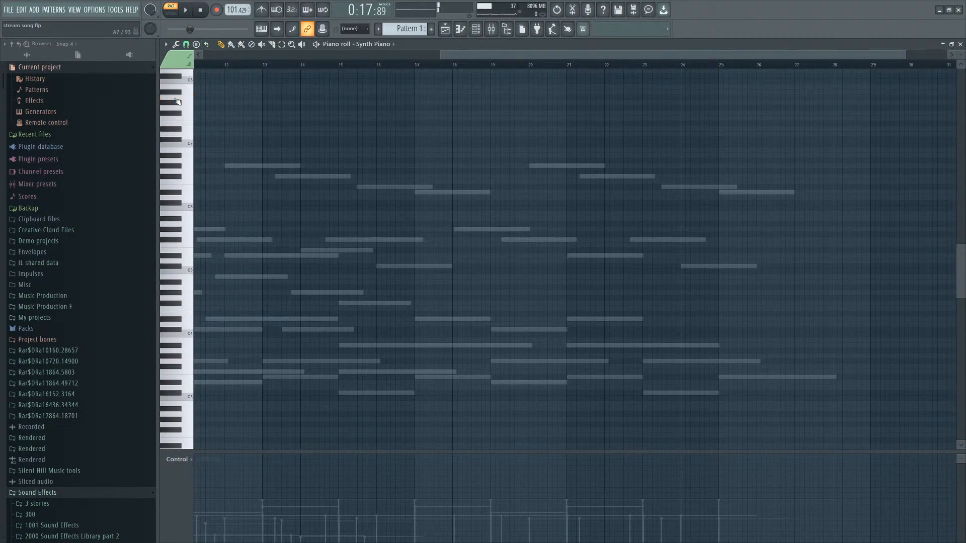
pyautogui.click(960, 44)
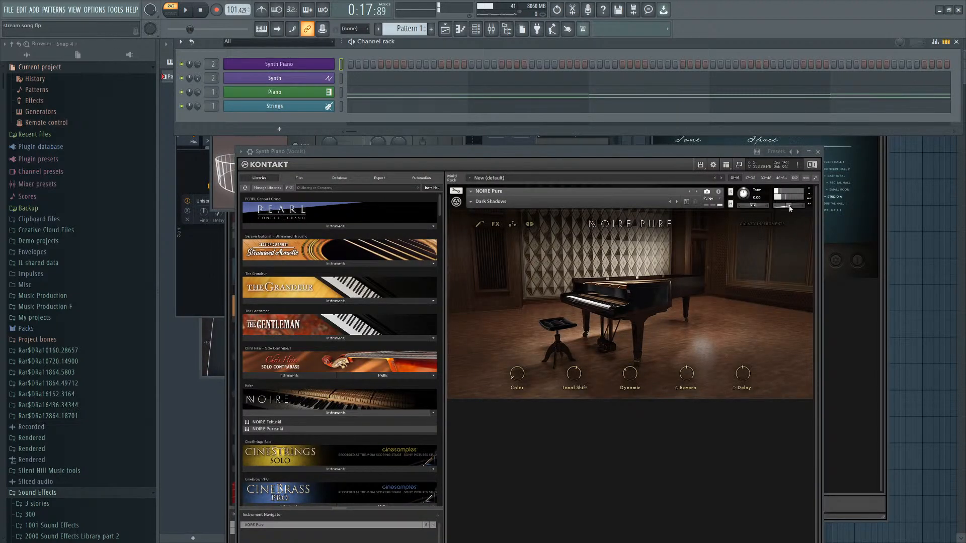
# Switch the NOIRE preset to the Ambient Tremolo sound design patch.
pyautogui.click(470, 203)
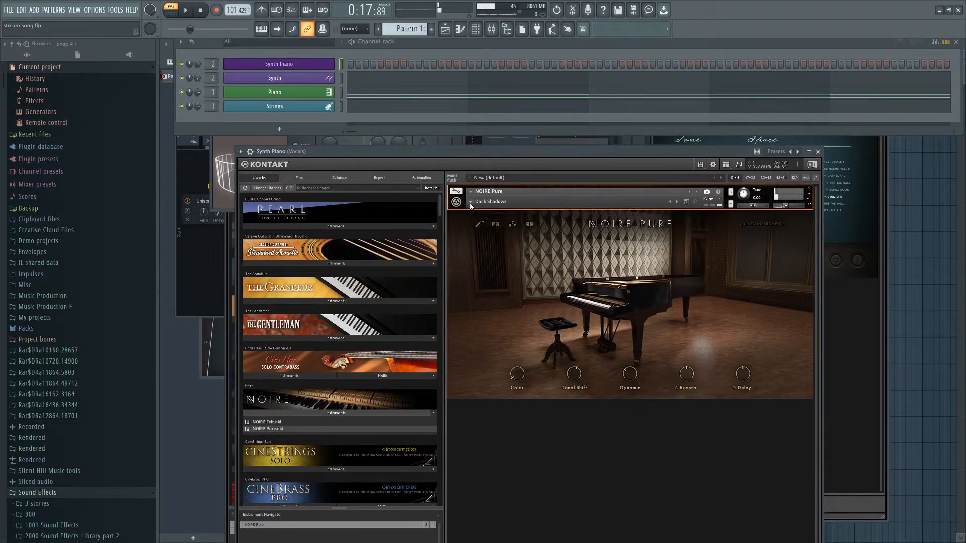
pyautogui.moveTo(491, 224)
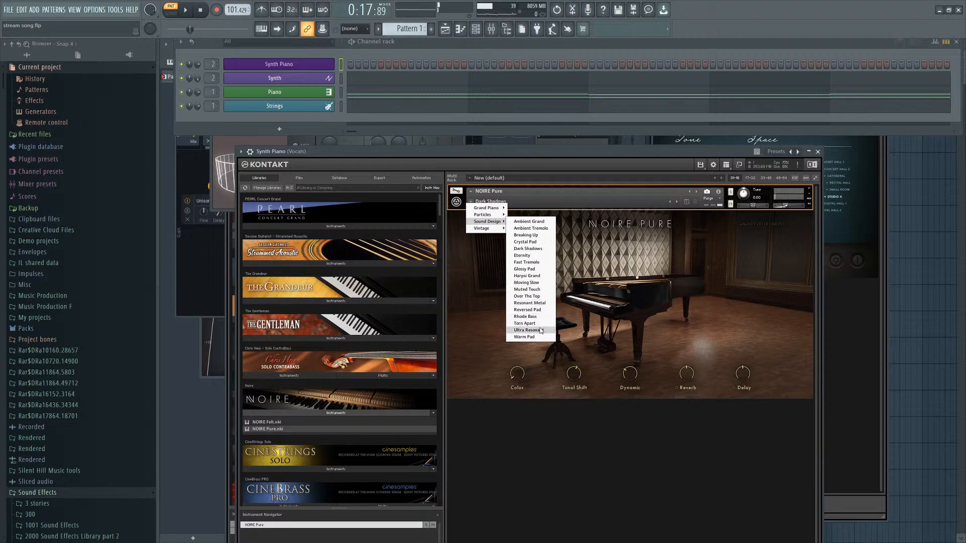
pyautogui.click(526, 229)
# In the Synth Piano roll, draw a high note near bar 10 and shorten it to about a beat.
pyautogui.press('F7')
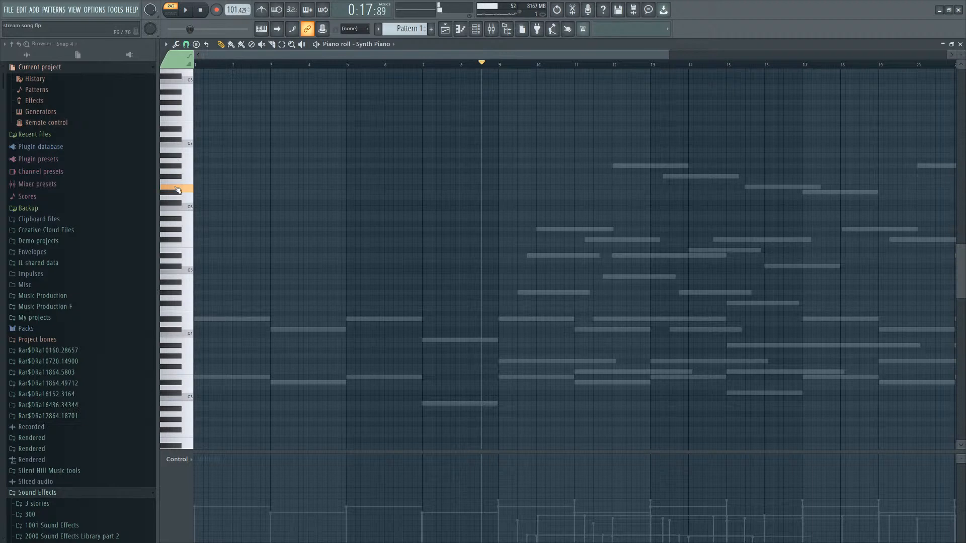
pyautogui.scroll(6, 694, 256)
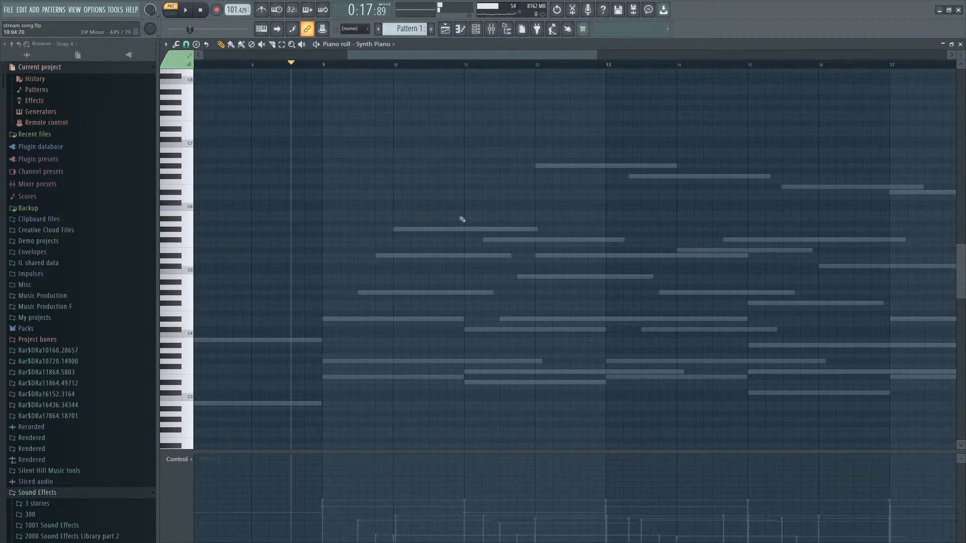
pyautogui.press('space')
pyautogui.scroll(1, 410, 261)
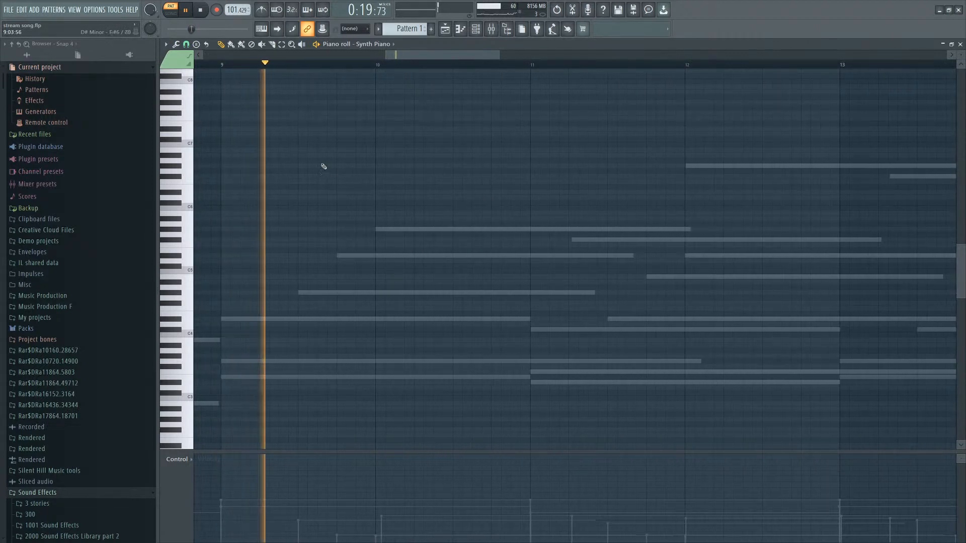
pyautogui.click(356, 165)
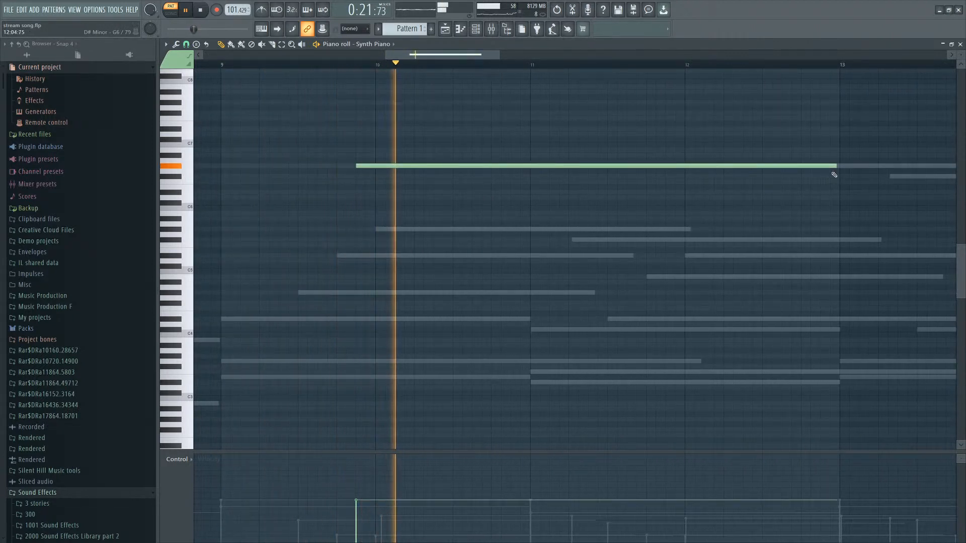
pyautogui.moveTo(836, 166); pyautogui.dragTo(518, 166)
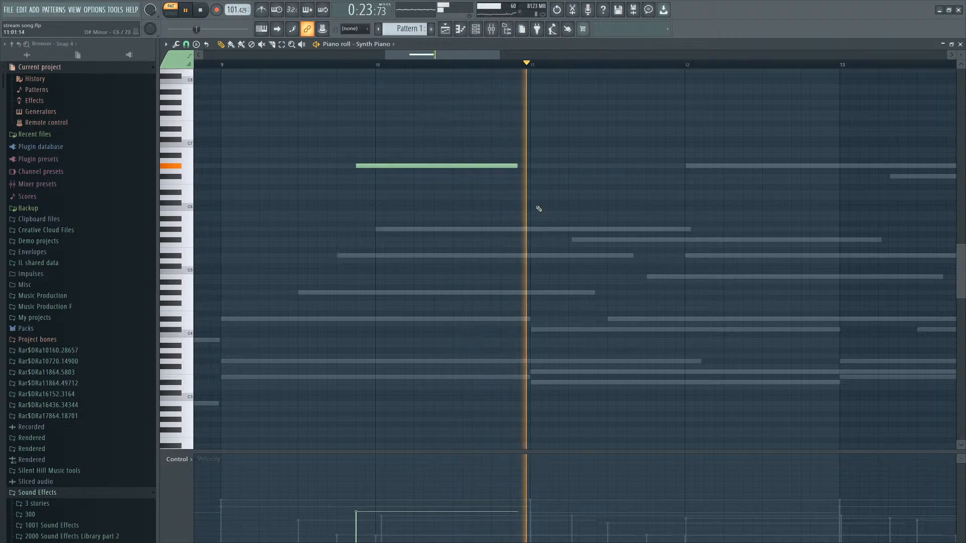
# Add a second note a step lower right after the first and shorten it to a similar length.
pyautogui.click(417, 177)
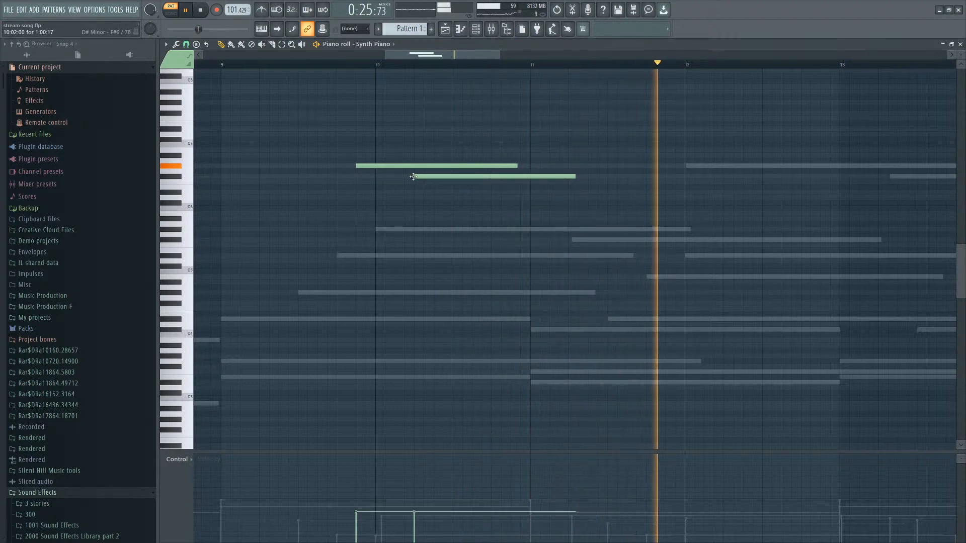
pyautogui.moveTo(452, 194); pyautogui.dragTo(439, 176)
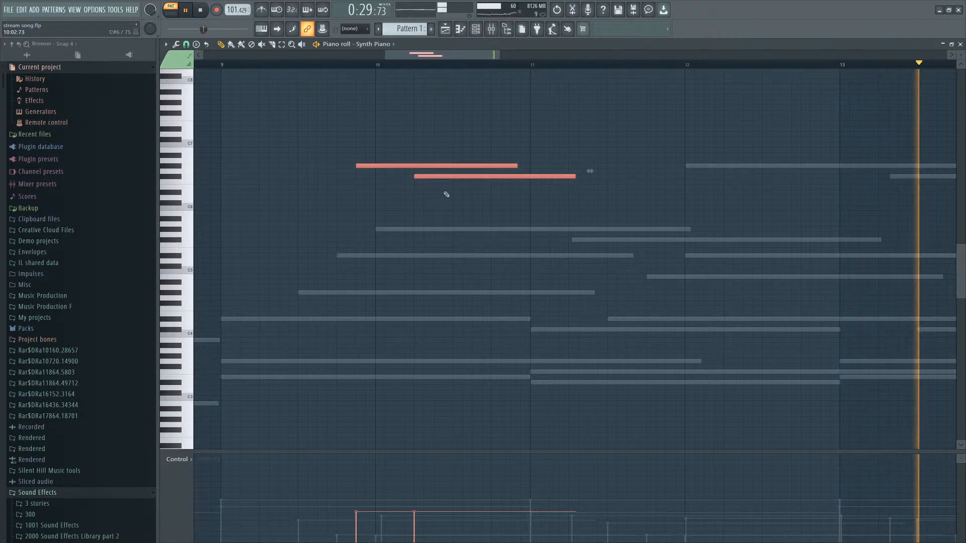
pyautogui.click(512, 161)
pyautogui.hotkey('ctrl', 'z')
pyautogui.moveTo(576, 176); pyautogui.dragTo(411, 176)
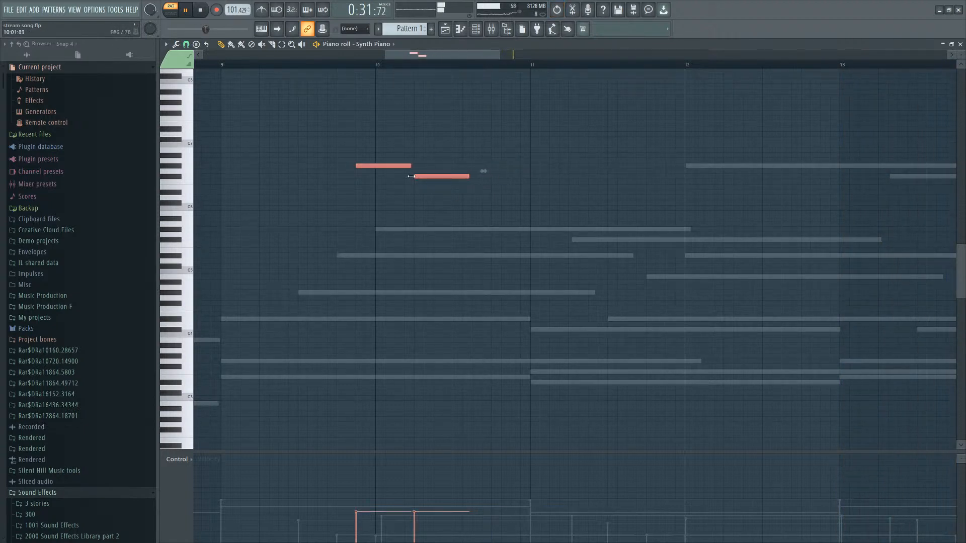
# Add a third, lower note after the second to continue the descending line, then select all notes.
pyautogui.scroll(4, 427, 187)
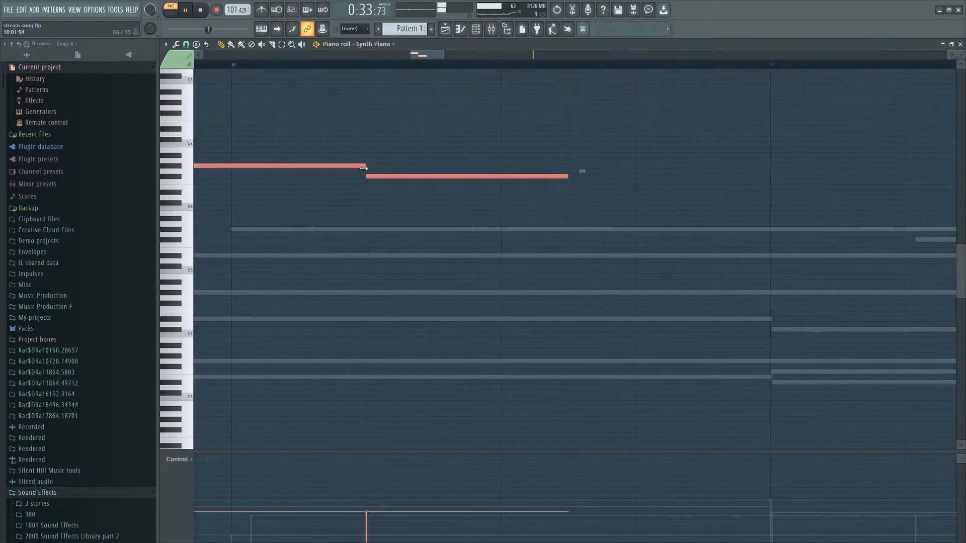
pyautogui.click(459, 175)
pyautogui.moveTo(567, 188)
pyautogui.mouseDown()
pyautogui.moveTo(582, 180)
pyautogui.moveTo(581, 192)
pyautogui.mouseUp()
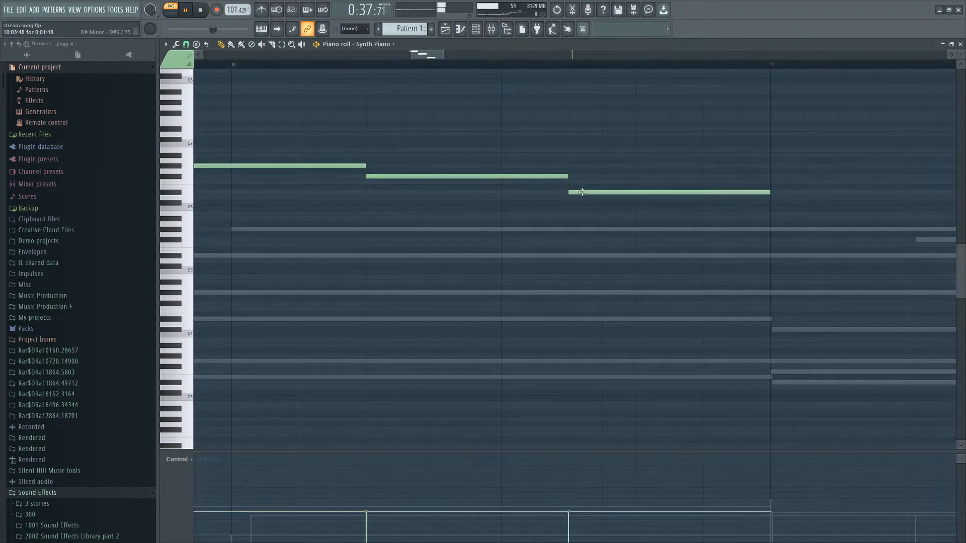
pyautogui.scroll(-4, 571, 192)
pyautogui.hotkey('ctrl', 'a')
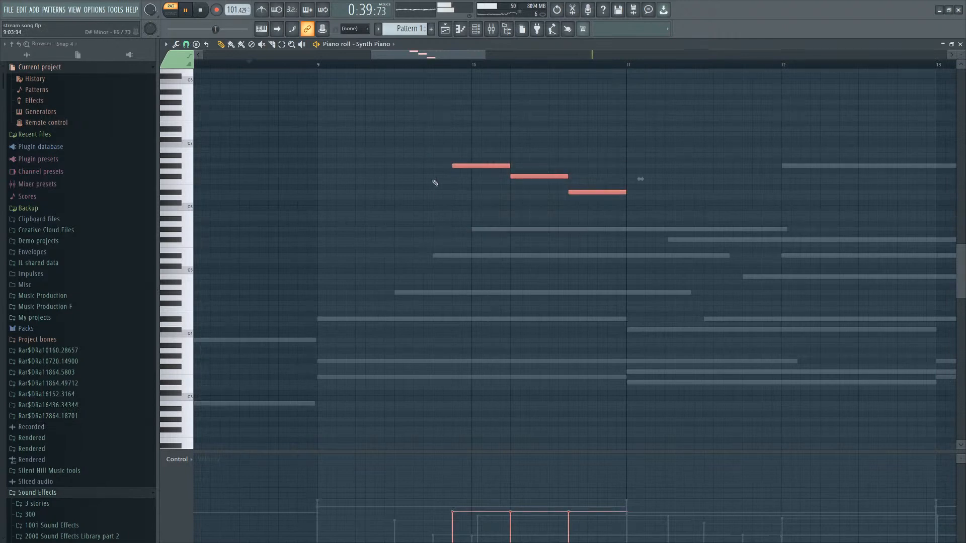
# Lengthen the third note to about bar 11 and add a fourth, lower note held to about bar 12.
pyautogui.click(302, 64)
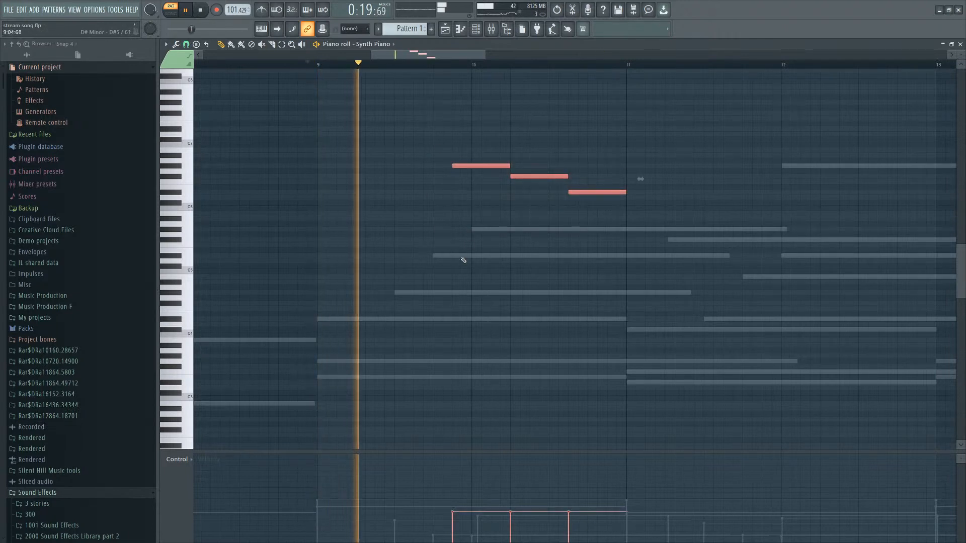
pyautogui.scroll(-2, 716, 292)
pyautogui.scroll(2, 716, 292)
pyautogui.keyDown('ctrl'); pyautogui.click(627, 210); pyautogui.keyUp('ctrl')
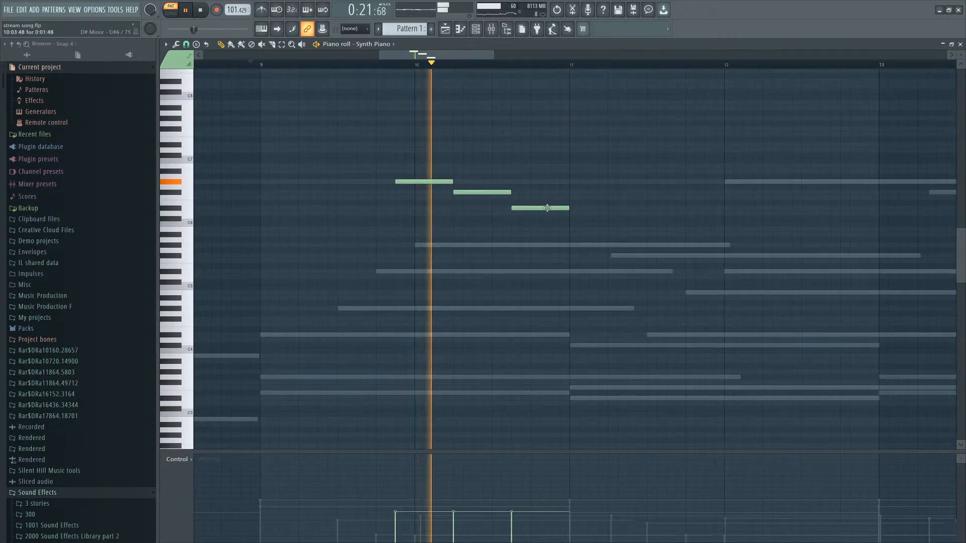
pyautogui.moveTo(569, 210); pyautogui.dragTo(704, 210)
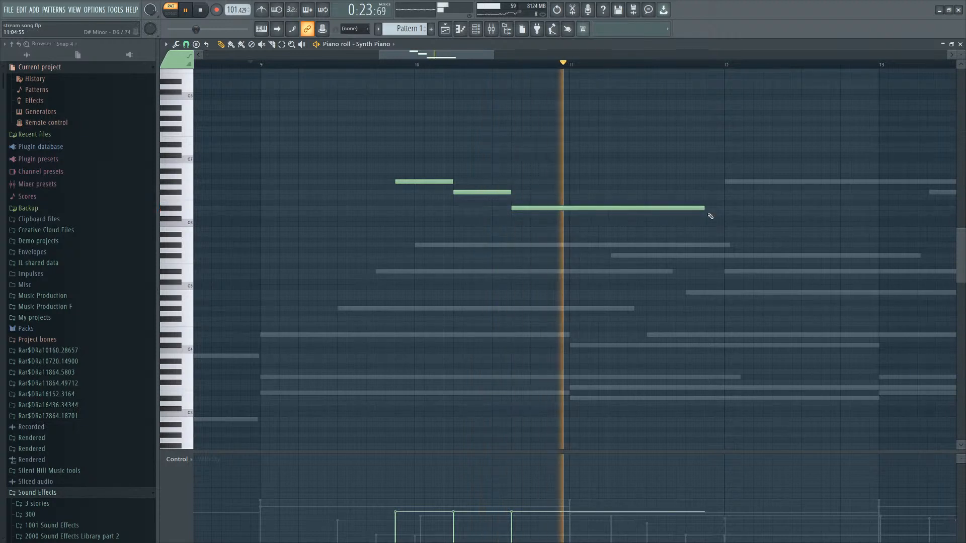
pyautogui.click(689, 229)
pyautogui.scroll(-3, 787, 209)
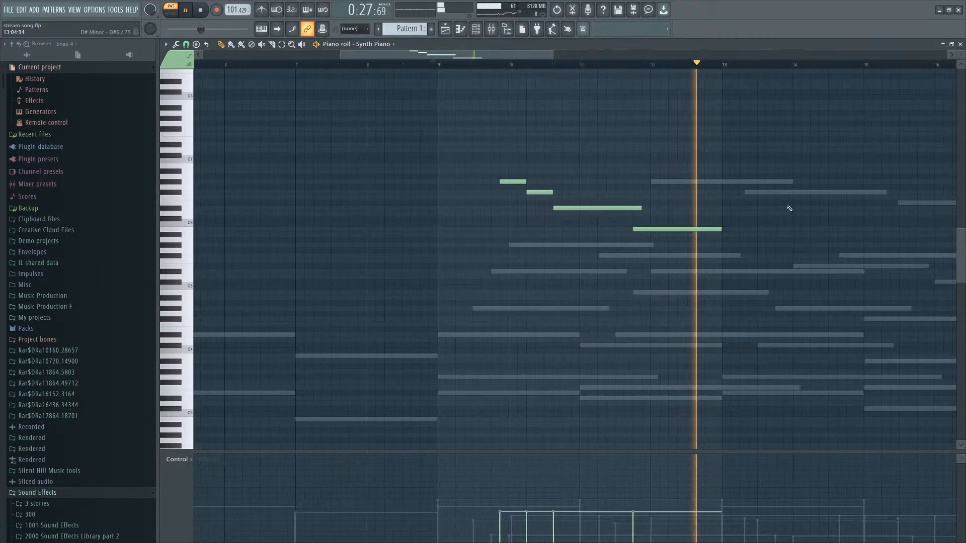
# Extend the Synth Piano melody with further notes between bars 12 and 14.
pyautogui.click(718, 219)
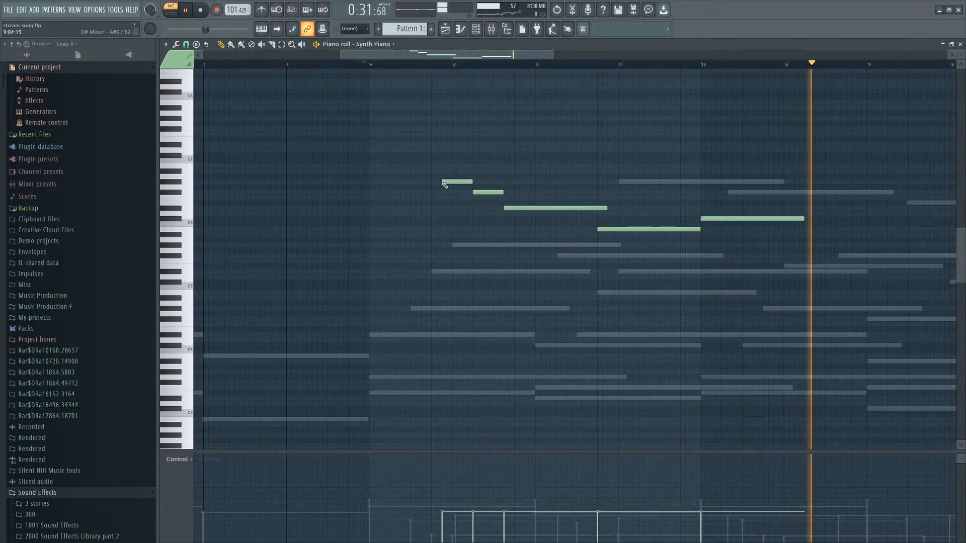
pyautogui.scroll(3, 447, 185)
pyautogui.scroll(-3, 718, 188)
pyautogui.scroll(2, 718, 189)
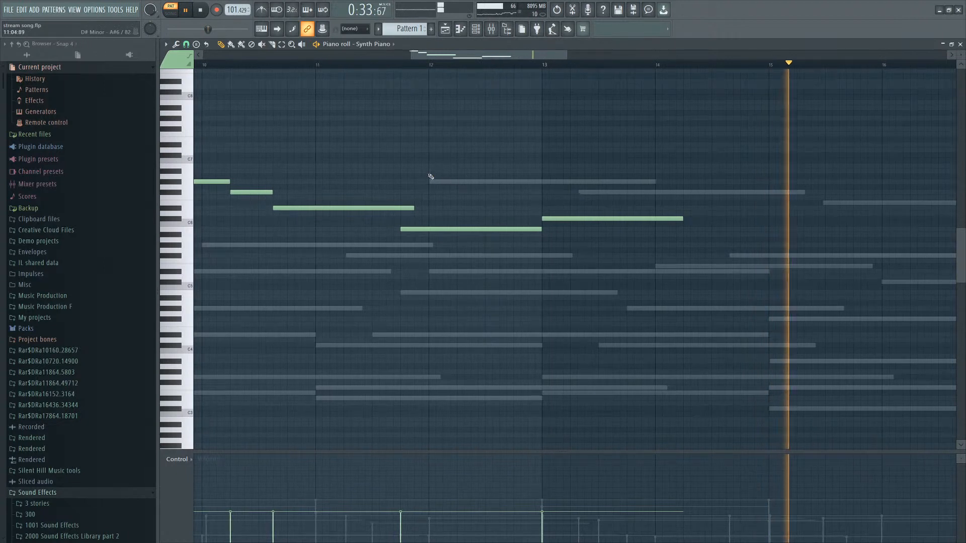
pyautogui.scroll(-2, 528, 162)
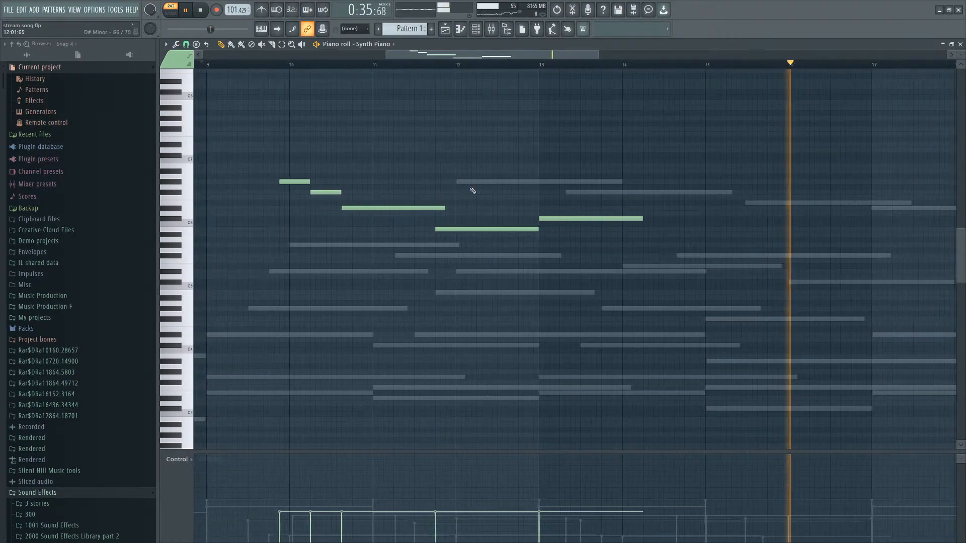
pyautogui.click(566, 192)
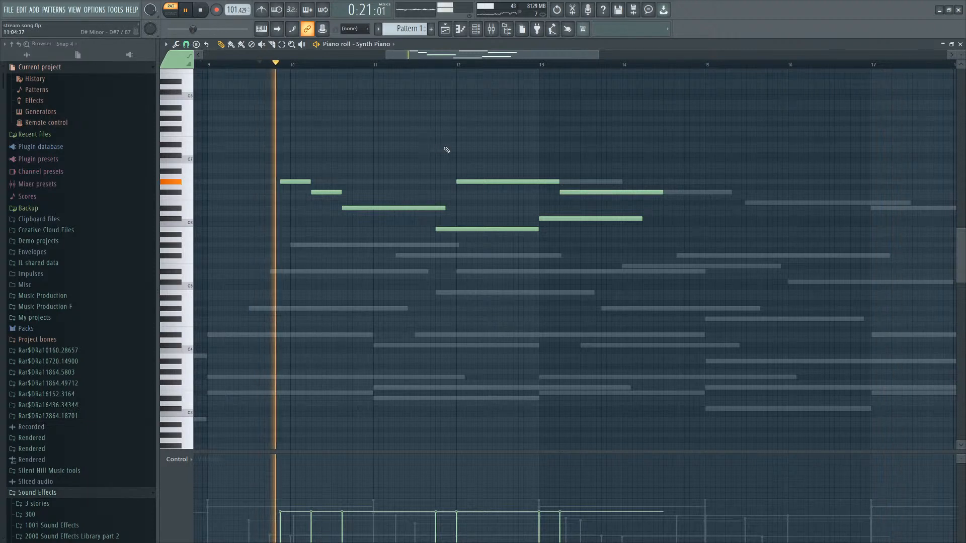
# Add a high Synth Piano note from about bar 14 to bar 15.
pyautogui.hotkey('ctrl', 'a')
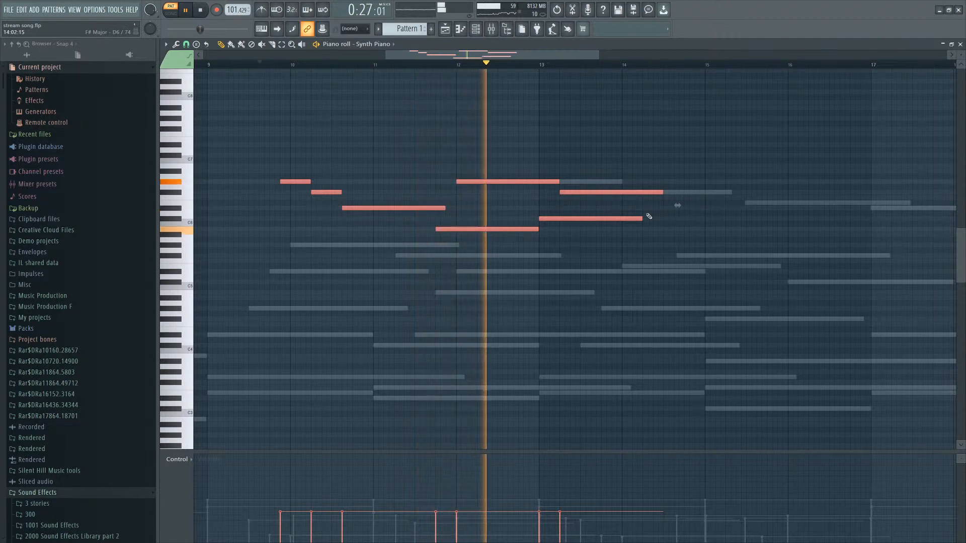
pyautogui.scroll(1, 633, 219)
pyautogui.scroll(1, 633, 219)
pyautogui.keyDown('ctrl'); pyautogui.click(639, 161); pyautogui.keyUp('ctrl')
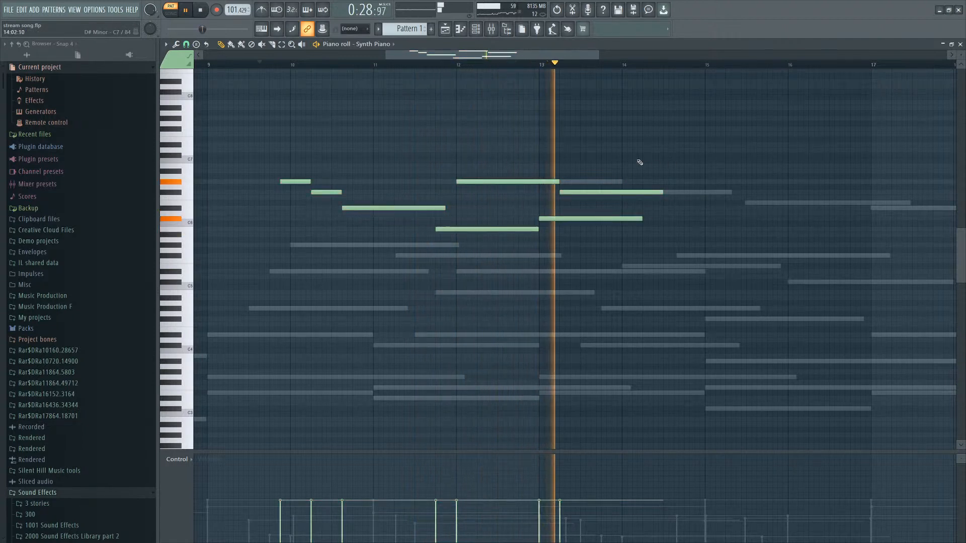
pyautogui.click(630, 181)
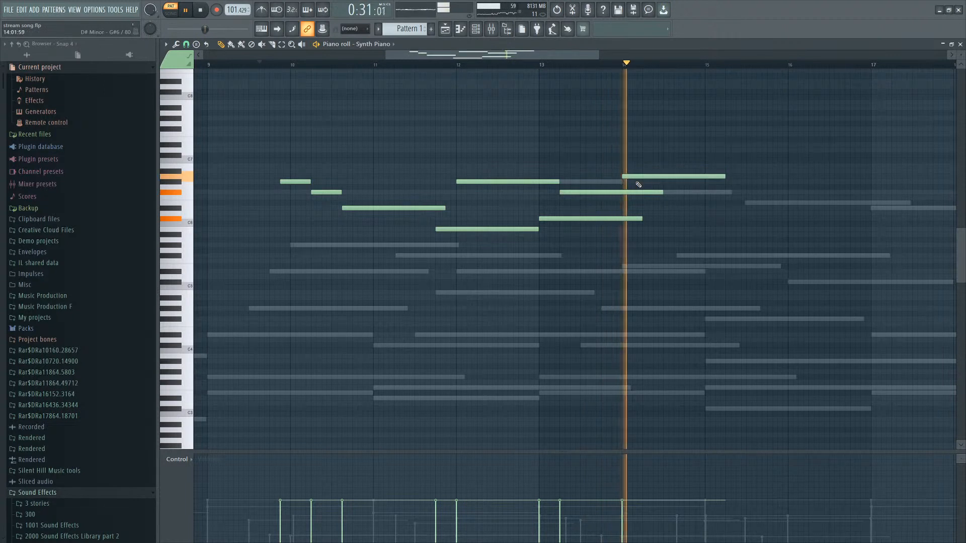
pyautogui.scroll(-3, 649, 184)
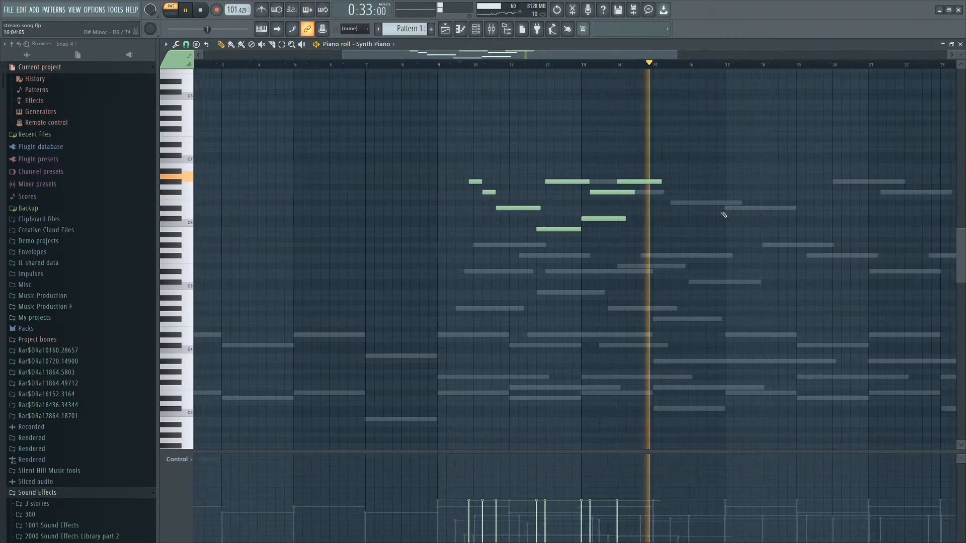
# Add two more notes around bars 15 to 16, moving the lower one down a step.
pyautogui.click(639, 203)
pyautogui.scroll(3, 629, 204)
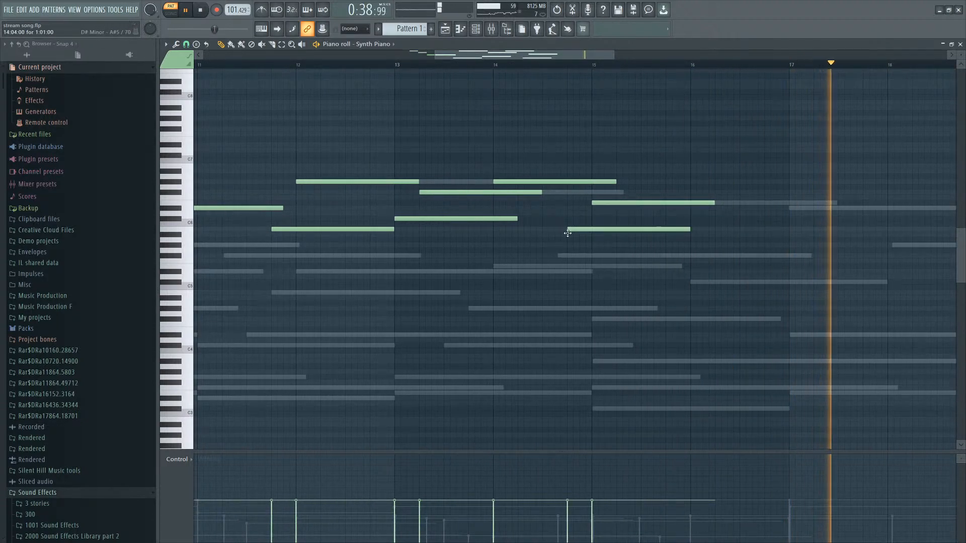
pyautogui.click(576, 235)
pyautogui.moveTo(576, 236); pyautogui.dragTo(577, 238)
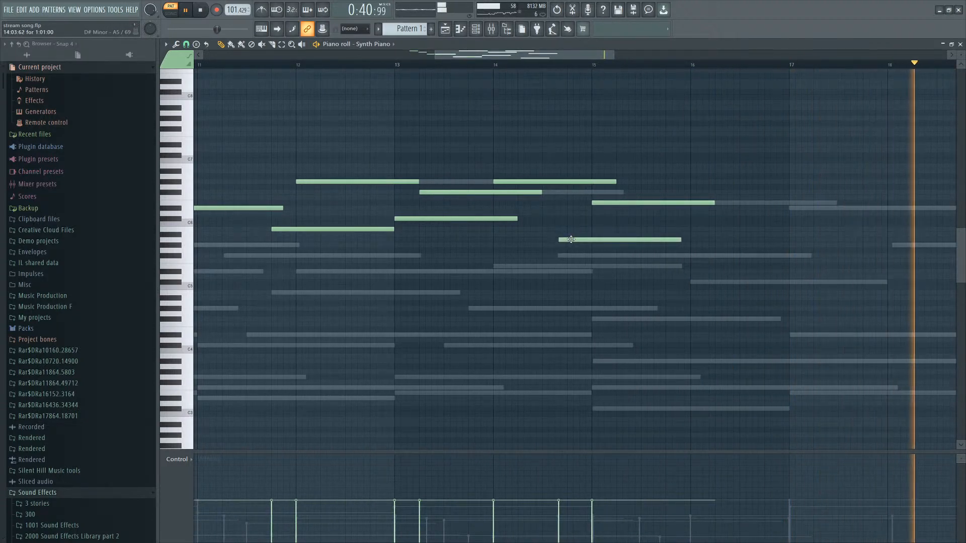
# Play the chorus back from bar 9 to audition the new Synth Piano line.
pyautogui.scroll(-3, 581, 233)
pyautogui.click(340, 64)
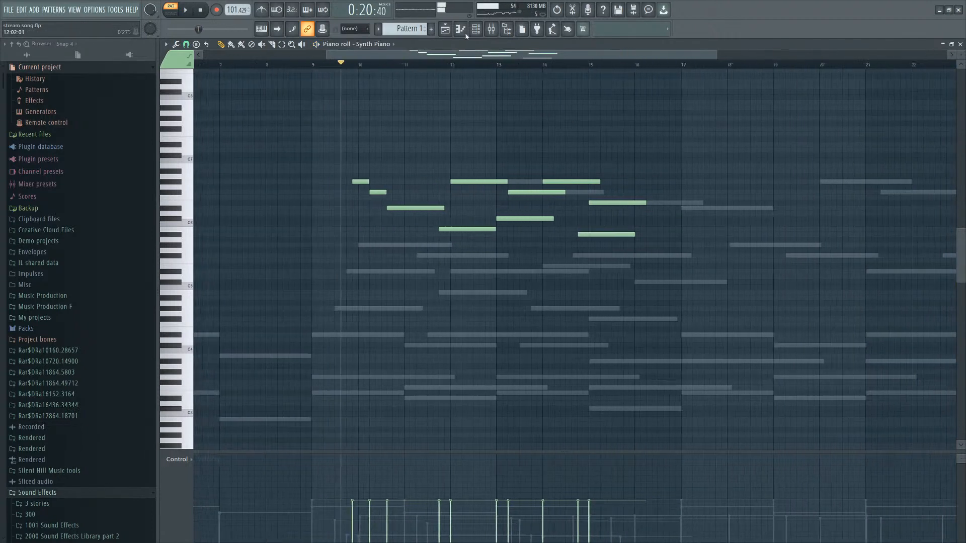
pyautogui.press('F6')
pyautogui.press('space')
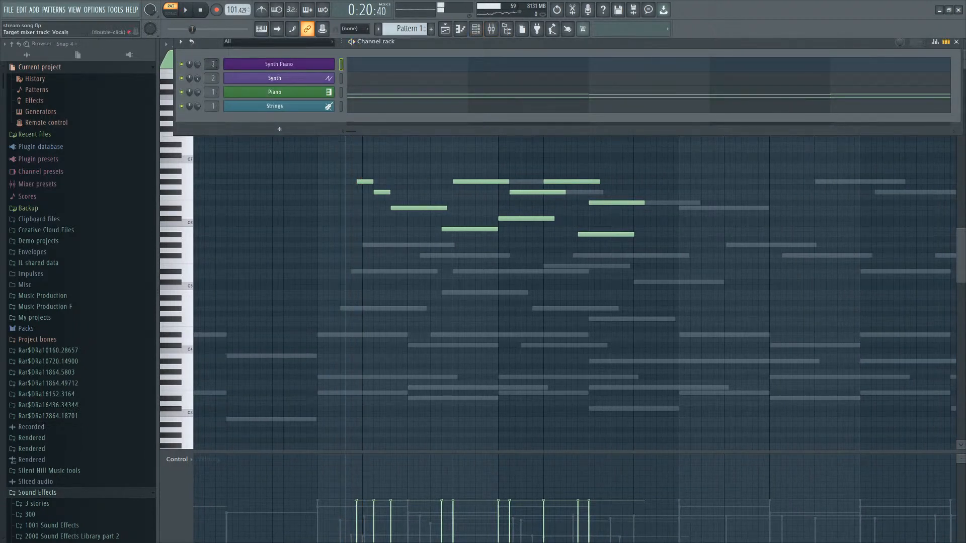
pyautogui.press('space')
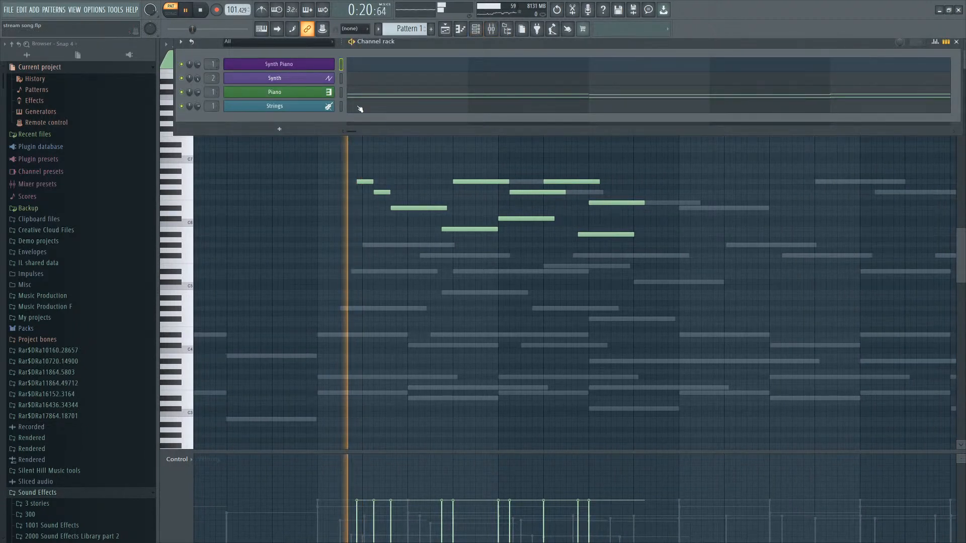
# Open the Synth Piano's Kontakt instrument and browse its preset menu.
pyautogui.click(285, 65)
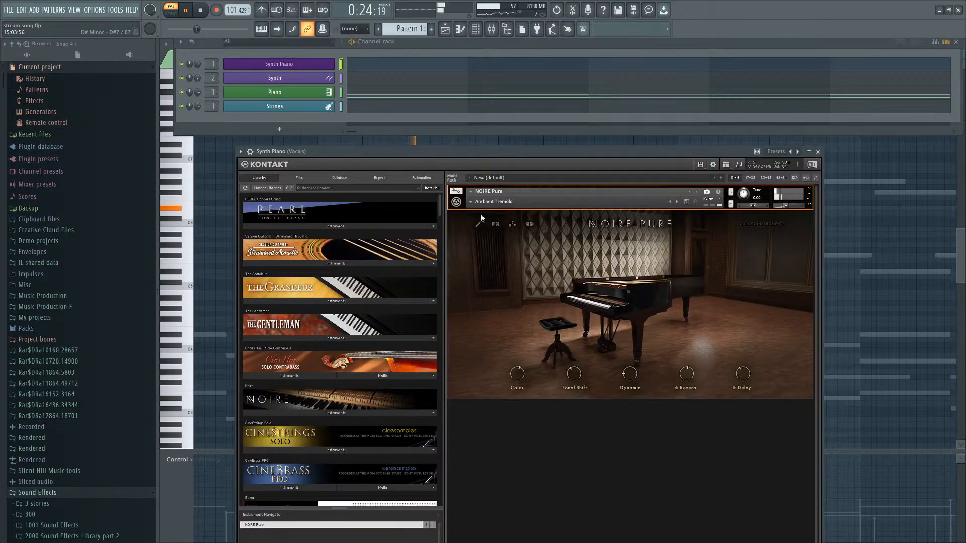
pyautogui.click(474, 202)
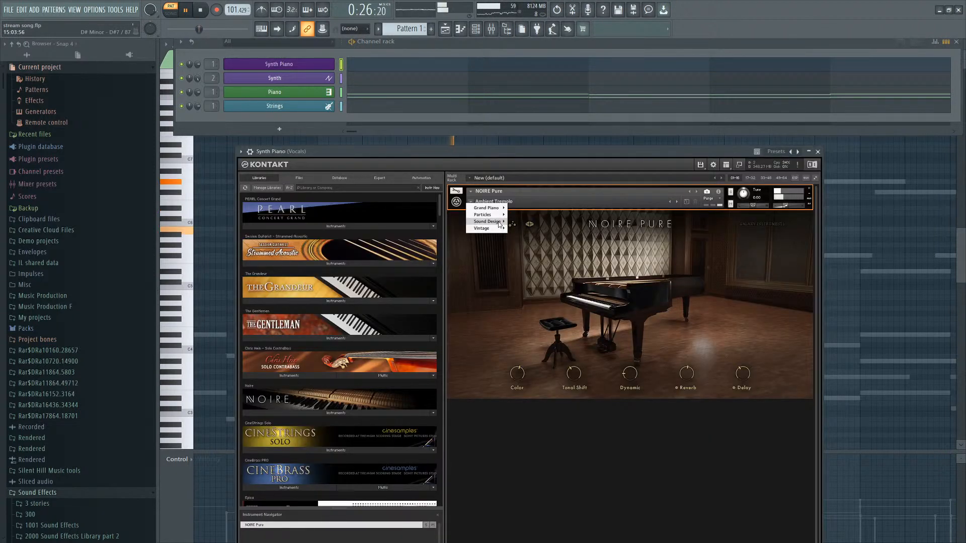
pyautogui.click(535, 143)
pyautogui.rightClick(537, 146)
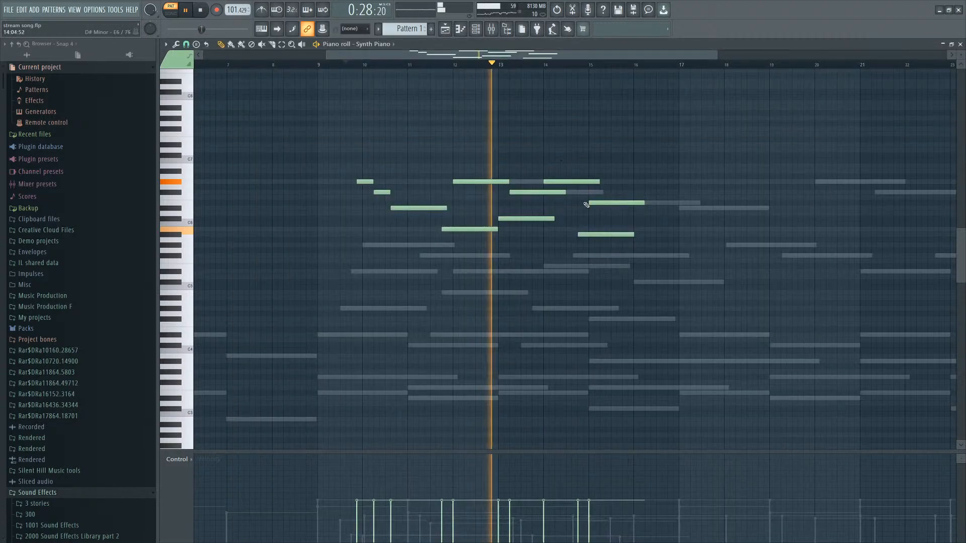
# Add a high note from about bar 15.5 to bar 16.75 and trim its end slightly.
pyautogui.scroll(3, 586, 205)
pyautogui.scroll(-2, 549, 131)
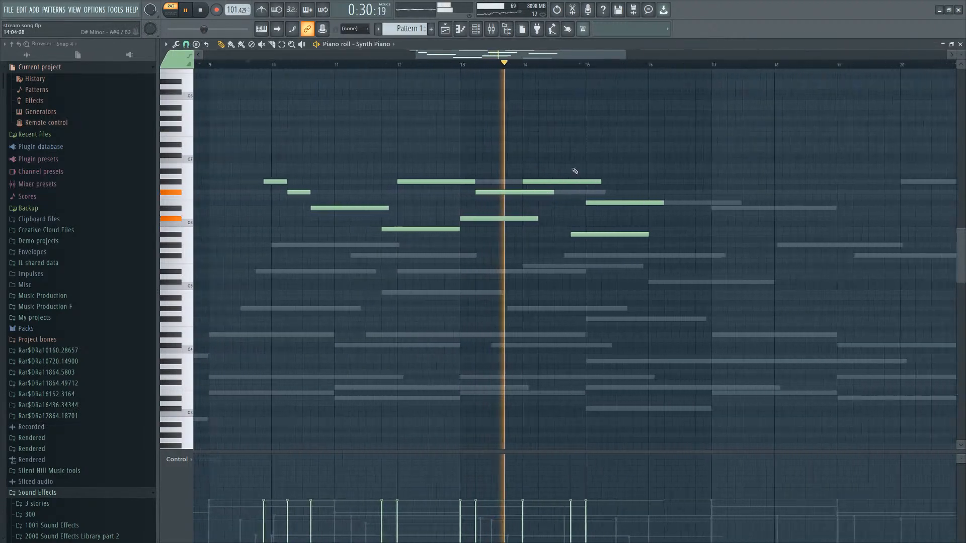
pyautogui.scroll(2, 575, 151)
pyautogui.scroll(-4, 611, 166)
pyautogui.scroll(1, 619, 164)
pyautogui.scroll(2, 611, 173)
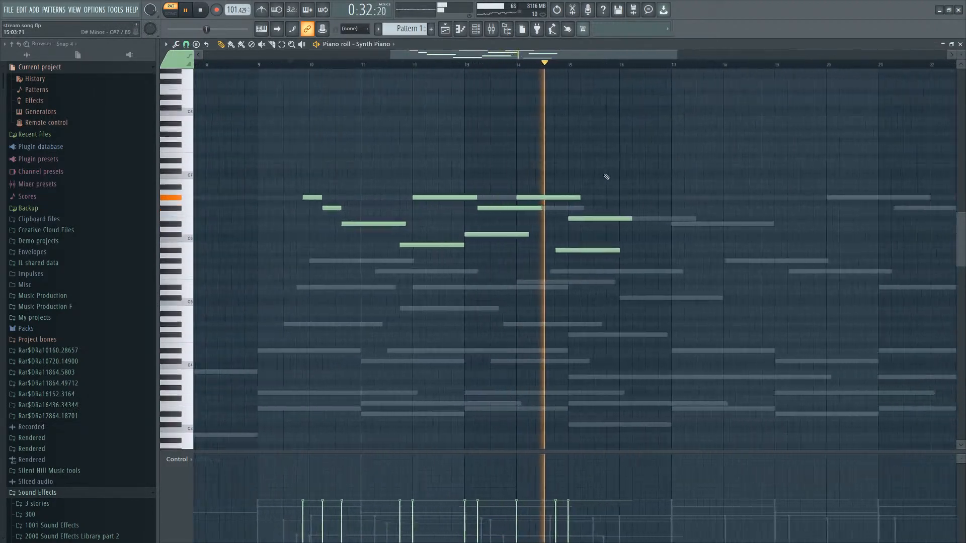
pyautogui.scroll(1, 606, 177)
pyautogui.click(597, 187)
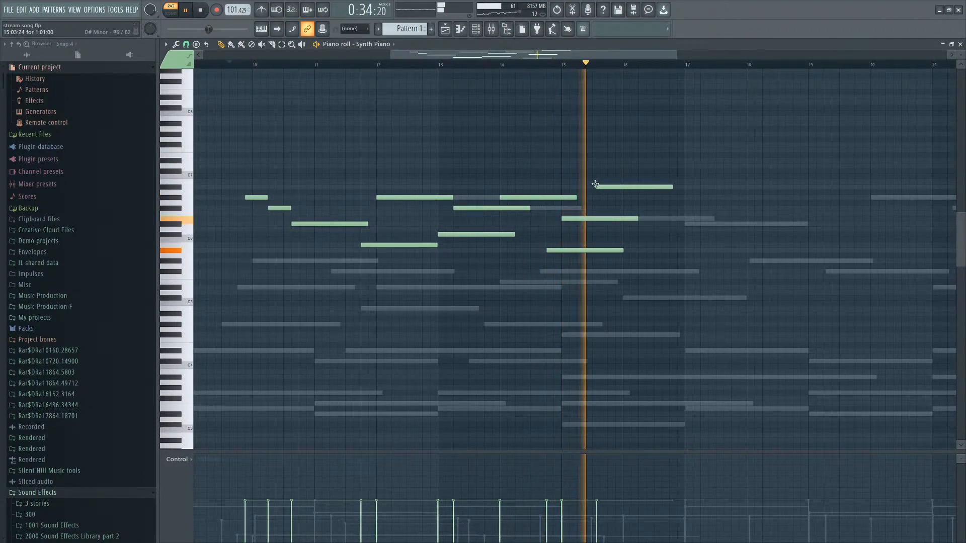
pyautogui.moveTo(614, 187); pyautogui.dragTo(610, 188)
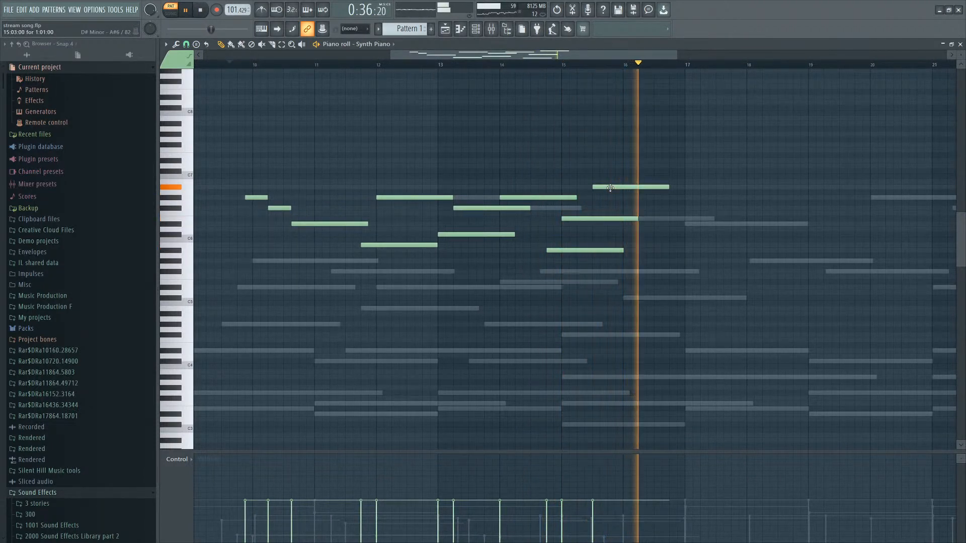
# Add another note just above it around bar 16, move it down one step, and stop playback.
pyautogui.click(603, 176)
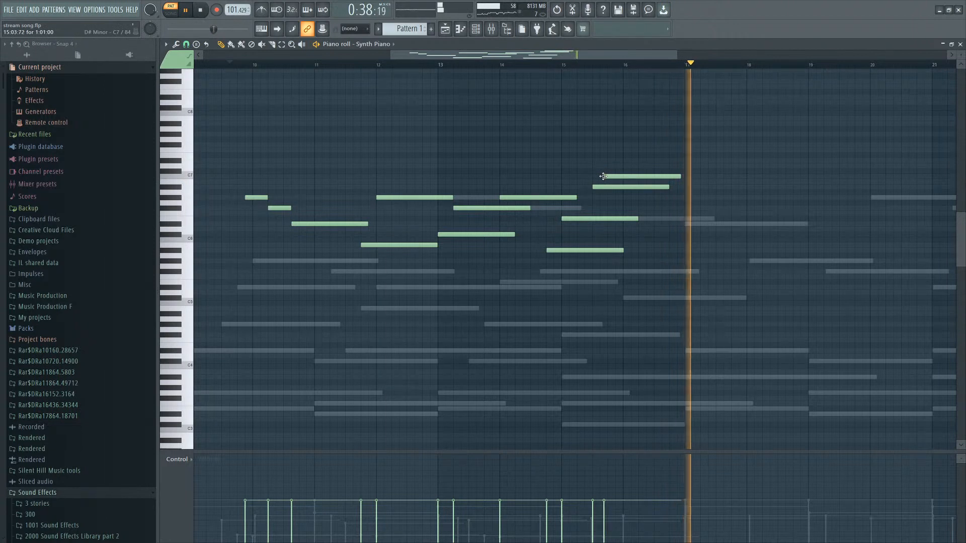
pyautogui.moveTo(603, 176); pyautogui.dragTo(603, 182)
pyautogui.press('space')
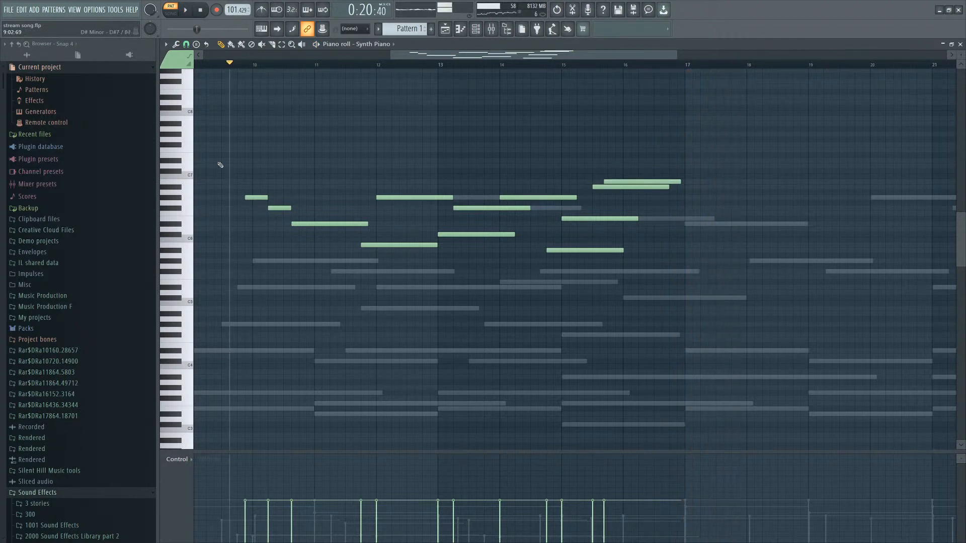
pyautogui.click(490, 30)
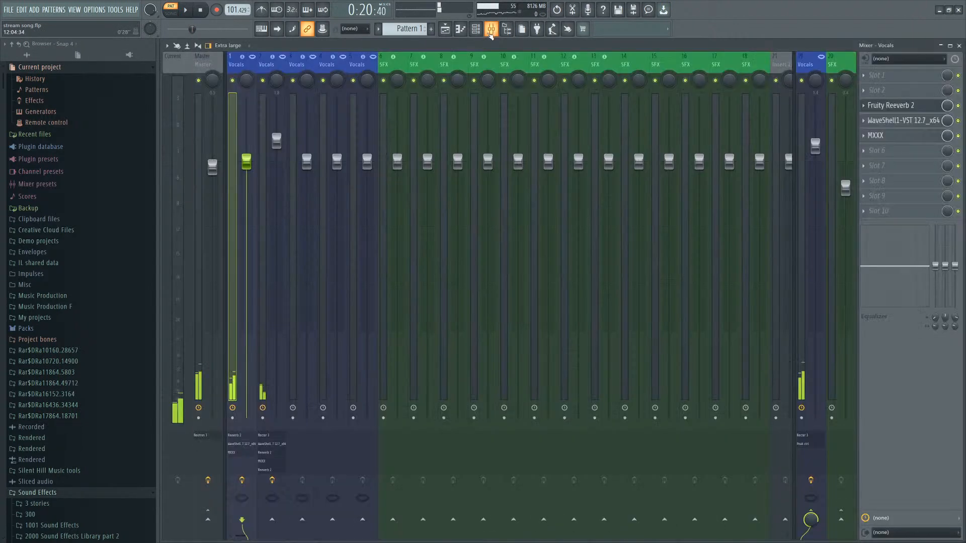
pyautogui.click(479, 29)
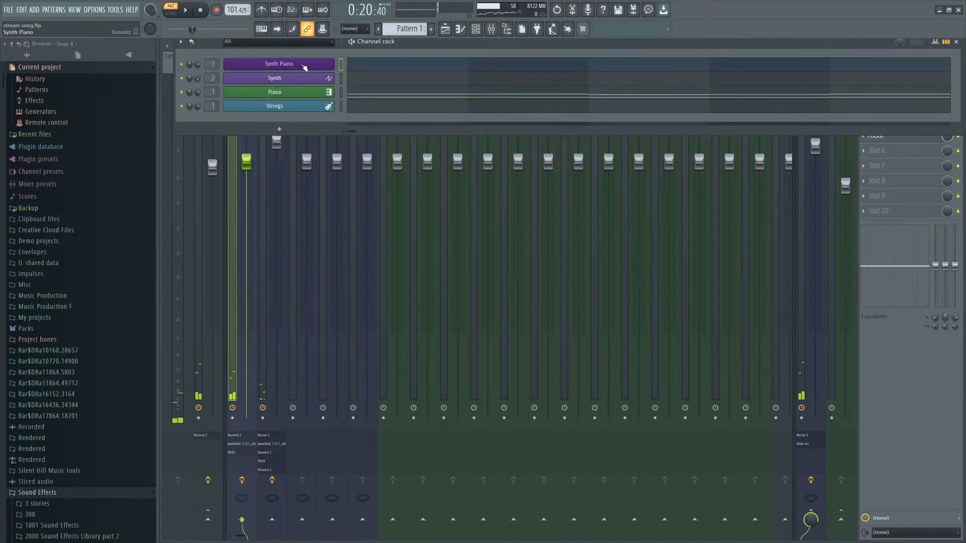
pyautogui.click(266, 90)
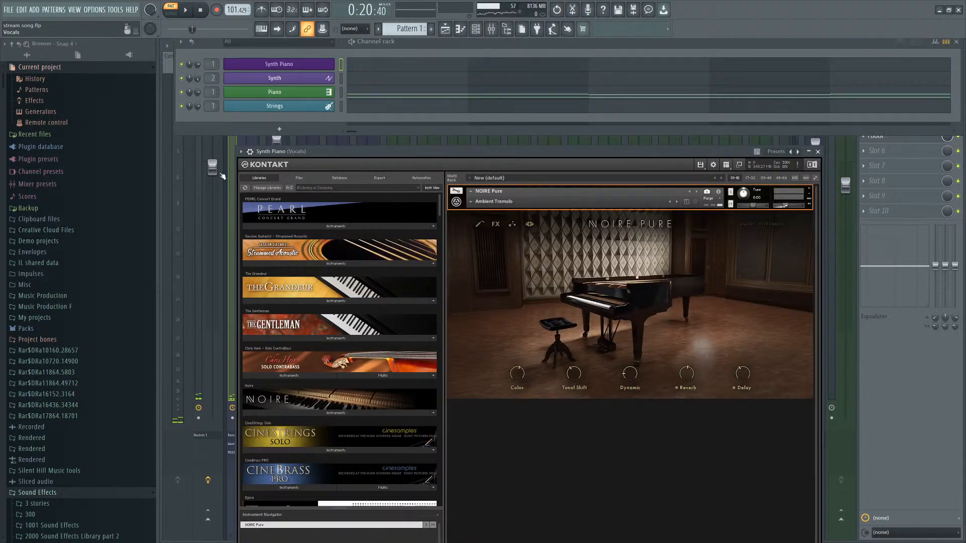
pyautogui.click(342, 66)
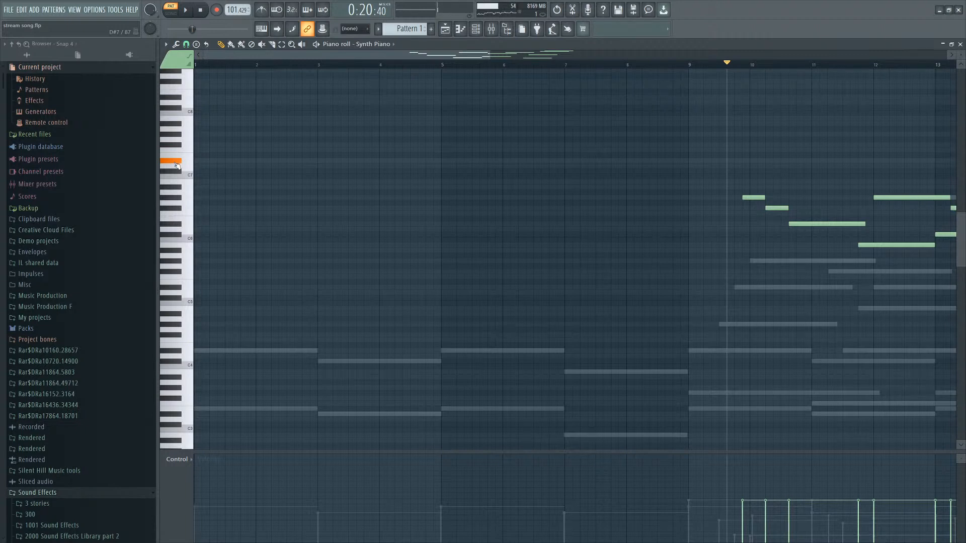
# Load the Muted Touch sound design preset into the Synth Piano's Noire Pure instrument.
pyautogui.click(481, 32)
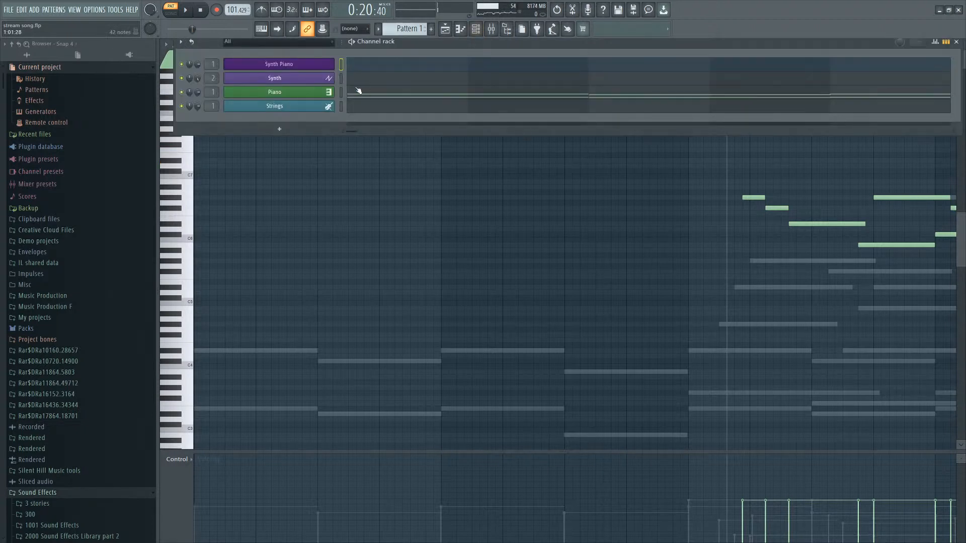
pyautogui.click(319, 69)
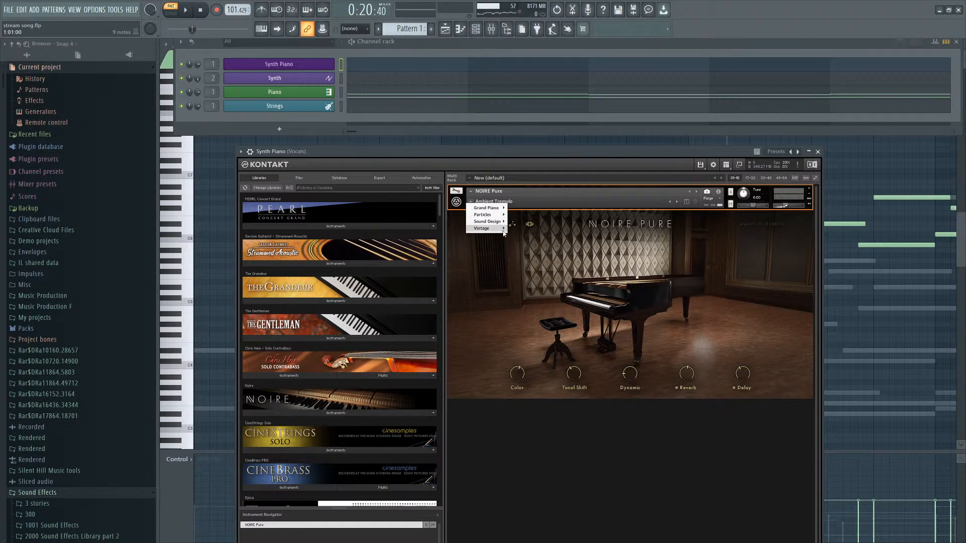
pyautogui.moveTo(499, 223)
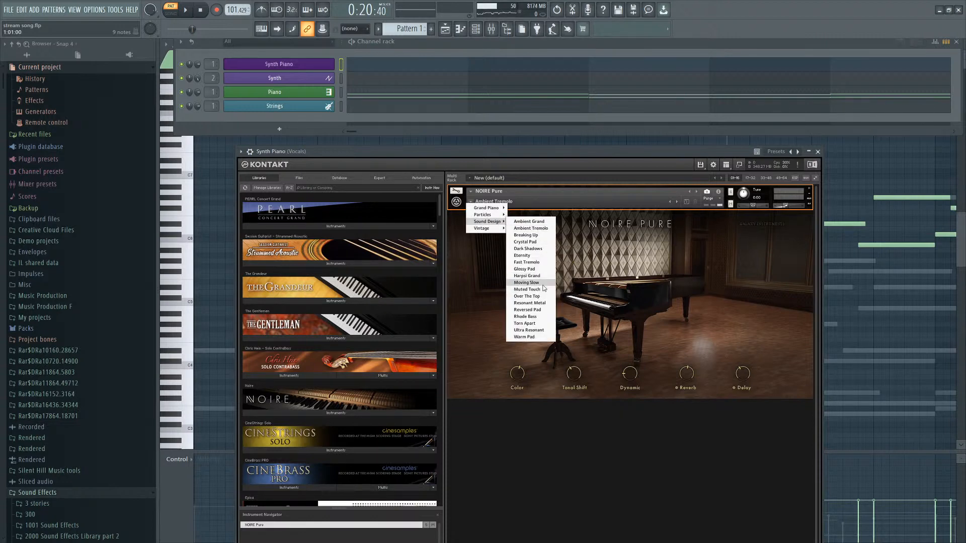
pyautogui.click(522, 263)
pyautogui.click(265, 138)
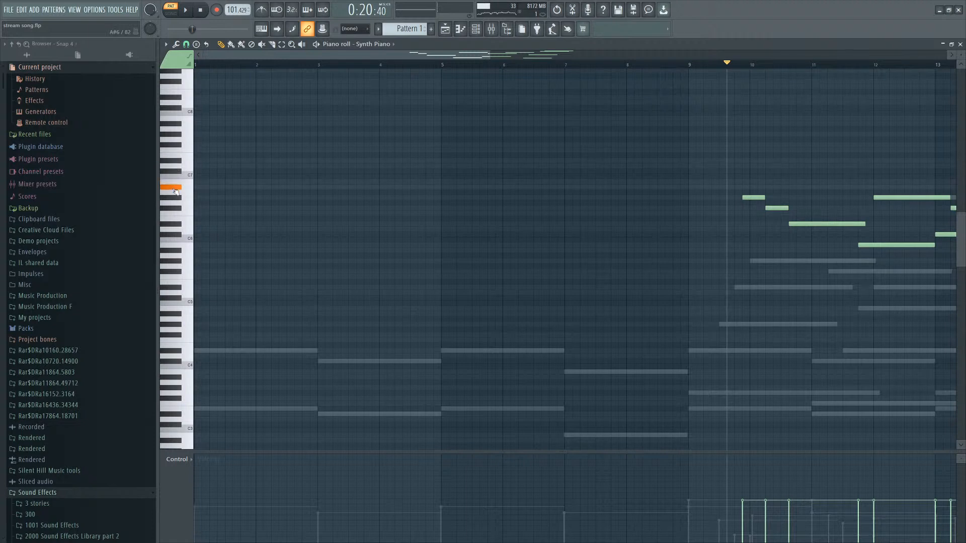
# Reopen the Synth Piano's Kontakt window and play the chorus back with the new preset.
pyautogui.click(491, 29)
pyautogui.click(477, 29)
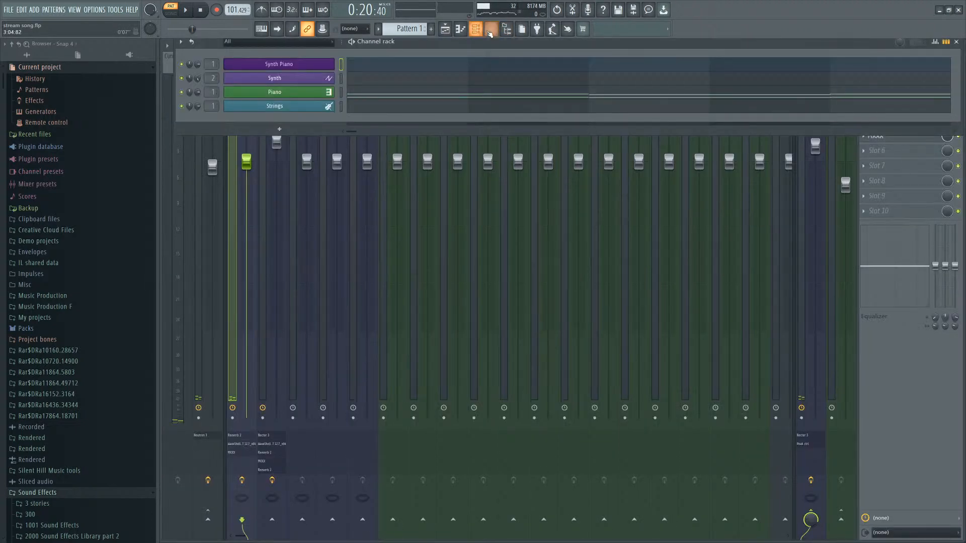
pyautogui.click(477, 29)
pyautogui.click(503, 30)
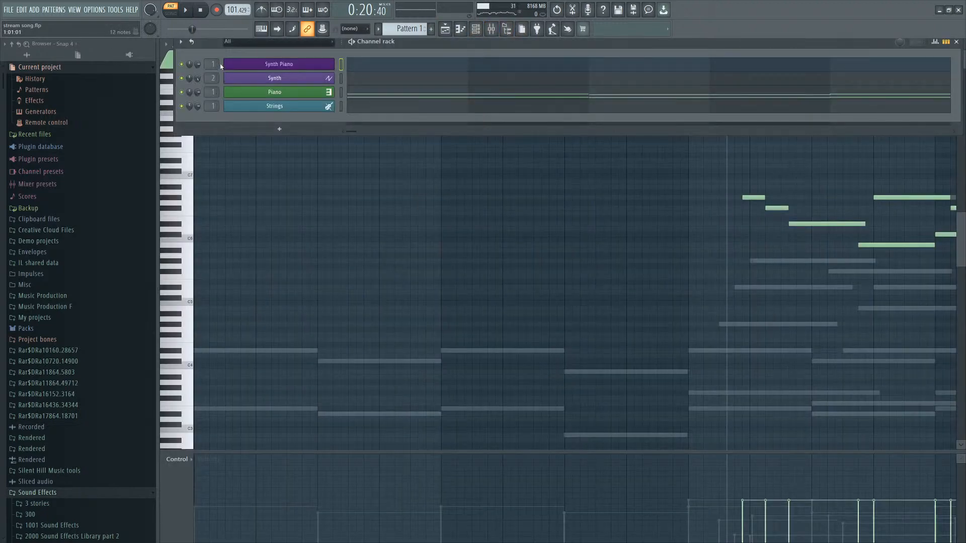
pyautogui.click(379, 63)
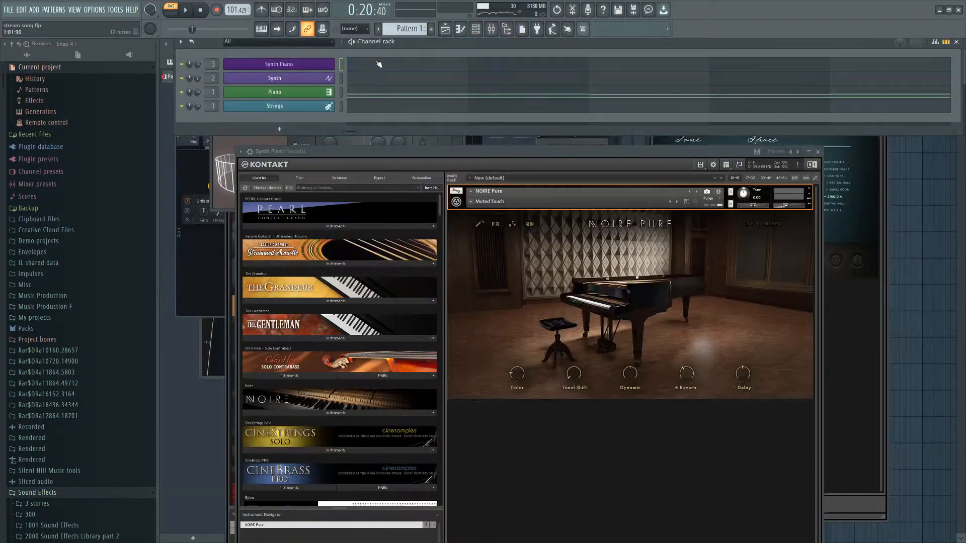
pyautogui.click(373, 64)
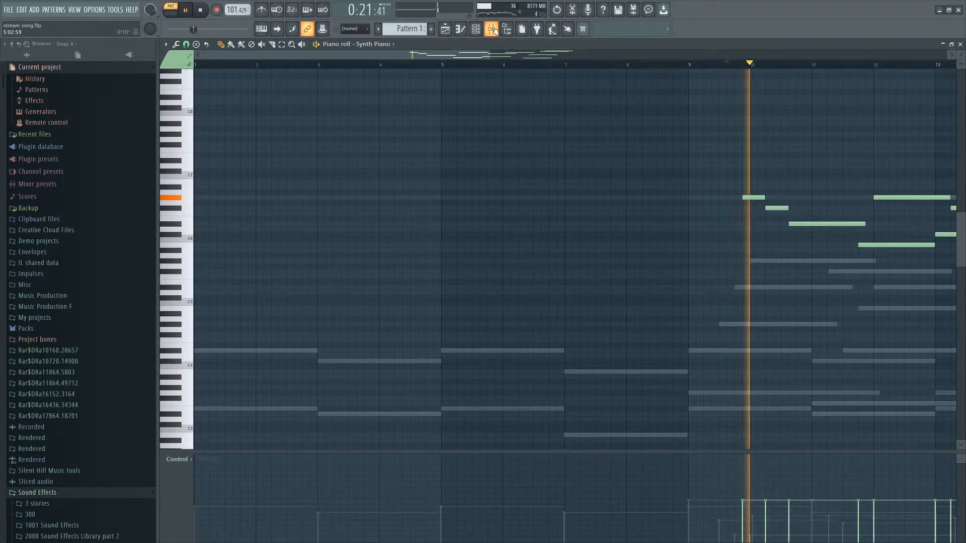
pyautogui.click(475, 29)
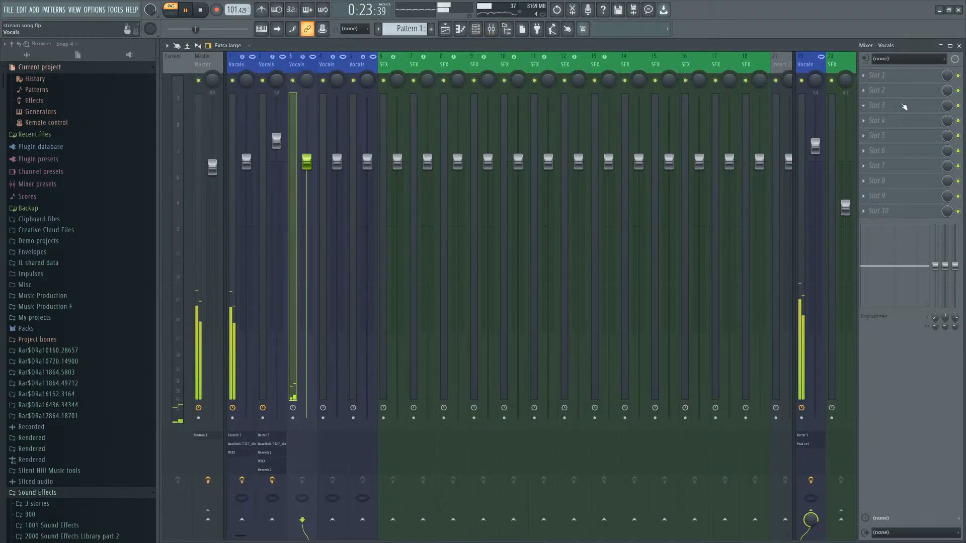
# Open the Vocals insert's Fruity Reeverb 2 plugin and hide the mixer again.
pyautogui.click(750, 389)
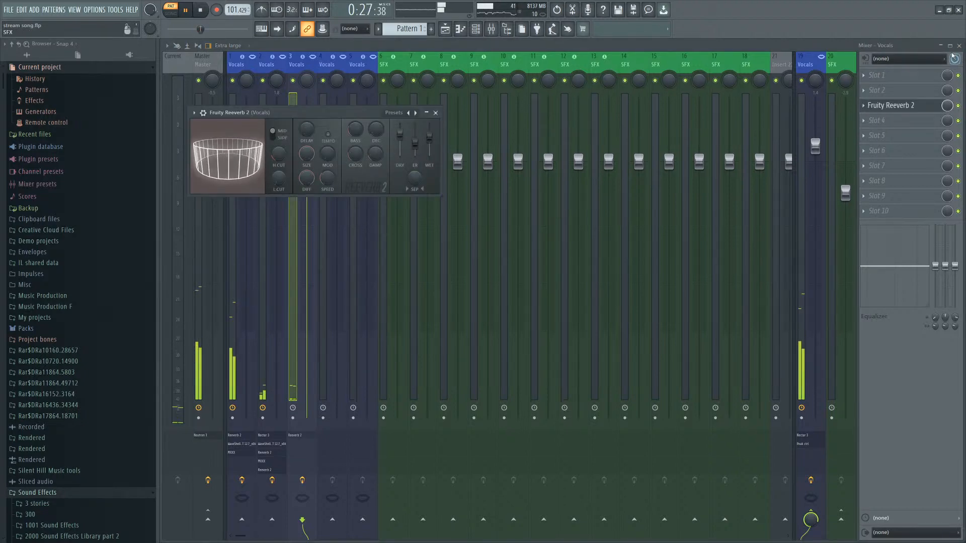
pyautogui.press('F9')
pyautogui.press('F9')
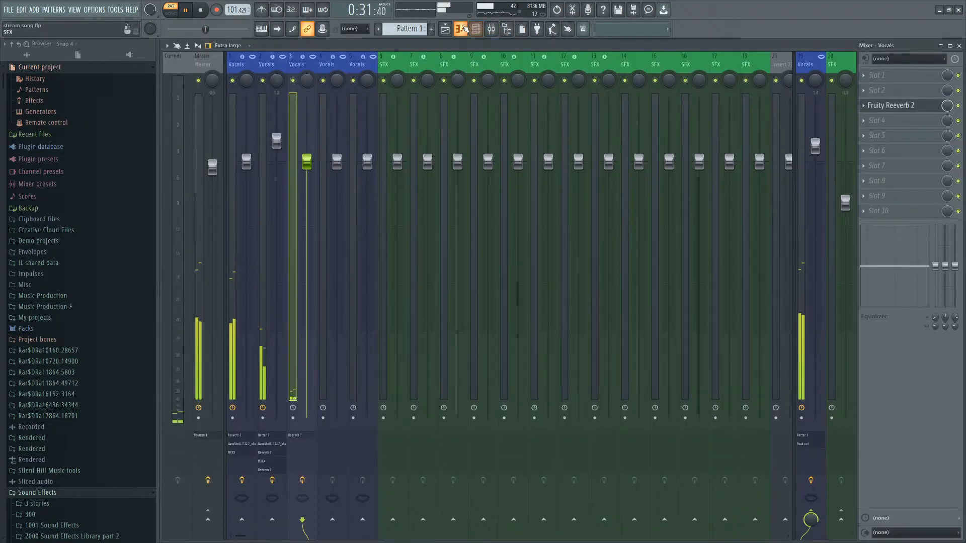
# Reopen the Synth Piano's Kontakt window and load the Particles preset Cloud into Noire Pure.
pyautogui.click(482, 30)
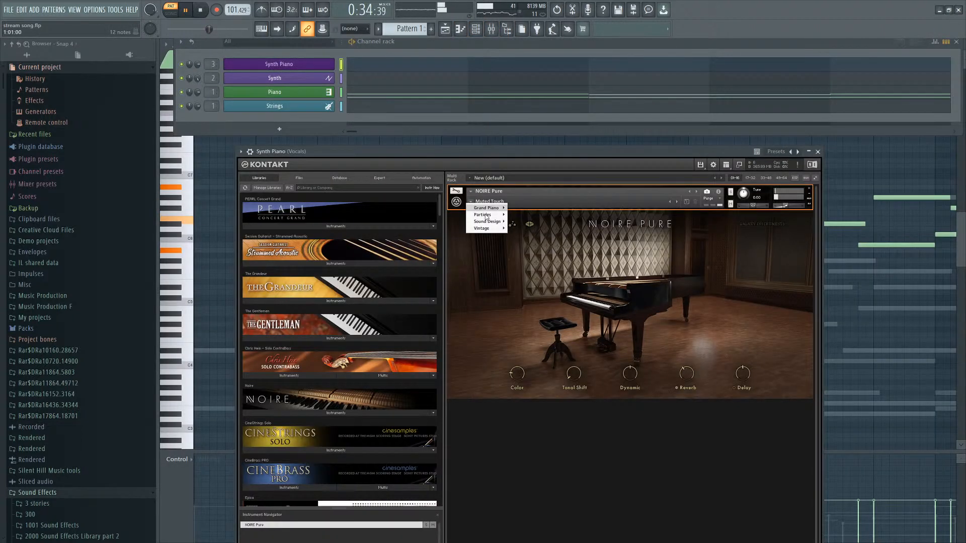
pyautogui.click(471, 201)
pyautogui.moveTo(494, 217)
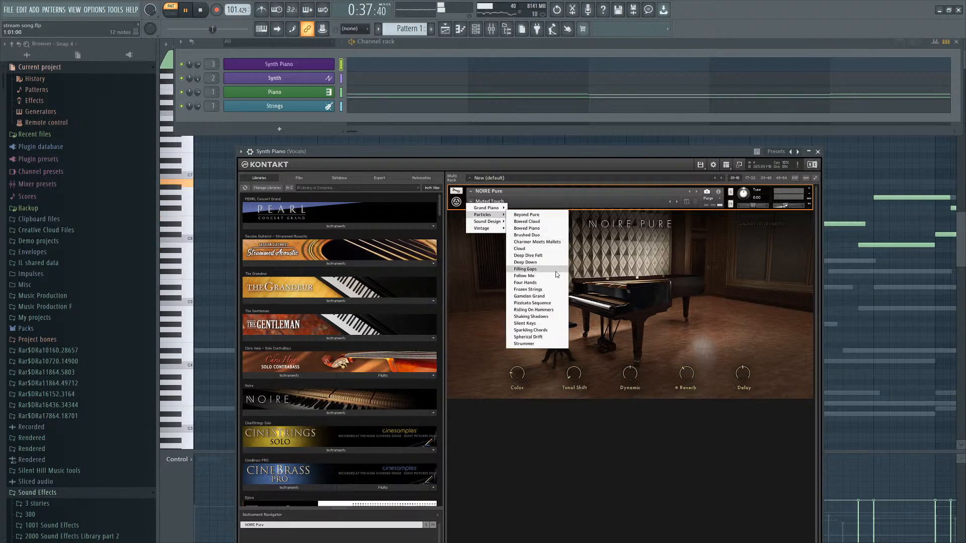
pyautogui.click(519, 249)
pyautogui.moveTo(538, 158); pyautogui.dragTo(548, 152)
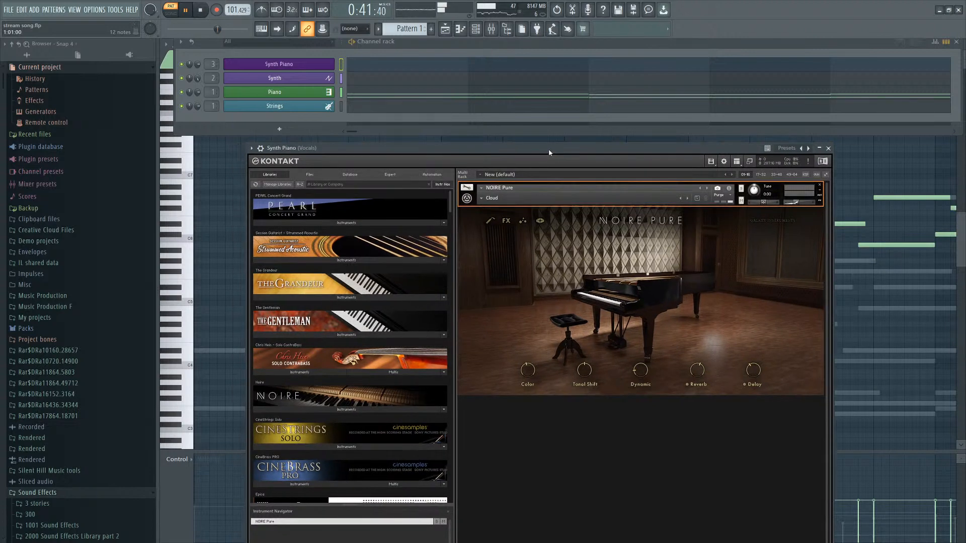
# Play the chorus back with the Cloud preset while viewing the Synth Piano notes.
pyautogui.click(843, 164)
pyautogui.press('space')
pyautogui.press('space')
pyautogui.scroll(-3, 704, 257)
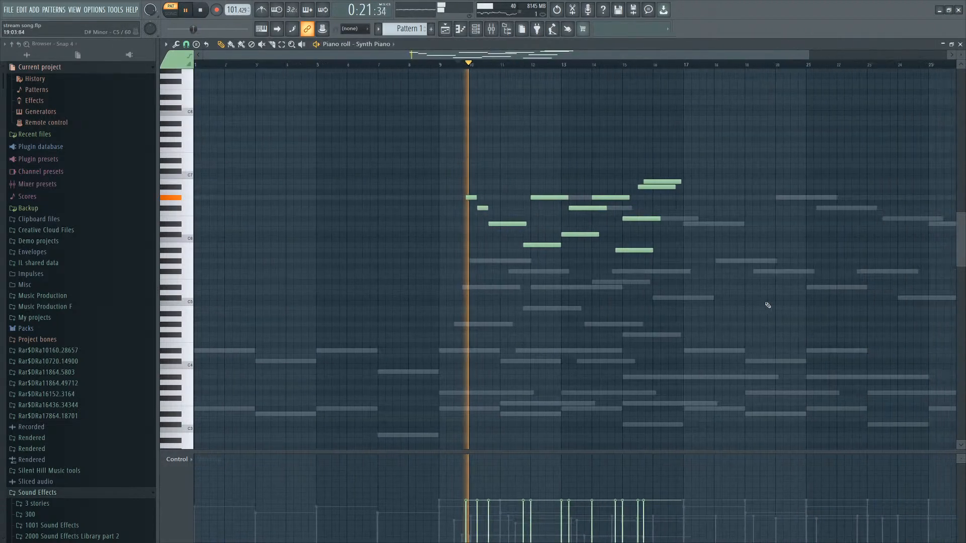
pyautogui.scroll(2, 785, 251)
pyautogui.press('F7')
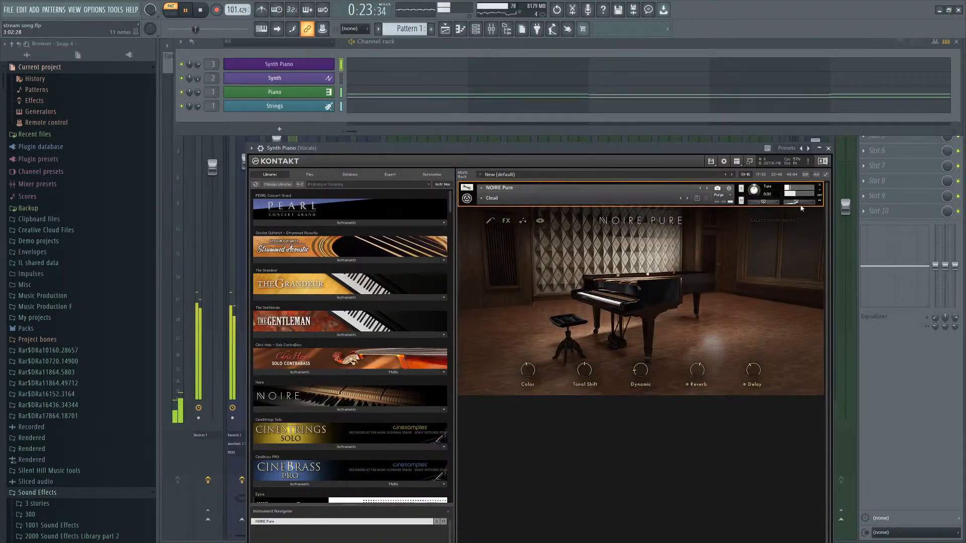
# Raise the Noire Pure instrument's volume slightly, then play the chorus again and stop playback.
pyautogui.moveTo(801, 203); pyautogui.dragTo(804, 203)
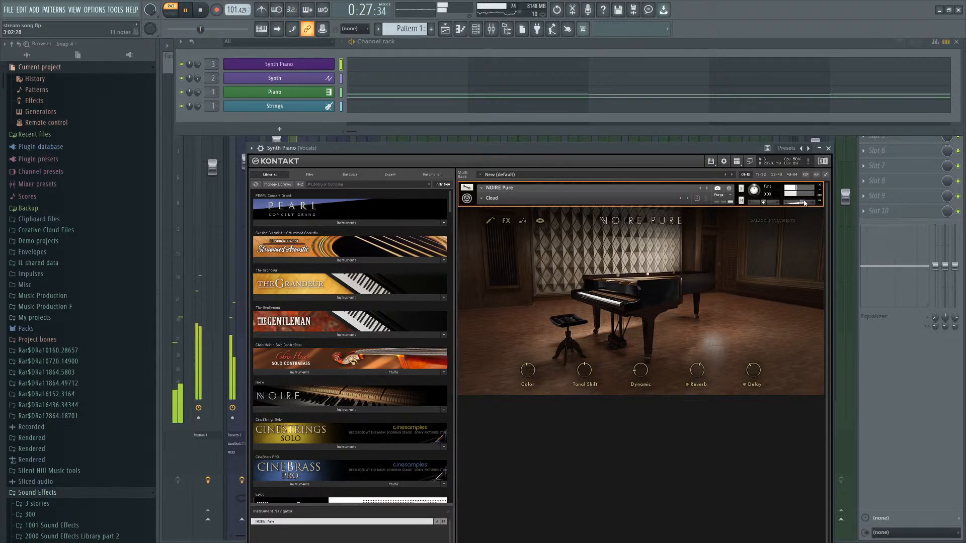
pyautogui.moveTo(454, 149); pyautogui.dragTo(450, 148)
pyautogui.press('space')
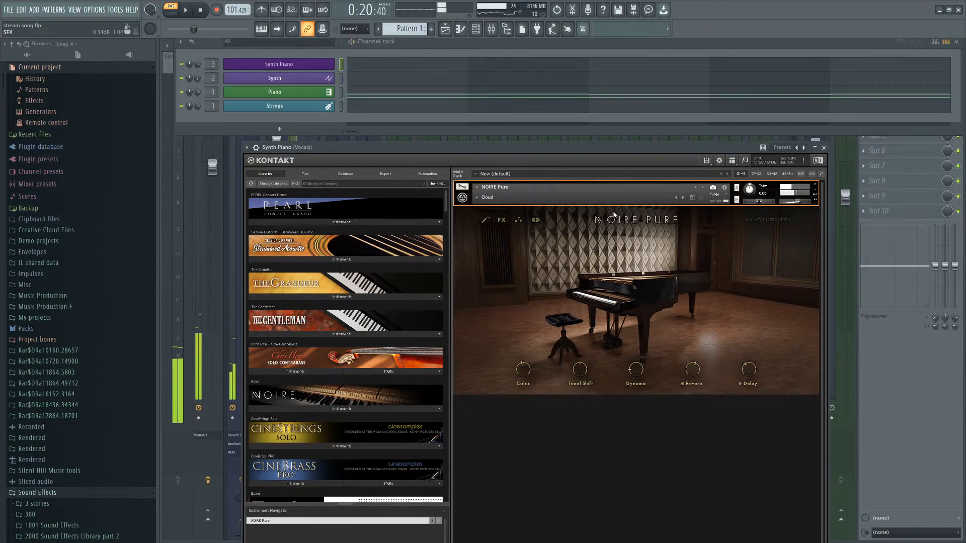
pyautogui.click(200, 9)
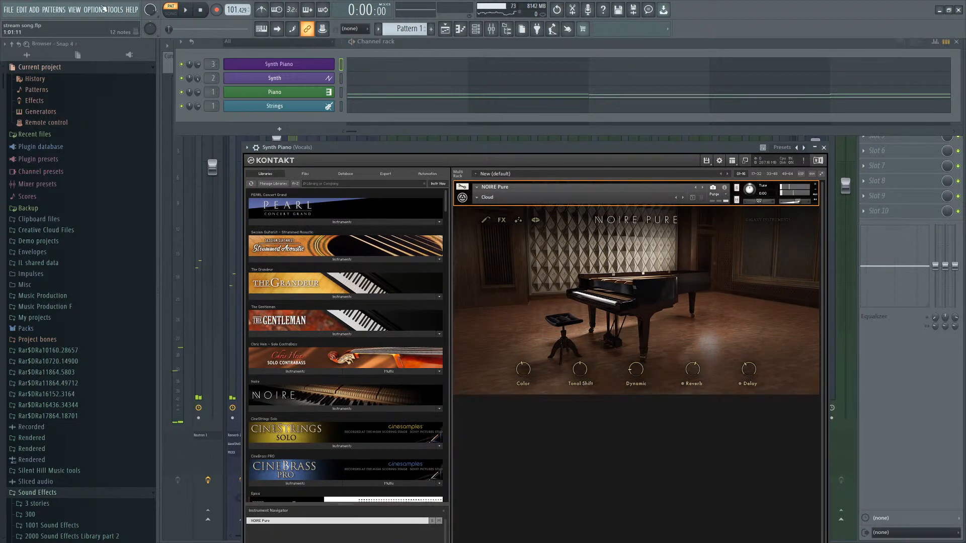
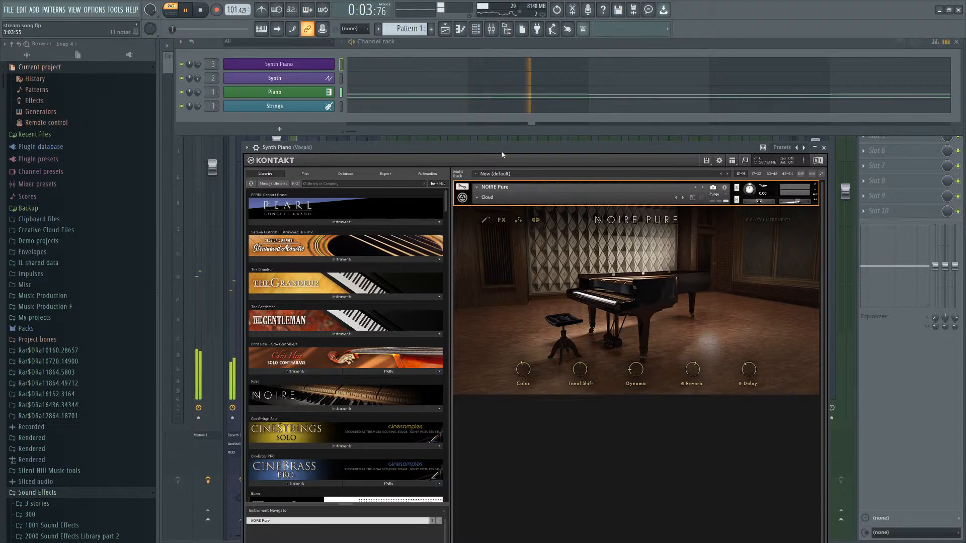
# Open the Synth Piano's piano roll and add a note extending its chorus melody around bar 16.
pyautogui.moveTo(502, 153); pyautogui.dragTo(476, 151)
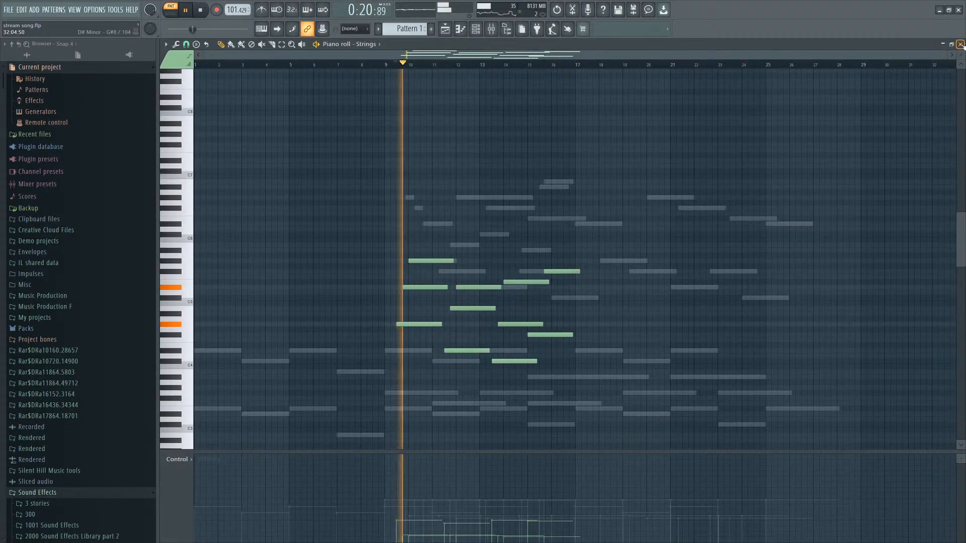
pyautogui.click(960, 45)
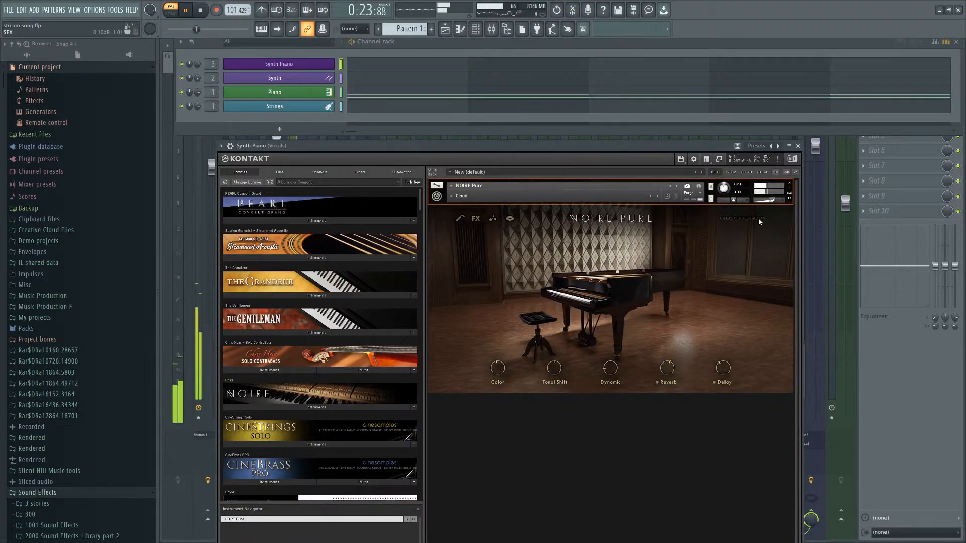
pyautogui.moveTo(606, 150); pyautogui.dragTo(610, 146)
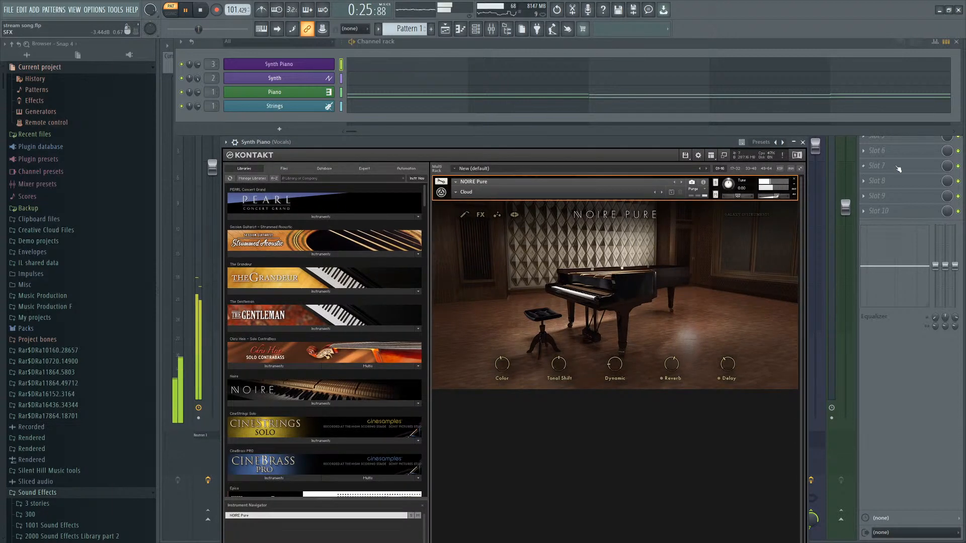
pyautogui.press('F7')
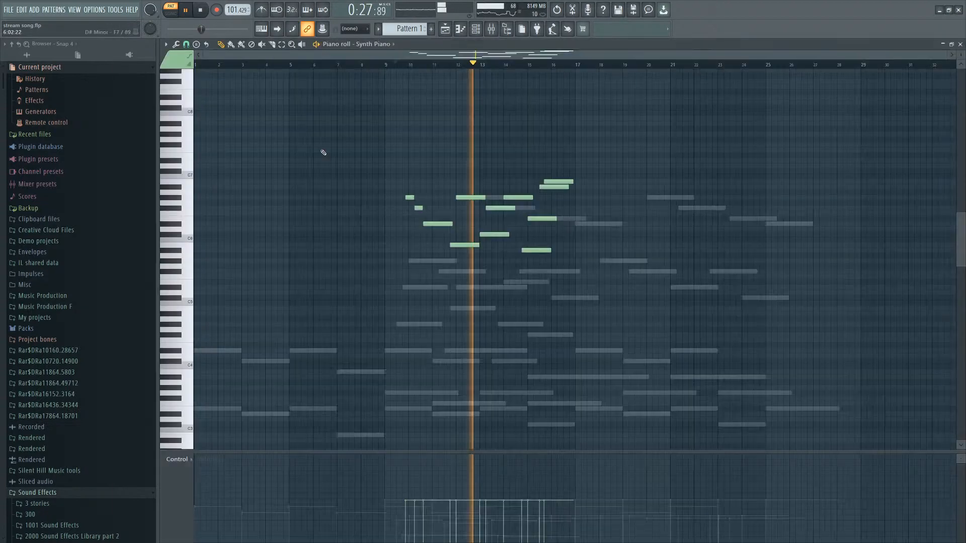
pyautogui.scroll(6, 550, 260)
pyautogui.scroll(-5, 470, 256)
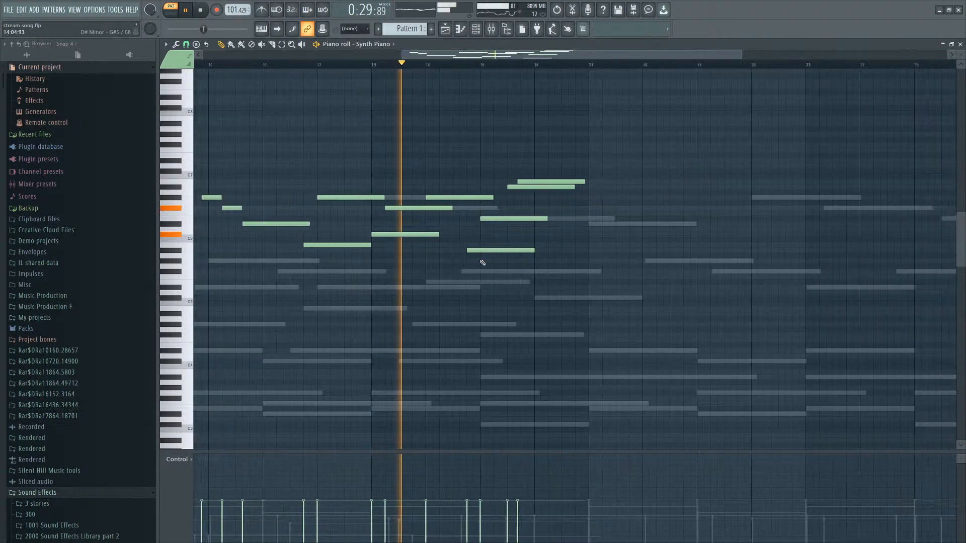
pyautogui.moveTo(604, 137); pyautogui.dragTo(223, 277)
pyautogui.scroll(-2, 322, 283)
pyautogui.keyDown('ctrl'); pyautogui.click(593, 269); pyautogui.keyUp('ctrl')
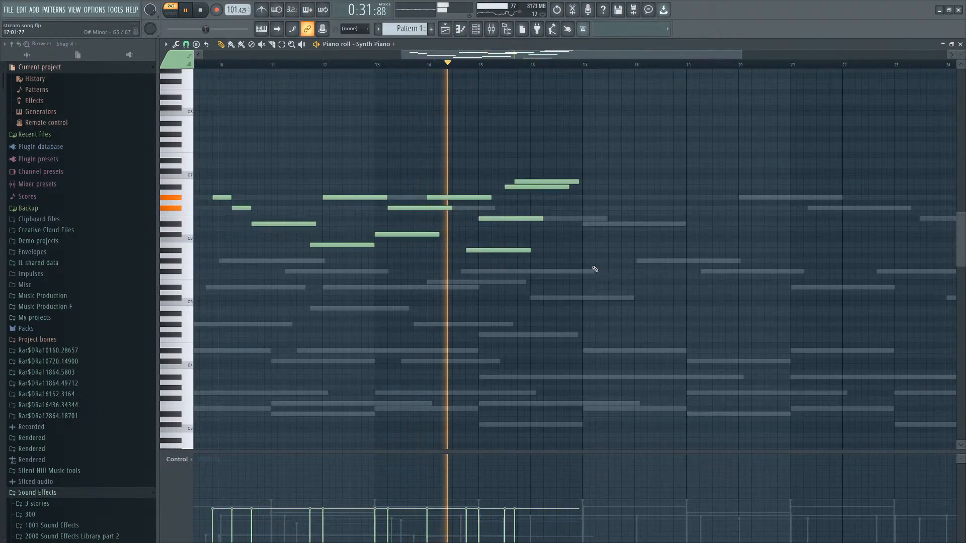
pyautogui.scroll(3, 568, 276)
pyautogui.scroll(-3, 576, 280)
pyautogui.scroll(-1, 554, 272)
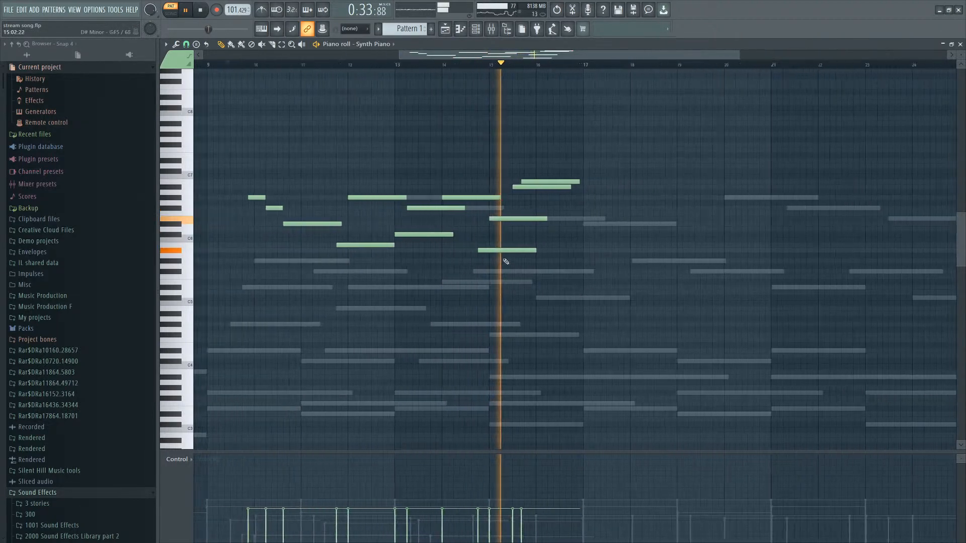
pyautogui.click(560, 246)
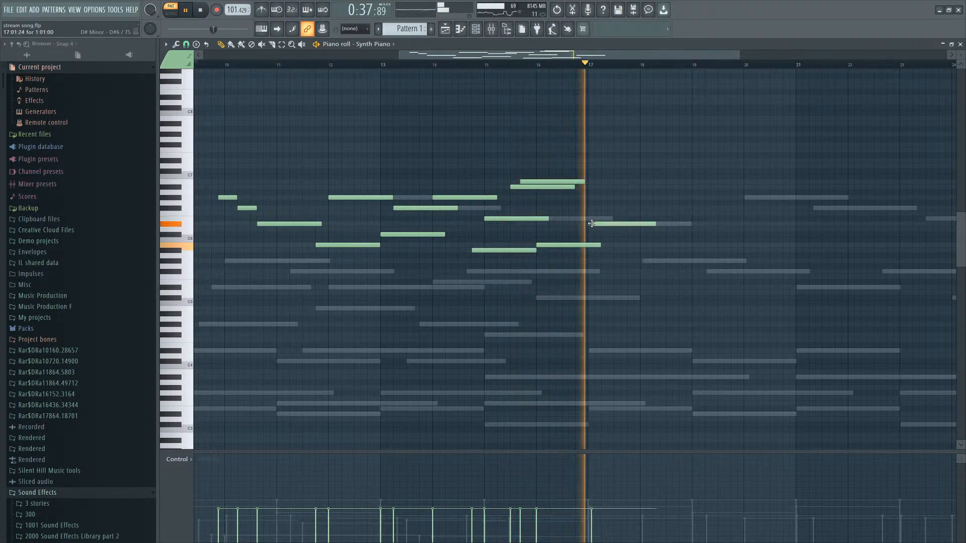
# Add three more Synth Piano notes stepping down through bars 17 to 19.
pyautogui.click(626, 223)
pyautogui.click(644, 262)
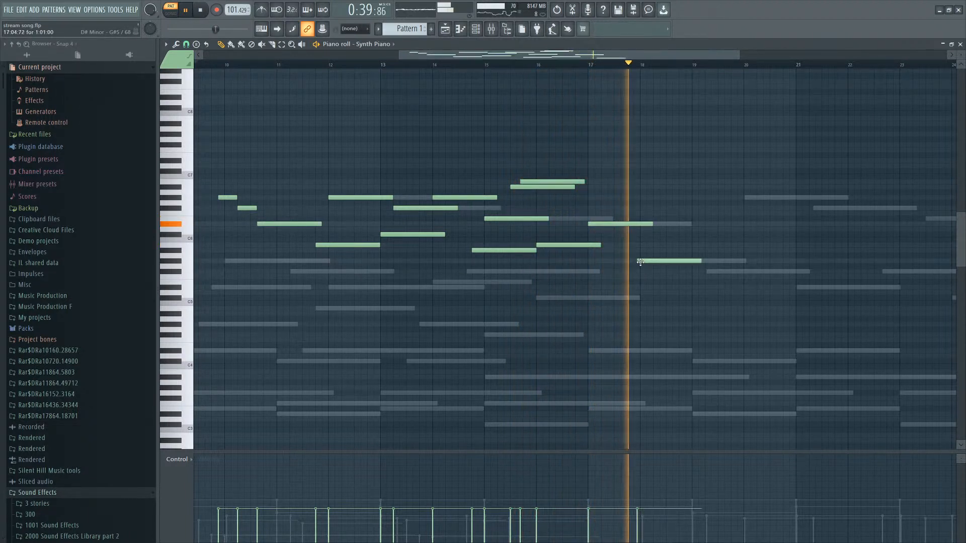
pyautogui.scroll(-1, 666, 294)
pyautogui.scroll(2, 666, 293)
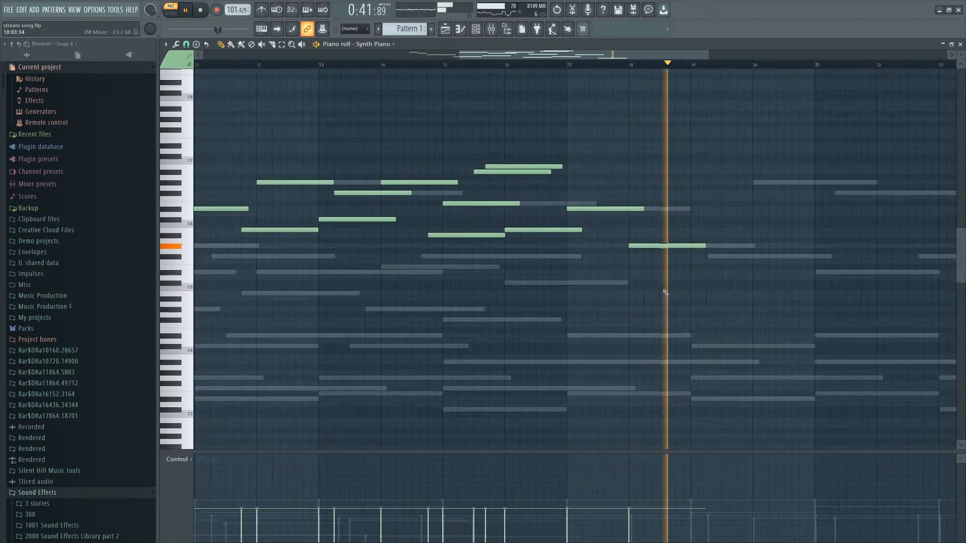
pyautogui.click(584, 282)
pyautogui.click(726, 260)
pyautogui.moveTo(725, 259)
pyautogui.mouseDown()
pyautogui.moveTo(743, 258)
pyautogui.moveTo(729, 260)
pyautogui.mouseUp()
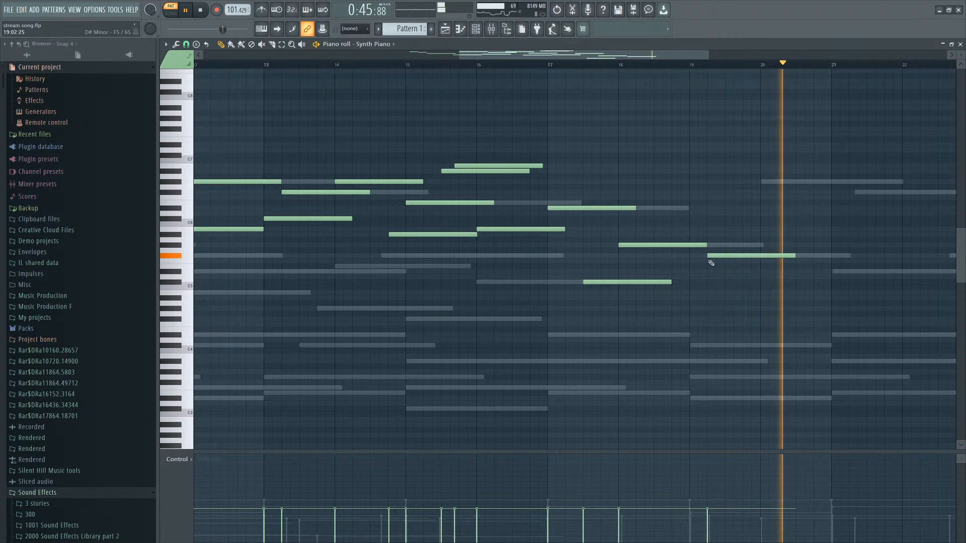
# Continue the Synth Piano line with short descending notes across bars 21 to 24.
pyautogui.scroll(-2, 789, 273)
pyautogui.scroll(1, 791, 273)
pyautogui.click(783, 271)
pyautogui.scroll(-2, 825, 277)
pyautogui.scroll(2, 849, 282)
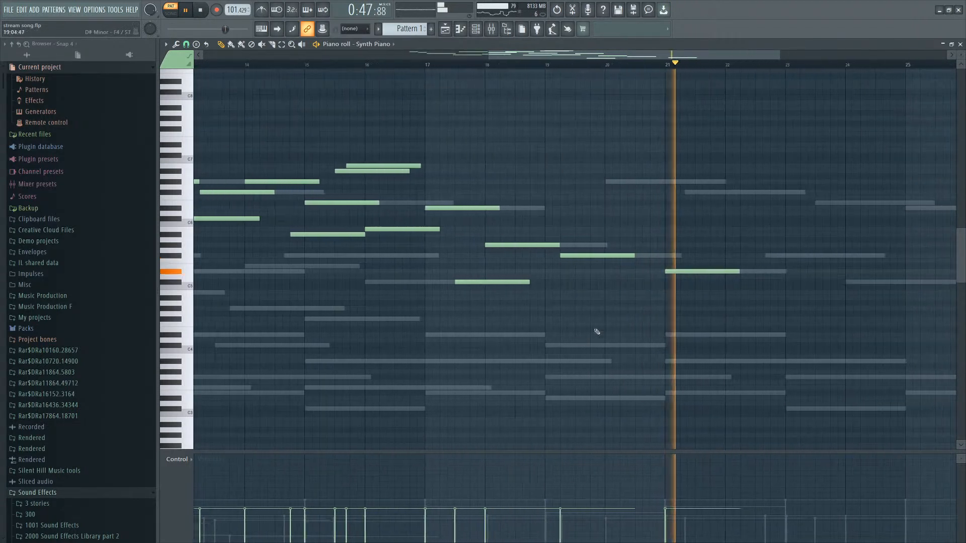
pyautogui.click(754, 267)
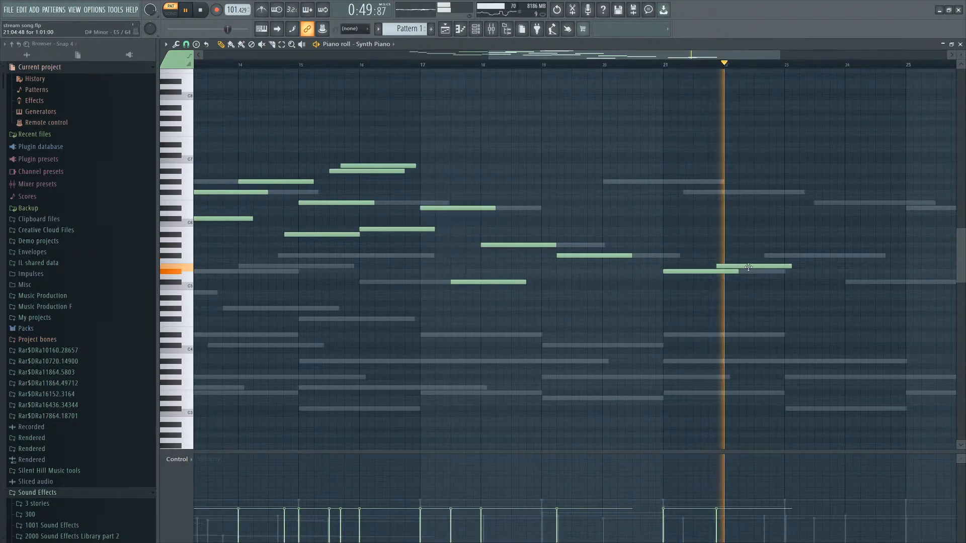
pyautogui.scroll(-2, 532, 285)
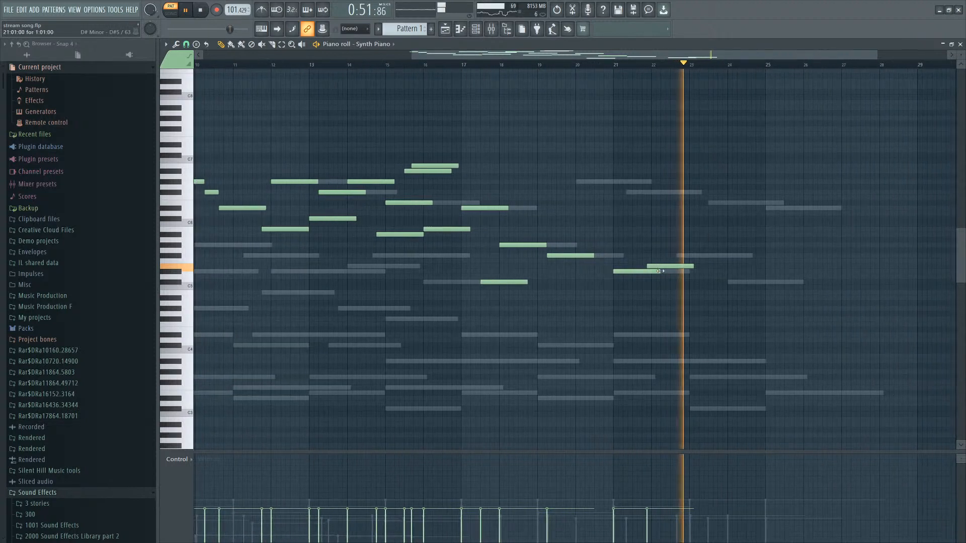
pyautogui.click(679, 256)
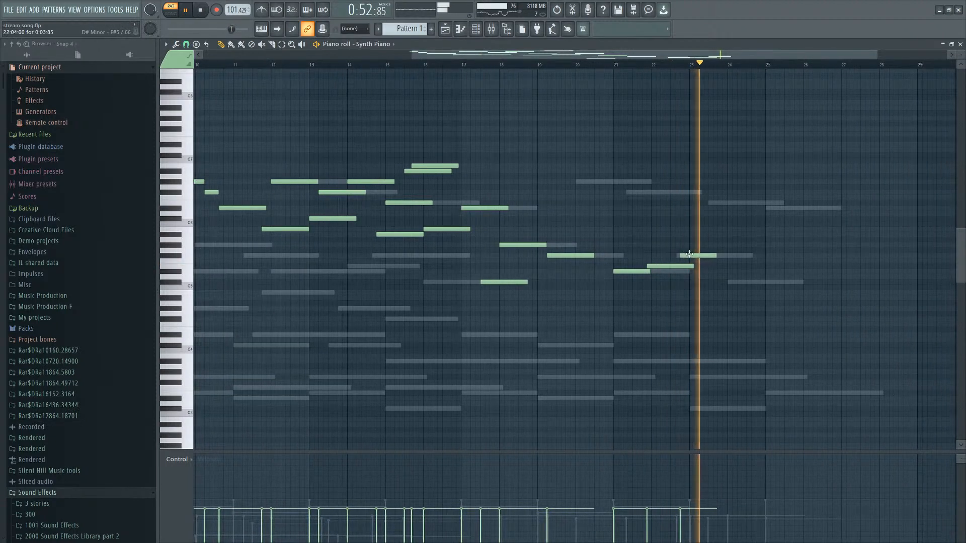
pyautogui.click(730, 281)
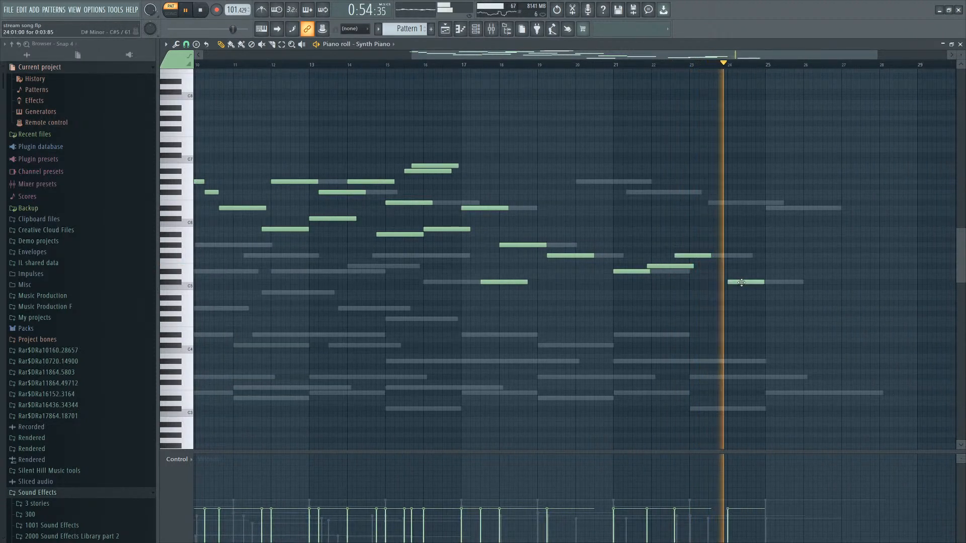
pyautogui.click(775, 271)
pyautogui.moveTo(776, 271); pyautogui.dragTo(767, 269)
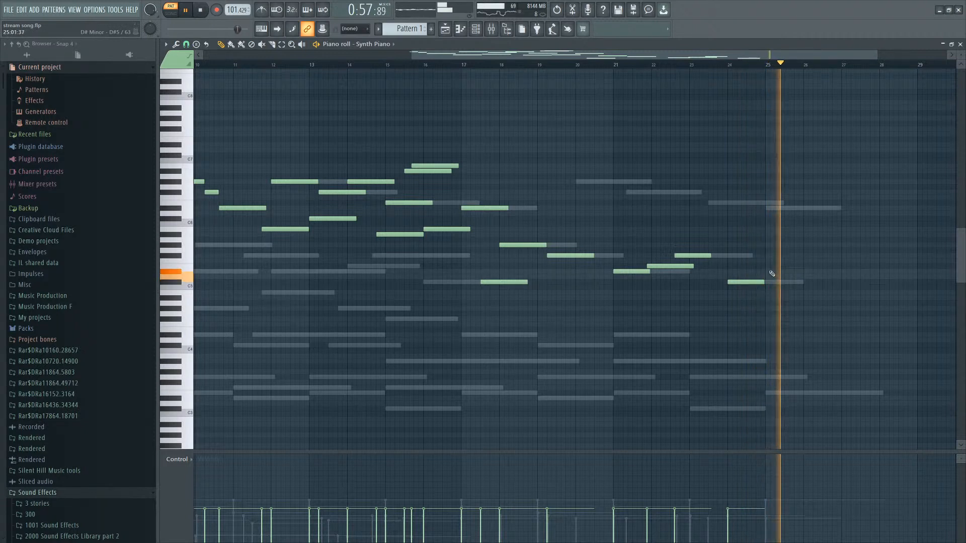
# Start playback and nudge the final Synth Piano note at bar 25.
pyautogui.press('space')
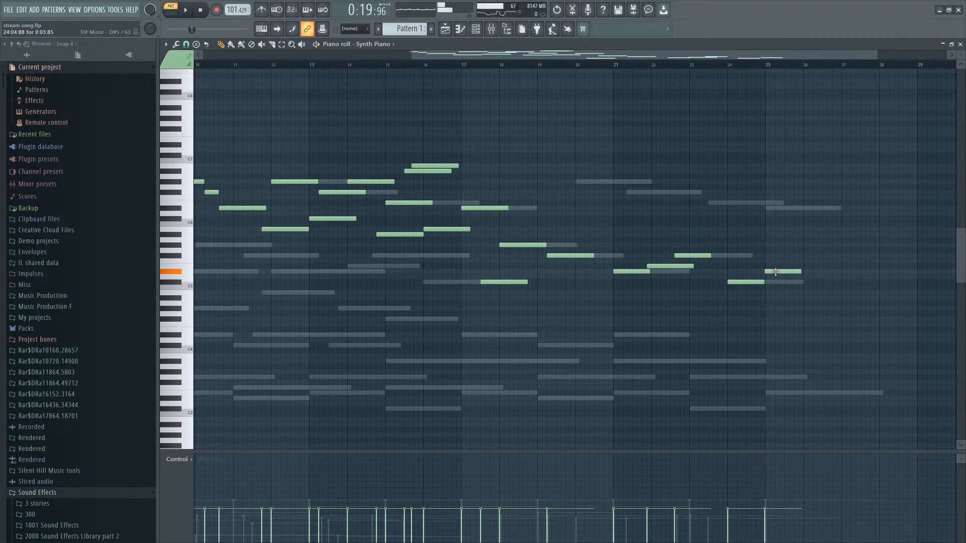
pyautogui.moveTo(776, 272)
pyautogui.mouseDown()
pyautogui.moveTo(767, 269)
pyautogui.moveTo(780, 272)
pyautogui.mouseUp()
pyautogui.scroll(-2, 639, 217)
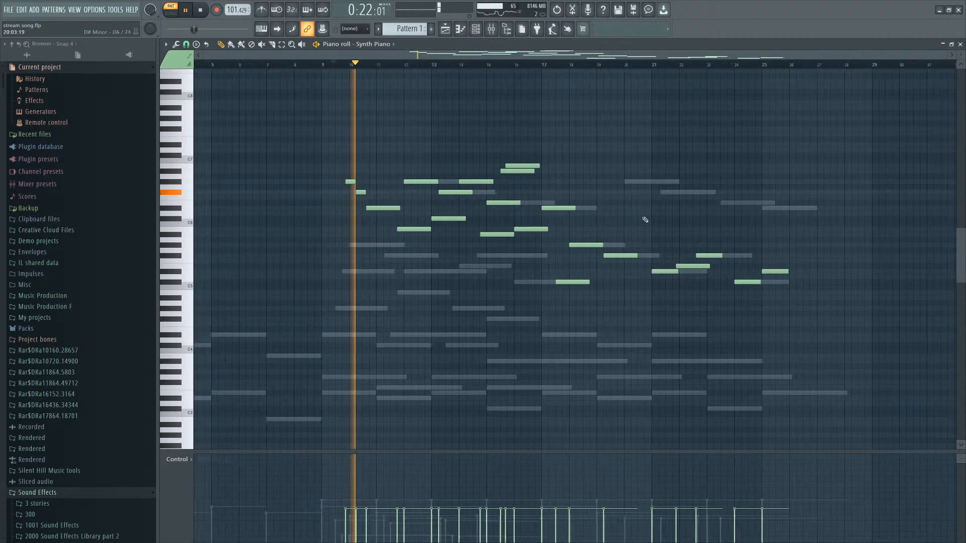
pyautogui.scroll(4, 565, 306)
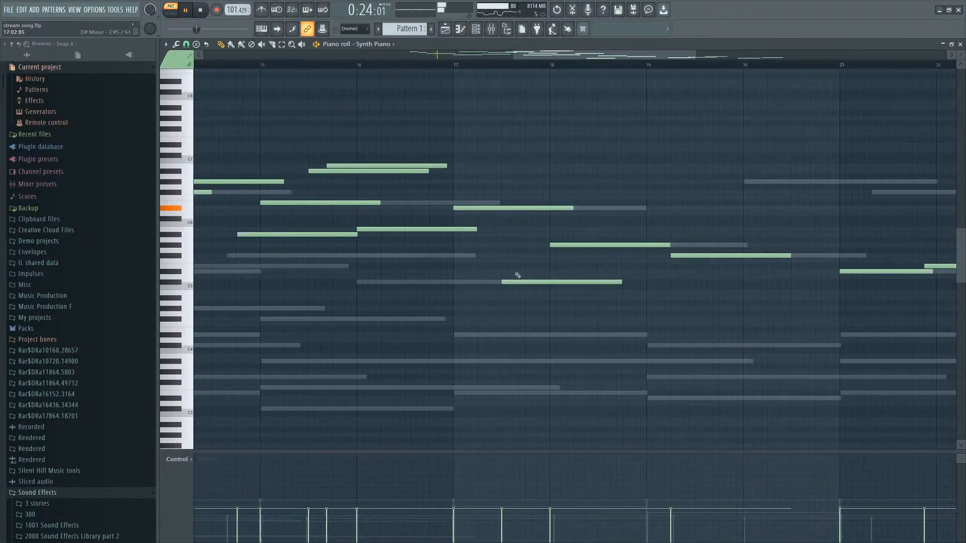
# Reopen the Synth Piano's Kontakt window and load the Particles preset Follow Me into Noire Pure.
pyautogui.press('F6')
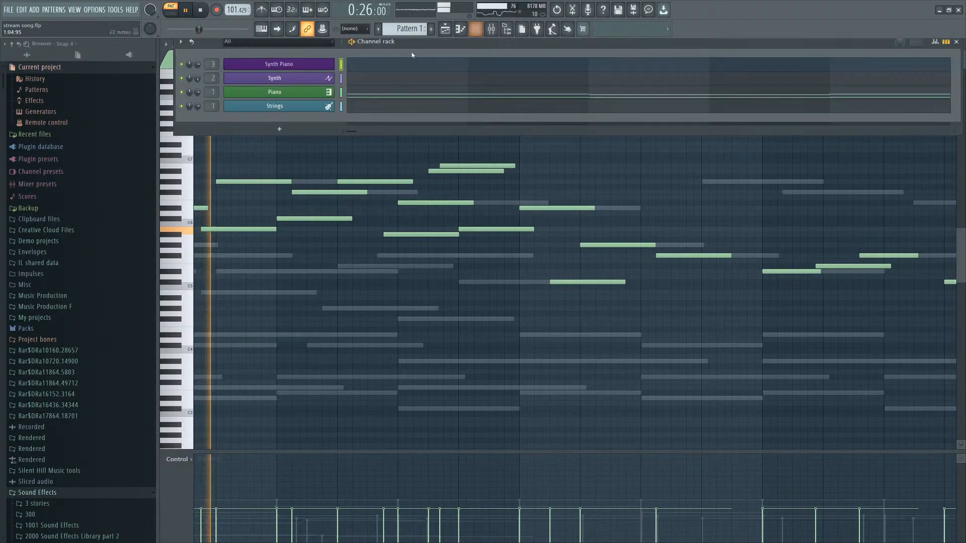
pyautogui.click(278, 67)
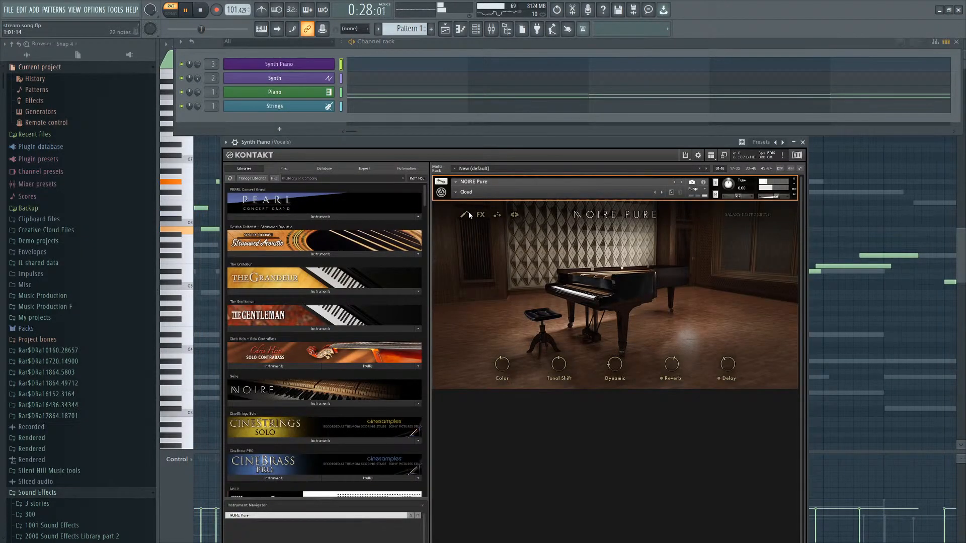
pyautogui.click(463, 192)
pyautogui.moveTo(470, 205)
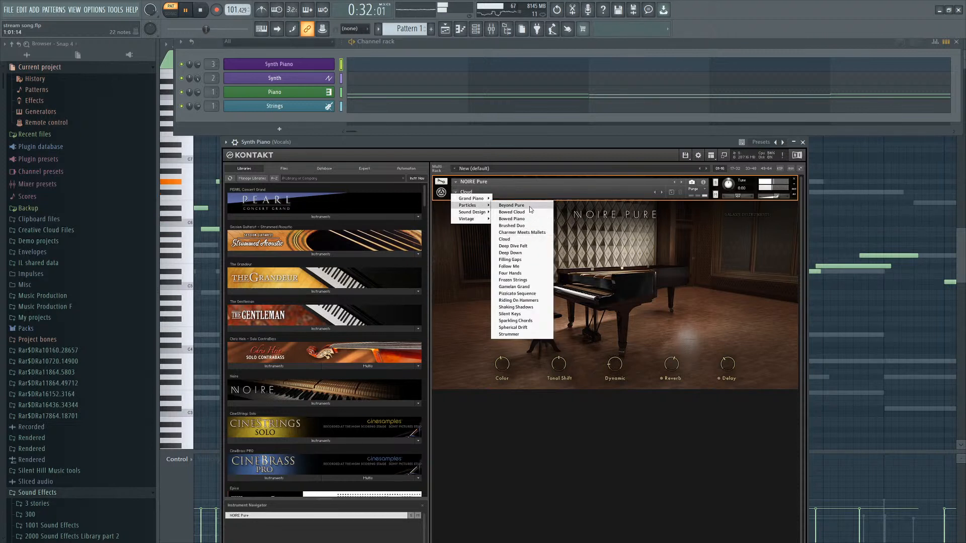
pyautogui.click(538, 266)
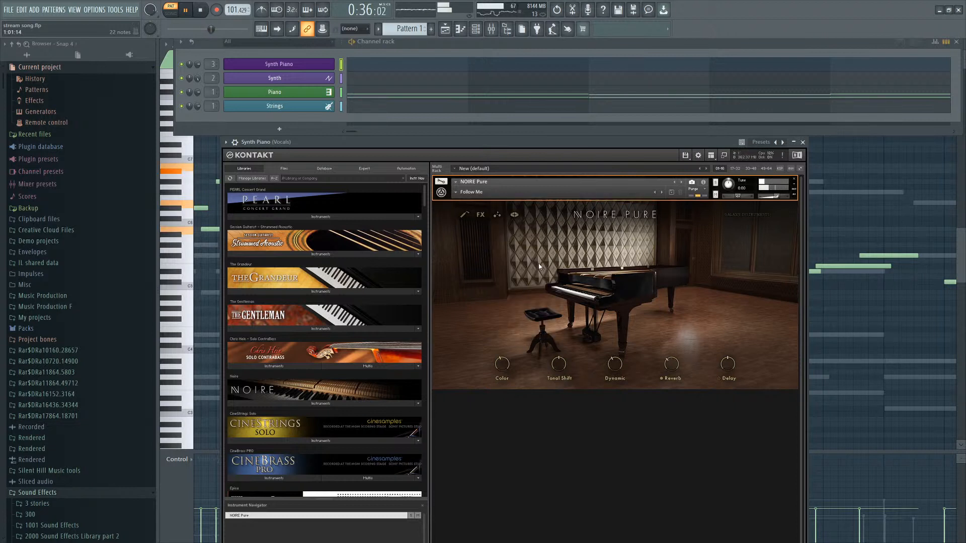
# Raise Noire Pure's Reverb knob slightly and open its Particles engine page.
pyautogui.moveTo(680, 355); pyautogui.dragTo(677, 350)
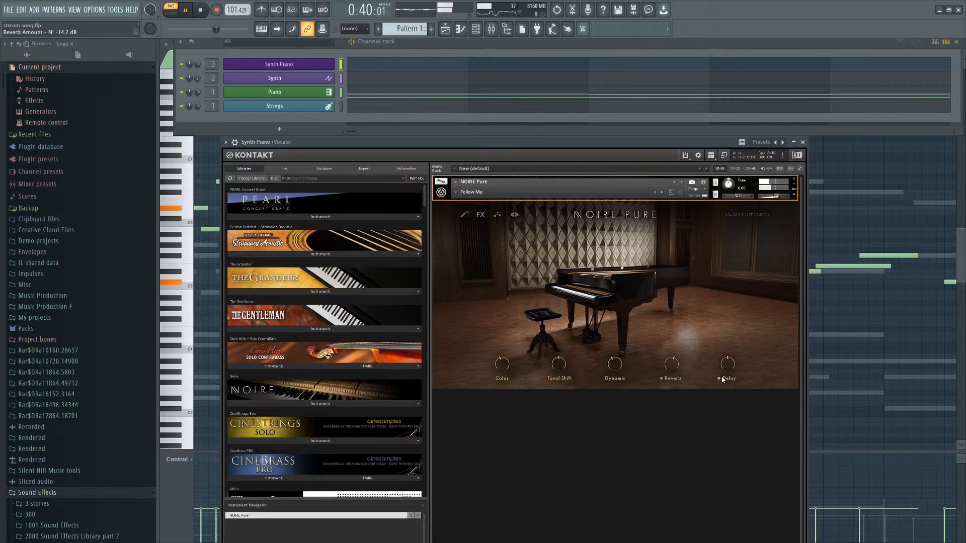
pyautogui.click(481, 216)
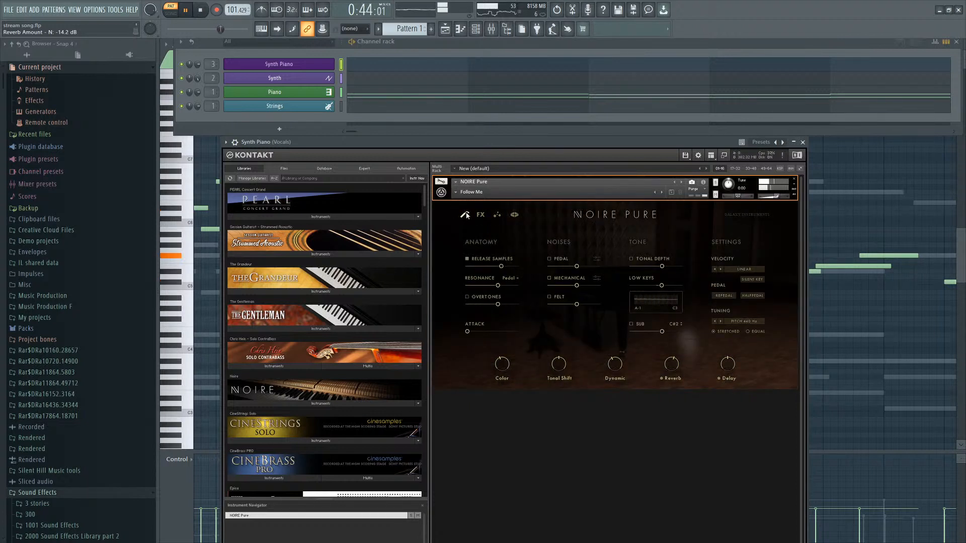
pyautogui.click(464, 215)
pyautogui.click(495, 217)
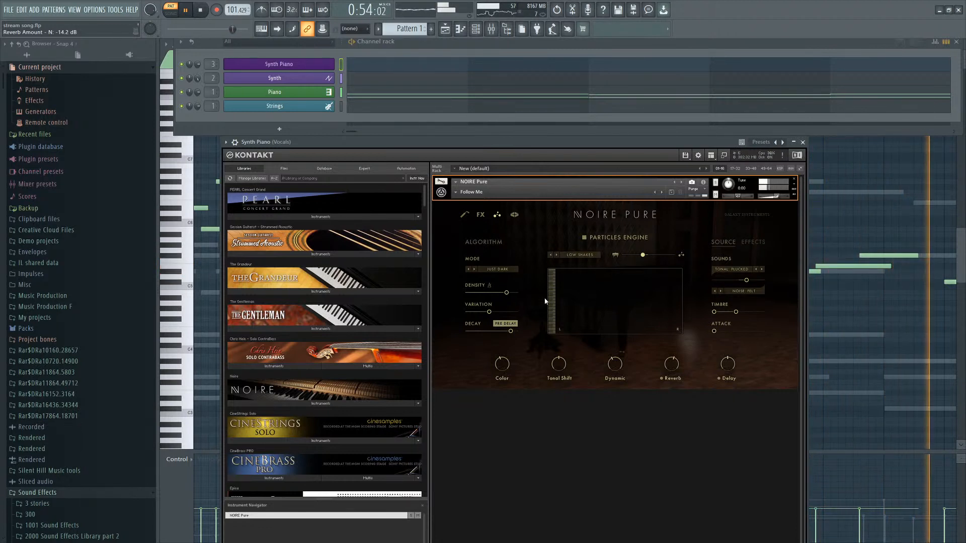
# Set the Particles source sound to Tonal: Plucked.
pyautogui.click(743, 279)
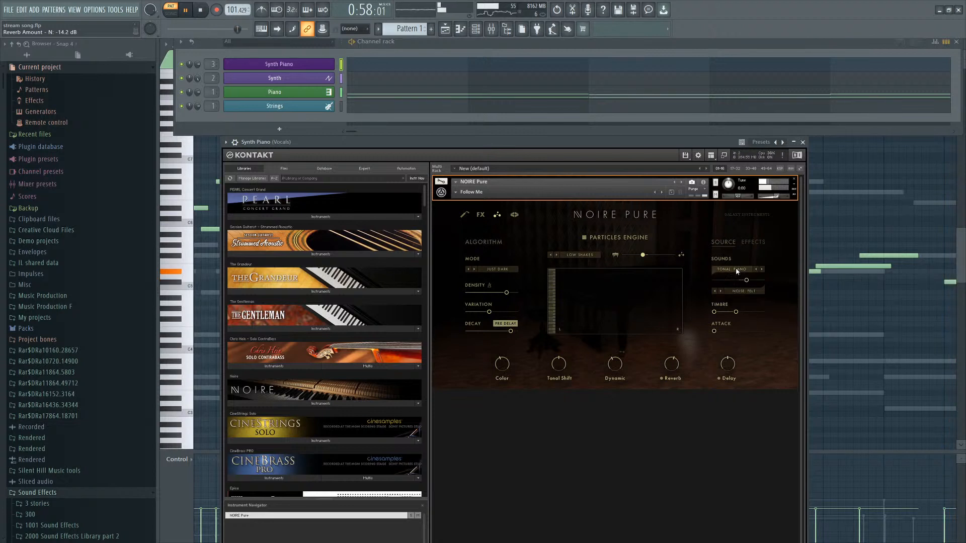
pyautogui.click(737, 272)
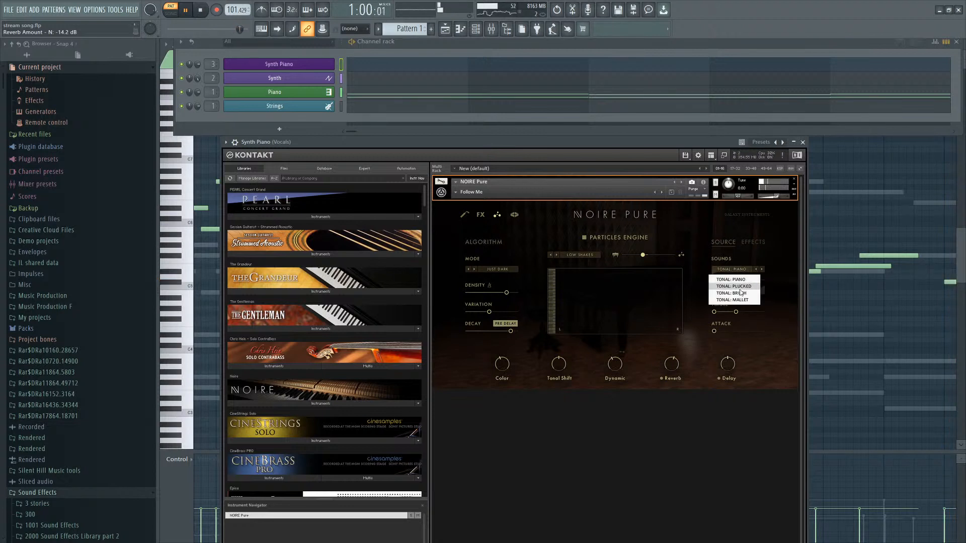
pyautogui.moveTo(640, 148); pyautogui.dragTo(645, 149)
# Set the Particles mode to Playing Strings and the source sound to Tonal: Piano while playing back.
pyautogui.click(594, 256)
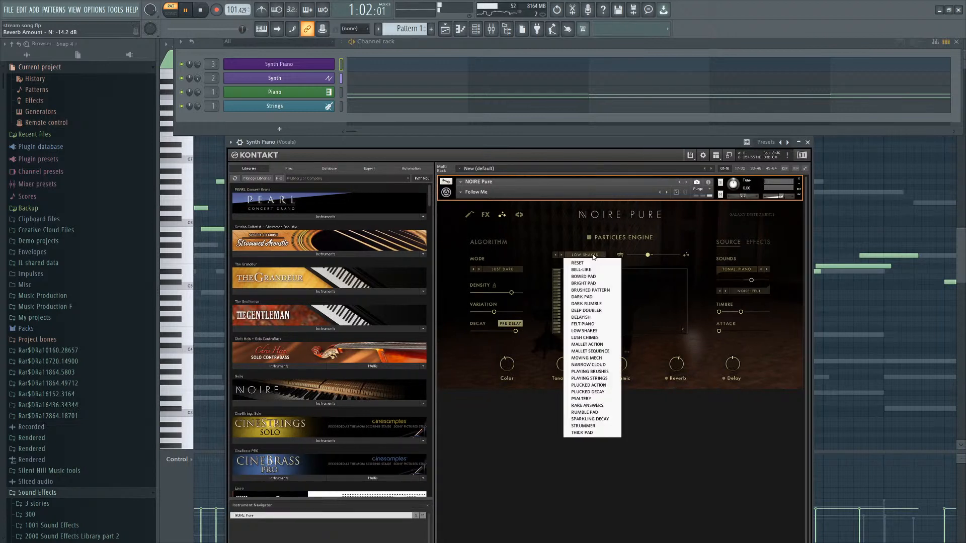
pyautogui.press('space')
pyautogui.click(590, 378)
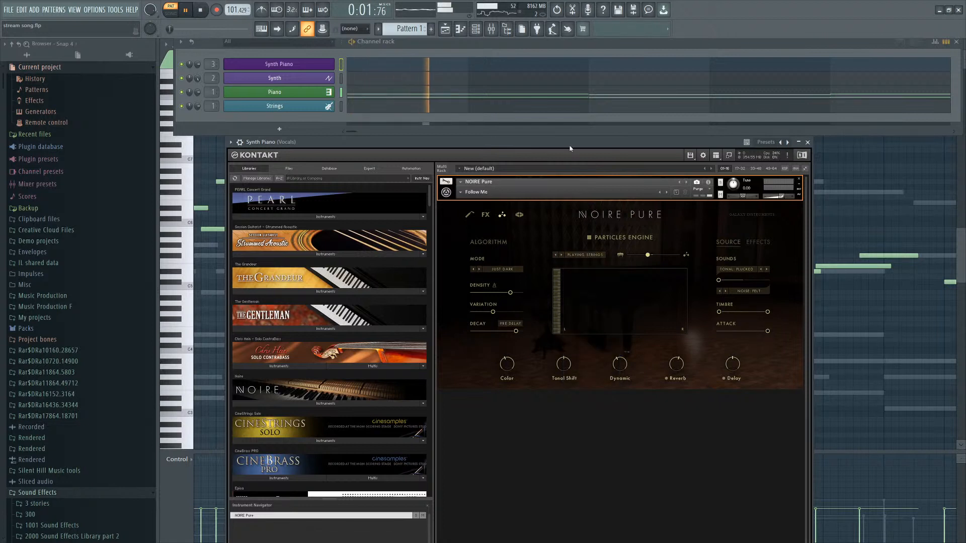
pyautogui.moveTo(564, 143); pyautogui.dragTo(561, 142)
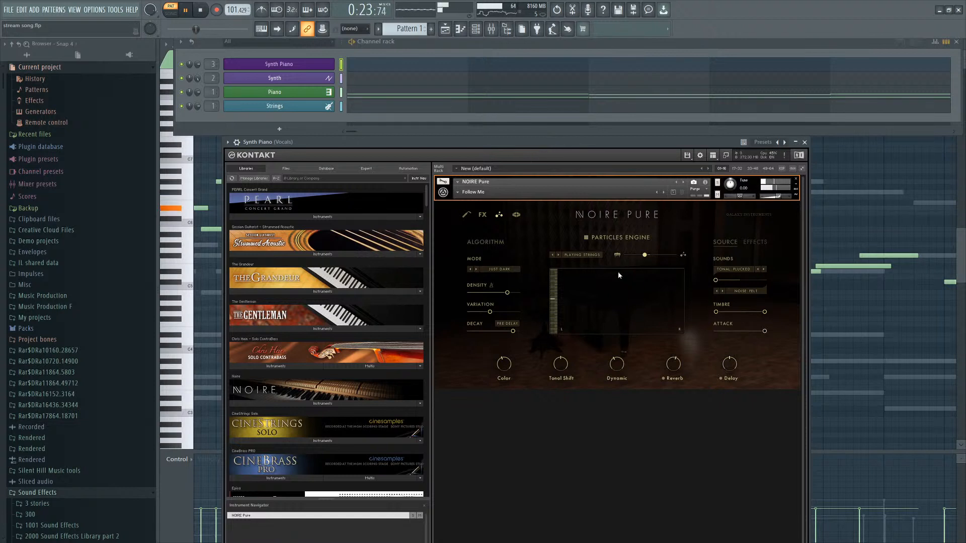
pyautogui.click(751, 274)
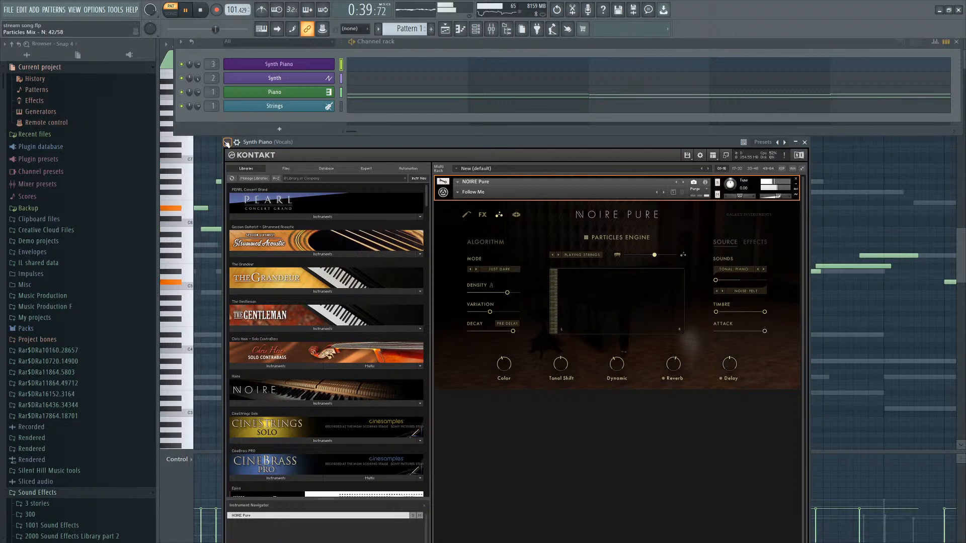
pyautogui.scroll(-5, 86, 312)
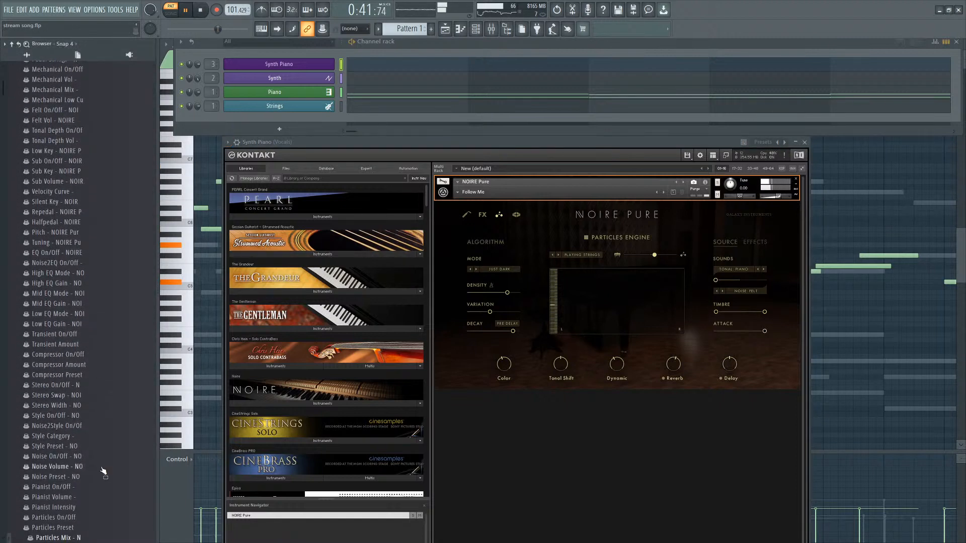
# Create an automation clip for Noire Pure's Particles Mix parameter.
pyautogui.scroll(-2, 91, 486)
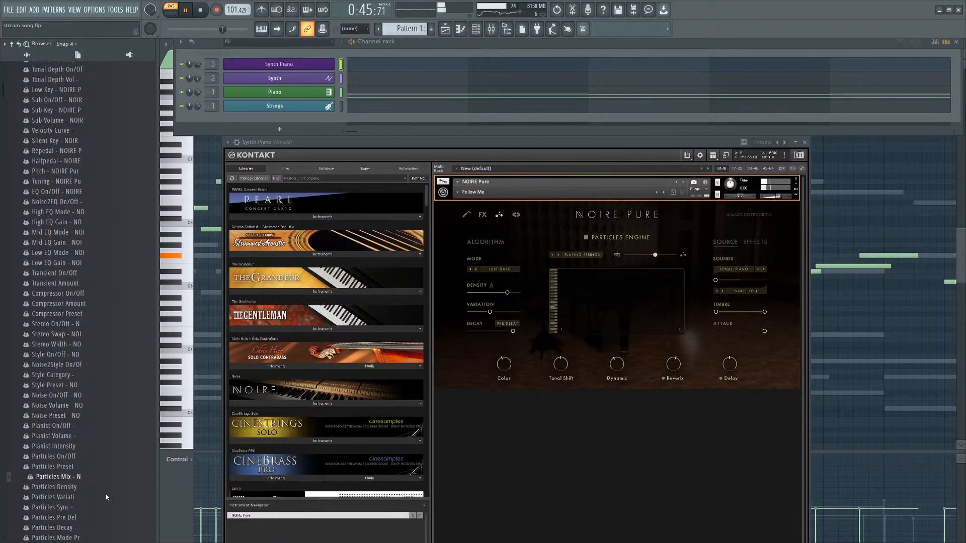
pyautogui.moveTo(111, 466); pyautogui.dragTo(628, 121)
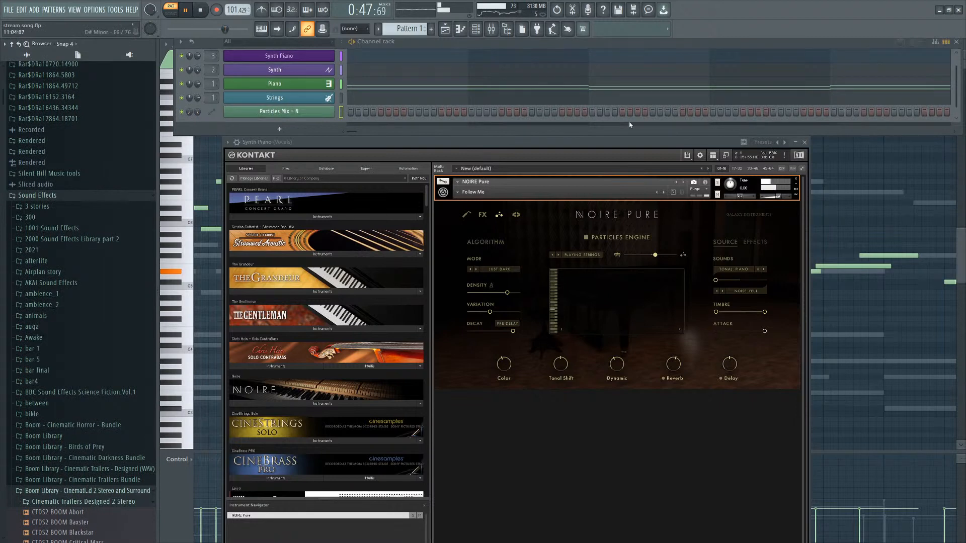
# Extend the Particles Mix automation clip across the chorus and add points to shape a dip-then-rise curve.
pyautogui.click(805, 143)
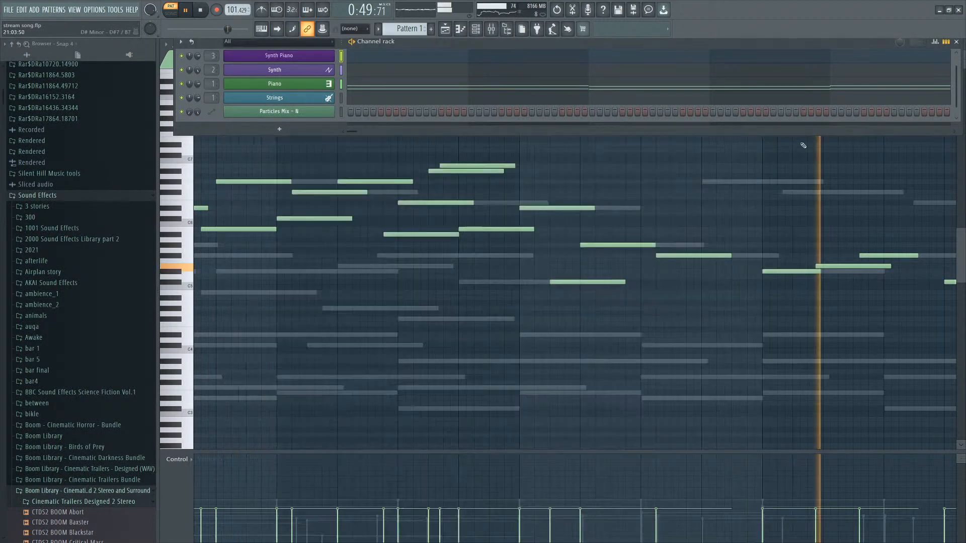
pyautogui.click(957, 42)
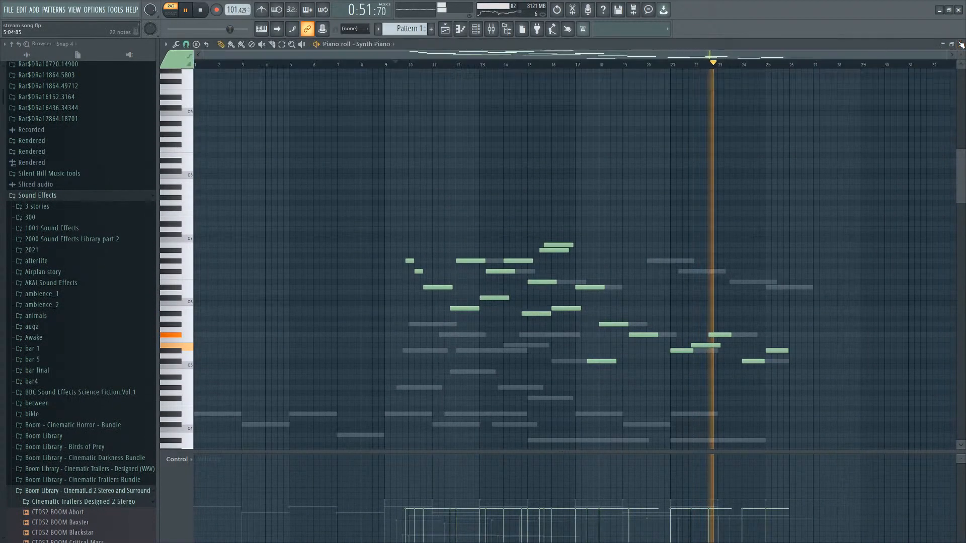
pyautogui.click(445, 30)
pyautogui.scroll(3, 464, 145)
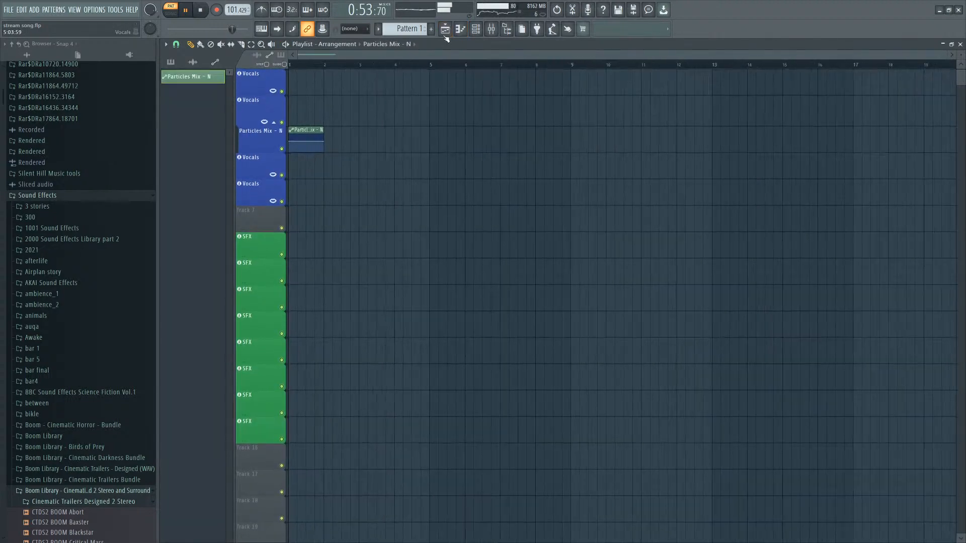
pyautogui.click(408, 29)
pyautogui.moveTo(386, 84); pyautogui.dragTo(290, 85)
pyautogui.scroll(-3, 386, 126)
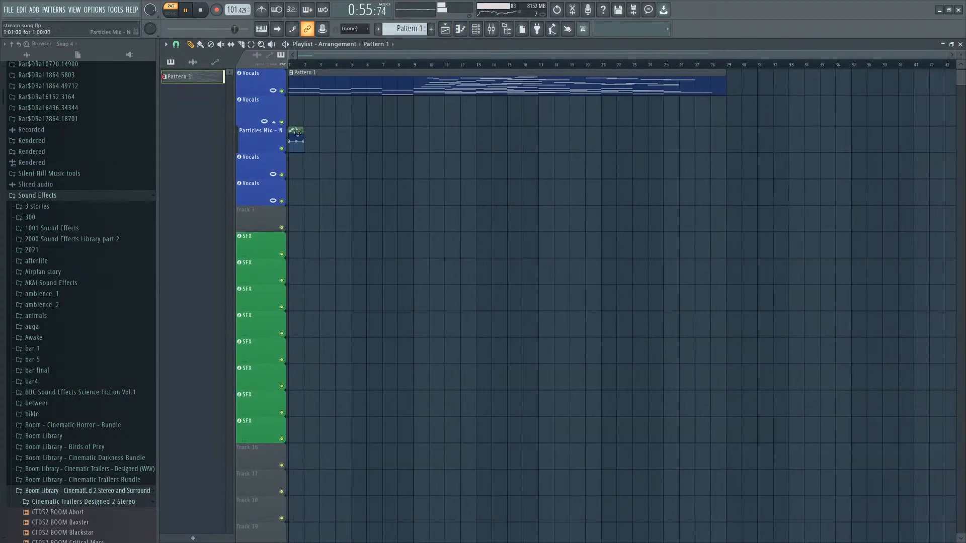
pyautogui.moveTo(303, 132); pyautogui.dragTo(625, 112)
pyautogui.scroll(3, 397, 150)
pyautogui.rightClick(442, 143)
pyautogui.moveTo(443, 143); pyautogui.dragTo(443, 146)
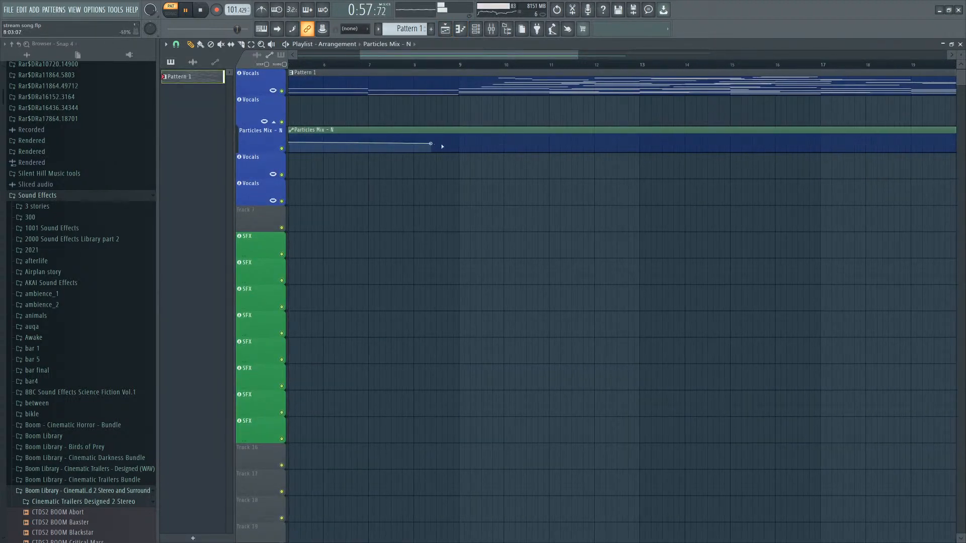
pyautogui.rightClick(534, 143)
pyautogui.rightClick(629, 143)
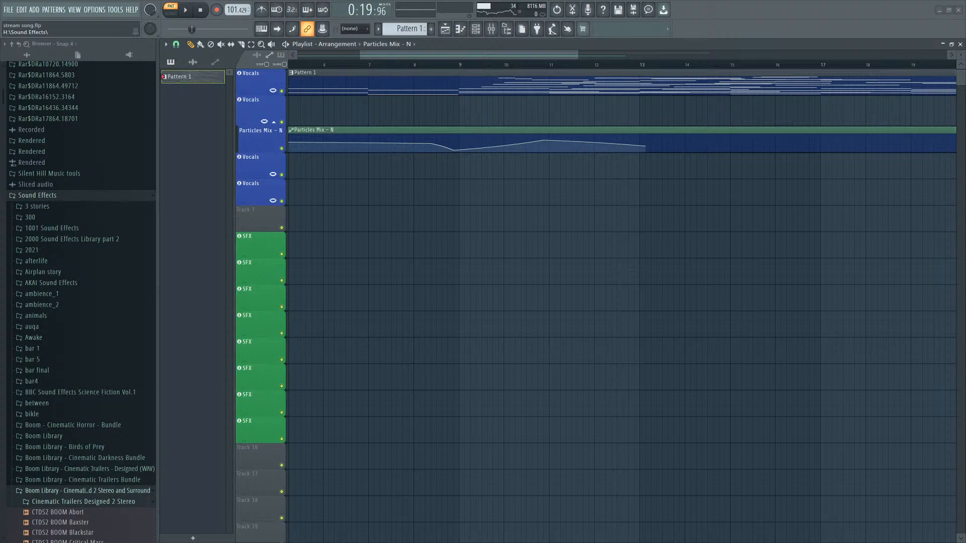
# Play back the arrangement to hear the Particles Mix automation.
pyautogui.press('space')
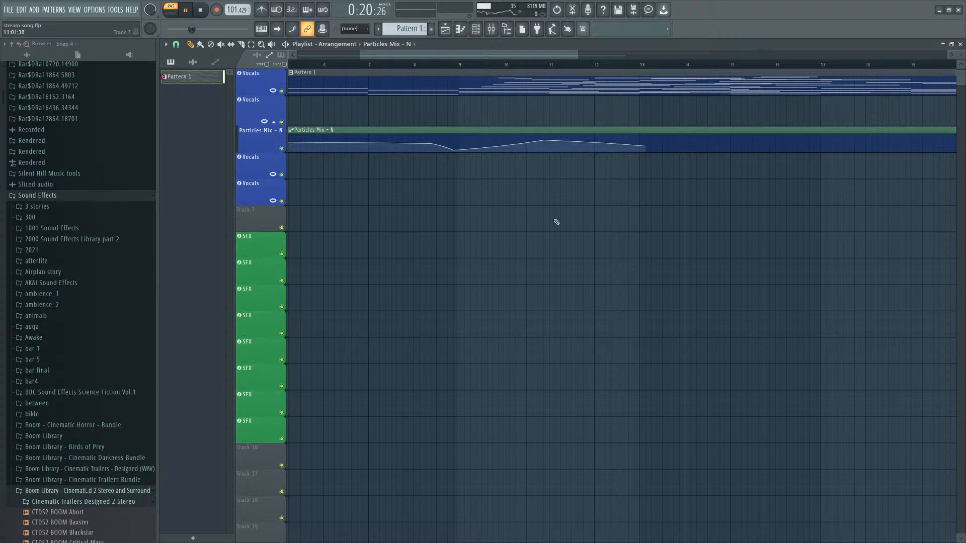
pyautogui.scroll(-3, 538, 184)
pyautogui.scroll(-2, 539, 185)
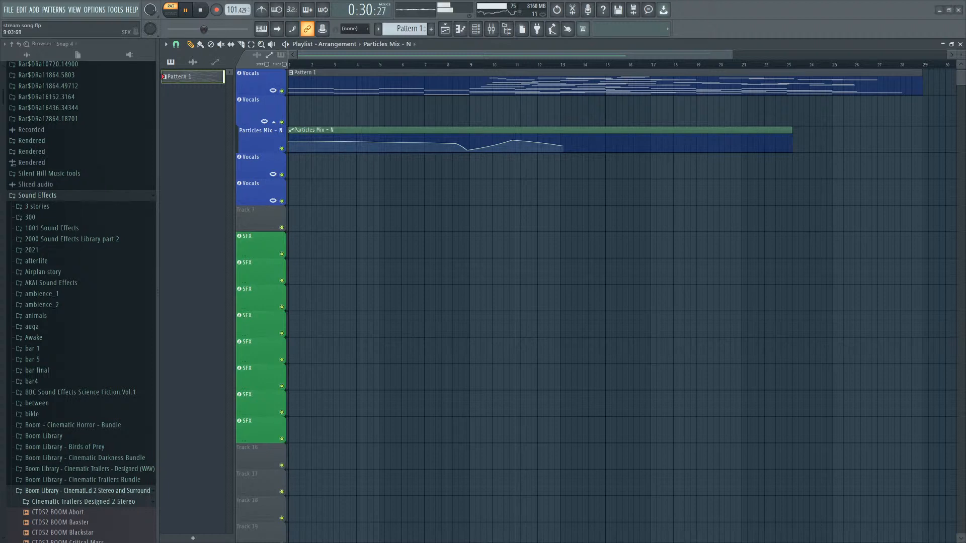
pyautogui.scroll(1, 487, 186)
pyautogui.scroll(3, 465, 68)
# Open the Synth Piano's piano roll and move one melody note higher.
pyautogui.click(475, 29)
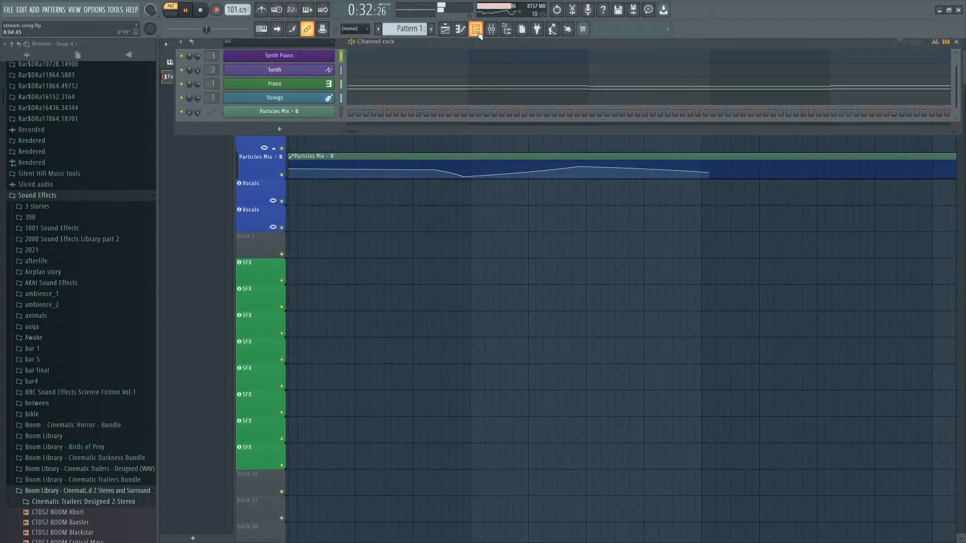
pyautogui.click(295, 56)
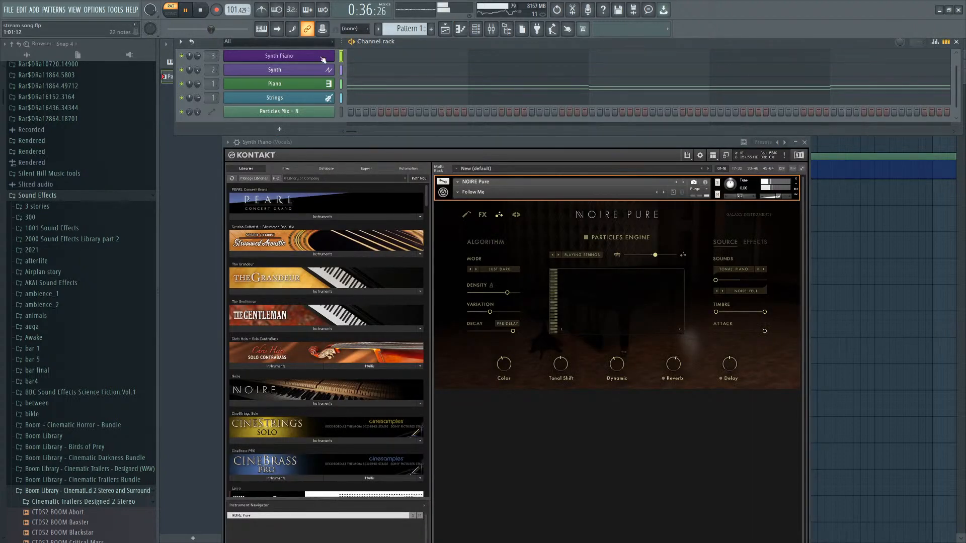
pyautogui.click(354, 56)
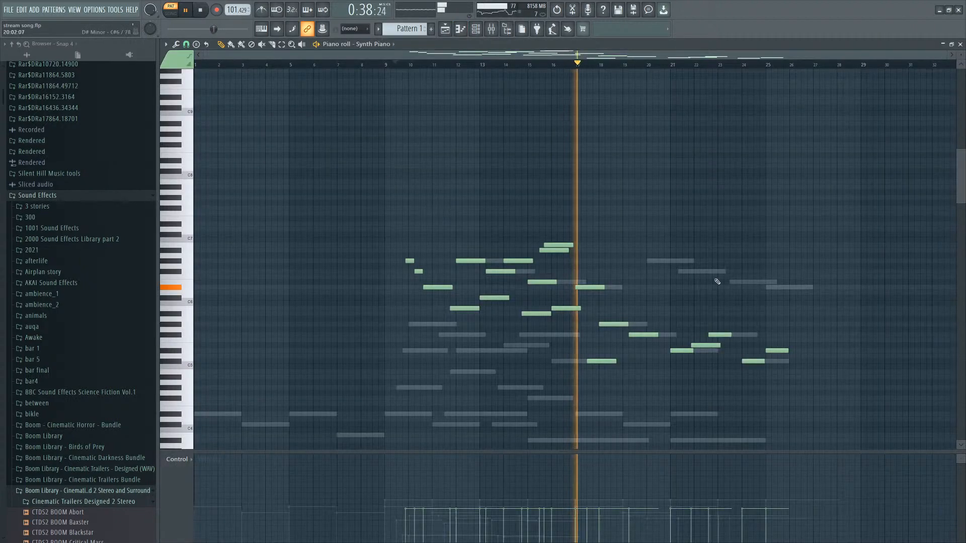
pyautogui.keyDown('ctrl'); pyautogui.scroll(4, 716, 280); pyautogui.keyUp('ctrl')
pyautogui.moveTo(433, 245); pyautogui.dragTo(443, 225)
pyautogui.click(438, 230)
pyautogui.press('space')
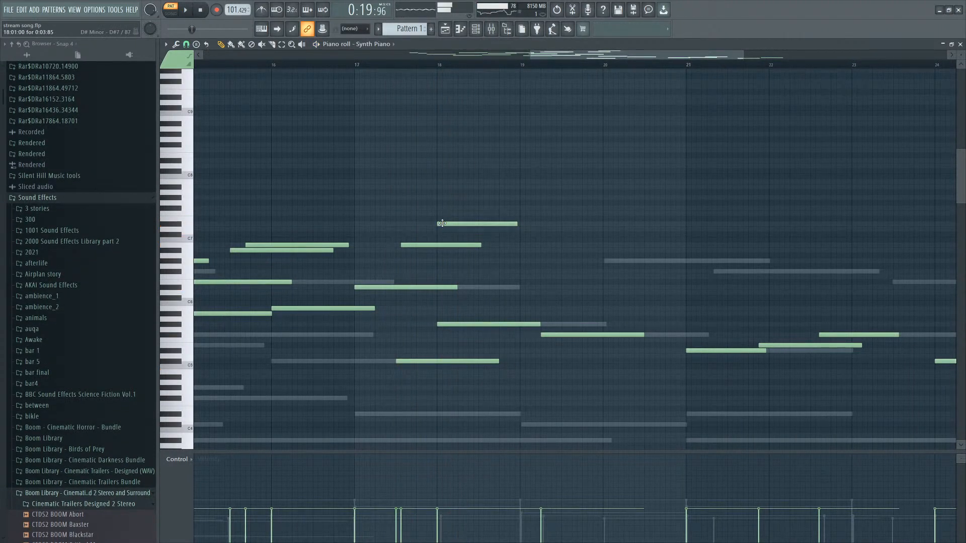
pyautogui.press('space')
pyautogui.keyDown('ctrl'); pyautogui.scroll(3, 424, 348); pyautogui.keyUp('ctrl')
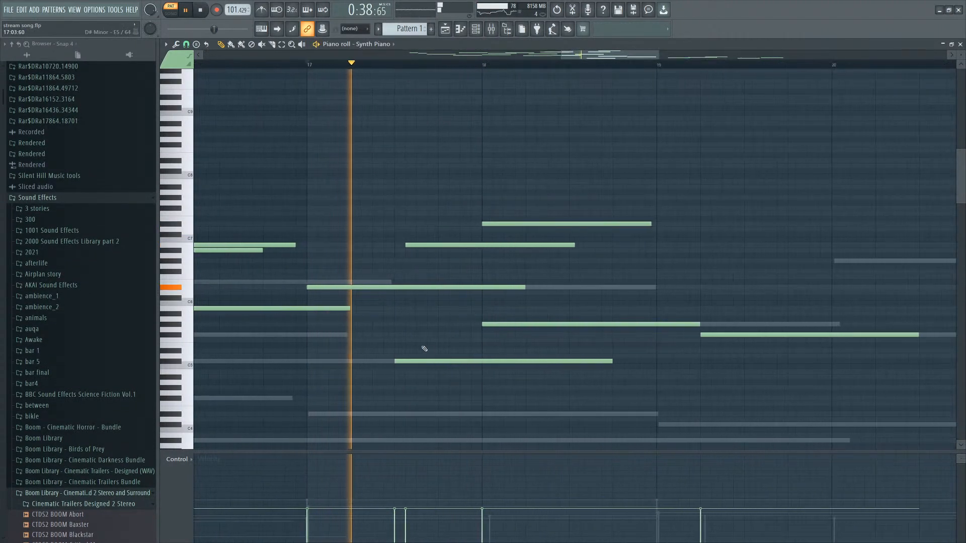
# Add lower harmony notes under the Synth Piano melody around bars 18 to 19.
pyautogui.click(440, 335)
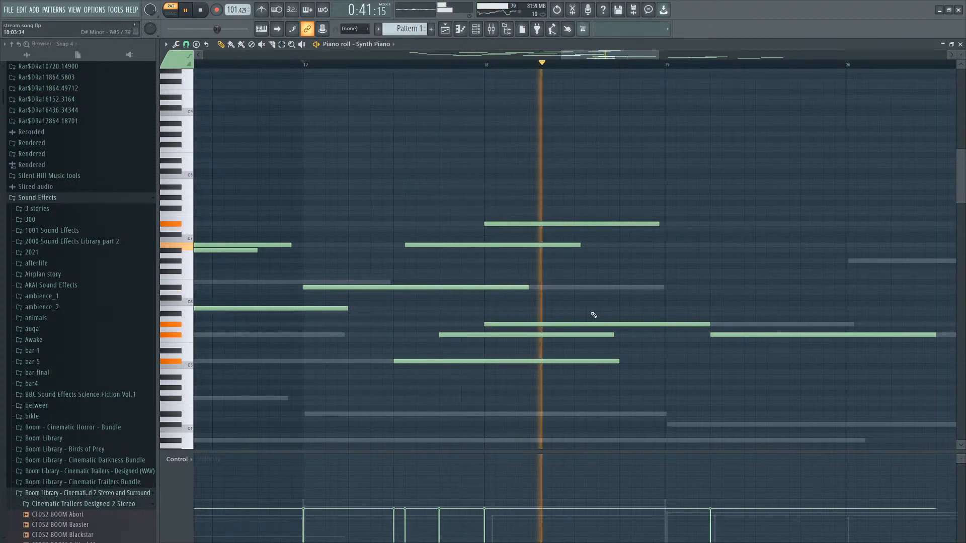
pyautogui.click(624, 308)
pyautogui.click(670, 314)
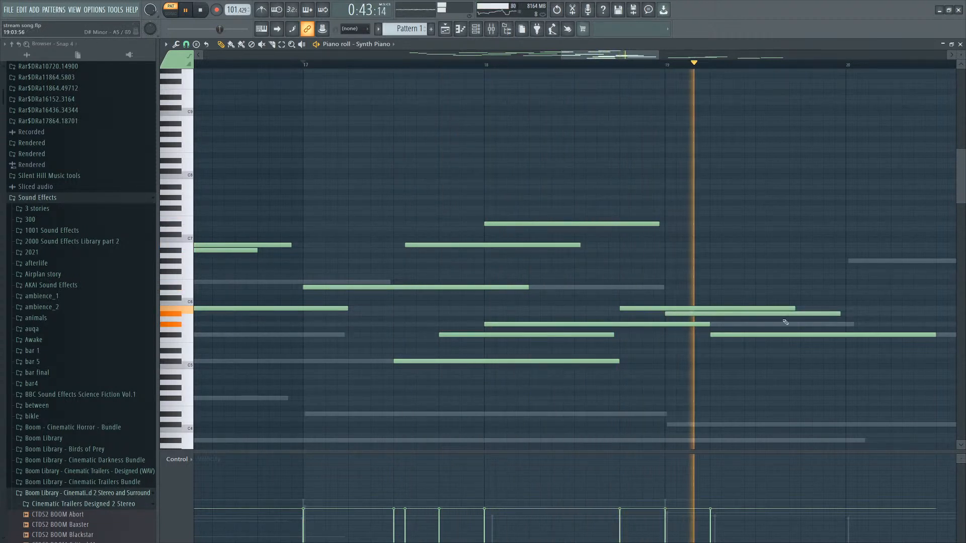
pyautogui.press('space')
pyautogui.click(757, 361)
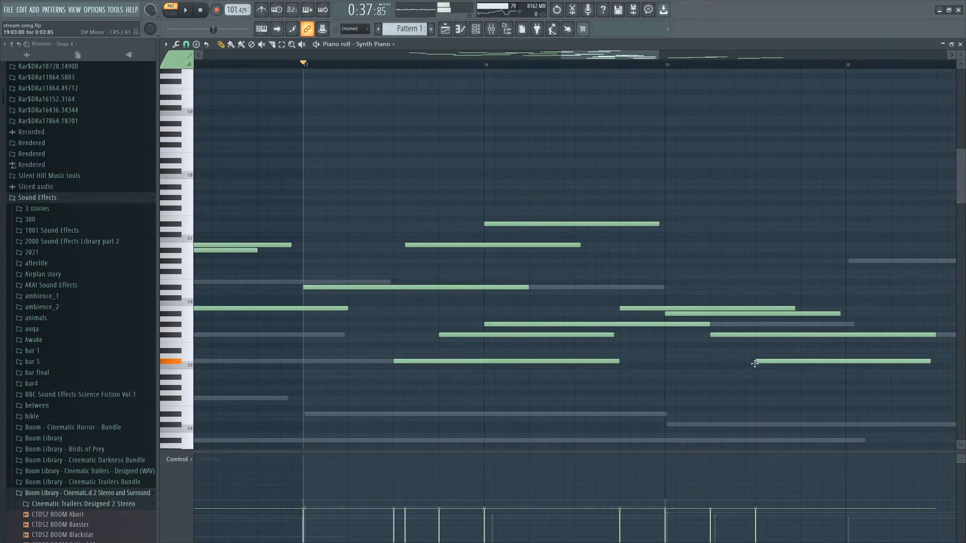
pyautogui.rightClick(758, 361)
pyautogui.click(757, 373)
pyautogui.press('space')
pyautogui.scroll(-3, 657, 340)
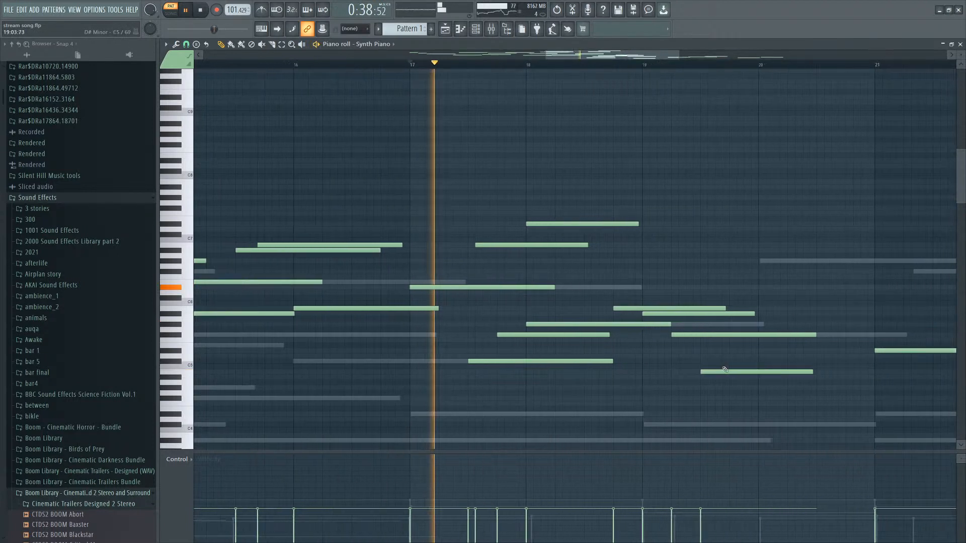
pyautogui.scroll(2, 725, 368)
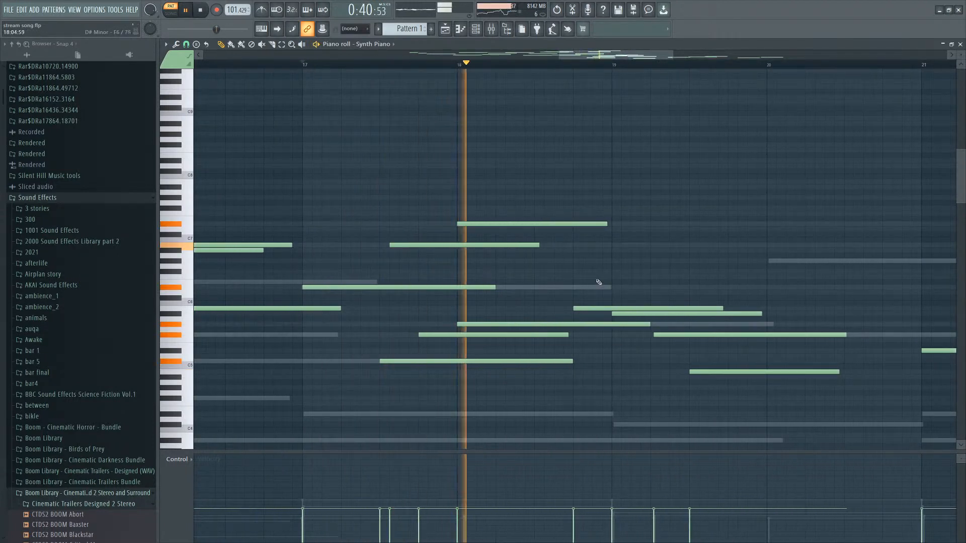
pyautogui.press('space')
pyautogui.click(510, 314)
pyautogui.rightClick(509, 314)
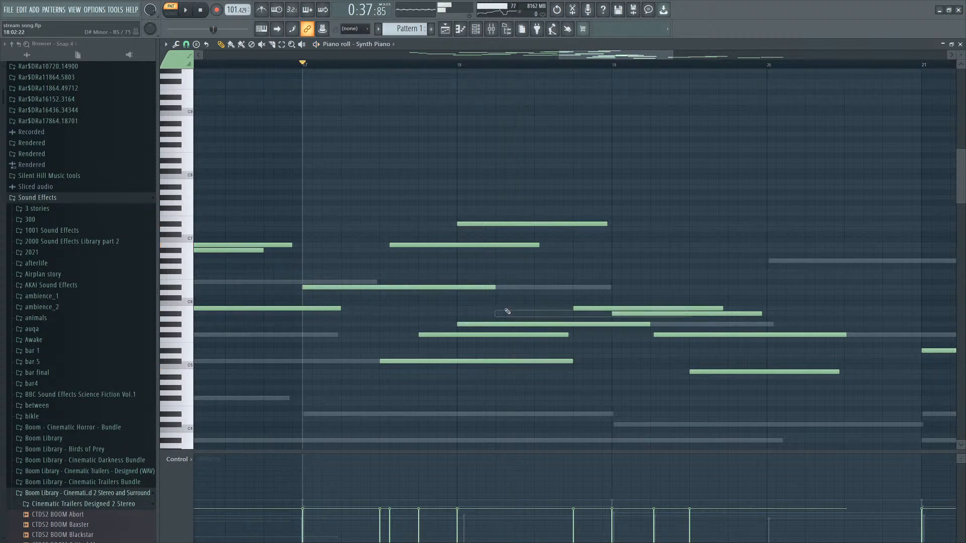
pyautogui.press('space')
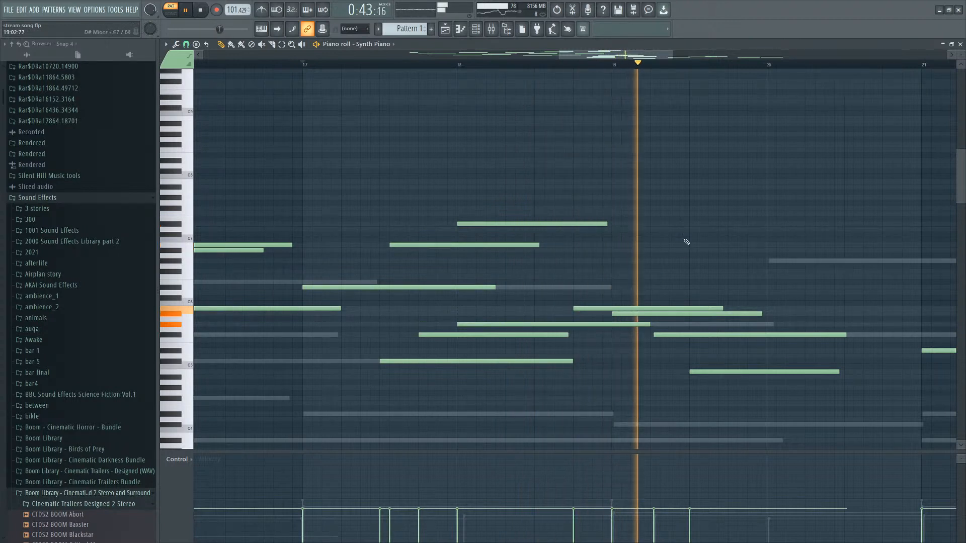
# Add a high note around bar 19 and reposition the upper chord notes there.
pyautogui.click(690, 224)
pyautogui.moveTo(764, 224); pyautogui.dragTo(764, 208)
pyautogui.scroll(-1, 742, 230)
pyautogui.moveTo(793, 174); pyautogui.dragTo(586, 270)
pyautogui.moveTo(815, 164); pyautogui.dragTo(577, 263)
pyautogui.moveTo(776, 286); pyautogui.dragTo(569, 417)
pyautogui.scroll(-2, 639, 385)
pyautogui.scroll(-1, 649, 350)
pyautogui.keyDown('ctrl'); pyautogui.click(809, 272); pyautogui.keyUp('ctrl')
pyautogui.scroll(3, 809, 272)
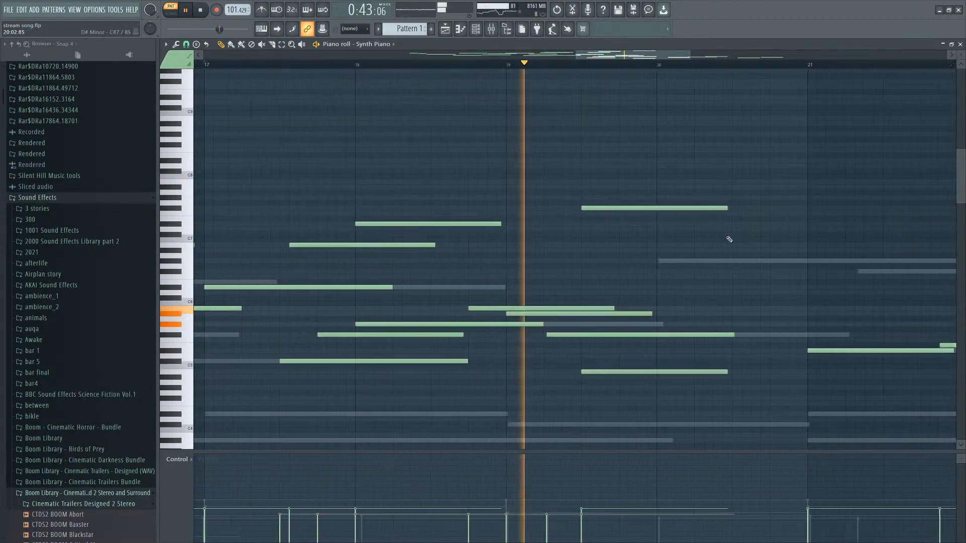
# Add a descending run of three notes after bar 20 continuing the upper line.
pyautogui.click(658, 220)
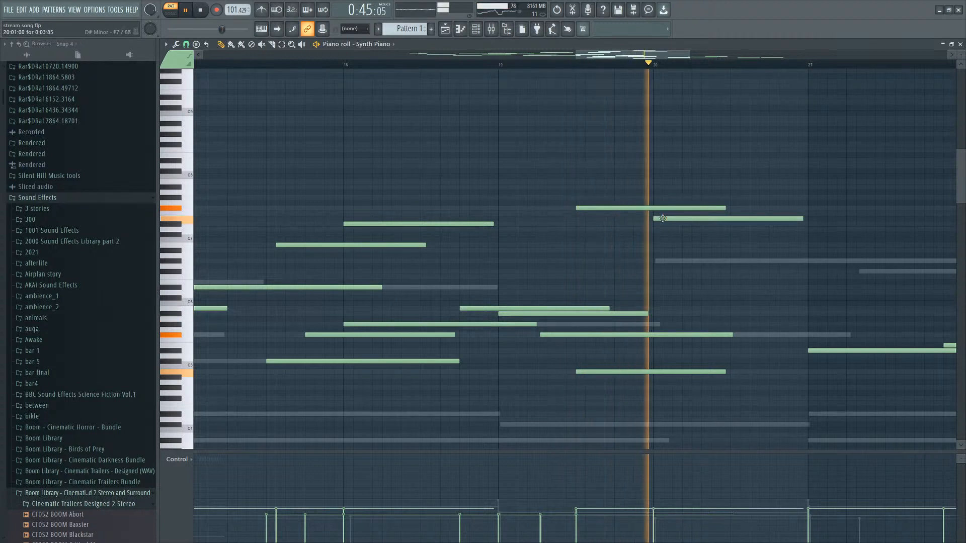
pyautogui.click(781, 225)
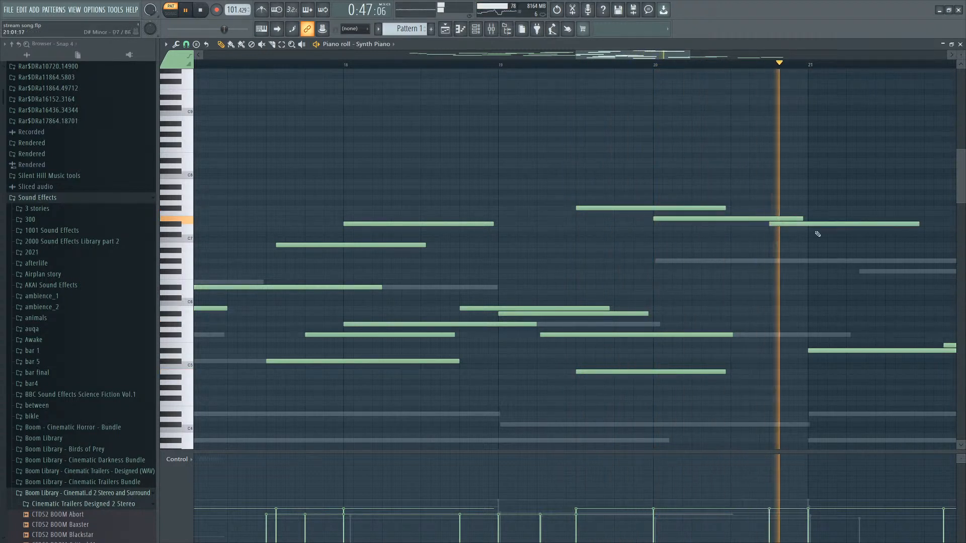
pyautogui.click(887, 235)
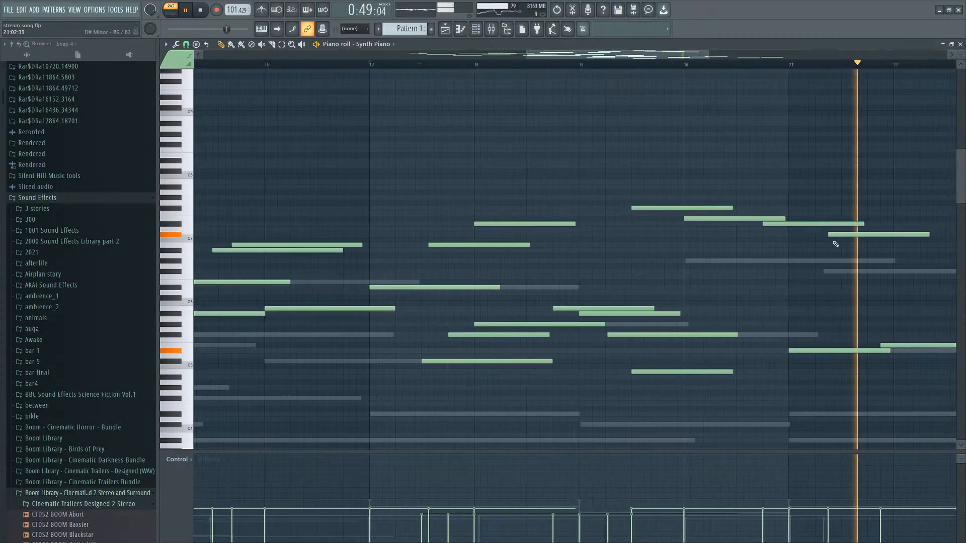
# Add a Synth Piano note near bar 24 and adjust its length.
pyautogui.scroll(-6, 703, 340)
pyautogui.scroll(-1, 745, 338)
pyautogui.scroll(3, 821, 334)
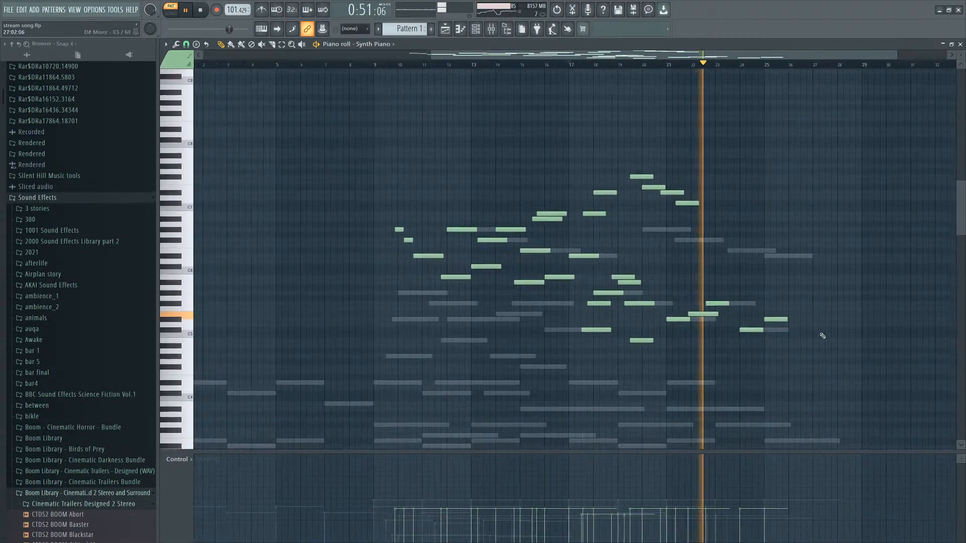
pyautogui.scroll(-2, 780, 328)
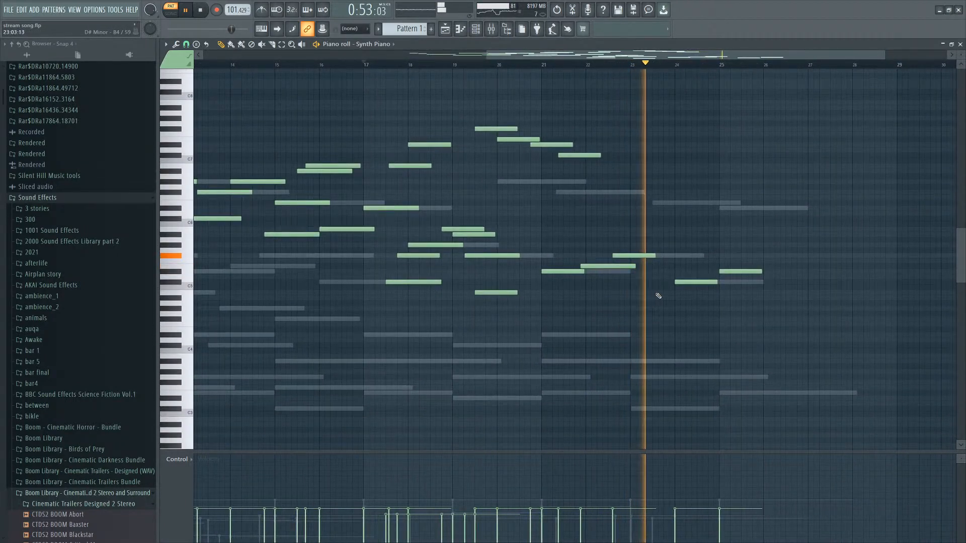
pyautogui.click(659, 292)
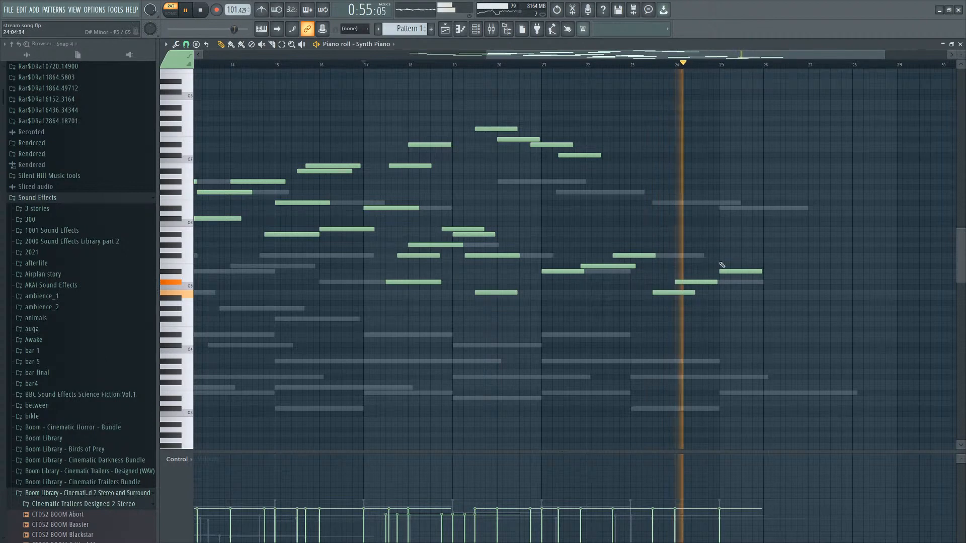
pyautogui.moveTo(720, 304); pyautogui.dragTo(725, 298)
# Save the project.
pyautogui.press('space')
pyautogui.scroll(-2, 709, 310)
pyautogui.hotkey('ctrl', 's')
pyautogui.scroll(-1, 659, 339)
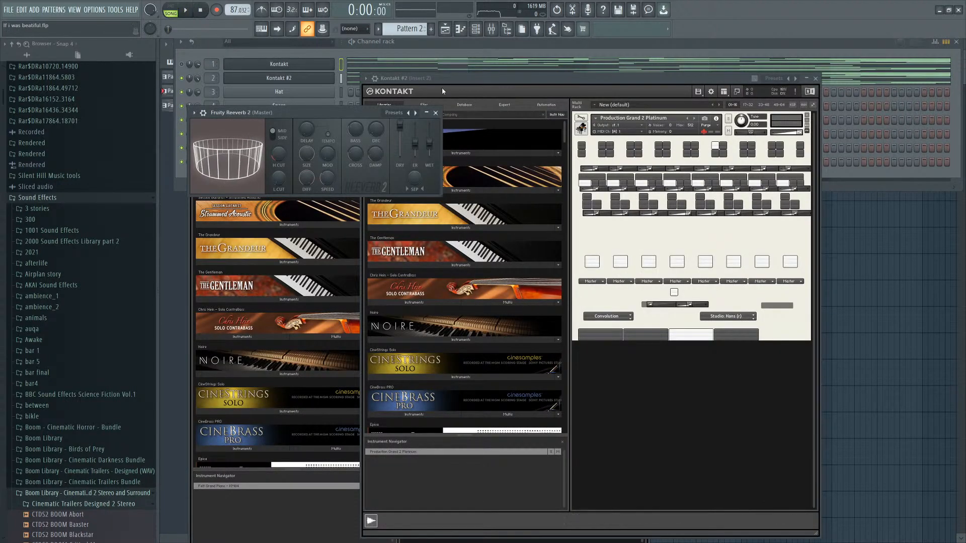
# In the 'If i was beatiful' project, load PEARL Concert Grand 24-bit into the first Kontakt channel.
pyautogui.click(332, 78)
pyautogui.click(332, 78)
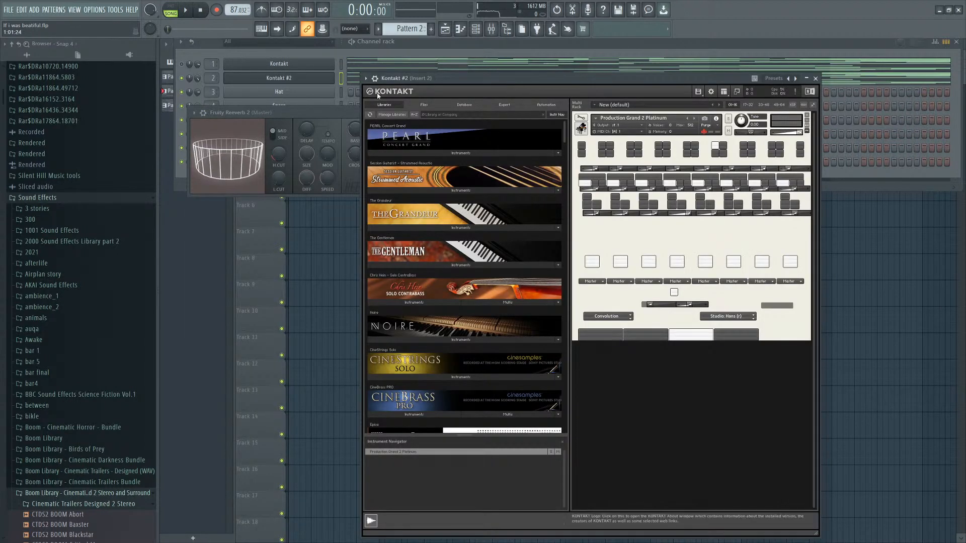
pyautogui.click(308, 65)
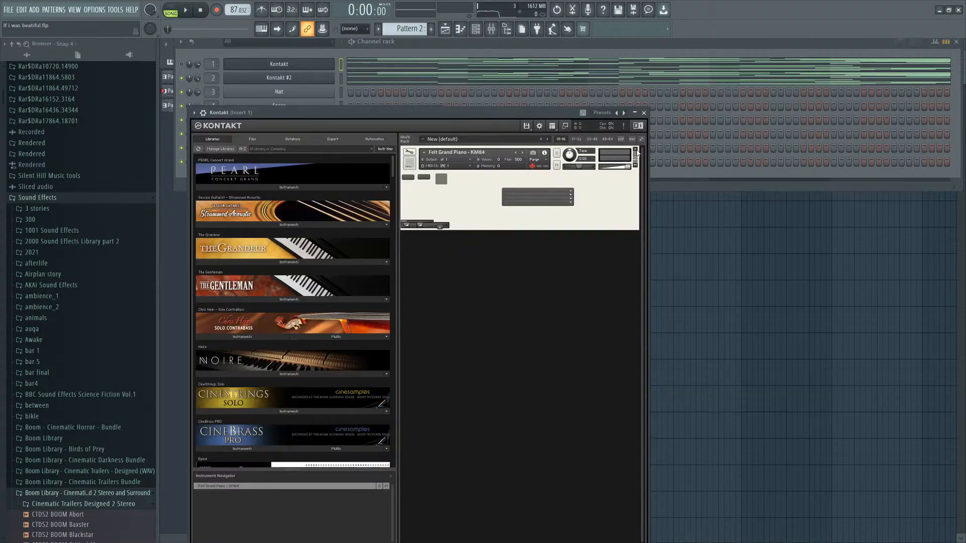
pyautogui.click(289, 187)
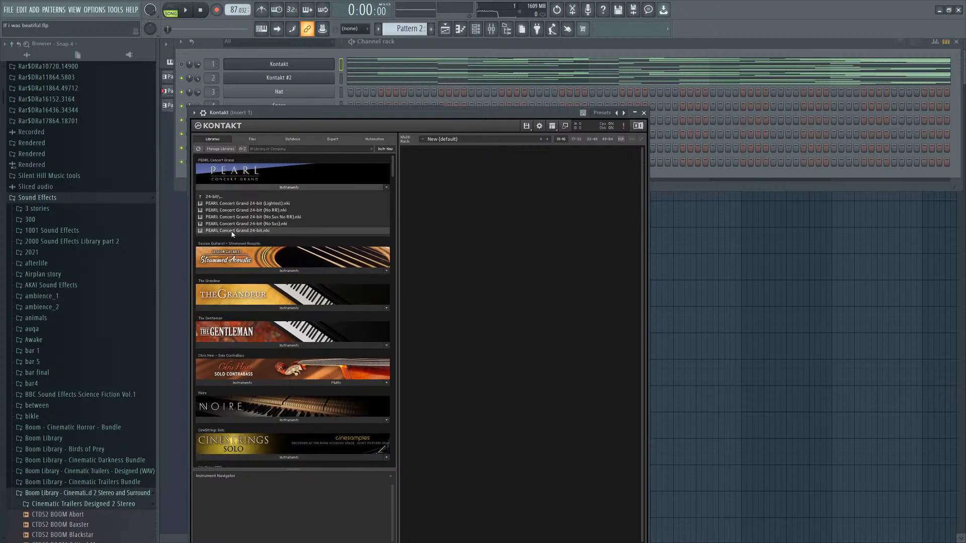
pyautogui.doubleClick(232, 231)
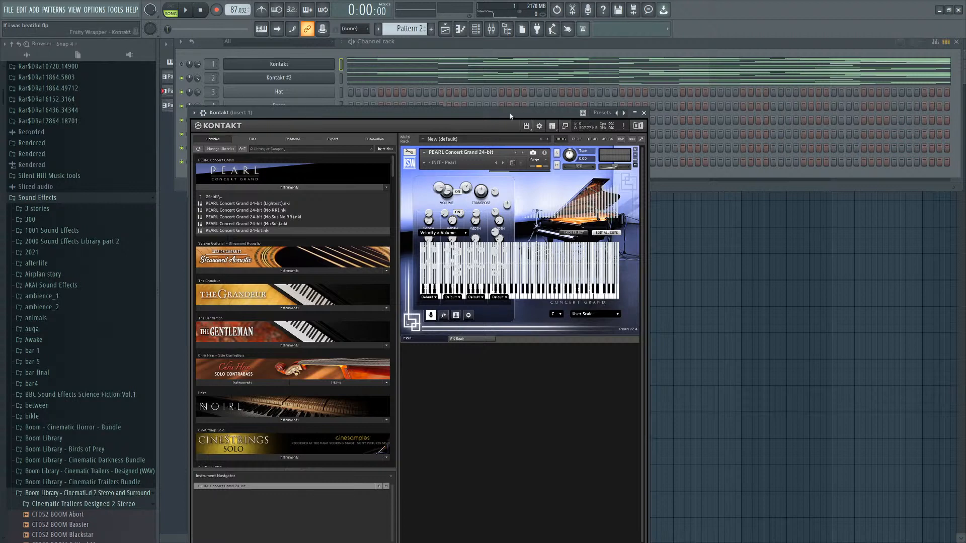
# Load the Deep in Space preset on the PEARL Concert Grand and preview it.
pyautogui.press('space')
pyautogui.click(424, 165)
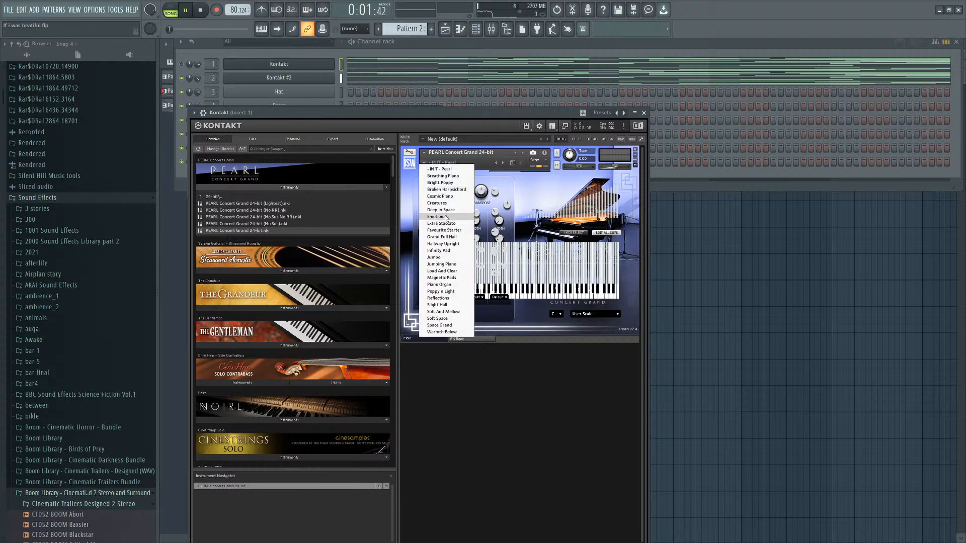
pyautogui.click(446, 210)
pyautogui.moveTo(420, 110); pyautogui.dragTo(425, 109)
pyautogui.press('space')
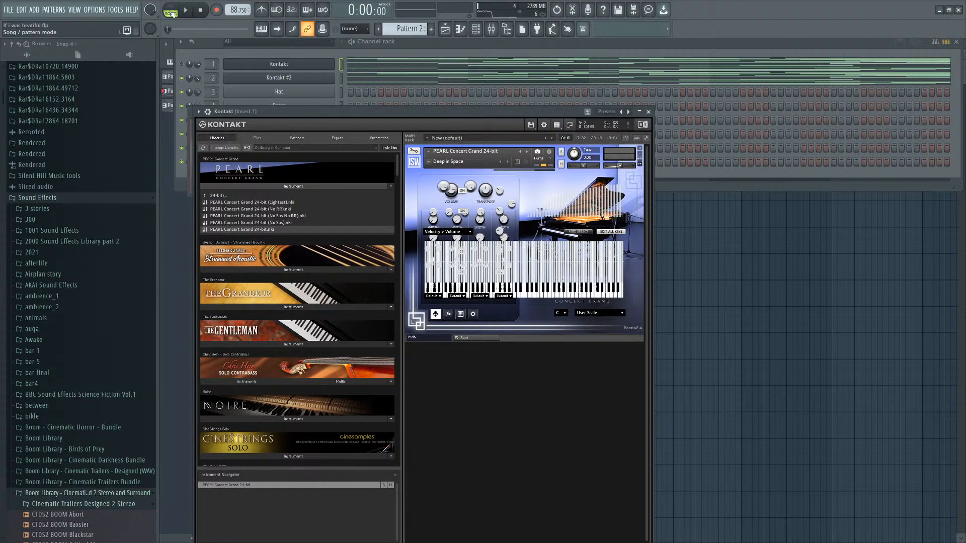
# Play back the Kontakt piano parts from the piano roll and from around bar 16 of the playlist.
pyautogui.click(171, 14)
pyautogui.press('space')
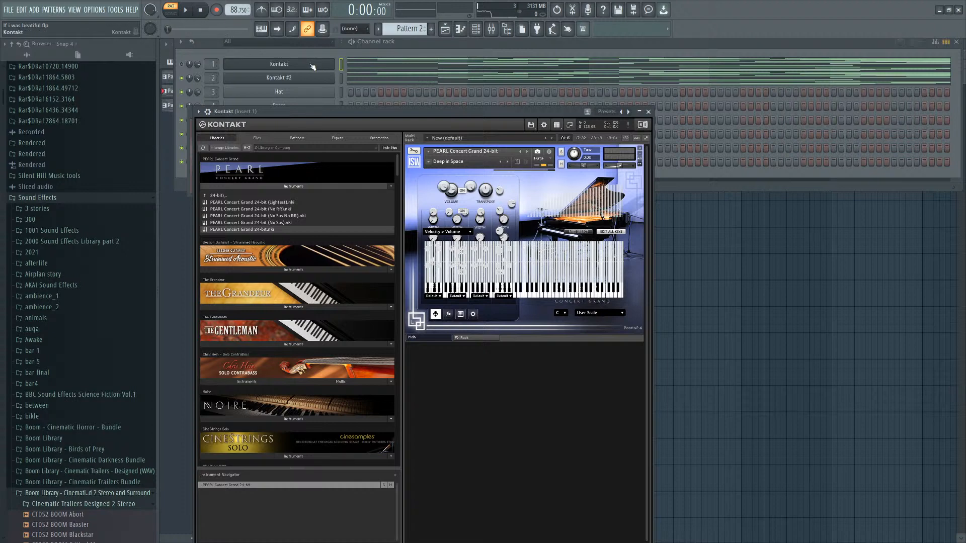
pyautogui.click(359, 65)
pyautogui.hotkey('ctrl', 'a')
pyautogui.click(481, 29)
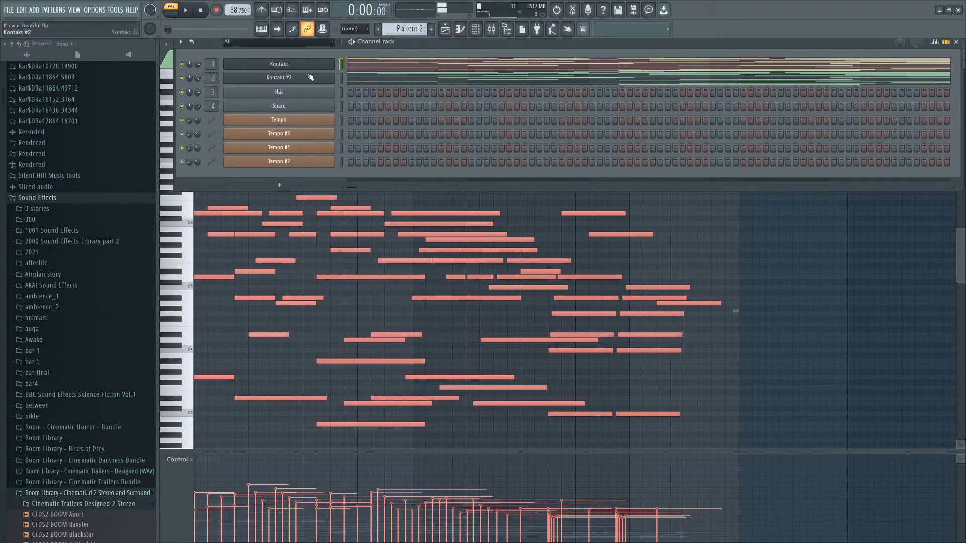
pyautogui.scroll(1, 407, 29)
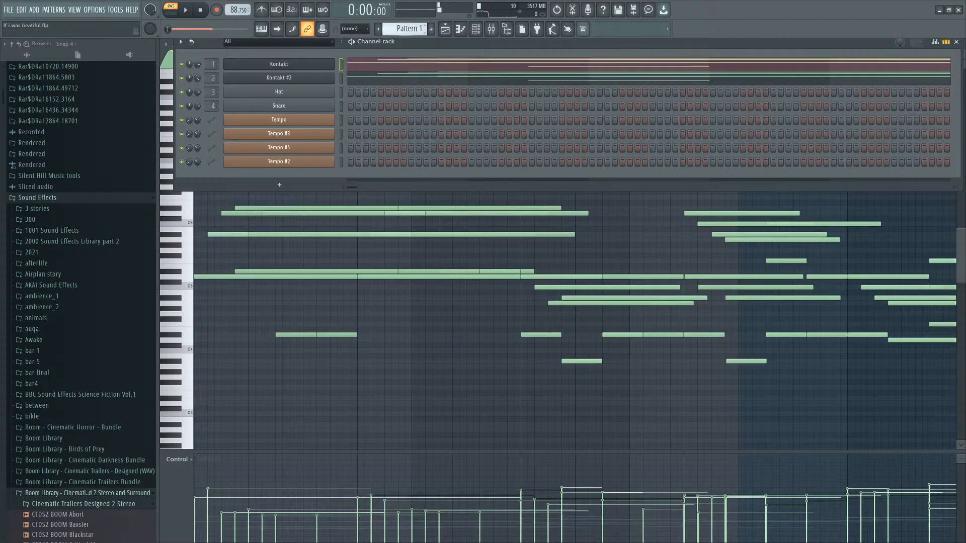
pyautogui.scroll(-3, 467, 243)
pyautogui.rightClick(468, 201)
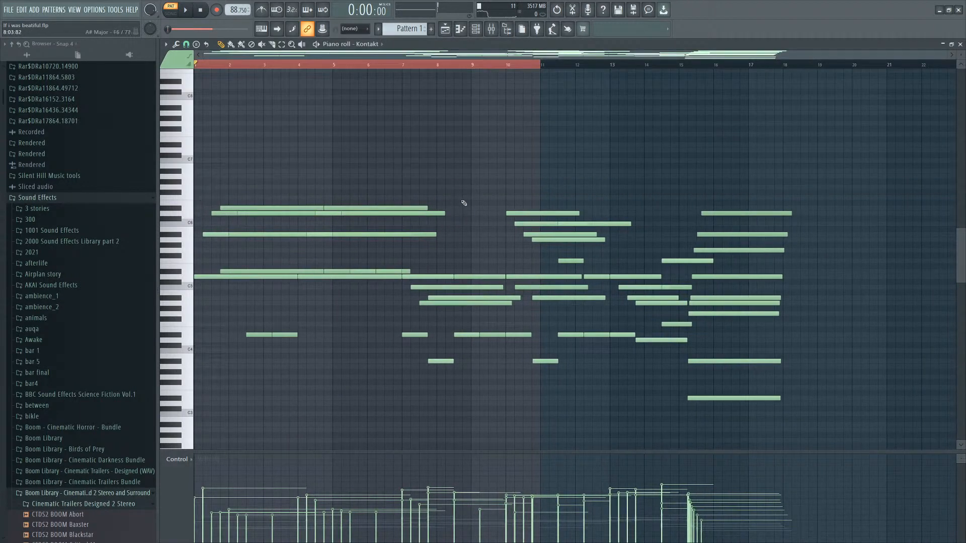
pyautogui.press('space')
pyautogui.scroll(-6, 472, 204)
pyautogui.click(960, 44)
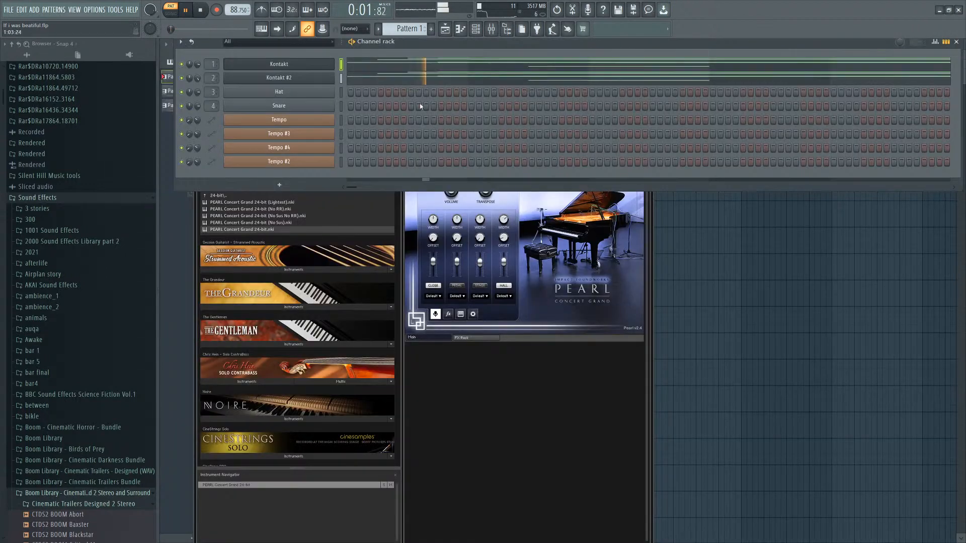
pyautogui.rightClick(736, 250)
pyautogui.scroll(-4, 540, 196)
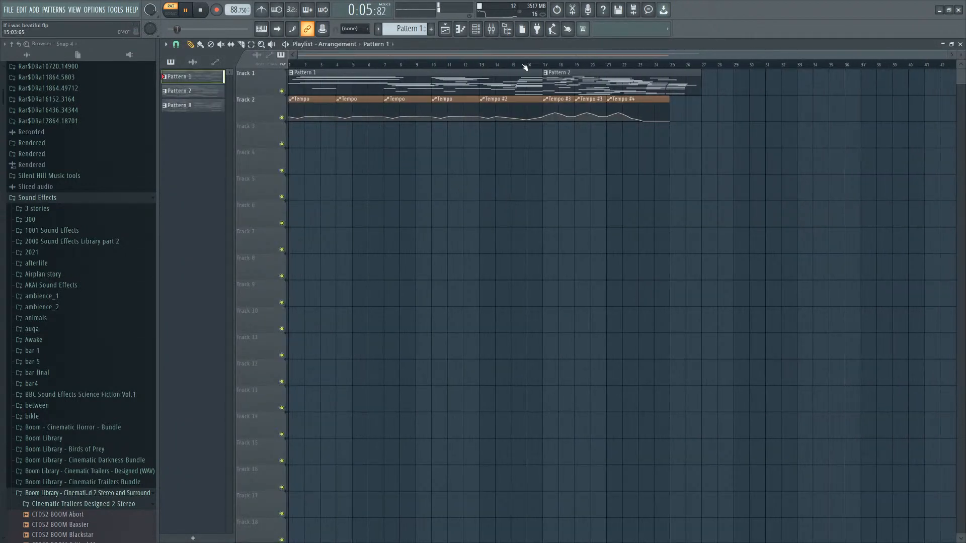
pyautogui.click(528, 63)
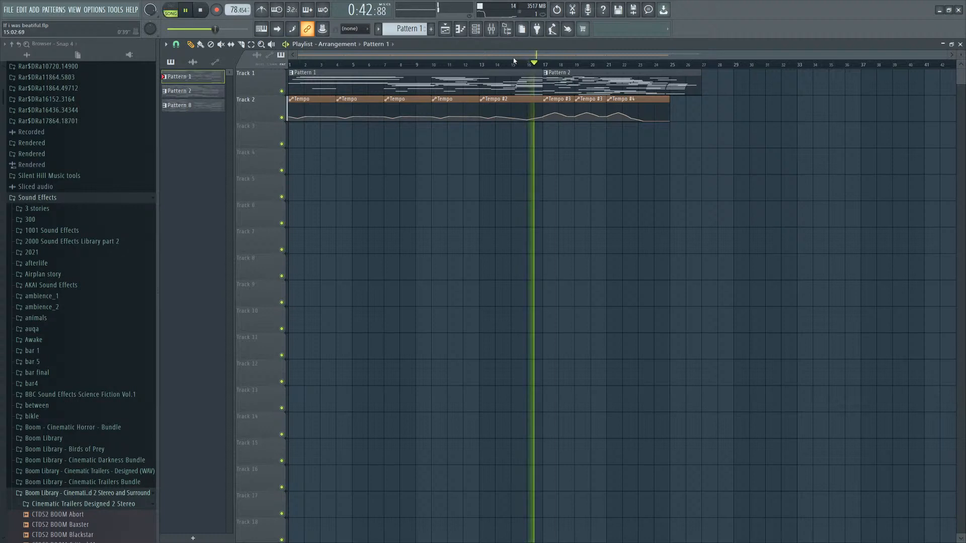
pyautogui.click(510, 63)
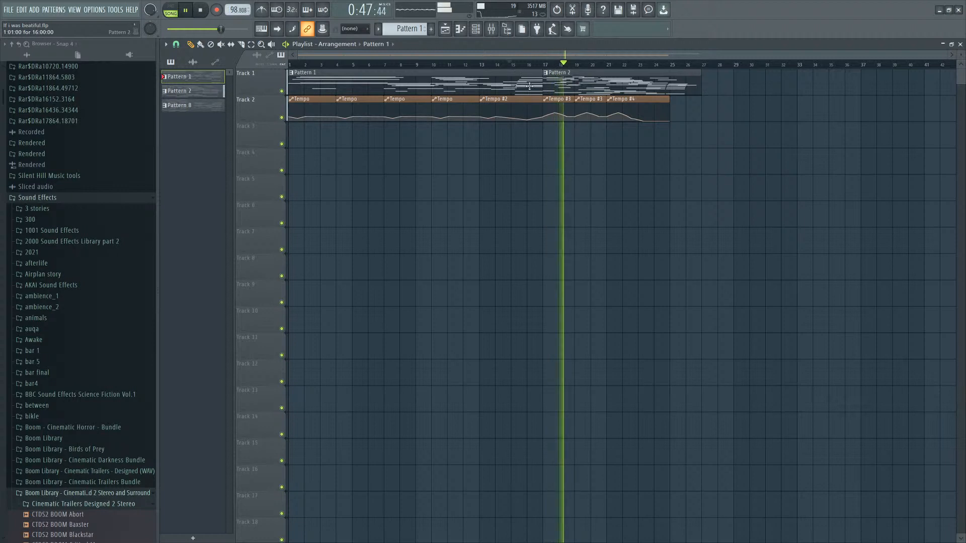
# Switch the PEARL Concert Grand on the first Kontakt channel to the Soft And Mellow preset.
pyautogui.click(460, 28)
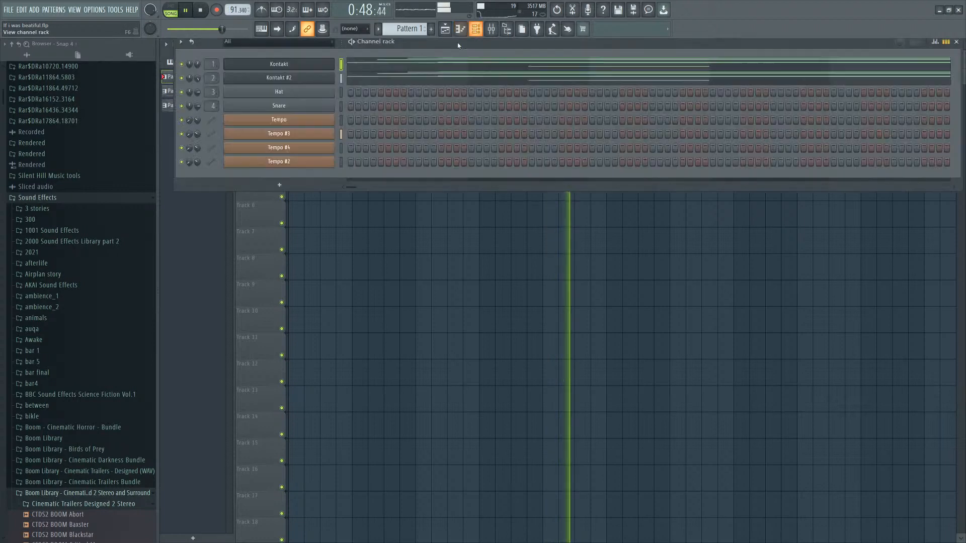
pyautogui.click(293, 66)
pyautogui.click(427, 161)
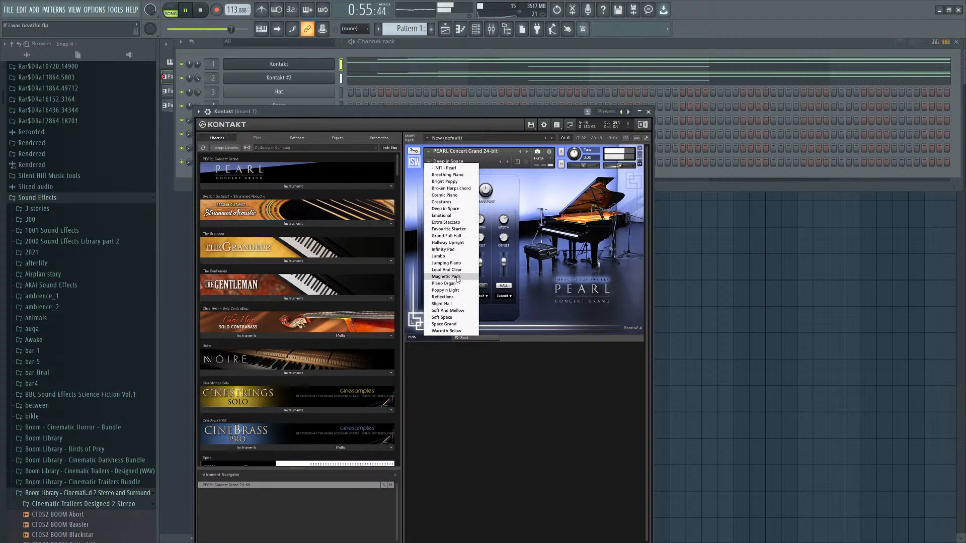
pyautogui.click(450, 310)
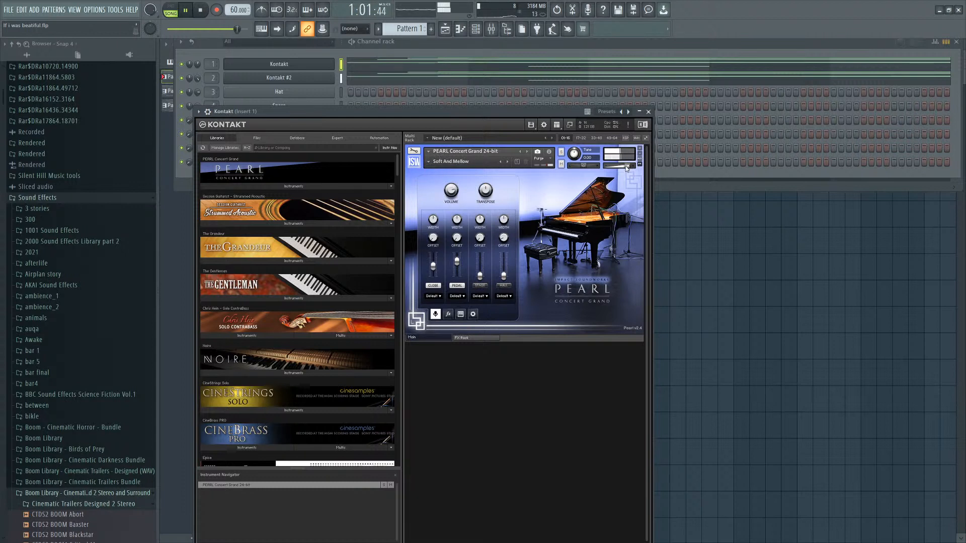
# Review the master and insert effect chains in the mixer.
pyautogui.click(481, 30)
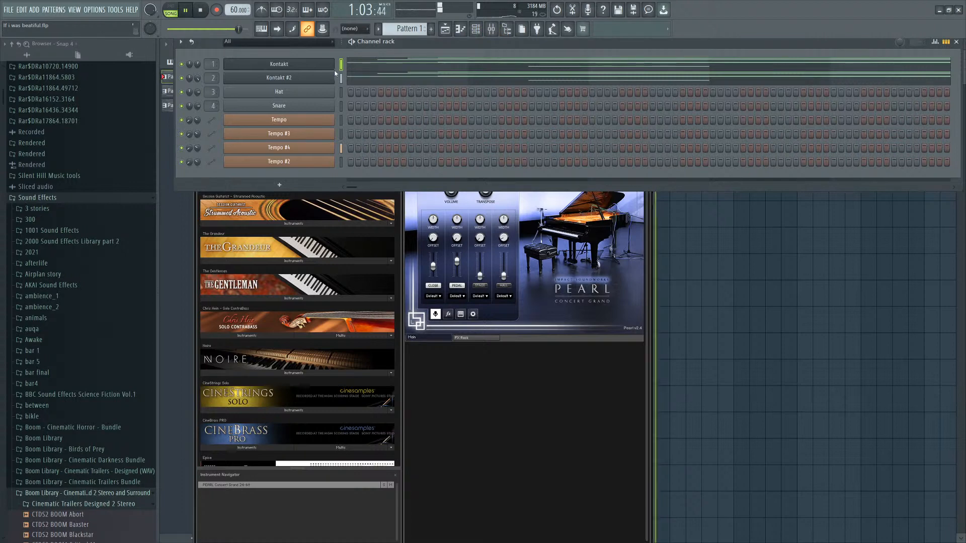
pyautogui.click(319, 66)
pyautogui.click(319, 66)
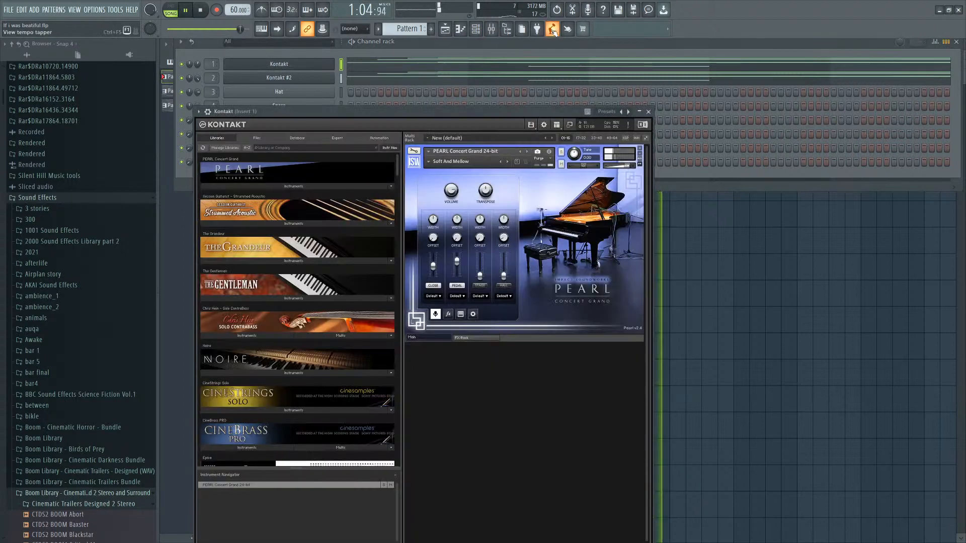
pyautogui.click(491, 29)
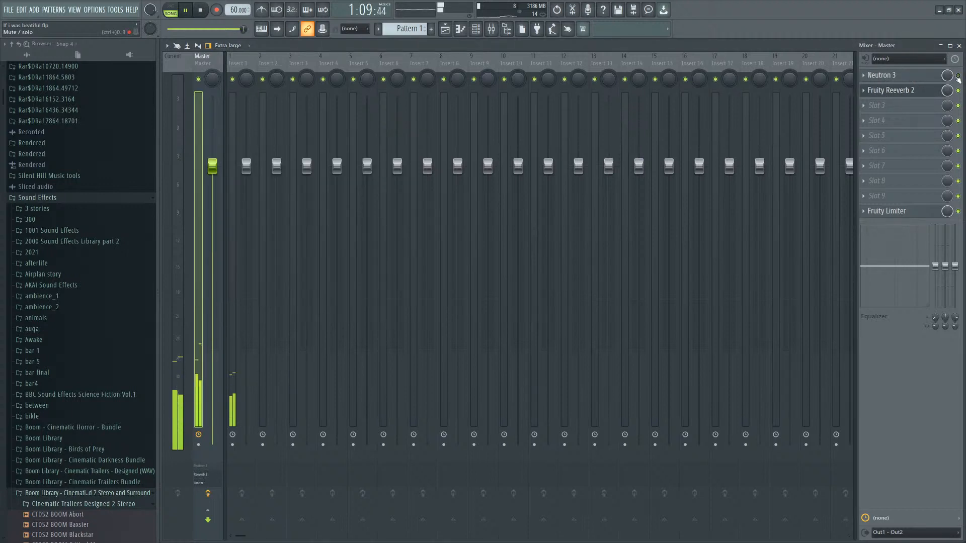
pyautogui.click(950, 94)
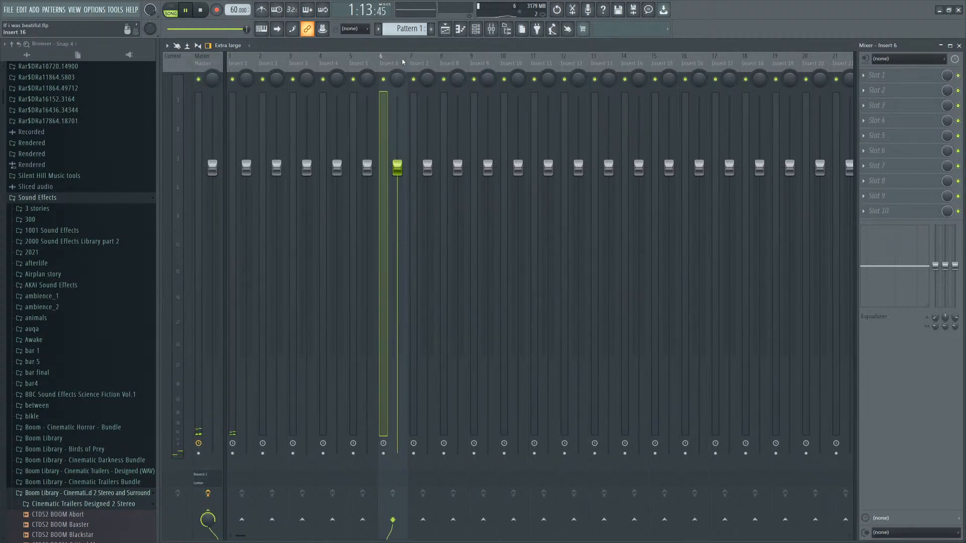
pyautogui.click(958, 45)
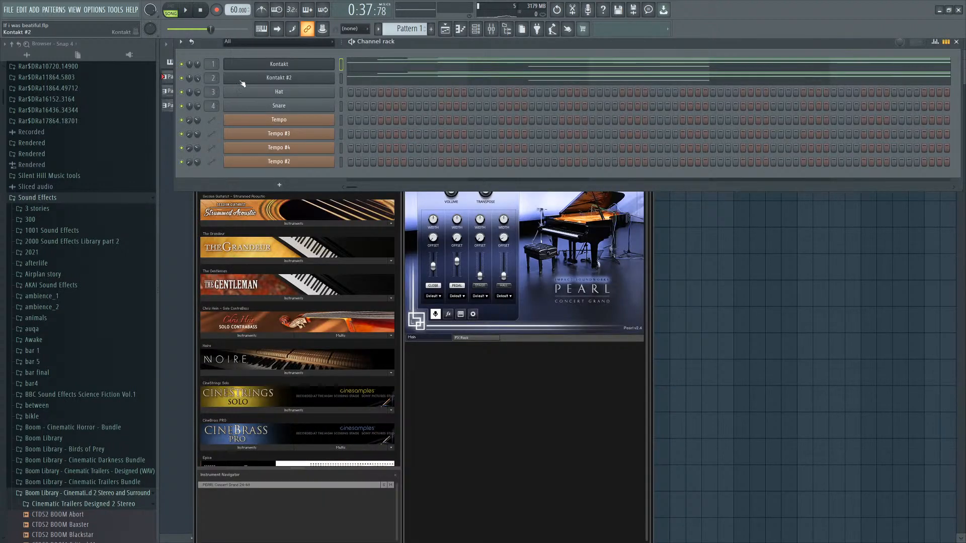
# Browse through the project's piano patterns in the piano roll, playing them back.
pyautogui.scroll(-2, 424, 29)
pyautogui.scroll(1, 424, 29)
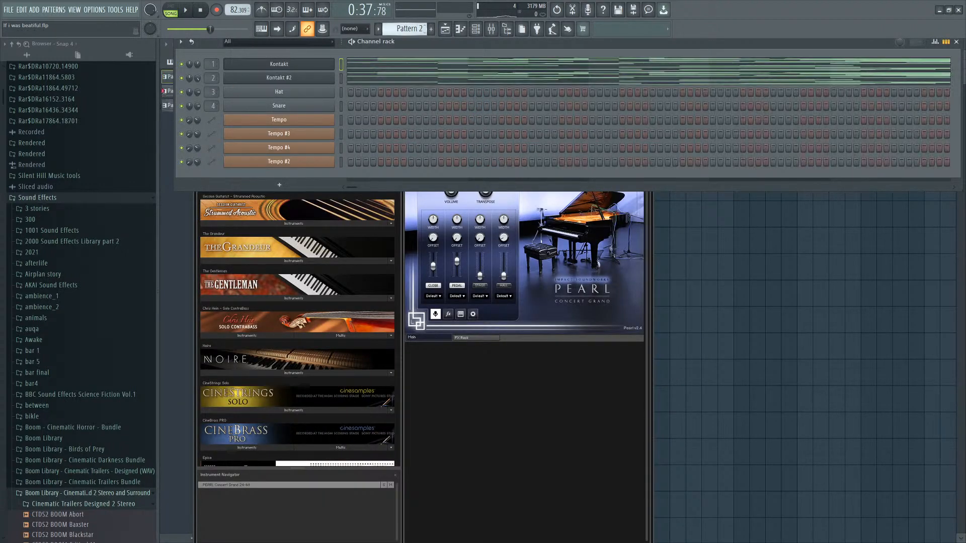
pyautogui.click(421, 63)
pyautogui.scroll(-8, 459, 147)
pyautogui.scroll(2, 461, 148)
pyautogui.scroll(-1, 424, 28)
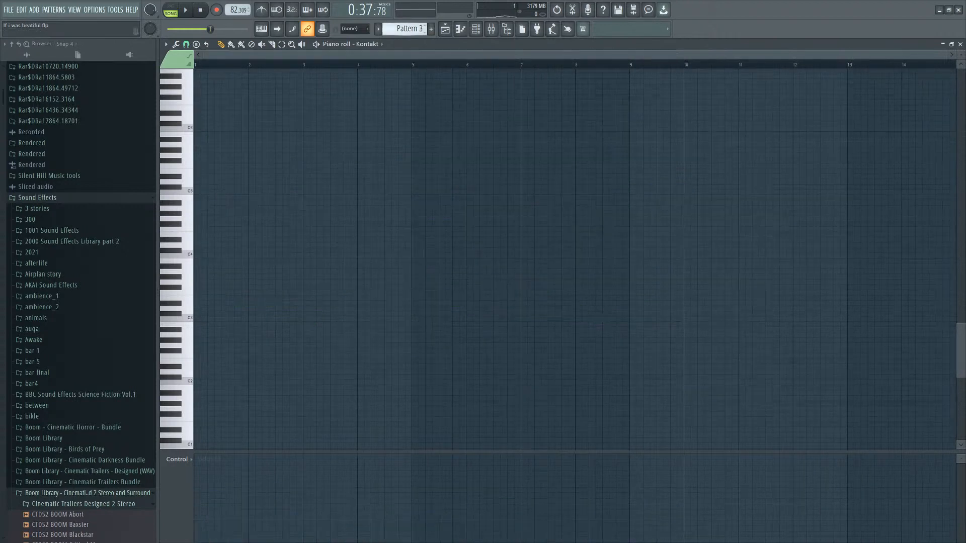
pyautogui.scroll(2, 424, 29)
pyautogui.scroll(-1, 424, 29)
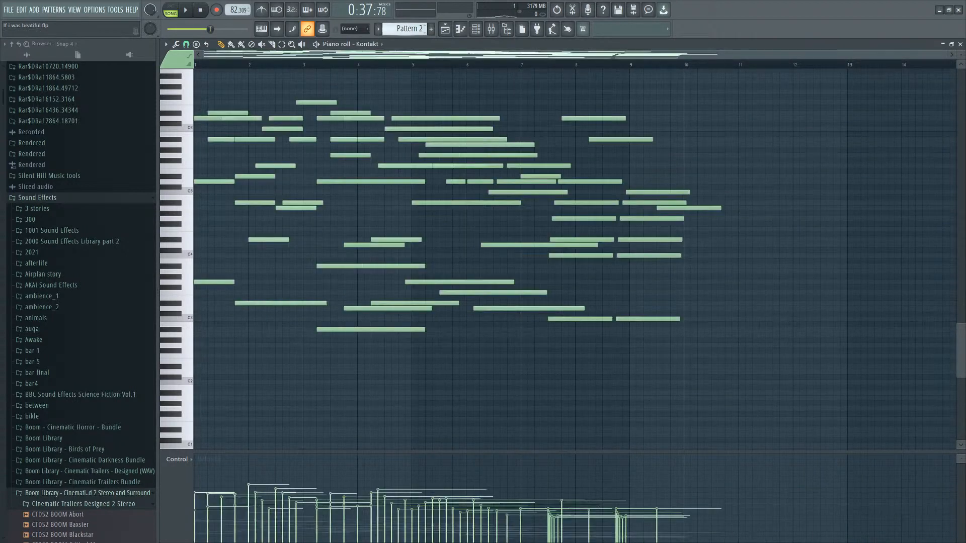
pyautogui.scroll(-1, 423, 29)
pyautogui.scroll(4, 424, 29)
pyautogui.press('space')
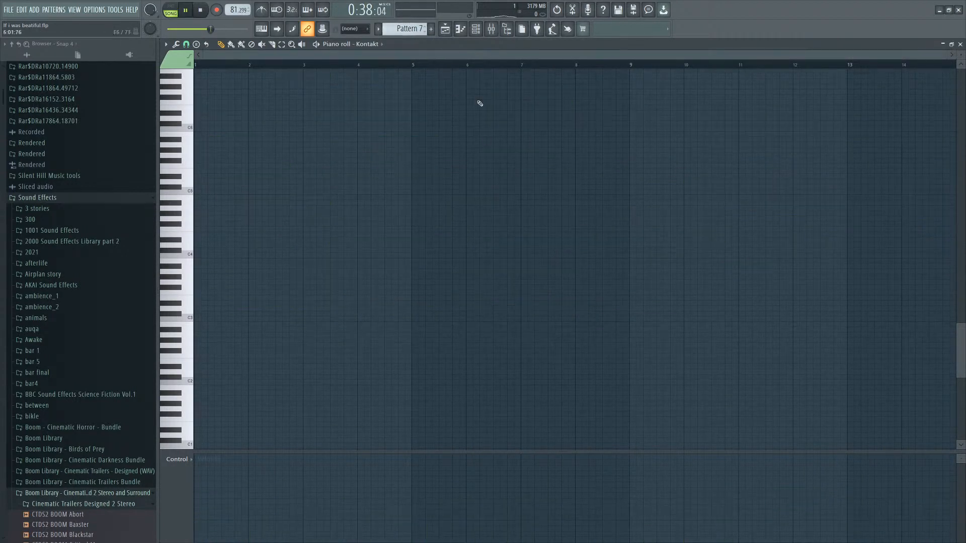
pyautogui.press('space')
pyautogui.scroll(-1, 423, 28)
pyautogui.scroll(-2, 546, 243)
pyautogui.scroll(3, 567, 251)
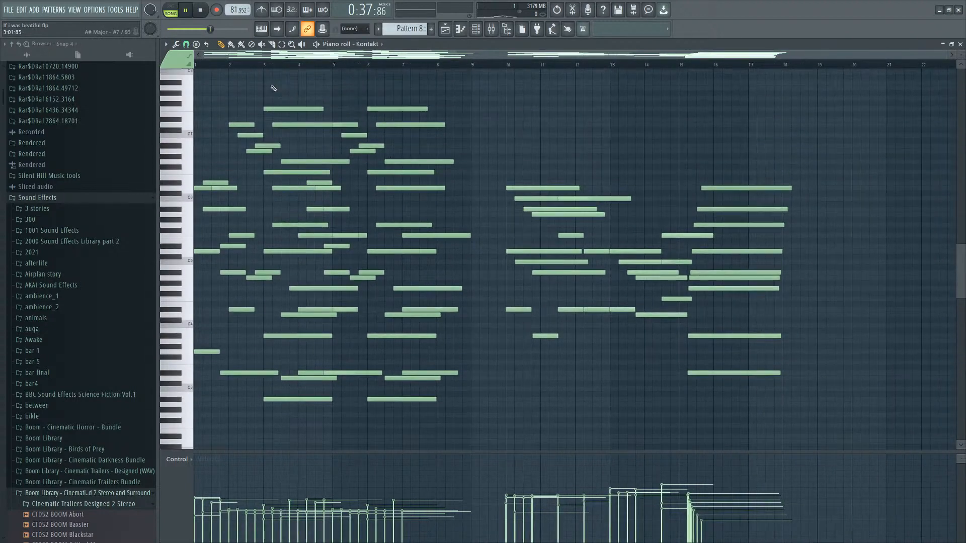
# Play Pattern 8 from the start in the piano roll.
pyautogui.click(172, 7)
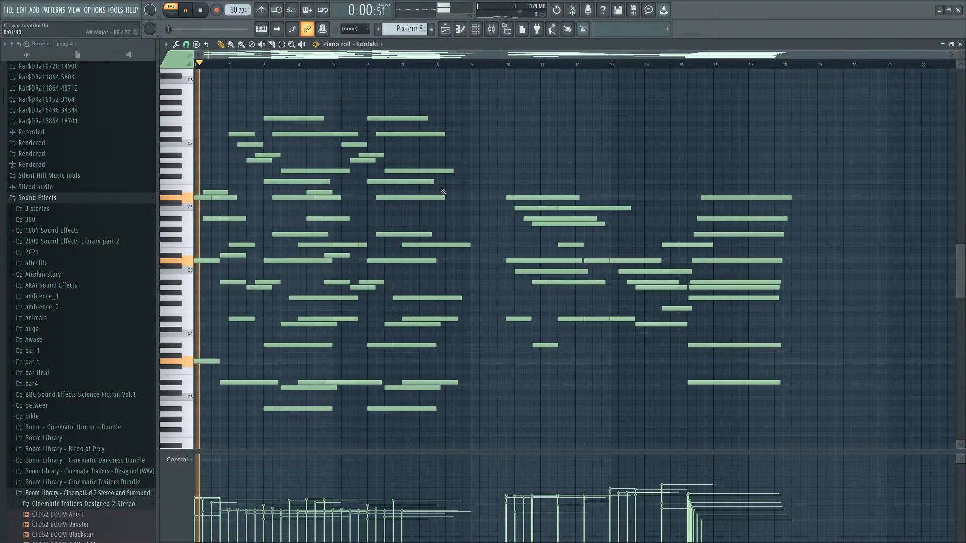
pyautogui.scroll(-3, 335, 110)
pyautogui.scroll(3, 328, 281)
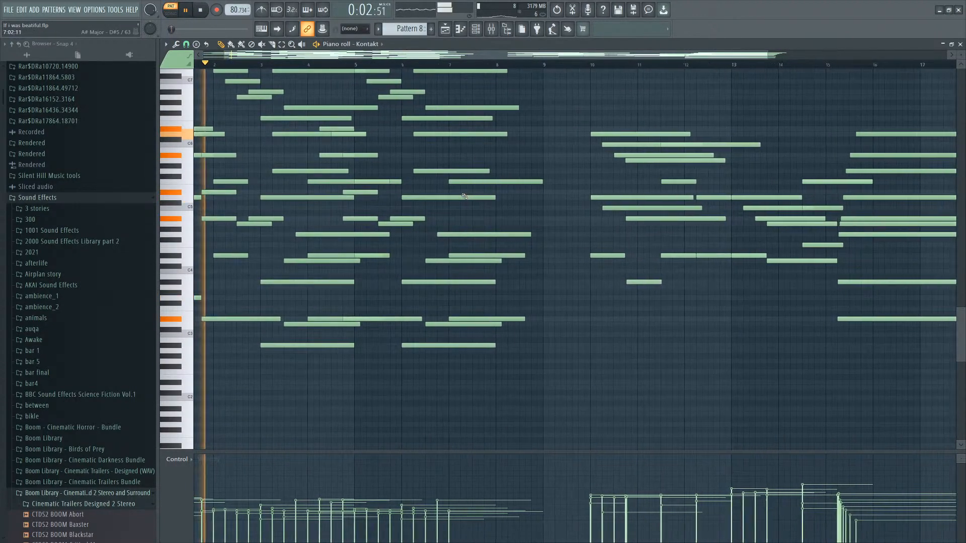
pyautogui.scroll(-3, 328, 282)
pyautogui.scroll(7, 251, 303)
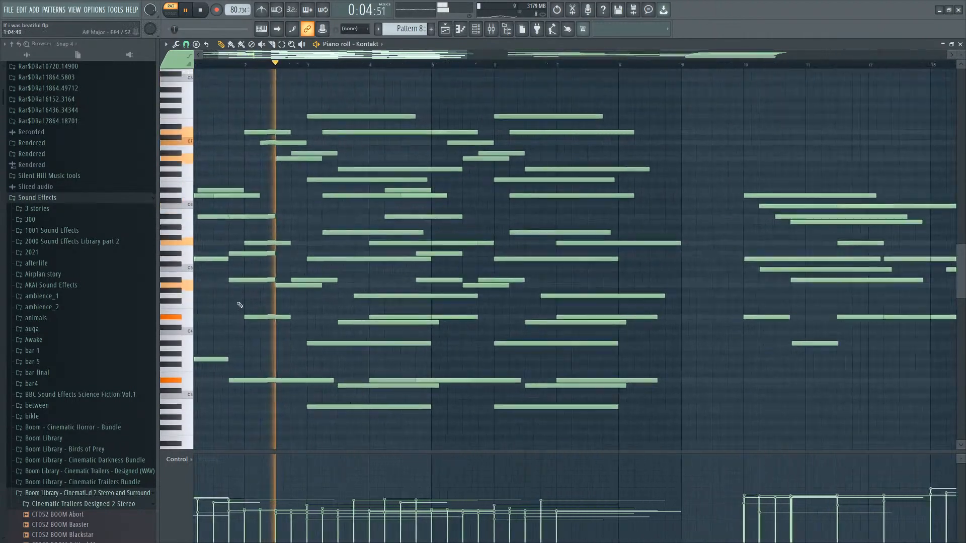
pyautogui.scroll(-2, 345, 279)
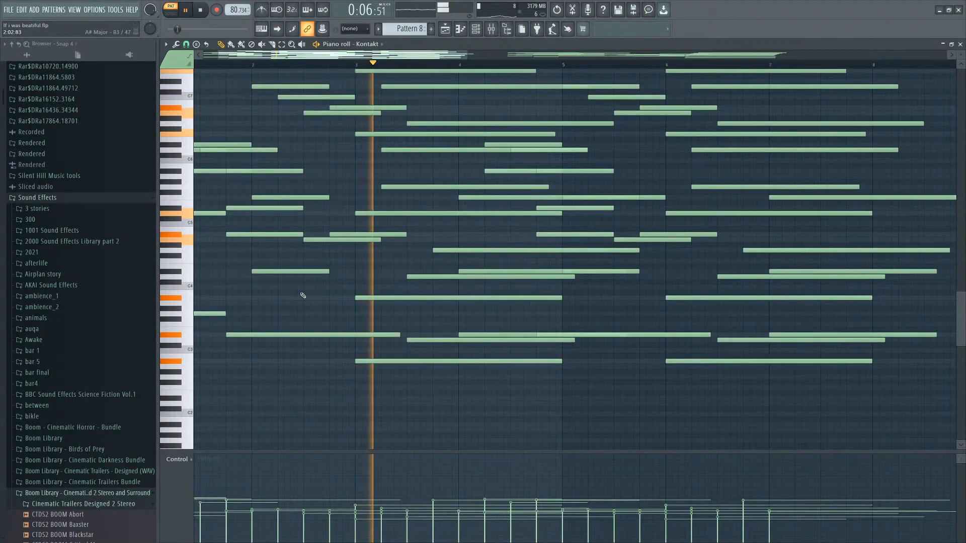
pyautogui.scroll(-2, 372, 306)
pyautogui.scroll(3, 436, 321)
pyautogui.scroll(2, 436, 320)
pyautogui.scroll(-5, 397, 305)
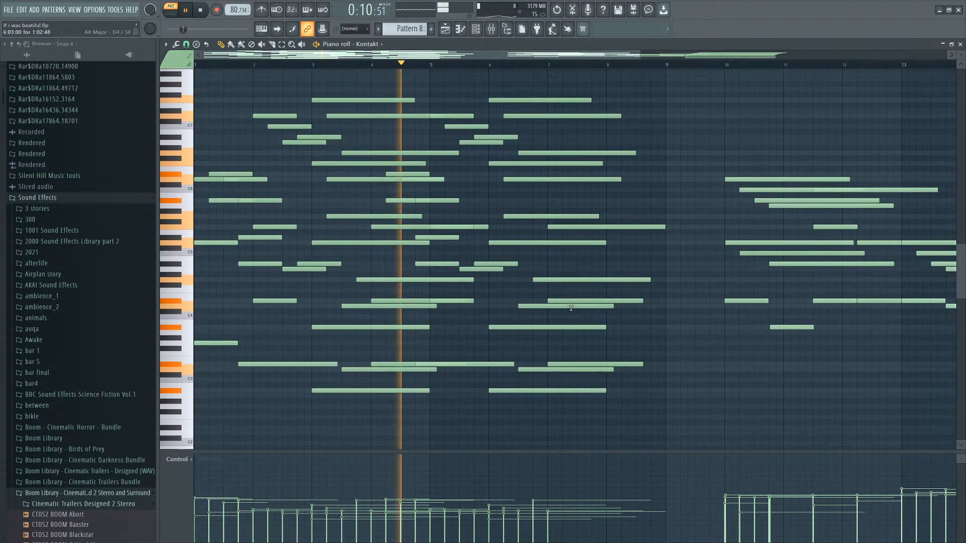
pyautogui.scroll(5, 478, 291)
pyautogui.scroll(-2, 559, 263)
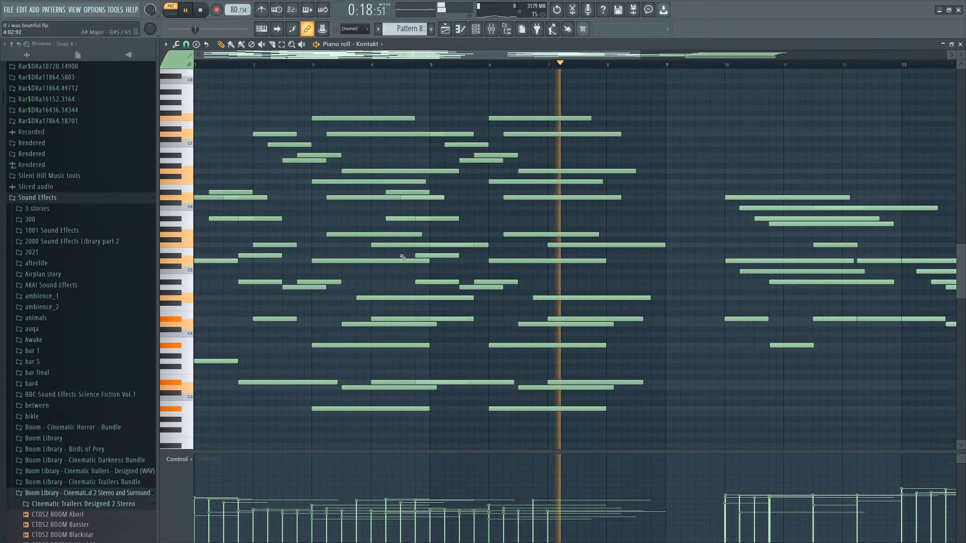
pyautogui.press('space')
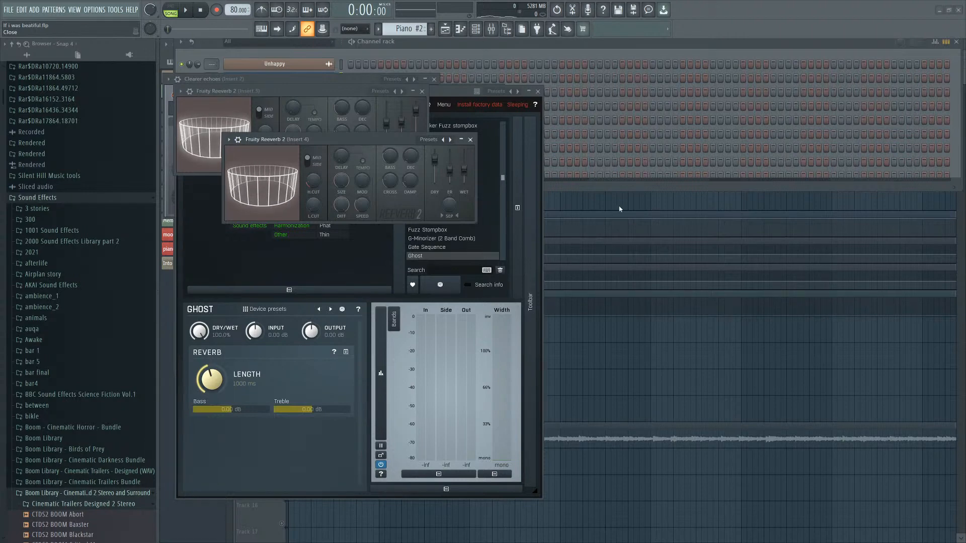
# In the 'unhappy original' project, review the mixer, the Piano pattern and the playlist arrangement.
pyautogui.click(491, 29)
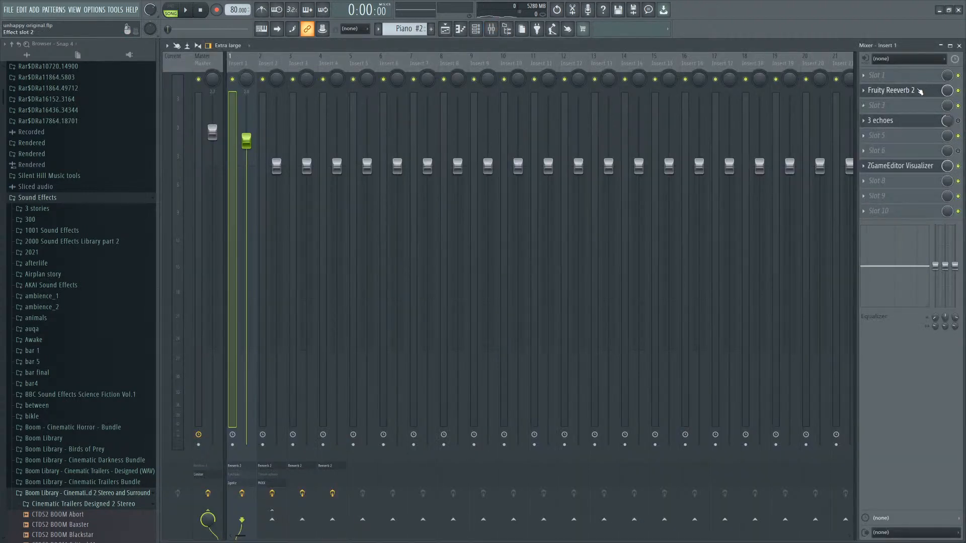
pyautogui.click(959, 46)
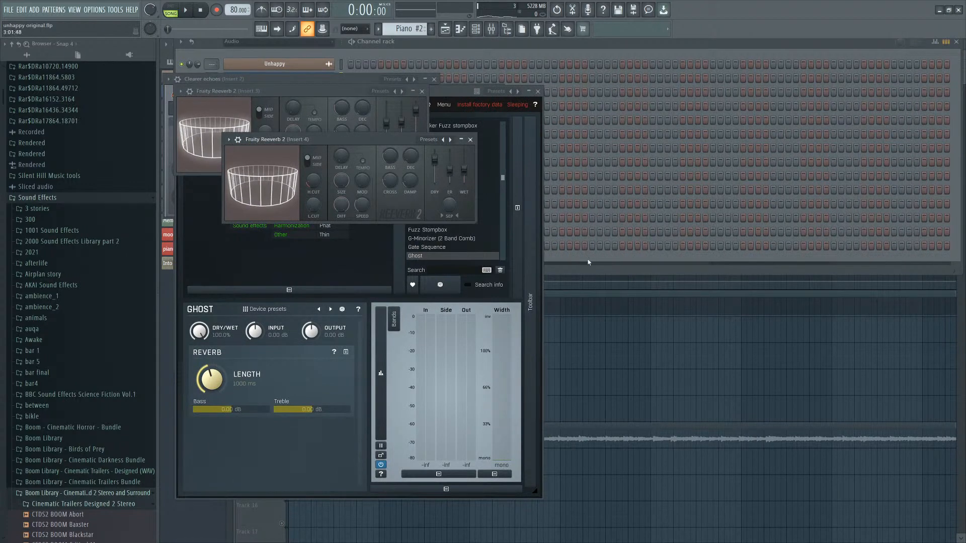
pyautogui.moveTo(409, 29); pyautogui.dragTo(408, 34)
pyautogui.click(513, 80)
pyautogui.scroll(-5, 412, 137)
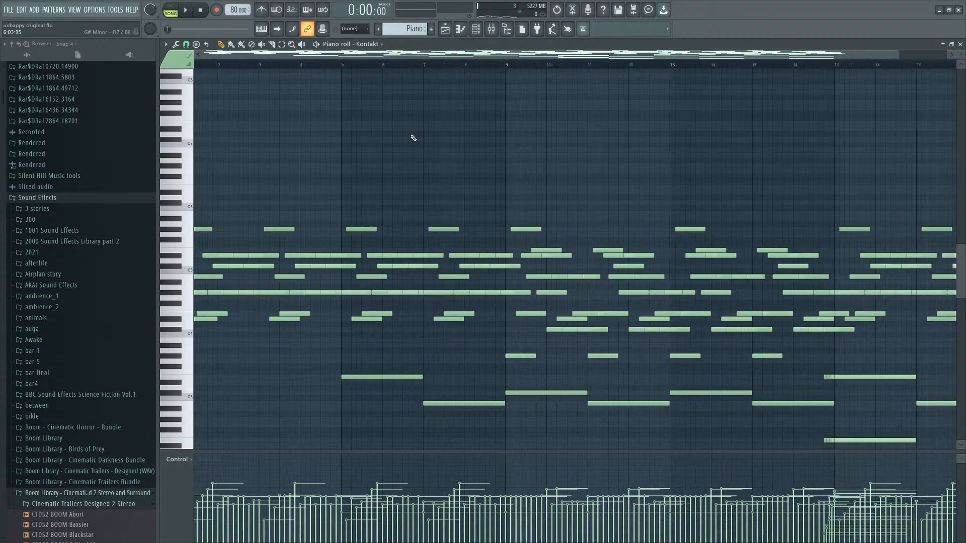
pyautogui.press('space')
pyautogui.click(206, 14)
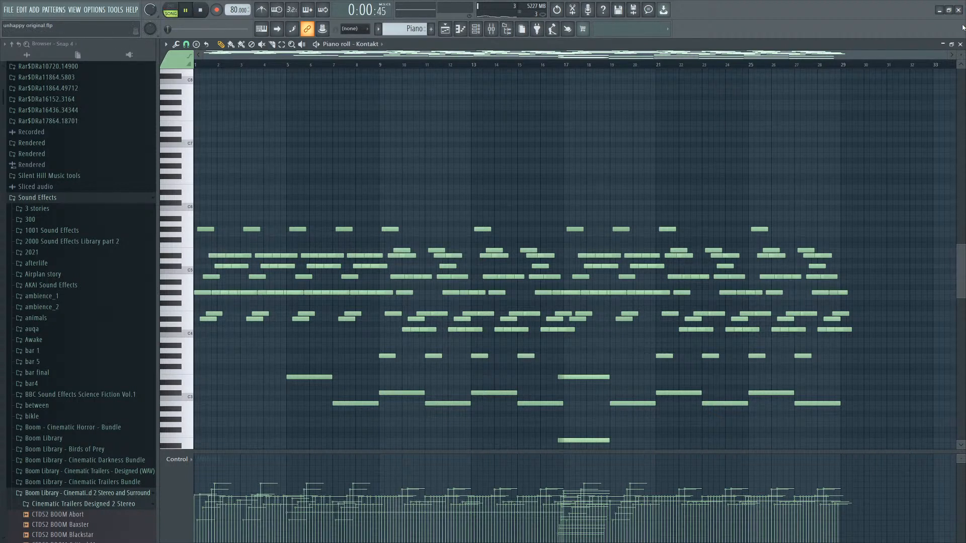
pyautogui.click(961, 45)
pyautogui.click(674, 191)
pyautogui.click(667, 202)
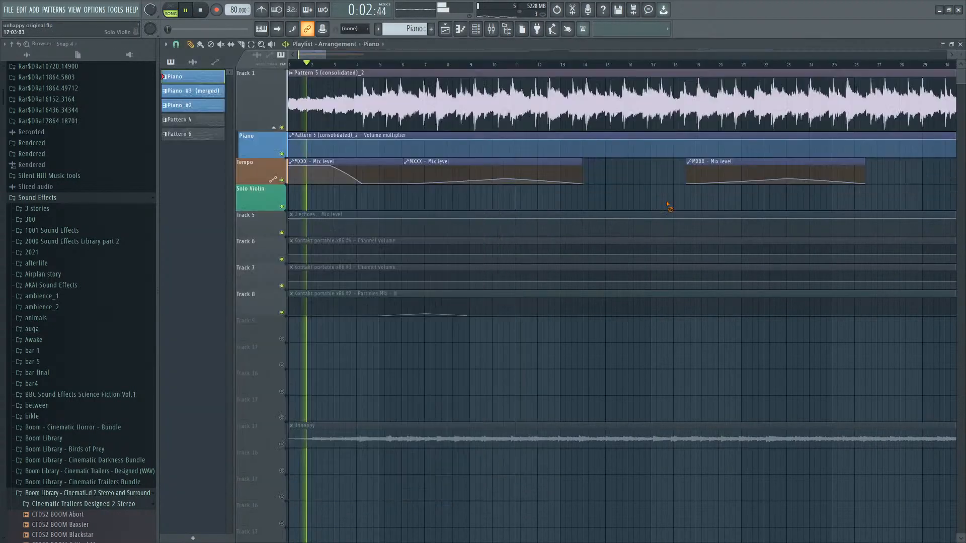
# Review the playlist arrangement of the 'unhappy original' project, zooming across tracks and automation clips with the browser hidden.
pyautogui.scroll(-5, 542, 222)
pyautogui.scroll(6, 282, 249)
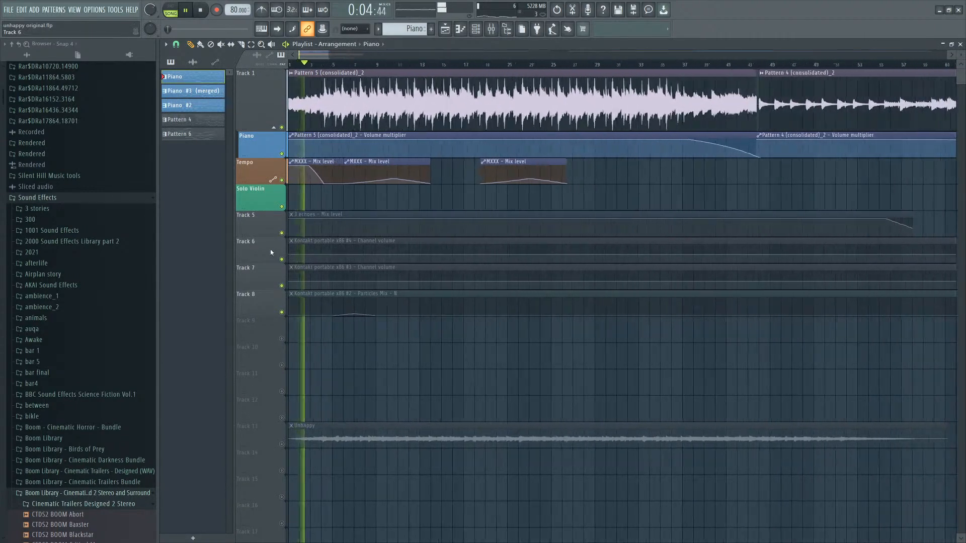
pyautogui.scroll(-5, 317, 186)
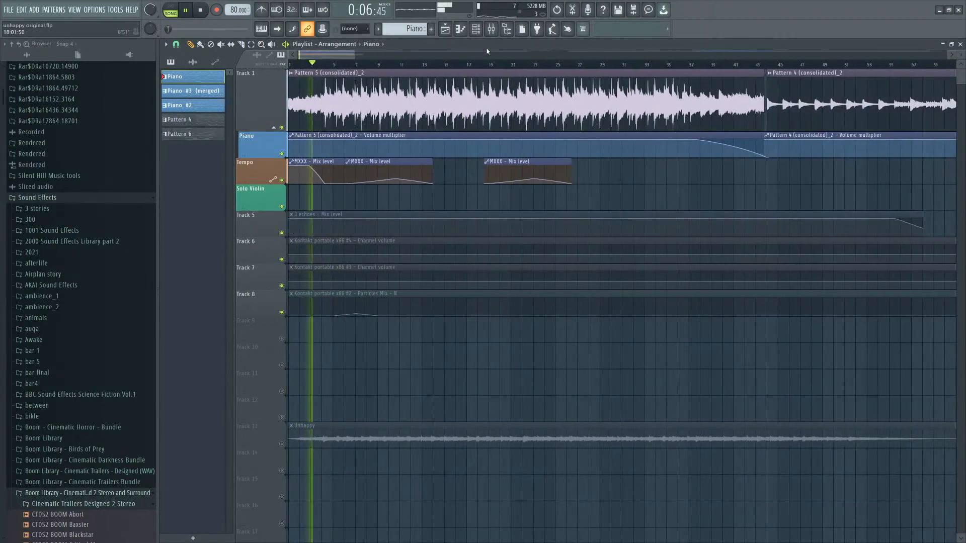
pyautogui.scroll(-5, 355, 244)
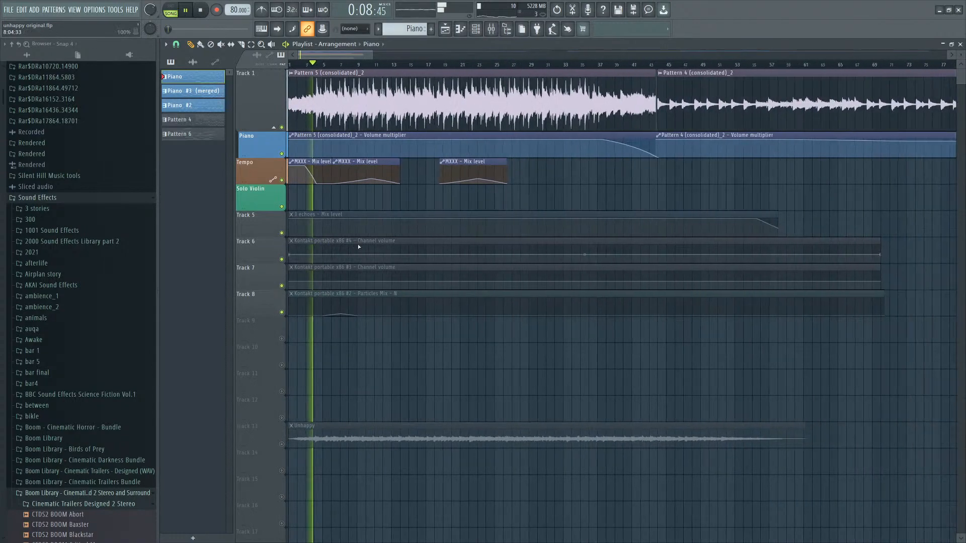
pyautogui.scroll(7, 418, 252)
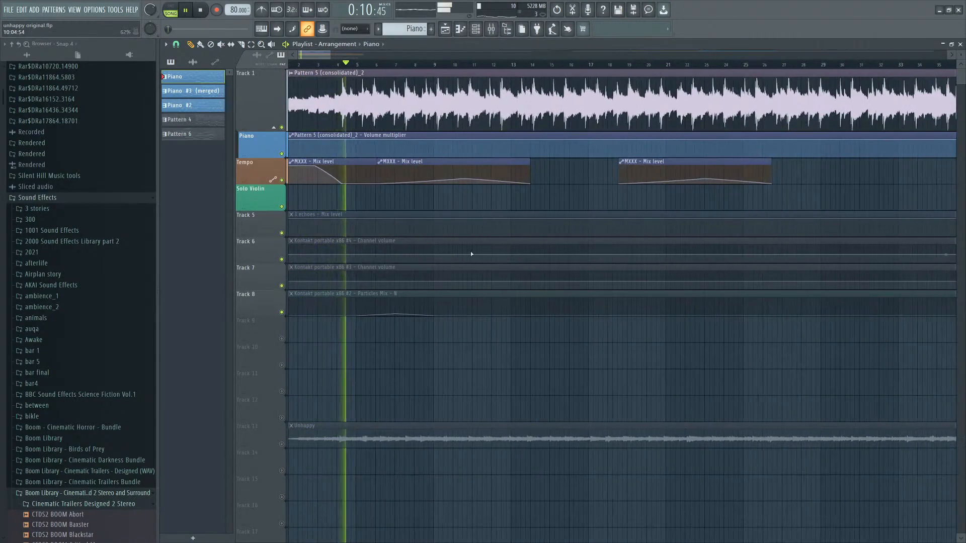
pyautogui.scroll(2, 469, 254)
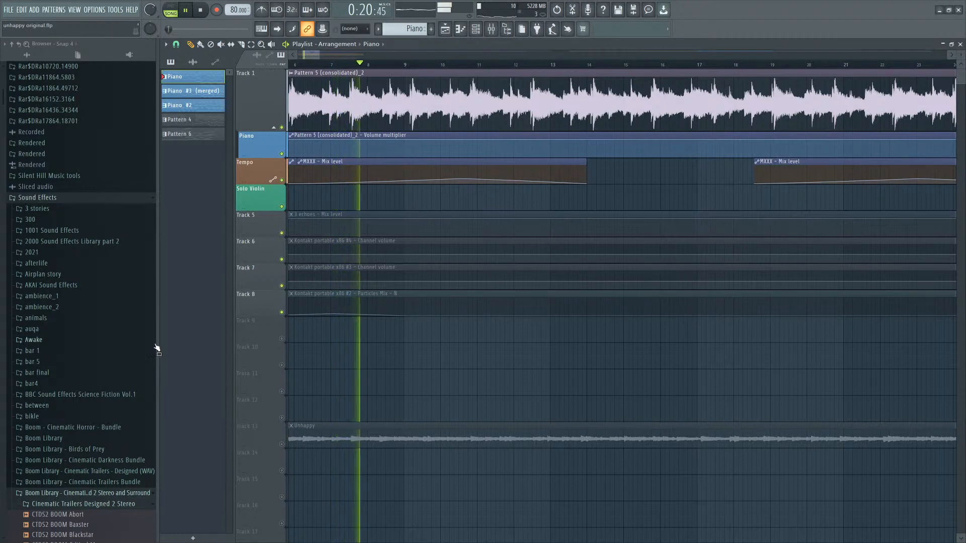
pyautogui.moveTo(157, 348); pyautogui.dragTo(31, 347)
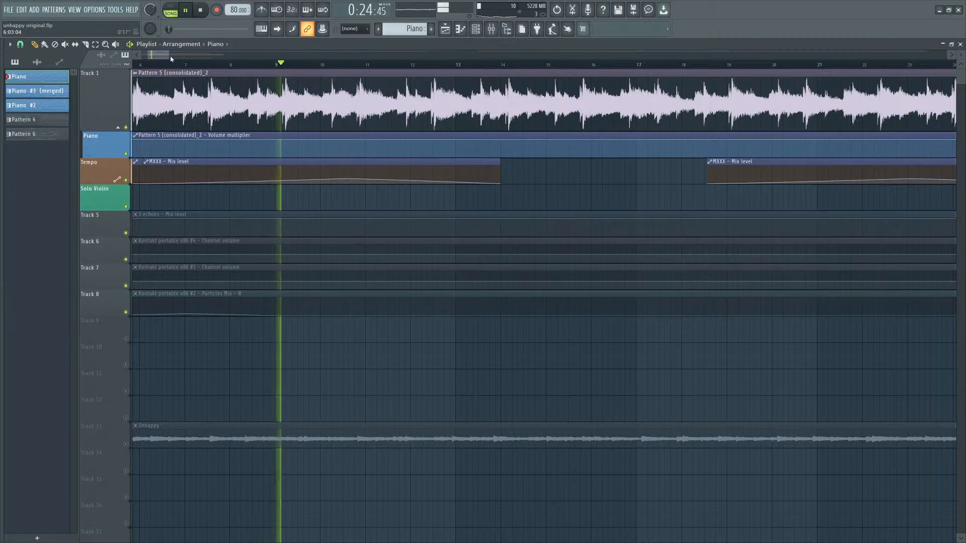
pyautogui.moveTo(171, 59); pyautogui.dragTo(173, 56)
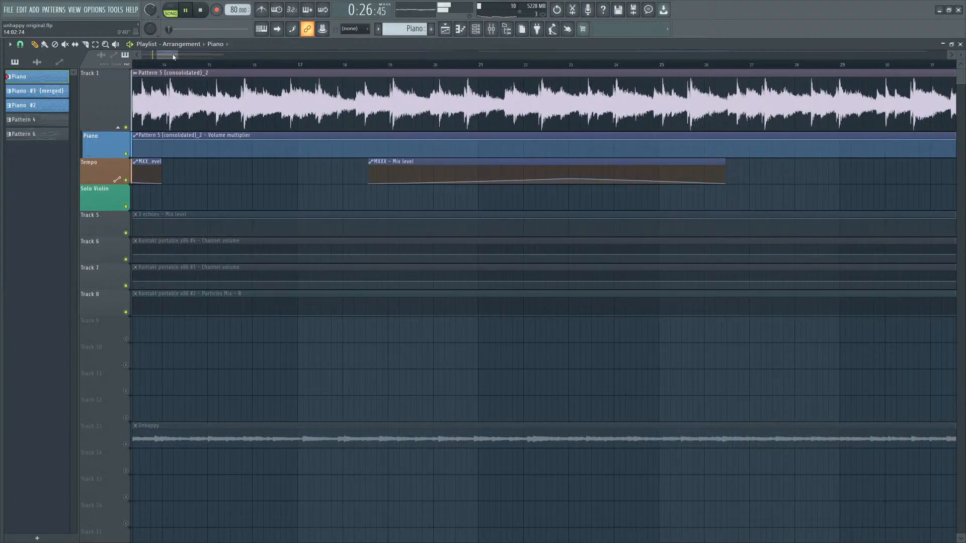
pyautogui.scroll(-7, 283, 218)
pyautogui.scroll(2, 81, 286)
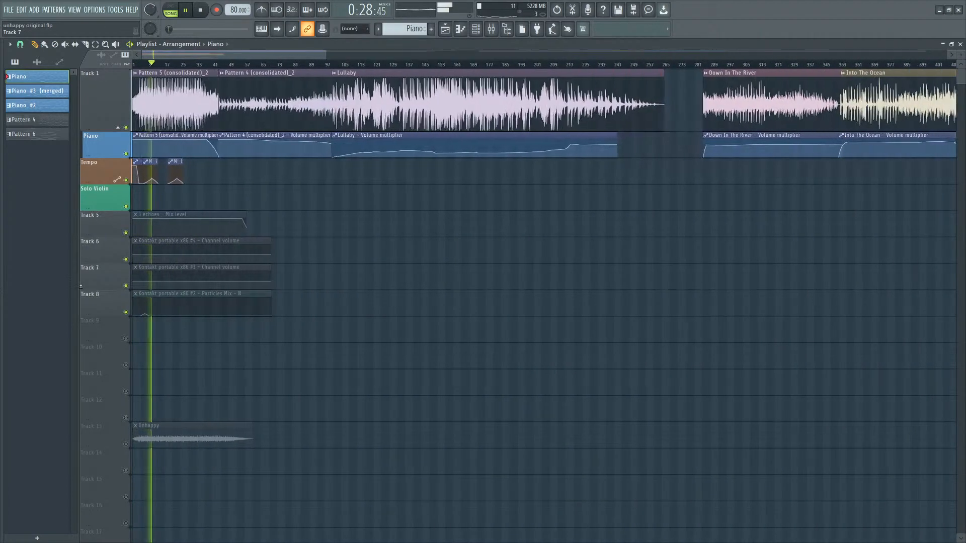
pyautogui.scroll(4, 80, 286)
pyautogui.scroll(-1, 155, 275)
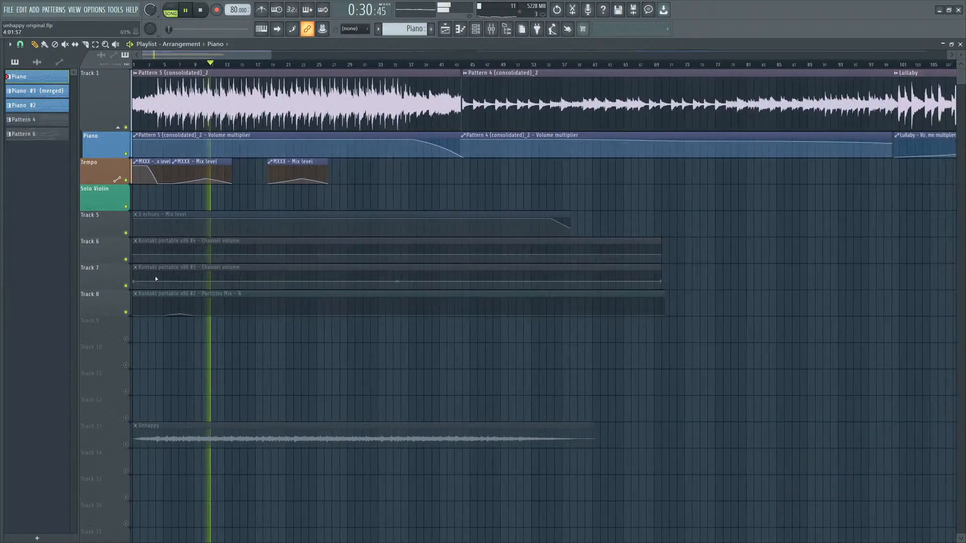
pyautogui.scroll(1, 121, 382)
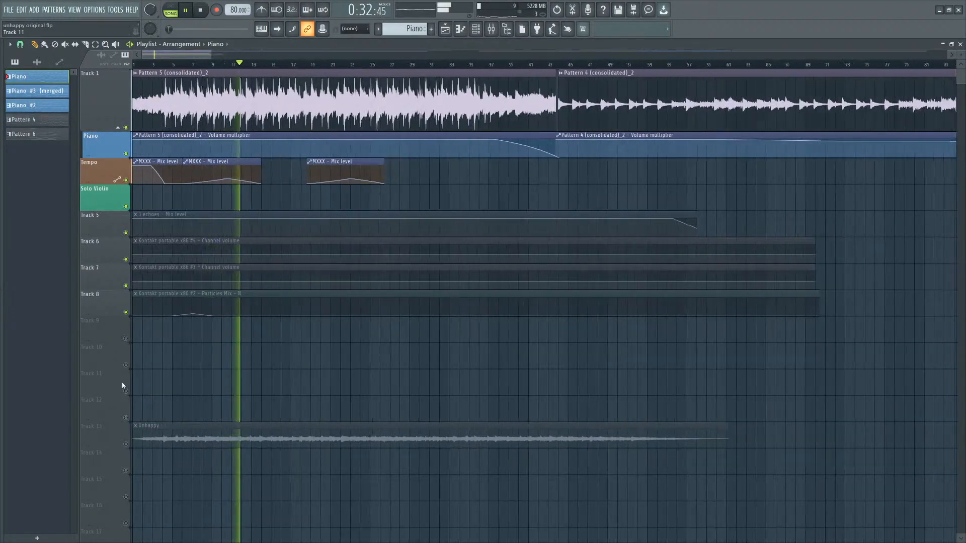
pyautogui.scroll(4, 214, 370)
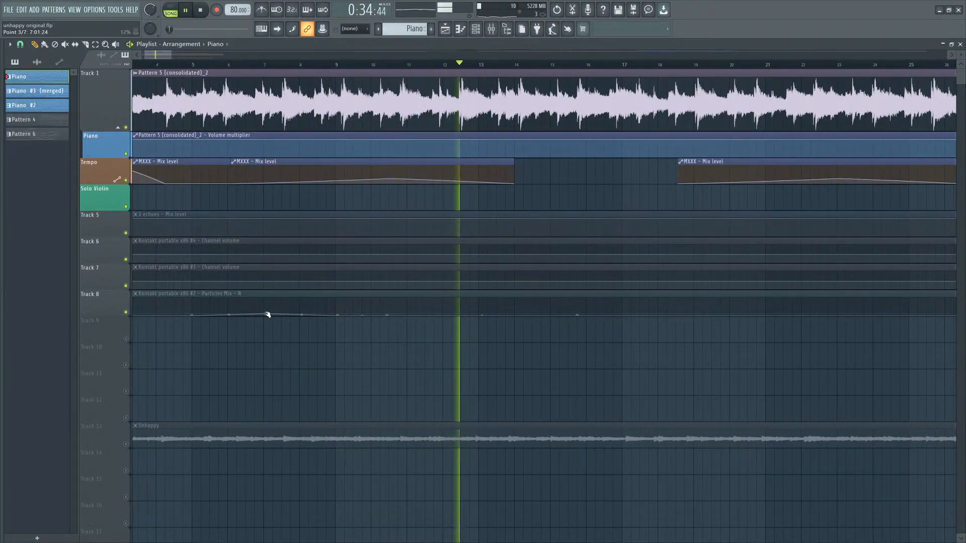
# Nudge a point of the Kontakt Particles Mix automation clip on Track 8 slightly upward.
pyautogui.moveTo(268, 314); pyautogui.dragTo(266, 310)
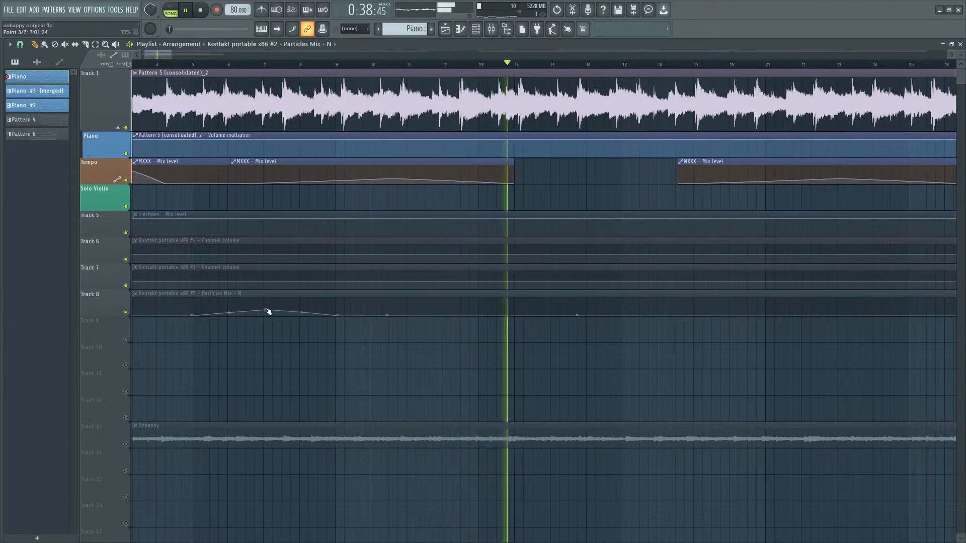
pyautogui.scroll(-5, 289, 417)
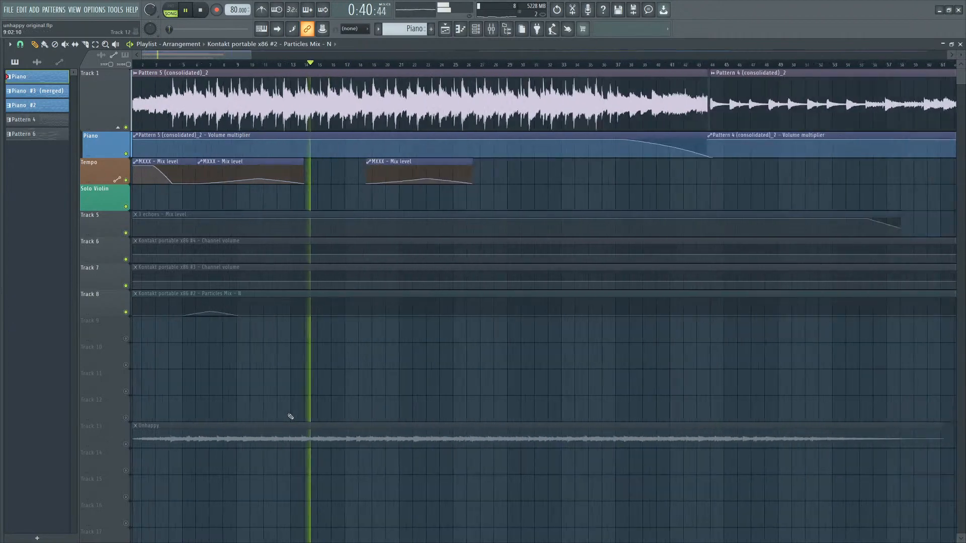
pyautogui.scroll(3, 182, 393)
pyautogui.scroll(-3, 182, 393)
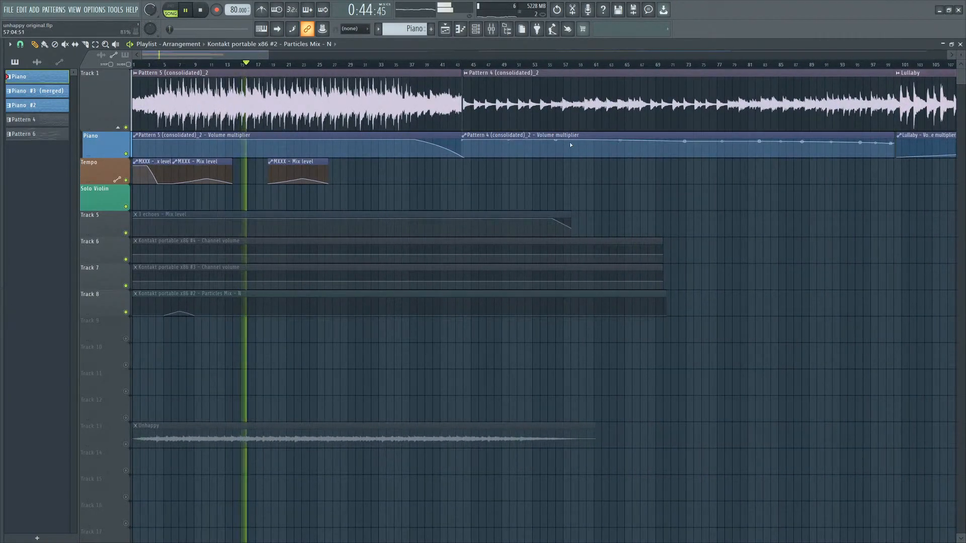
# Move playback to the start of Pattern 4 in the playlist arrangement.
pyautogui.click(466, 66)
pyautogui.scroll(-6, 505, 137)
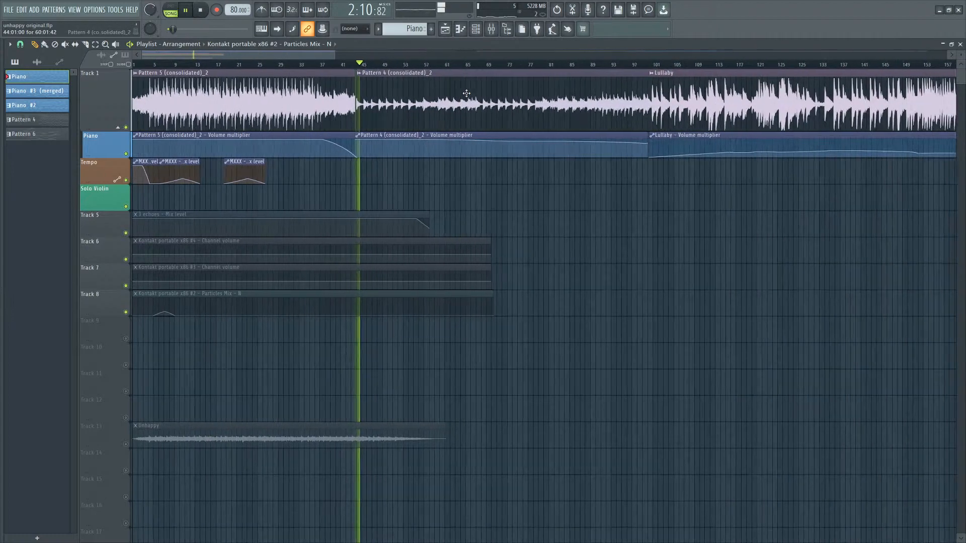
pyautogui.scroll(-2, 505, 137)
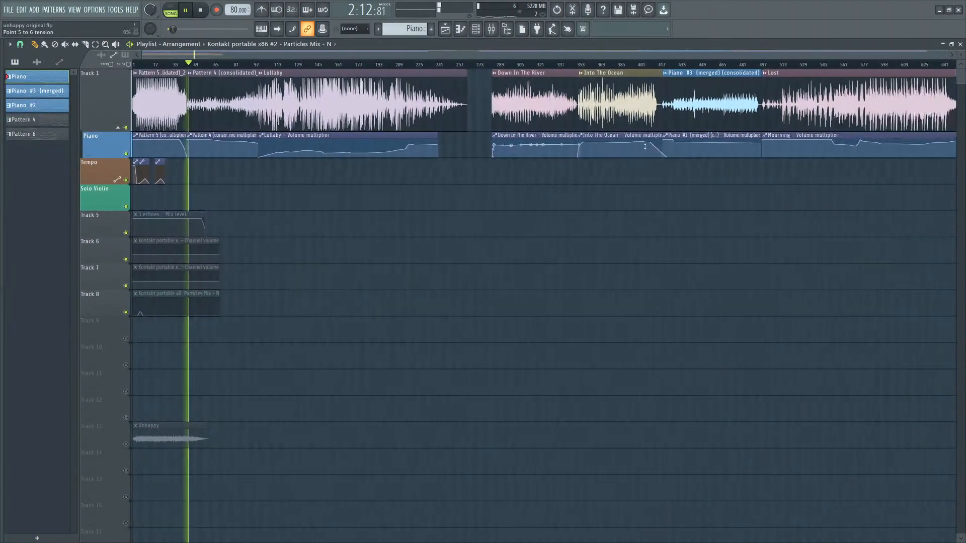
pyautogui.scroll(8, 328, 213)
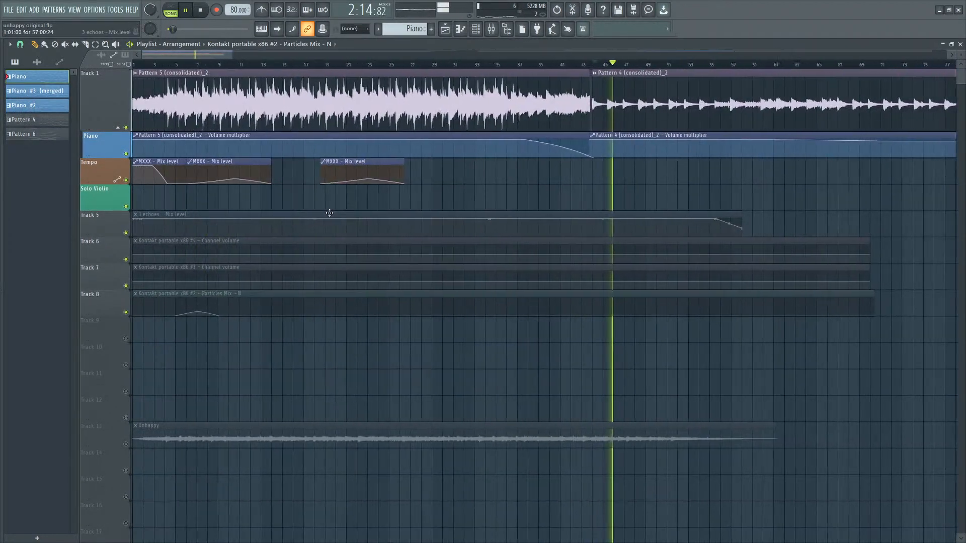
# Open the piano roll and browse through the merged piano pattern's notes.
pyautogui.click(462, 28)
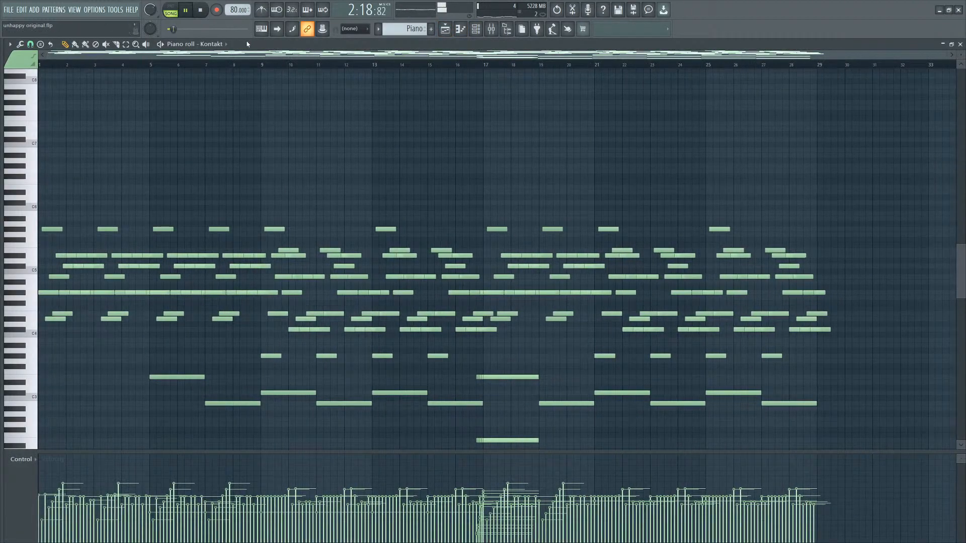
pyautogui.scroll(-1, 407, 29)
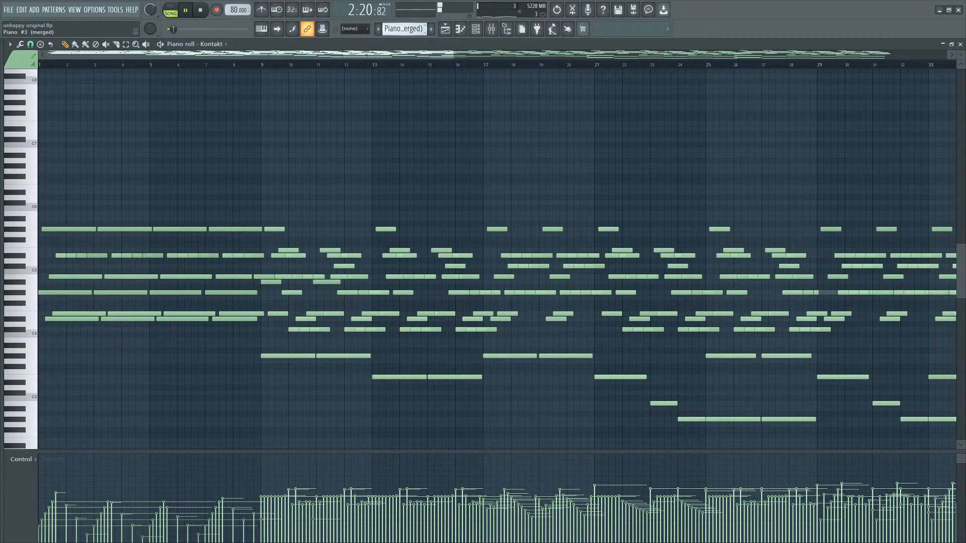
pyautogui.scroll(-4, 399, 231)
pyautogui.scroll(-3, 367, 237)
pyautogui.scroll(1, 367, 238)
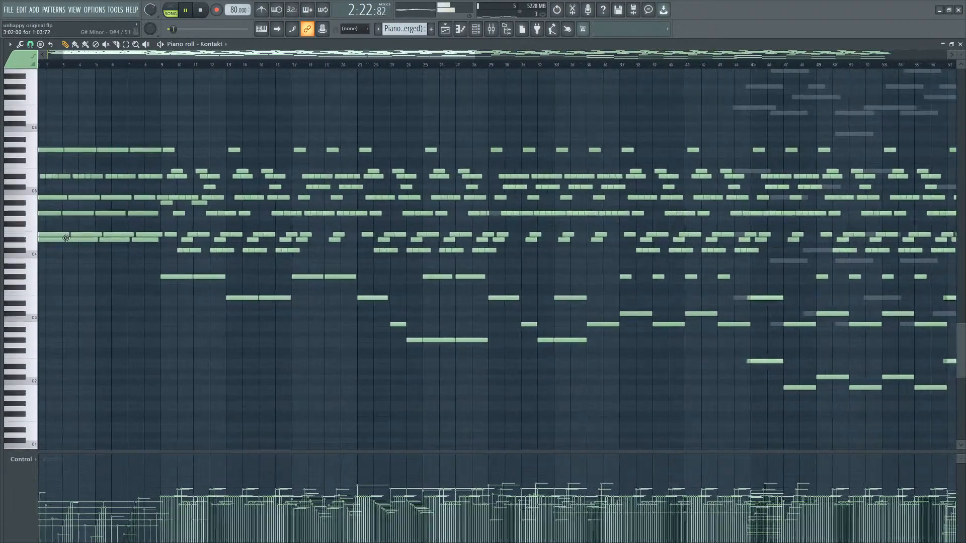
pyautogui.scroll(-1, 18, 253)
pyautogui.scroll(2, 18, 253)
pyautogui.scroll(8, 18, 253)
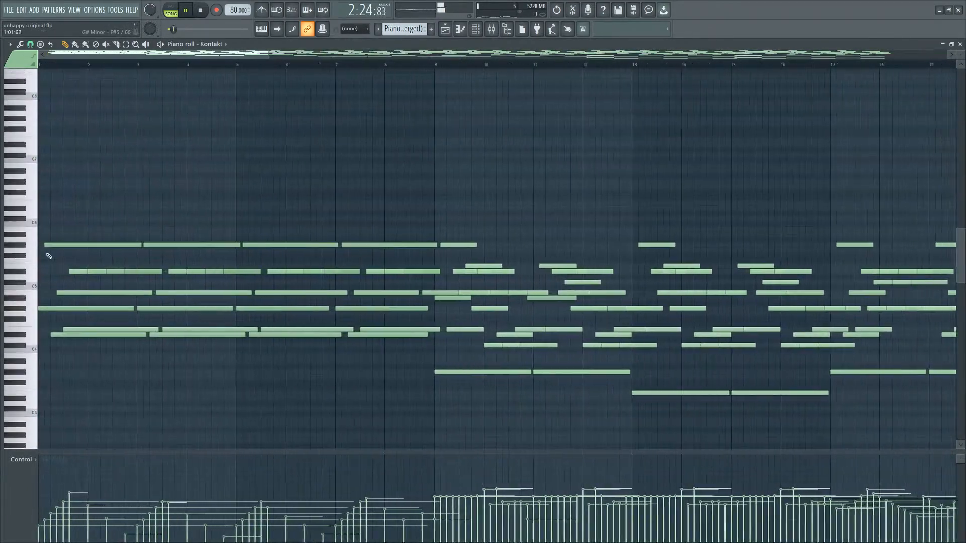
# Open the channel rack and view a Kontakt channel's notes in the piano roll.
pyautogui.click(460, 29)
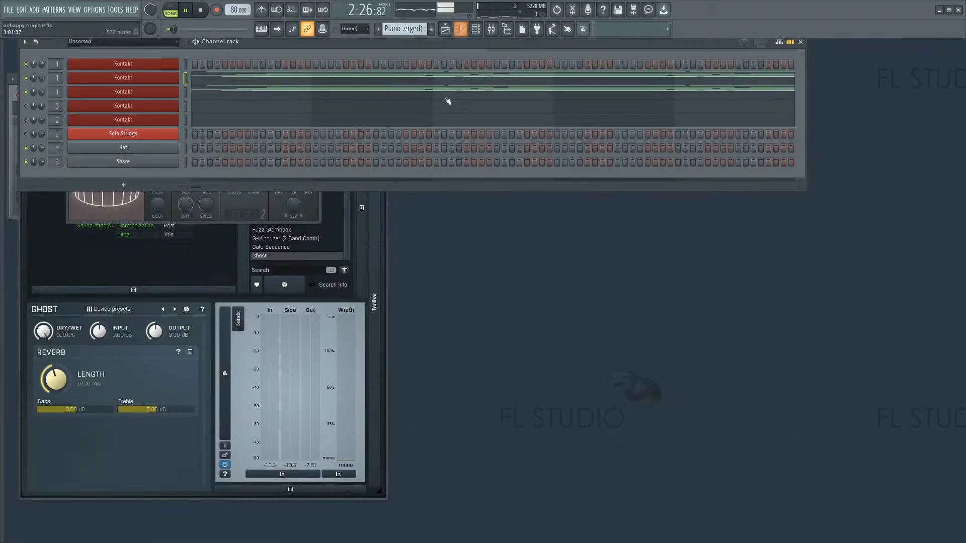
pyautogui.click(475, 30)
pyautogui.click(475, 31)
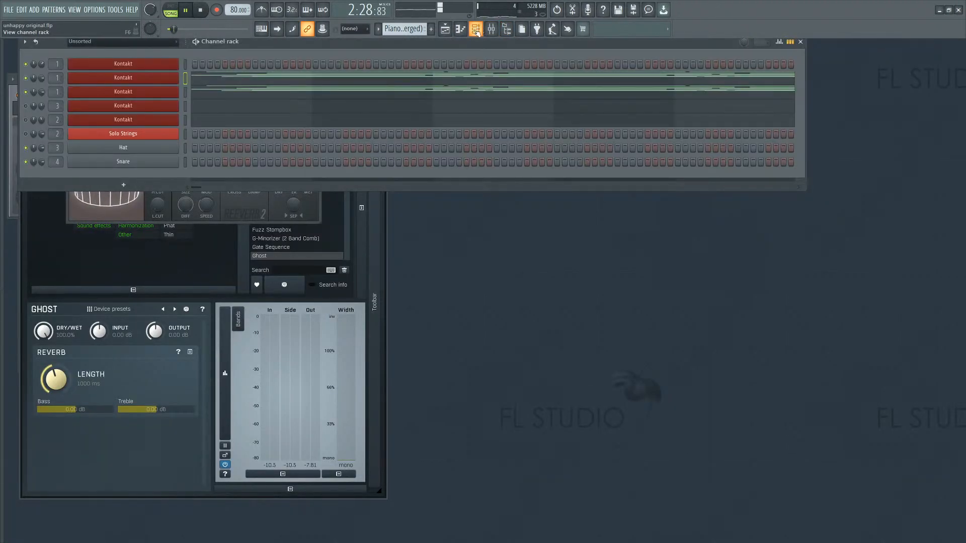
pyautogui.click(438, 82)
pyautogui.scroll(-6, 386, 164)
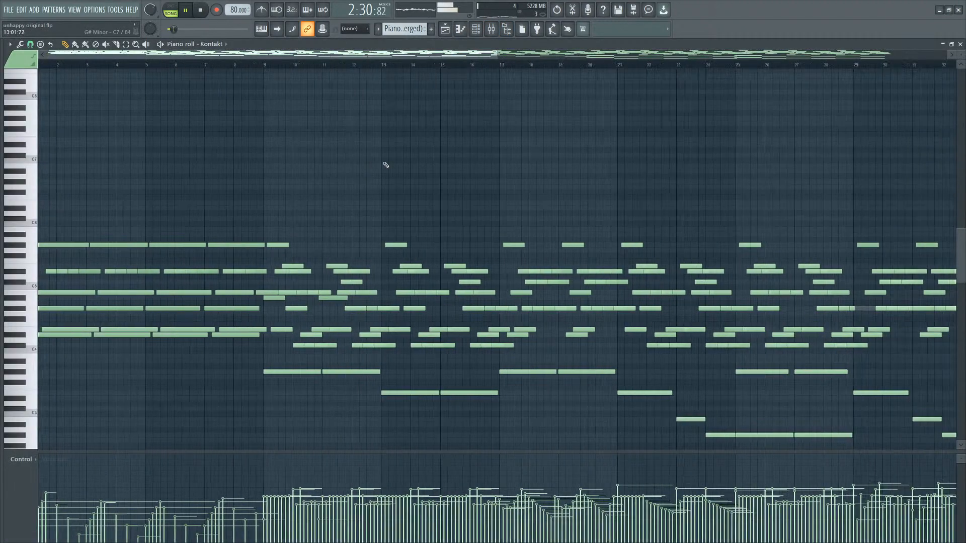
pyautogui.scroll(-3, 387, 176)
pyautogui.scroll(-2, 397, 174)
pyautogui.scroll(2, 397, 174)
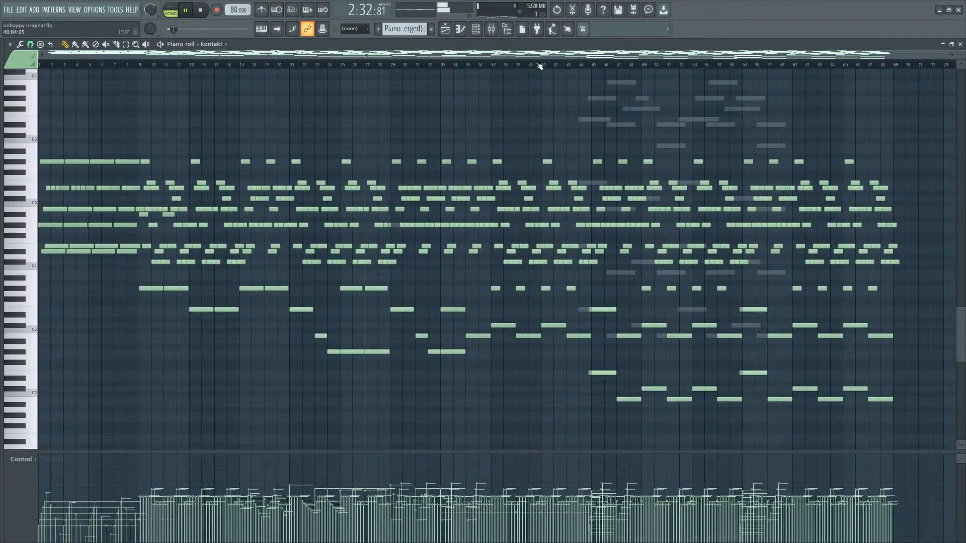
# Return to the playlist and zoom across the arrangement around Pattern 4.
pyautogui.click(444, 29)
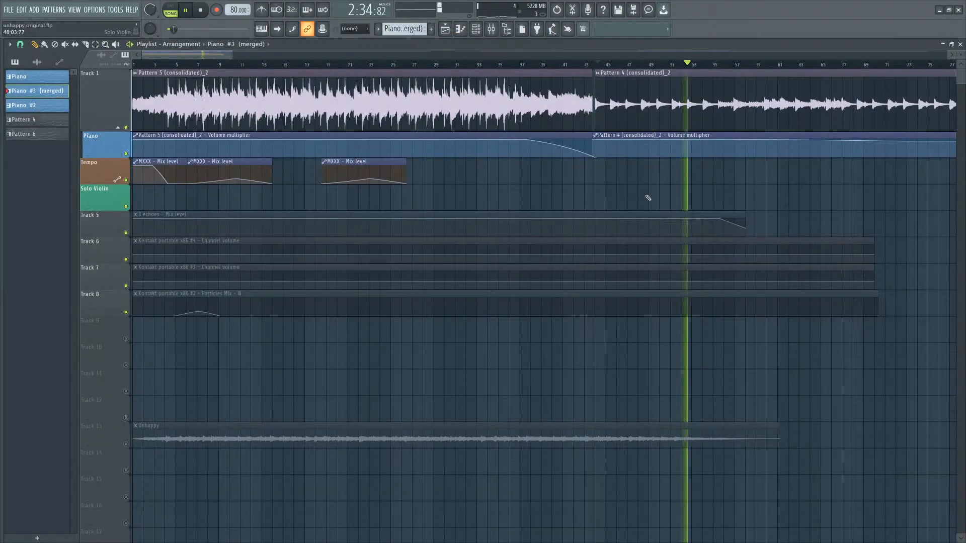
pyautogui.scroll(-3, 604, 199)
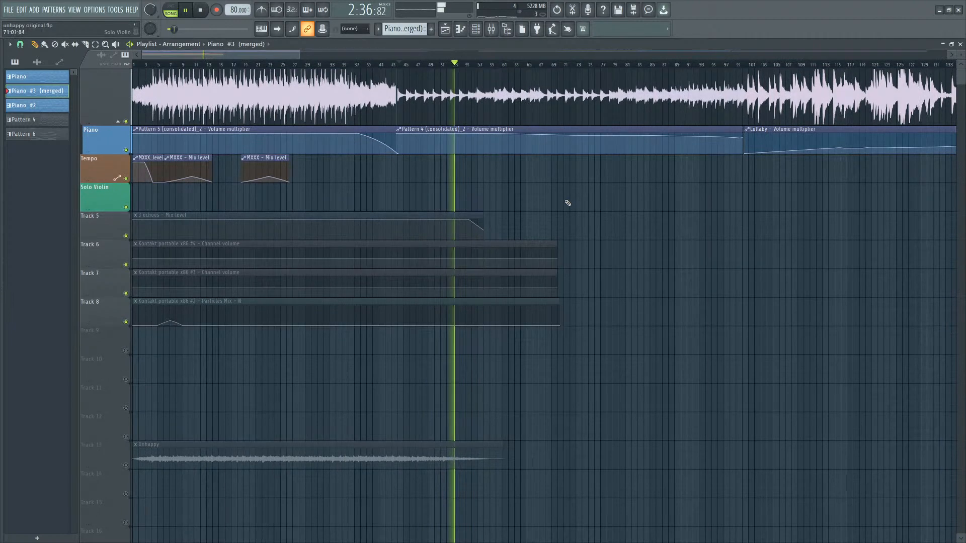
pyautogui.scroll(3, 564, 202)
pyautogui.scroll(-2, 365, 197)
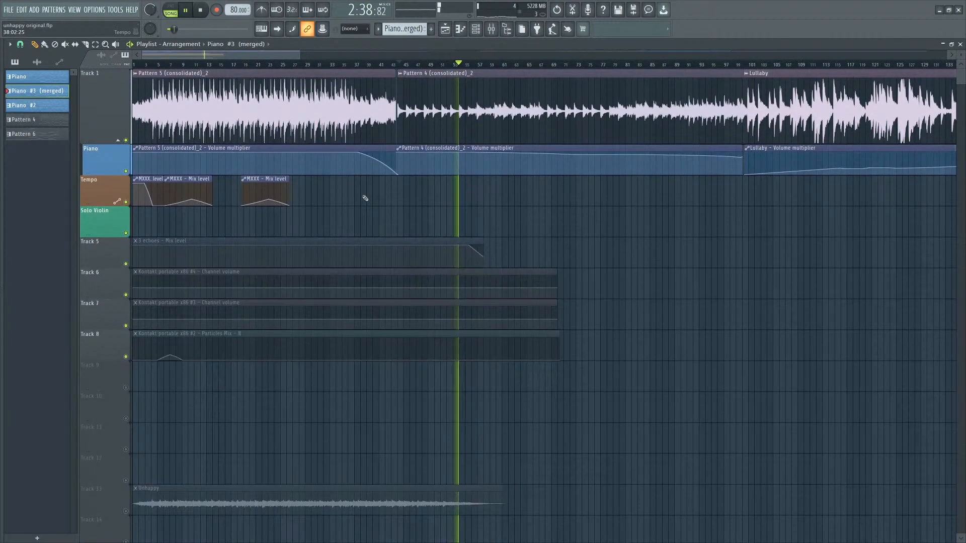
pyautogui.scroll(6, 449, 179)
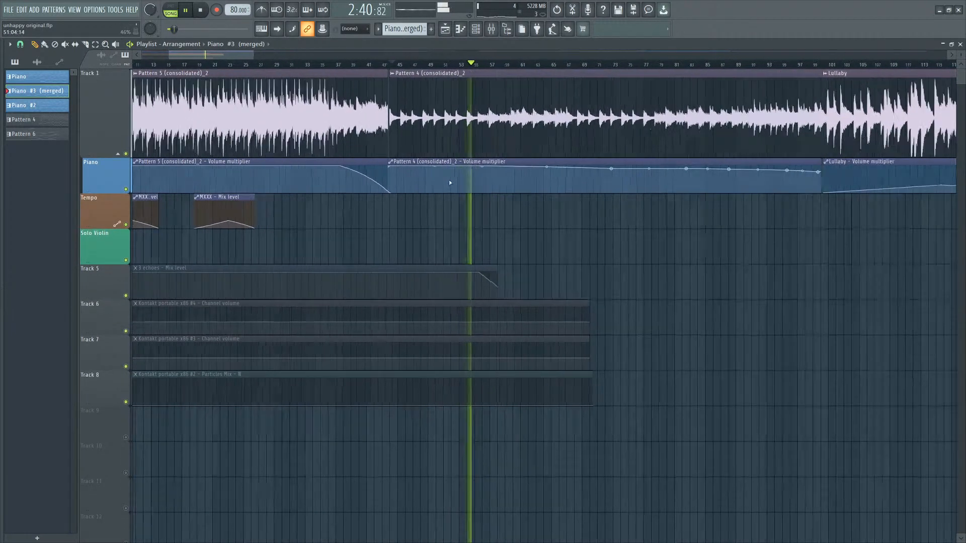
pyautogui.scroll(-8, 453, 166)
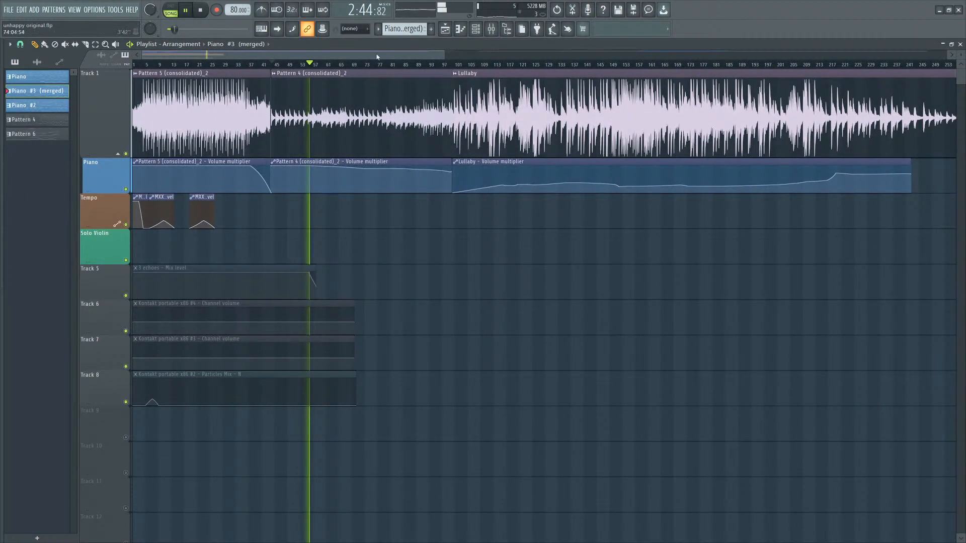
# Reopen the piano roll for the merged piano pattern and scroll through its notes.
pyautogui.click(460, 28)
pyautogui.click(474, 31)
pyautogui.click(475, 30)
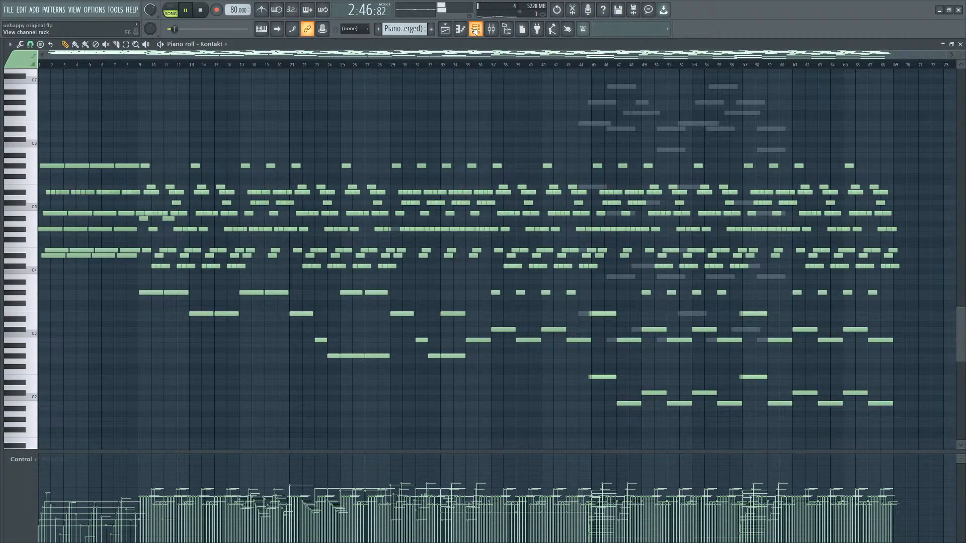
pyautogui.click(475, 30)
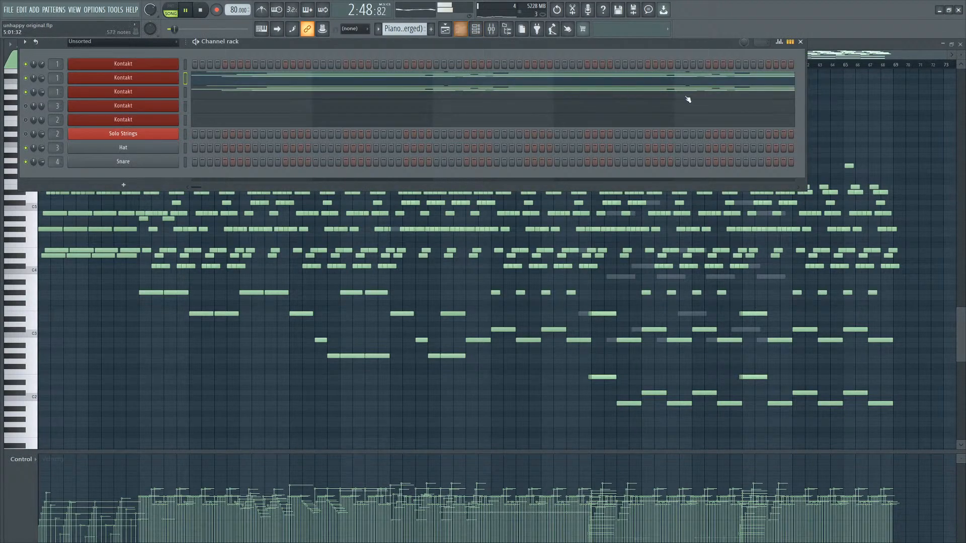
pyautogui.rightClick(859, 127)
pyautogui.scroll(-3, 469, 254)
pyautogui.scroll(-3, 465, 254)
pyautogui.scroll(5, 468, 254)
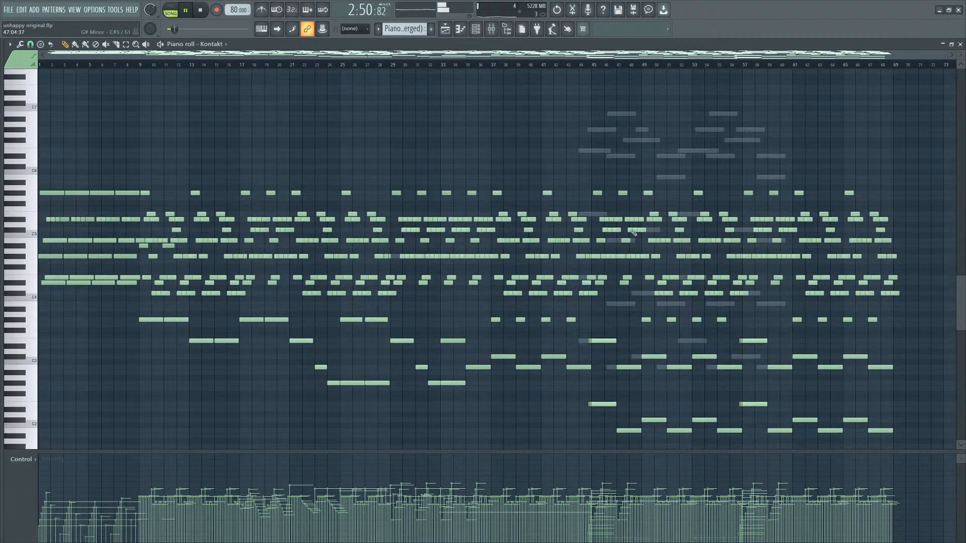
pyautogui.scroll(4, 639, 220)
pyautogui.scroll(-3, 641, 216)
pyautogui.scroll(-2, 673, 206)
pyautogui.moveTo(935, 161); pyautogui.dragTo(587, 423)
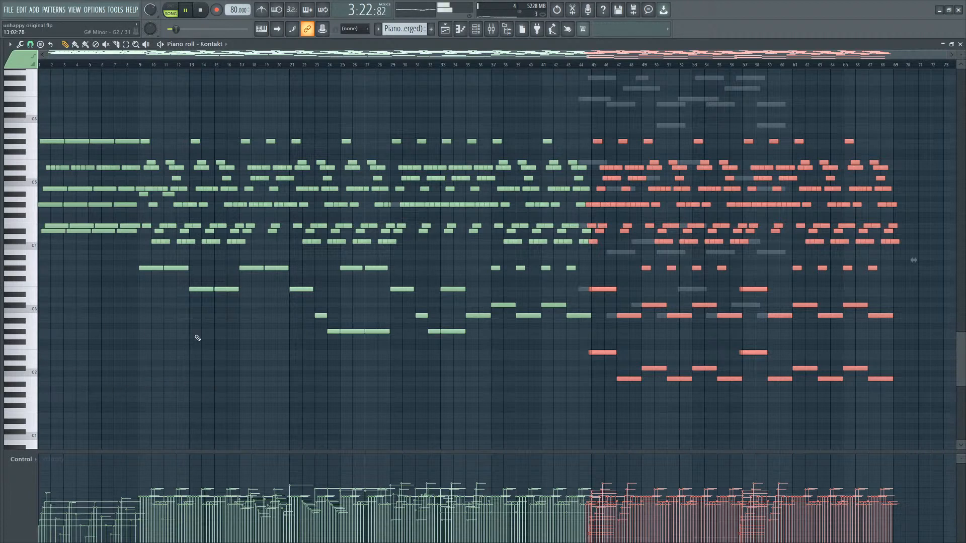
pyautogui.click(805, 436)
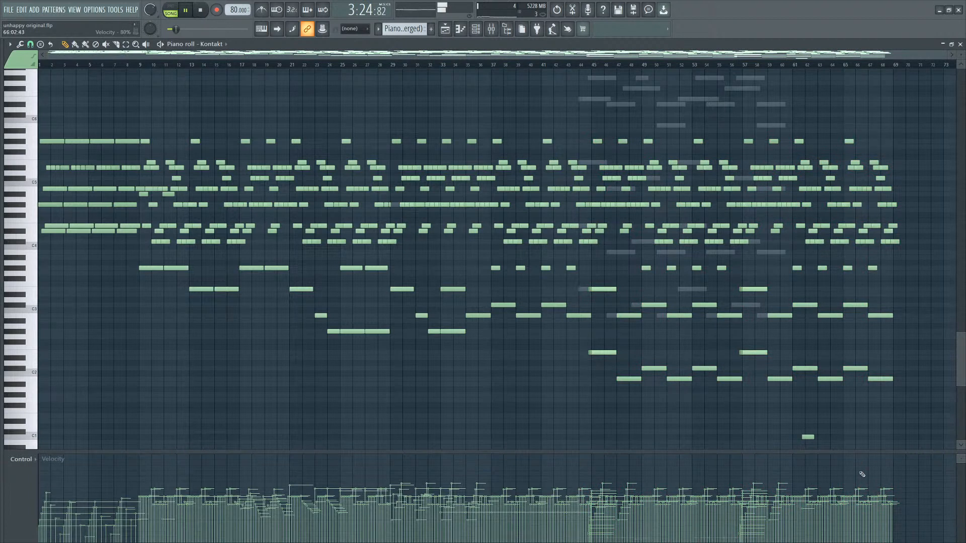
pyautogui.rightClick(807, 437)
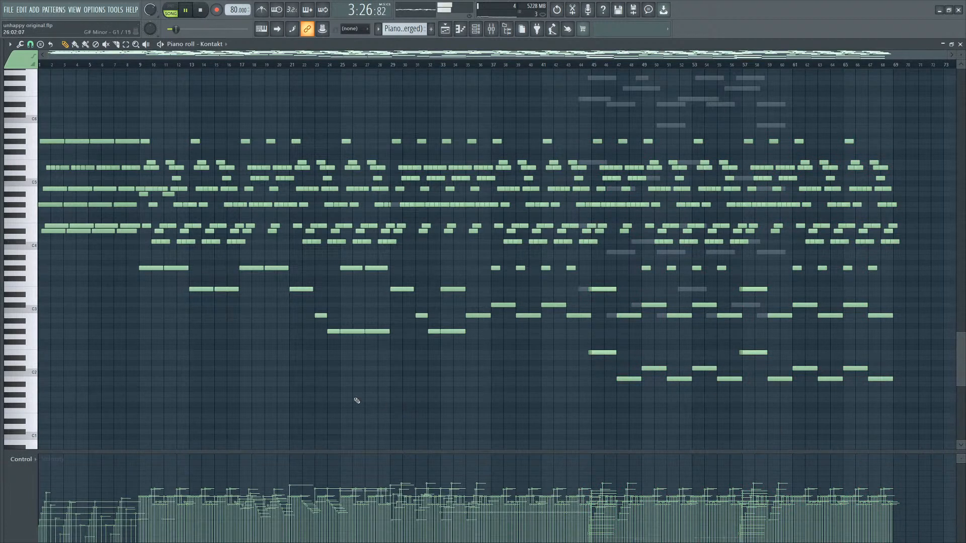
pyautogui.press('space')
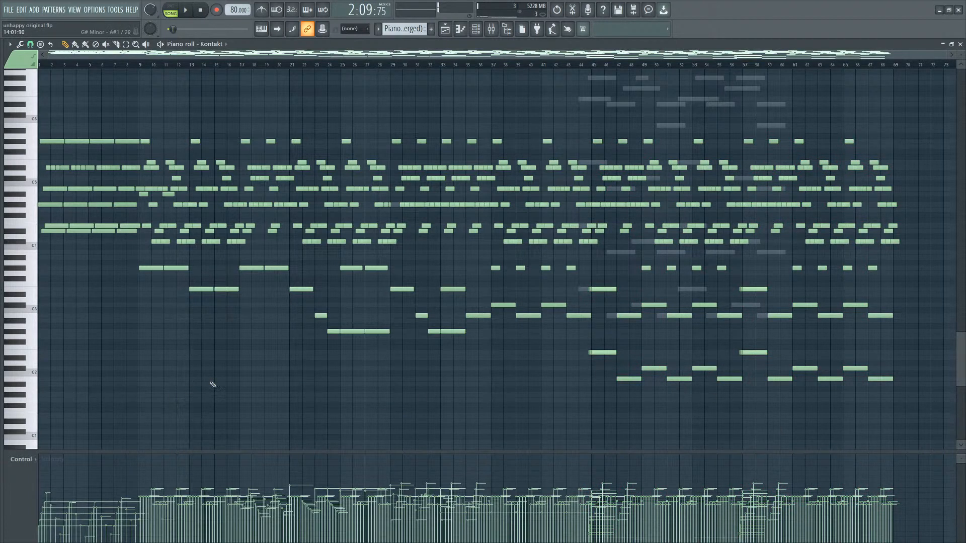